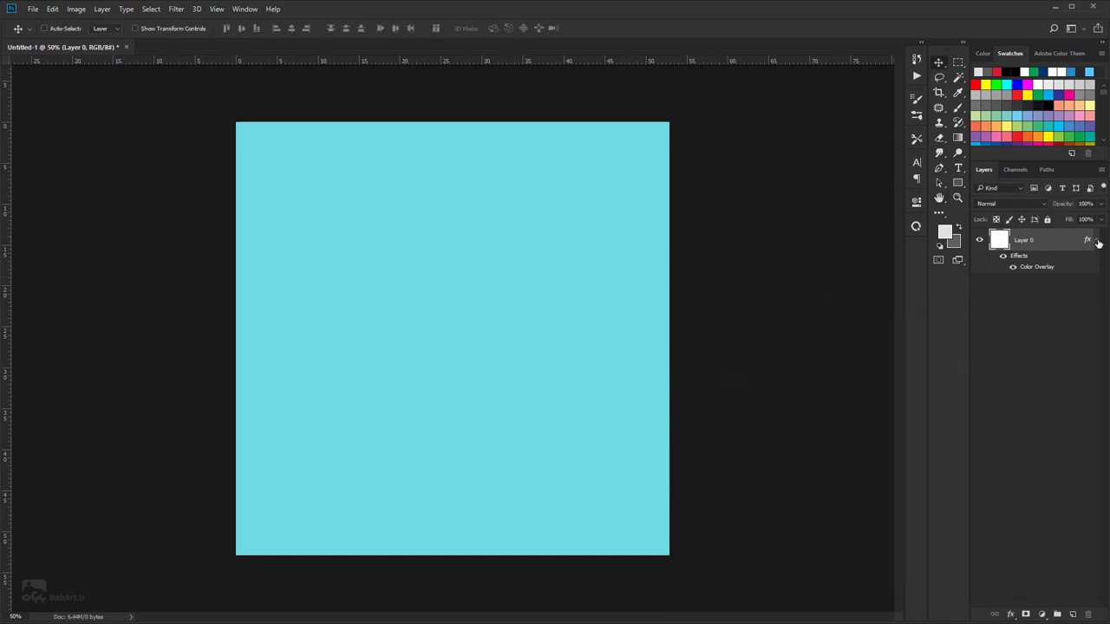
# - Open the sky-and-meadow image 2016_05_10_5433_4_5hdr.webp from New folder (3) as its own Photoshop document
pyautogui.click(1095, 241)
pyautogui.hotkey('alt', 'Tab')
pyautogui.moveTo(843, 196); pyautogui.dragTo(609, 243)
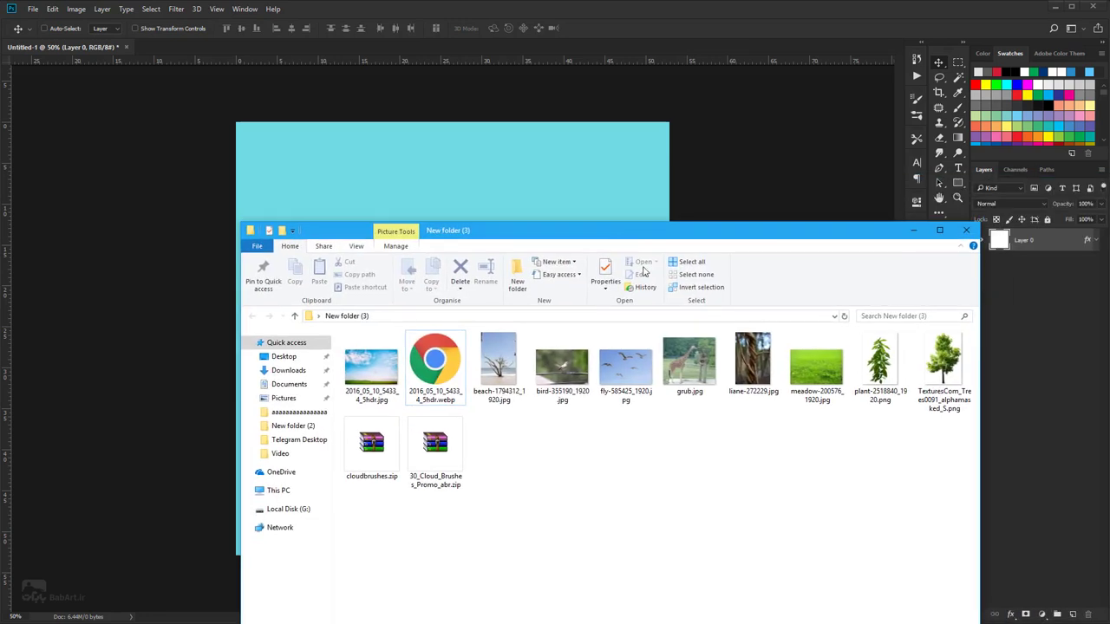
pyautogui.moveTo(456, 353); pyautogui.dragTo(612, 15)
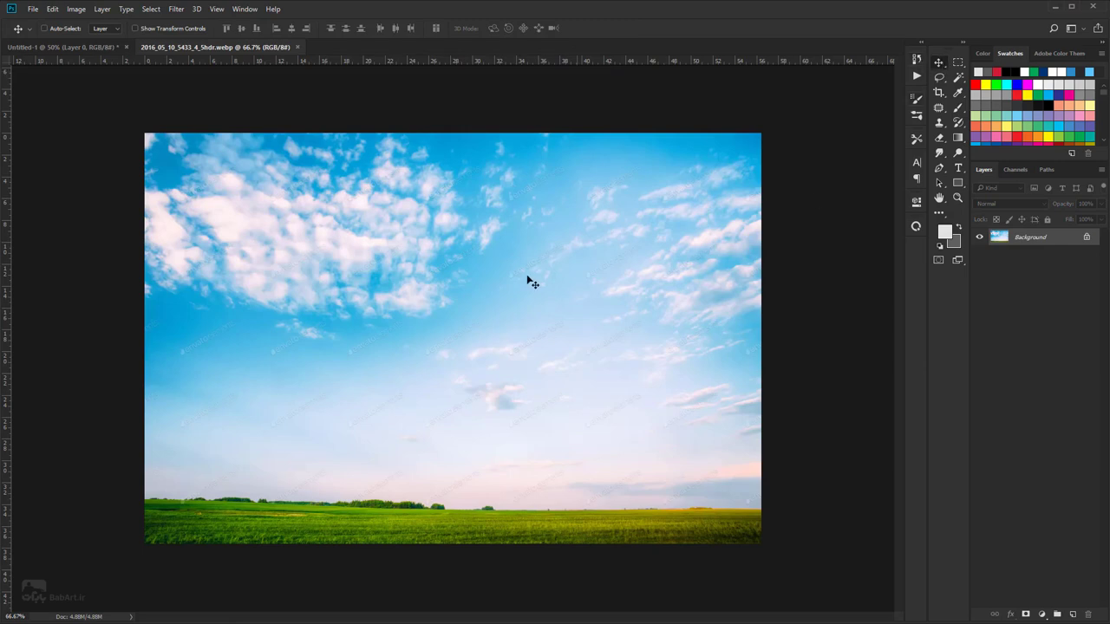
# - Copy the sky-and-meadow photo into the Untitled-1 document and align it with the canvas's upper edge
pyautogui.moveTo(531, 282); pyautogui.dragTo(442, 279)
pyautogui.scroll(-2, 426, 281)
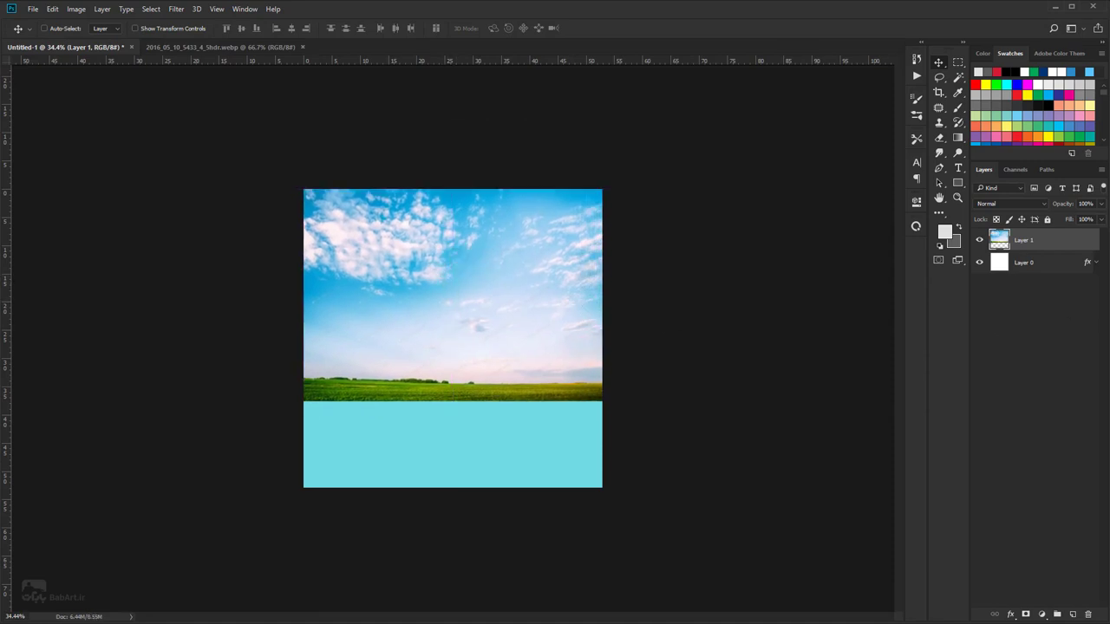
pyautogui.moveTo(472, 310)
pyautogui.mouseDown()
pyautogui.moveTo(460, 349)
pyautogui.moveTo(484, 334)
pyautogui.moveTo(474, 337)
pyautogui.moveTo(473, 311)
pyautogui.mouseUp()
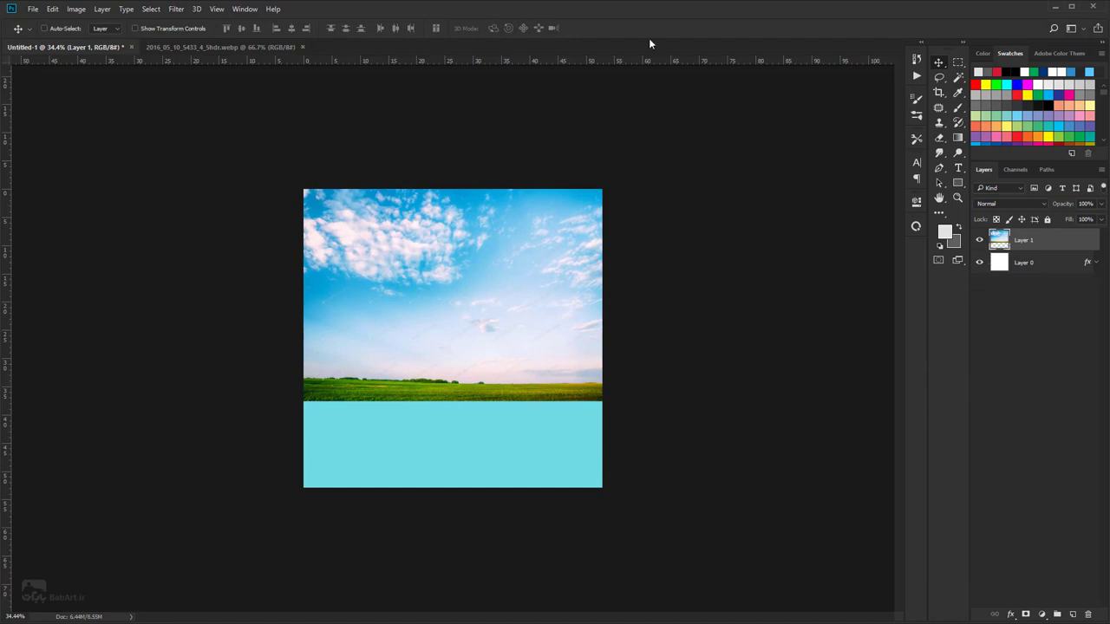
# - Select the photo's meadow strip with a rectangular marquee, move it down to the canvas's lower edge, and deselect
pyautogui.click(957, 62)
pyautogui.moveTo(634, 450); pyautogui.dragTo(236, 363)
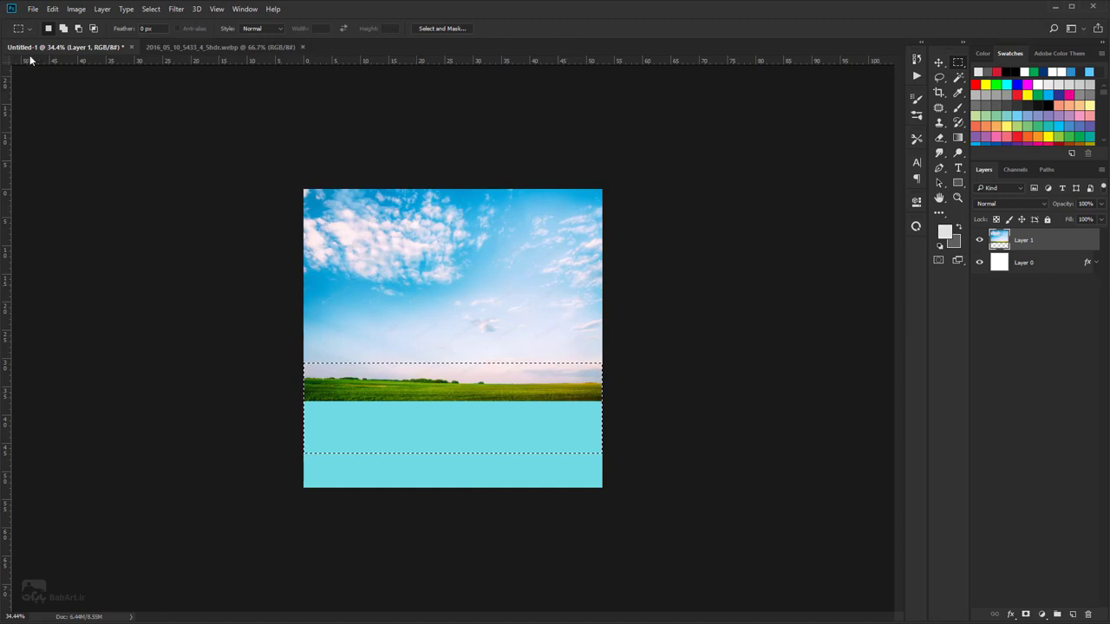
pyautogui.click(939, 63)
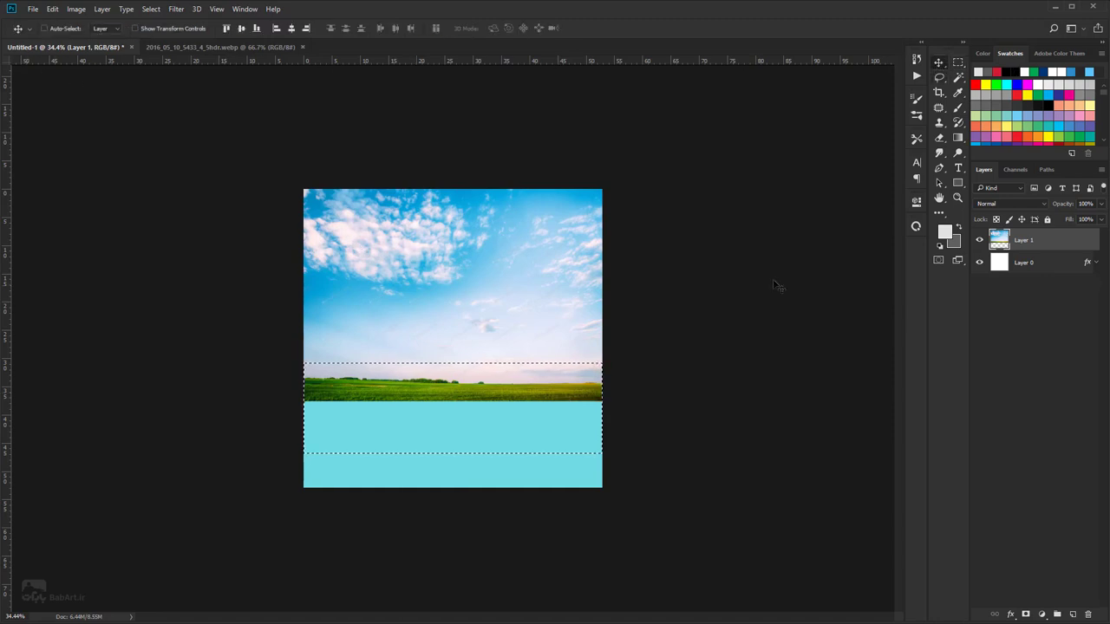
pyautogui.moveTo(537, 422); pyautogui.dragTo(542, 488)
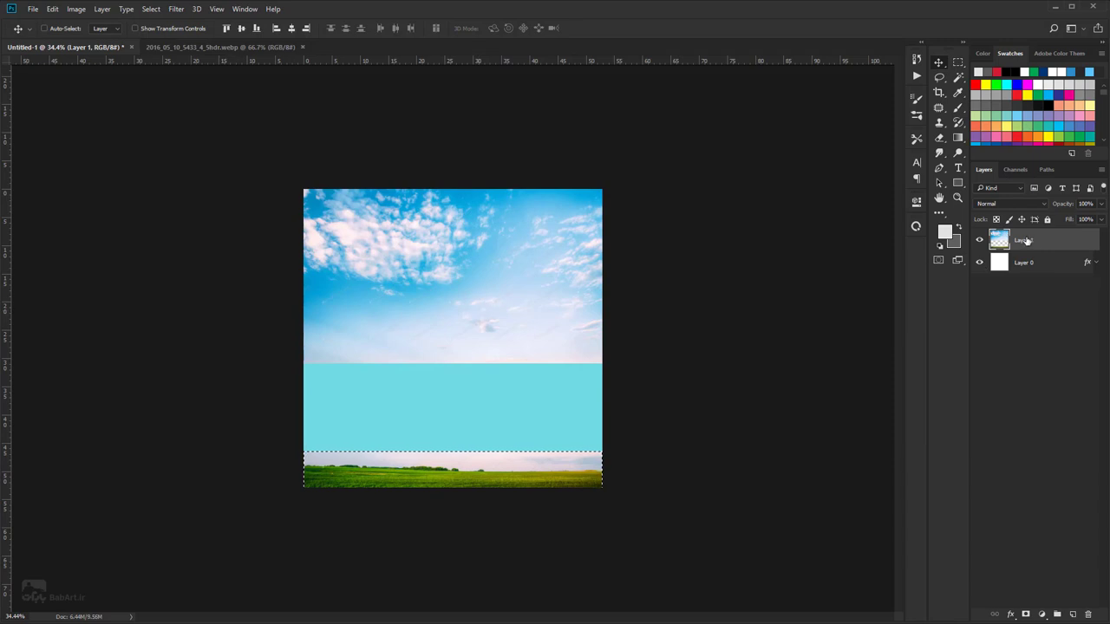
pyautogui.click(154, 11)
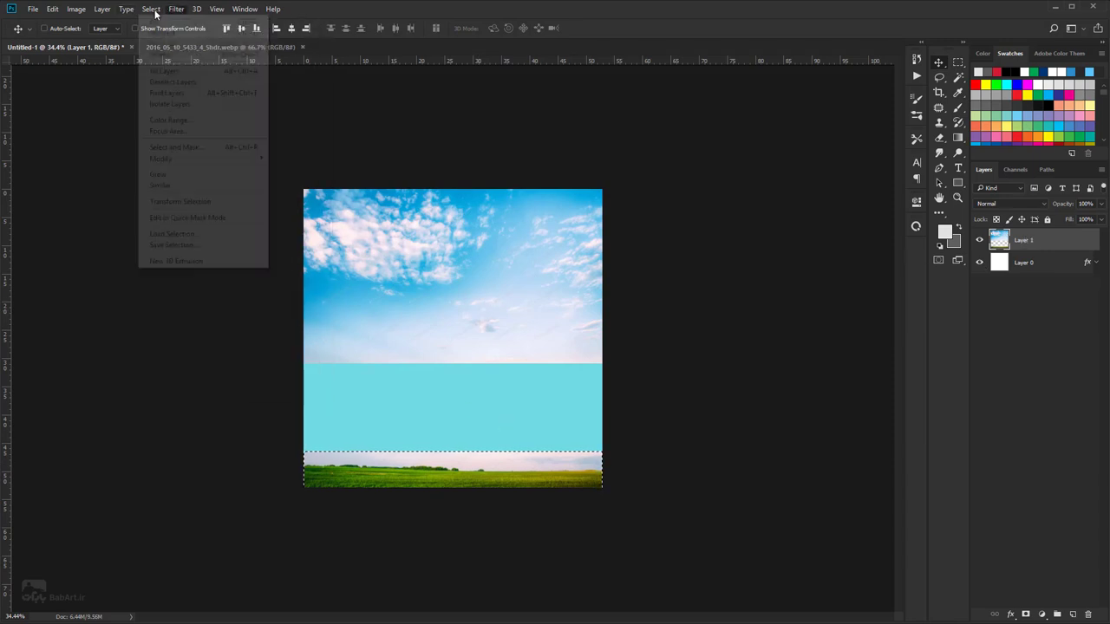
pyautogui.click(169, 38)
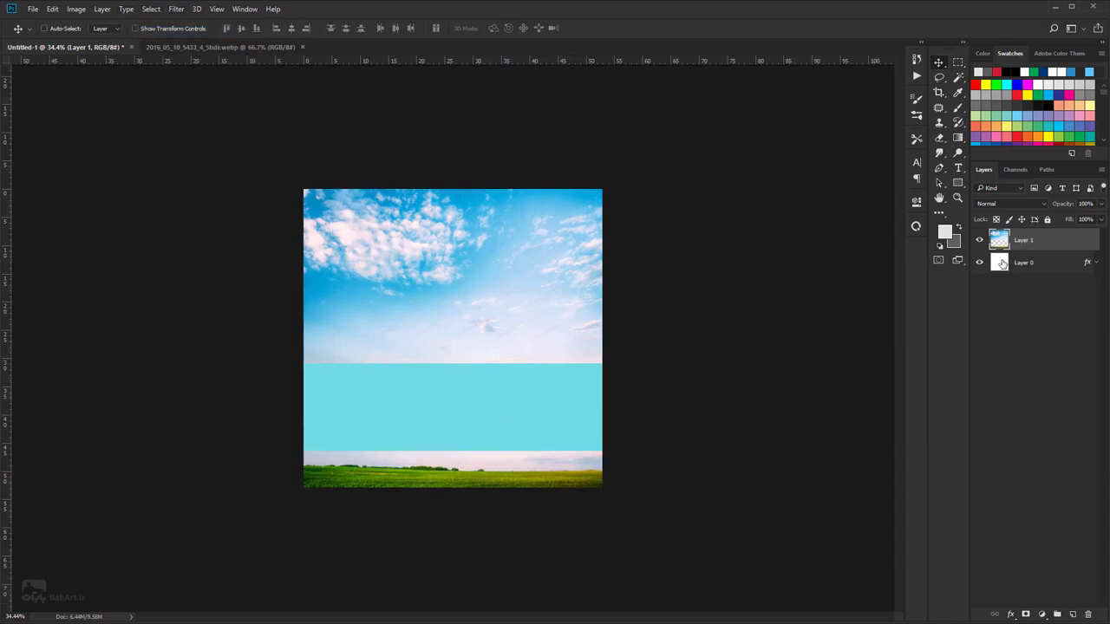
# - Add a layer mask to Layer 1 and set up a soft black brush of 432 px at 40% opacity
pyautogui.click(1027, 614)
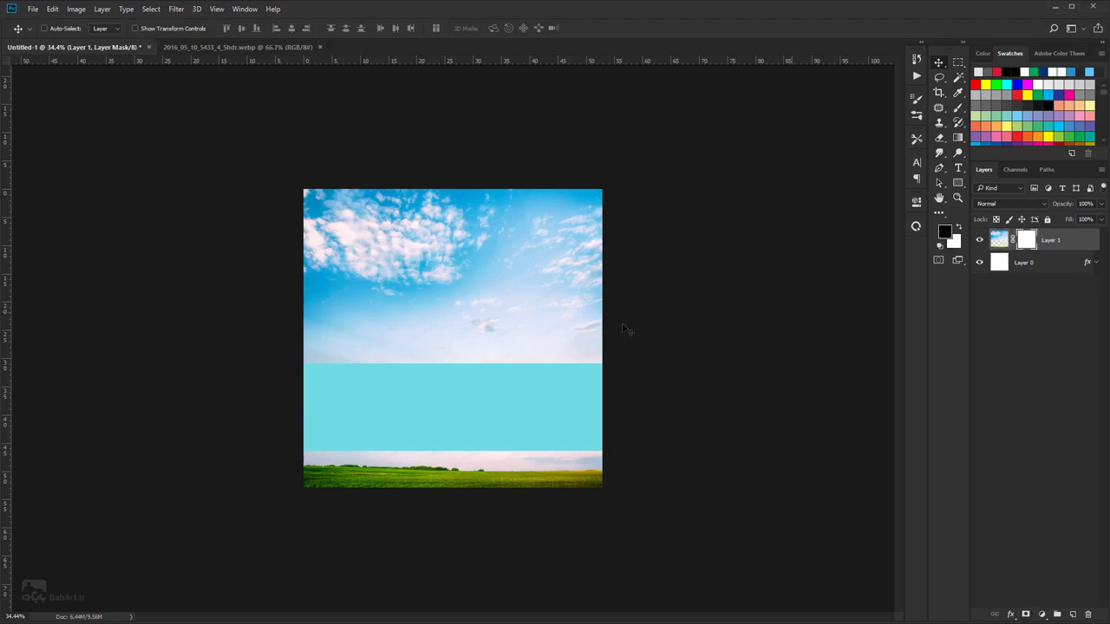
pyautogui.click(957, 107)
pyautogui.rightClick(528, 307)
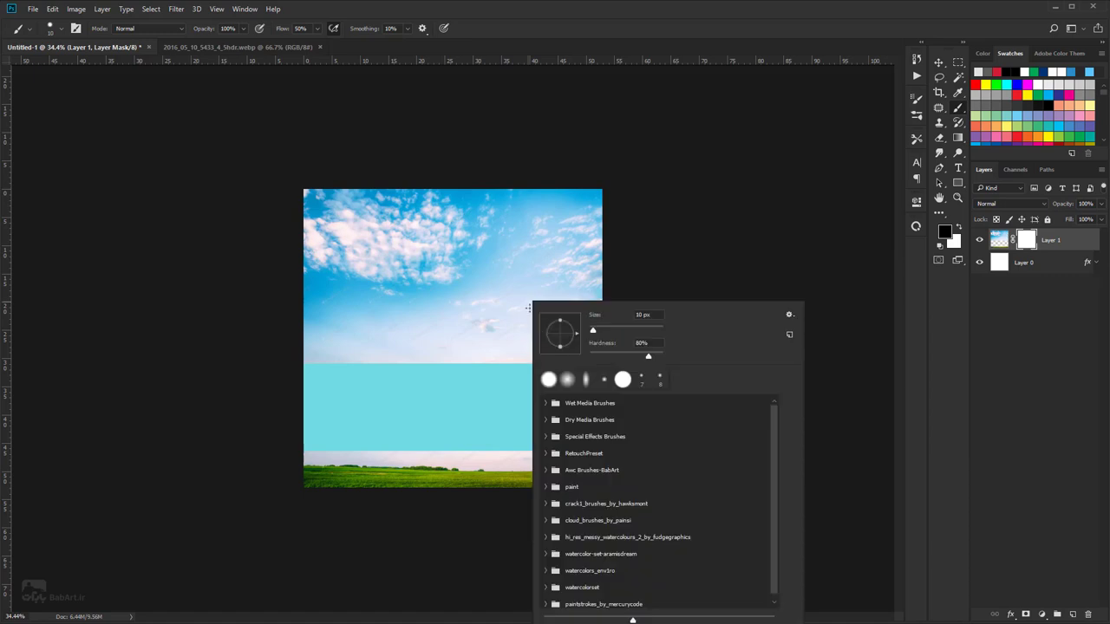
pyautogui.click(655, 329)
pyautogui.moveTo(649, 355); pyautogui.dragTo(535, 358)
pyautogui.press('Return')
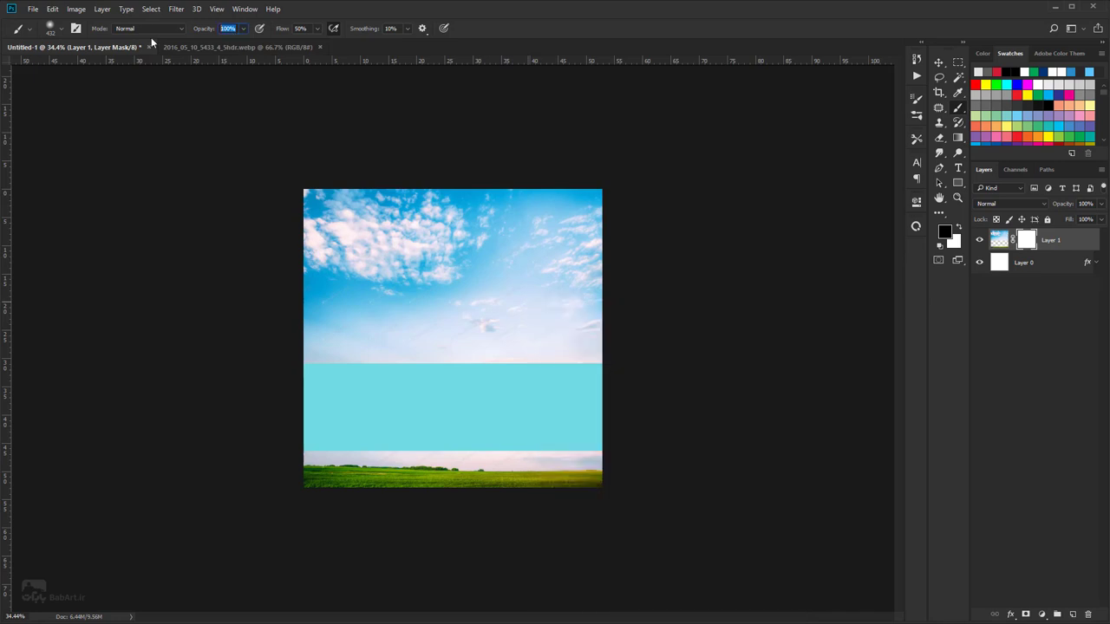
pyautogui.write('40')
pyautogui.press('Return')
pyautogui.scroll(2, 423, 221)
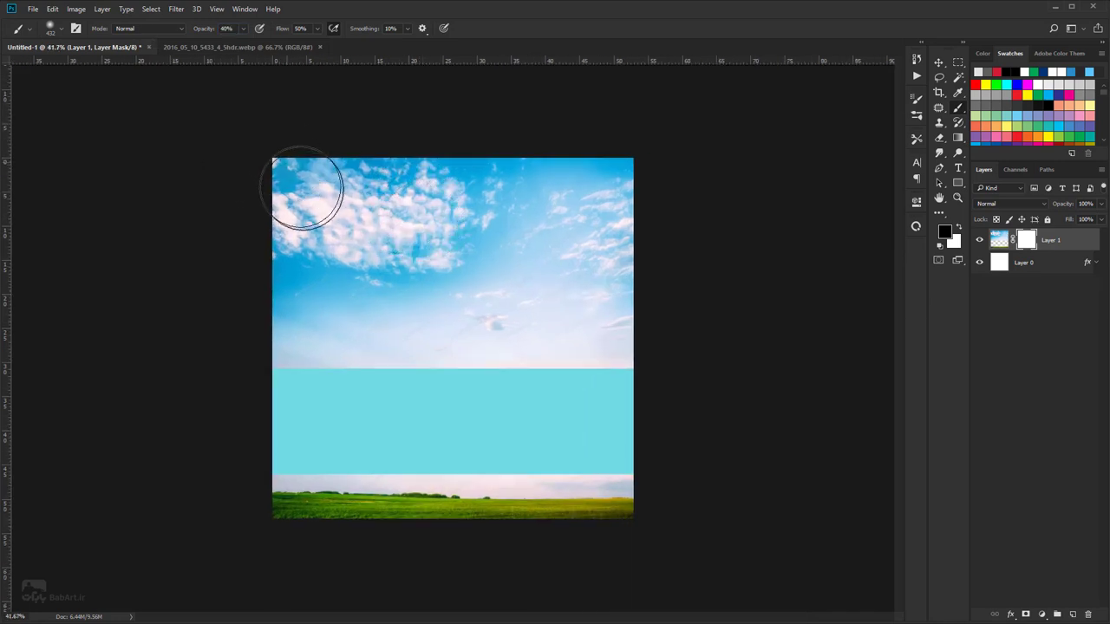
# - Paint on Layer 1's mask to soften the clouds and fade the lower sky into the turquoise background
pyautogui.moveTo(302, 188)
pyautogui.mouseDown()
pyautogui.moveTo(333, 212)
pyautogui.moveTo(410, 205)
pyautogui.moveTo(456, 229)
pyautogui.moveTo(416, 245)
pyautogui.moveTo(324, 254)
pyautogui.moveTo(279, 200)
pyautogui.moveTo(278, 227)
pyautogui.moveTo(278, 195)
pyautogui.moveTo(306, 271)
pyautogui.moveTo(468, 293)
pyautogui.moveTo(301, 322)
pyautogui.moveTo(338, 322)
pyautogui.moveTo(229, 328)
pyautogui.moveTo(288, 367)
pyautogui.moveTo(614, 363)
pyautogui.moveTo(326, 372)
pyautogui.moveTo(219, 391)
pyautogui.moveTo(644, 395)
pyautogui.moveTo(521, 326)
pyautogui.moveTo(521, 308)
pyautogui.moveTo(468, 345)
pyautogui.mouseUp()
pyautogui.moveTo(379, 386)
pyautogui.mouseDown()
pyautogui.moveTo(768, 391)
pyautogui.moveTo(205, 396)
pyautogui.moveTo(800, 396)
pyautogui.moveTo(520, 391)
pyautogui.moveTo(590, 332)
pyautogui.moveTo(499, 307)
pyautogui.moveTo(457, 348)
pyautogui.moveTo(529, 342)
pyautogui.moveTo(738, 369)
pyautogui.moveTo(629, 181)
pyautogui.moveTo(645, 226)
pyautogui.moveTo(564, 159)
pyautogui.moveTo(577, 148)
pyautogui.moveTo(535, 129)
pyautogui.moveTo(493, 228)
pyautogui.moveTo(421, 148)
pyautogui.moveTo(324, 139)
pyautogui.moveTo(246, 217)
pyautogui.moveTo(384, 298)
pyautogui.moveTo(575, 285)
pyautogui.moveTo(582, 359)
pyautogui.moveTo(538, 396)
pyautogui.moveTo(203, 373)
pyautogui.moveTo(803, 403)
pyautogui.mouseUp()
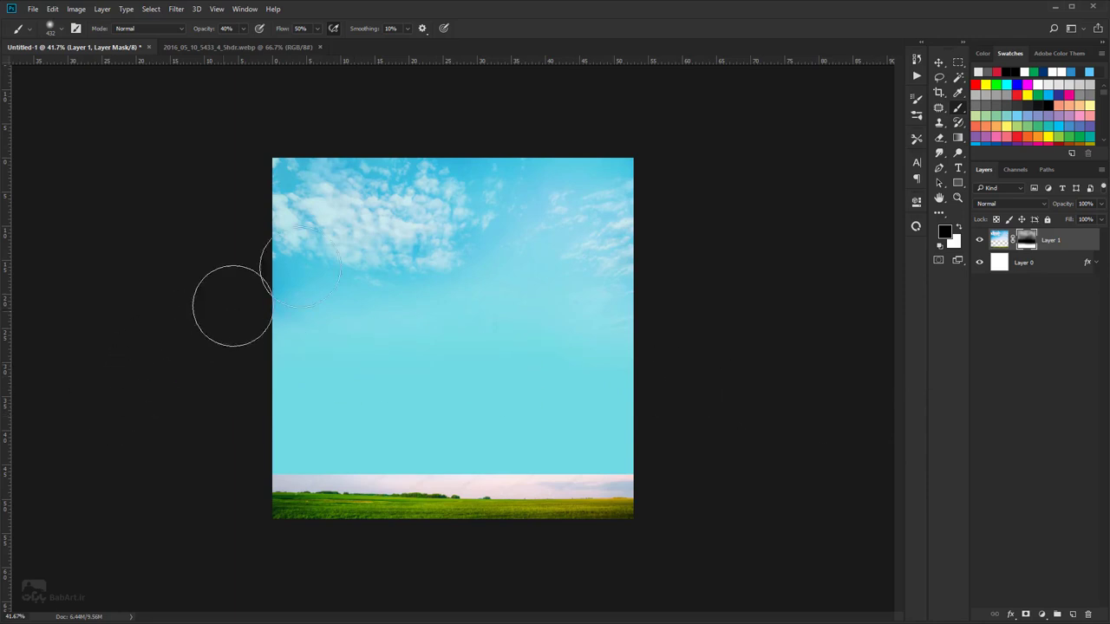
pyautogui.scroll(1, 443, 210)
pyautogui.scroll(-2, 404, 243)
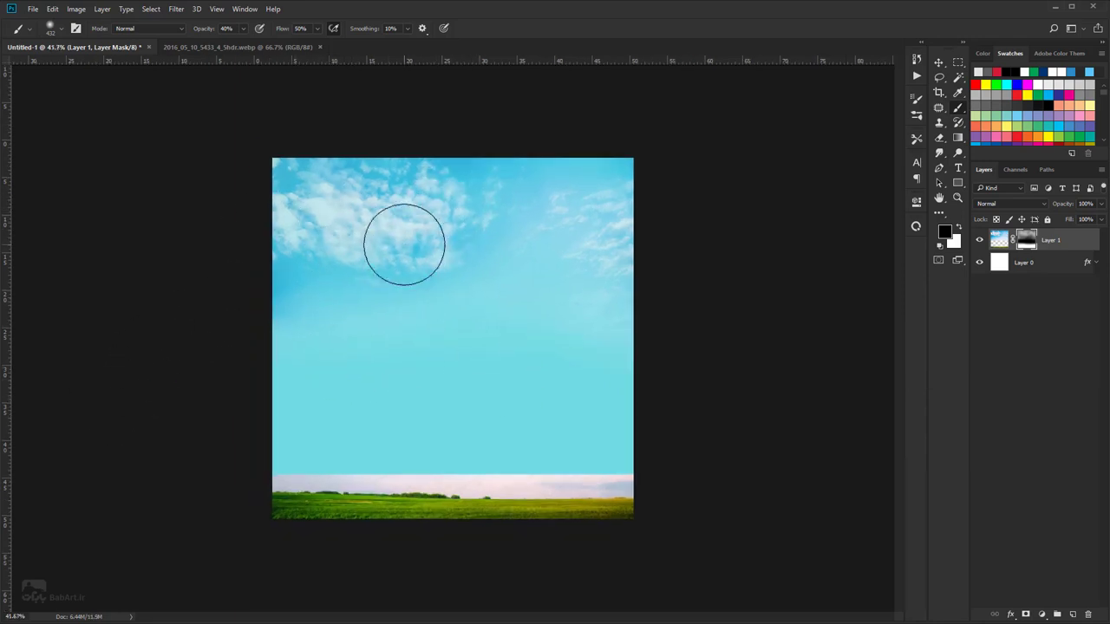
pyautogui.moveTo(416, 231)
pyautogui.mouseDown()
pyautogui.moveTo(416, 260)
pyautogui.moveTo(409, 228)
pyautogui.mouseUp()
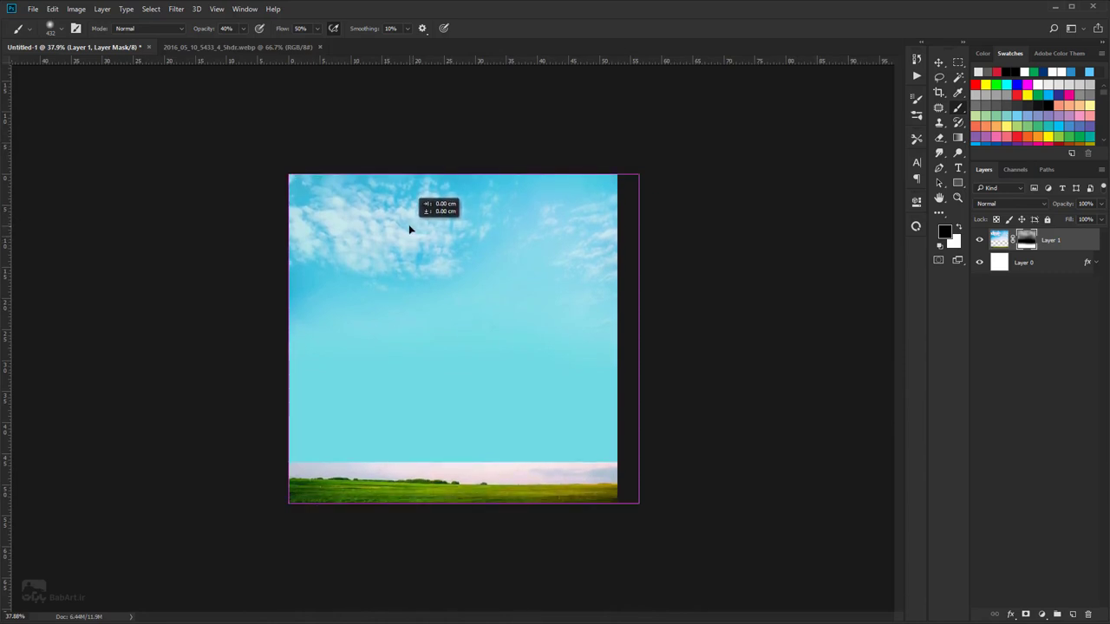
pyautogui.press('b')
pyautogui.moveTo(508, 202)
pyautogui.mouseDown()
pyautogui.moveTo(394, 248)
pyautogui.moveTo(339, 206)
pyautogui.moveTo(320, 325)
pyautogui.moveTo(598, 341)
pyautogui.moveTo(661, 215)
pyautogui.moveTo(548, 329)
pyautogui.moveTo(727, 322)
pyautogui.mouseUp()
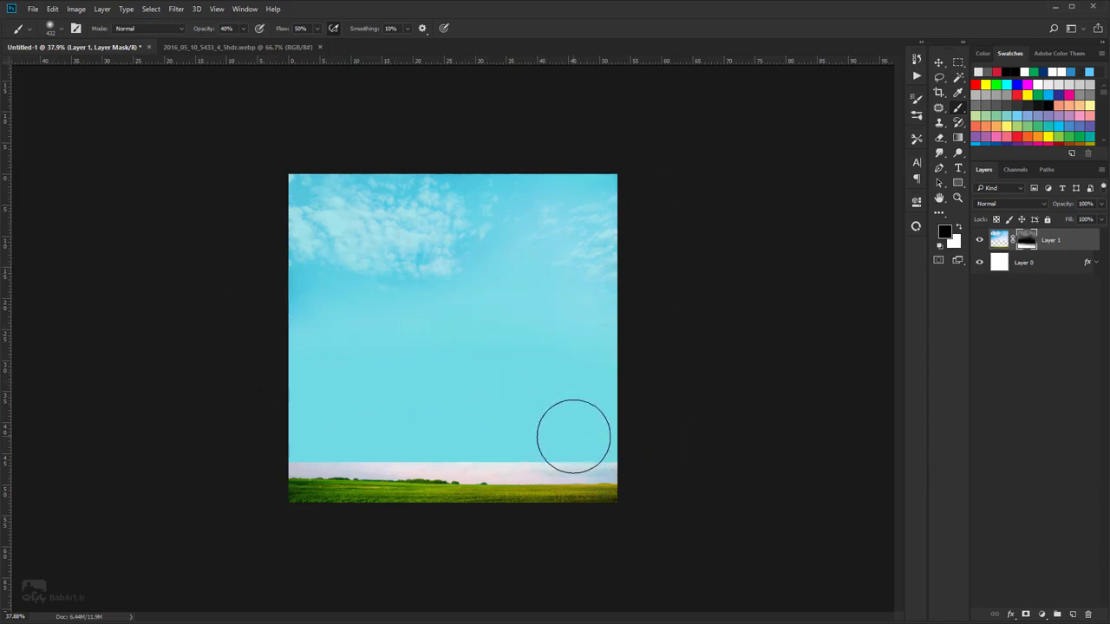
# - Reduce the brush to 125 px and mask out the pale sky strip above the meadow's horizon
pyautogui.press('[')
pyautogui.press('[')
pyautogui.press('[')
pyautogui.press('[')
pyautogui.press('[')
pyautogui.press('[')
pyautogui.press('[')
pyautogui.press('[')
pyautogui.press('[')
pyautogui.press('[')
pyautogui.moveTo(619, 459)
pyautogui.mouseDown()
pyautogui.moveTo(679, 465)
pyautogui.moveTo(443, 458)
pyautogui.mouseUp()
pyautogui.moveTo(353, 459); pyautogui.dragTo(306, 460)
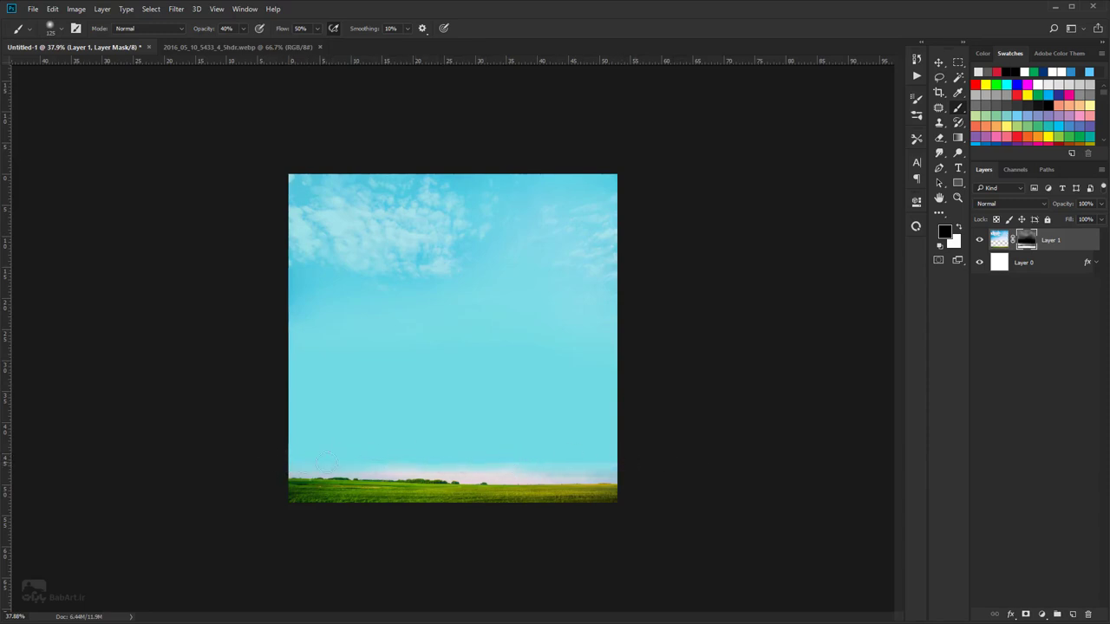
pyautogui.moveTo(561, 470)
pyautogui.mouseDown()
pyautogui.moveTo(485, 481)
pyautogui.moveTo(598, 477)
pyautogui.moveTo(555, 467)
pyautogui.mouseUp()
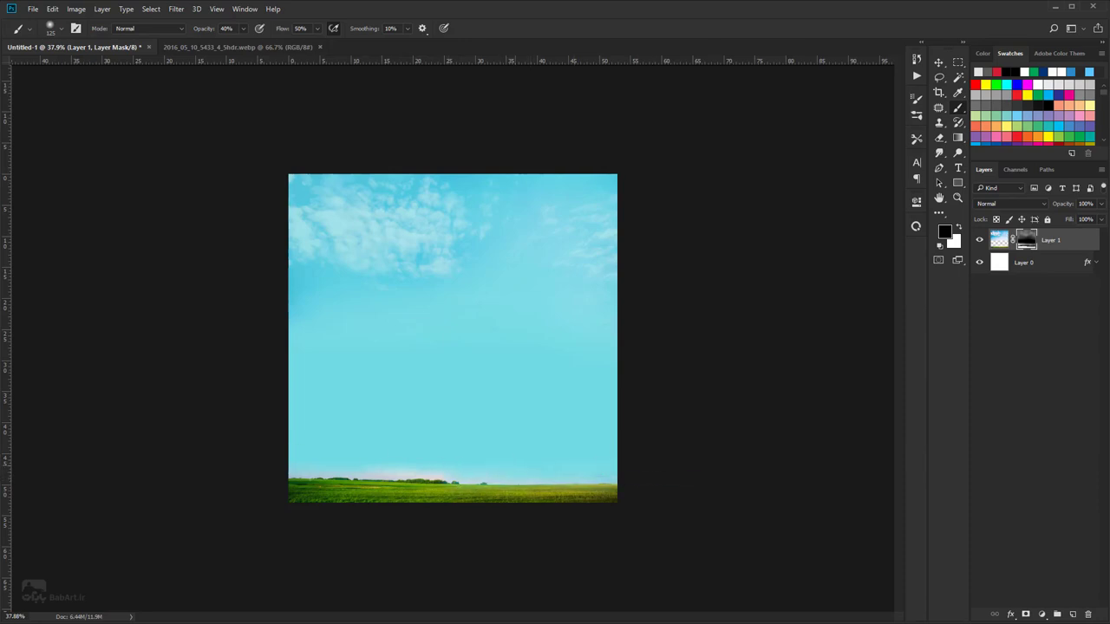
pyautogui.click(421, 468)
pyautogui.click(1041, 615)
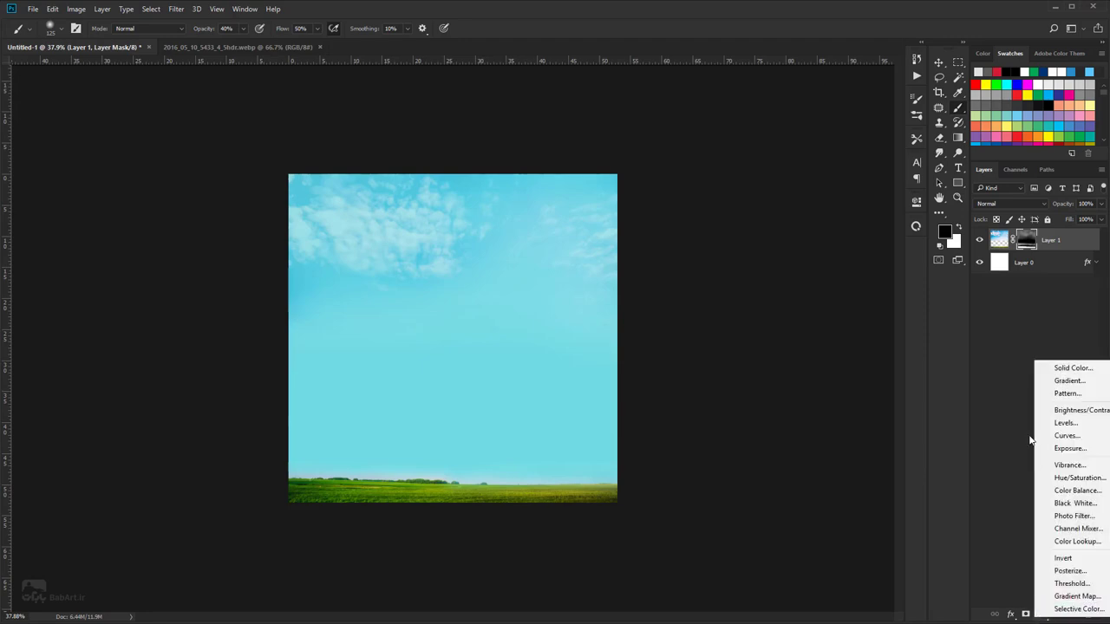
pyautogui.click(1077, 478)
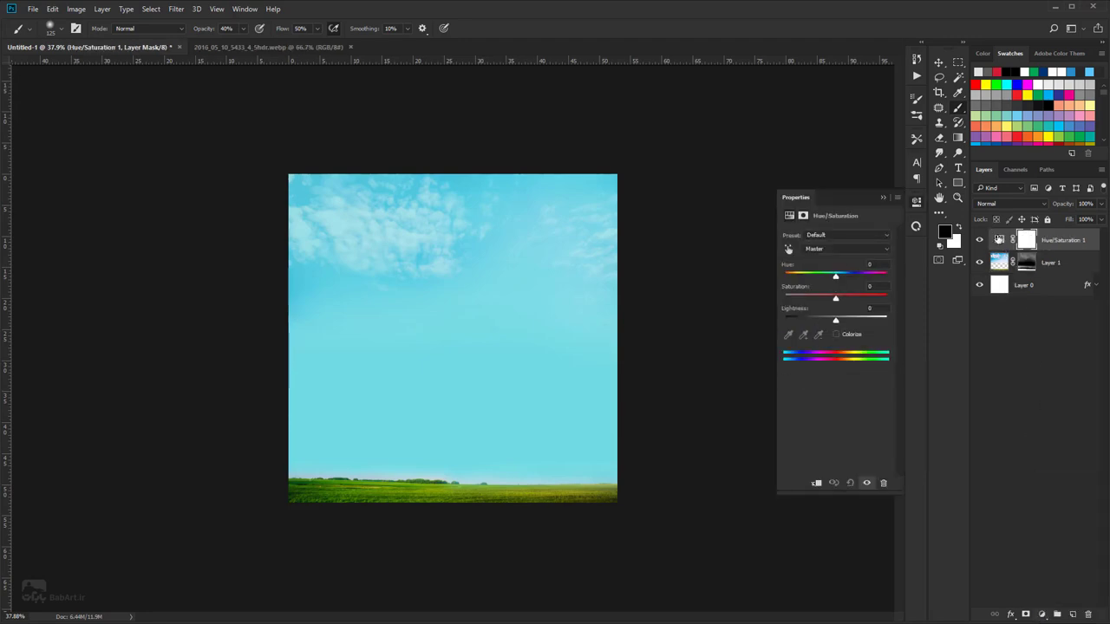
pyautogui.click(818, 484)
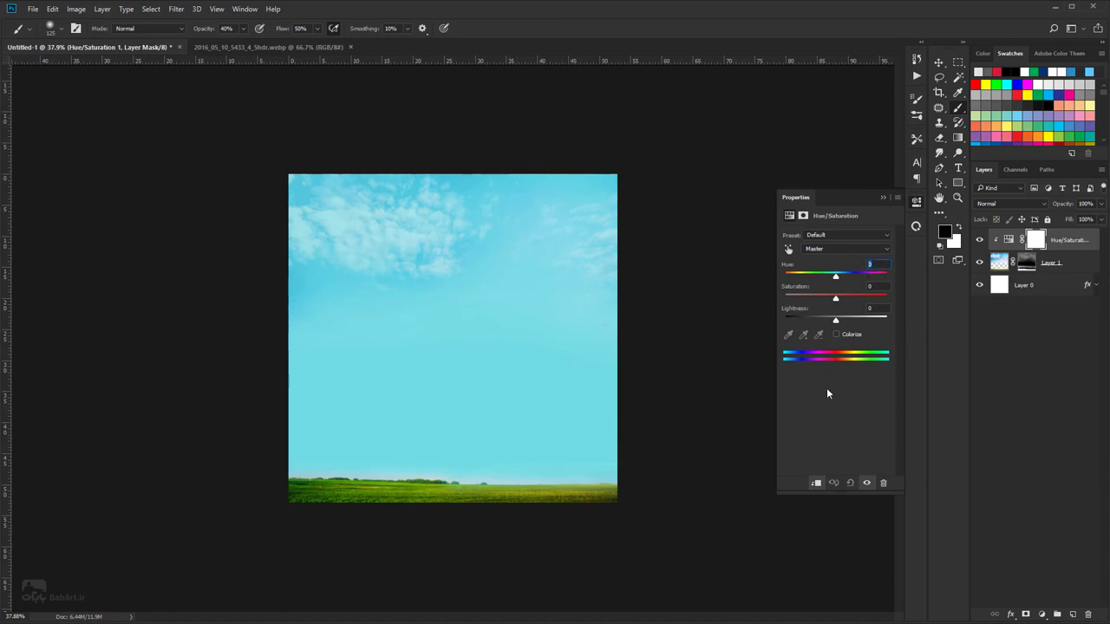
pyautogui.write('-27')
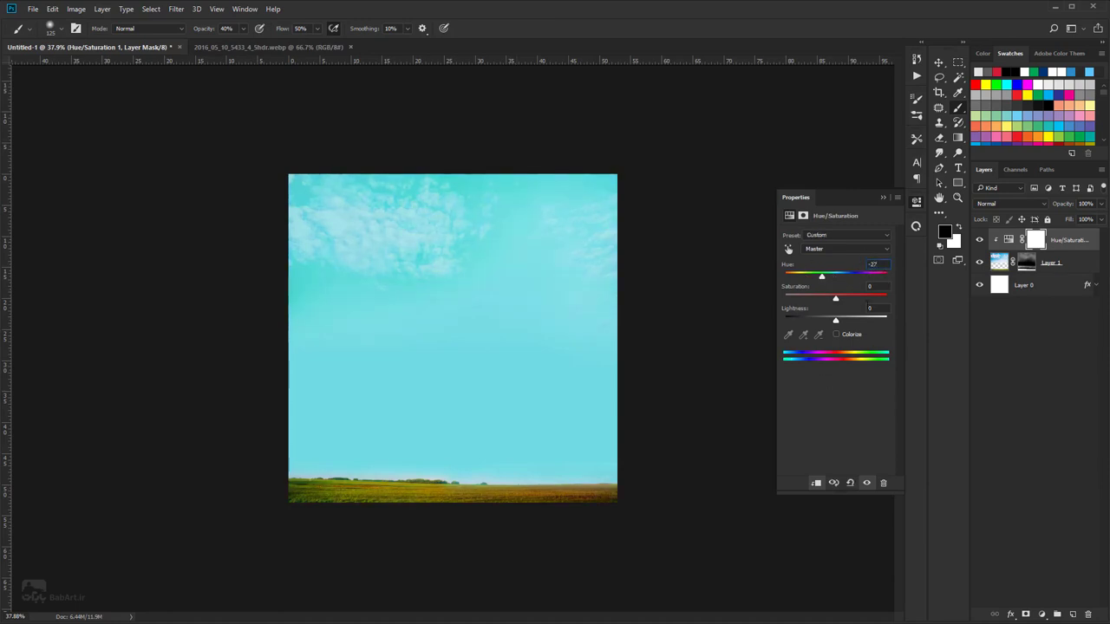
pyautogui.press('Tab')
pyautogui.write('26')
pyautogui.press('Tab')
pyautogui.click(1072, 241)
pyautogui.press('Delete')
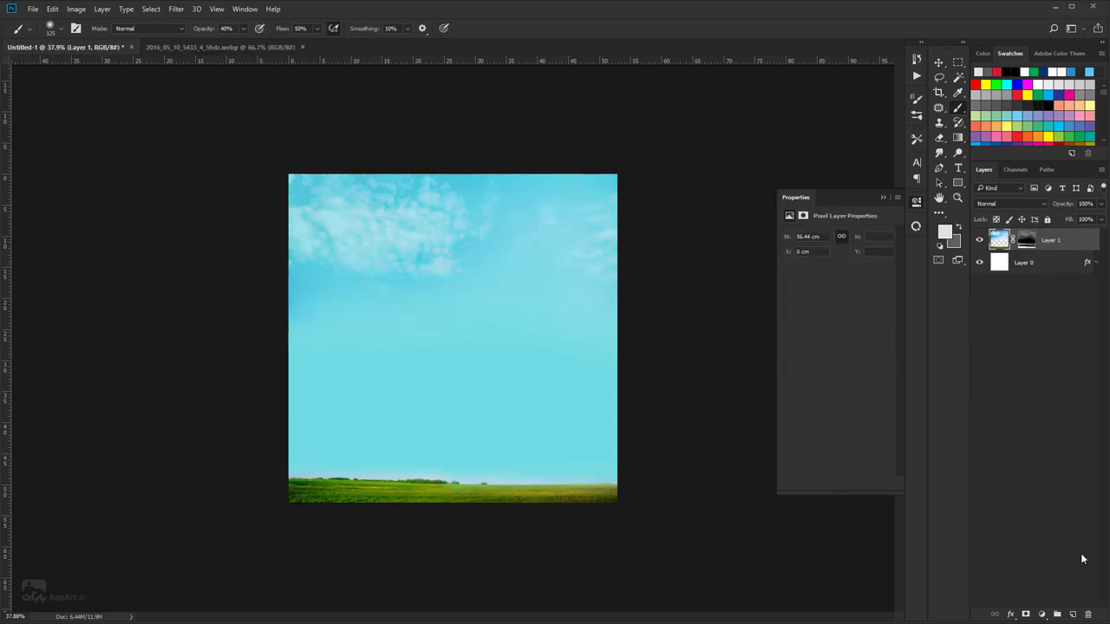
# - Clip a Color Balance adjustment to Layer 1 with midtones -27 cyan-red, 26 magenta-green and -60 yellow-blue, and compare before and after
pyautogui.click(1043, 614)
pyautogui.click(1065, 484)
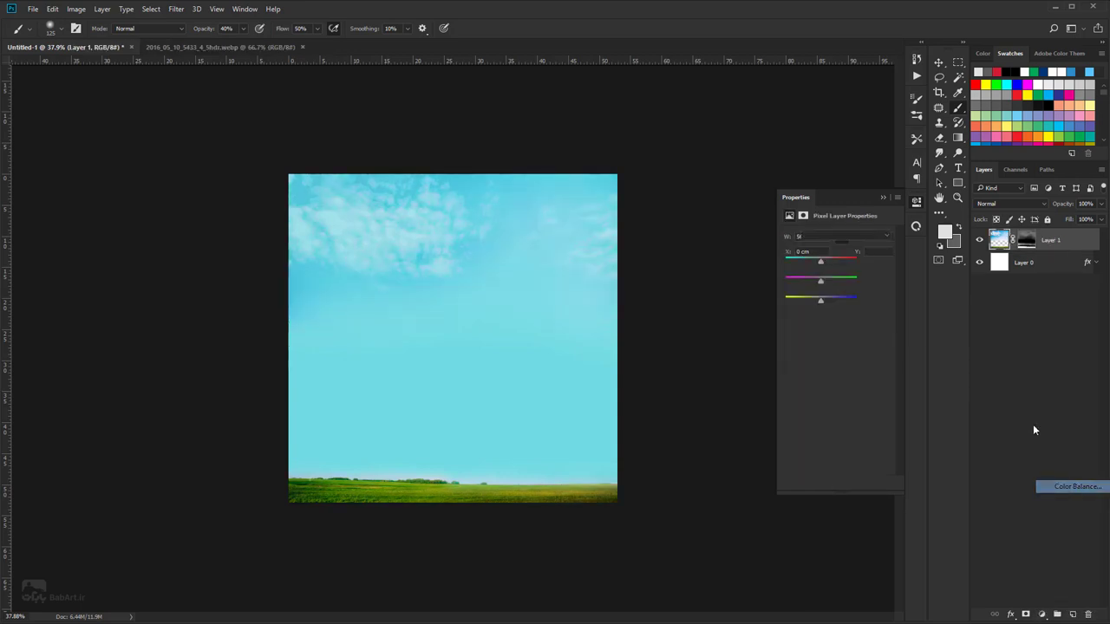
pyautogui.click(815, 483)
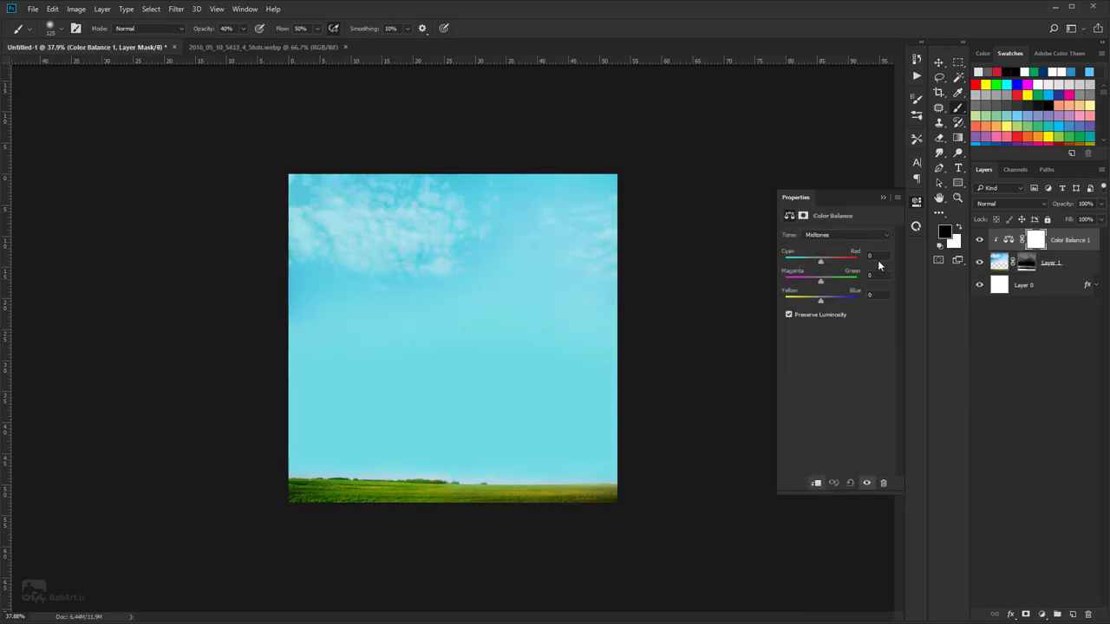
pyautogui.moveTo(877, 256); pyautogui.dragTo(825, 260)
pyautogui.write('26')
pyautogui.write('-60')
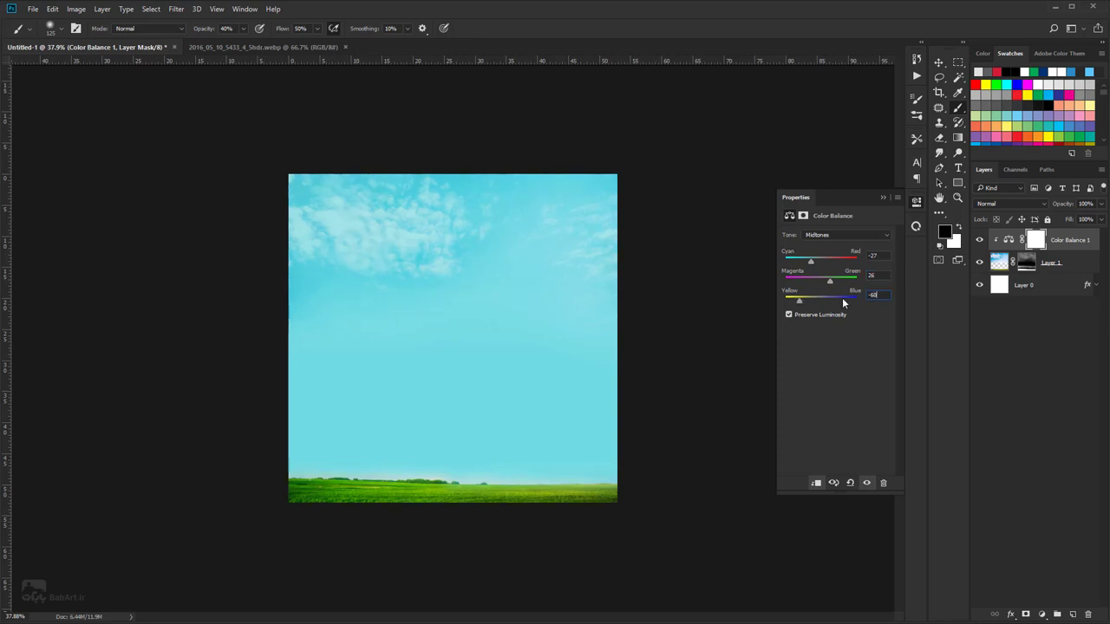
pyautogui.click(979, 241)
pyautogui.click(979, 241)
pyautogui.click(979, 241)
pyautogui.click(979, 241)
# - Add a Photo Filter adjustment above all layers with the colour cbe36b and slightly increase its density
pyautogui.click(1041, 613)
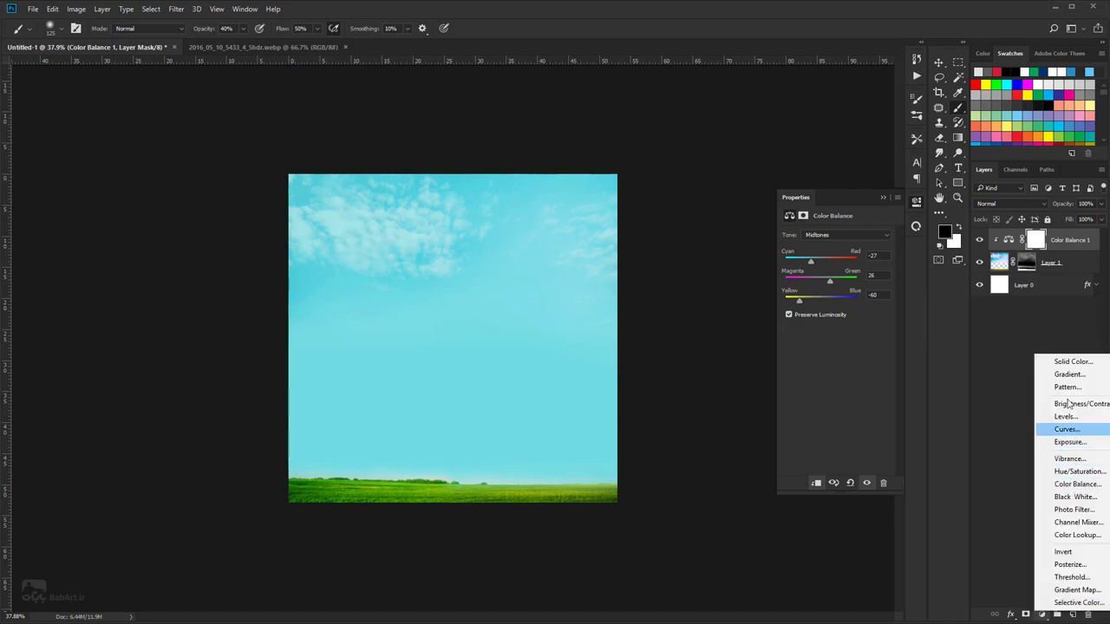
pyautogui.click(1073, 509)
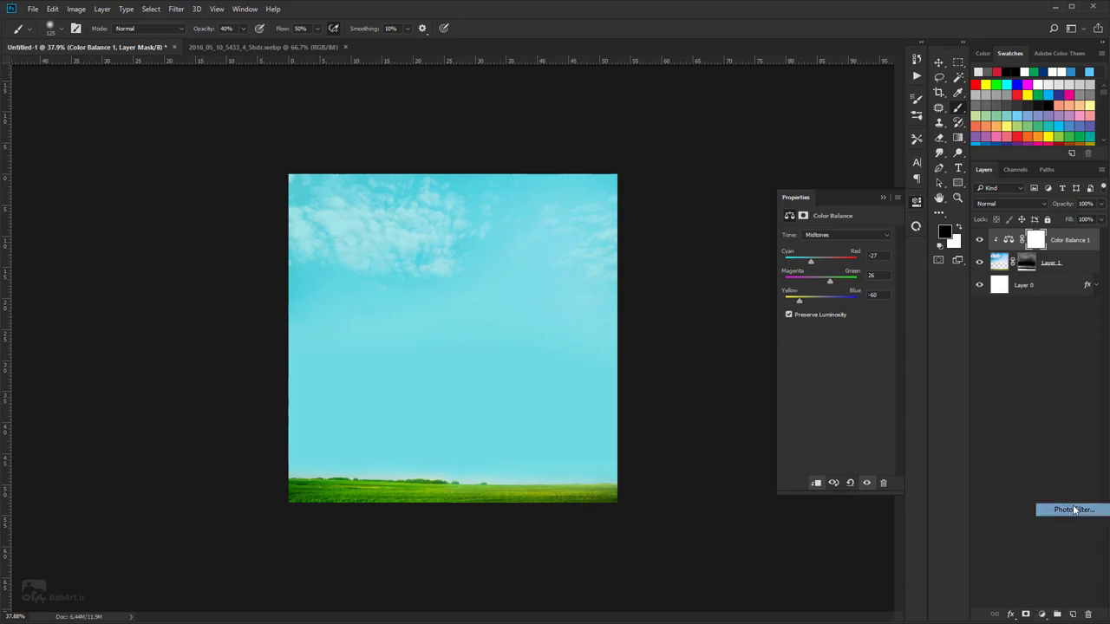
pyautogui.click(819, 252)
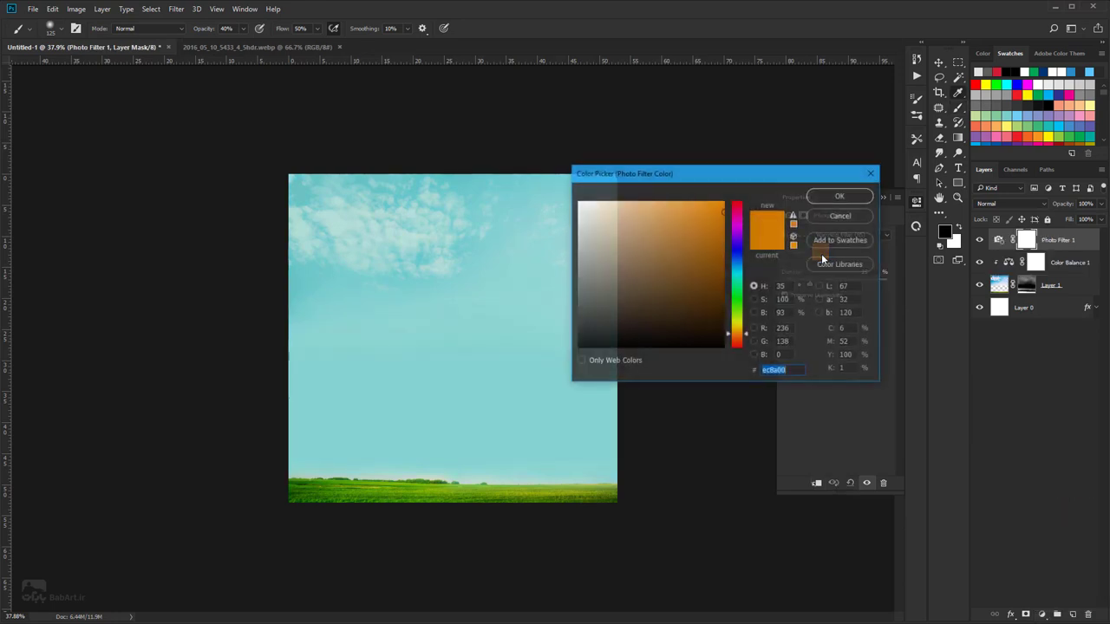
pyautogui.write('cbe36b')
pyautogui.moveTo(791, 374); pyautogui.dragTo(756, 374)
pyautogui.click(831, 198)
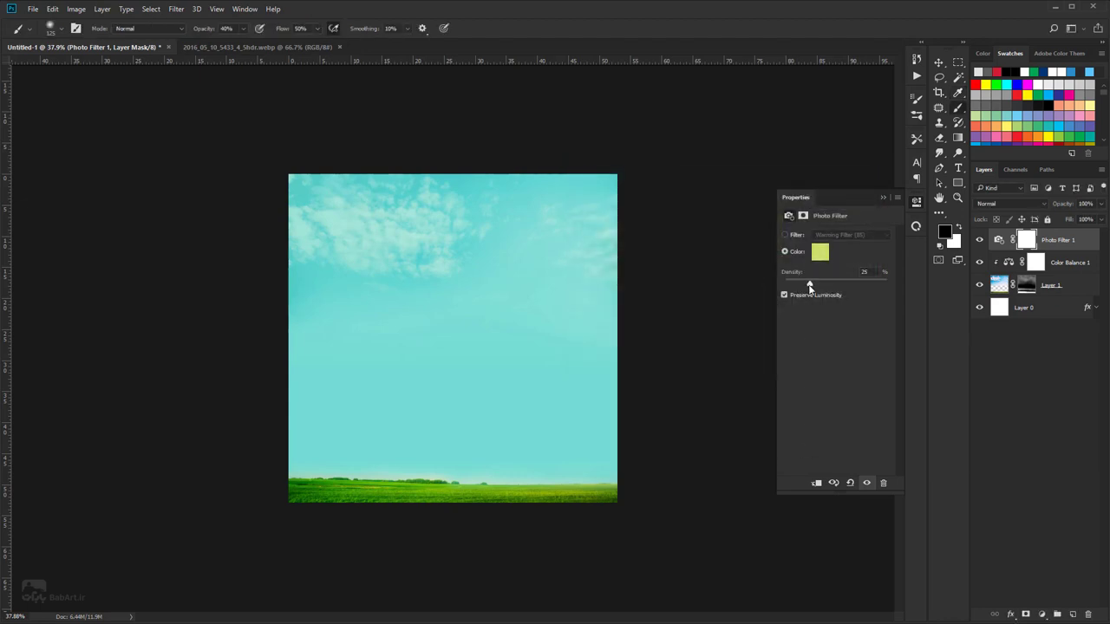
pyautogui.moveTo(825, 285)
pyautogui.mouseDown()
pyautogui.moveTo(838, 285)
pyautogui.moveTo(809, 285)
pyautogui.moveTo(819, 284)
pyautogui.mouseUp()
pyautogui.click(882, 198)
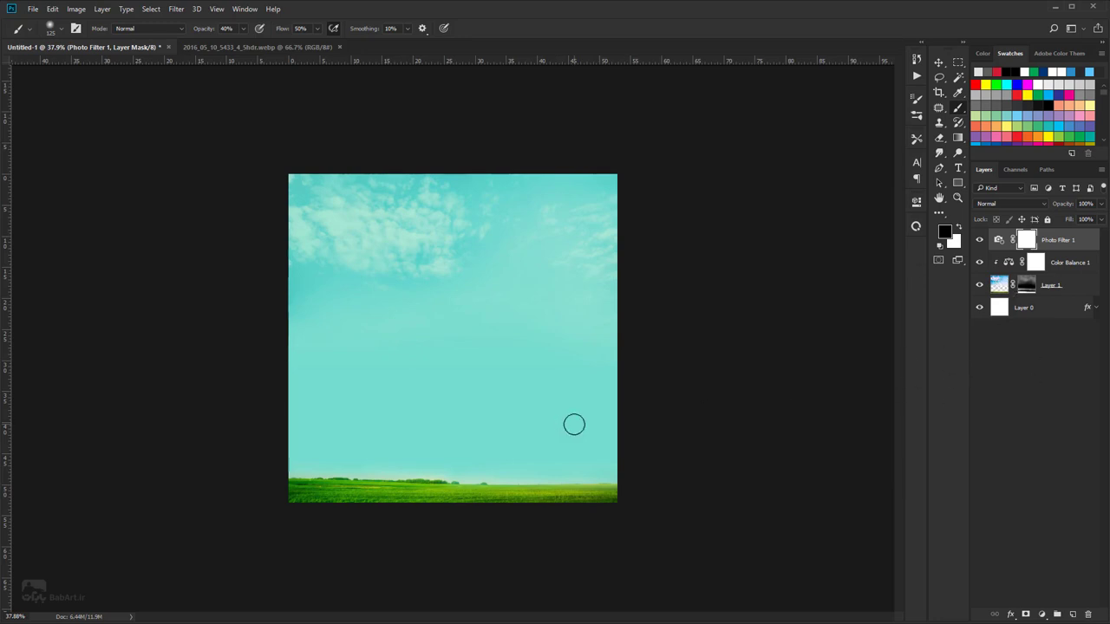
# - Apply Layer 1's layer mask permanently to the layer
pyautogui.click(1027, 290)
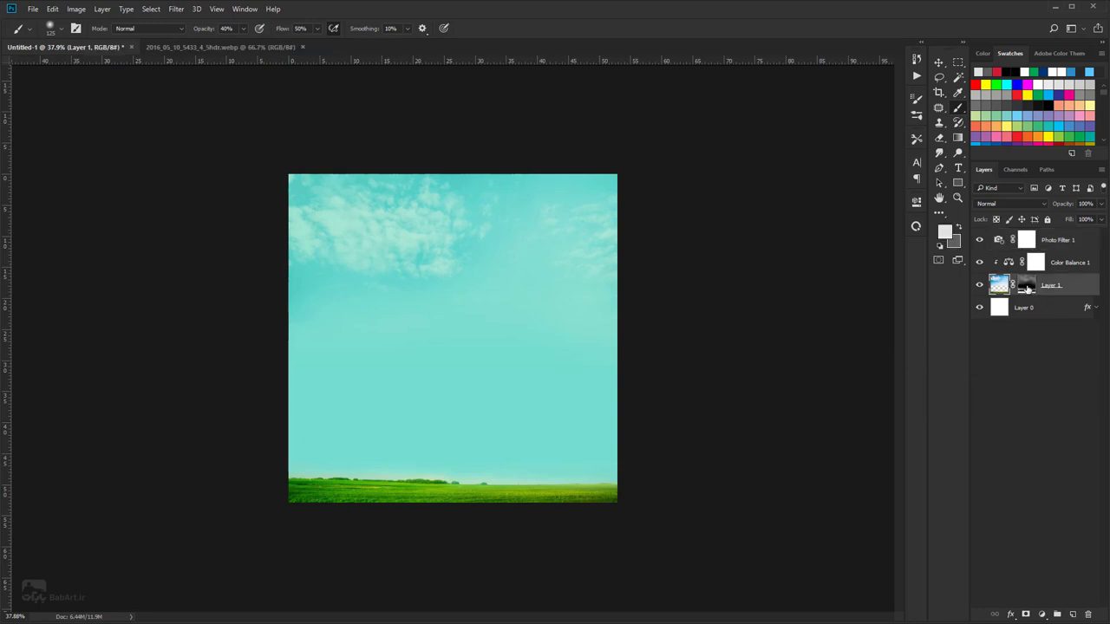
pyautogui.rightClick(1027, 288)
pyautogui.click(1045, 327)
# - Apply a Gaussian Blur with a 4-pixel radius to Layer 1, comparing the preview off and on
pyautogui.click(176, 9)
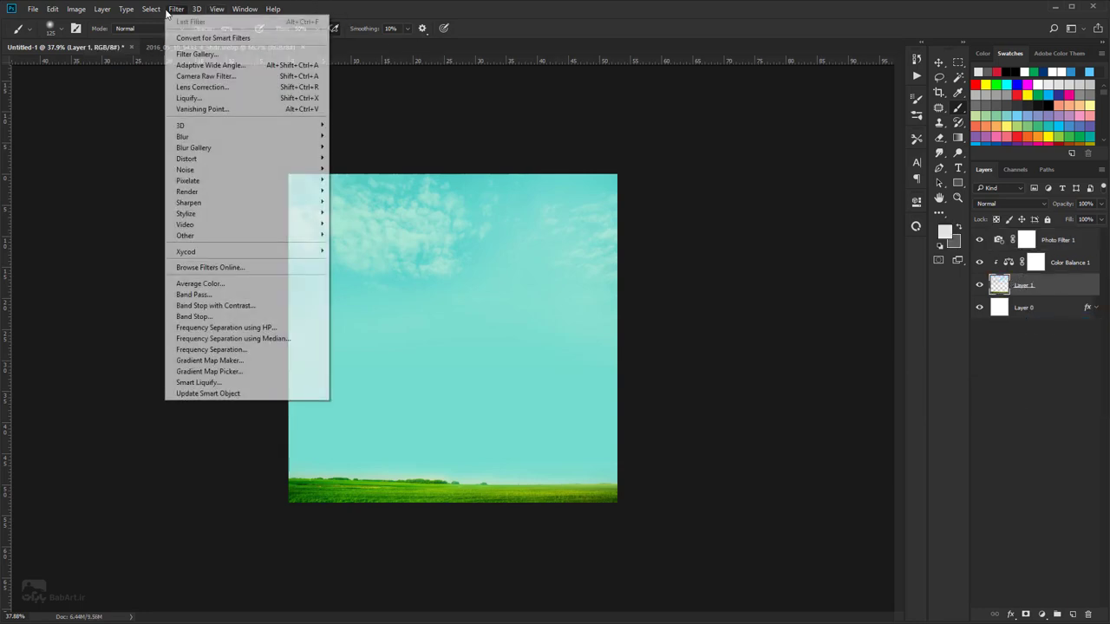
pyautogui.moveTo(191, 137)
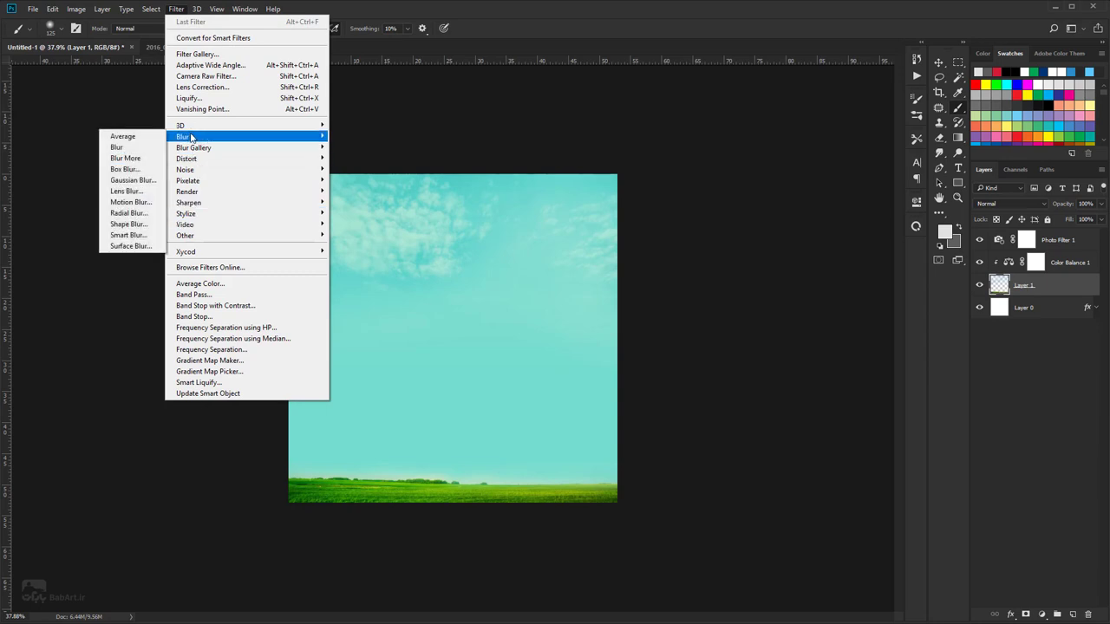
pyautogui.click(133, 180)
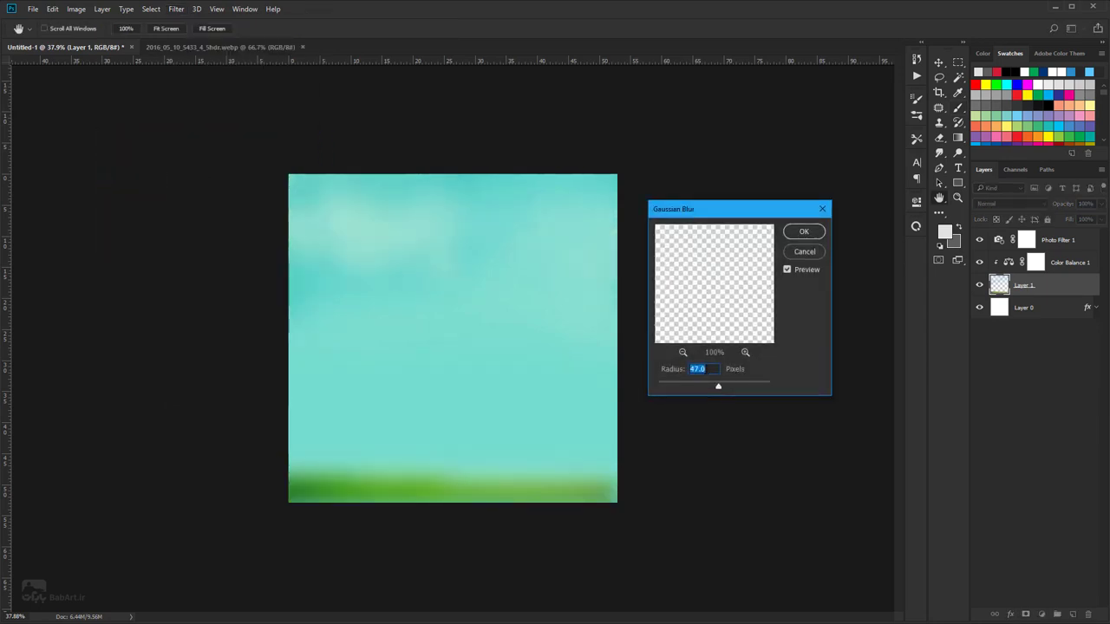
pyautogui.write('4')
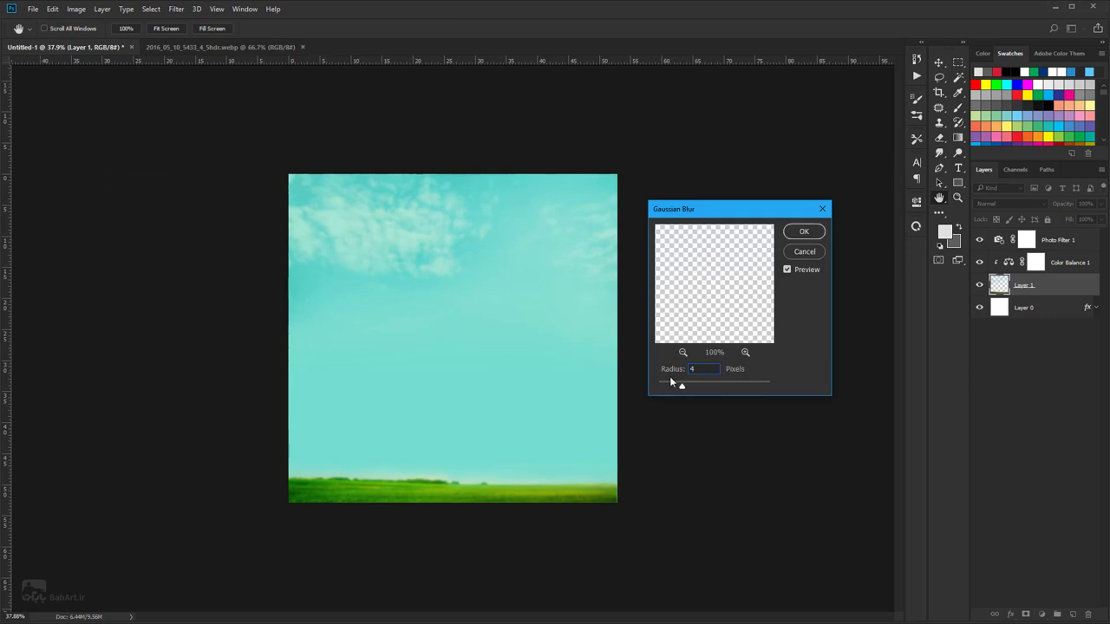
pyautogui.click(787, 270)
pyautogui.click(788, 269)
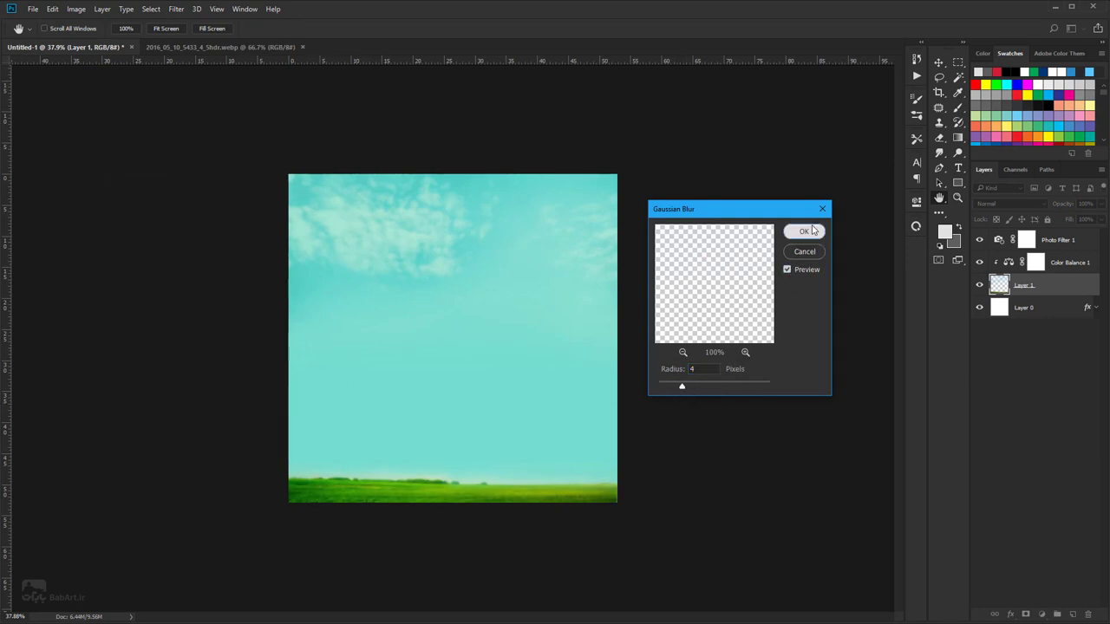
pyautogui.click(802, 231)
pyautogui.press('b')
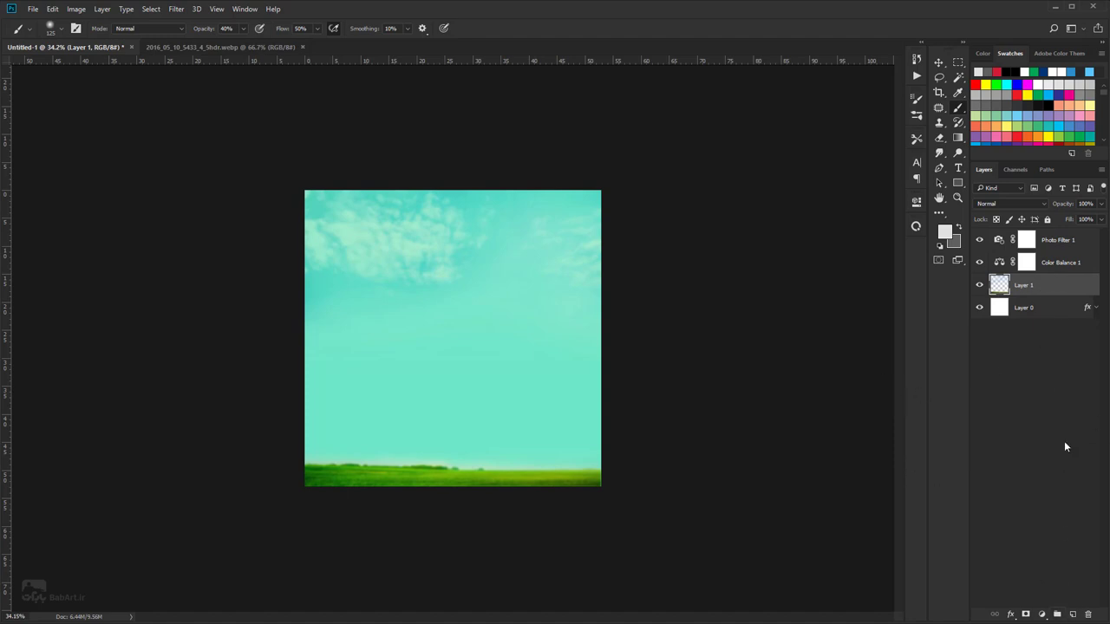
# - Try clipping the Color Balance and Photo Filter adjustments to Layer 1, and release both clips again
pyautogui.click(1003, 262)
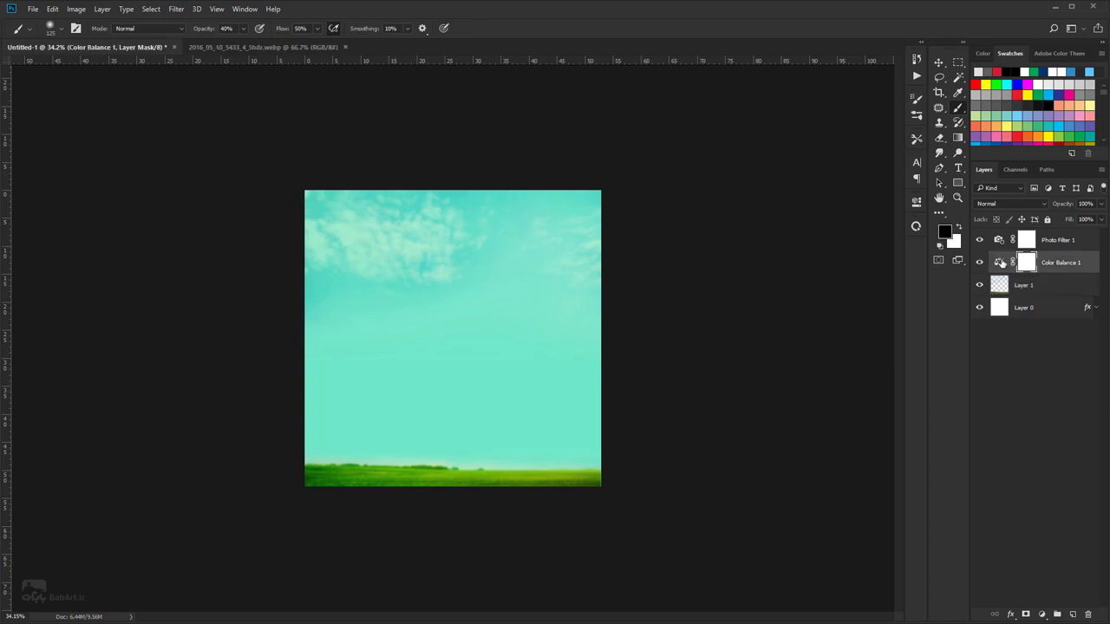
pyautogui.doubleClick(1002, 261)
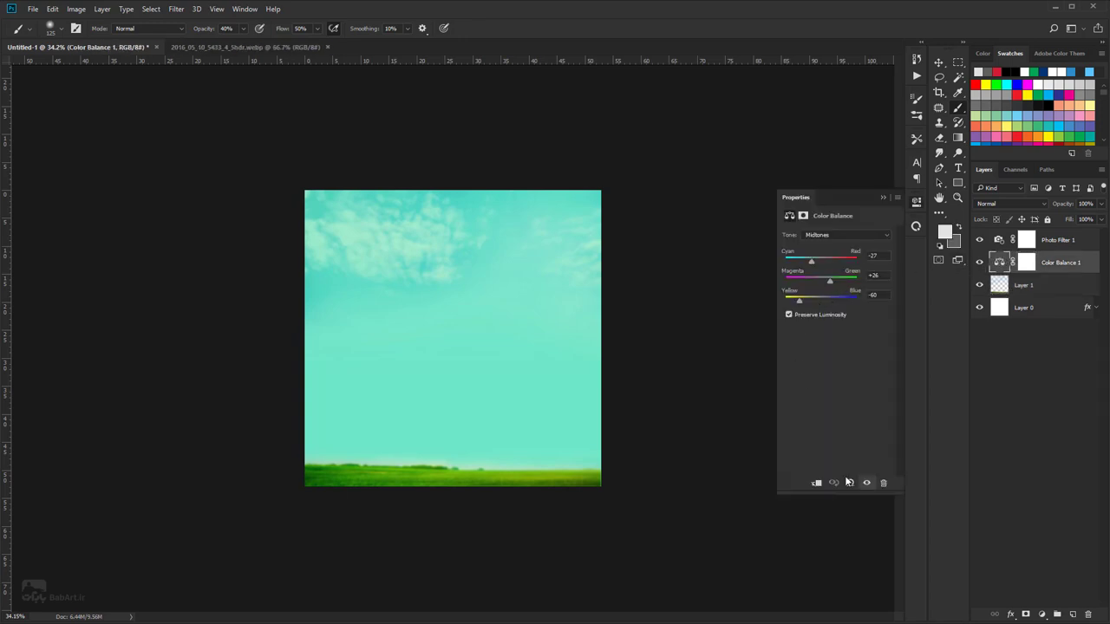
pyautogui.click(816, 484)
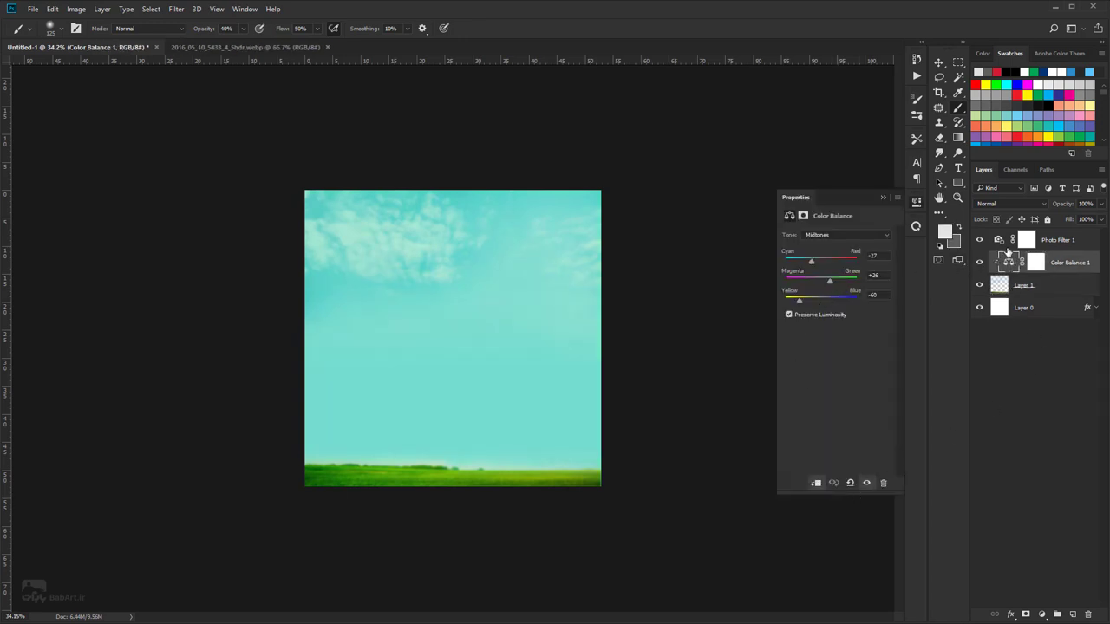
pyautogui.click(1003, 239)
pyautogui.click(817, 484)
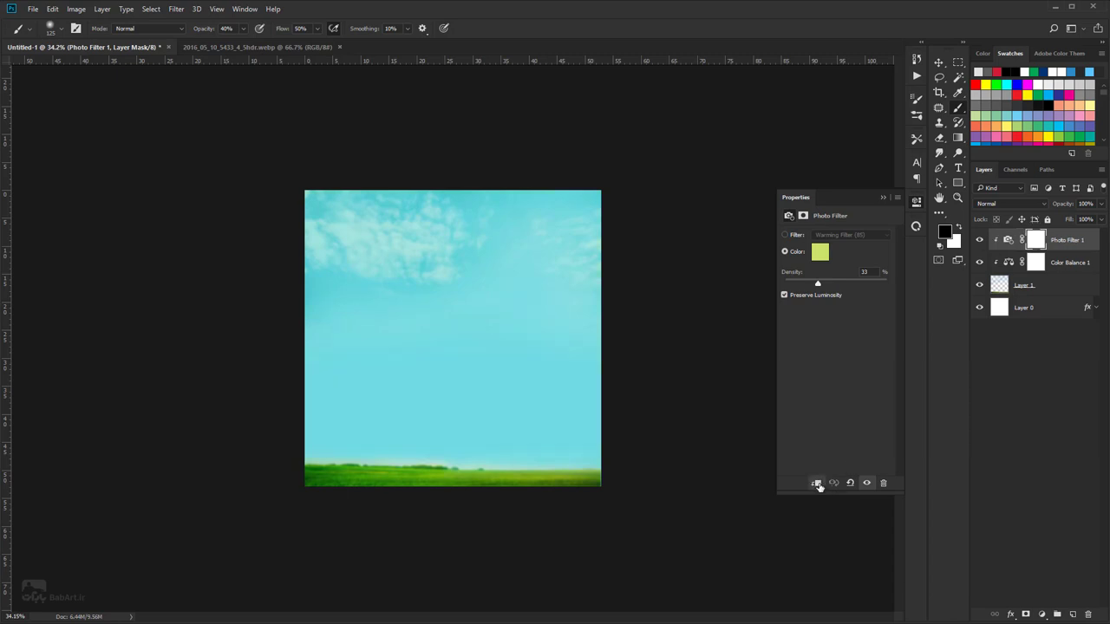
pyautogui.click(816, 484)
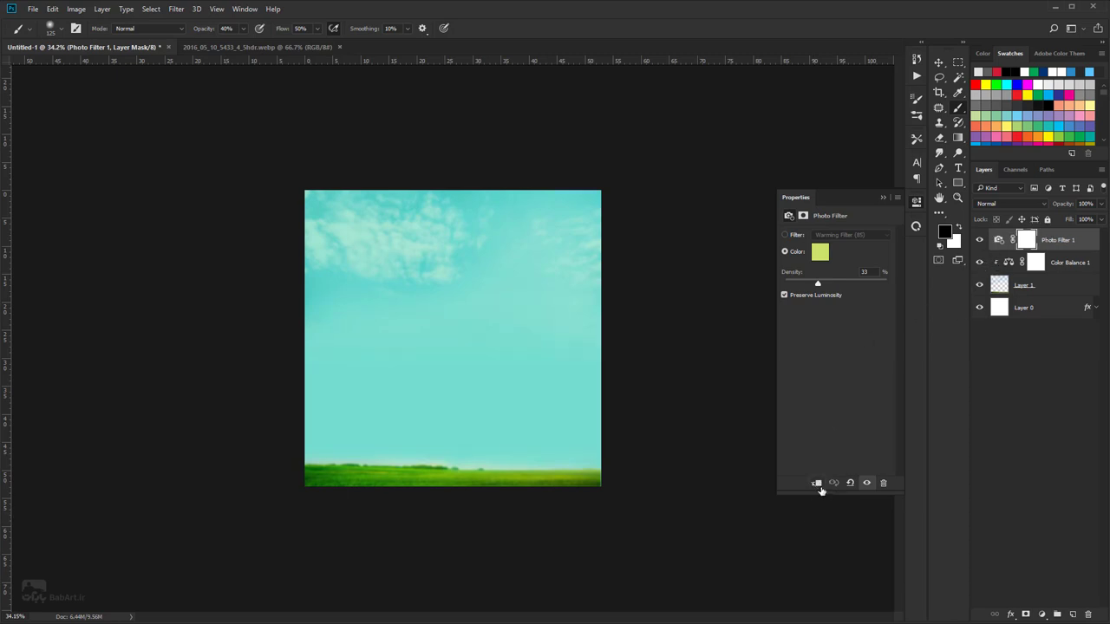
pyautogui.click(1007, 262)
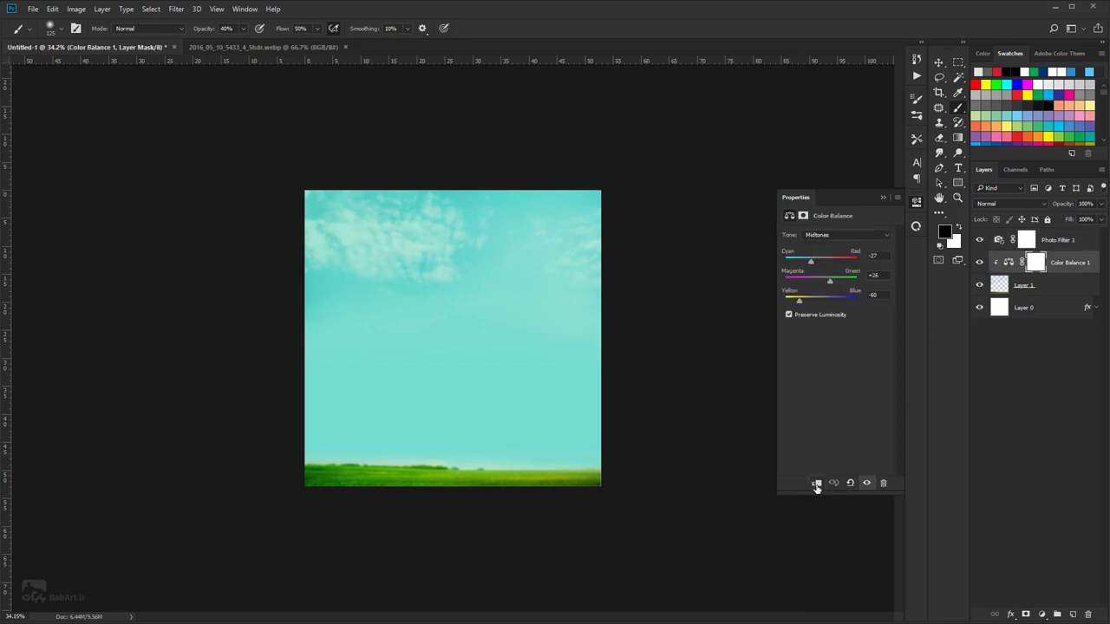
pyautogui.click(816, 484)
# - Add a new layer directly above Layer 1 and set the foreground colour to f7f7f7
pyautogui.click(1032, 286)
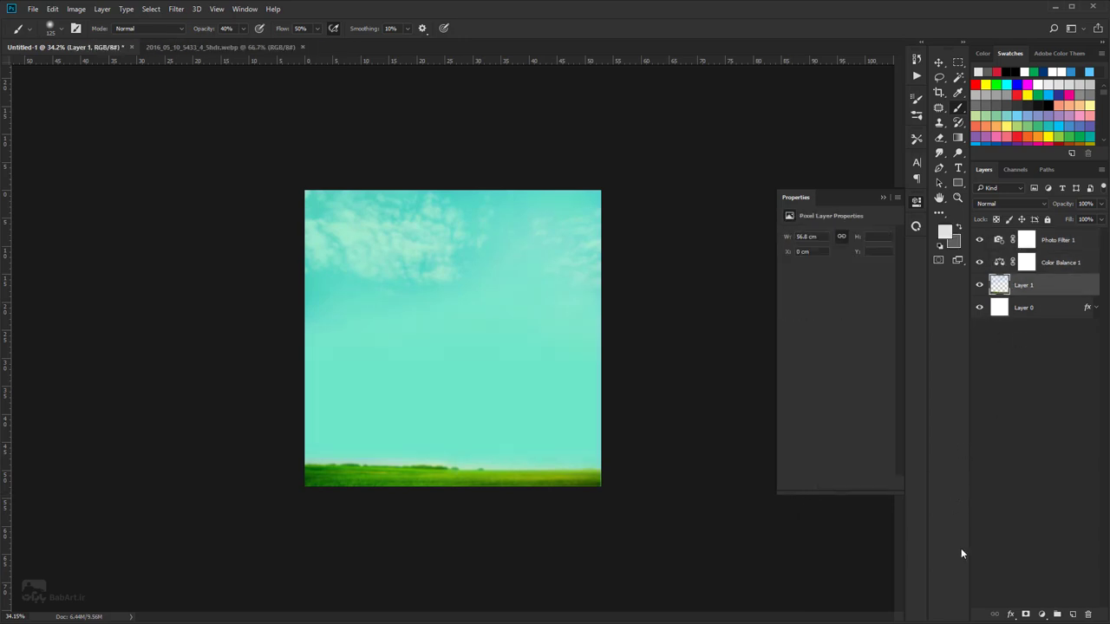
pyautogui.click(1073, 614)
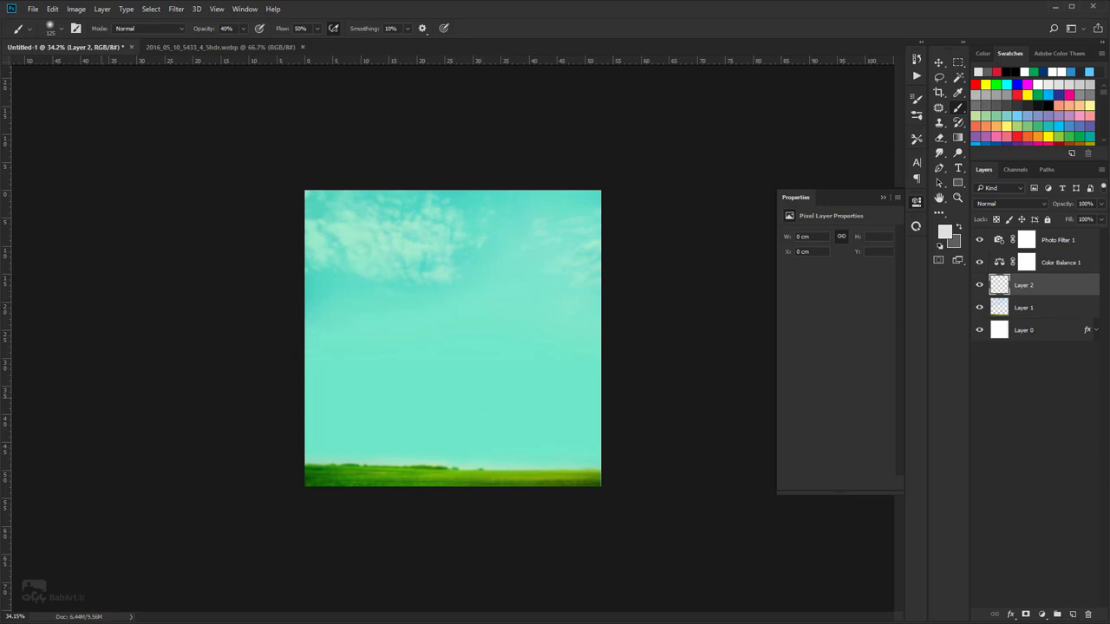
pyautogui.click(944, 234)
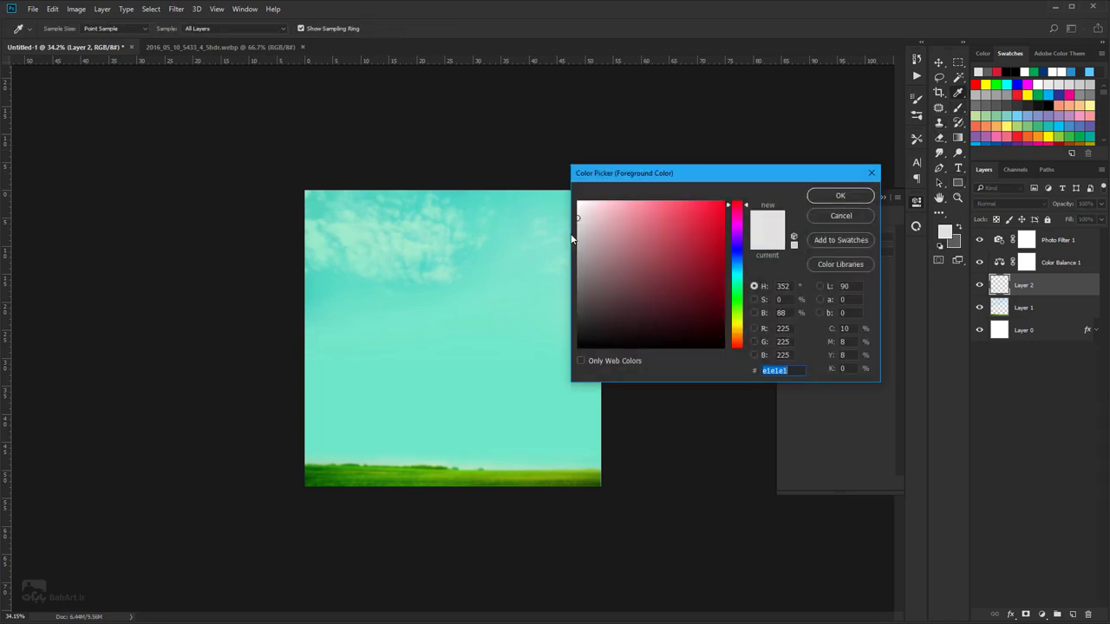
pyautogui.click(568, 206)
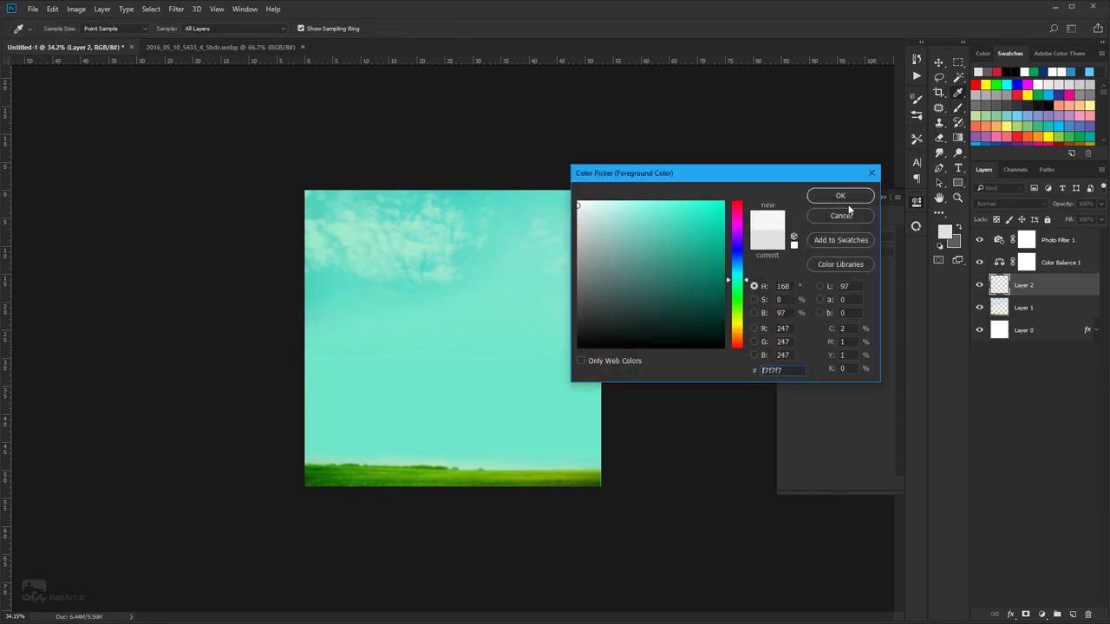
pyautogui.press('Return')
# - Enlarge the soft brush to 401 px and paint a pale haze over the lower sky and horizon at 40% opacity
pyautogui.press('b')
pyautogui.rightClick(522, 422)
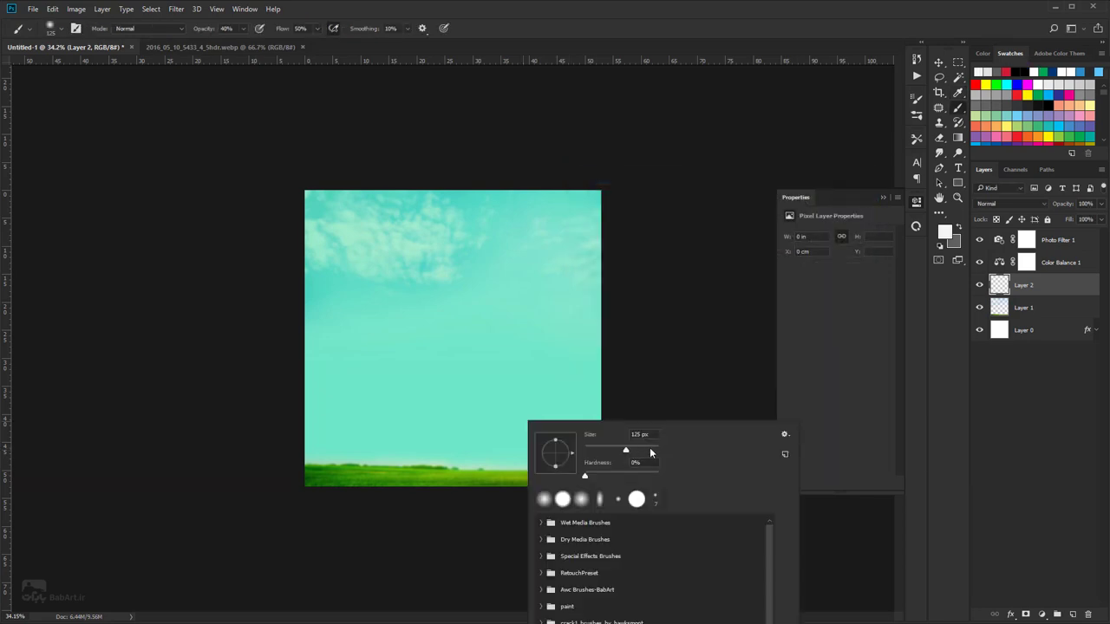
pyautogui.press('Return')
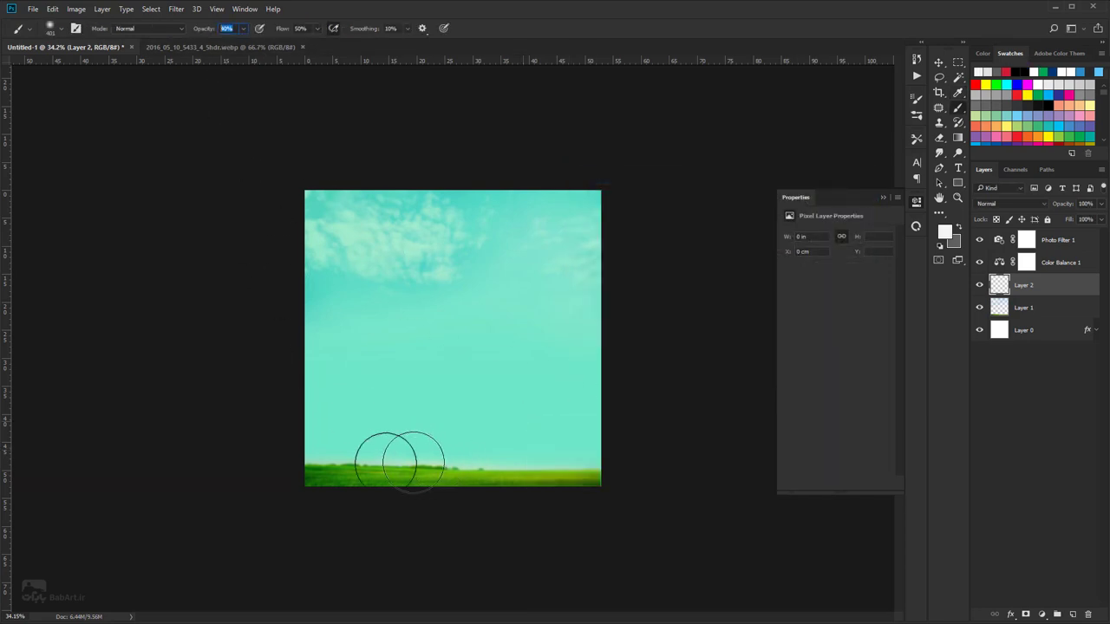
pyautogui.moveTo(552, 435)
pyautogui.mouseDown()
pyautogui.moveTo(607, 429)
pyautogui.moveTo(310, 420)
pyautogui.moveTo(620, 396)
pyautogui.moveTo(541, 382)
pyautogui.moveTo(353, 438)
pyautogui.moveTo(433, 454)
pyautogui.moveTo(265, 435)
pyautogui.moveTo(287, 431)
pyautogui.moveTo(303, 468)
pyautogui.moveTo(659, 447)
pyautogui.mouseUp()
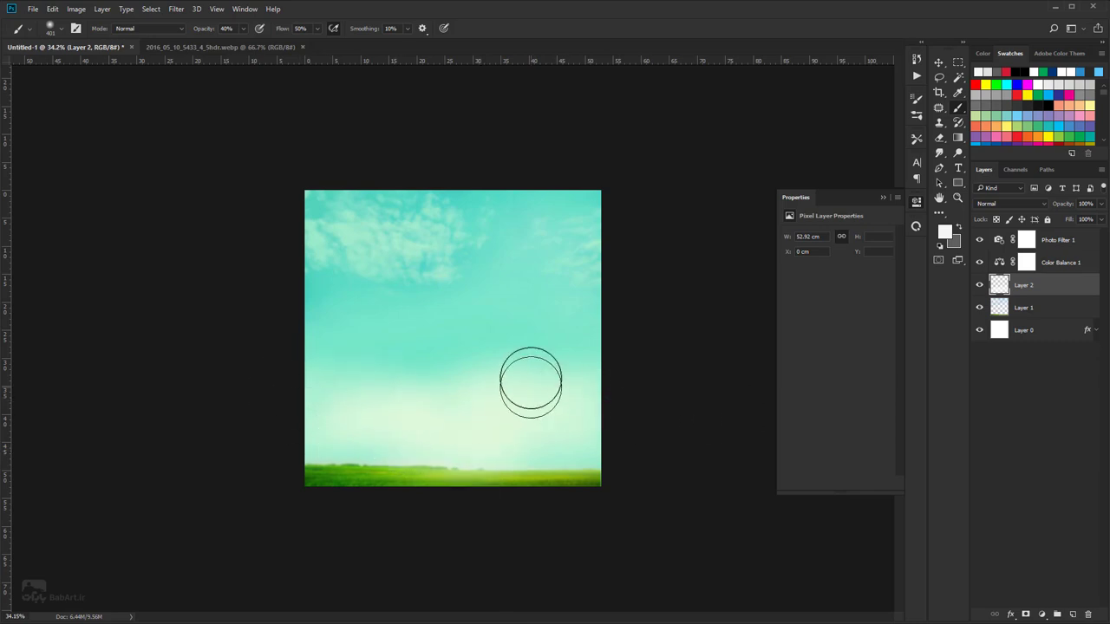
pyautogui.moveTo(539, 473); pyautogui.dragTo(183, 523)
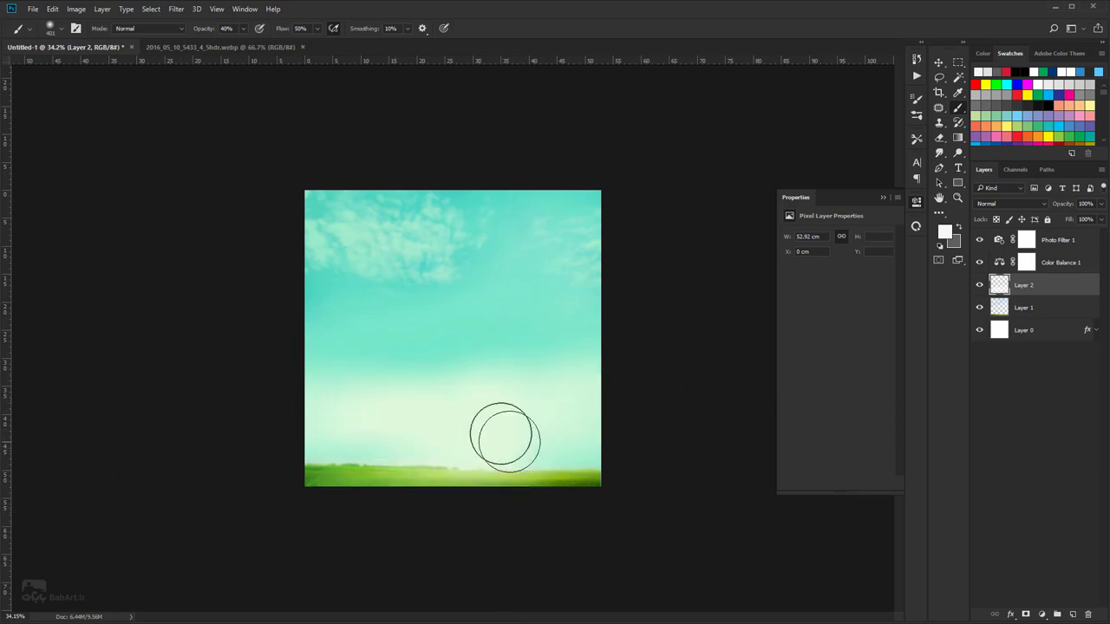
# - Switch to File Explorer and load cloudbrushes.abr from the cloudbrushes.zip archive into Photoshop
pyautogui.hotkey('alt', 'Tab')
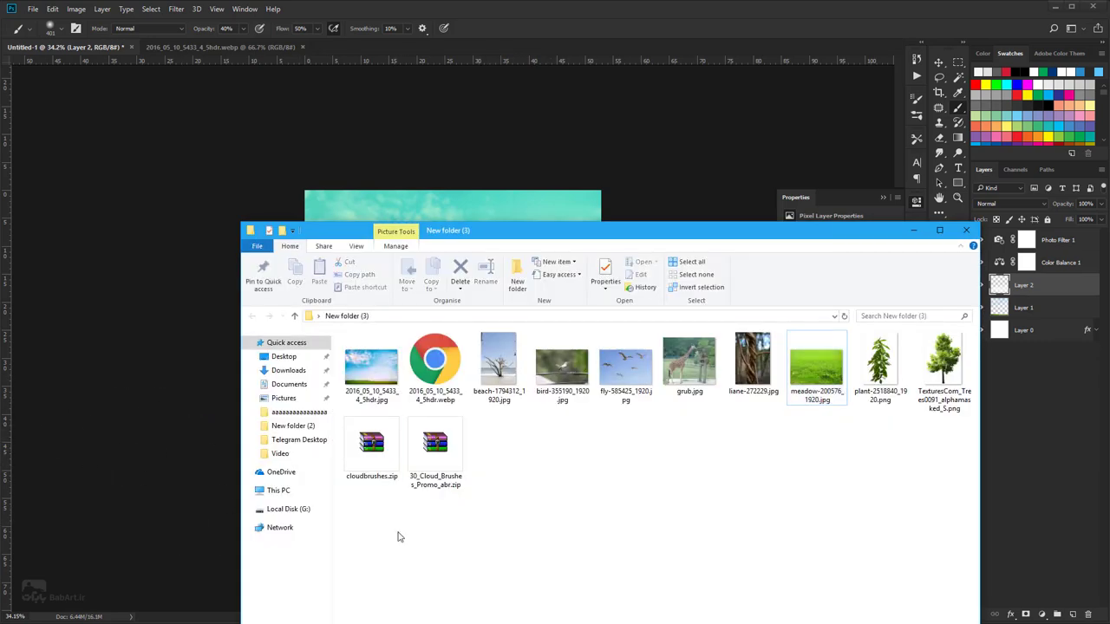
pyautogui.doubleClick(371, 442)
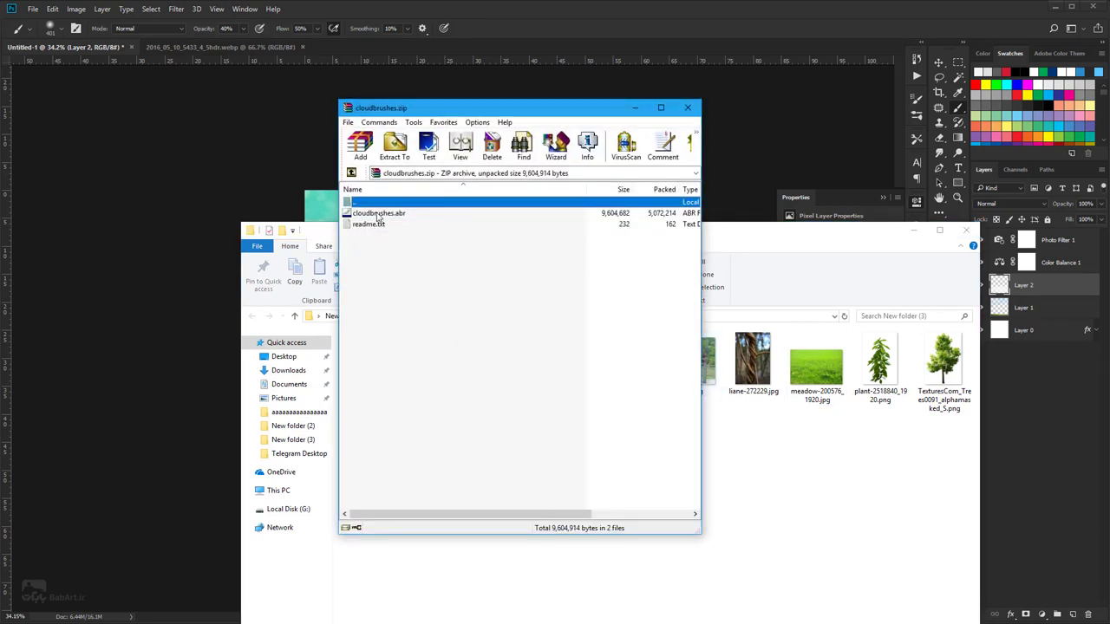
pyautogui.click(377, 214)
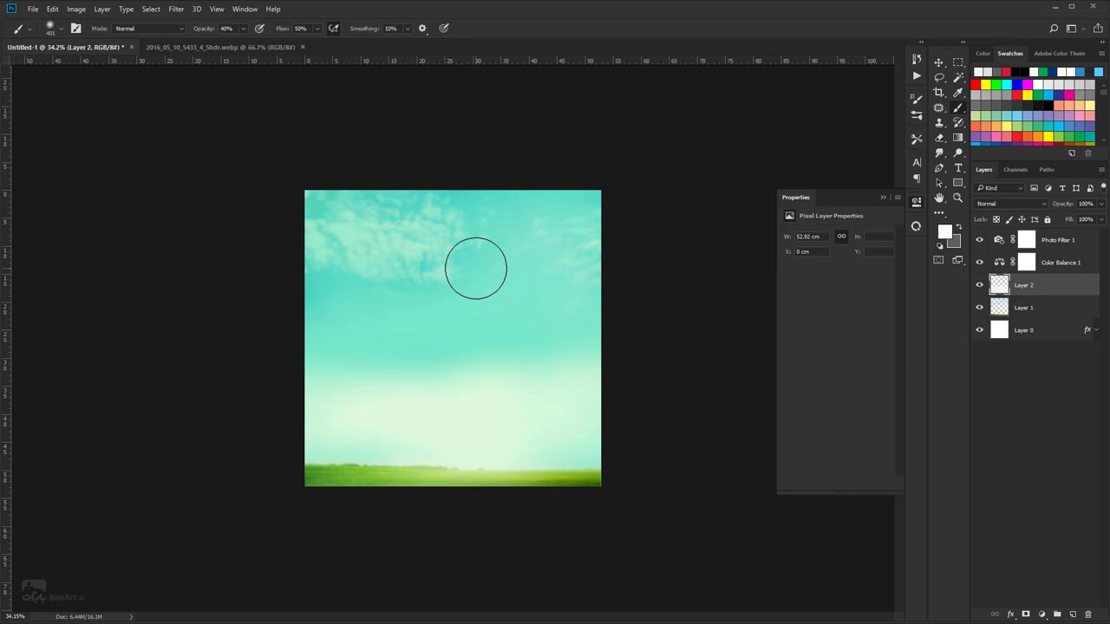
# - Choose the Cloud 5 brush from the cloudbrushes set and reduce its size to 600 px
pyautogui.rightClick(479, 268)
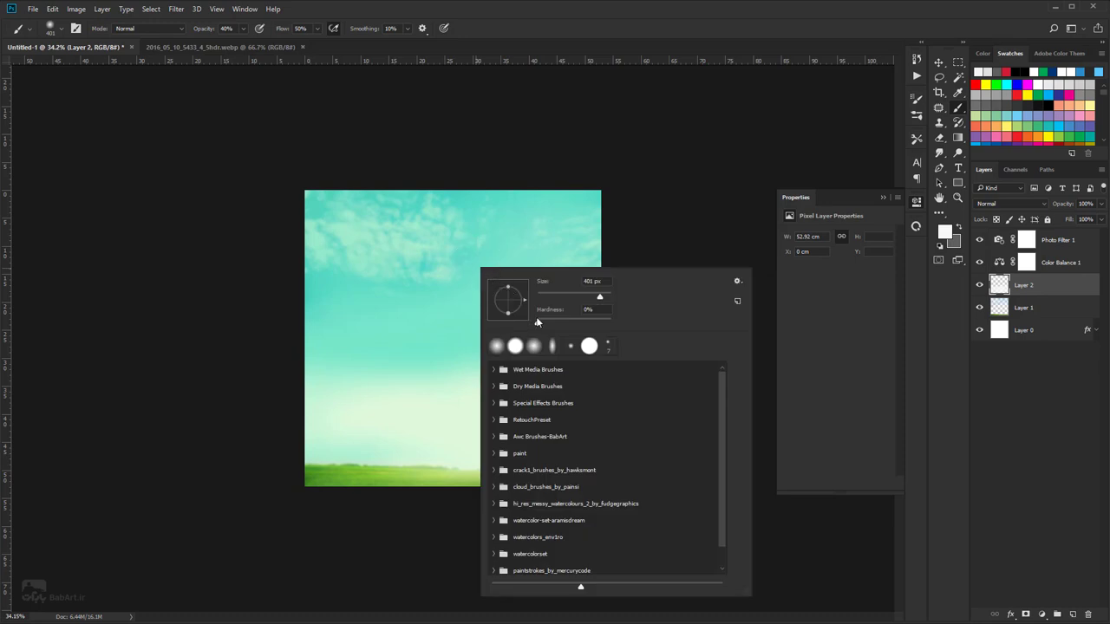
pyautogui.moveTo(723, 392); pyautogui.dragTo(725, 499)
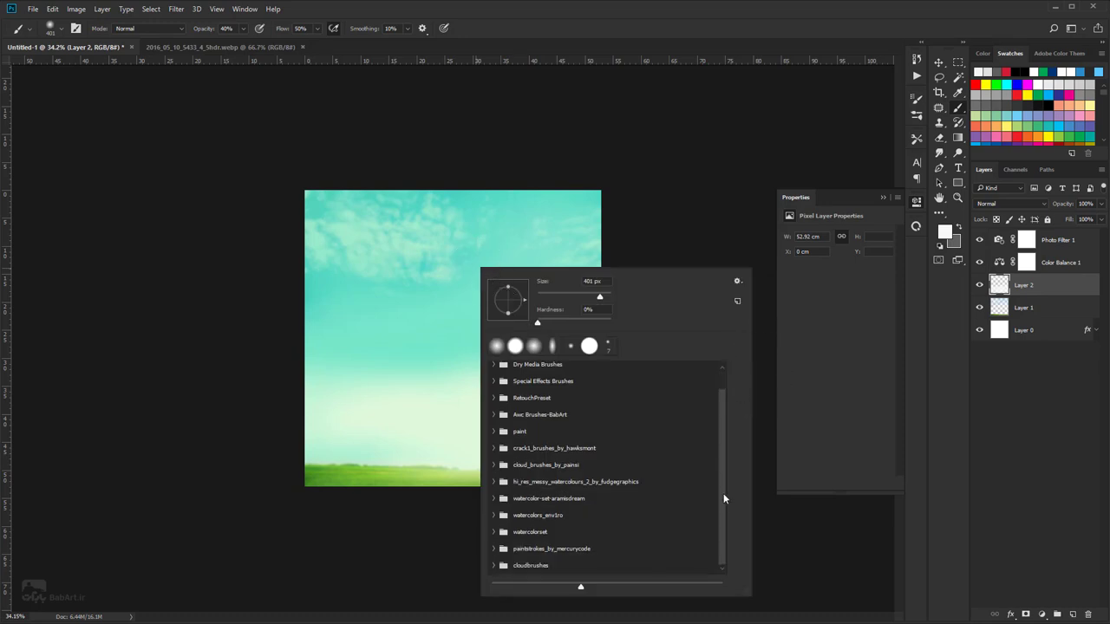
pyautogui.click(493, 568)
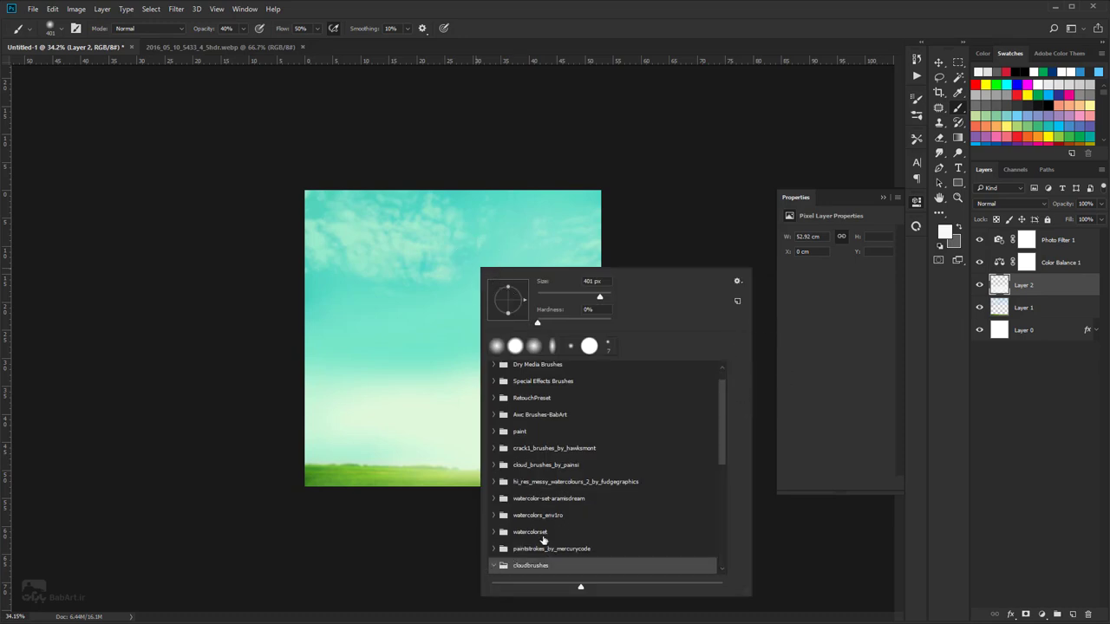
pyautogui.click(549, 456)
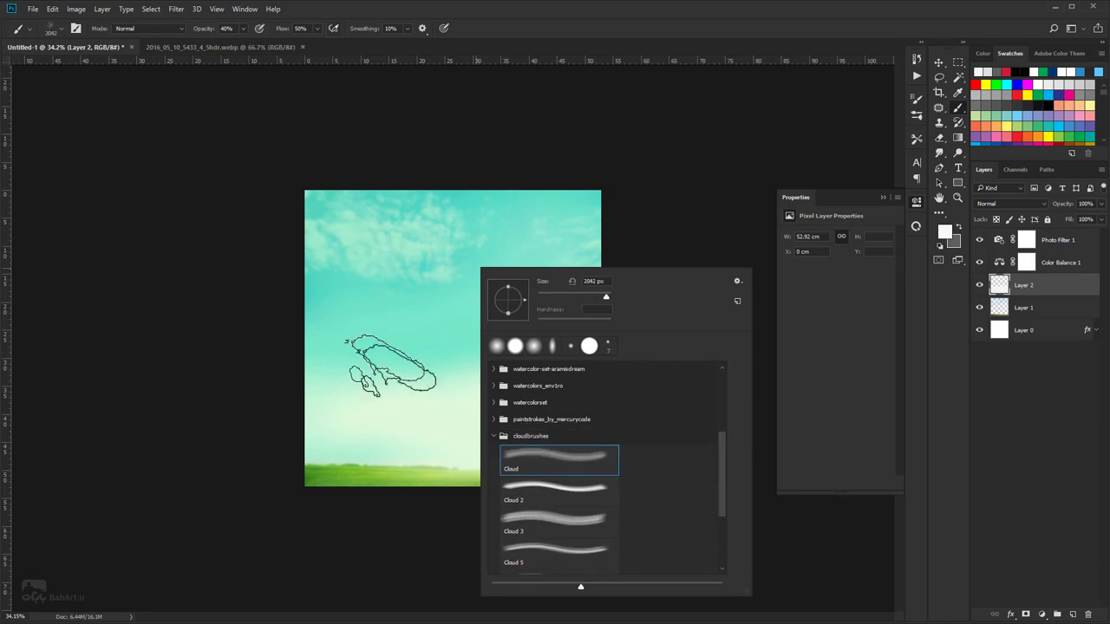
pyautogui.click(551, 519)
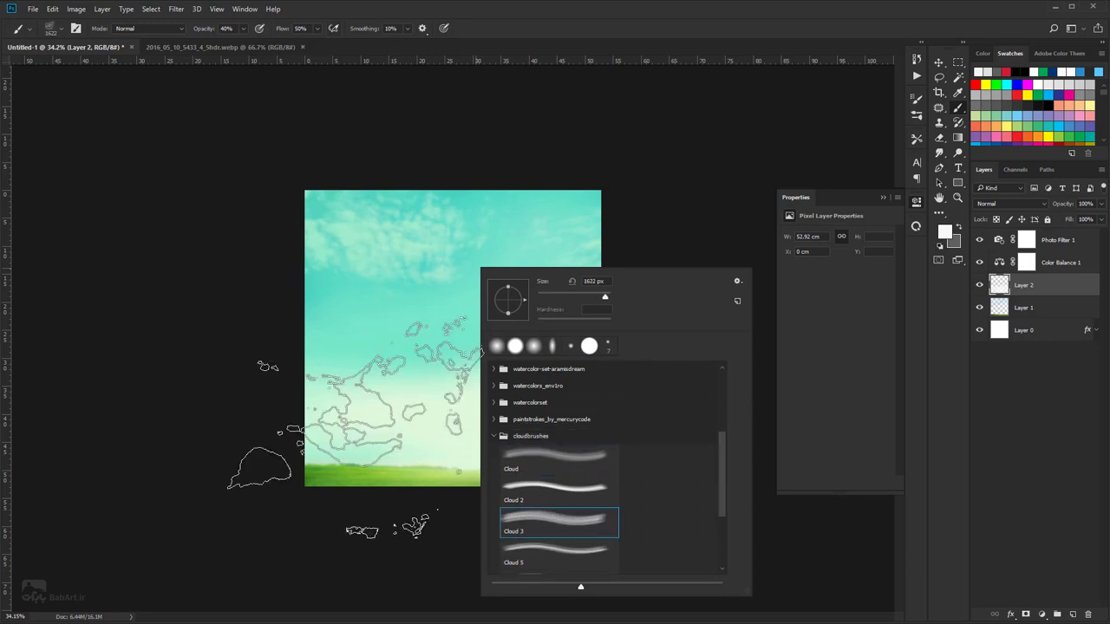
pyautogui.click(562, 550)
pyautogui.click(710, 90)
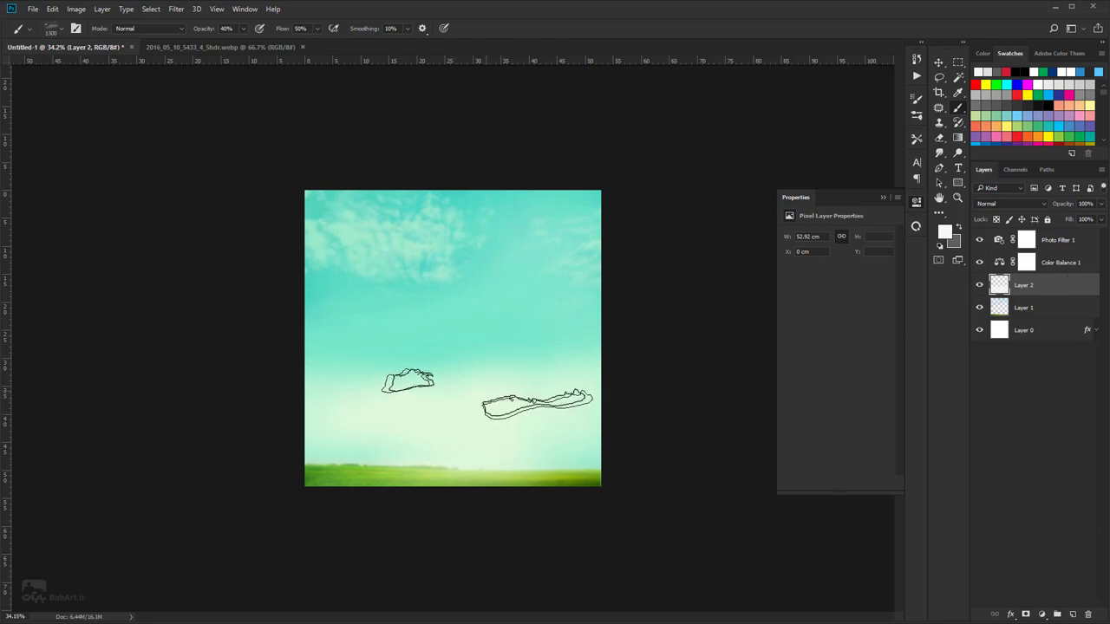
pyautogui.press('[')
pyautogui.press('[')
pyautogui.press('[')
pyautogui.press('[')
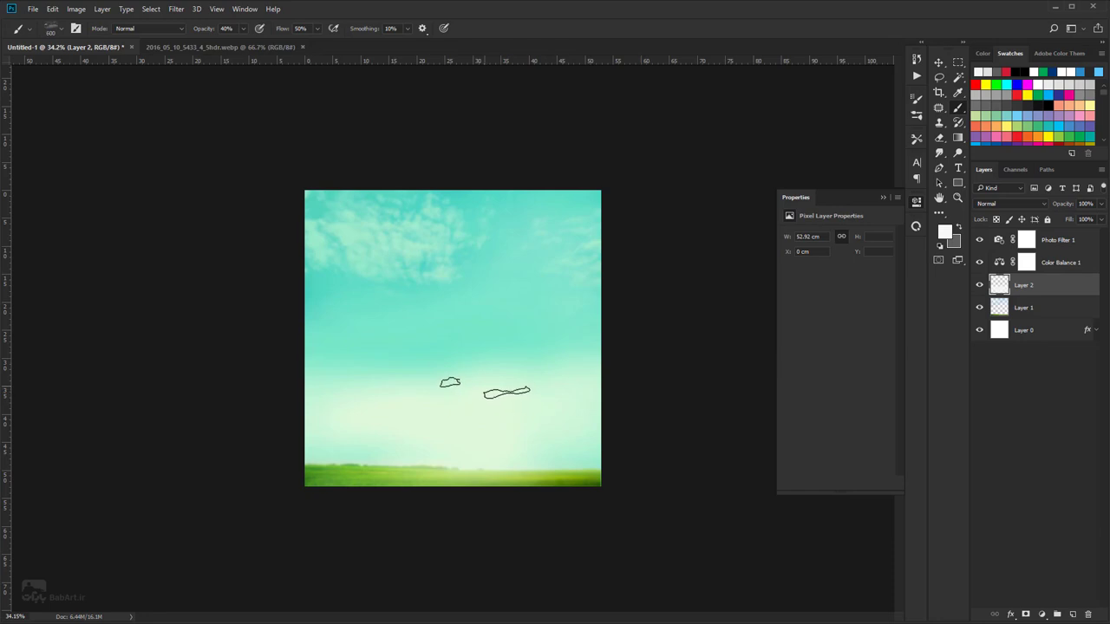
# - Set the foreground colour to the light grey e6e6e6
pyautogui.click(948, 232)
pyautogui.moveTo(582, 226); pyautogui.dragTo(574, 215)
pyautogui.click(848, 199)
pyautogui.press('Return')
pyautogui.scroll(1, 492, 400)
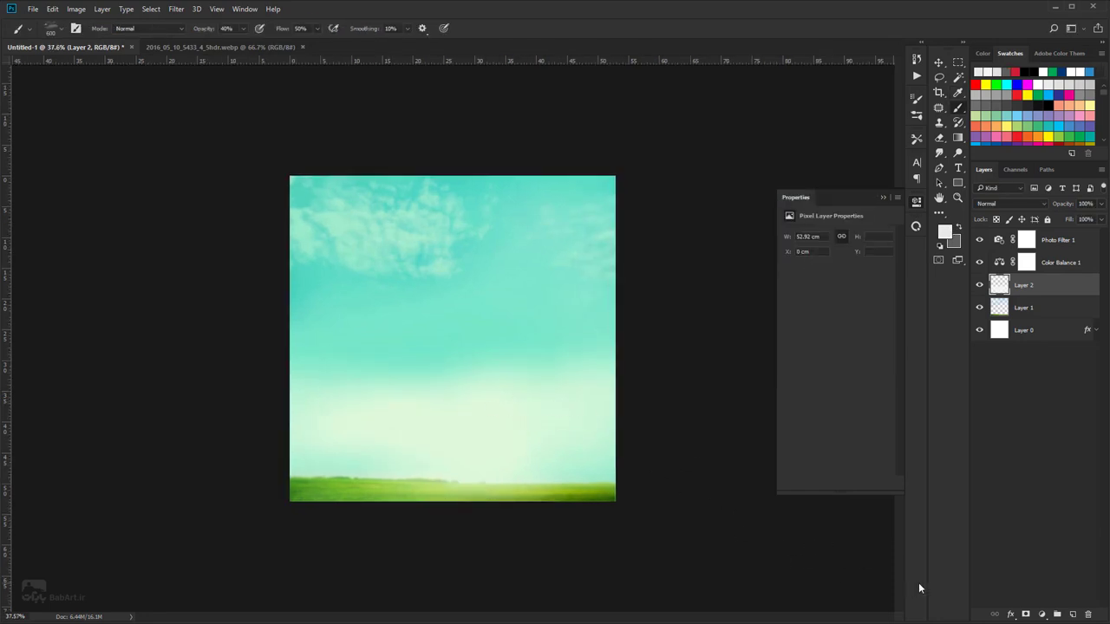
# - Add a new layer above Layer 2 and stamp small clouds above the horizon haze at 100% opacity and flow
pyautogui.click(1071, 614)
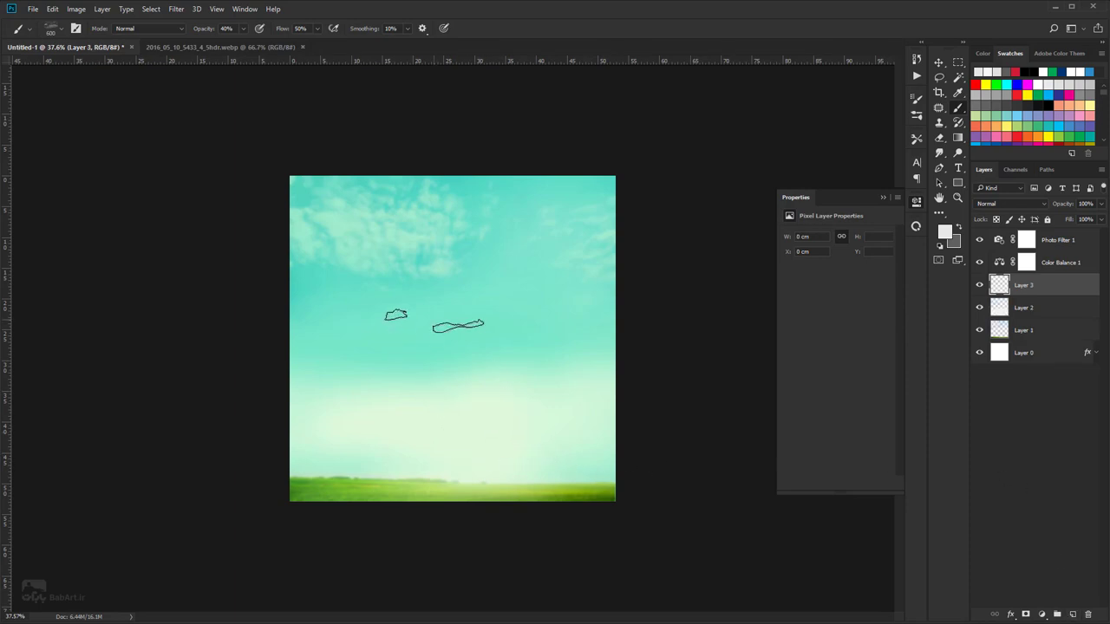
pyautogui.moveTo(196, 29); pyautogui.dragTo(555, 121)
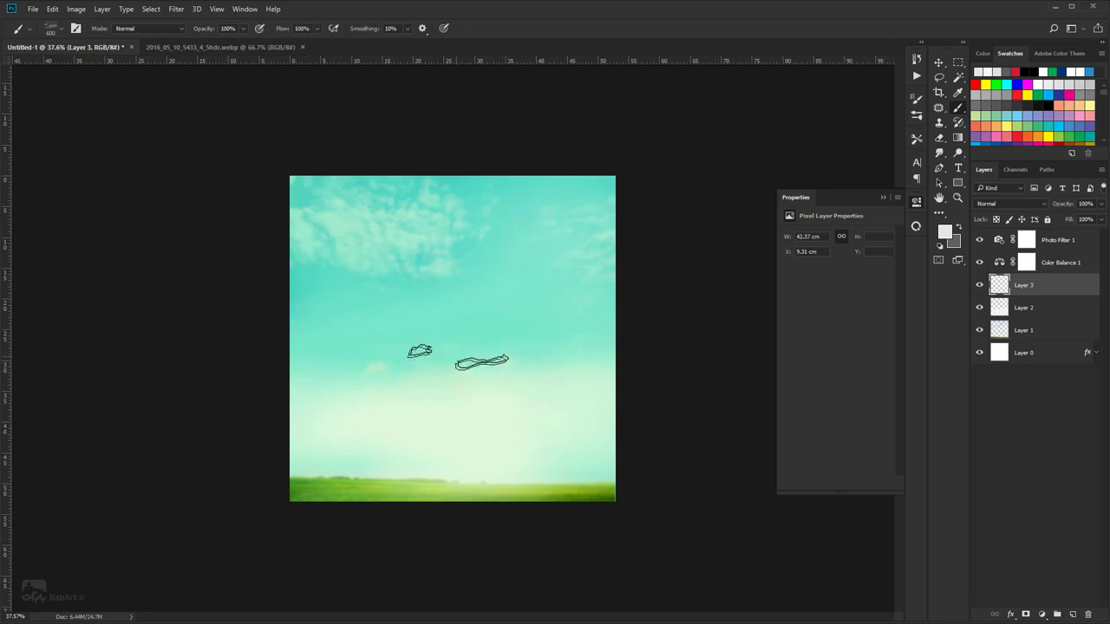
pyautogui.click(458, 358)
pyautogui.click(386, 358)
# - Enlarge the cloud brush to 1000 px and stamp bigger clouds in white over the horizon haze on Layer 3
pyautogui.press(']')
pyautogui.press(']')
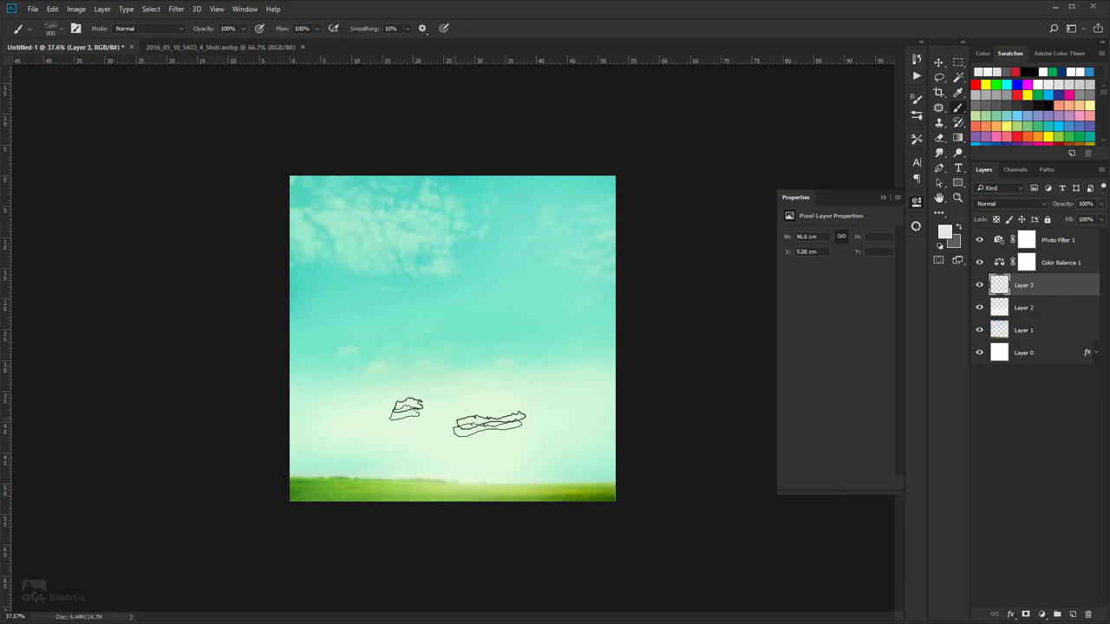
pyautogui.press(']')
pyautogui.press(']')
pyautogui.click(944, 231)
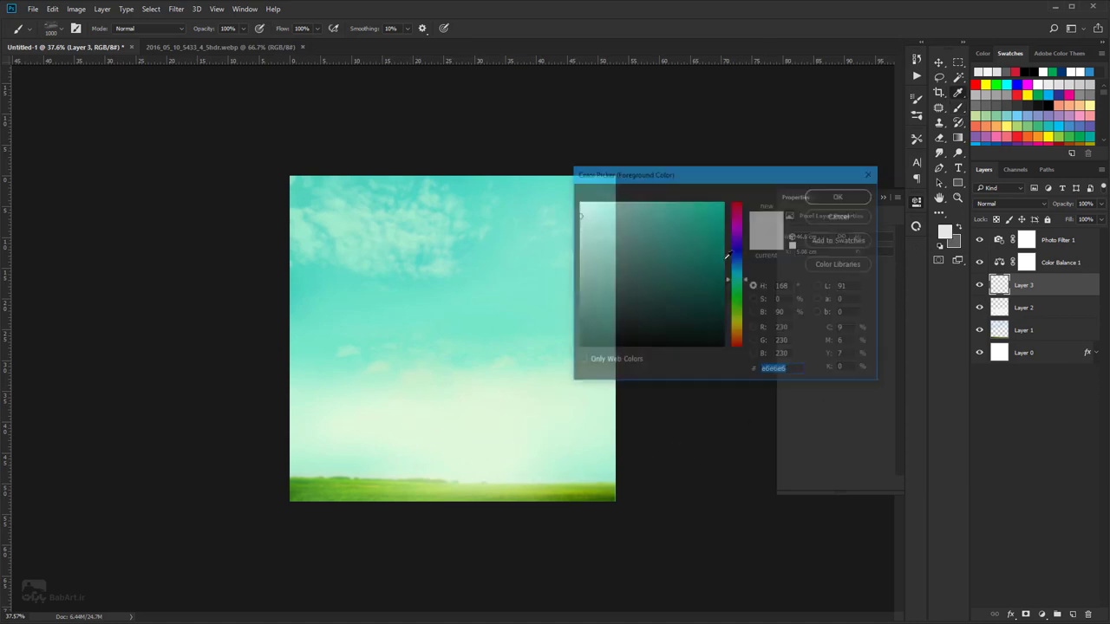
pyautogui.moveTo(607, 213); pyautogui.dragTo(528, 153)
pyautogui.click(858, 198)
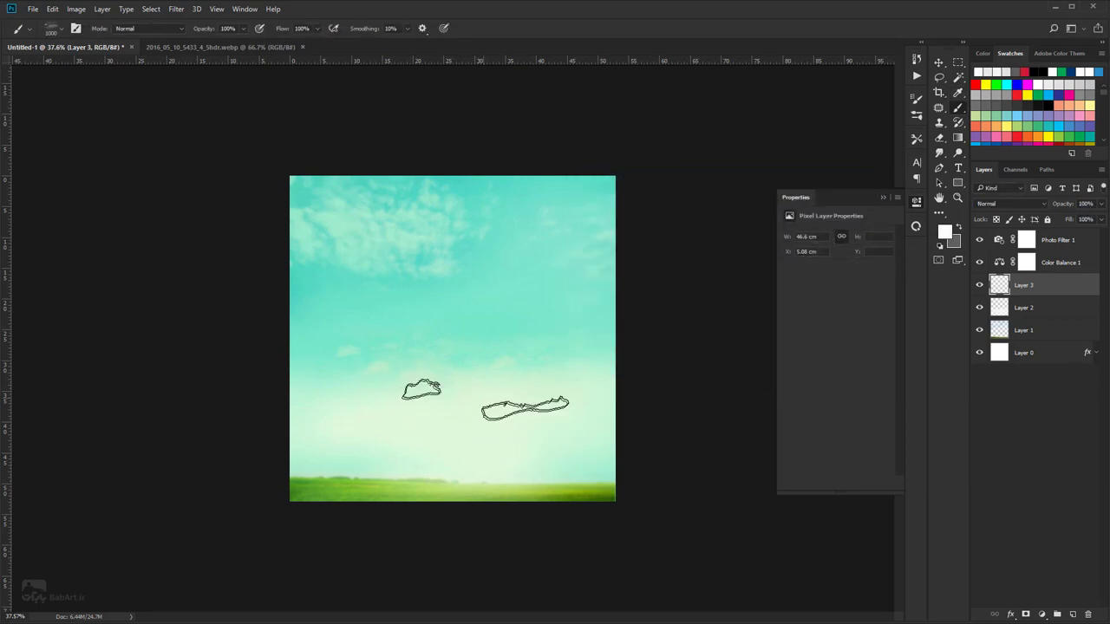
pyautogui.click(486, 400)
pyautogui.click(393, 408)
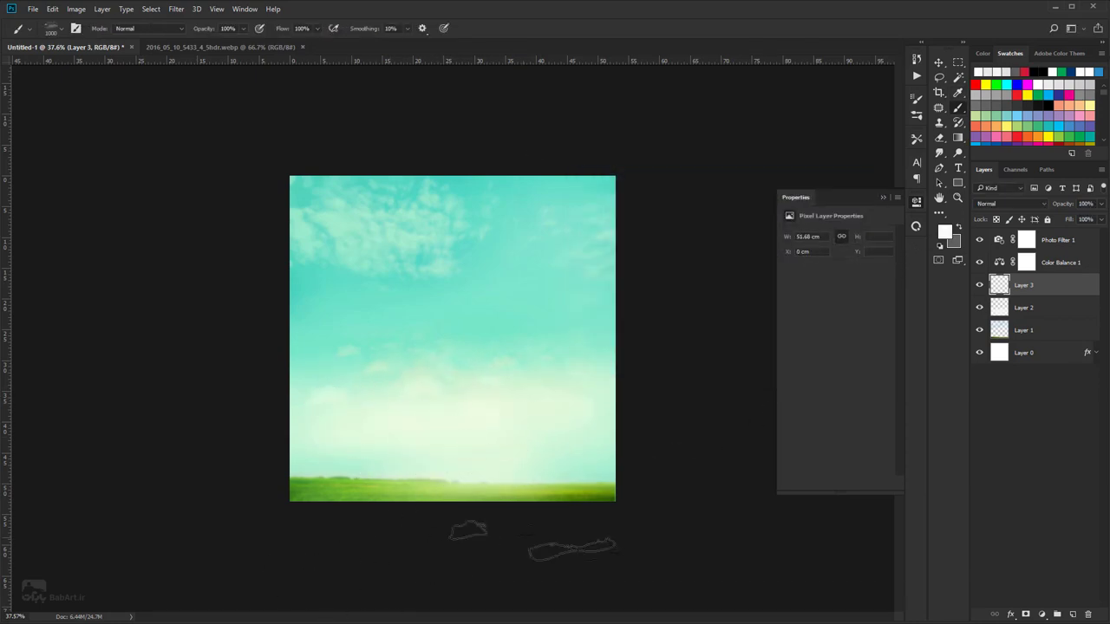
# - Choose the Cloud 2 brush from the cloudbrushes set and reduce its size to 600 px
pyautogui.rightClick(442, 287)
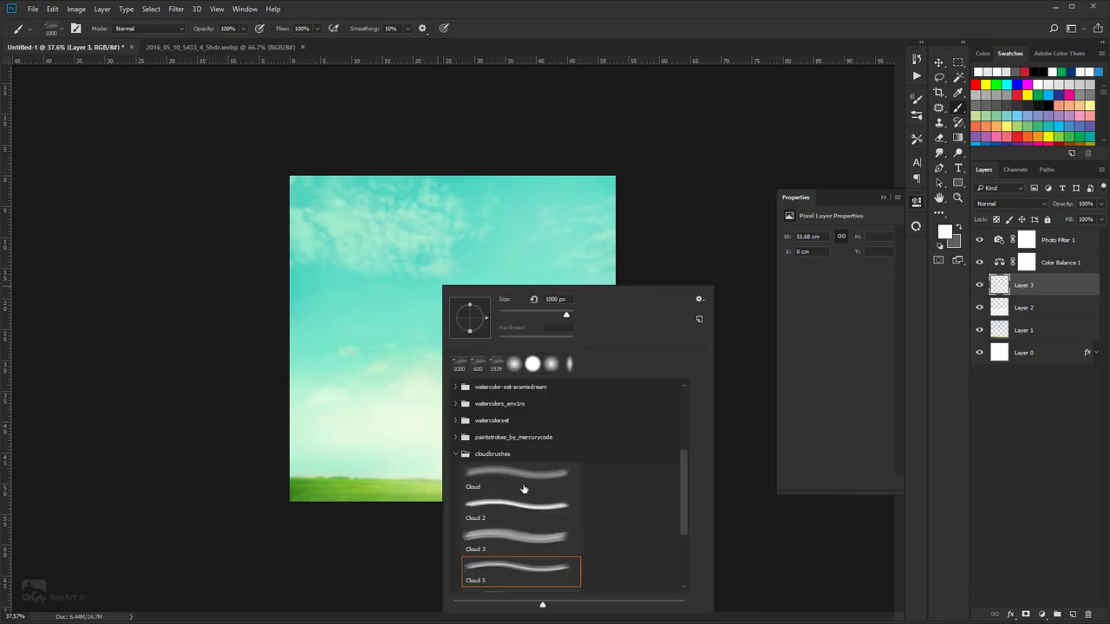
pyautogui.click(520, 511)
pyautogui.click(357, 327)
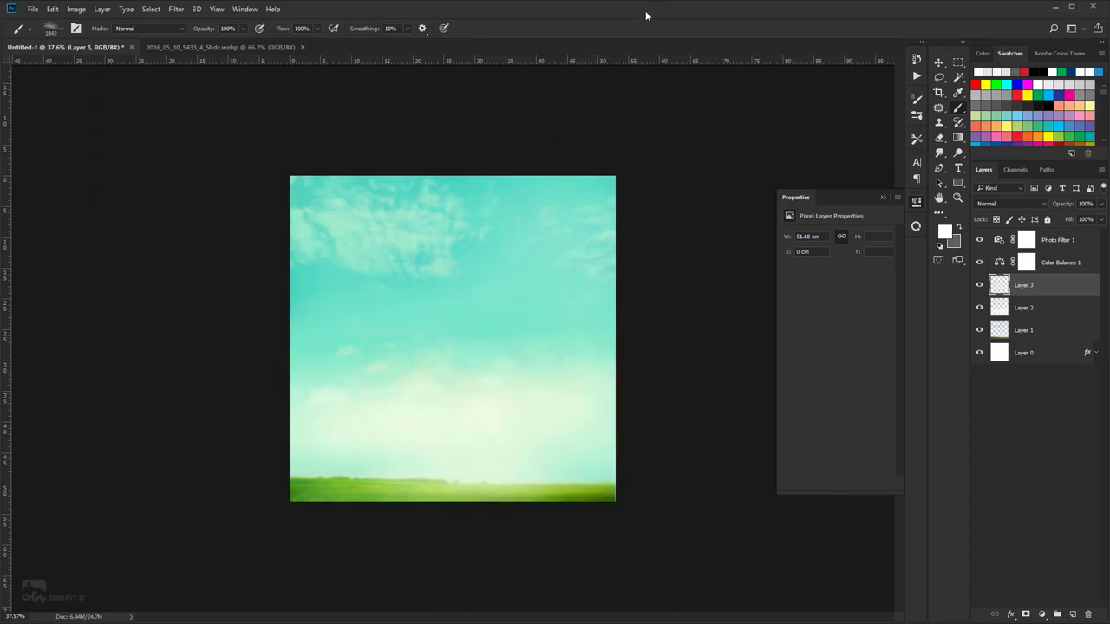
pyautogui.press('[')
pyautogui.press('[')
pyautogui.press('[')
pyautogui.press('[')
pyautogui.press('[')
pyautogui.press('[')
pyautogui.press('[')
pyautogui.press('[')
pyautogui.press('[')
pyautogui.press('[')
pyautogui.press('[')
pyautogui.press('[')
pyautogui.press('[')
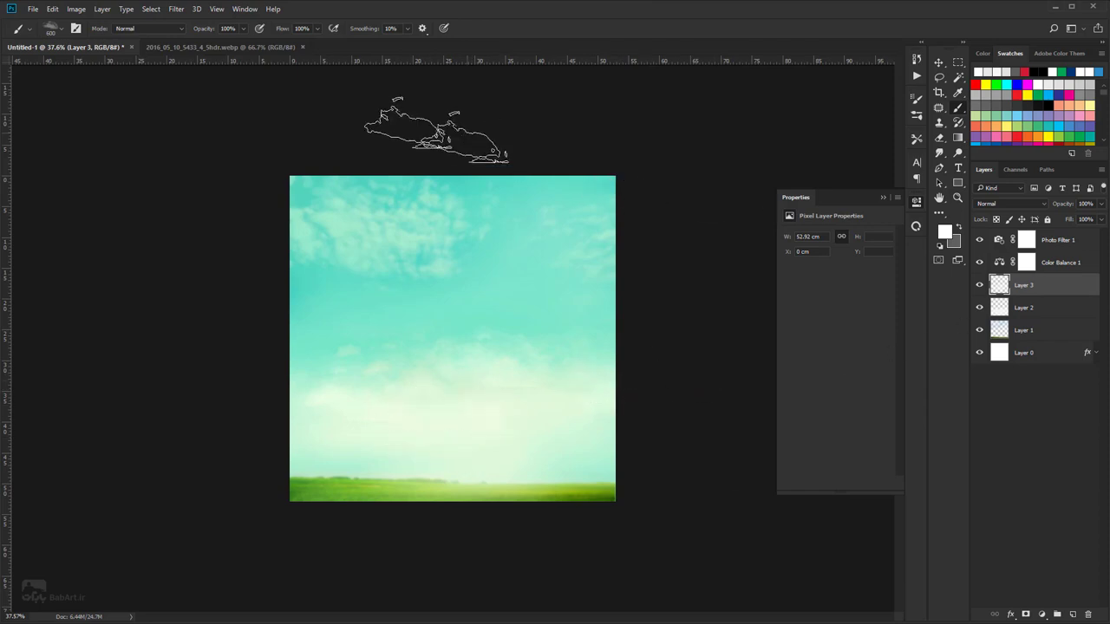
# - Switch to File Explorer, place meadow-200576_1920.jpg in the composite and widen its lower edge in perspective to about 84% width
pyautogui.hotkey('alt', 'Tab')
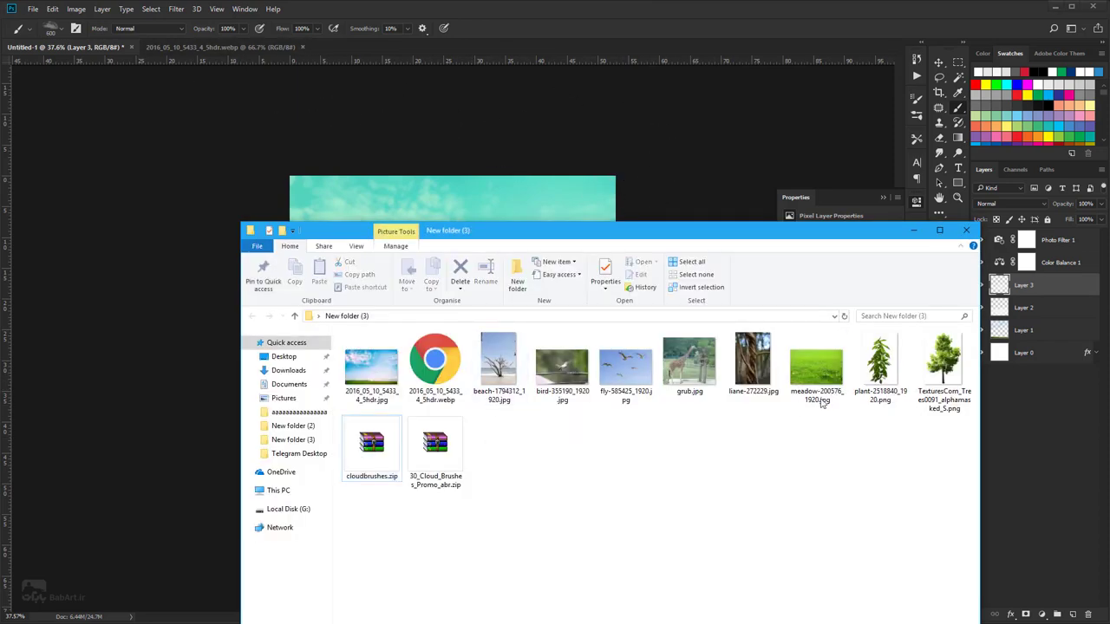
pyautogui.moveTo(799, 351); pyautogui.dragTo(523, 475)
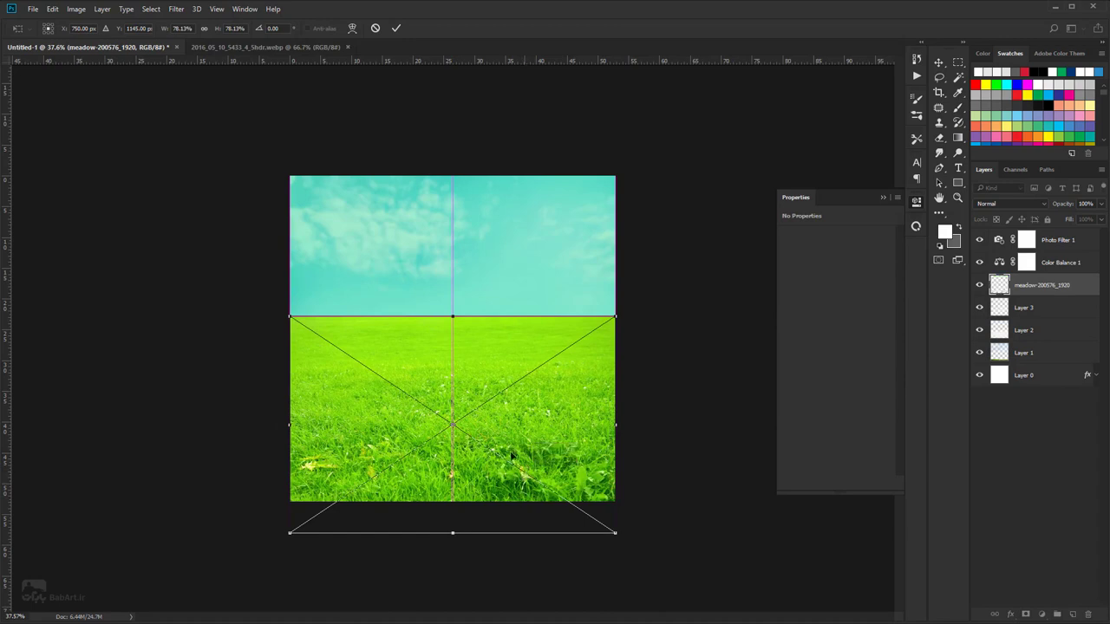
pyautogui.rightClick(514, 437)
pyautogui.click(561, 513)
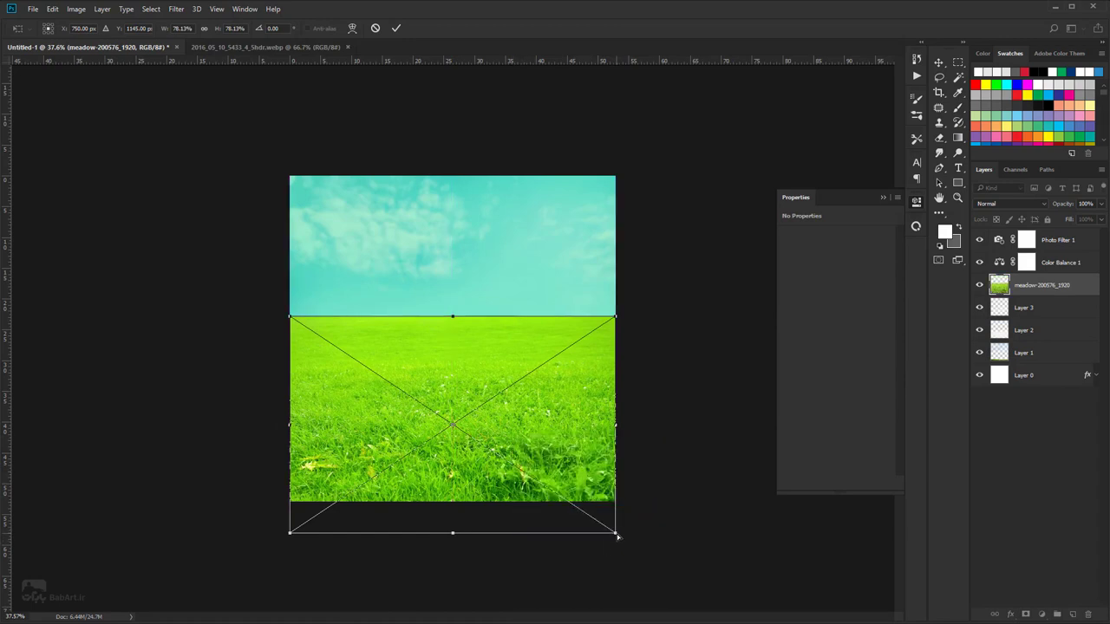
pyautogui.moveTo(617, 537); pyautogui.dragTo(630, 538)
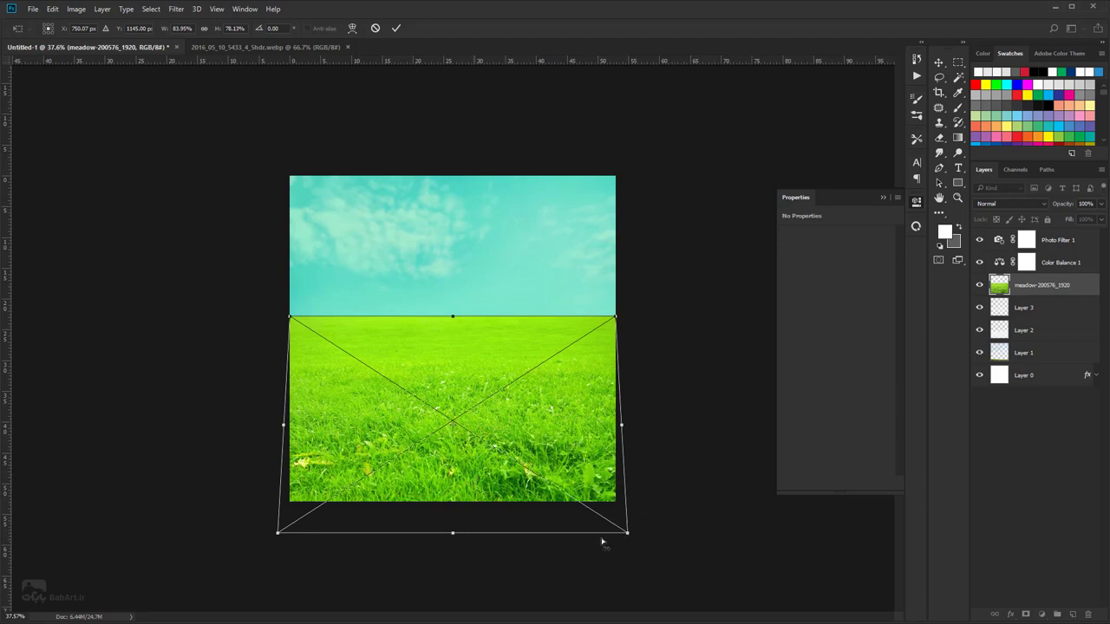
# - Stretch the placed meadow to about 89.5% height and move it down to Y 1383 px, accepting the transform
pyautogui.rightClick(488, 446)
pyautogui.click(520, 485)
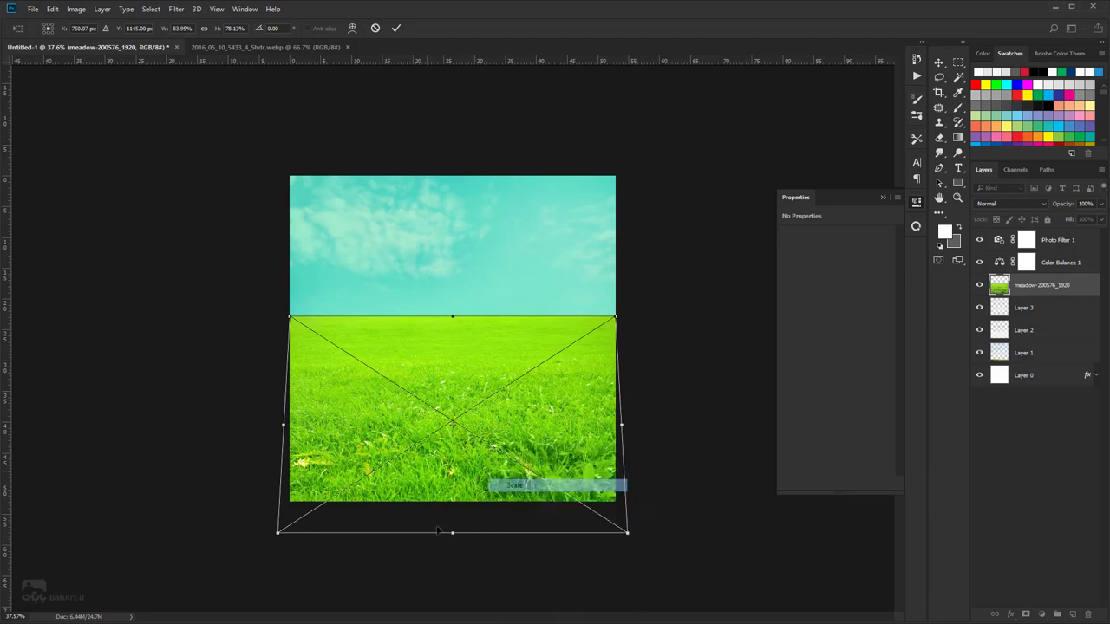
pyautogui.moveTo(452, 533); pyautogui.dragTo(451, 564)
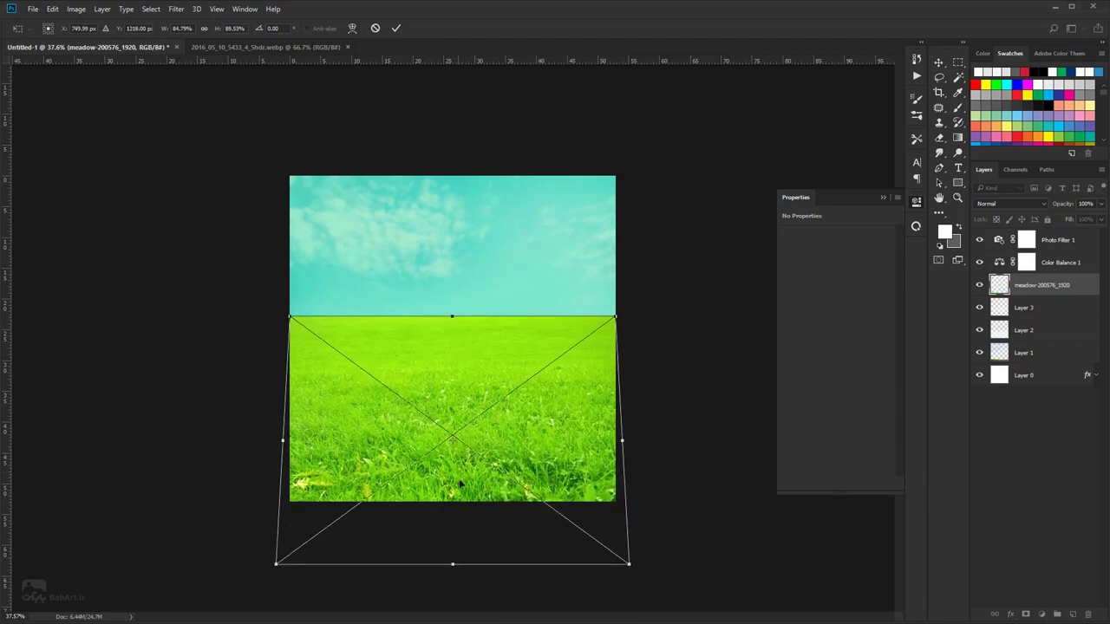
pyautogui.moveTo(461, 484); pyautogui.dragTo(480, 529)
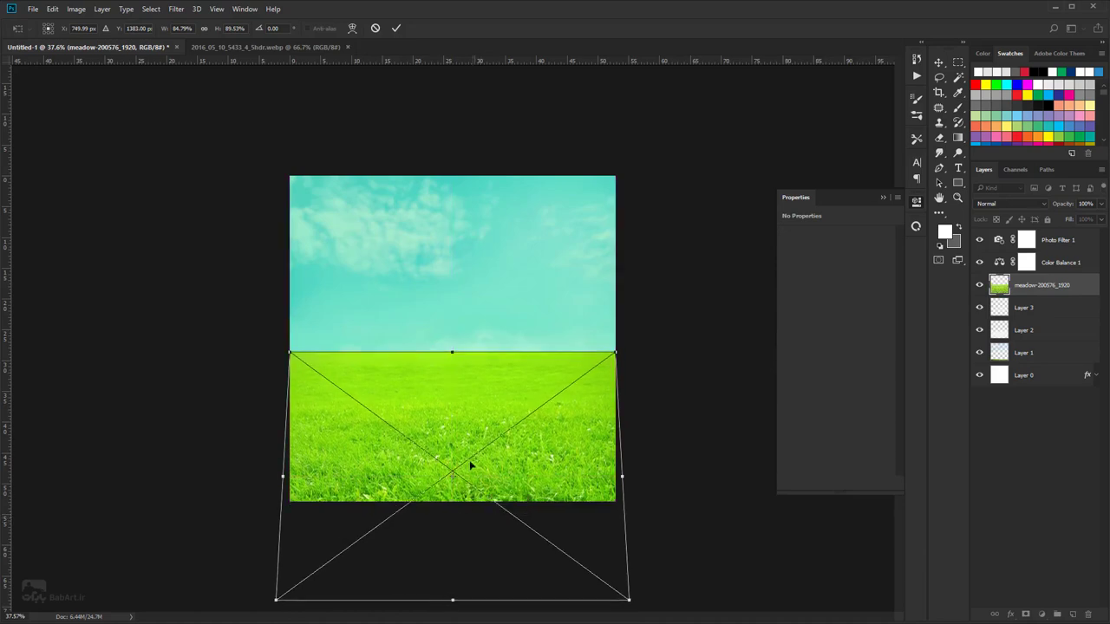
pyautogui.click(396, 28)
# - Rasterize the meadow-200576_1920 layer and add a layer mask to it
pyautogui.press('b')
pyautogui.rightClick(1017, 284)
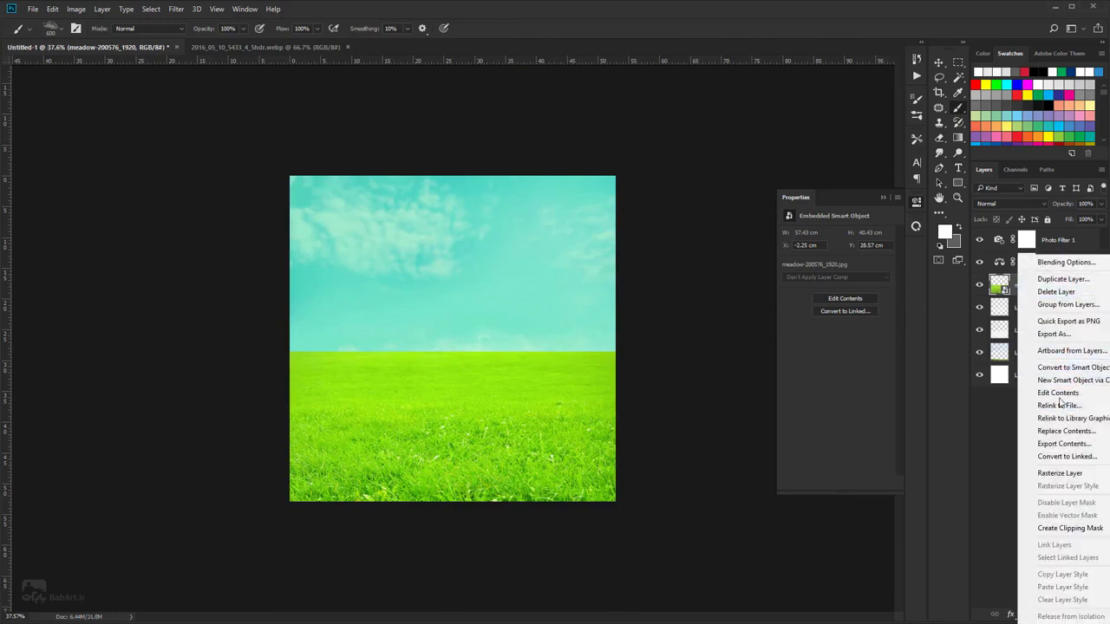
pyautogui.click(1055, 474)
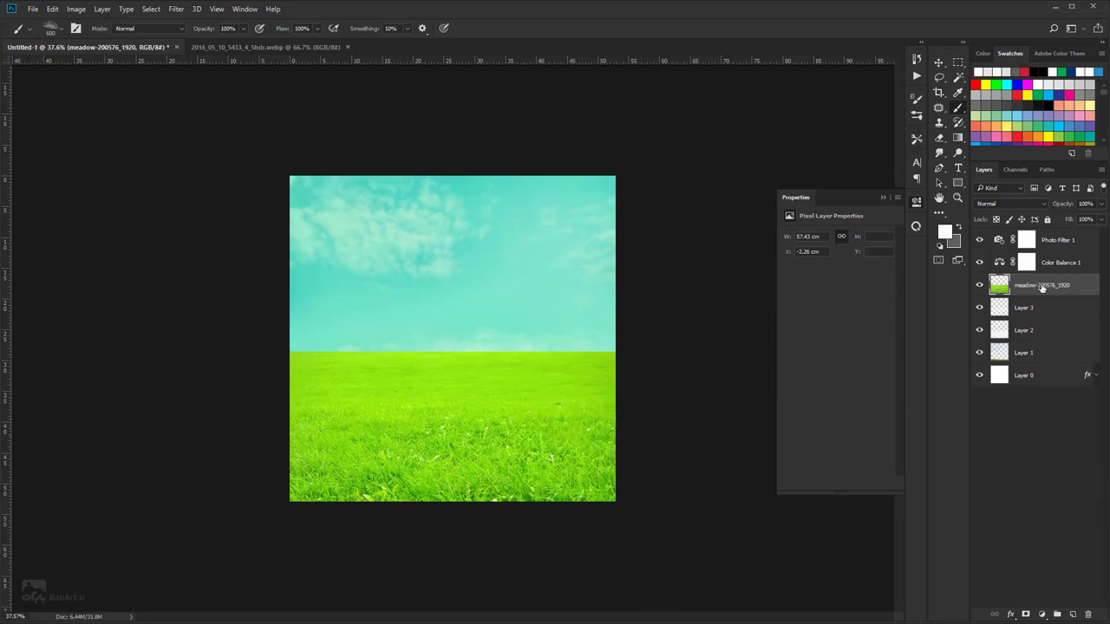
pyautogui.click(1025, 614)
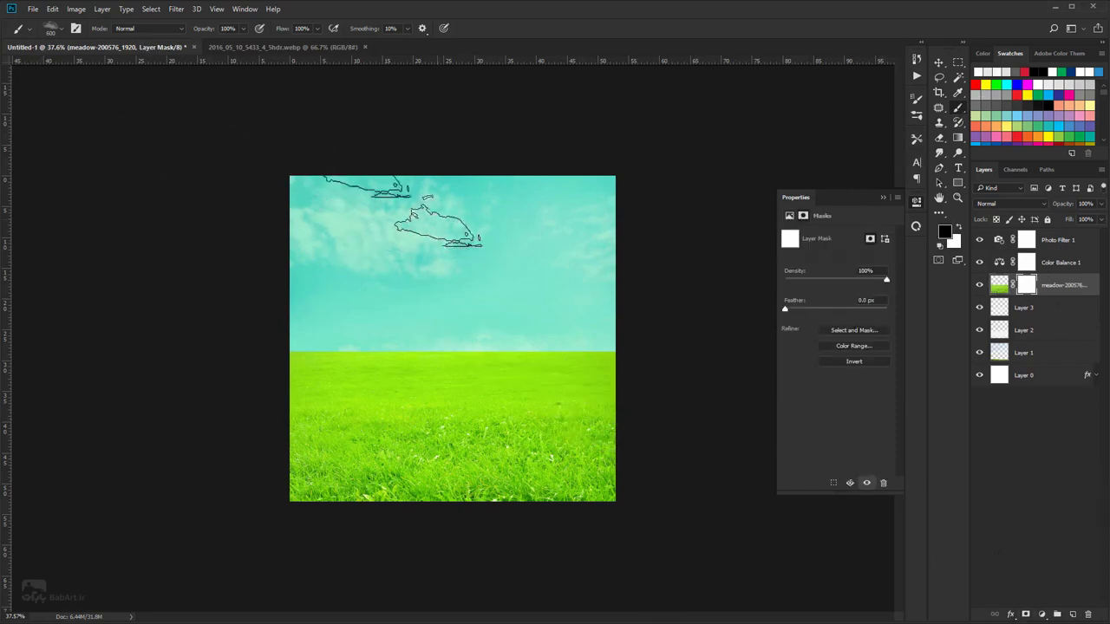
# - Paint black on the meadow's mask along the horizon with a 139 px soft round brush at 0% hardness to soften its upper edge
pyautogui.rightClick(18, 29)
pyautogui.click(54, 26)
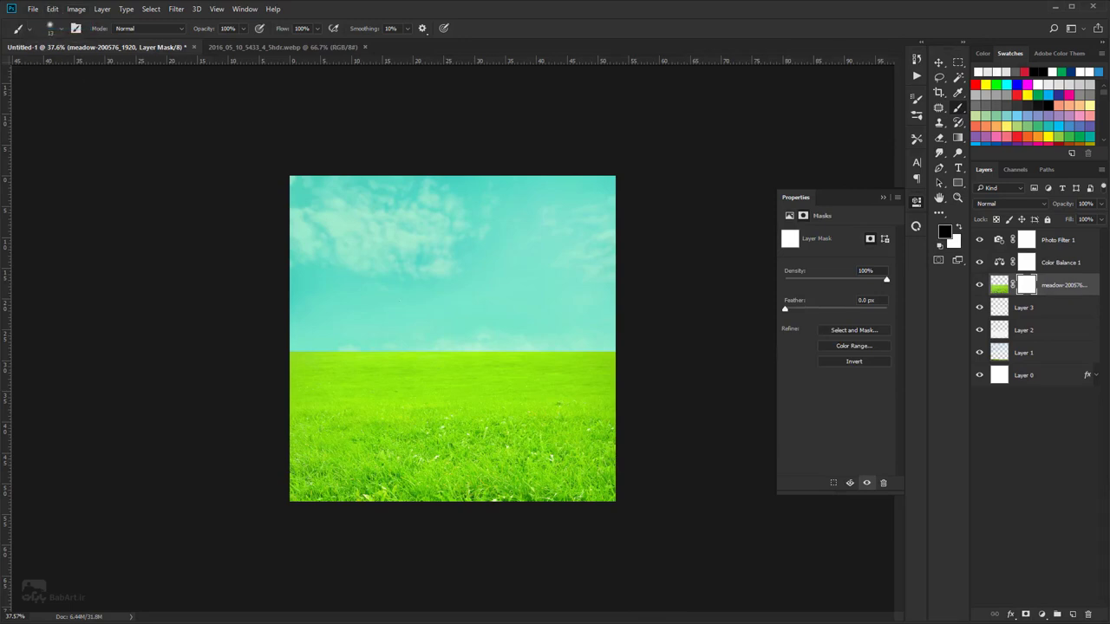
pyautogui.rightClick(501, 331)
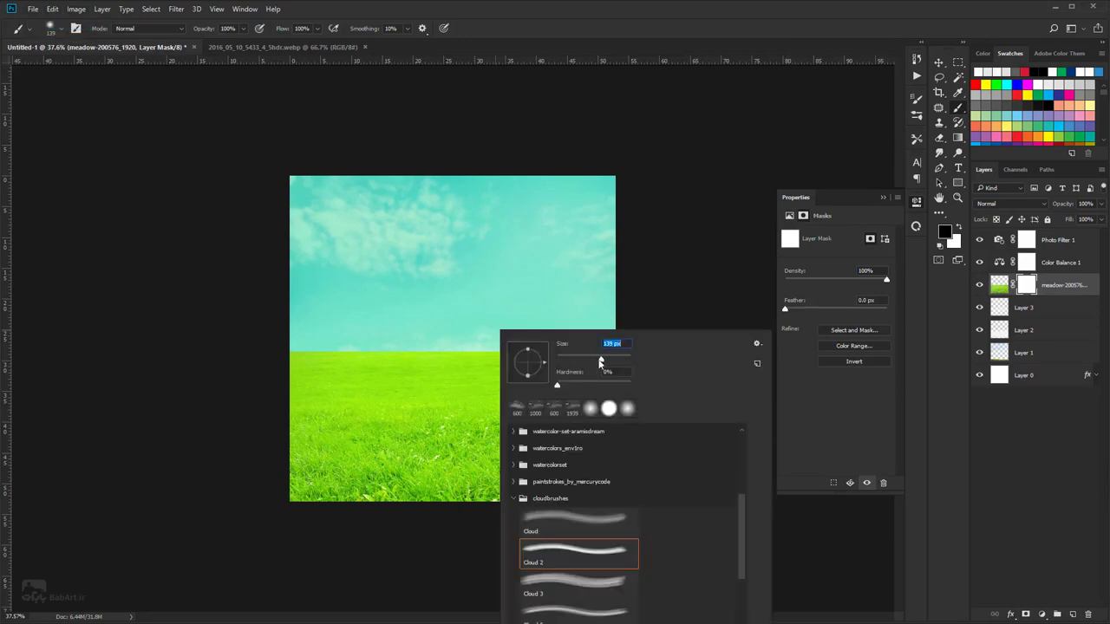
pyautogui.press('Return')
pyautogui.moveTo(608, 350); pyautogui.dragTo(272, 349)
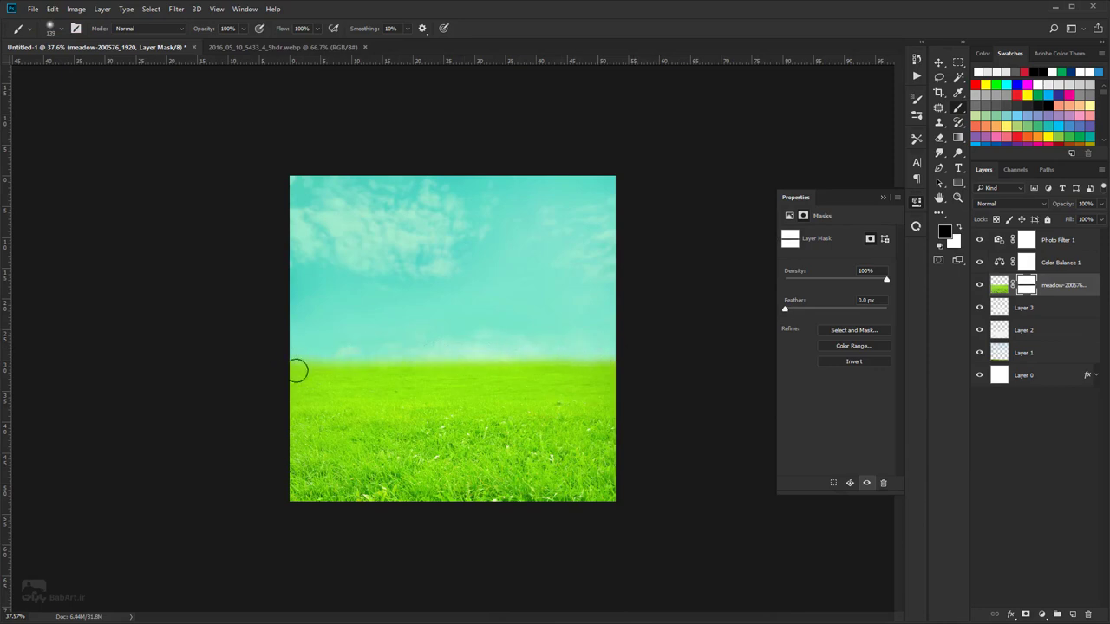
pyautogui.moveTo(382, 368); pyautogui.dragTo(648, 359)
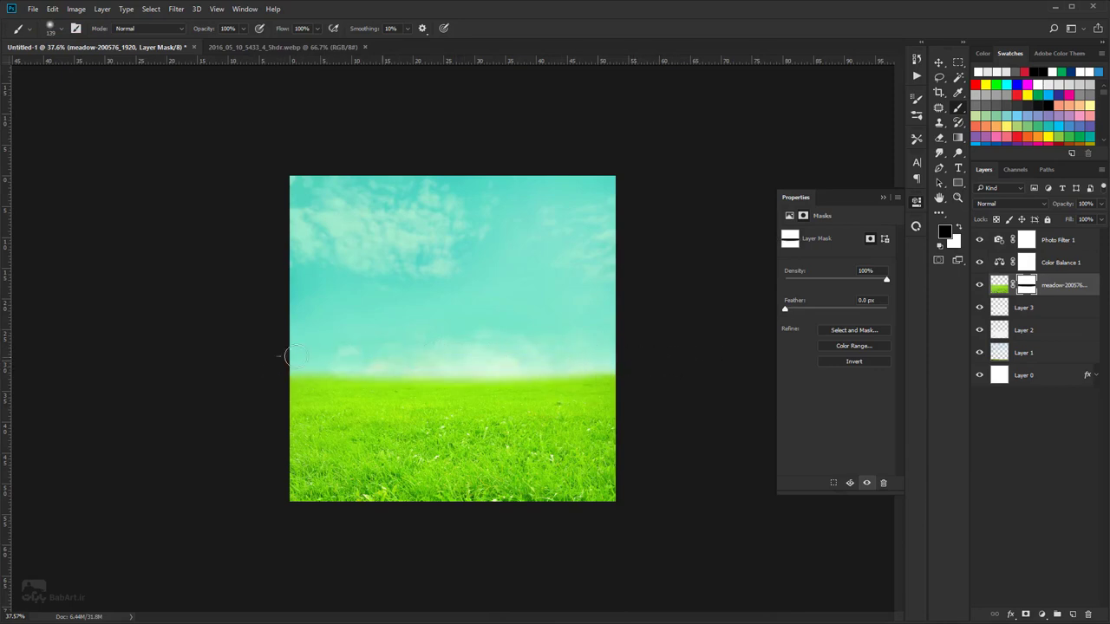
pyautogui.moveTo(579, 372)
pyautogui.mouseDown()
pyautogui.moveTo(253, 379)
pyautogui.moveTo(689, 377)
pyautogui.moveTo(256, 378)
pyautogui.mouseUp()
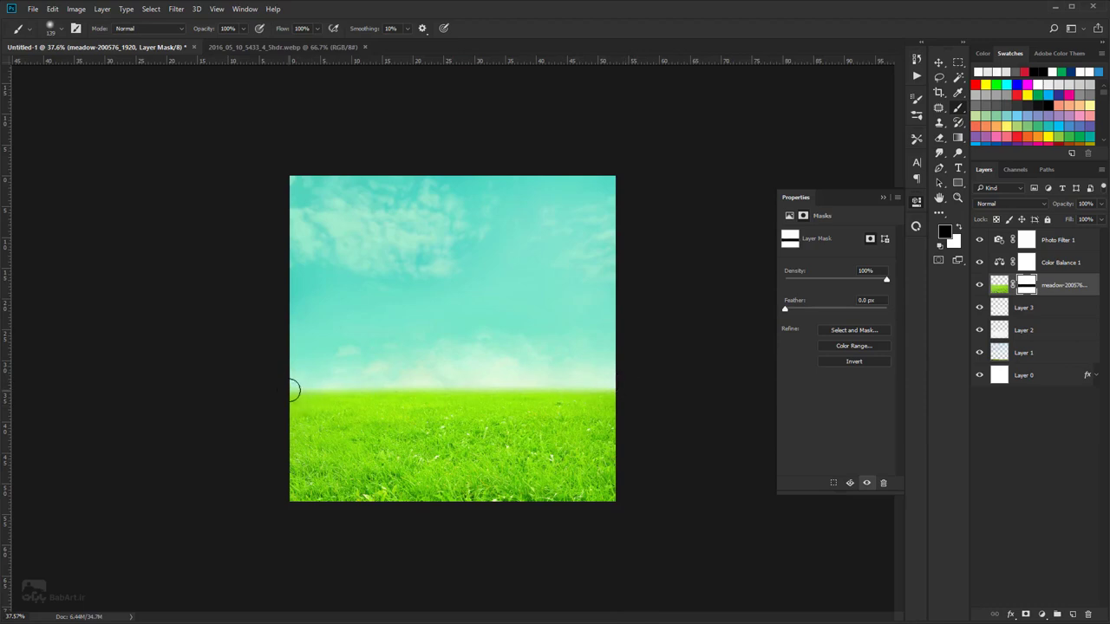
pyautogui.keyDown('shift'); pyautogui.click(283, 387); pyautogui.keyUp('shift')
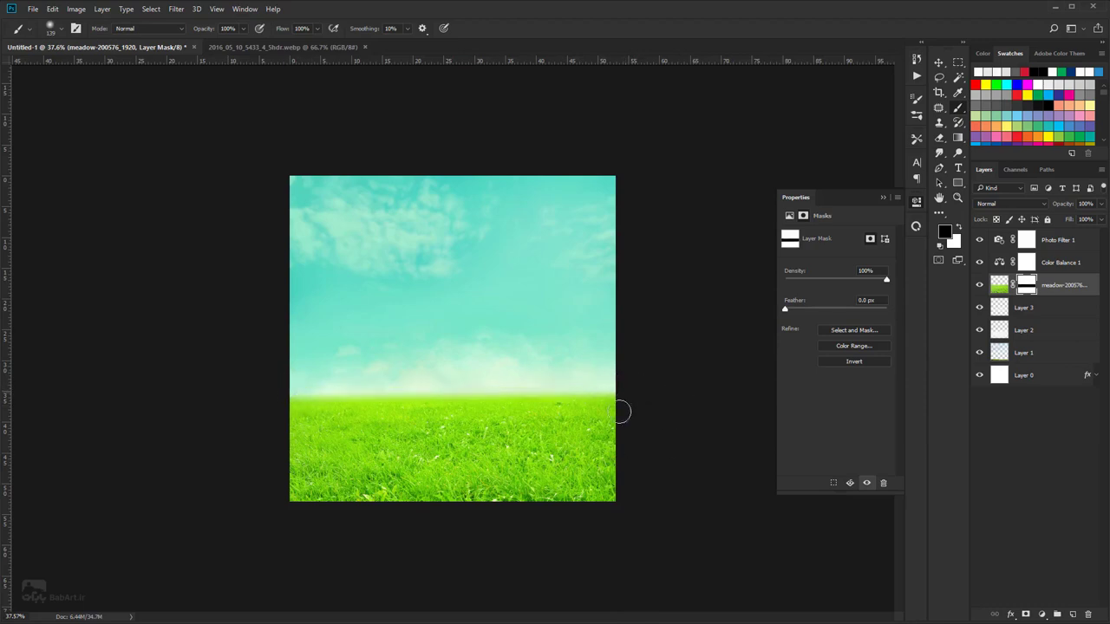
# - Move the meadow layer below Layer 3 and apply its layer mask
pyautogui.moveTo(1067, 296)
pyautogui.mouseDown()
pyautogui.moveTo(1070, 339)
pyautogui.moveTo(1049, 301)
pyautogui.mouseUp()
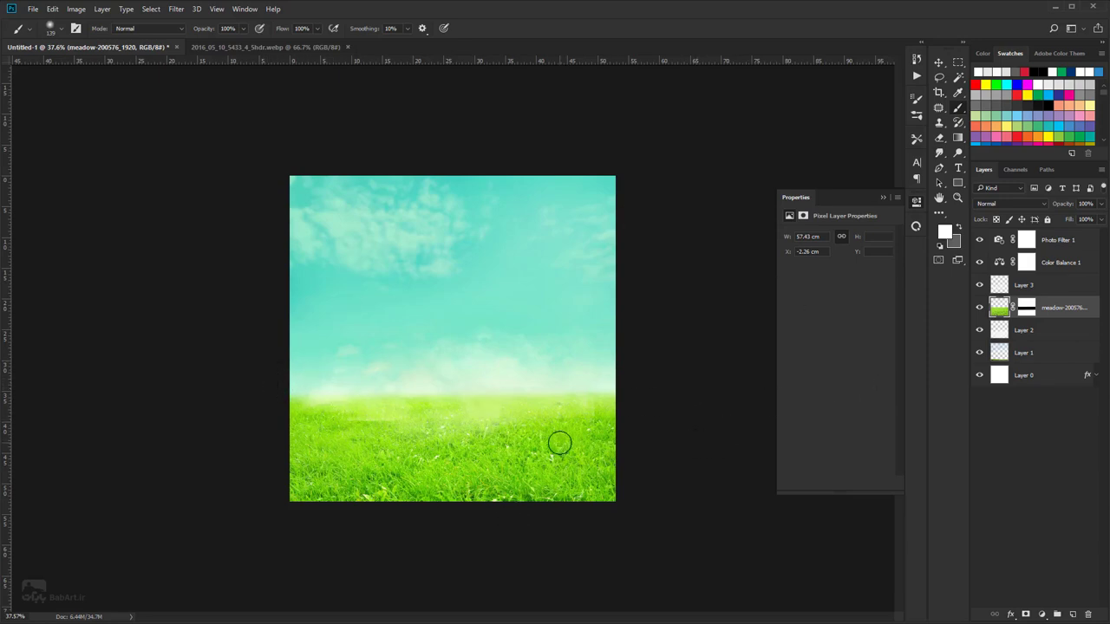
pyautogui.click(1028, 308)
pyautogui.rightClick(1028, 308)
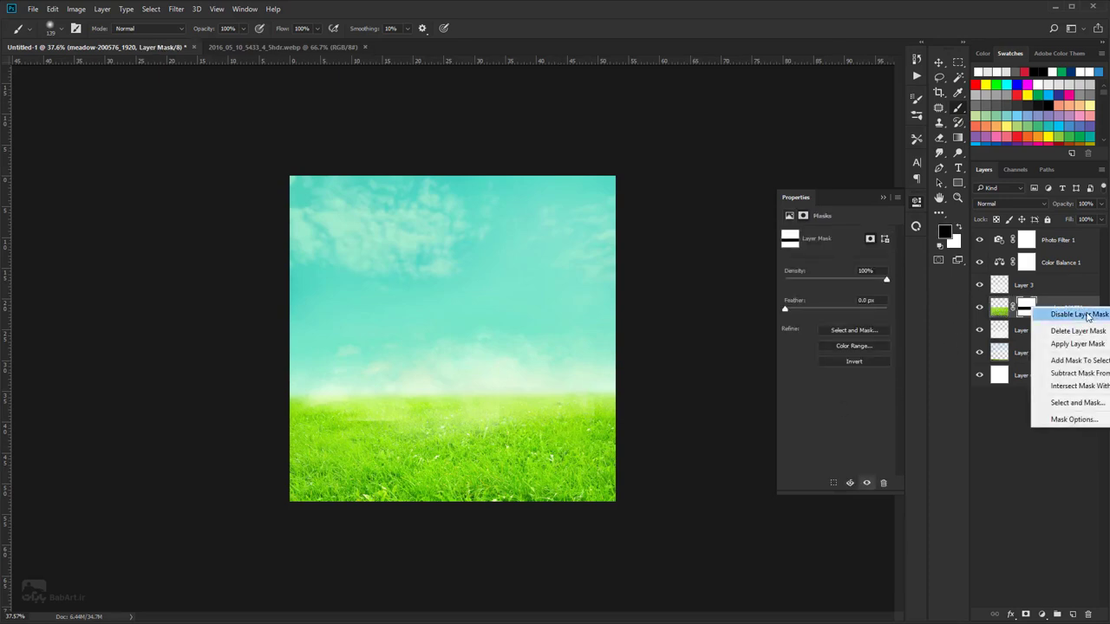
pyautogui.click(1053, 344)
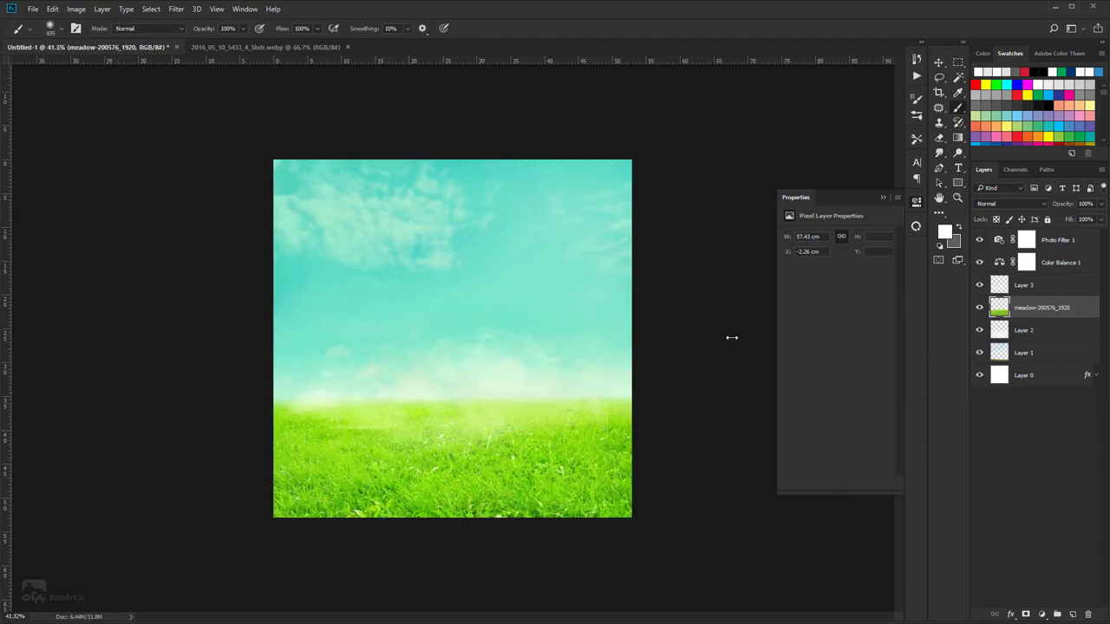
# - Duplicate the meadow layer and hide the copy
pyautogui.click(939, 63)
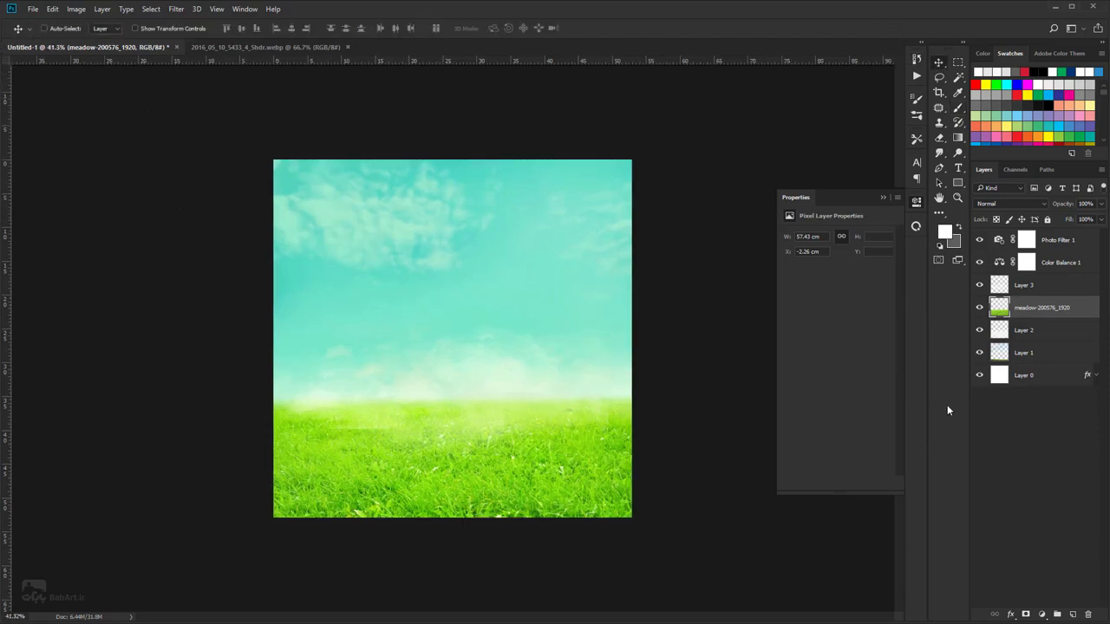
pyautogui.moveTo(1021, 312); pyautogui.dragTo(1073, 614)
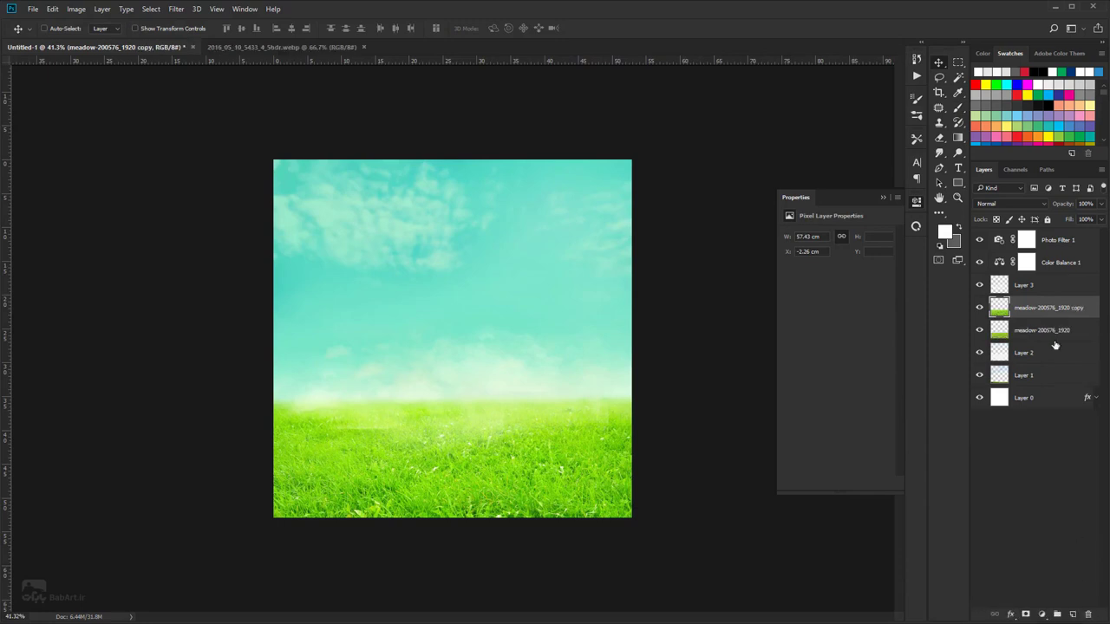
pyautogui.click(979, 308)
# - Apply a Gaussian Blur with a 4.0 pixel radius to the original meadow layer
pyautogui.click(1041, 333)
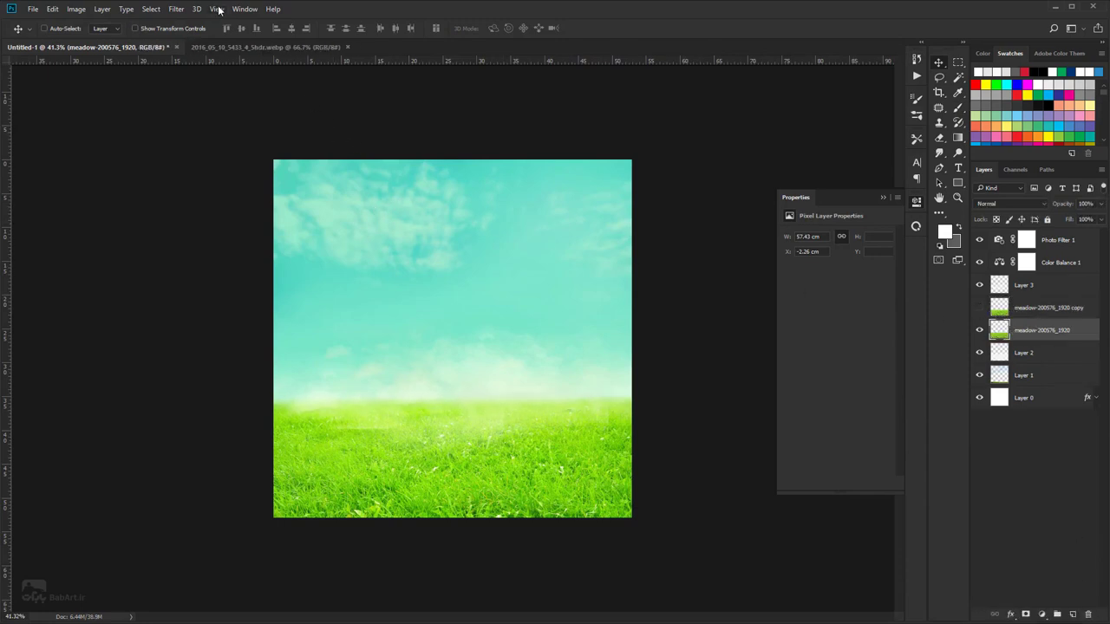
pyautogui.click(176, 8)
pyautogui.moveTo(252, 137)
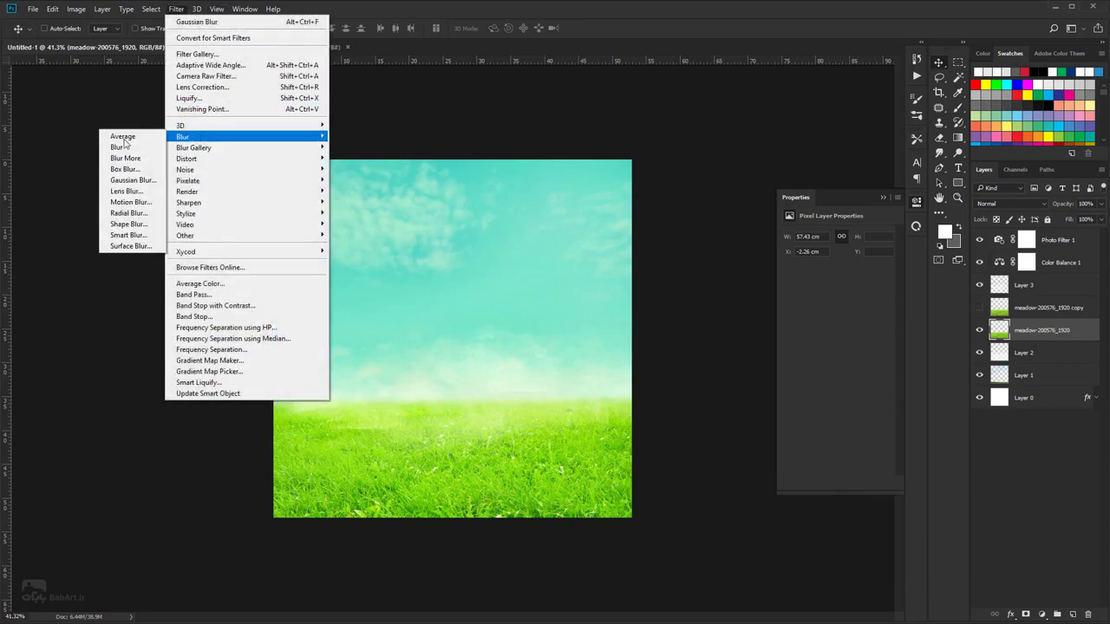
pyautogui.click(137, 180)
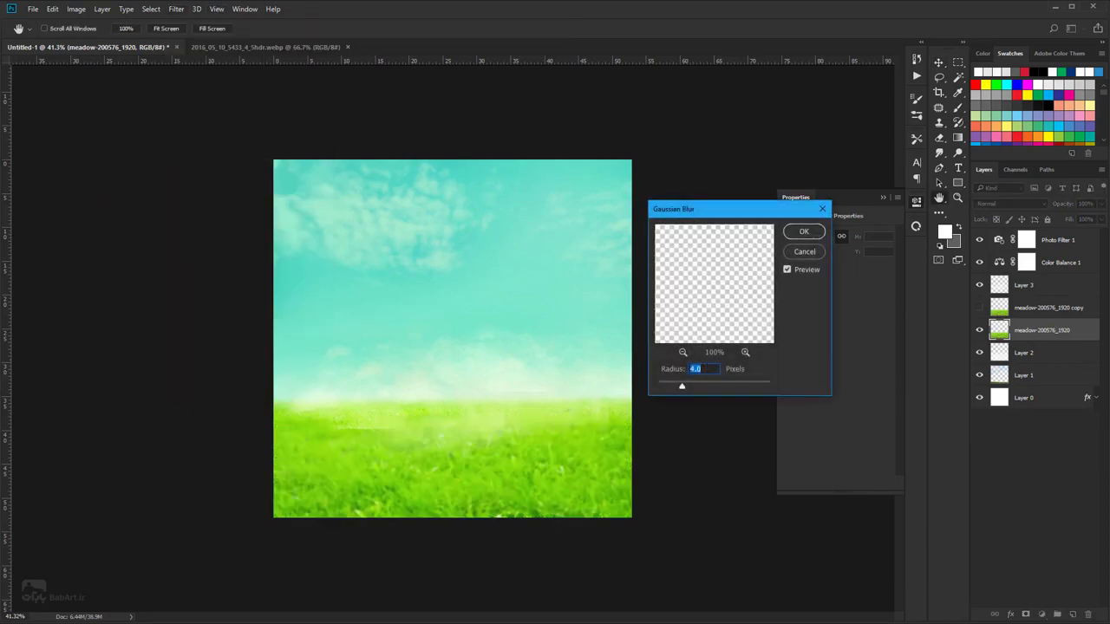
pyautogui.click(805, 232)
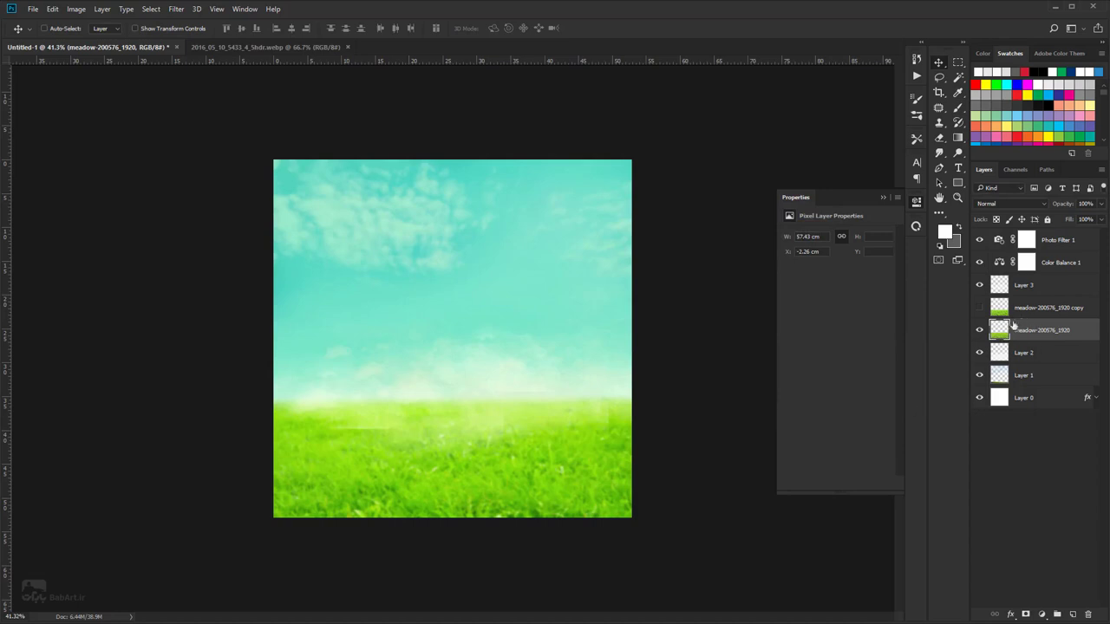
# - Show the sharp meadow copy again and add a layer mask to it, with the Brush tool ready for masking
pyautogui.click(980, 308)
pyautogui.click(1021, 312)
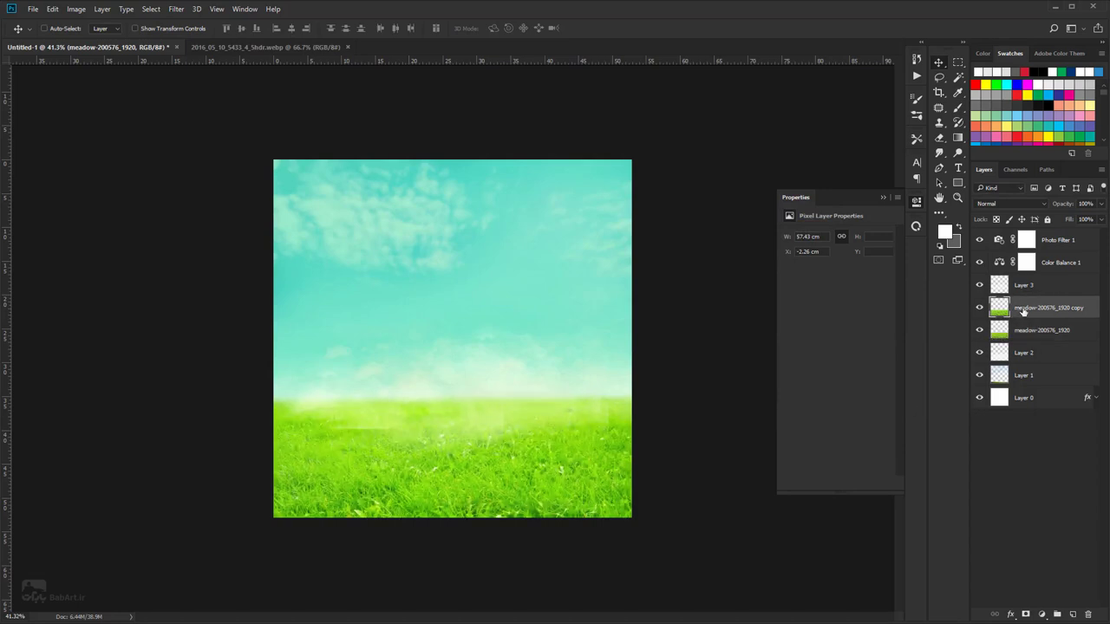
pyautogui.click(1027, 613)
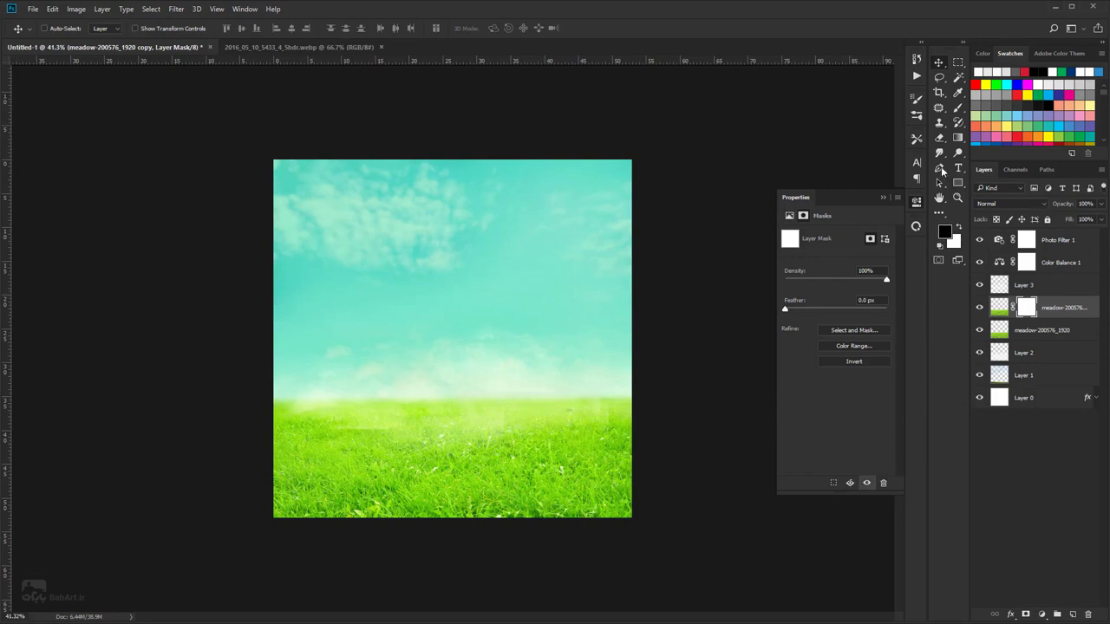
pyautogui.click(958, 108)
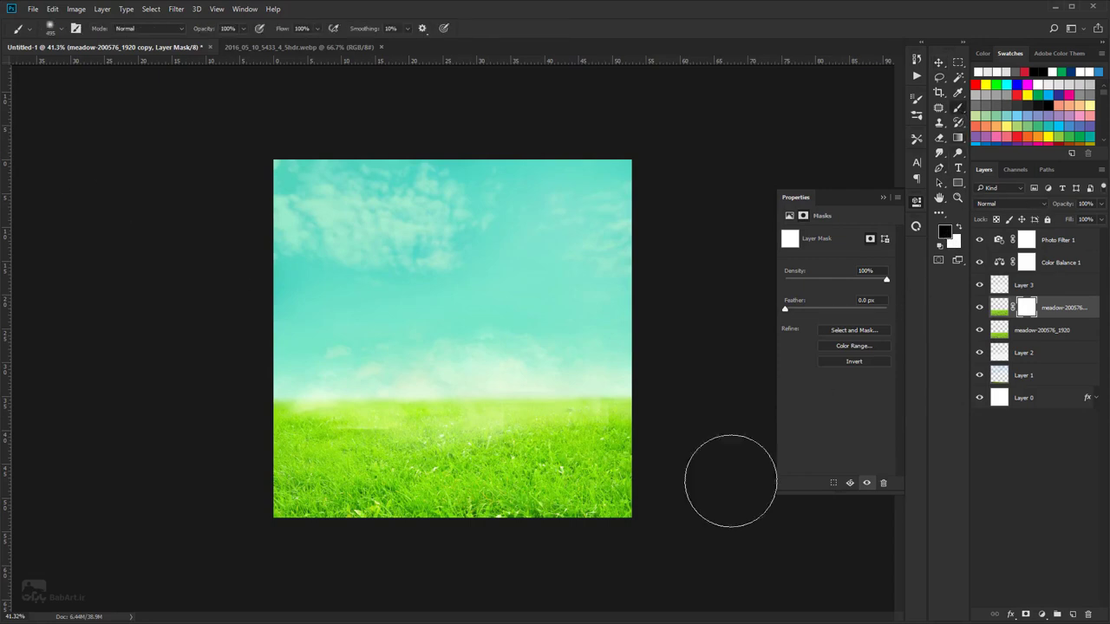
# - Paint black at 40% brush opacity on the sharp meadow copy's mask along the meadow's lower edge, briefly hiding the blurred meadow layer to check coverage
pyautogui.press('Return')
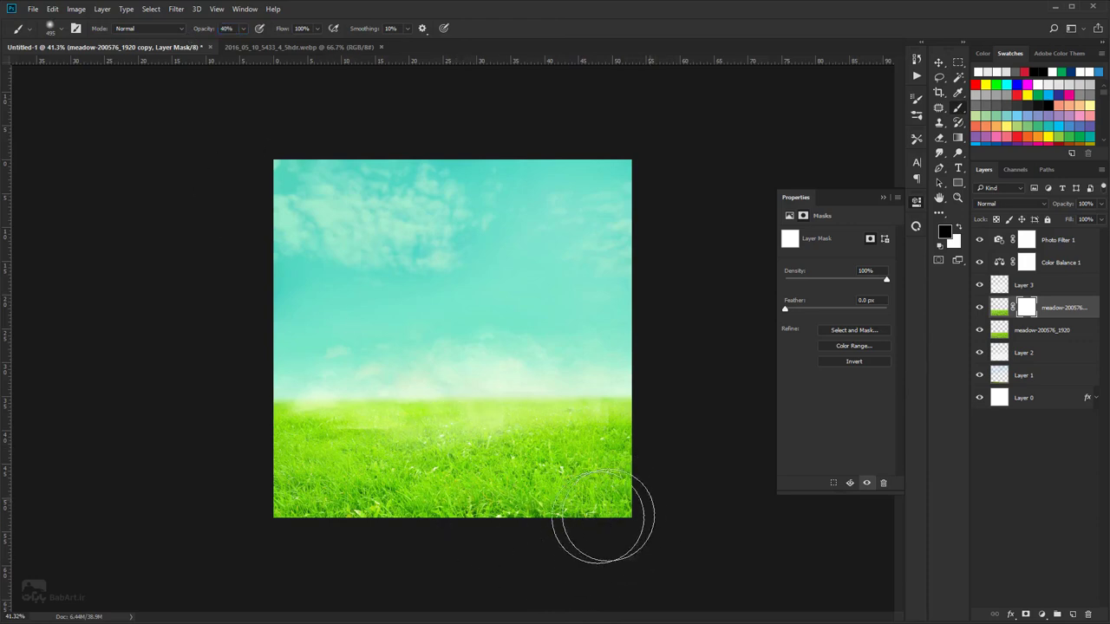
pyautogui.moveTo(603, 516)
pyautogui.mouseDown()
pyautogui.moveTo(418, 530)
pyautogui.moveTo(323, 516)
pyautogui.moveTo(263, 489)
pyautogui.moveTo(456, 526)
pyautogui.moveTo(604, 498)
pyautogui.moveTo(625, 479)
pyautogui.mouseUp()
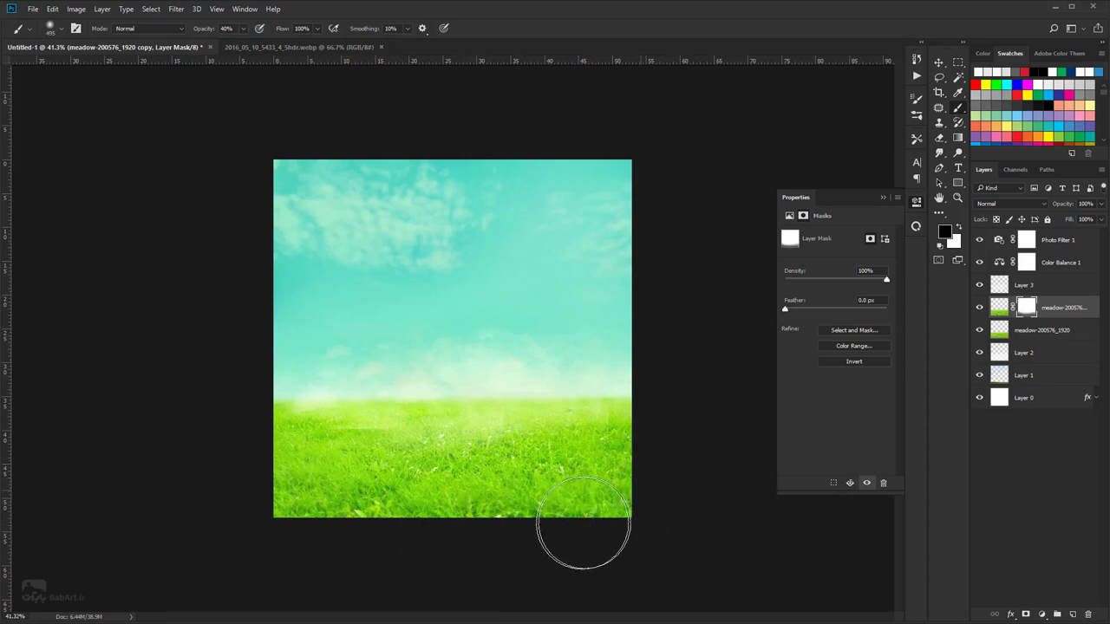
pyautogui.moveTo(584, 523)
pyautogui.mouseDown()
pyautogui.moveTo(499, 543)
pyautogui.moveTo(248, 527)
pyautogui.moveTo(762, 572)
pyautogui.mouseUp()
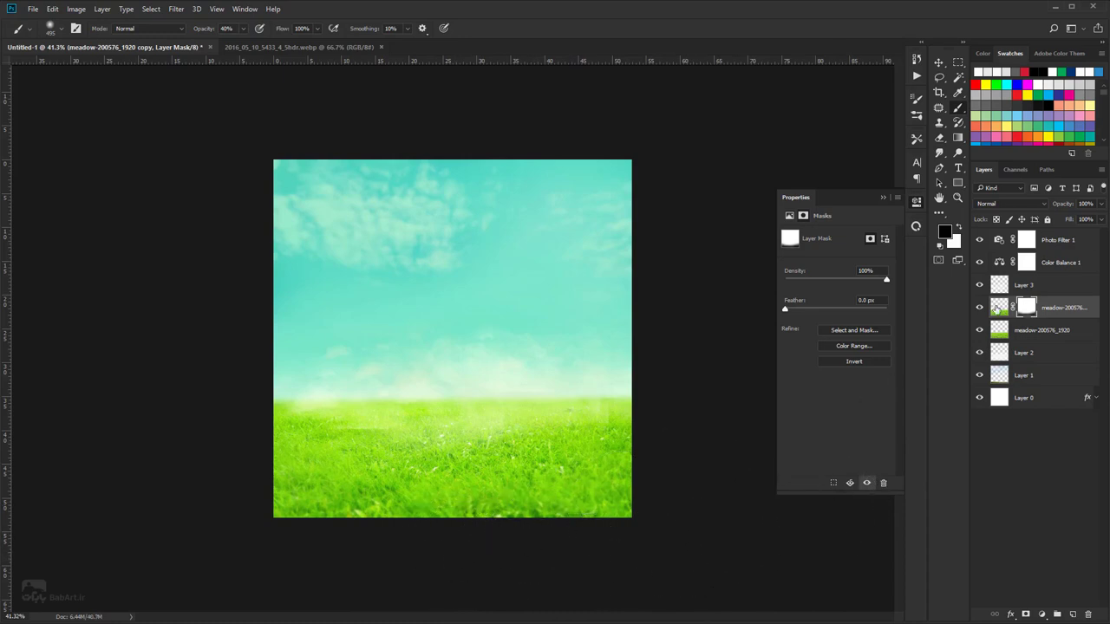
pyautogui.click(979, 332)
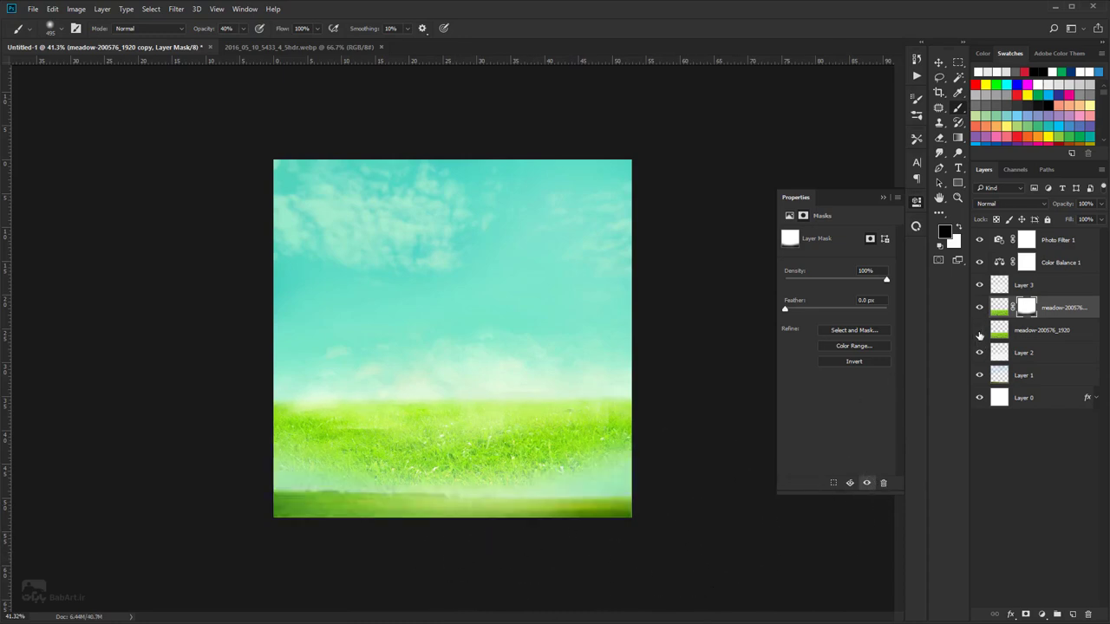
pyautogui.click(979, 332)
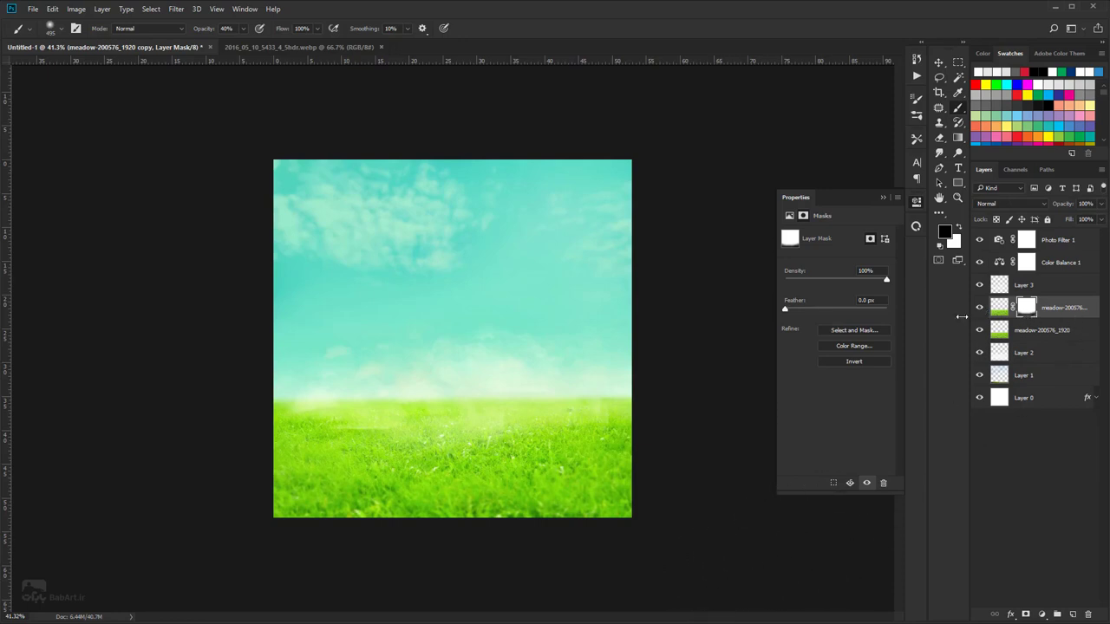
# - Create a new layer above the meadow copy and paint white haze along the horizon with a 125 px brush at 40% opacity
pyautogui.click(959, 227)
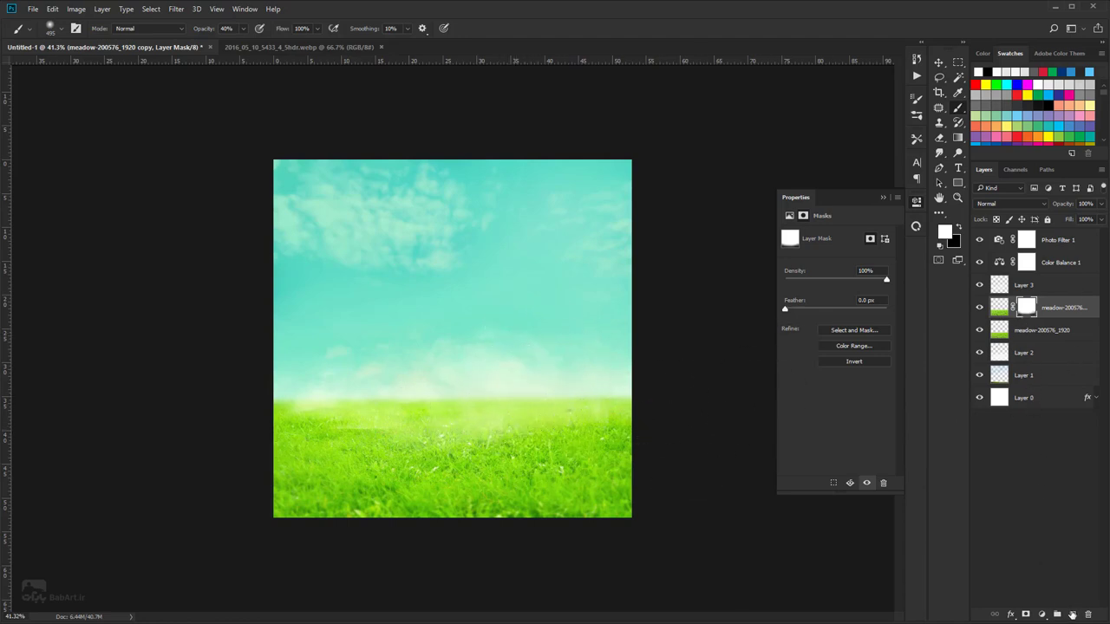
pyautogui.click(1072, 614)
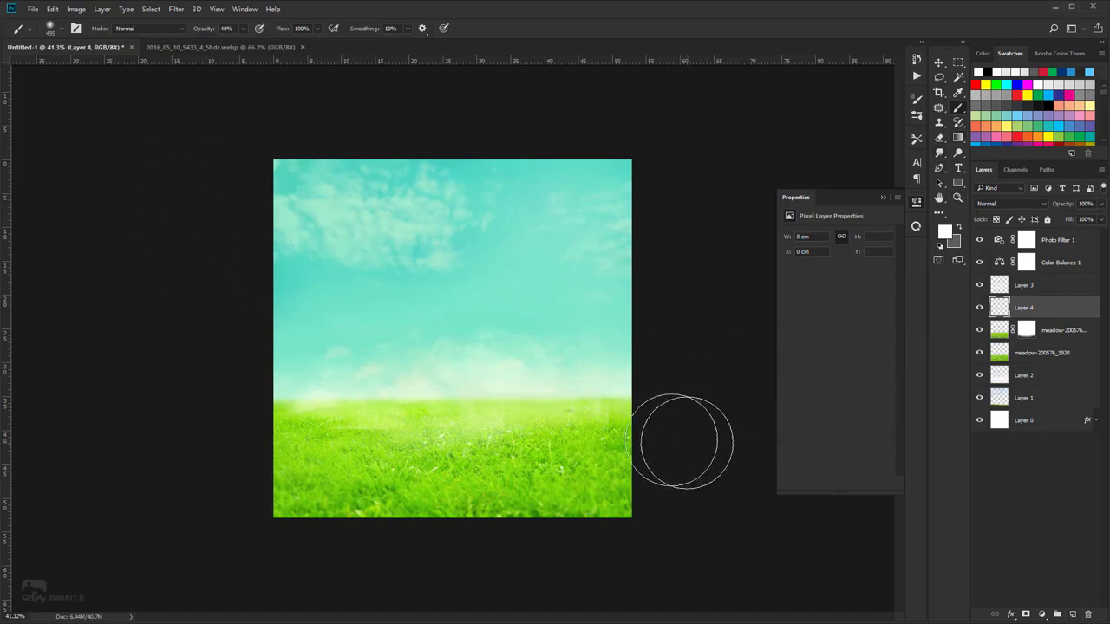
pyautogui.press('[')
pyautogui.press('[')
pyautogui.press('[')
pyautogui.press('[')
pyautogui.press('[')
pyautogui.press('[')
pyautogui.press('[')
pyautogui.press('[')
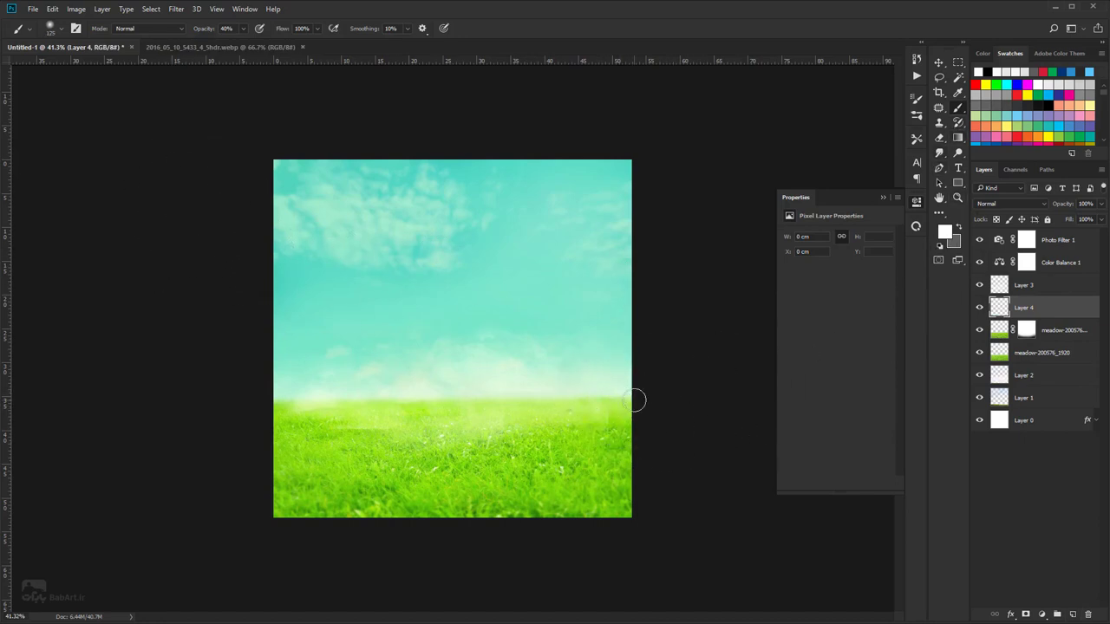
pyautogui.click(627, 401)
pyautogui.moveTo(628, 416)
pyautogui.mouseDown()
pyautogui.moveTo(544, 396)
pyautogui.moveTo(473, 398)
pyautogui.moveTo(671, 406)
pyautogui.moveTo(444, 406)
pyautogui.moveTo(647, 394)
pyautogui.moveTo(451, 397)
pyautogui.moveTo(662, 397)
pyautogui.moveTo(201, 393)
pyautogui.moveTo(741, 391)
pyautogui.moveTo(547, 417)
pyautogui.moveTo(270, 413)
pyautogui.moveTo(554, 410)
pyautogui.moveTo(610, 396)
pyautogui.mouseUp()
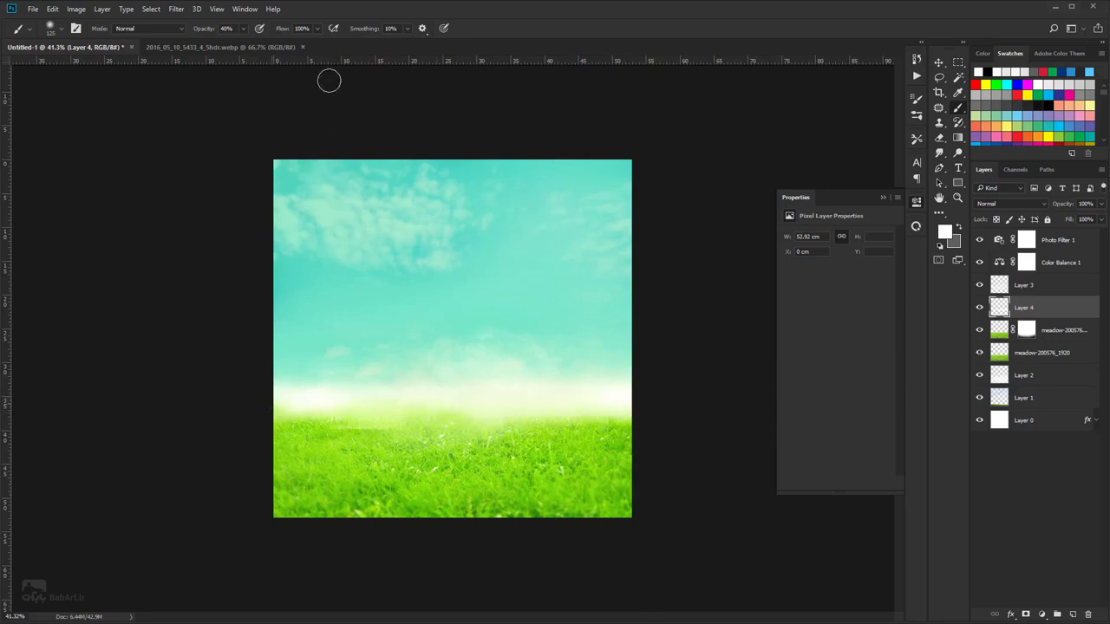
# - Apply a Gaussian Blur with an 81.2 pixel radius to the white haze on Layer 4
pyautogui.click(176, 8)
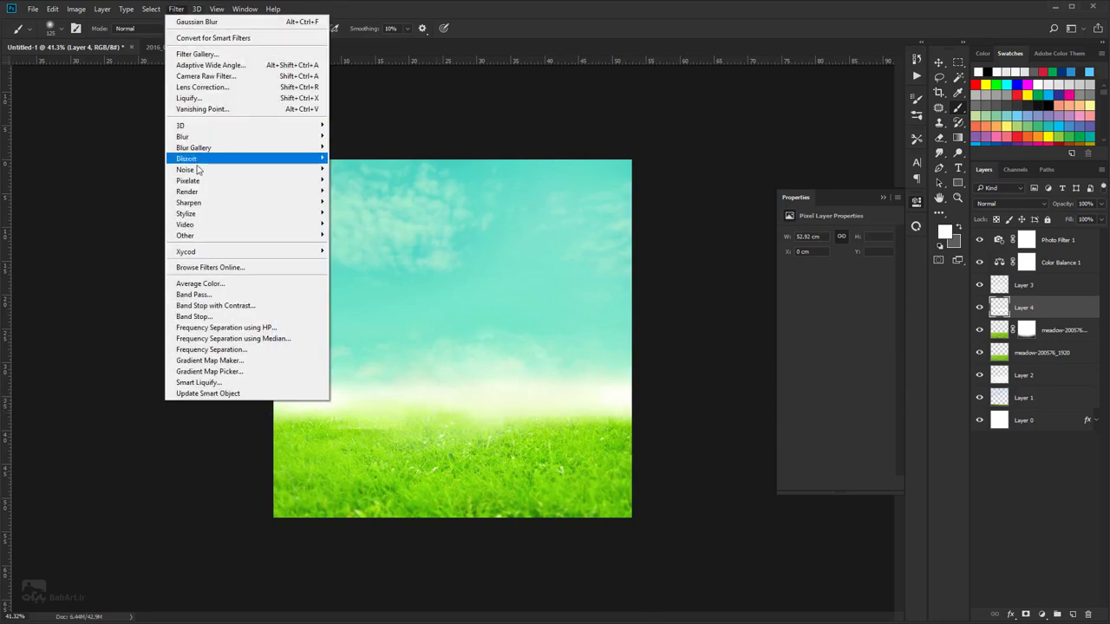
pyautogui.moveTo(186, 136)
pyautogui.click(130, 179)
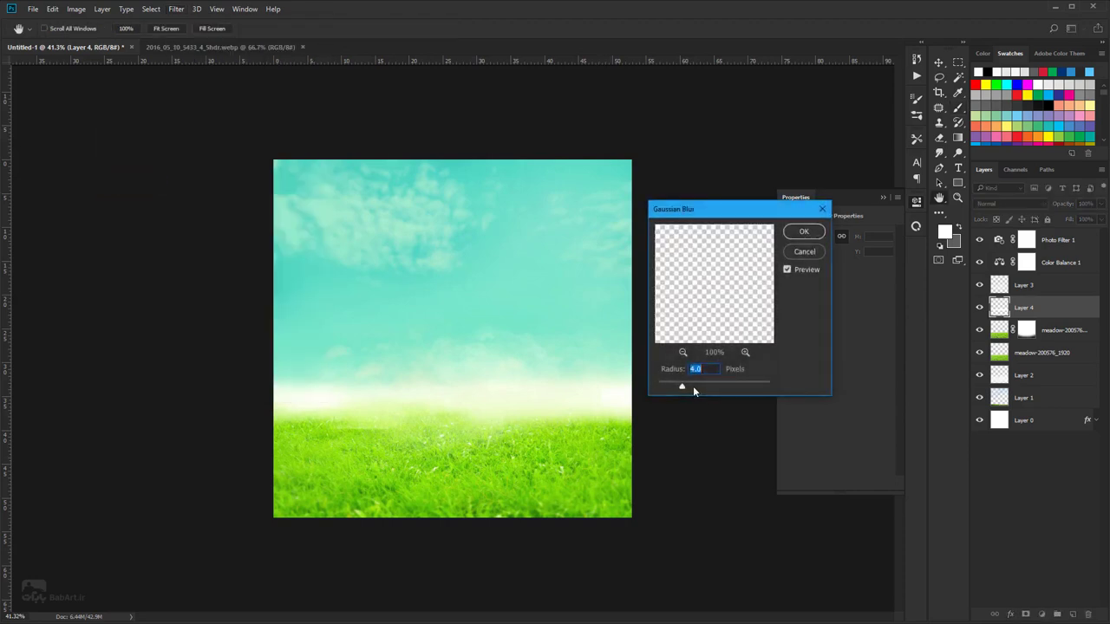
pyautogui.moveTo(684, 389); pyautogui.dragTo(730, 390)
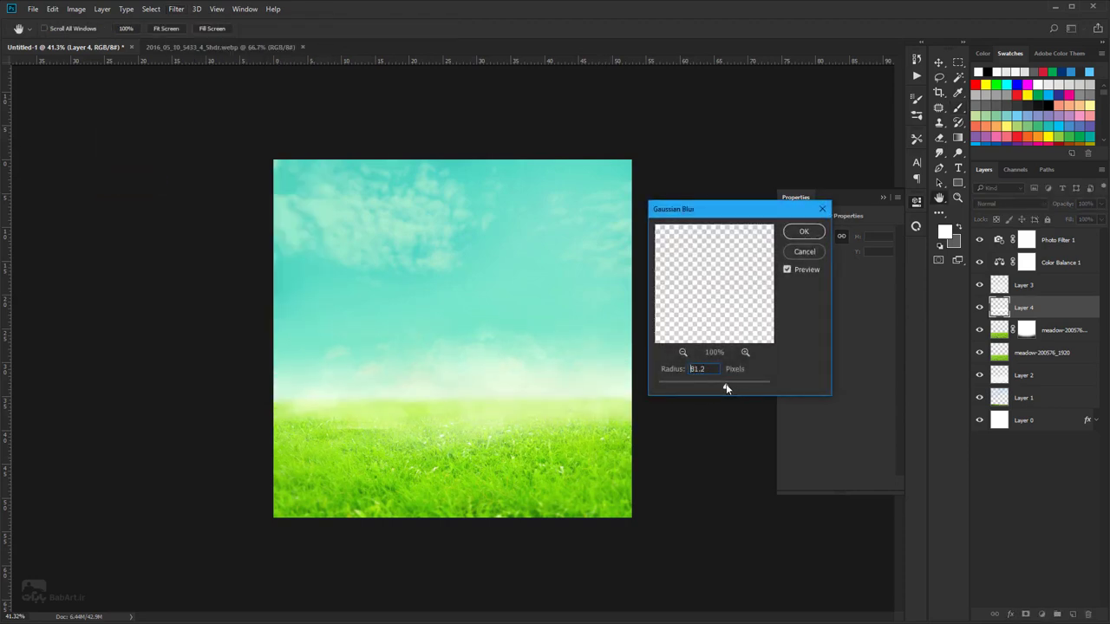
pyautogui.click(803, 233)
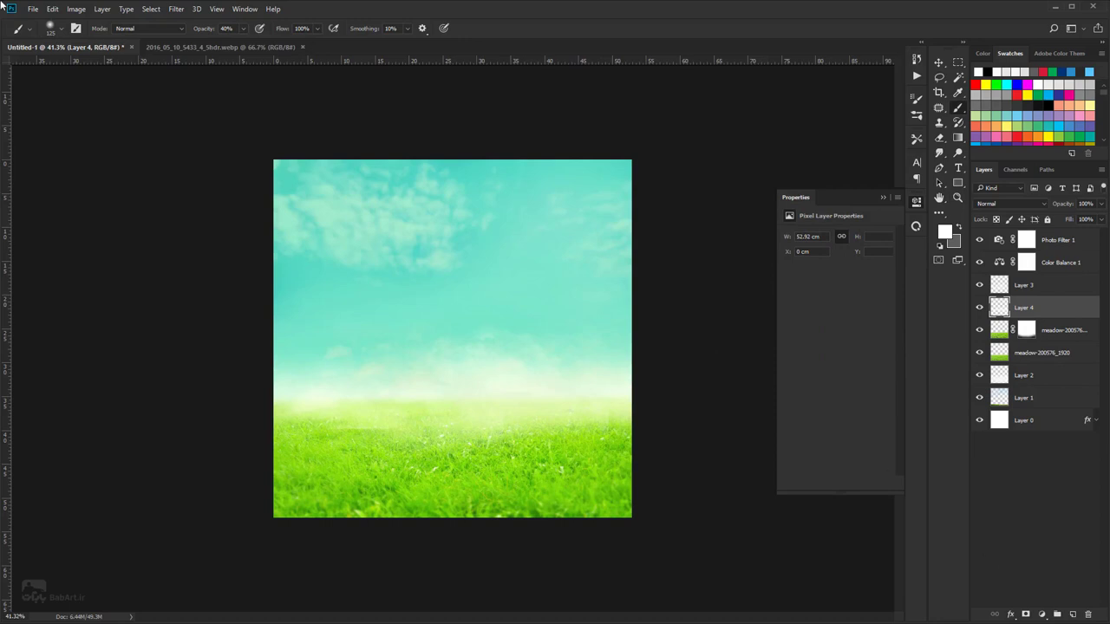
# - Apply a Color Balance adjustment directly to Layer 4 with midtone levels of -19 for Cyan/Red and -37 for Magenta/Green
pyautogui.click(77, 9)
pyautogui.moveTo(111, 39)
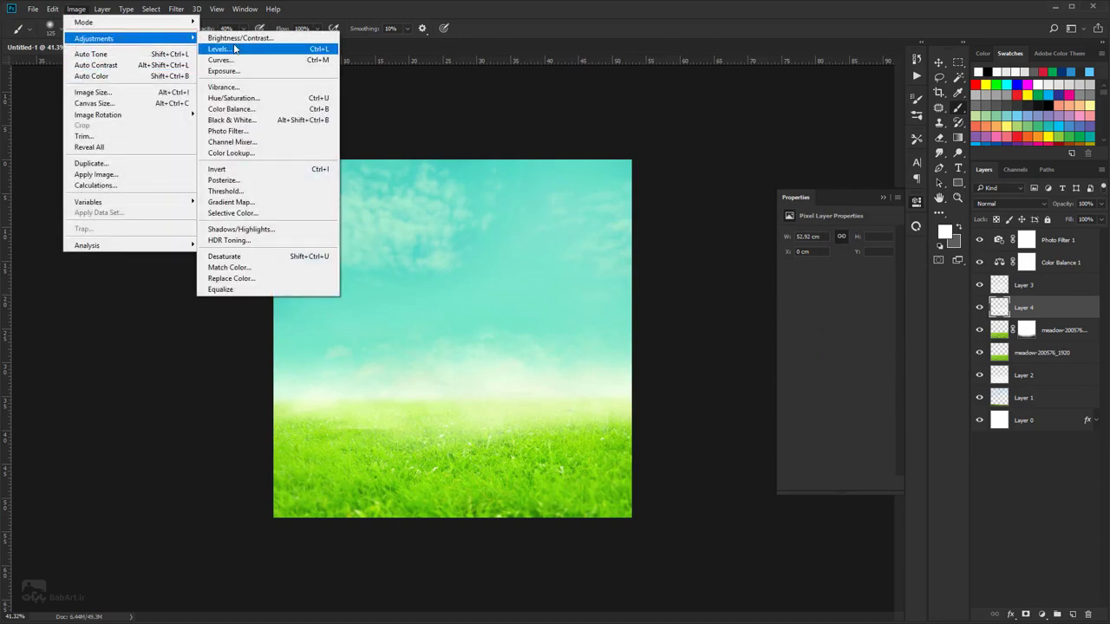
pyautogui.click(247, 109)
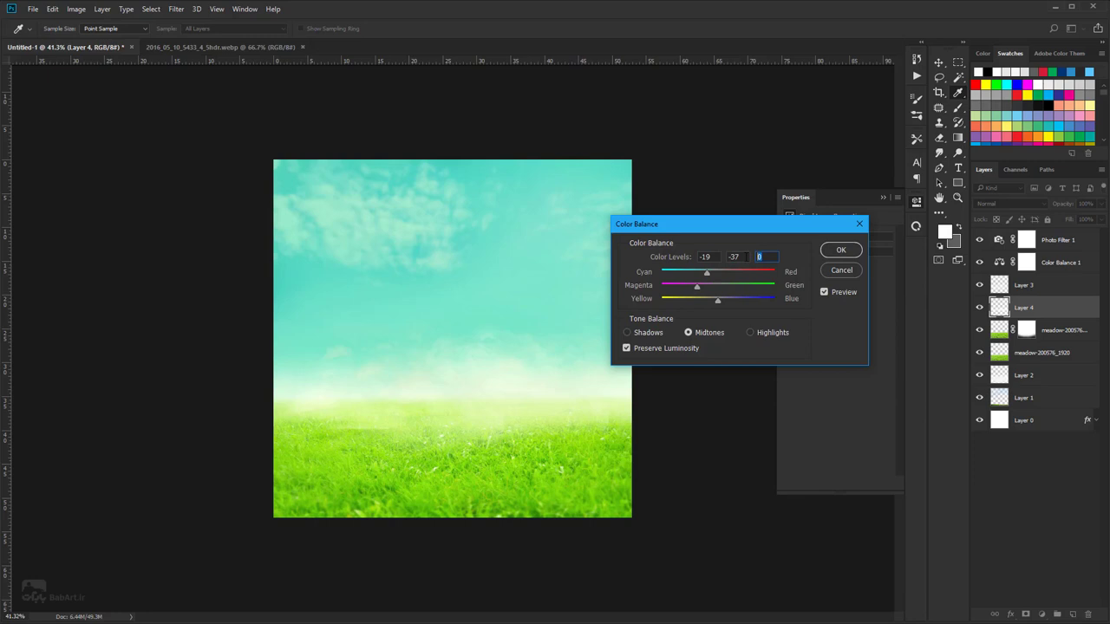
pyautogui.click(842, 252)
pyautogui.press('b')
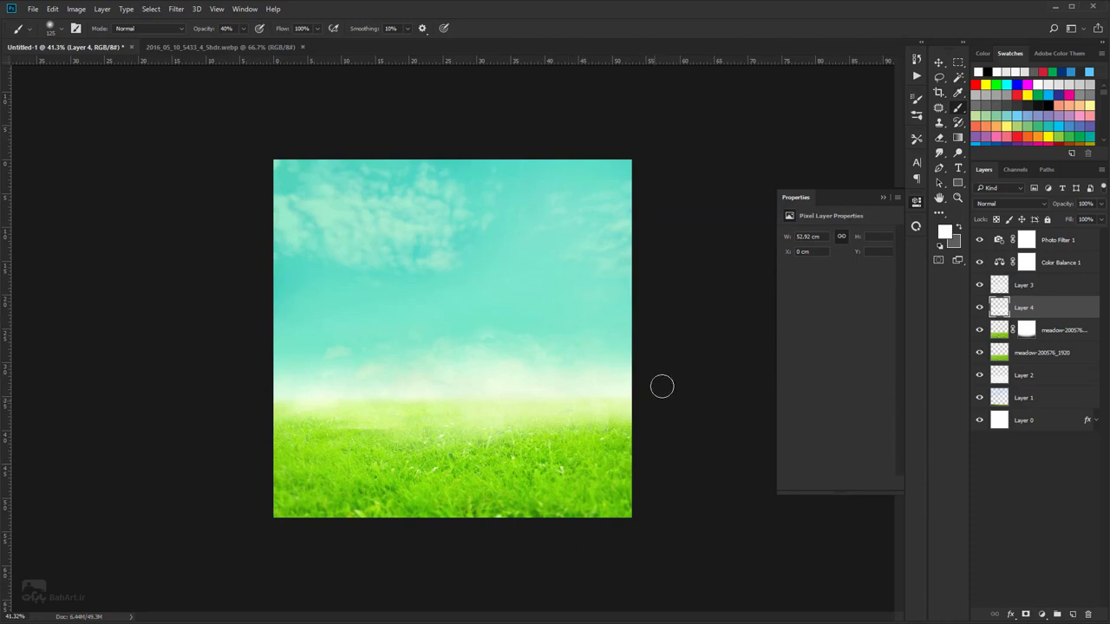
# - Select the Photo Filter 1 layer and paste a merged copy of the entire canvas above it as a new layer
pyautogui.click(883, 197)
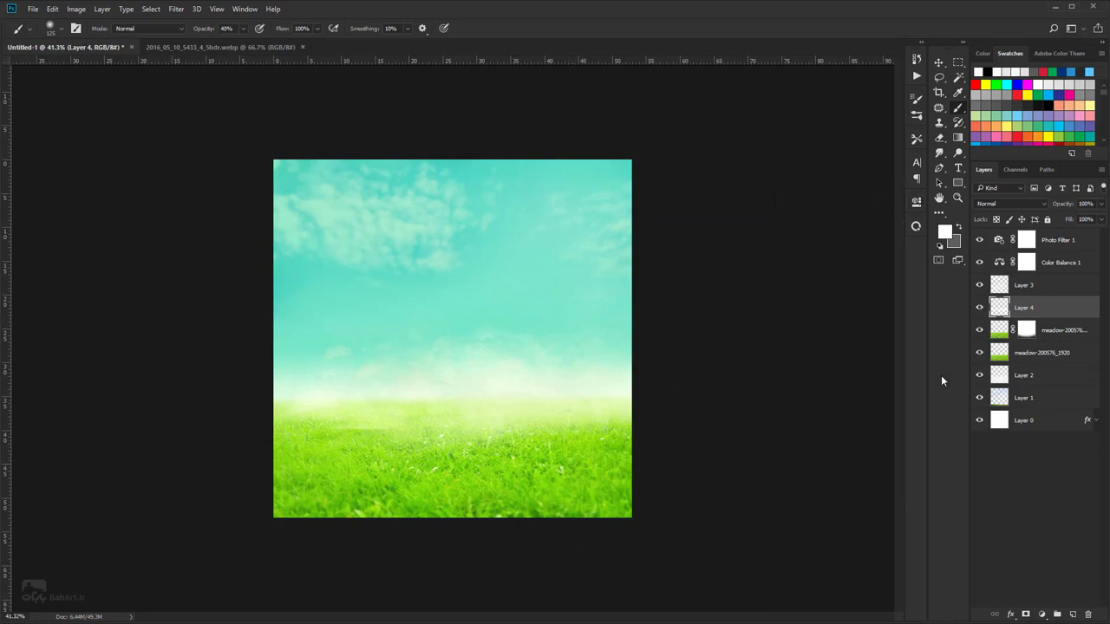
pyautogui.click(939, 63)
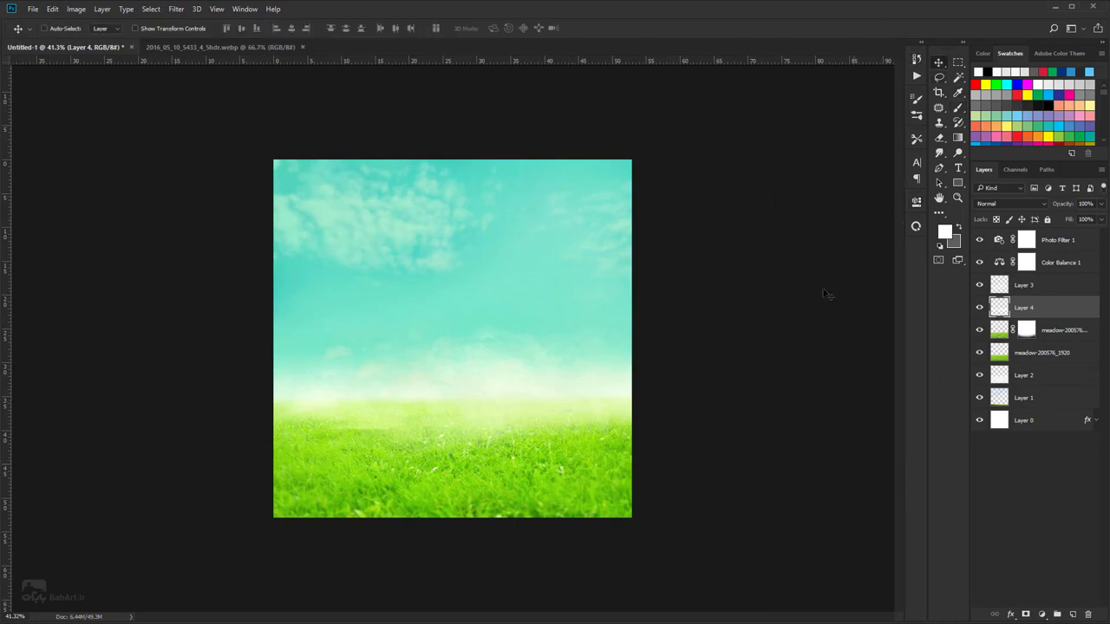
pyautogui.click(1037, 240)
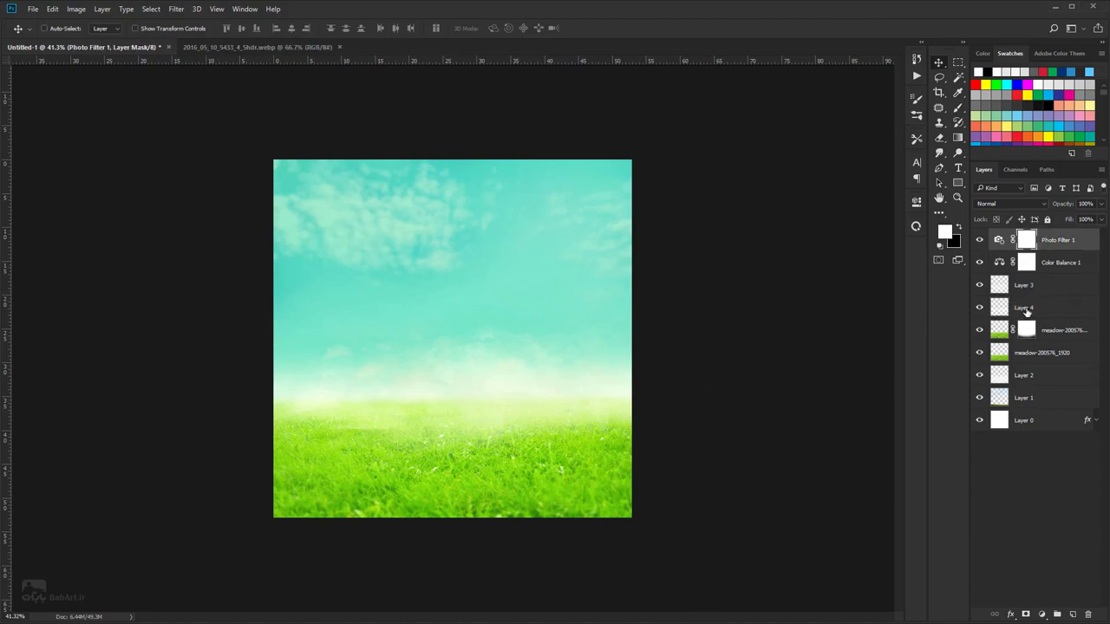
pyautogui.click(1026, 310)
pyautogui.click(1039, 248)
pyautogui.click(52, 9)
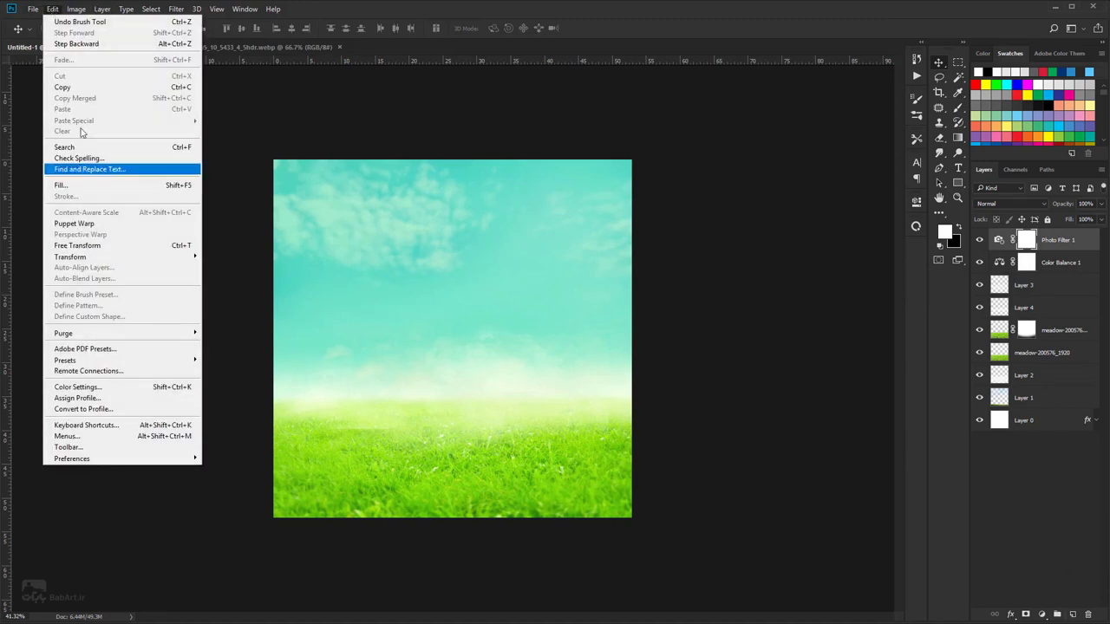
pyautogui.moveTo(86, 10)
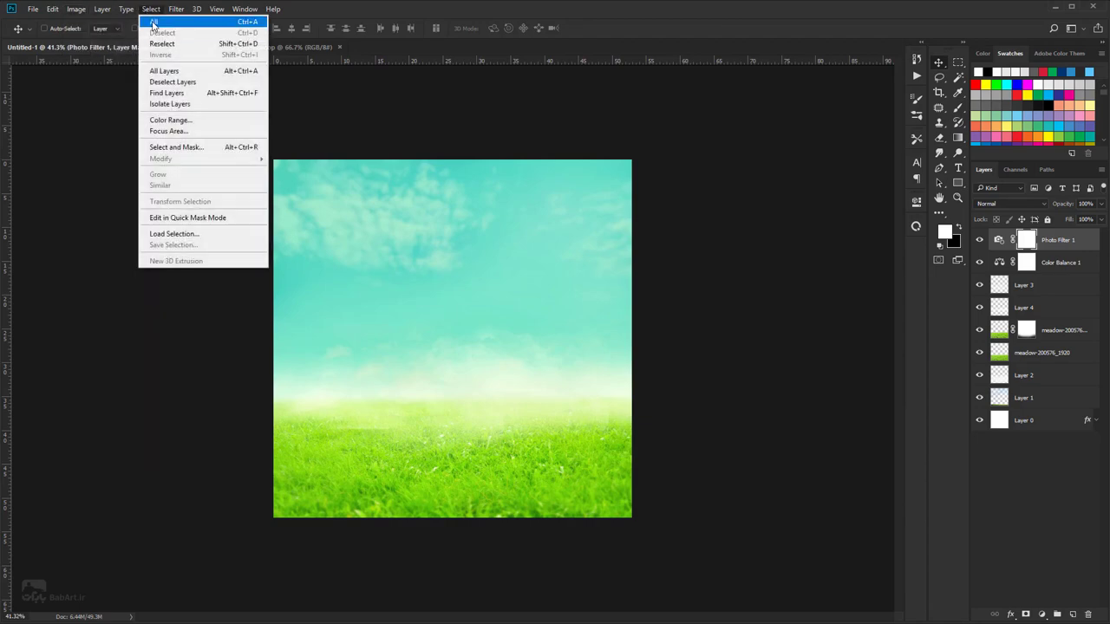
pyautogui.click(155, 22)
pyautogui.click(52, 9)
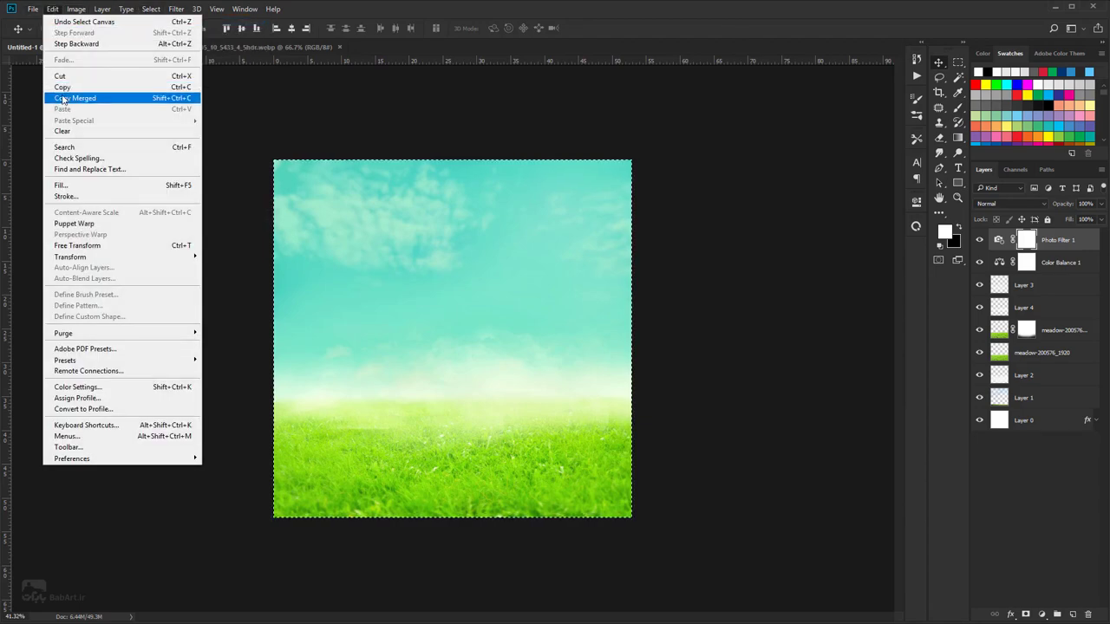
pyautogui.click(61, 93)
pyautogui.click(57, 9)
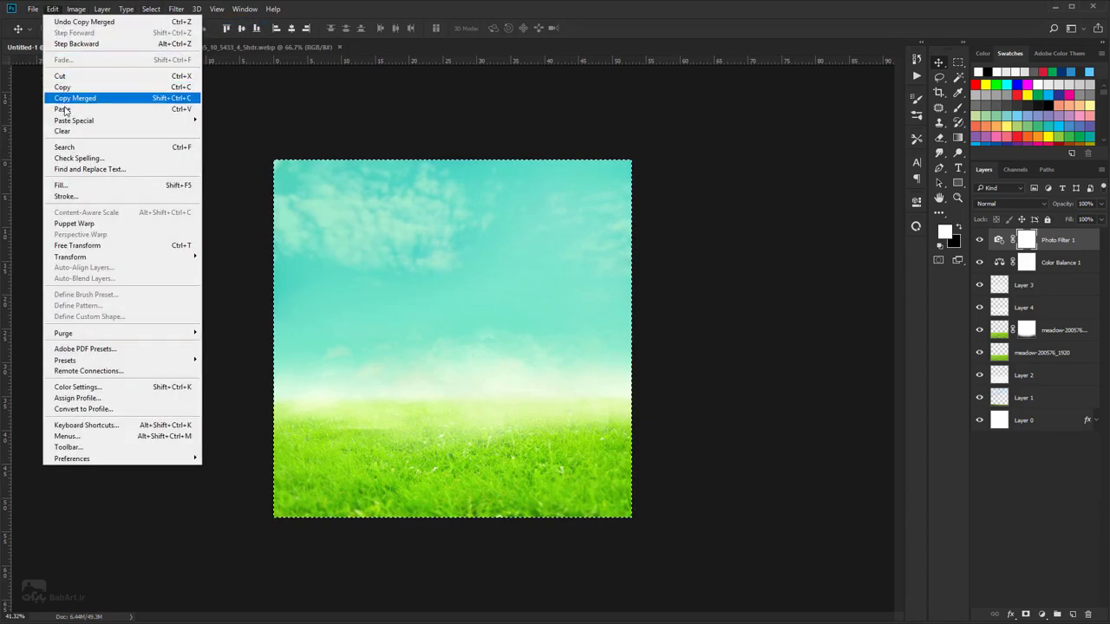
pyautogui.click(61, 108)
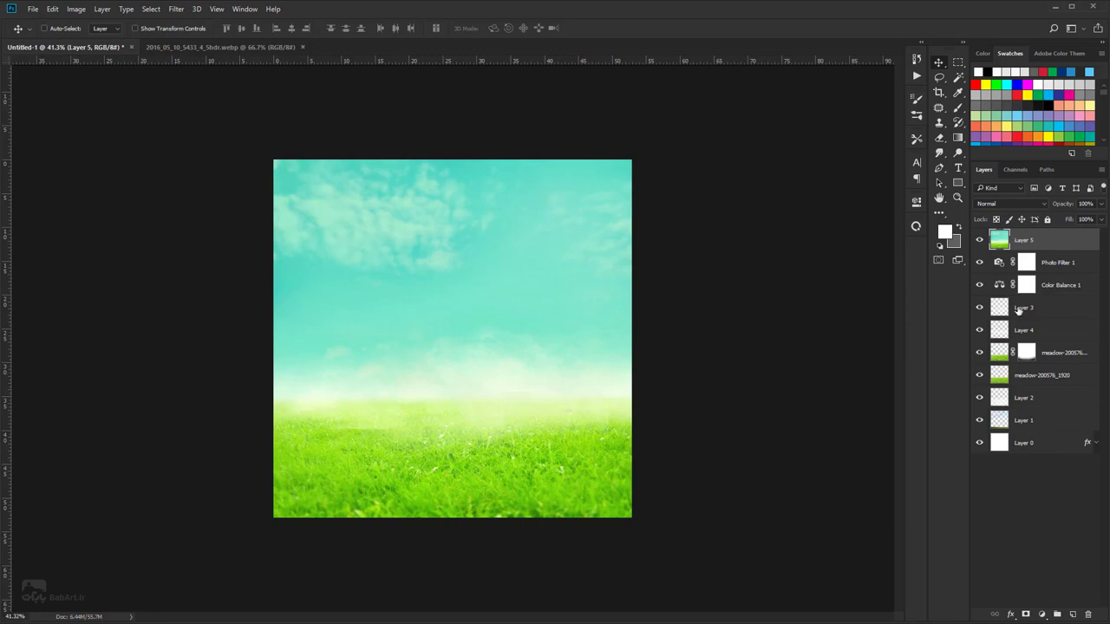
# - Add a Color Balance adjustment layer above the merged copy with midtones at -19 Cyan/Red, -37 Magenta/Green and +62 Yellow/Blue
pyautogui.click(1041, 616)
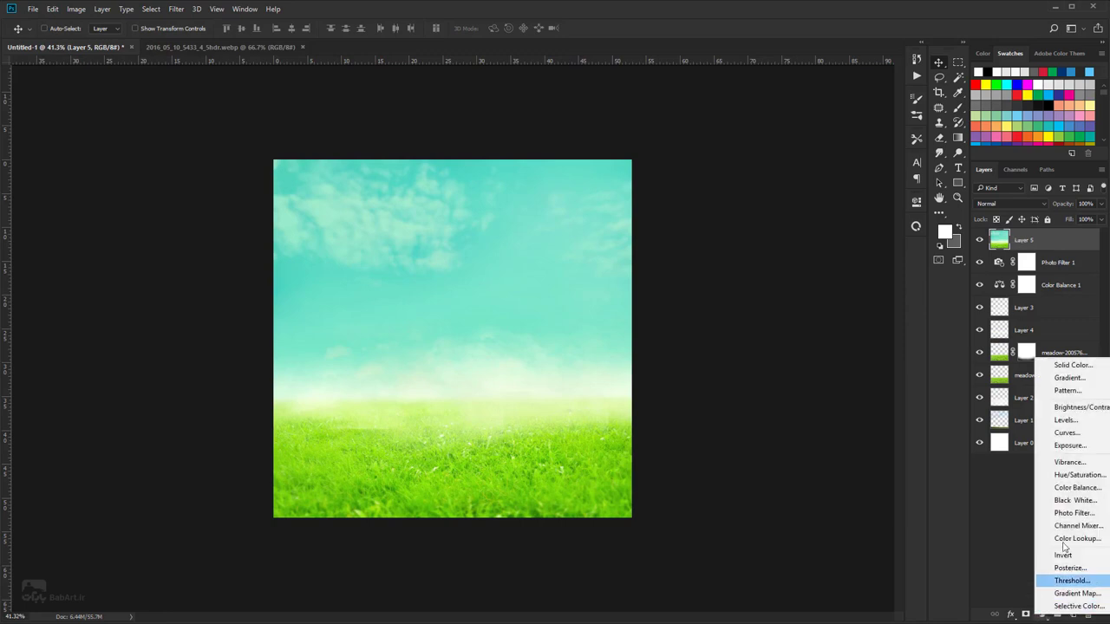
pyautogui.click(1070, 488)
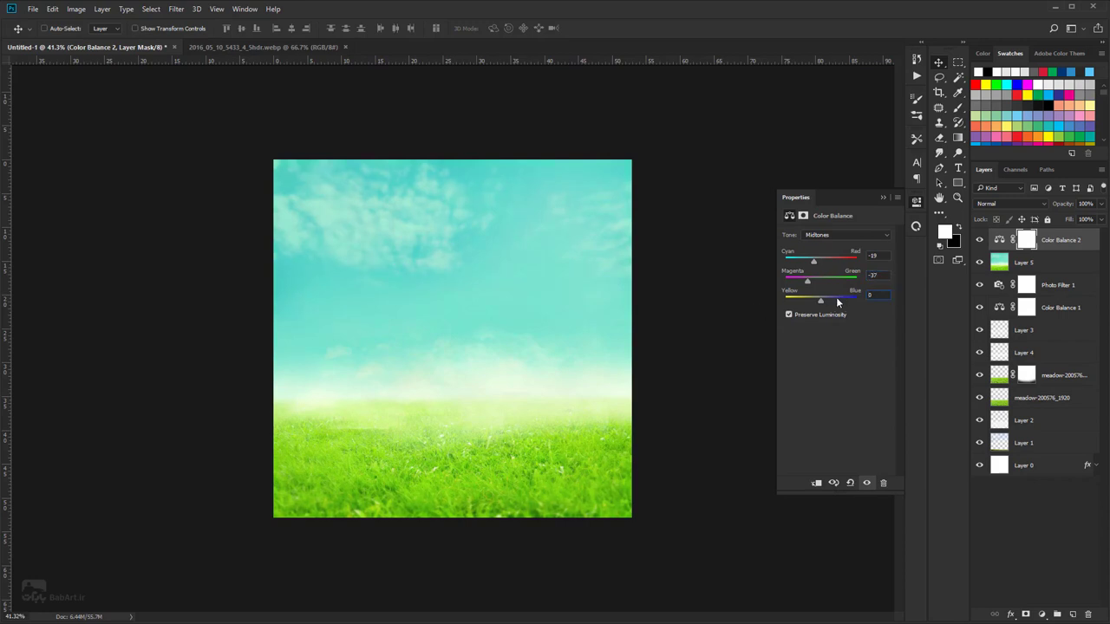
pyautogui.write('62')
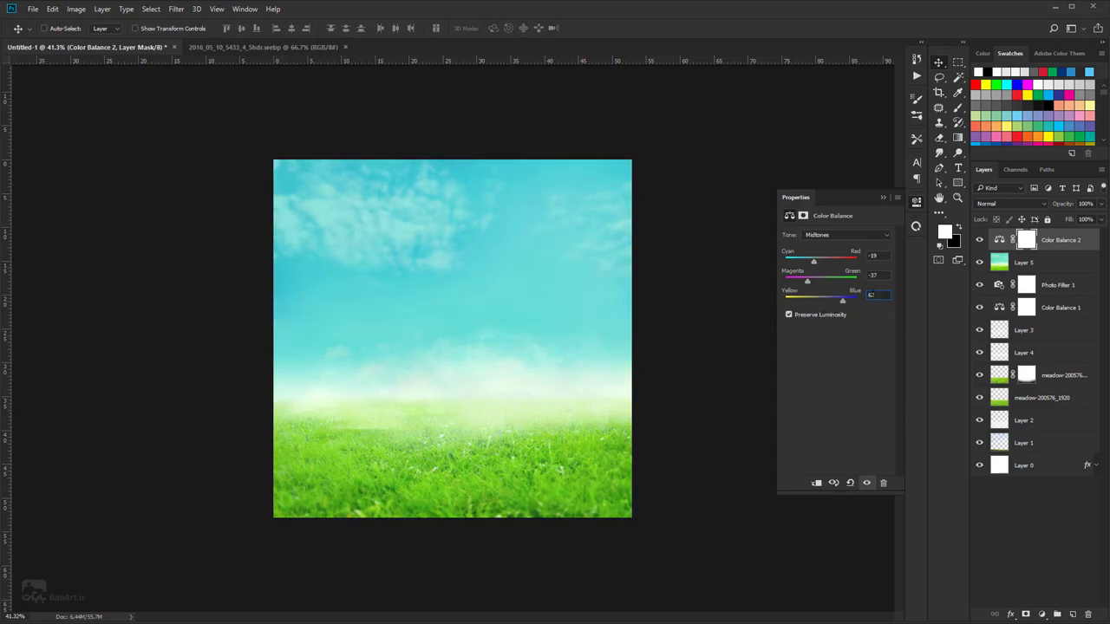
pyautogui.click(915, 202)
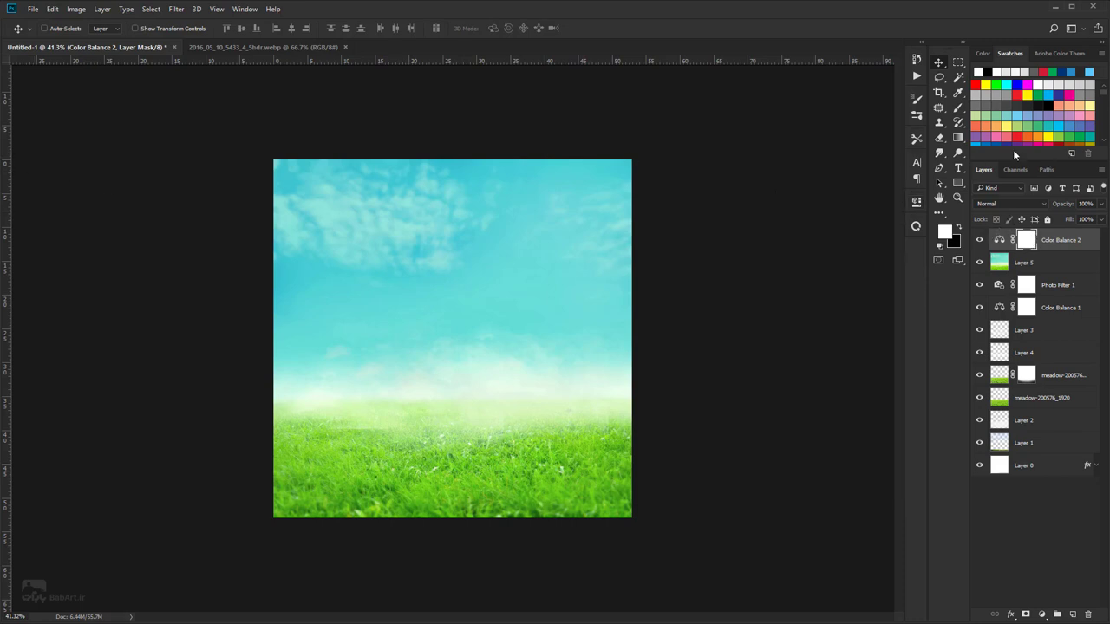
# - Paint black on the Color Balance 2 mask over the horizon haze and adjoining meadow with a 300 px brush at 40% opacity
pyautogui.click(958, 110)
pyautogui.moveTo(236, 28); pyautogui.dragTo(187, 31)
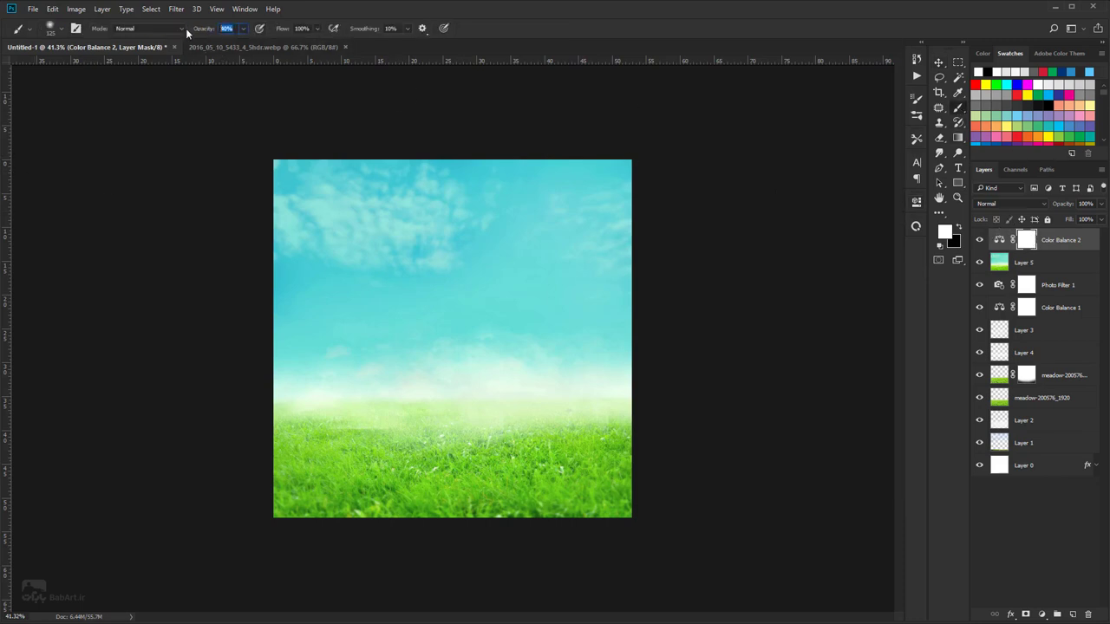
pyautogui.press('4')
pyautogui.click(958, 228)
pyautogui.press(']')
pyautogui.press(']')
pyautogui.press(']')
pyautogui.press(']')
pyautogui.press(']')
pyautogui.moveTo(642, 397); pyautogui.dragTo(391, 399)
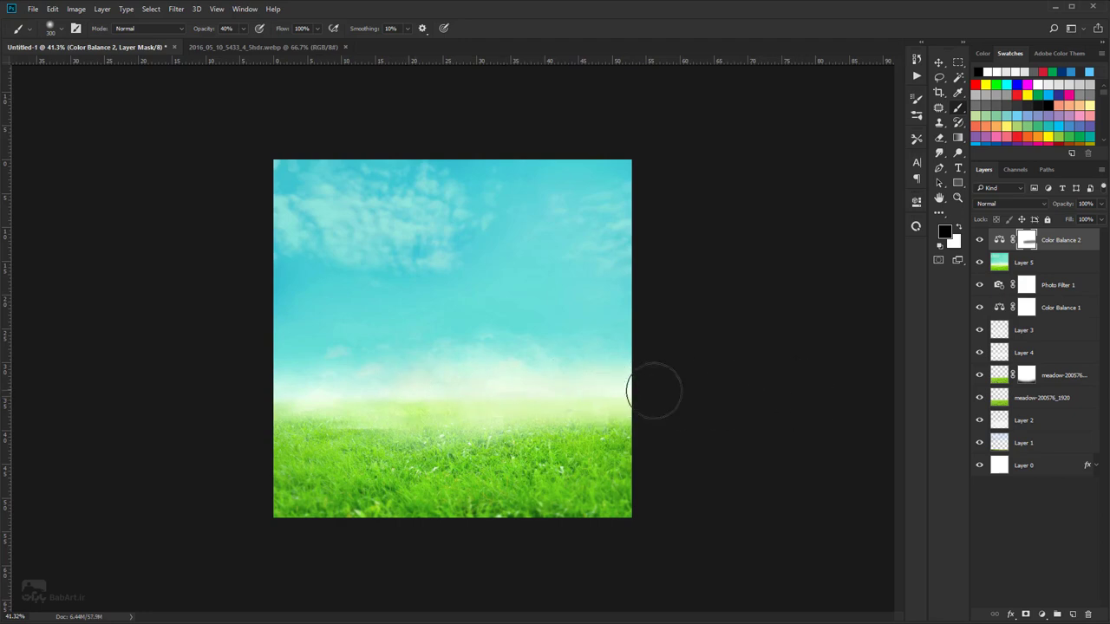
pyautogui.moveTo(653, 391); pyautogui.dragTo(416, 399)
pyautogui.moveTo(513, 426)
pyautogui.mouseDown()
pyautogui.moveTo(648, 420)
pyautogui.moveTo(522, 429)
pyautogui.moveTo(667, 459)
pyautogui.moveTo(627, 474)
pyautogui.moveTo(568, 460)
pyautogui.mouseUp()
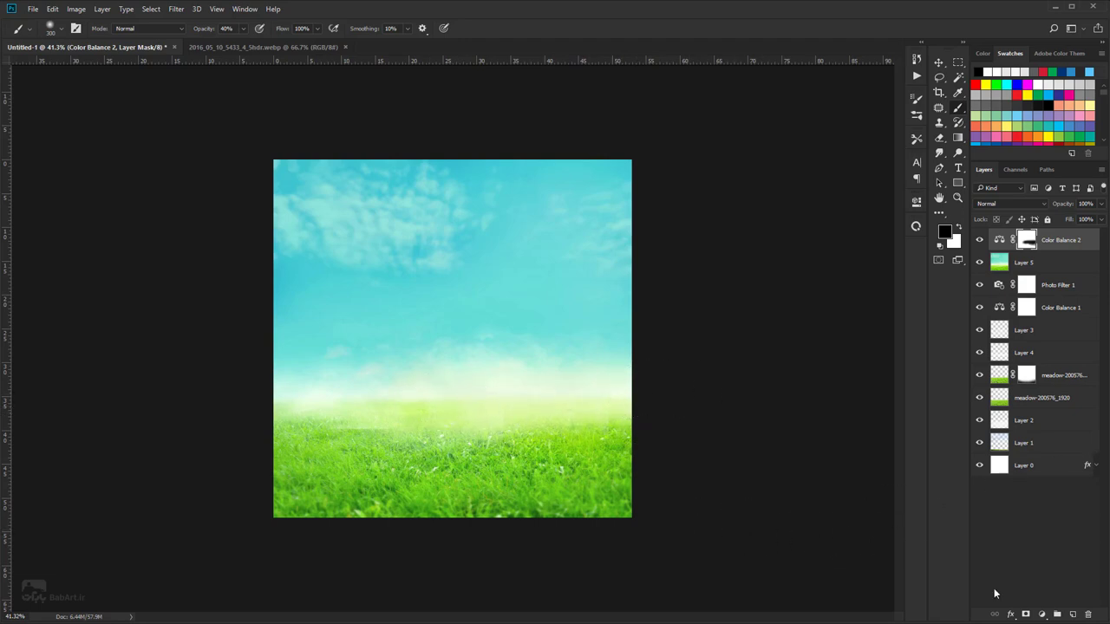
# - Add a Curves adjustment layer and brighten the image with a curve point at input 172, output 214
pyautogui.click(1042, 614)
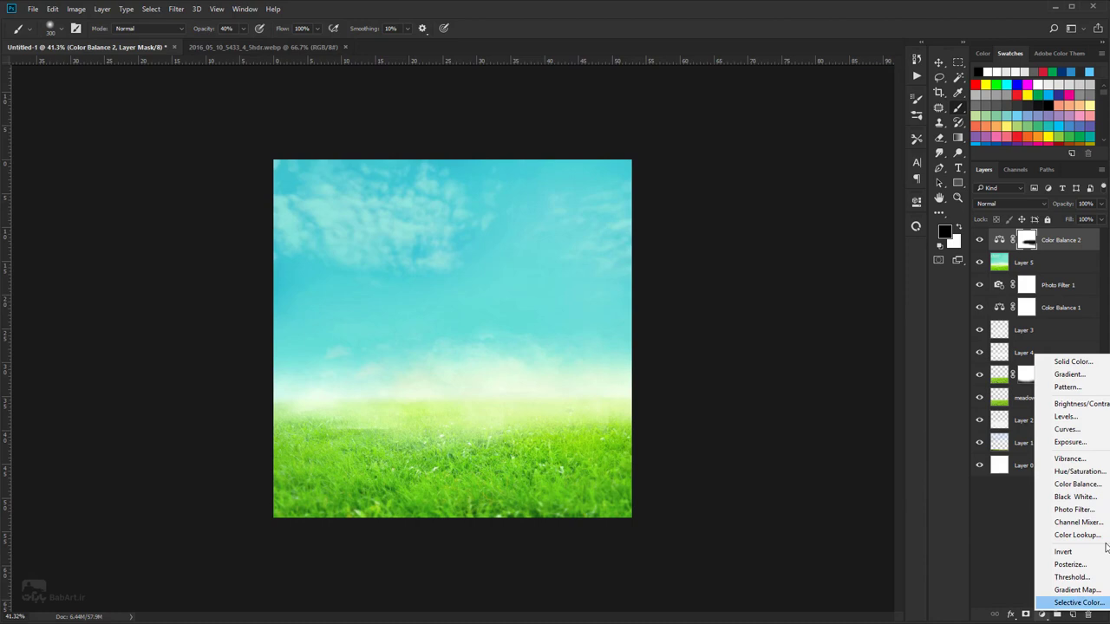
pyautogui.click(1049, 431)
pyautogui.moveTo(853, 293); pyautogui.dragTo(859, 275)
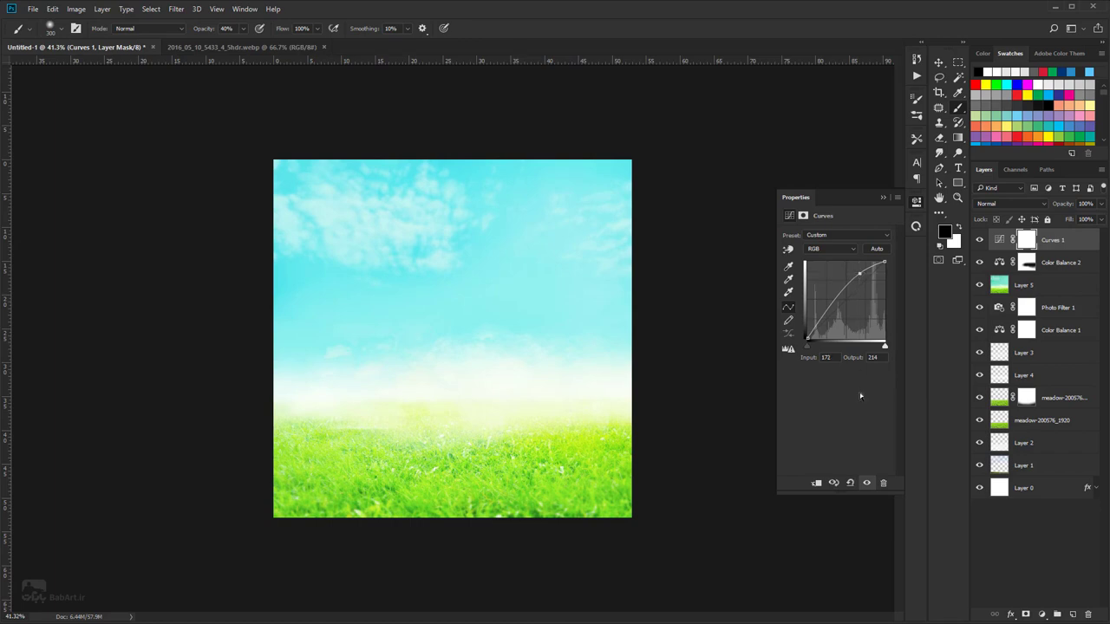
# - Fill the Curves 1 layer mask with black using the Paint Bucket tool
pyautogui.click(1026, 240)
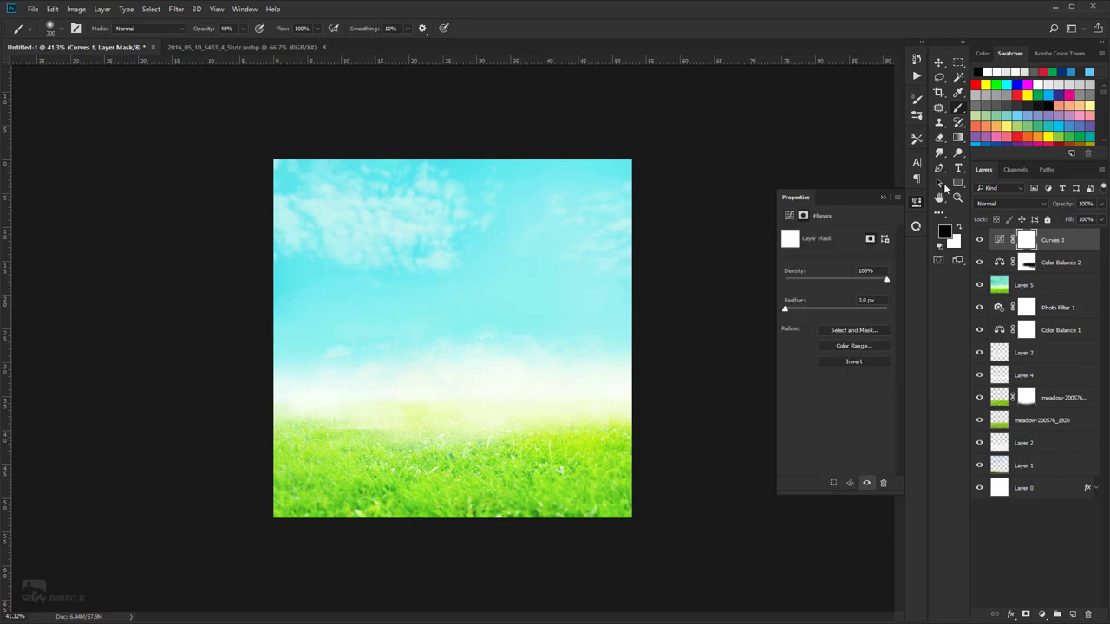
pyautogui.click(958, 137)
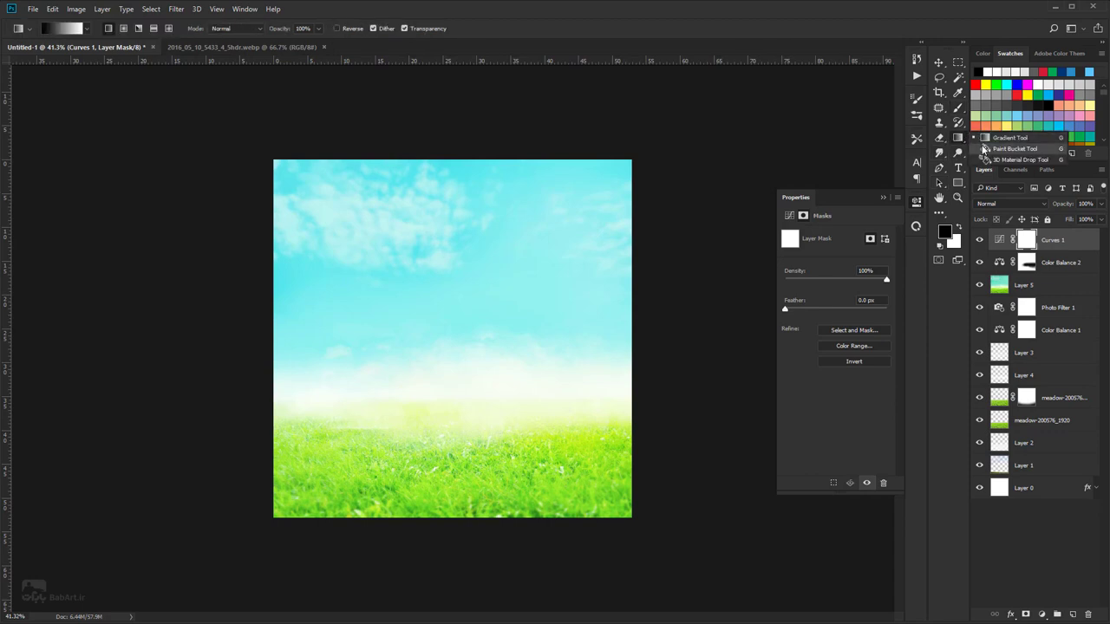
pyautogui.click(985, 150)
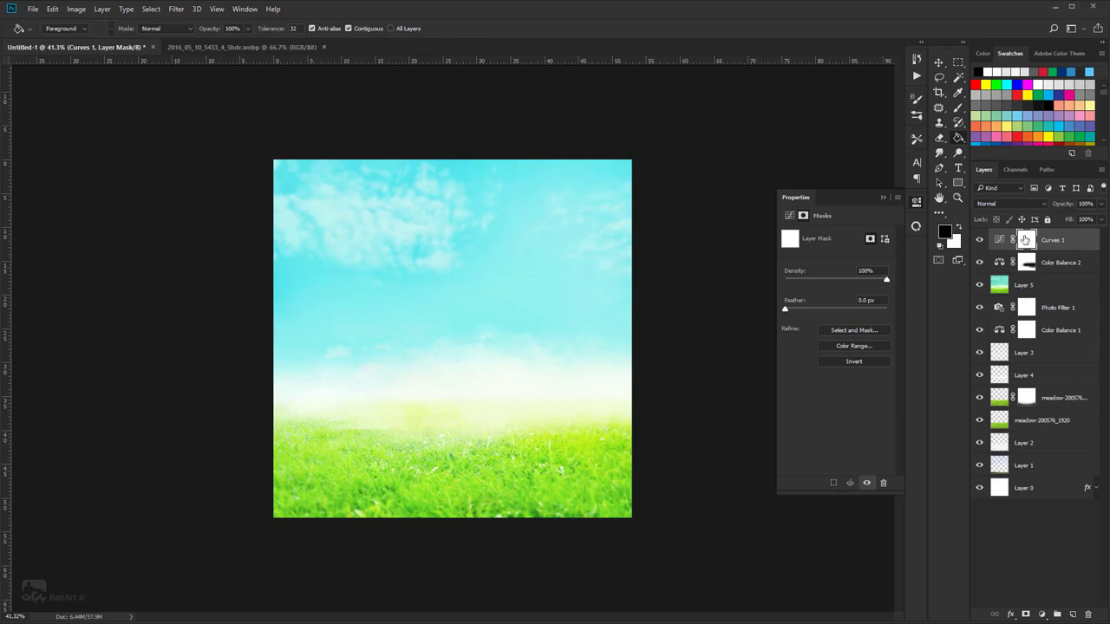
pyautogui.click(536, 321)
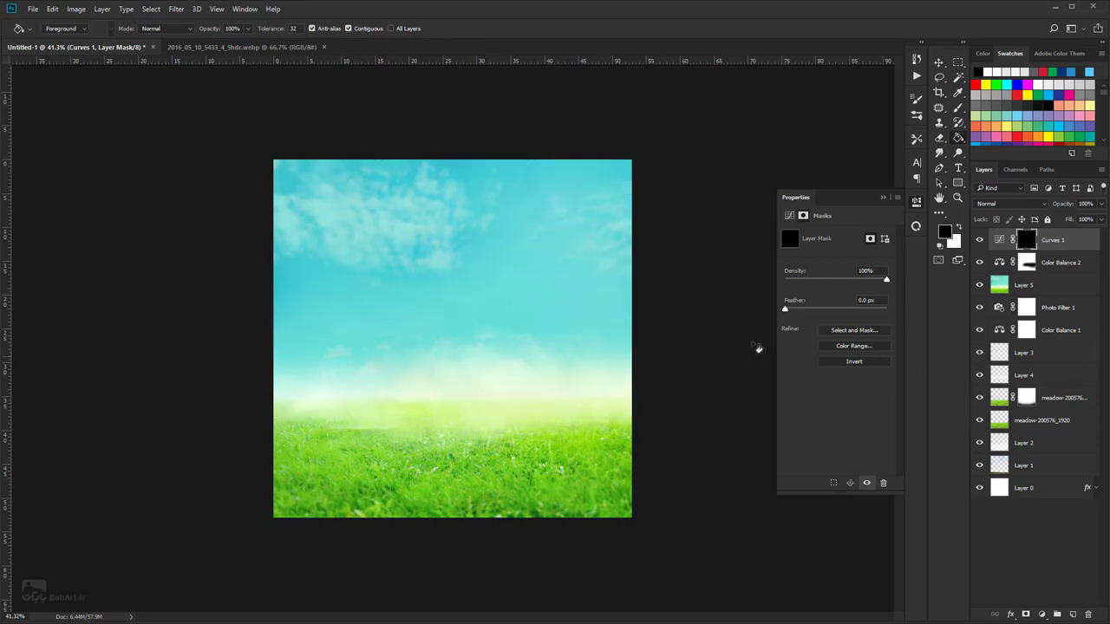
# - Paint white on the Curves 1 mask over the horizon haze and adjoining meadow with a 300 px brush at 40% opacity
pyautogui.click(957, 109)
pyautogui.click(961, 227)
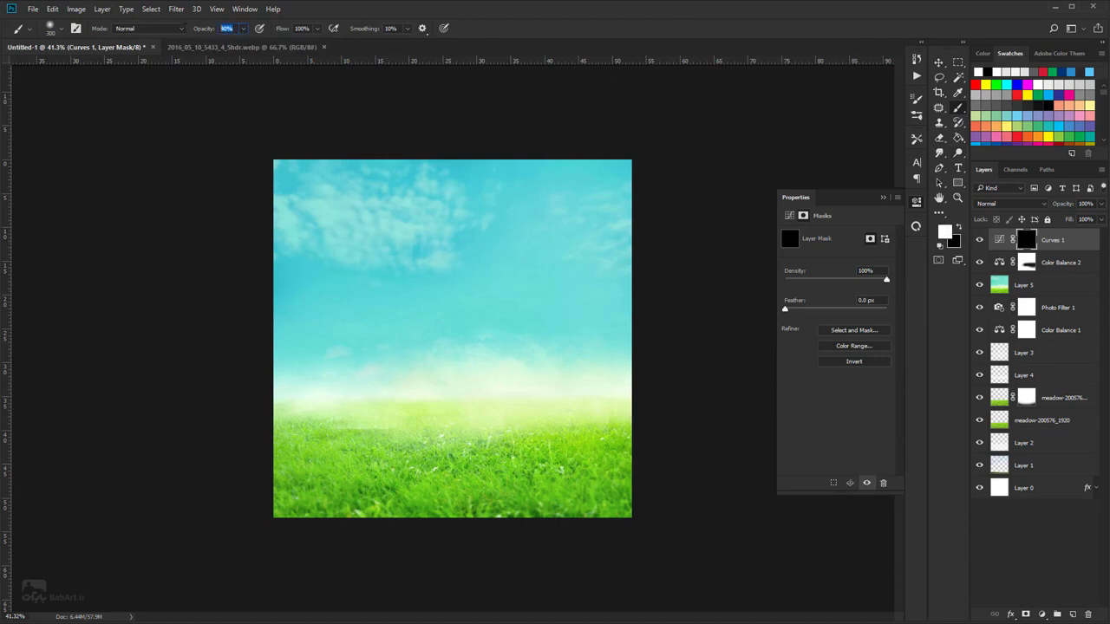
pyautogui.press('4')
pyautogui.moveTo(618, 422)
pyautogui.mouseDown()
pyautogui.moveTo(563, 443)
pyautogui.moveTo(501, 439)
pyautogui.moveTo(462, 422)
pyautogui.moveTo(491, 453)
pyautogui.mouseUp()
pyautogui.moveTo(590, 443)
pyautogui.mouseDown()
pyautogui.moveTo(523, 456)
pyautogui.moveTo(461, 420)
pyautogui.moveTo(419, 412)
pyautogui.moveTo(576, 405)
pyautogui.moveTo(496, 416)
pyautogui.moveTo(371, 406)
pyautogui.moveTo(419, 384)
pyautogui.moveTo(336, 380)
pyautogui.moveTo(394, 394)
pyautogui.moveTo(299, 378)
pyautogui.moveTo(501, 361)
pyautogui.moveTo(306, 333)
pyautogui.moveTo(431, 316)
pyautogui.moveTo(428, 336)
pyautogui.moveTo(309, 291)
pyautogui.moveTo(476, 290)
pyautogui.moveTo(534, 237)
pyautogui.moveTo(507, 371)
pyautogui.moveTo(640, 433)
pyautogui.moveTo(581, 447)
pyautogui.moveTo(594, 444)
pyautogui.moveTo(578, 432)
pyautogui.moveTo(586, 463)
pyautogui.moveTo(514, 451)
pyautogui.moveTo(448, 411)
pyautogui.moveTo(602, 374)
pyautogui.moveTo(487, 355)
pyautogui.moveTo(432, 391)
pyautogui.moveTo(471, 416)
pyautogui.moveTo(493, 390)
pyautogui.mouseUp()
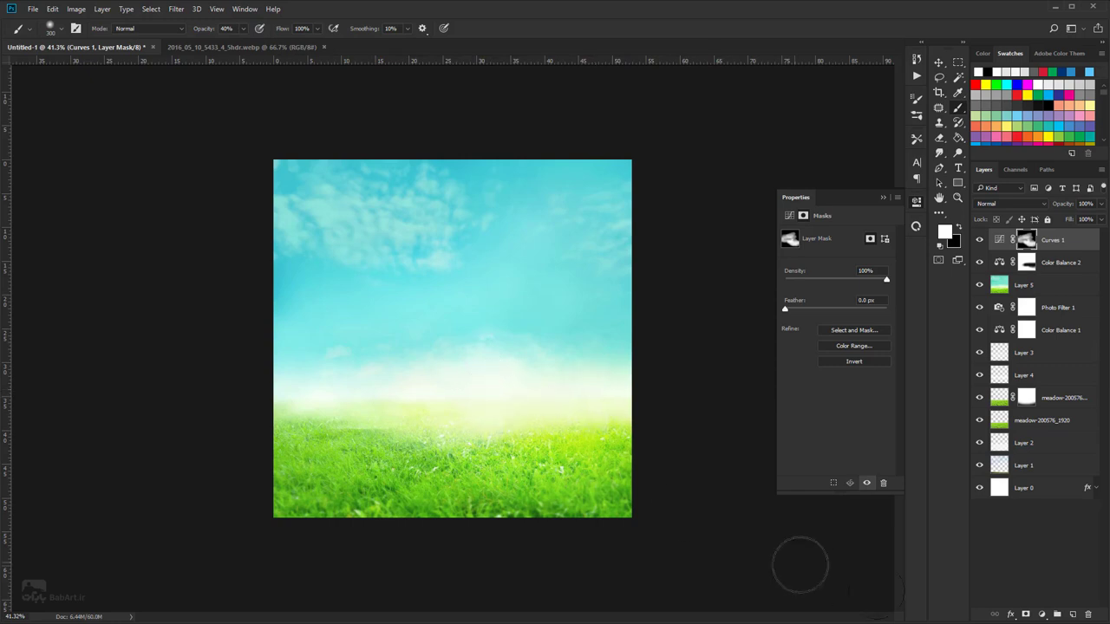
# - Add a second Curves adjustment layer and lift the blacks with the curve's start point at input 0, output 73
pyautogui.click(1044, 615)
pyautogui.click(1062, 428)
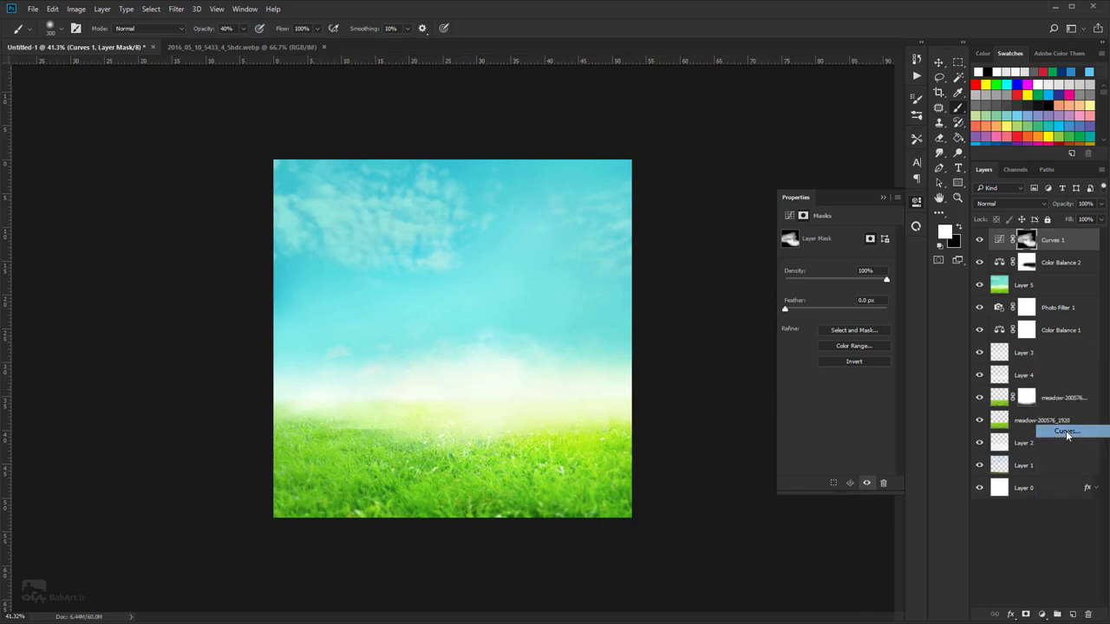
pyautogui.moveTo(806, 337)
pyautogui.mouseDown()
pyautogui.moveTo(806, 308)
pyautogui.moveTo(807, 320)
pyautogui.mouseUp()
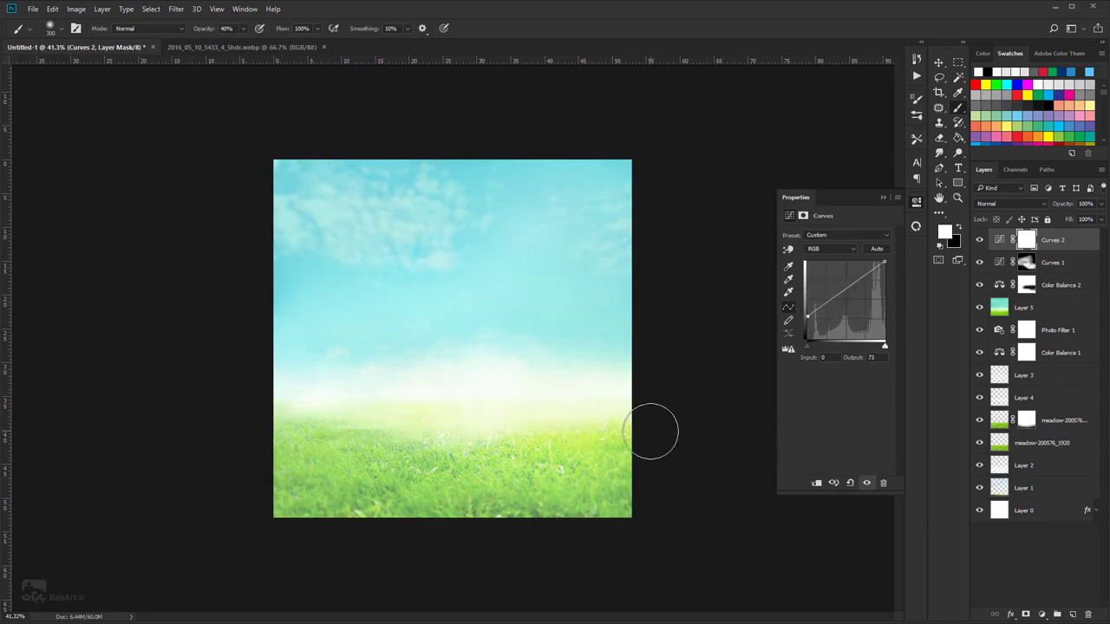
# - Fill the Curves 2 layer mask with black using the Paint Bucket tool
pyautogui.click(958, 138)
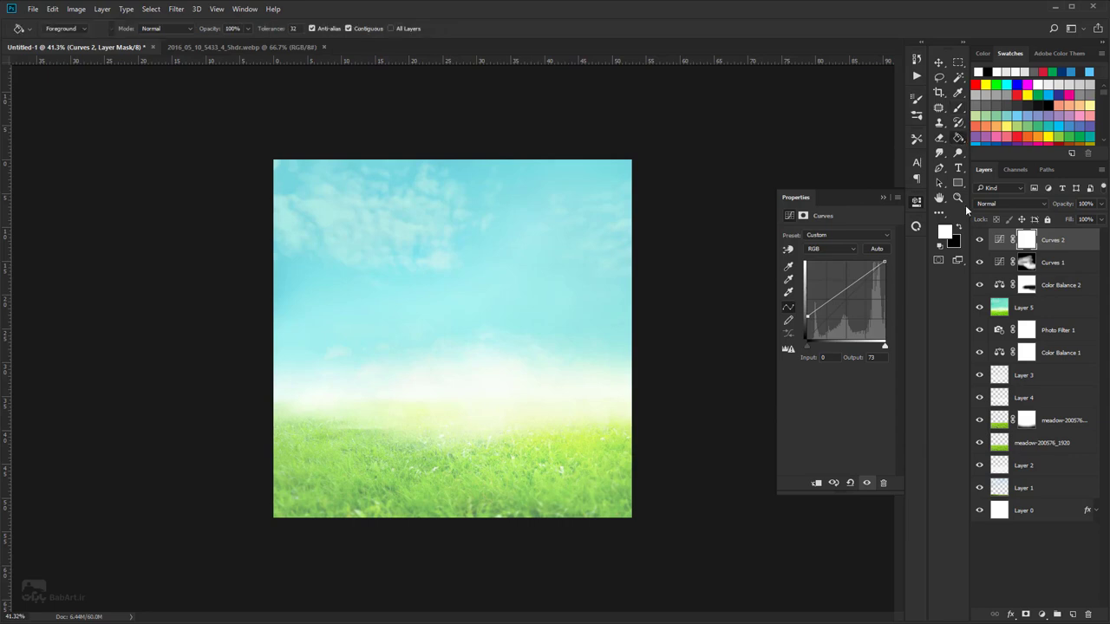
pyautogui.click(1028, 239)
pyautogui.click(565, 351)
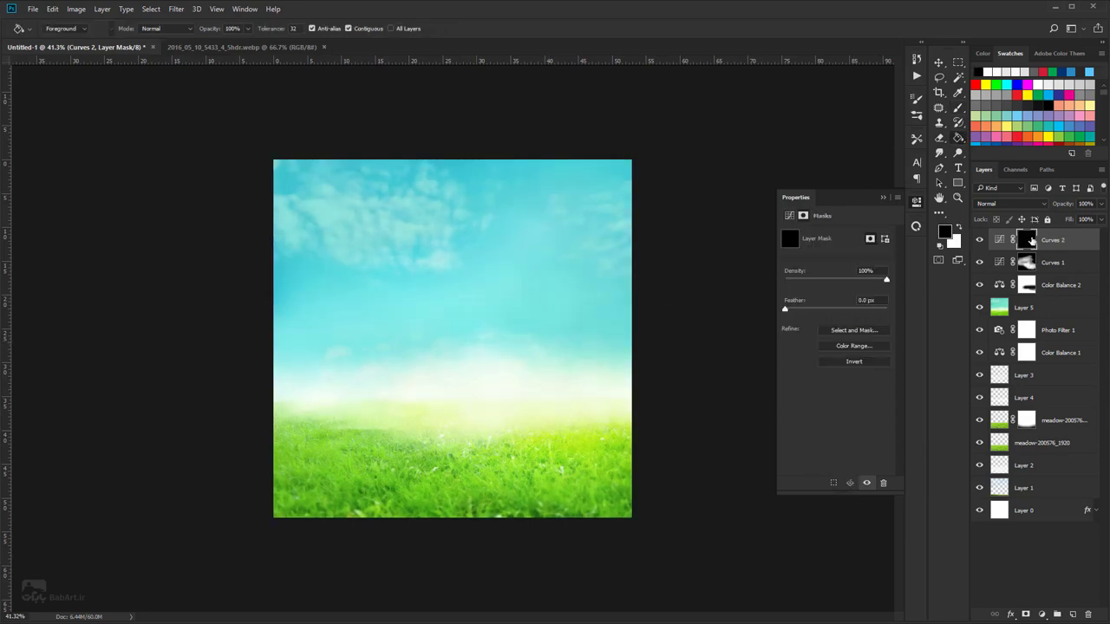
# - Paint white on the Curves 2 mask over the meadow and lower sky with the 300 px brush at 40% opacity
pyautogui.click(958, 107)
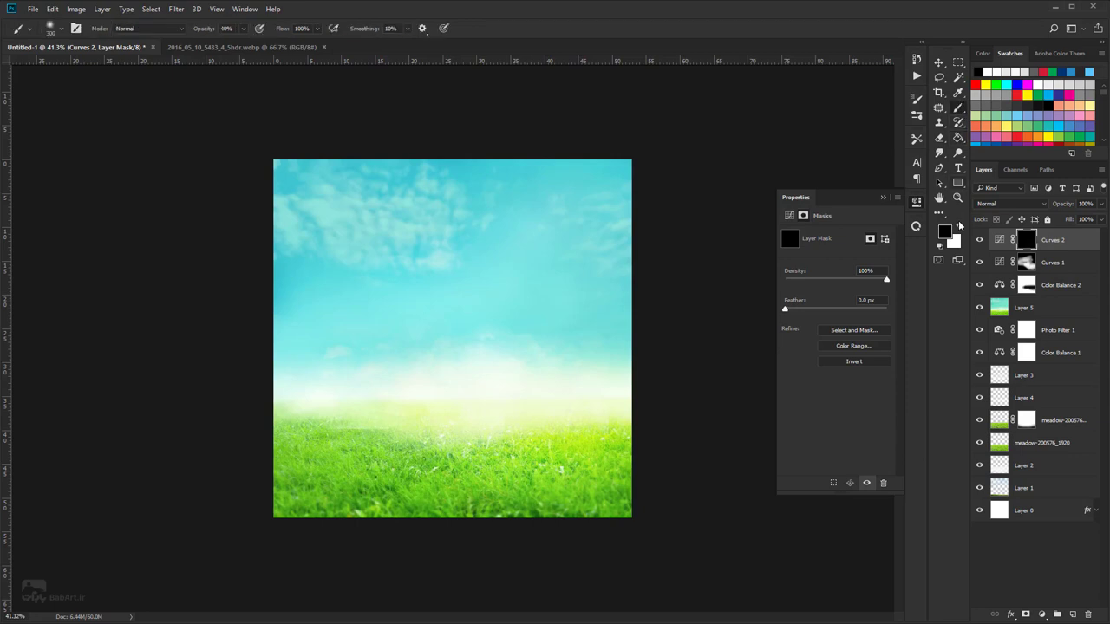
pyautogui.click(959, 227)
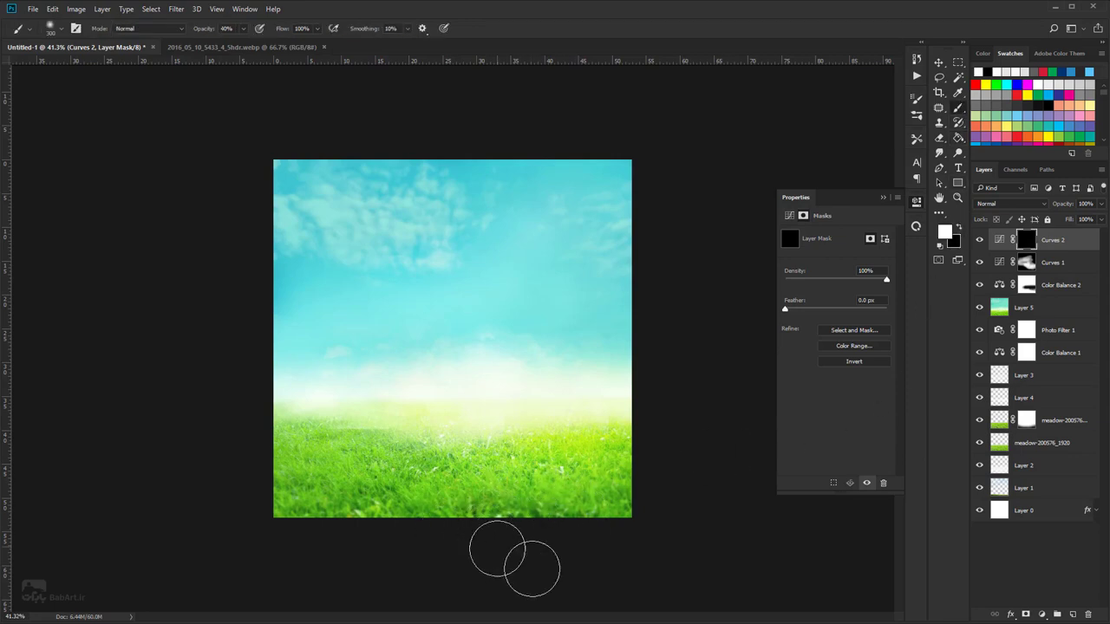
pyautogui.moveTo(600, 512); pyautogui.dragTo(443, 512)
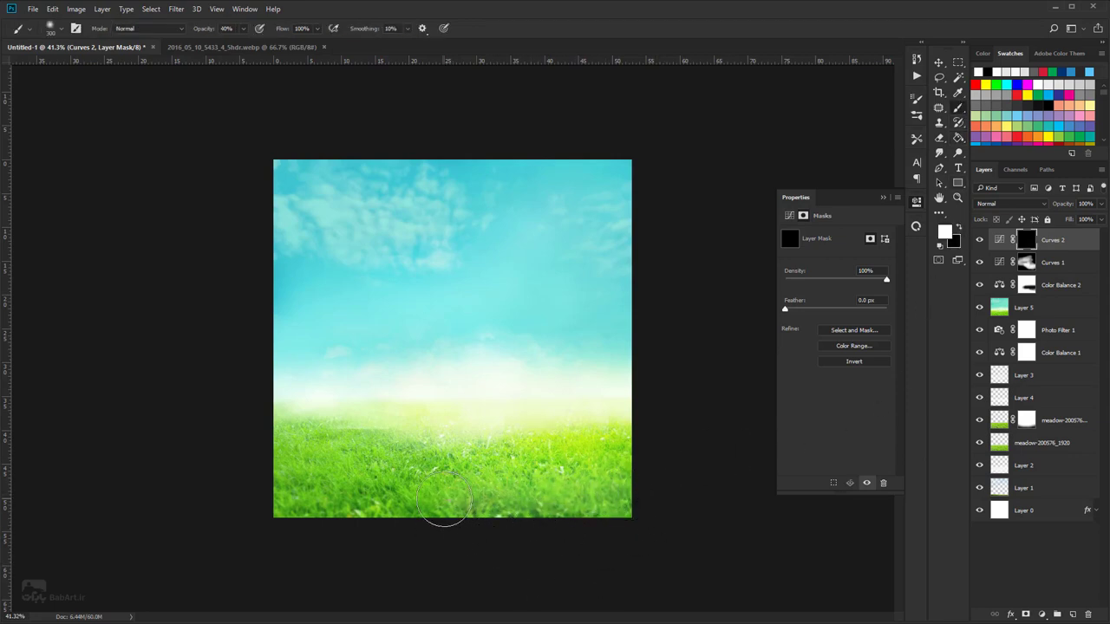
pyautogui.moveTo(664, 402)
pyautogui.mouseDown()
pyautogui.moveTo(504, 409)
pyautogui.moveTo(311, 333)
pyautogui.moveTo(346, 341)
pyautogui.moveTo(320, 325)
pyautogui.mouseUp()
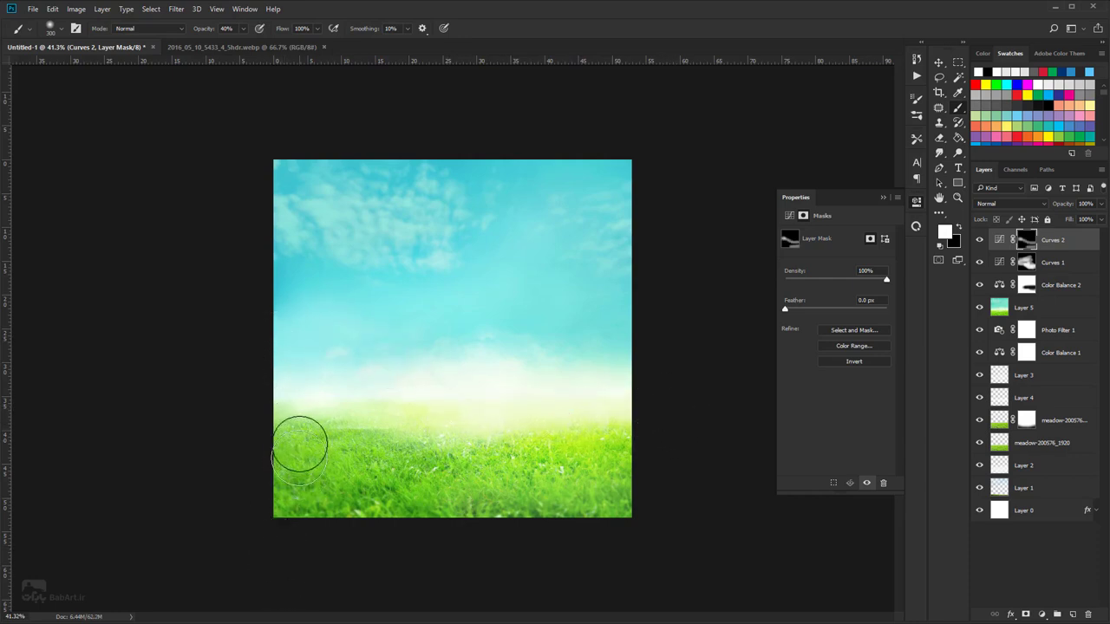
pyautogui.moveTo(303, 415)
pyautogui.mouseDown()
pyautogui.moveTo(352, 408)
pyautogui.moveTo(344, 458)
pyautogui.moveTo(441, 471)
pyautogui.mouseUp()
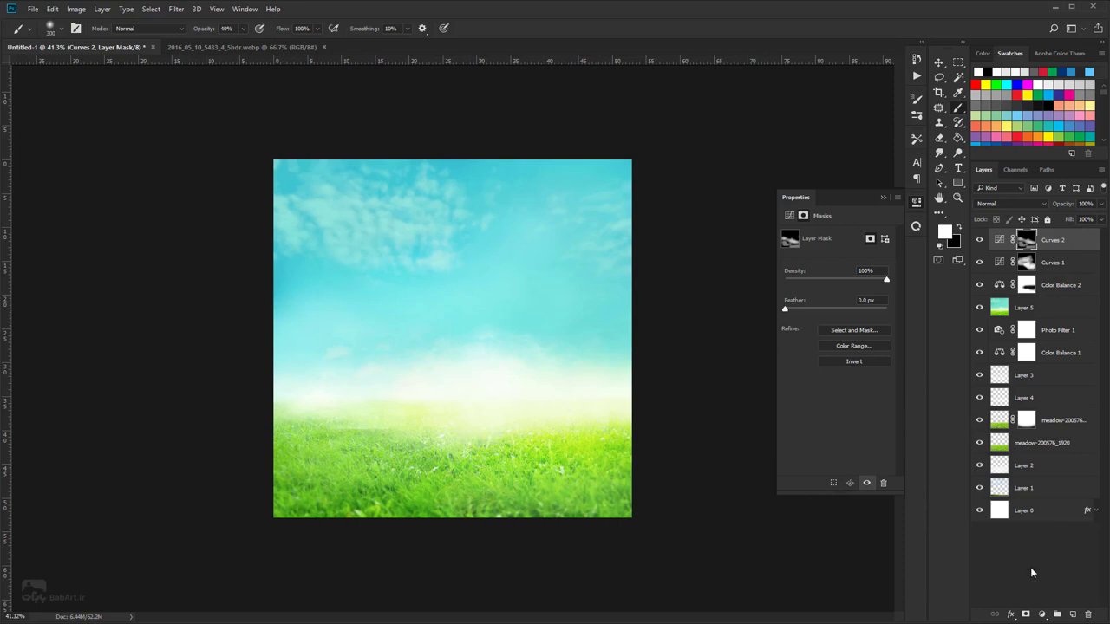
# - Delete the merged copy Layer 5 and select the Curves 2 layer
pyautogui.moveTo(999, 307); pyautogui.dragTo(1088, 614)
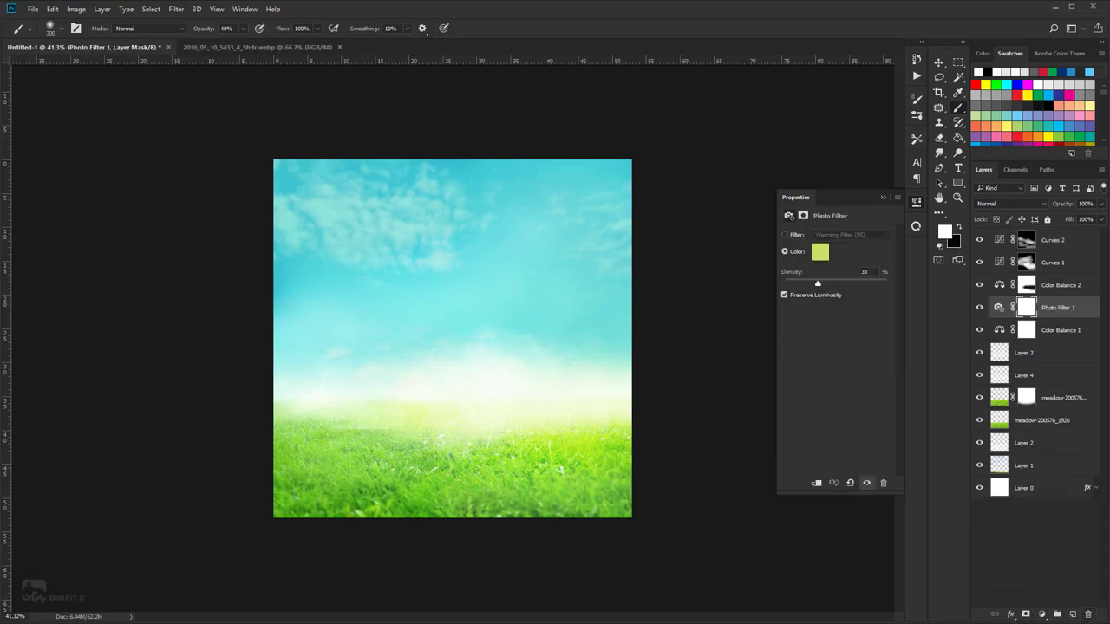
pyautogui.click(1050, 245)
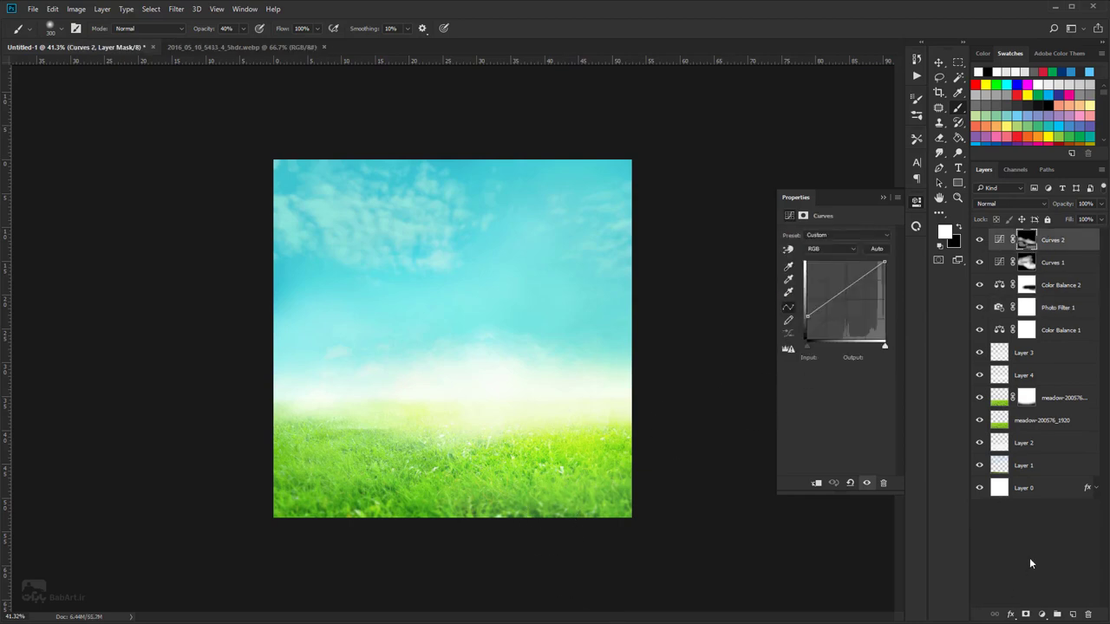
# - Add a Levels adjustment layer above Curves 2 with input levels 43, 0.66 and 255
pyautogui.click(1043, 614)
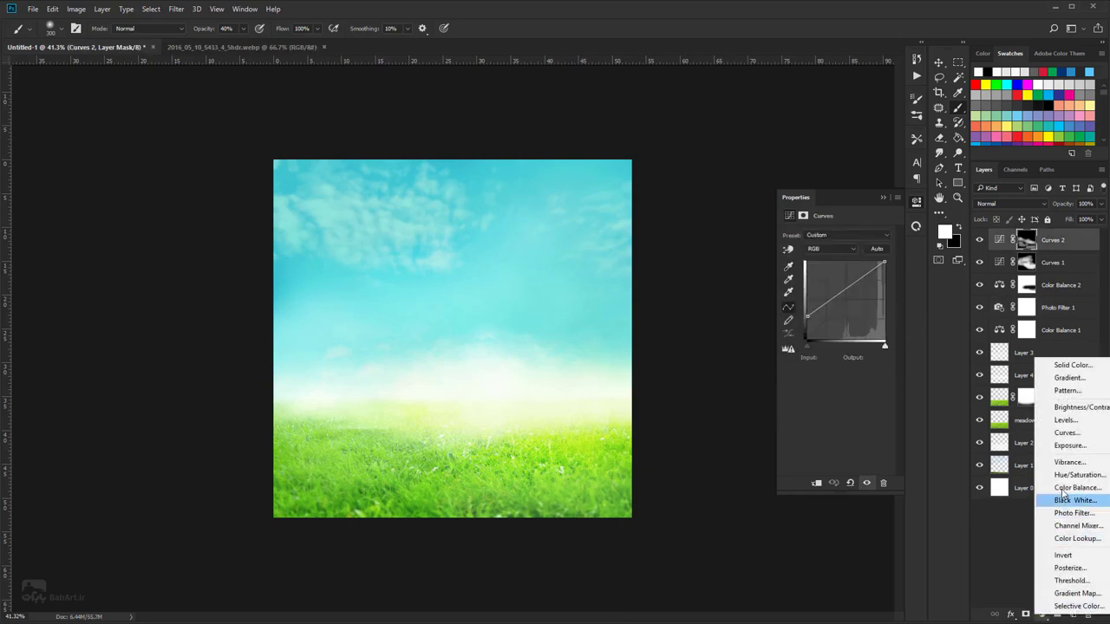
pyautogui.click(1065, 419)
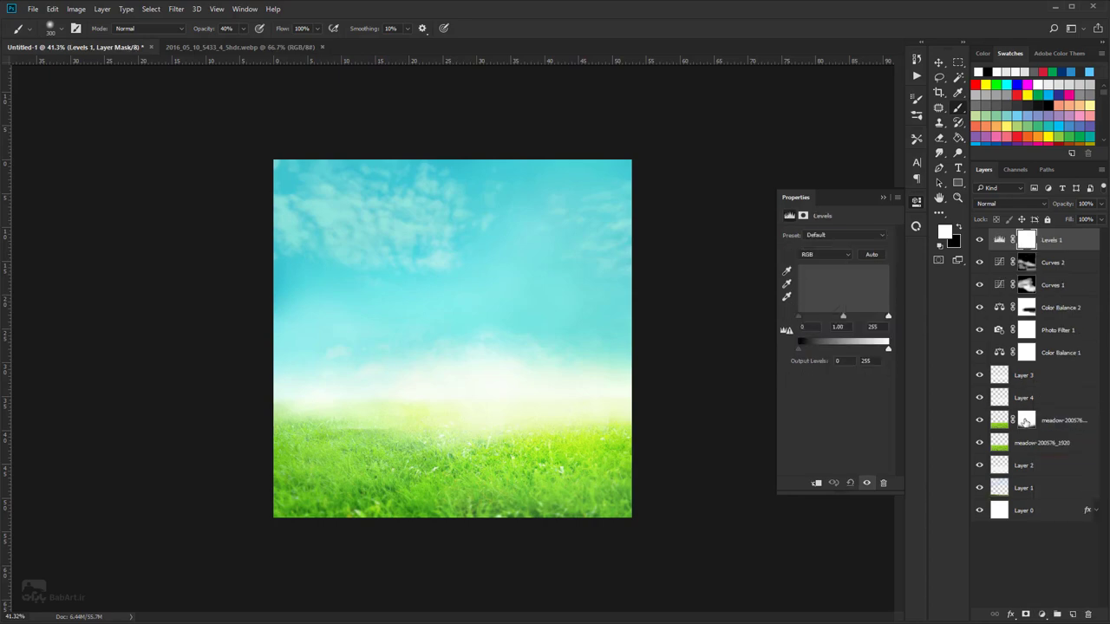
pyautogui.moveTo(842, 319)
pyautogui.mouseDown()
pyautogui.moveTo(832, 319)
pyautogui.moveTo(861, 319)
pyautogui.moveTo(812, 318)
pyautogui.moveTo(824, 319)
pyautogui.mouseUp()
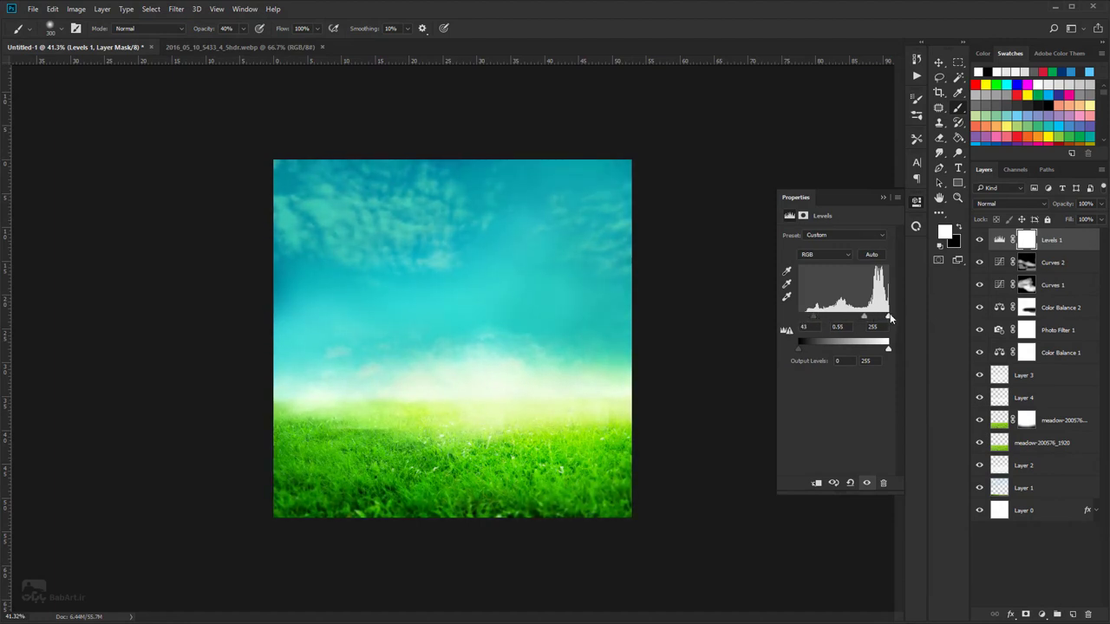
pyautogui.moveTo(864, 320); pyautogui.dragTo(861, 320)
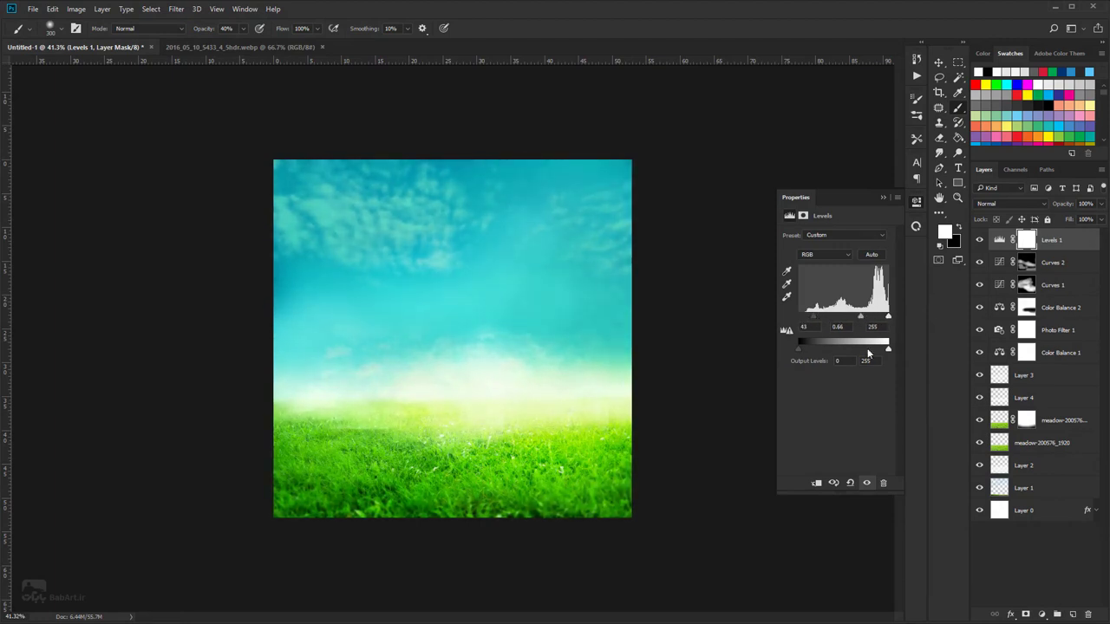
# - Fill the Levels 1 layer mask with black using the Paint Bucket tool
pyautogui.click(1032, 241)
pyautogui.click(958, 139)
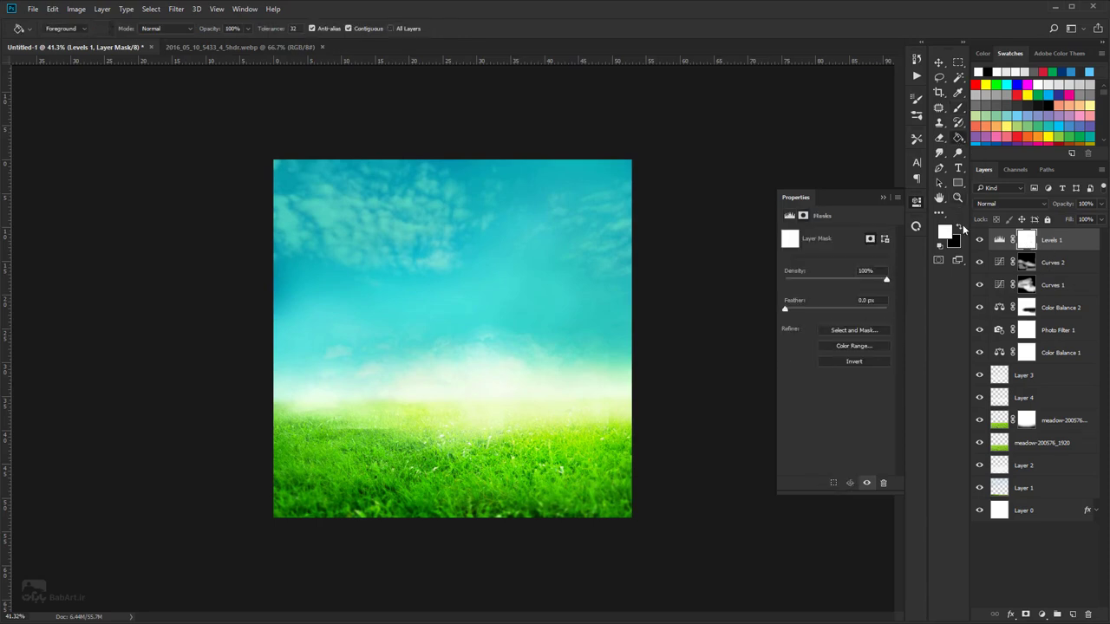
pyautogui.click(960, 229)
pyautogui.click(523, 346)
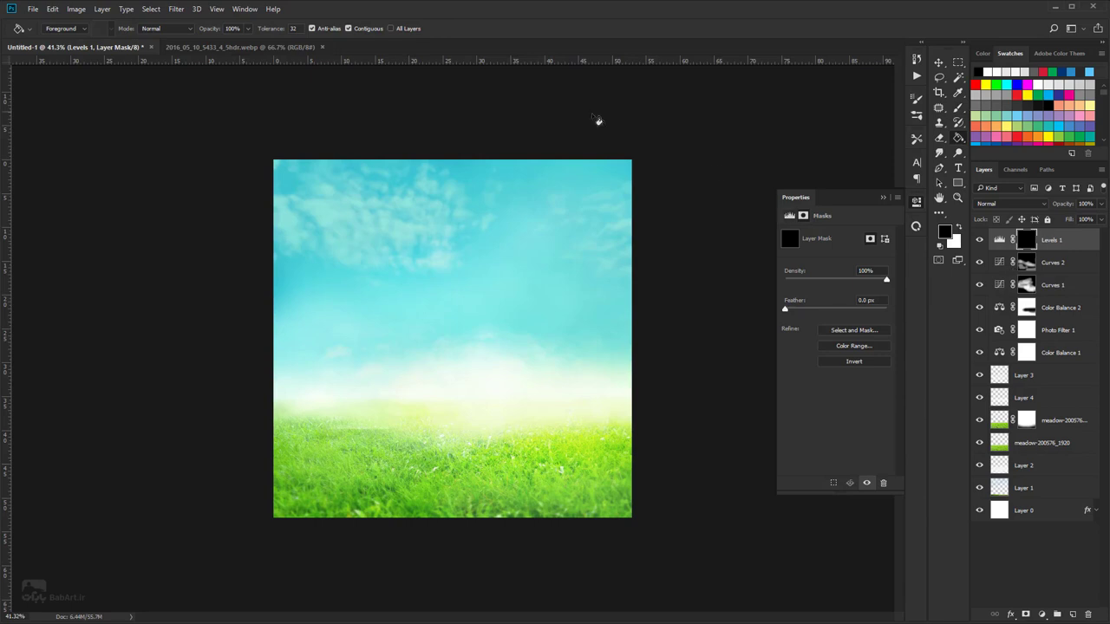
# - Paint white on the Levels 1 mask over the meadow grass with the 300 px brush at 40% opacity
pyautogui.click(958, 110)
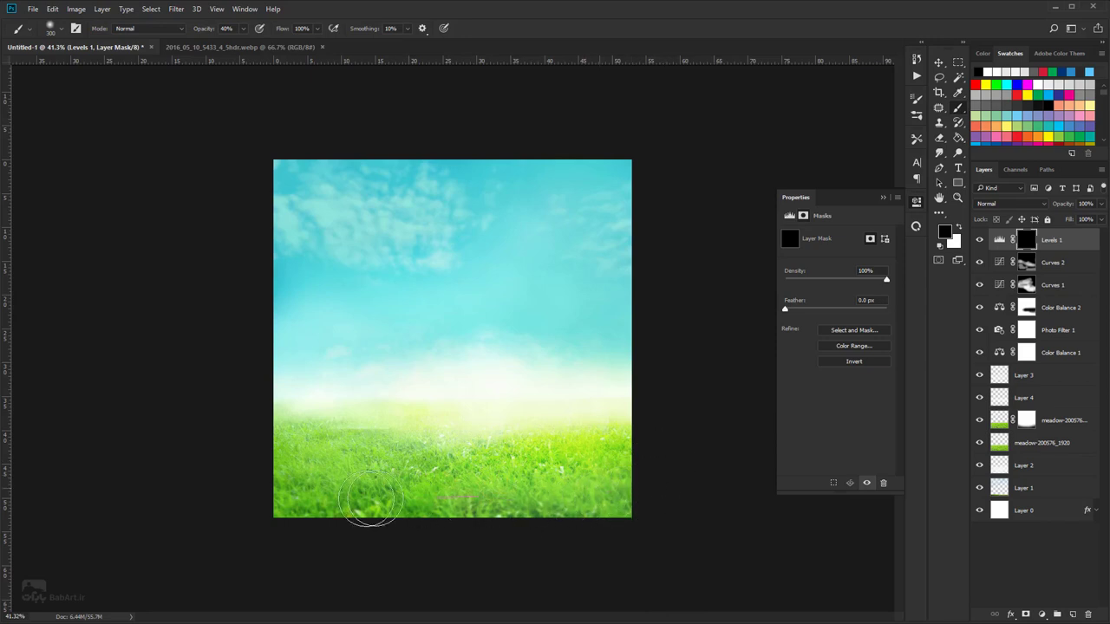
pyautogui.press('x')
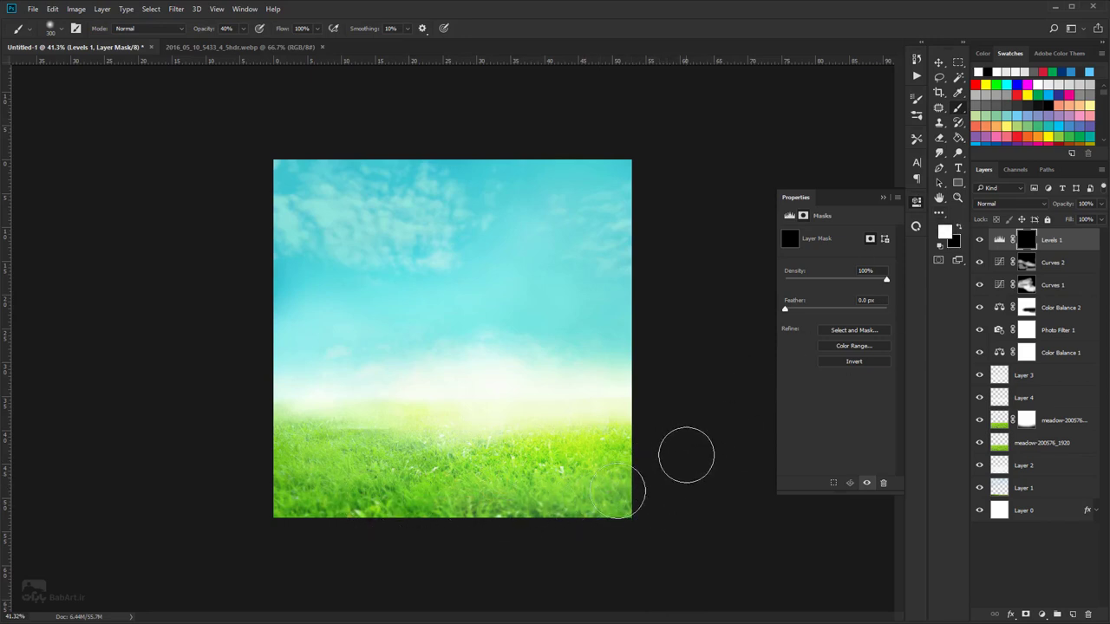
pyautogui.moveTo(662, 517)
pyautogui.mouseDown()
pyautogui.moveTo(395, 465)
pyautogui.moveTo(311, 493)
pyautogui.moveTo(299, 512)
pyautogui.moveTo(268, 509)
pyautogui.mouseUp()
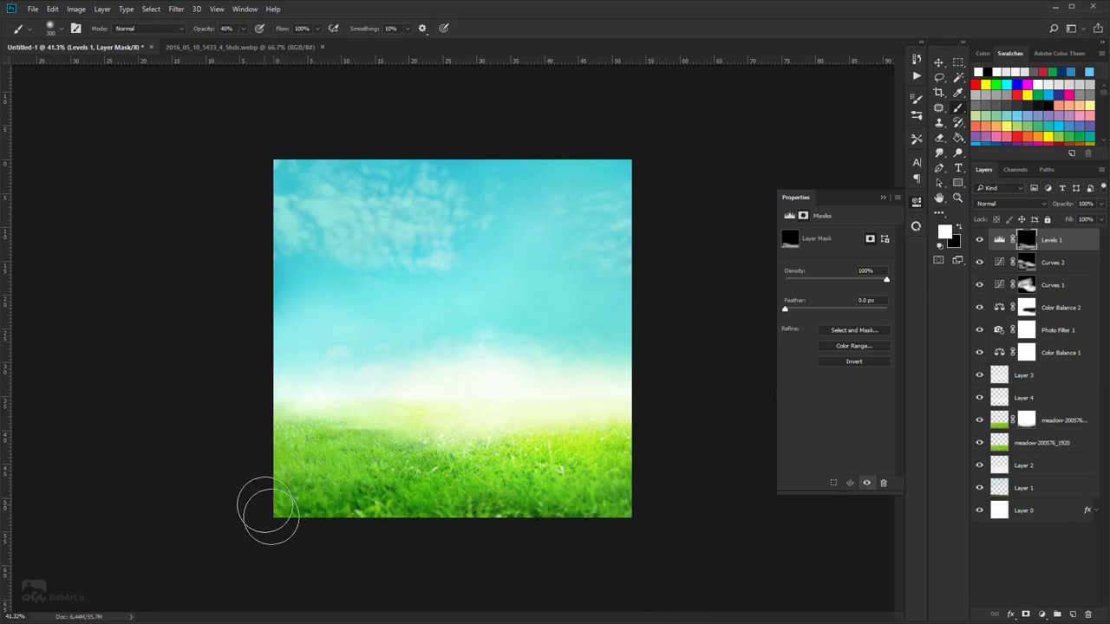
pyautogui.moveTo(266, 416); pyautogui.dragTo(322, 404)
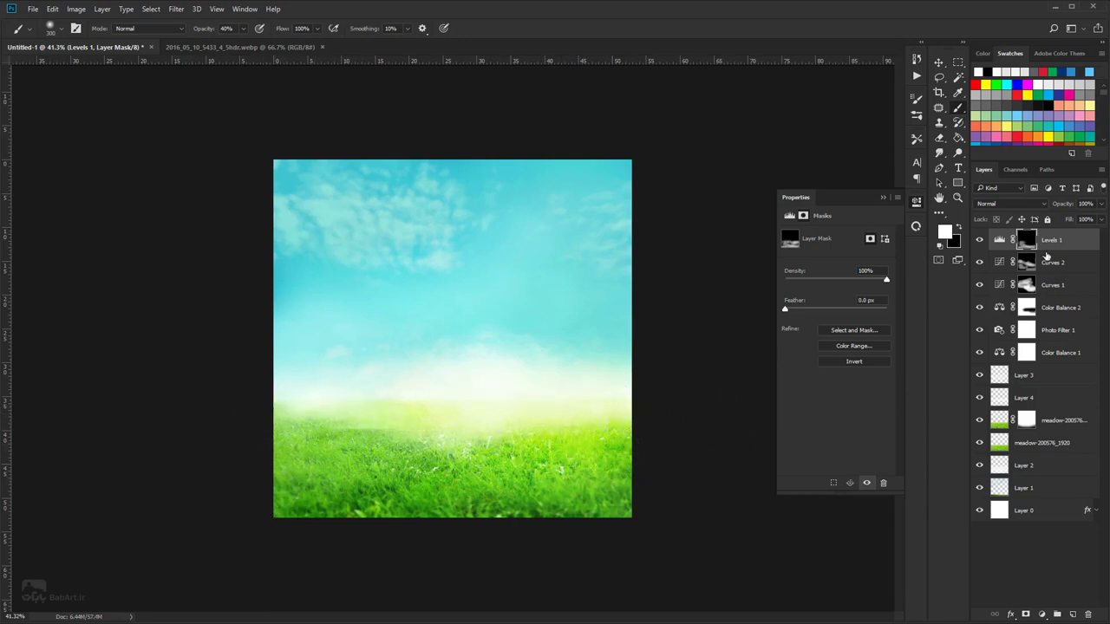
# - Compare the image with and without the Curves adjustments, and reduce the Curves 1 layer's opacity to 62%
pyautogui.click(980, 262)
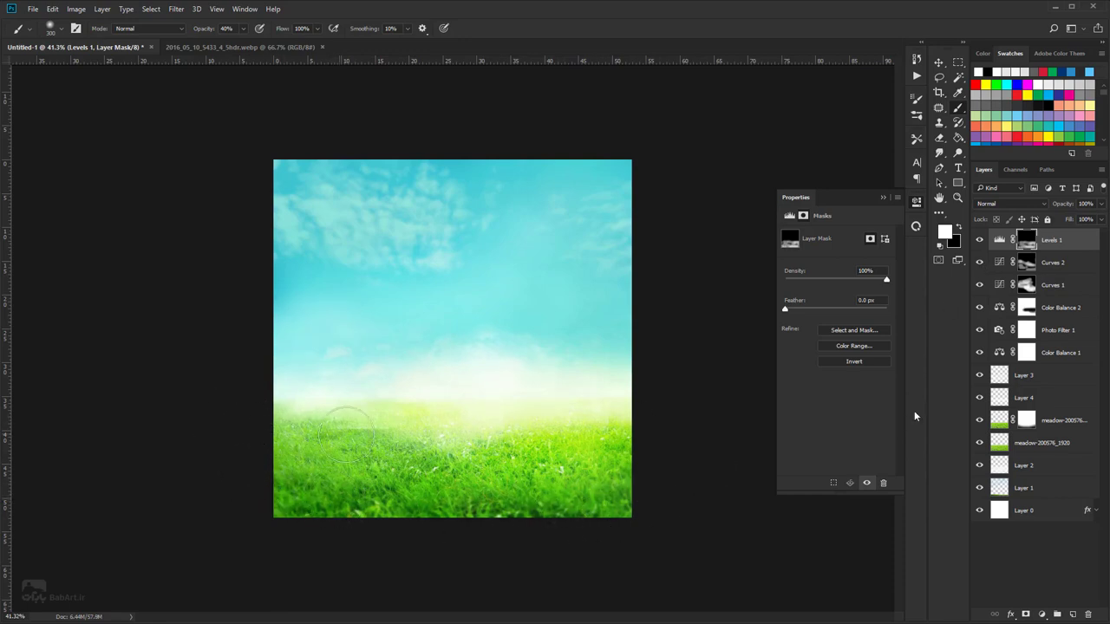
pyautogui.click(980, 285)
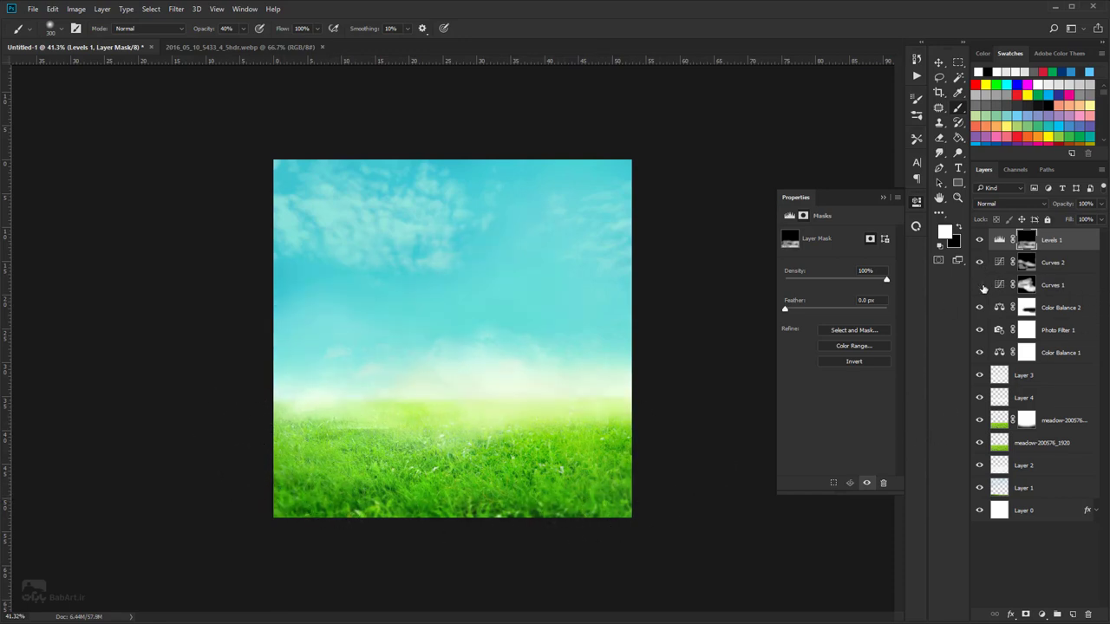
pyautogui.click(980, 285)
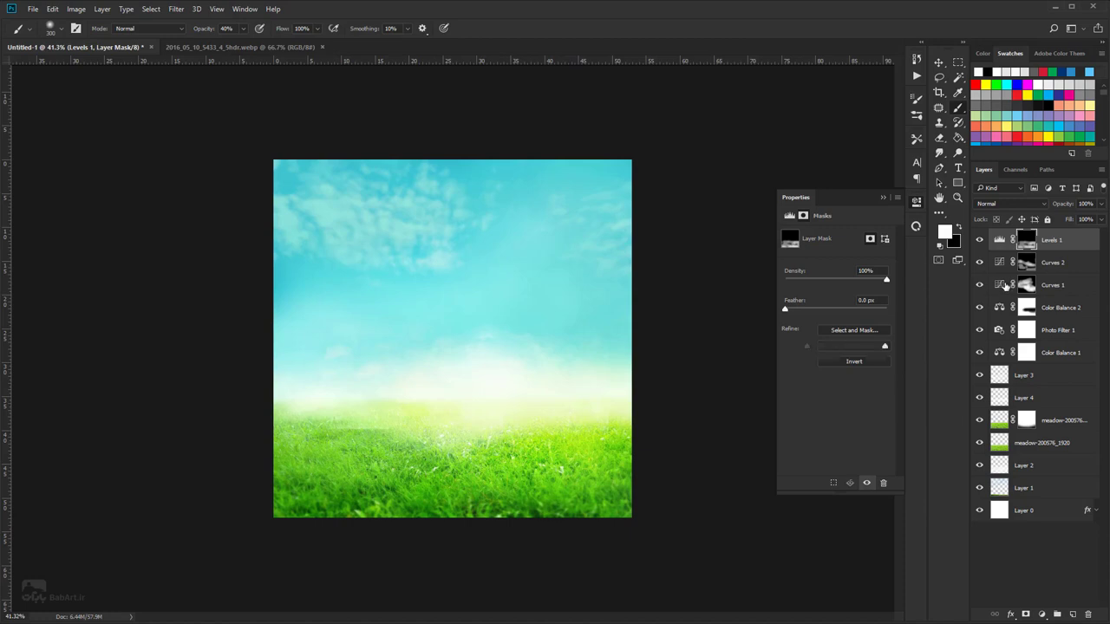
pyautogui.click(1006, 287)
pyautogui.moveTo(1041, 207); pyautogui.dragTo(1012, 212)
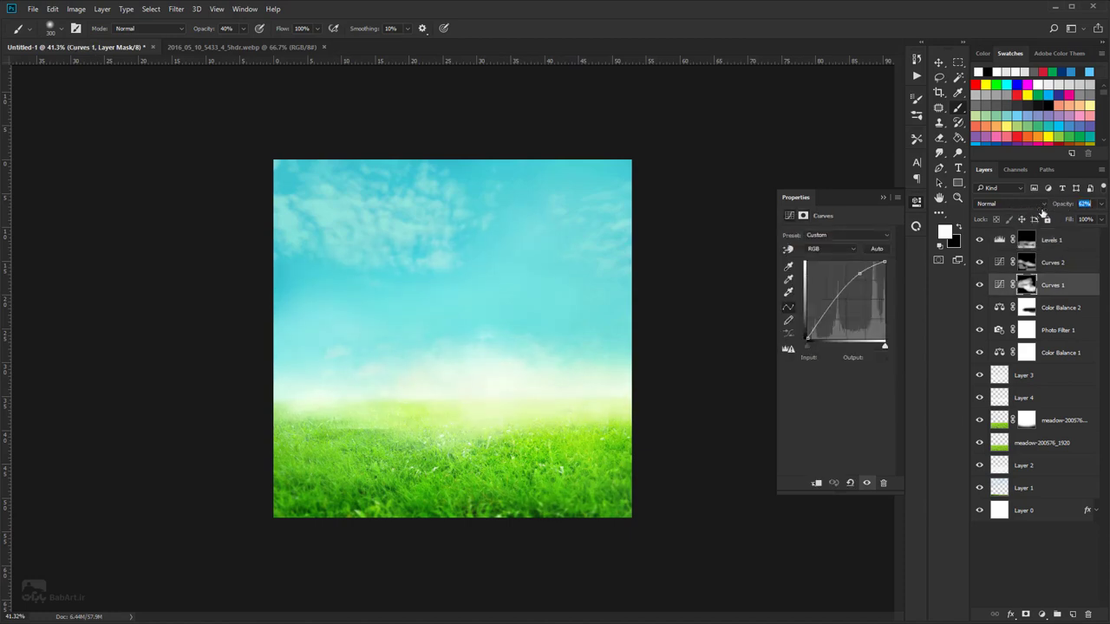
# - Compare the image with and without Color Balance 2 and review that layer's settings
pyautogui.click(979, 308)
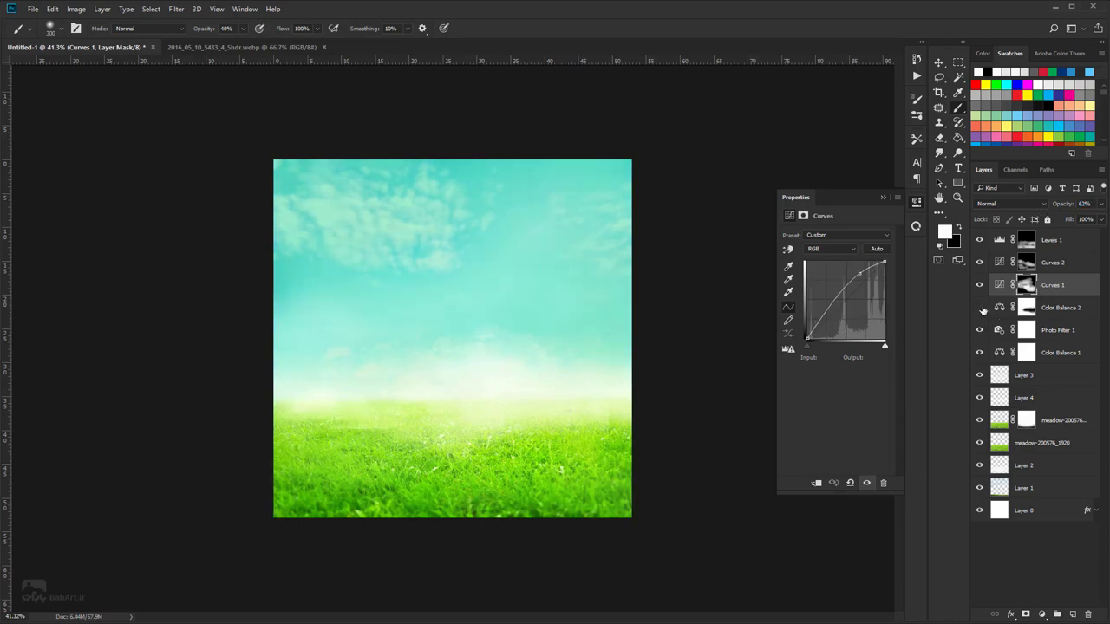
pyautogui.click(980, 308)
pyautogui.click(997, 308)
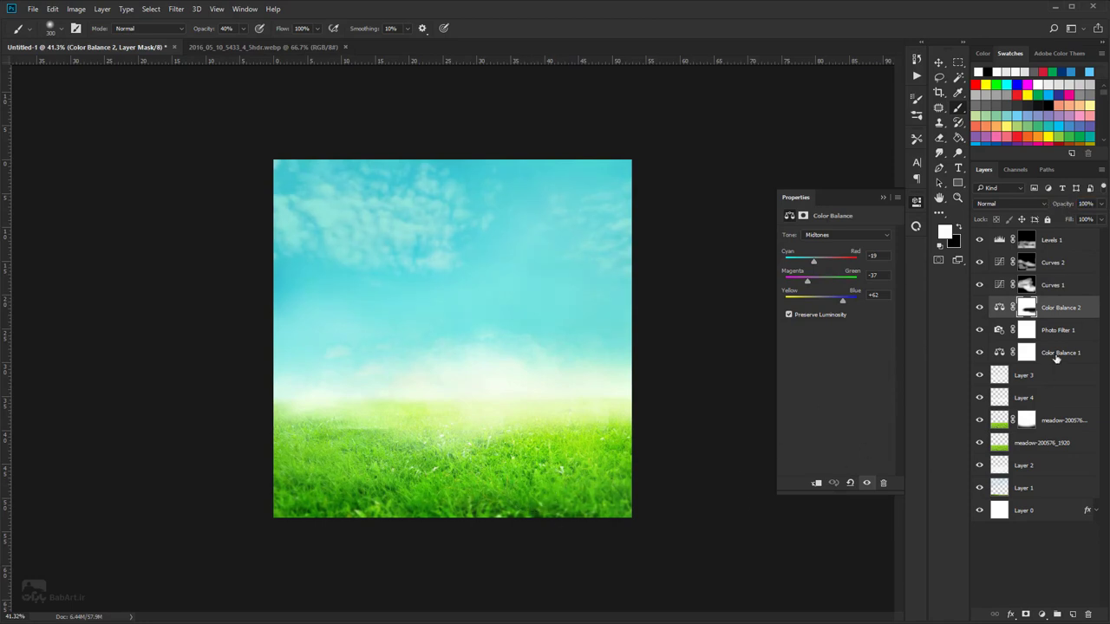
# - Add a Hue/Saturation adjustment layer above Levels 1 and set its saturation to -36
pyautogui.click(1053, 240)
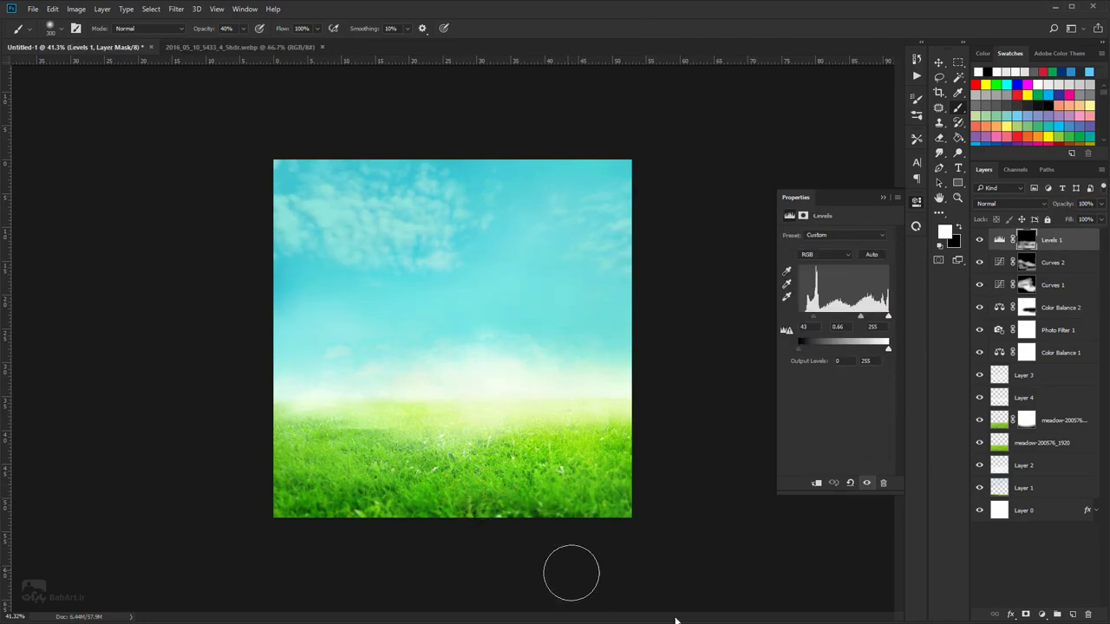
pyautogui.click(1043, 616)
pyautogui.click(1068, 481)
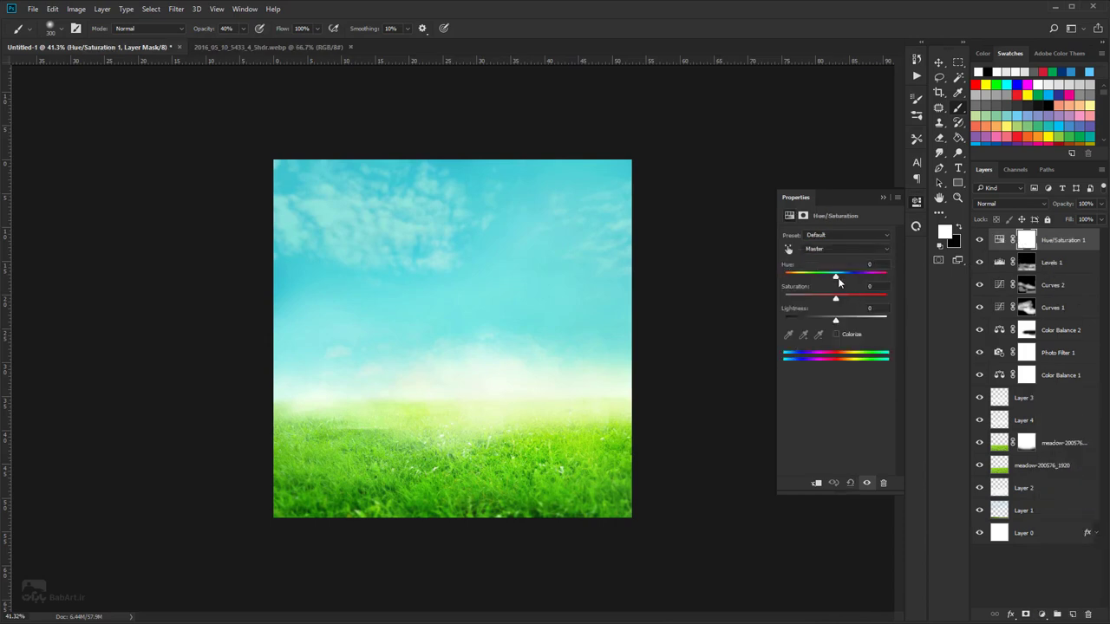
pyautogui.moveTo(823, 299); pyautogui.dragTo(820, 299)
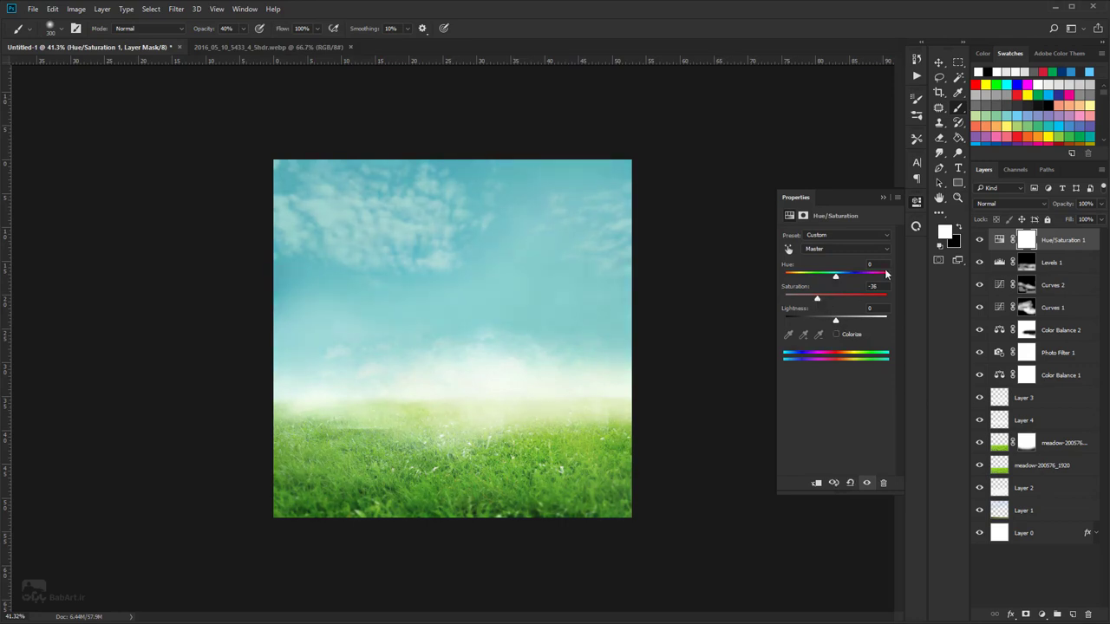
# - Fill the Hue/Saturation 1 layer mask with black using the Paint Bucket tool
pyautogui.click(883, 197)
pyautogui.press('g')
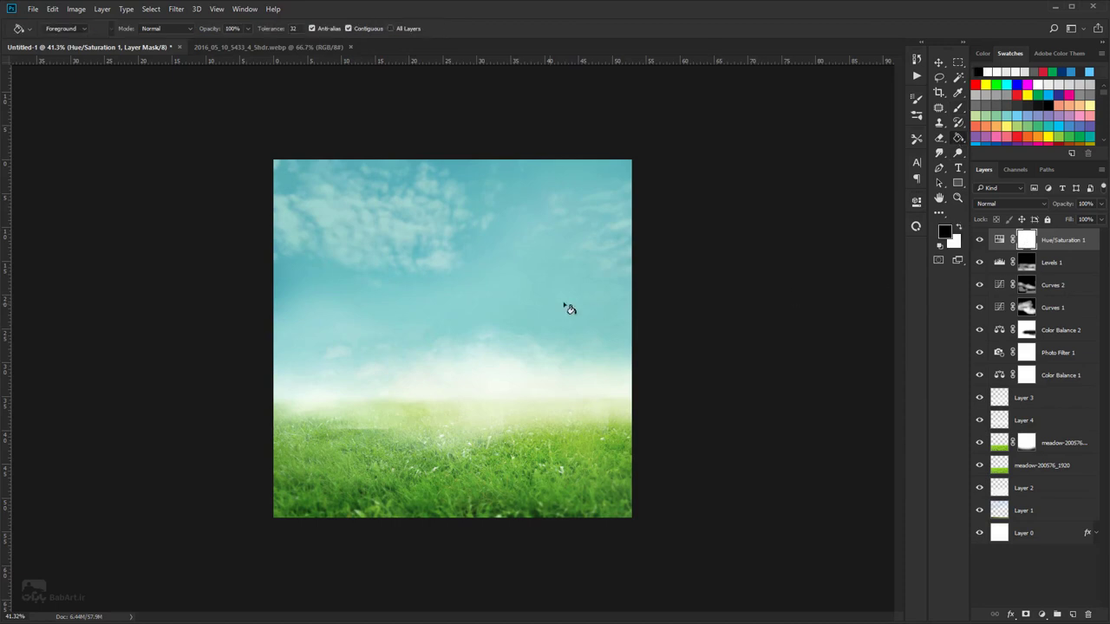
pyautogui.click(565, 310)
# - Paint white on the Hue/Saturation 1 mask over the meadow grass and upper sky with the 300 px brush at 40% opacity
pyautogui.click(958, 110)
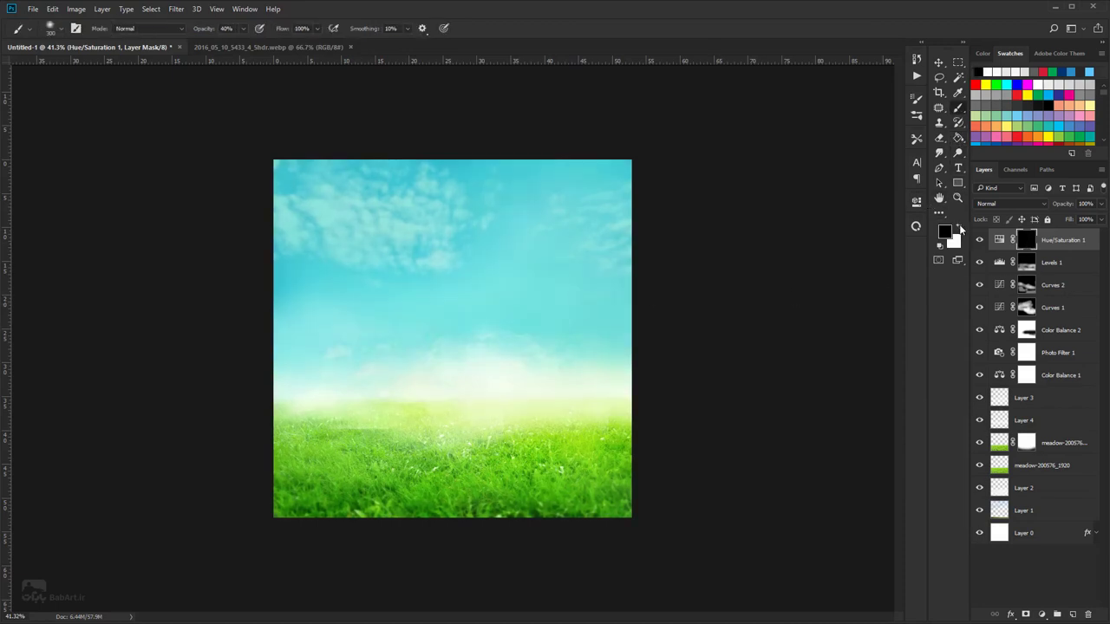
pyautogui.click(959, 226)
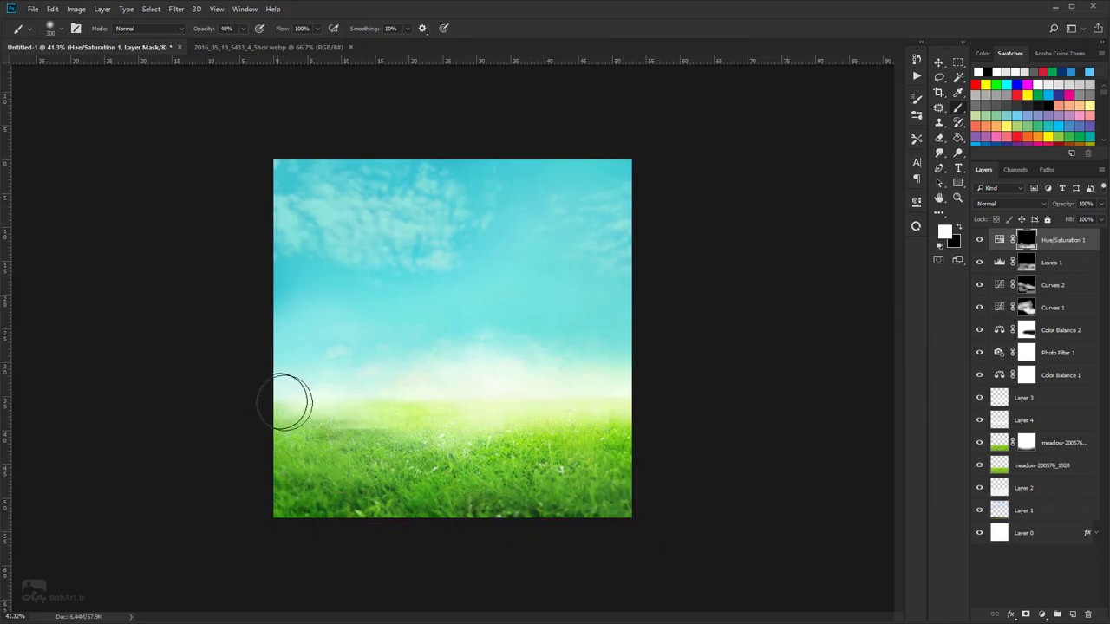
pyautogui.moveTo(284, 403)
pyautogui.mouseDown()
pyautogui.moveTo(297, 491)
pyautogui.moveTo(589, 506)
pyautogui.moveTo(584, 476)
pyautogui.moveTo(639, 482)
pyautogui.mouseUp()
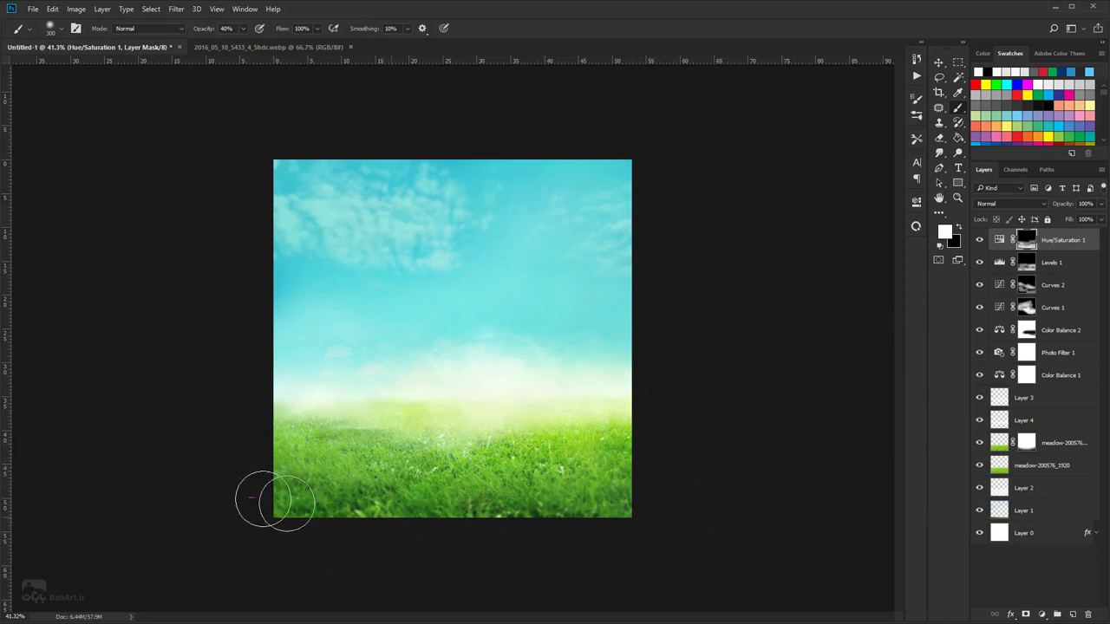
pyautogui.scroll(-3, 495, 465)
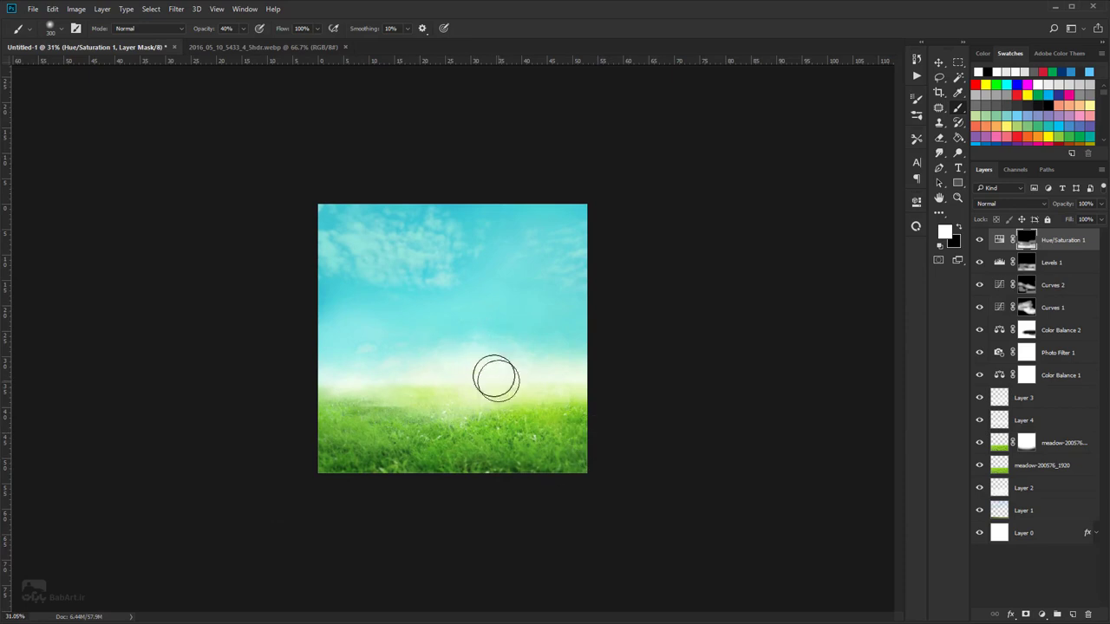
pyautogui.scroll(2, 498, 323)
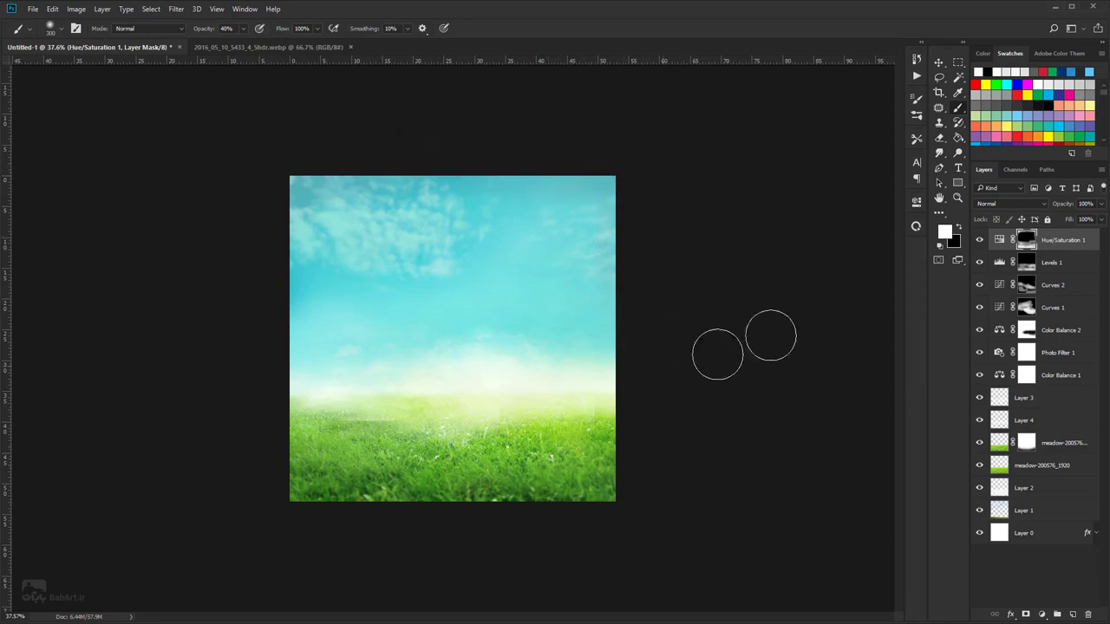
# - Compare the image with and without Levels 1, and paint white on its mask over the upper sky
pyautogui.click(980, 263)
pyautogui.click(980, 262)
pyautogui.click(1020, 268)
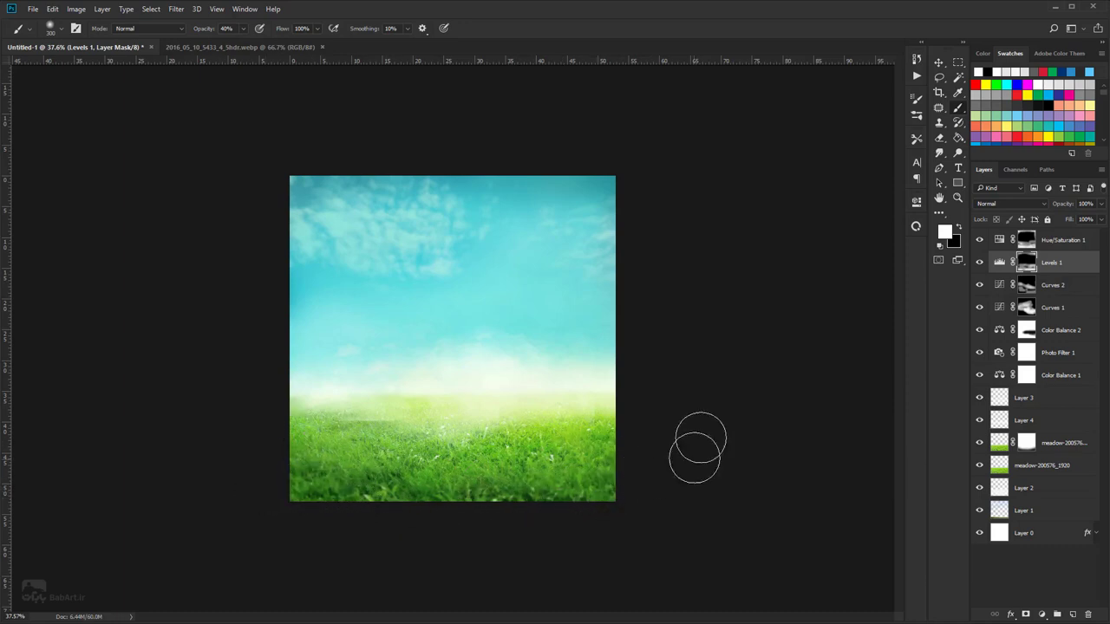
pyautogui.scroll(-2, 553, 258)
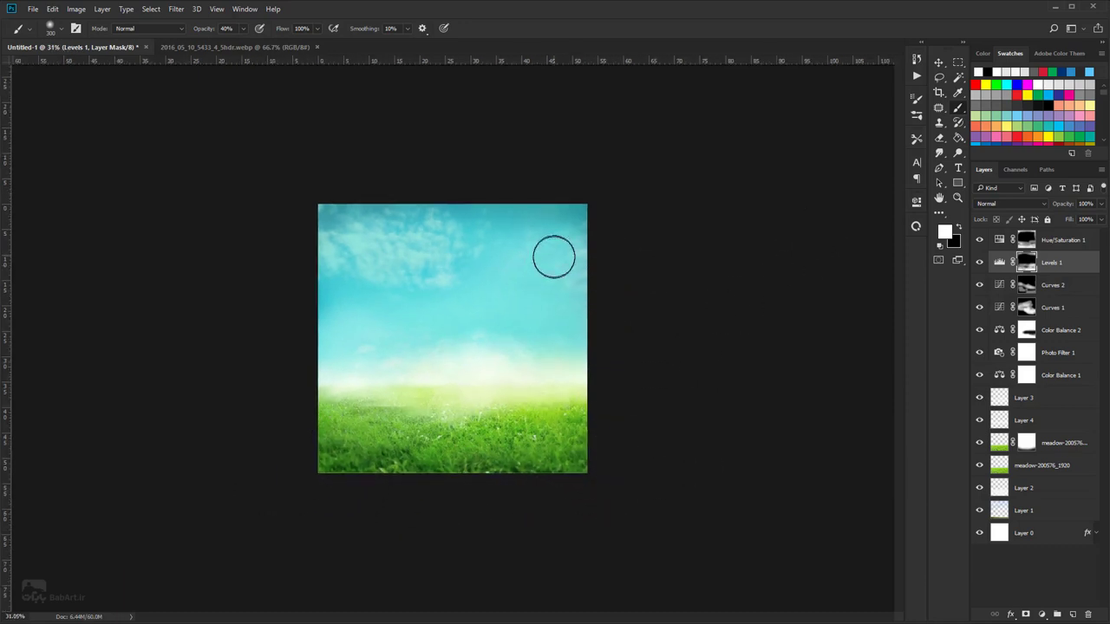
# - Save the composite as Untitled-1.psd
pyautogui.scroll(1, 519, 247)
pyautogui.hotkey('ctrl', 's')
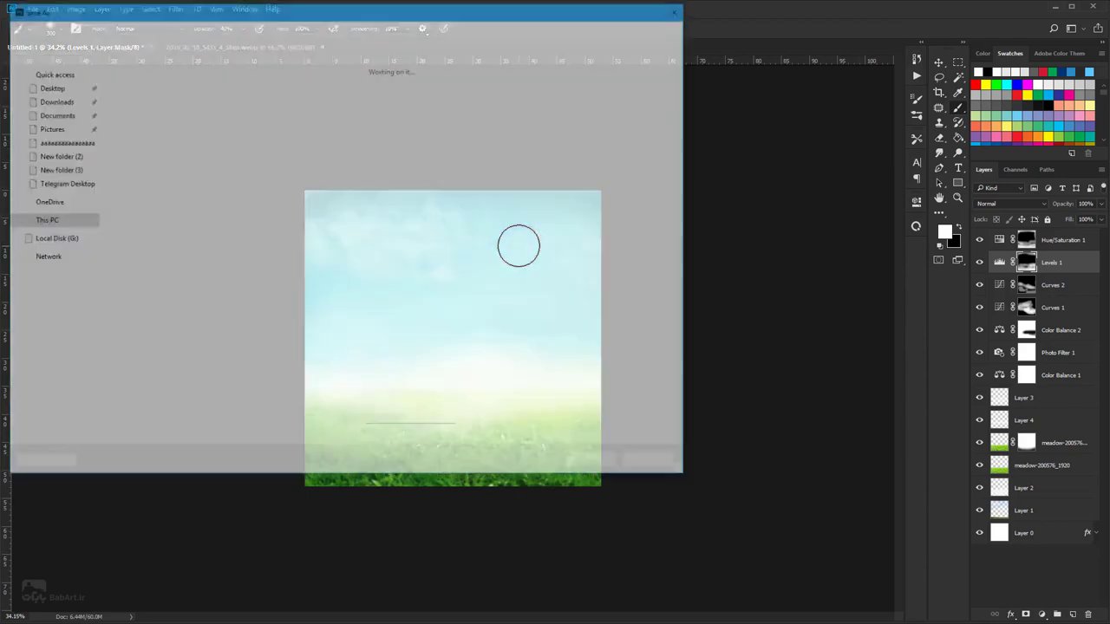
pyautogui.press('Return')
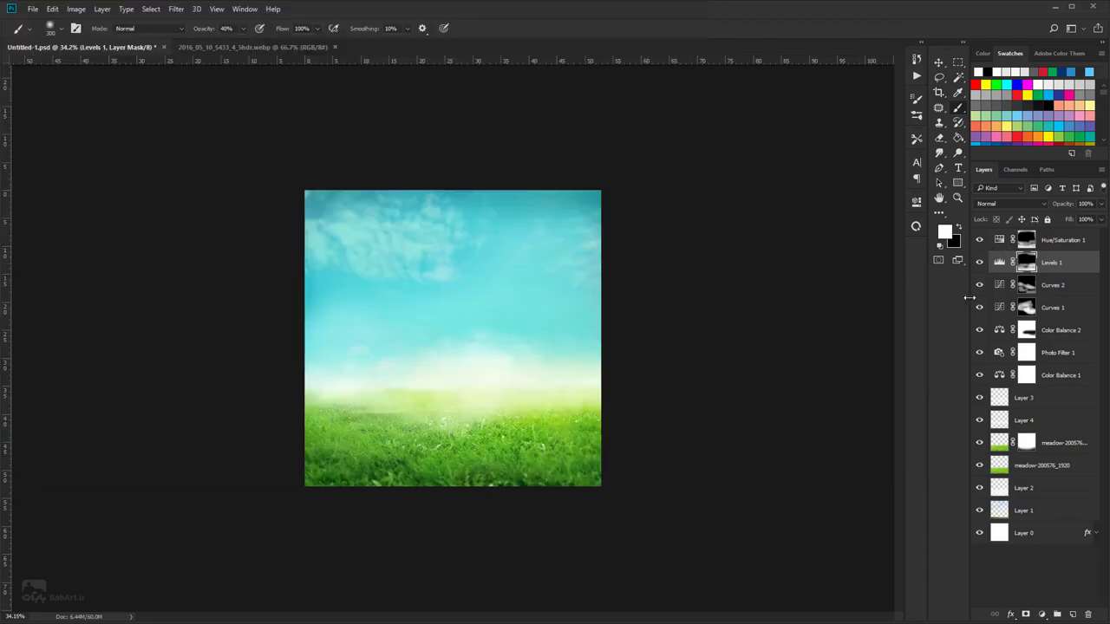
# - Add a Selective Color adjustment layer above Hue/Saturation 1 and lower the cyan and black amounts of its Whites
pyautogui.hotkey('alt', ']')
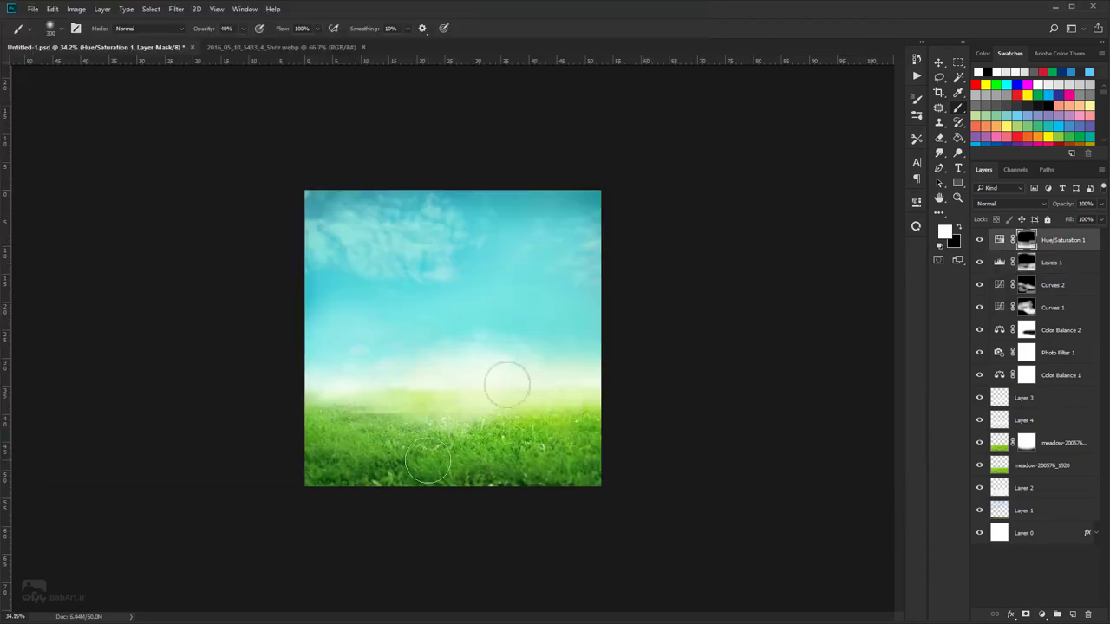
pyautogui.click(1042, 615)
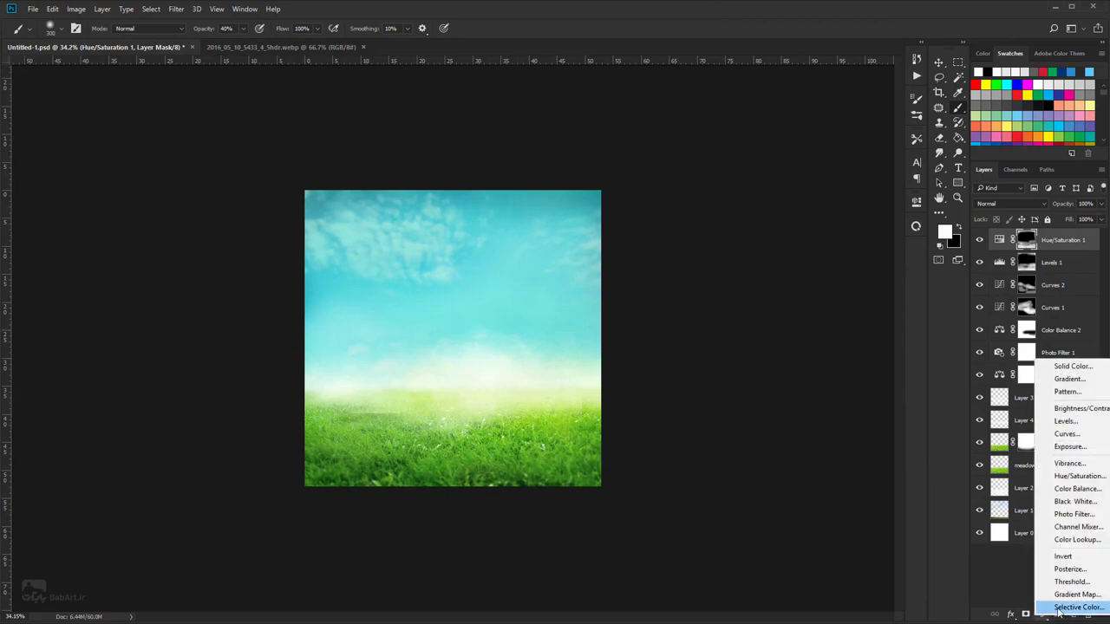
pyautogui.click(1041, 604)
pyautogui.click(857, 248)
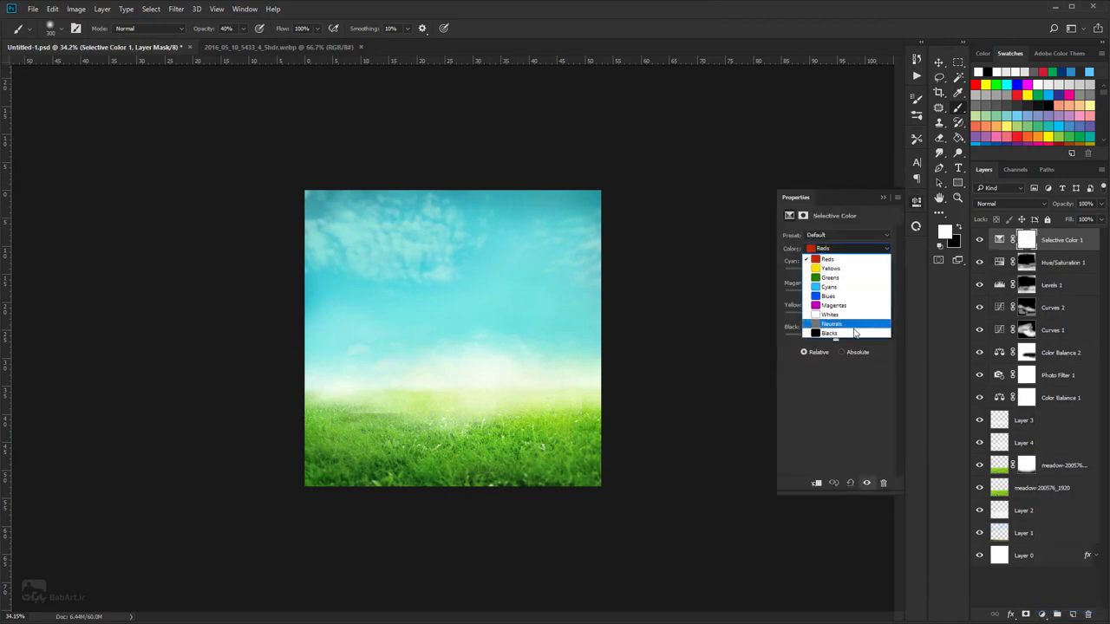
pyautogui.click(854, 312)
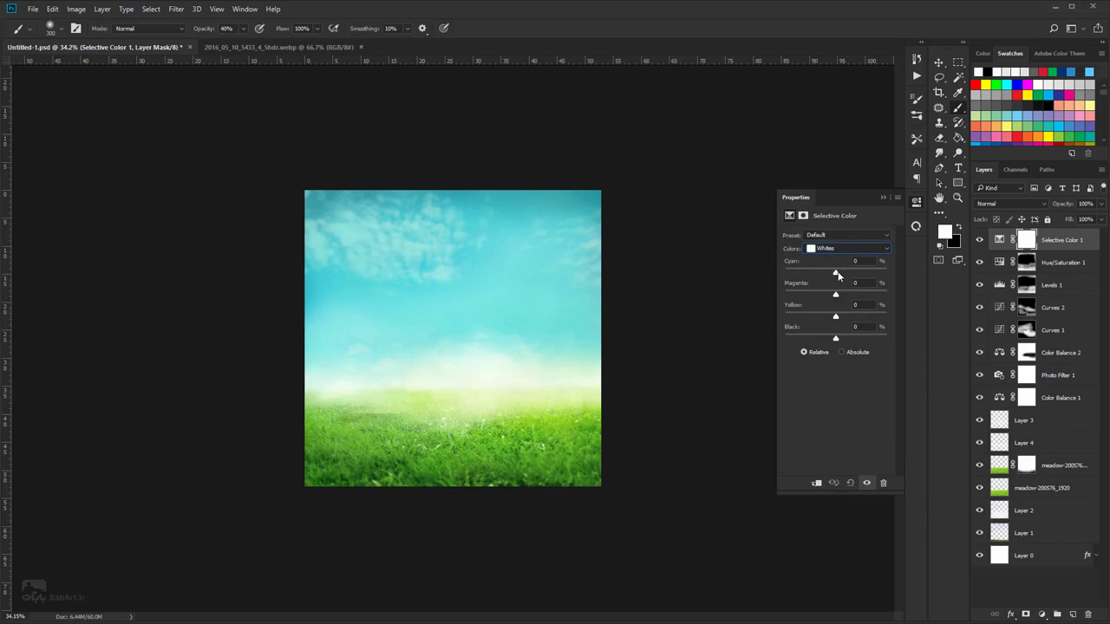
pyautogui.moveTo(817, 277); pyautogui.dragTo(820, 276)
pyautogui.moveTo(837, 341)
pyautogui.mouseDown()
pyautogui.moveTo(786, 339)
pyautogui.moveTo(876, 335)
pyautogui.moveTo(815, 341)
pyautogui.moveTo(832, 339)
pyautogui.mouseUp()
# - Set the Selective Color Neutrals to cyan -15, magenta +1 and yellow -8, and lower their black amount
pyautogui.click(841, 248)
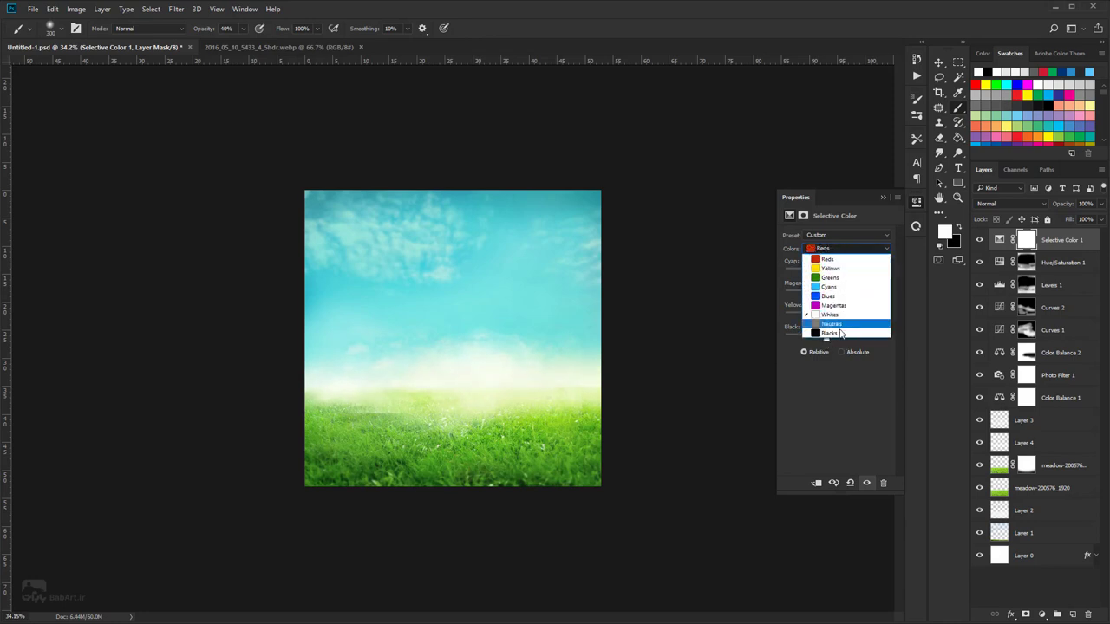
pyautogui.click(840, 324)
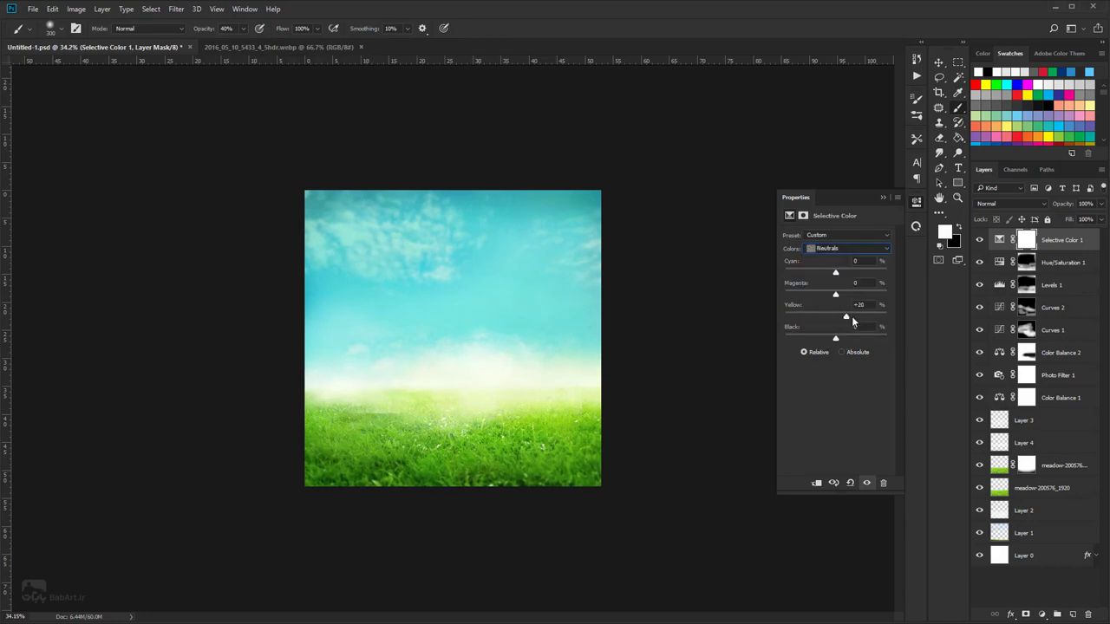
pyautogui.moveTo(836, 297); pyautogui.dragTo(831, 276)
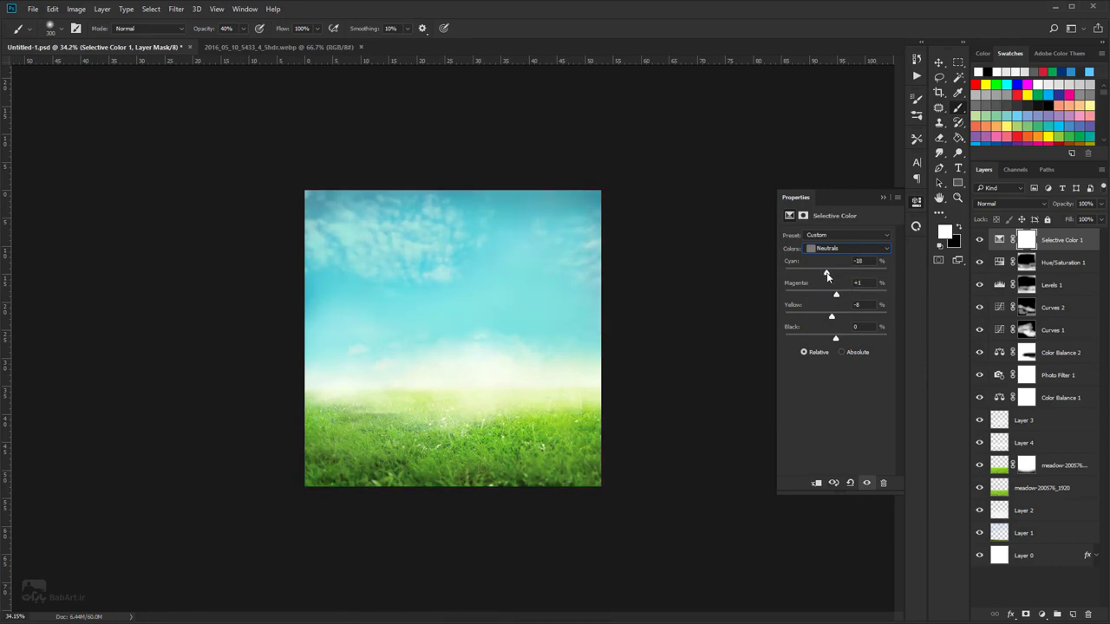
pyautogui.moveTo(836, 339); pyautogui.dragTo(830, 340)
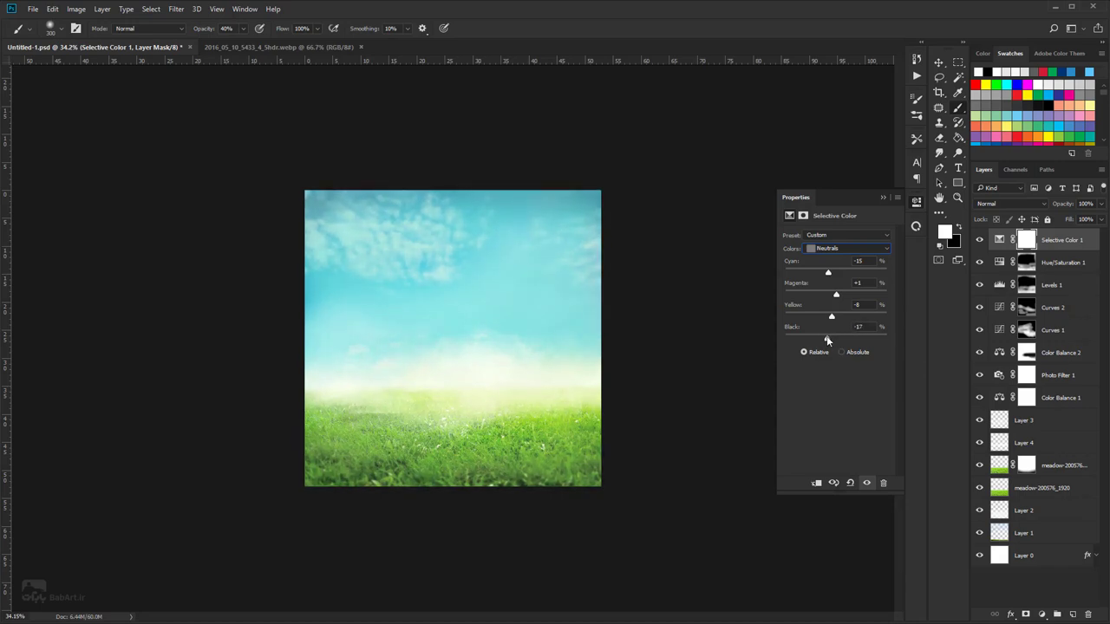
# - Set the Selective Color Blacks to cyan -17, magenta +7, yellow +2 and black -7, and save the document
pyautogui.click(835, 248)
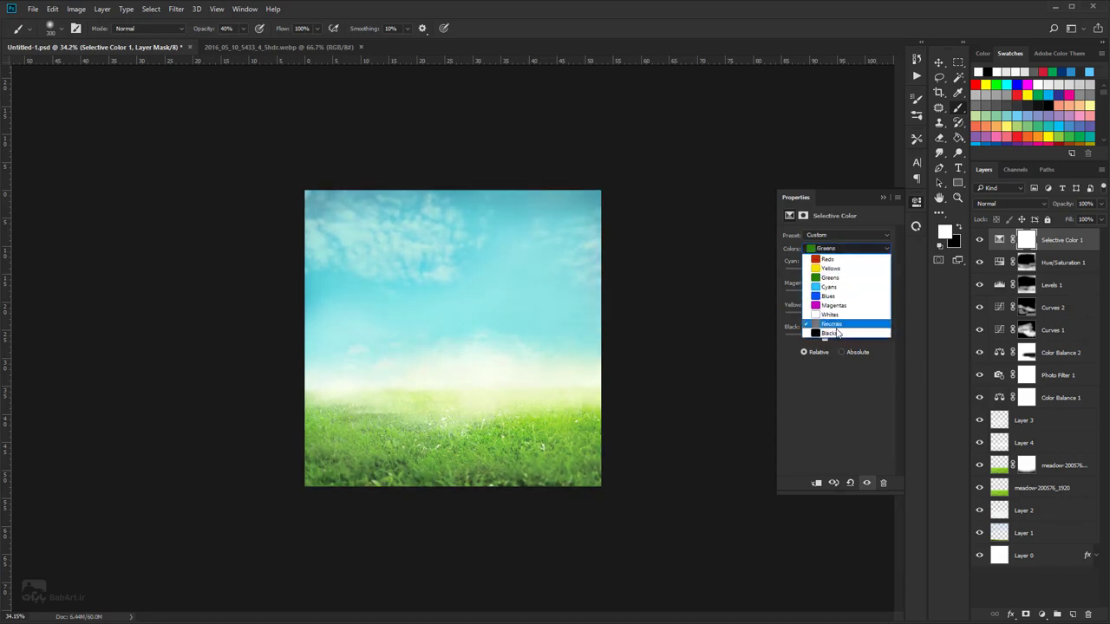
pyautogui.click(832, 333)
pyautogui.moveTo(830, 341)
pyautogui.mouseDown()
pyautogui.moveTo(855, 342)
pyautogui.moveTo(837, 320)
pyautogui.mouseUp()
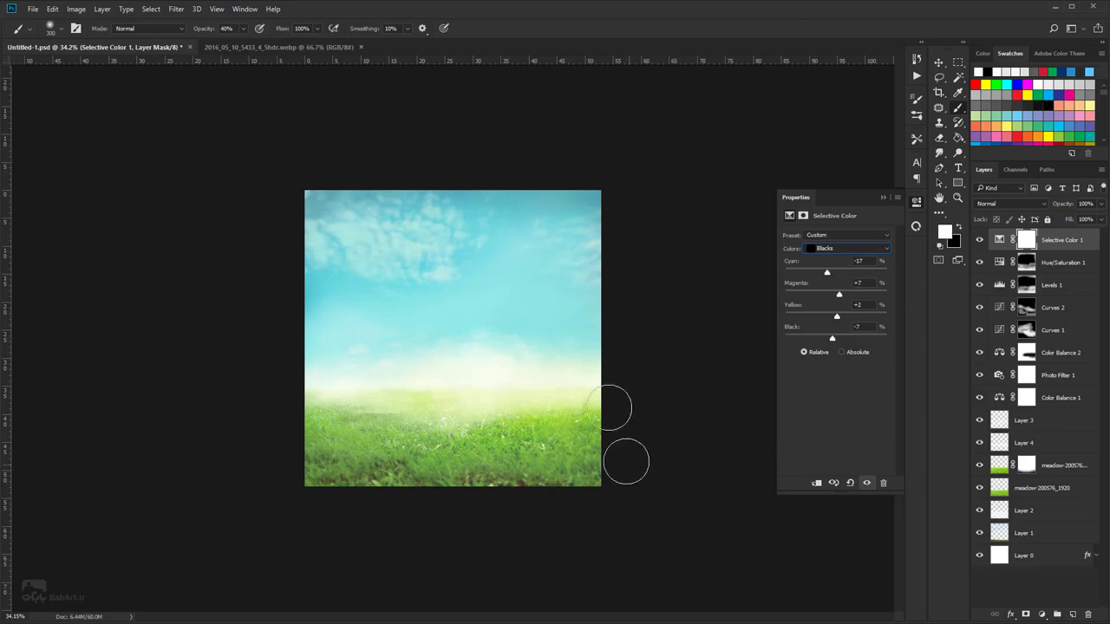
pyautogui.click(878, 198)
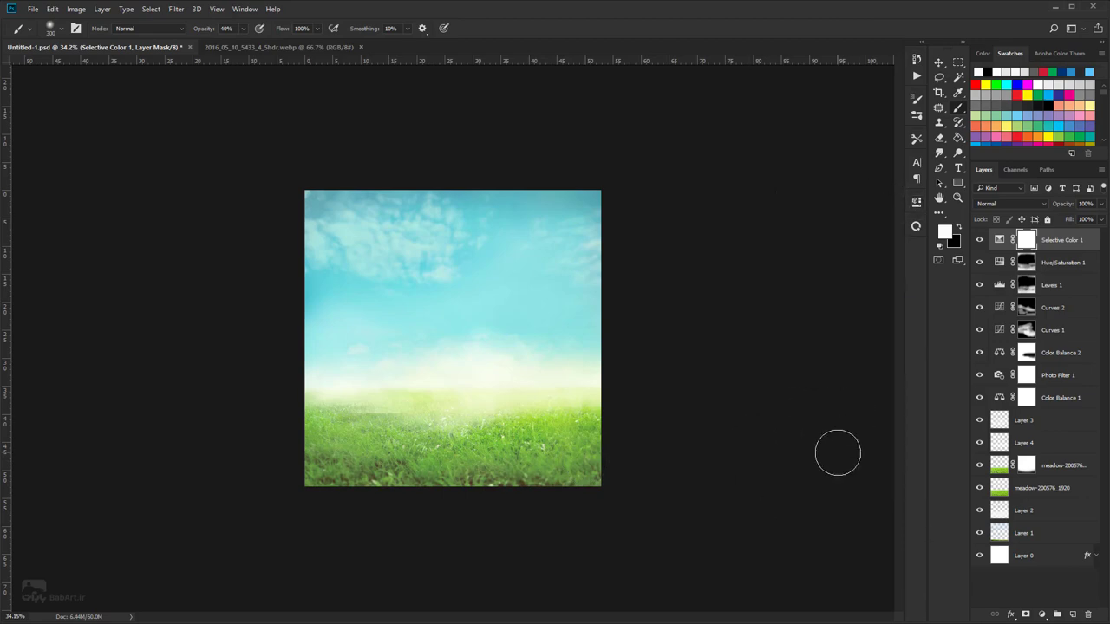
pyautogui.hotkey('ctrl', 's')
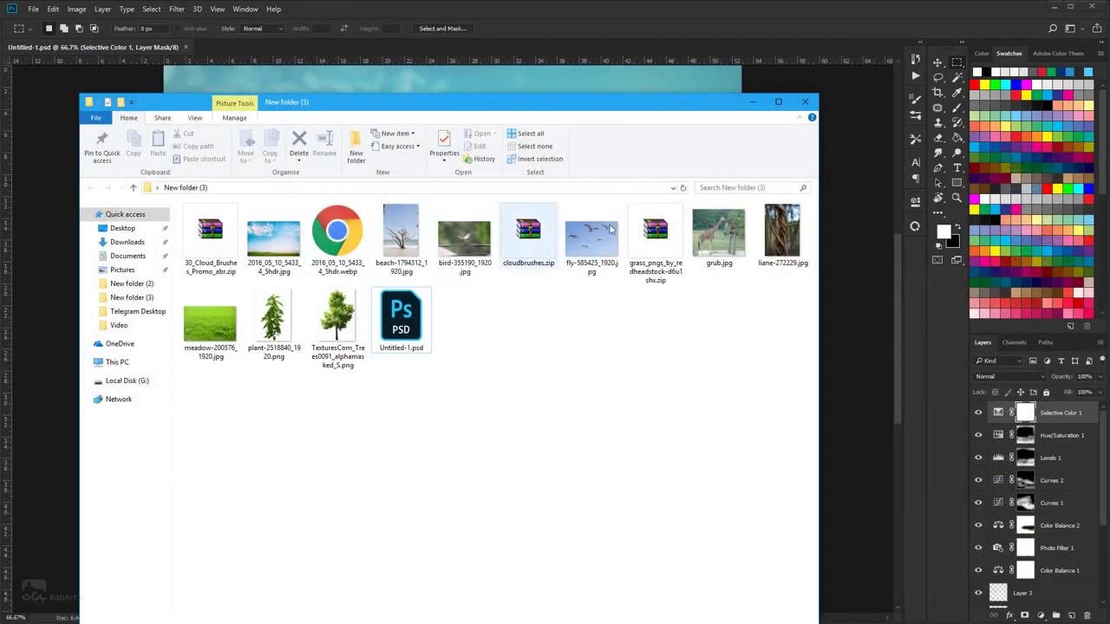
# - Open grub.jpg from New folder (3) in Photoshop and crop it to a portrait frame around the giraffe, leaving out the hay feeder
pyautogui.click(722, 232)
pyautogui.click(716, 15)
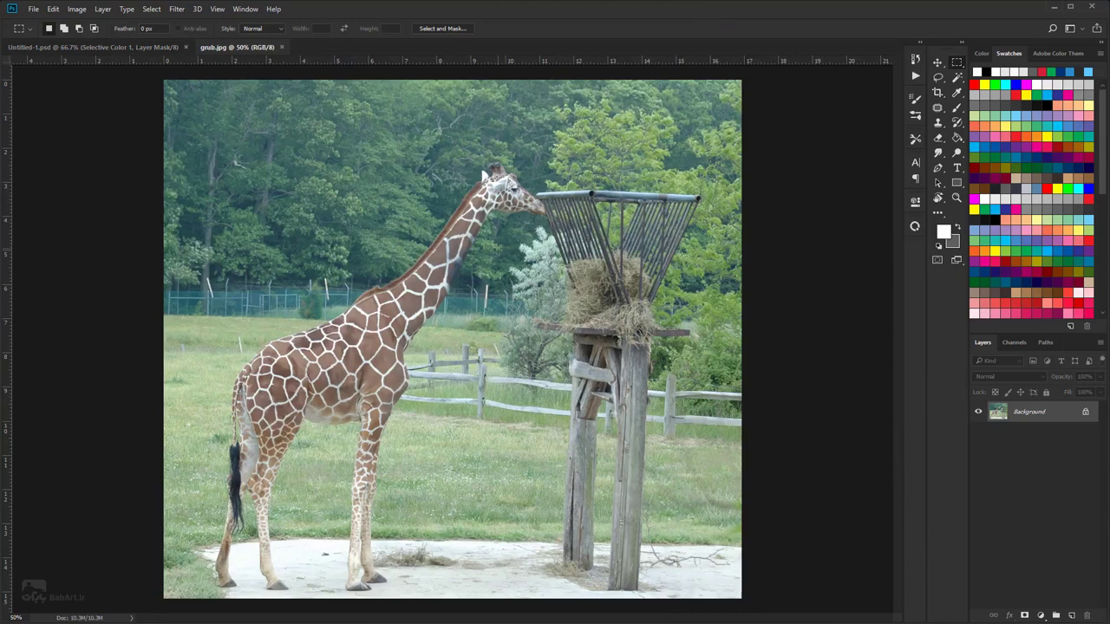
pyautogui.hotkey('ctrl', '0')
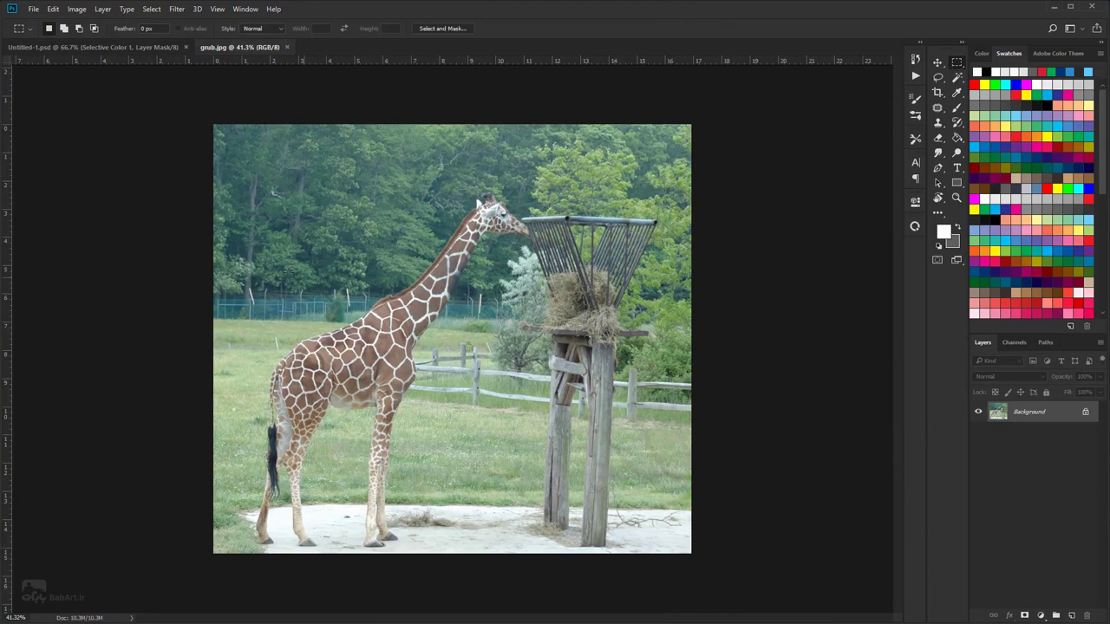
pyautogui.moveTo(241, 161); pyautogui.dragTo(532, 551)
pyautogui.click(936, 92)
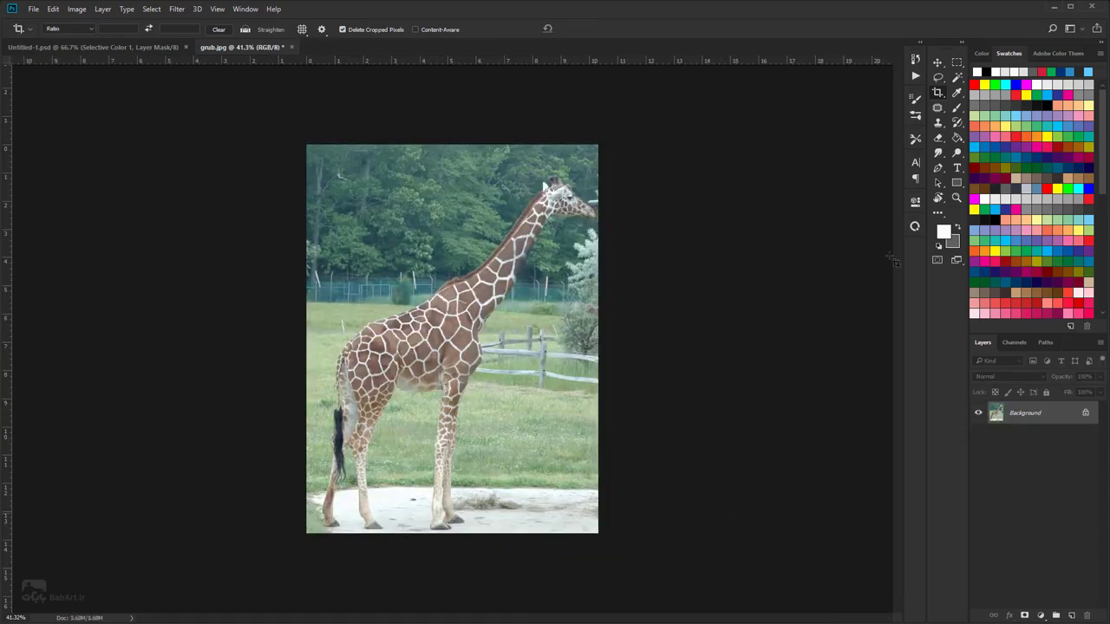
# - Enlarge the layer list and add a white layer mask to the giraffe photo
pyautogui.click(937, 62)
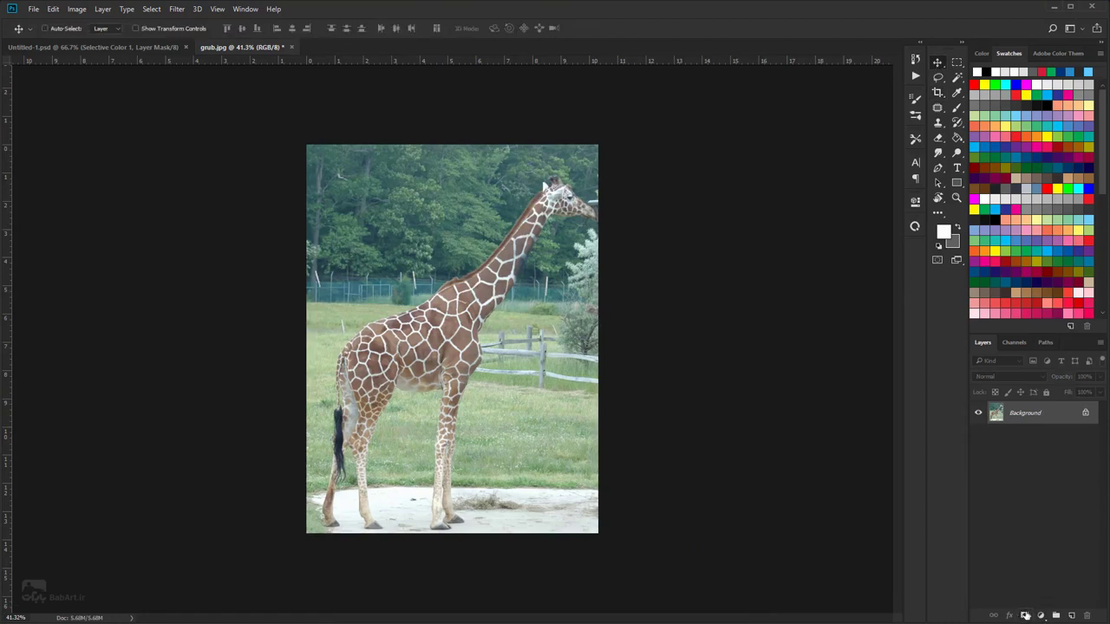
pyautogui.moveTo(1033, 334); pyautogui.dragTo(1037, 63)
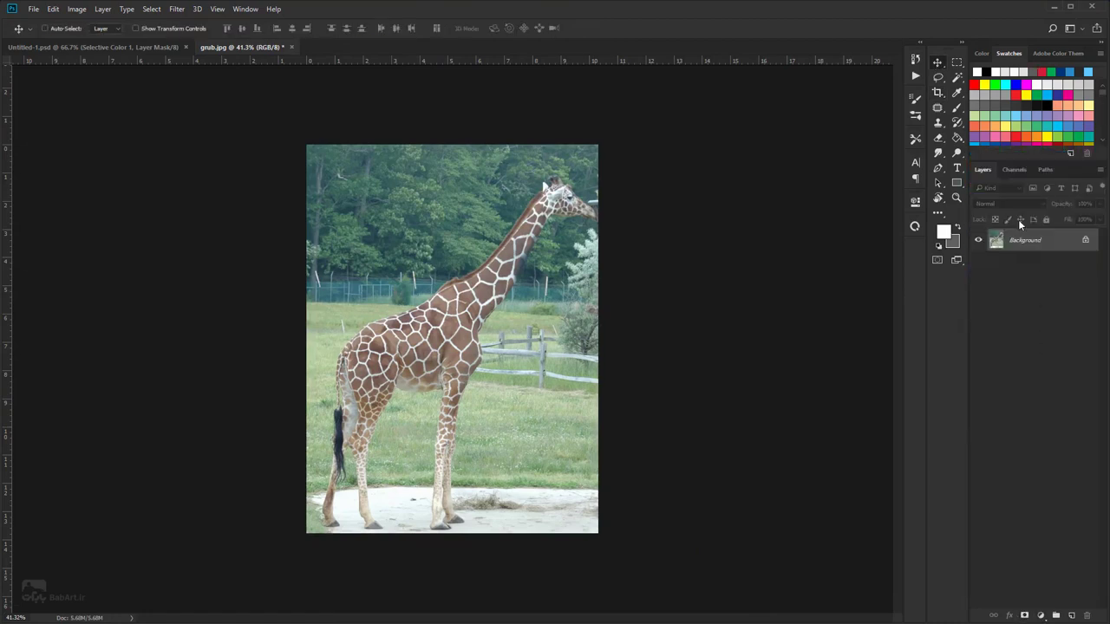
pyautogui.click(1025, 613)
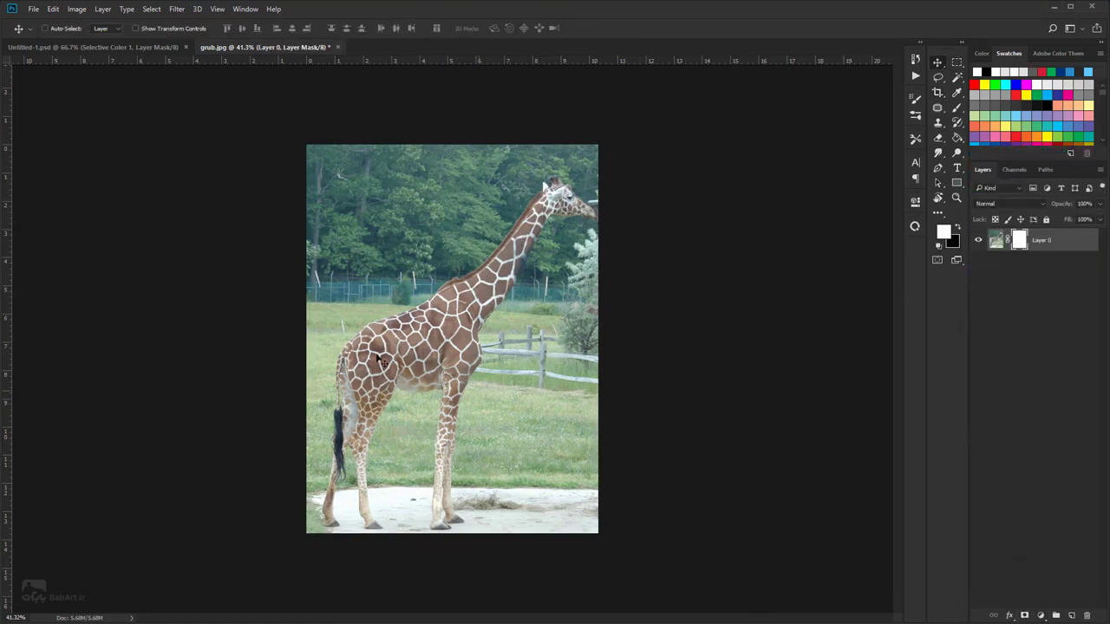
# - Reset the Brush tool to its default settings and make black the foreground color for masking
pyautogui.click(956, 107)
pyautogui.rightClick(19, 28)
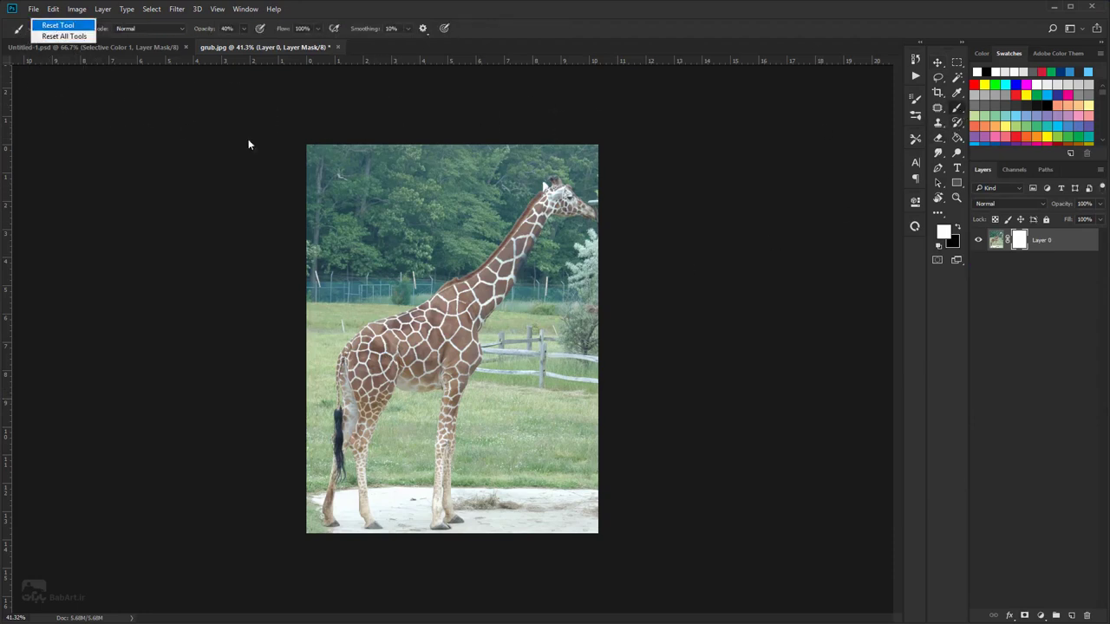
pyautogui.click(57, 25)
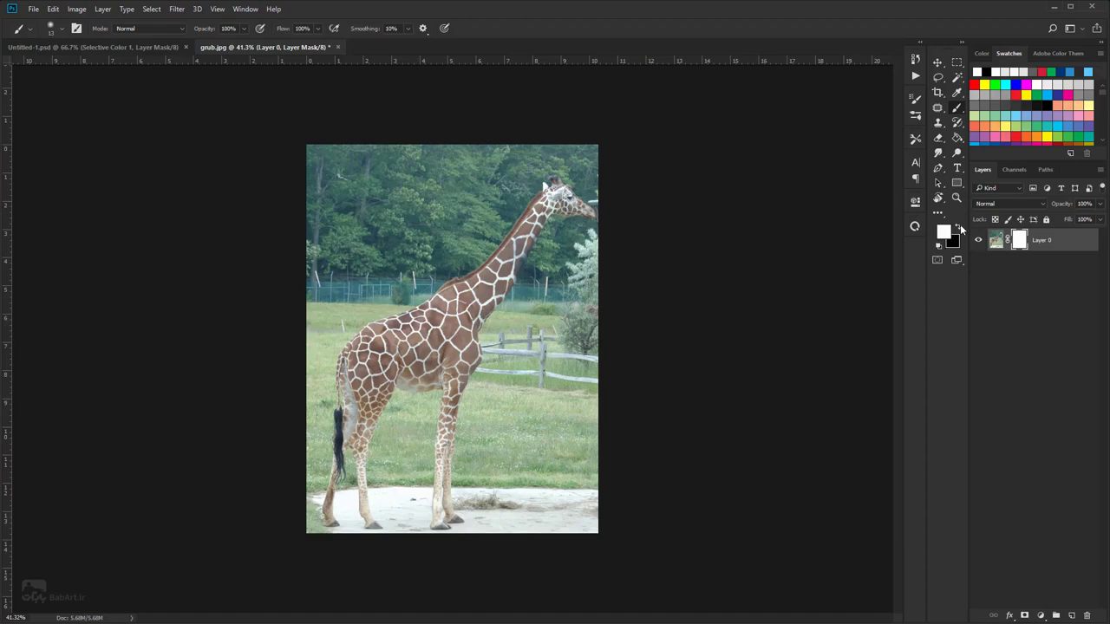
pyautogui.click(959, 228)
pyautogui.scroll(5, 544, 185)
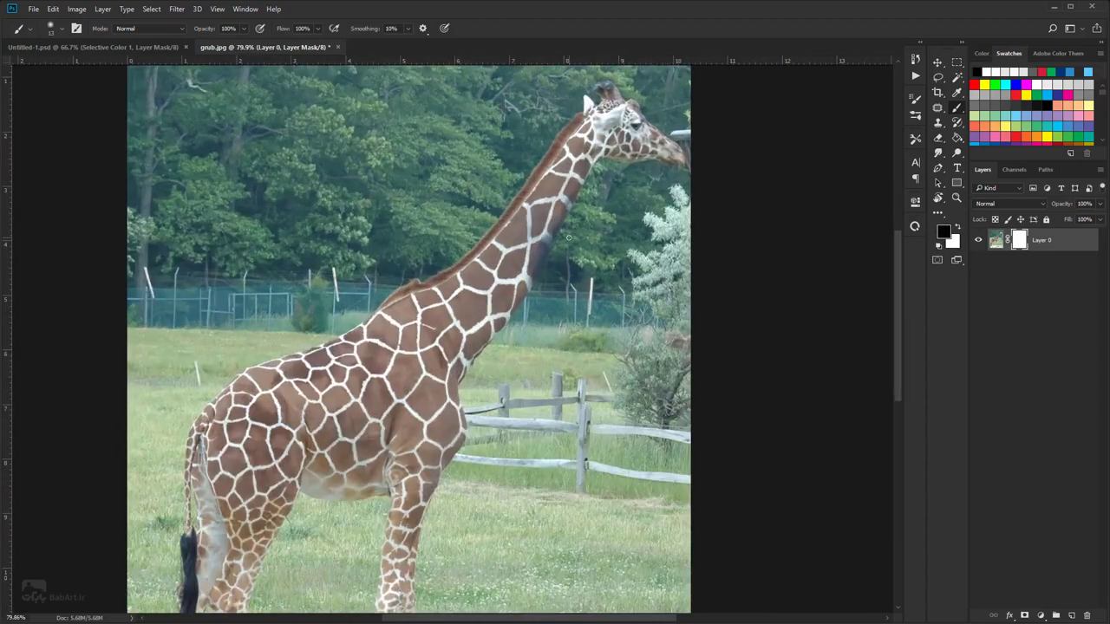
pyautogui.scroll(-4, 589, 173)
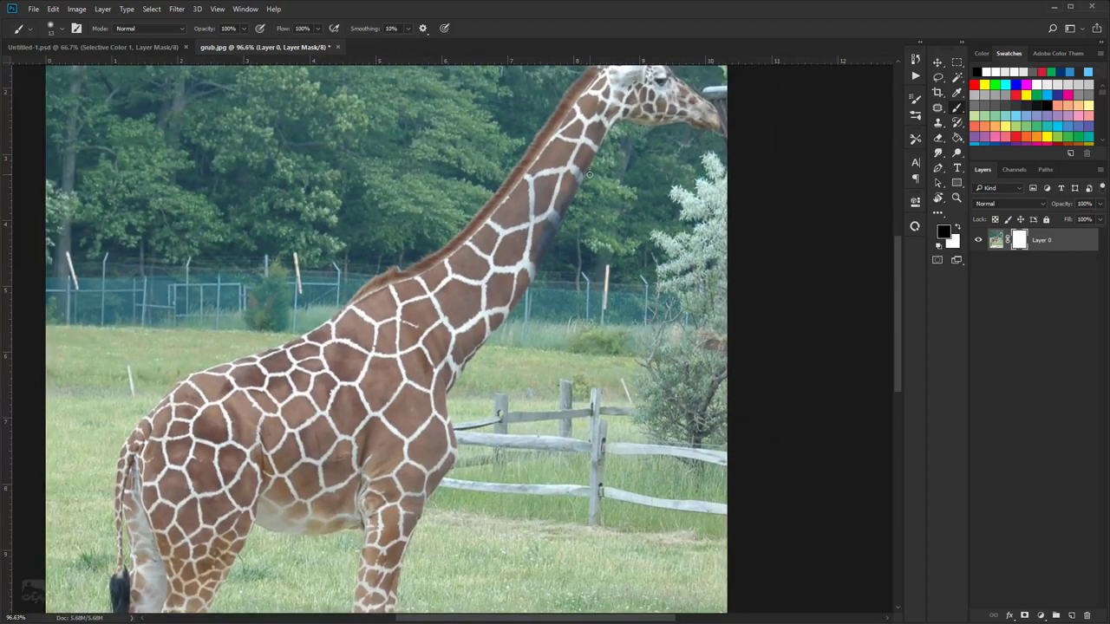
pyautogui.scroll(2, 589, 174)
pyautogui.scroll(-1, 589, 174)
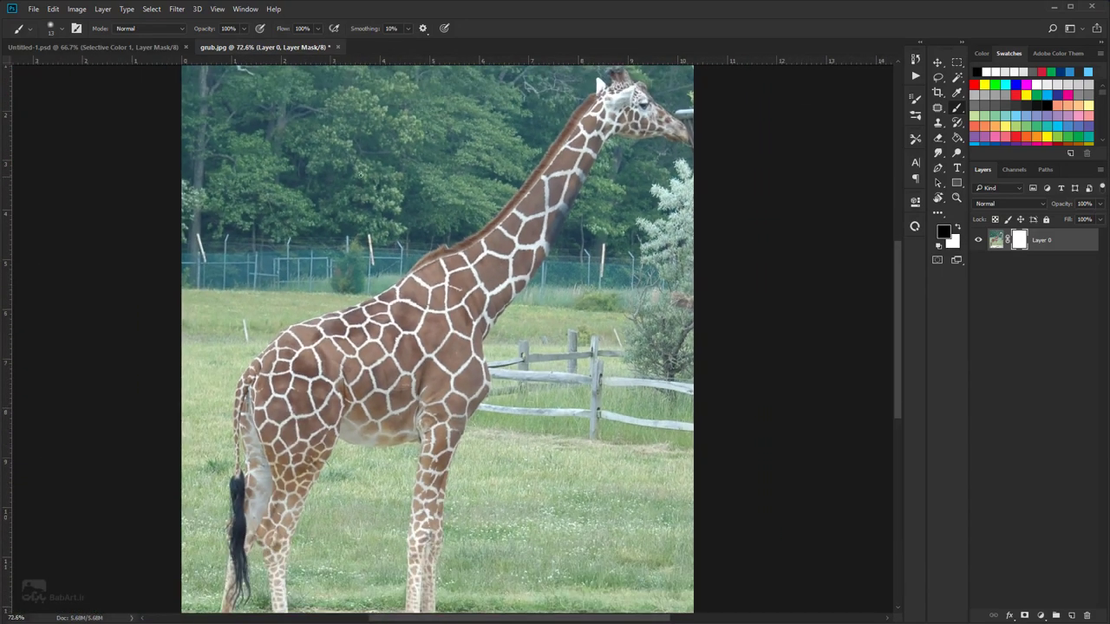
# - Start a Pen path at the giraffe's mouth and trace the underside of its jaw to the throat
pyautogui.click(937, 167)
pyautogui.scroll(4, 668, 161)
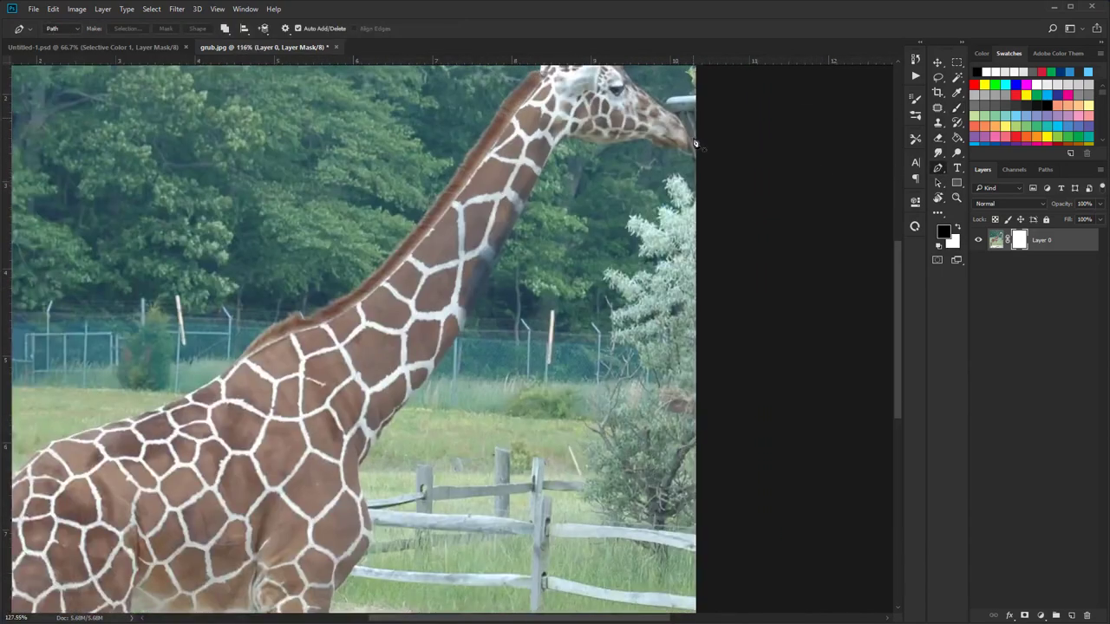
pyautogui.scroll(1, 669, 161)
pyautogui.click(681, 146)
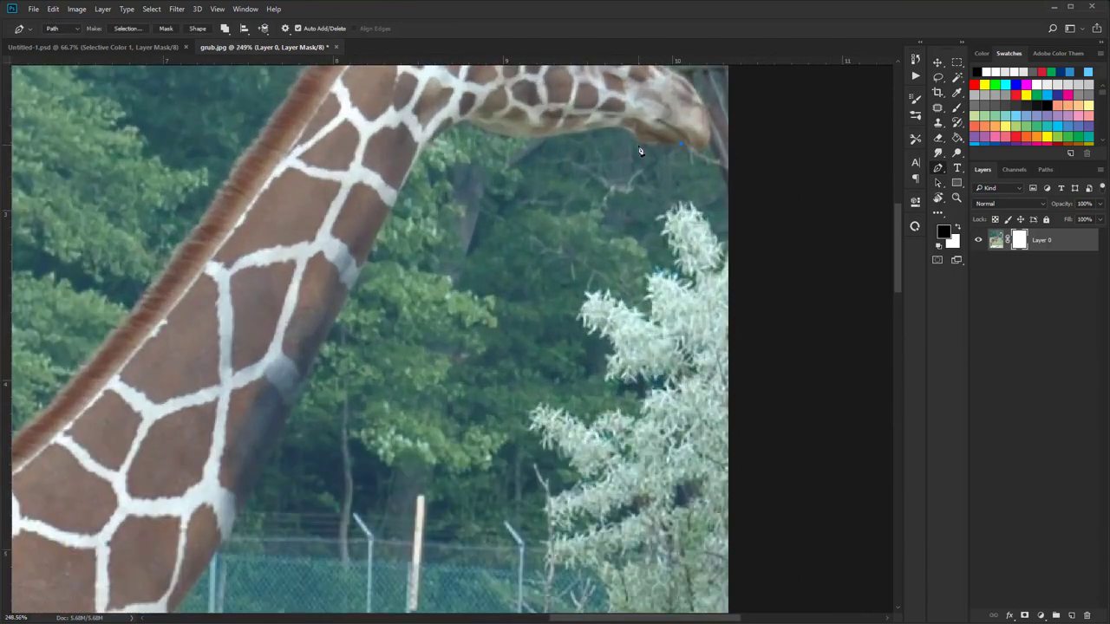
pyautogui.click(600, 128)
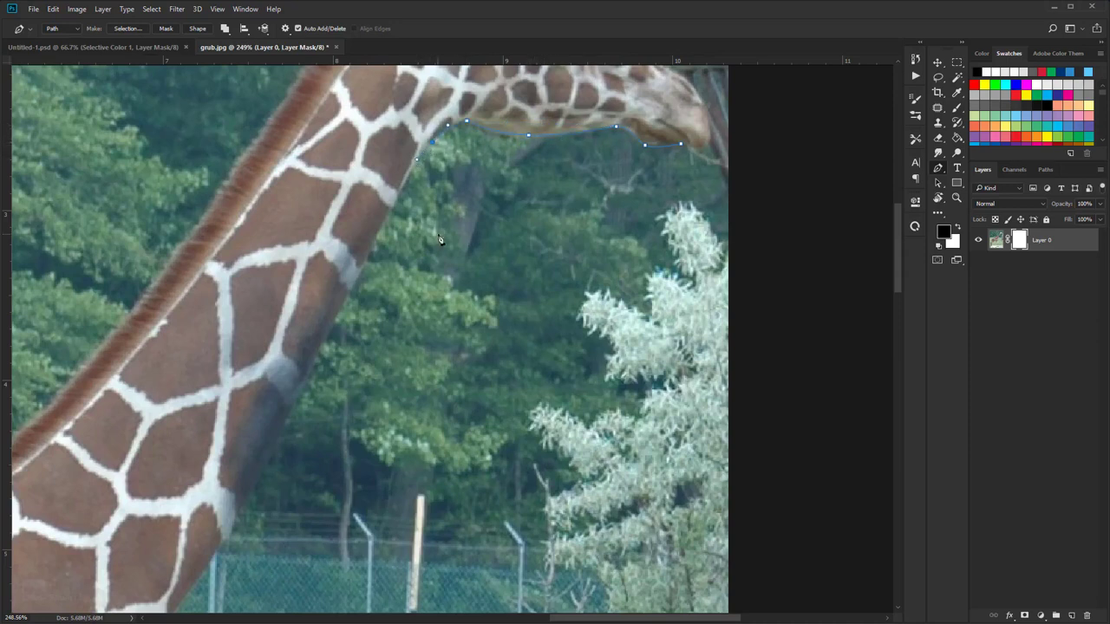
# - Continue the path down the front edge of the giraffe's neck from the throat towards the neck's base
pyautogui.scroll(-4, 441, 239)
pyautogui.moveTo(445, 251); pyautogui.dragTo(641, 171)
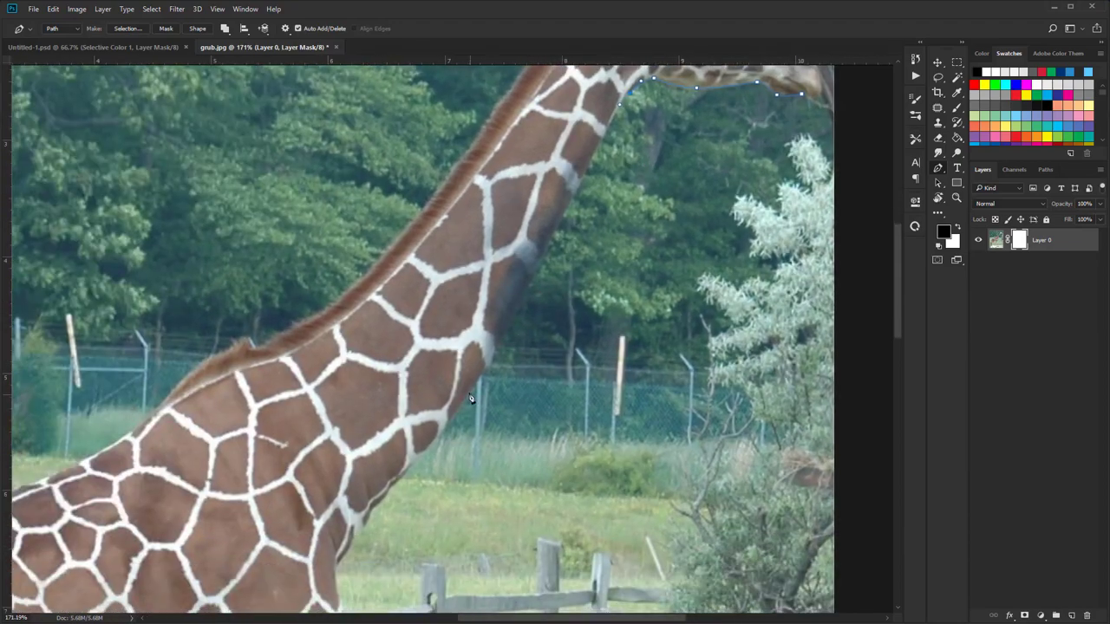
pyautogui.scroll(4, 617, 132)
pyautogui.click(515, 307)
pyautogui.scroll(-2, 524, 301)
pyautogui.moveTo(524, 301); pyautogui.dragTo(554, 258)
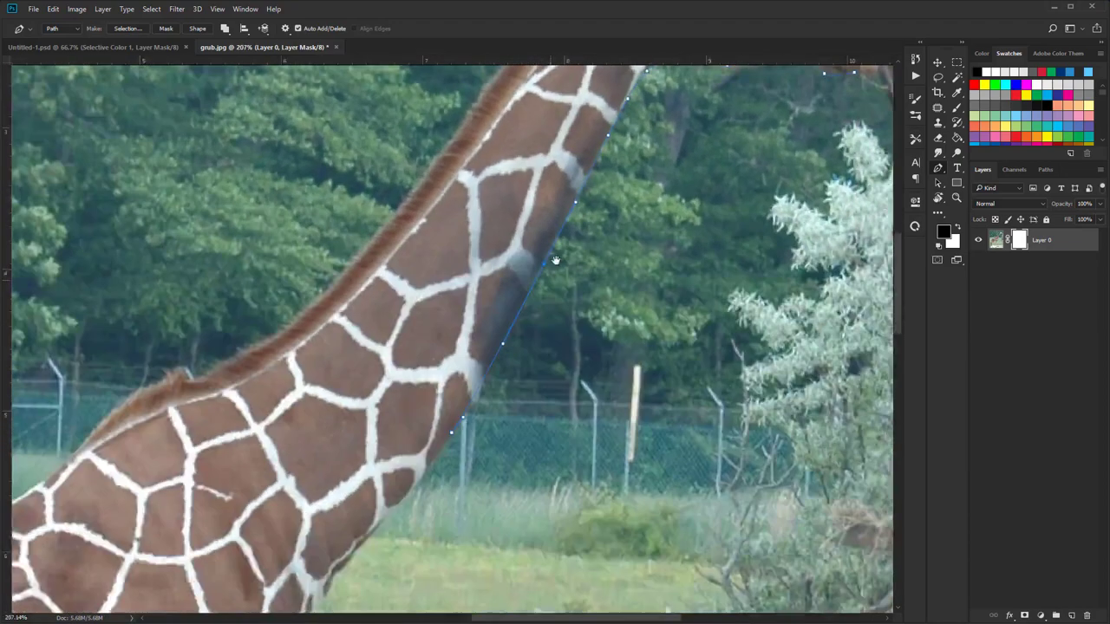
pyautogui.scroll(6, 497, 360)
pyautogui.moveTo(497, 360); pyautogui.dragTo(575, 204)
pyautogui.click(562, 236)
pyautogui.scroll(-5, 555, 260)
pyautogui.scroll(-2, 521, 342)
# - Trace the path around the base of the neck and the curve of the giraffe's chest
pyautogui.scroll(4, 493, 385)
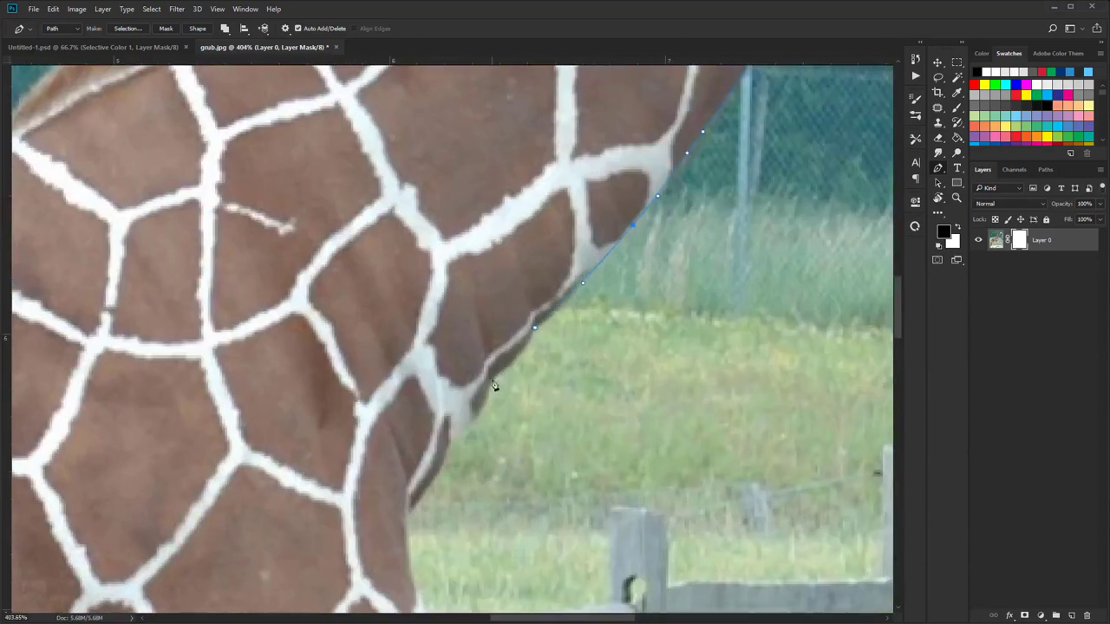
pyautogui.scroll(-2, 472, 408)
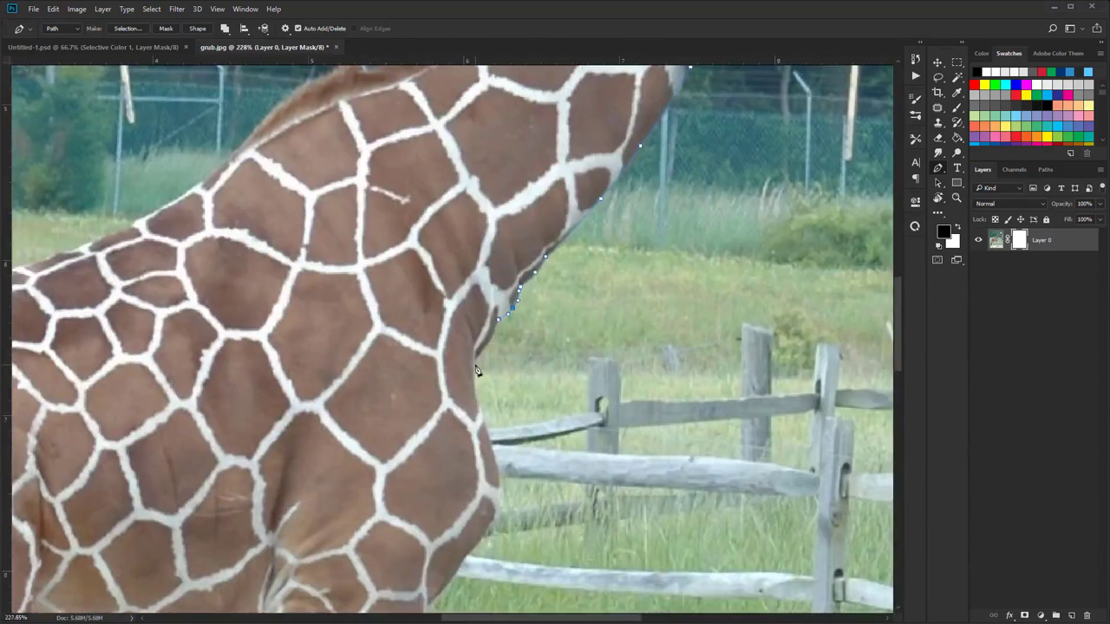
pyautogui.scroll(3, 478, 372)
pyautogui.moveTo(495, 347); pyautogui.dragTo(475, 157)
pyautogui.moveTo(496, 254); pyautogui.dragTo(531, 174)
pyautogui.moveTo(493, 237); pyautogui.dragTo(485, 245)
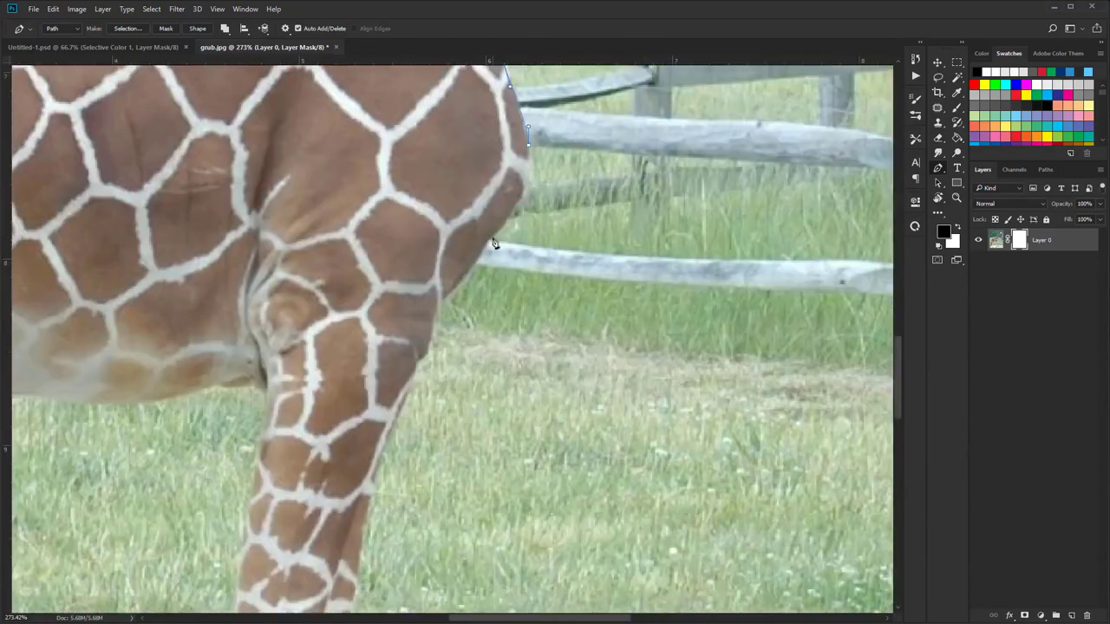
pyautogui.click(514, 196)
pyautogui.moveTo(513, 197); pyautogui.dragTo(529, 181)
pyautogui.scroll(2, 474, 257)
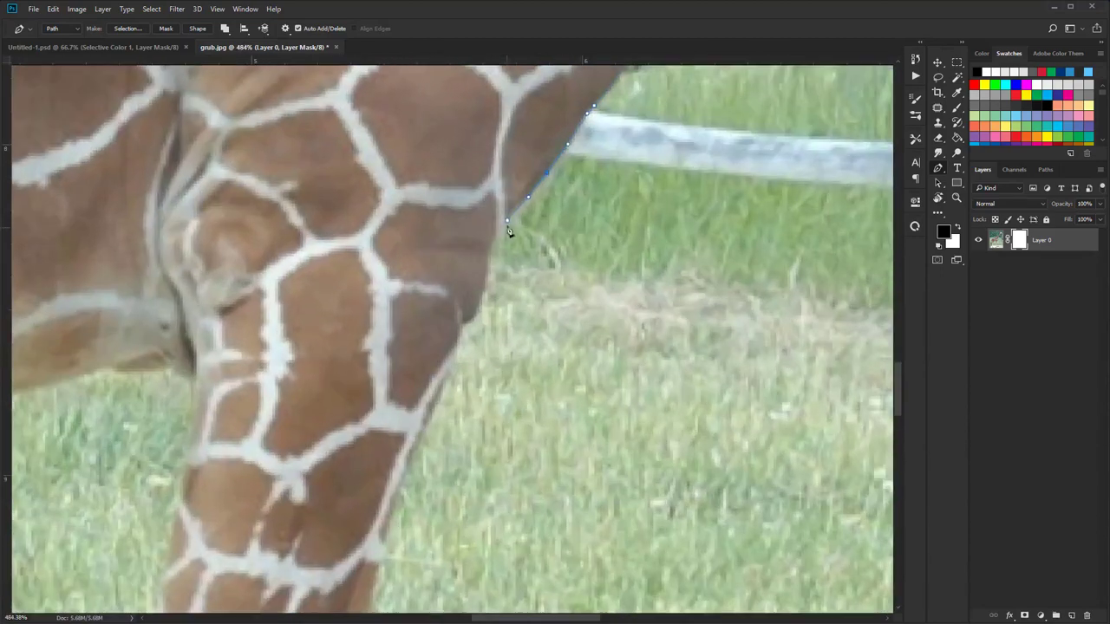
# - Extend the path from below the chest down the front edge of the foreleg and around the knee
pyautogui.click(469, 323)
pyautogui.scroll(-3, 469, 323)
pyautogui.moveTo(464, 322); pyautogui.dragTo(493, 164)
pyautogui.moveTo(427, 326); pyautogui.dragTo(492, 163)
pyautogui.click(470, 205)
pyautogui.moveTo(439, 310)
pyautogui.mouseDown()
pyautogui.moveTo(437, 321)
pyautogui.moveTo(439, 198)
pyautogui.moveTo(433, 319)
pyautogui.mouseUp()
pyautogui.click(450, 234)
pyautogui.moveTo(433, 380); pyautogui.dragTo(436, 396)
pyautogui.click(439, 409)
pyautogui.moveTo(436, 444); pyautogui.dragTo(471, 299)
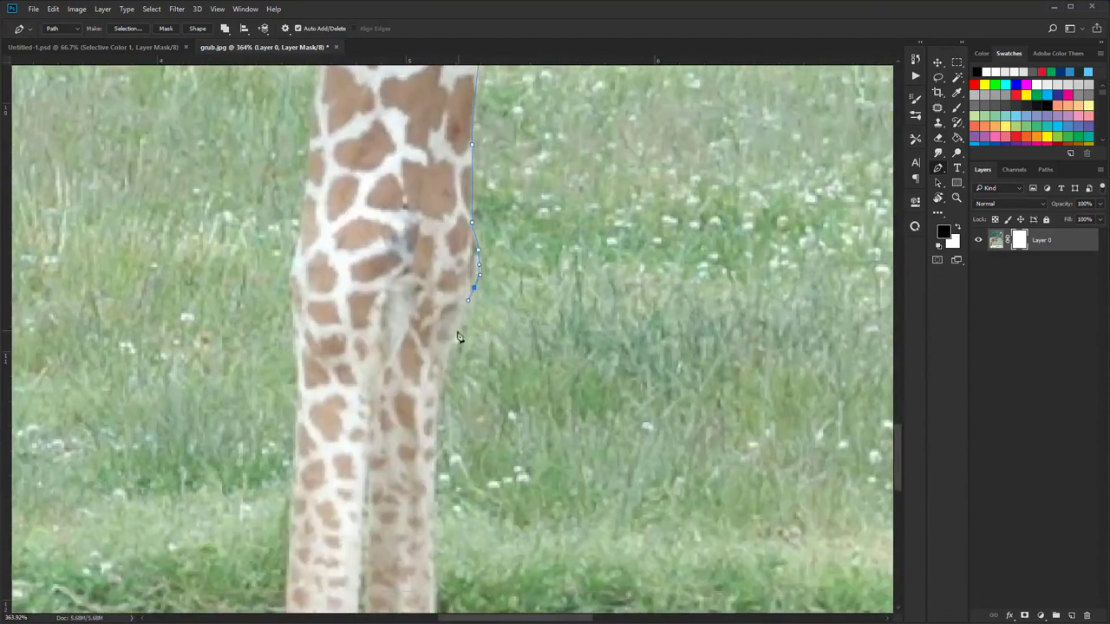
# - Trace the front edge of the lower foreleg from below the knee to the top of the hoof
pyautogui.moveTo(450, 352); pyautogui.dragTo(444, 369)
pyautogui.moveTo(443, 368); pyautogui.dragTo(482, 239)
pyautogui.moveTo(469, 304); pyautogui.dragTo(469, 326)
pyautogui.moveTo(470, 464); pyautogui.dragTo(470, 483)
pyautogui.moveTo(470, 493); pyautogui.dragTo(488, 316)
pyautogui.moveTo(490, 423); pyautogui.dragTo(495, 444)
pyautogui.moveTo(505, 487); pyautogui.dragTo(506, 522)
pyautogui.moveTo(505, 537); pyautogui.dragTo(507, 547)
pyautogui.moveTo(508, 555); pyautogui.dragTo(496, 356)
# - Carry the path around the hooves of both front legs to the back of the nearer hoof
pyautogui.moveTo(556, 406); pyautogui.dragTo(586, 431)
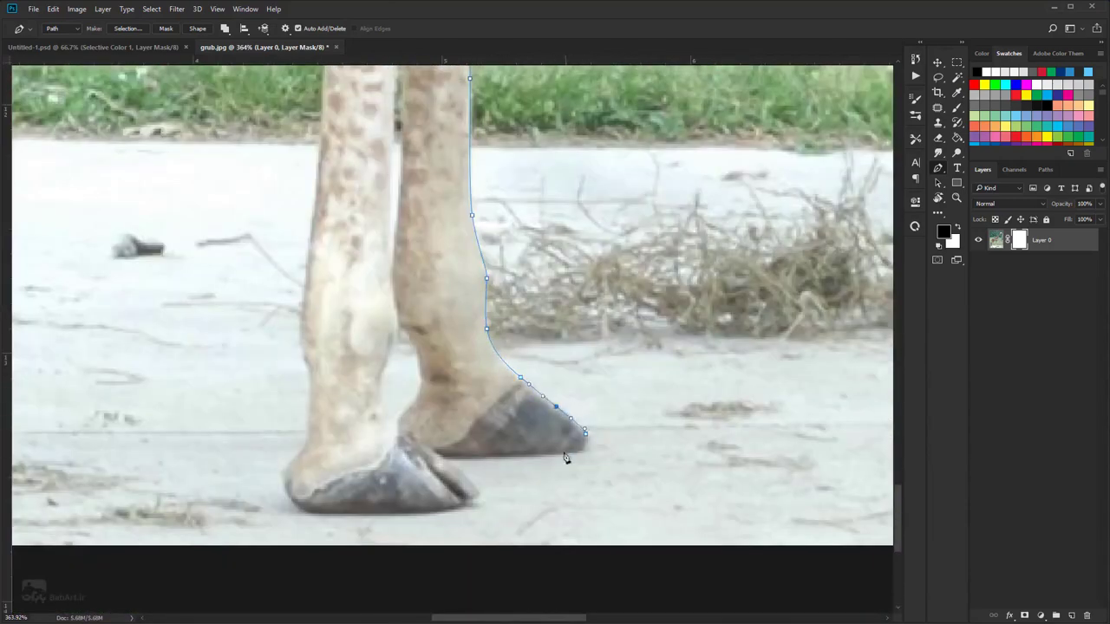
pyautogui.click(444, 457)
pyautogui.click(476, 491)
pyautogui.moveTo(472, 495); pyautogui.dragTo(463, 501)
pyautogui.moveTo(375, 514); pyautogui.dragTo(358, 519)
pyautogui.moveTo(285, 483); pyautogui.dragTo(305, 439)
# - Trace the rear edge of the front leg upward from the hoof to just below the knee
pyautogui.moveTo(307, 403); pyautogui.dragTo(306, 366)
pyautogui.moveTo(302, 323); pyautogui.dragTo(303, 301)
pyautogui.moveTo(303, 302); pyautogui.dragTo(369, 446)
pyautogui.moveTo(379, 346); pyautogui.dragTo(381, 318)
pyautogui.moveTo(385, 256); pyautogui.dragTo(441, 496)
pyautogui.moveTo(442, 496); pyautogui.dragTo(442, 477)
pyautogui.moveTo(450, 362); pyautogui.dragTo(451, 353)
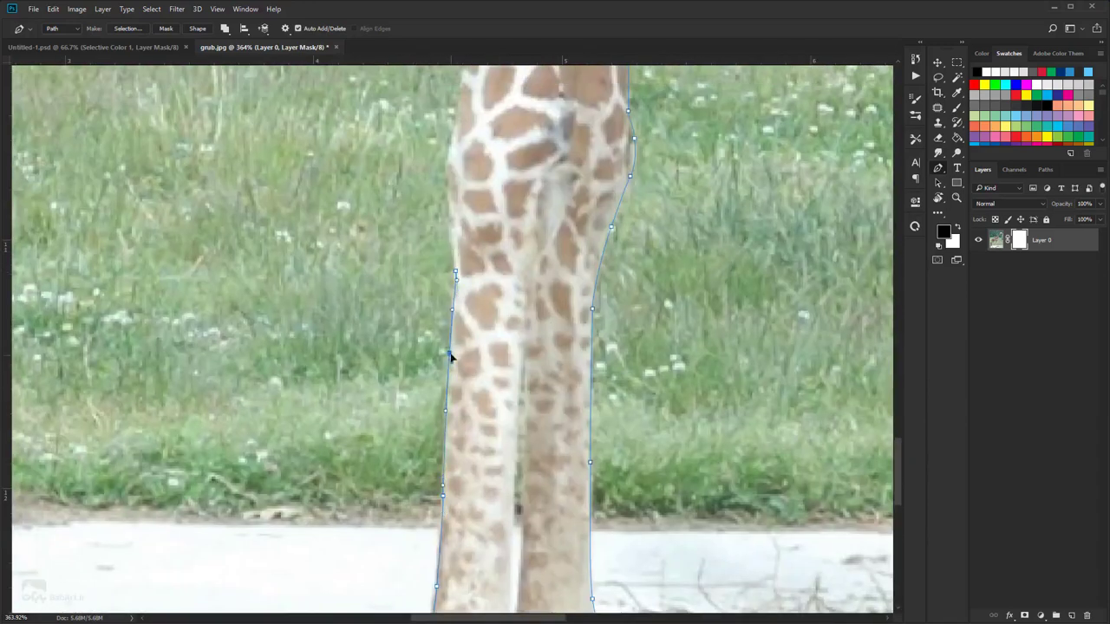
# - Continue the path past the knee and up the rear edge of the upper foreleg
pyautogui.moveTo(447, 191); pyautogui.dragTo(451, 167)
pyautogui.moveTo(458, 155); pyautogui.dragTo(443, 350)
pyautogui.moveTo(463, 280); pyautogui.dragTo(454, 356)
pyautogui.moveTo(460, 290); pyautogui.dragTo(470, 241)
pyautogui.moveTo(473, 214); pyautogui.dragTo(468, 331)
# - Trace the belly's lower edge from behind the foreleg to the start of the hind thigh
pyautogui.moveTo(481, 269); pyautogui.dragTo(434, 261)
pyautogui.click(462, 258)
pyautogui.click(416, 257)
pyautogui.scroll(-3, 425, 260)
pyautogui.moveTo(208, 283); pyautogui.dragTo(371, 332)
pyautogui.click(396, 318)
pyautogui.moveTo(491, 313); pyautogui.dragTo(489, 326)
pyautogui.moveTo(373, 318); pyautogui.dragTo(367, 320)
pyautogui.click(319, 290)
pyautogui.click(340, 304)
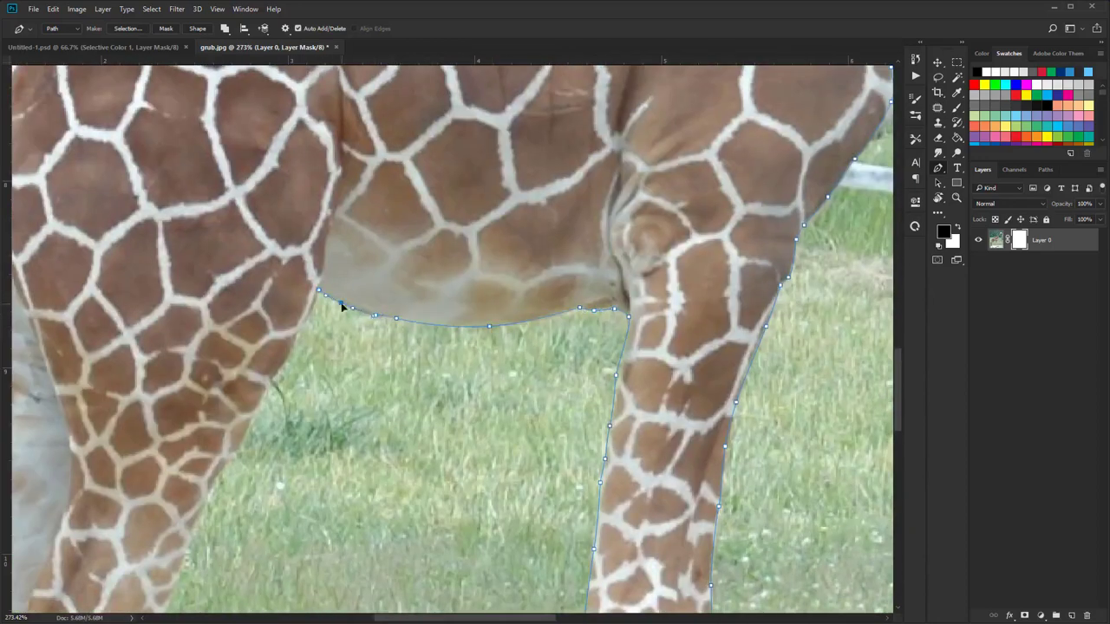
# - Extend the path from the belly down the front edge of the nearer hind leg's thigh
pyautogui.scroll(-1, 342, 307)
pyautogui.moveTo(286, 373); pyautogui.dragTo(360, 310)
pyautogui.moveTo(353, 309); pyautogui.dragTo(349, 315)
pyautogui.moveTo(324, 365); pyautogui.dragTo(314, 385)
pyautogui.moveTo(310, 387); pyautogui.dragTo(376, 241)
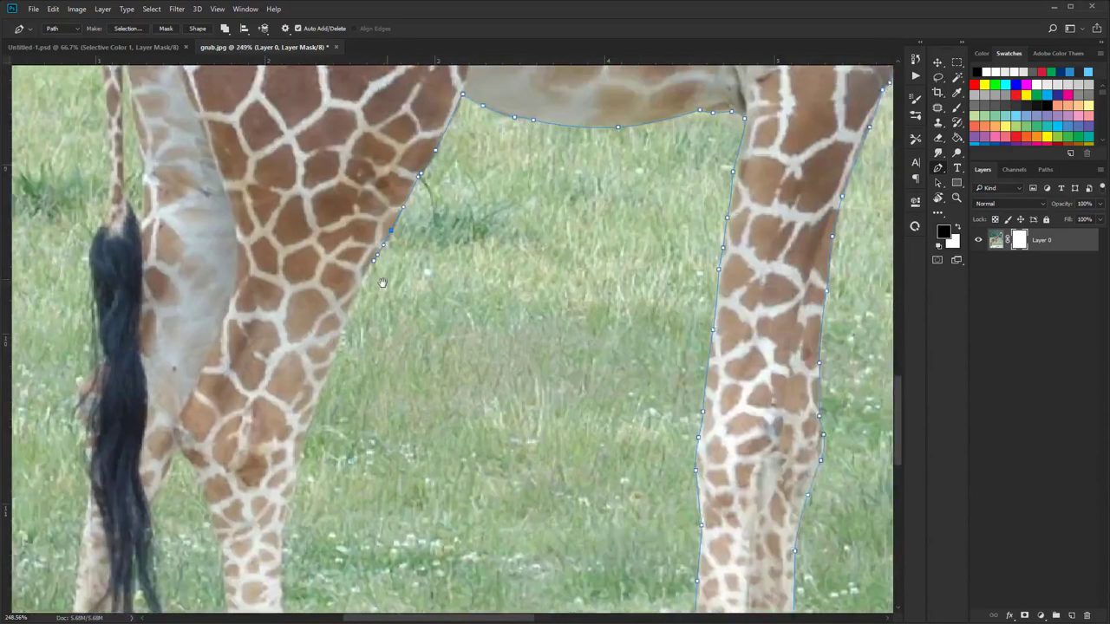
pyautogui.click(371, 248)
pyautogui.scroll(2, 371, 249)
pyautogui.click(357, 295)
pyautogui.moveTo(340, 341); pyautogui.dragTo(333, 358)
# - Trace the front edge of the nearer hind leg around its middle joint and onto the lower leg
pyautogui.moveTo(335, 359); pyautogui.dragTo(384, 244)
pyautogui.moveTo(344, 362); pyautogui.dragTo(332, 396)
pyautogui.click(369, 287)
pyautogui.scroll(4, 330, 400)
pyautogui.moveTo(334, 425); pyautogui.dragTo(331, 438)
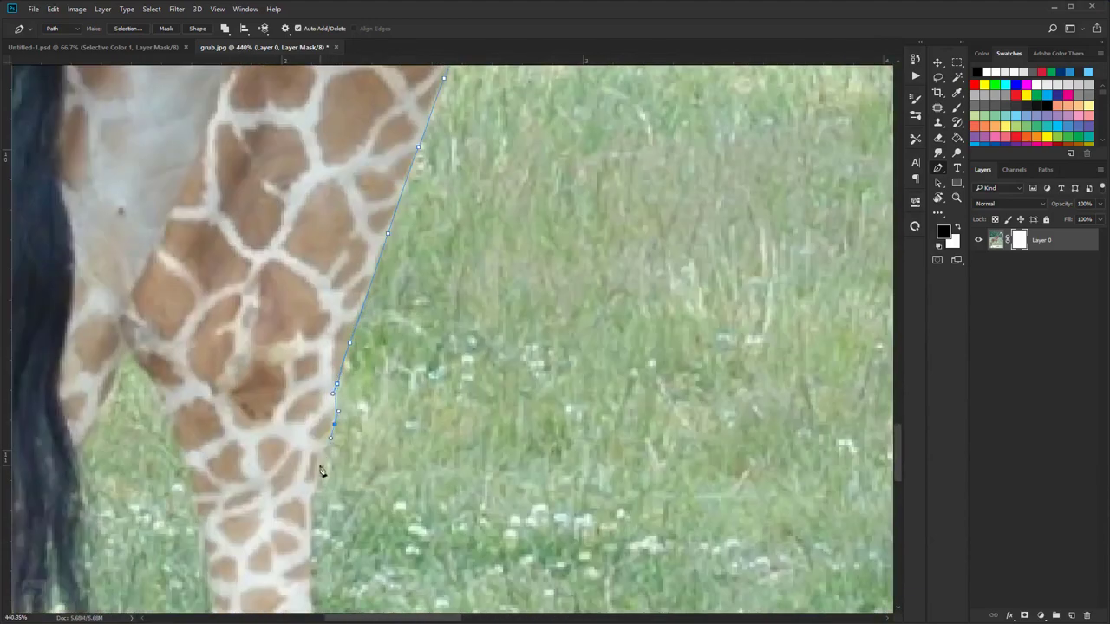
pyautogui.moveTo(321, 517); pyautogui.dragTo(392, 316)
pyautogui.click(385, 400)
pyautogui.moveTo(388, 418); pyautogui.dragTo(442, 240)
# - Follow the front edge of the nearer hind leg's lower part down to the tip of its hoof
pyautogui.moveTo(456, 475); pyautogui.dragTo(459, 521)
pyautogui.moveTo(483, 423); pyautogui.dragTo(493, 175)
pyautogui.moveTo(476, 339); pyautogui.dragTo(479, 351)
pyautogui.moveTo(489, 385); pyautogui.dragTo(493, 408)
pyautogui.click(509, 441)
pyautogui.click(555, 492)
pyautogui.moveTo(621, 567); pyautogui.dragTo(629, 574)
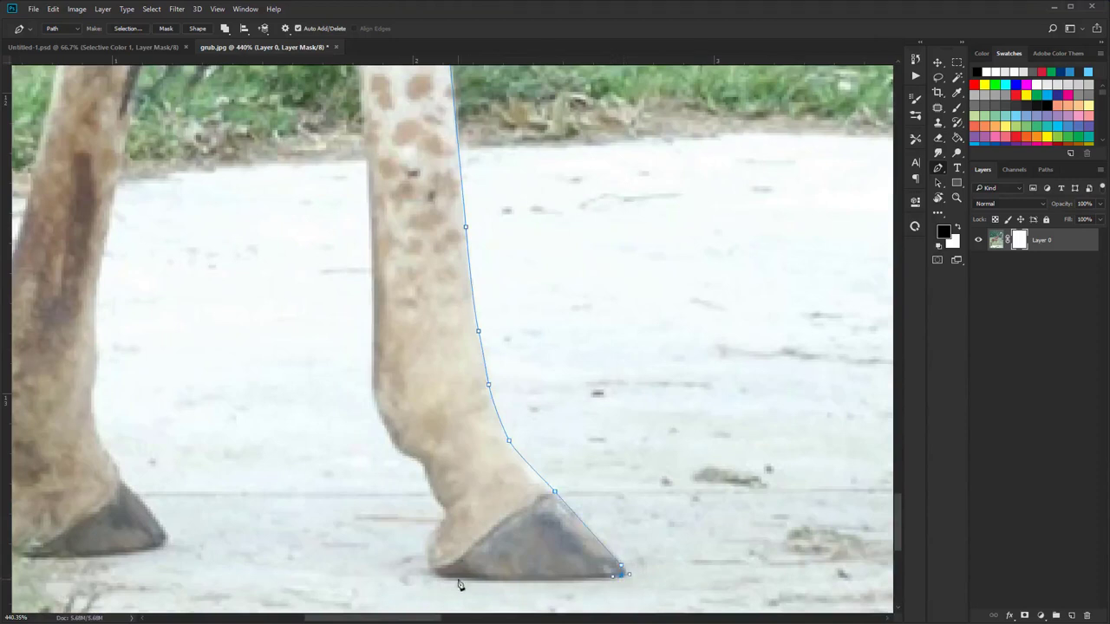
# - Bring the path around the back of the nearer hind hoof and up the rear edge of the lower leg
pyautogui.click(434, 496)
pyautogui.click(422, 463)
pyautogui.moveTo(391, 440); pyautogui.dragTo(386, 431)
pyautogui.moveTo(374, 345); pyautogui.dragTo(448, 505)
pyautogui.moveTo(443, 340); pyautogui.dragTo(435, 278)
pyautogui.moveTo(422, 158); pyautogui.dragTo(478, 357)
# - Continue the path up the nearer hind leg's rear edge to the point where the two hind legs meet
pyautogui.click(478, 355)
pyautogui.click(469, 292)
pyautogui.click(466, 233)
pyautogui.moveTo(476, 302); pyautogui.dragTo(634, 492)
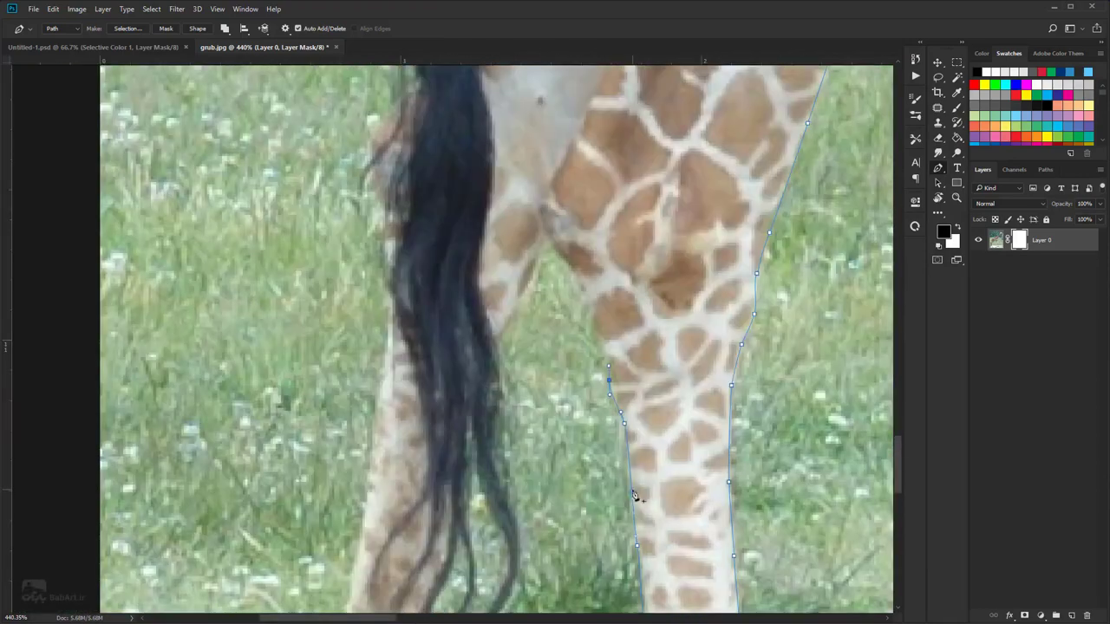
pyautogui.click(609, 372)
pyautogui.click(592, 324)
pyautogui.click(575, 276)
pyautogui.click(548, 238)
# - Route the path loosely around the hanging tail hair and back to the farther hind leg
pyautogui.moveTo(522, 299); pyautogui.dragTo(515, 315)
pyautogui.moveTo(521, 407); pyautogui.dragTo(594, 278)
pyautogui.moveTo(506, 548); pyautogui.dragTo(573, 288)
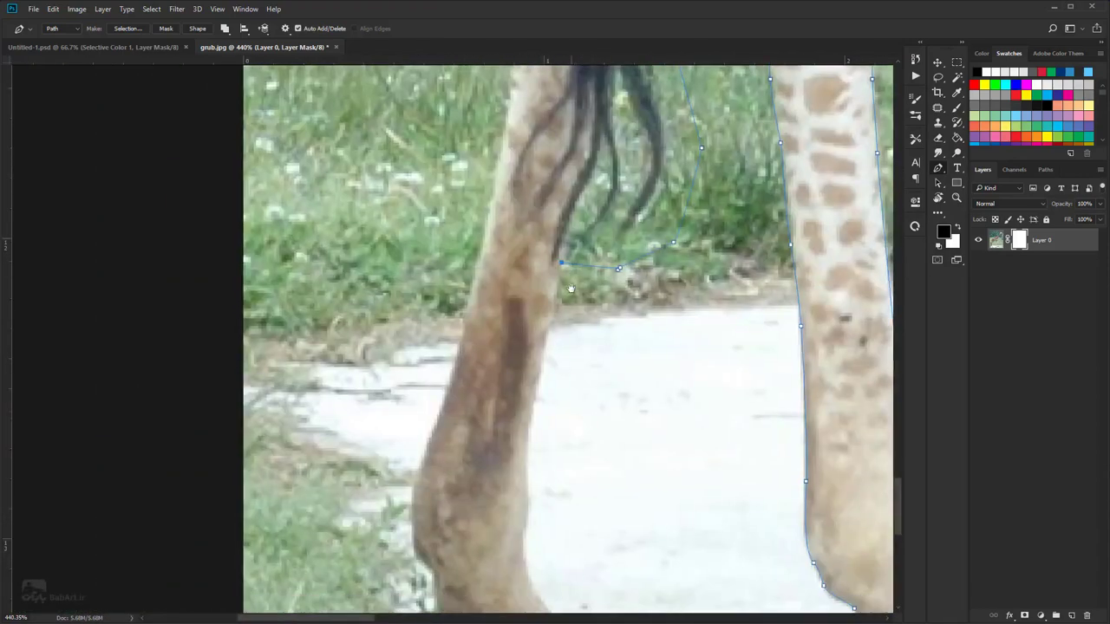
# - Trace the front edge of the farther hind leg's lower part and around its hoof
pyautogui.click(530, 420)
pyautogui.moveTo(528, 495); pyautogui.dragTo(524, 556)
pyautogui.moveTo(524, 556); pyautogui.dragTo(553, 245)
pyautogui.moveTo(557, 271); pyautogui.dragTo(562, 278)
pyautogui.click(580, 302)
pyautogui.click(580, 315)
pyautogui.click(623, 366)
pyautogui.click(608, 344)
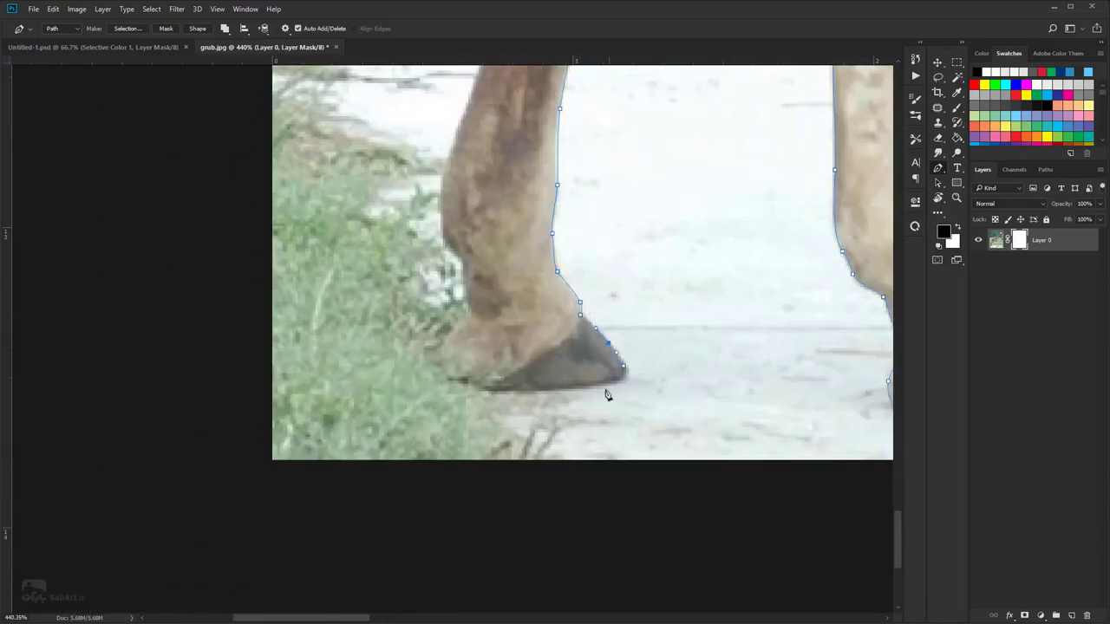
pyautogui.moveTo(633, 384); pyautogui.dragTo(577, 387)
# - Trace the farther hind leg's outer edge upward to where it meets the tail hair
pyautogui.scroll(3, 451, 170)
pyautogui.scroll(3, 494, 184)
pyautogui.click(504, 236)
pyautogui.moveTo(496, 91); pyautogui.dragTo(530, 439)
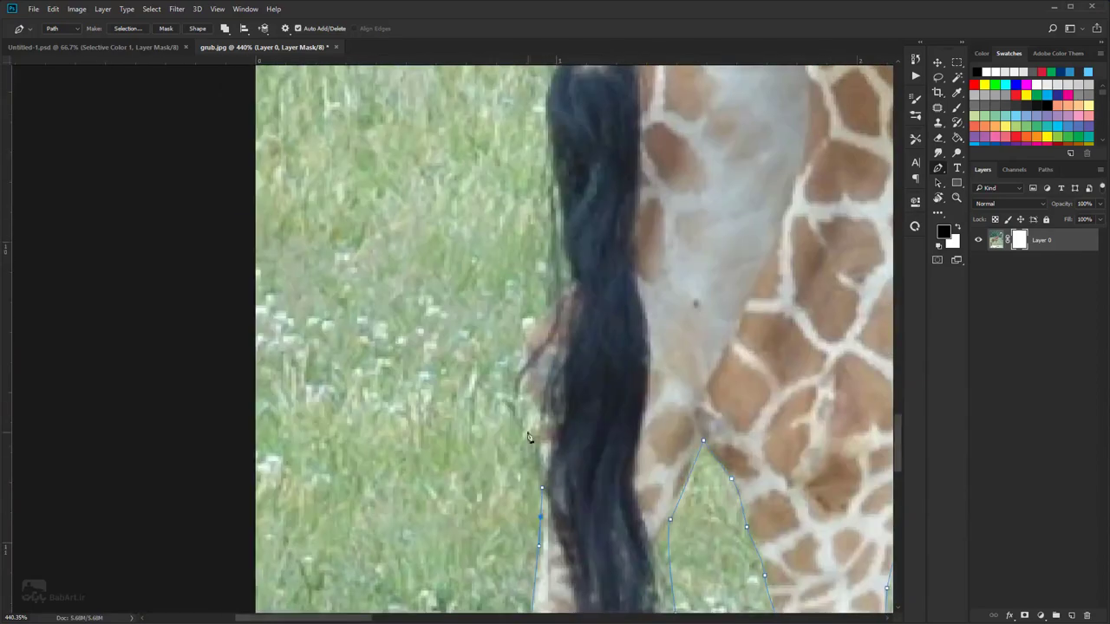
pyautogui.click(524, 383)
pyautogui.moveTo(535, 331); pyautogui.dragTo(543, 318)
pyautogui.click(568, 291)
# - Follow the outer edge of the tail tuft and continue the path up along the thin tail
pyautogui.scroll(-3, 576, 485)
pyautogui.scroll(2, 576, 486)
pyautogui.moveTo(573, 418); pyautogui.dragTo(568, 383)
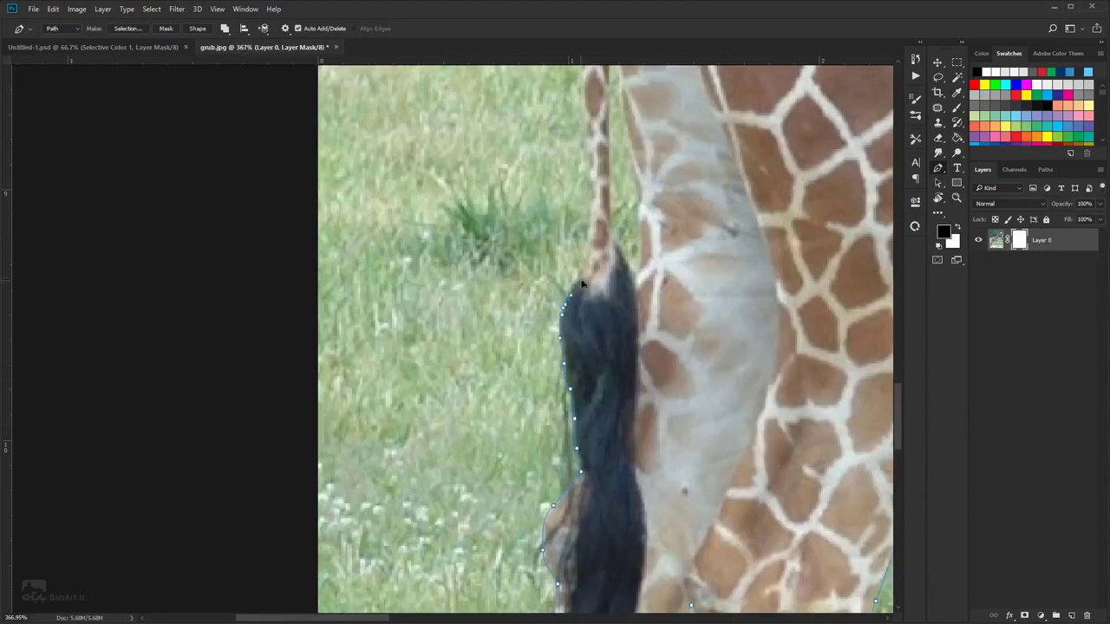
pyautogui.scroll(3, 639, 463)
pyautogui.scroll(3, 625, 425)
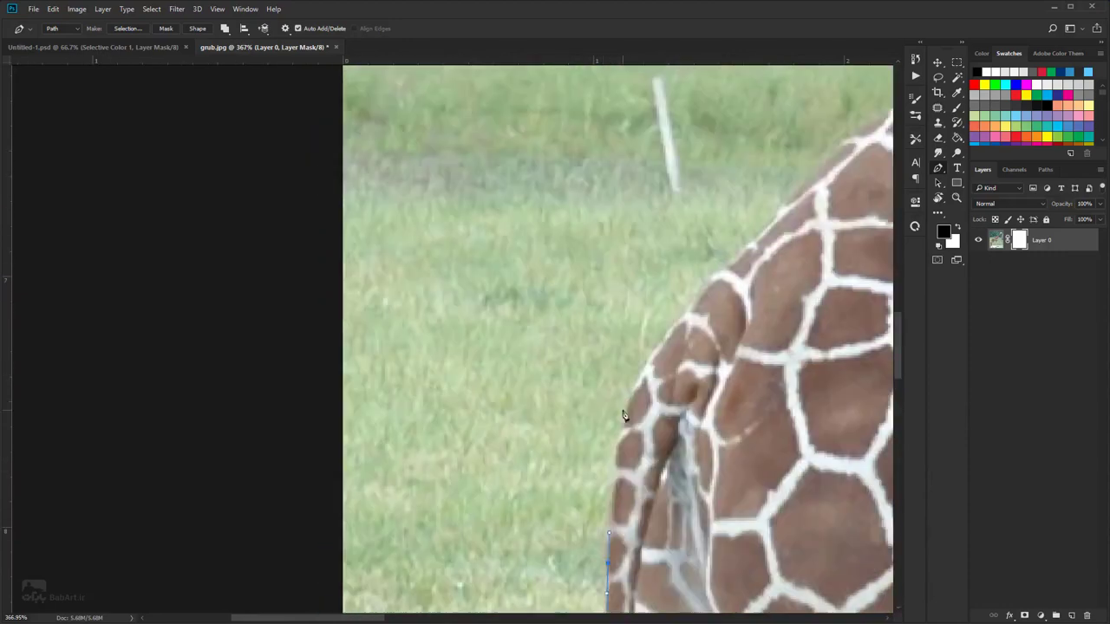
# - Curve the path over the tail base and rump onto the start of the giraffe's back
pyautogui.moveTo(622, 415); pyautogui.dragTo(628, 380)
pyautogui.hotkey('ctrl', 'z')
pyautogui.moveTo(613, 470); pyautogui.dragTo(619, 432)
pyautogui.moveTo(663, 337); pyautogui.dragTo(684, 313)
pyautogui.moveTo(691, 310); pyautogui.dragTo(544, 499)
pyautogui.moveTo(681, 361); pyautogui.dragTo(716, 350)
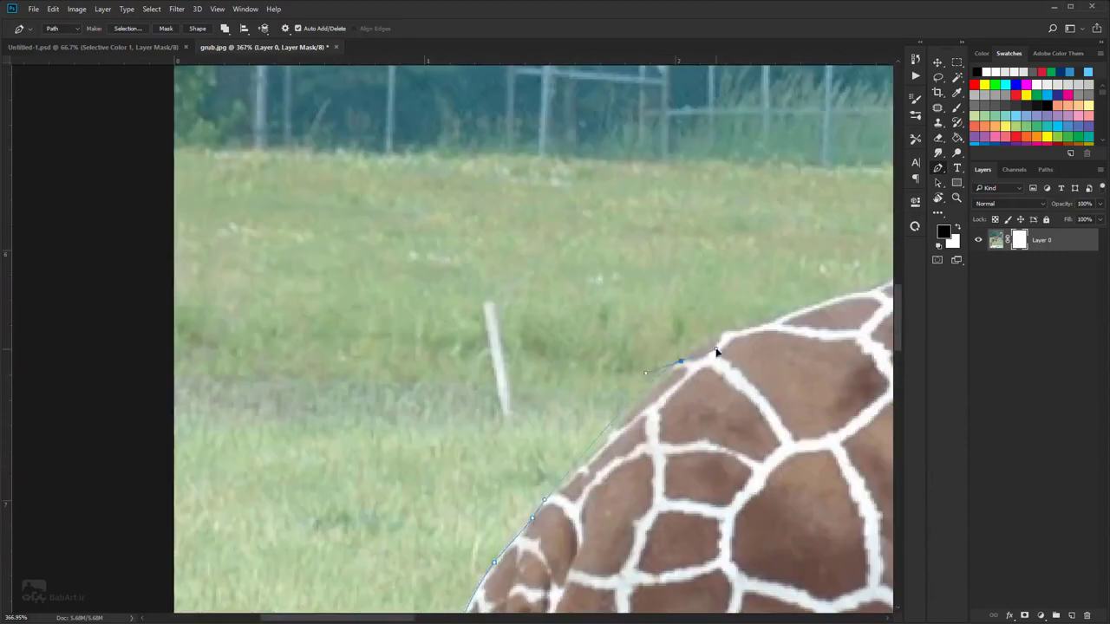
# - Continue the Pen path along the upper edge of the giraffe's back from the rump toward the middle
pyautogui.moveTo(613, 431); pyautogui.dragTo(649, 407)
pyautogui.moveTo(683, 358); pyautogui.dragTo(492, 479)
pyautogui.click(532, 454)
pyautogui.moveTo(584, 439); pyautogui.dragTo(603, 433)
pyautogui.moveTo(602, 433); pyautogui.dragTo(442, 504)
pyautogui.click(516, 482)
pyautogui.moveTo(575, 459); pyautogui.dragTo(595, 453)
# - Extend the path along the front half of the back up to the start of the mane
pyautogui.moveTo(626, 448); pyautogui.dragTo(506, 494)
pyautogui.moveTo(532, 489); pyautogui.dragTo(546, 482)
pyautogui.moveTo(603, 459); pyautogui.dragTo(612, 453)
pyautogui.moveTo(656, 427); pyautogui.dragTo(671, 420)
pyautogui.moveTo(728, 379); pyautogui.dragTo(736, 369)
pyautogui.moveTo(746, 360); pyautogui.dragTo(536, 505)
pyautogui.moveTo(558, 488); pyautogui.dragTo(563, 483)
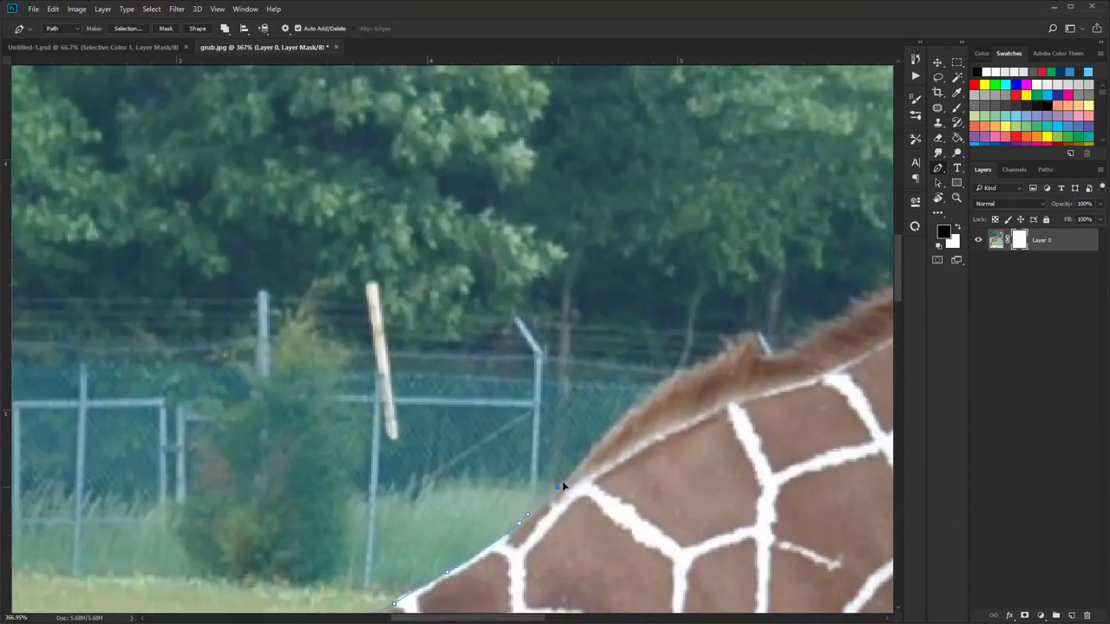
# - Trace the path over the shoulder hump and along the mane at the base of the neck
pyautogui.moveTo(725, 345); pyautogui.dragTo(761, 325)
pyautogui.moveTo(728, 365); pyautogui.dragTo(456, 545)
pyautogui.moveTo(595, 468); pyautogui.dragTo(645, 439)
pyautogui.moveTo(801, 276); pyautogui.dragTo(512, 485)
pyautogui.moveTo(520, 459); pyautogui.dragTo(577, 391)
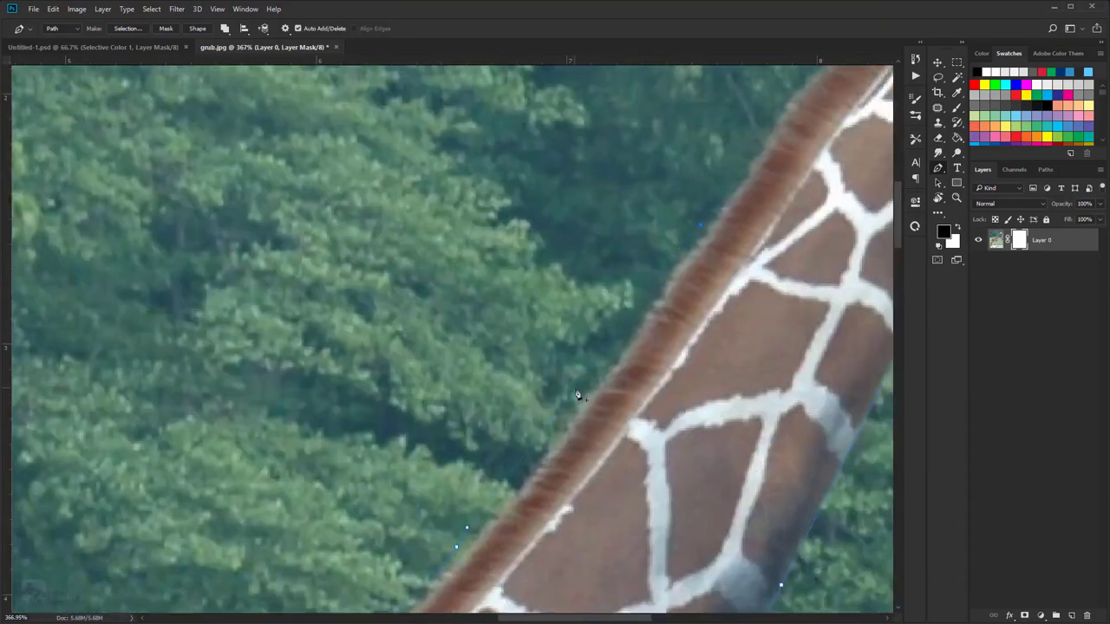
# - Follow the mane's outer edge up the neck and carry the path to the tip of the rear ear
pyautogui.moveTo(672, 311); pyautogui.dragTo(481, 533)
pyautogui.moveTo(476, 532); pyautogui.dragTo(535, 448)
pyautogui.click(744, 225)
pyautogui.scroll(3, 655, 387)
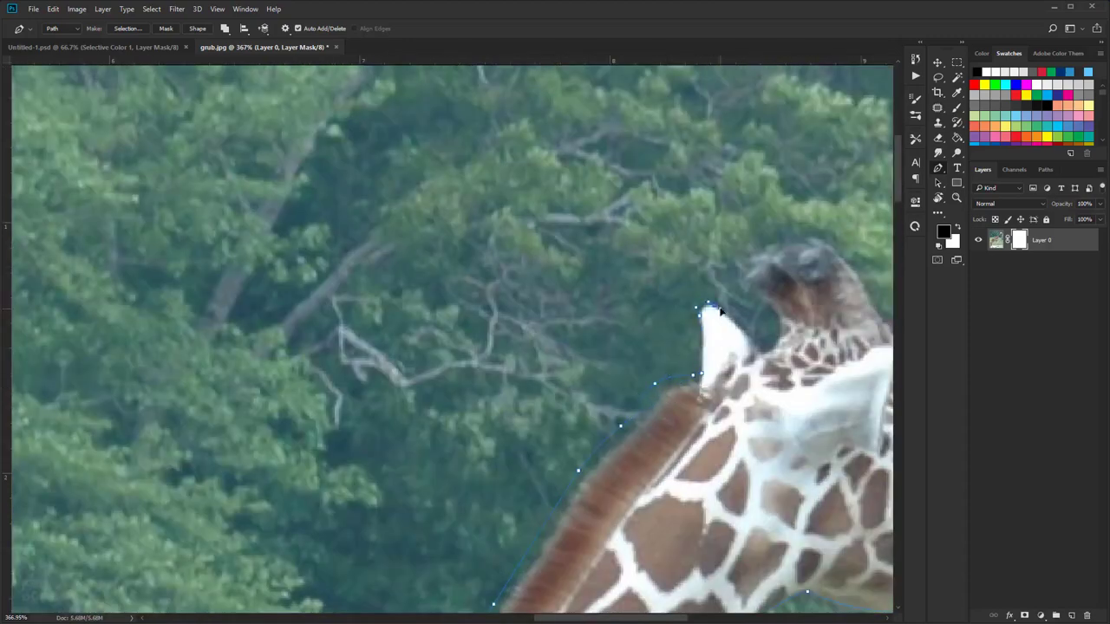
# - Trace the path down the rear ear, around the horns and over the brow onto the face
pyautogui.click(741, 330)
pyautogui.moveTo(761, 293); pyautogui.dragTo(754, 290)
pyautogui.moveTo(763, 340); pyautogui.dragTo(668, 453)
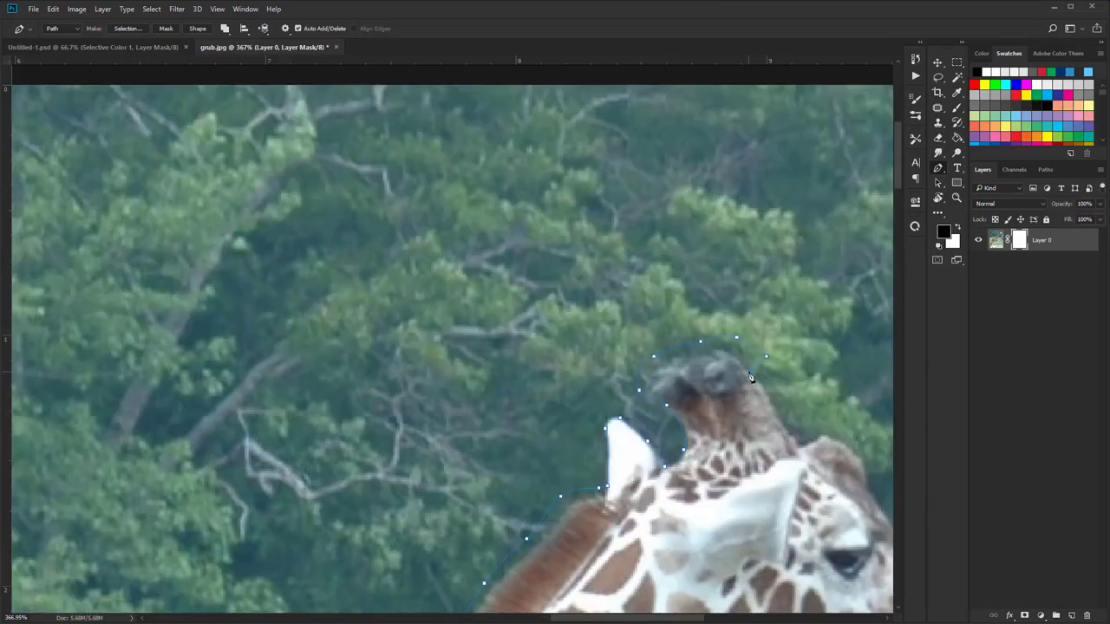
pyautogui.click(861, 462)
pyautogui.moveTo(861, 462); pyautogui.dragTo(640, 409)
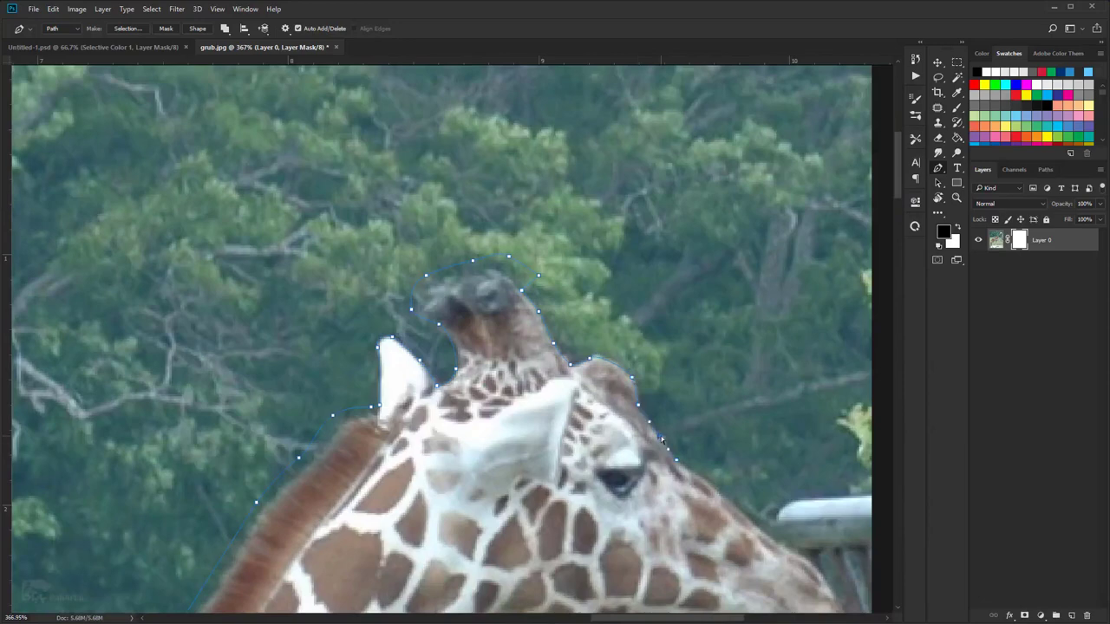
# - Trace the face's upper edge down to the muzzle and close the path around the giraffe
pyautogui.moveTo(759, 529); pyautogui.dragTo(770, 534)
pyautogui.moveTo(769, 534); pyautogui.dragTo(642, 491)
pyautogui.click(666, 508)
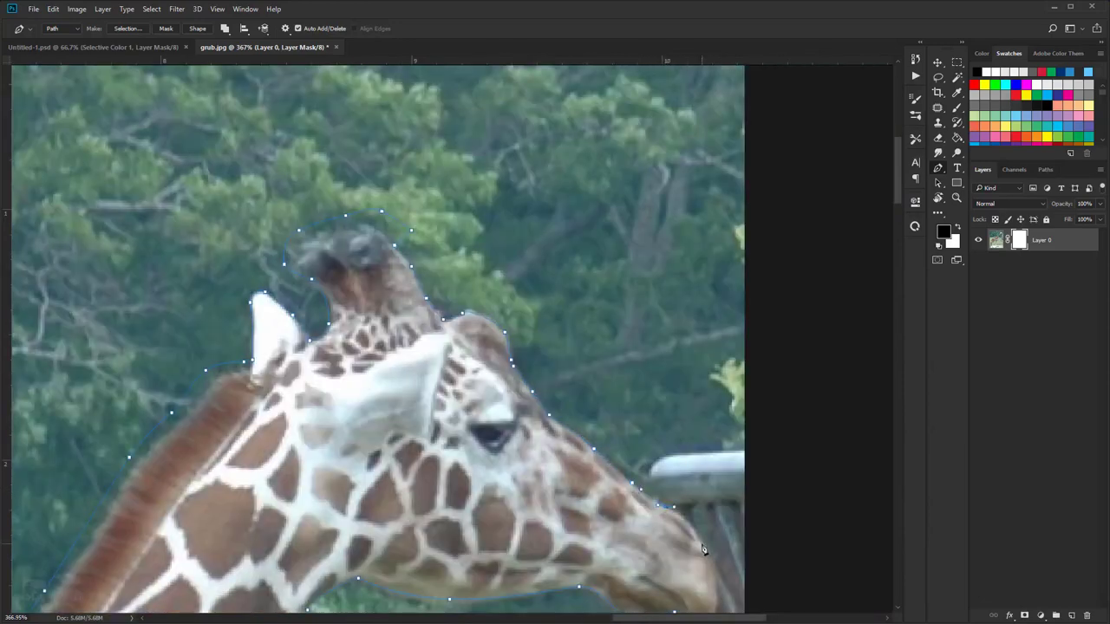
pyautogui.moveTo(701, 544); pyautogui.dragTo(707, 553)
pyautogui.moveTo(707, 554); pyautogui.dragTo(632, 398)
pyautogui.moveTo(643, 456); pyautogui.dragTo(741, 137)
pyautogui.scroll(-10, 597, 465)
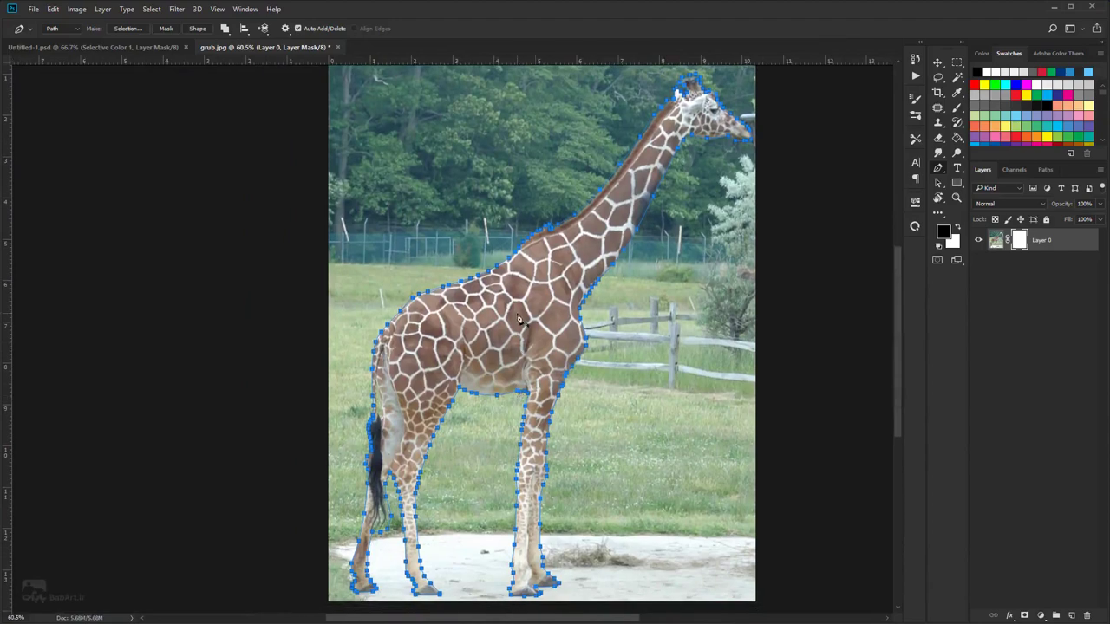
# - Make a new anti-aliased selection from the giraffe path and invert it to select the background
pyautogui.rightClick(517, 320)
pyautogui.click(573, 367)
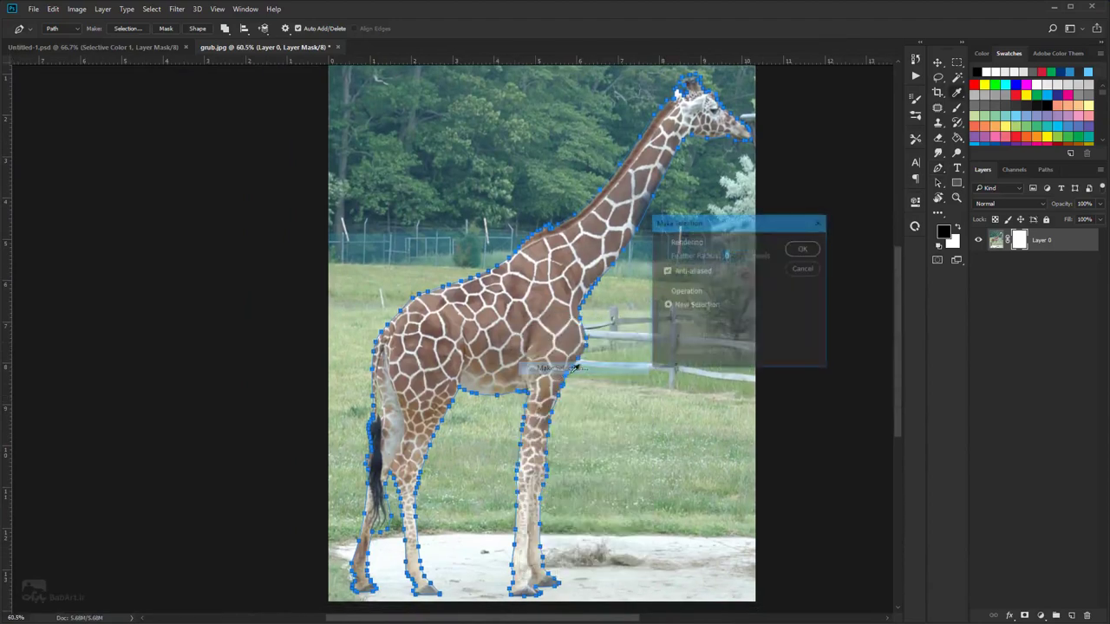
pyautogui.click(805, 251)
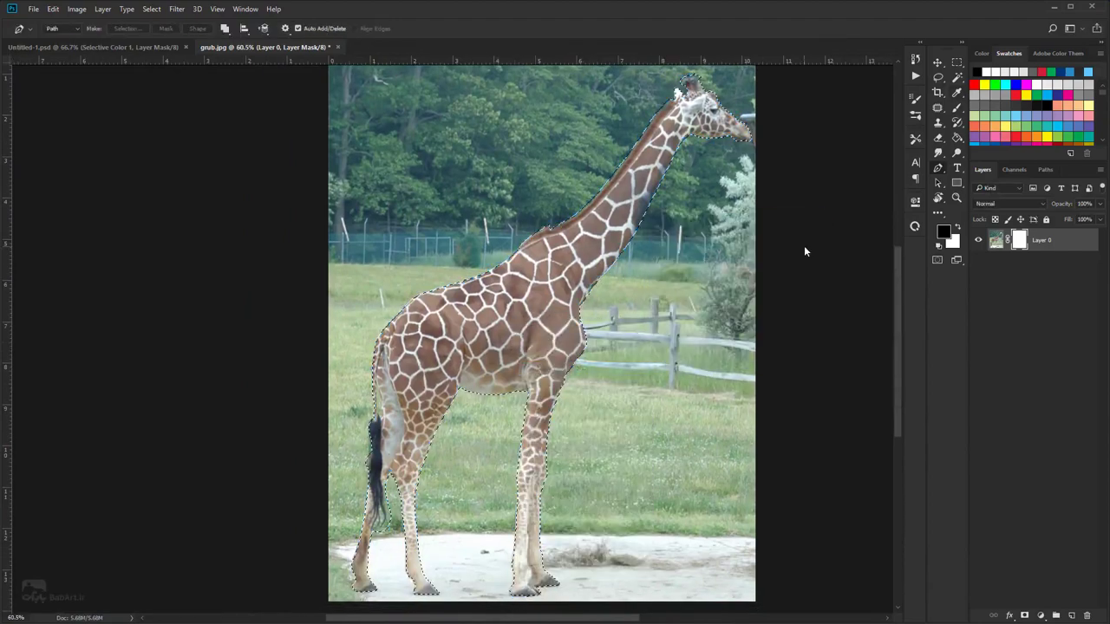
pyautogui.click(151, 9)
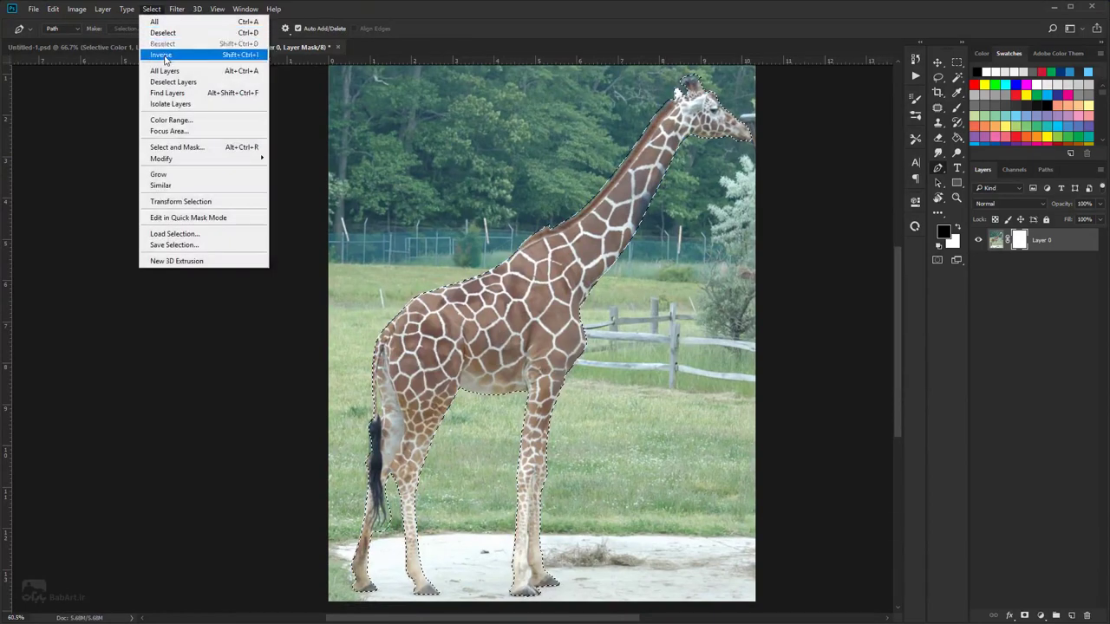
pyautogui.click(164, 54)
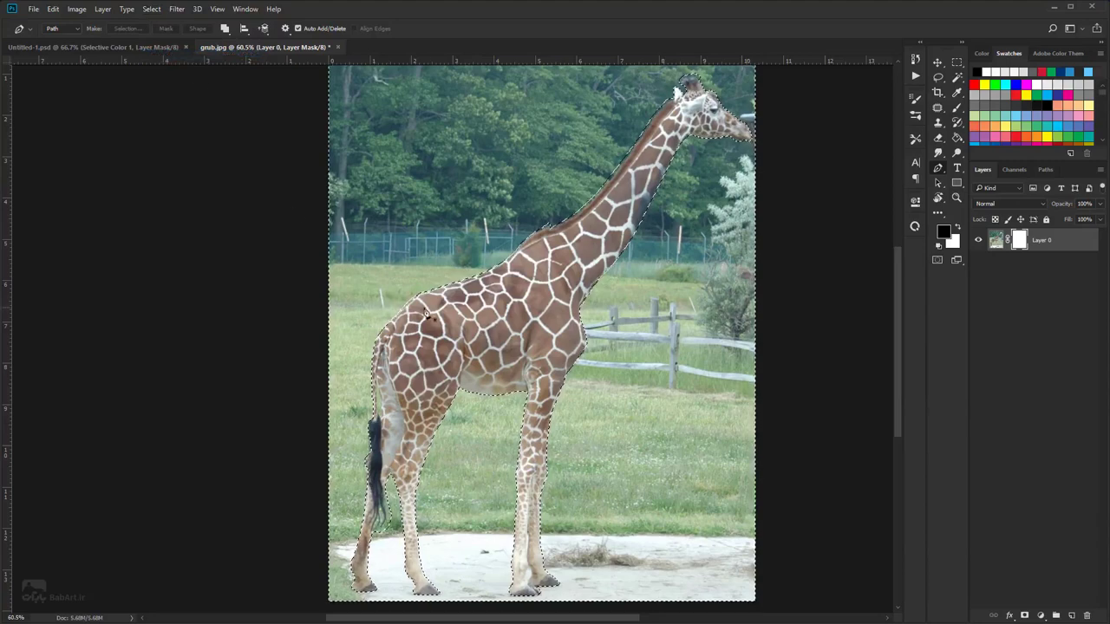
# - Paint the selected background black on the layer mask with a 480 px brush at 100% hardness
pyautogui.scroll(-2, 427, 312)
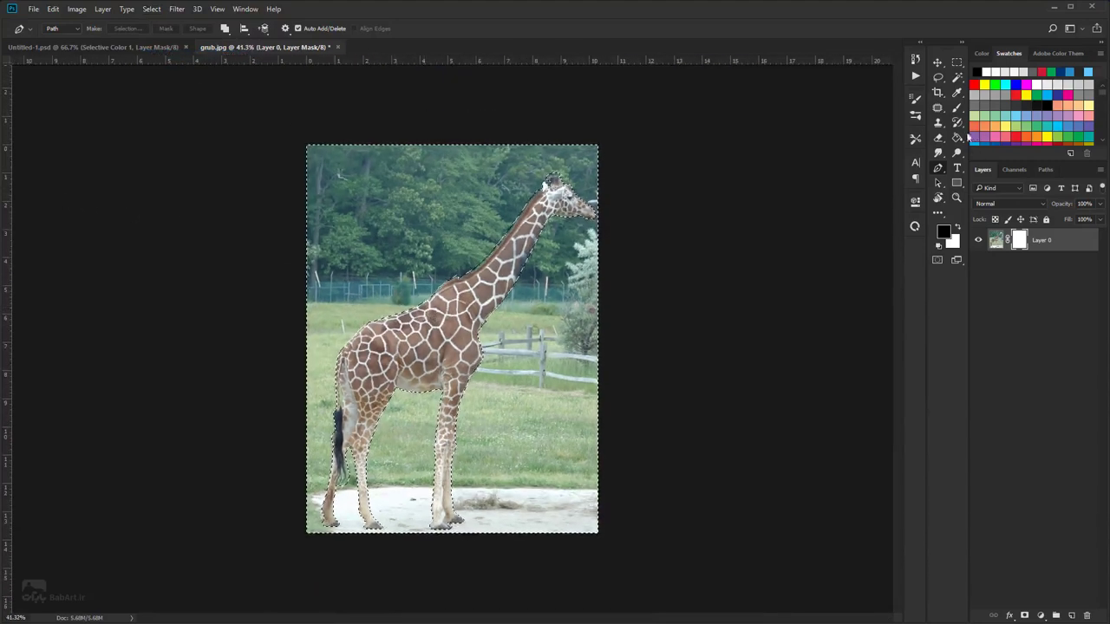
pyautogui.click(957, 108)
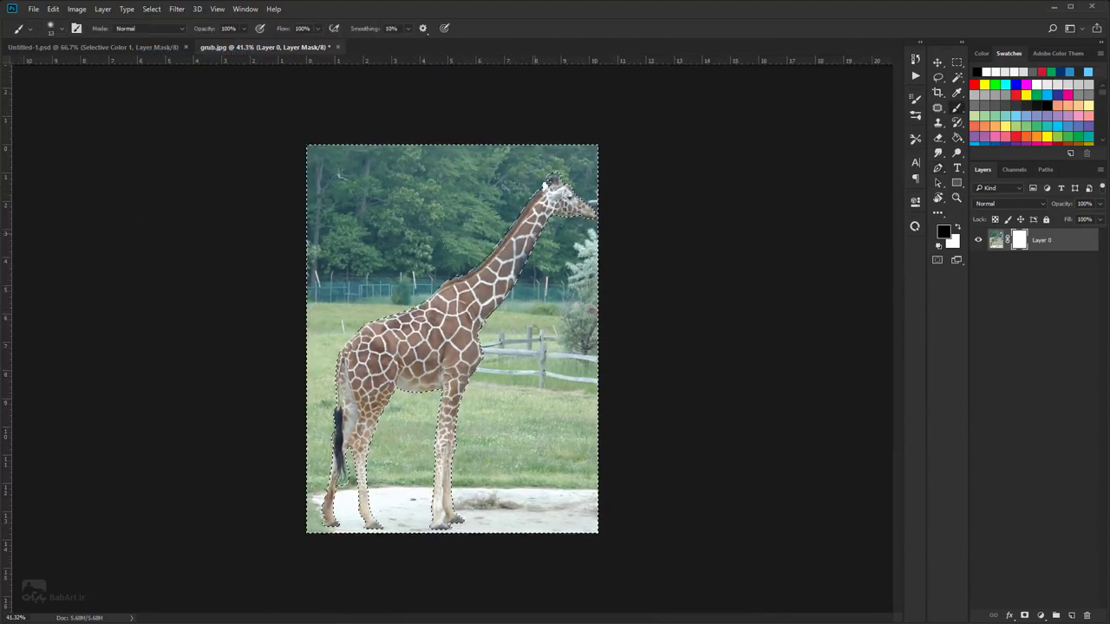
pyautogui.rightClick(668, 261)
pyautogui.click(662, 260)
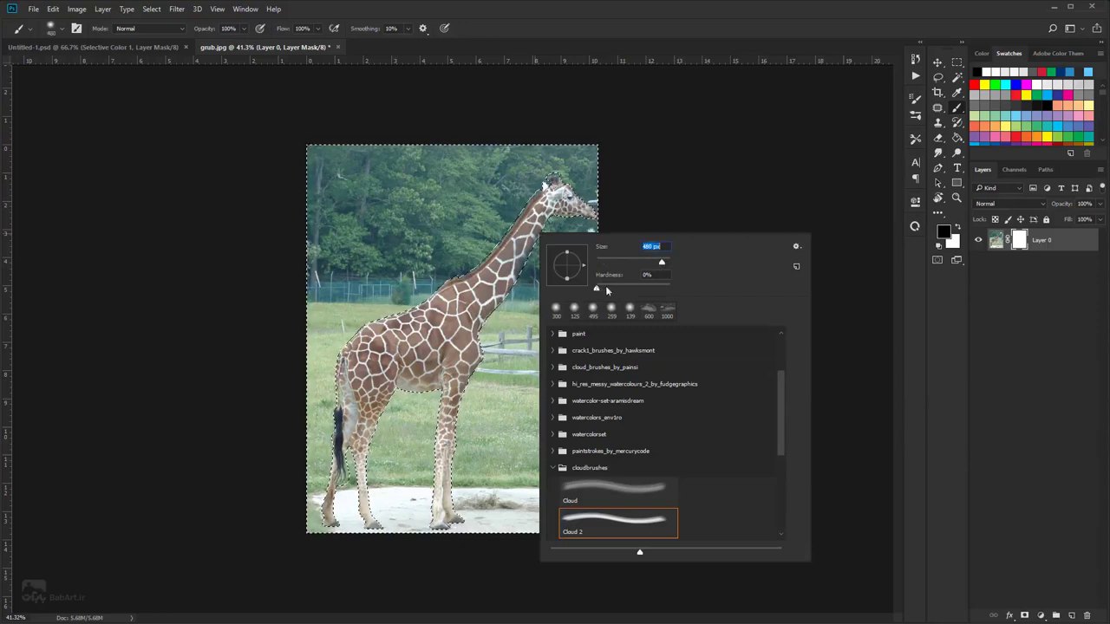
pyautogui.moveTo(598, 286); pyautogui.dragTo(670, 286)
pyautogui.press('Return')
pyautogui.moveTo(486, 171)
pyautogui.mouseDown()
pyautogui.moveTo(468, 216)
pyautogui.moveTo(297, 322)
pyautogui.moveTo(396, 136)
pyautogui.moveTo(277, 170)
pyautogui.moveTo(604, 161)
pyautogui.moveTo(607, 446)
pyautogui.moveTo(465, 546)
pyautogui.moveTo(280, 425)
pyautogui.moveTo(376, 495)
pyautogui.moveTo(488, 495)
pyautogui.moveTo(540, 453)
pyautogui.moveTo(563, 161)
pyautogui.moveTo(565, 404)
pyautogui.moveTo(515, 478)
pyautogui.mouseUp()
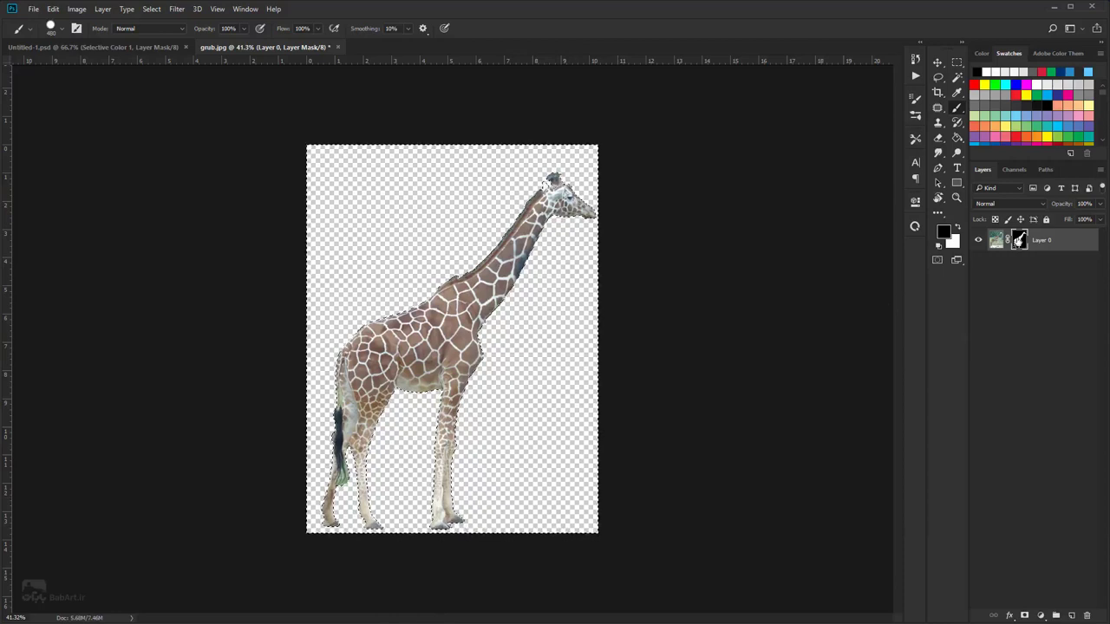
# - Deselect the background selection
pyautogui.click(176, 9)
pyautogui.moveTo(152, 9)
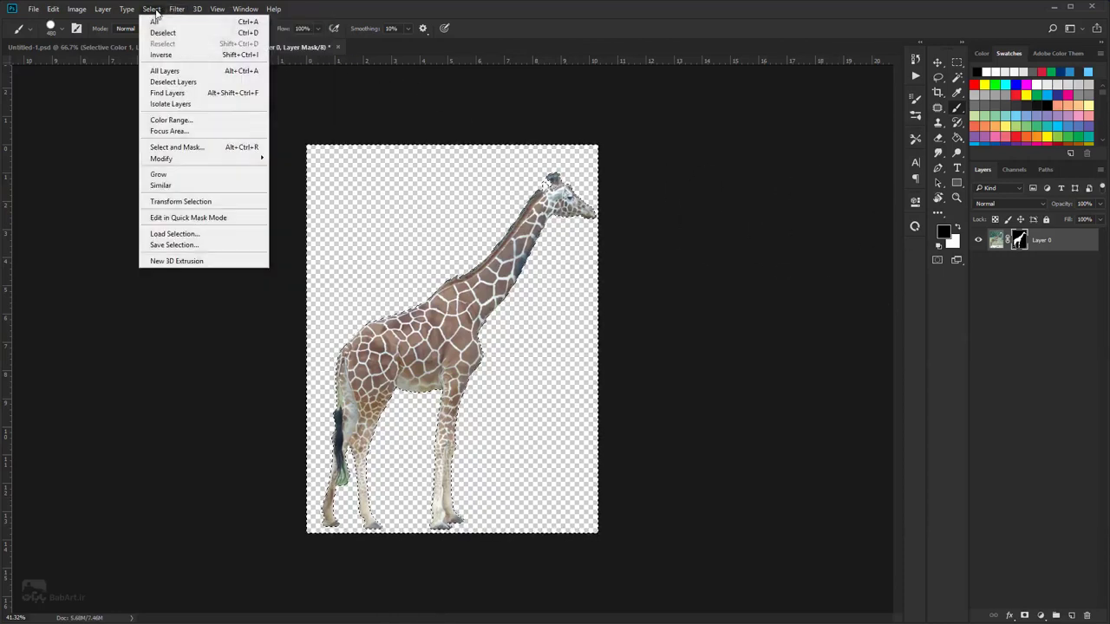
pyautogui.click(227, 36)
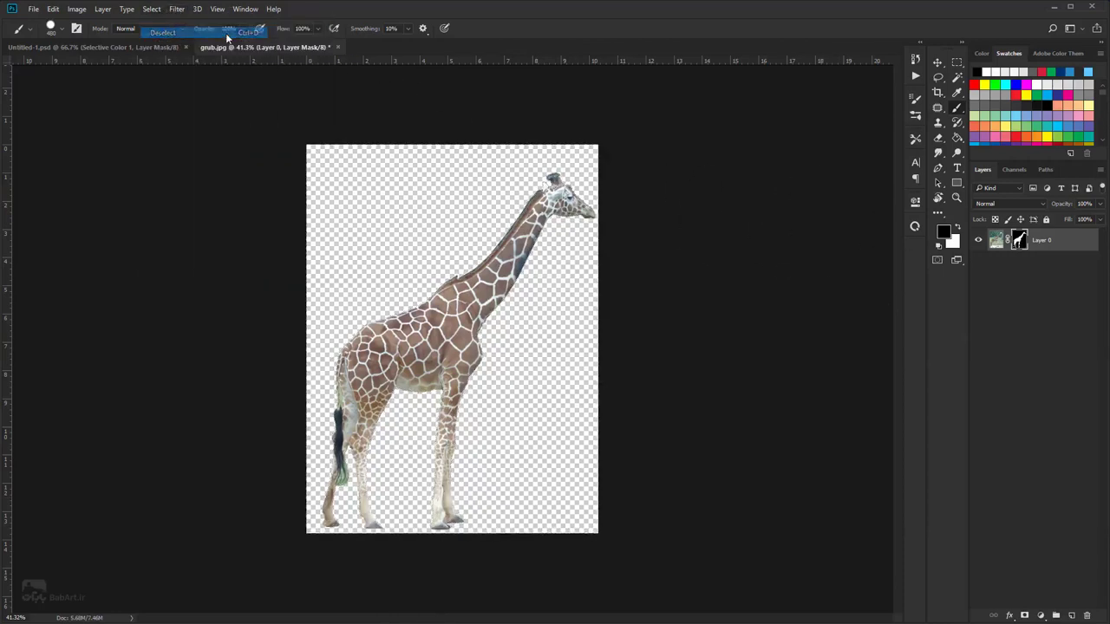
# - Mask out the grass in the narrow gap between the thin tail and the hind leg with a small hard brush
pyautogui.scroll(5, 416, 451)
pyautogui.scroll(5, 338, 451)
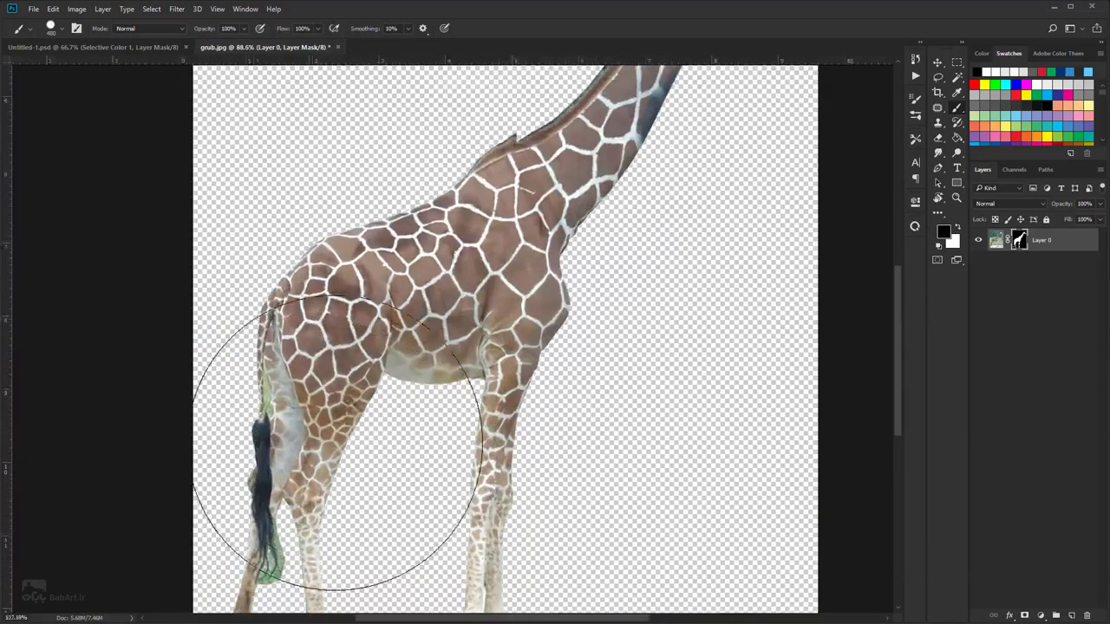
pyautogui.moveTo(469, 373); pyautogui.dragTo(510, 371)
pyautogui.rightClick(480, 338)
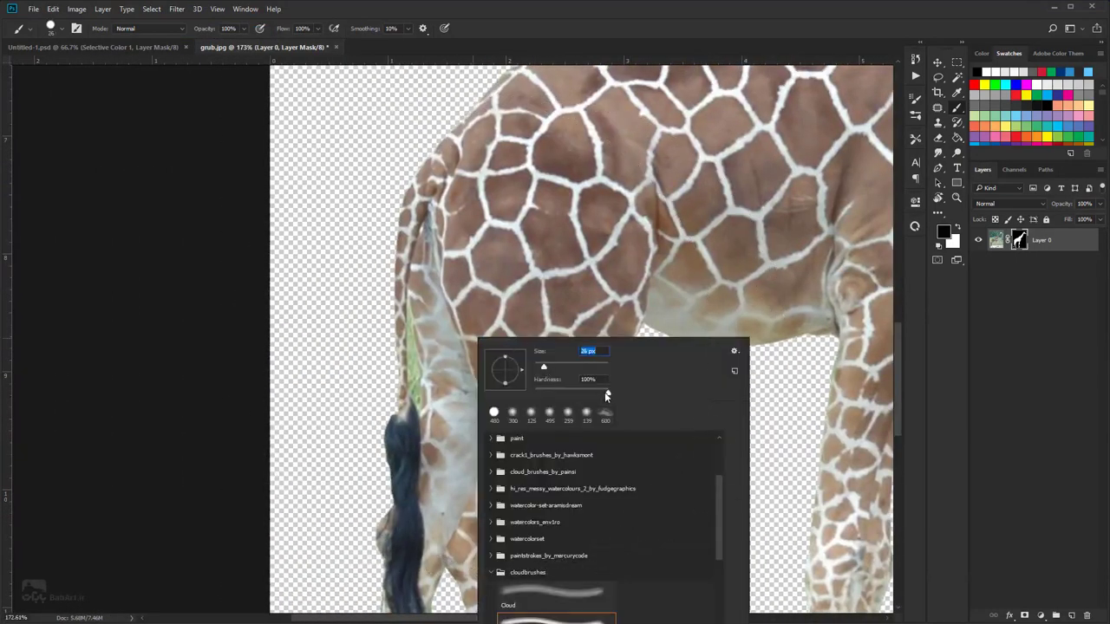
pyautogui.click(395, 347)
pyautogui.scroll(4, 395, 347)
pyautogui.scroll(1, 395, 346)
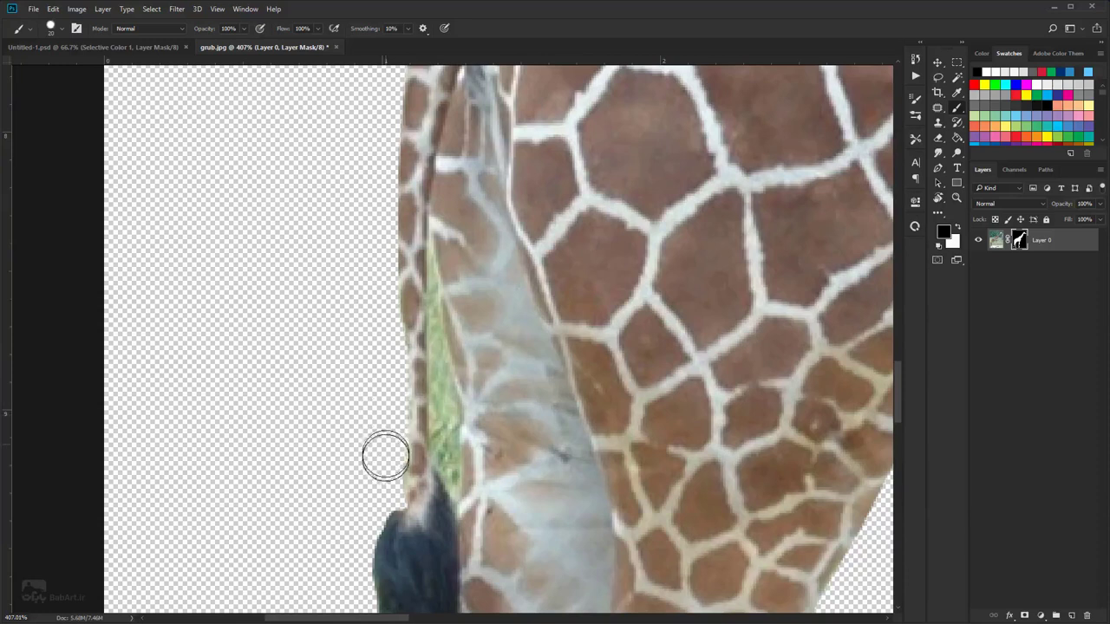
pyautogui.press('[')
pyautogui.press('[')
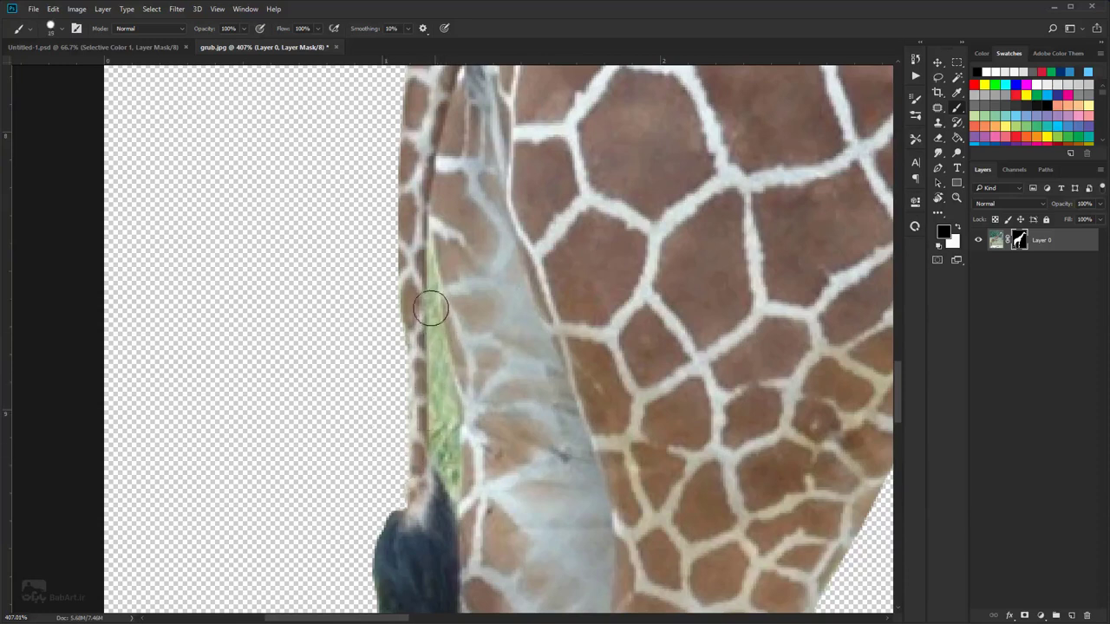
pyautogui.moveTo(428, 252)
pyautogui.mouseDown()
pyautogui.moveTo(458, 421)
pyautogui.moveTo(455, 476)
pyautogui.mouseUp()
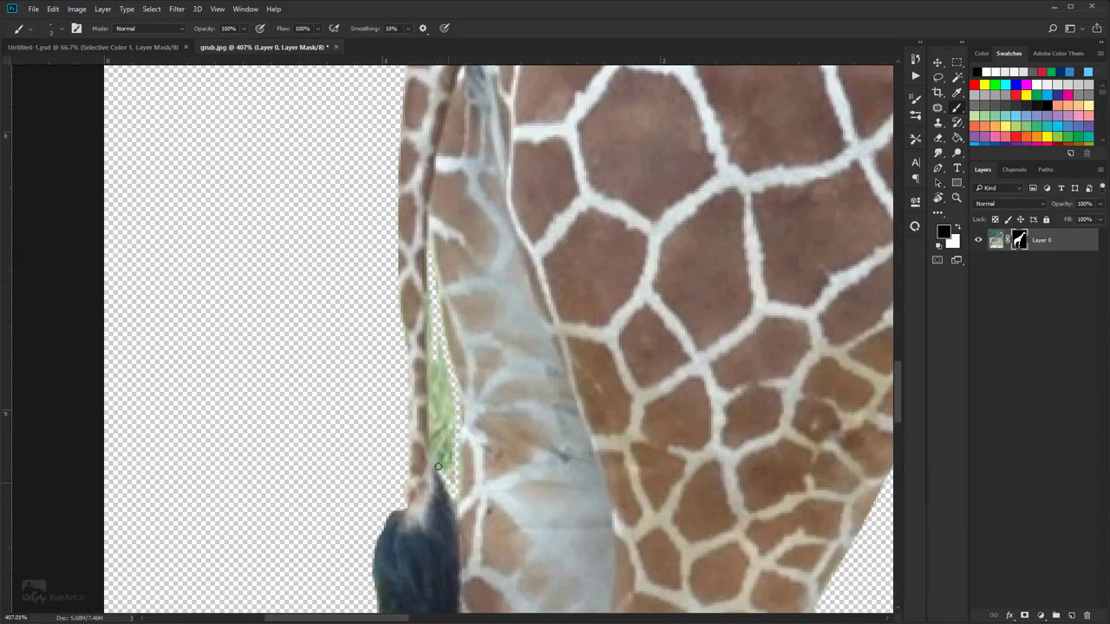
pyautogui.moveTo(432, 440); pyautogui.dragTo(428, 290)
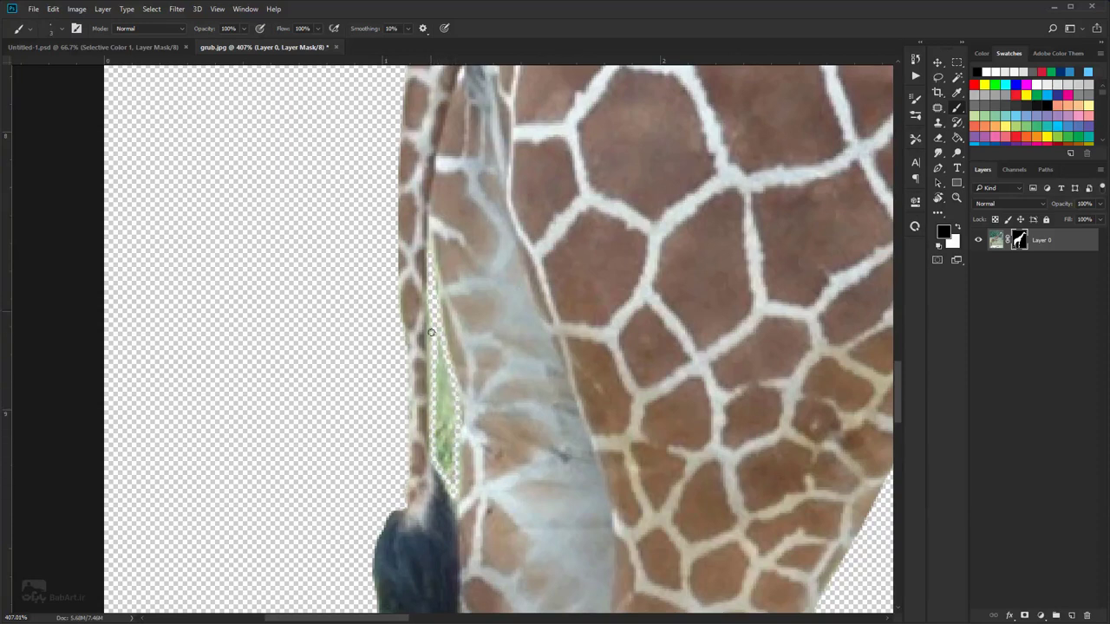
pyautogui.moveTo(431, 332)
pyautogui.mouseDown()
pyautogui.moveTo(440, 436)
pyautogui.moveTo(439, 347)
pyautogui.moveTo(450, 394)
pyautogui.moveTo(450, 382)
pyautogui.moveTo(449, 479)
pyautogui.mouseUp()
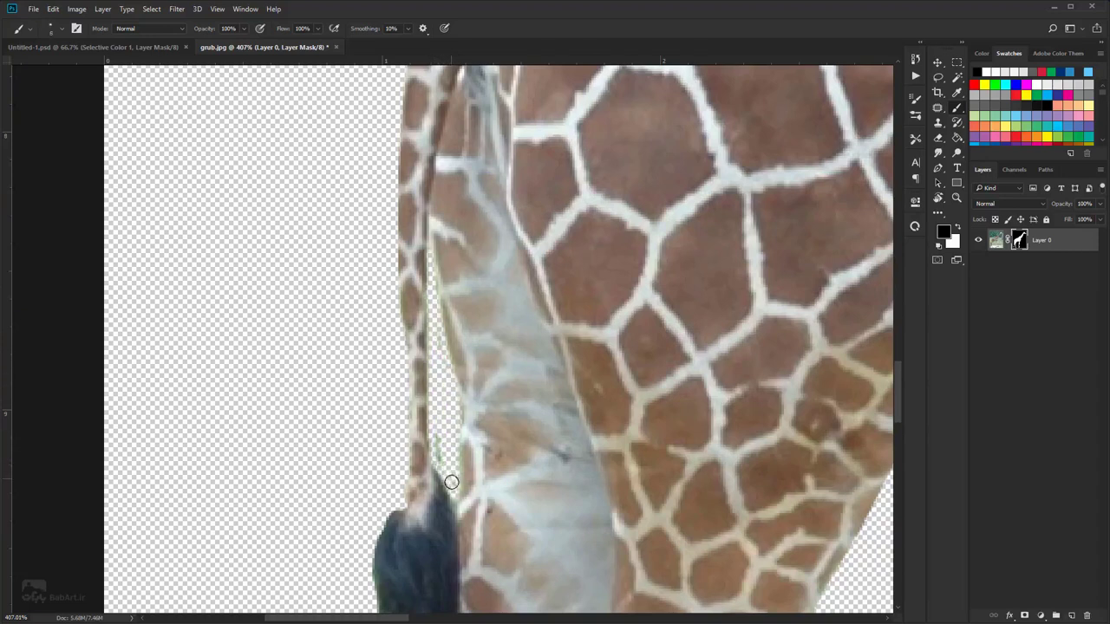
pyautogui.moveTo(440, 430)
pyautogui.mouseDown()
pyautogui.moveTo(449, 468)
pyautogui.moveTo(459, 422)
pyautogui.moveTo(452, 486)
pyautogui.moveTo(454, 402)
pyautogui.moveTo(428, 307)
pyautogui.mouseUp()
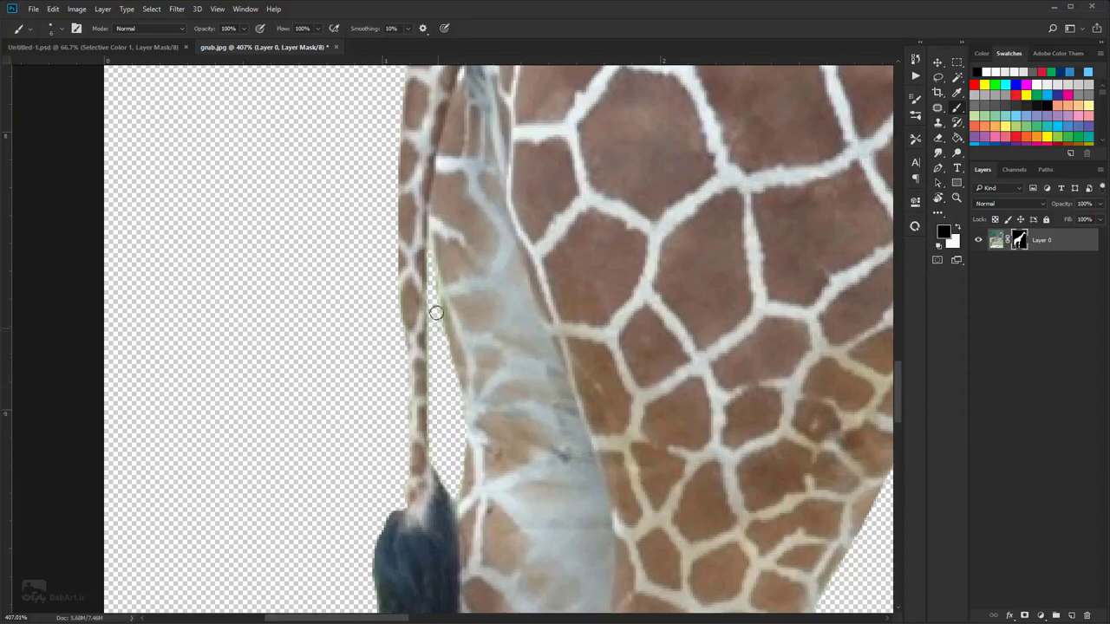
# - Mask out the part of the farther hind leg's hock that sticks out behind the tail tuft
pyautogui.scroll(-2, 435, 321)
pyautogui.scroll(-5, 434, 321)
pyautogui.moveTo(473, 481); pyautogui.dragTo(467, 250)
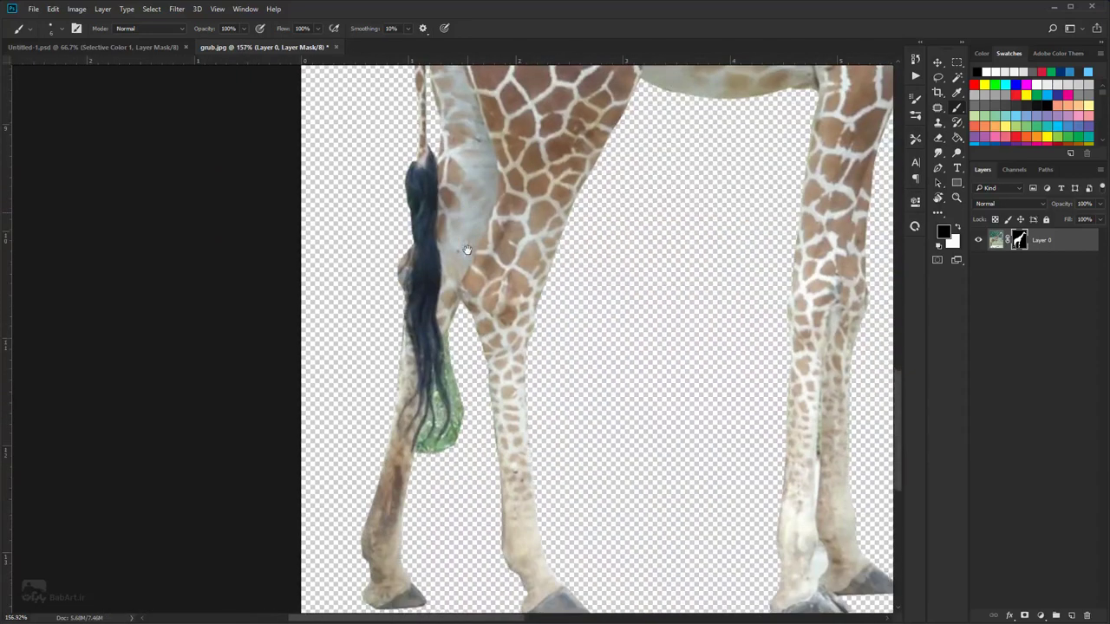
pyautogui.scroll(3, 409, 230)
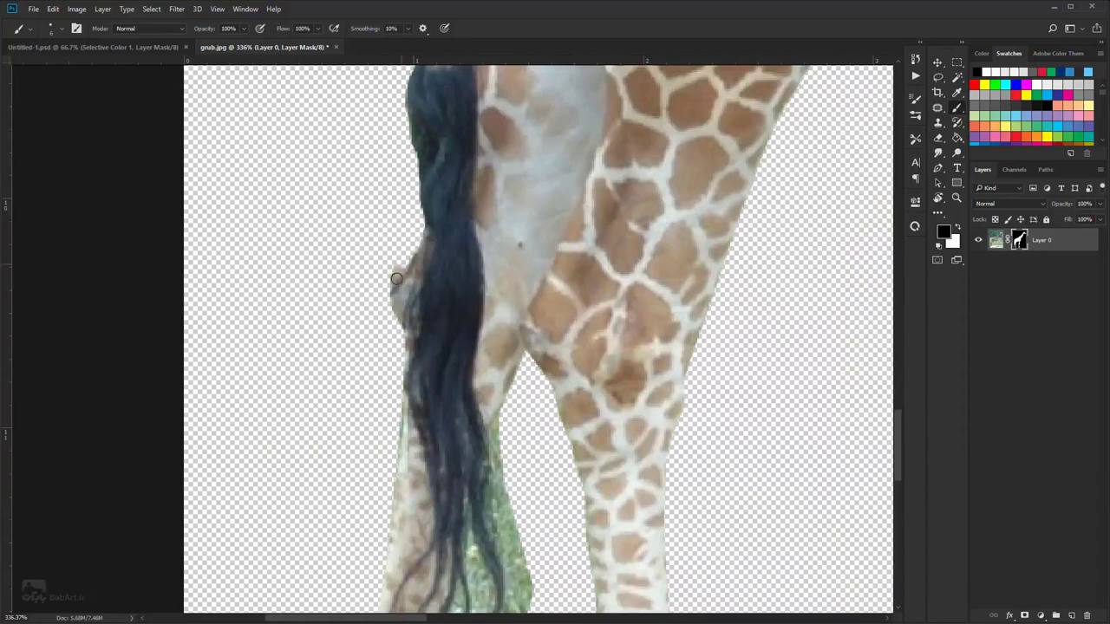
pyautogui.moveTo(414, 278)
pyautogui.mouseDown()
pyautogui.moveTo(380, 350)
pyautogui.moveTo(416, 245)
pyautogui.mouseUp()
pyautogui.moveTo(409, 293); pyautogui.dragTo(403, 328)
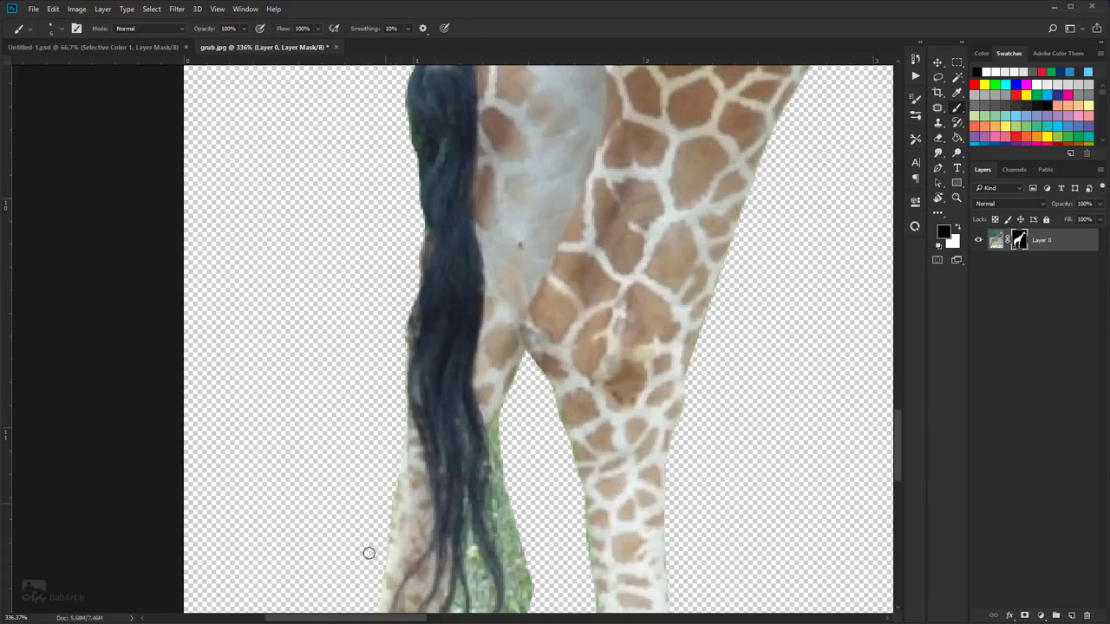
# - Mask out the green background beside the tail tuft's lower end and in the opening between its outer strands
pyautogui.scroll(-2, 382, 486)
pyautogui.moveTo(382, 486); pyautogui.dragTo(366, 315)
pyautogui.scroll(2, 436, 357)
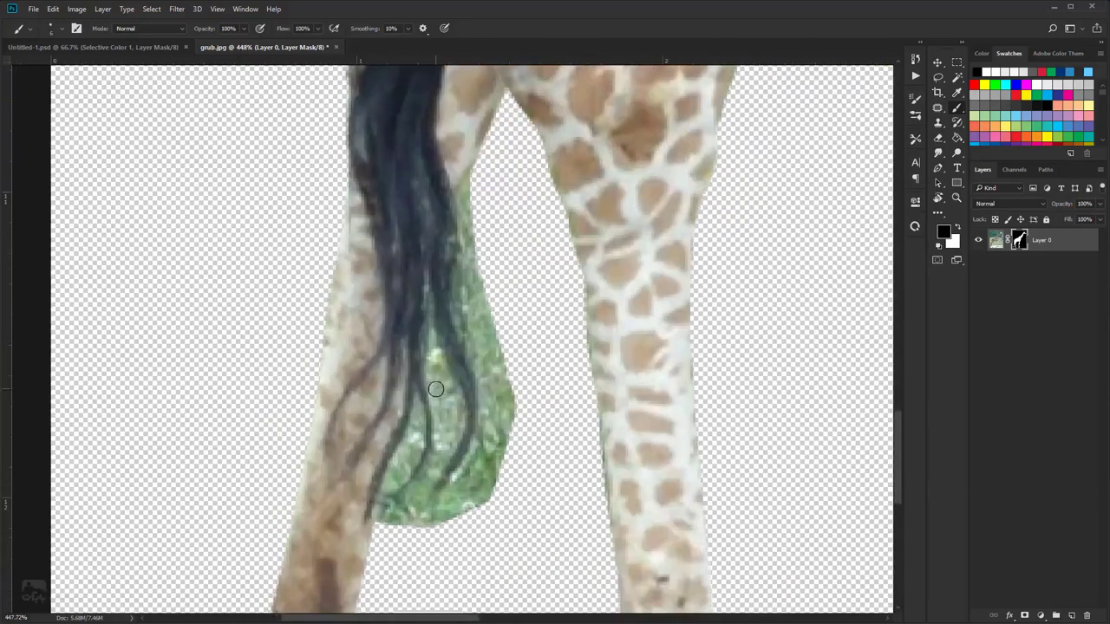
pyautogui.moveTo(436, 357)
pyautogui.mouseDown()
pyautogui.moveTo(438, 455)
pyautogui.moveTo(387, 544)
pyautogui.moveTo(408, 542)
pyautogui.moveTo(427, 499)
pyautogui.moveTo(408, 534)
pyautogui.moveTo(453, 490)
pyautogui.moveTo(486, 418)
pyautogui.moveTo(463, 298)
pyautogui.moveTo(461, 208)
pyautogui.moveTo(481, 179)
pyautogui.mouseUp()
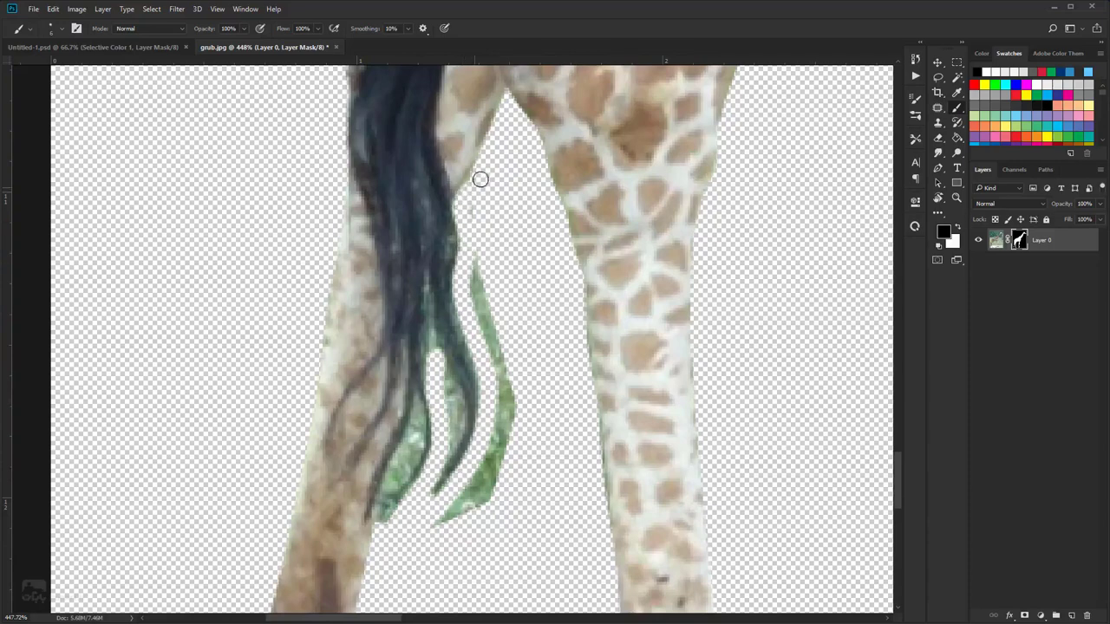
pyautogui.moveTo(482, 311)
pyautogui.mouseDown()
pyautogui.moveTo(473, 281)
pyautogui.moveTo(511, 422)
pyautogui.moveTo(488, 476)
pyautogui.moveTo(506, 437)
pyautogui.moveTo(504, 455)
pyautogui.moveTo(474, 483)
pyautogui.moveTo(496, 478)
pyautogui.moveTo(494, 455)
pyautogui.moveTo(431, 517)
pyautogui.moveTo(438, 362)
pyautogui.moveTo(454, 420)
pyautogui.moveTo(440, 460)
pyautogui.moveTo(451, 401)
pyautogui.mouseUp()
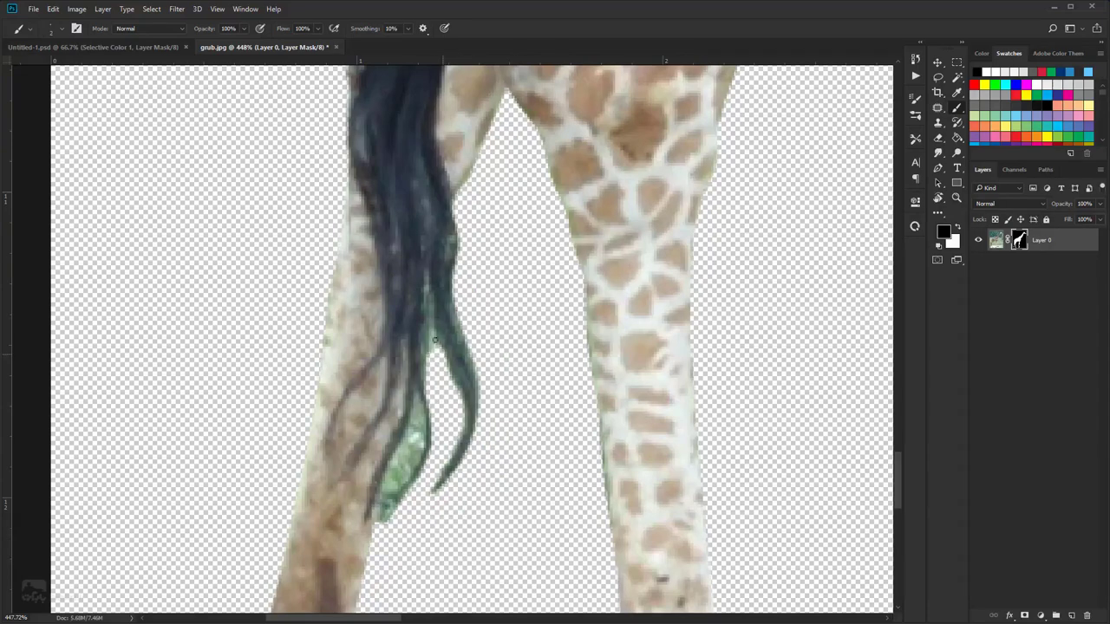
# - Clear the remaining green between the fine tail hair strands on the mask with a very small brush
pyautogui.moveTo(434, 339)
pyautogui.mouseDown()
pyautogui.moveTo(425, 276)
pyautogui.moveTo(428, 369)
pyautogui.moveTo(435, 340)
pyautogui.mouseUp()
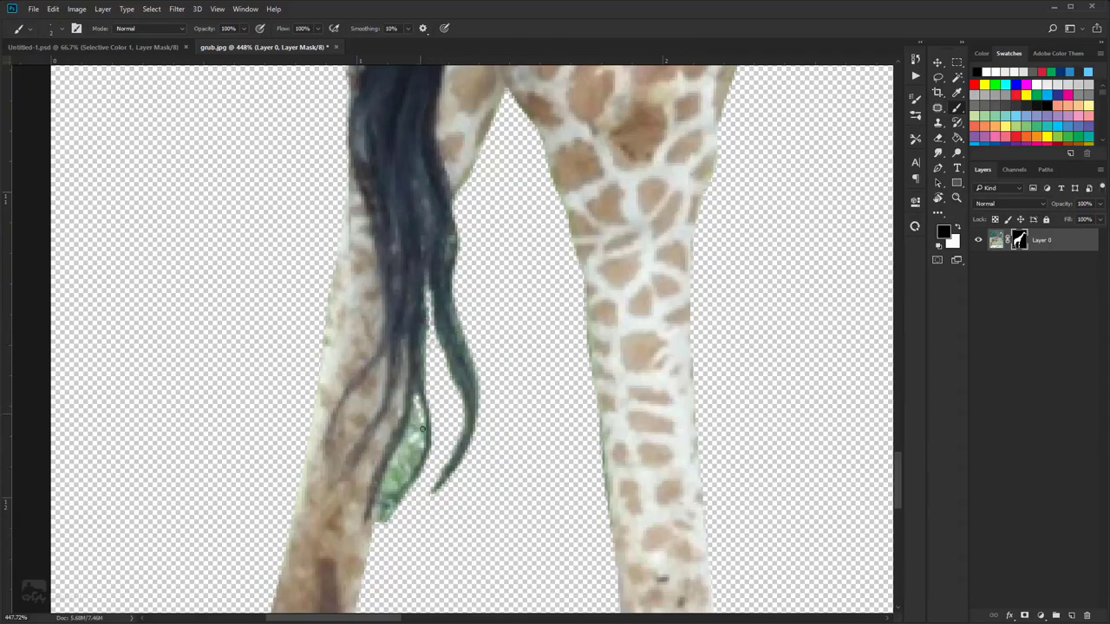
pyautogui.moveTo(416, 460); pyautogui.dragTo(394, 493)
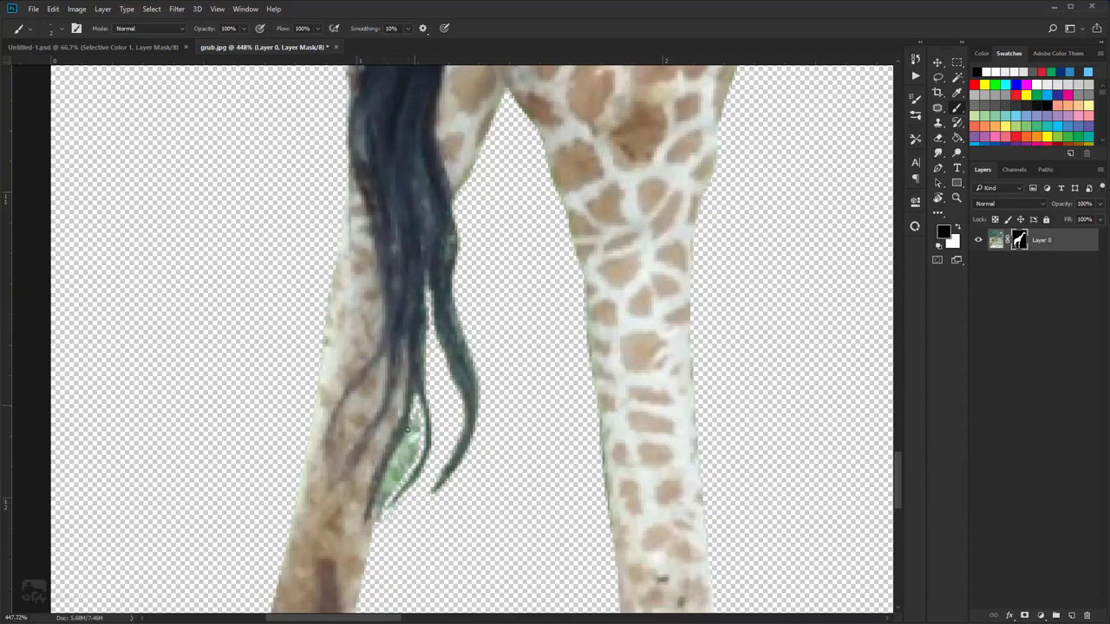
pyautogui.moveTo(406, 429)
pyautogui.mouseDown()
pyautogui.moveTo(375, 552)
pyautogui.moveTo(415, 413)
pyautogui.moveTo(412, 453)
pyautogui.moveTo(380, 513)
pyautogui.mouseUp()
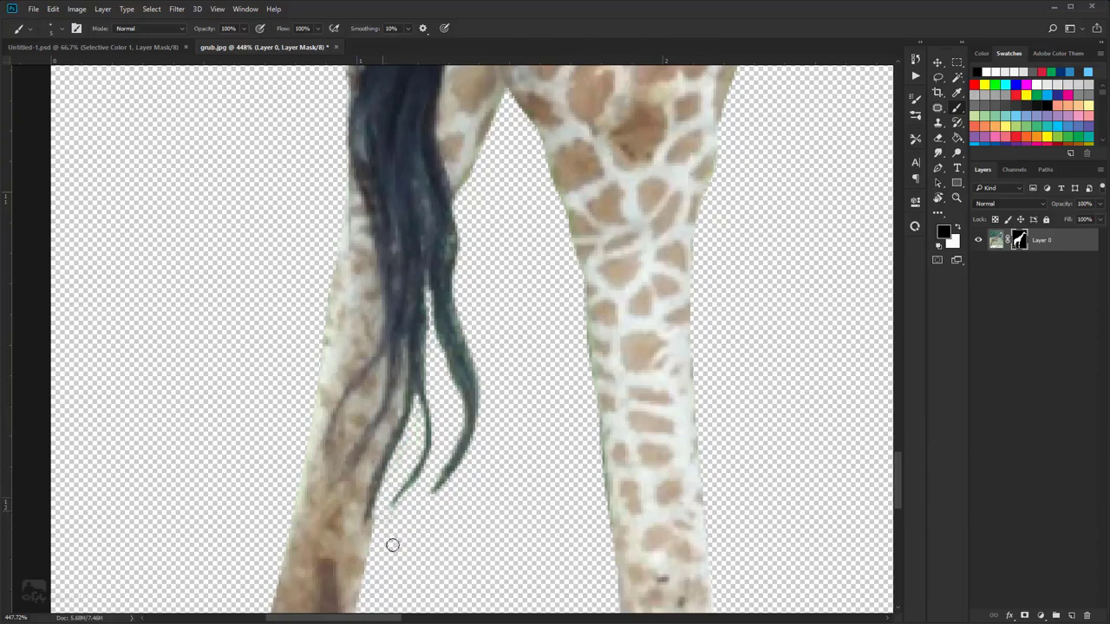
pyautogui.scroll(-10, 469, 415)
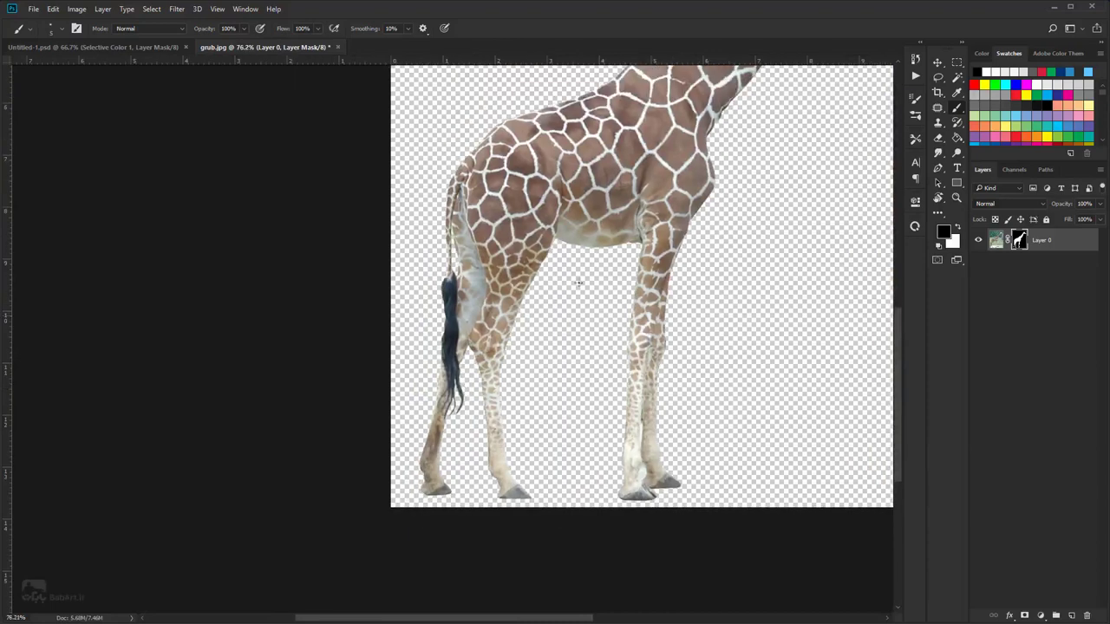
# - Mask out the background in the narrow gap between the two front legs, from the hooves upward, with a very small brush
pyautogui.scroll(6, 658, 485)
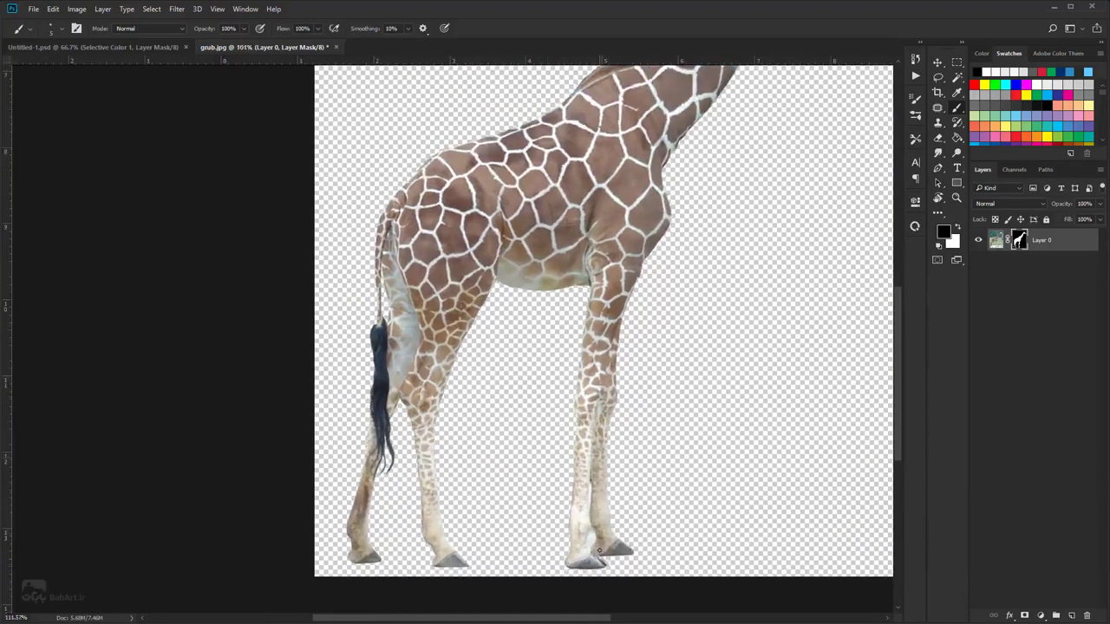
pyautogui.scroll(6, 589, 543)
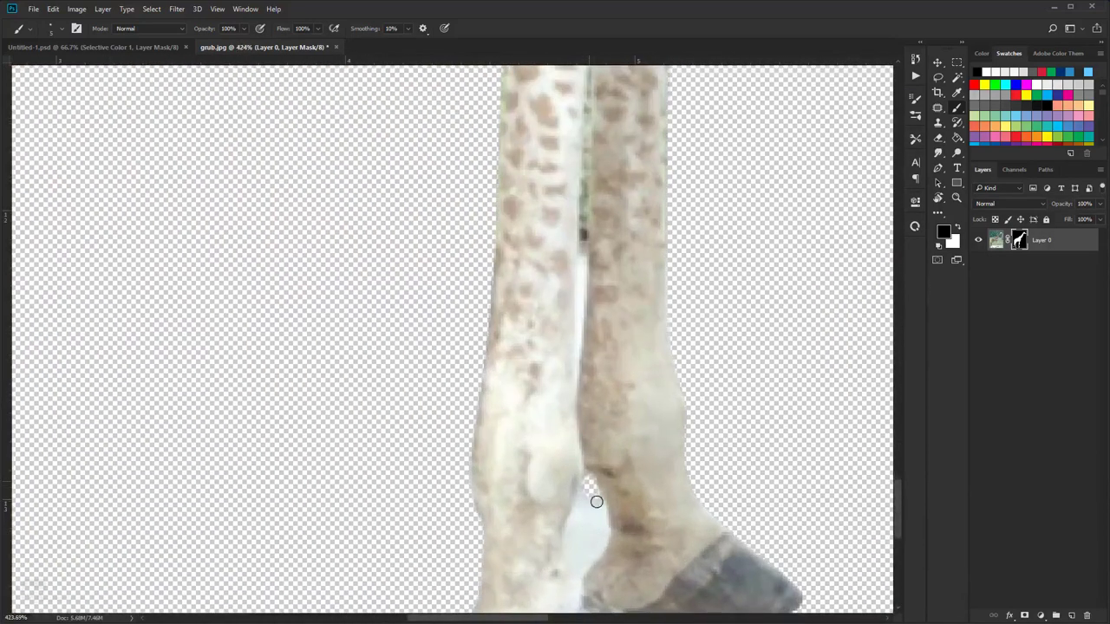
pyautogui.moveTo(601, 537)
pyautogui.mouseDown()
pyautogui.moveTo(581, 567)
pyautogui.moveTo(605, 381)
pyautogui.mouseUp()
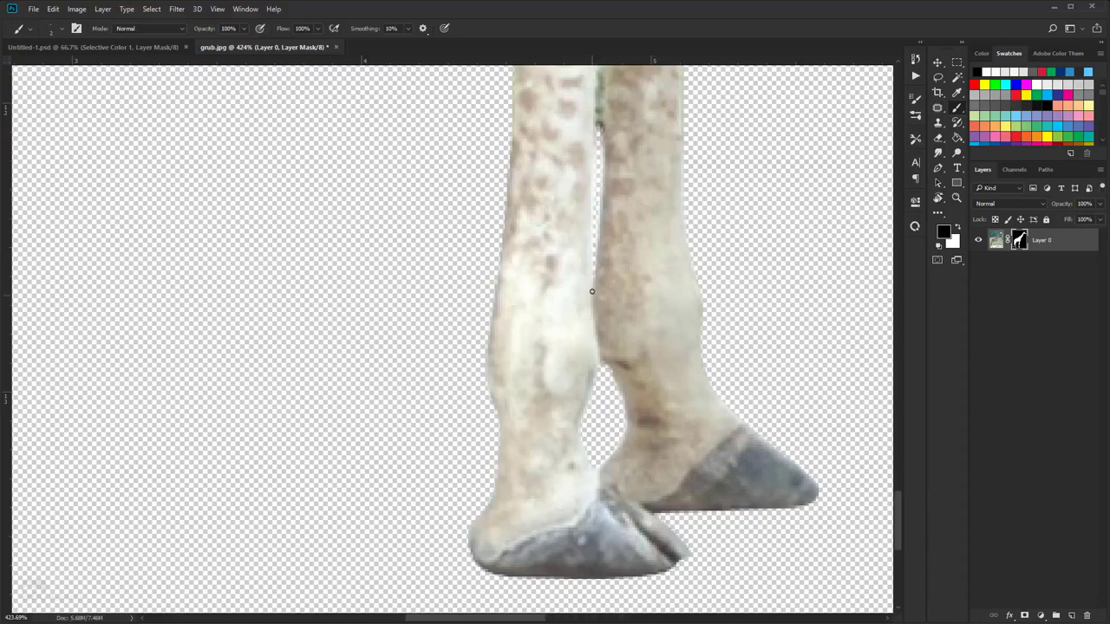
pyautogui.moveTo(591, 291); pyautogui.dragTo(560, 377)
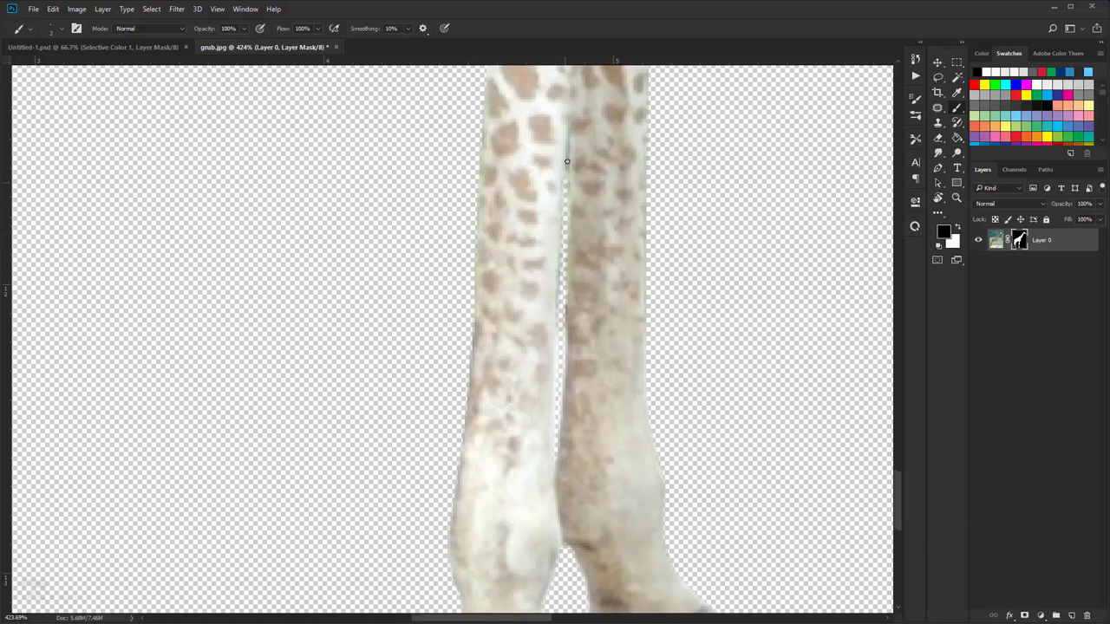
# - Mask out the green background around the giraffe's horns and in the notch between the horns and the rear ear
pyautogui.scroll(-10, 564, 109)
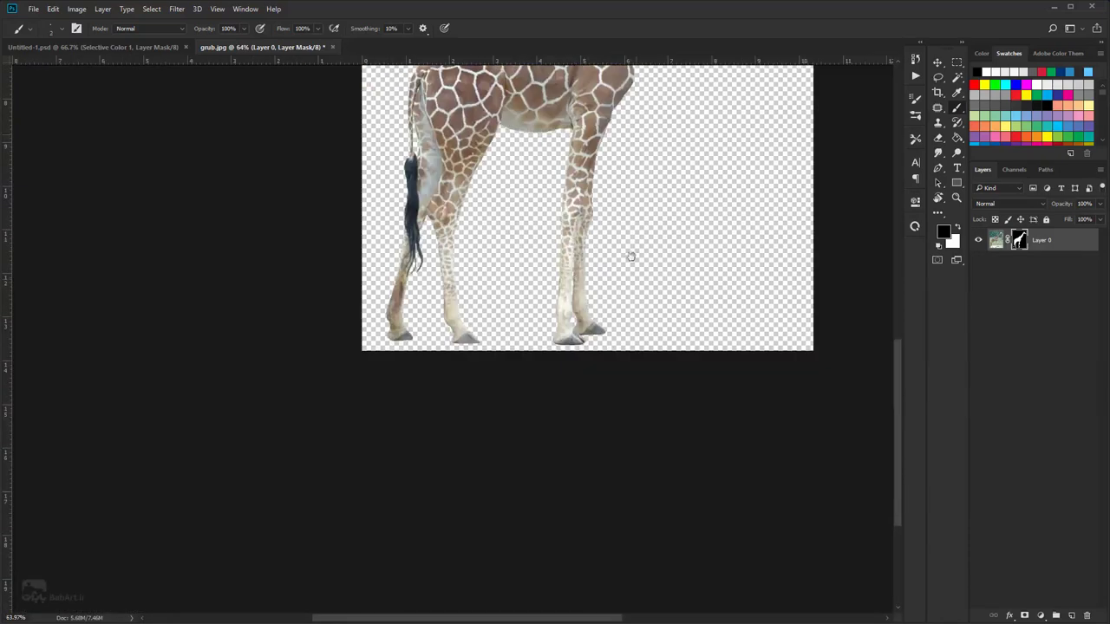
pyautogui.moveTo(631, 257); pyautogui.dragTo(639, 428)
pyautogui.scroll(4, 736, 101)
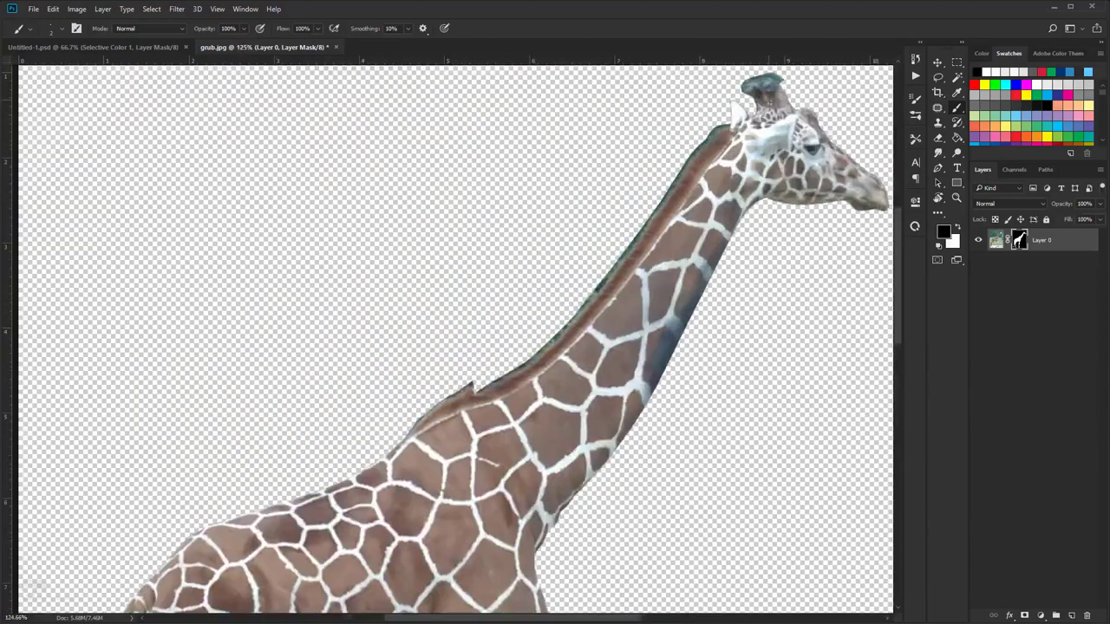
pyautogui.scroll(5, 776, 373)
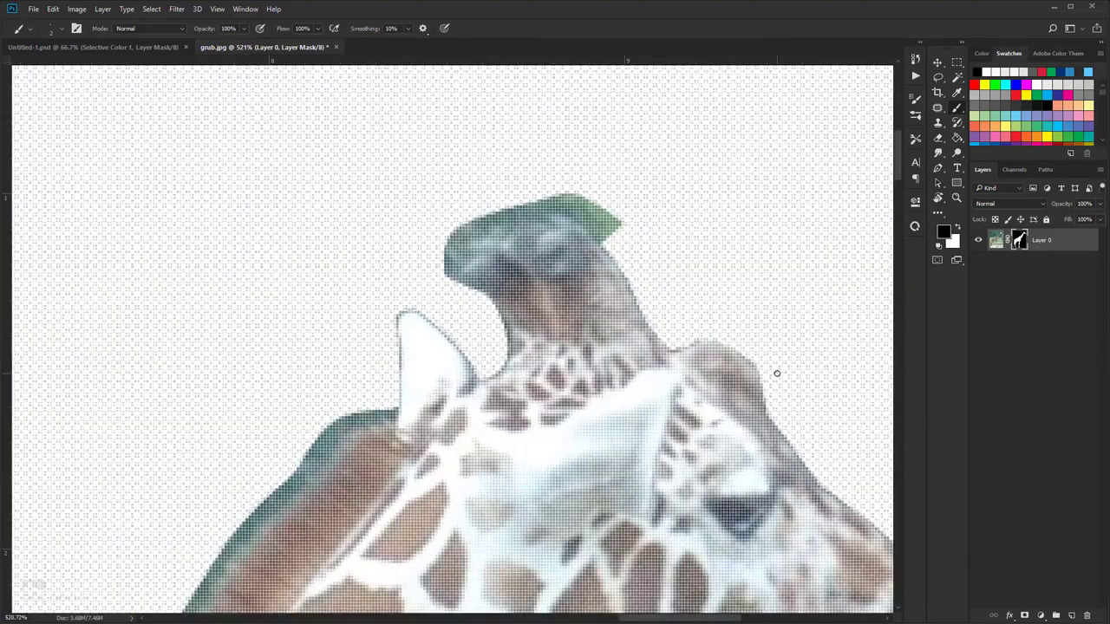
pyautogui.scroll(1, 777, 374)
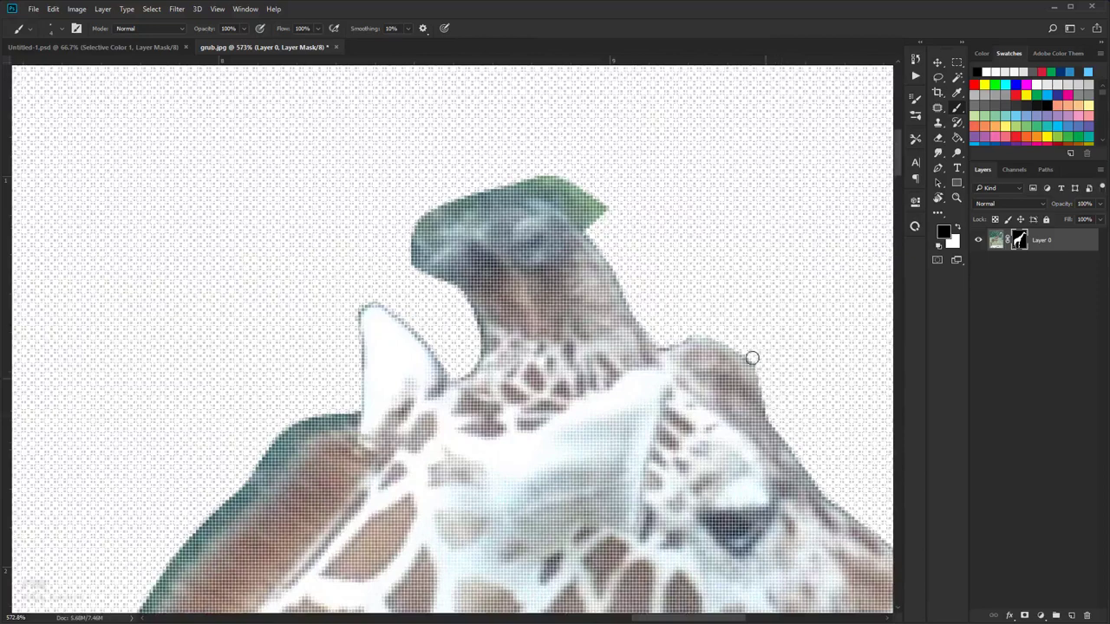
pyautogui.moveTo(680, 339)
pyautogui.mouseDown()
pyautogui.moveTo(596, 236)
pyautogui.moveTo(534, 182)
pyautogui.moveTo(609, 241)
pyautogui.moveTo(534, 176)
pyautogui.moveTo(581, 185)
pyautogui.moveTo(607, 208)
pyautogui.moveTo(522, 170)
pyautogui.moveTo(529, 186)
pyautogui.moveTo(423, 229)
pyautogui.moveTo(414, 272)
pyautogui.moveTo(422, 226)
pyautogui.moveTo(506, 186)
pyautogui.moveTo(451, 191)
pyautogui.mouseUp()
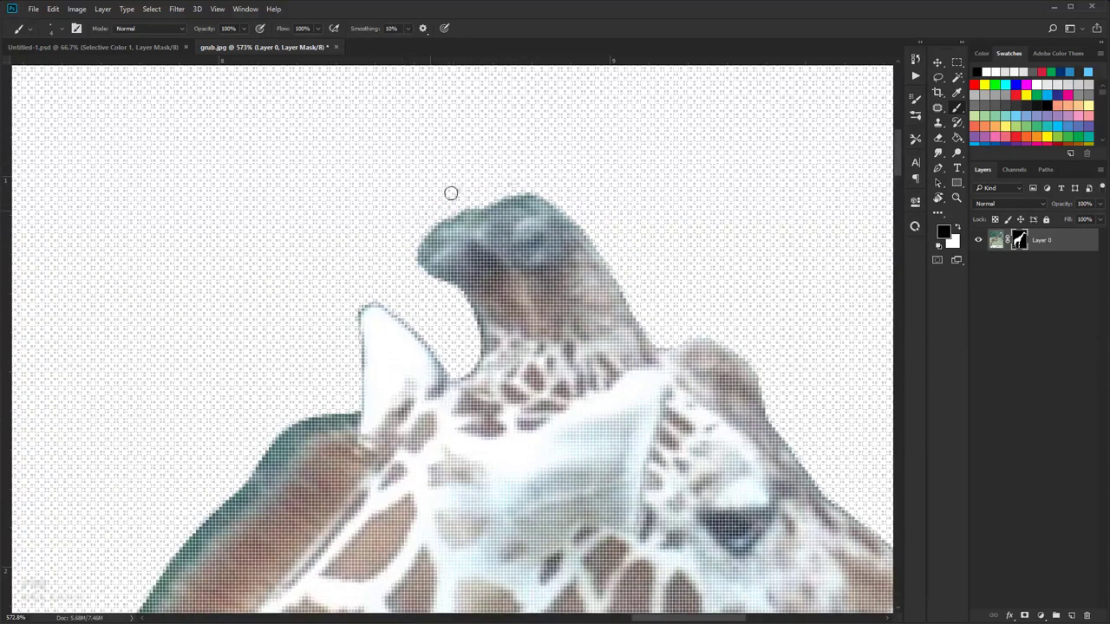
pyautogui.moveTo(457, 367)
pyautogui.mouseDown()
pyautogui.moveTo(374, 296)
pyautogui.moveTo(355, 320)
pyautogui.moveTo(351, 416)
pyautogui.moveTo(302, 420)
pyautogui.moveTo(267, 442)
pyautogui.moveTo(578, 203)
pyautogui.moveTo(520, 213)
pyautogui.moveTo(566, 202)
pyautogui.moveTo(577, 211)
pyautogui.moveTo(513, 236)
pyautogui.moveTo(491, 229)
pyautogui.moveTo(514, 219)
pyautogui.moveTo(511, 243)
pyautogui.moveTo(492, 245)
pyautogui.moveTo(436, 305)
pyautogui.moveTo(513, 250)
pyautogui.moveTo(466, 300)
pyautogui.moveTo(507, 237)
pyautogui.mouseUp()
# - Mask out the green fringe along the upper mane, from behind the ear down to the middle of the neck
pyautogui.scroll(-5, 507, 238)
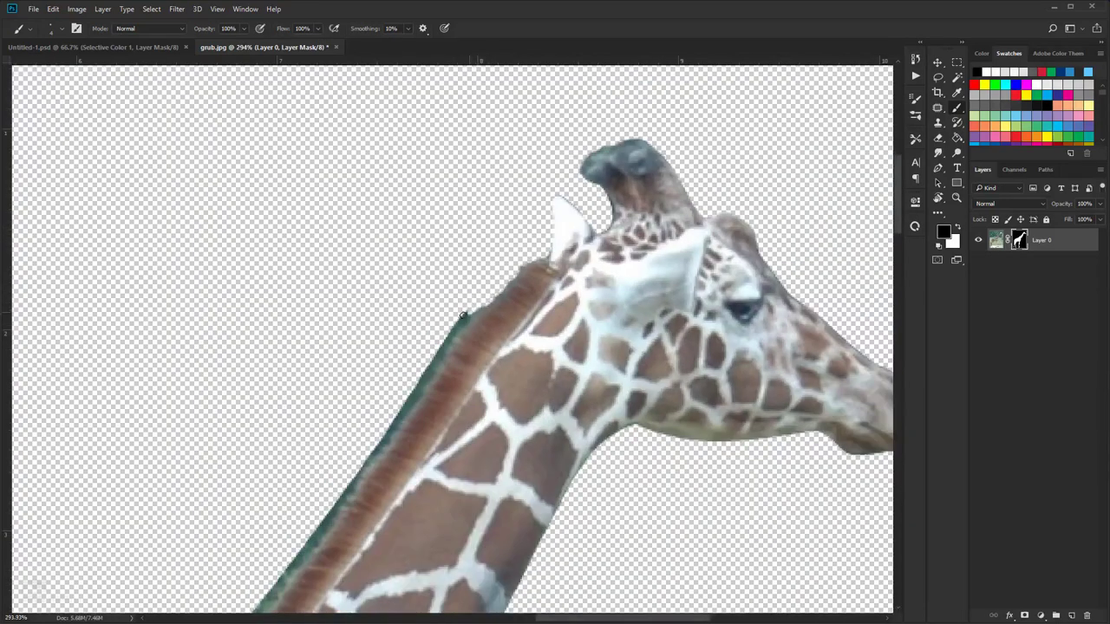
pyautogui.moveTo(463, 315); pyautogui.dragTo(471, 310)
pyautogui.moveTo(420, 376); pyautogui.dragTo(557, 231)
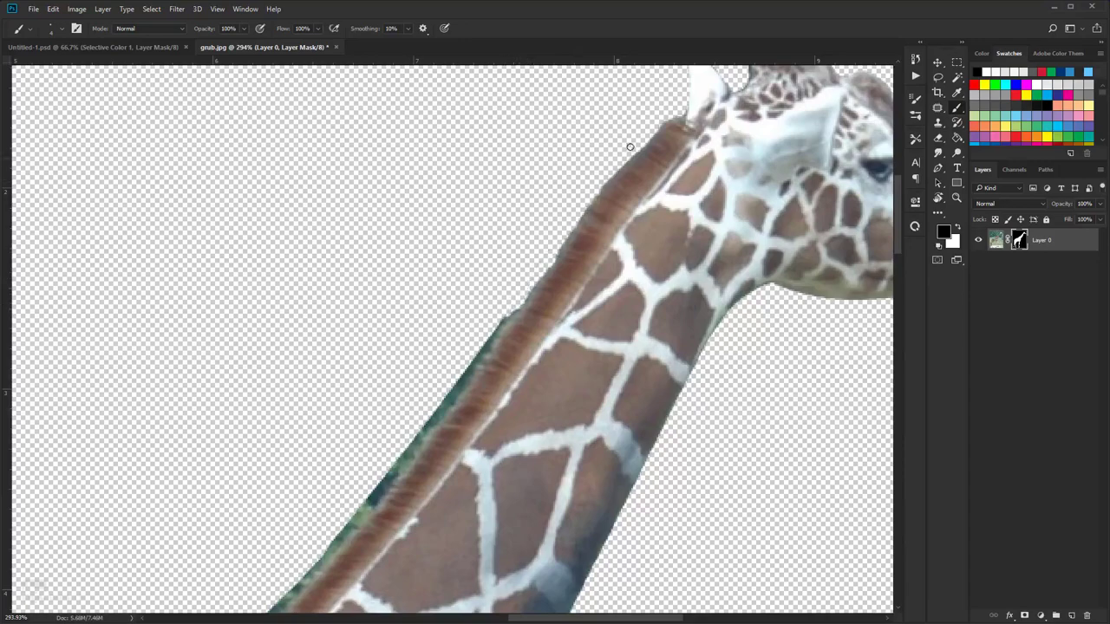
pyautogui.scroll(3, 474, 432)
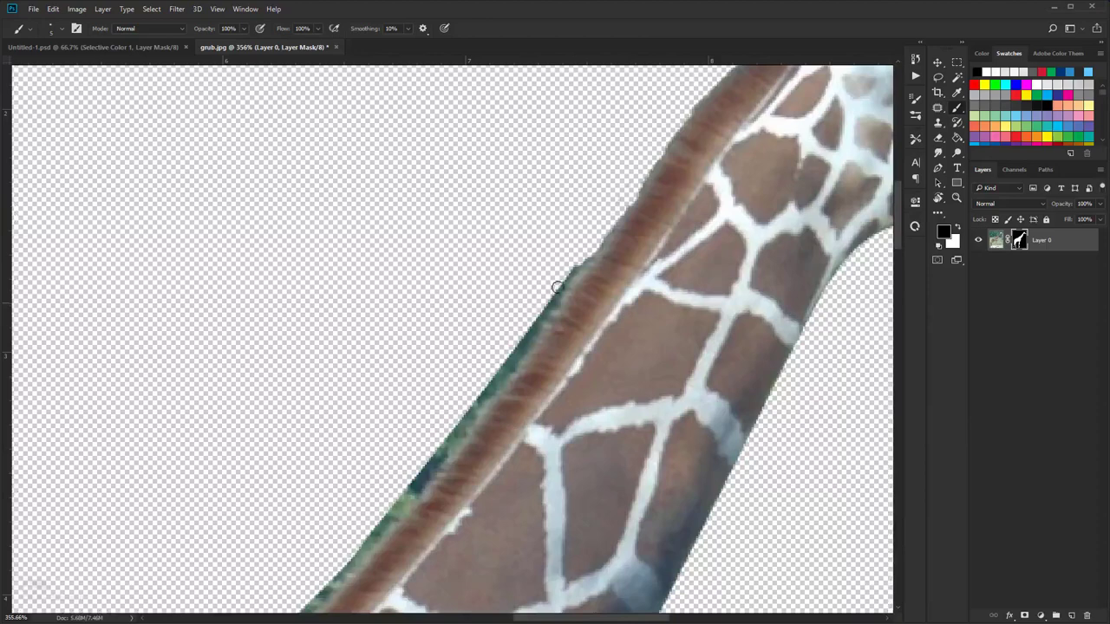
pyautogui.moveTo(583, 253)
pyautogui.mouseDown()
pyautogui.moveTo(417, 478)
pyautogui.moveTo(436, 463)
pyautogui.mouseUp()
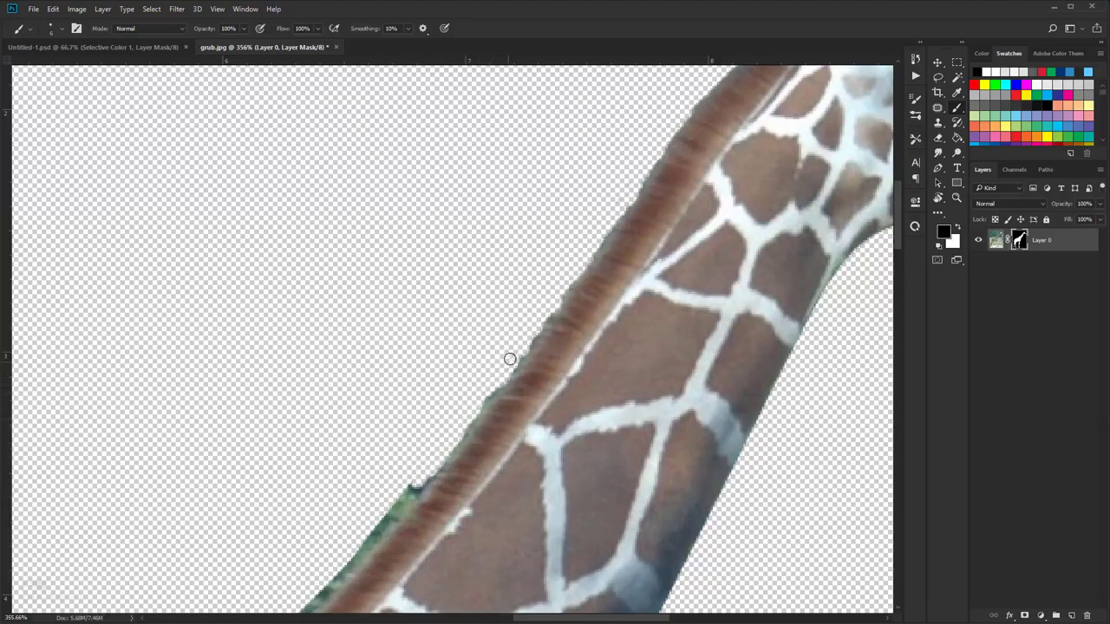
pyautogui.moveTo(542, 315); pyautogui.dragTo(466, 414)
# - Mask out the remaining green along the lower mane and trim the pointed remnant at the shoulder hump
pyautogui.scroll(-3, 424, 489)
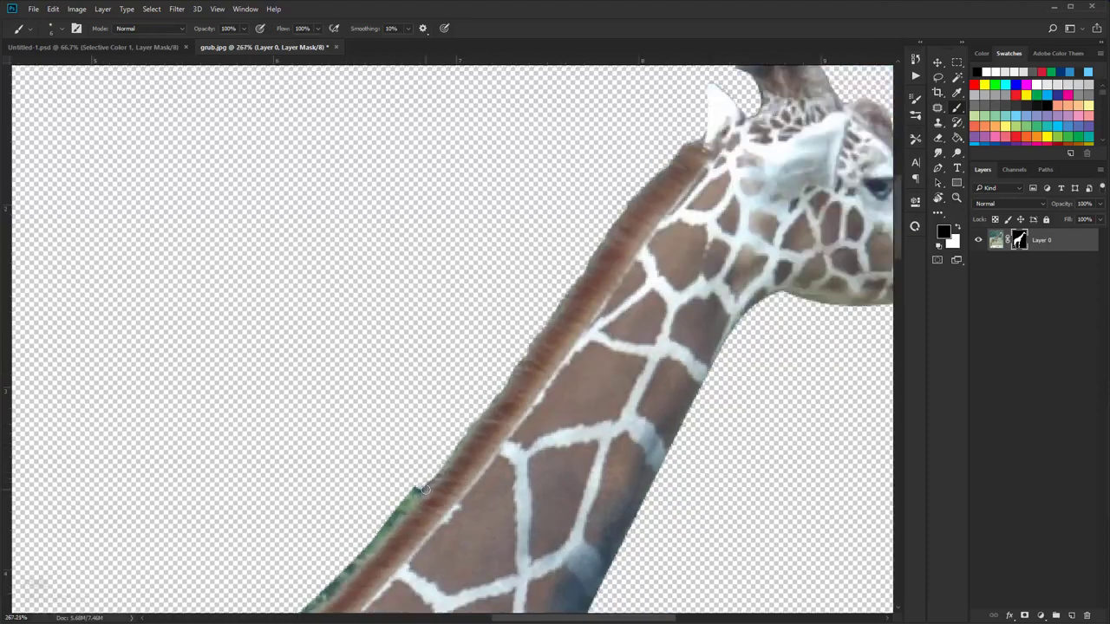
pyautogui.moveTo(424, 489); pyautogui.dragTo(587, 315)
pyautogui.scroll(1, 567, 318)
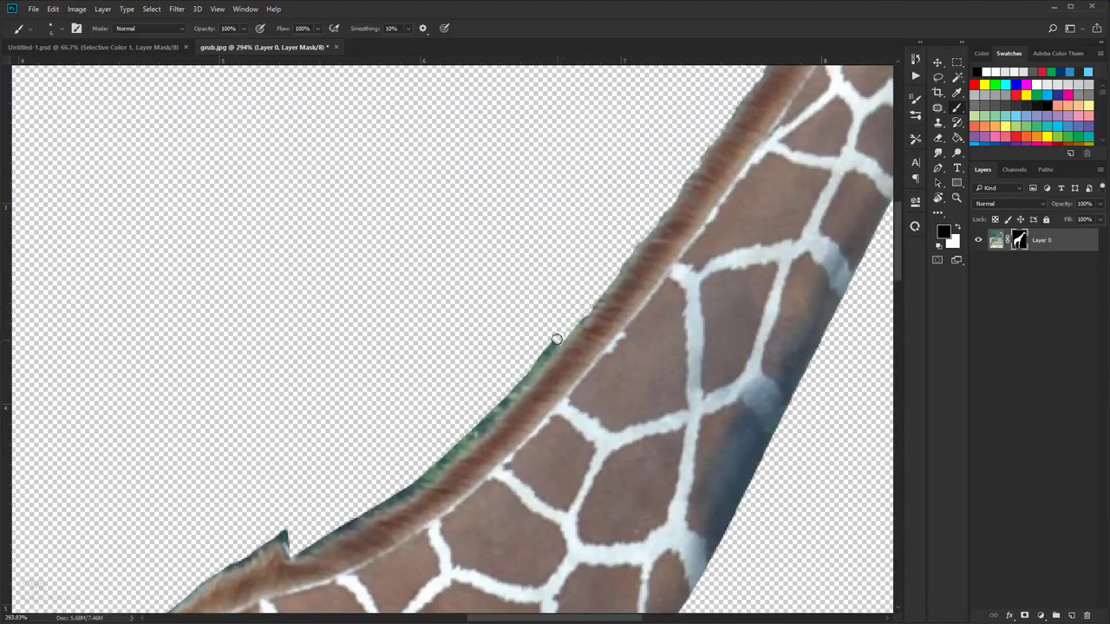
pyautogui.moveTo(557, 339); pyautogui.dragTo(464, 444)
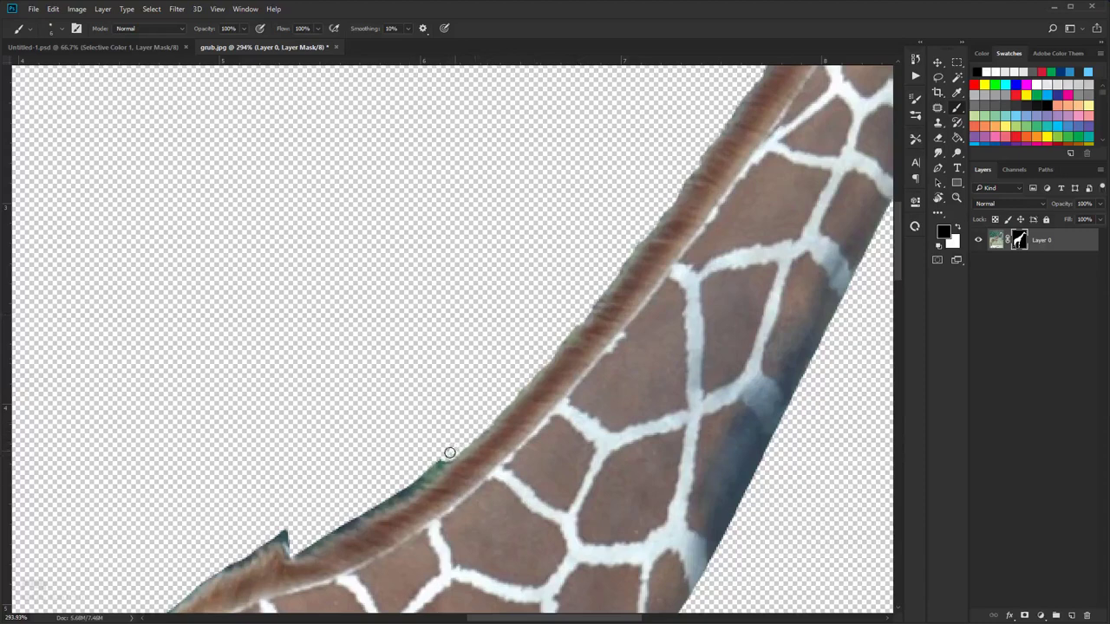
pyautogui.moveTo(434, 472)
pyautogui.mouseDown()
pyautogui.moveTo(291, 554)
pyautogui.moveTo(283, 531)
pyautogui.moveTo(272, 536)
pyautogui.moveTo(534, 344)
pyautogui.moveTo(526, 373)
pyautogui.moveTo(535, 356)
pyautogui.moveTo(565, 352)
pyautogui.moveTo(513, 358)
pyautogui.moveTo(467, 382)
pyautogui.moveTo(373, 468)
pyautogui.mouseUp()
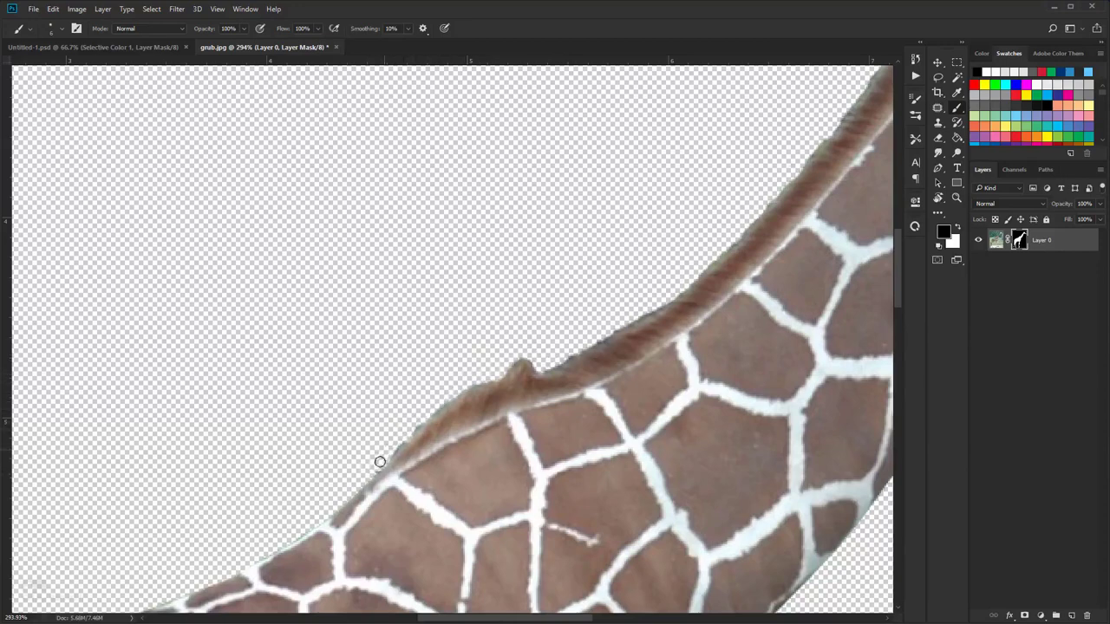
# - Apply the layer mask permanently to the giraffe layer
pyautogui.scroll(-5, 512, 390)
pyautogui.scroll(-5, 626, 321)
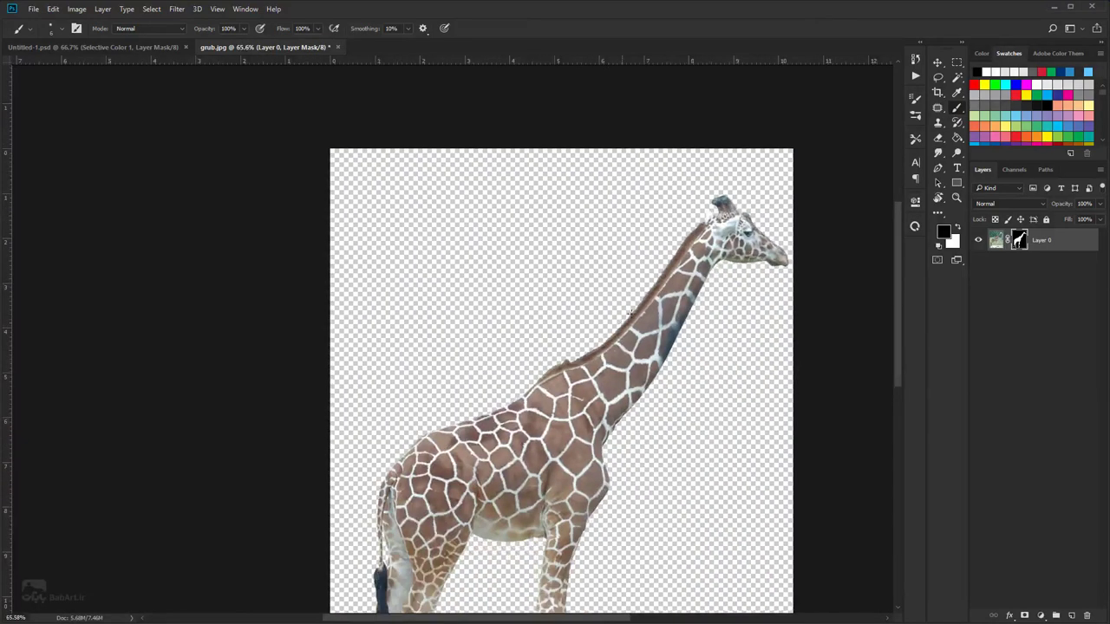
pyautogui.scroll(2, 725, 263)
pyautogui.scroll(2, 450, 344)
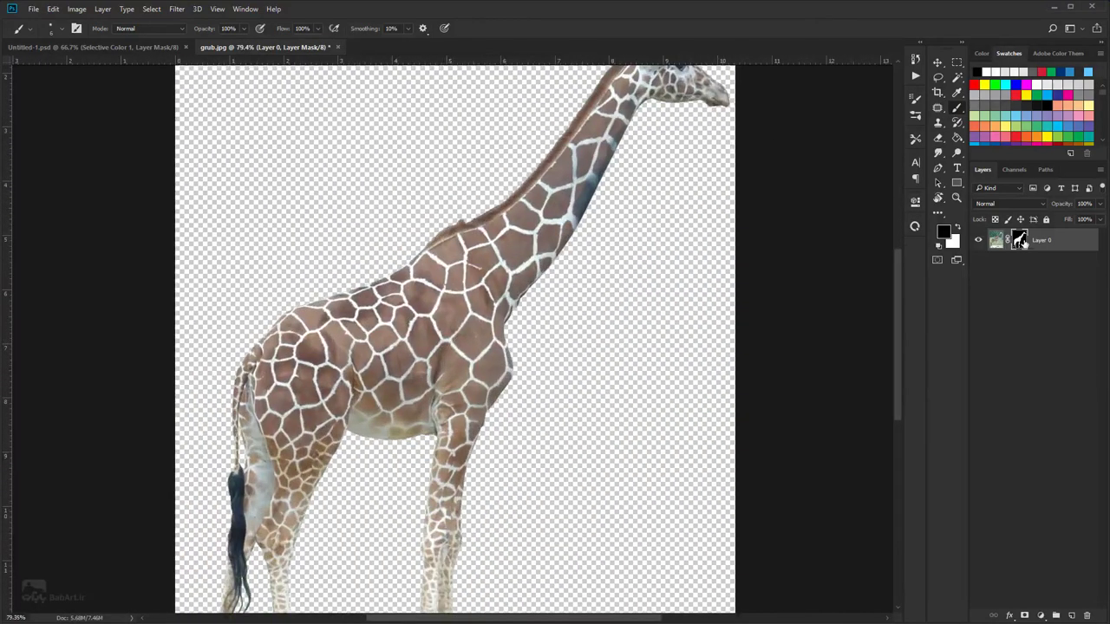
pyautogui.rightClick(1022, 243)
pyautogui.click(1036, 278)
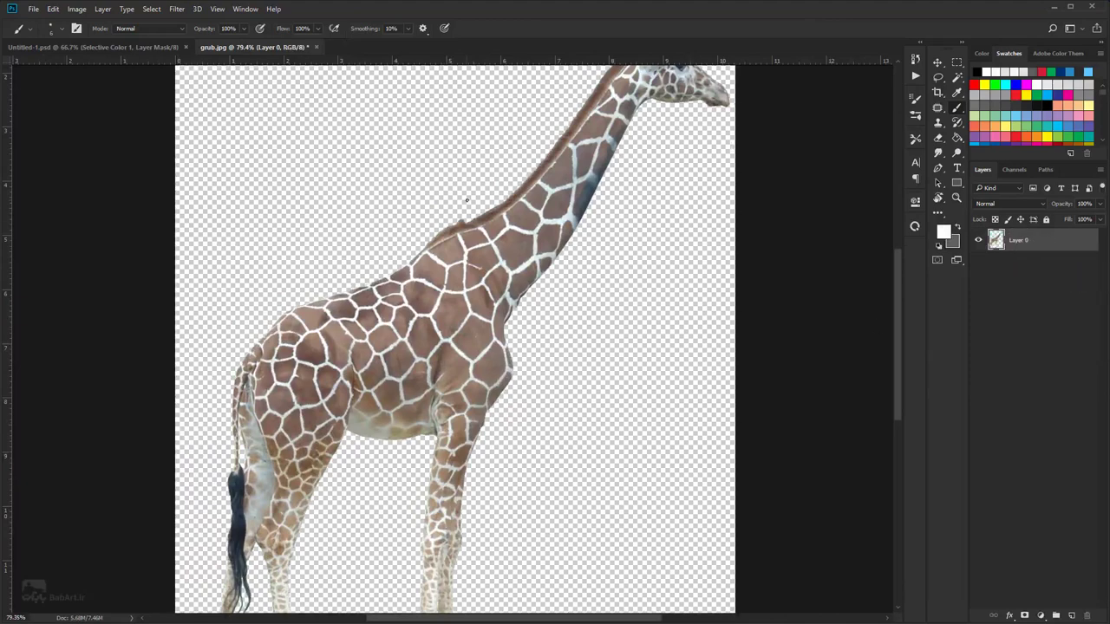
# - Move the cut-out giraffe into the Untitled-1.psd composite with the Move tool and place it over the meadow
pyautogui.scroll(-3, 468, 198)
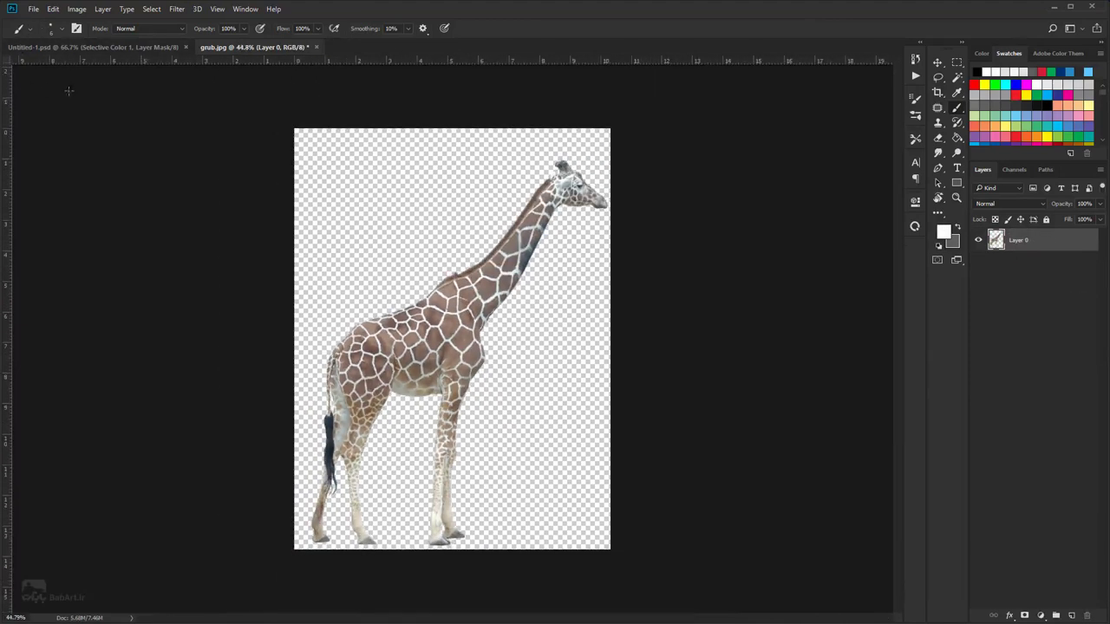
pyautogui.click(936, 62)
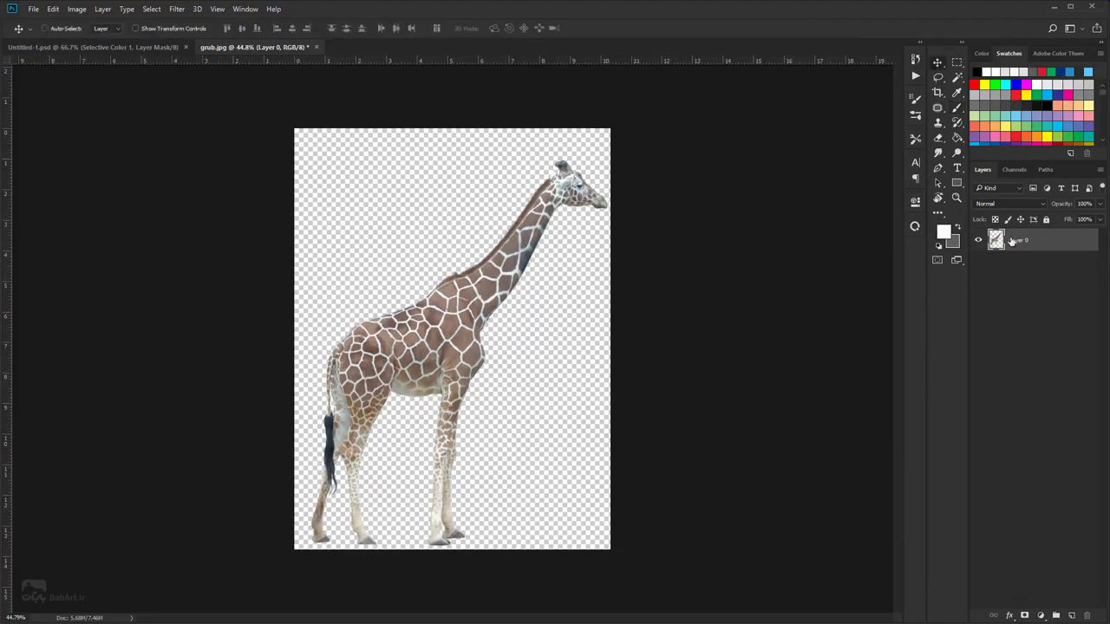
pyautogui.moveTo(514, 259); pyautogui.dragTo(526, 287)
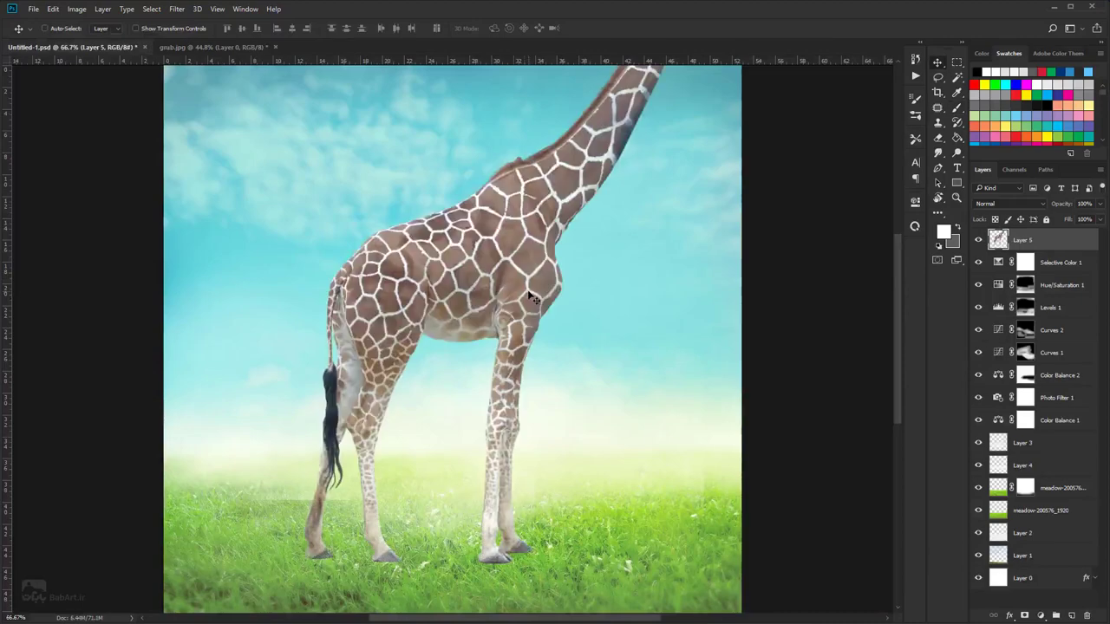
pyautogui.scroll(-7, 473, 290)
pyautogui.moveTo(472, 298)
pyautogui.mouseDown()
pyautogui.moveTo(469, 314)
pyautogui.moveTo(456, 313)
pyautogui.mouseUp()
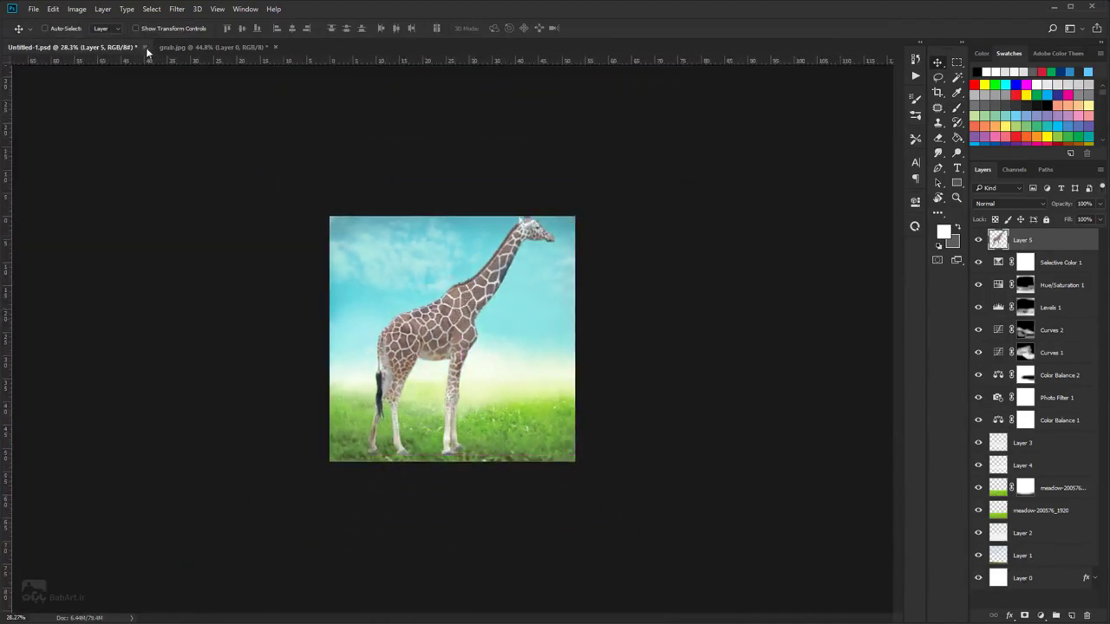
# - Free Transform the giraffe proportionally to about 59.5% and stand it on the grass near the middle of the meadow
pyautogui.click(53, 9)
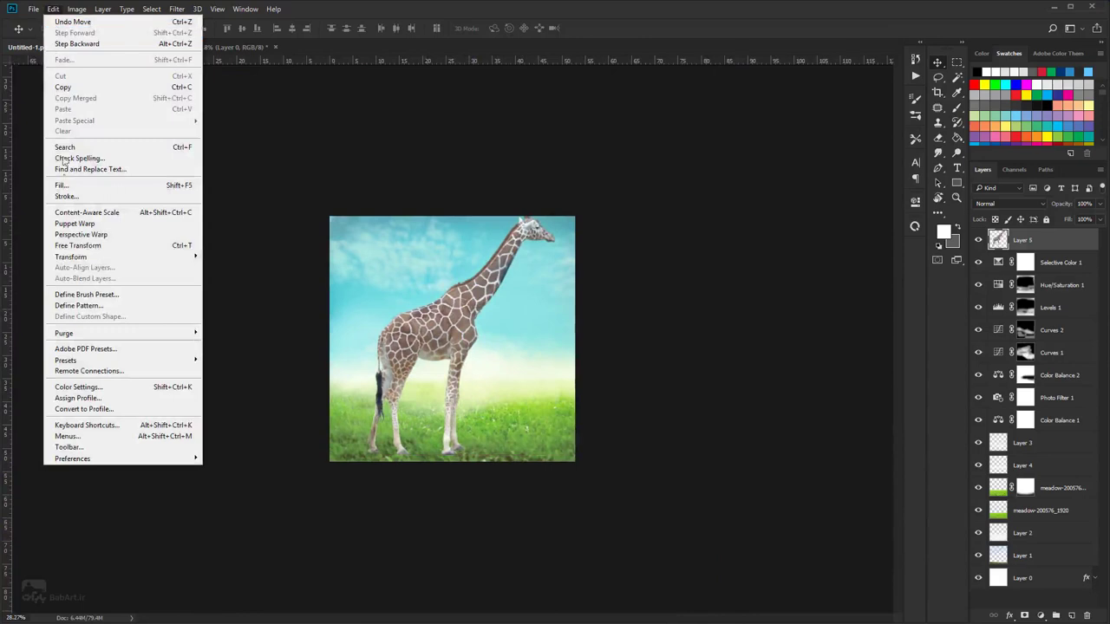
pyautogui.click(78, 245)
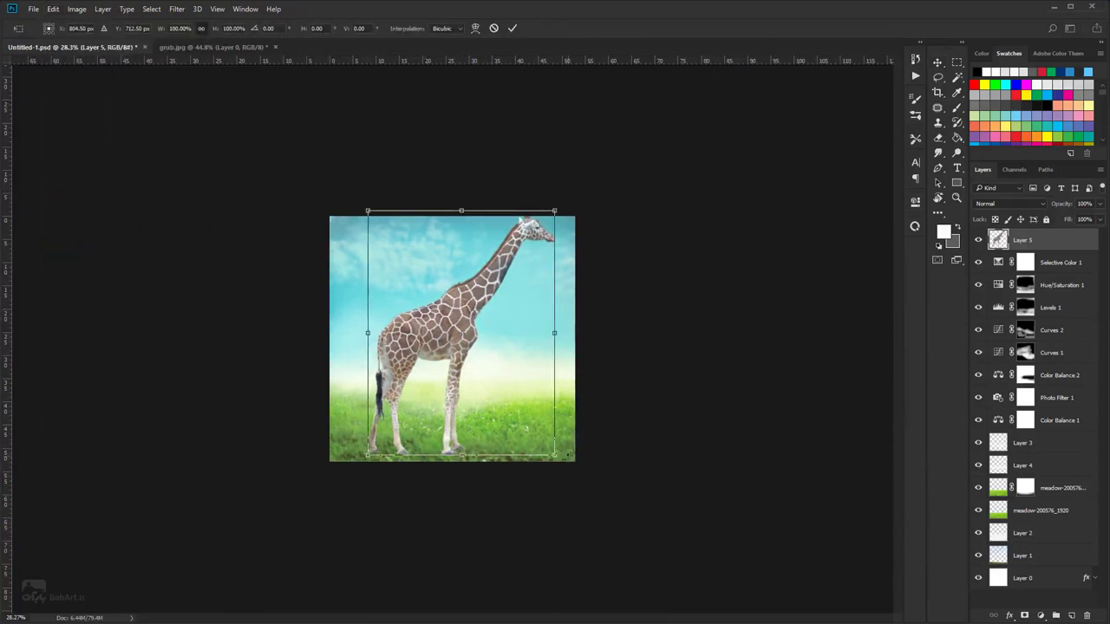
pyautogui.moveTo(554, 454); pyautogui.dragTo(505, 389)
pyautogui.moveTo(429, 323); pyautogui.dragTo(462, 356)
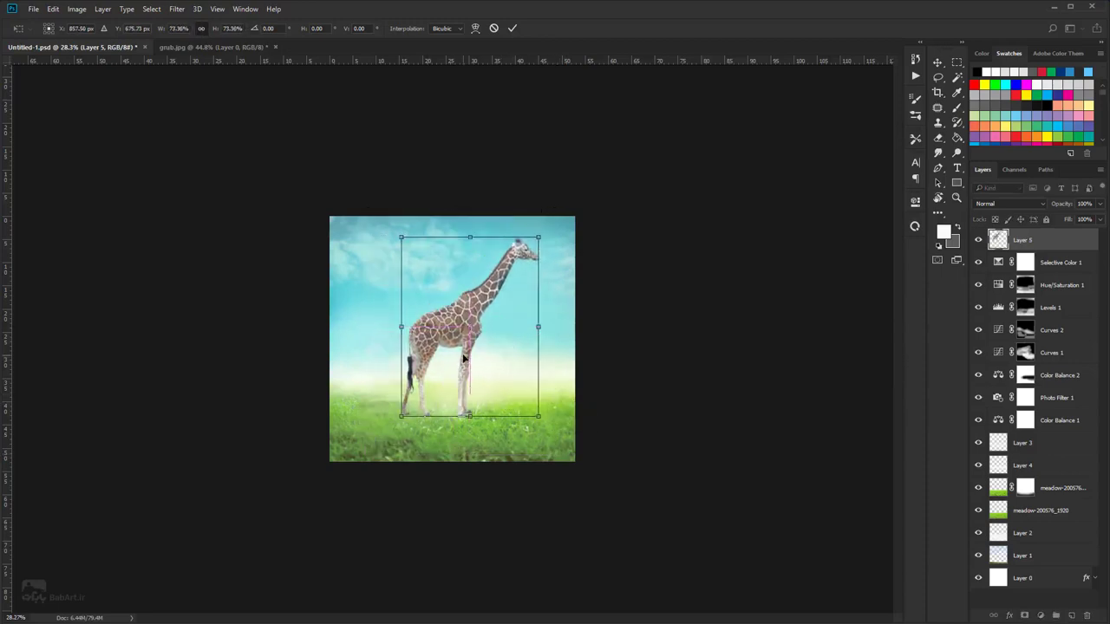
pyautogui.scroll(3, 462, 357)
pyautogui.scroll(-1, 462, 356)
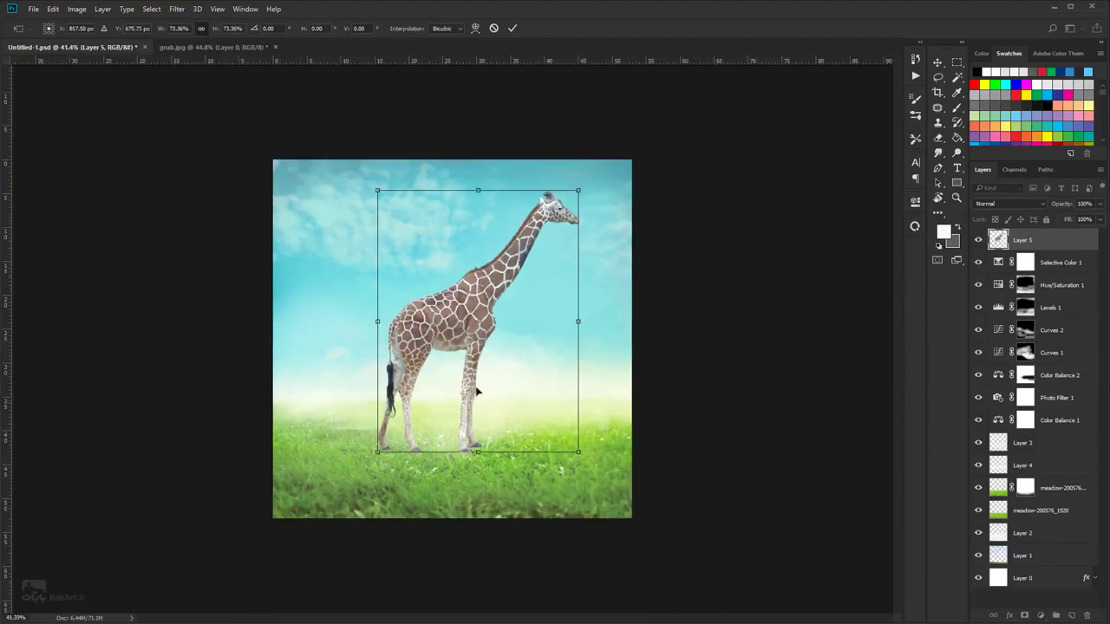
pyautogui.moveTo(577, 453); pyautogui.dragTo(559, 426)
pyautogui.moveTo(505, 400); pyautogui.dragTo(511, 404)
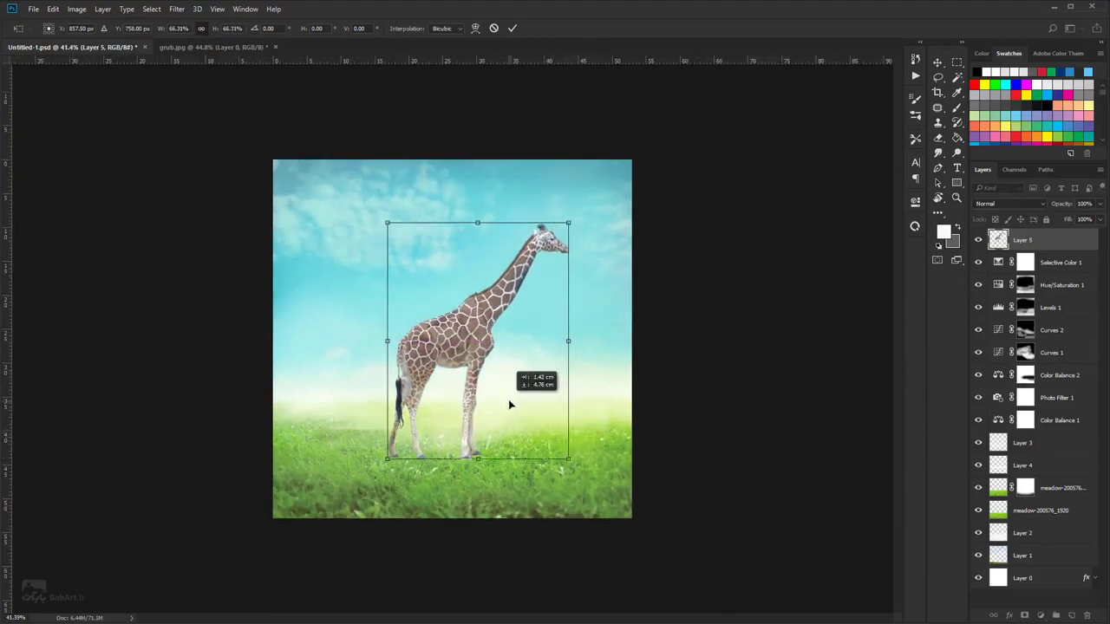
pyautogui.moveTo(572, 460); pyautogui.dragTo(555, 443)
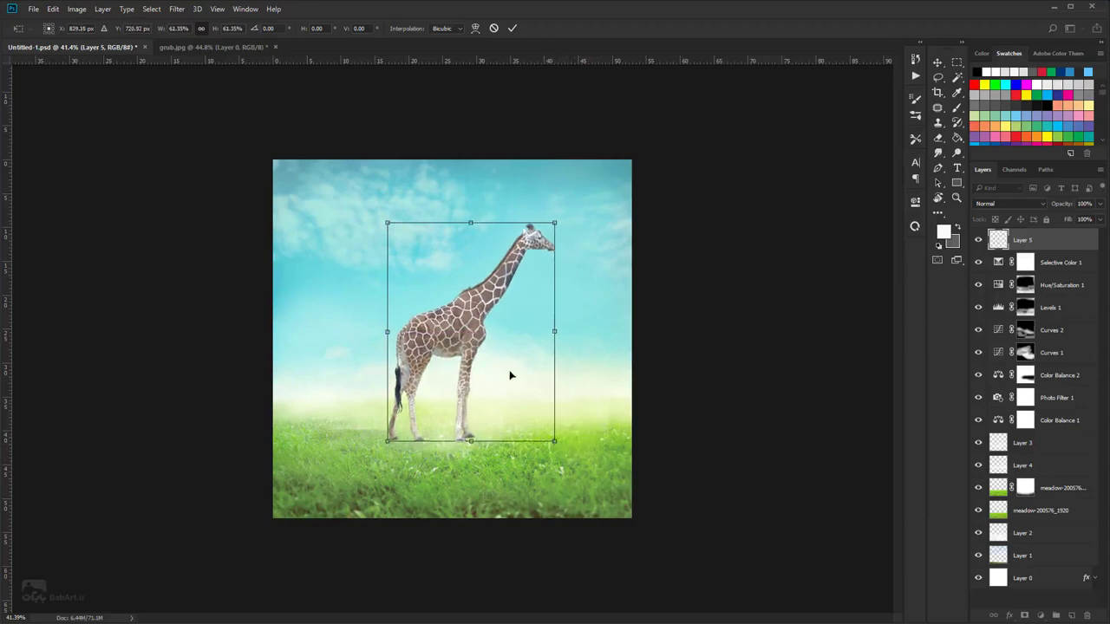
pyautogui.moveTo(510, 382)
pyautogui.mouseDown()
pyautogui.moveTo(515, 374)
pyautogui.moveTo(520, 385)
pyautogui.moveTo(494, 351)
pyautogui.moveTo(499, 370)
pyautogui.mouseUp()
pyautogui.moveTo(561, 468); pyautogui.dragTo(555, 461)
pyautogui.moveTo(499, 389); pyautogui.dragTo(496, 393)
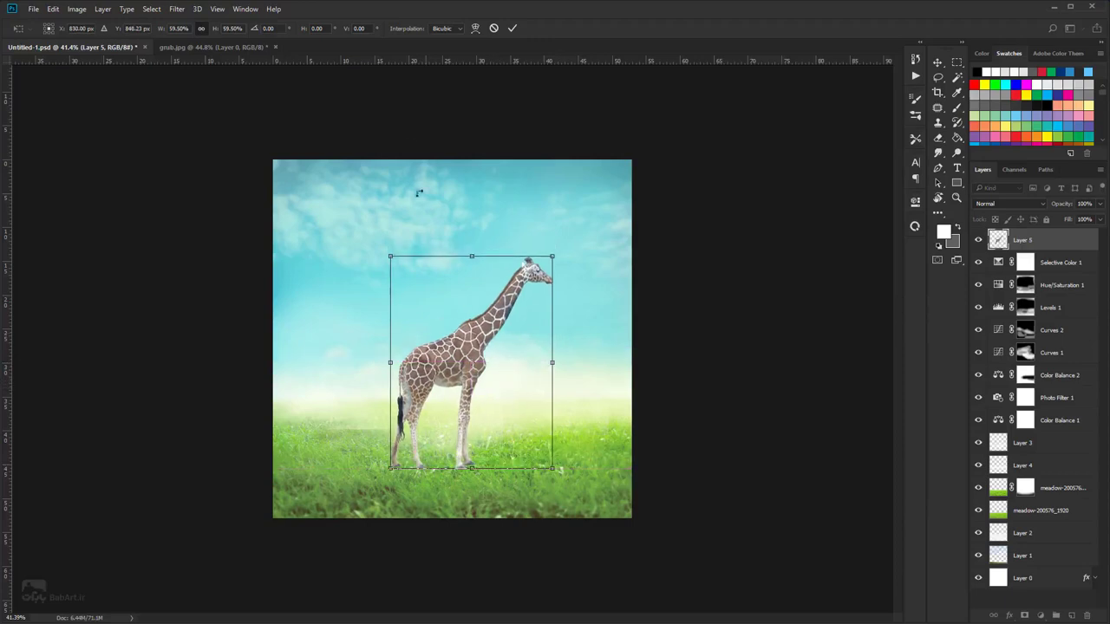
pyautogui.click(512, 29)
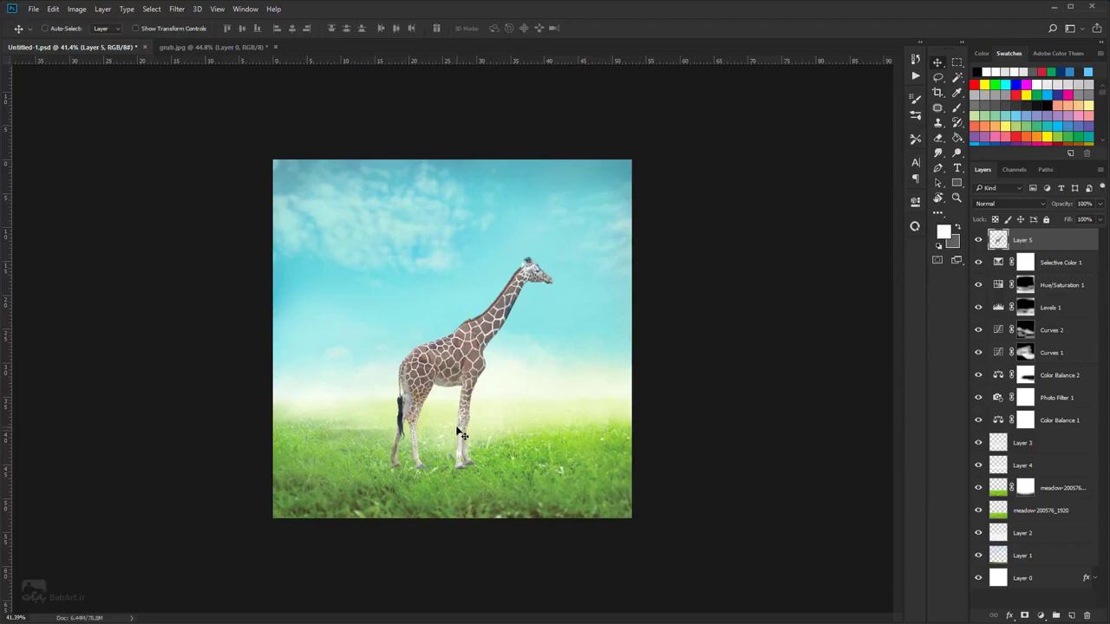
# - Hide and reshow Layer 4 and Layer 3 in turn to examine what each haze layer contributes
pyautogui.click(978, 466)
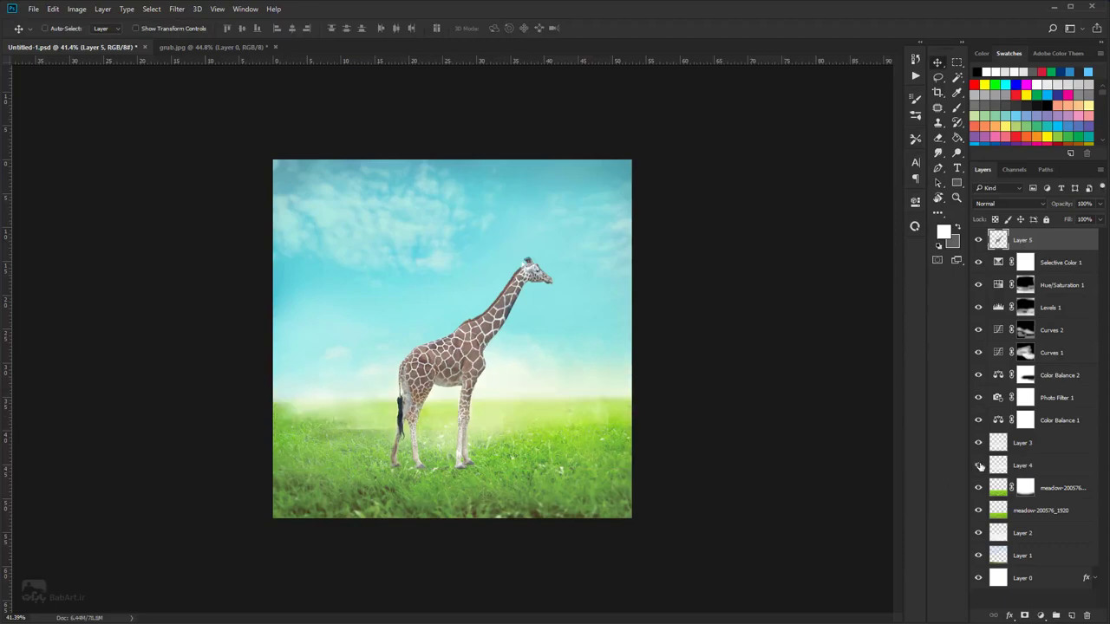
pyautogui.click(978, 465)
pyautogui.click(978, 443)
pyautogui.click(978, 443)
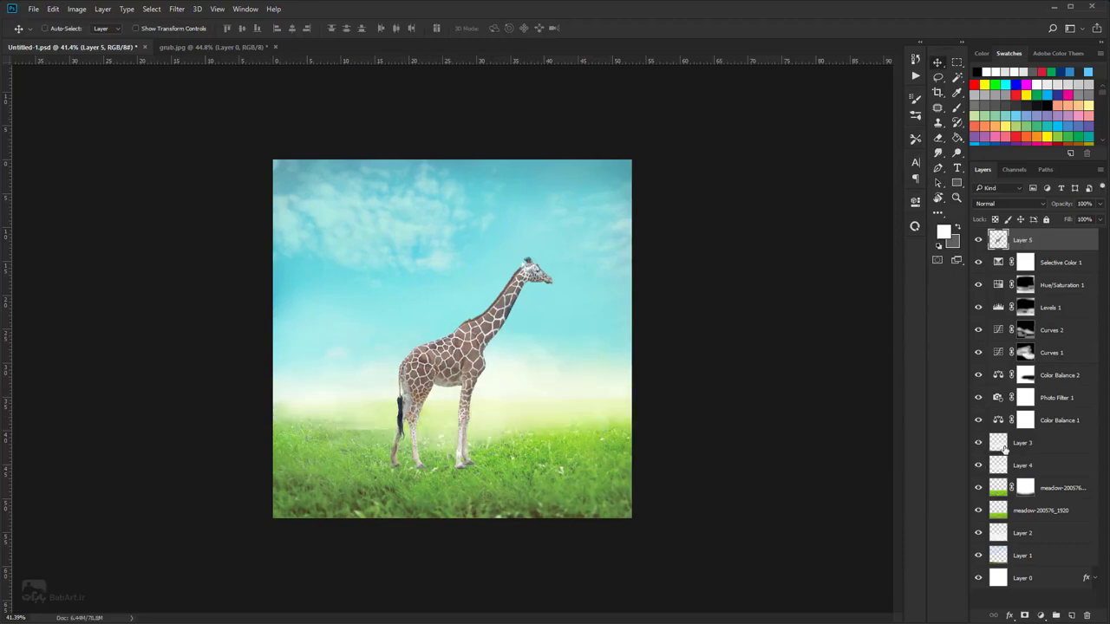
pyautogui.click(1005, 446)
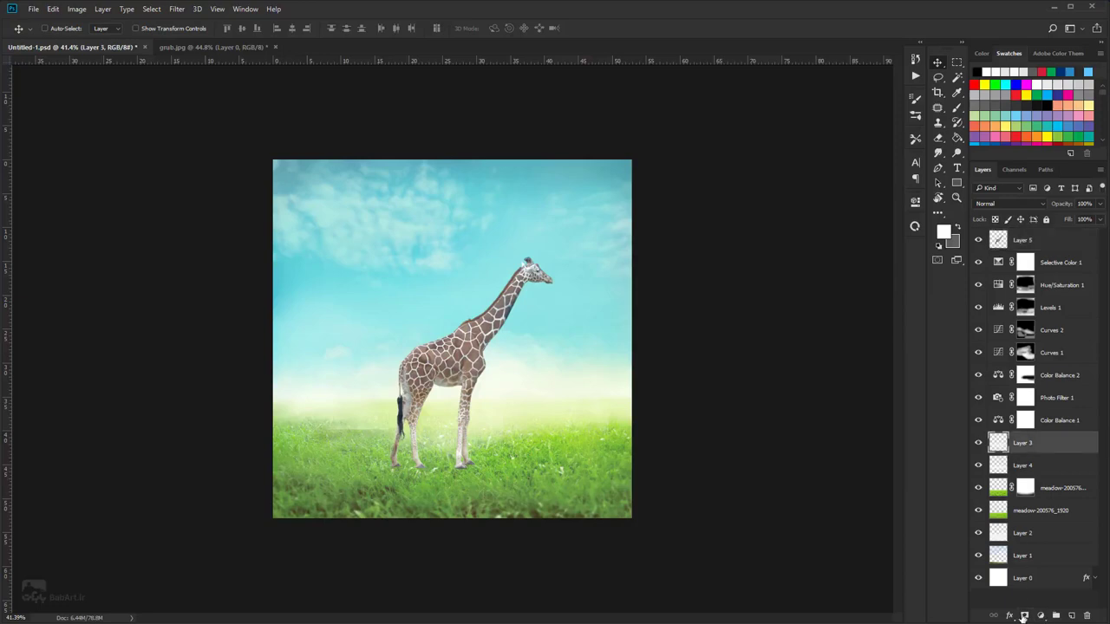
pyautogui.click(1024, 615)
pyautogui.press('d')
pyautogui.press('x')
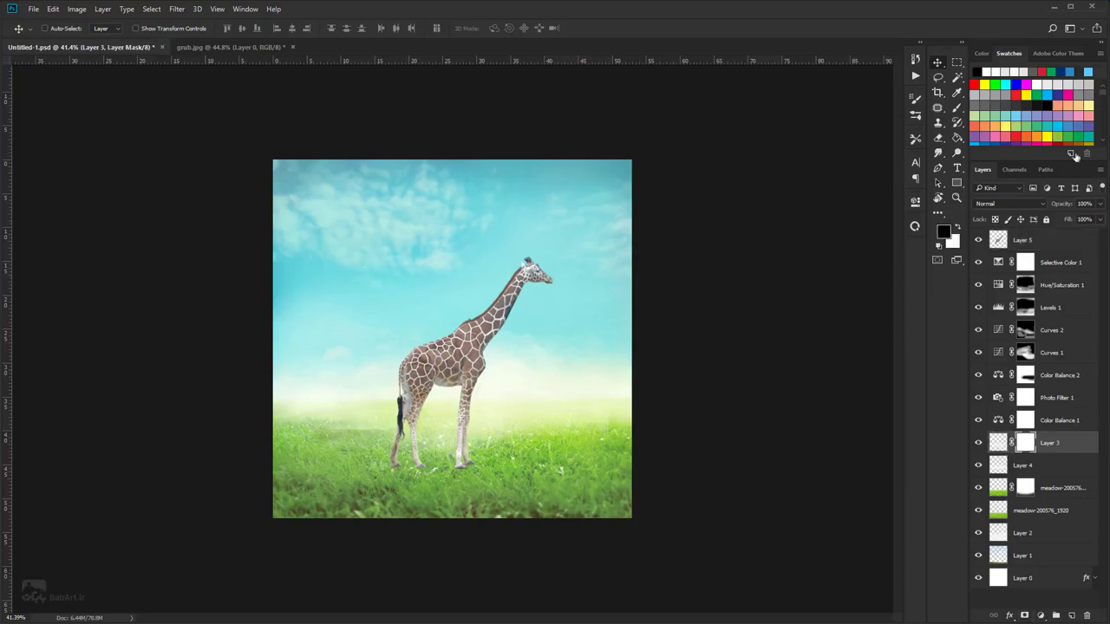
pyautogui.click(957, 108)
pyautogui.rightClick(503, 289)
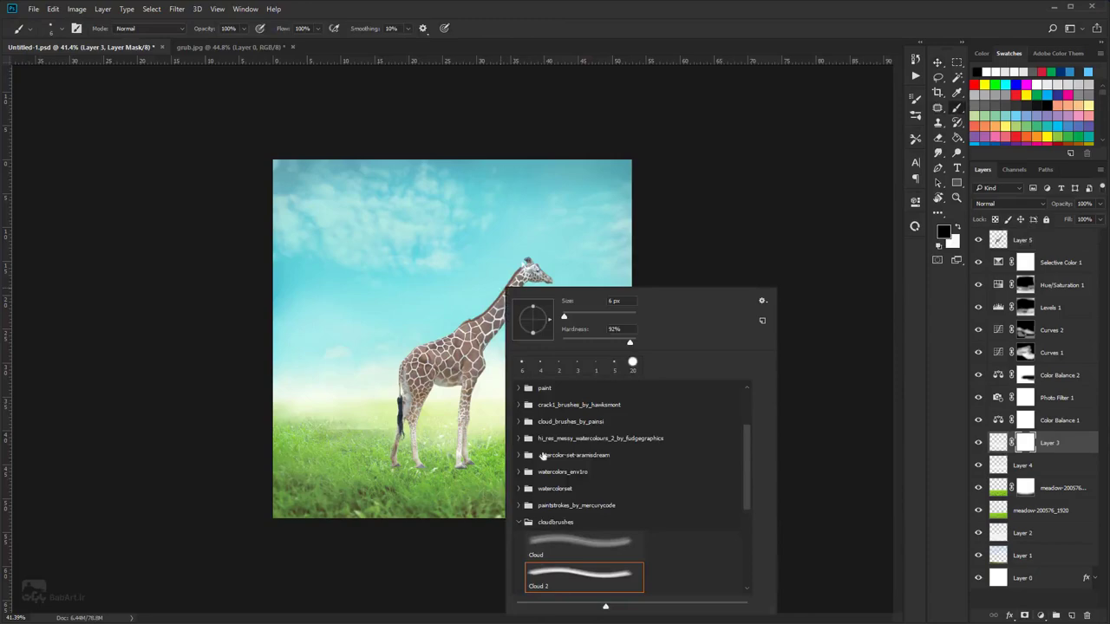
pyautogui.click(571, 576)
pyautogui.press('Return')
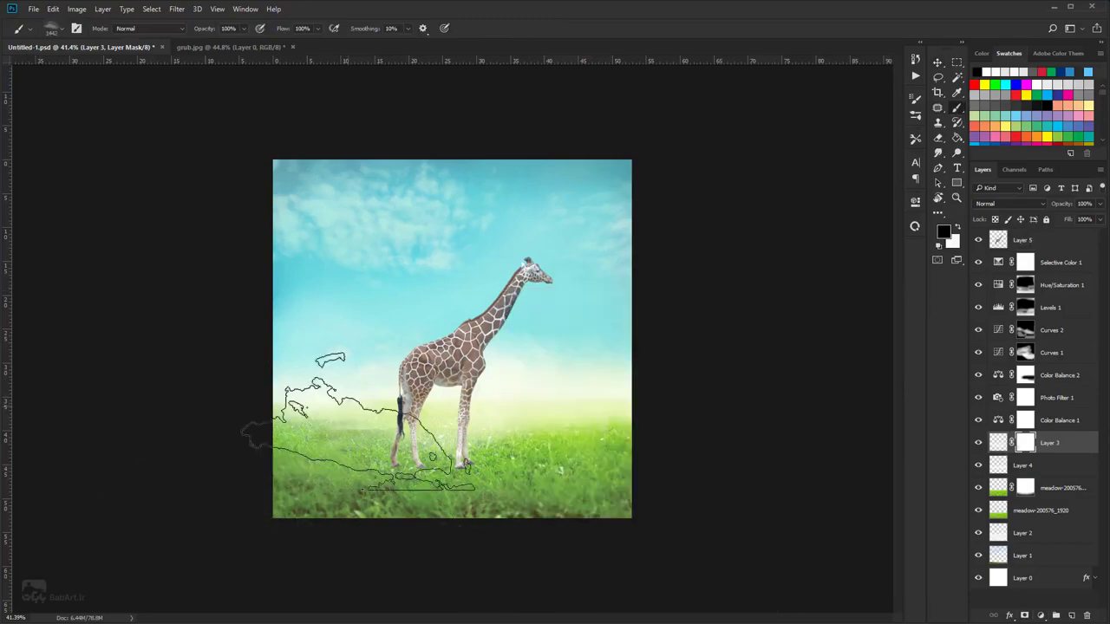
pyautogui.scroll(5, 359, 422)
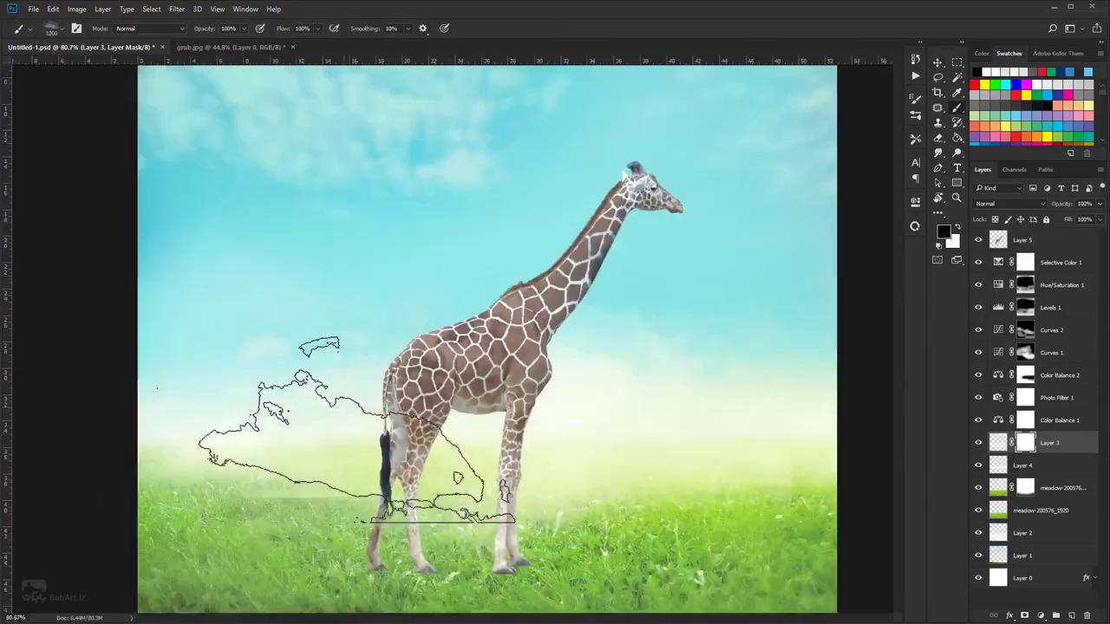
pyautogui.press('[')
pyautogui.press('[')
pyautogui.press('[')
pyautogui.press('[')
pyautogui.press('[')
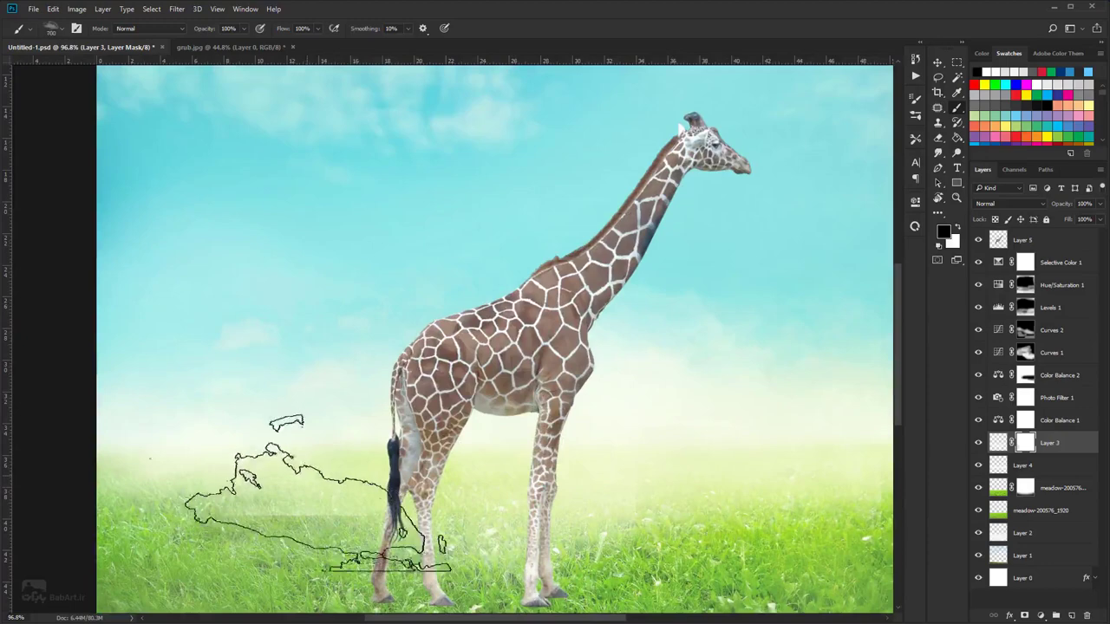
pyautogui.rightClick(1026, 445)
pyautogui.click(1046, 484)
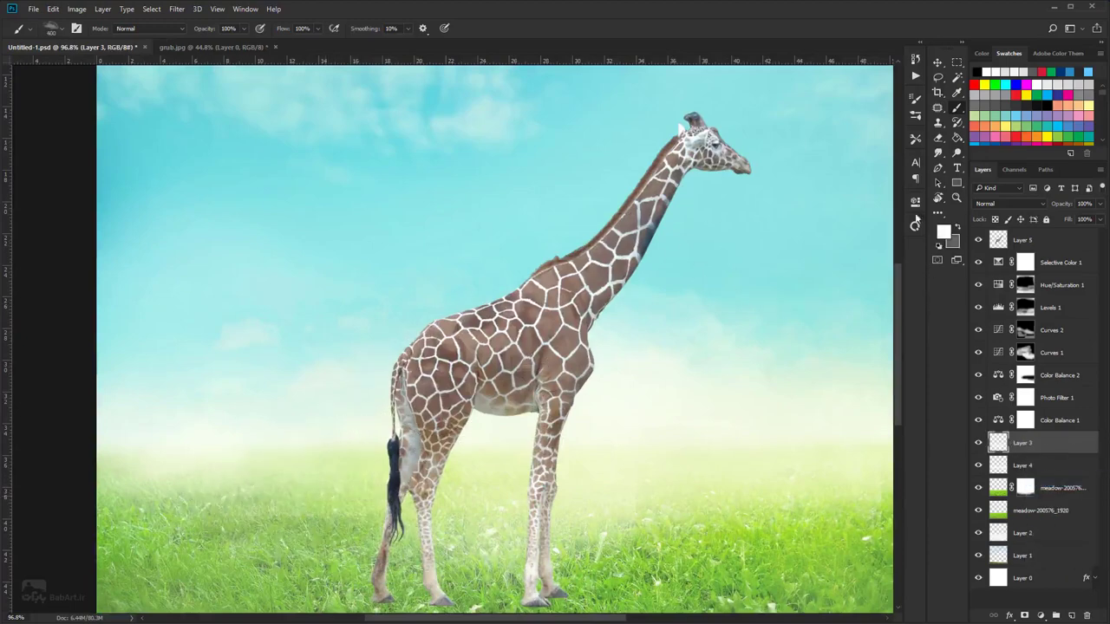
# - Check the giraffe layer by switching its visibility off and on, and add a layer mask to it
pyautogui.scroll(-2, 632, 299)
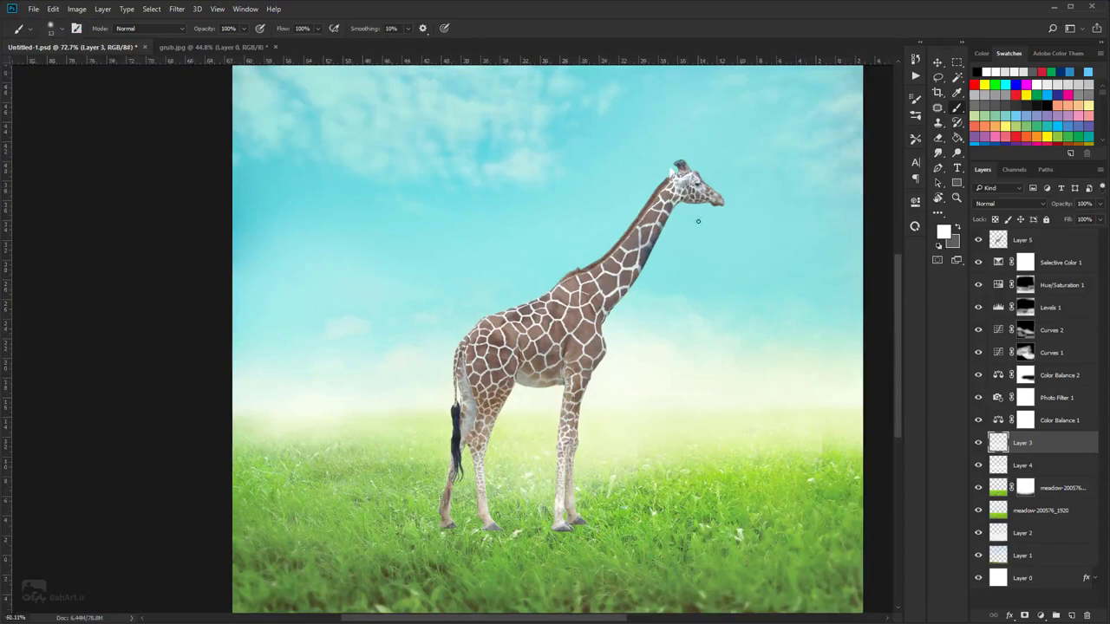
pyautogui.scroll(-3, 535, 332)
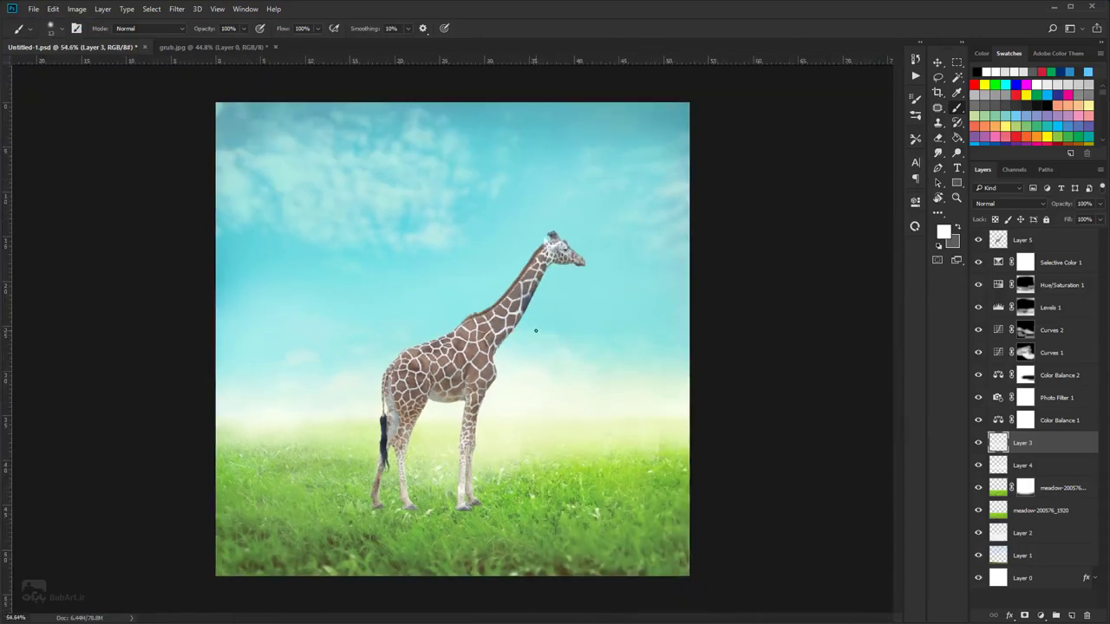
pyautogui.click(1000, 240)
pyautogui.click(978, 240)
pyautogui.click(978, 240)
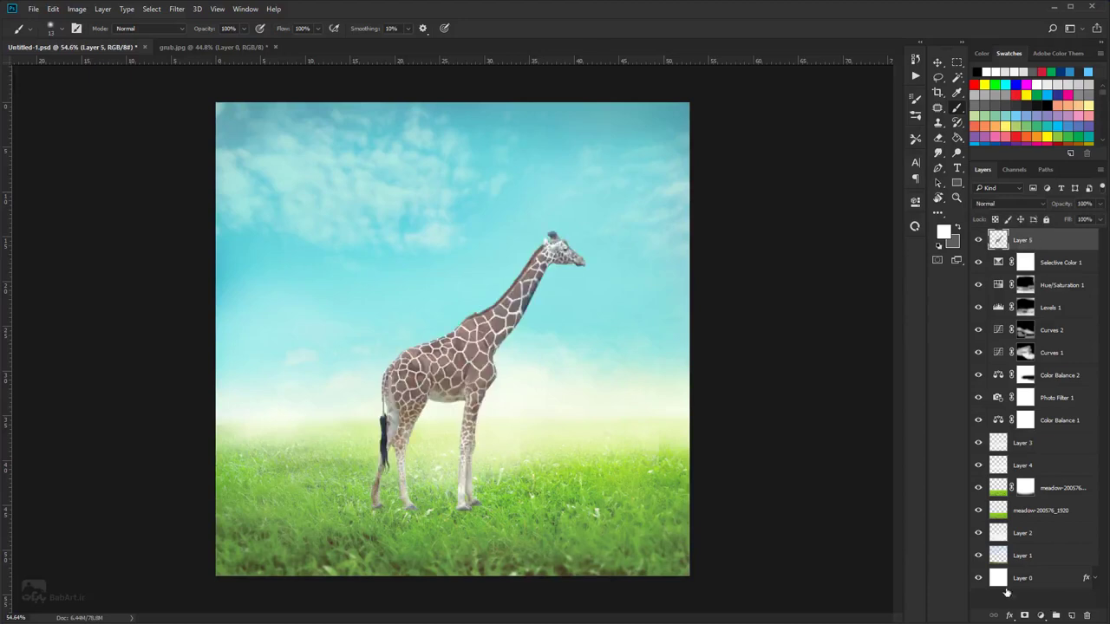
pyautogui.click(1023, 616)
# - Mask out the giraffe's head and upper neck with a soft black brush of 136 px
pyautogui.rightClick(617, 364)
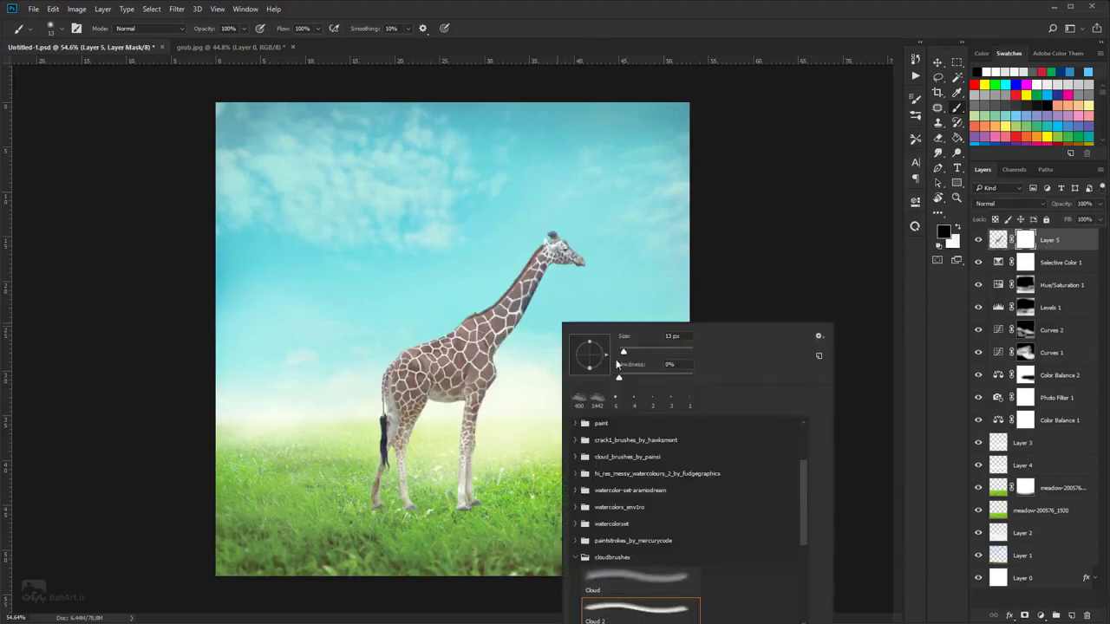
pyautogui.moveTo(658, 353); pyautogui.dragTo(664, 352)
pyautogui.click(578, 249)
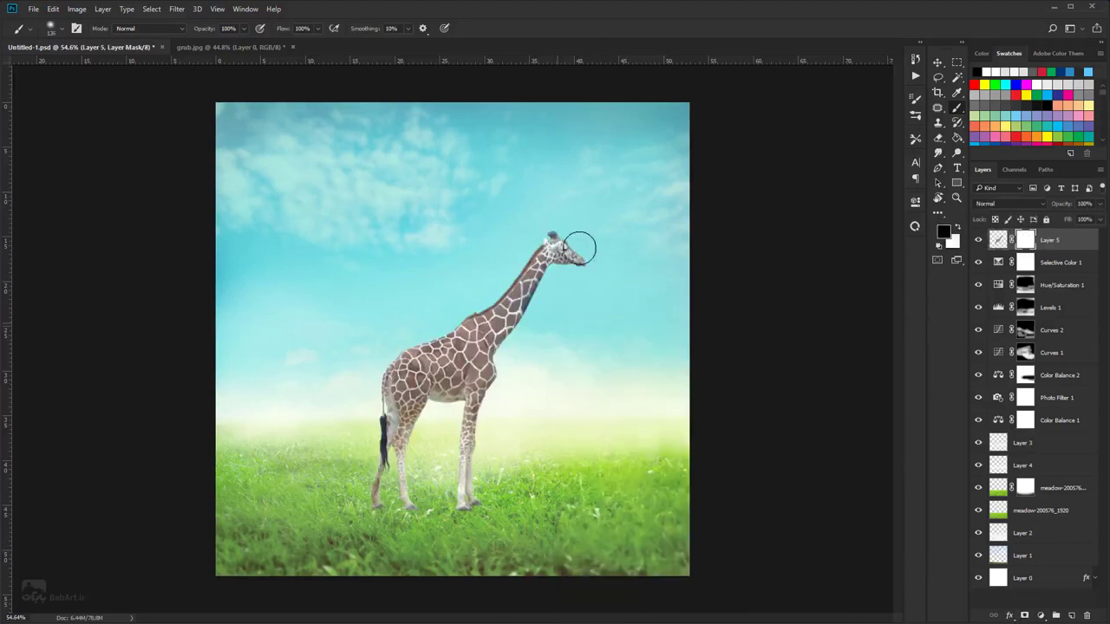
pyautogui.moveTo(578, 249)
pyautogui.mouseDown()
pyautogui.moveTo(549, 220)
pyautogui.moveTo(588, 276)
pyautogui.moveTo(564, 248)
pyautogui.moveTo(545, 260)
pyautogui.moveTo(552, 247)
pyautogui.moveTo(573, 259)
pyautogui.moveTo(541, 238)
pyautogui.moveTo(538, 327)
pyautogui.moveTo(541, 248)
pyautogui.mouseUp()
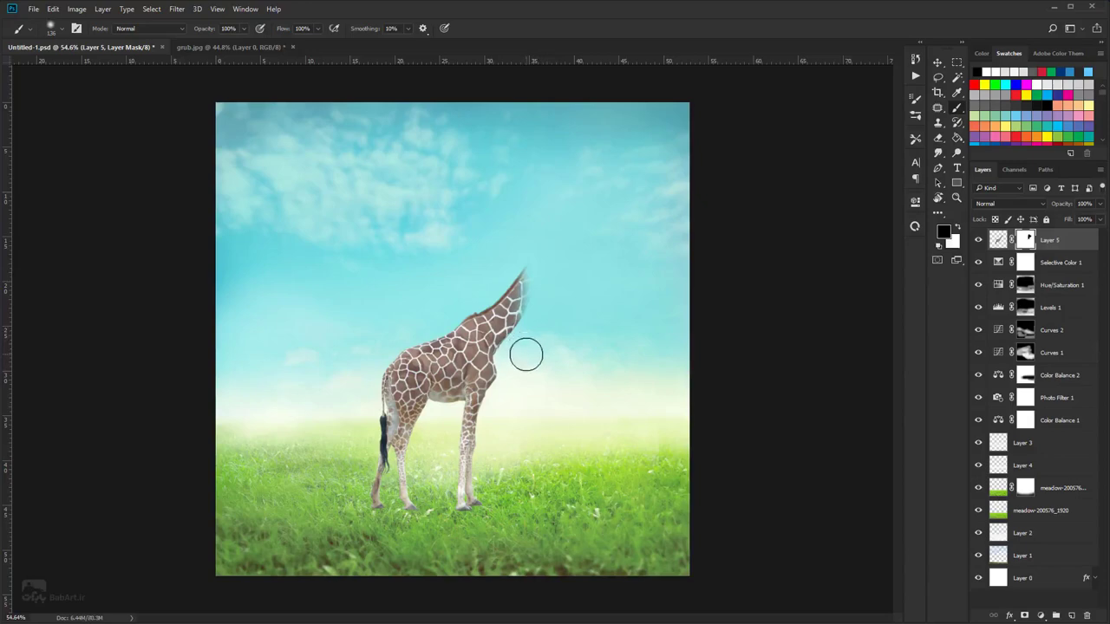
# - Extend the masked area further down the giraffe's neck, leaving only a short stump above the shoulders
pyautogui.scroll(5, 525, 347)
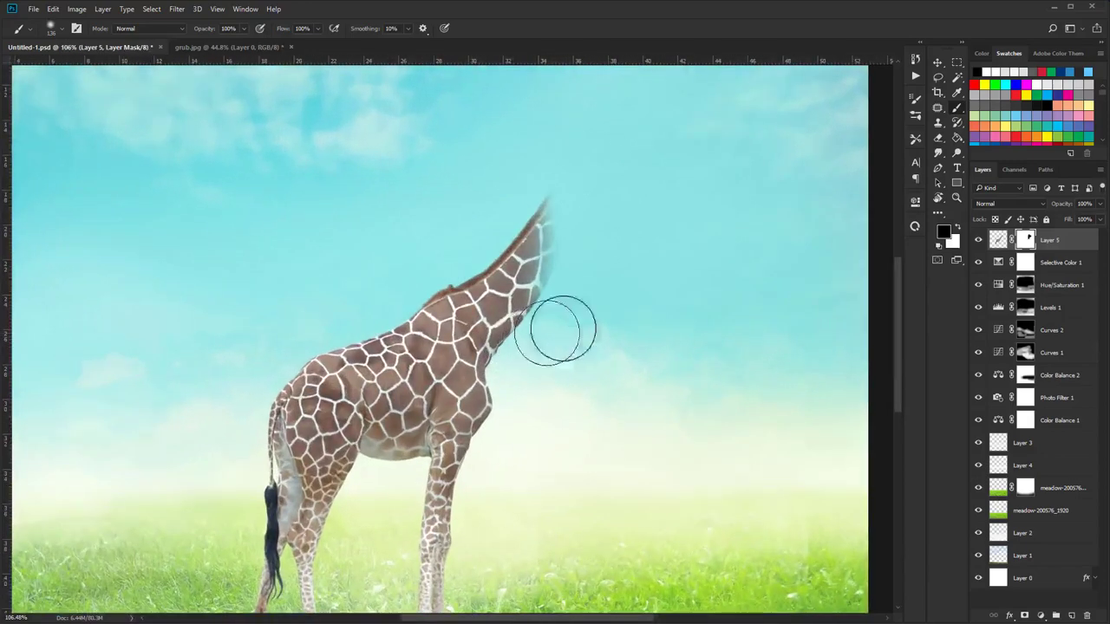
pyautogui.rightClick(590, 320)
pyautogui.click(676, 375)
pyautogui.moveTo(580, 204)
pyautogui.mouseDown()
pyautogui.moveTo(571, 244)
pyautogui.moveTo(577, 227)
pyautogui.moveTo(584, 237)
pyautogui.moveTo(517, 234)
pyautogui.moveTo(531, 222)
pyautogui.moveTo(562, 243)
pyautogui.moveTo(574, 299)
pyautogui.moveTo(577, 279)
pyautogui.moveTo(554, 312)
pyautogui.mouseUp()
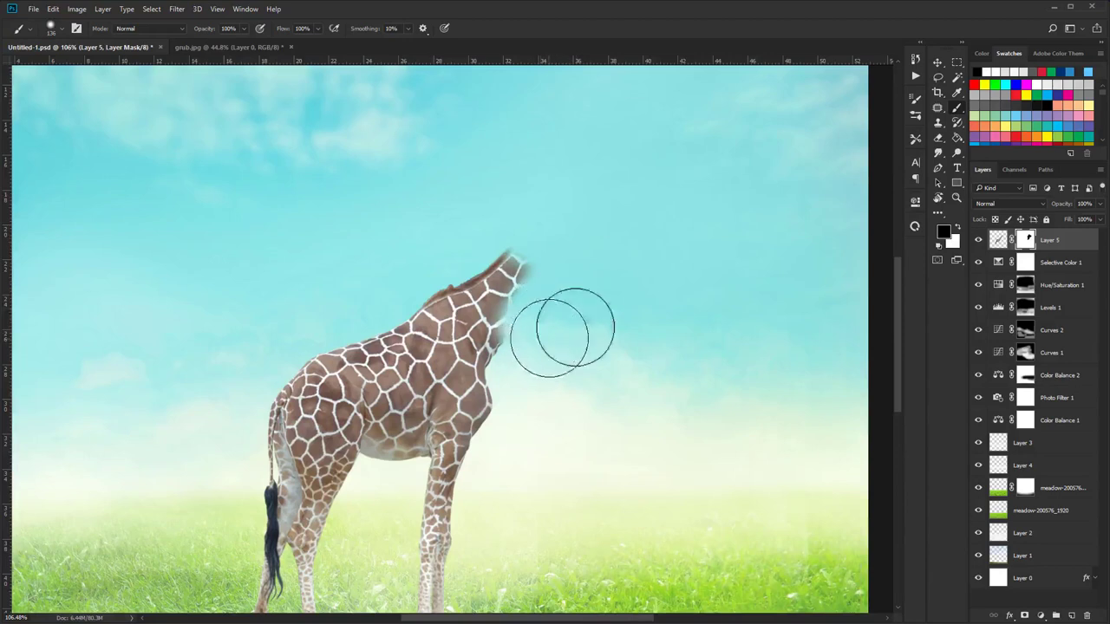
# - Switch the painting colour to white for the giraffe's layer mask
pyautogui.rightClick(583, 322)
pyautogui.press('Escape')
pyautogui.press('x')
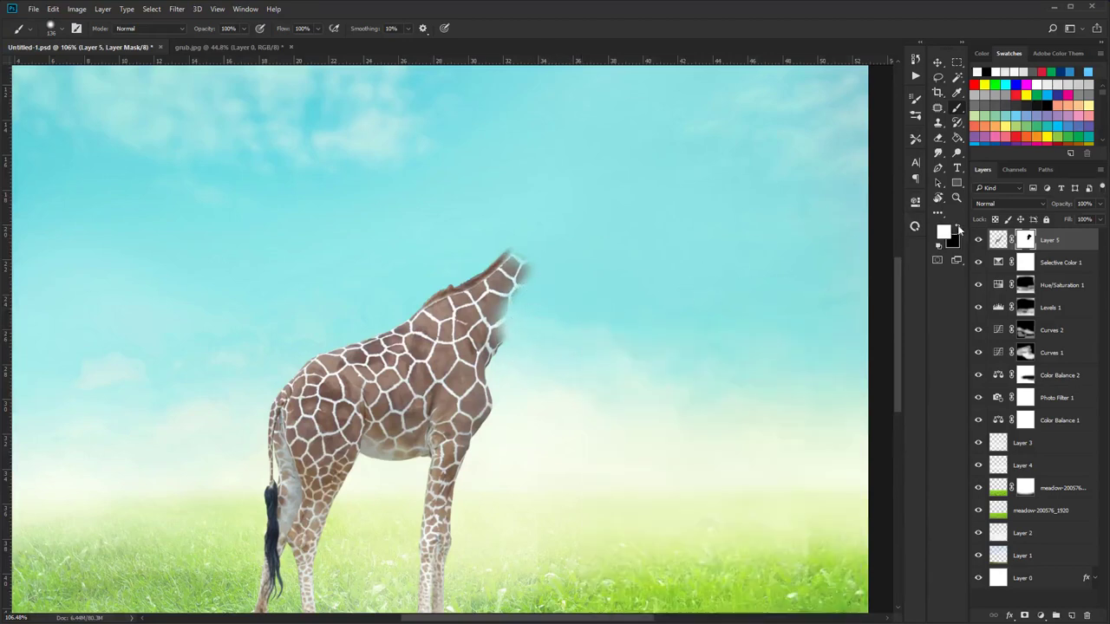
# - Refine the front edge of the giraffe's neck on Layer 5's mask with a smaller brush, painting in white and switching to black
pyautogui.press('[')
pyautogui.press('[')
pyautogui.press('[')
pyautogui.moveTo(508, 321)
pyautogui.mouseDown()
pyautogui.moveTo(483, 309)
pyautogui.moveTo(479, 331)
pyautogui.moveTo(489, 326)
pyautogui.moveTo(485, 301)
pyautogui.moveTo(470, 303)
pyautogui.moveTo(462, 321)
pyautogui.moveTo(509, 290)
pyautogui.moveTo(484, 319)
pyautogui.mouseUp()
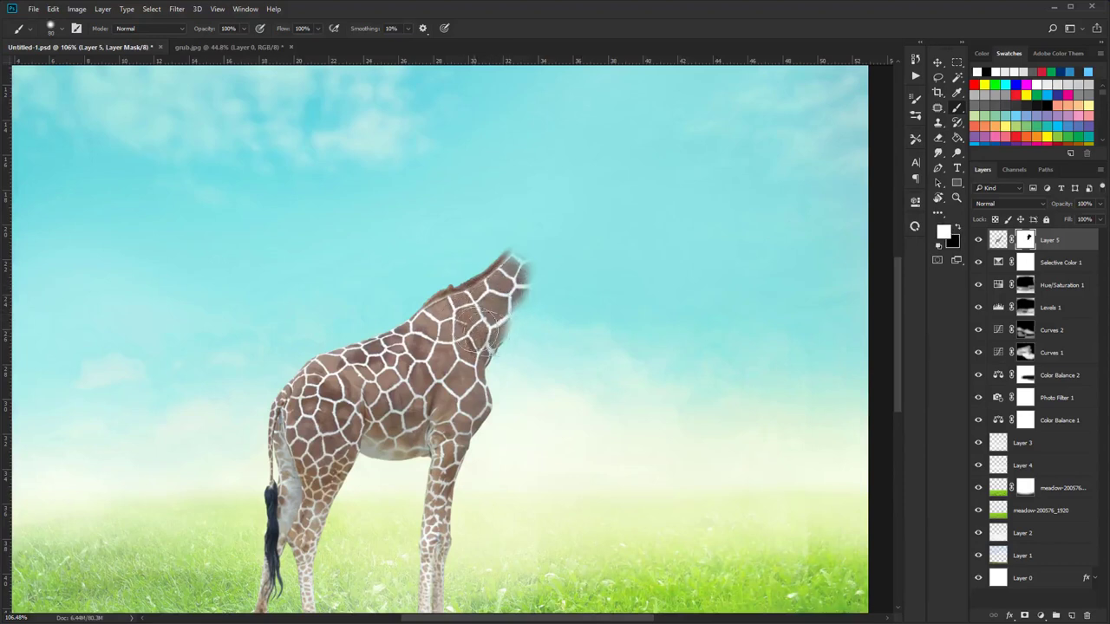
pyautogui.click(955, 223)
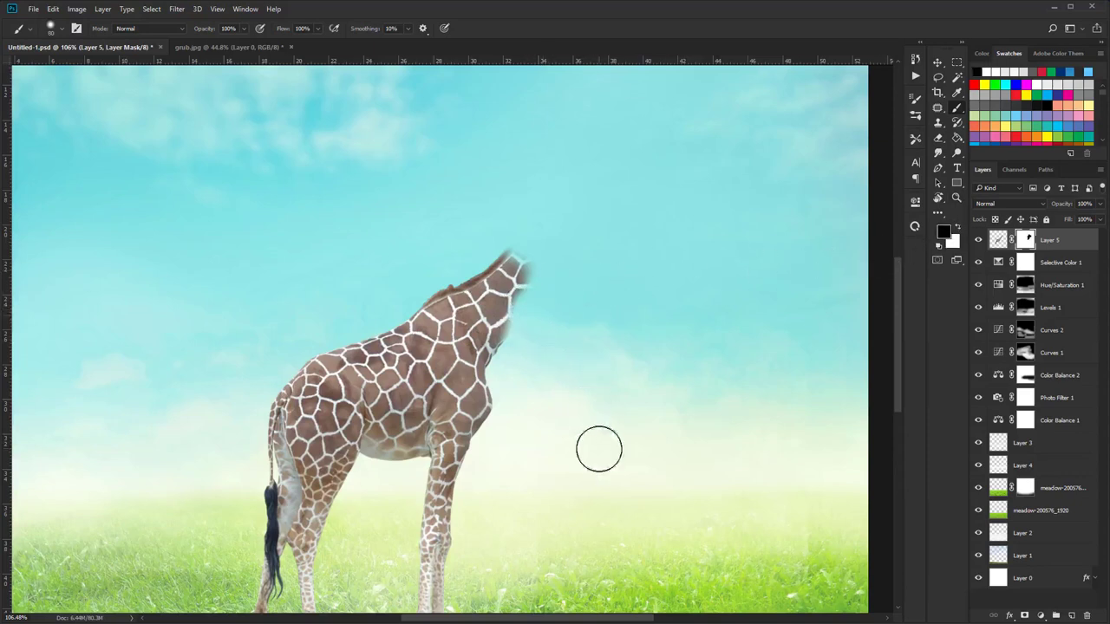
pyautogui.hotkey('ctrl', '0')
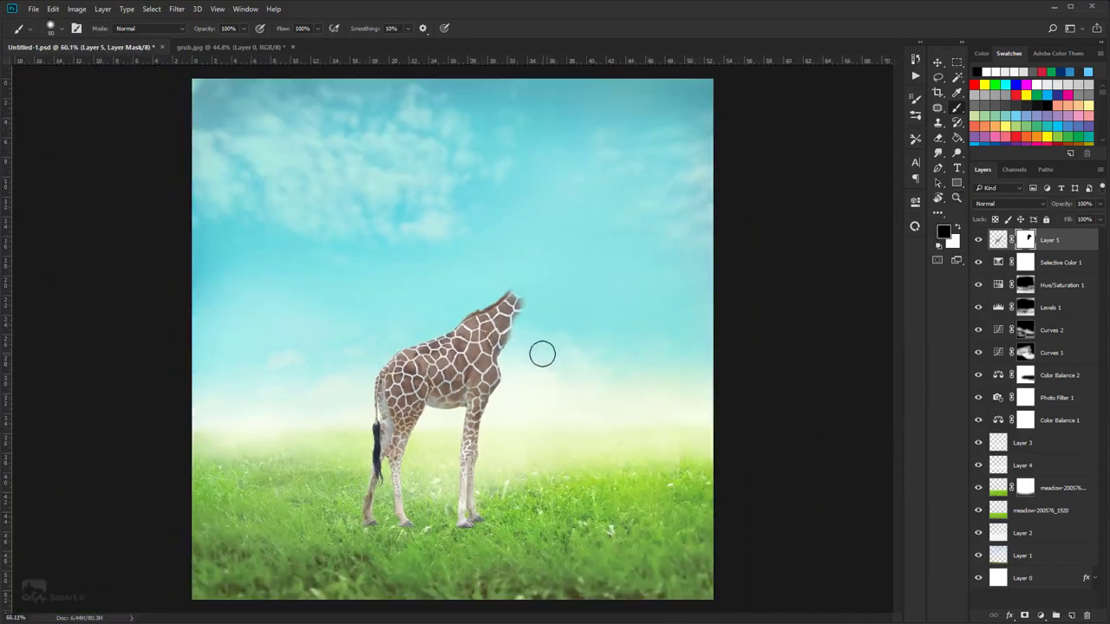
# - Add a new layer above Layer 5 and clip it to the giraffe with a clipping mask
pyautogui.hotkey('ctrl', '2')
pyautogui.press('v')
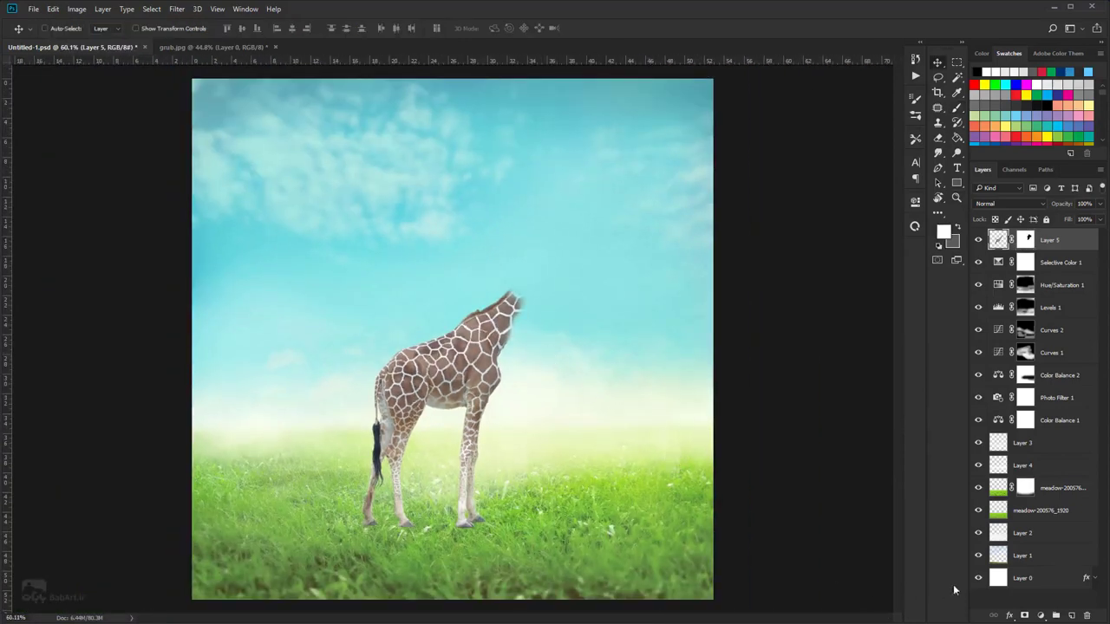
pyautogui.click(1073, 614)
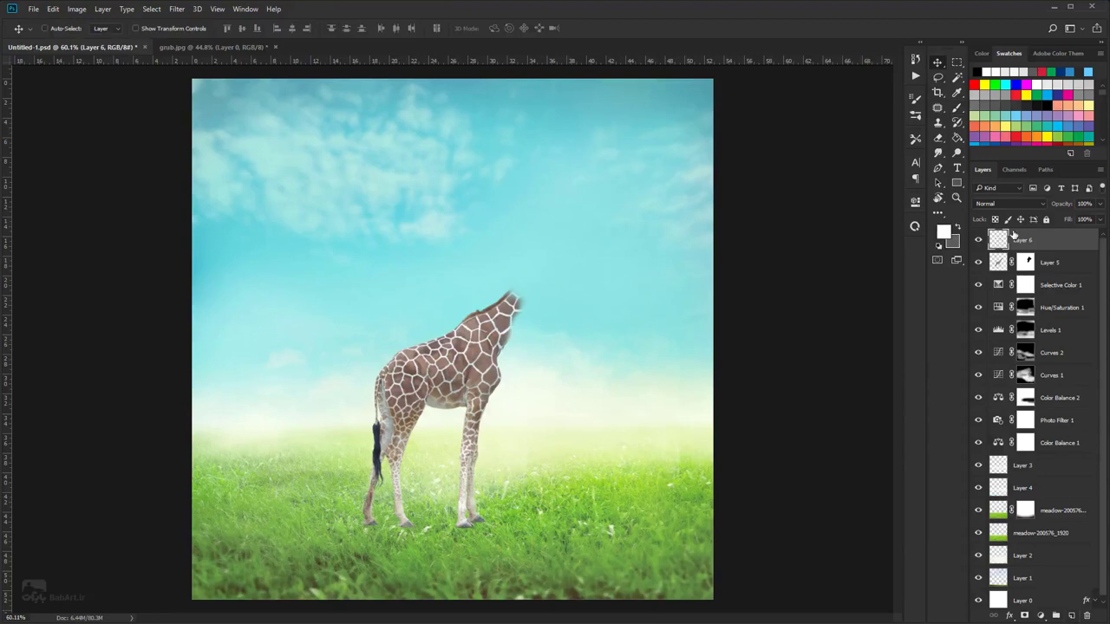
pyautogui.rightClick(1013, 235)
pyautogui.click(1032, 457)
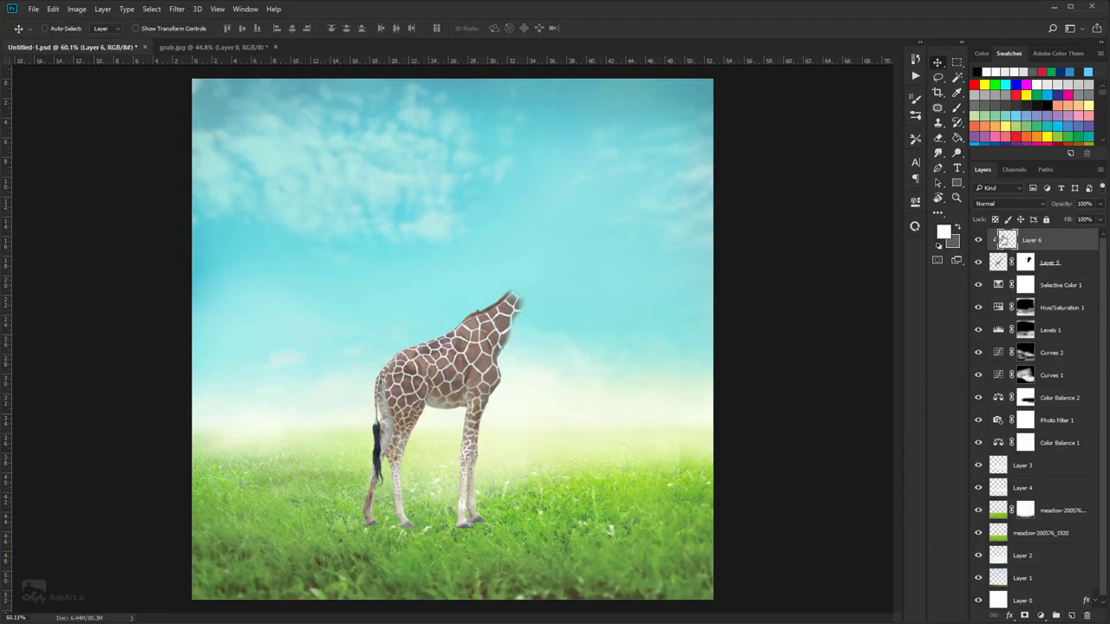
# - Set the foreground colour to neutral gray with 50% brightness (808080)
pyautogui.click(944, 232)
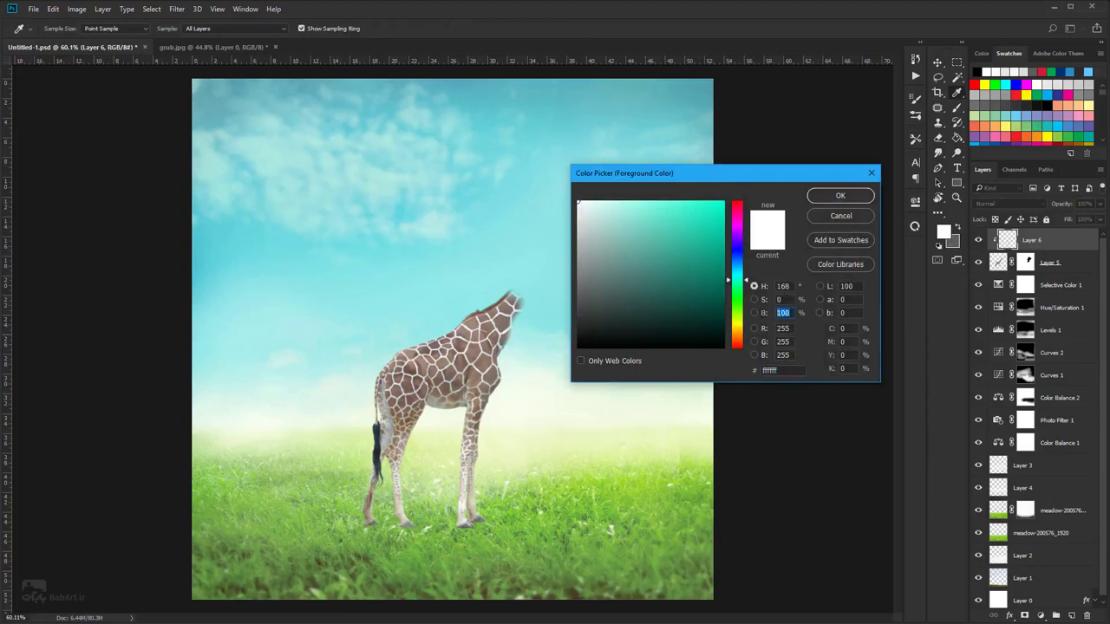
pyautogui.write('50')
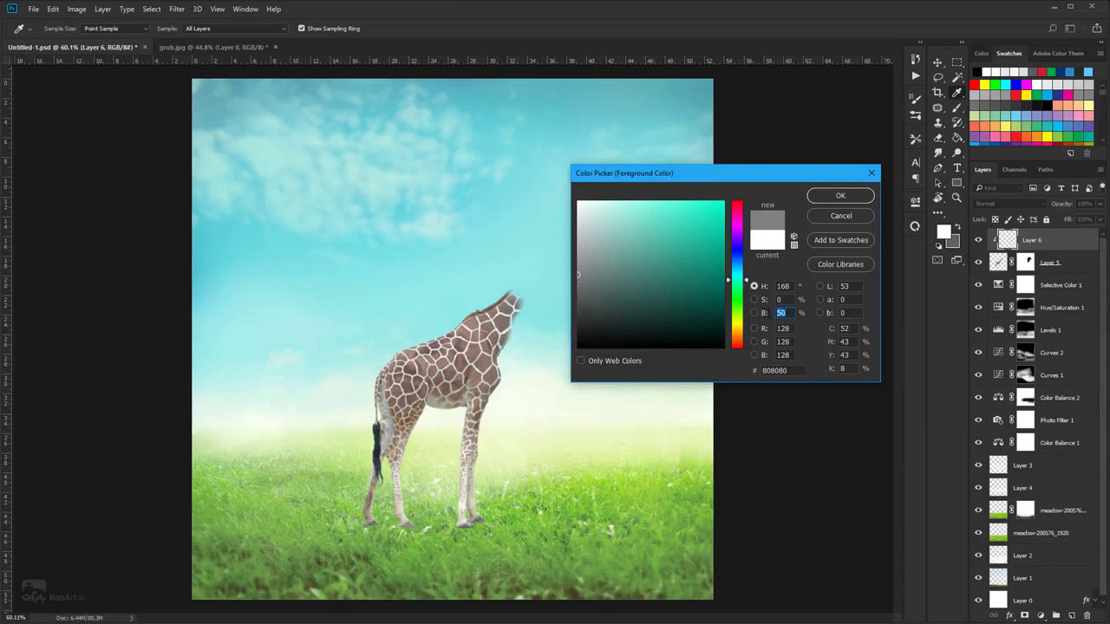
pyautogui.click(837, 206)
pyautogui.press('v')
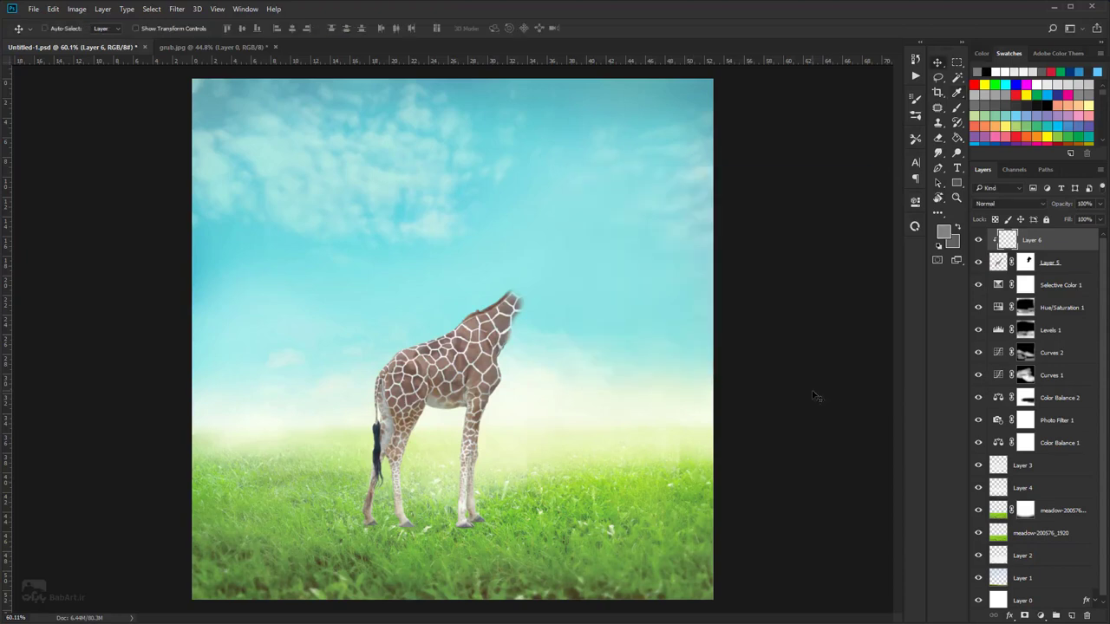
pyautogui.click(944, 233)
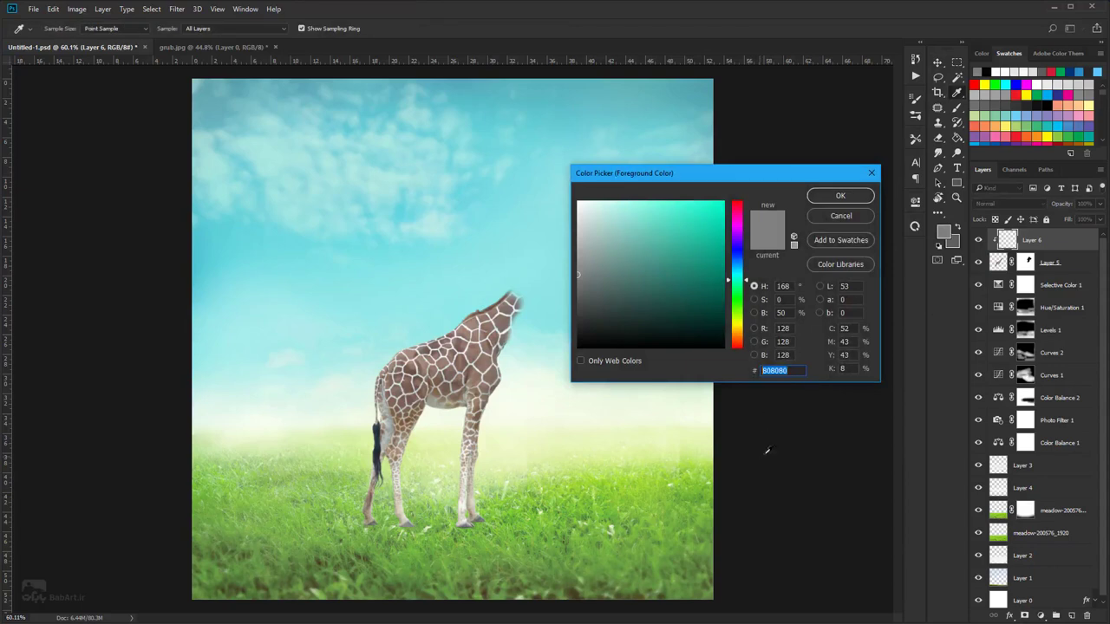
pyautogui.click(838, 199)
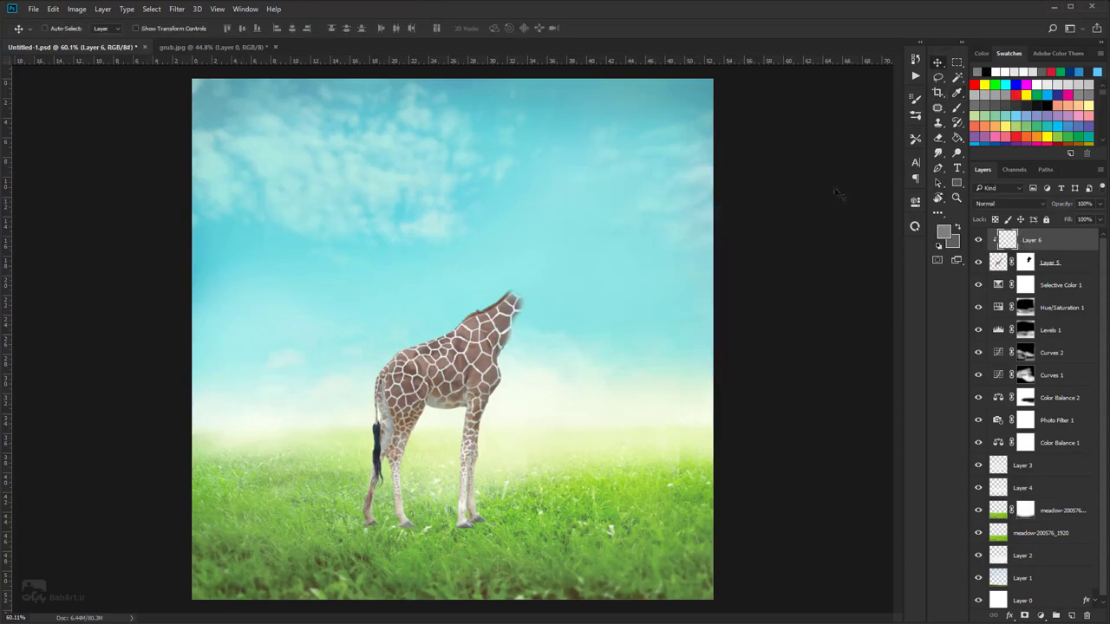
# - Fill the clipped Layer 6 with the gray using the Paint Bucket and set its blend mode to Overlay
pyautogui.moveTo(956, 137); pyautogui.dragTo(1004, 150)
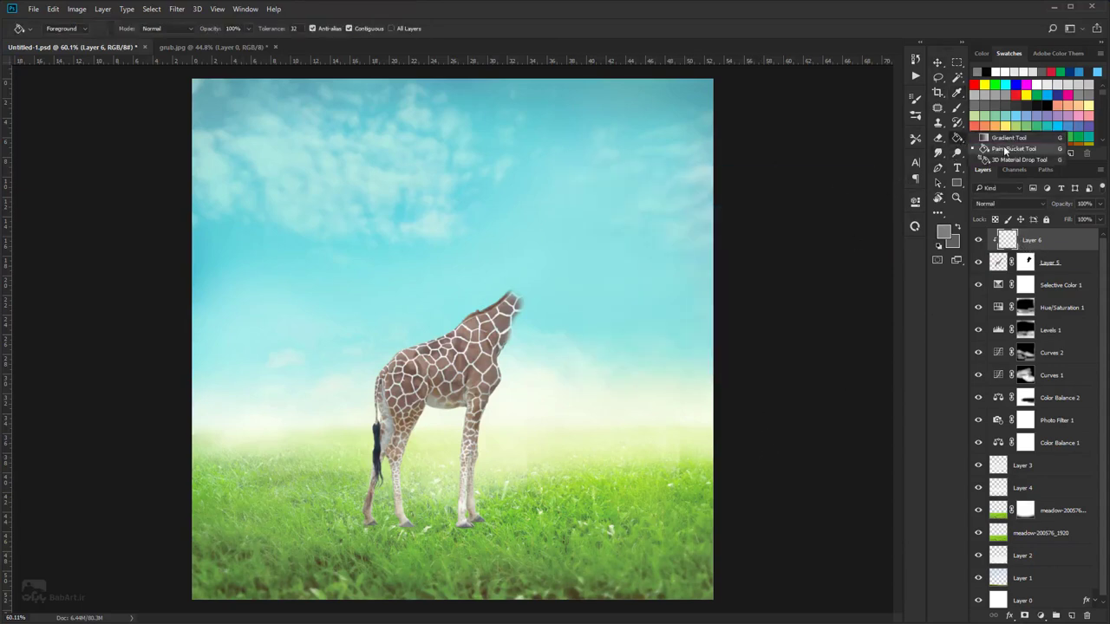
pyautogui.click(1014, 151)
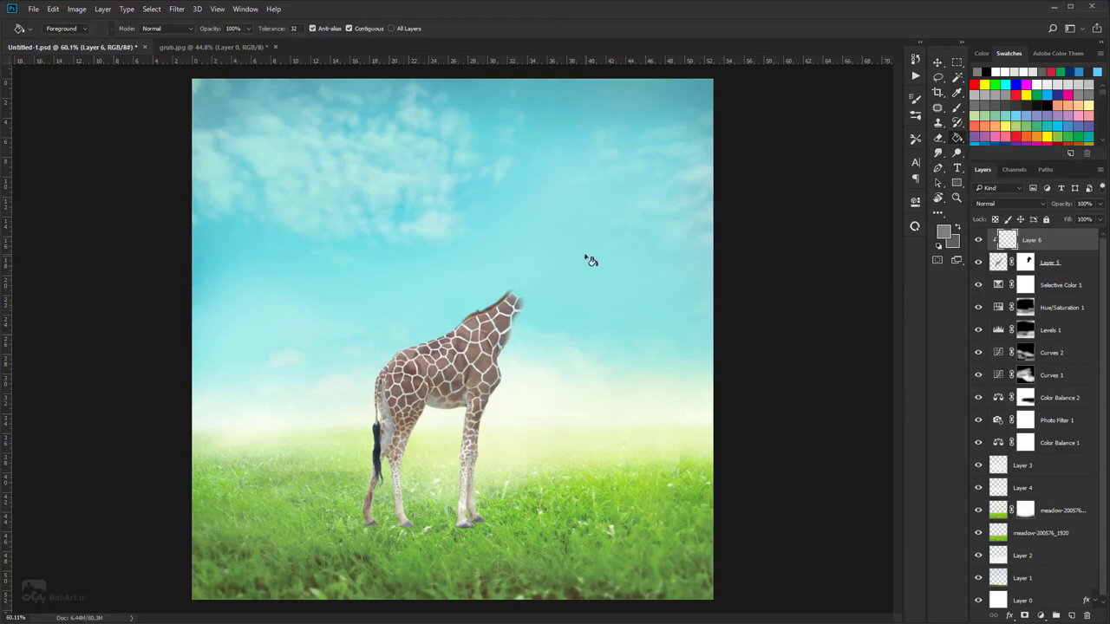
pyautogui.click(587, 258)
pyautogui.click(1009, 201)
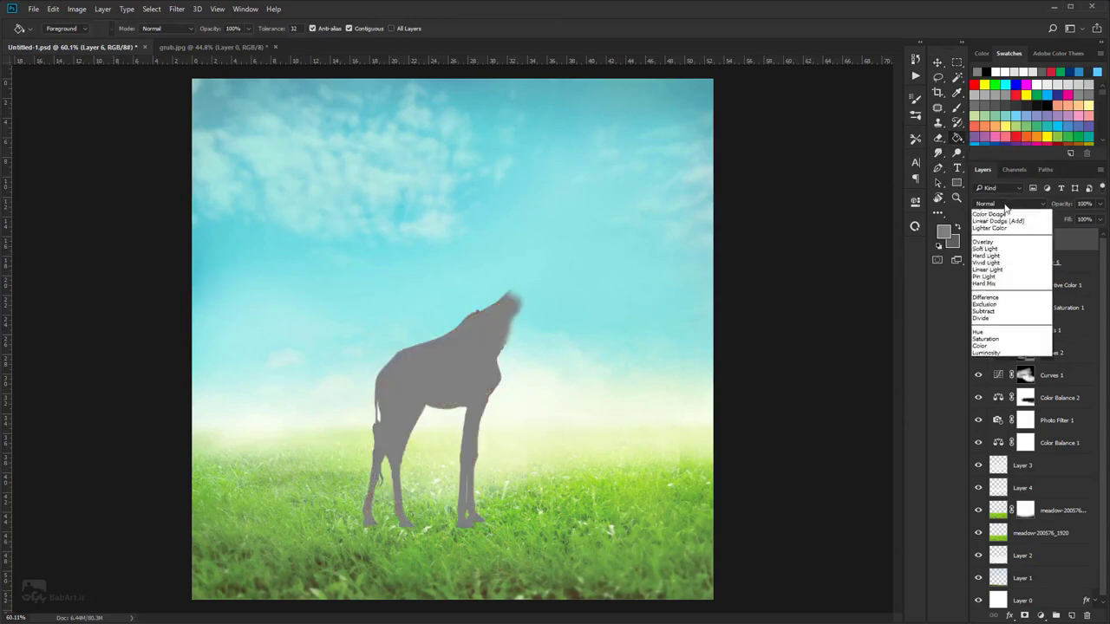
pyautogui.click(982, 323)
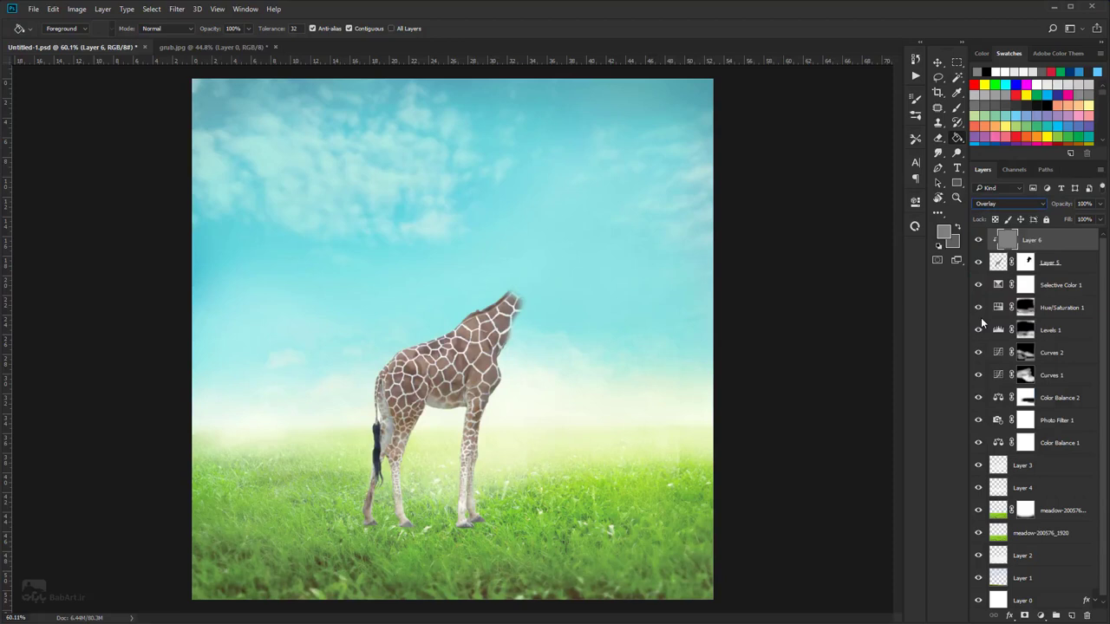
# - Brighten the highlights on the giraffe's haunch and chest using the Dodge Tool on midtones at 12% exposure
pyautogui.click(959, 154)
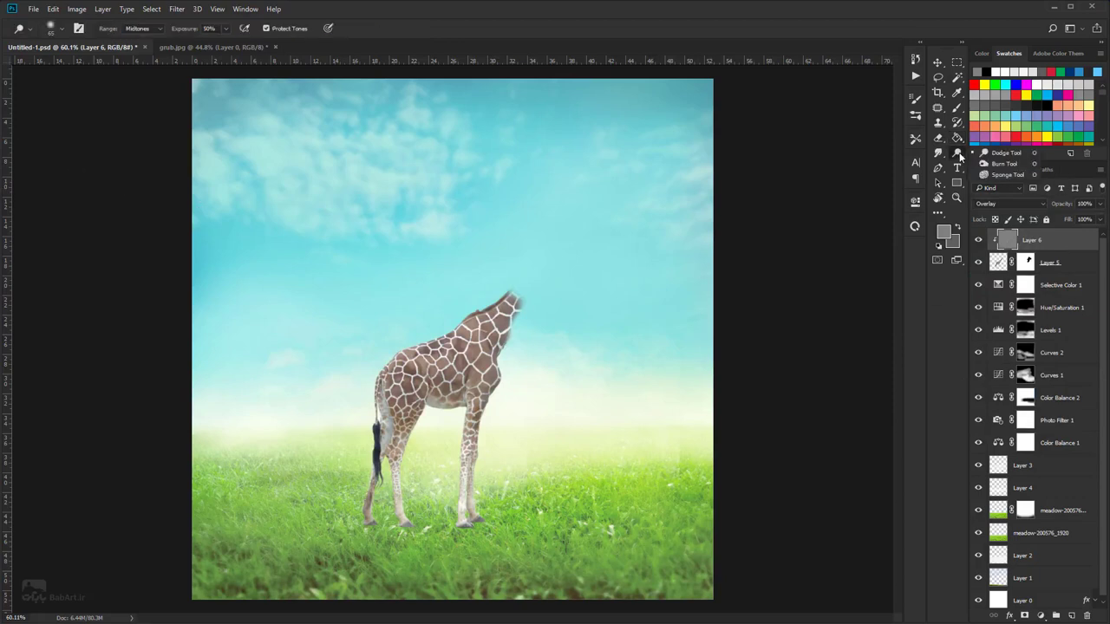
pyautogui.click(1007, 153)
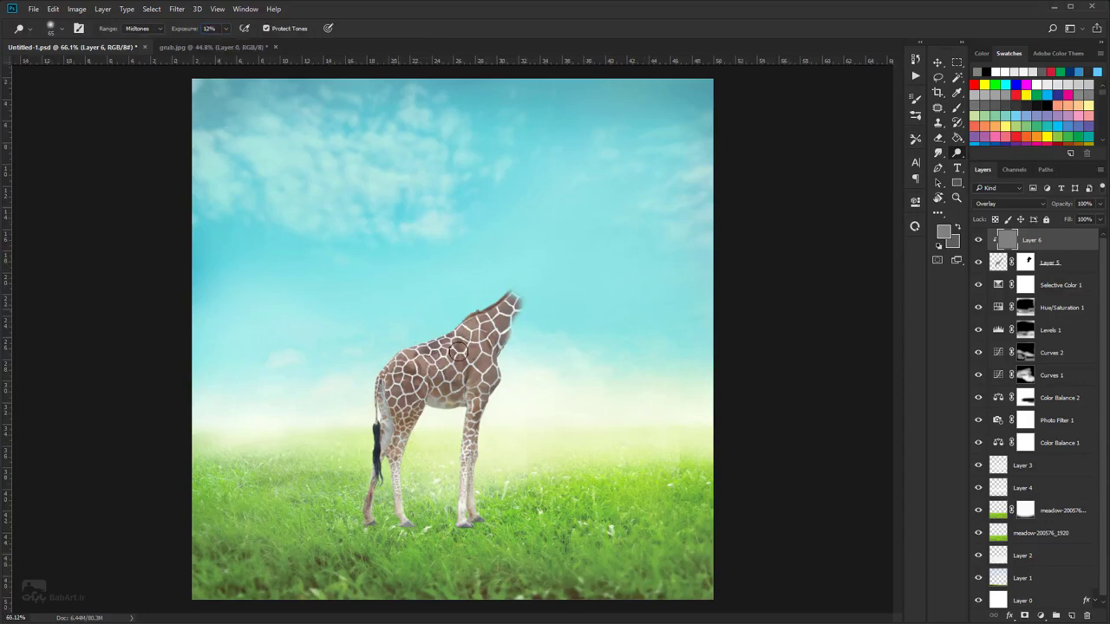
pyautogui.scroll(3, 490, 357)
pyautogui.scroll(1, 448, 387)
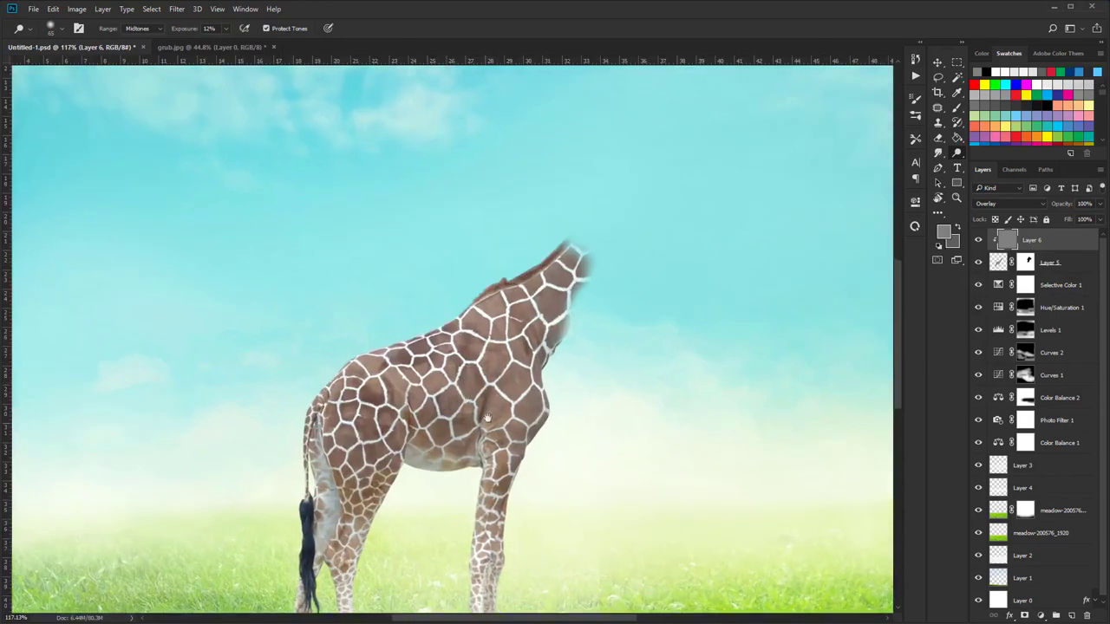
pyautogui.moveTo(482, 421); pyautogui.dragTo(551, 289)
pyautogui.scroll(2, 447, 349)
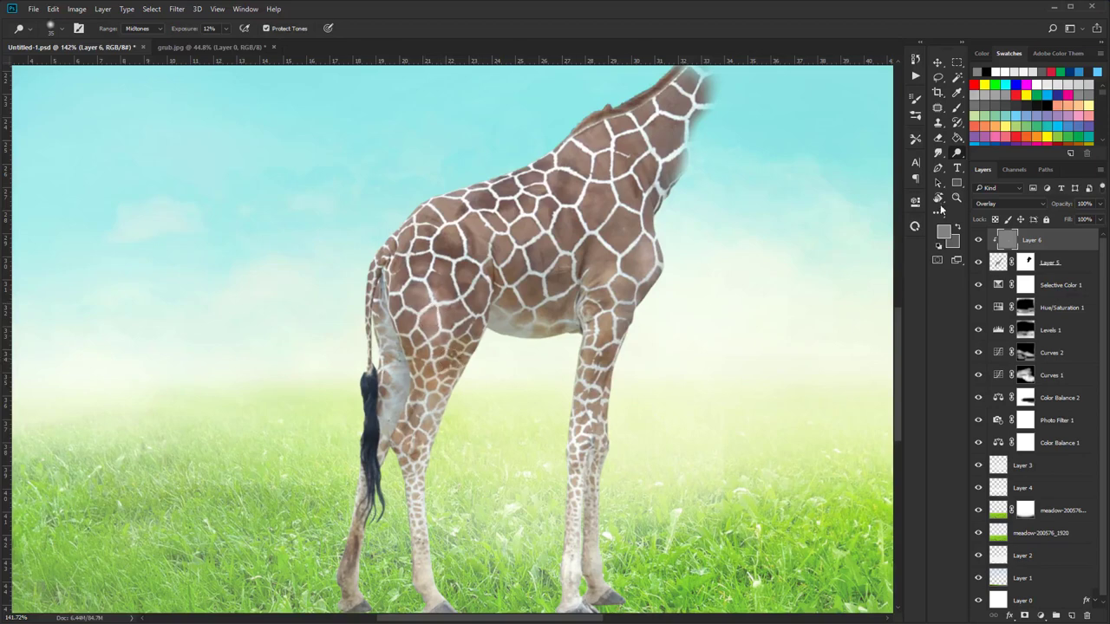
# - Darken the shadows on the giraffe's shoulder, flank and belly using the Burn Tool with a smaller brush at 12% exposure
pyautogui.rightClick(957, 152)
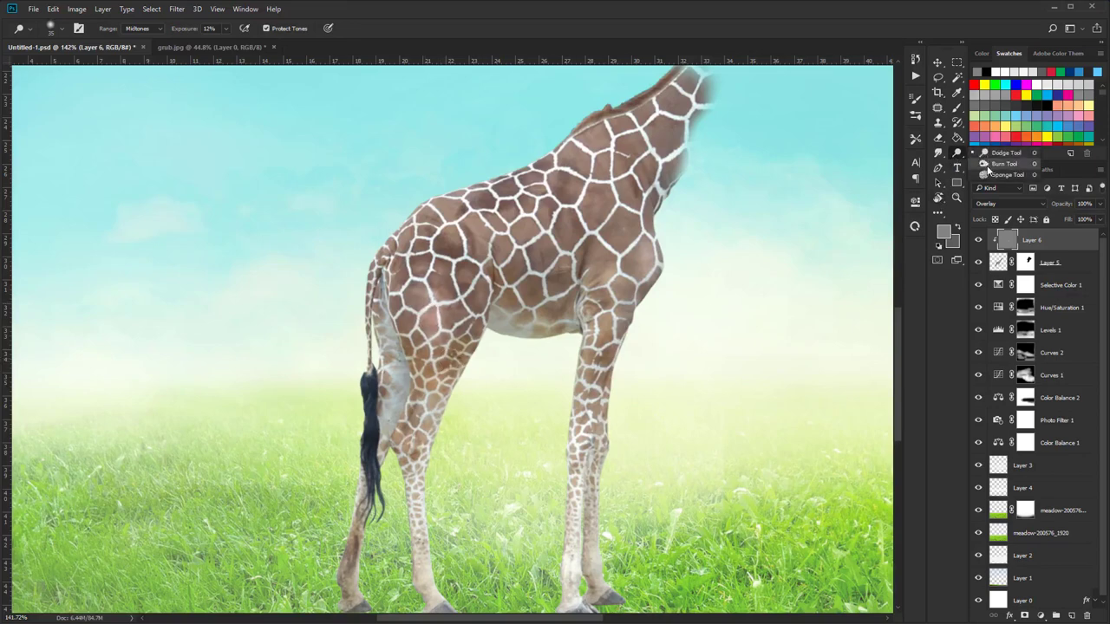
pyautogui.click(988, 166)
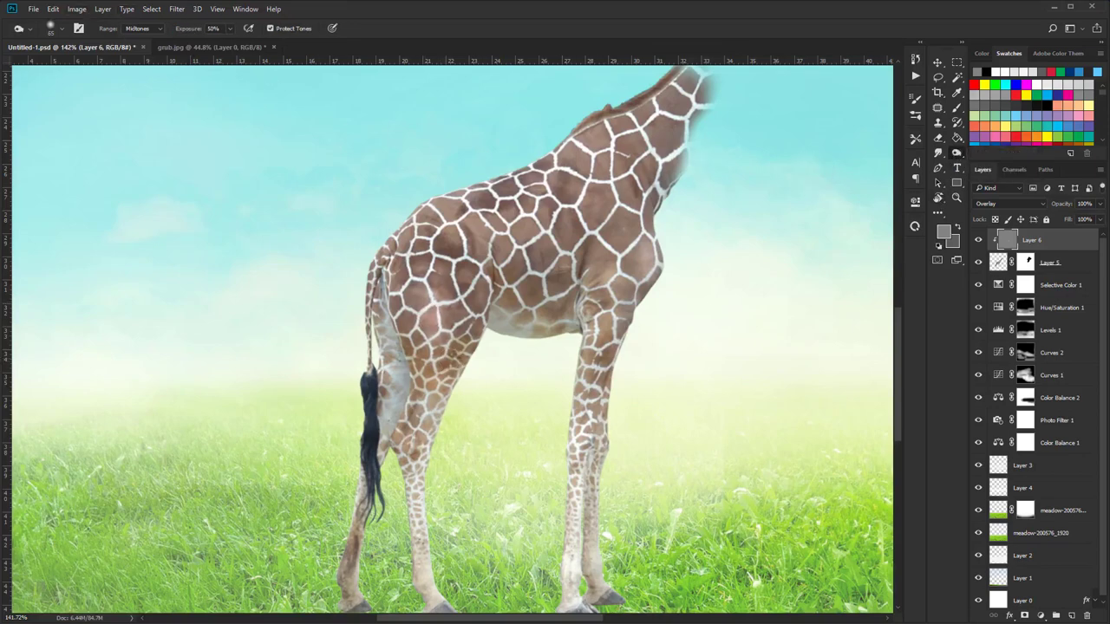
pyautogui.write('12')
pyautogui.press('[')
pyautogui.press('[')
pyautogui.press('[')
pyautogui.press('[')
pyautogui.moveTo(644, 186); pyautogui.dragTo(642, 204)
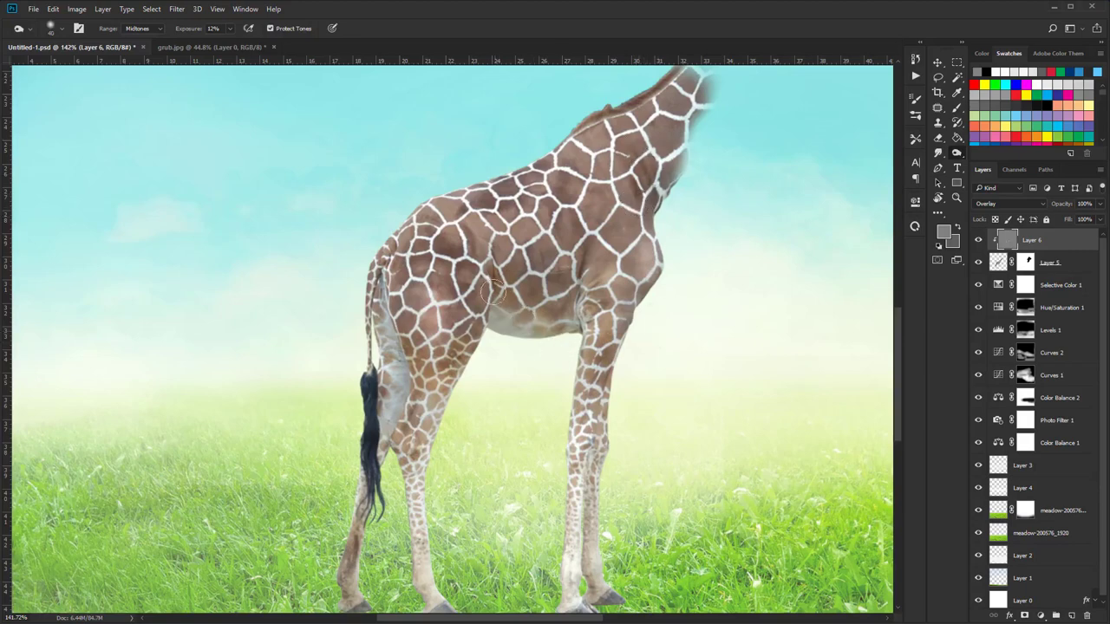
pyautogui.moveTo(496, 272); pyautogui.dragTo(477, 236)
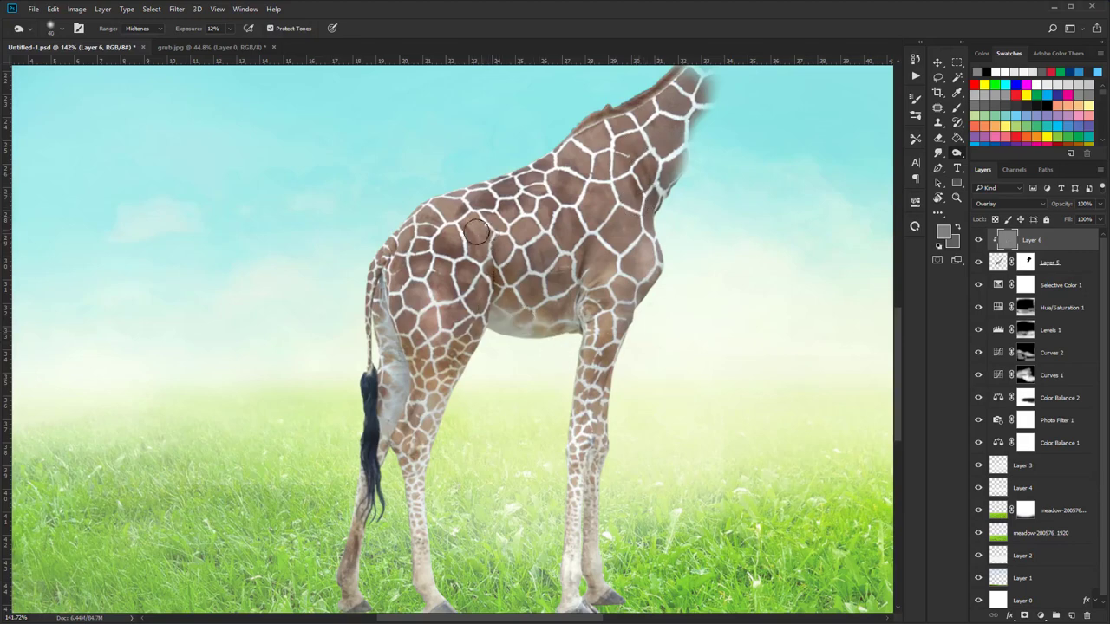
pyautogui.moveTo(570, 285)
pyautogui.mouseDown()
pyautogui.moveTo(575, 235)
pyautogui.moveTo(573, 308)
pyautogui.moveTo(568, 225)
pyautogui.moveTo(578, 280)
pyautogui.moveTo(567, 320)
pyautogui.moveTo(558, 296)
pyautogui.moveTo(509, 328)
pyautogui.moveTo(494, 318)
pyautogui.moveTo(558, 323)
pyautogui.moveTo(502, 310)
pyautogui.moveTo(560, 305)
pyautogui.moveTo(541, 331)
pyautogui.mouseUp()
# - Burn shadows beside the tail and along the hind and front legs with a size 25 brush
pyautogui.moveTo(385, 303)
pyautogui.mouseDown()
pyautogui.moveTo(395, 360)
pyautogui.moveTo(381, 295)
pyautogui.moveTo(401, 364)
pyautogui.moveTo(391, 420)
pyautogui.moveTo(409, 398)
pyautogui.moveTo(390, 451)
pyautogui.moveTo(414, 503)
pyautogui.moveTo(408, 457)
pyautogui.moveTo(409, 572)
pyautogui.moveTo(411, 459)
pyautogui.moveTo(420, 558)
pyautogui.moveTo(395, 477)
pyautogui.moveTo(368, 511)
pyautogui.mouseUp()
pyautogui.moveTo(411, 585); pyautogui.dragTo(403, 480)
pyautogui.moveTo(596, 453)
pyautogui.mouseDown()
pyautogui.moveTo(581, 351)
pyautogui.moveTo(573, 391)
pyautogui.mouseUp()
# - Raise the Burn exposure to 30% and deepen the shading on the front legs, hooves, neck and inner hind leg
pyautogui.moveTo(189, 32); pyautogui.dragTo(195, 32)
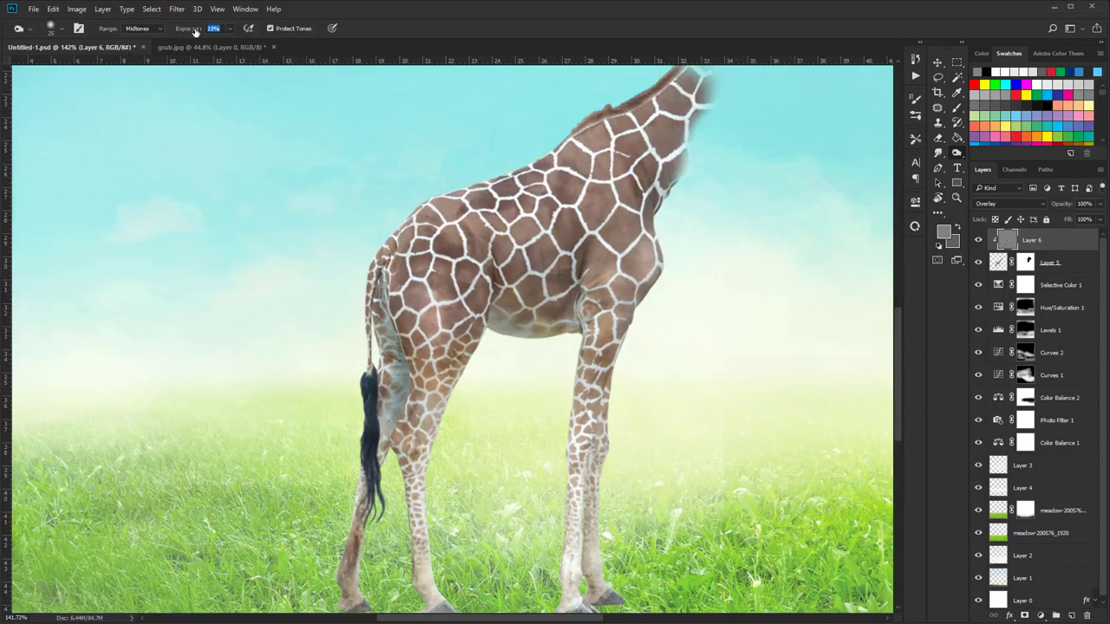
pyautogui.moveTo(588, 333)
pyautogui.mouseDown()
pyautogui.moveTo(576, 412)
pyautogui.moveTo(581, 362)
pyautogui.moveTo(572, 387)
pyautogui.moveTo(563, 554)
pyautogui.moveTo(567, 576)
pyautogui.moveTo(571, 567)
pyautogui.moveTo(589, 579)
pyautogui.moveTo(559, 602)
pyautogui.moveTo(572, 562)
pyautogui.moveTo(569, 503)
pyautogui.mouseUp()
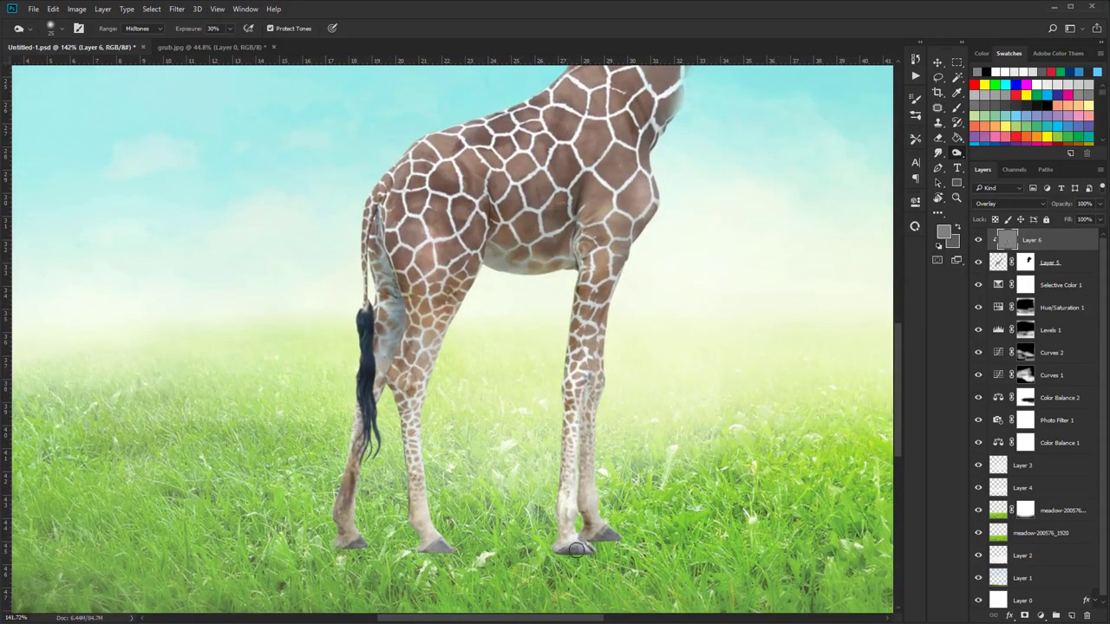
pyautogui.moveTo(577, 549)
pyautogui.mouseDown()
pyautogui.moveTo(558, 517)
pyautogui.moveTo(554, 531)
pyautogui.moveTo(578, 266)
pyautogui.moveTo(572, 300)
pyautogui.moveTo(585, 310)
pyautogui.moveTo(598, 237)
pyautogui.moveTo(556, 251)
pyautogui.moveTo(579, 273)
pyautogui.moveTo(578, 204)
pyautogui.moveTo(607, 410)
pyautogui.mouseUp()
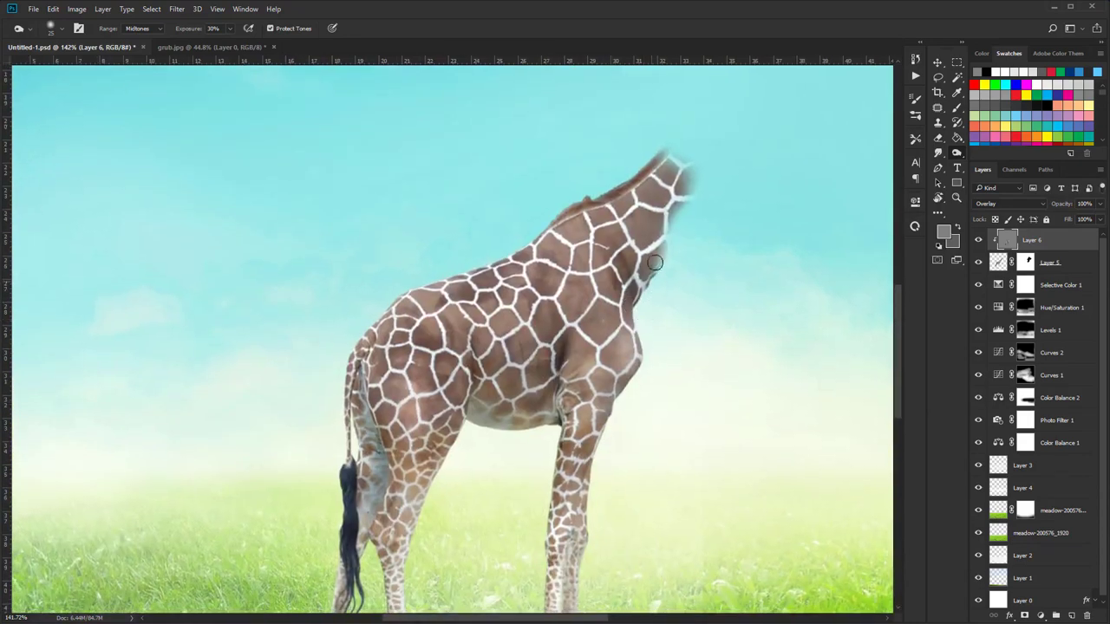
pyautogui.moveTo(546, 225)
pyautogui.mouseDown()
pyautogui.moveTo(524, 246)
pyautogui.moveTo(409, 289)
pyautogui.moveTo(339, 367)
pyautogui.moveTo(351, 403)
pyautogui.moveTo(357, 376)
pyautogui.moveTo(371, 432)
pyautogui.moveTo(364, 391)
pyautogui.moveTo(377, 495)
pyautogui.moveTo(372, 422)
pyautogui.moveTo(368, 509)
pyautogui.mouseUp()
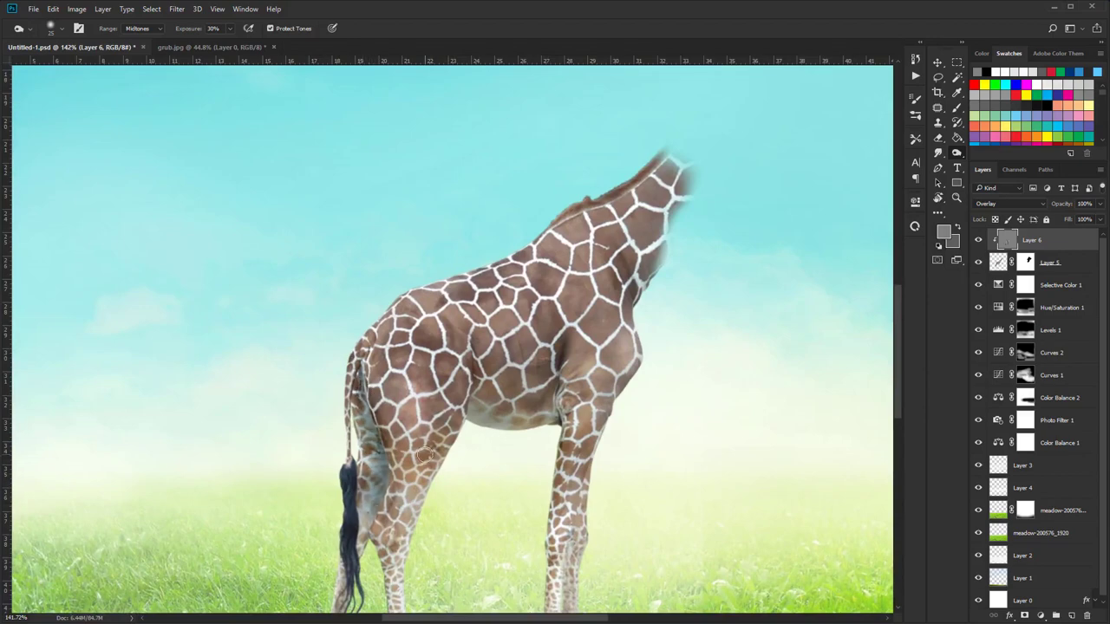
# - Burn the shadows down the nearer hind leg and up along its front edge towards the belly
pyautogui.scroll(-2, 425, 455)
pyautogui.moveTo(417, 476)
pyautogui.mouseDown()
pyautogui.moveTo(437, 331)
pyautogui.moveTo(417, 417)
pyautogui.mouseUp()
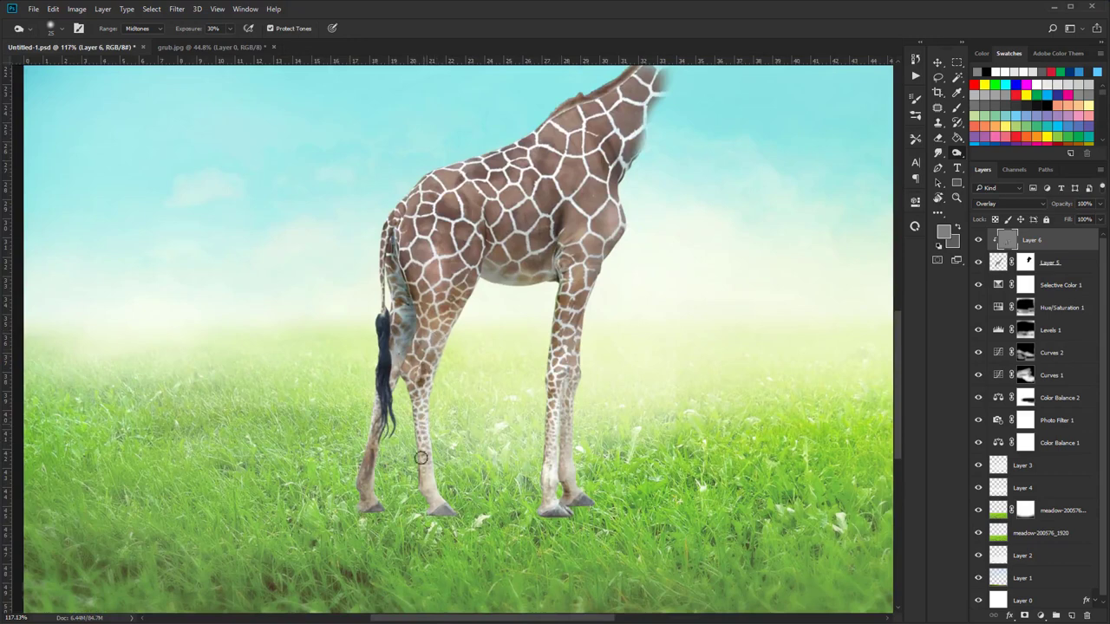
pyautogui.moveTo(419, 475); pyautogui.dragTo(423, 495)
pyautogui.moveTo(424, 347)
pyautogui.mouseDown()
pyautogui.moveTo(442, 316)
pyautogui.moveTo(437, 325)
pyautogui.moveTo(465, 306)
pyautogui.mouseUp()
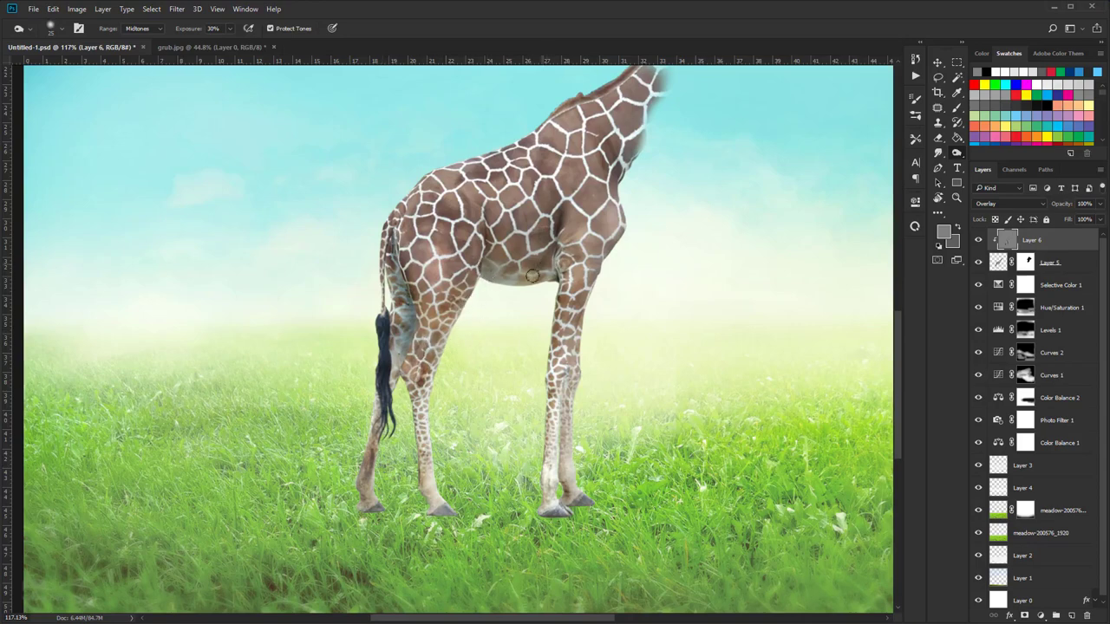
# - Switch Layer 6 to Normal blending to inspect the dodge and burn painting, and return it to Overlay
pyautogui.scroll(-5, 532, 263)
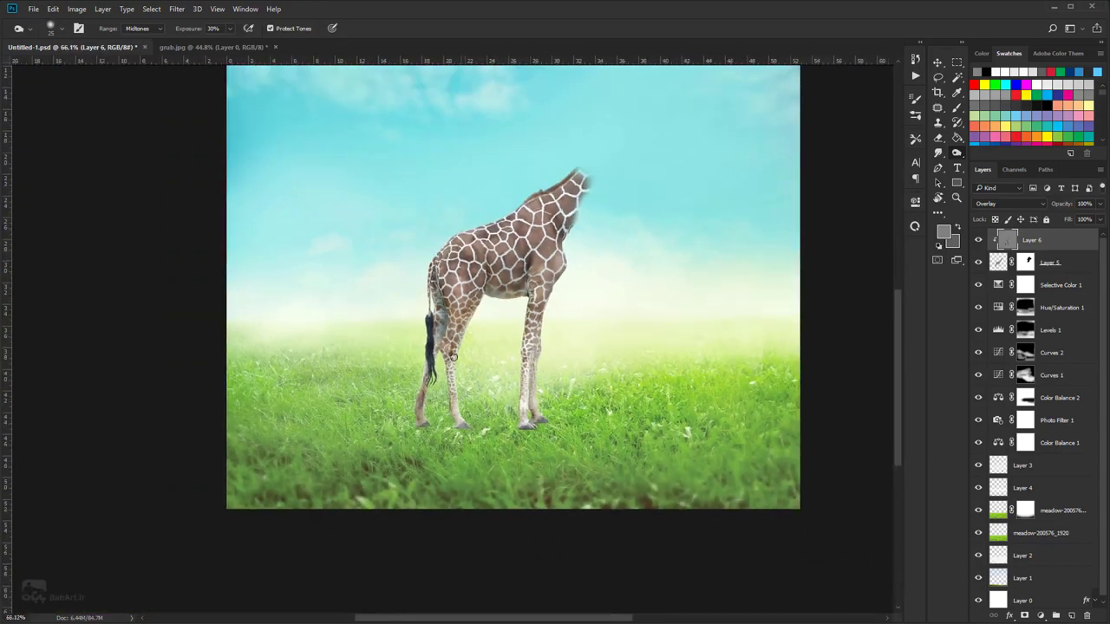
pyautogui.click(1010, 203)
pyautogui.click(997, 209)
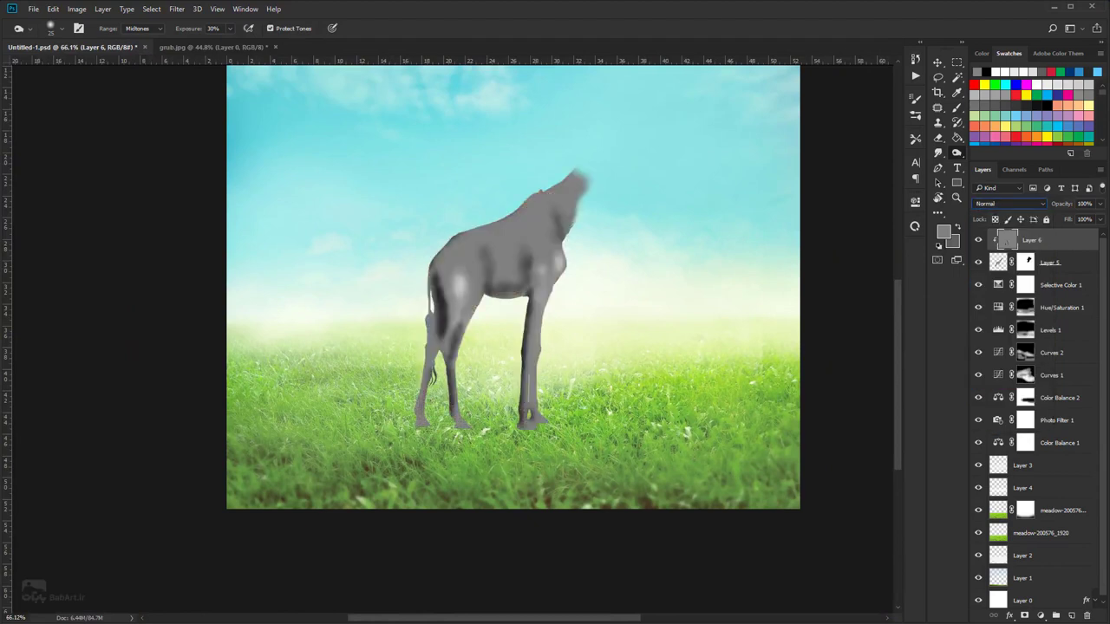
pyautogui.click(1027, 204)
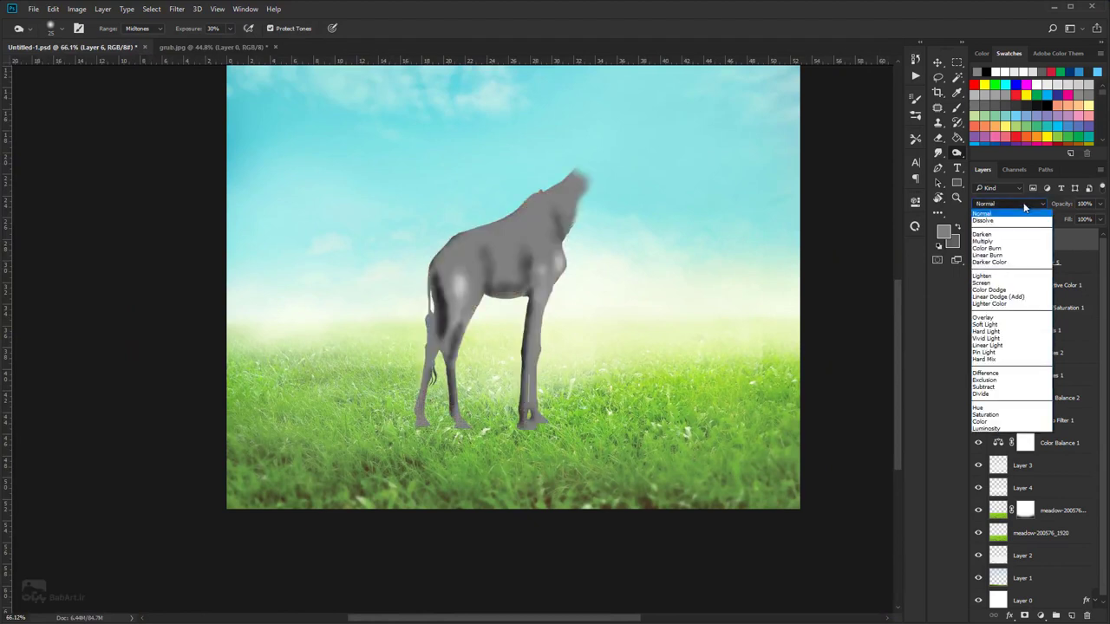
pyautogui.click(999, 318)
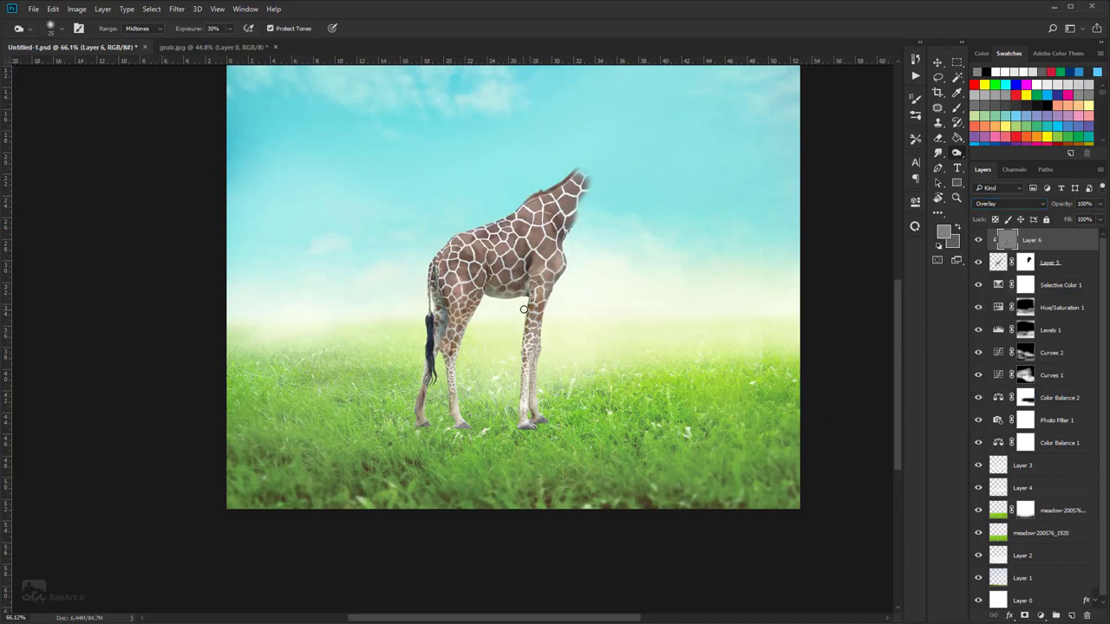
# - Mask out all four of the giraffe's hooves on Layer 5's mask with a black size 80 brush so the legs sink into the grass
pyautogui.click(1026, 262)
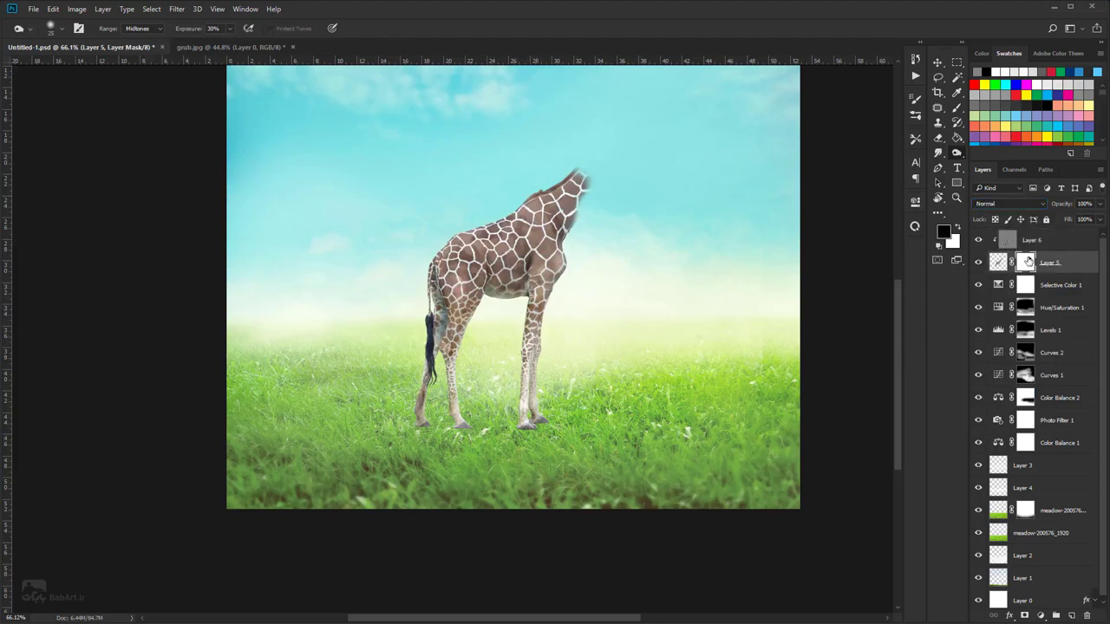
pyautogui.click(978, 263)
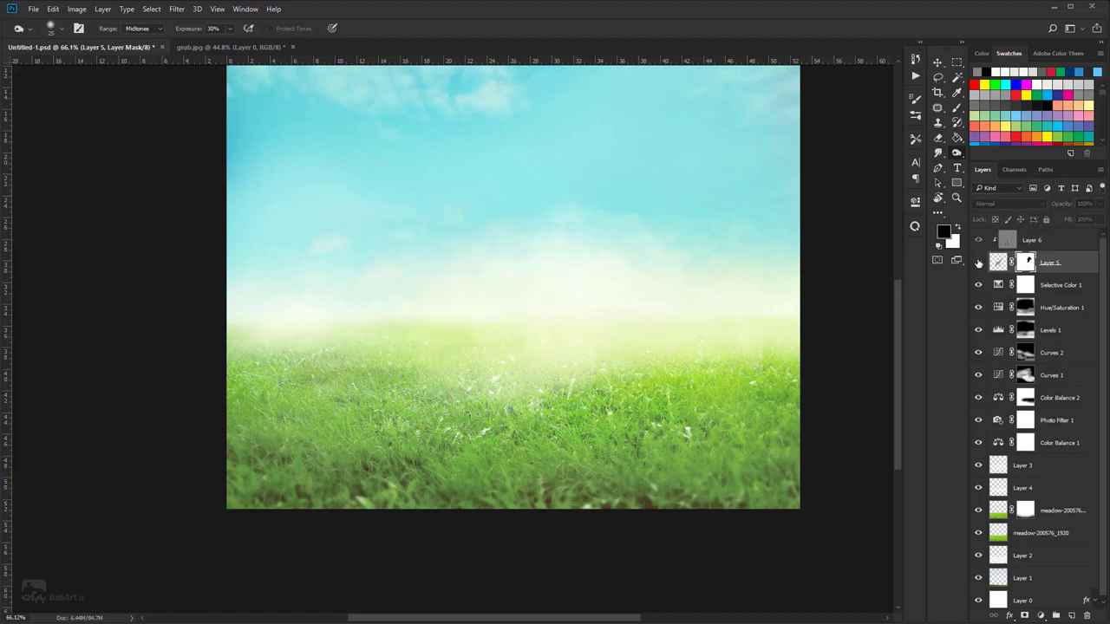
pyautogui.click(1026, 262)
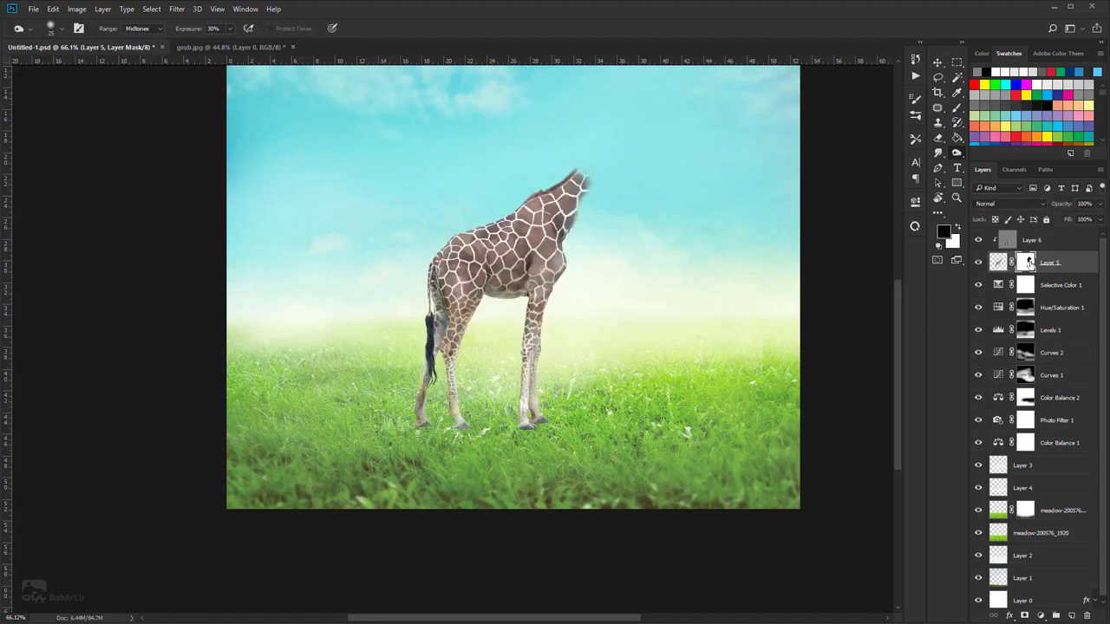
pyautogui.click(958, 107)
pyautogui.scroll(1, 542, 438)
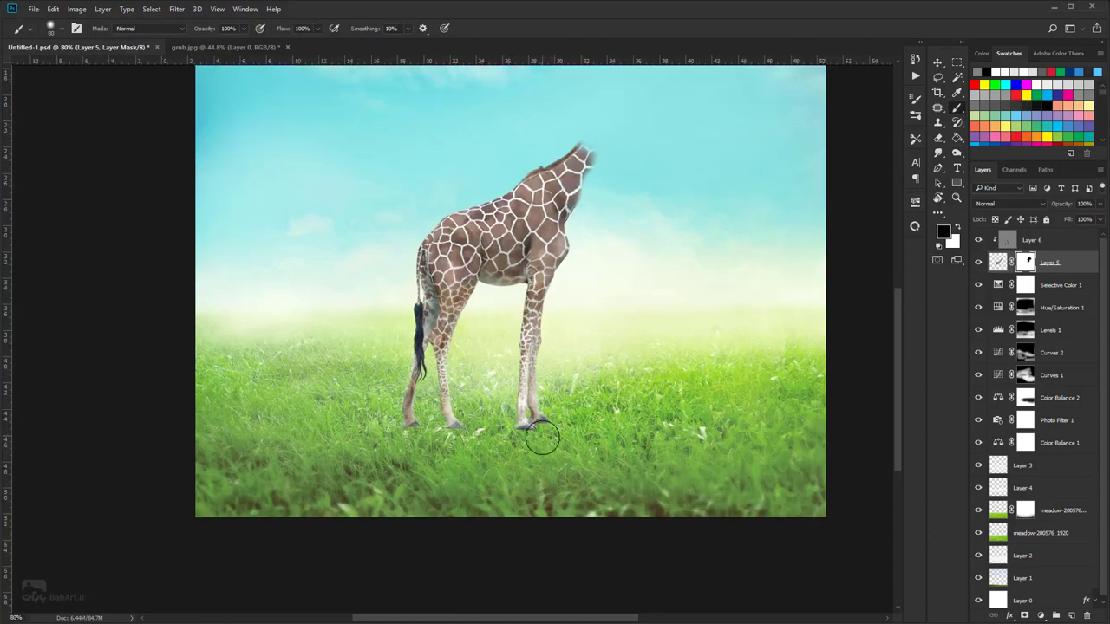
pyautogui.scroll(2, 542, 438)
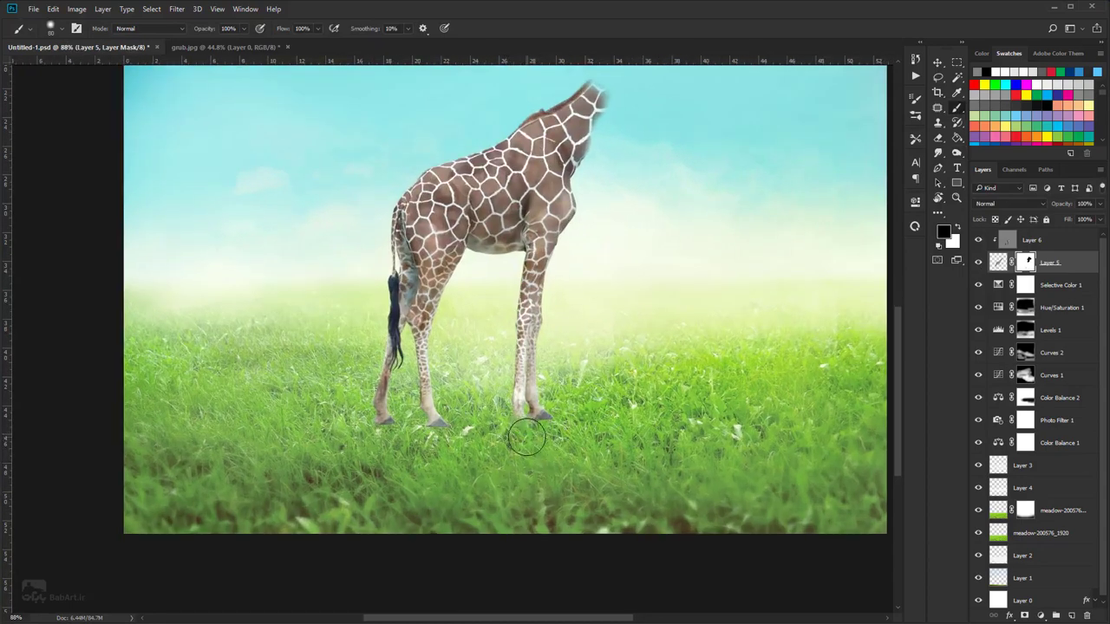
pyautogui.moveTo(527, 437)
pyautogui.mouseDown()
pyautogui.moveTo(550, 428)
pyautogui.moveTo(538, 441)
pyautogui.mouseUp()
pyautogui.moveTo(440, 438)
pyautogui.mouseDown()
pyautogui.moveTo(441, 428)
pyautogui.moveTo(381, 433)
pyautogui.moveTo(390, 436)
pyautogui.mouseUp()
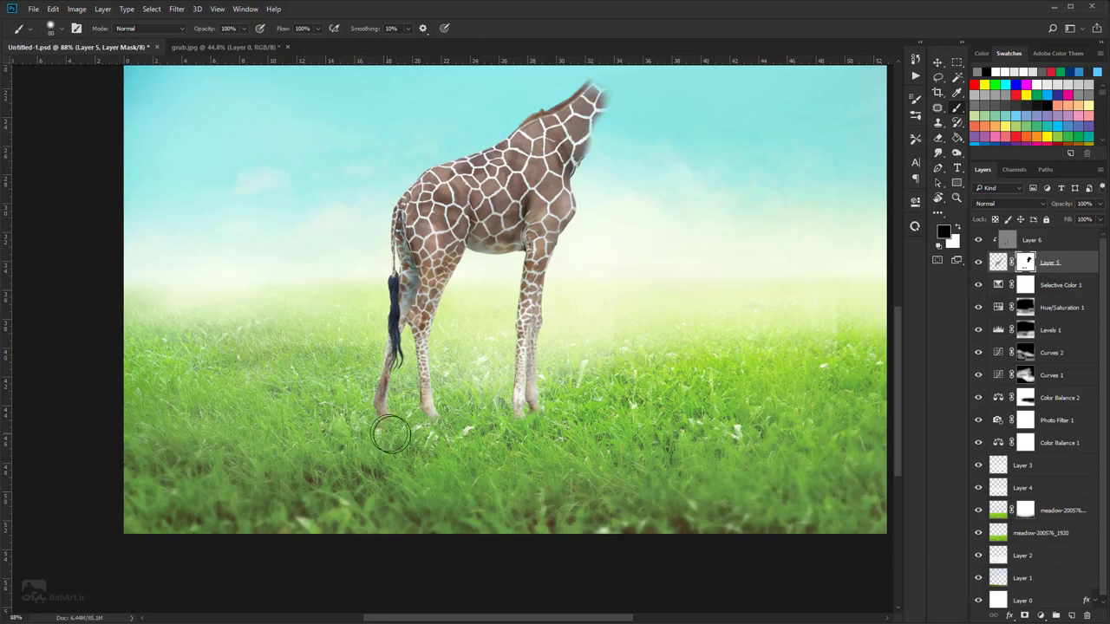
pyautogui.scroll(-5, 505, 373)
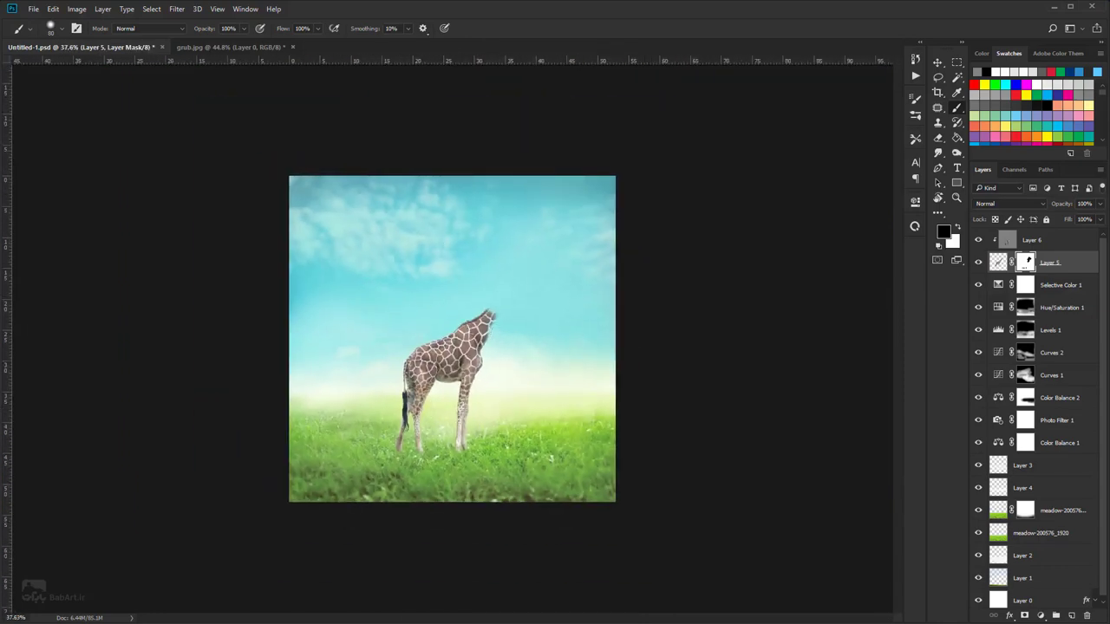
# - Add a Curves adjustment clipped to the giraffe above Layer 6 and brighten it with a point at input 155, output 207
pyautogui.click(1040, 614)
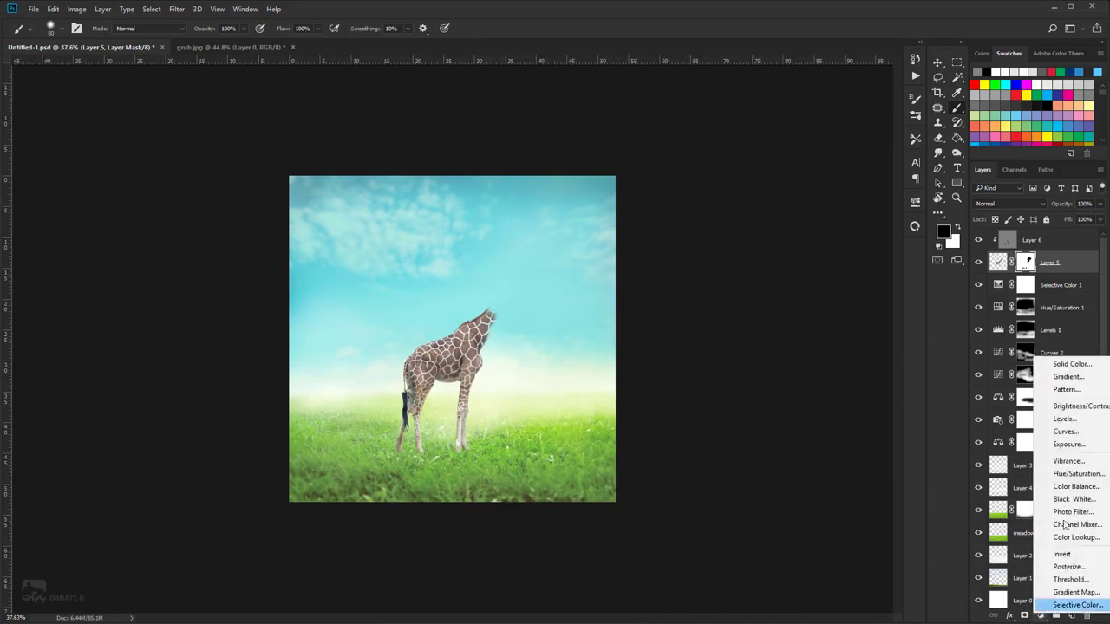
pyautogui.click(1043, 252)
pyautogui.click(1032, 242)
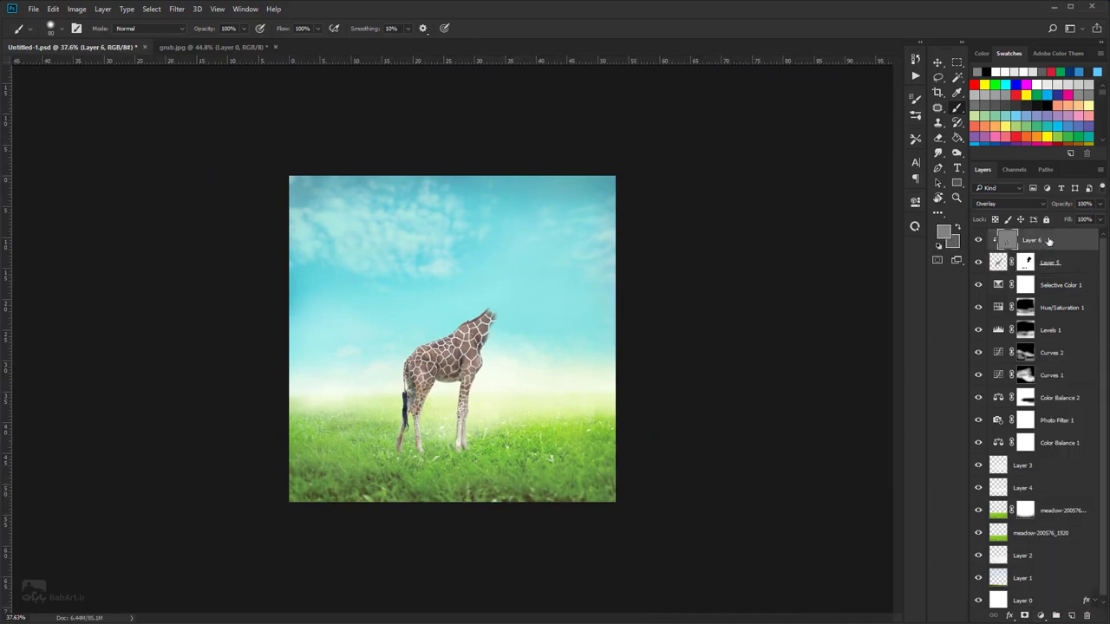
pyautogui.click(1041, 616)
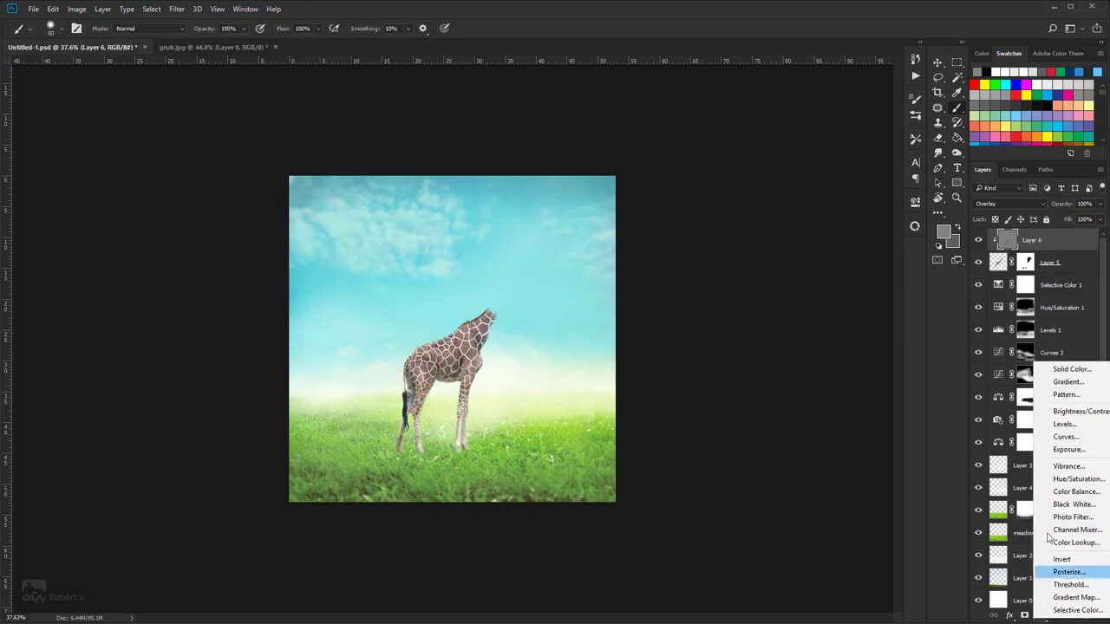
pyautogui.click(1063, 437)
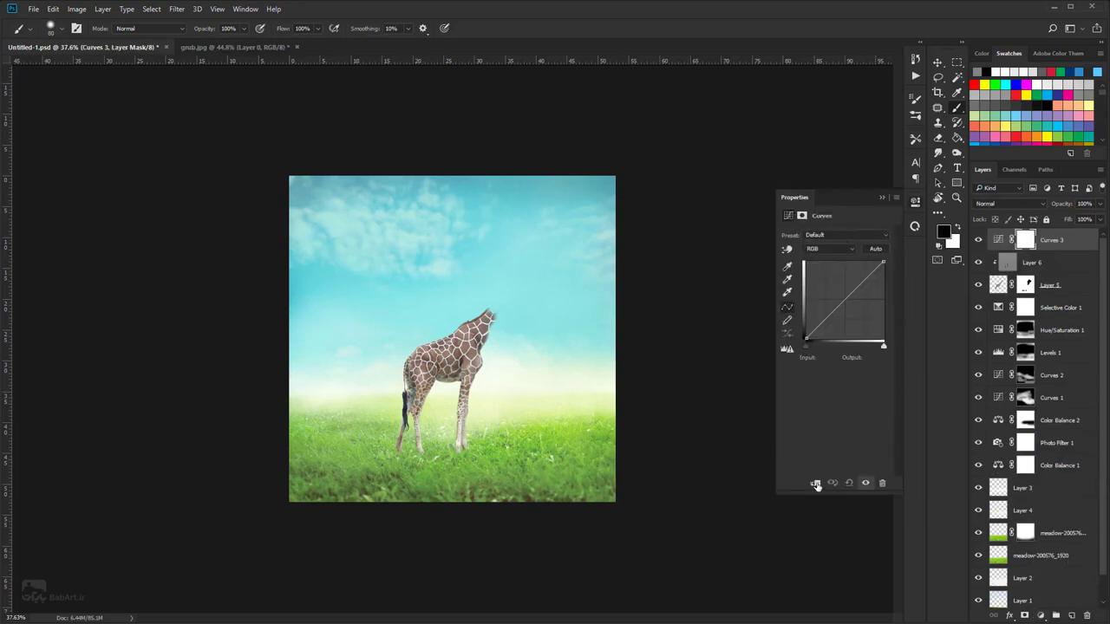
pyautogui.click(815, 484)
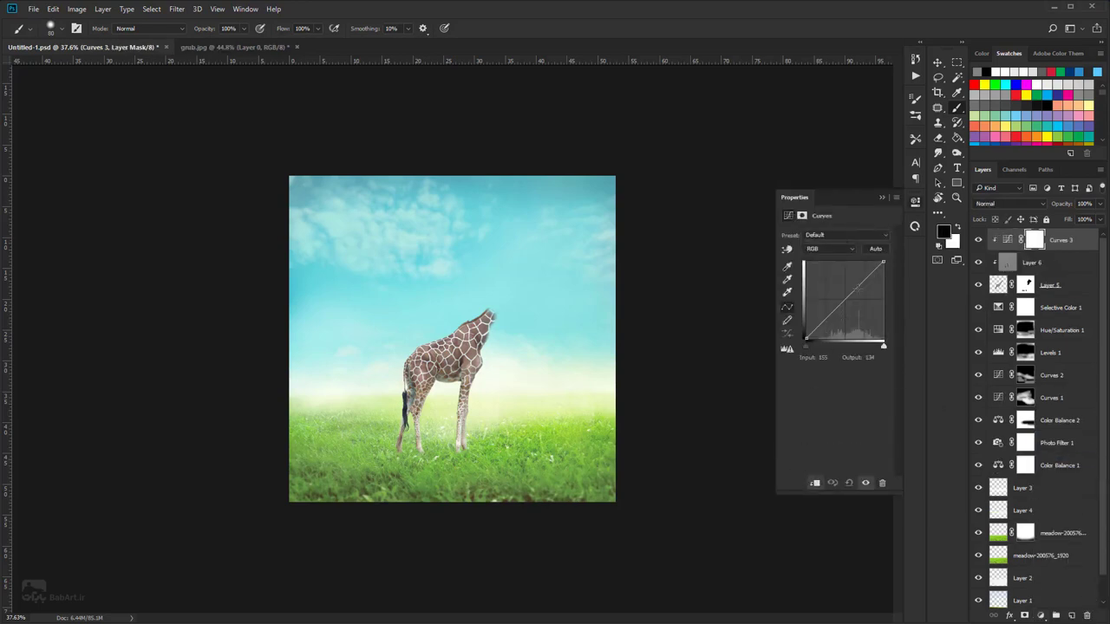
pyautogui.moveTo(856, 286); pyautogui.dragTo(853, 274)
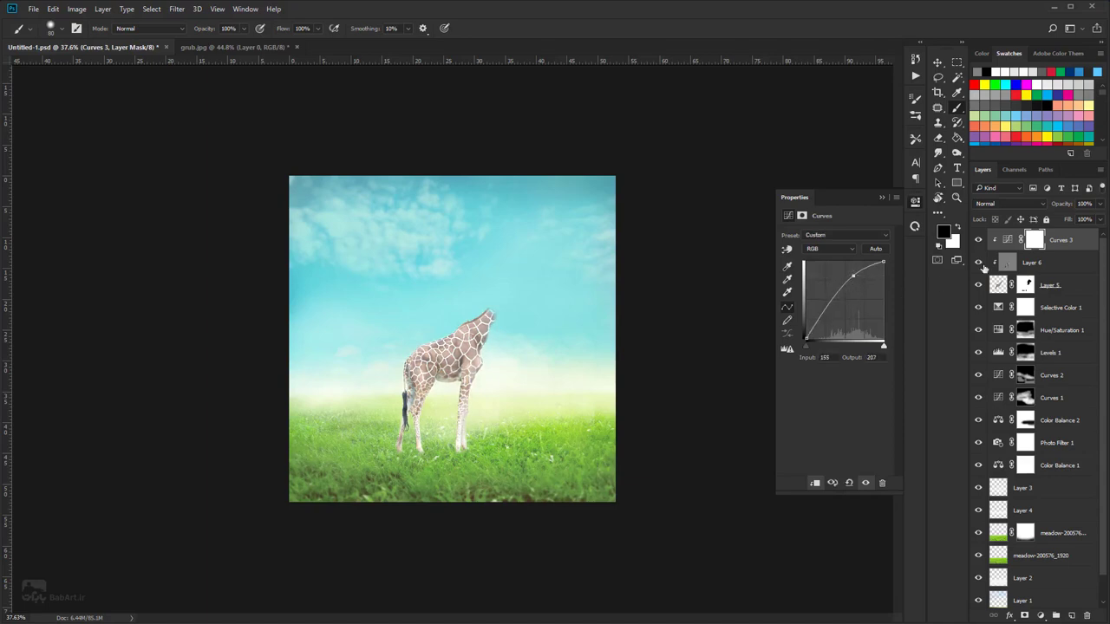
# - Fill the clipped Curves layer's mask with black to hide the brightening
pyautogui.click(1034, 240)
pyautogui.click(956, 137)
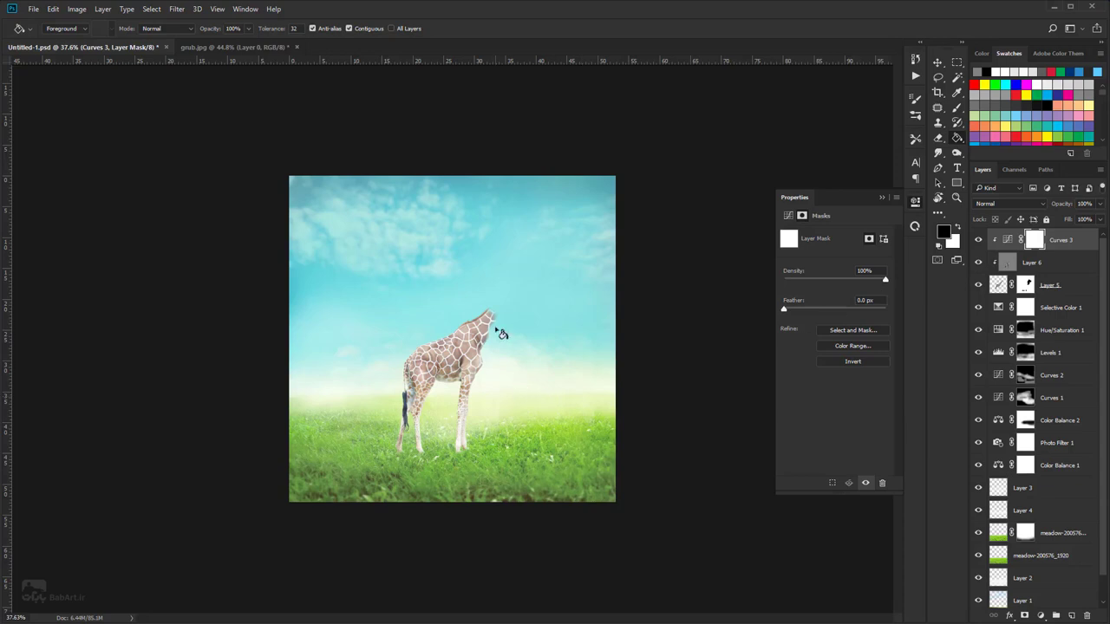
pyautogui.click(499, 333)
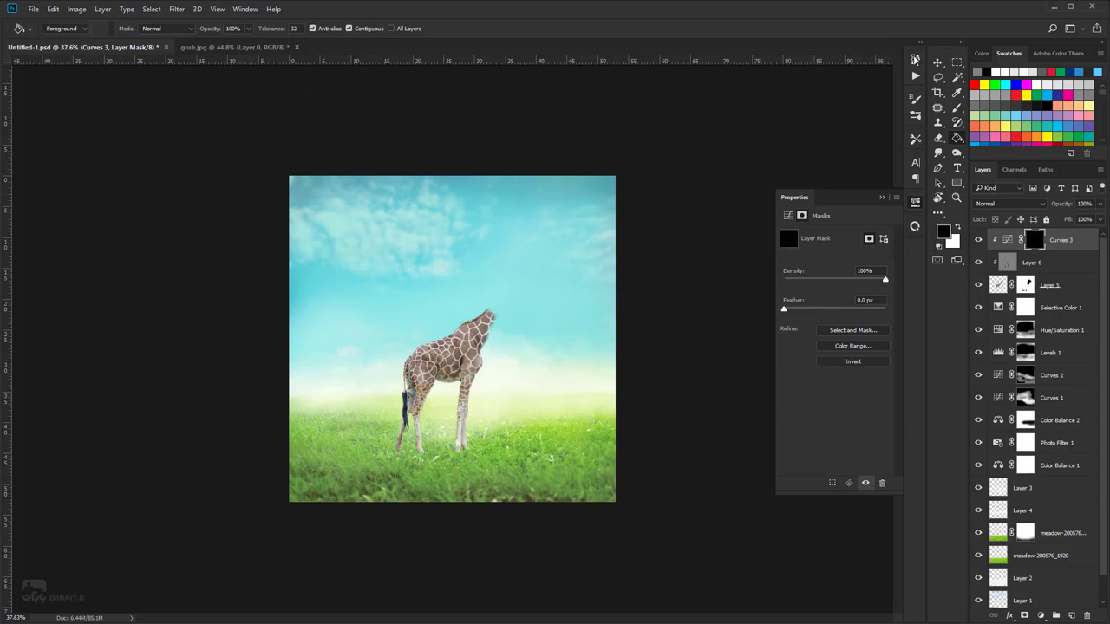
# - Paint white at 40% opacity on the Curves mask to brighten the giraffe's neck, shoulder and body
pyautogui.click(955, 108)
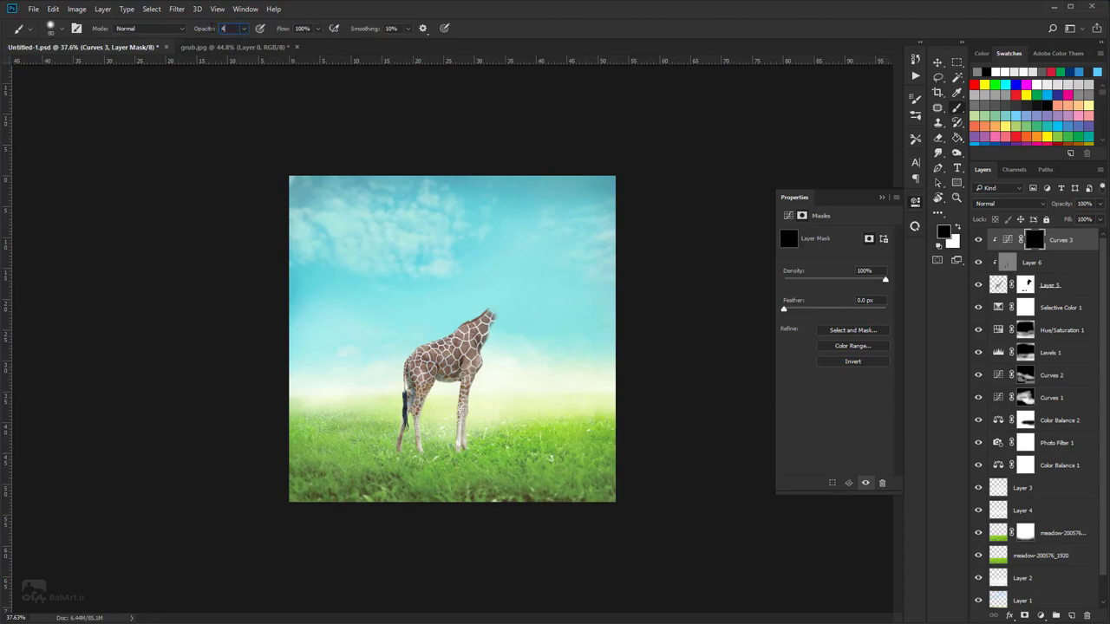
pyautogui.write('0')
pyautogui.press('Return')
pyautogui.click(959, 228)
pyautogui.hotkey('ctrl', '+')
pyautogui.hotkey('ctrl', '+')
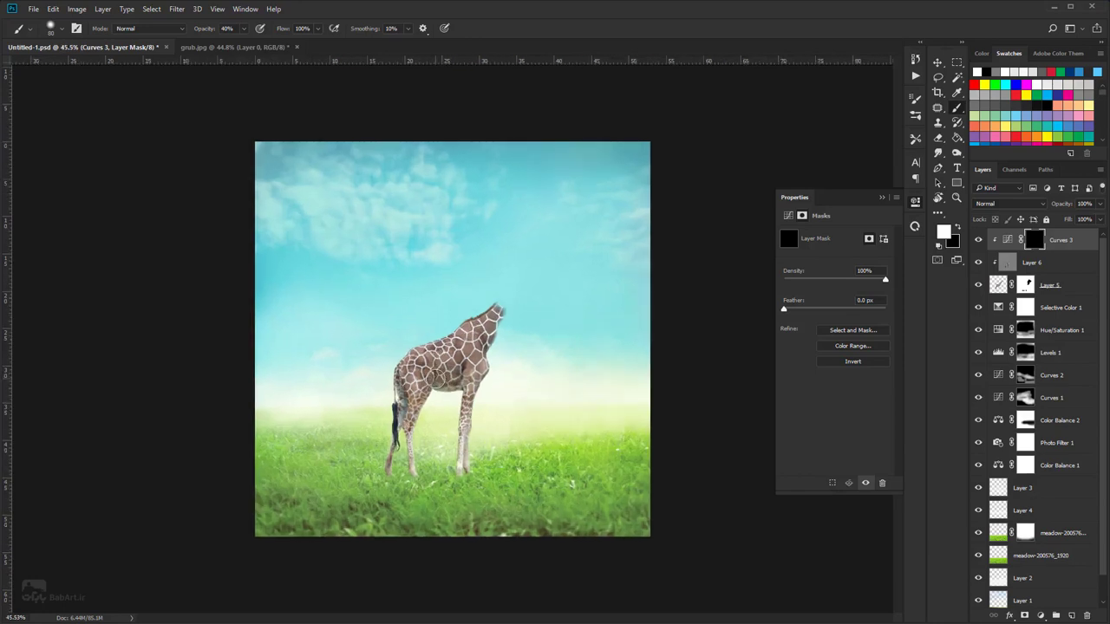
pyautogui.scroll(1, 449, 368)
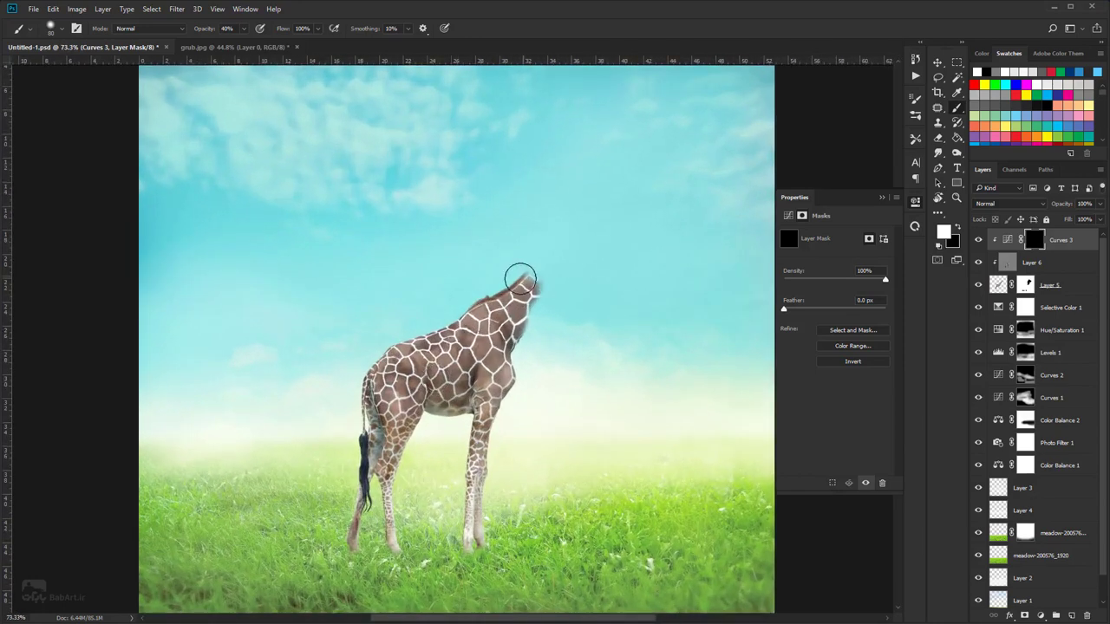
pyautogui.moveTo(490, 289)
pyautogui.mouseDown()
pyautogui.moveTo(551, 290)
pyautogui.moveTo(531, 317)
pyautogui.moveTo(528, 348)
pyautogui.moveTo(481, 346)
pyautogui.mouseUp()
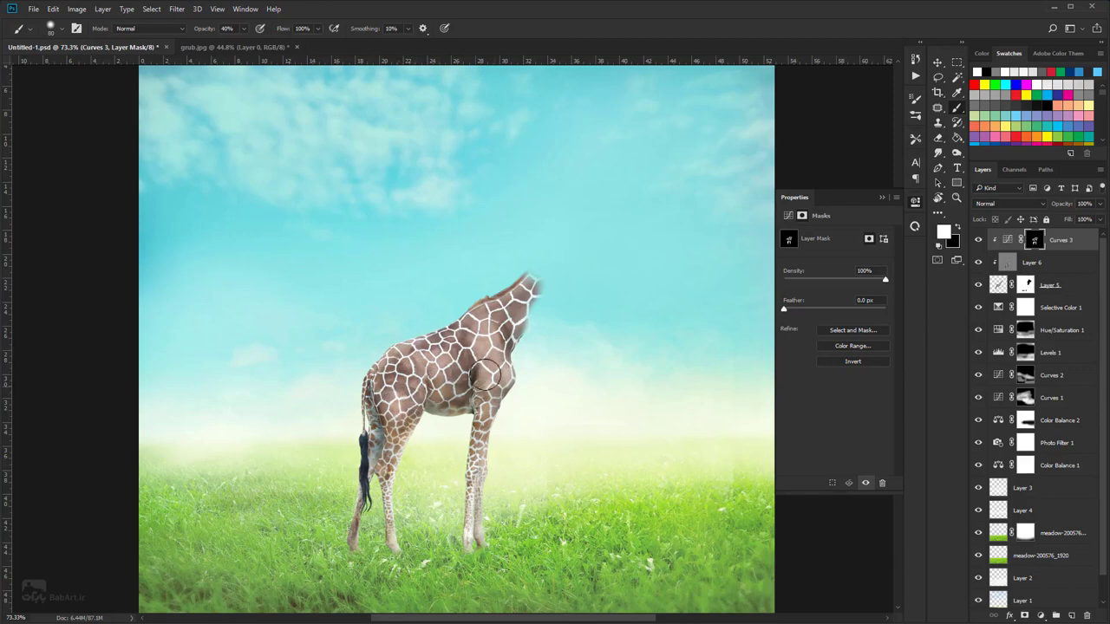
pyautogui.scroll(-3, 459, 371)
pyautogui.scroll(1, 451, 373)
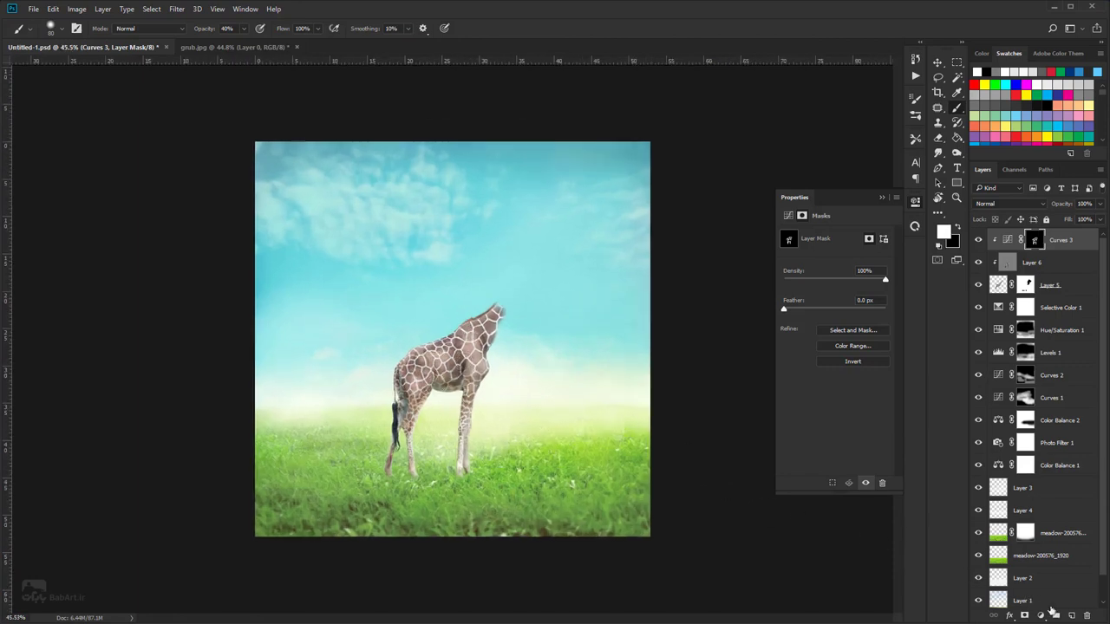
# - Add a Levels adjustment clipped to the giraffe with the white input level at 240, and compare the image with and without it
pyautogui.click(1043, 615)
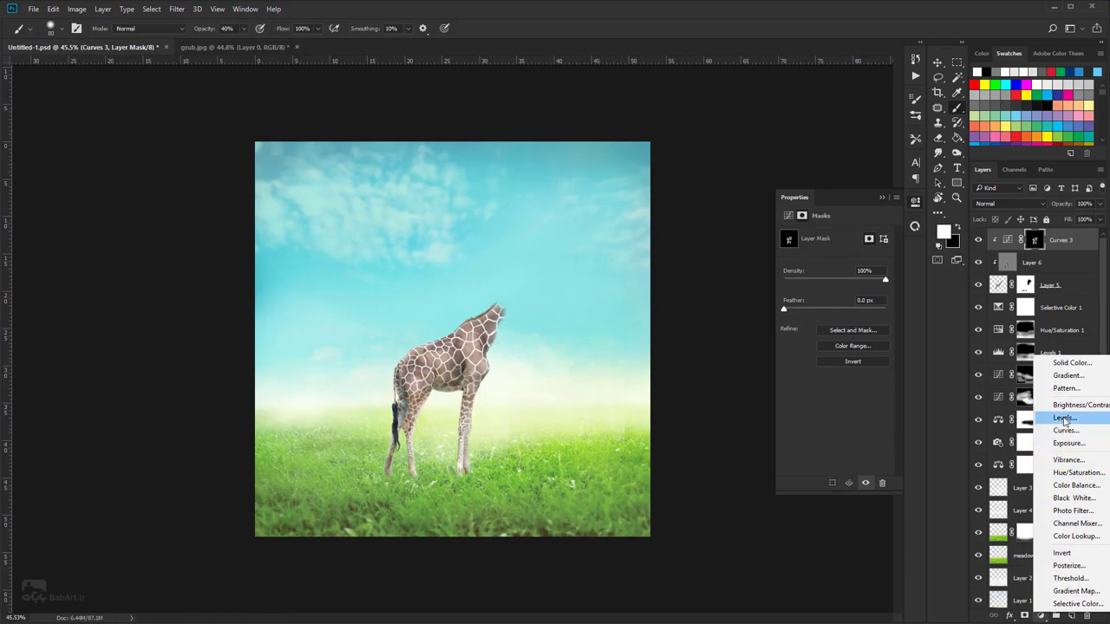
pyautogui.click(1065, 419)
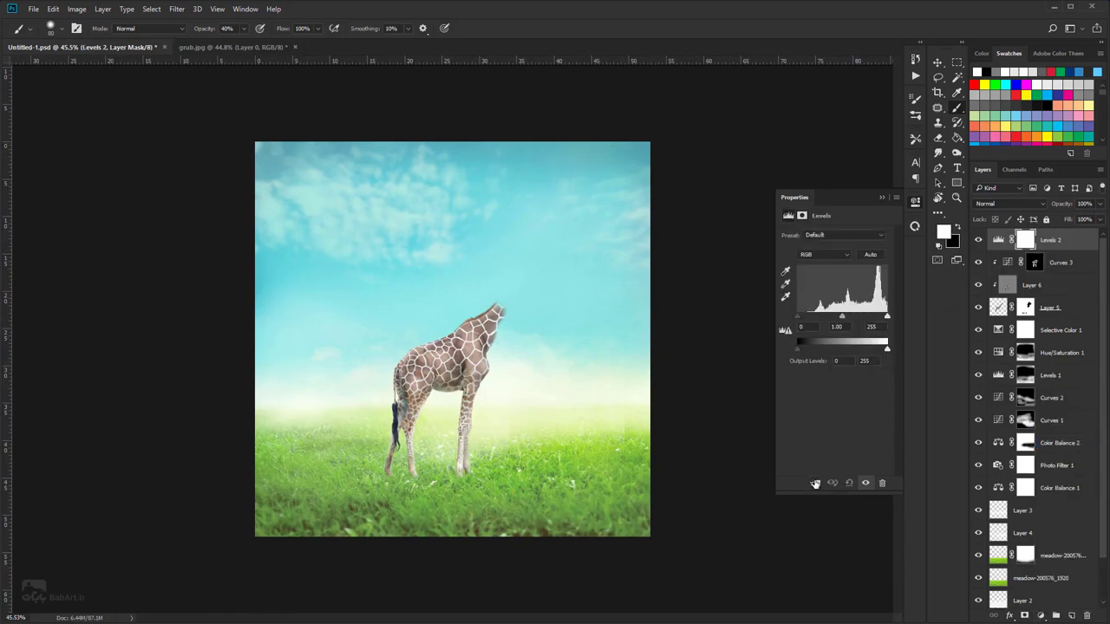
pyautogui.click(815, 484)
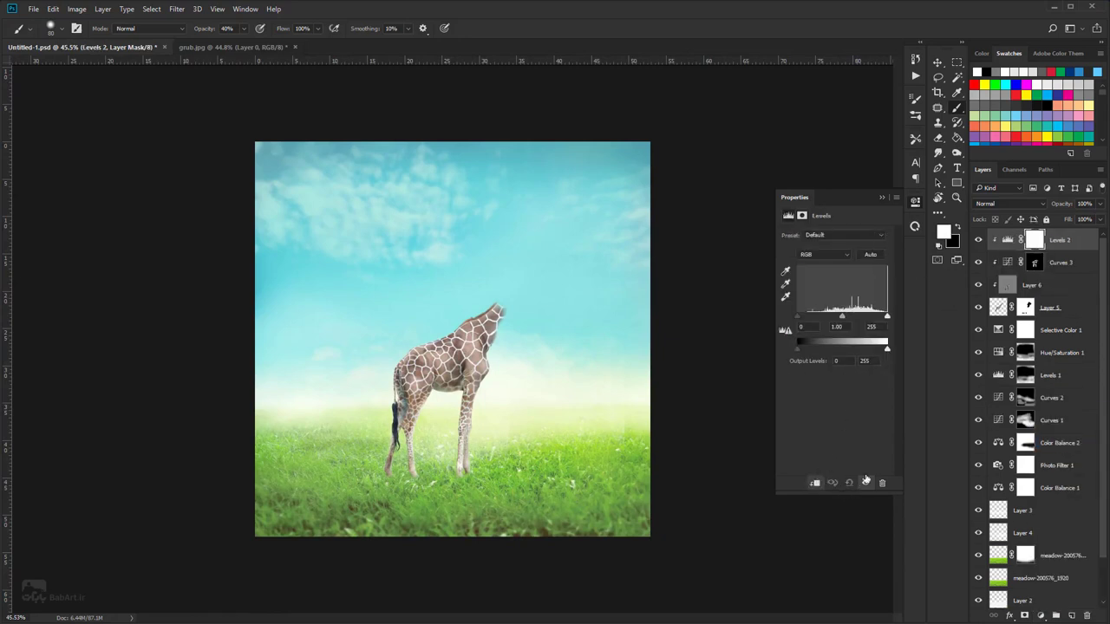
pyautogui.write('240')
pyautogui.keyDown('alt'); pyautogui.click(797, 316); pyautogui.keyUp('alt')
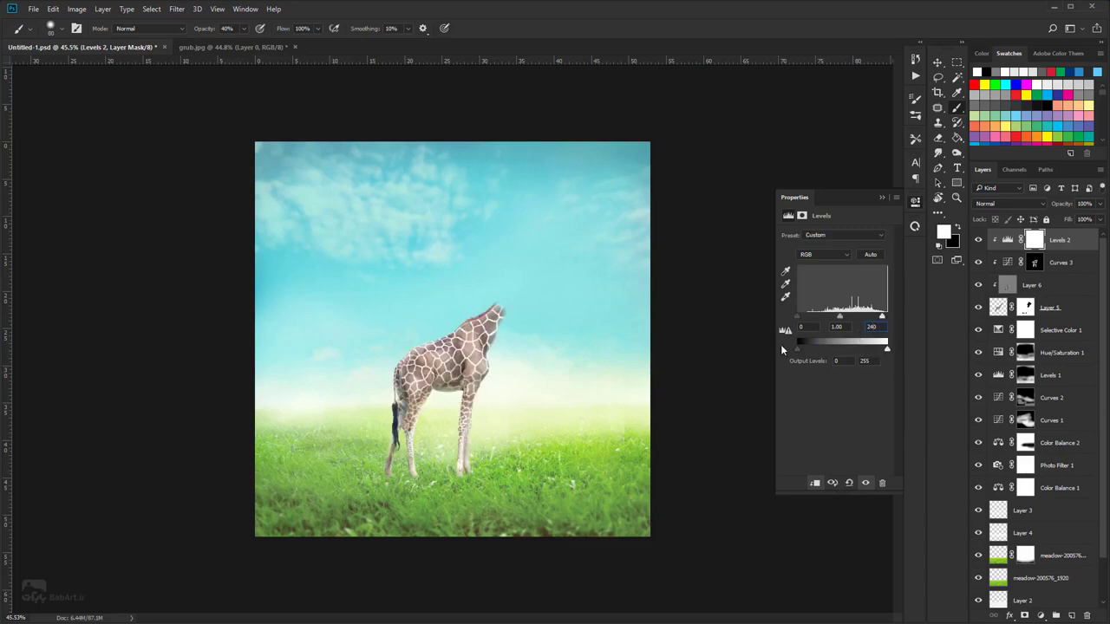
pyautogui.click(883, 199)
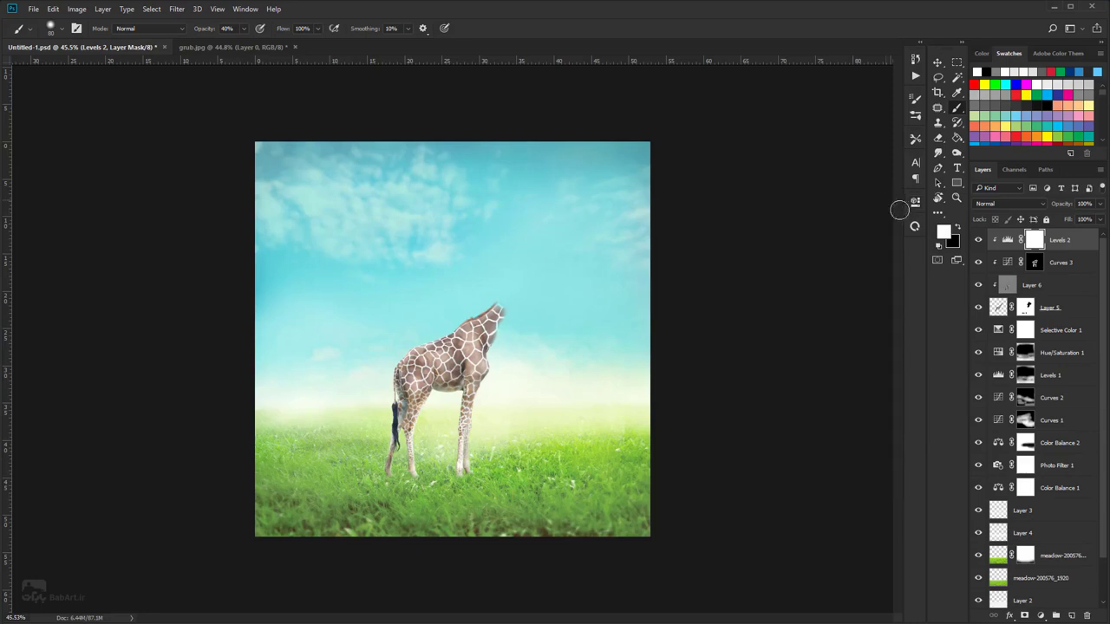
pyautogui.click(977, 241)
pyautogui.click(977, 241)
# - Fill the Levels mask with black and paint white at 40% opacity along the giraffe's chest, front legs and hindquarters
pyautogui.click(958, 136)
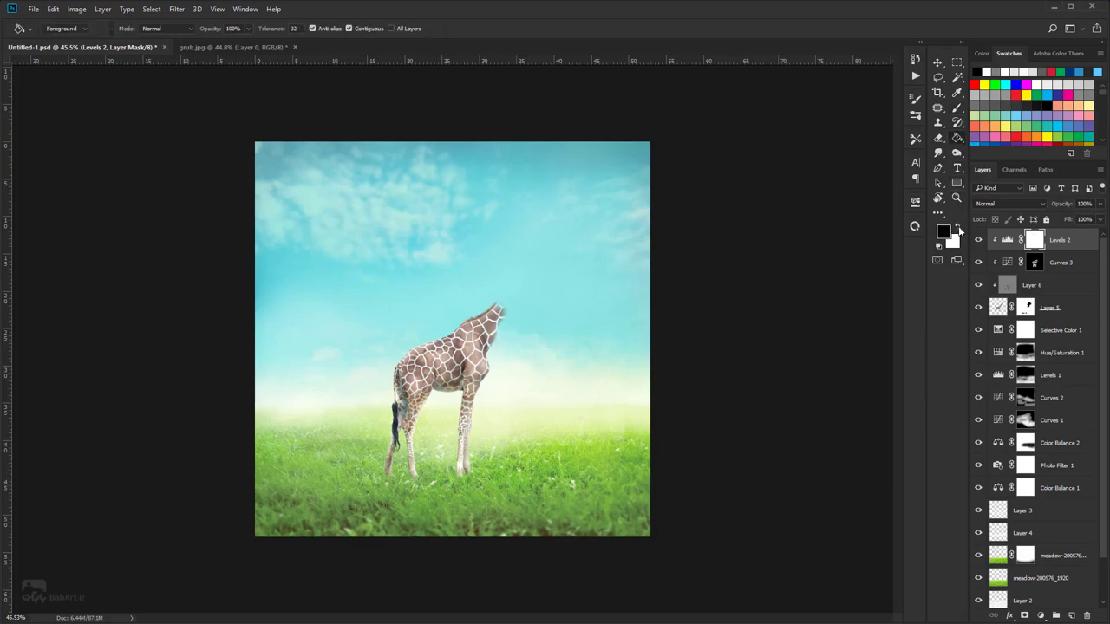
pyautogui.click(611, 285)
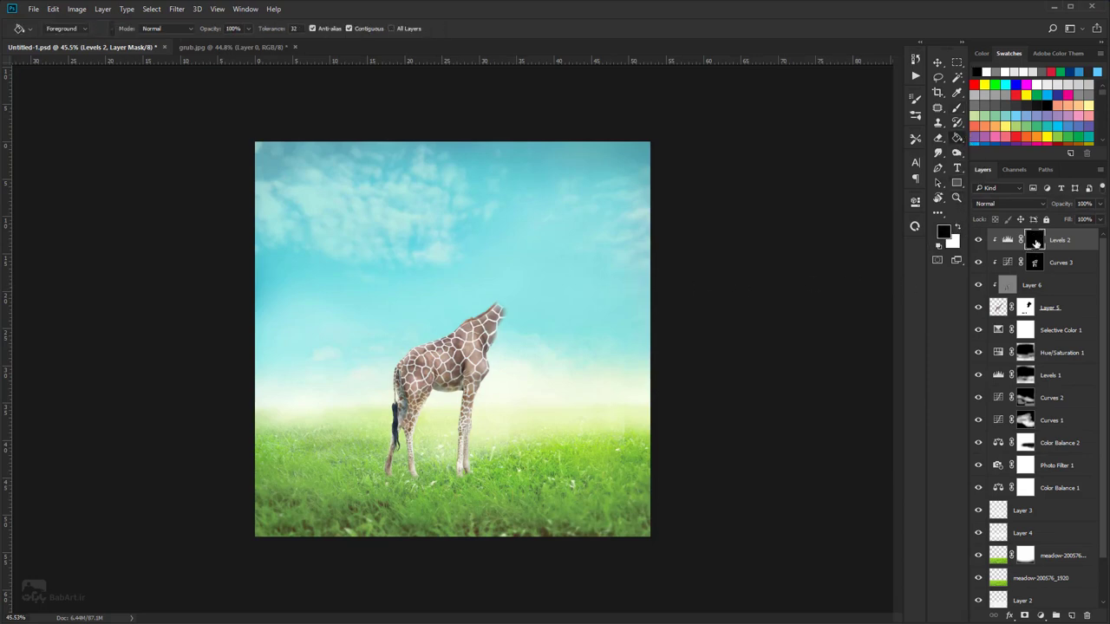
pyautogui.click(957, 110)
pyautogui.scroll(4, 432, 336)
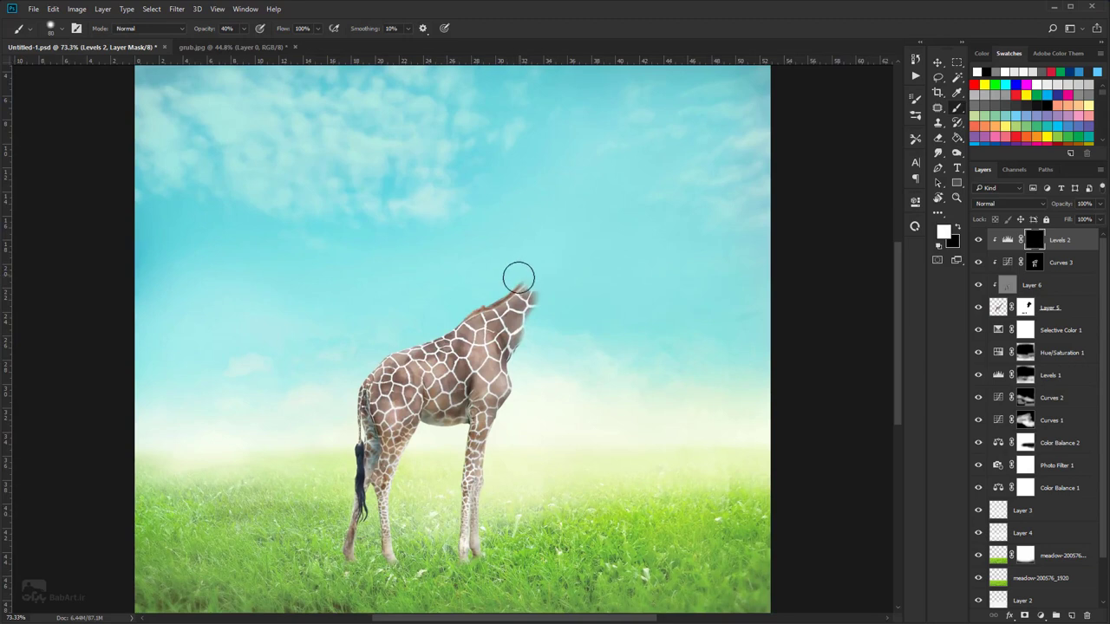
pyautogui.moveTo(521, 337)
pyautogui.mouseDown()
pyautogui.moveTo(487, 349)
pyautogui.moveTo(472, 368)
pyautogui.moveTo(492, 389)
pyautogui.moveTo(474, 453)
pyautogui.moveTo(476, 475)
pyautogui.moveTo(488, 461)
pyautogui.moveTo(488, 491)
pyautogui.mouseUp()
pyautogui.moveTo(397, 413)
pyautogui.mouseDown()
pyautogui.moveTo(389, 425)
pyautogui.moveTo(413, 376)
pyautogui.mouseUp()
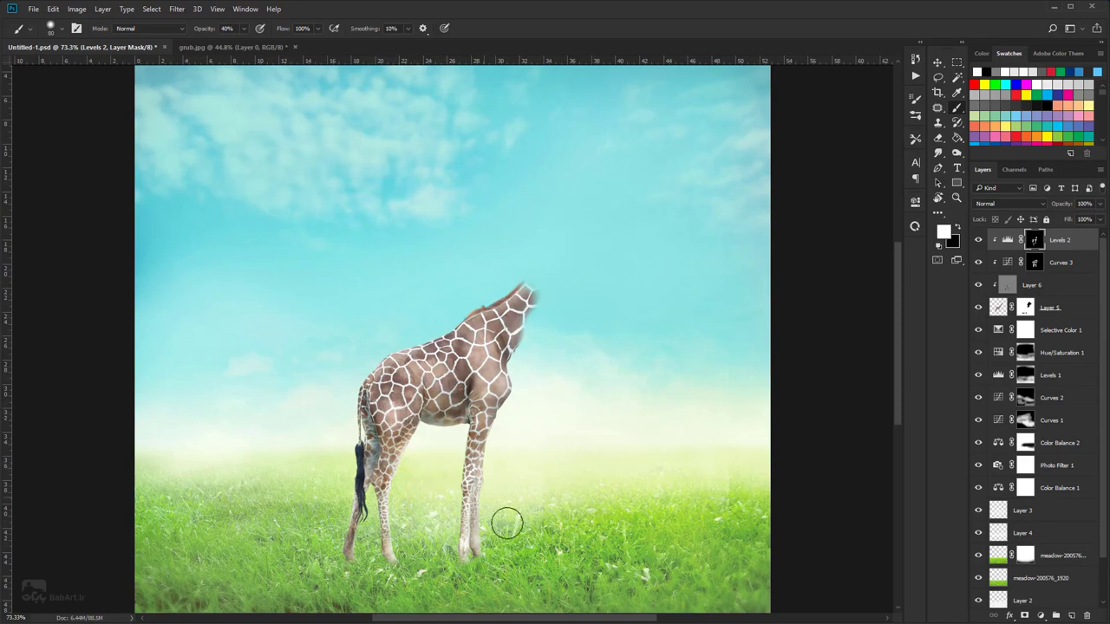
# - Check the Levels highlights on the whole composite and save the document
pyautogui.moveTo(978, 241)
pyautogui.mouseDown()
pyautogui.moveTo(978, 263)
pyautogui.moveTo(978, 240)
pyautogui.mouseUp()
pyautogui.hotkey('ctrl', '-')
pyautogui.hotkey('ctrl', 's')
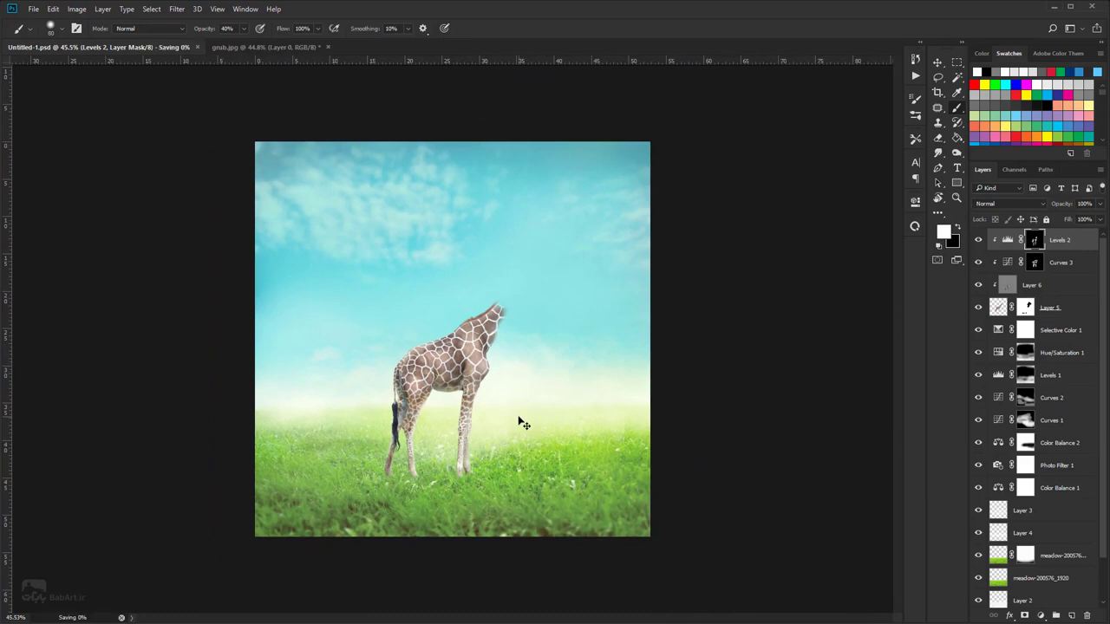
# - Add a Color Balance adjustment clipped to the giraffe with midtones at Cyan-Red 20, Magenta-Green 22 and Yellow-Blue -63
pyautogui.click(1041, 616)
pyautogui.click(1059, 490)
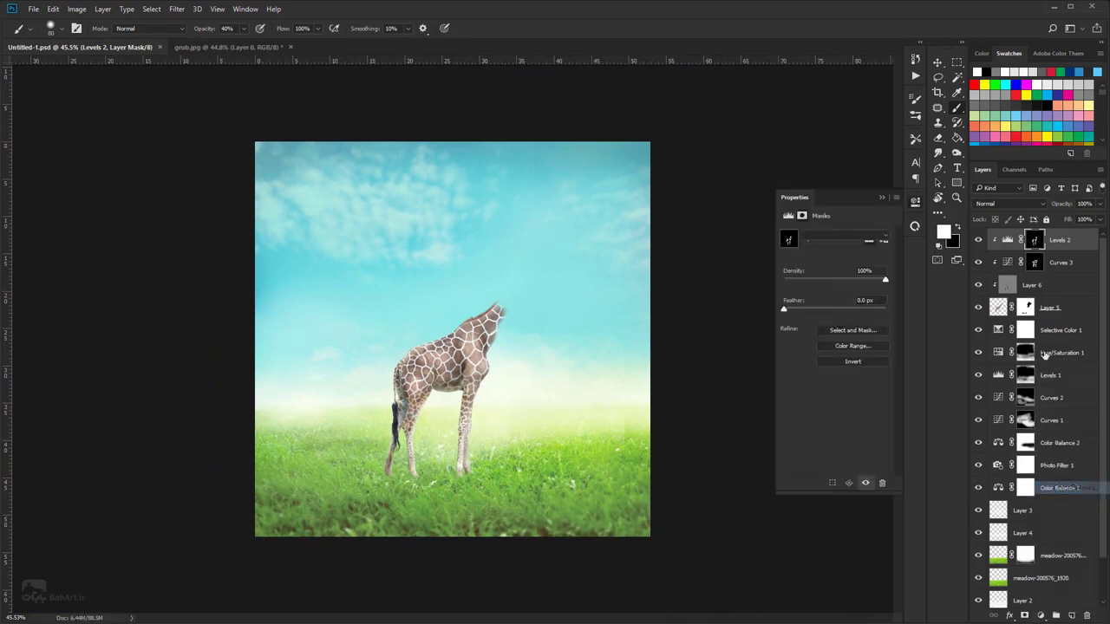
pyautogui.click(815, 483)
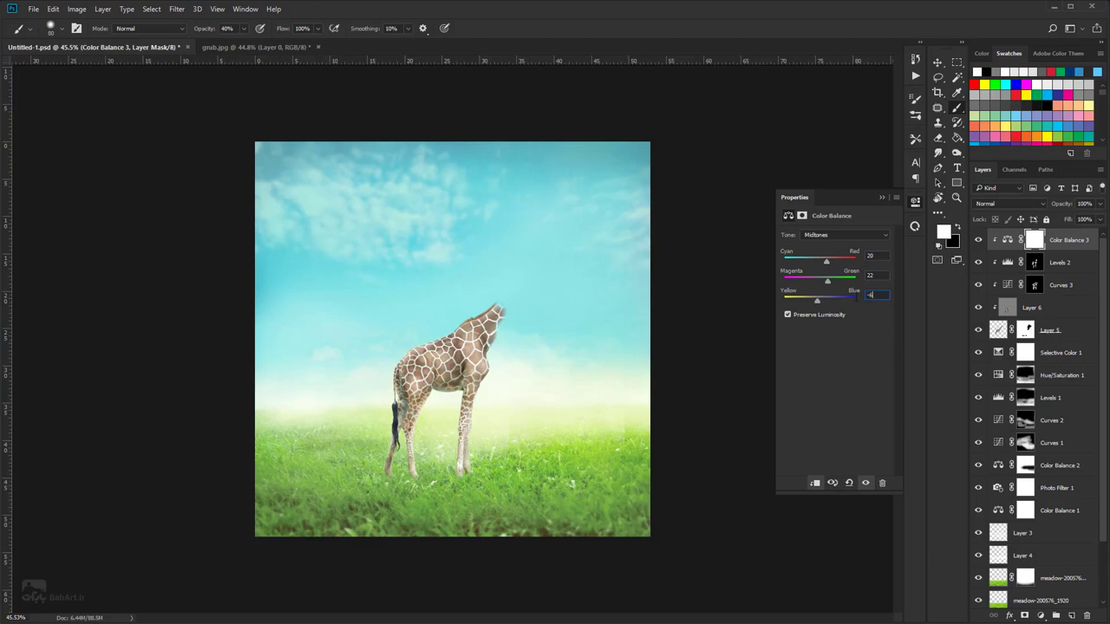
pyautogui.write('3')
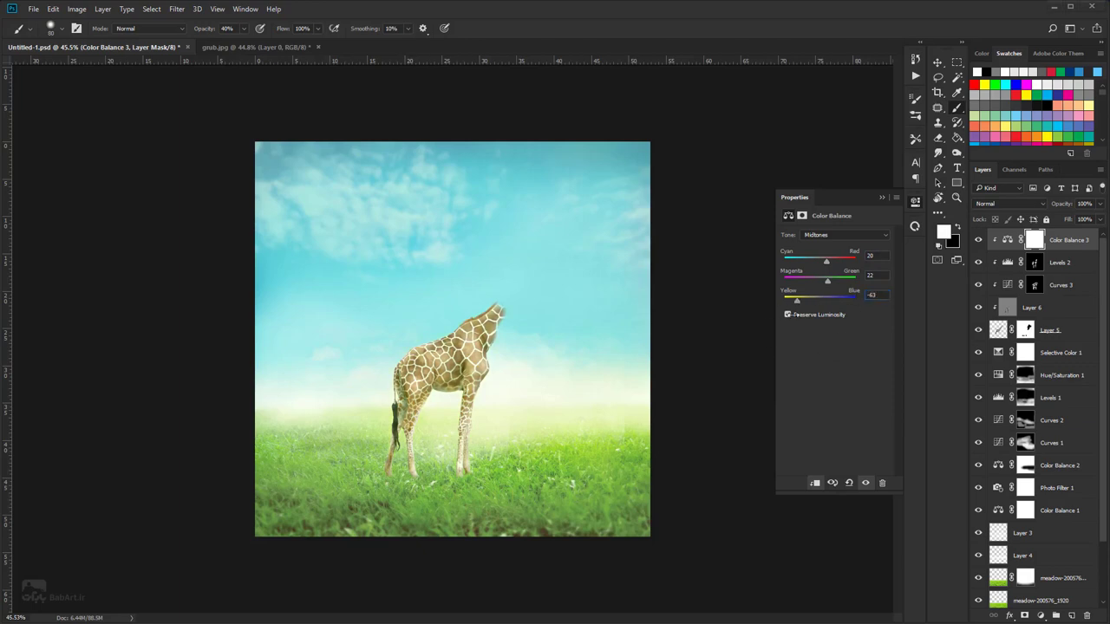
# - Add a Photo Filter adjustment clipped to the giraffe with the custom color e89e10, and compare the image with and without it
pyautogui.click(1043, 616)
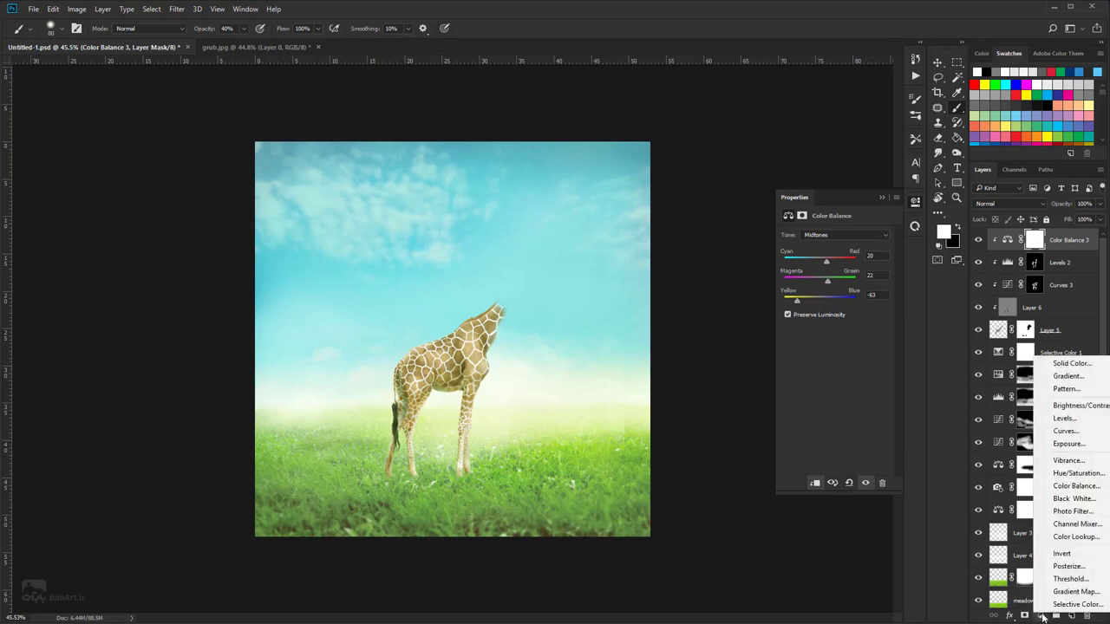
pyautogui.click(1061, 512)
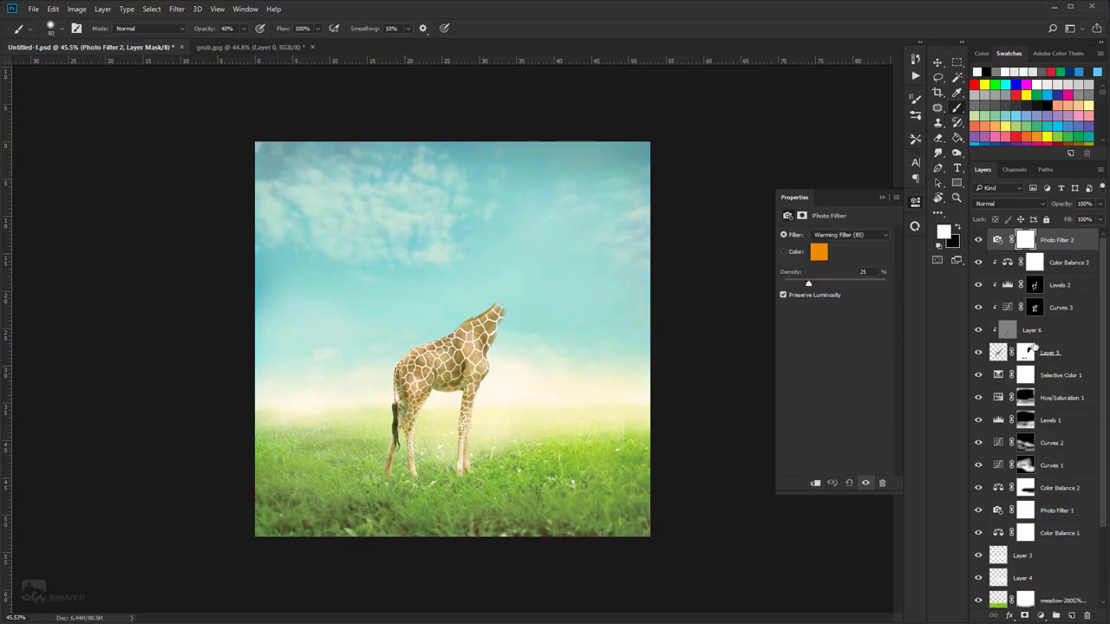
pyautogui.click(815, 484)
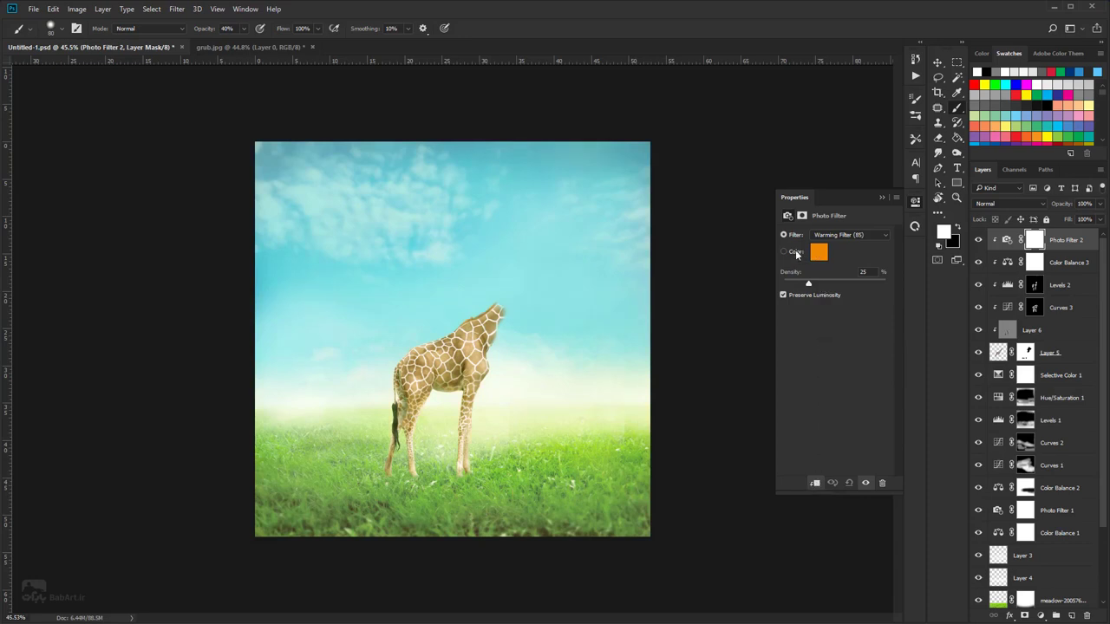
pyautogui.click(796, 252)
pyautogui.click(819, 252)
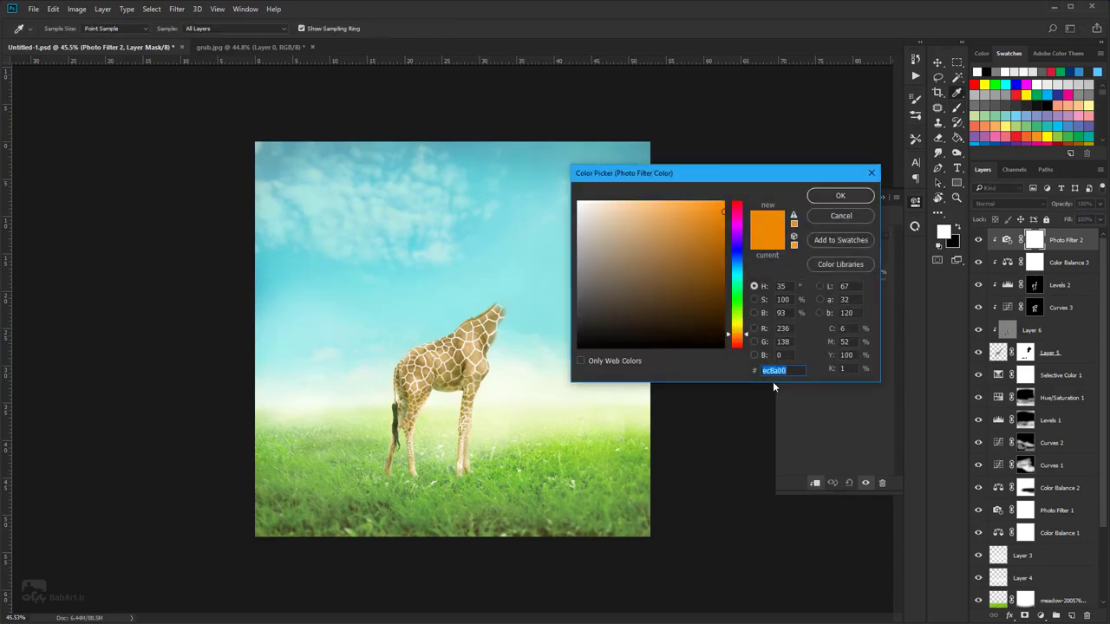
pyautogui.write('e89e10')
pyautogui.moveTo(786, 370); pyautogui.dragTo(764, 370)
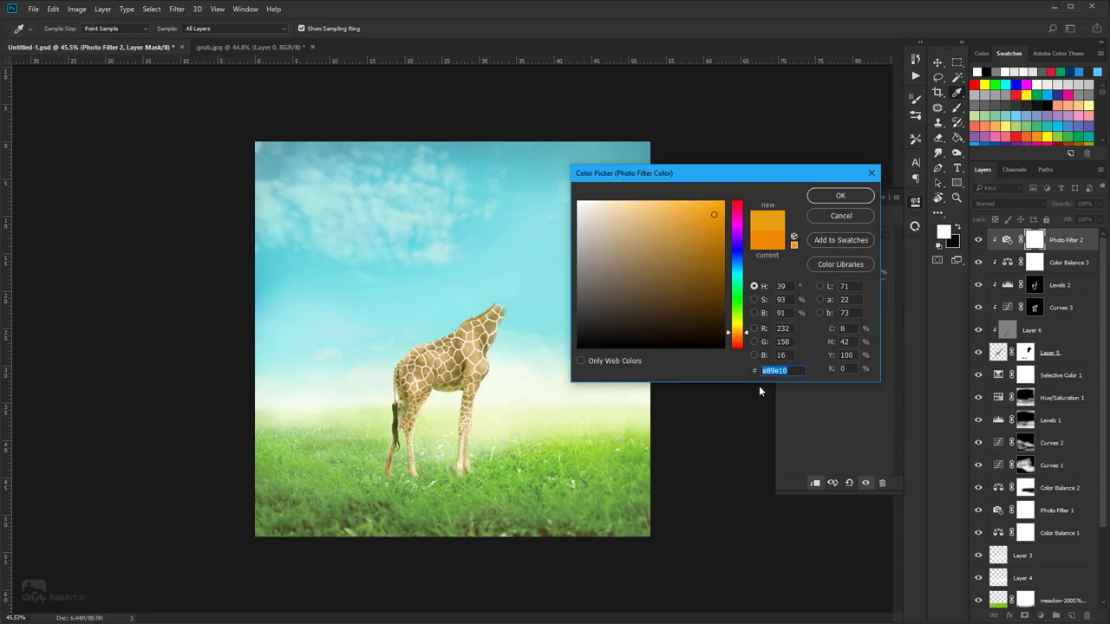
pyautogui.click(844, 196)
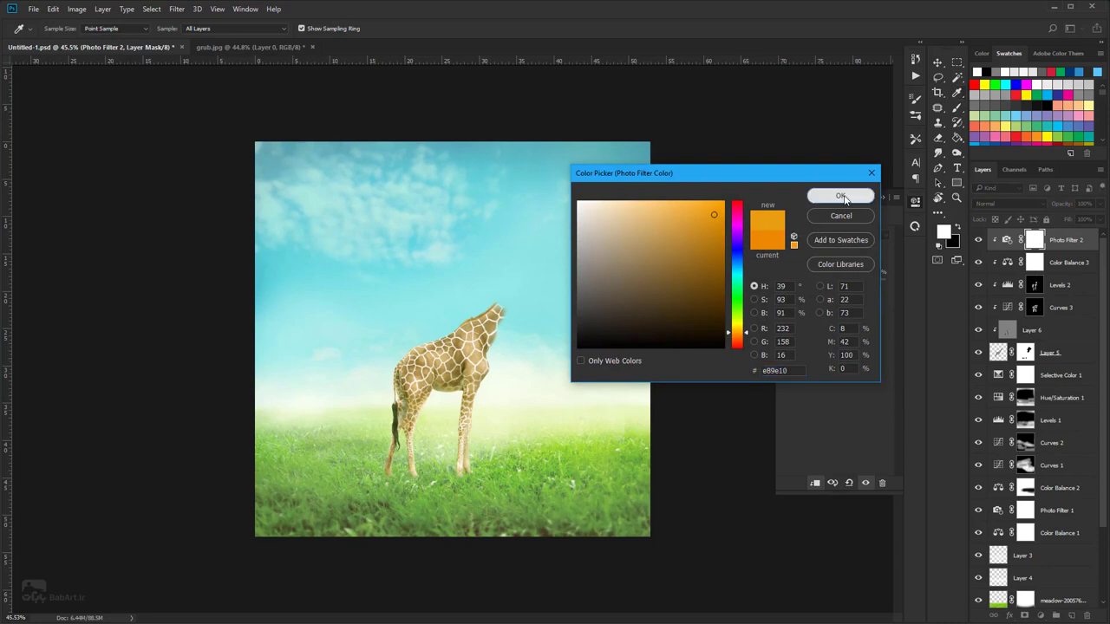
pyautogui.click(980, 242)
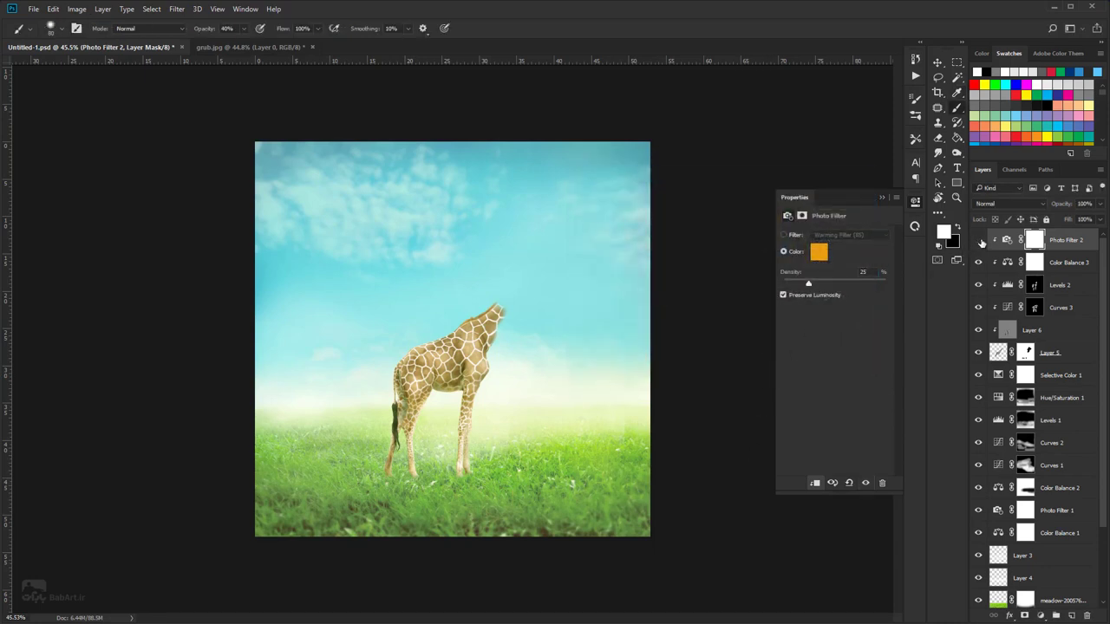
pyautogui.click(980, 242)
pyautogui.click(979, 241)
pyautogui.click(979, 241)
# - Paint black at 40% opacity on the Photo Filter mask over the giraffe's body, from the hindquarters up to the neck
pyautogui.scroll(3, 433, 363)
pyautogui.scroll(3, 433, 362)
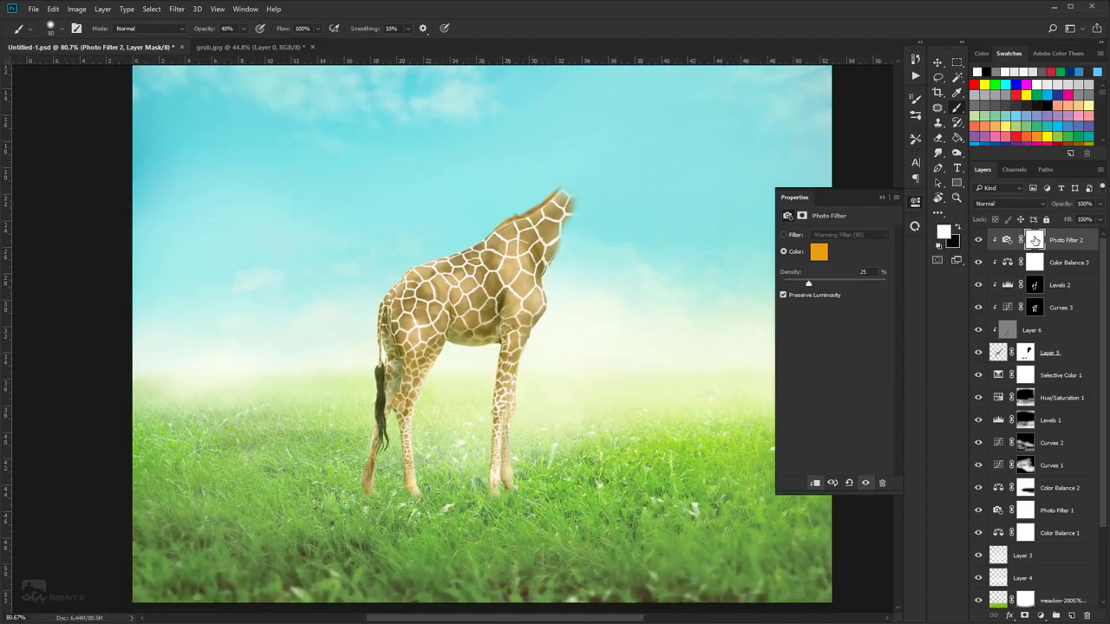
pyautogui.click(1034, 241)
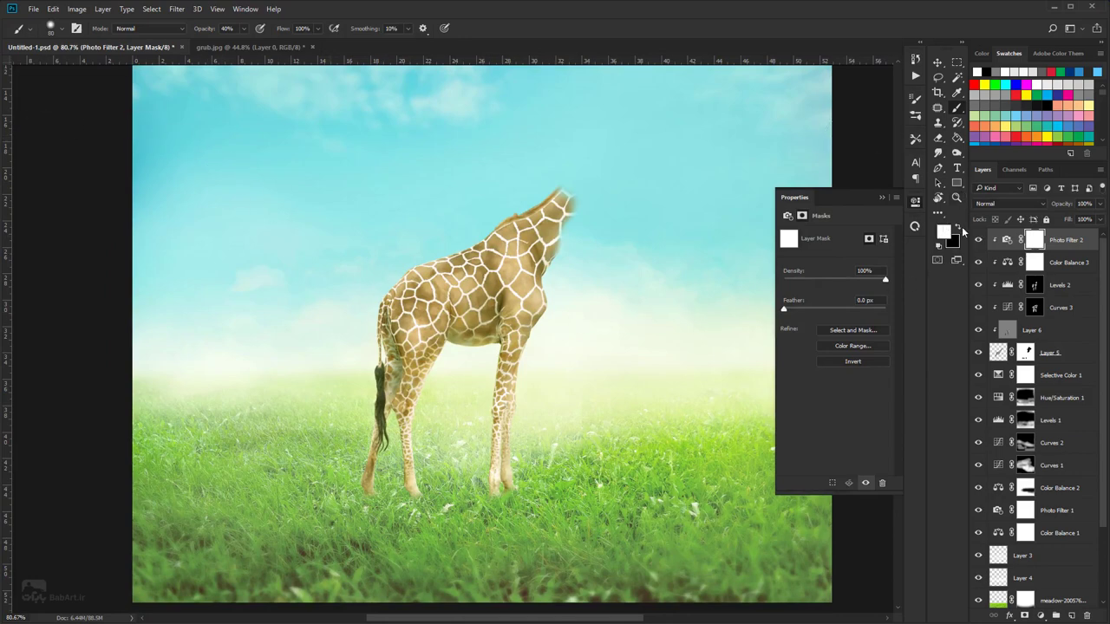
pyautogui.click(960, 229)
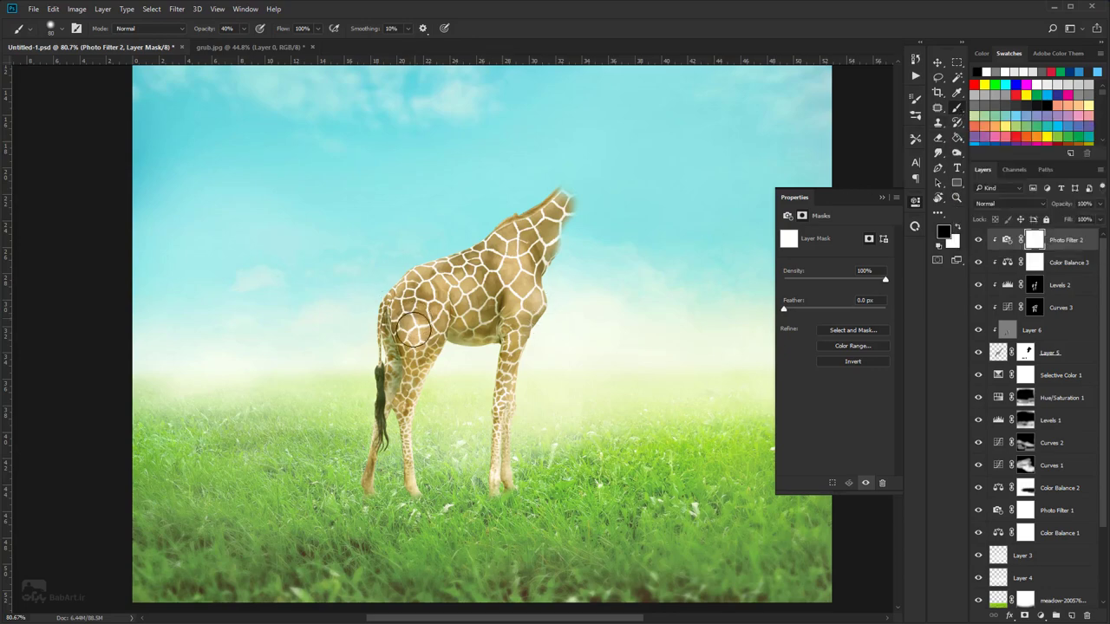
pyautogui.moveTo(415, 341)
pyautogui.mouseDown()
pyautogui.moveTo(417, 353)
pyautogui.moveTo(422, 322)
pyautogui.moveTo(402, 395)
pyautogui.moveTo(549, 228)
pyautogui.moveTo(532, 248)
pyautogui.moveTo(512, 242)
pyautogui.moveTo(526, 251)
pyautogui.mouseUp()
pyautogui.click(884, 198)
pyautogui.scroll(-5, 619, 251)
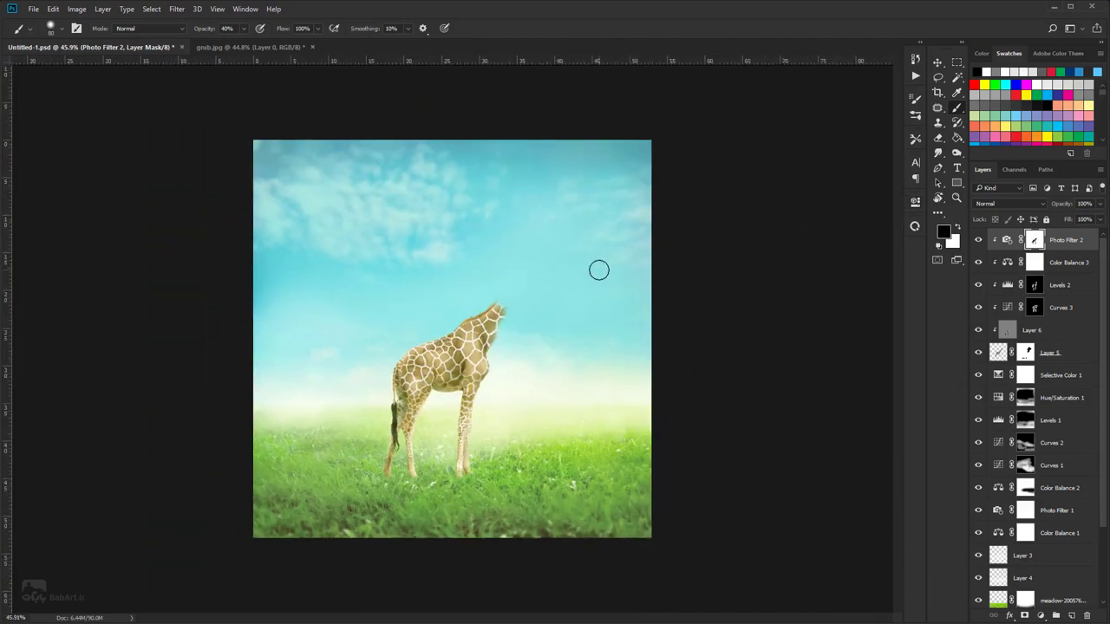
pyautogui.scroll(-1, 1027, 347)
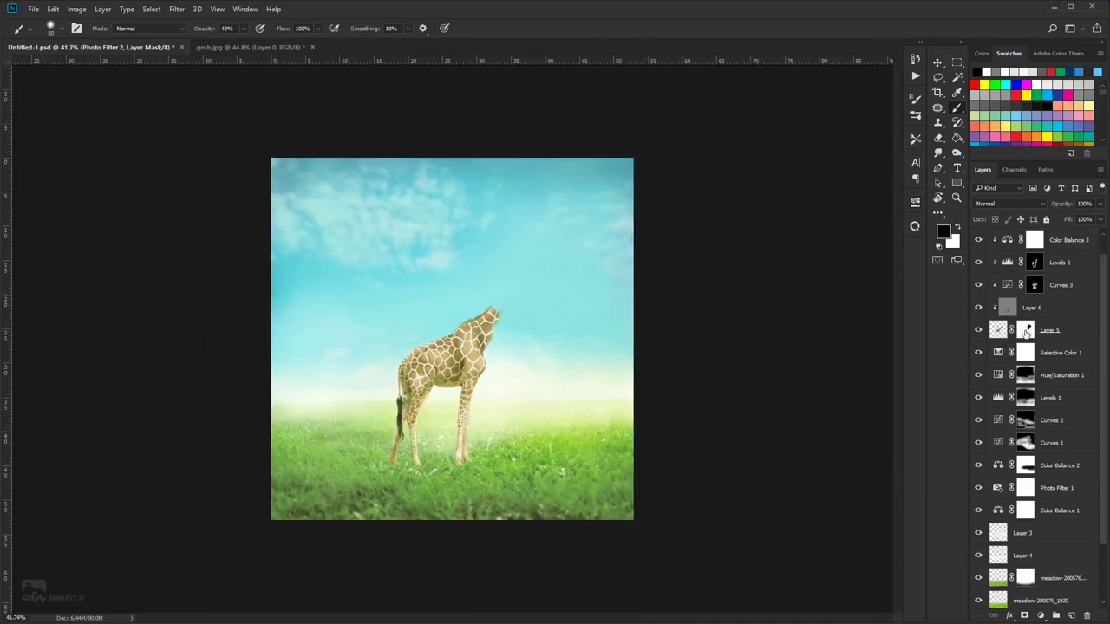
# - Group all the background layers from Selective Color 1 down to Layer 1, leaving out Layer 0
pyautogui.scroll(-2, 1030, 330)
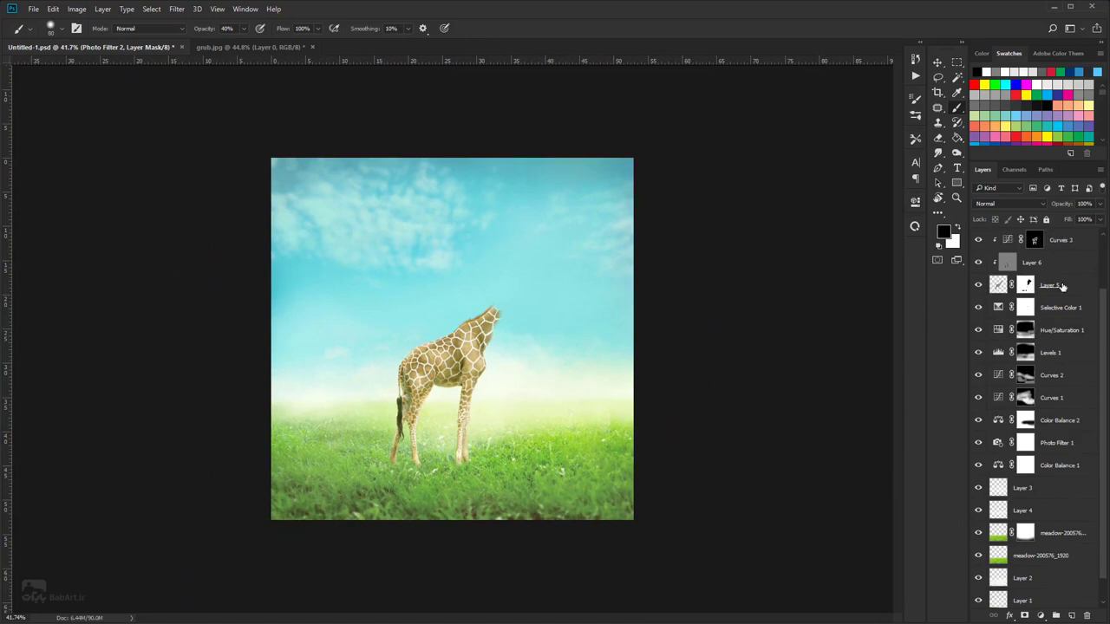
pyautogui.click(1058, 309)
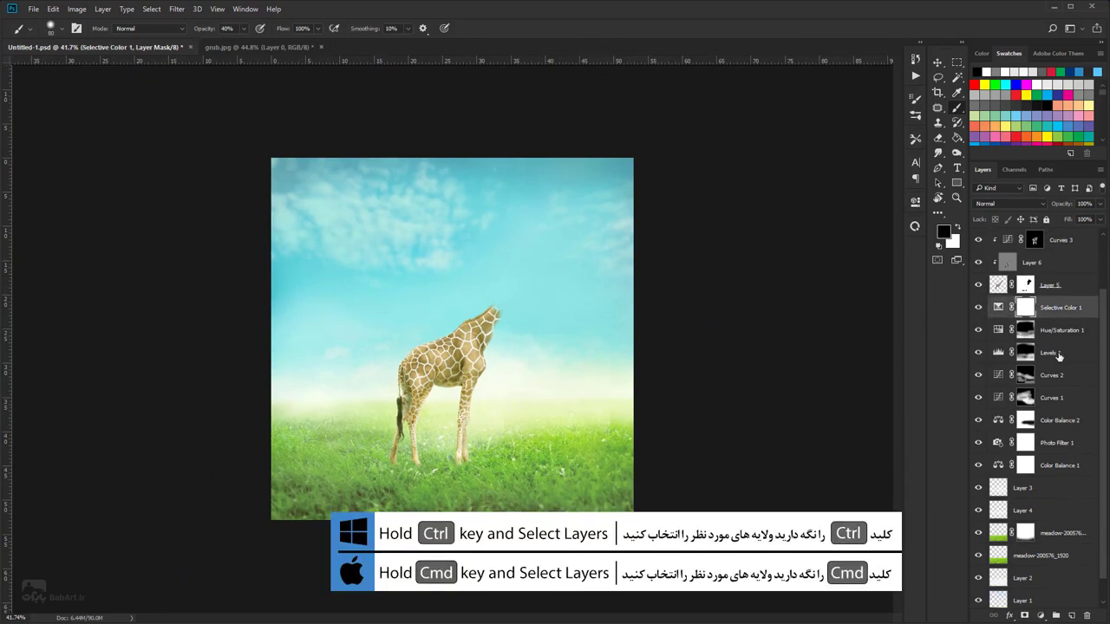
pyautogui.keyDown('ctrl'); pyautogui.click(1060, 331); pyautogui.keyUp('ctrl')
pyautogui.keyDown('ctrl'); pyautogui.click(1058, 353); pyautogui.keyUp('ctrl')
pyautogui.keyDown('ctrl'); pyautogui.click(1059, 375); pyautogui.keyUp('ctrl')
pyautogui.keyDown('ctrl'); pyautogui.click(1060, 398); pyautogui.keyUp('ctrl')
pyautogui.keyDown('ctrl'); pyautogui.click(1060, 420); pyautogui.keyUp('ctrl')
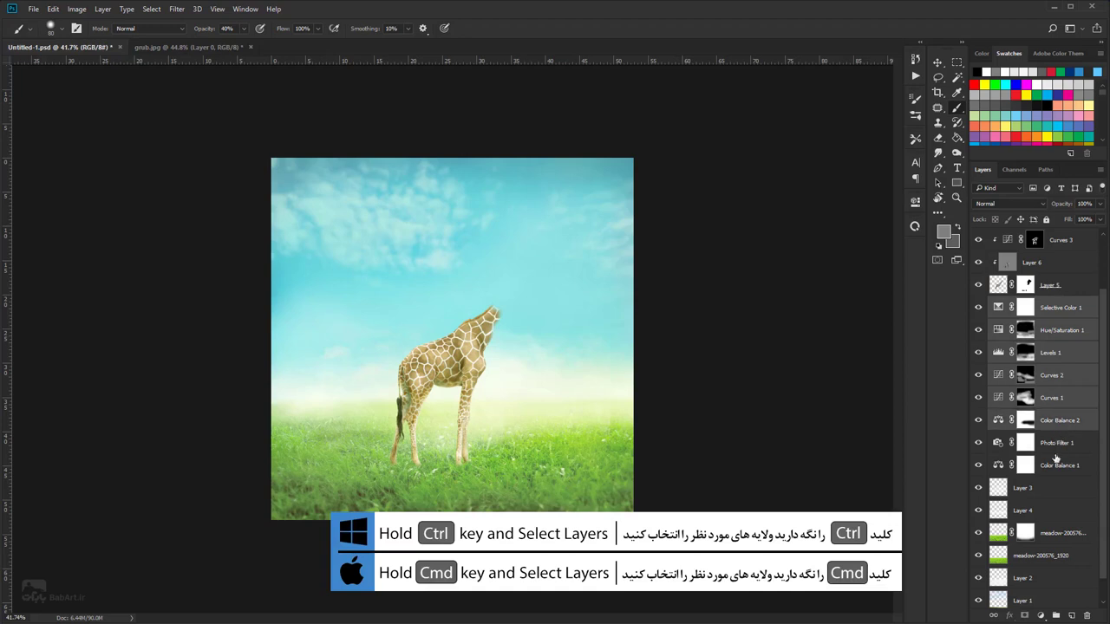
pyautogui.keyDown('ctrl'); pyautogui.click(1056, 443); pyautogui.keyUp('ctrl')
pyautogui.keyDown('ctrl'); pyautogui.click(1056, 466); pyautogui.keyUp('ctrl')
pyautogui.keyDown('ctrl'); pyautogui.click(1049, 488); pyautogui.keyUp('ctrl')
pyautogui.keyDown('ctrl'); pyautogui.click(1047, 511); pyautogui.keyUp('ctrl')
pyautogui.keyDown('ctrl'); pyautogui.click(1045, 533); pyautogui.keyUp('ctrl')
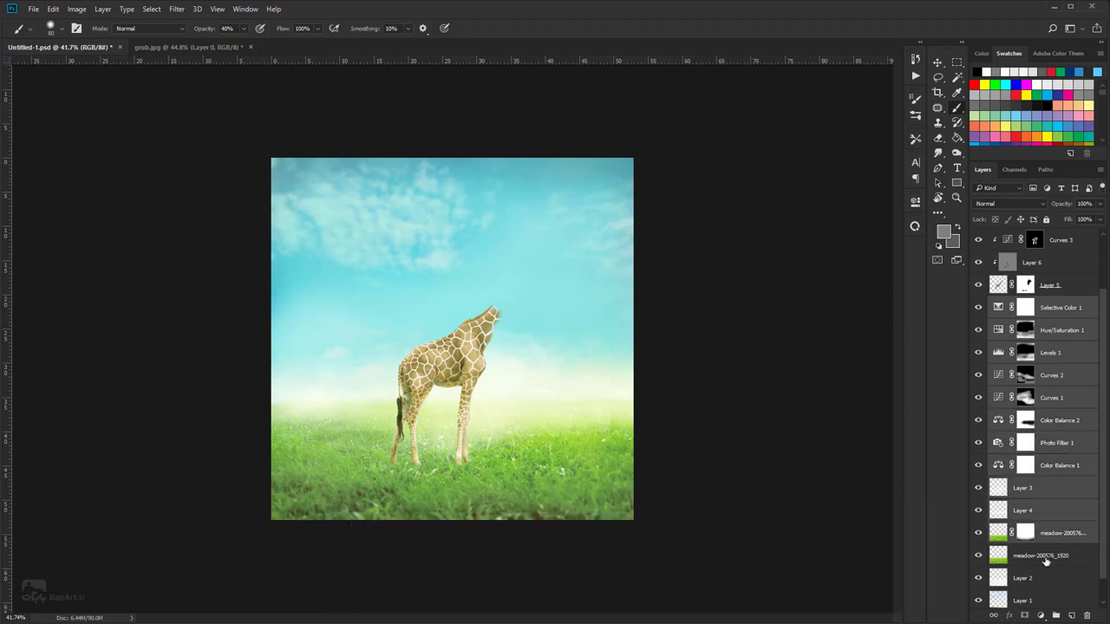
pyautogui.keyDown('ctrl'); pyautogui.click(1046, 559); pyautogui.keyUp('ctrl')
pyautogui.keyDown('ctrl'); pyautogui.click(1047, 577); pyautogui.keyUp('ctrl')
pyautogui.scroll(-1, 1046, 561)
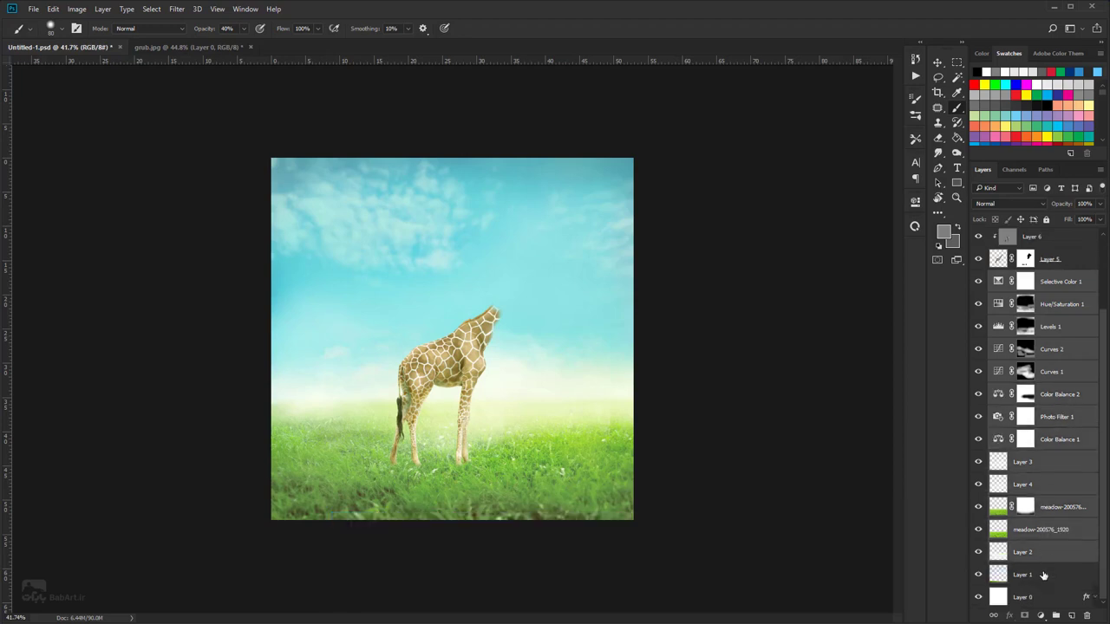
pyautogui.keyDown('ctrl'); pyautogui.click(1044, 576); pyautogui.keyUp('ctrl')
pyautogui.click(1055, 615)
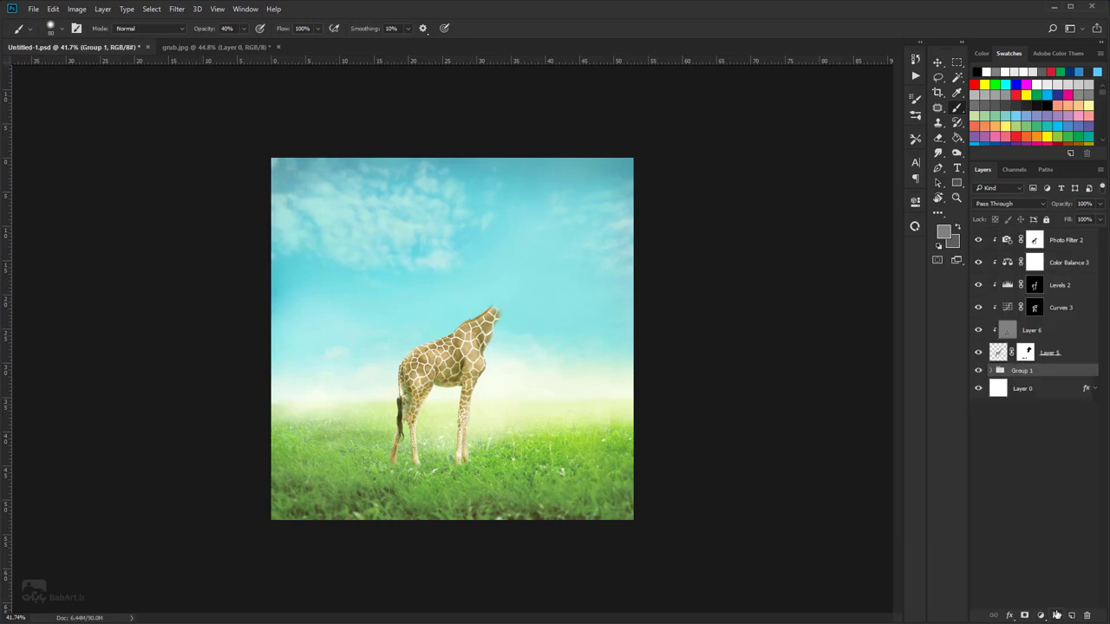
# - Rename the new group BackGround and check its content by switching its visibility off and on
pyautogui.doubleClick(1018, 371)
pyautogui.write('Back')
pyautogui.press('Return')
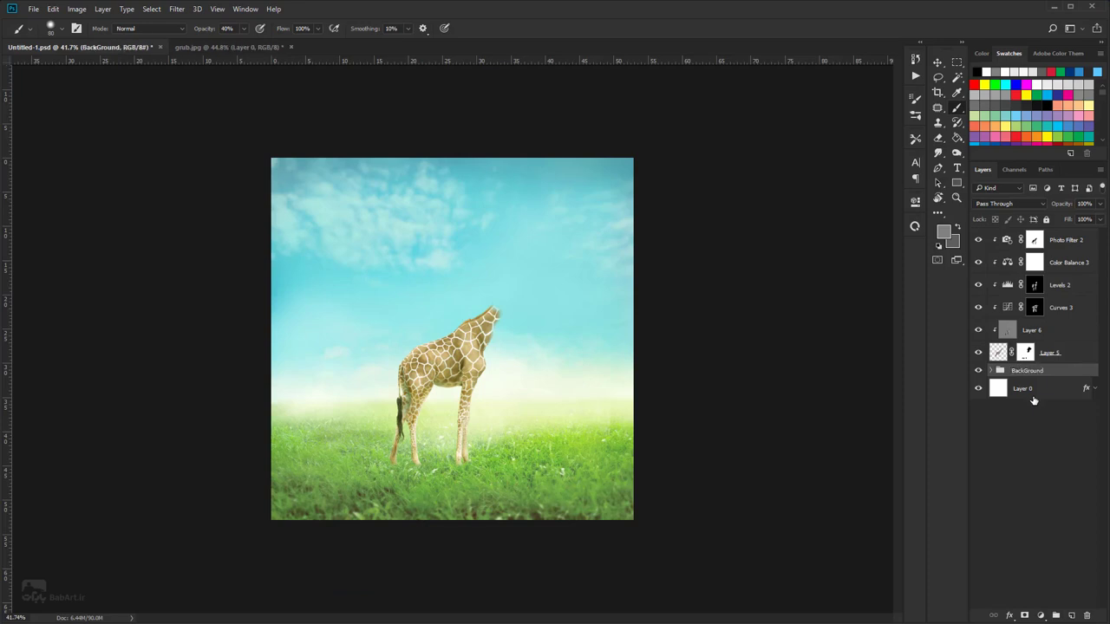
pyautogui.click(979, 371)
pyautogui.click(978, 371)
# - Check the giraffe layer, Layer 5, by hiding and showing it, and duplicate it
pyautogui.click(999, 351)
pyautogui.click(978, 354)
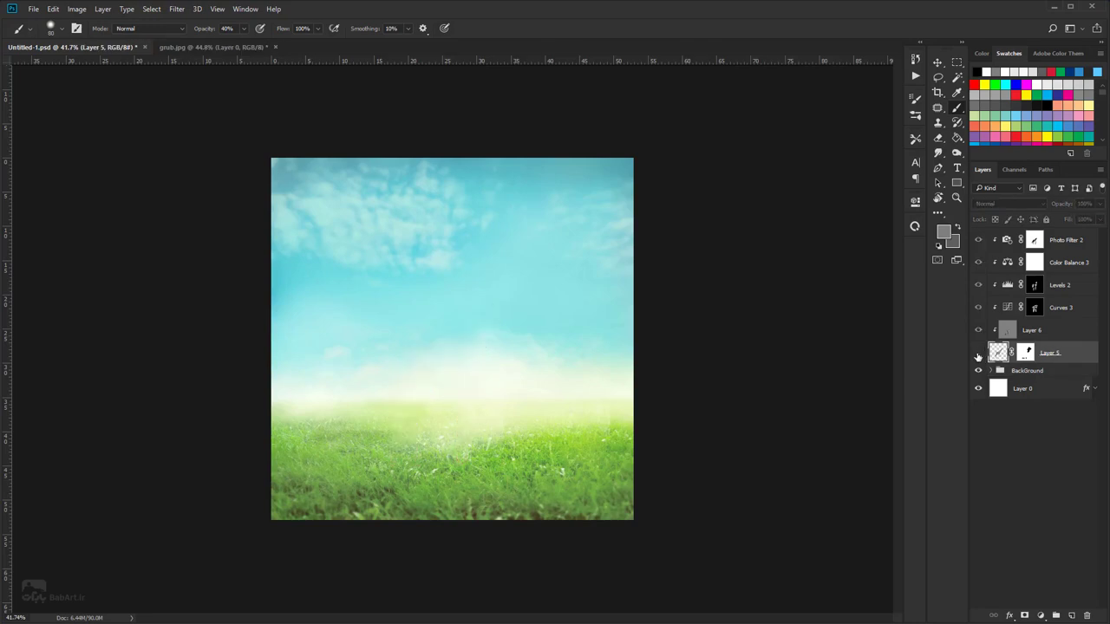
pyautogui.click(978, 354)
pyautogui.moveTo(1065, 353); pyautogui.dragTo(1071, 616)
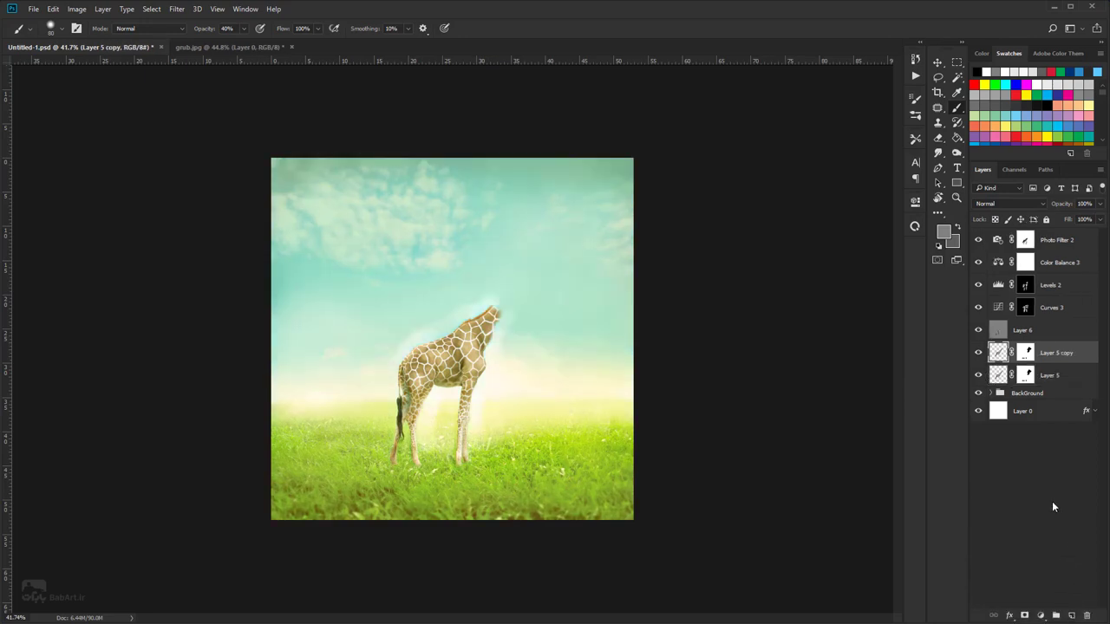
# - Clip Layer 6, Curves 3, Levels 2, Color Balance 3 and Photo Filter 2 to the duplicated giraffe layer again
pyautogui.click(1021, 331)
pyautogui.rightClick(1021, 331)
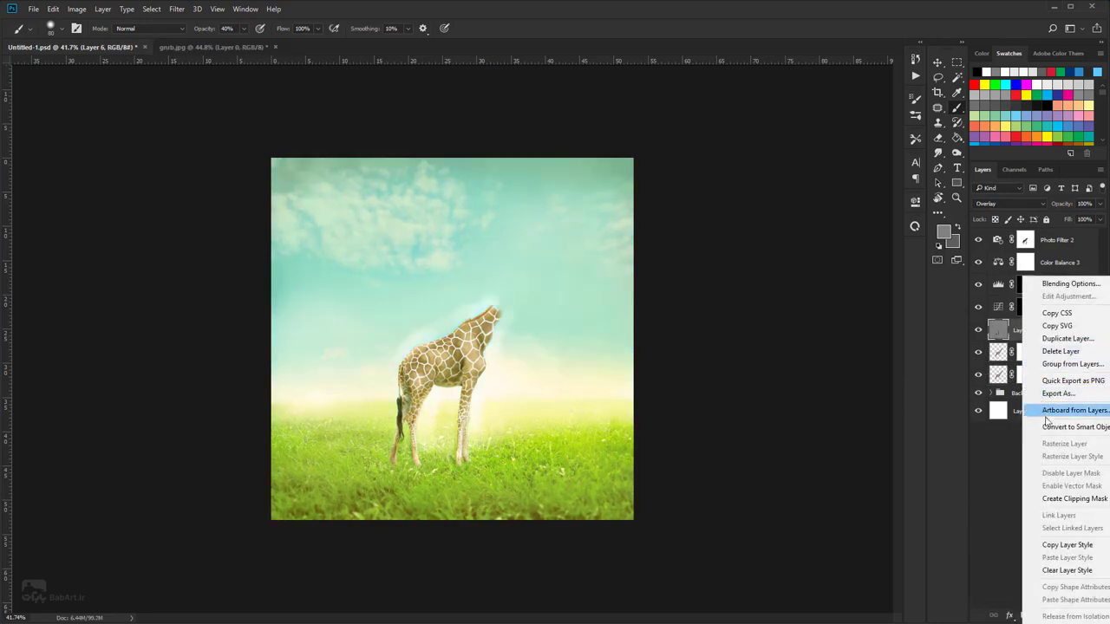
pyautogui.click(1051, 499)
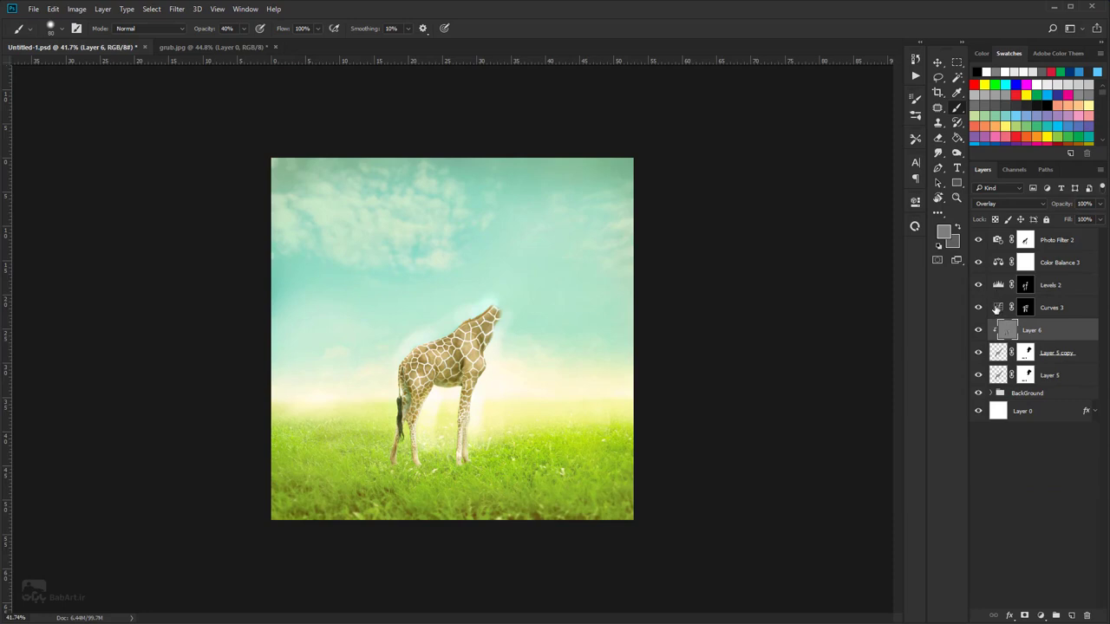
pyautogui.click(1001, 310)
pyautogui.doubleClick(999, 309)
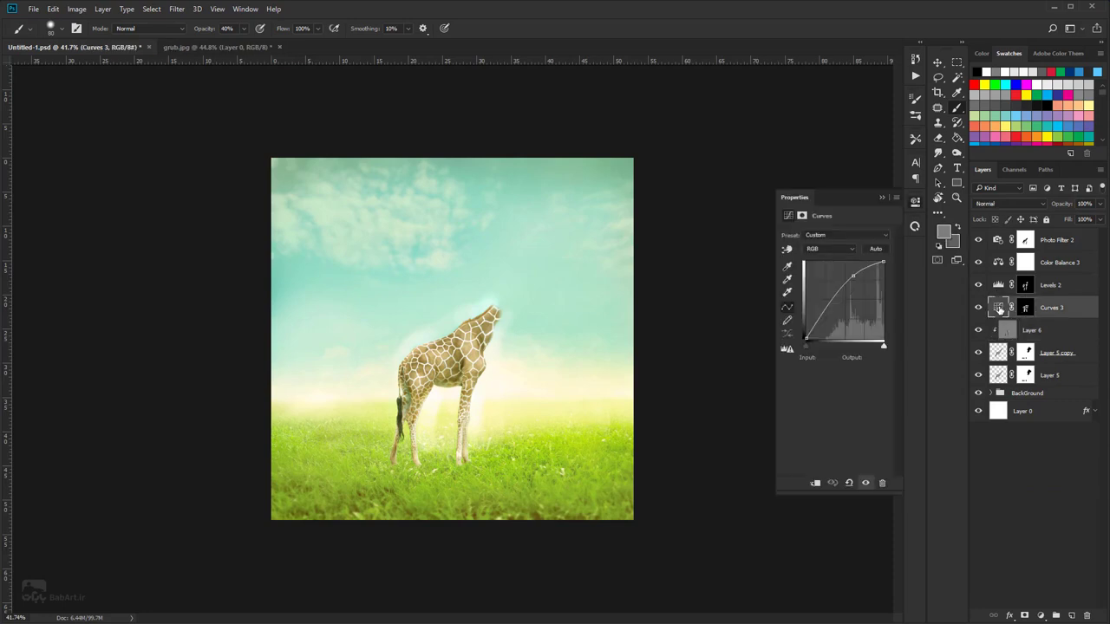
pyautogui.click(816, 479)
pyautogui.click(997, 285)
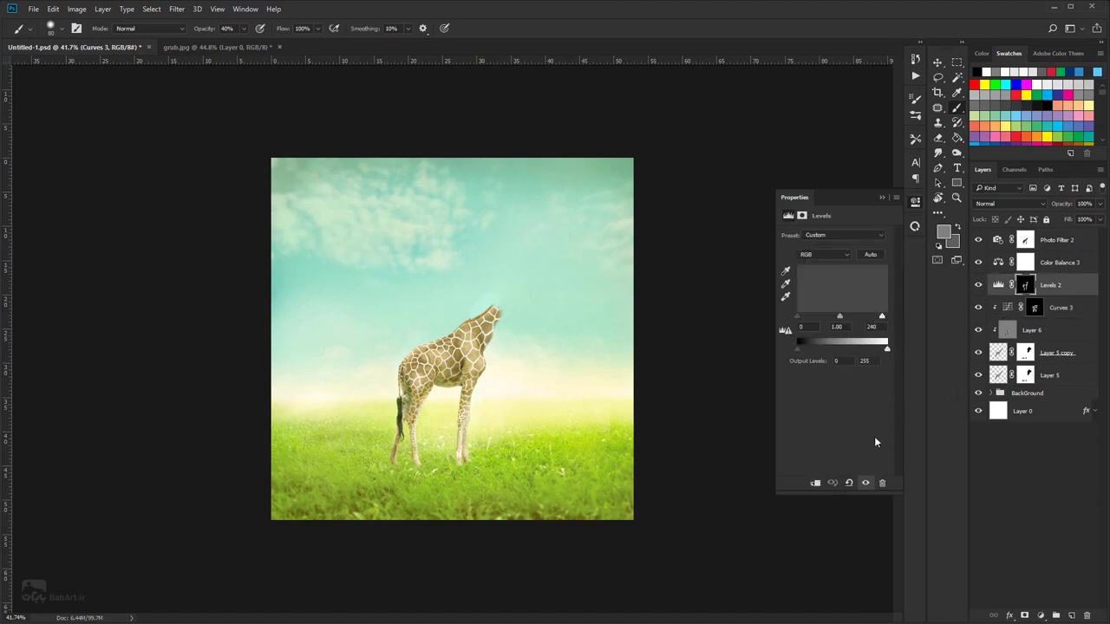
pyautogui.click(817, 479)
pyautogui.click(997, 263)
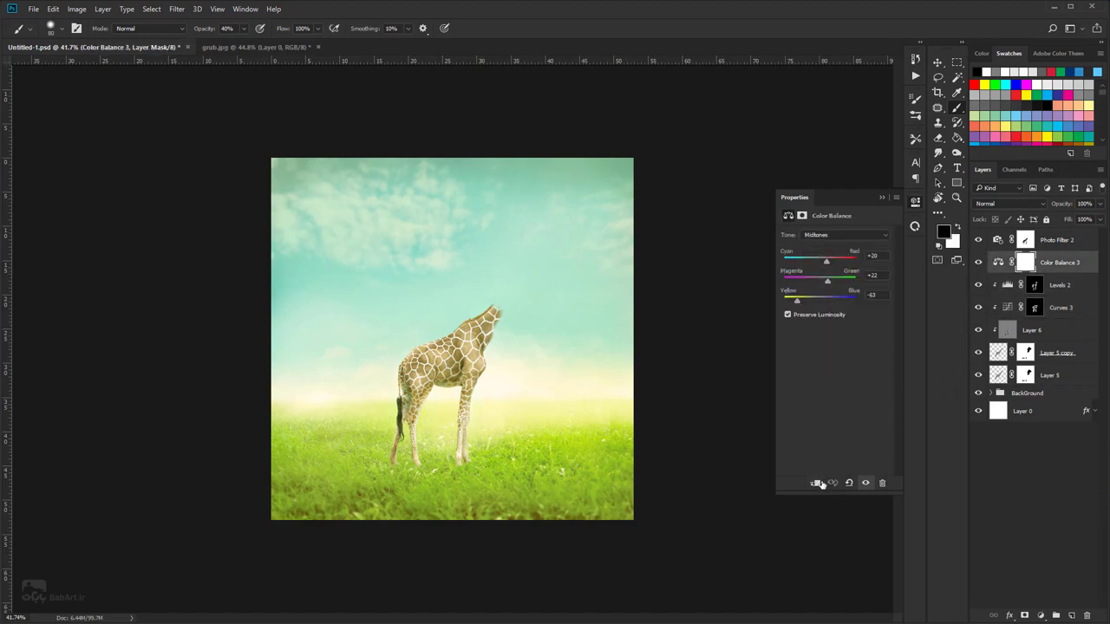
pyautogui.hotkey('ctrl', 'alt', 'g')
pyautogui.click(997, 242)
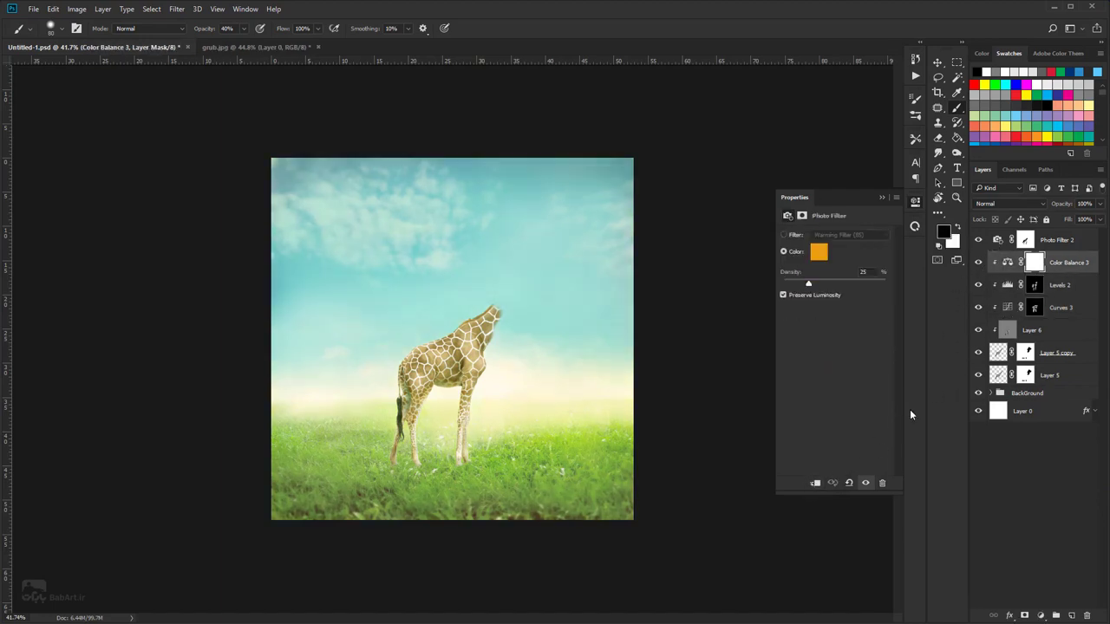
pyautogui.click(815, 483)
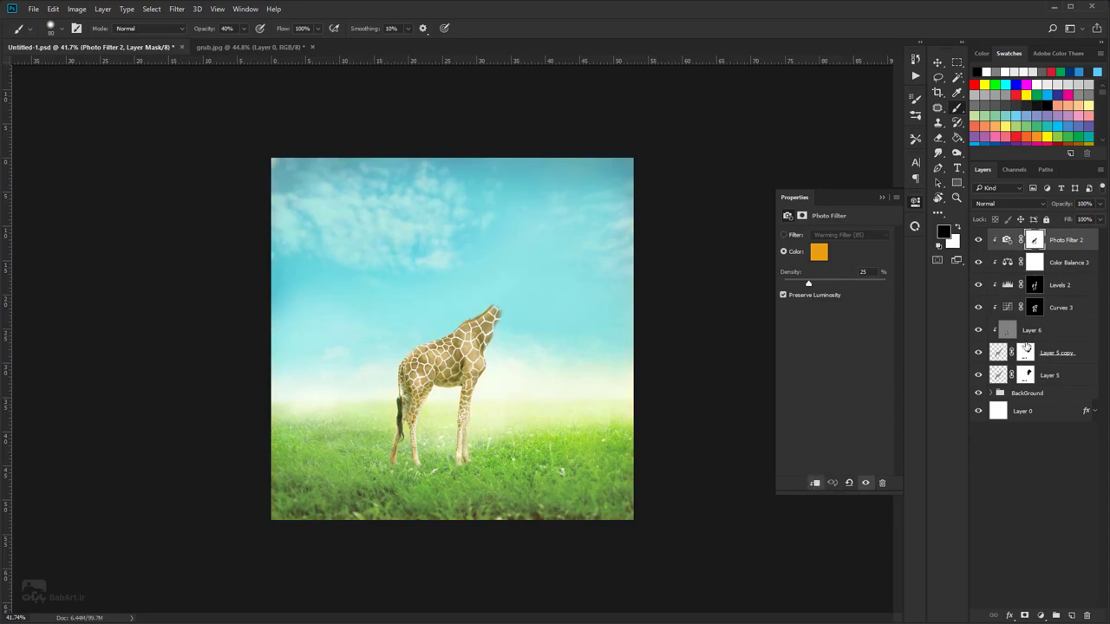
# - Delete the layer mask from the original giraffe layer, Layer 5, beneath the copy
pyautogui.click(1049, 375)
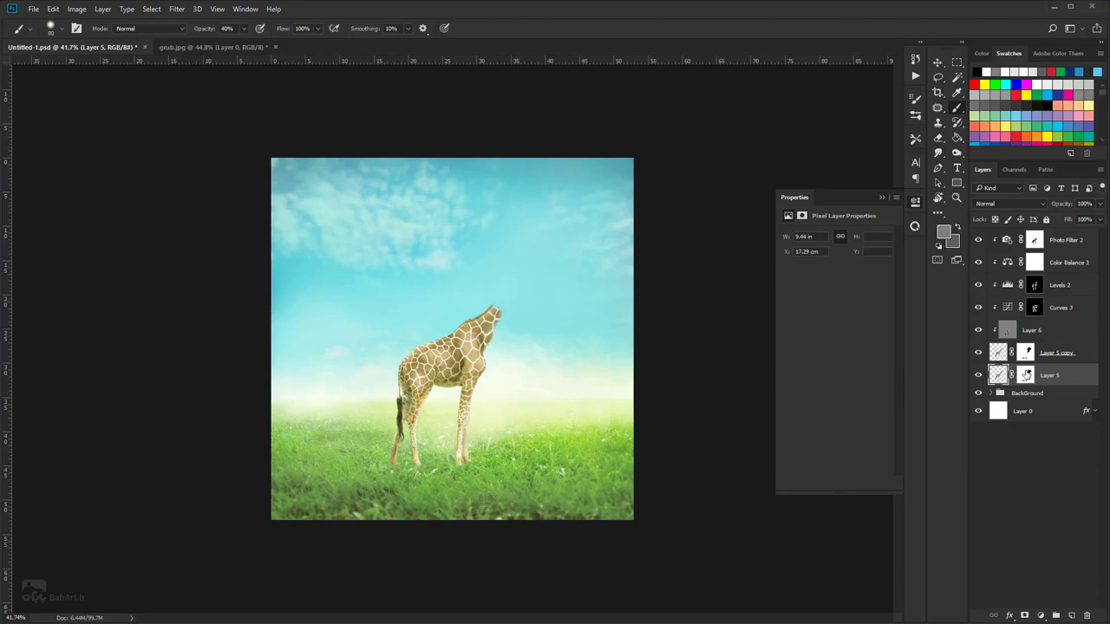
pyautogui.rightClick(1026, 373)
pyautogui.click(1051, 398)
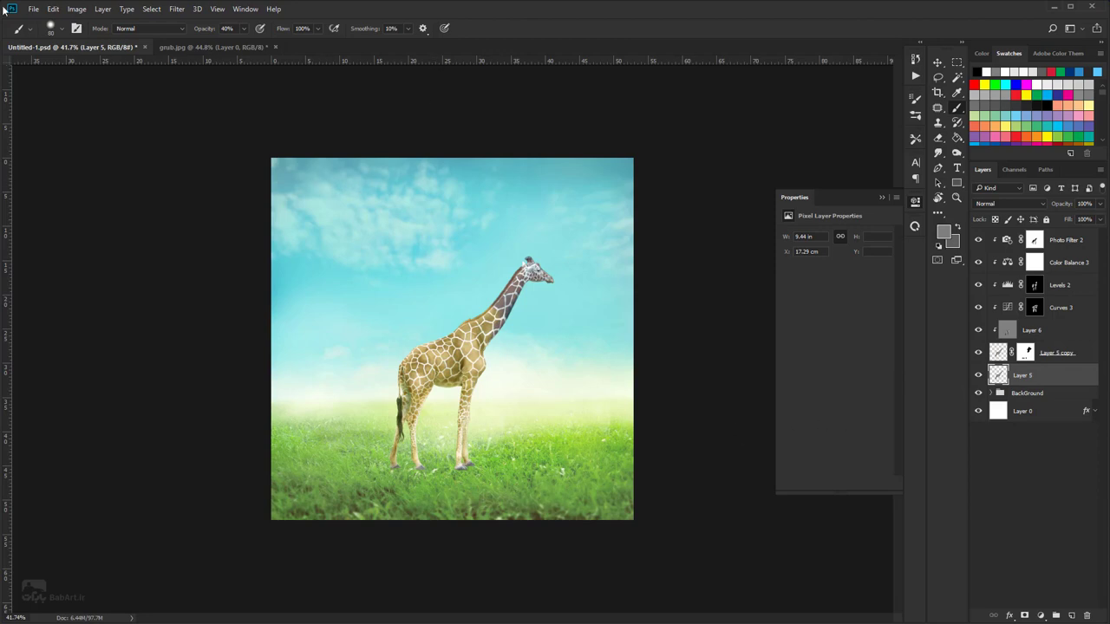
# - Flip Layer 5, the original giraffe beneath the copy, vertically with Free Transform
pyautogui.click(942, 64)
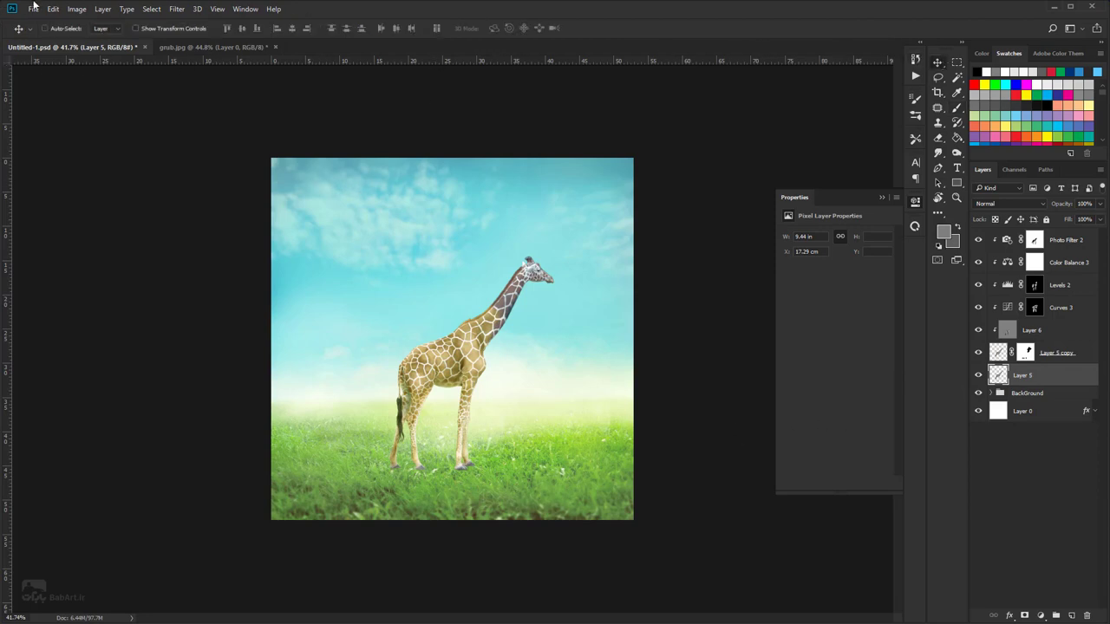
pyautogui.click(53, 8)
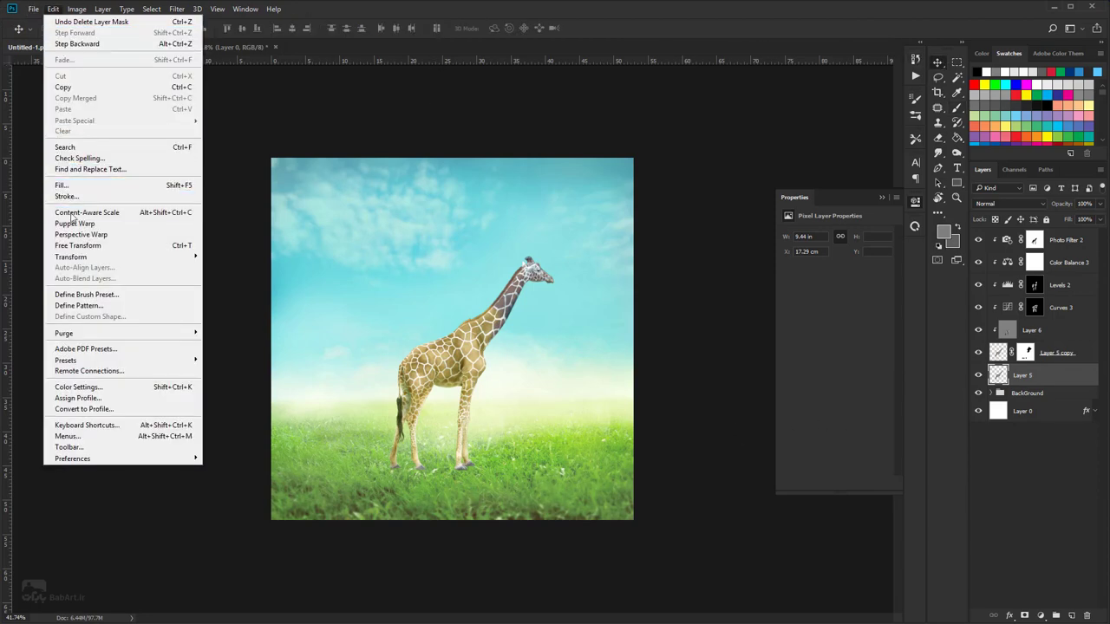
pyautogui.click(79, 246)
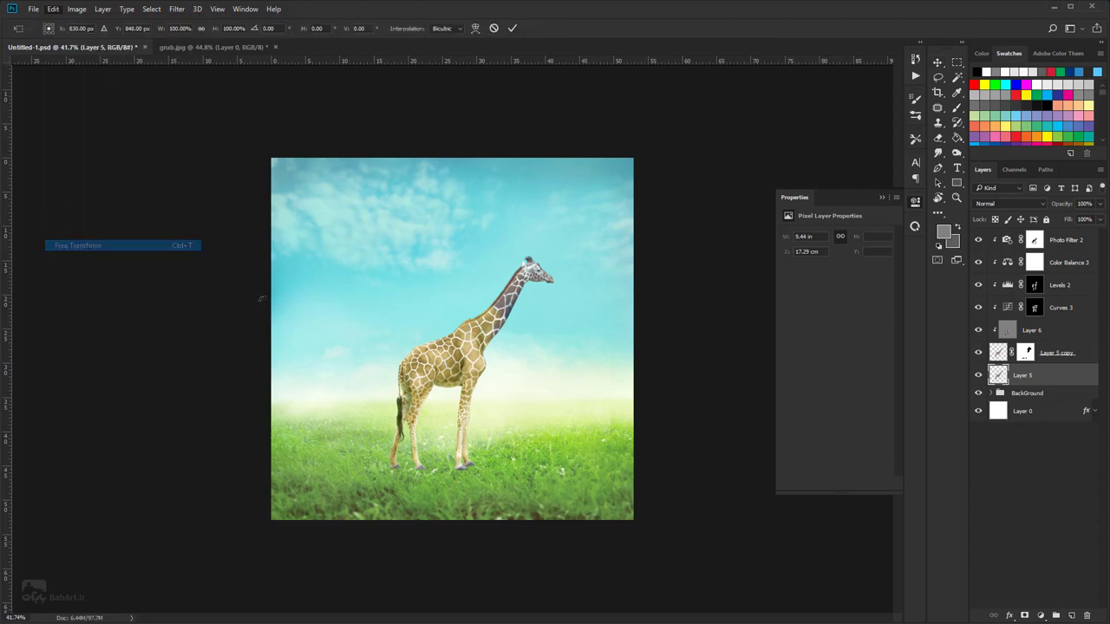
pyautogui.rightClick(477, 337)
pyautogui.click(531, 515)
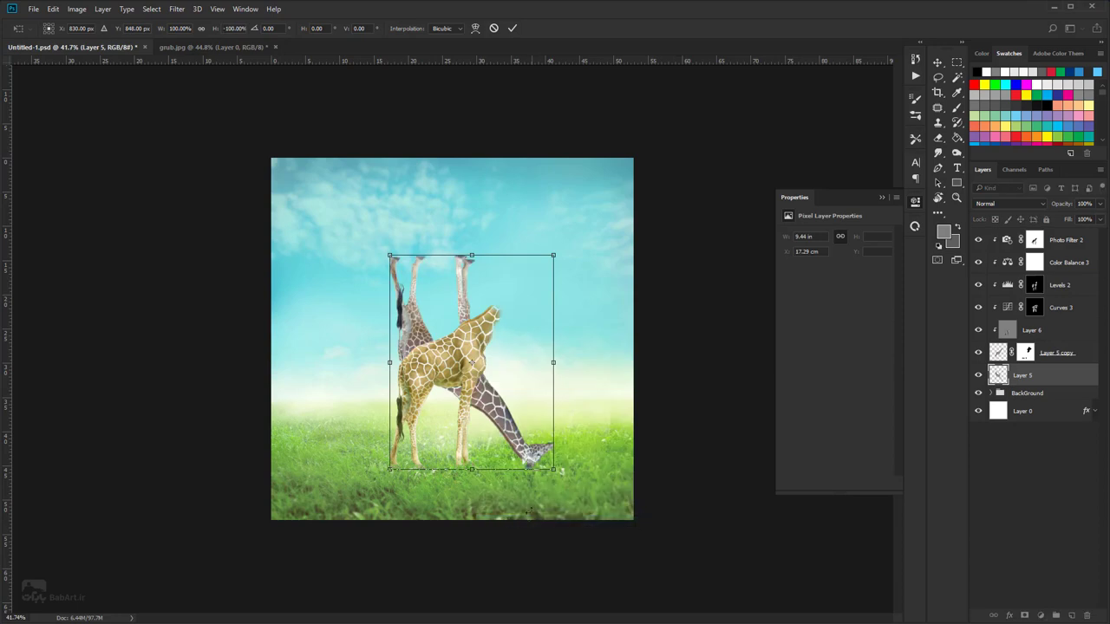
# - Move the flipped giraffe down below the standing one so that their hooves meet on the grass
pyautogui.scroll(-4, 496, 294)
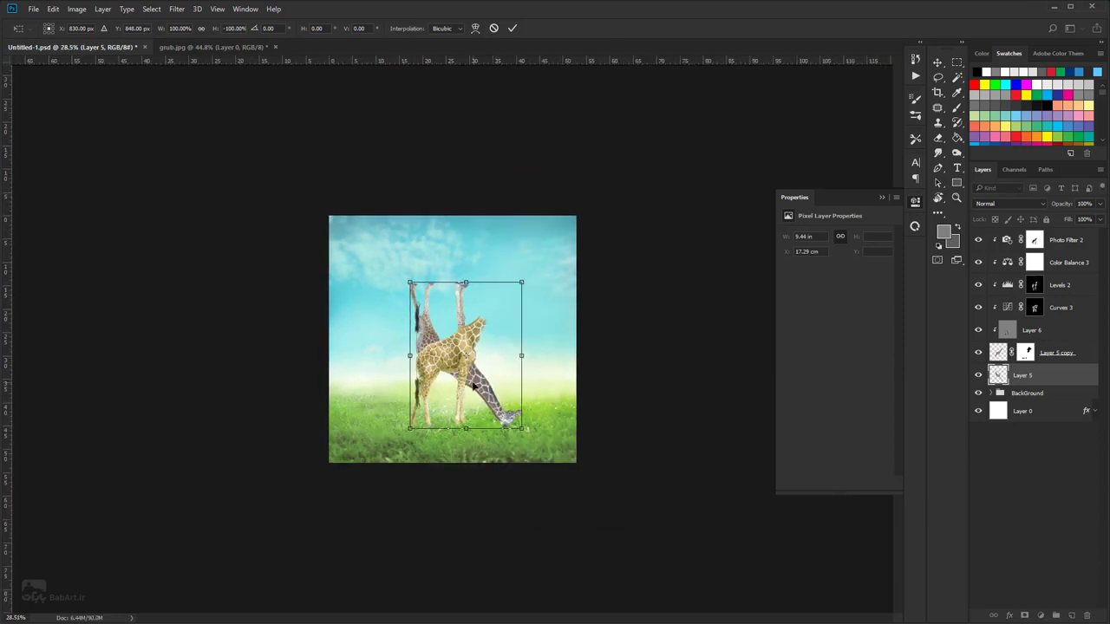
pyautogui.moveTo(472, 408); pyautogui.dragTo(473, 520)
pyautogui.scroll(5, 440, 441)
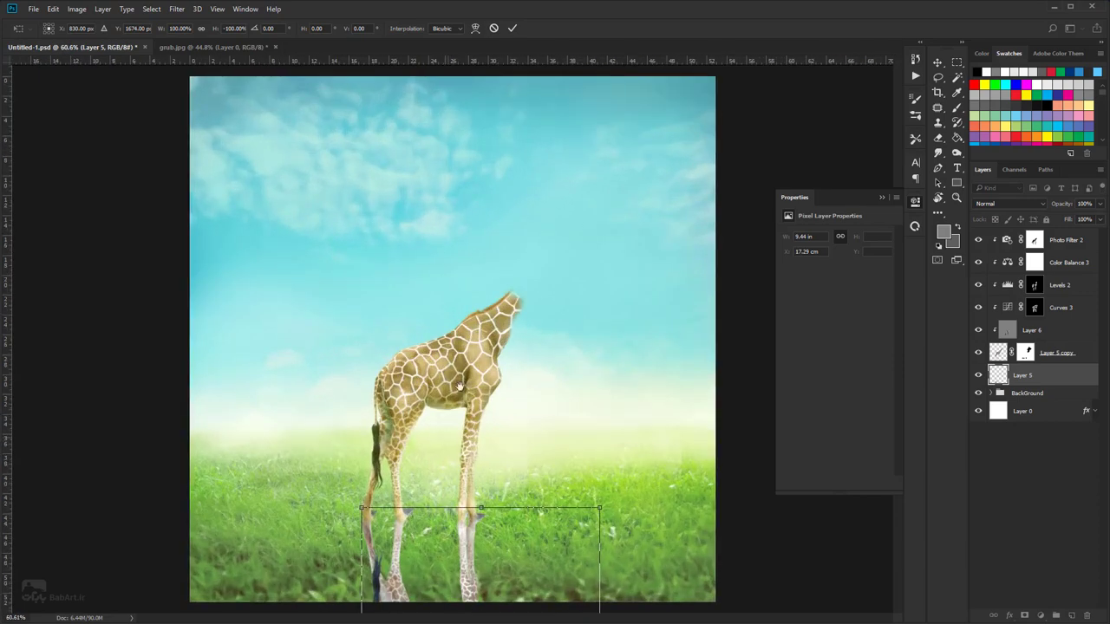
pyautogui.scroll(1, 513, 342)
pyautogui.moveTo(513, 342); pyautogui.dragTo(520, 317)
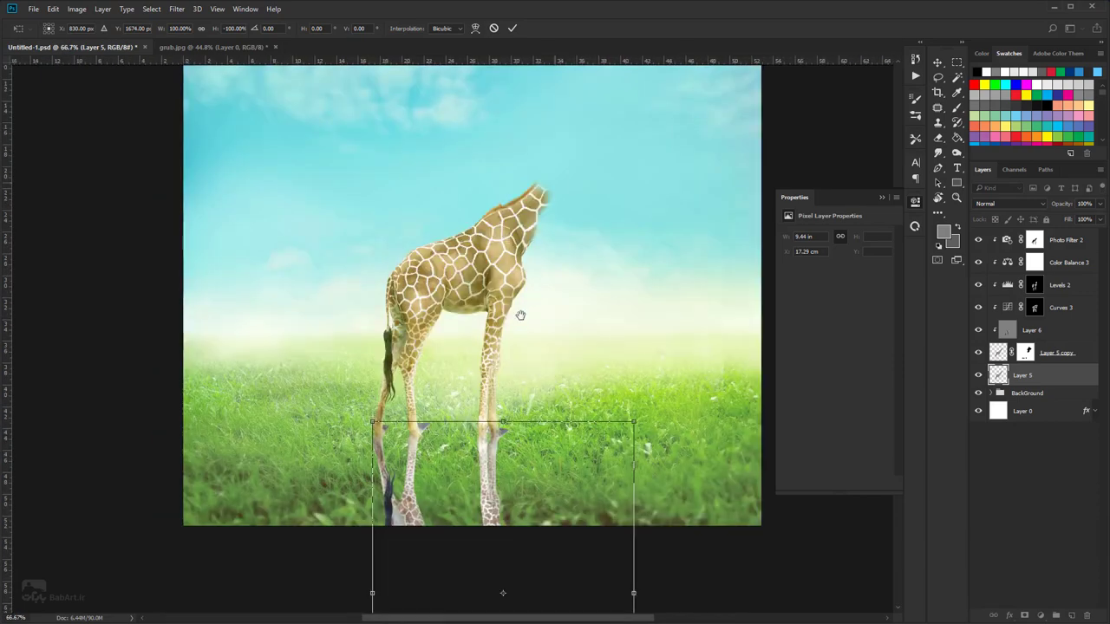
pyautogui.moveTo(507, 362)
pyautogui.mouseDown()
pyautogui.moveTo(519, 291)
pyautogui.moveTo(503, 386)
pyautogui.moveTo(515, 385)
pyautogui.moveTo(504, 372)
pyautogui.mouseUp()
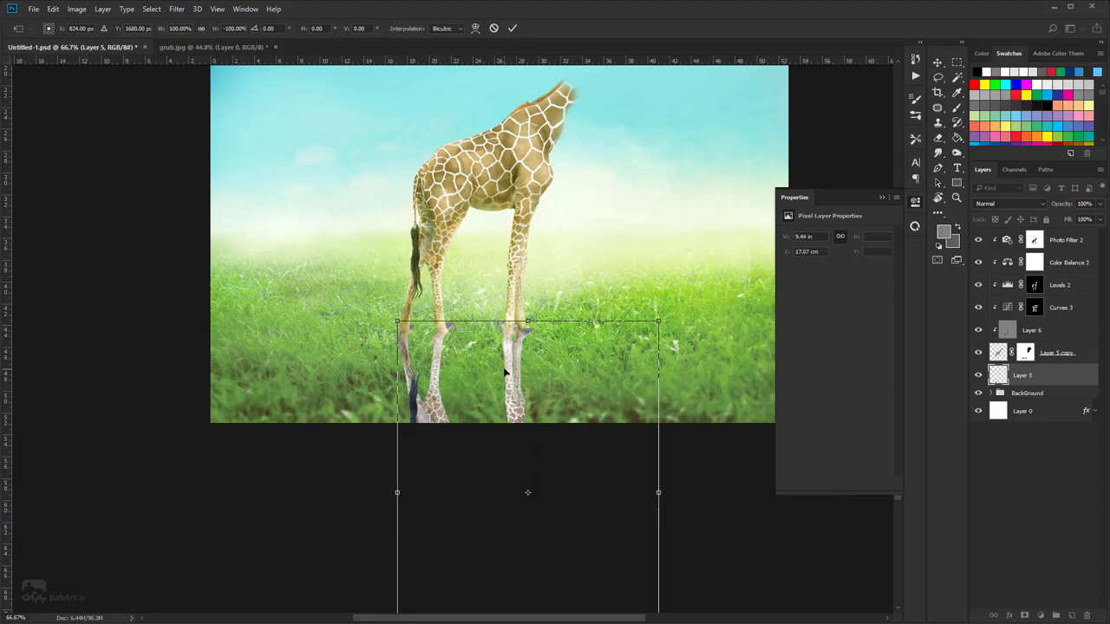
# - Distort the flipped giraffe's two lower corners toward the lower left like a cast shadow, and realign it with the standing giraffe's hooves
pyautogui.scroll(-1, 504, 372)
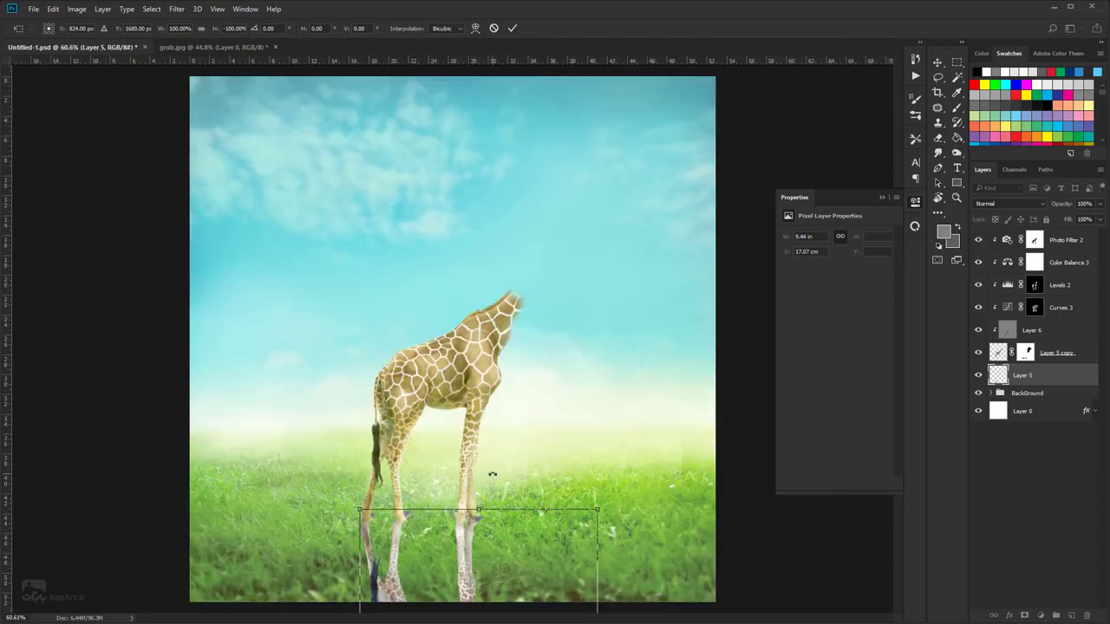
pyautogui.scroll(1, 499, 468)
pyautogui.moveTo(505, 433); pyautogui.dragTo(594, 129)
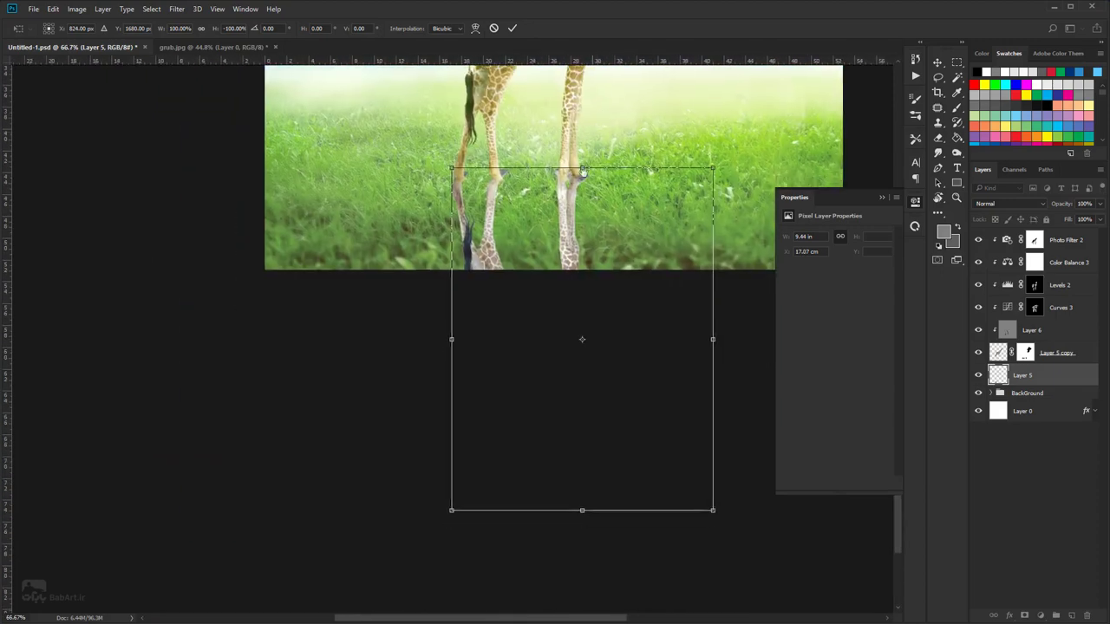
pyautogui.rightClick(560, 224)
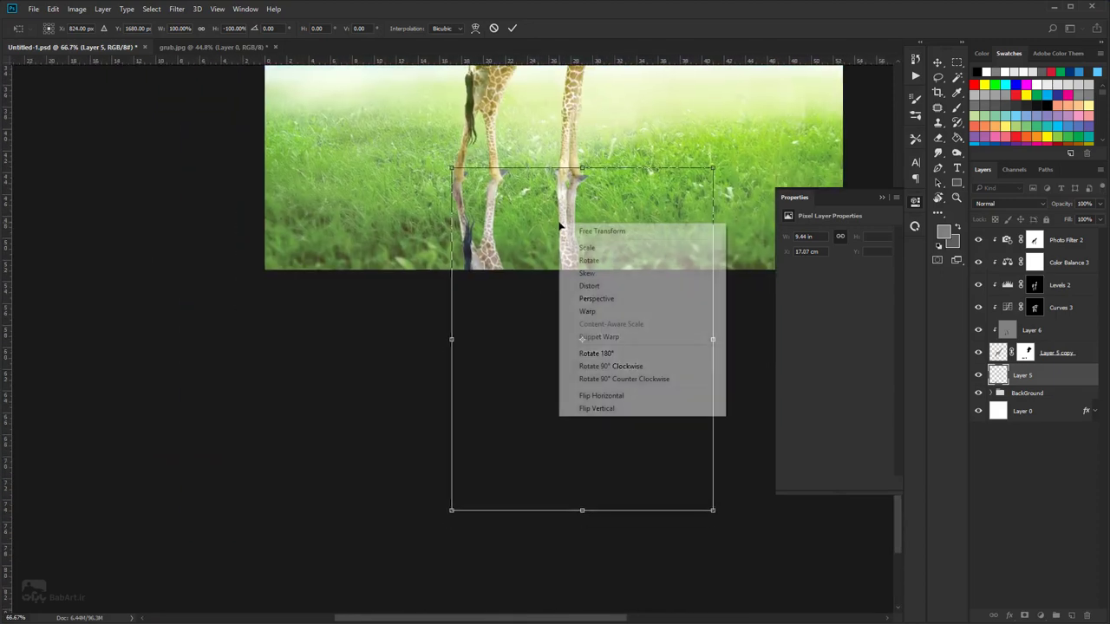
pyautogui.click(607, 286)
pyautogui.moveTo(451, 513); pyautogui.dragTo(16, 374)
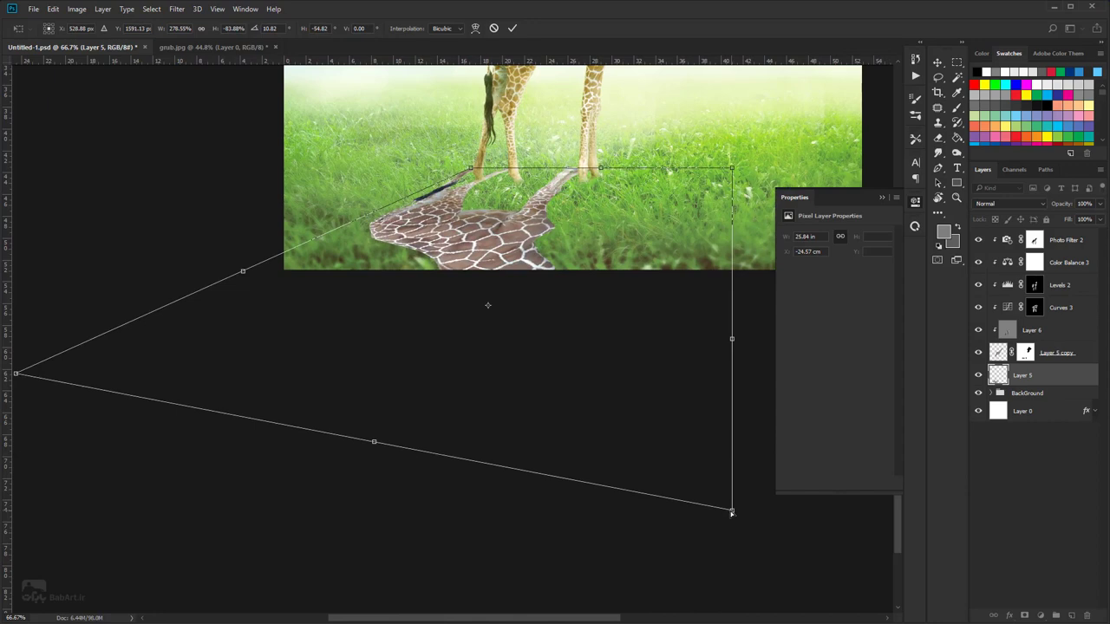
pyautogui.moveTo(732, 513); pyautogui.dragTo(485, 537)
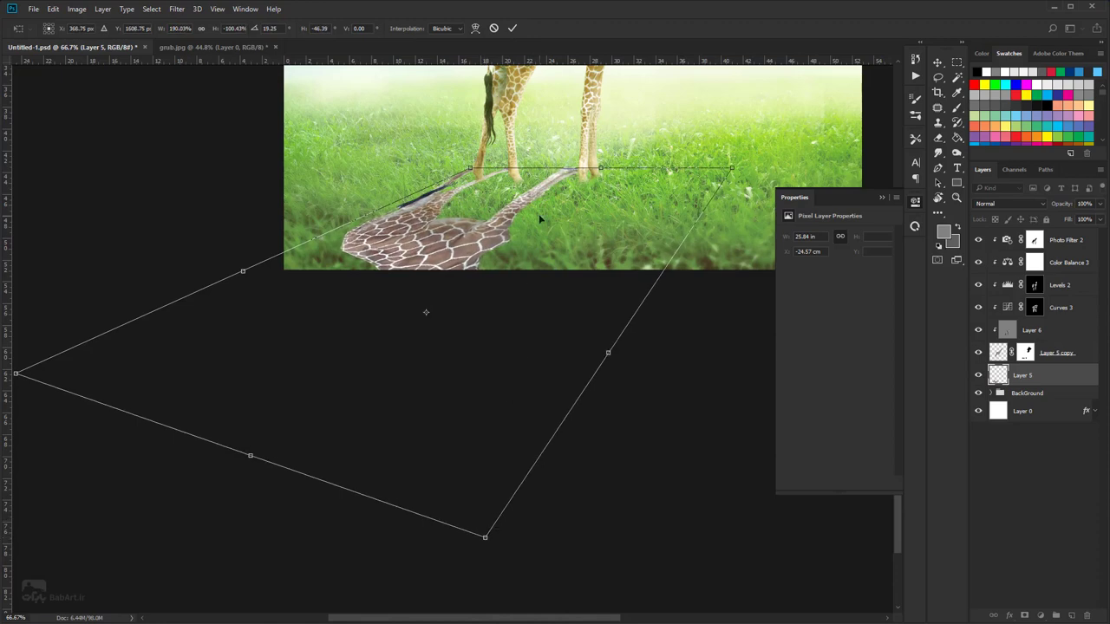
pyautogui.moveTo(559, 196); pyautogui.dragTo(560, 197)
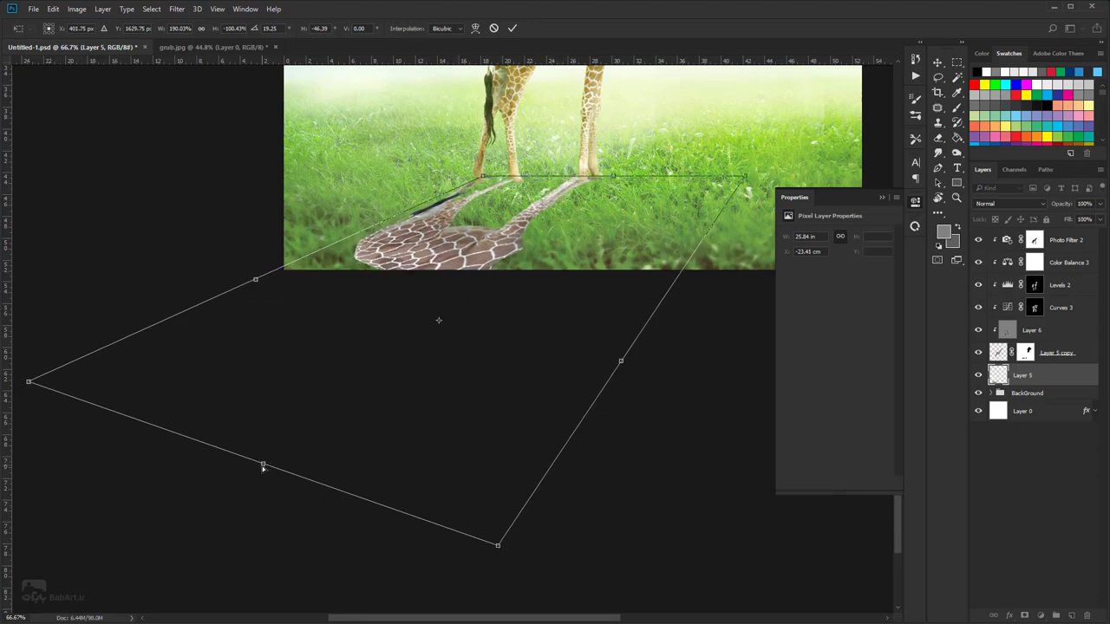
# - Scale the slanted giraffe shape's far edge outward to lengthen it toward the lower left
pyautogui.rightClick(397, 232)
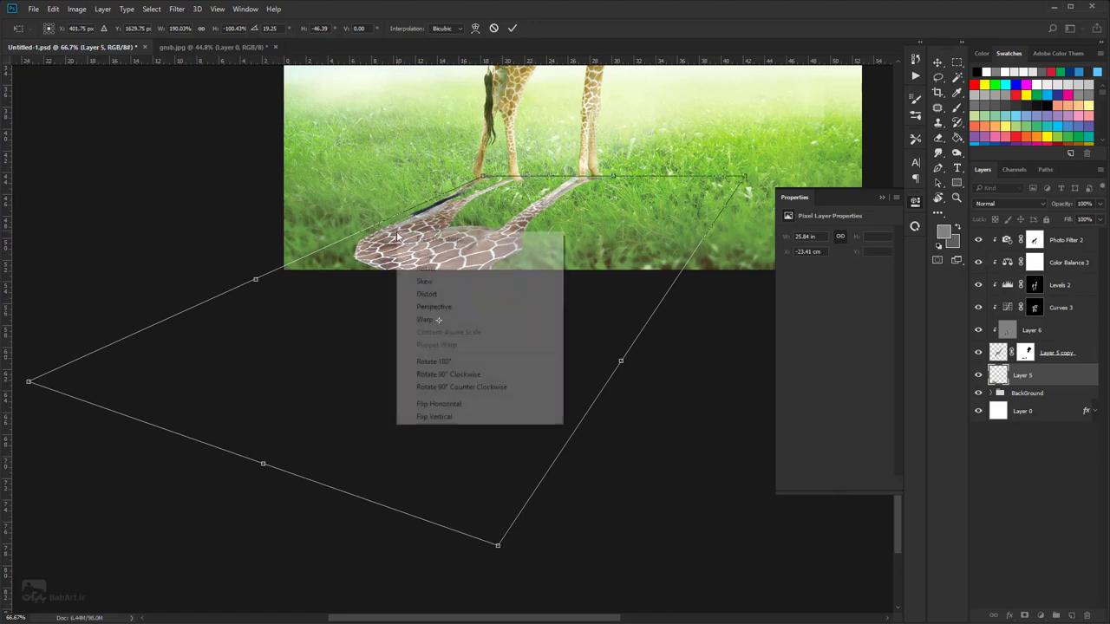
pyautogui.click(408, 255)
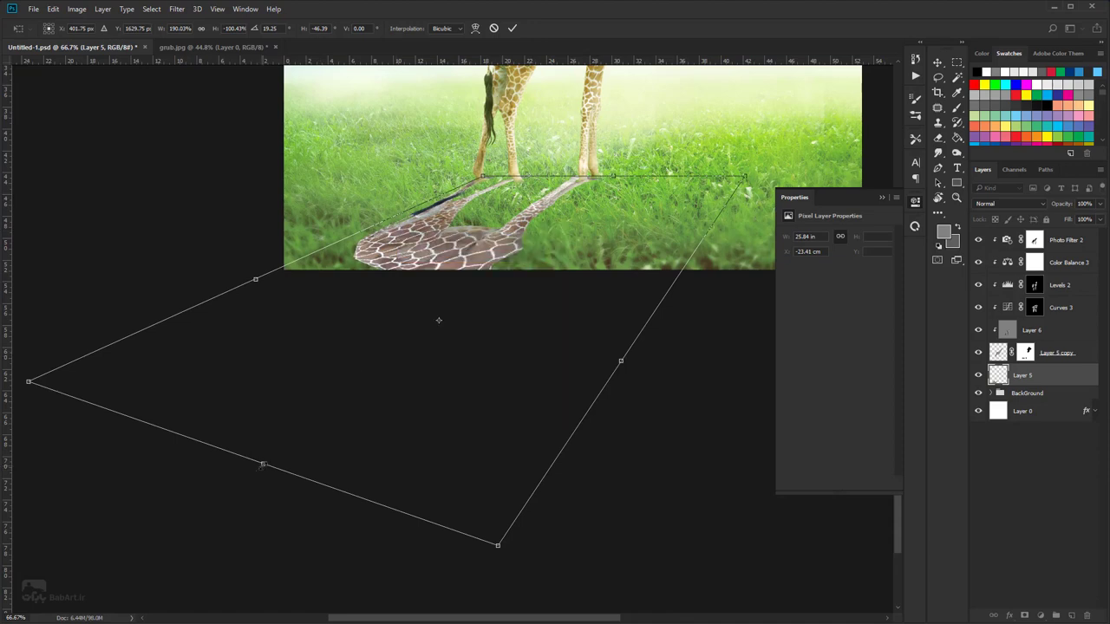
pyautogui.moveTo(263, 464); pyautogui.dragTo(173, 548)
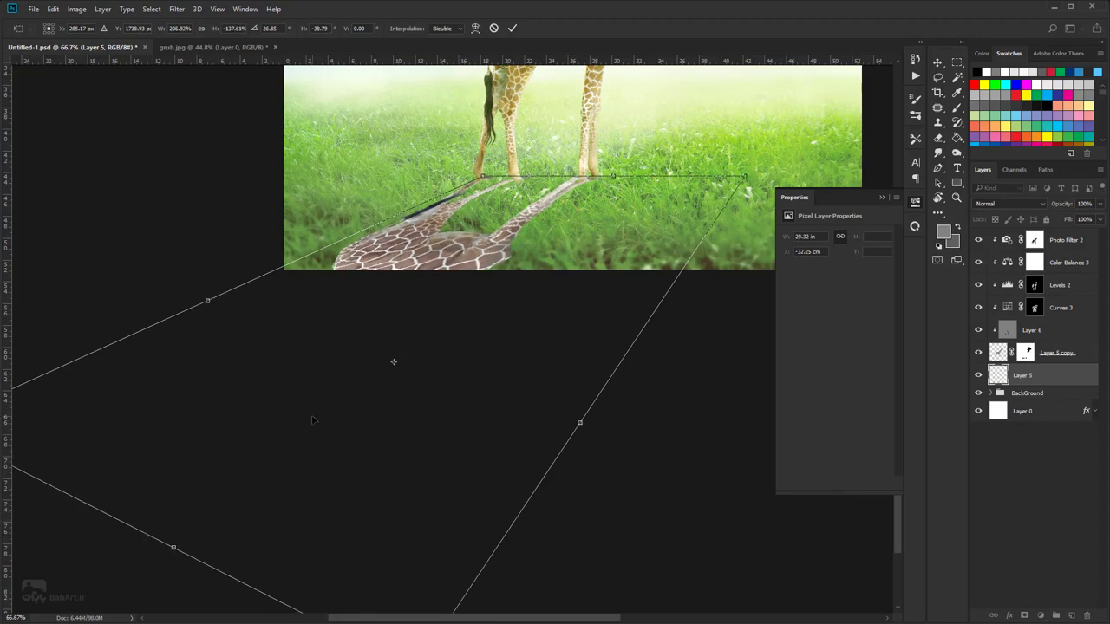
pyautogui.scroll(-3, 312, 418)
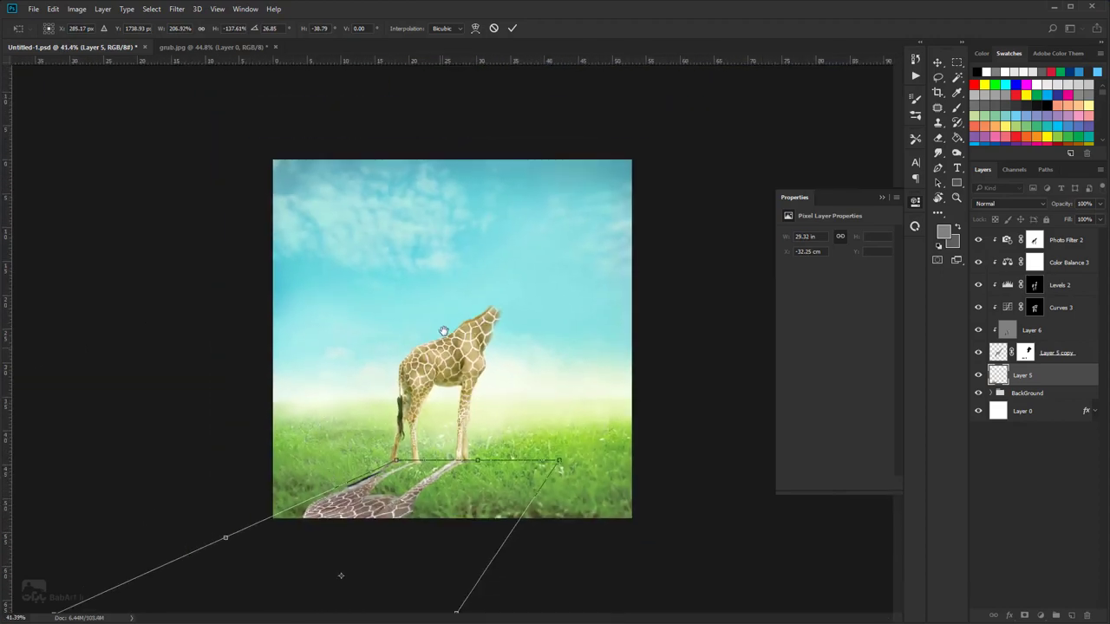
pyautogui.scroll(4, 419, 495)
pyautogui.moveTo(419, 496); pyautogui.dragTo(690, 237)
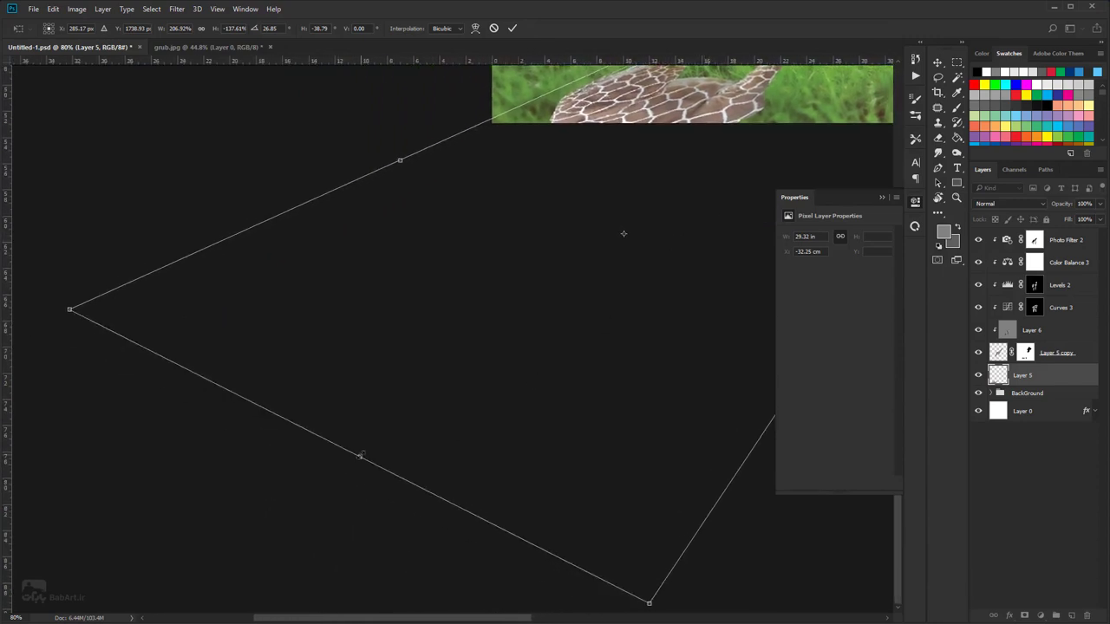
pyautogui.moveTo(360, 456); pyautogui.dragTo(325, 490)
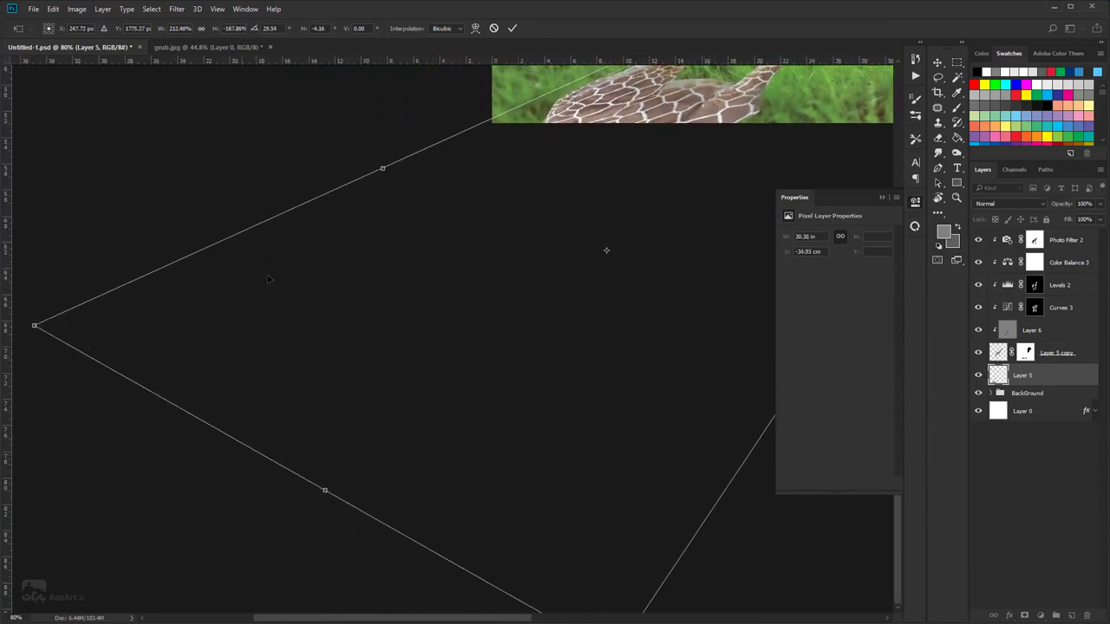
# - Distort the shape's far-left corner farther outward and apply the transformation
pyautogui.rightClick(595, 100)
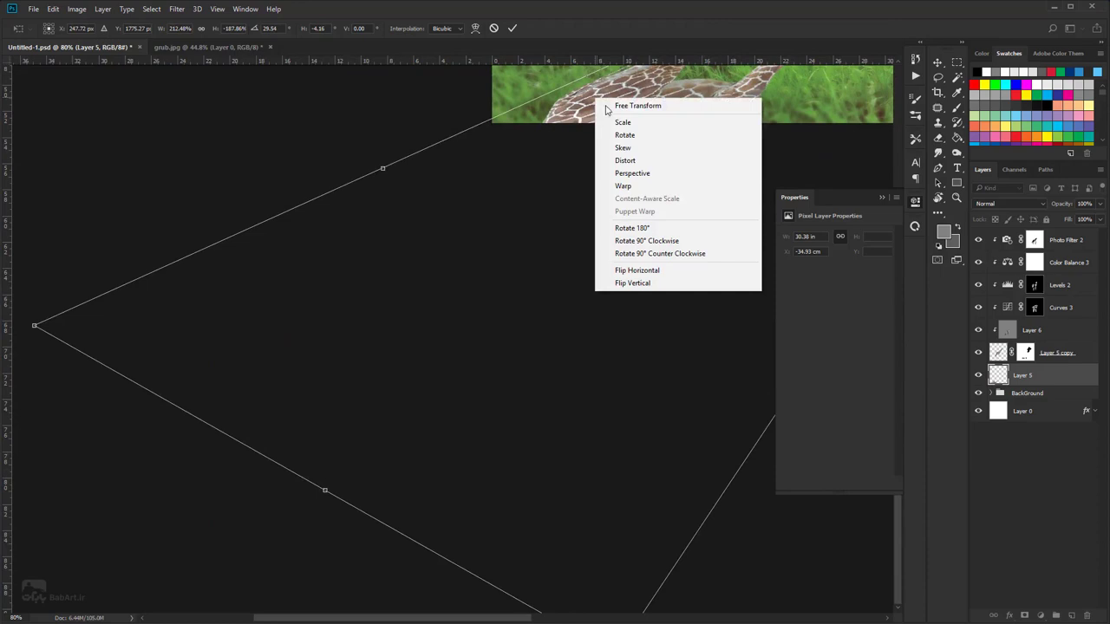
pyautogui.click(631, 159)
pyautogui.moveTo(35, 327); pyautogui.dragTo(8, 333)
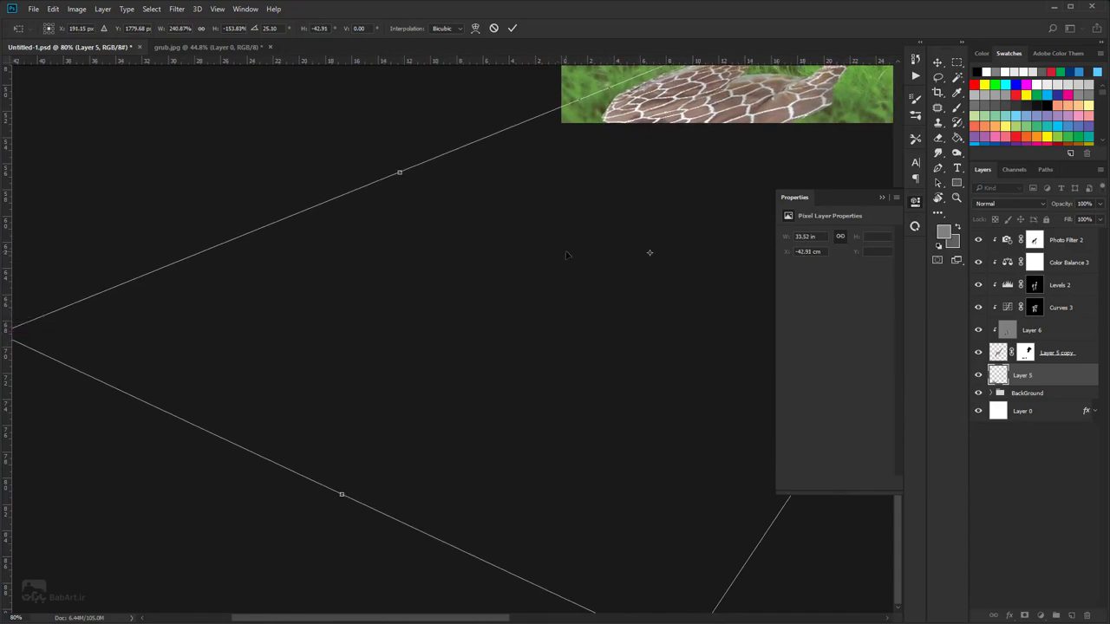
pyautogui.hotkey('ctrl', '0')
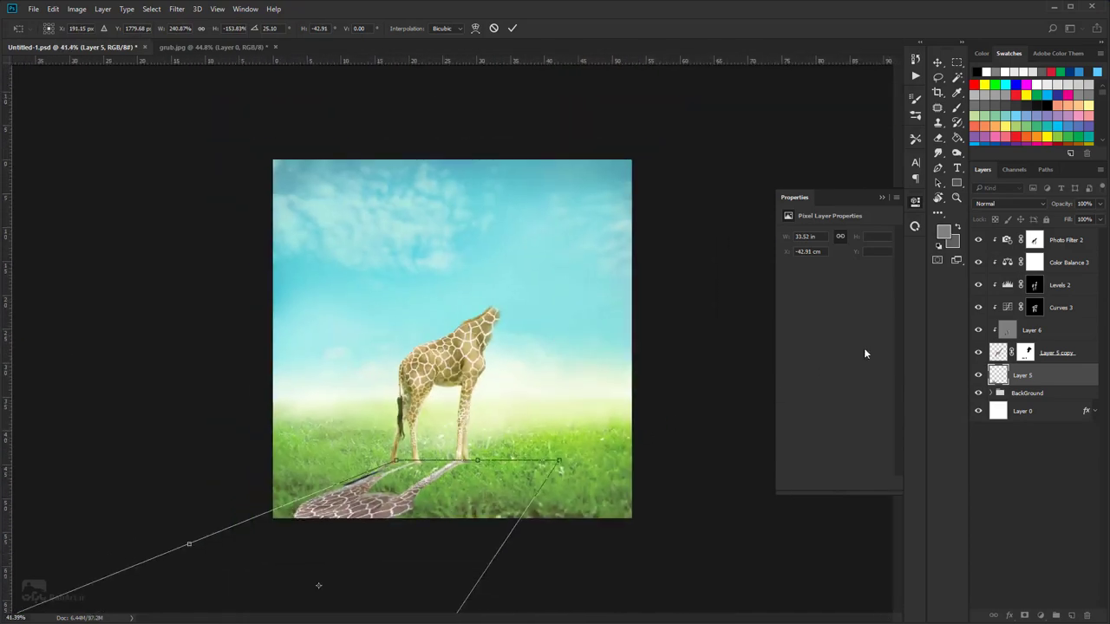
pyautogui.click(510, 29)
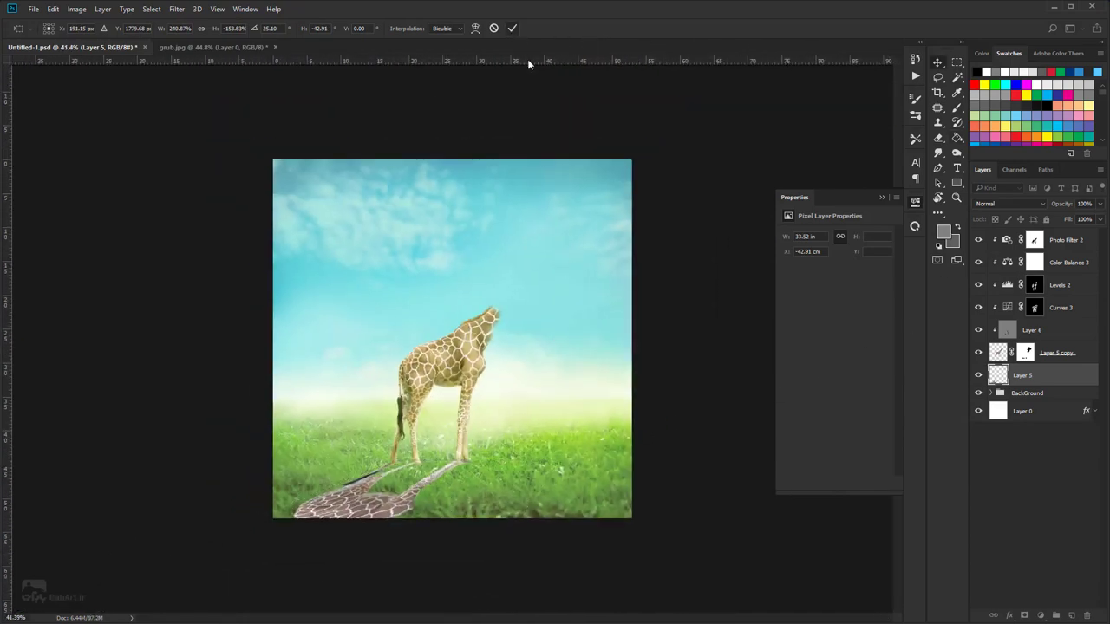
# - Add a Color Overlay in near-black 070101 to Layer 5 to turn the slanted giraffe into a shadow silhouette
pyautogui.rightClick(1019, 375)
pyautogui.click(1043, 285)
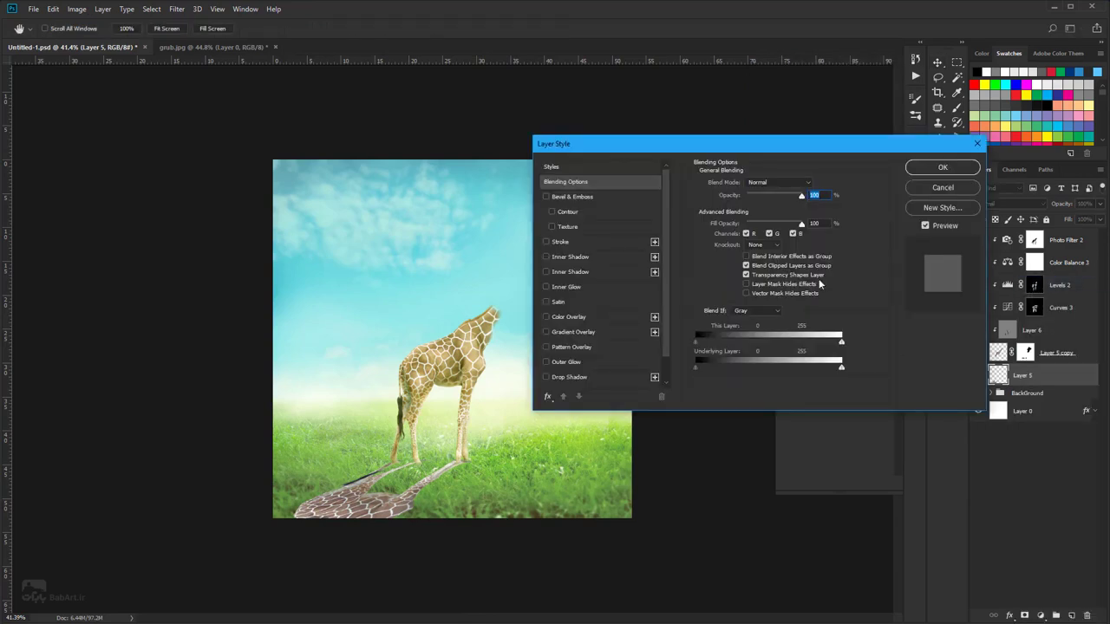
pyautogui.click(577, 317)
pyautogui.click(816, 186)
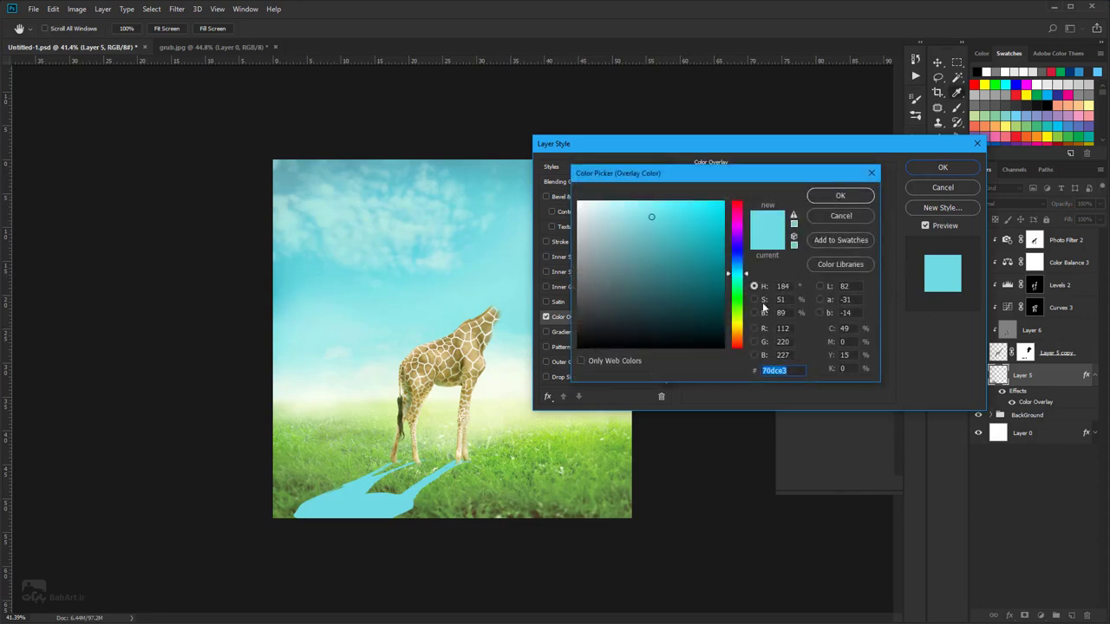
pyautogui.write('070101')
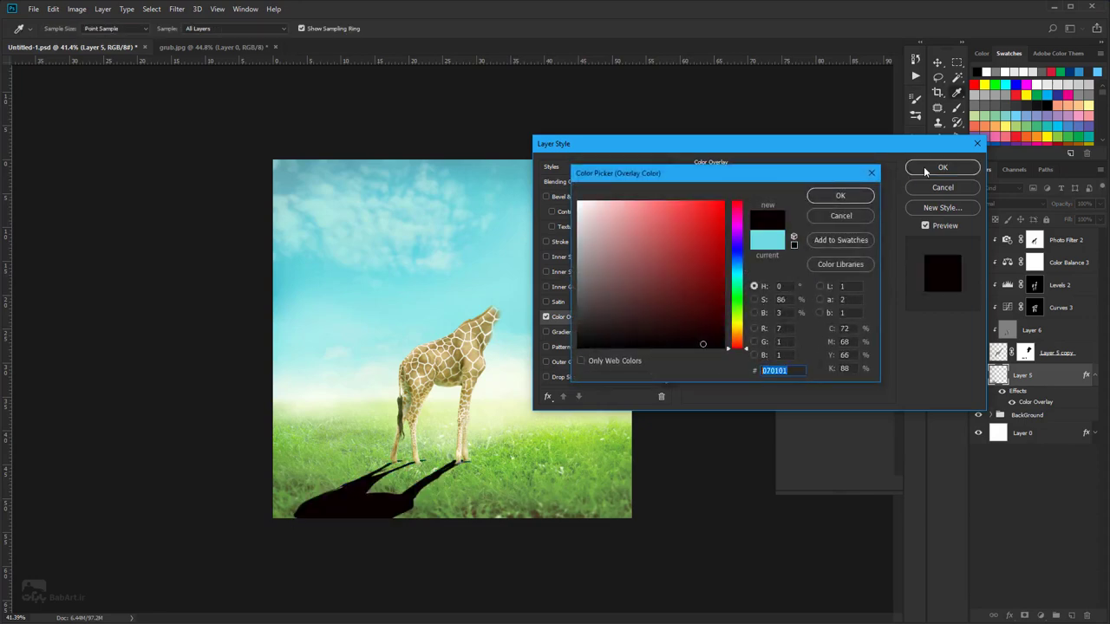
pyautogui.click(847, 199)
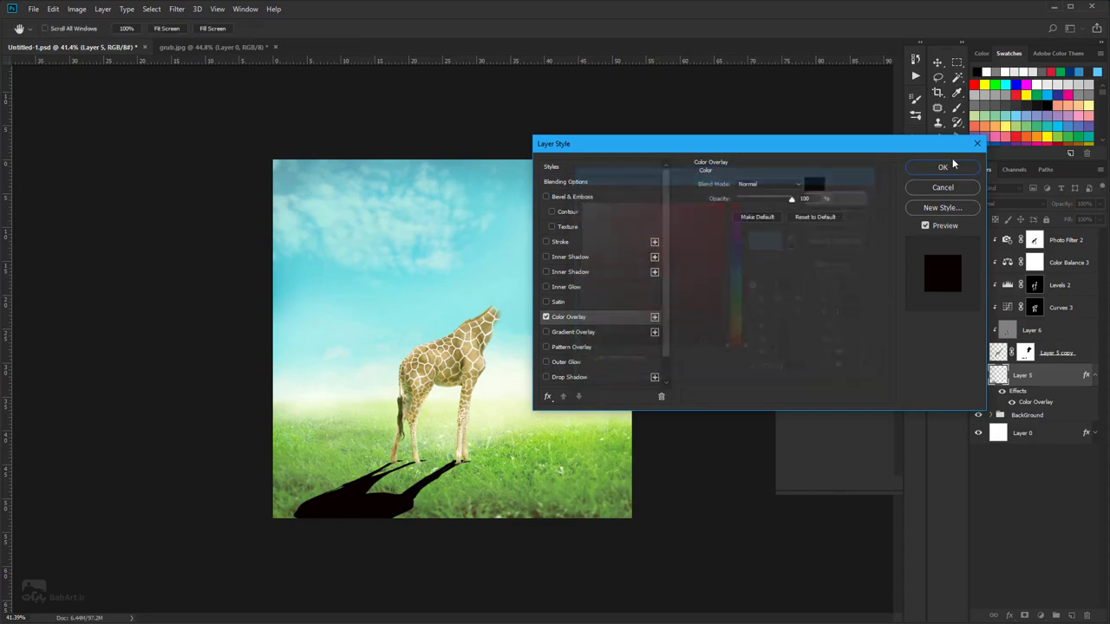
pyautogui.click(942, 167)
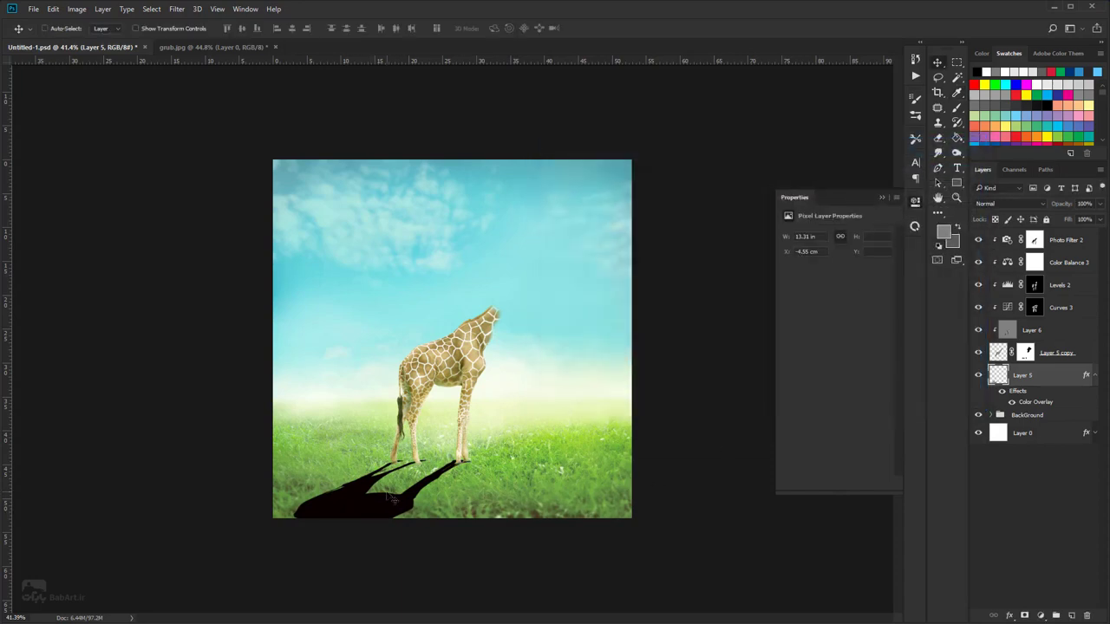
# - Nudge the black shadow slightly downward to fit the hooves and rasterize Layer 5's layer style
pyautogui.moveTo(416, 503); pyautogui.dragTo(386, 523)
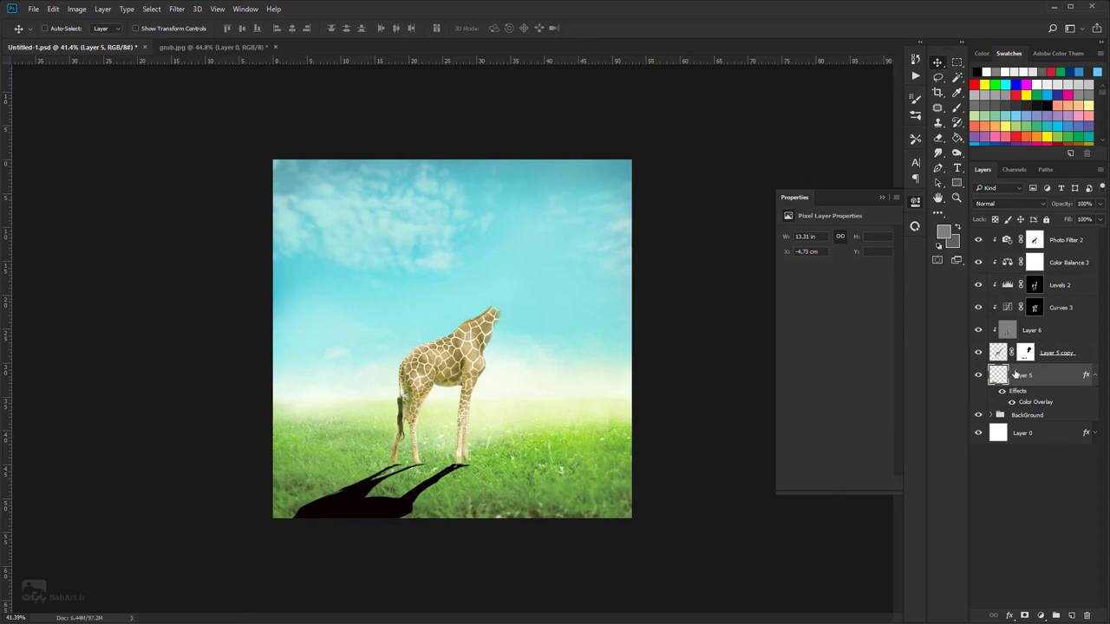
pyautogui.rightClick(1013, 373)
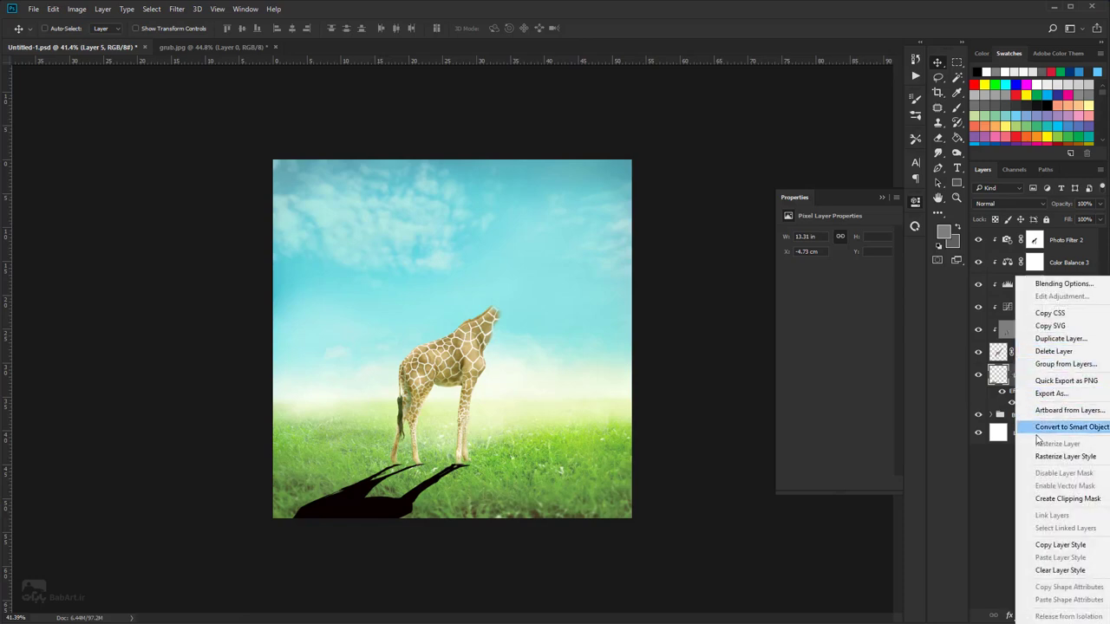
pyautogui.click(1082, 457)
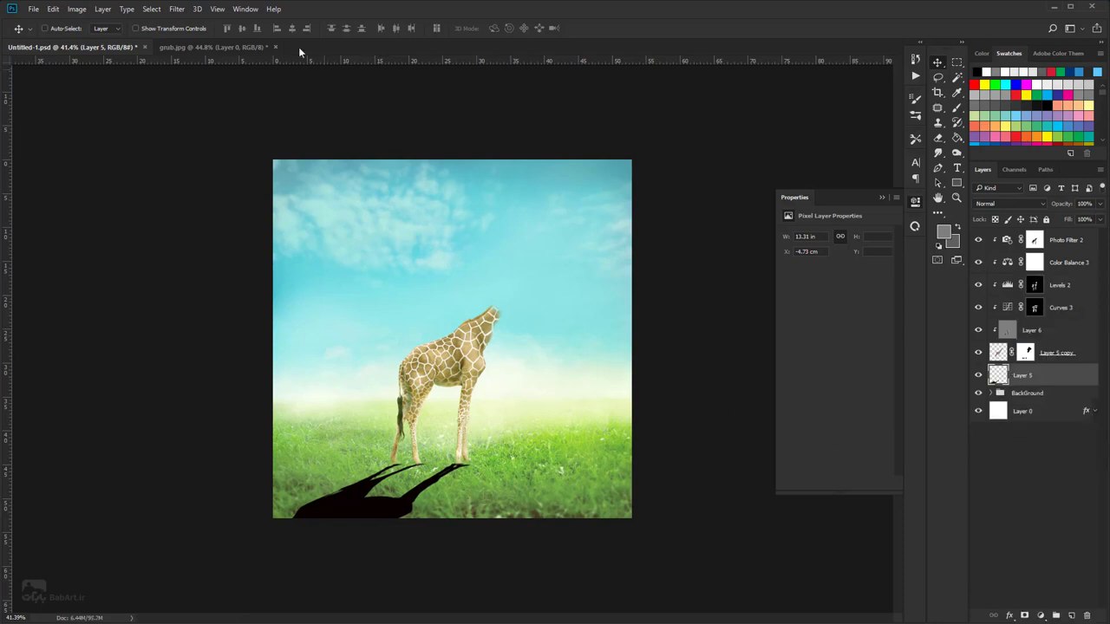
# - Soften the black shadow on Layer 5 with a 6-pixel Gaussian Blur and lower the layer's opacity to 40%
pyautogui.click(182, 9)
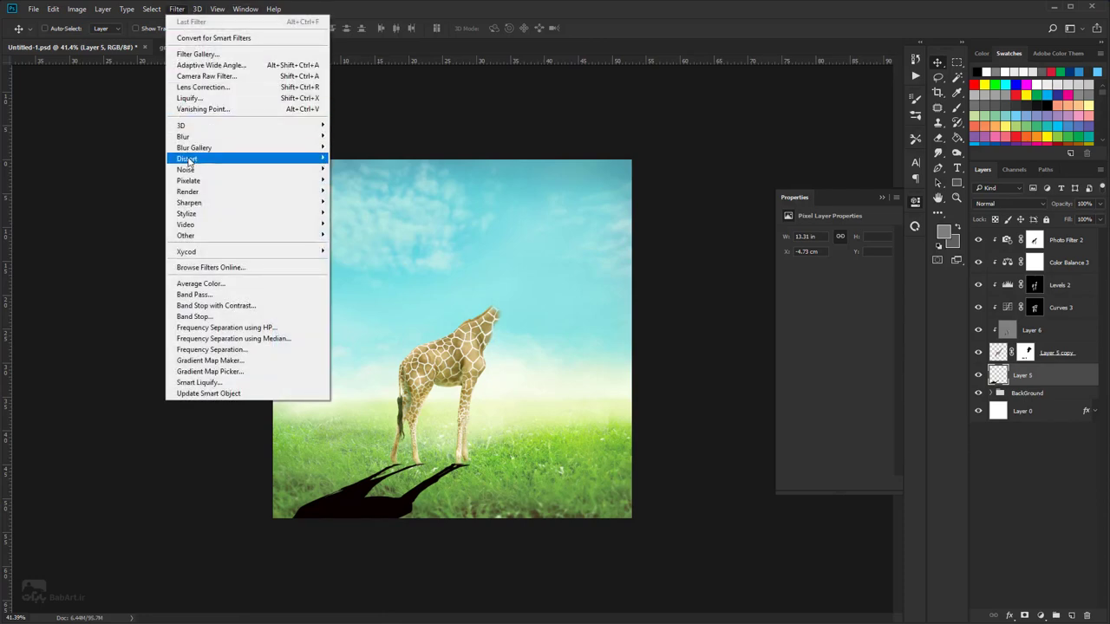
pyautogui.moveTo(209, 136)
pyautogui.click(130, 180)
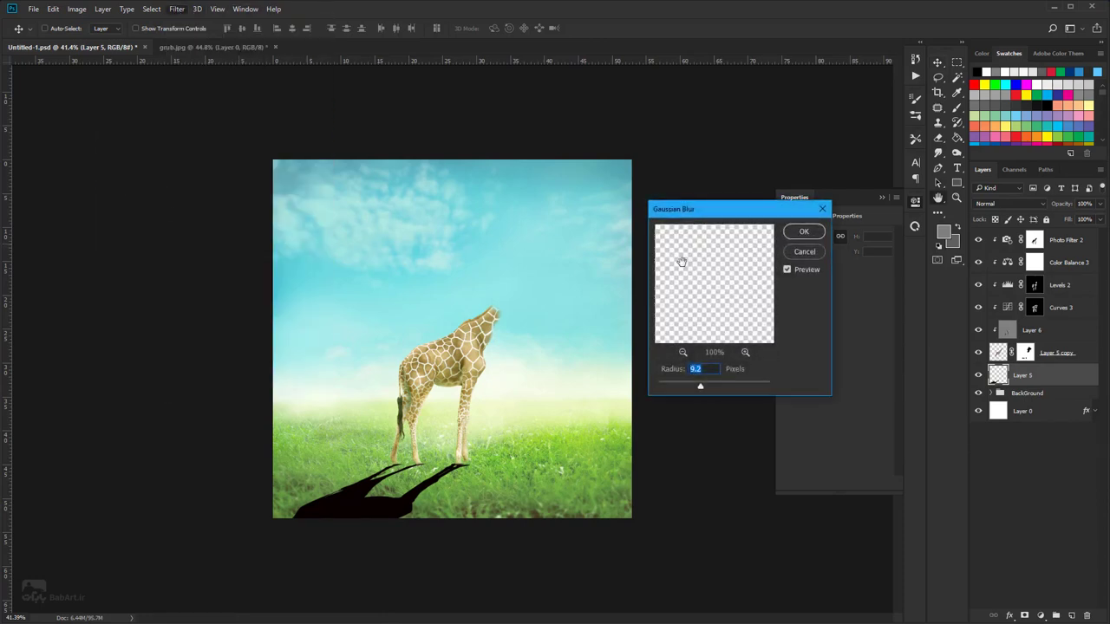
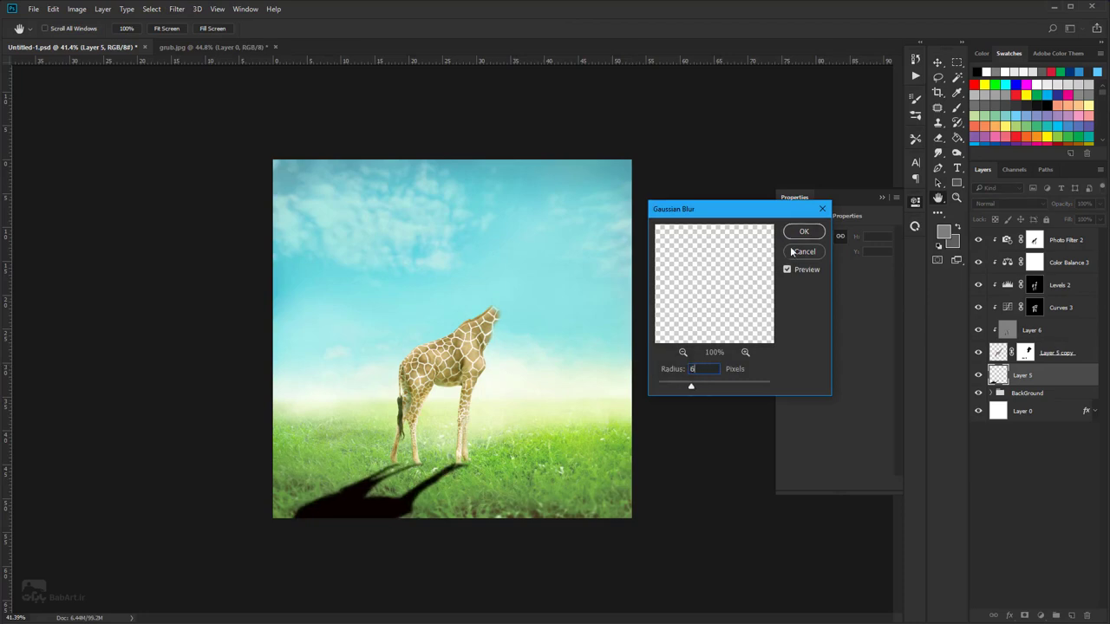
pyautogui.click(813, 234)
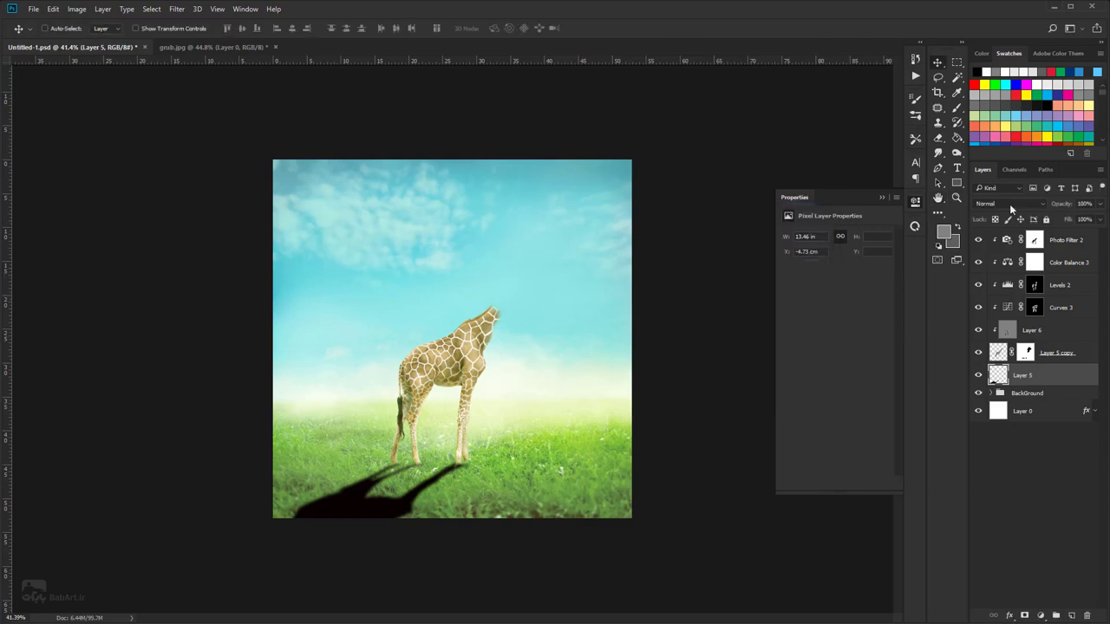
pyautogui.click(1087, 204)
pyautogui.click(1085, 204)
pyautogui.write('40')
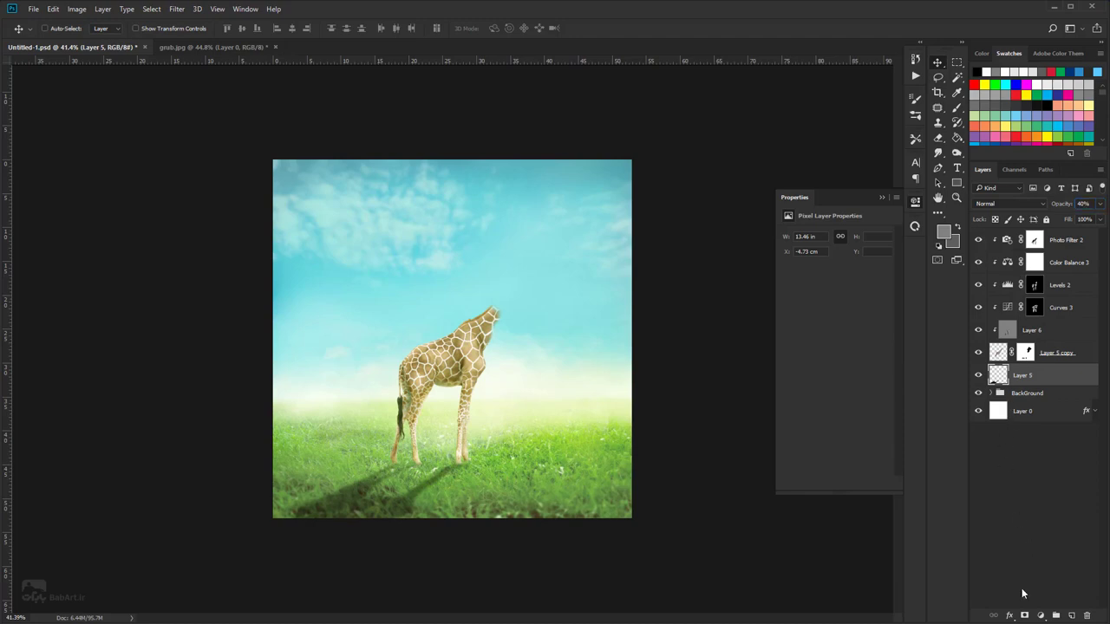
# - Add a layer mask to the shadow layer and set up a black brush at 464 px, 0% hardness and 15% opacity for fading it
pyautogui.click(1024, 616)
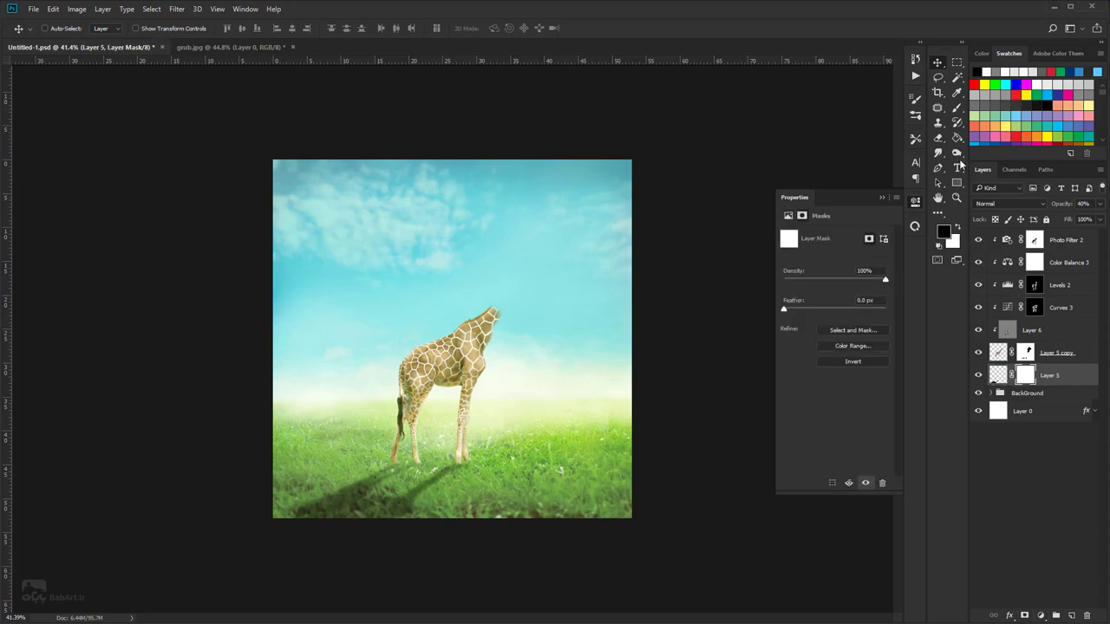
pyautogui.click(957, 109)
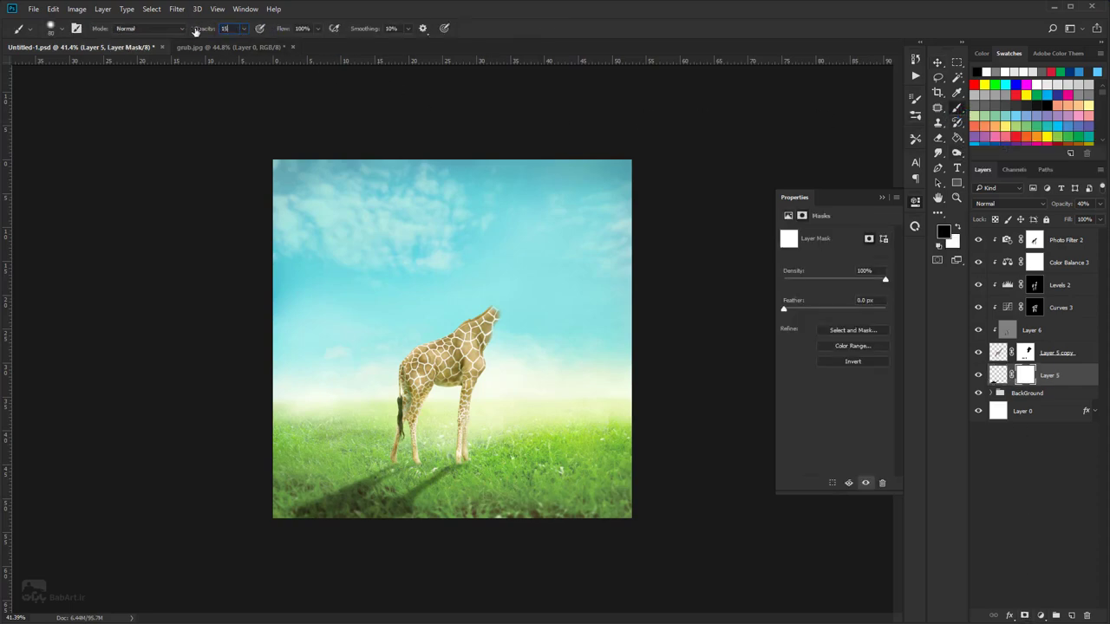
pyautogui.write('15')
pyautogui.press('Return')
pyautogui.rightClick(367, 334)
pyautogui.click(494, 362)
pyautogui.click(453, 389)
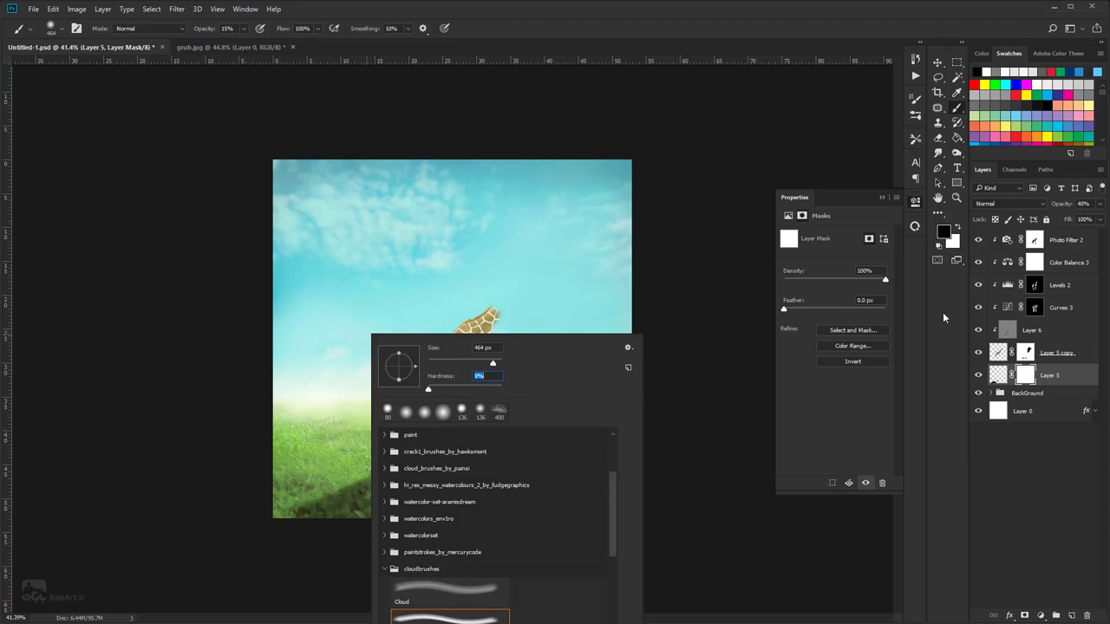
pyautogui.press('Return')
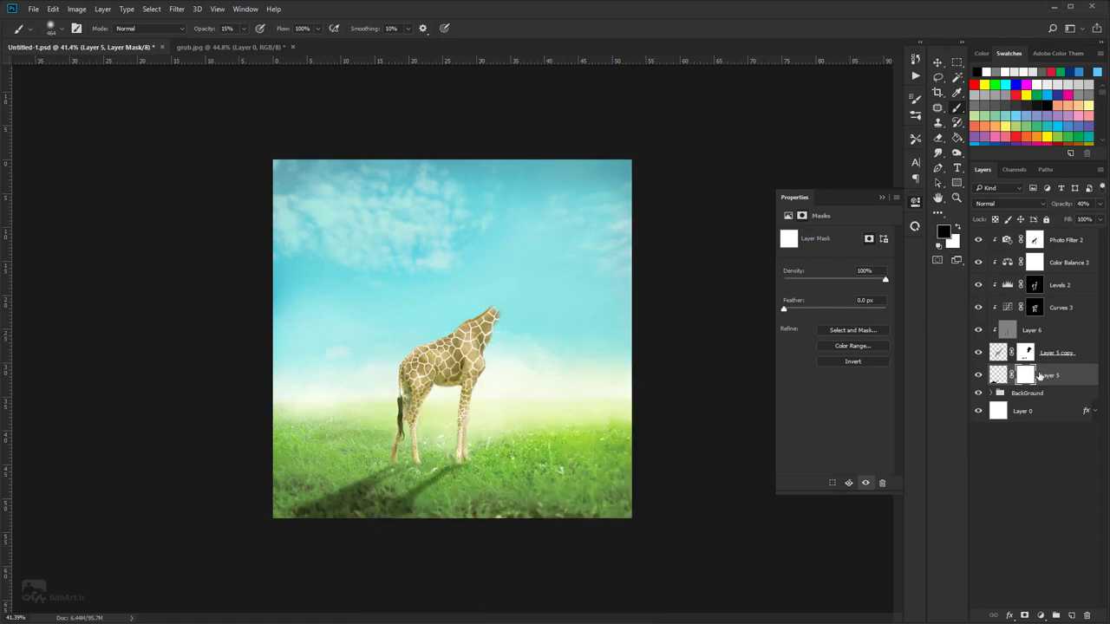
pyautogui.click(957, 228)
pyautogui.click(957, 228)
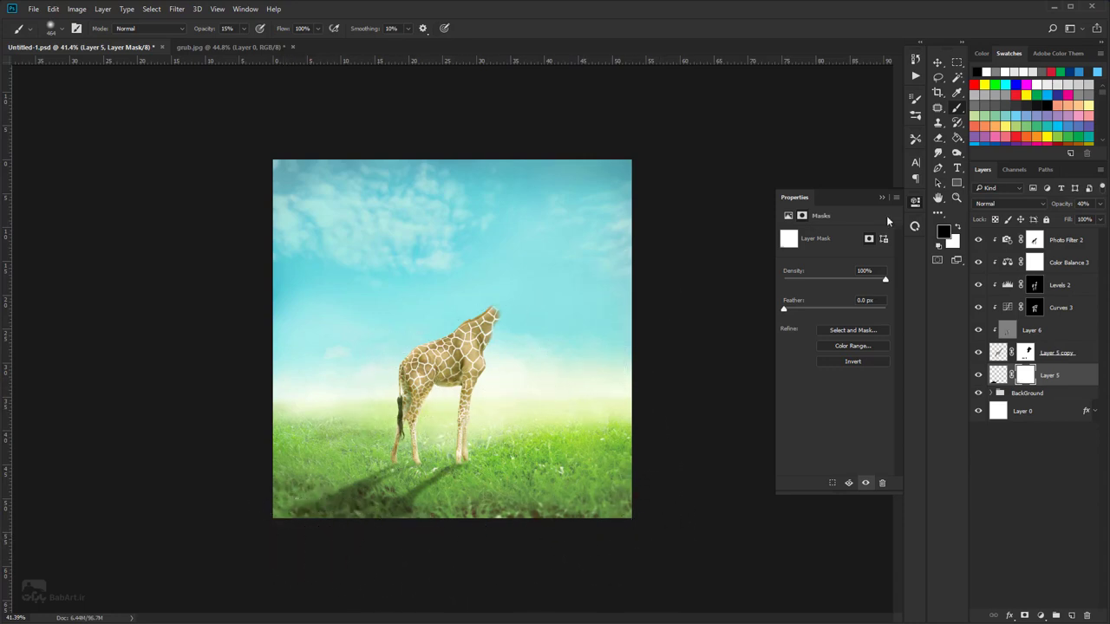
# - Reset the Brush tool to its default settings and return to the Move tool
pyautogui.rightClick(19, 27)
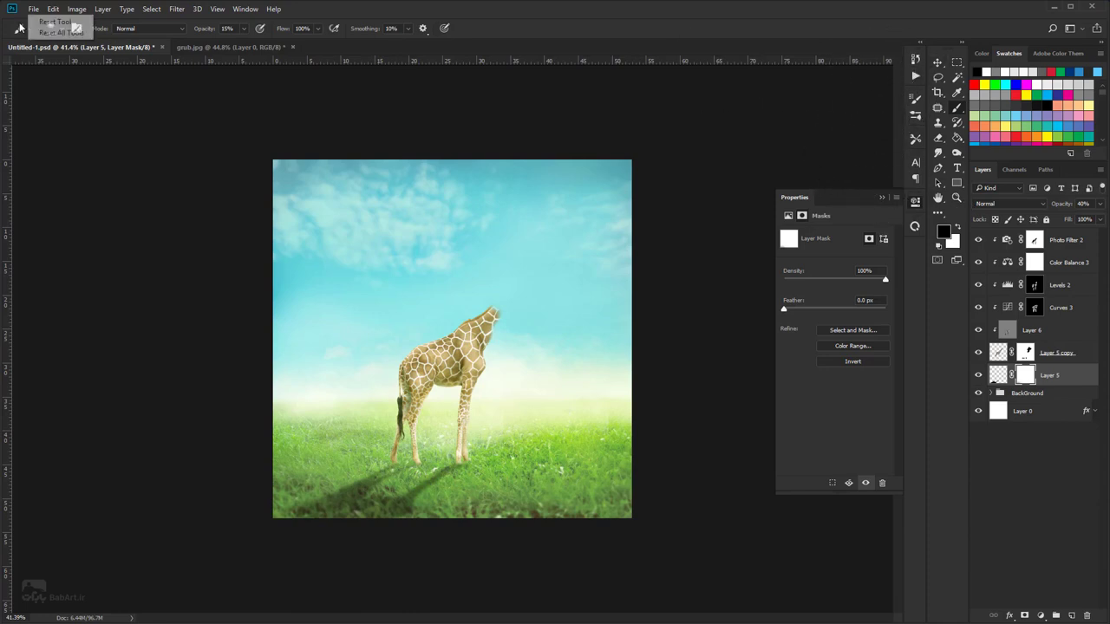
pyautogui.click(52, 17)
pyautogui.click(937, 64)
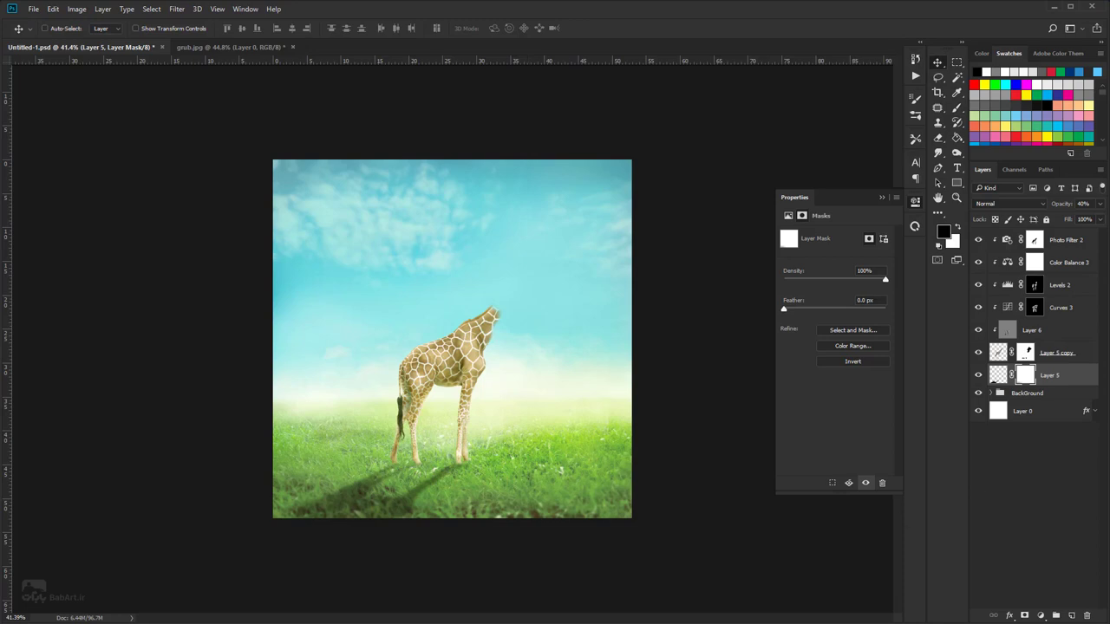
# - Open liane-272229.jpg from New folder (3) as its own document and close the grub.jpg giraffe document
pyautogui.hotkey('alt', 'Tab')
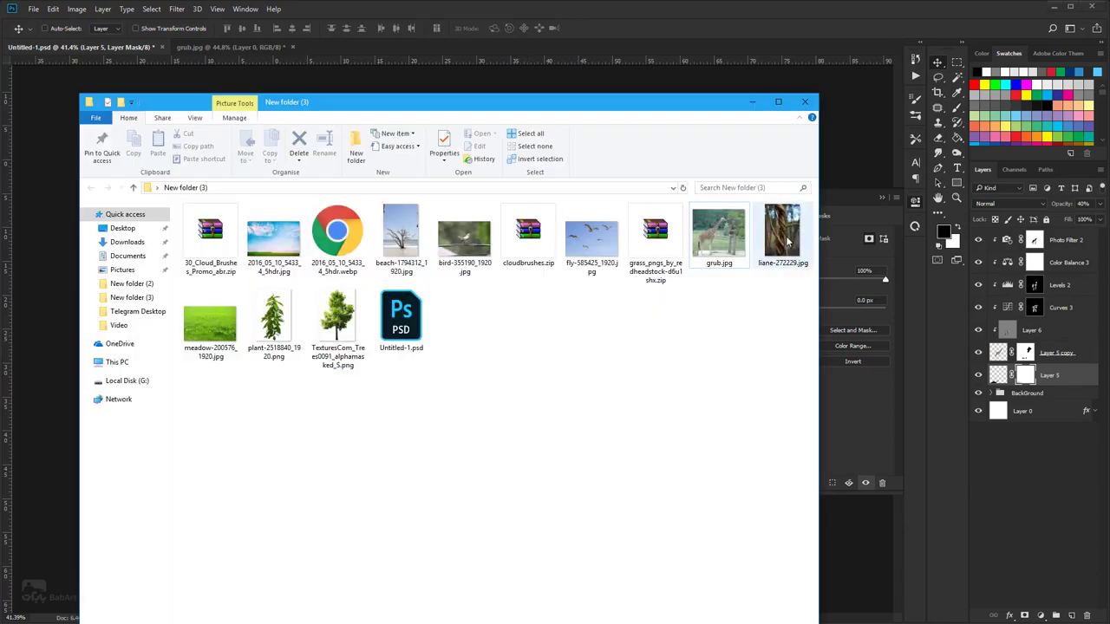
pyautogui.moveTo(782, 232); pyautogui.dragTo(646, 26)
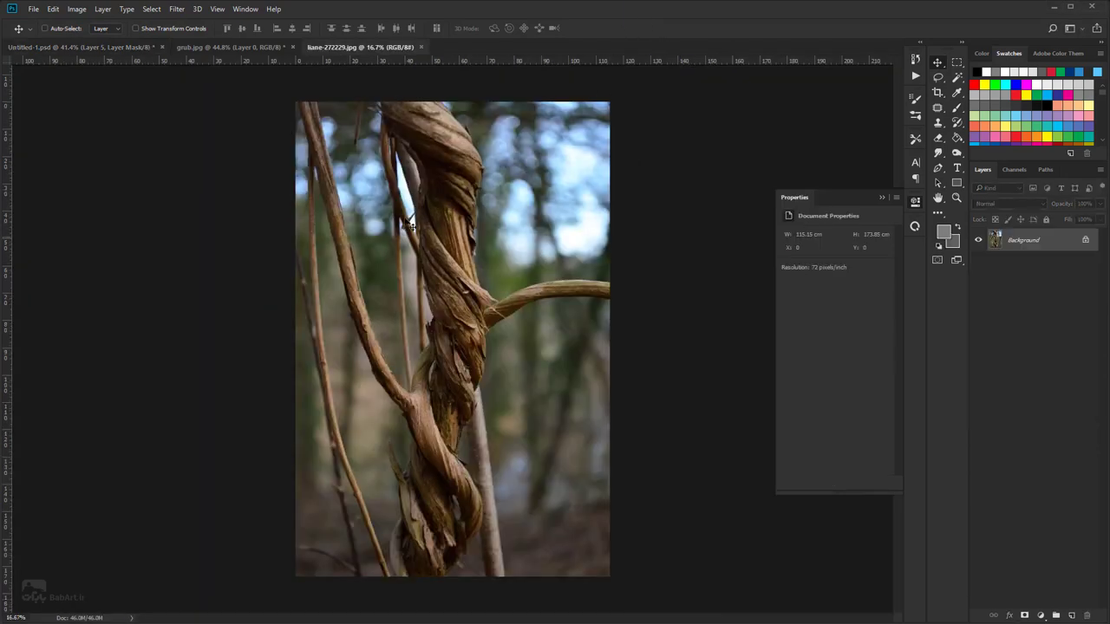
pyautogui.click(242, 48)
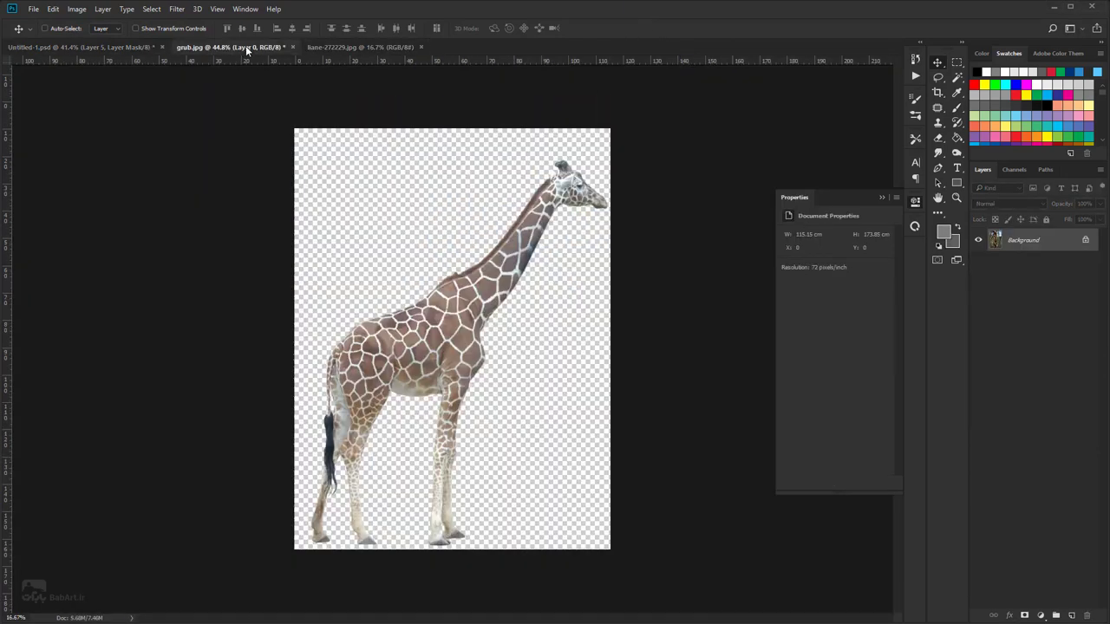
pyautogui.click(293, 48)
pyautogui.click(573, 241)
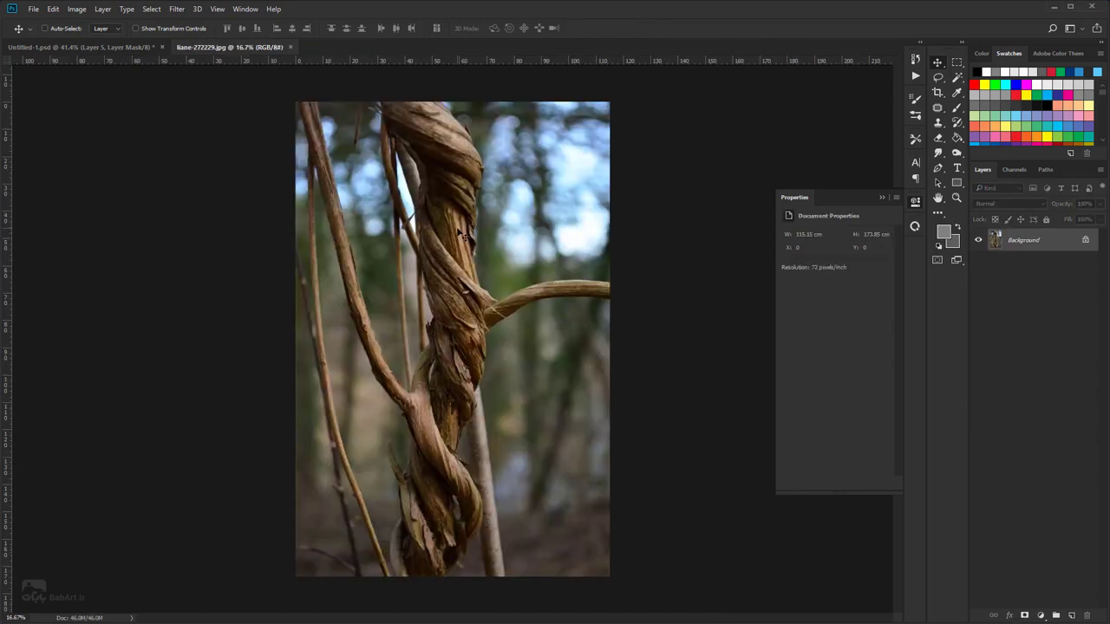
# - Add a layer mask to the vine photo and paint out a first patch of background beside the trunk with a 400 px black brush
pyautogui.scroll(1, 446, 246)
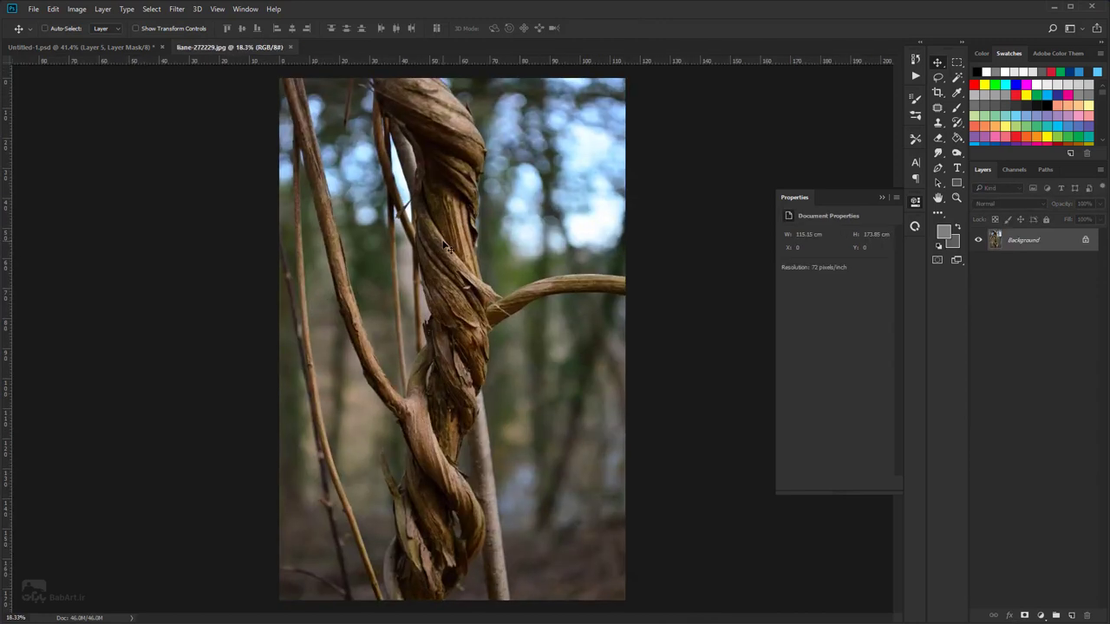
pyautogui.scroll(-1, 445, 247)
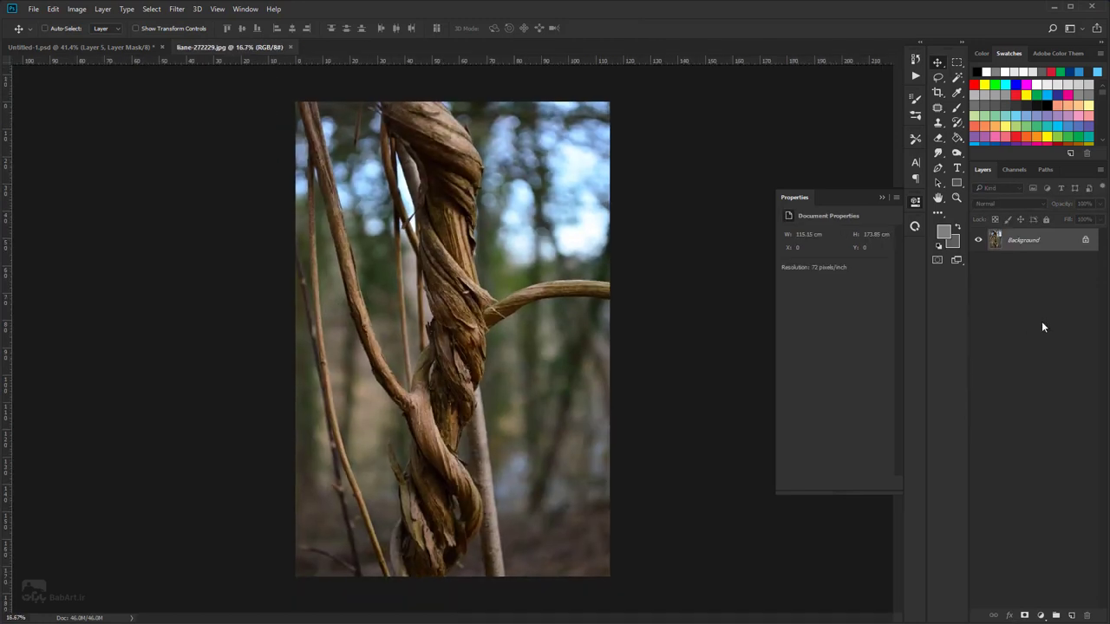
pyautogui.click(1025, 615)
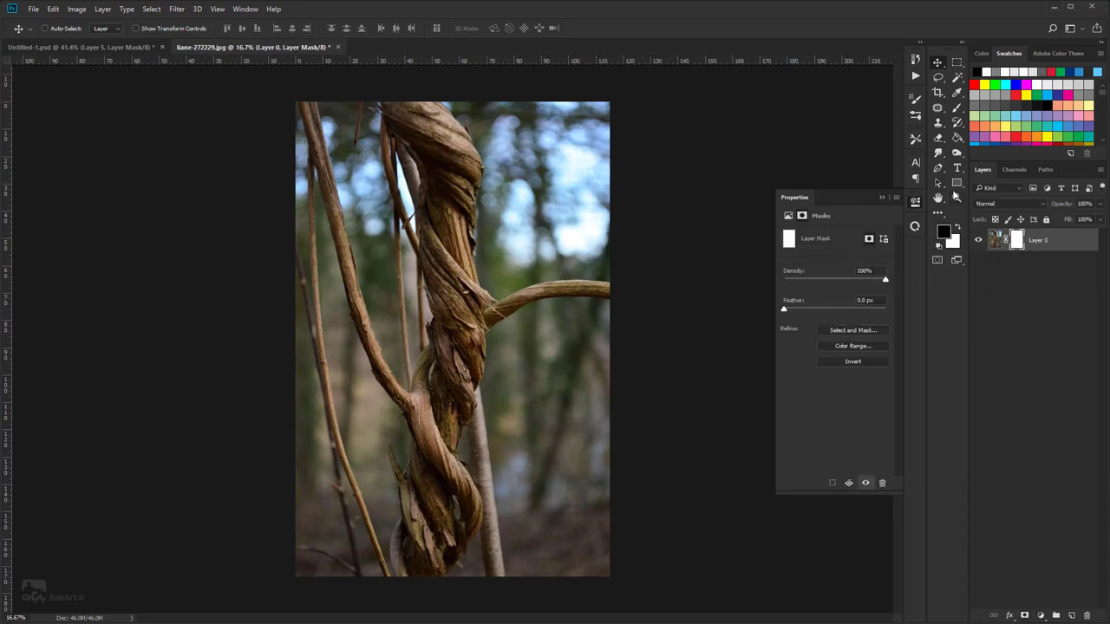
pyautogui.click(959, 109)
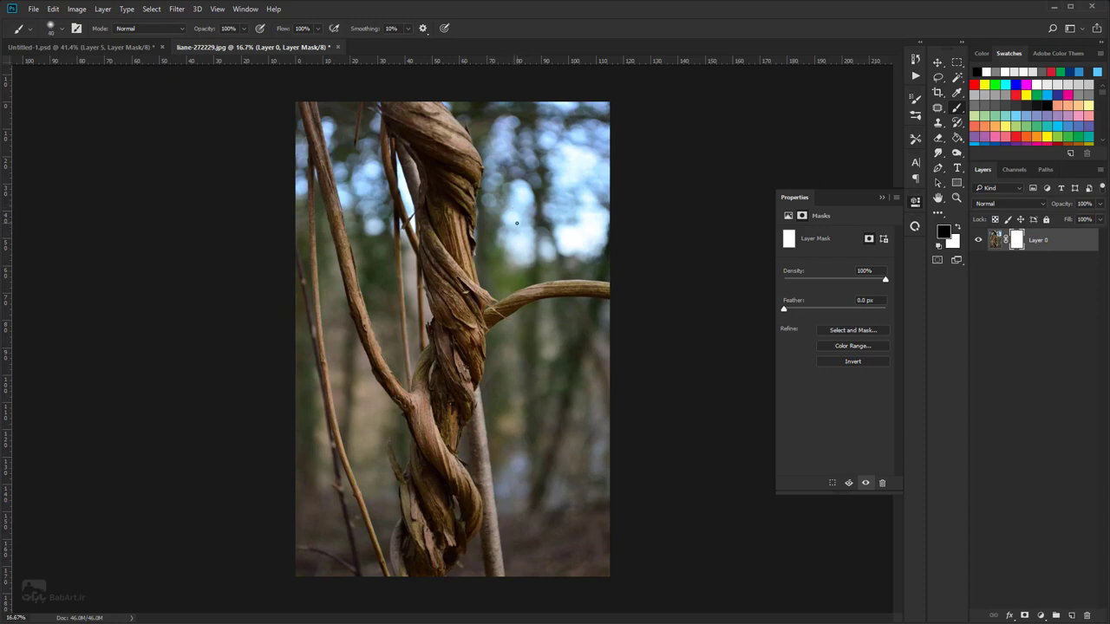
pyautogui.press(']')
pyautogui.press(']')
pyautogui.press(']')
pyautogui.press(']')
pyautogui.press(']')
pyautogui.moveTo(516, 217)
pyautogui.mouseDown()
pyautogui.moveTo(544, 192)
pyautogui.moveTo(574, 194)
pyautogui.moveTo(570, 172)
pyautogui.moveTo(534, 178)
pyautogui.mouseUp()
# - Raise the brush hardness and roughly mask out the background on both sides of the twisted trunk
pyautogui.rightClick(529, 182)
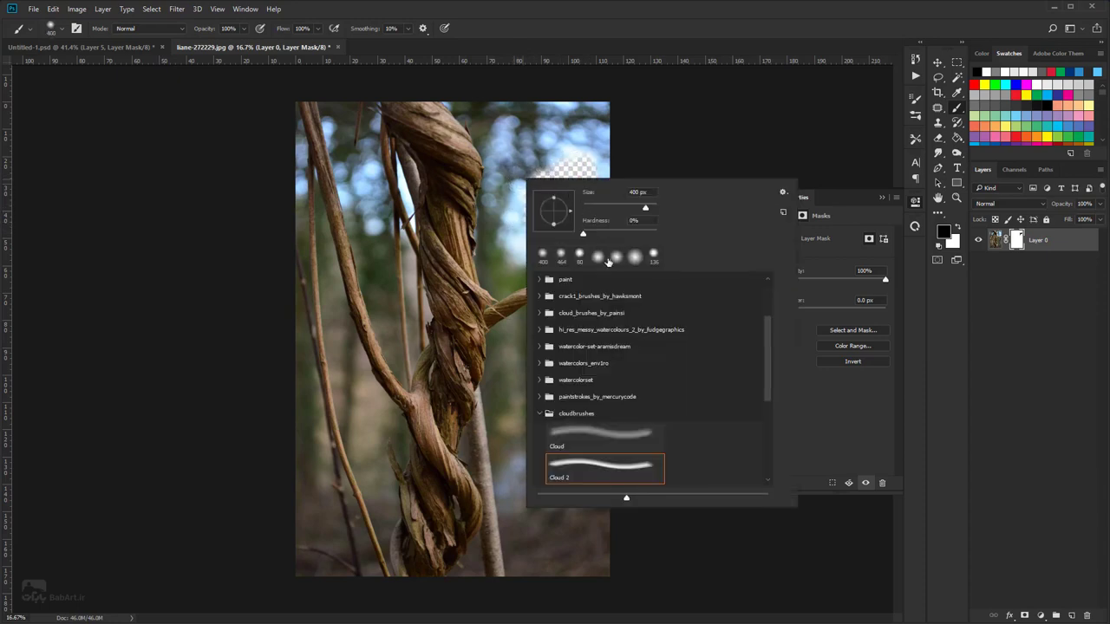
pyautogui.click(646, 233)
pyautogui.moveTo(575, 139)
pyautogui.mouseDown()
pyautogui.moveTo(600, 128)
pyautogui.moveTo(588, 344)
pyautogui.moveTo(539, 212)
pyautogui.moveTo(516, 208)
pyautogui.moveTo(535, 316)
pyautogui.moveTo(532, 402)
pyautogui.moveTo(496, 452)
pyautogui.moveTo(509, 559)
pyautogui.moveTo(541, 582)
pyautogui.moveTo(579, 557)
pyautogui.moveTo(588, 572)
pyautogui.moveTo(540, 584)
pyautogui.moveTo(597, 499)
pyautogui.moveTo(597, 441)
pyautogui.moveTo(611, 495)
pyautogui.moveTo(575, 485)
pyautogui.moveTo(584, 523)
pyautogui.moveTo(565, 537)
pyautogui.moveTo(523, 489)
pyautogui.moveTo(551, 241)
pyautogui.moveTo(550, 341)
pyautogui.moveTo(568, 336)
pyautogui.moveTo(586, 353)
pyautogui.moveTo(551, 533)
pyautogui.moveTo(527, 162)
pyautogui.moveTo(509, 258)
pyautogui.mouseUp()
pyautogui.moveTo(390, 317)
pyautogui.mouseDown()
pyautogui.moveTo(354, 525)
pyautogui.moveTo(377, 422)
pyautogui.moveTo(367, 275)
pyautogui.moveTo(303, 130)
pyautogui.mouseUp()
pyautogui.scroll(5, 483, 105)
pyautogui.moveTo(483, 104)
pyautogui.mouseDown()
pyautogui.moveTo(416, 308)
pyautogui.moveTo(364, 347)
pyautogui.moveTo(436, 436)
pyautogui.mouseUp()
# - Mask out the leftover blue background closely along the trunk's upper right edge, using a smaller brush for the notches
pyautogui.scroll(5, 421, 287)
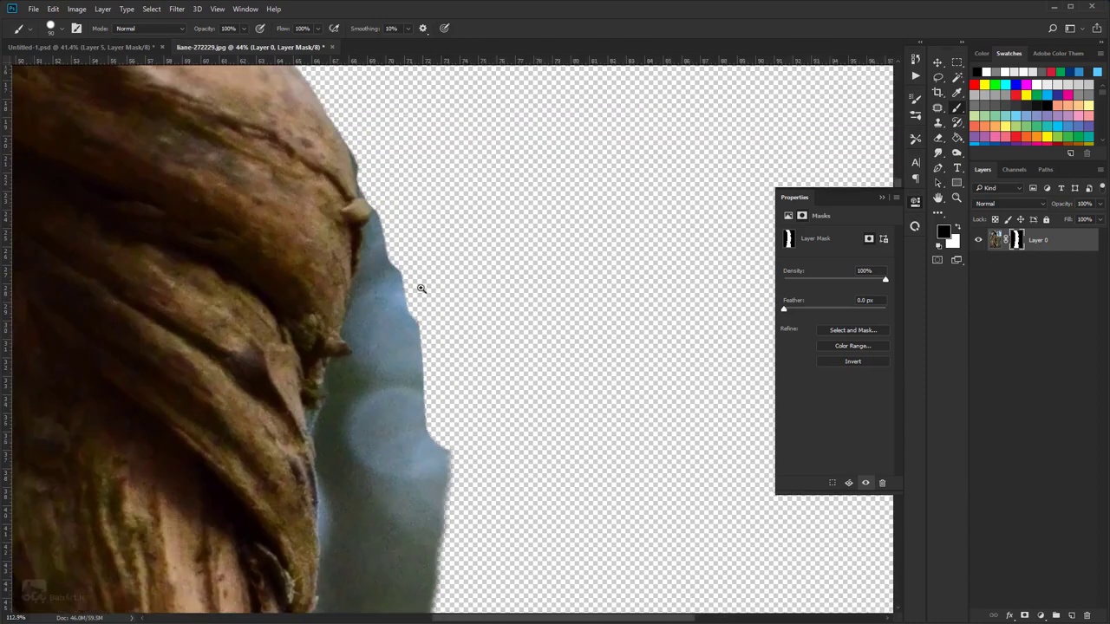
pyautogui.moveTo(371, 243); pyautogui.dragTo(371, 372)
pyautogui.moveTo(386, 380)
pyautogui.mouseDown()
pyautogui.moveTo(491, 148)
pyautogui.moveTo(419, 443)
pyautogui.moveTo(446, 173)
pyautogui.mouseUp()
pyautogui.moveTo(411, 451)
pyautogui.mouseDown()
pyautogui.moveTo(442, 228)
pyautogui.moveTo(453, 262)
pyautogui.moveTo(462, 237)
pyautogui.mouseUp()
pyautogui.moveTo(453, 394); pyautogui.dragTo(471, 491)
pyautogui.press('[')
pyautogui.press('[')
pyautogui.press('[')
pyautogui.press('[')
pyautogui.moveTo(428, 356); pyautogui.dragTo(443, 382)
pyautogui.moveTo(534, 382); pyautogui.dragTo(520, 190)
# - Enlarge the brush and continue masking the background down the trunk's right edge toward the side branch
pyautogui.press(']')
pyautogui.press(']')
pyautogui.press(']')
pyautogui.press(']')
pyautogui.press(']')
pyautogui.press(']')
pyautogui.press(']')
pyautogui.moveTo(450, 286)
pyautogui.mouseDown()
pyautogui.moveTo(448, 315)
pyautogui.moveTo(536, 468)
pyautogui.mouseUp()
pyautogui.moveTo(536, 473); pyautogui.dragTo(471, 315)
pyautogui.moveTo(521, 382)
pyautogui.mouseDown()
pyautogui.moveTo(538, 416)
pyautogui.moveTo(526, 449)
pyautogui.moveTo(451, 425)
pyautogui.moveTo(596, 503)
pyautogui.mouseUp()
pyautogui.moveTo(460, 544); pyautogui.dragTo(492, 442)
pyautogui.moveTo(490, 370); pyautogui.dragTo(527, 373)
pyautogui.moveTo(467, 402); pyautogui.dragTo(482, 118)
# - Mask out the side branch and the background along the trunk's middle right edge, adapting the brush size to the detail
pyautogui.press('[')
pyautogui.press('[')
pyautogui.press('[')
pyautogui.press('[')
pyautogui.moveTo(480, 279)
pyautogui.mouseDown()
pyautogui.moveTo(461, 369)
pyautogui.moveTo(476, 346)
pyautogui.moveTo(494, 438)
pyautogui.moveTo(554, 285)
pyautogui.mouseUp()
pyautogui.press(']')
pyautogui.press(']')
pyautogui.press(']')
pyautogui.press(']')
pyautogui.press(']')
pyautogui.press(']')
pyautogui.press(']')
pyautogui.press(']')
pyautogui.press(']')
pyautogui.press(']')
pyautogui.moveTo(520, 498); pyautogui.dragTo(553, 196)
pyautogui.moveTo(548, 208)
pyautogui.mouseDown()
pyautogui.moveTo(441, 446)
pyautogui.moveTo(497, 134)
pyautogui.mouseUp()
pyautogui.moveTo(497, 148)
pyautogui.mouseDown()
pyautogui.moveTo(433, 358)
pyautogui.moveTo(377, 355)
pyautogui.moveTo(354, 416)
pyautogui.moveTo(387, 389)
pyautogui.moveTo(454, 574)
pyautogui.mouseUp()
# - Mask out the background and the pale stem beside the trunk's lower right edge down to the photo's bottom
pyautogui.scroll(-6, 436, 173)
pyautogui.scroll(5, 421, 328)
pyautogui.press(']')
pyautogui.press(']')
pyautogui.press(']')
pyautogui.press(']')
pyautogui.press(']')
pyautogui.press(']')
pyautogui.moveTo(409, 200)
pyautogui.mouseDown()
pyautogui.moveTo(459, 248)
pyautogui.moveTo(511, 401)
pyautogui.mouseUp()
pyautogui.moveTo(517, 364); pyautogui.dragTo(518, 161)
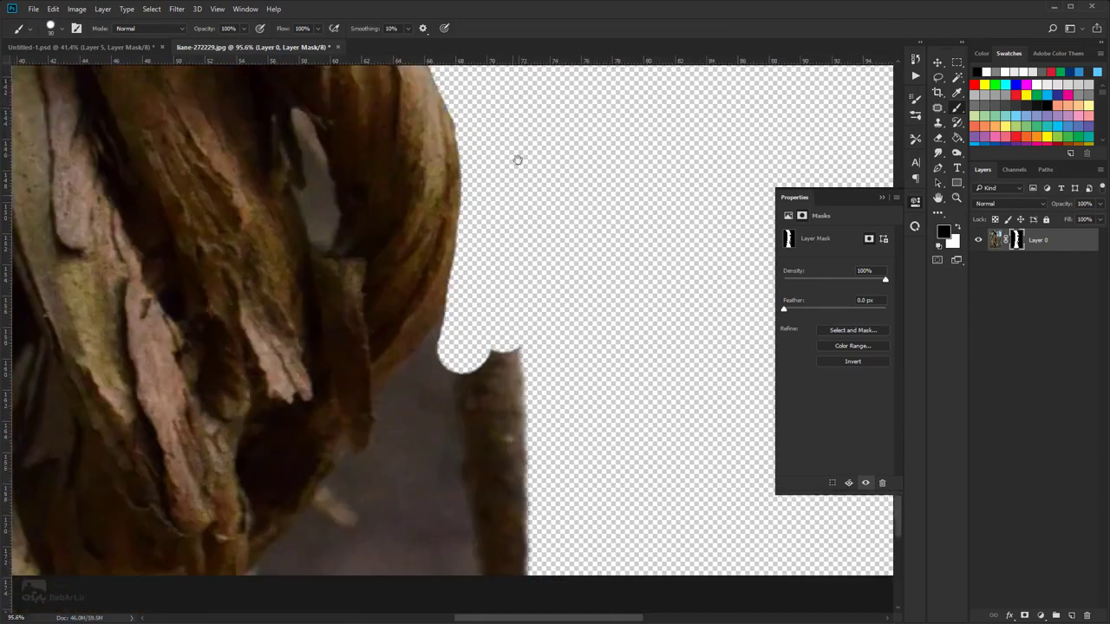
pyautogui.moveTo(499, 310)
pyautogui.mouseDown()
pyautogui.moveTo(479, 392)
pyautogui.moveTo(361, 448)
pyautogui.mouseUp()
# - Trace the outer edge of the curved branch at the trunk's lower left on the mask with a 15 px brush
pyautogui.press('[')
pyautogui.press('[')
pyautogui.press('[')
pyautogui.press('[')
pyautogui.press('[')
pyautogui.press('[')
pyautogui.press('[')
pyautogui.press('[')
pyautogui.press('[')
pyautogui.press('[')
pyautogui.press('[')
pyautogui.moveTo(130, 338); pyautogui.dragTo(526, 336)
pyautogui.moveTo(424, 291); pyautogui.dragTo(410, 325)
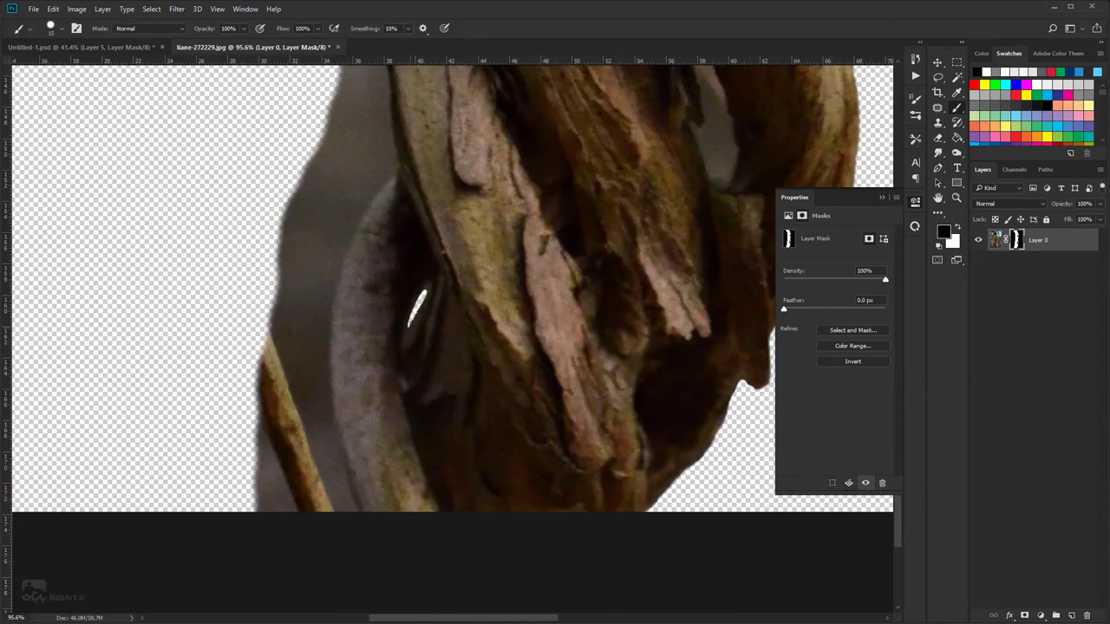
pyautogui.hotkey('ctrl', 'z')
pyautogui.moveTo(392, 169)
pyautogui.mouseDown()
pyautogui.moveTo(340, 271)
pyautogui.moveTo(362, 512)
pyautogui.mouseUp()
# - Enlarge the brush and mask out the background and thin vine left of the trunk's base
pyautogui.press(']')
pyautogui.press(']')
pyautogui.press(']')
pyautogui.press(']')
pyautogui.press(']')
pyautogui.press(']')
pyautogui.press(']')
pyautogui.press(']')
pyautogui.press(']')
pyautogui.moveTo(282, 499)
pyautogui.mouseDown()
pyautogui.moveTo(266, 349)
pyautogui.moveTo(324, 173)
pyautogui.mouseUp()
pyautogui.moveTo(372, 145)
pyautogui.mouseDown()
pyautogui.moveTo(330, 396)
pyautogui.moveTo(338, 176)
pyautogui.mouseUp()
pyautogui.moveTo(345, 174); pyautogui.dragTo(289, 436)
pyautogui.moveTo(331, 230)
pyautogui.mouseDown()
pyautogui.moveTo(329, 354)
pyautogui.moveTo(286, 504)
pyautogui.mouseUp()
# - Mask out the background and loose vines along the trunk's middle left edge, reducing the brush to 25 px for tight spots
pyautogui.moveTo(286, 95)
pyautogui.mouseDown()
pyautogui.moveTo(303, 258)
pyautogui.moveTo(338, 111)
pyautogui.moveTo(302, 486)
pyautogui.mouseUp()
pyautogui.moveTo(343, 433); pyautogui.dragTo(394, 243)
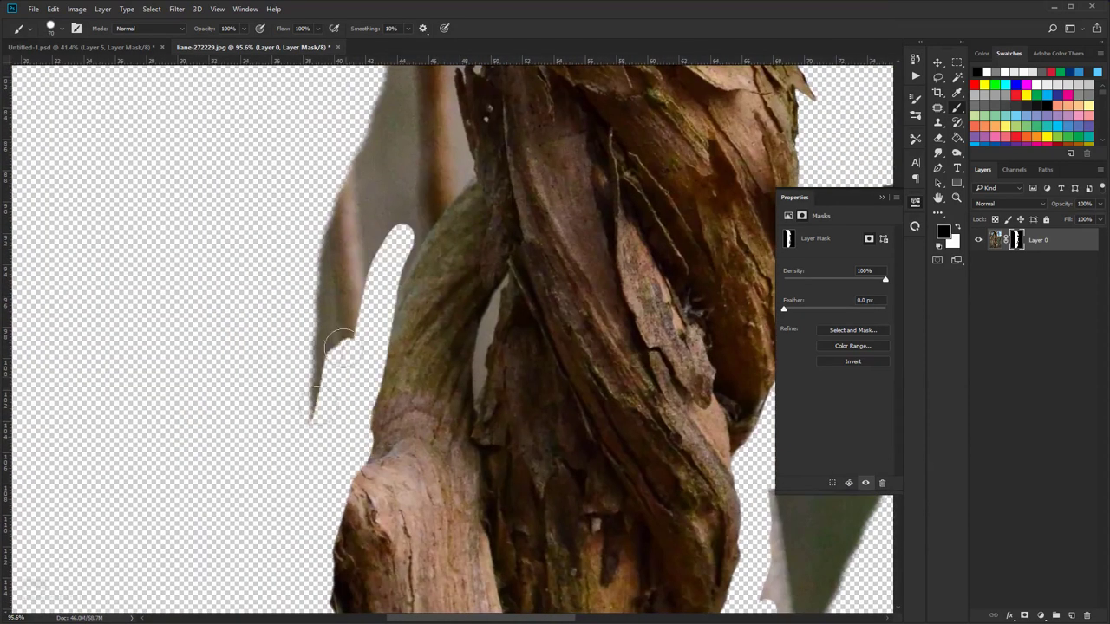
pyautogui.moveTo(381, 147); pyautogui.dragTo(347, 286)
pyautogui.press('[')
pyautogui.press('[')
pyautogui.press('[')
pyautogui.press('[')
pyautogui.press('[')
pyautogui.press('[')
pyautogui.press('[')
pyautogui.moveTo(373, 308)
pyautogui.mouseDown()
pyautogui.moveTo(370, 279)
pyautogui.moveTo(369, 387)
pyautogui.moveTo(401, 227)
pyautogui.moveTo(393, 163)
pyautogui.mouseUp()
# - Mask out the pale background strip and thin vine along the trunk's upper left edge with a larger brush
pyautogui.moveTo(300, 84); pyautogui.dragTo(317, 273)
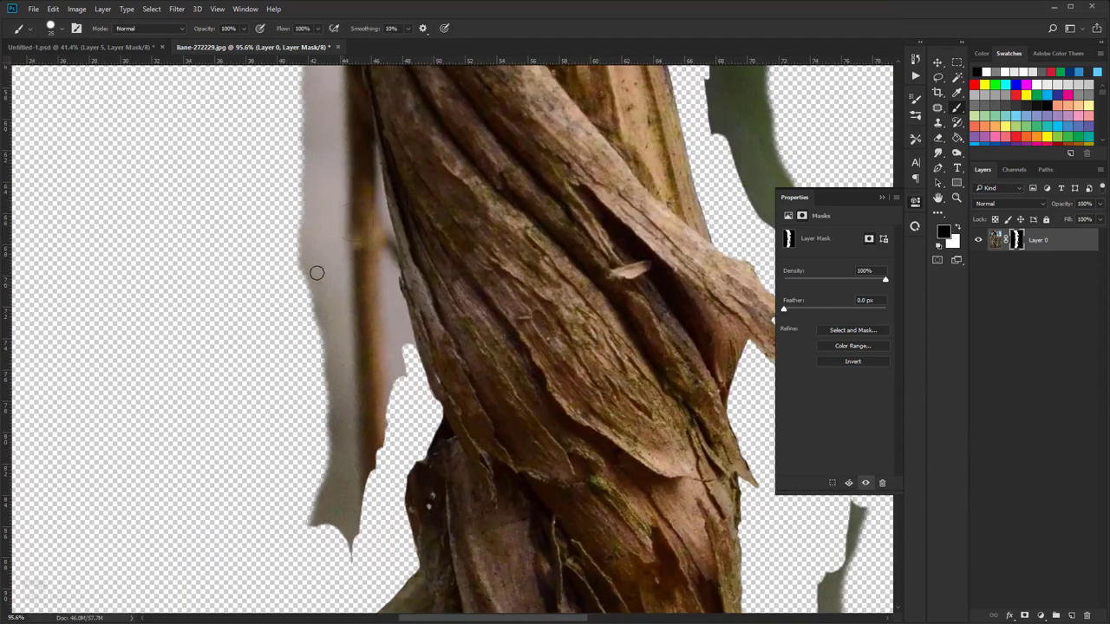
pyautogui.press(']')
pyautogui.press(']')
pyautogui.press(']')
pyautogui.press(']')
pyautogui.press(']')
pyautogui.press(']')
pyautogui.press(']')
pyautogui.press(']')
pyautogui.moveTo(360, 184)
pyautogui.mouseDown()
pyautogui.moveTo(345, 346)
pyautogui.moveTo(351, 163)
pyautogui.mouseUp()
pyautogui.moveTo(359, 159)
pyautogui.mouseDown()
pyautogui.moveTo(367, 416)
pyautogui.moveTo(323, 149)
pyautogui.mouseUp()
pyautogui.moveTo(321, 148); pyautogui.dragTo(333, 381)
pyautogui.moveTo(333, 381); pyautogui.dragTo(335, 278)
# - Clean up the remaining background fragments around the trunk on the layer mask
pyautogui.scroll(-6, 336, 268)
pyautogui.moveTo(340, 228)
pyautogui.mouseDown()
pyautogui.moveTo(410, 528)
pyautogui.moveTo(311, 325)
pyautogui.moveTo(391, 516)
pyautogui.mouseUp()
pyautogui.moveTo(645, 488)
pyautogui.mouseDown()
pyautogui.moveTo(468, 234)
pyautogui.moveTo(466, 386)
pyautogui.moveTo(473, 312)
pyautogui.mouseUp()
pyautogui.scroll(-6, 472, 347)
pyautogui.moveTo(473, 529); pyautogui.dragTo(473, 355)
pyautogui.moveTo(472, 364); pyautogui.dragTo(452, 534)
pyautogui.scroll(6, 477, 286)
pyautogui.moveTo(468, 301); pyautogui.dragTo(461, 335)
pyautogui.scroll(-12, 511, 483)
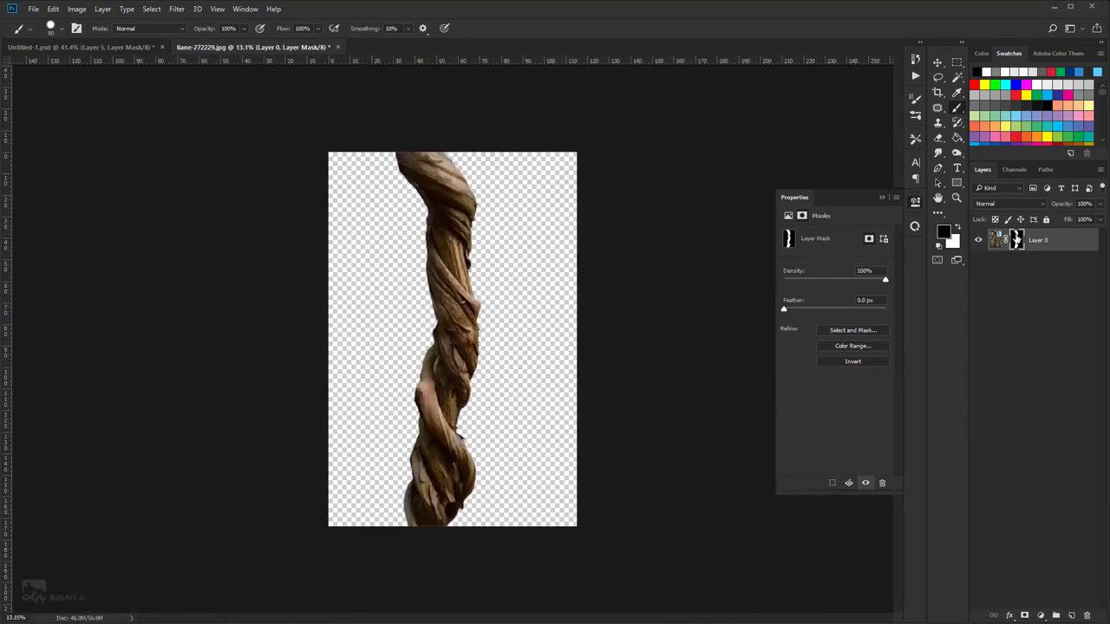
# - Apply the trunk's layer mask and copy the cut-out trunk into Untitled-1.psd, directly above the shadow layer
pyautogui.rightClick(1017, 239)
pyautogui.click(998, 272)
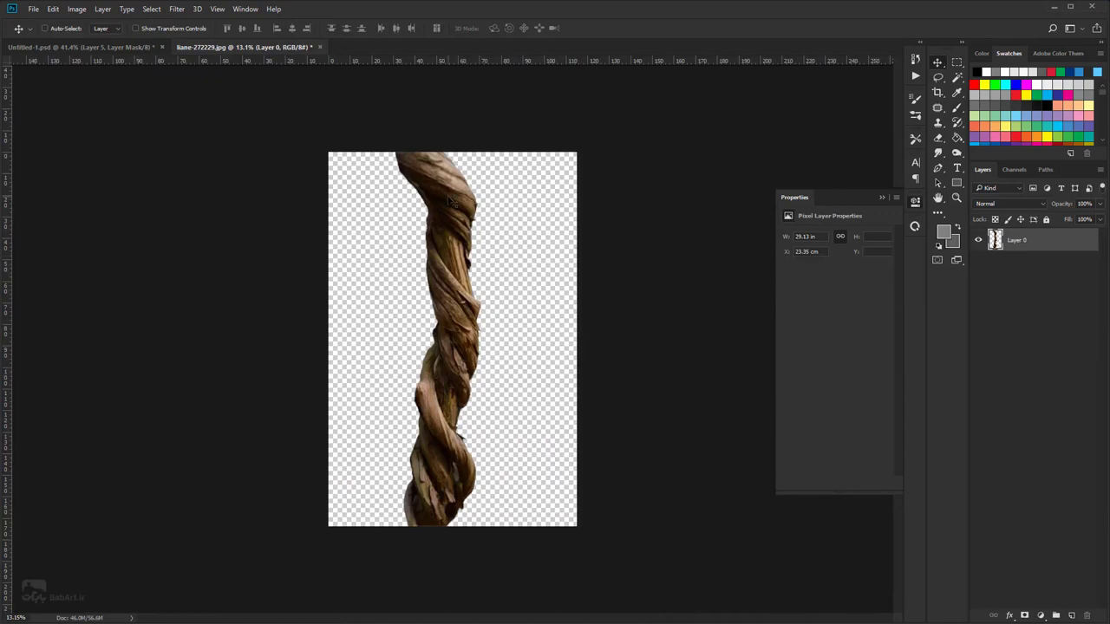
pyautogui.moveTo(450, 201); pyautogui.dragTo(547, 296)
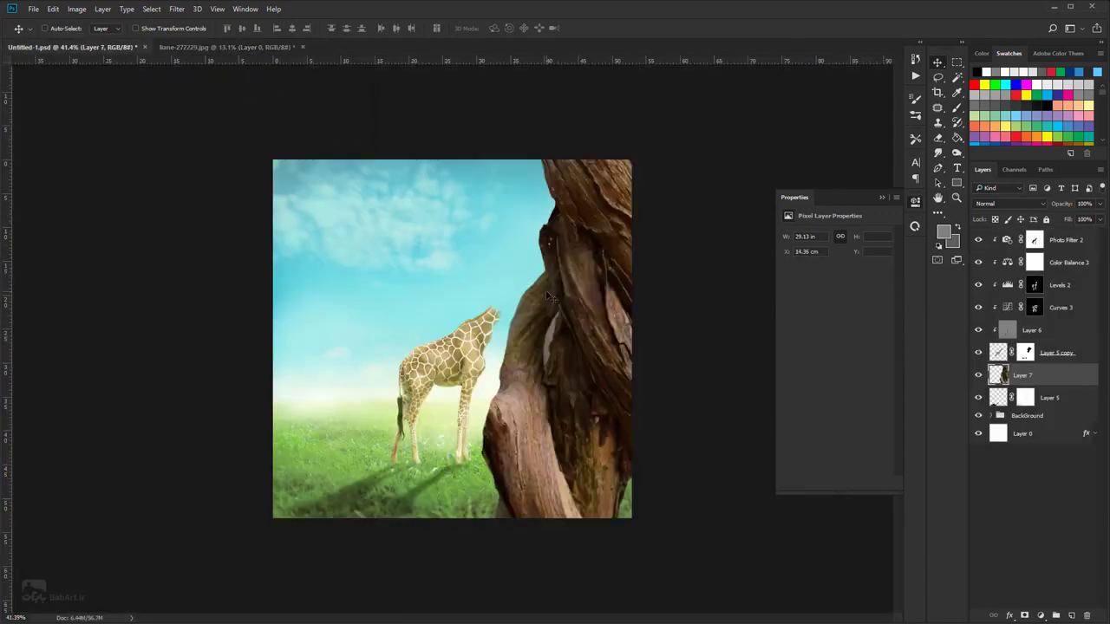
# - Free-transform the trunk layer, scaling it down proportionally to 8.96% so it is about as wide as the giraffe's neck
pyautogui.scroll(-3, 547, 296)
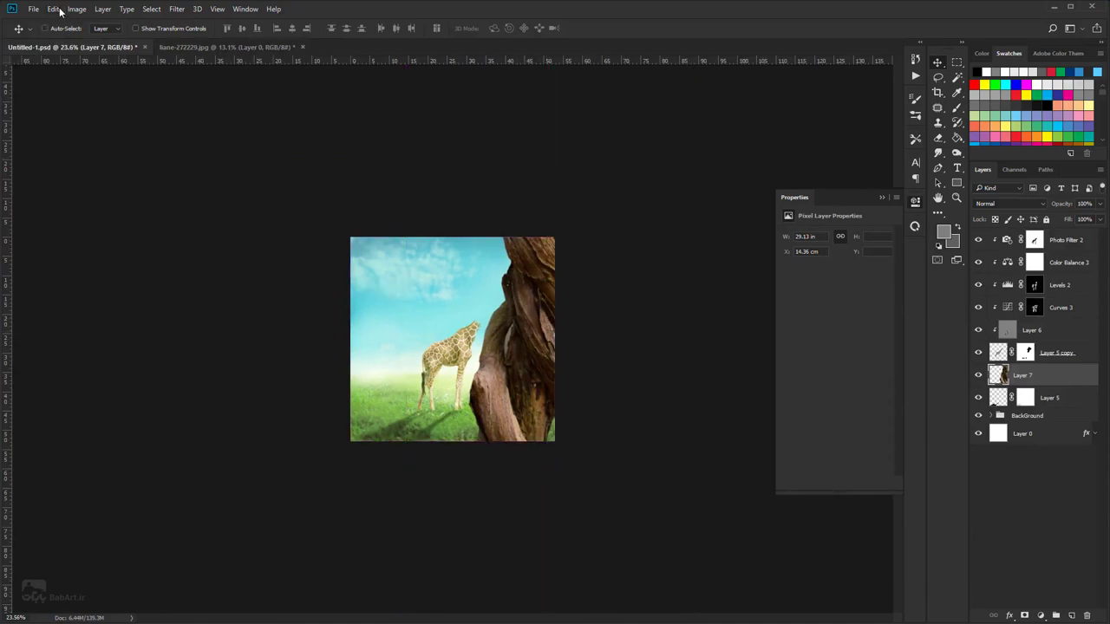
pyautogui.click(54, 9)
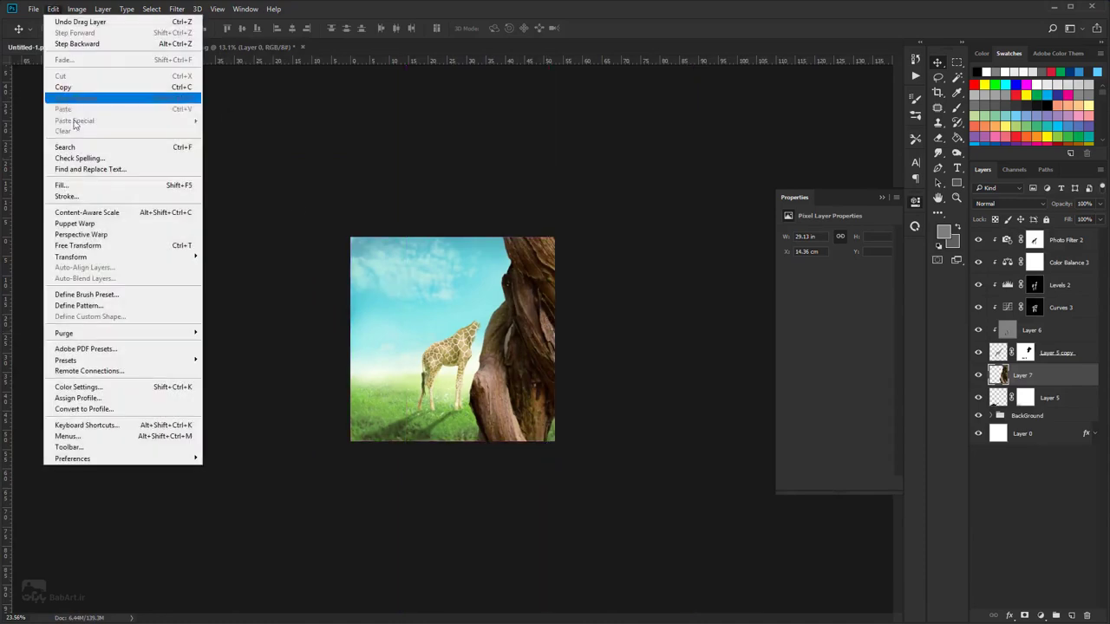
pyautogui.click(90, 247)
pyautogui.scroll(-3, 602, 145)
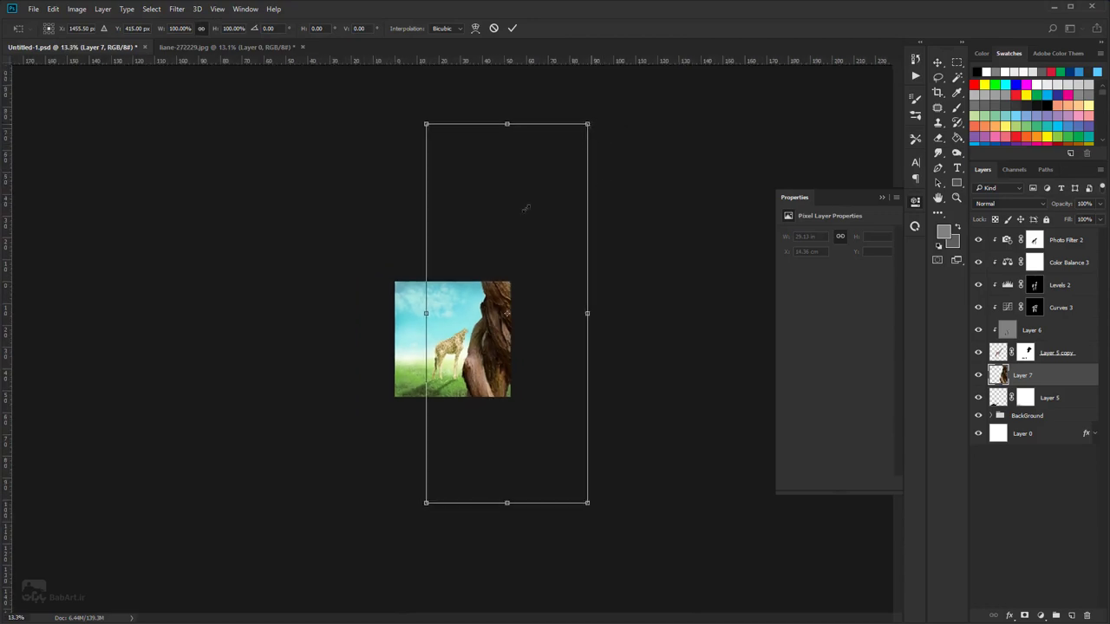
pyautogui.moveTo(526, 208); pyautogui.dragTo(481, 312)
pyautogui.scroll(5, 485, 321)
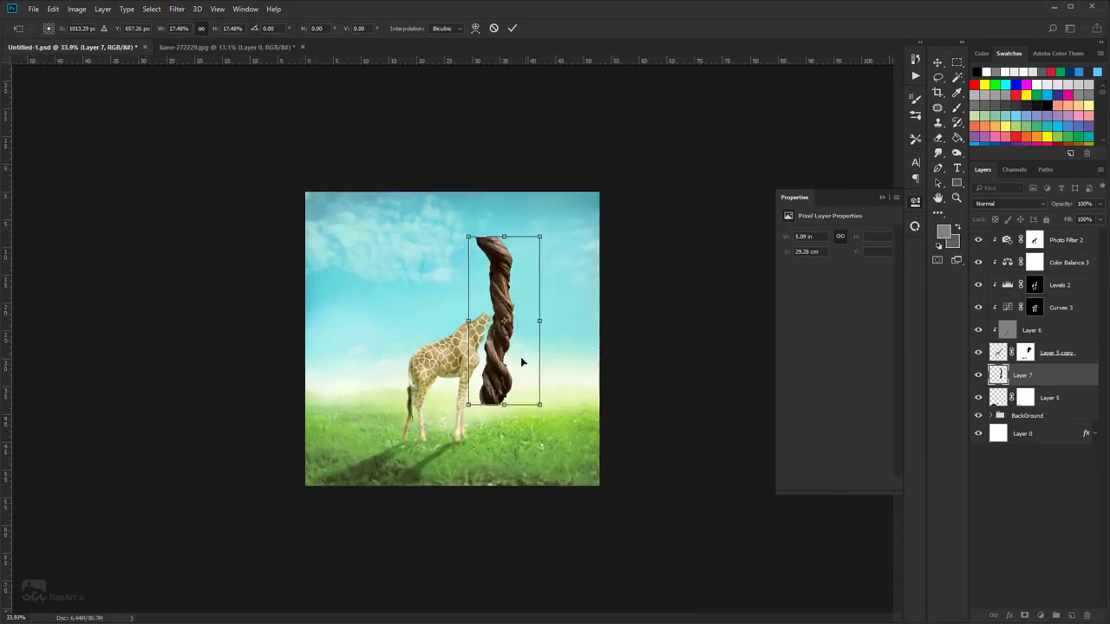
pyautogui.scroll(5, 523, 360)
pyautogui.scroll(-2, 527, 349)
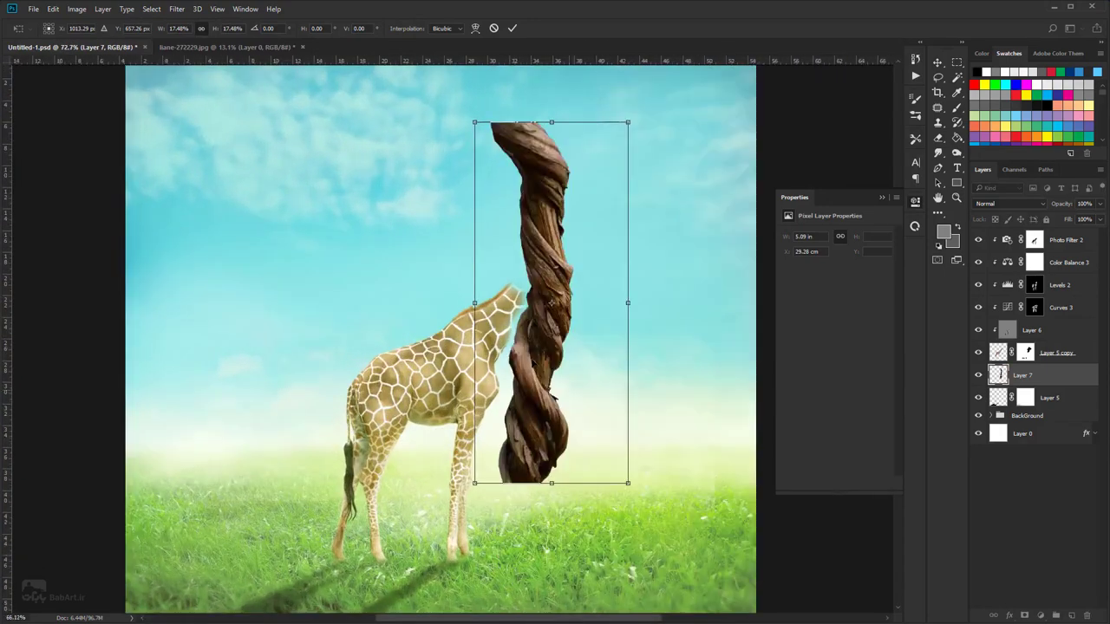
pyautogui.scroll(-1, 535, 363)
pyautogui.moveTo(621, 474); pyautogui.dragTo(538, 313)
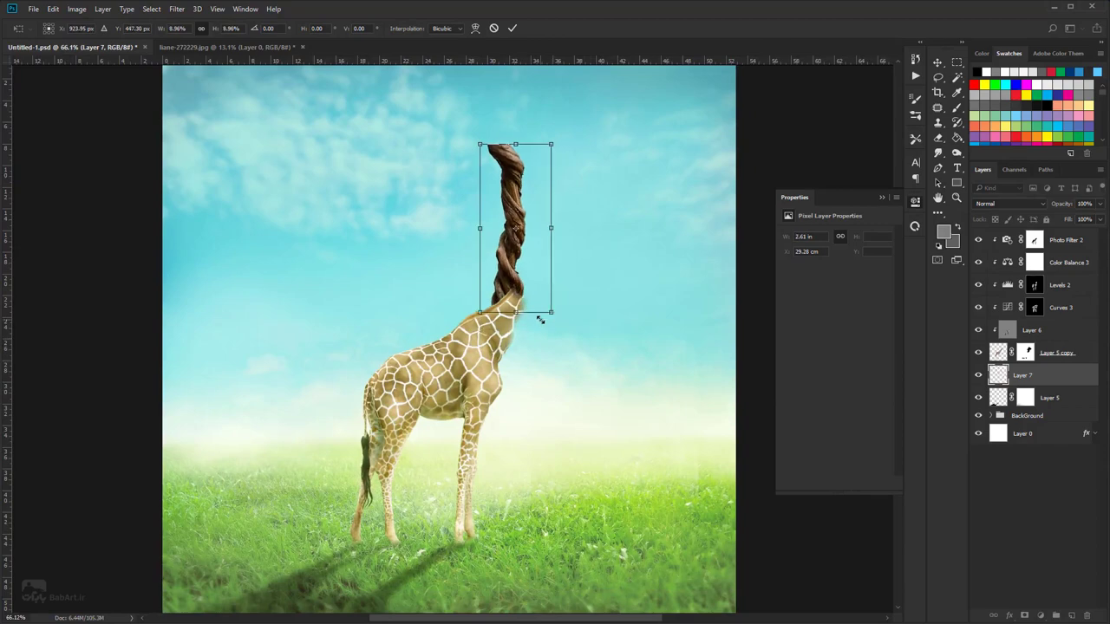
pyautogui.scroll(4, 515, 234)
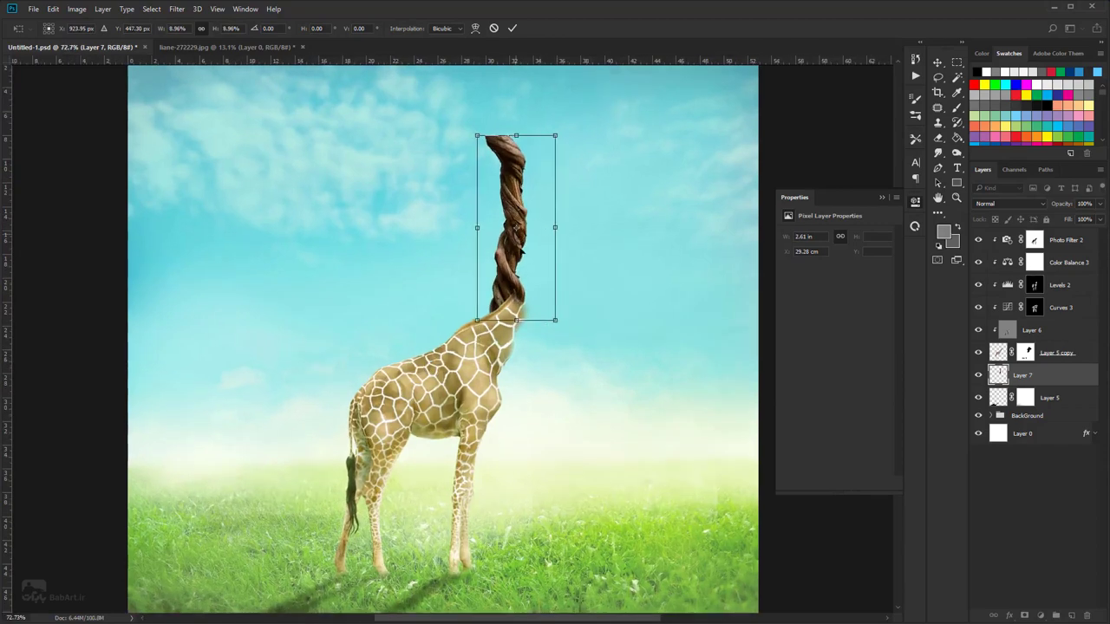
# - Place the trunk in the open sky beside the giraffe's neck, apply the transform and move its layer above Photo Filter 2
pyautogui.moveTo(529, 255); pyautogui.dragTo(548, 334)
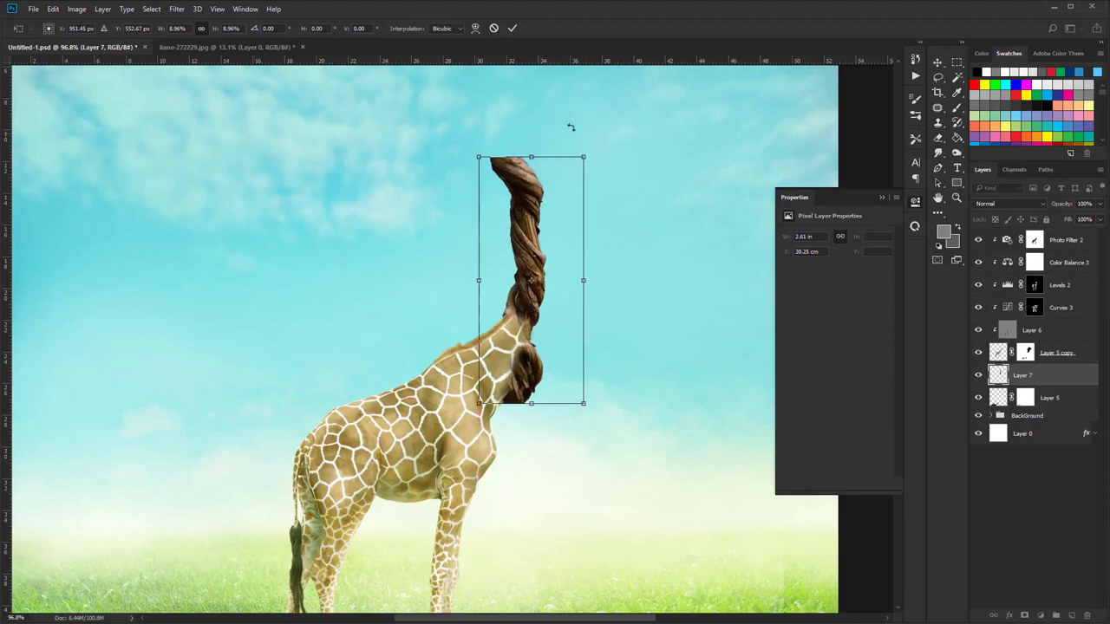
pyautogui.scroll(3, 526, 173)
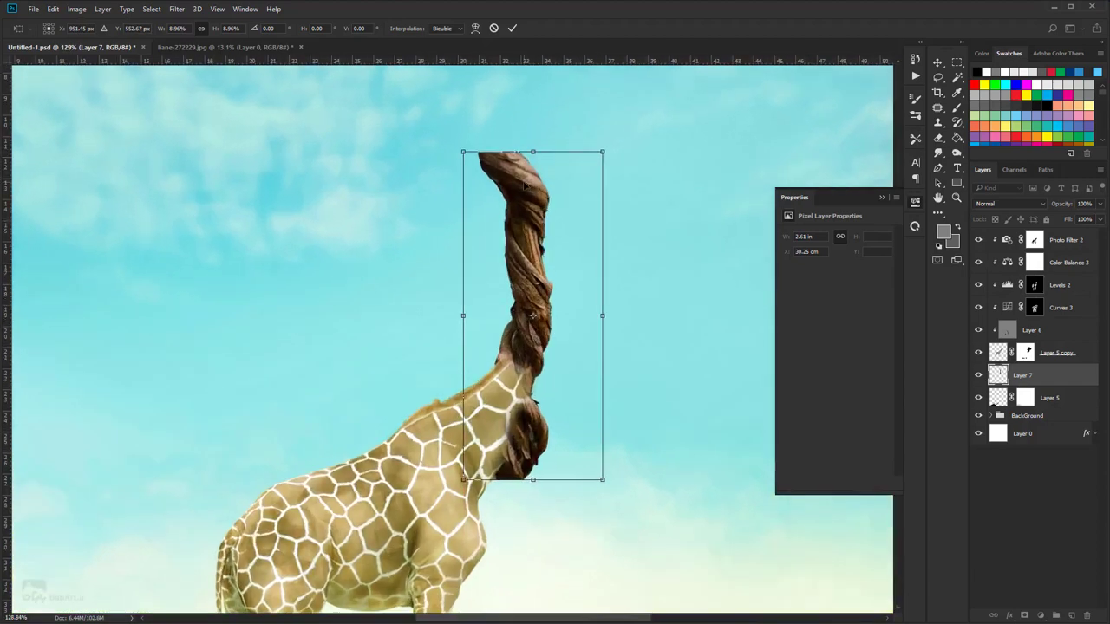
pyautogui.moveTo(534, 408)
pyautogui.mouseDown()
pyautogui.moveTo(620, 371)
pyautogui.moveTo(621, 353)
pyautogui.mouseUp()
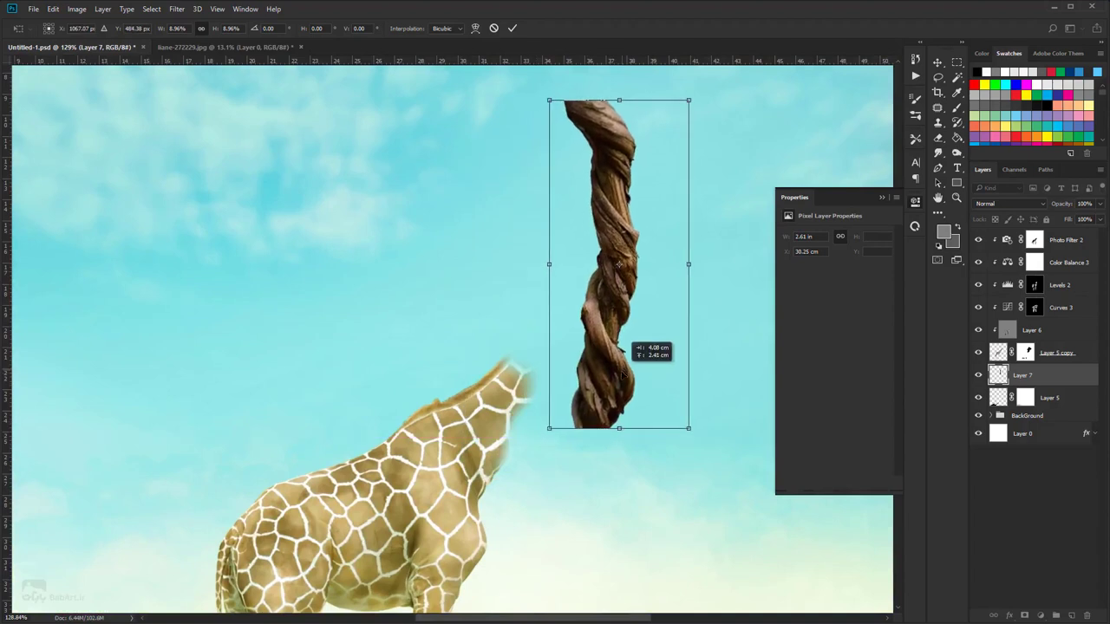
pyautogui.press('Return')
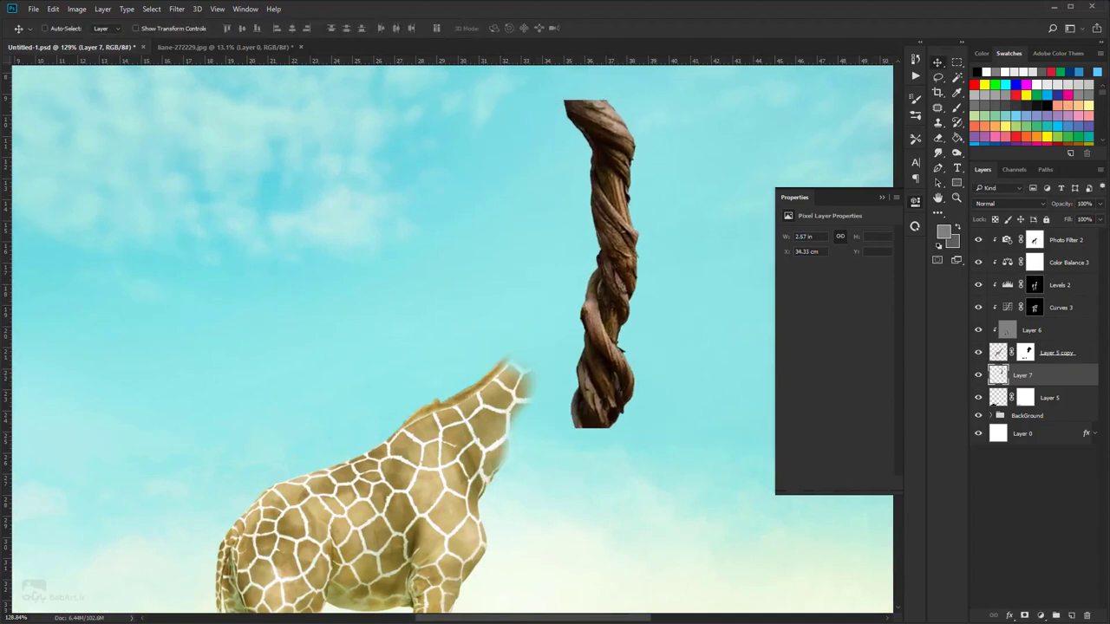
pyautogui.moveTo(1054, 378); pyautogui.dragTo(1043, 235)
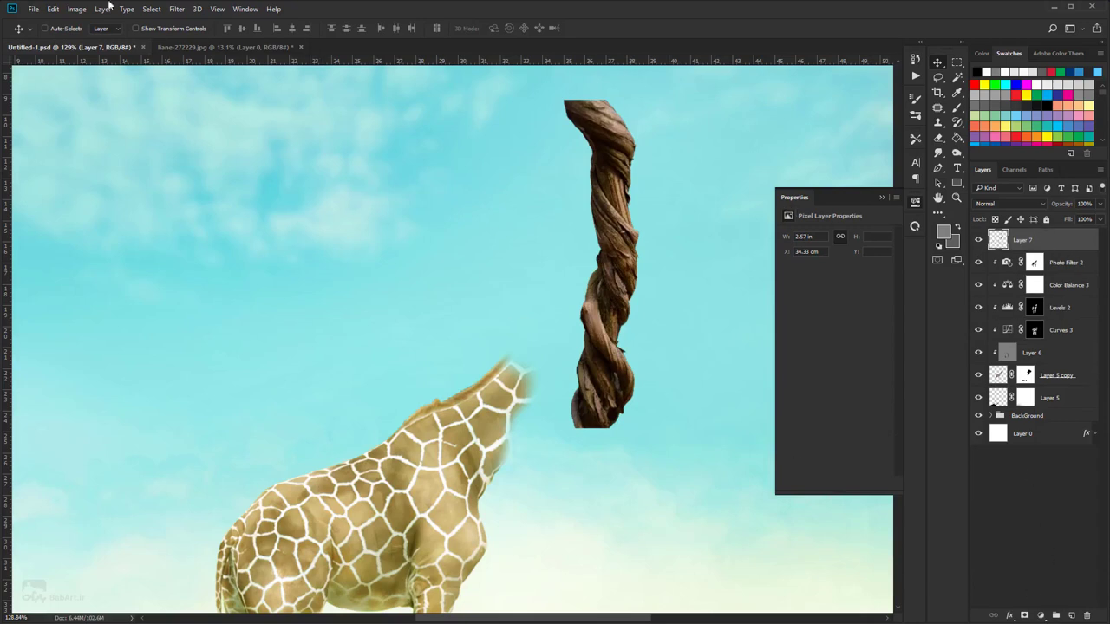
# - Erase the flat upper end of the trunk with a 17 px Eraser, carving it into a narrow, curved tip
pyautogui.click(936, 140)
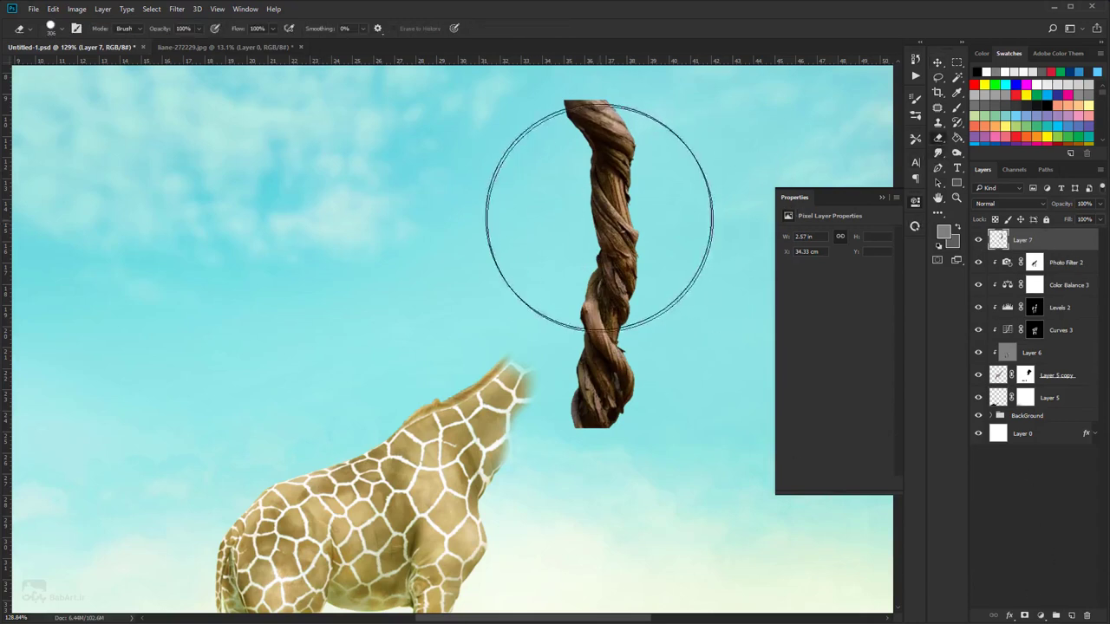
pyautogui.rightClick(605, 220)
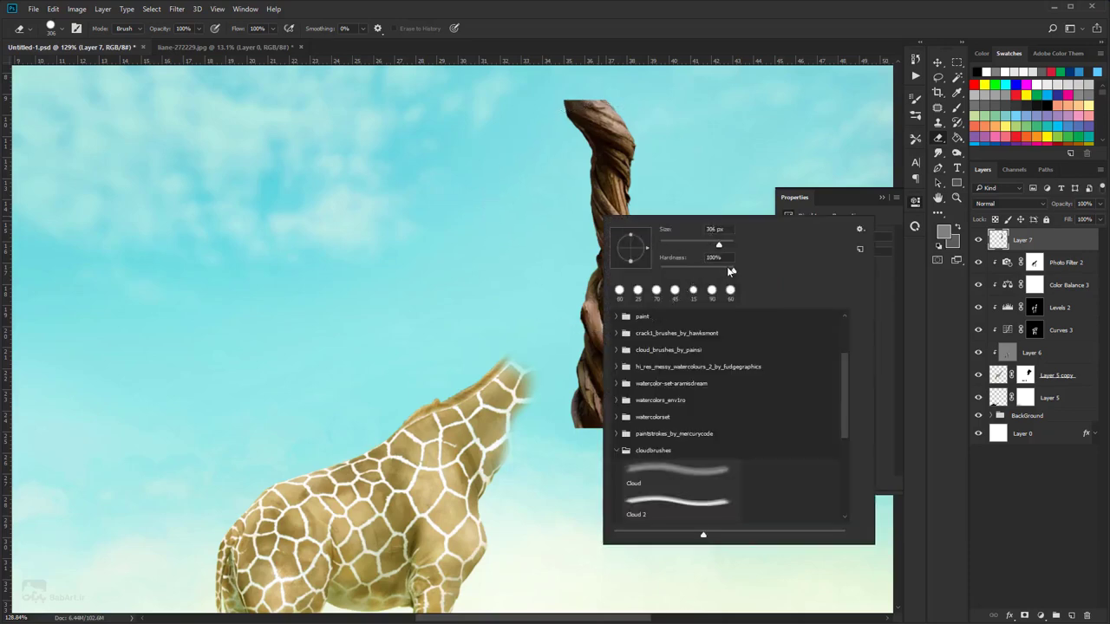
pyautogui.moveTo(719, 245); pyautogui.dragTo(685, 246)
pyautogui.press('Return')
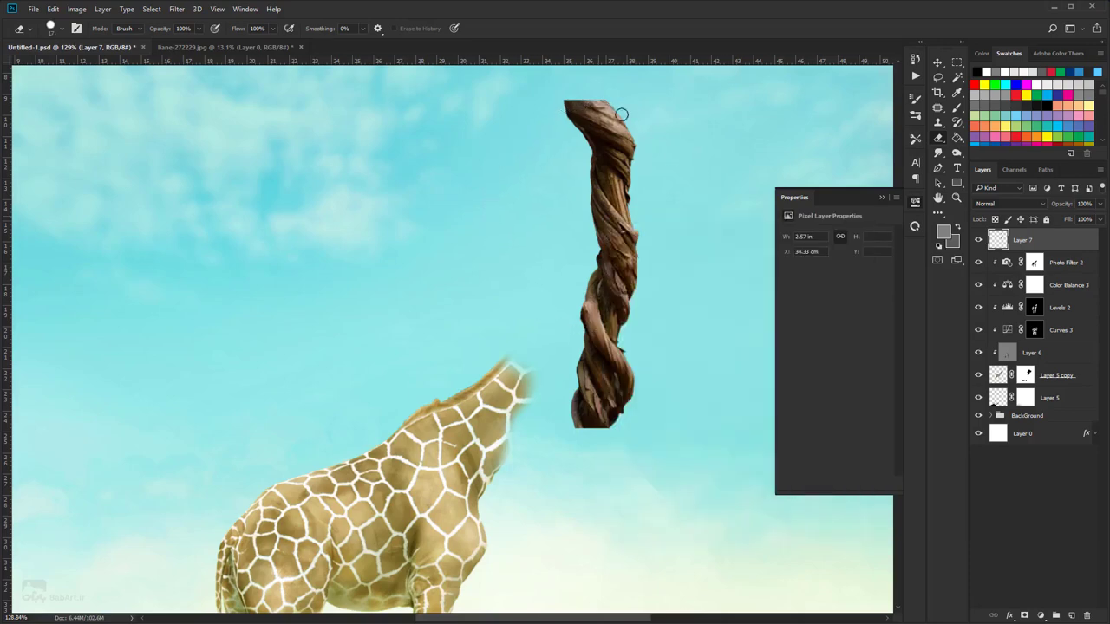
pyautogui.scroll(7, 599, 96)
pyautogui.moveTo(601, 248); pyautogui.dragTo(583, 362)
pyautogui.scroll(2, 586, 355)
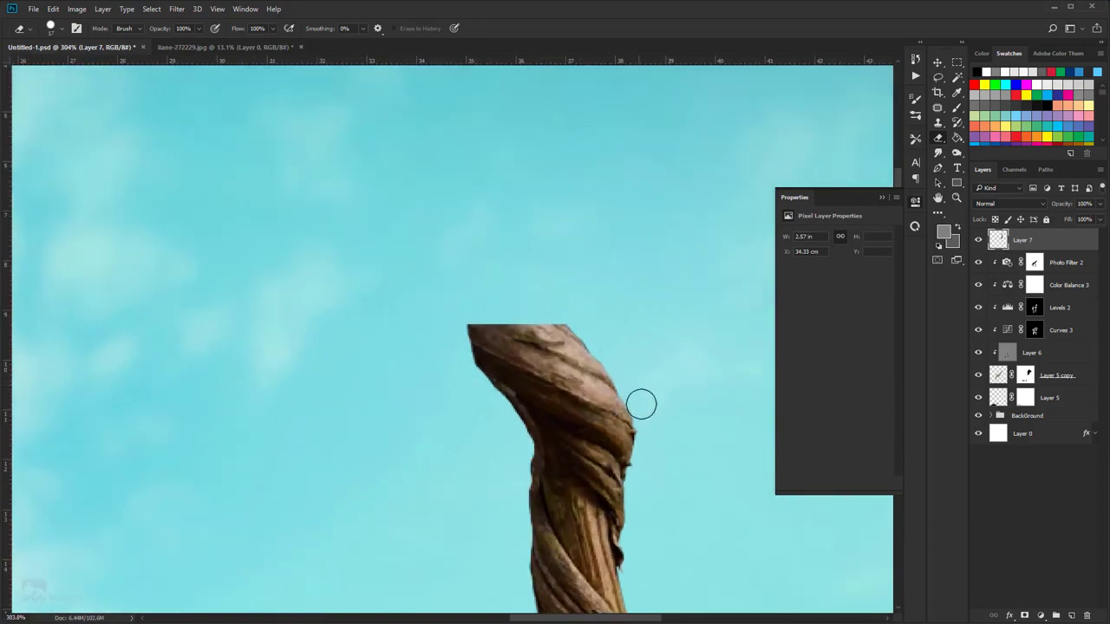
pyautogui.moveTo(624, 382)
pyautogui.mouseDown()
pyautogui.moveTo(526, 321)
pyautogui.moveTo(573, 332)
pyautogui.moveTo(518, 339)
pyautogui.moveTo(509, 318)
pyautogui.moveTo(459, 307)
pyautogui.moveTo(448, 337)
pyautogui.moveTo(511, 431)
pyautogui.moveTo(482, 392)
pyautogui.mouseUp()
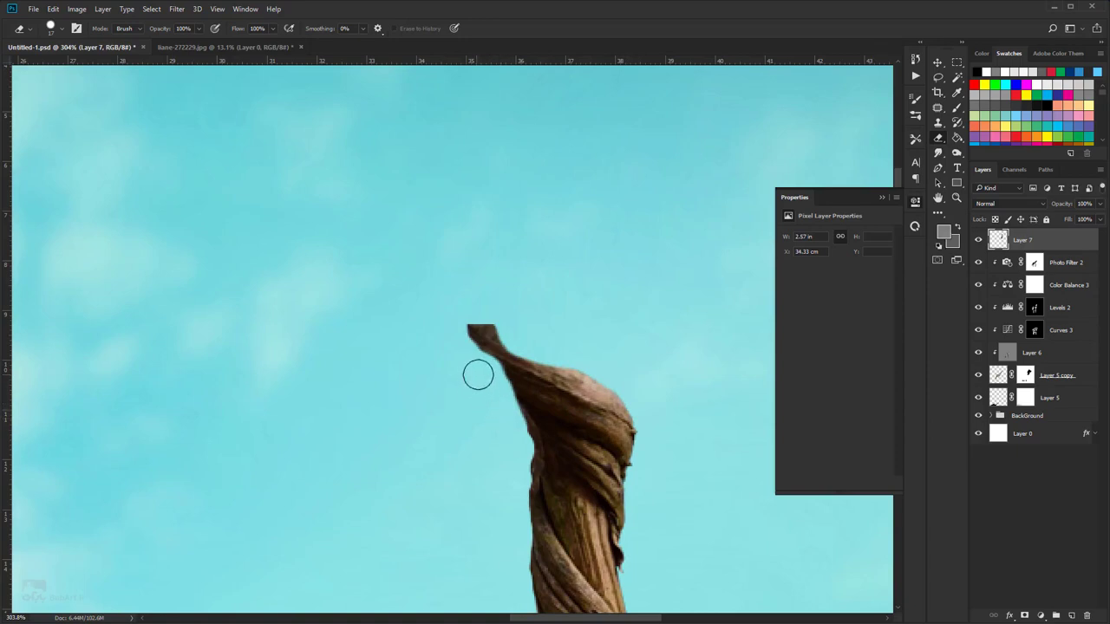
# - Increase the eraser's hardness, reduce its size and refine the edges of the trunk's narrow upper tip
pyautogui.rightClick(478, 375)
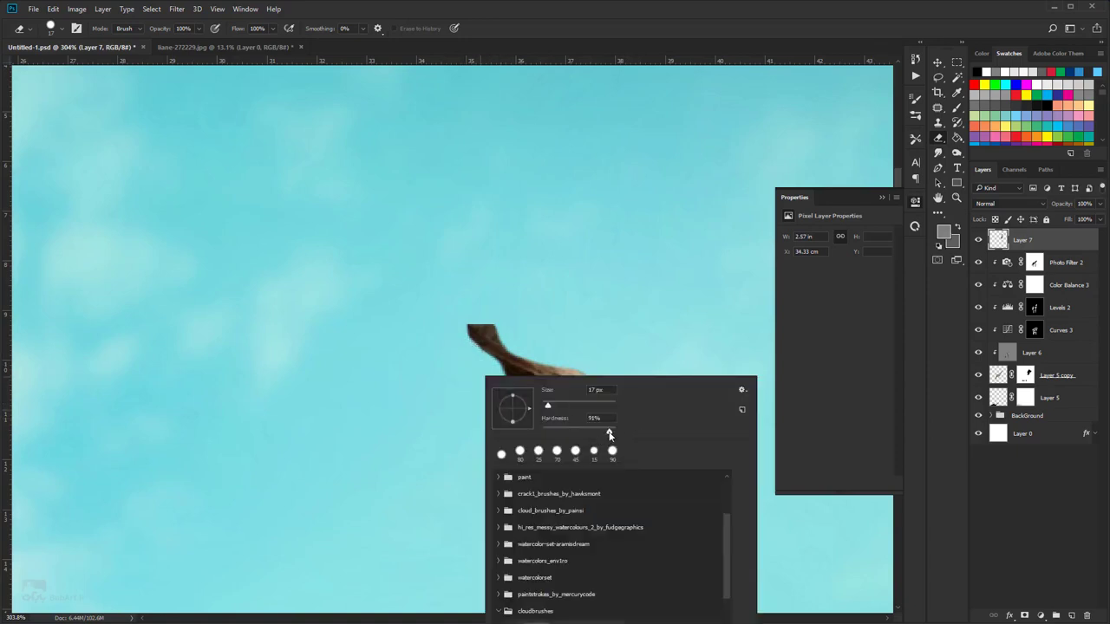
pyautogui.moveTo(610, 433); pyautogui.dragTo(619, 433)
pyautogui.click(639, 300)
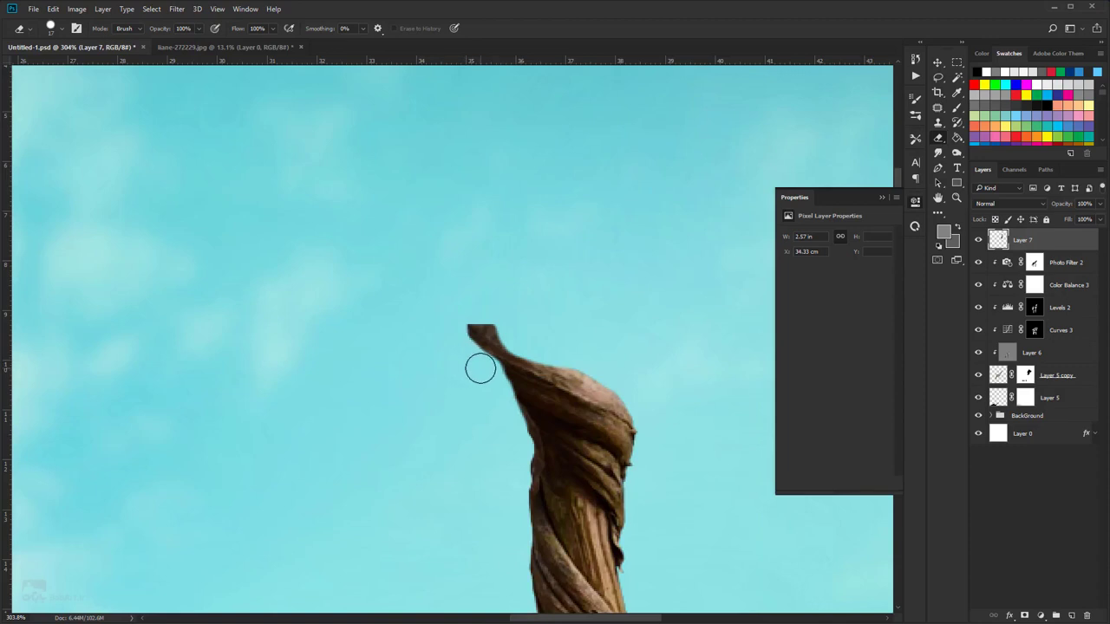
pyautogui.press('[')
pyautogui.press('[')
pyautogui.press('[')
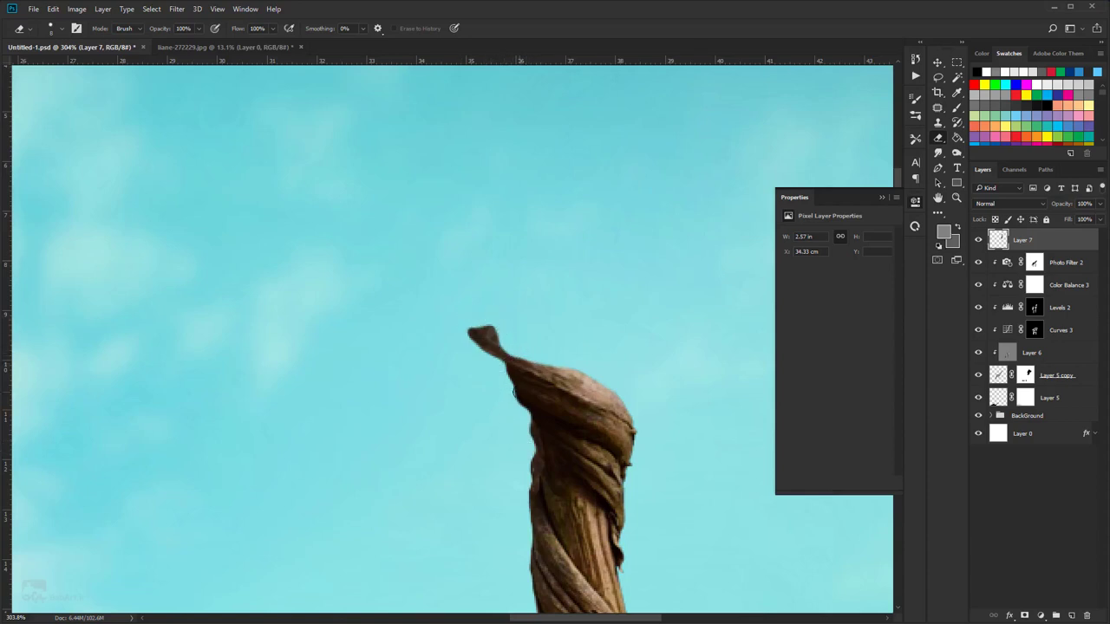
# - Erase the trunk's flat lower edge into a rounded end and remove the small twig sticking out above it
pyautogui.scroll(-6, 564, 591)
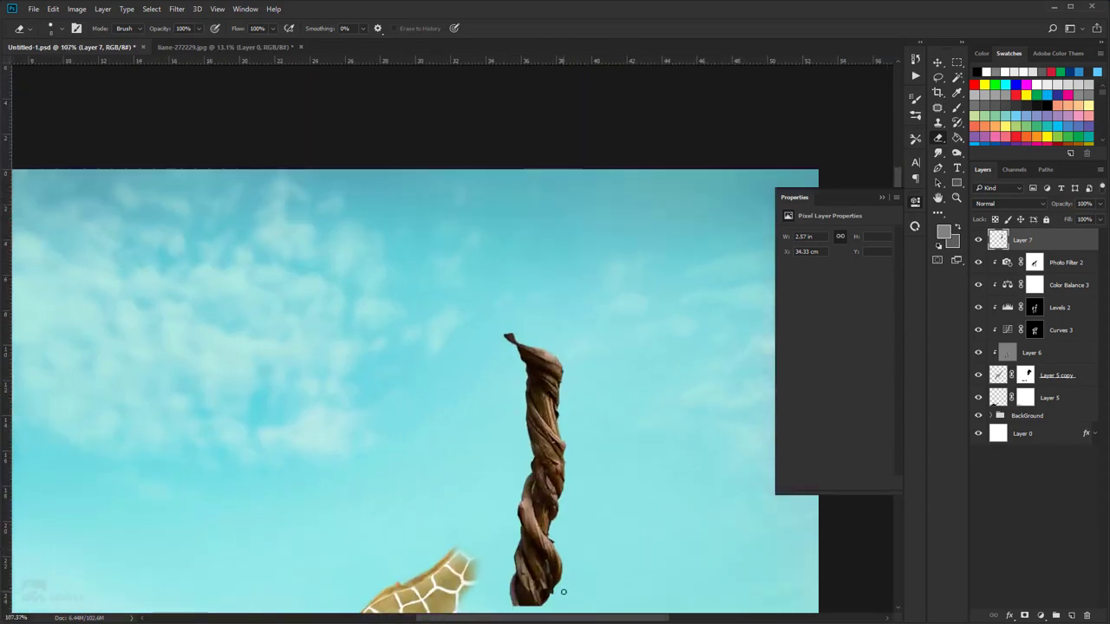
pyautogui.scroll(4, 563, 591)
pyautogui.moveTo(560, 585); pyautogui.dragTo(531, 349)
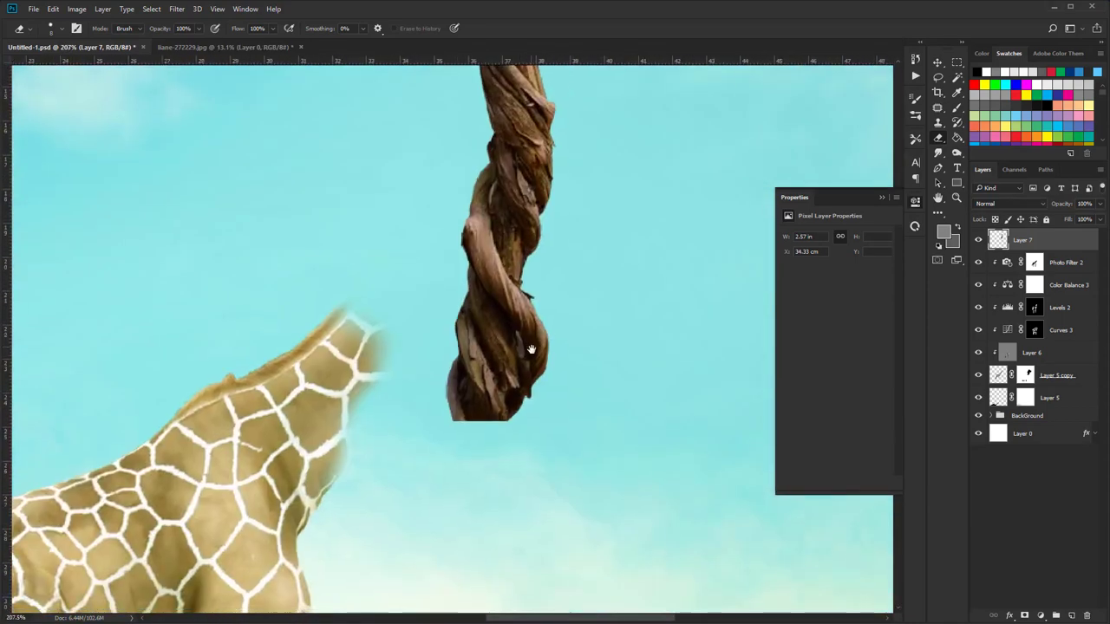
pyautogui.scroll(3, 463, 426)
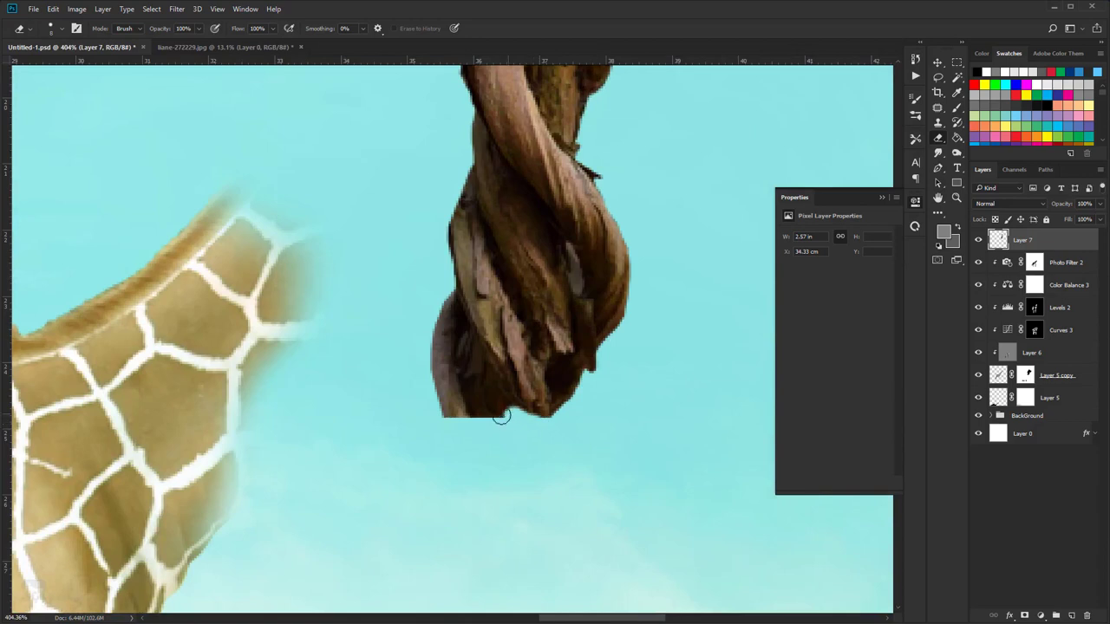
pyautogui.moveTo(502, 417)
pyautogui.mouseDown()
pyautogui.moveTo(452, 424)
pyautogui.moveTo(409, 351)
pyautogui.mouseUp()
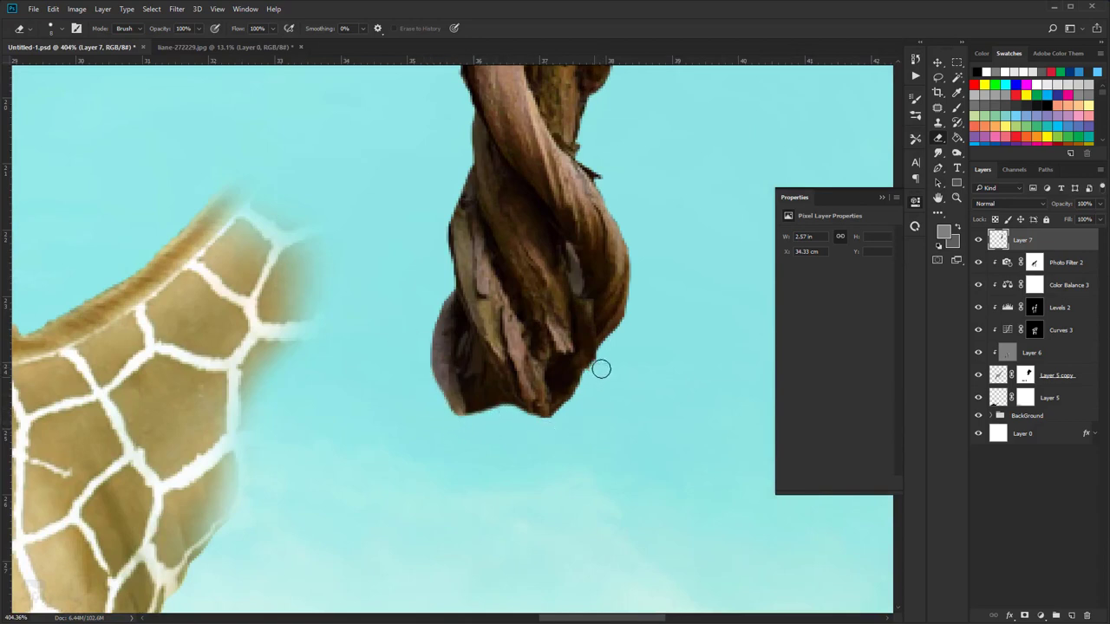
pyautogui.moveTo(606, 179)
pyautogui.mouseDown()
pyautogui.moveTo(593, 159)
pyautogui.moveTo(589, 181)
pyautogui.mouseUp()
pyautogui.scroll(-6, 554, 270)
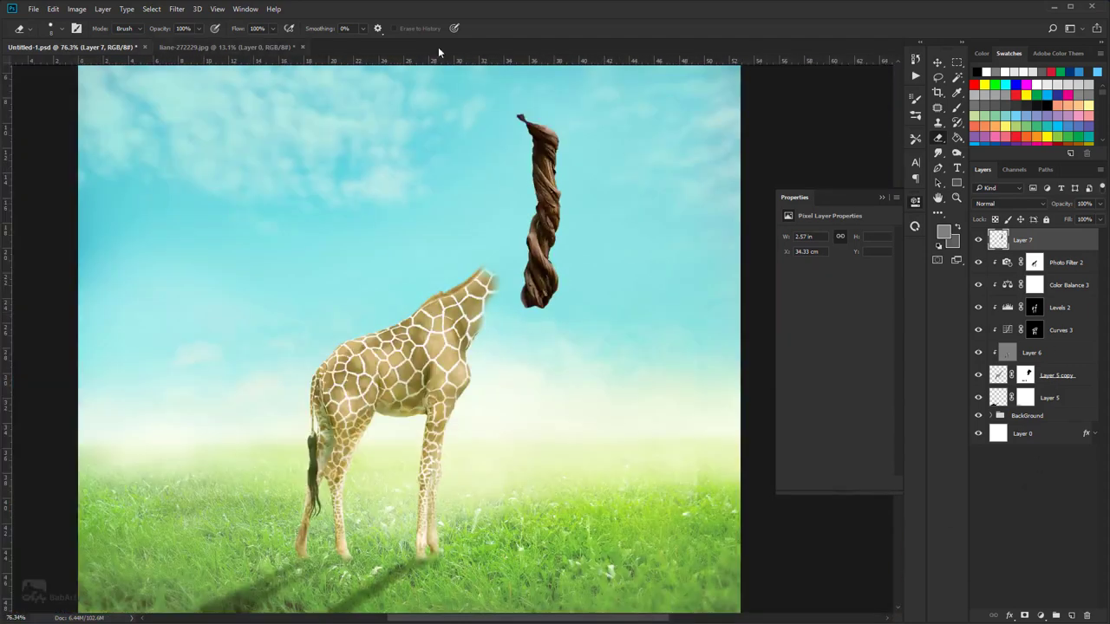
# - Free-transform the trunk to about 115%, rotate it 23.54° and place its lower end over the giraffe's neck stump
pyautogui.click(937, 63)
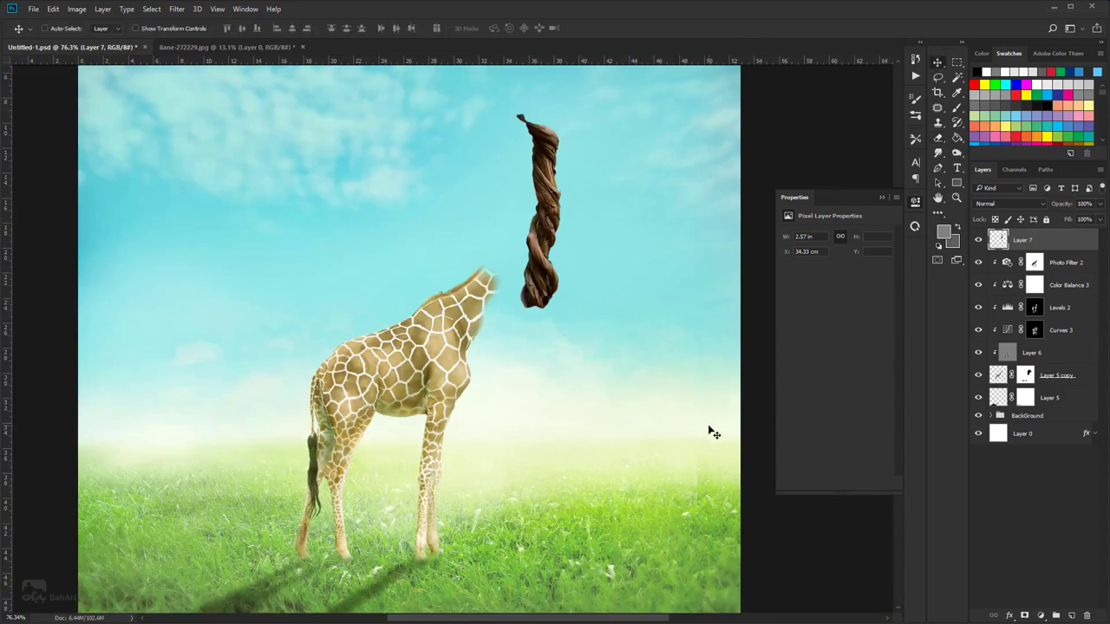
pyautogui.scroll(-3, 579, 323)
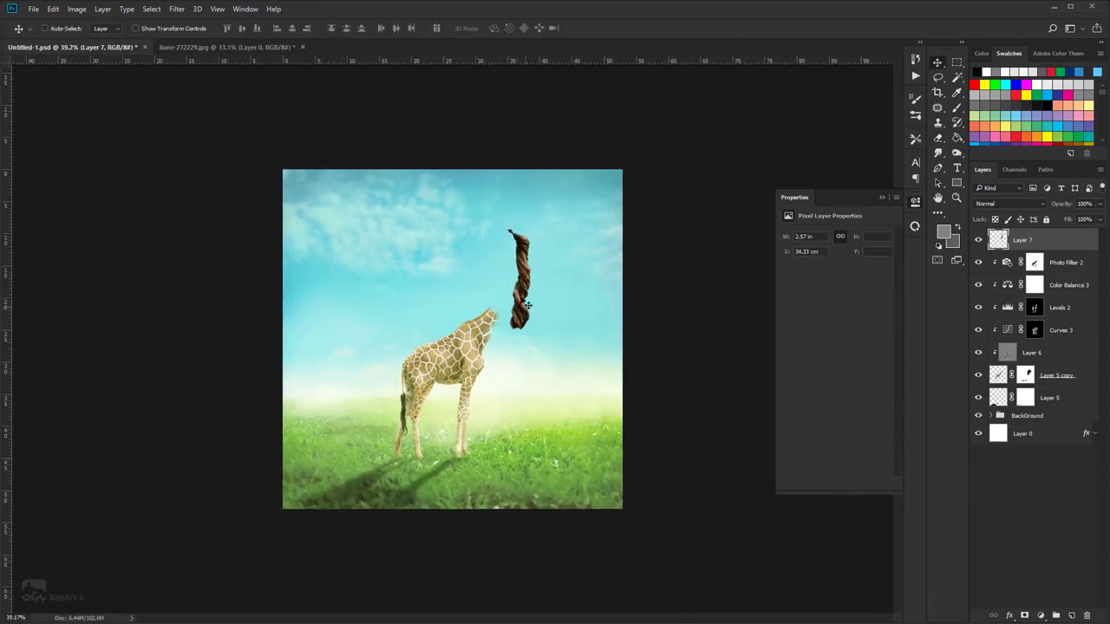
pyautogui.click(52, 9)
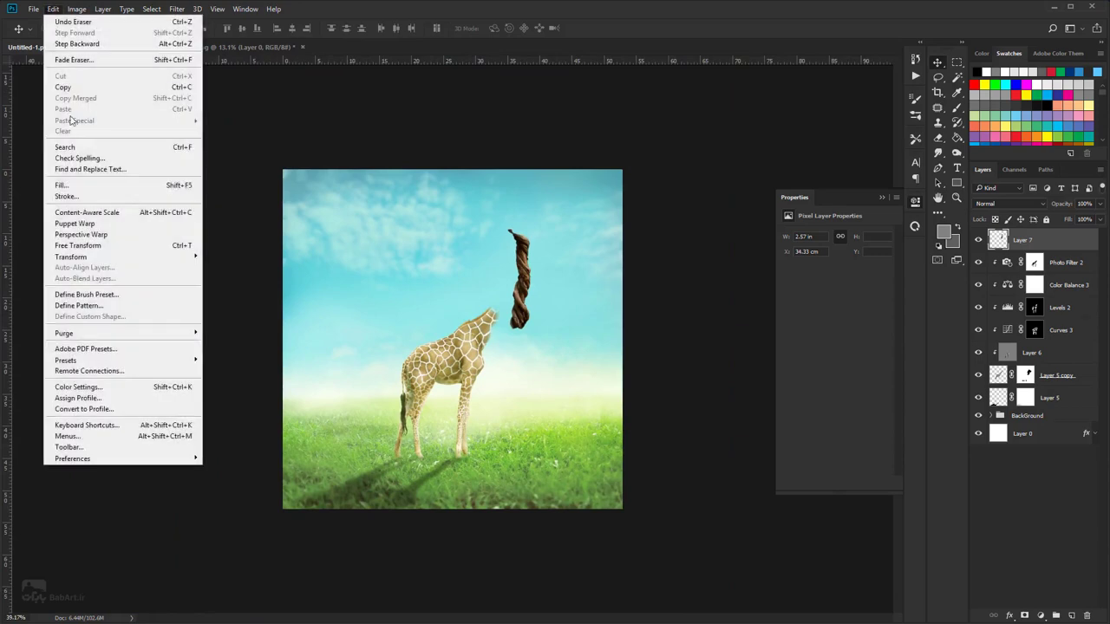
pyautogui.click(82, 246)
pyautogui.scroll(2, 539, 326)
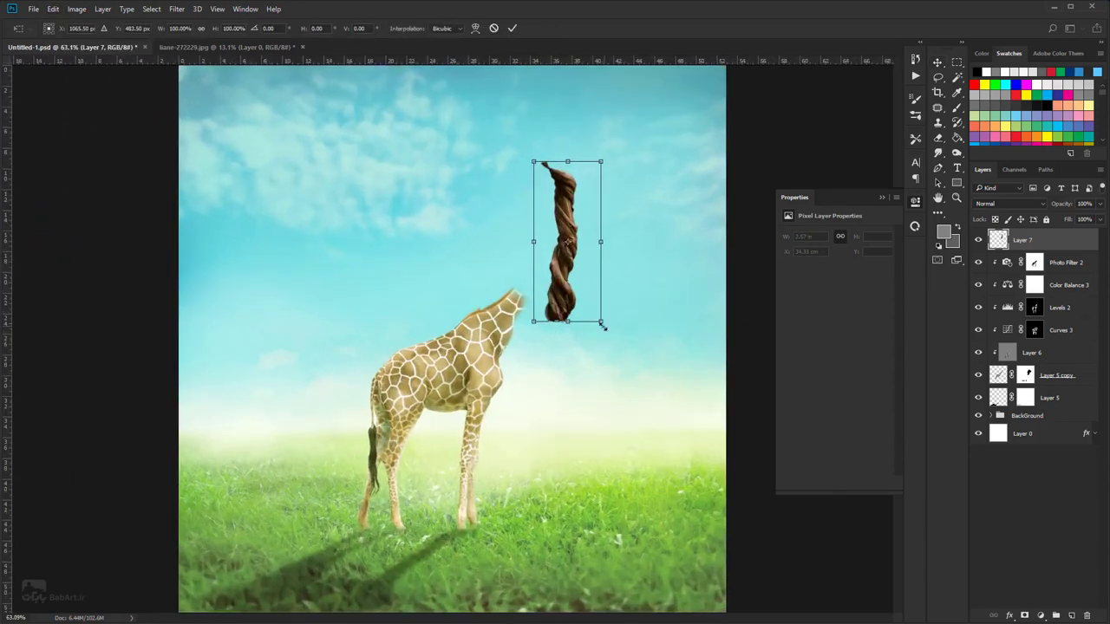
pyautogui.moveTo(600, 322); pyautogui.dragTo(537, 310)
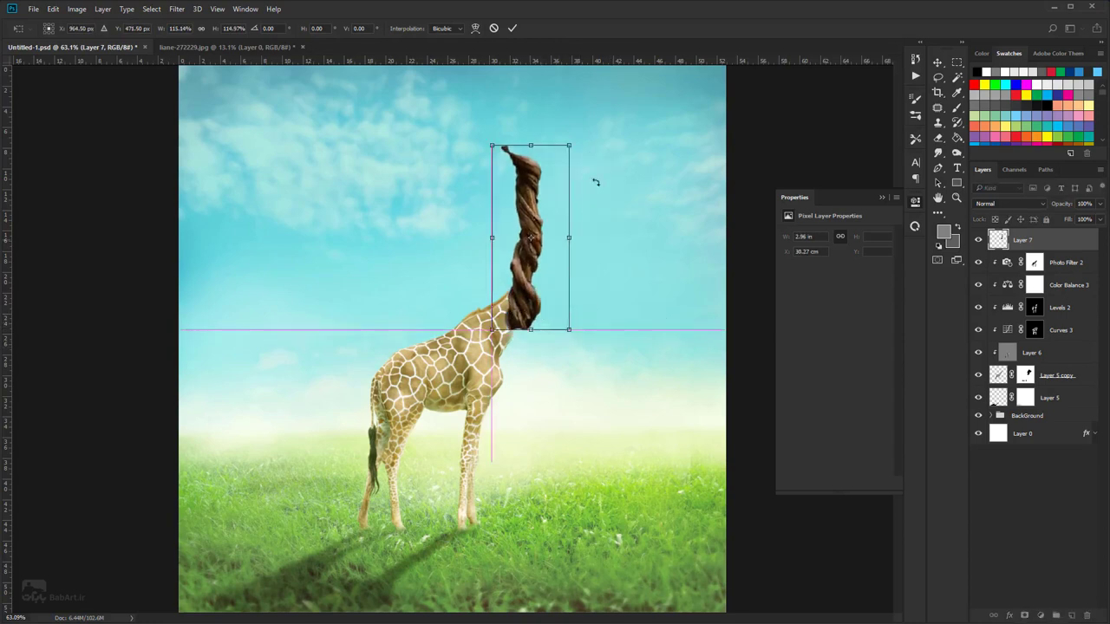
pyautogui.moveTo(604, 169); pyautogui.dragTo(593, 214)
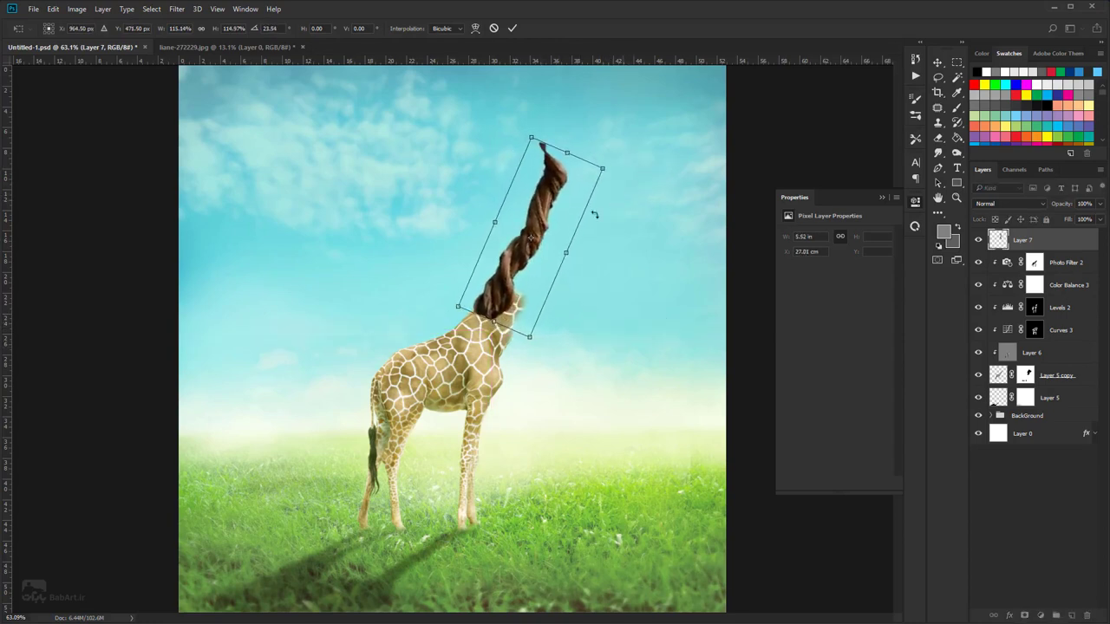
pyautogui.moveTo(531, 237); pyautogui.dragTo(556, 227)
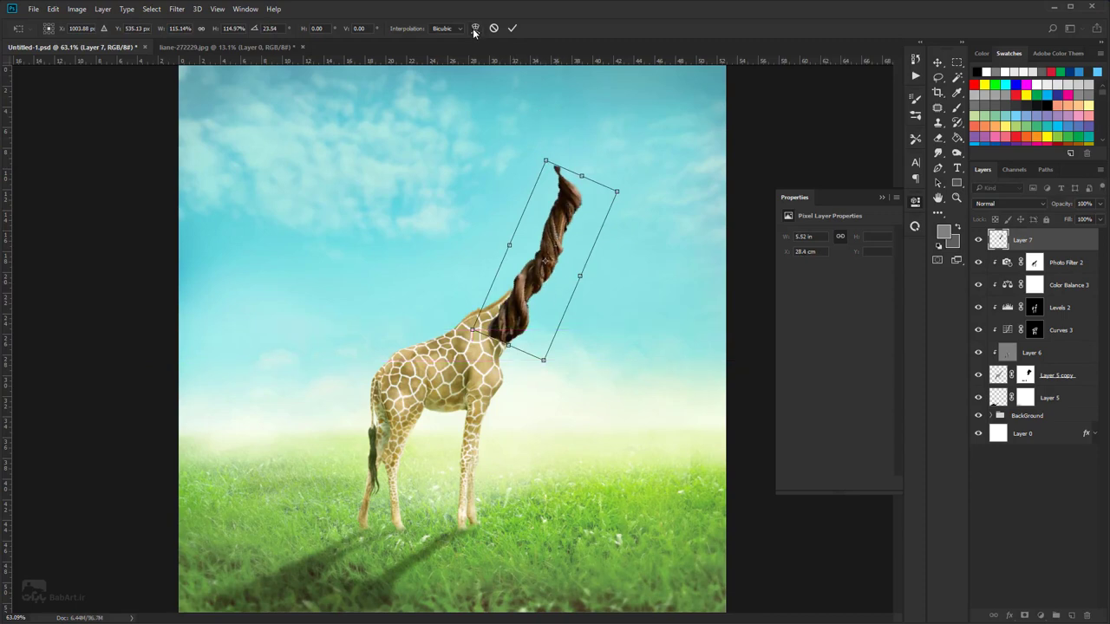
# - Switch the trunk's transform to Warp, bow its right side outward and nudge the middle to the right
pyautogui.rightClick(564, 225)
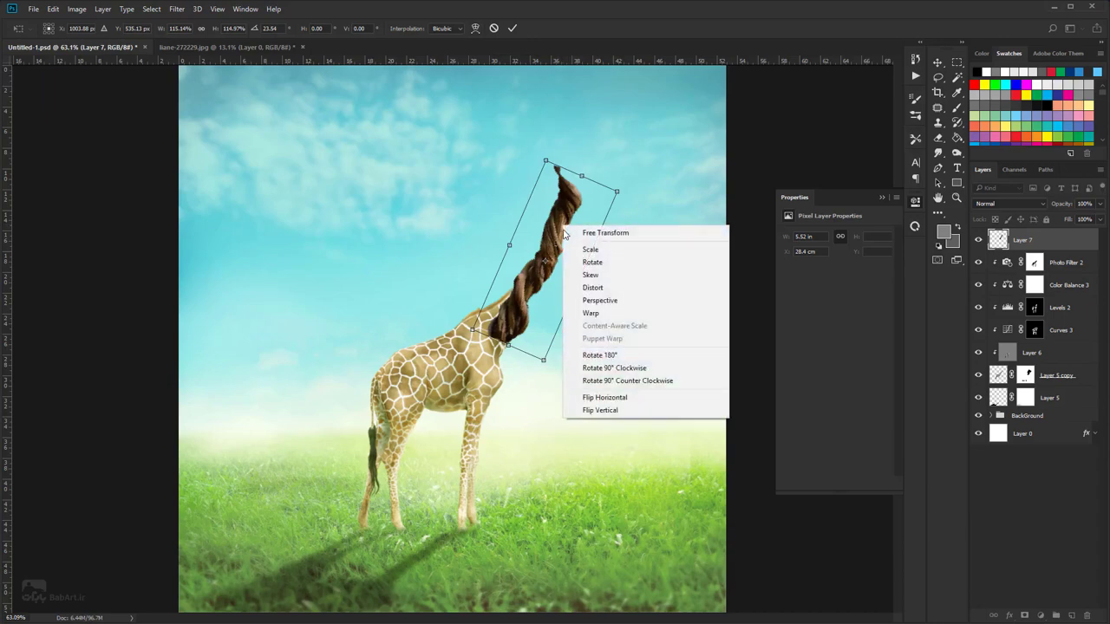
pyautogui.click(606, 314)
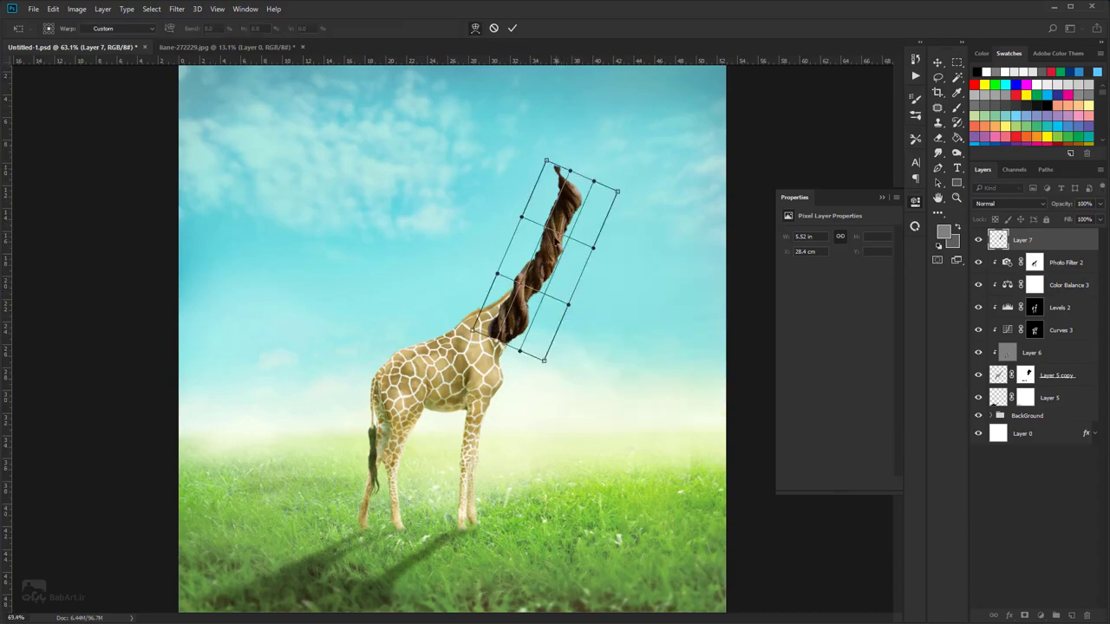
pyautogui.scroll(5, 562, 286)
pyautogui.scroll(1, 546, 319)
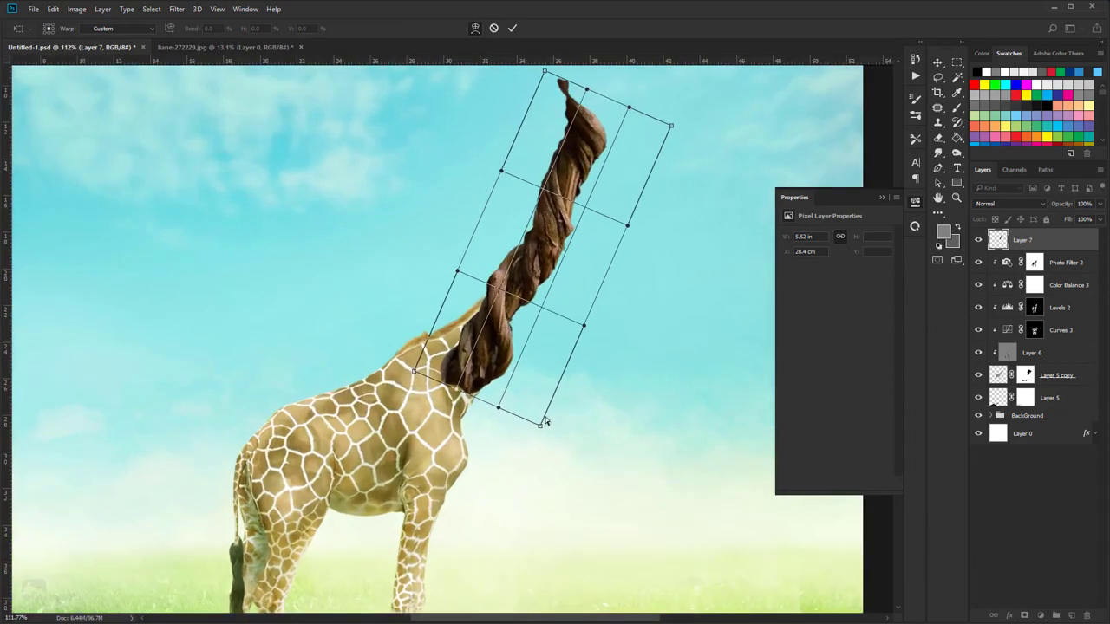
pyautogui.moveTo(542, 426); pyautogui.dragTo(621, 356)
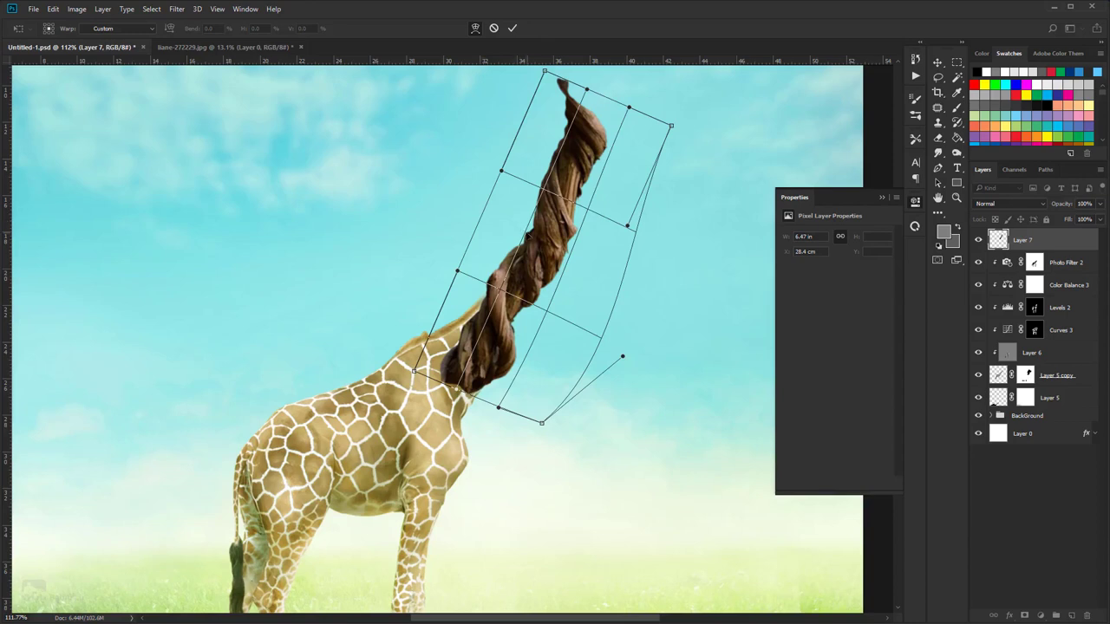
pyautogui.moveTo(528, 235); pyautogui.dragTo(539, 223)
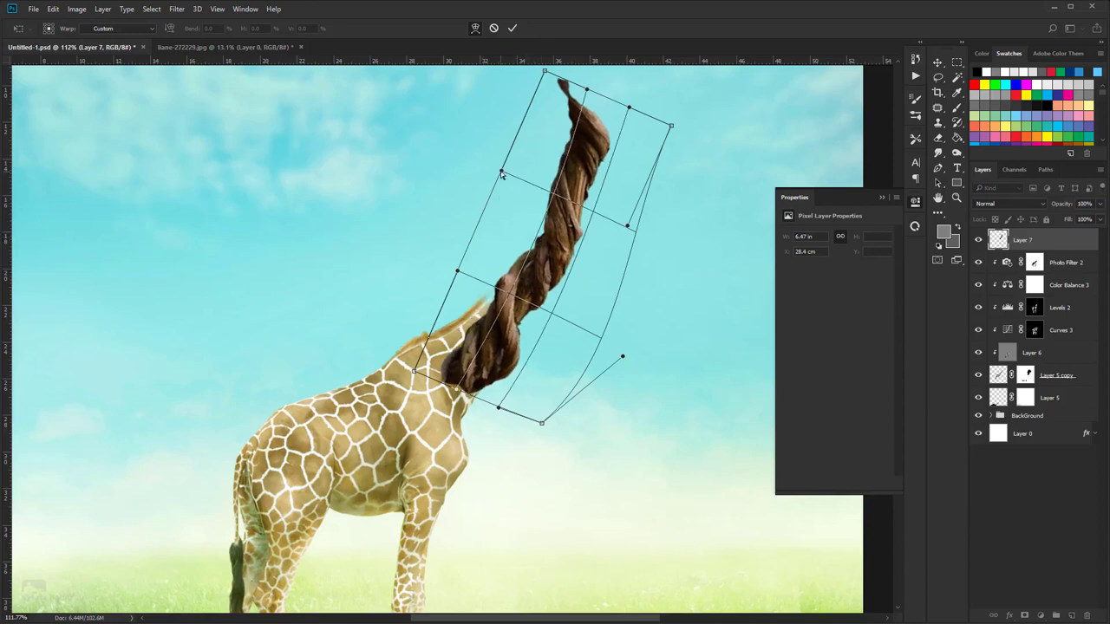
# - Warp the trunk's left side into a curve and spread its lower end across the giraffe's neck stump
pyautogui.moveTo(502, 171); pyautogui.dragTo(517, 200)
pyautogui.moveTo(457, 274); pyautogui.dragTo(472, 248)
pyautogui.moveTo(503, 293); pyautogui.dragTo(523, 290)
pyautogui.moveTo(414, 373); pyautogui.dragTo(386, 348)
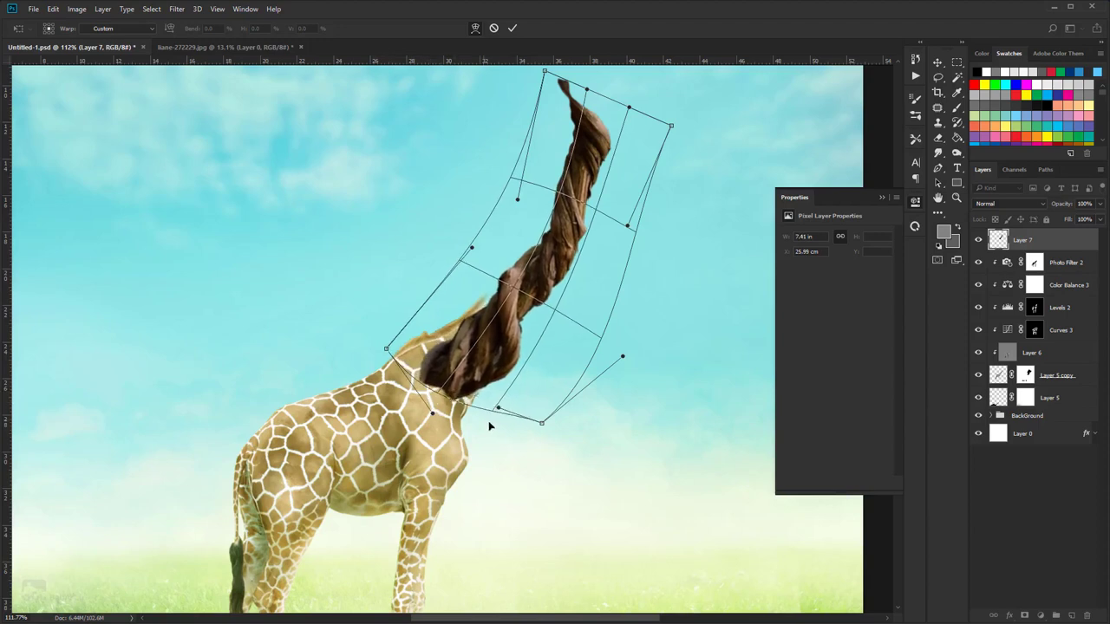
pyautogui.moveTo(498, 408); pyautogui.dragTo(493, 434)
pyautogui.moveTo(509, 345); pyautogui.dragTo(505, 337)
pyautogui.scroll(-5, 567, 305)
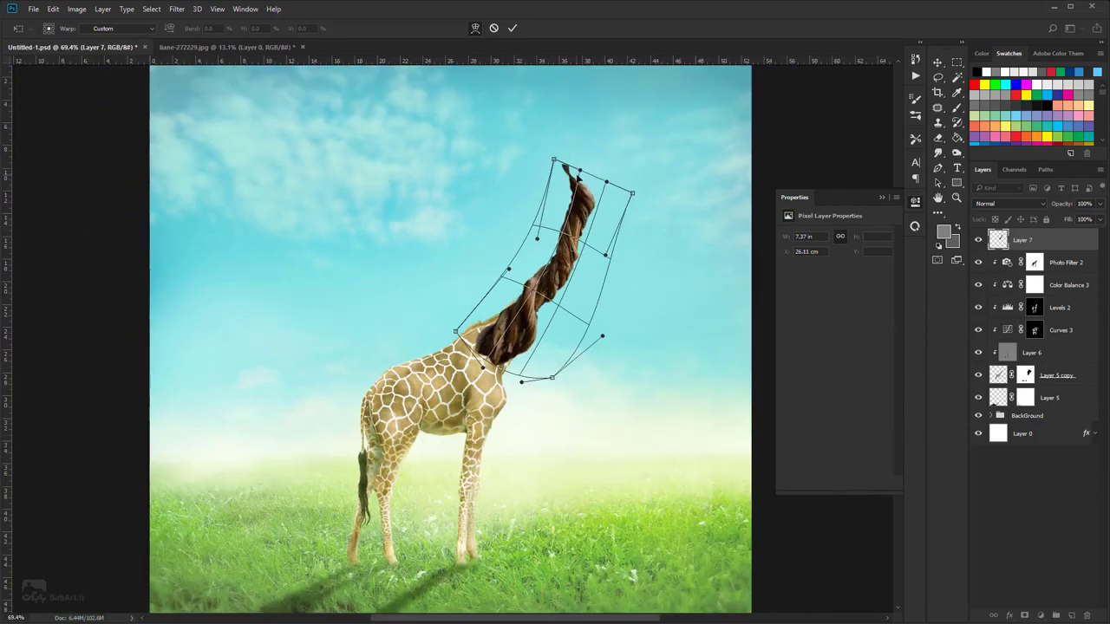
# - Warp the trunk's upper end so its tip hooks to the left and its right side bows outward
pyautogui.scroll(2, 580, 169)
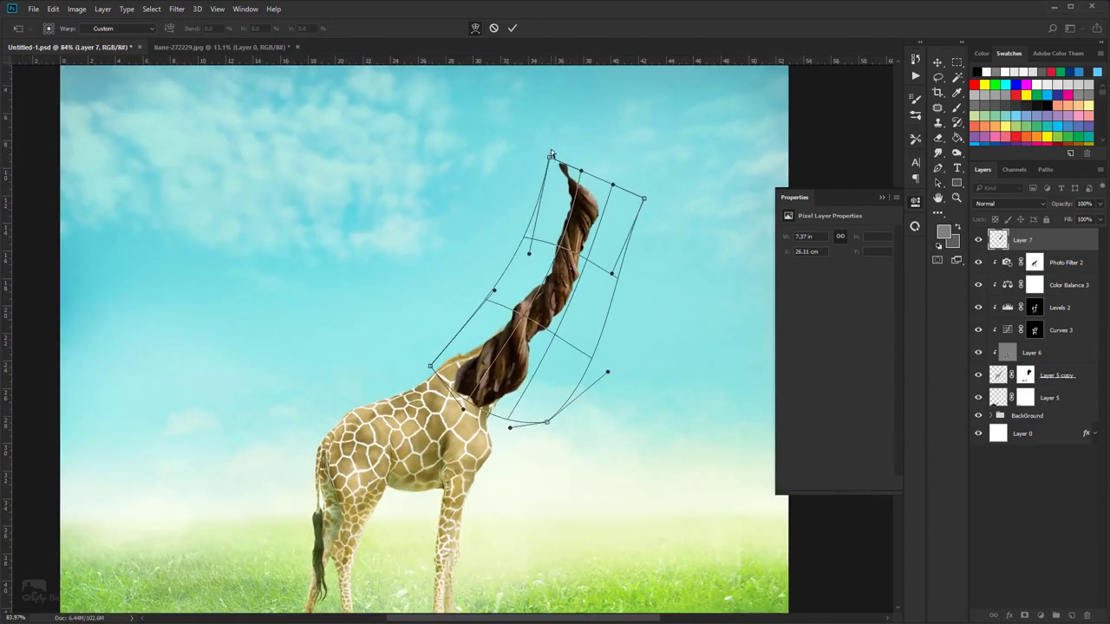
pyautogui.moveTo(549, 160); pyautogui.dragTo(608, 160)
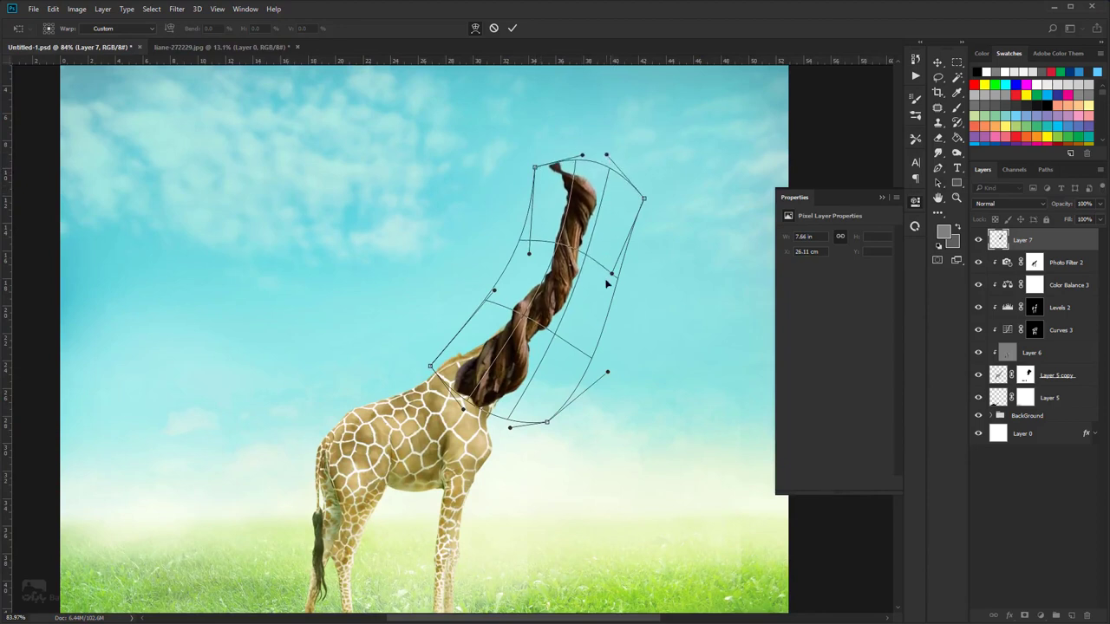
pyautogui.moveTo(631, 283); pyautogui.dragTo(692, 253)
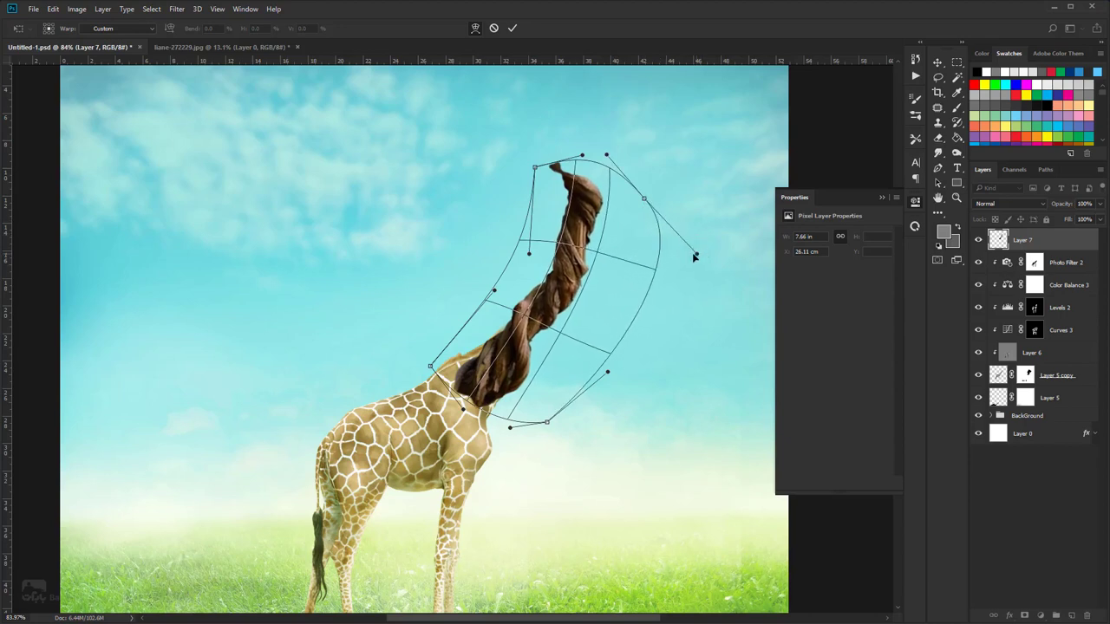
pyautogui.moveTo(572, 301); pyautogui.dragTo(581, 303)
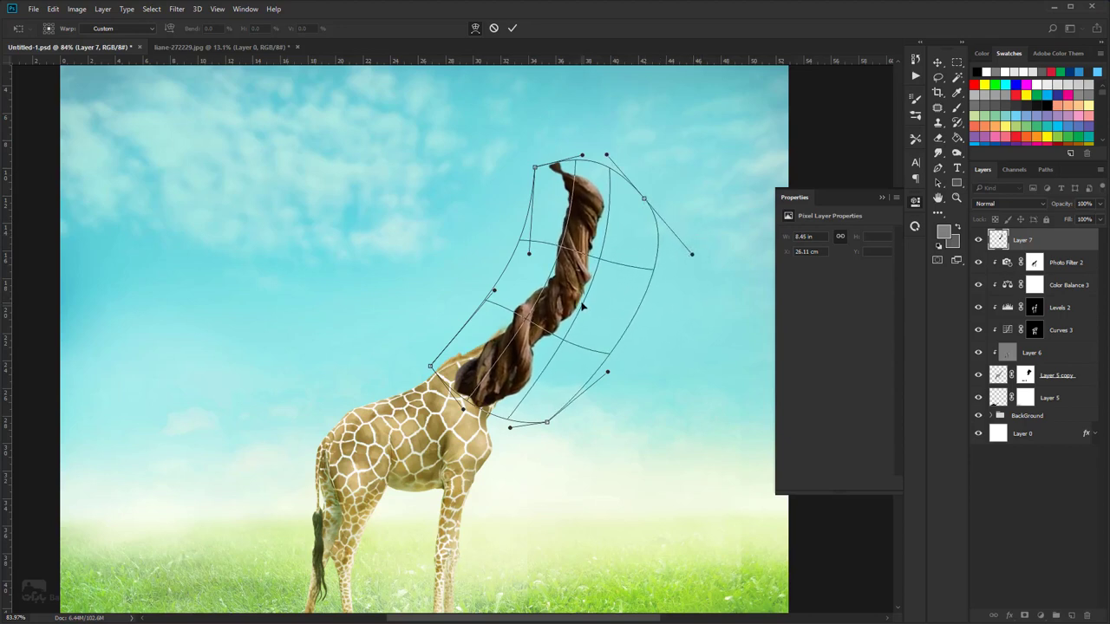
pyautogui.moveTo(535, 336); pyautogui.dragTo(517, 326)
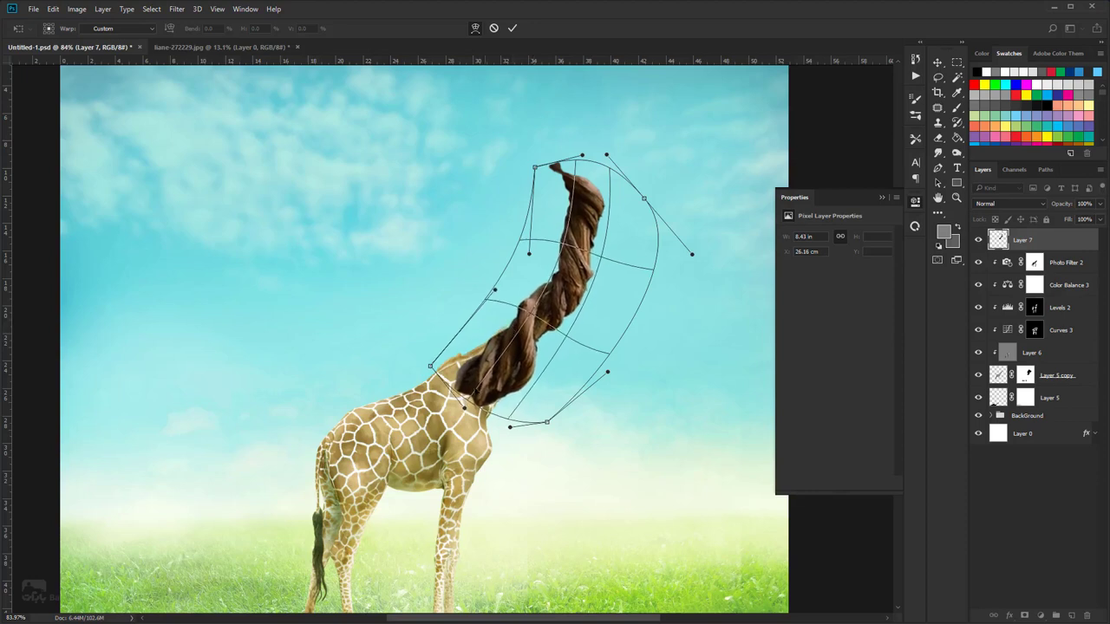
# - Stretch the trunk's base further over the neck stump, pull its top up and to the left, and apply the warp
pyautogui.moveTo(473, 393); pyautogui.dragTo(464, 404)
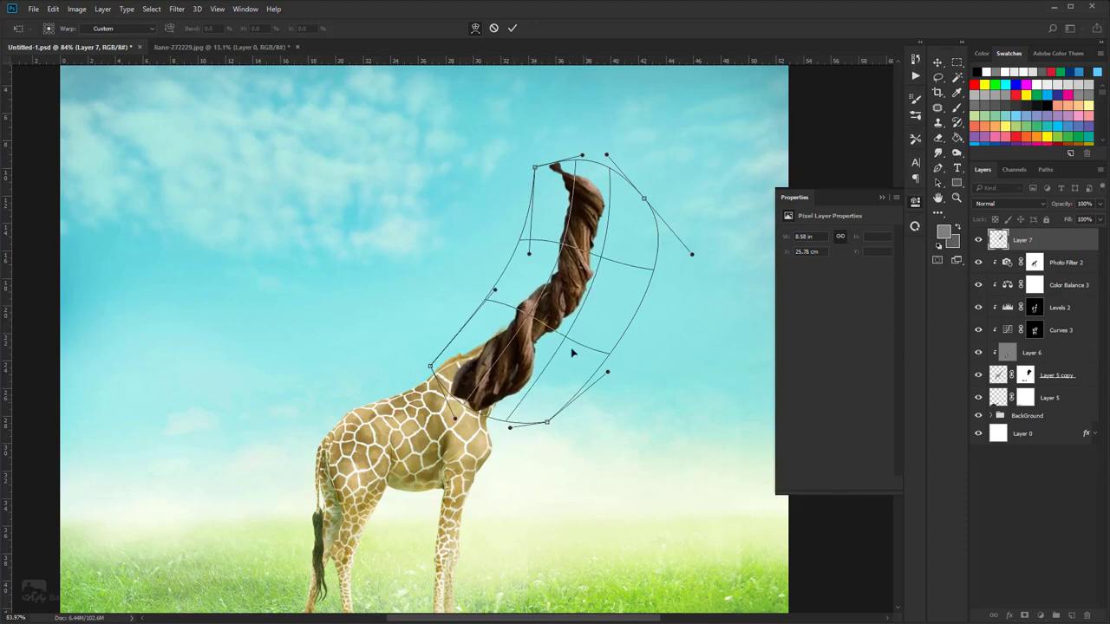
pyautogui.moveTo(509, 431); pyautogui.dragTo(494, 437)
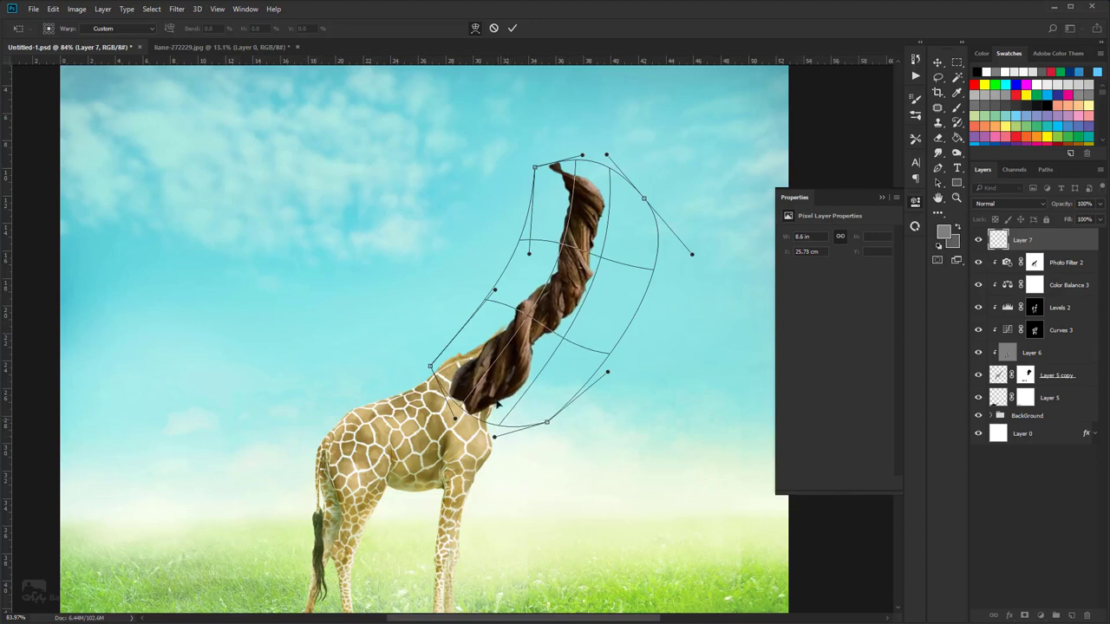
pyautogui.moveTo(510, 374); pyautogui.dragTo(506, 378)
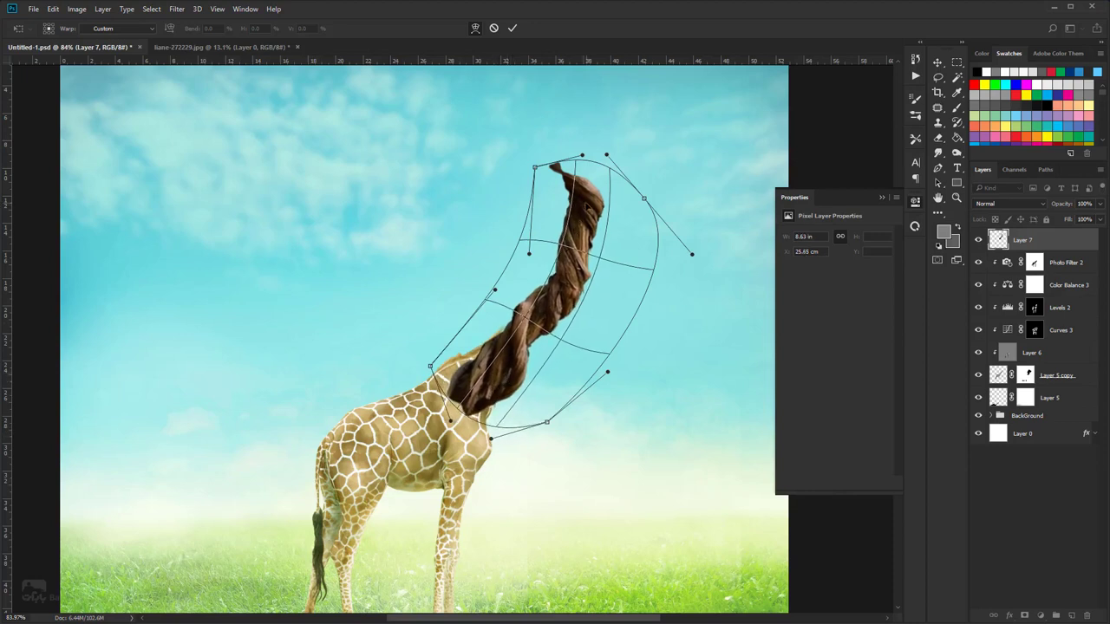
pyautogui.moveTo(556, 166); pyautogui.dragTo(541, 145)
pyautogui.moveTo(644, 202); pyautogui.dragTo(582, 176)
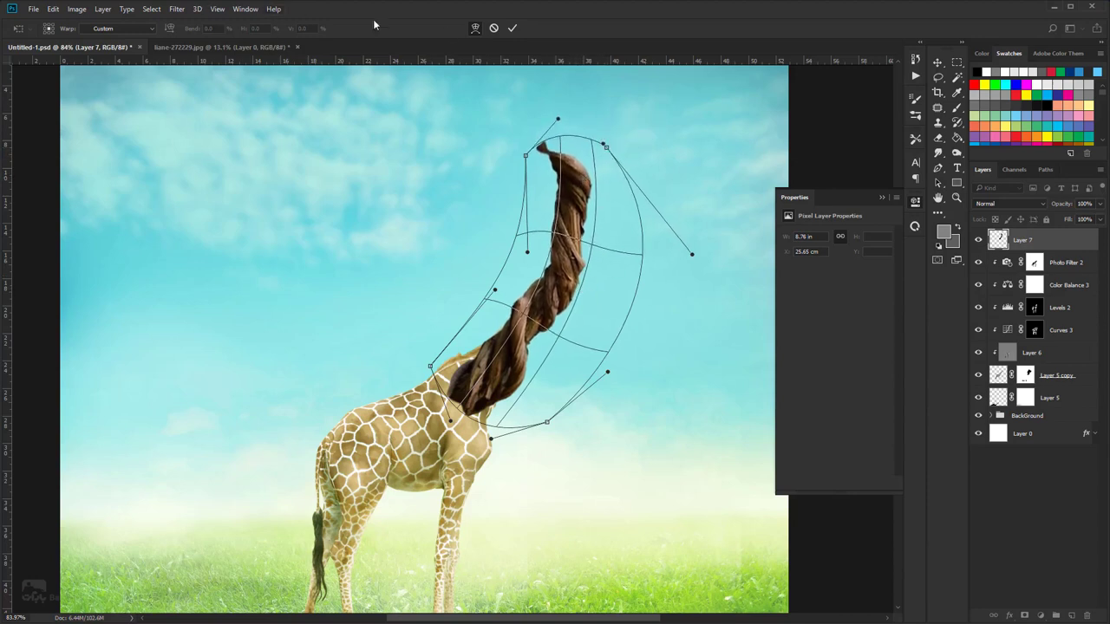
pyautogui.click(513, 28)
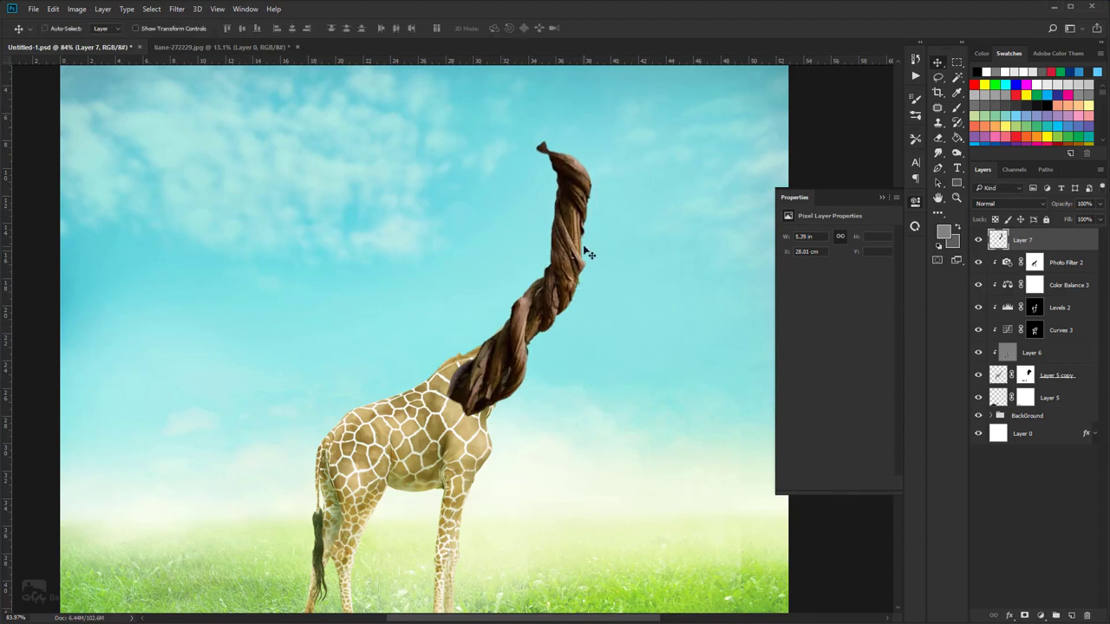
# - Puppet-warp the trunk with pins along its length, pulling the rounded upper bend outward into a squared corner
pyautogui.click(55, 8)
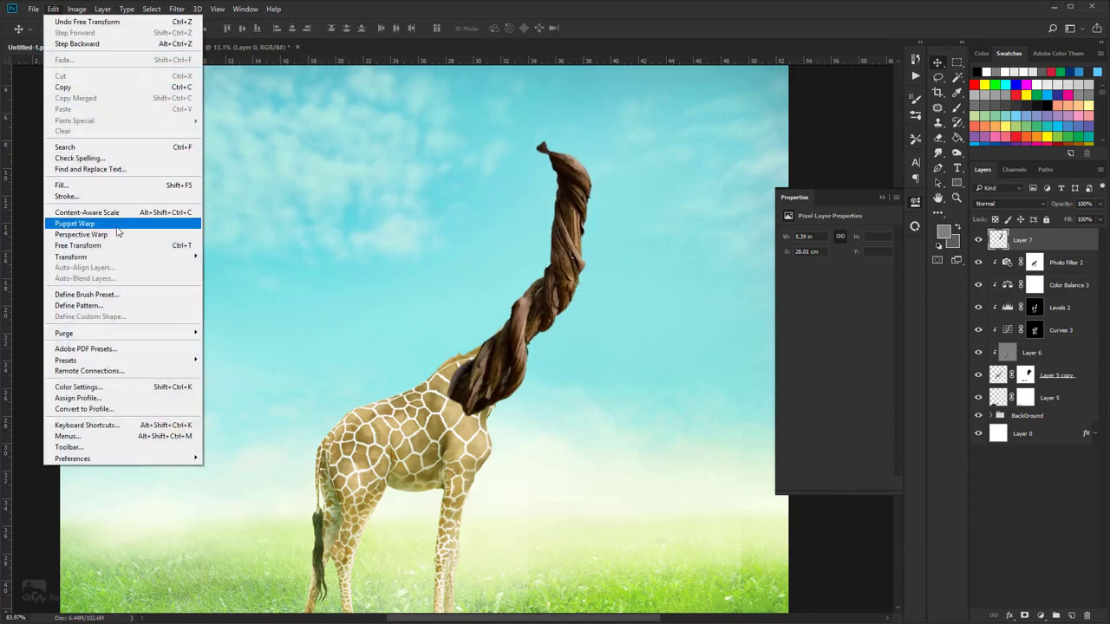
pyautogui.click(74, 223)
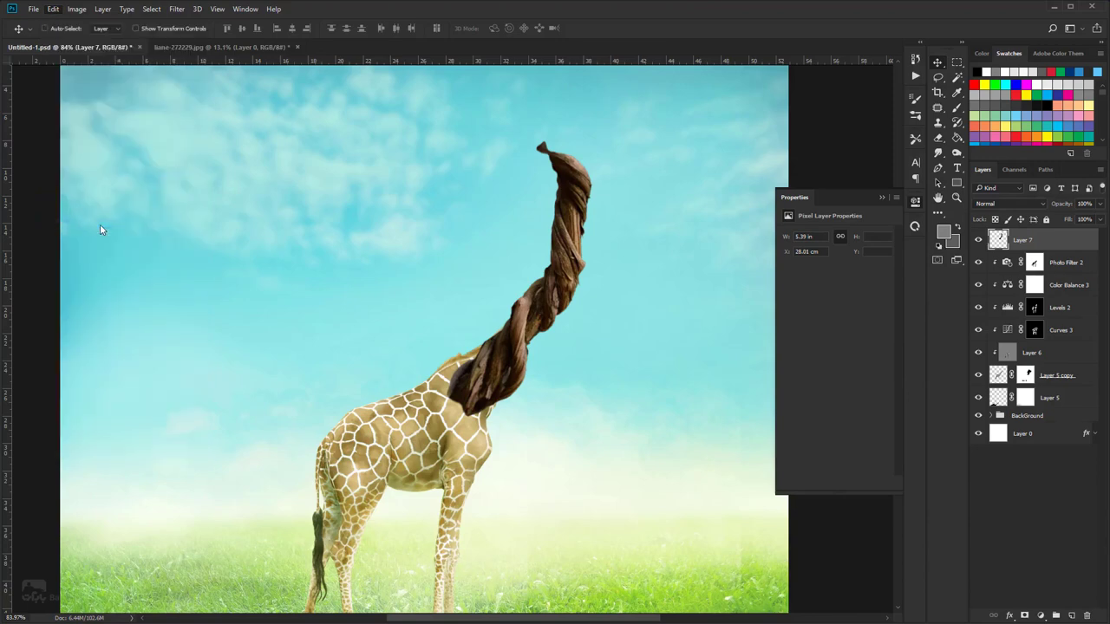
pyautogui.scroll(4, 569, 163)
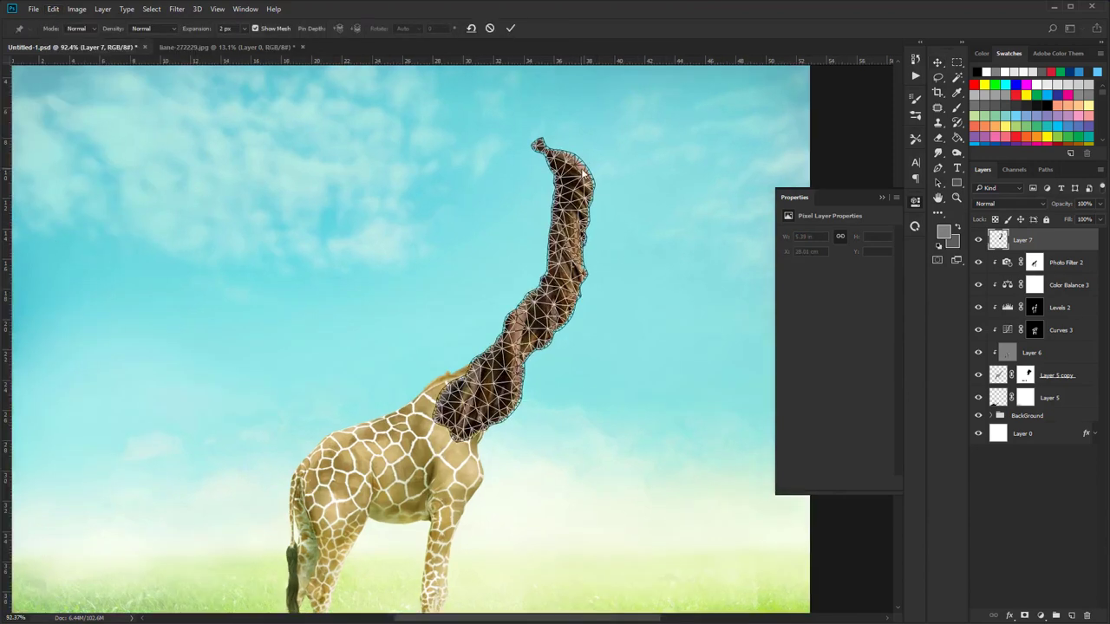
pyautogui.click(584, 170)
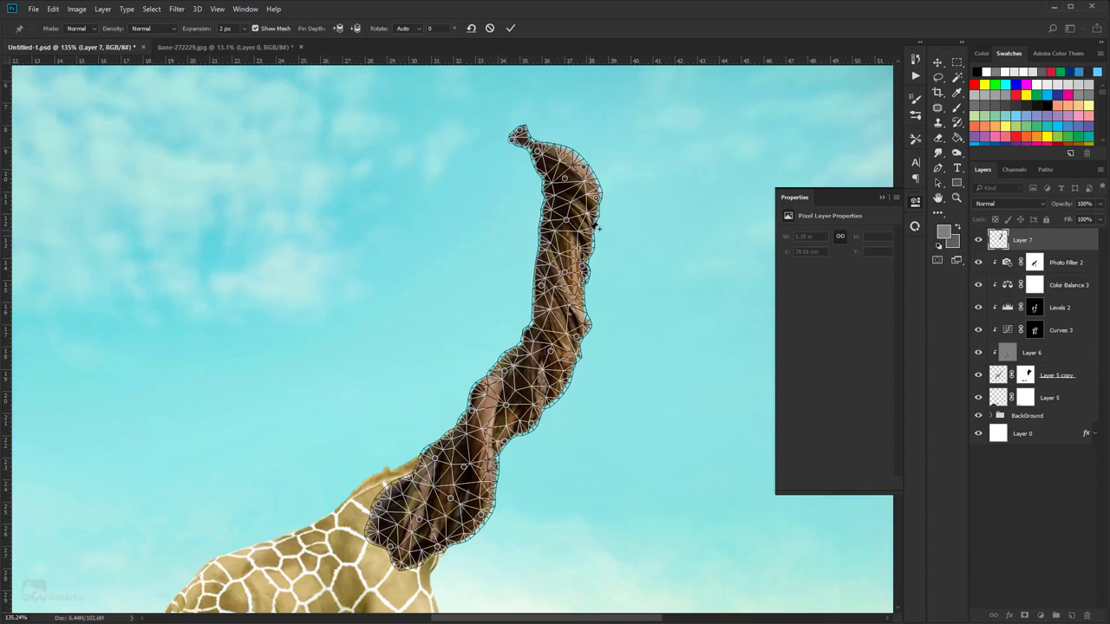
pyautogui.moveTo(587, 170); pyautogui.dragTo(609, 161)
pyautogui.moveTo(597, 203); pyautogui.dragTo(604, 212)
pyautogui.moveTo(587, 275); pyautogui.dragTo(545, 294)
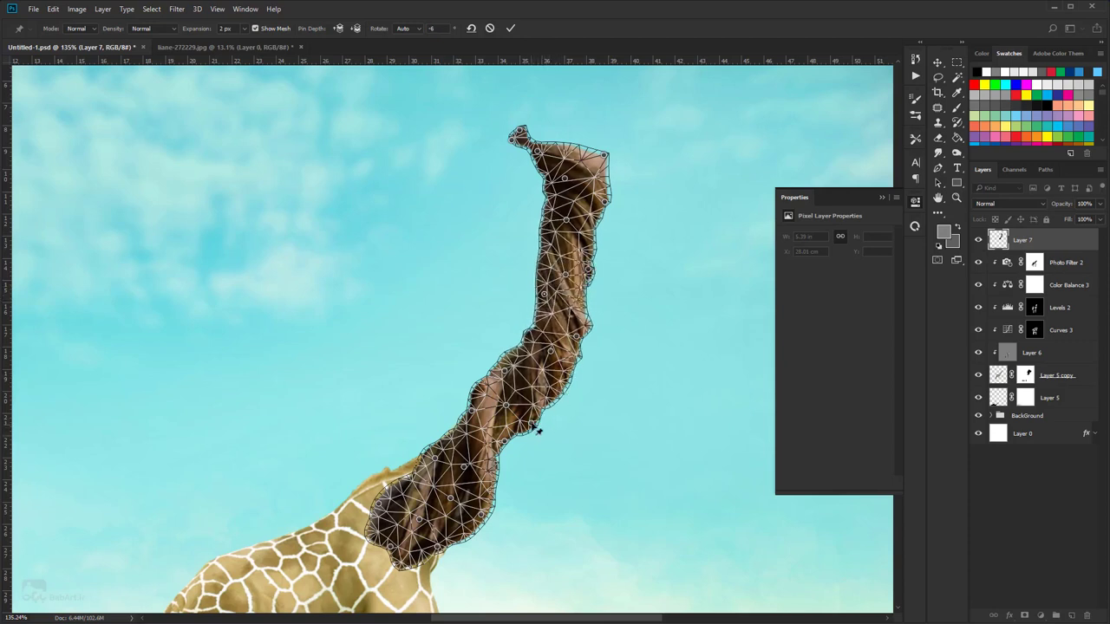
# - Push the trunk's lower right edge outward, shift its middle left edge with pins, and apply the Puppet Warp
pyautogui.moveTo(537, 425); pyautogui.dragTo(498, 510)
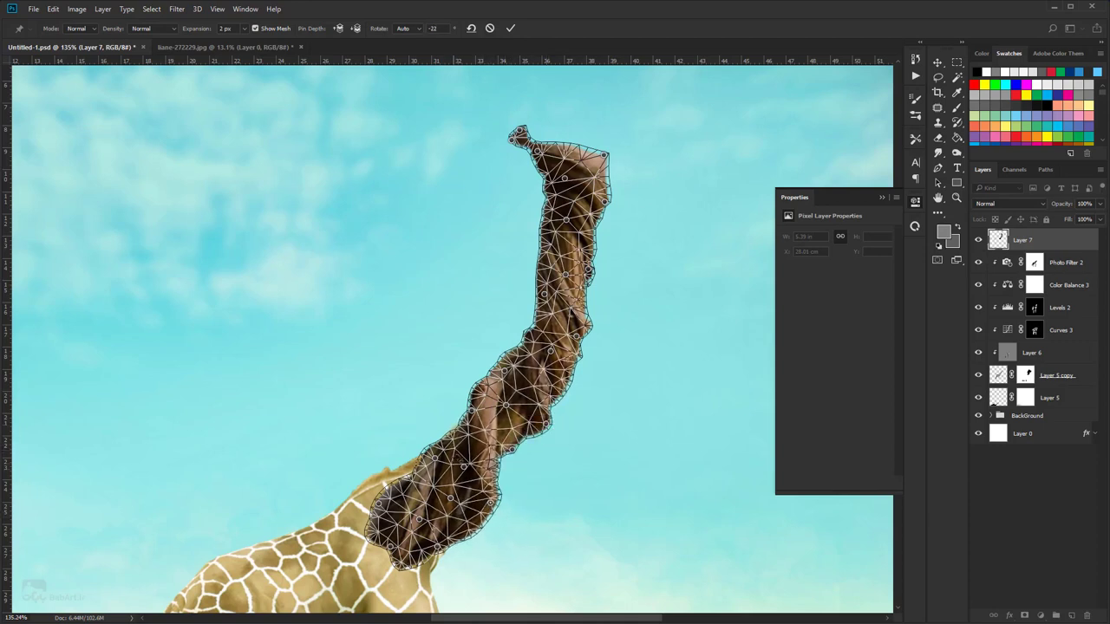
pyautogui.moveTo(473, 414); pyautogui.dragTo(504, 372)
pyautogui.moveTo(544, 294); pyautogui.dragTo(548, 254)
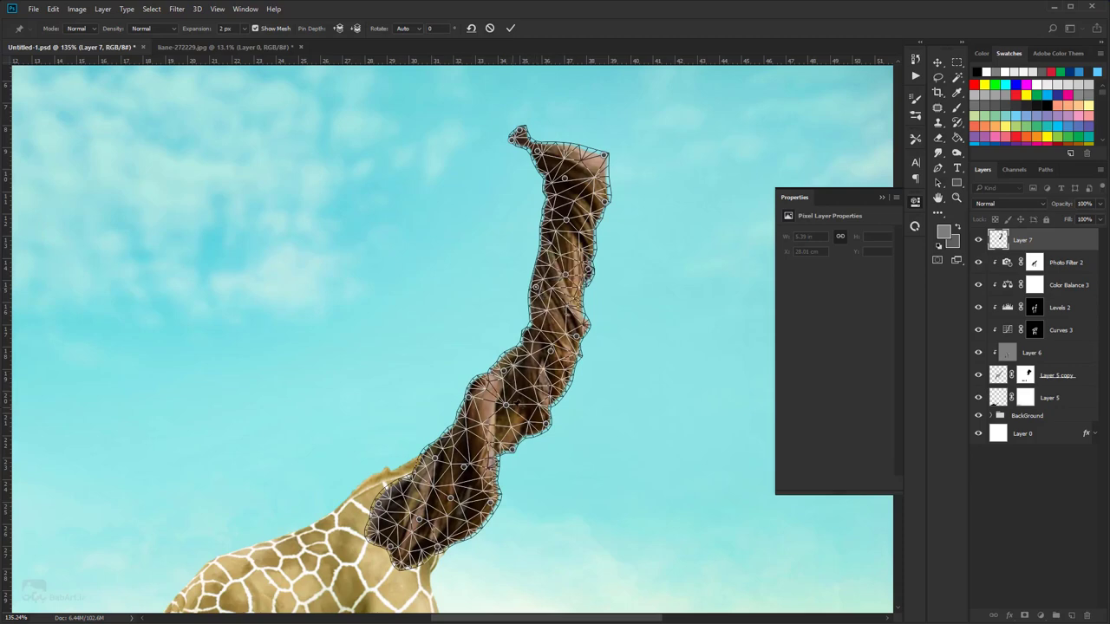
pyautogui.click(509, 27)
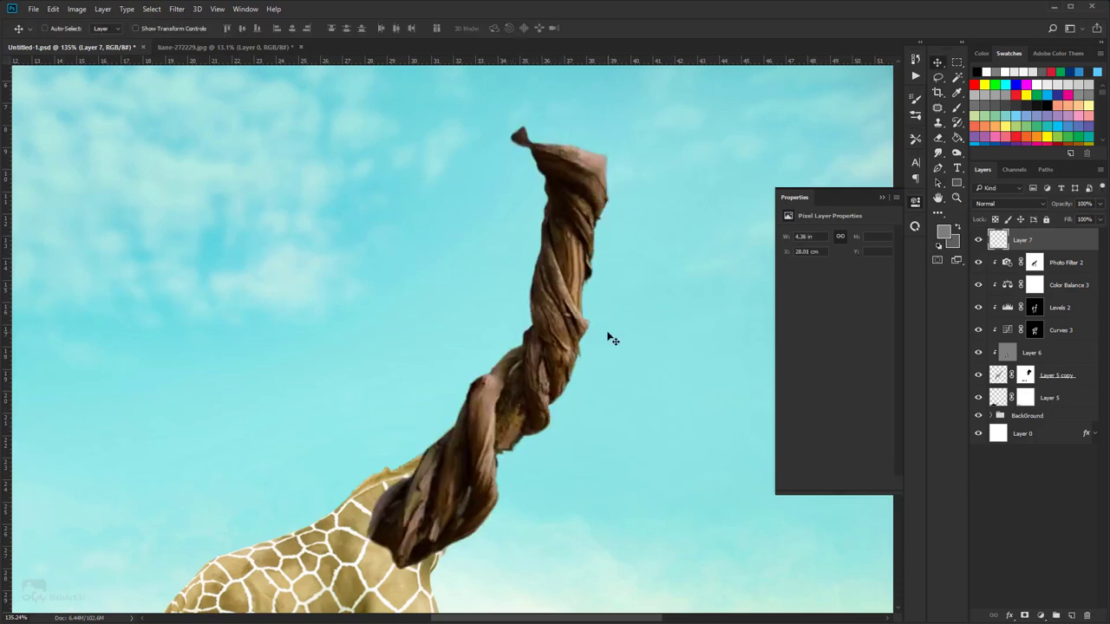
# - Open a Free Transform warp on the trunk and pull its top edge near the pointed tip slightly downward
pyautogui.scroll(-3, 593, 352)
pyautogui.scroll(-5, 593, 352)
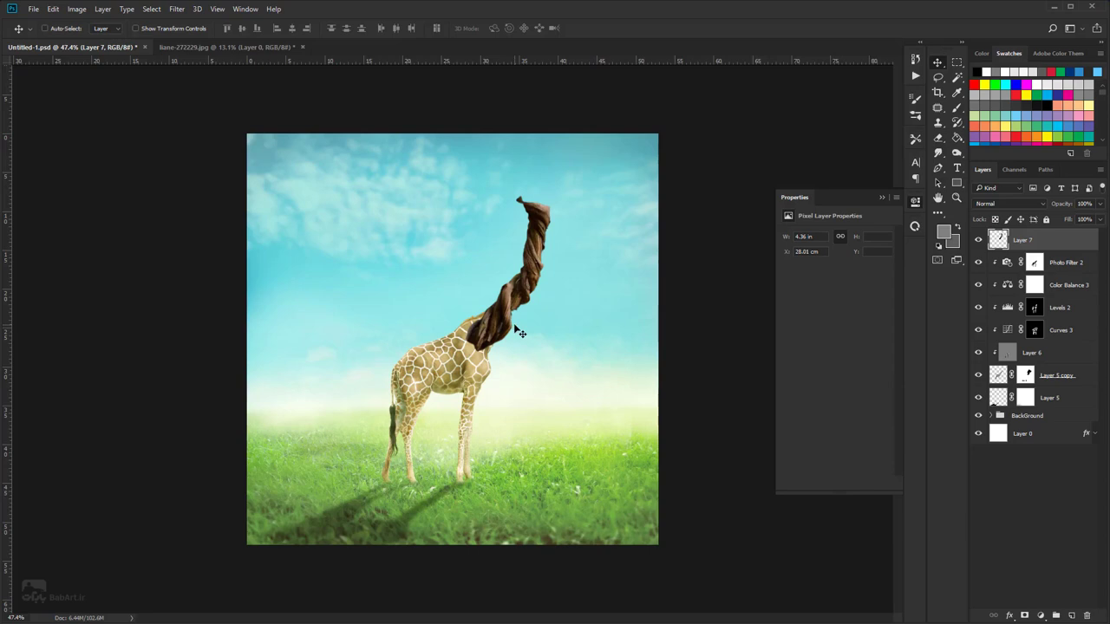
pyautogui.click(53, 8)
pyautogui.click(73, 248)
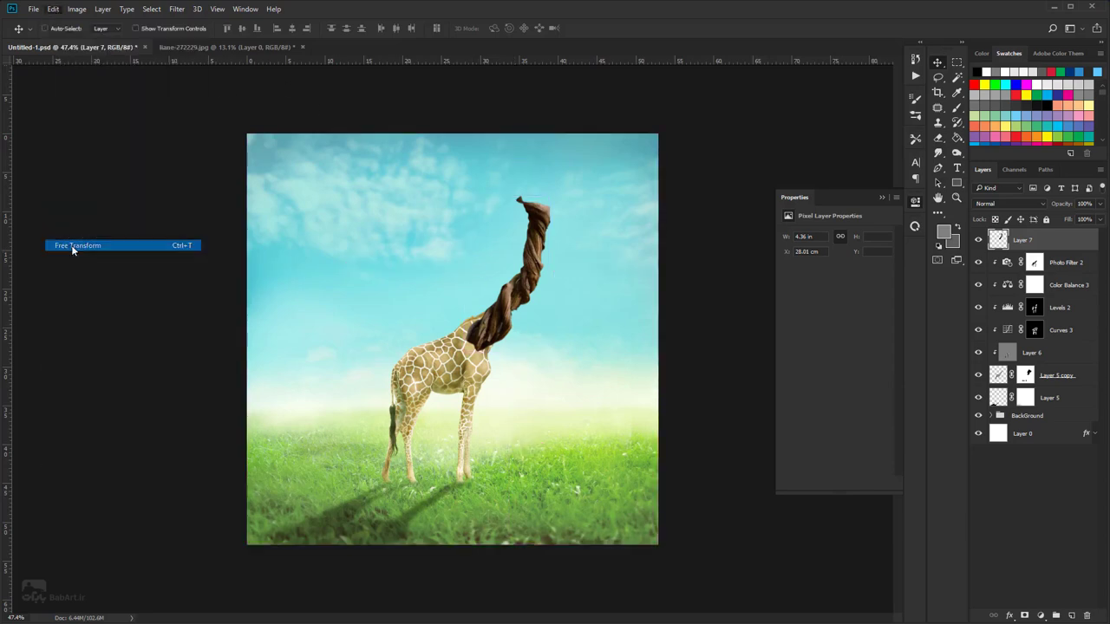
pyautogui.hotkey('ctrl', '+')
pyautogui.scroll(2, 560, 211)
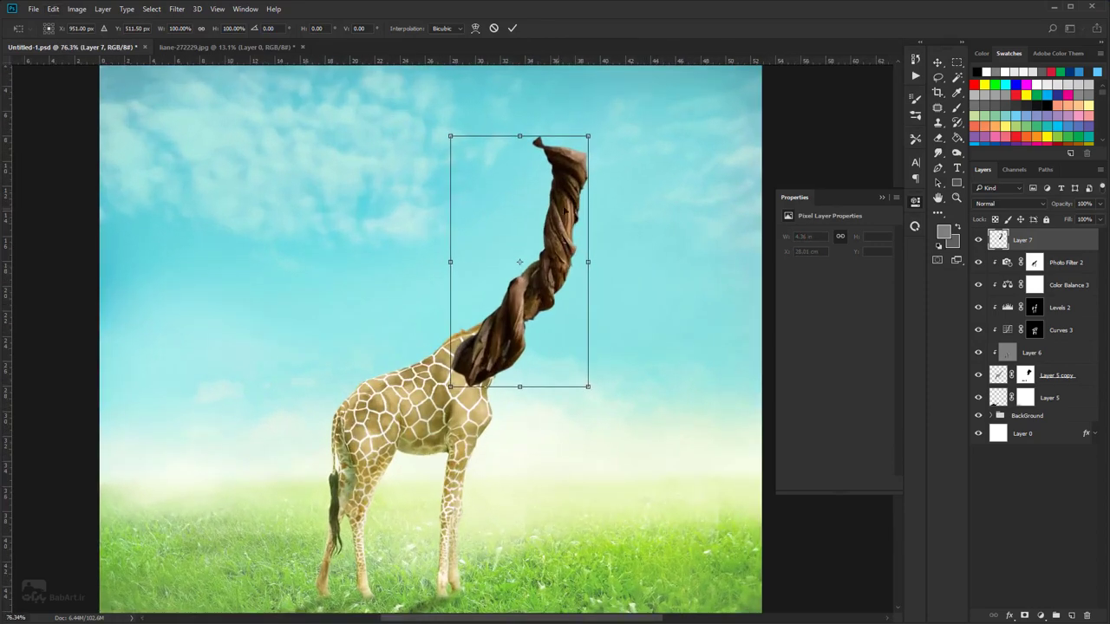
pyautogui.click(477, 28)
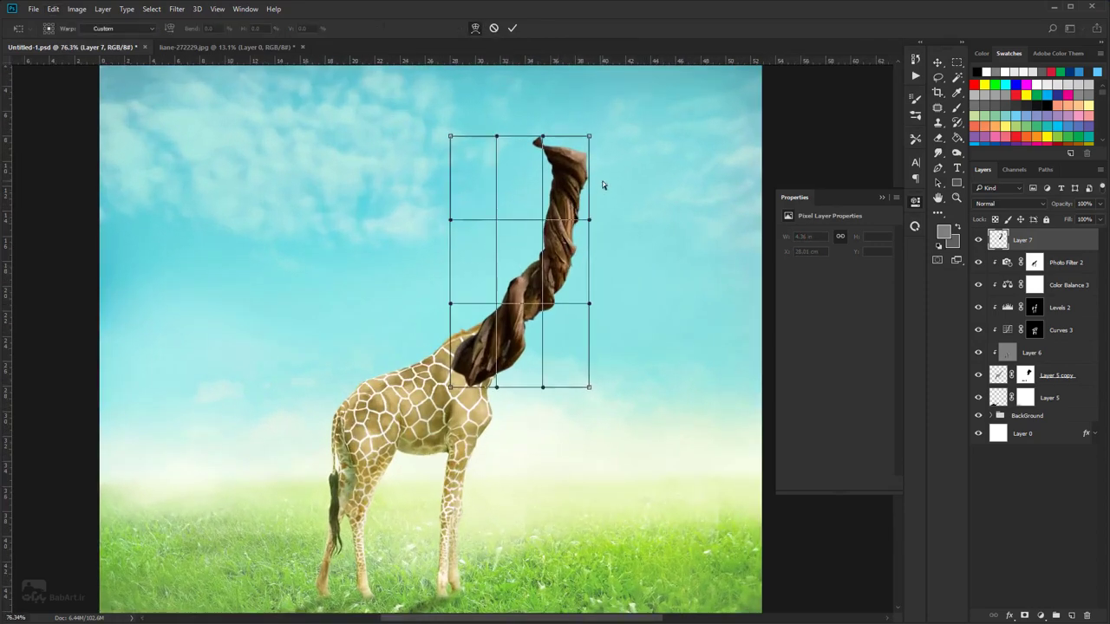
pyautogui.scroll(1, 598, 181)
pyautogui.moveTo(526, 121); pyautogui.dragTo(531, 135)
pyautogui.moveTo(566, 176); pyautogui.dragTo(563, 190)
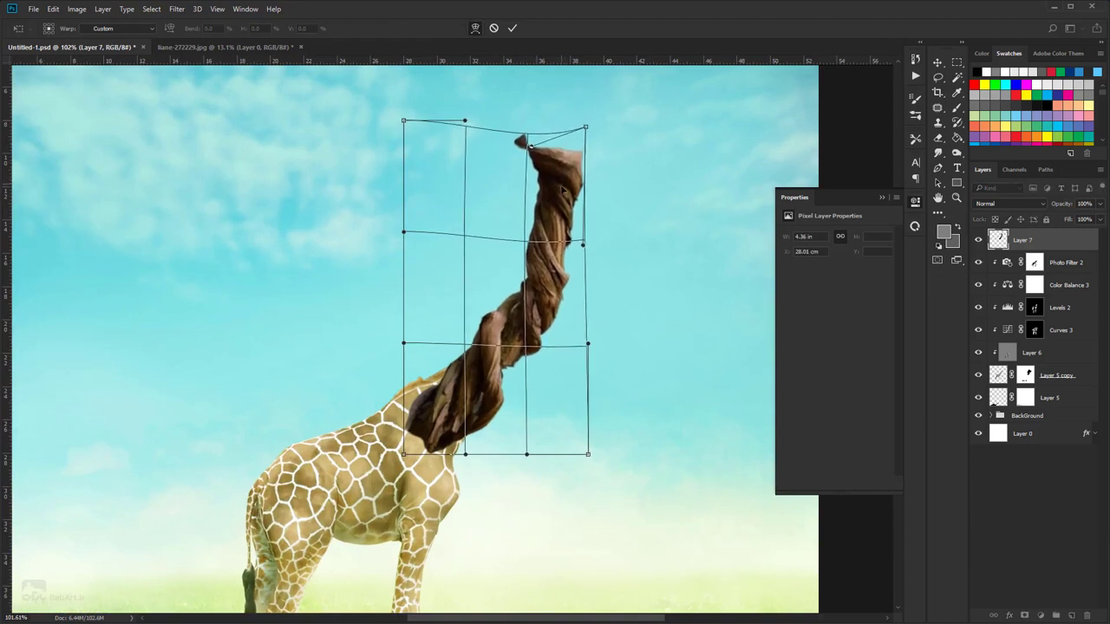
# - Warp the trunk's middle and lower end slightly to the left over the giraffe's neck stump
pyautogui.moveTo(552, 298); pyautogui.dragTo(548, 297)
pyautogui.moveTo(482, 304); pyautogui.dragTo(487, 309)
pyautogui.moveTo(547, 340); pyautogui.dragTo(542, 336)
pyautogui.moveTo(492, 403); pyautogui.dragTo(442, 399)
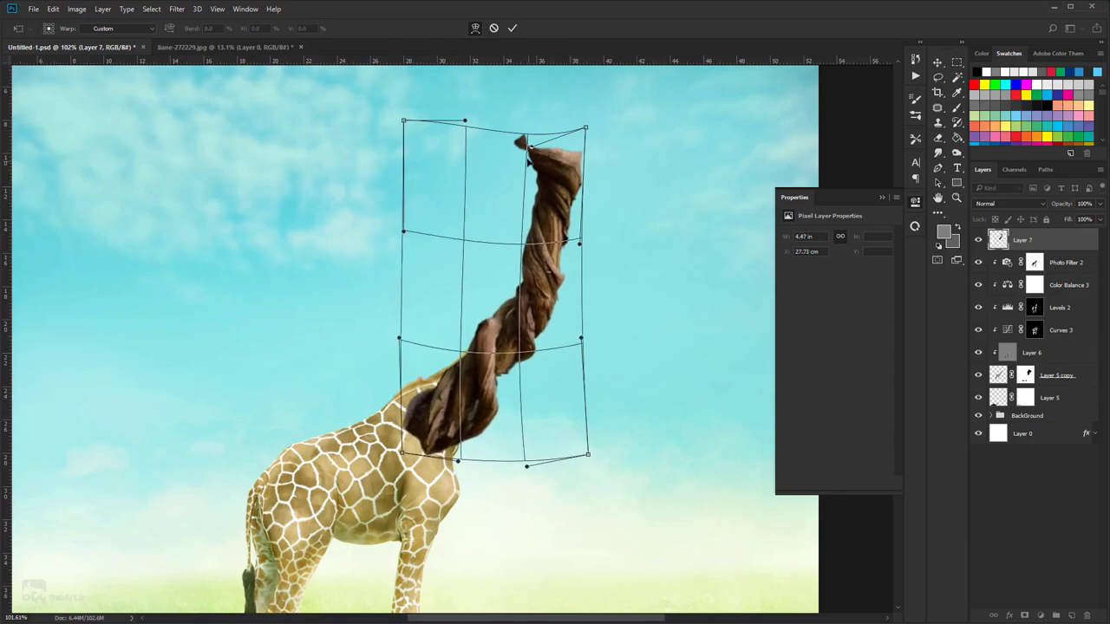
# - Lower the trunk's top a little, bow its upper section to the right and apply the warp
pyautogui.moveTo(538, 163); pyautogui.dragTo(567, 171)
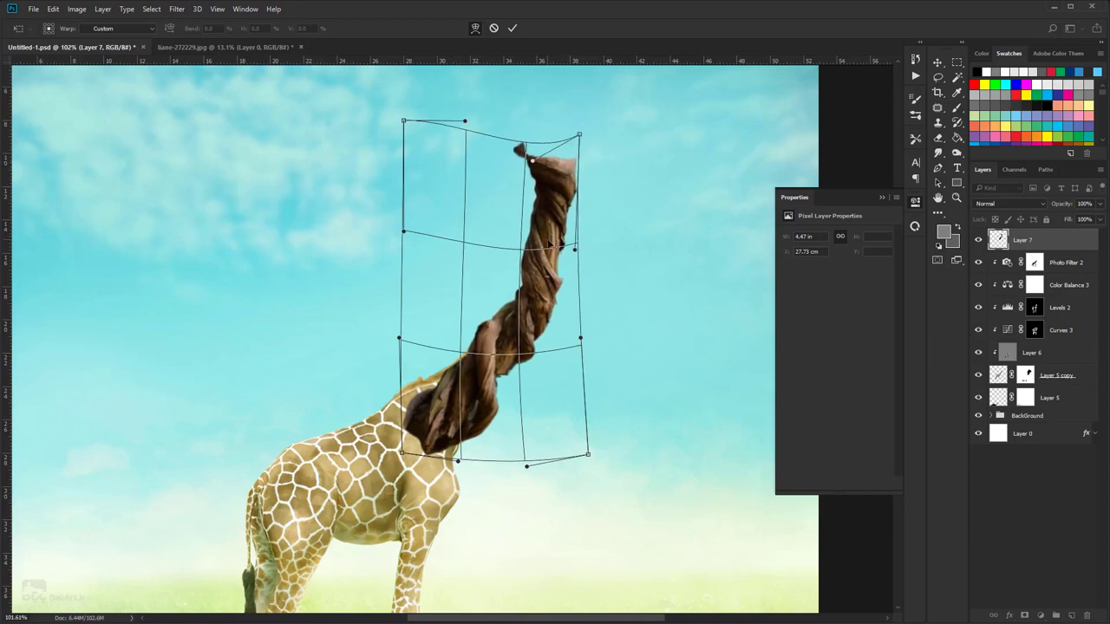
pyautogui.moveTo(550, 244); pyautogui.dragTo(556, 246)
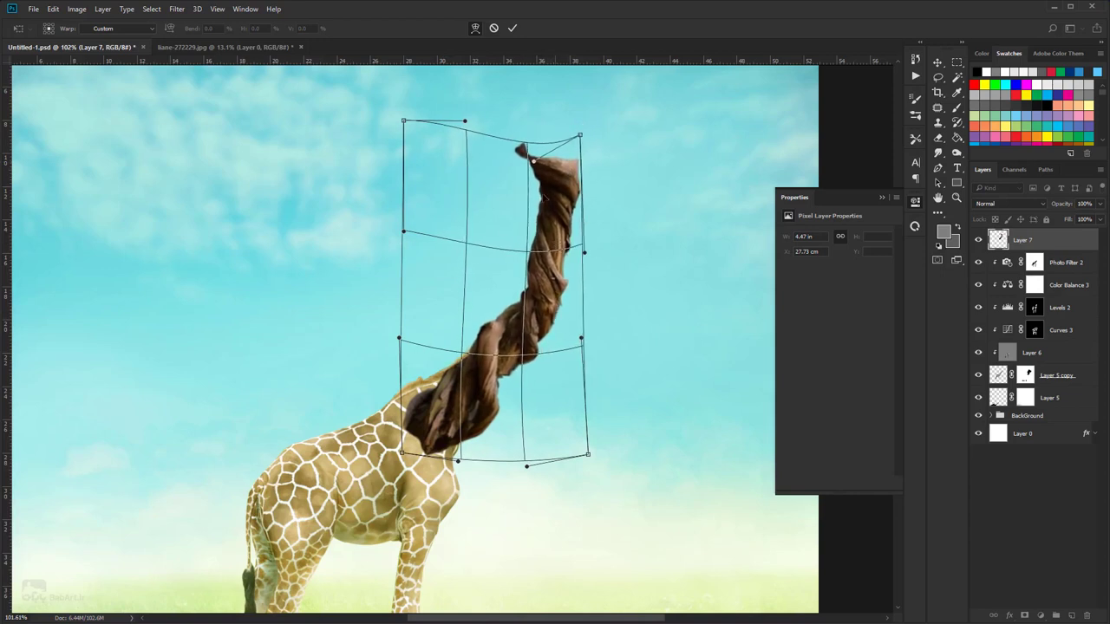
pyautogui.click(513, 28)
pyautogui.hotkey('ctrl', '0')
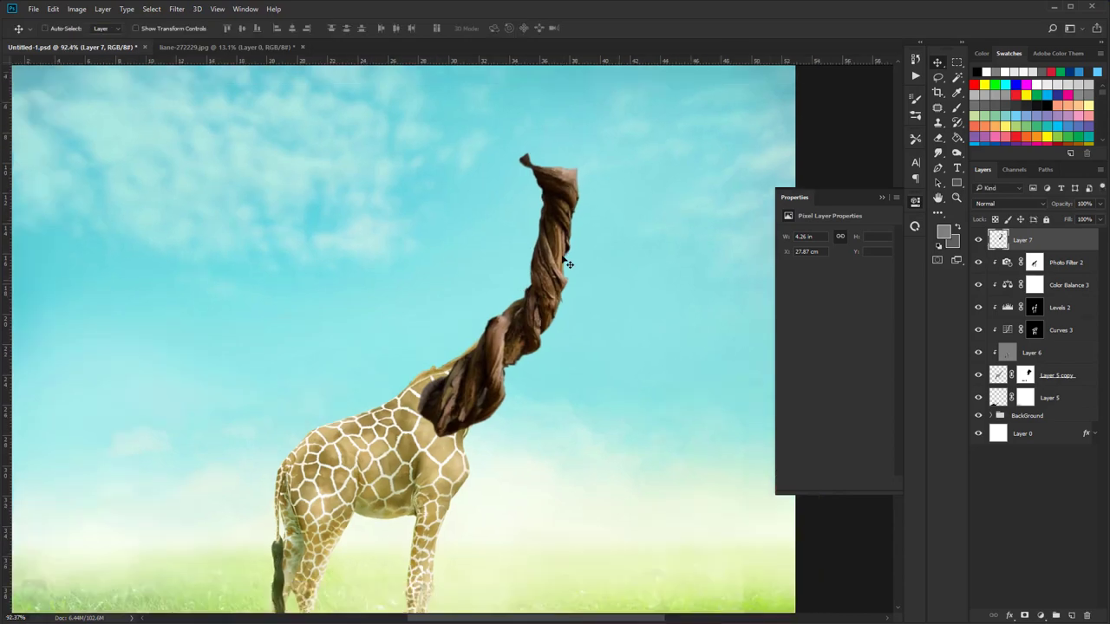
pyautogui.scroll(-3, 564, 267)
pyautogui.scroll(-1, 528, 271)
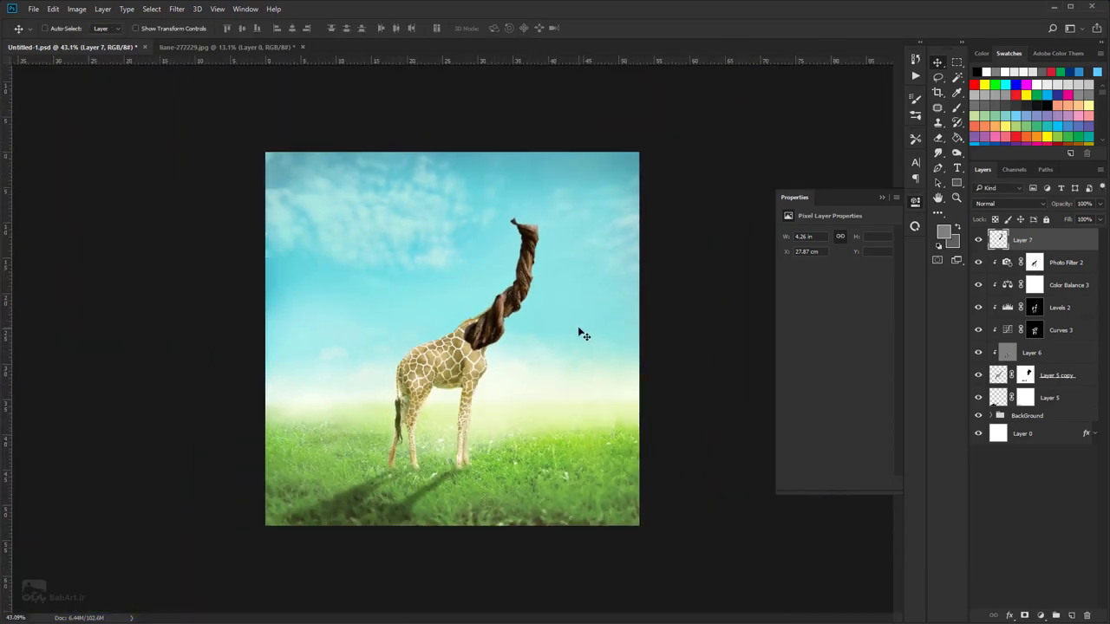
# - Add a layer mask to the trunk layer and paint out the trunk's lower left end over the giraffe's shoulder in black
pyautogui.scroll(2, 485, 325)
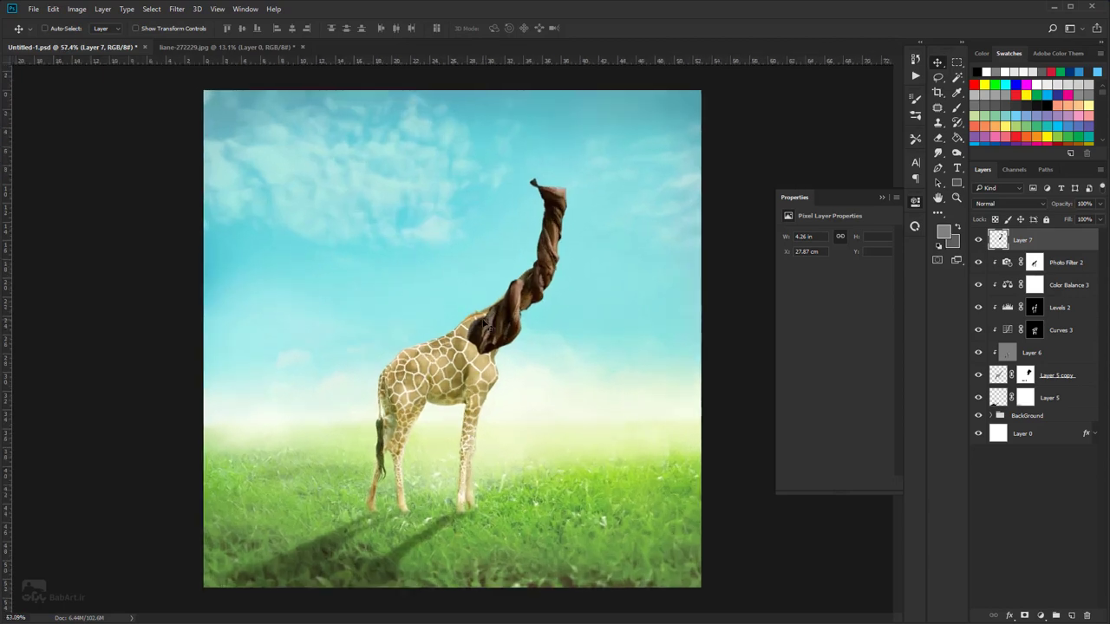
pyautogui.click(979, 240)
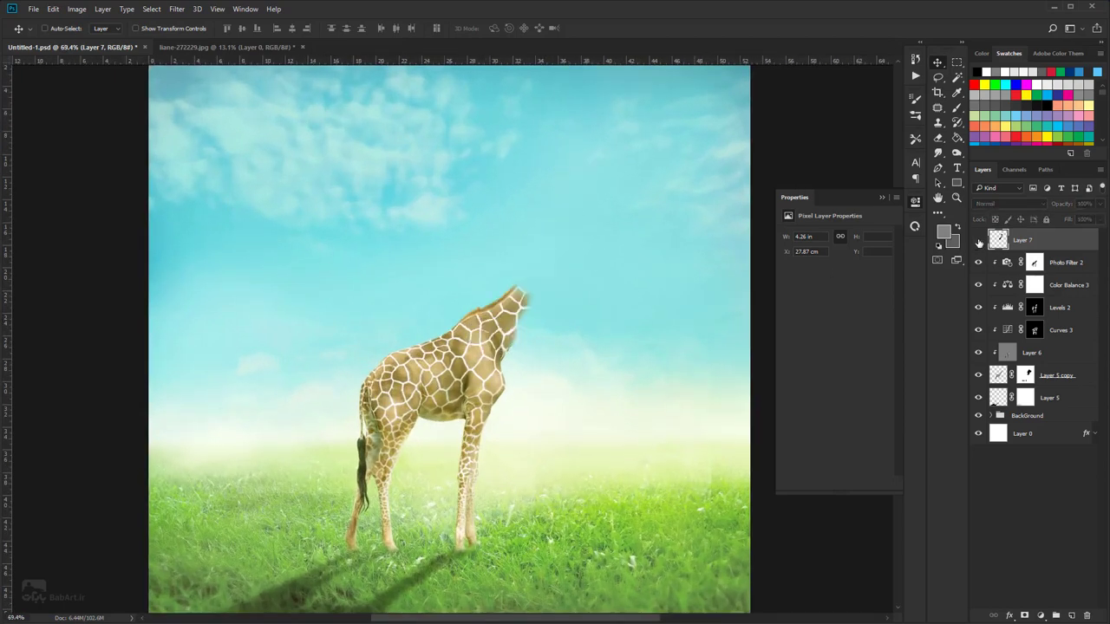
pyautogui.click(979, 241)
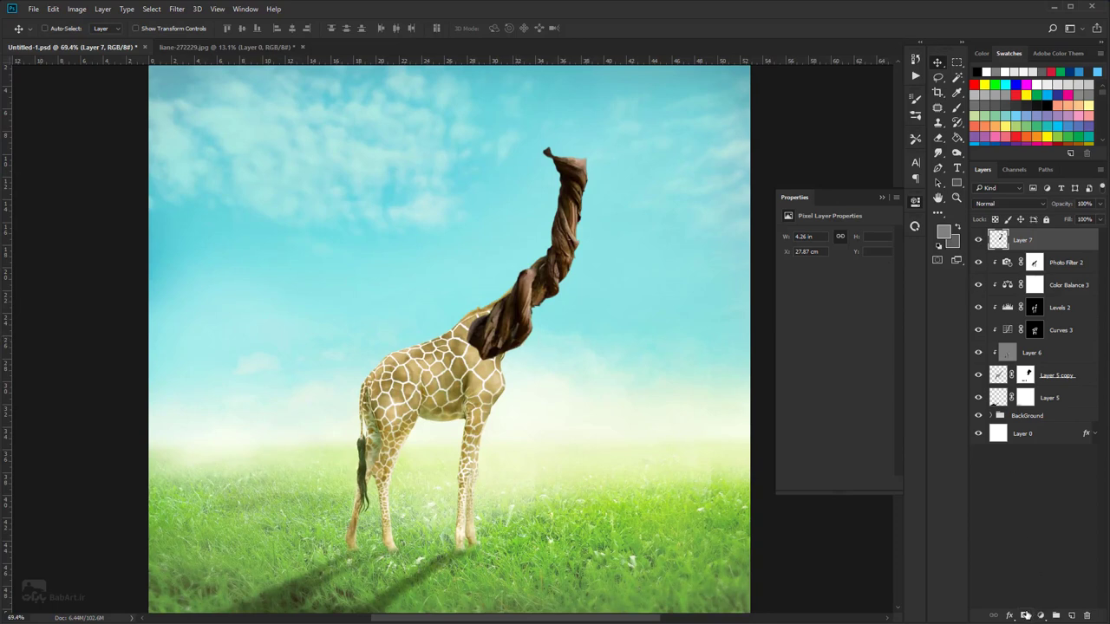
pyautogui.click(1025, 614)
pyautogui.click(956, 107)
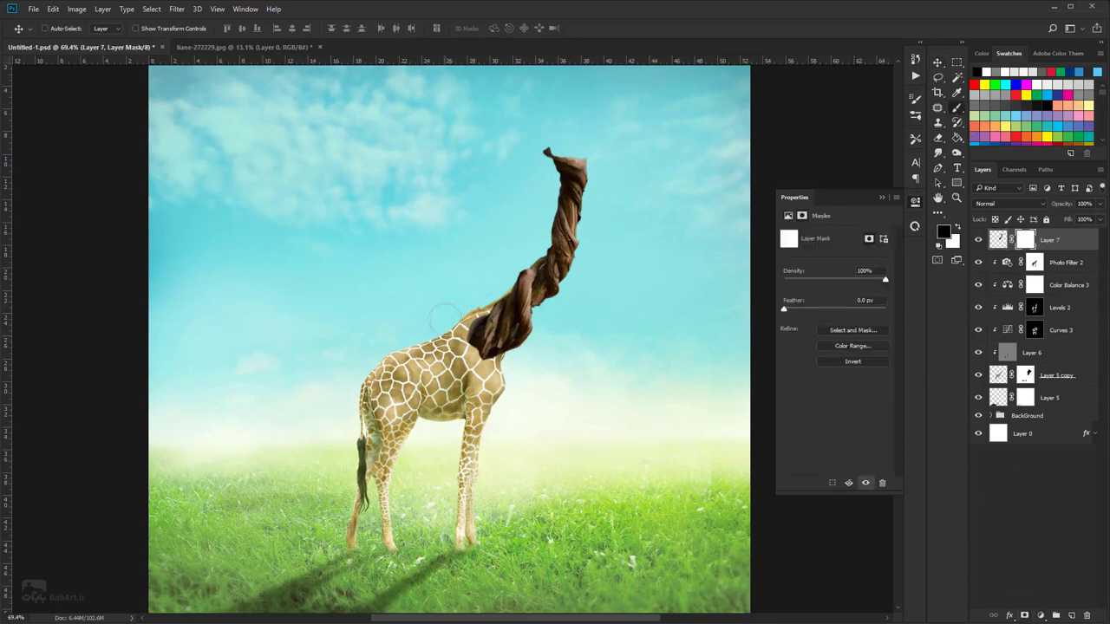
pyautogui.moveTo(473, 343)
pyautogui.mouseDown()
pyautogui.moveTo(477, 329)
pyautogui.moveTo(487, 364)
pyautogui.moveTo(496, 295)
pyautogui.moveTo(500, 375)
pyautogui.moveTo(536, 351)
pyautogui.mouseUp()
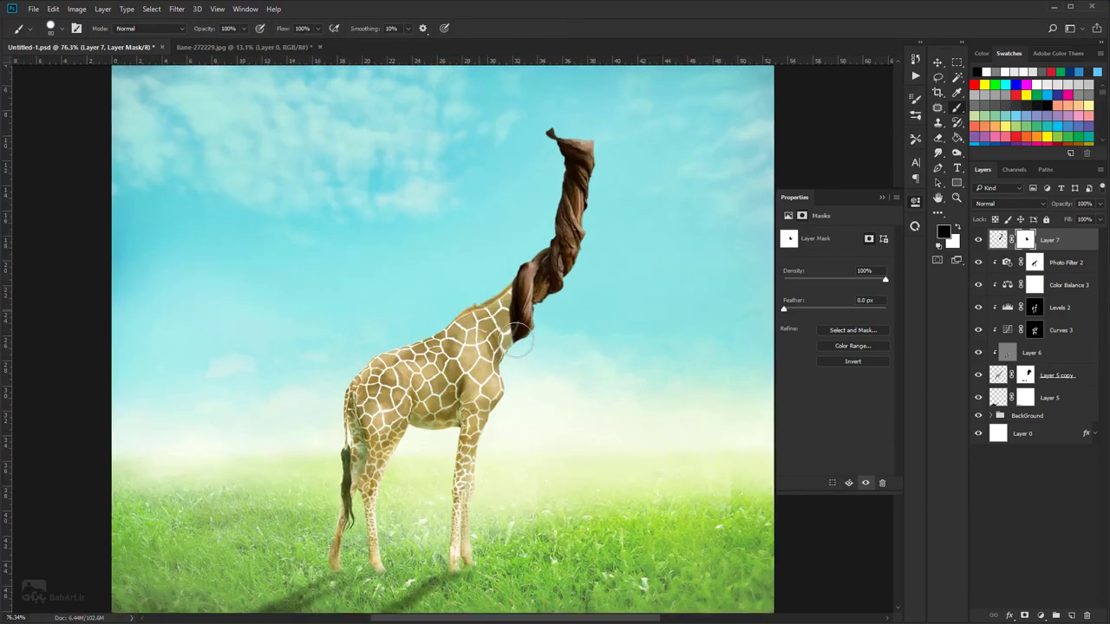
# - Soften the trunk's left edge along the neck on the mask with a black 25 px brush at 0% hardness
pyautogui.scroll(4, 518, 359)
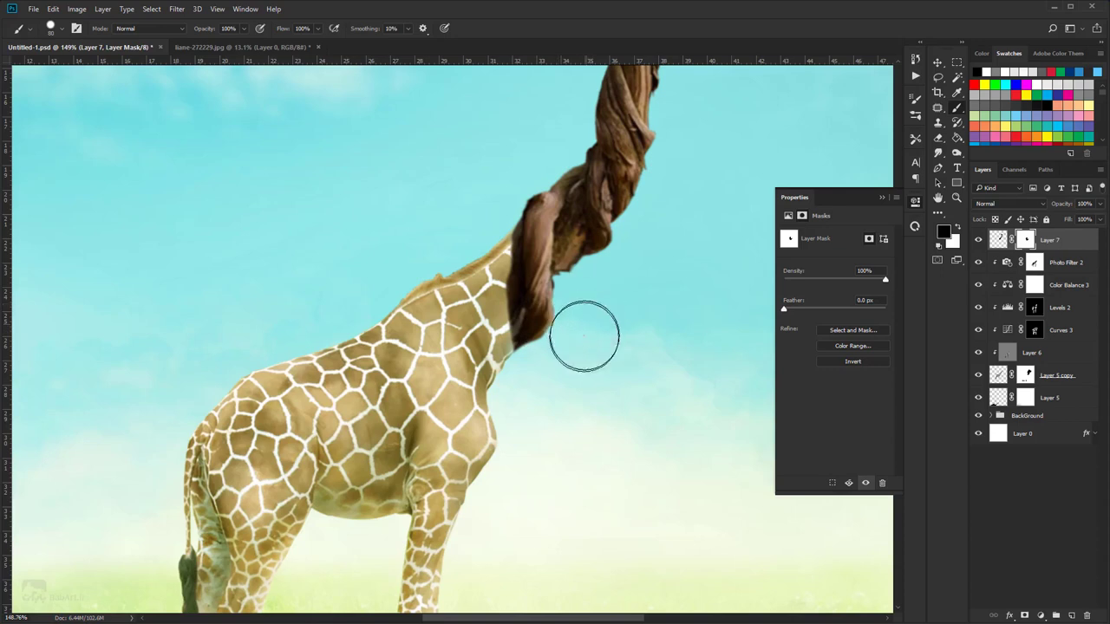
pyautogui.rightClick(507, 332)
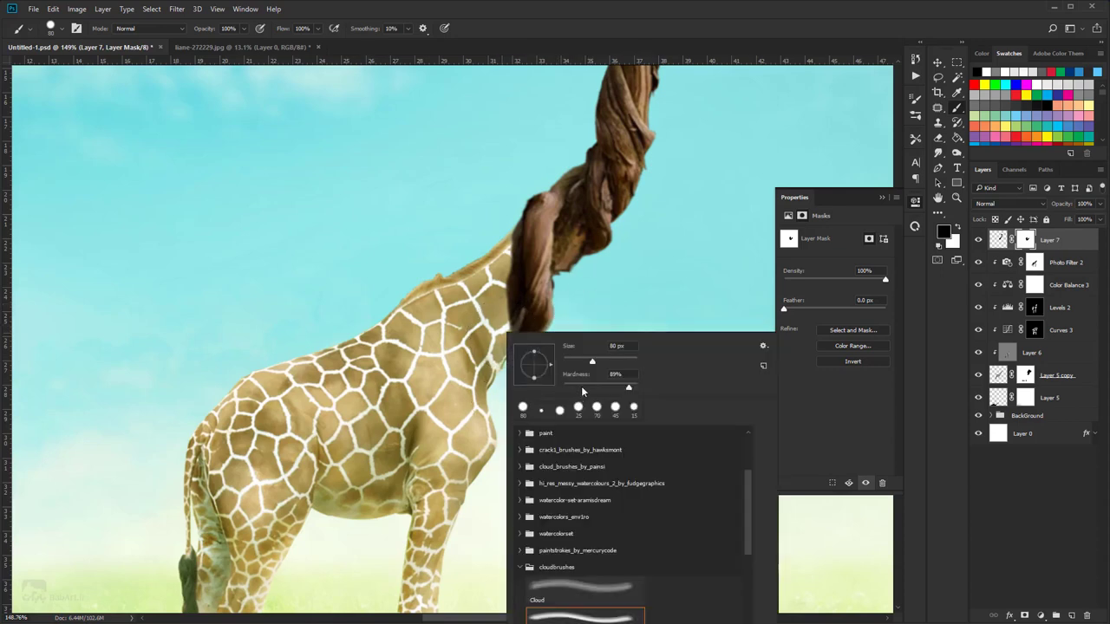
pyautogui.moveTo(571, 387); pyautogui.dragTo(548, 387)
pyautogui.moveTo(481, 285)
pyautogui.mouseDown()
pyautogui.moveTo(491, 233)
pyautogui.moveTo(483, 348)
pyautogui.moveTo(489, 311)
pyautogui.moveTo(482, 336)
pyautogui.moveTo(481, 267)
pyautogui.mouseUp()
pyautogui.rightClick(481, 267)
pyautogui.write('25')
pyautogui.press('Return')
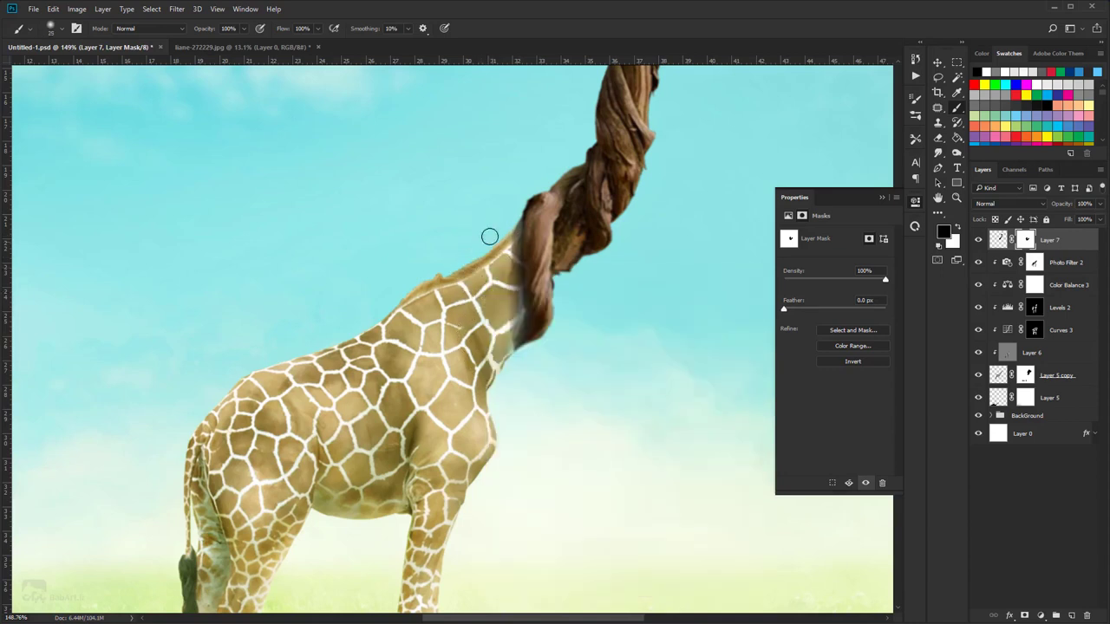
pyautogui.moveTo(509, 220)
pyautogui.mouseDown()
pyautogui.moveTo(510, 317)
pyautogui.moveTo(491, 350)
pyautogui.mouseUp()
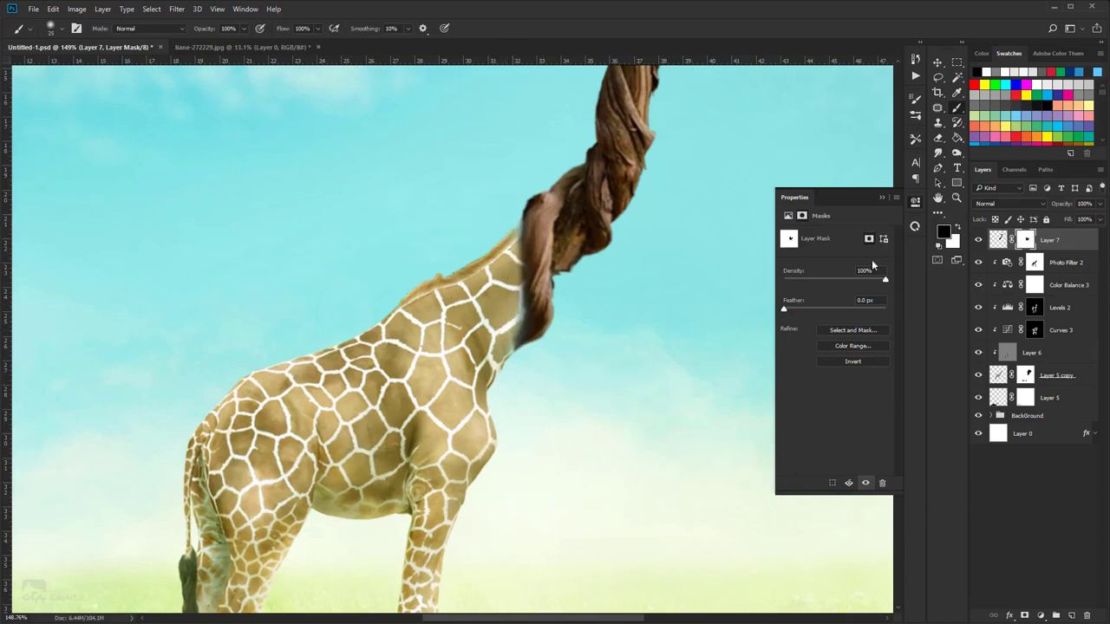
# - Restore the trunk's lower left edge and tip on the mask with a soft white 17 px brush, then return to black
pyautogui.click(955, 226)
pyautogui.moveTo(527, 246)
pyautogui.mouseDown()
pyautogui.moveTo(524, 329)
pyautogui.moveTo(532, 302)
pyautogui.moveTo(510, 348)
pyautogui.mouseUp()
pyautogui.rightClick(512, 348)
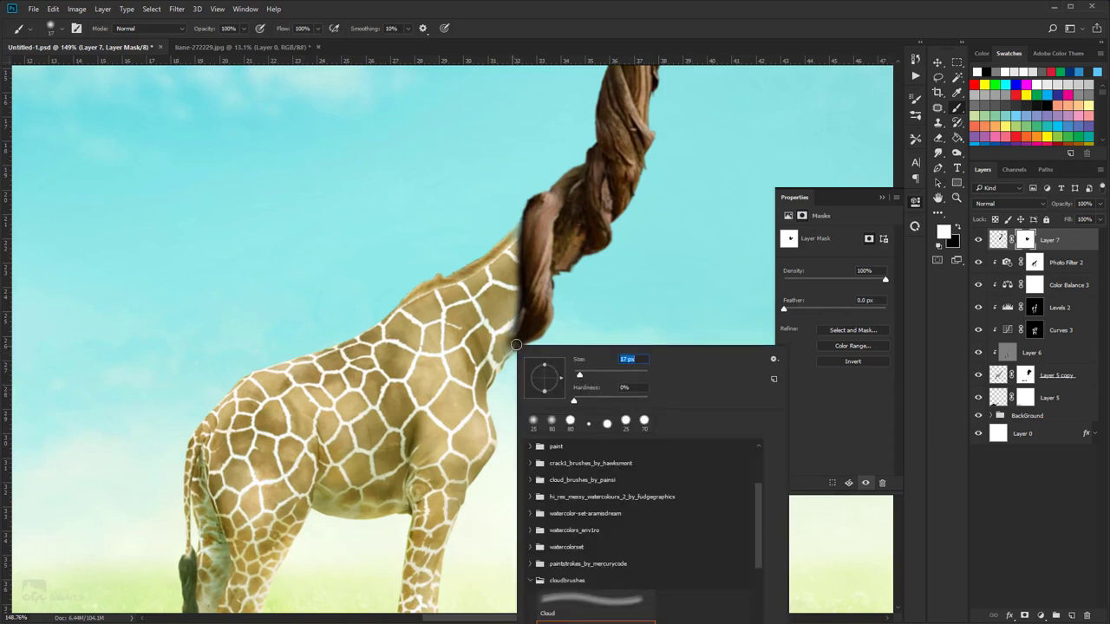
pyautogui.moveTo(516, 342); pyautogui.dragTo(493, 382)
pyautogui.rightClick(544, 338)
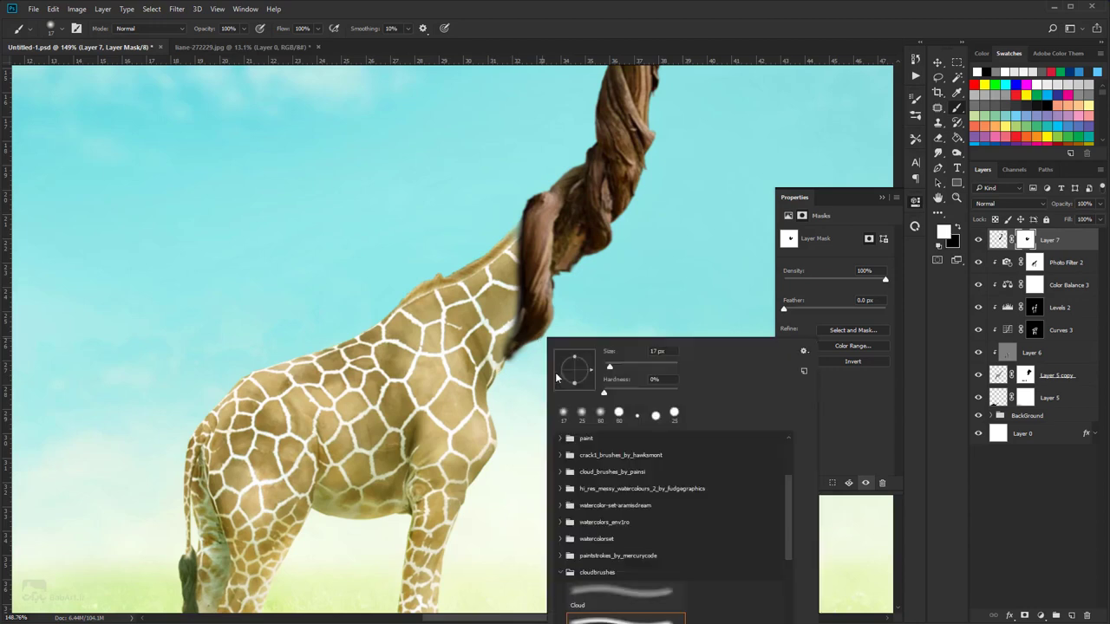
pyautogui.click(959, 229)
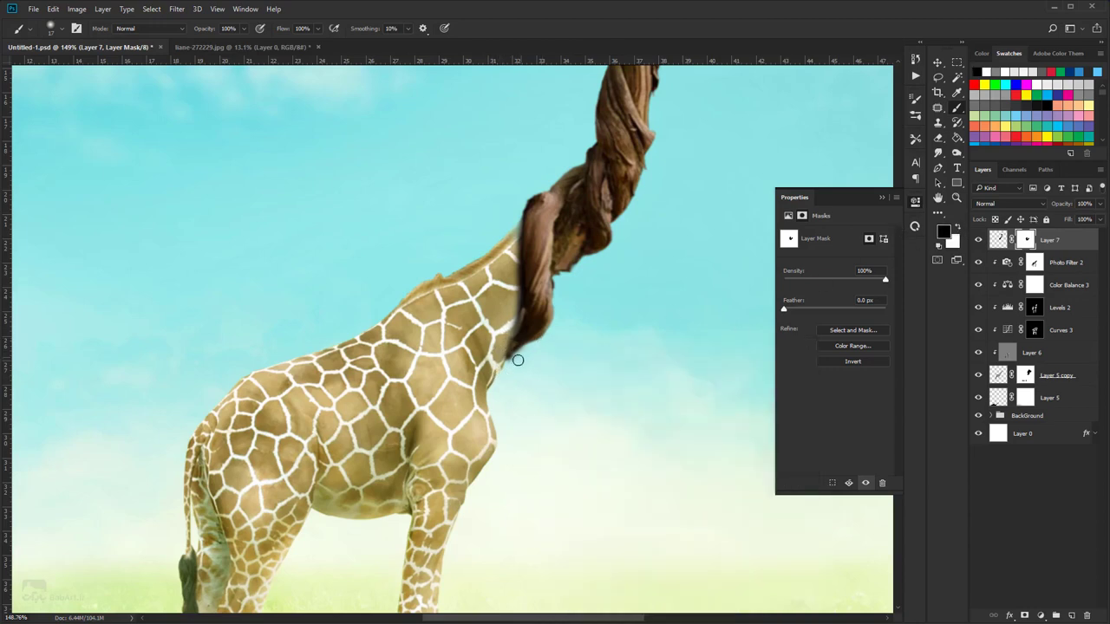
pyautogui.scroll(-3, 555, 312)
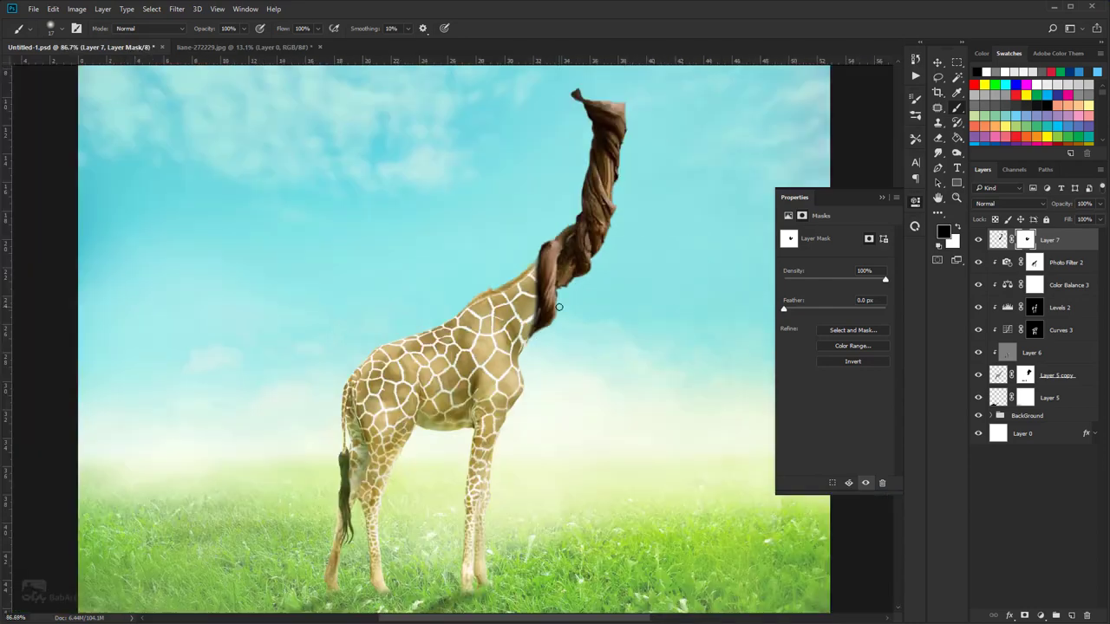
pyautogui.scroll(-3, 559, 307)
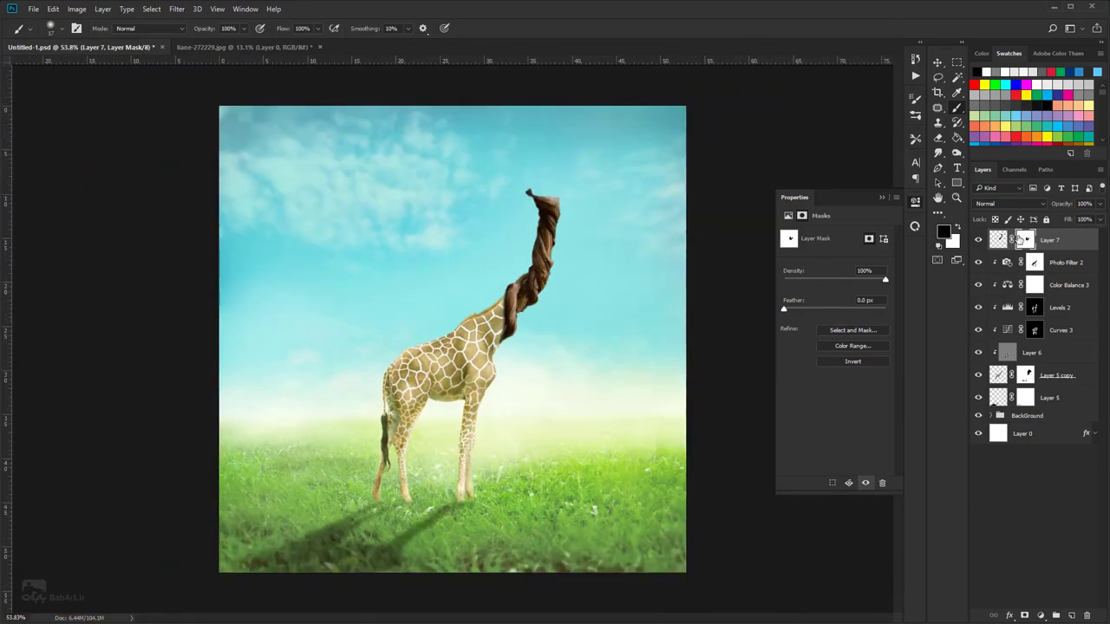
# - Add a new layer above the trunk layer and fill it with gray 808080
pyautogui.click(1063, 246)
pyautogui.click(1071, 614)
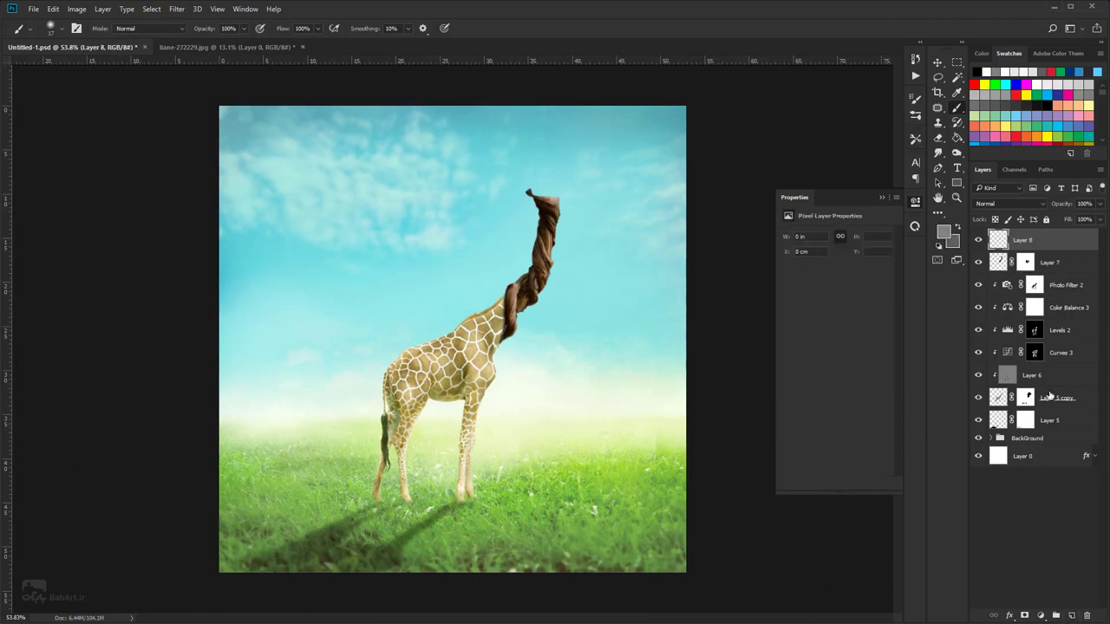
pyautogui.click(943, 232)
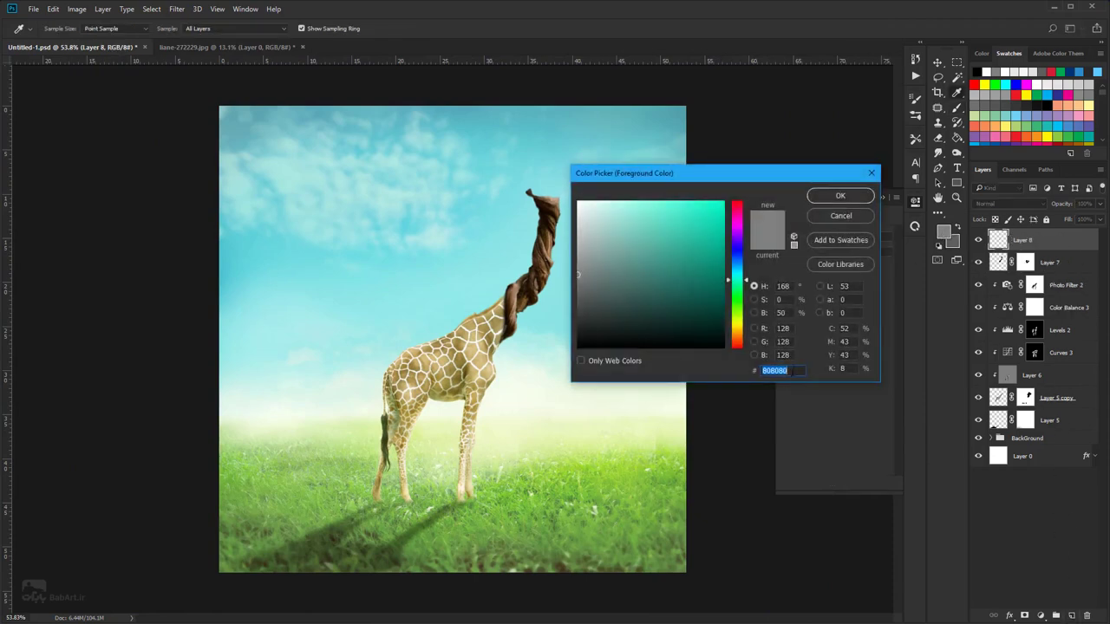
pyautogui.click(840, 196)
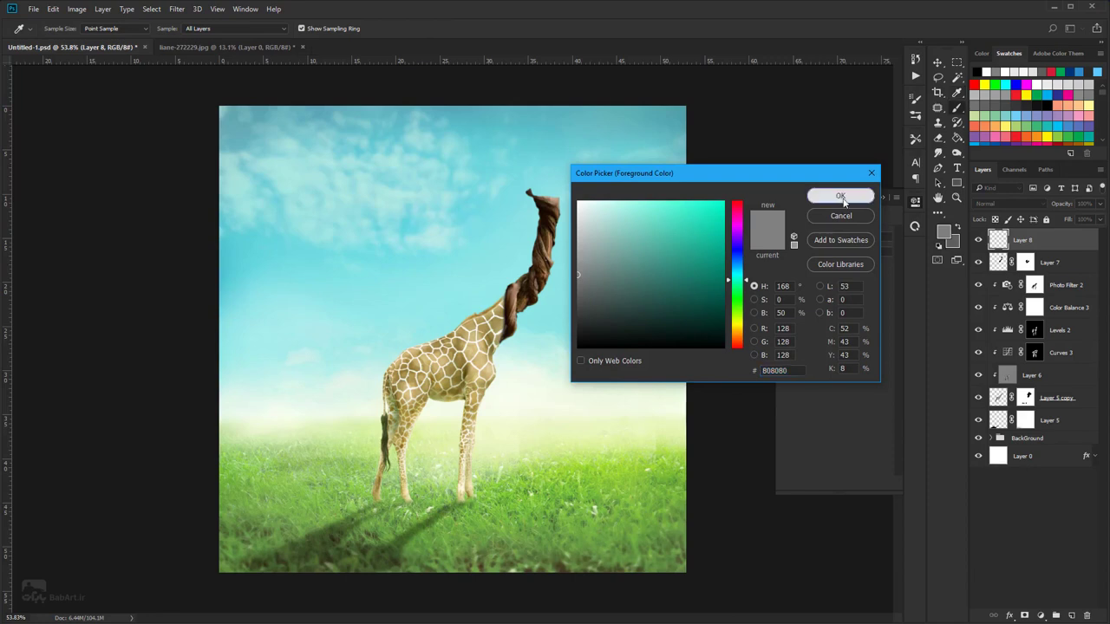
pyautogui.click(956, 136)
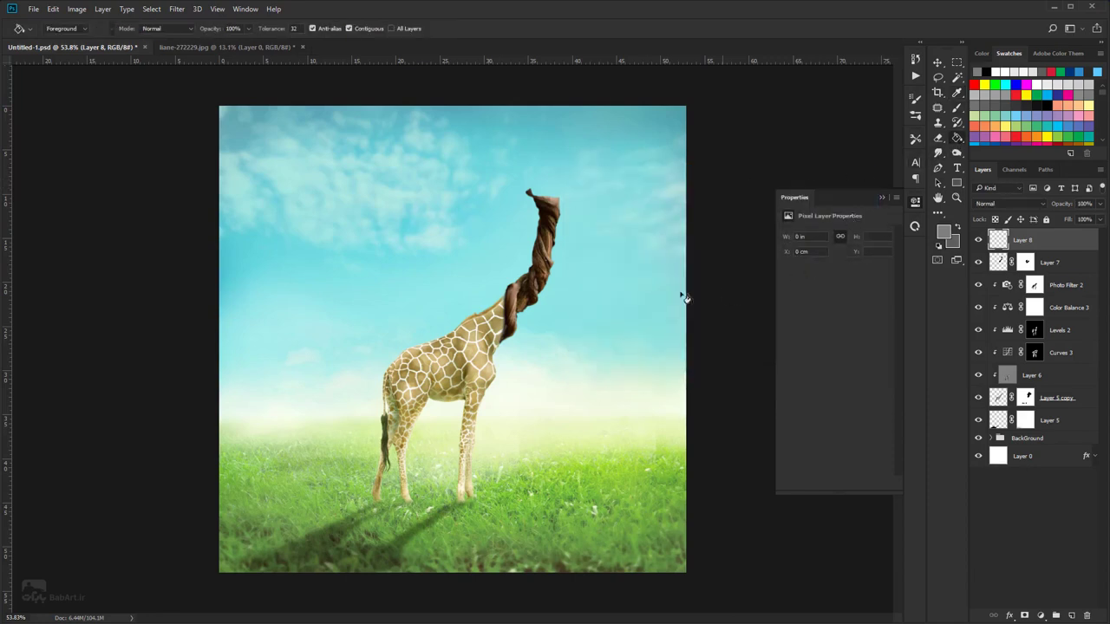
pyautogui.click(619, 279)
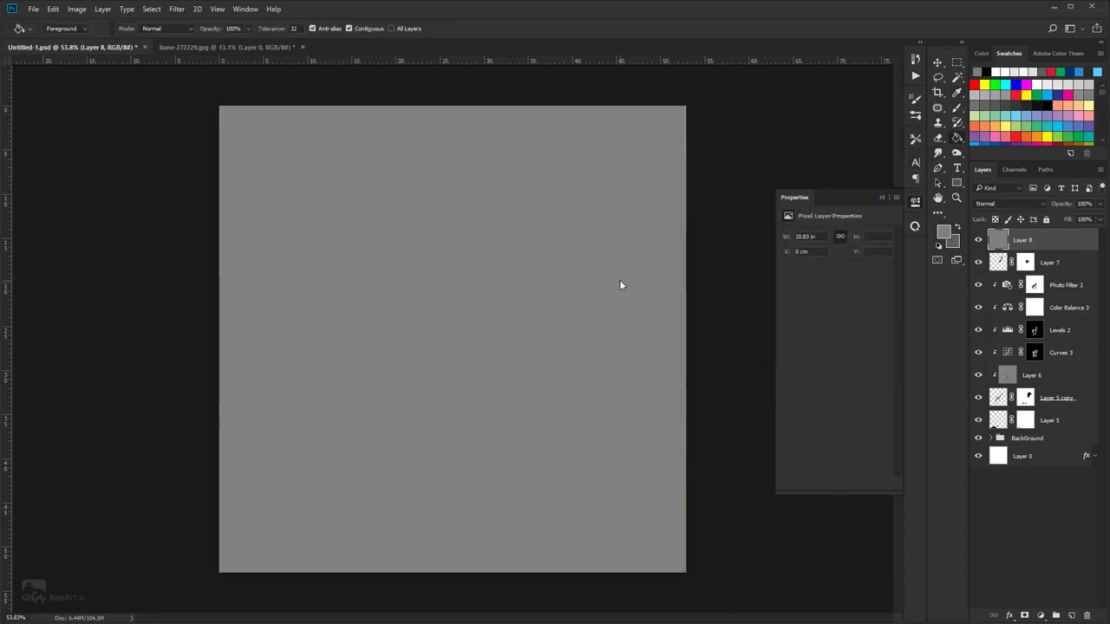
# - Clip the gray layer to the trunk layer and set its blend mode to Overlay
pyautogui.rightClick(1015, 235)
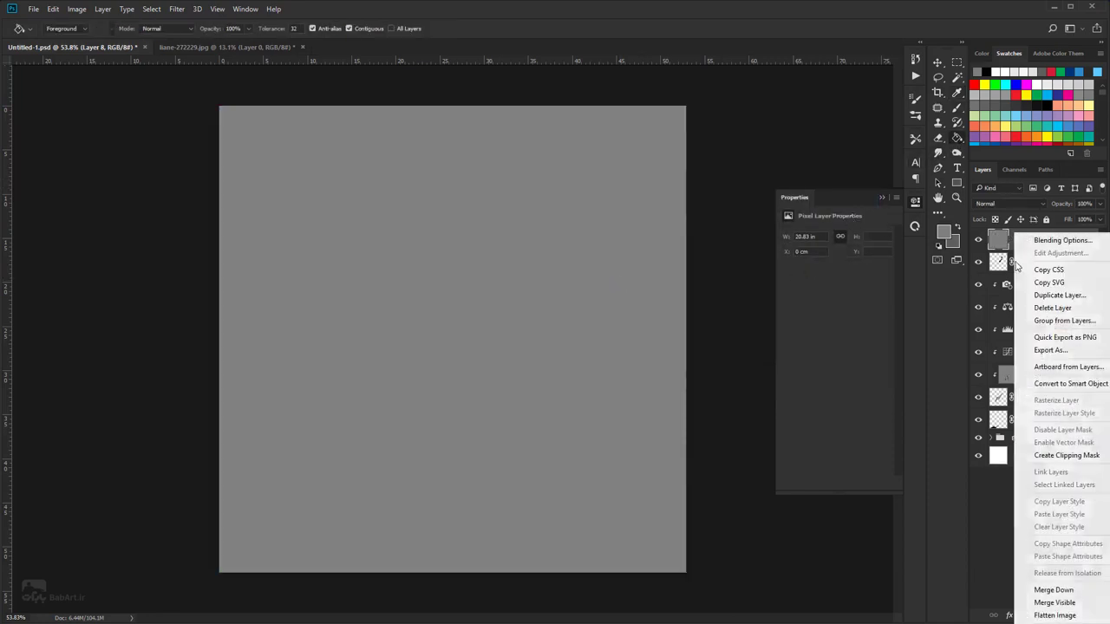
pyautogui.click(1038, 455)
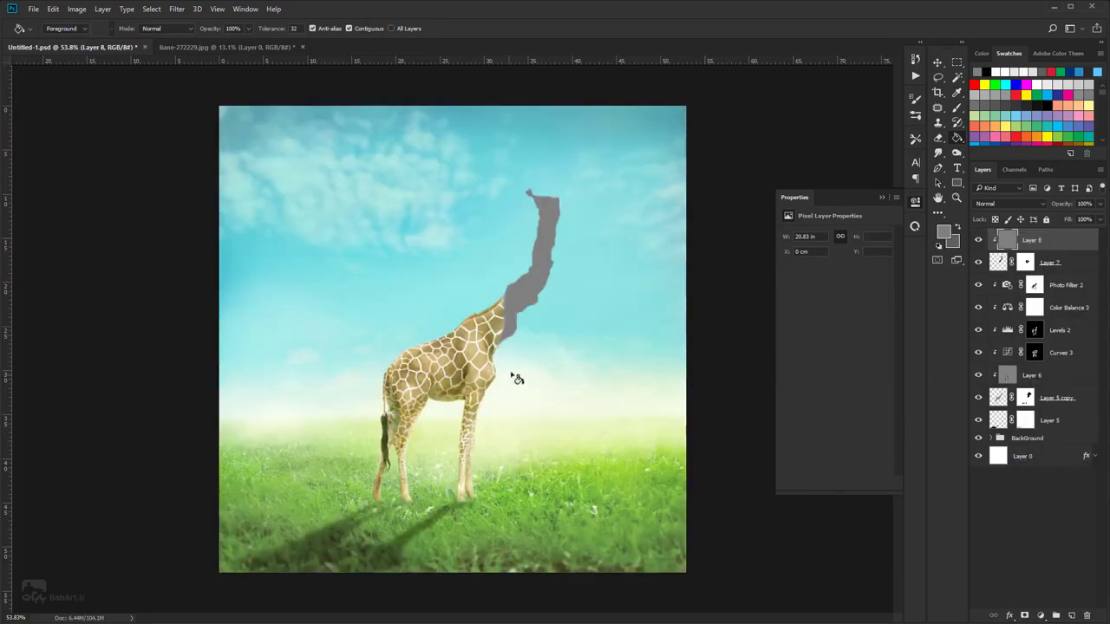
pyautogui.click(999, 204)
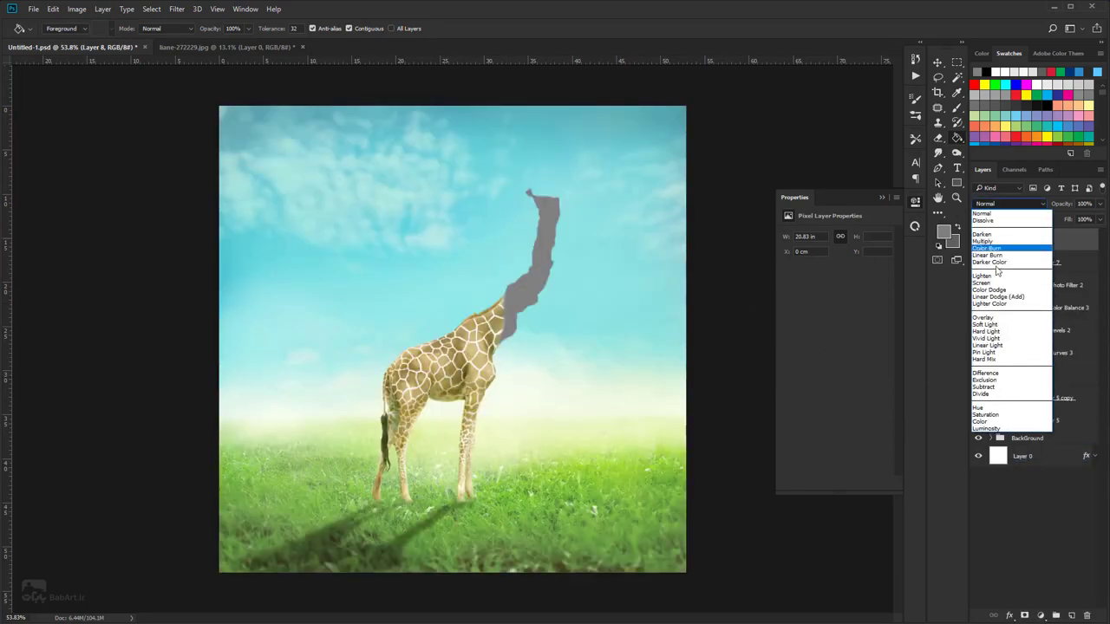
pyautogui.click(985, 319)
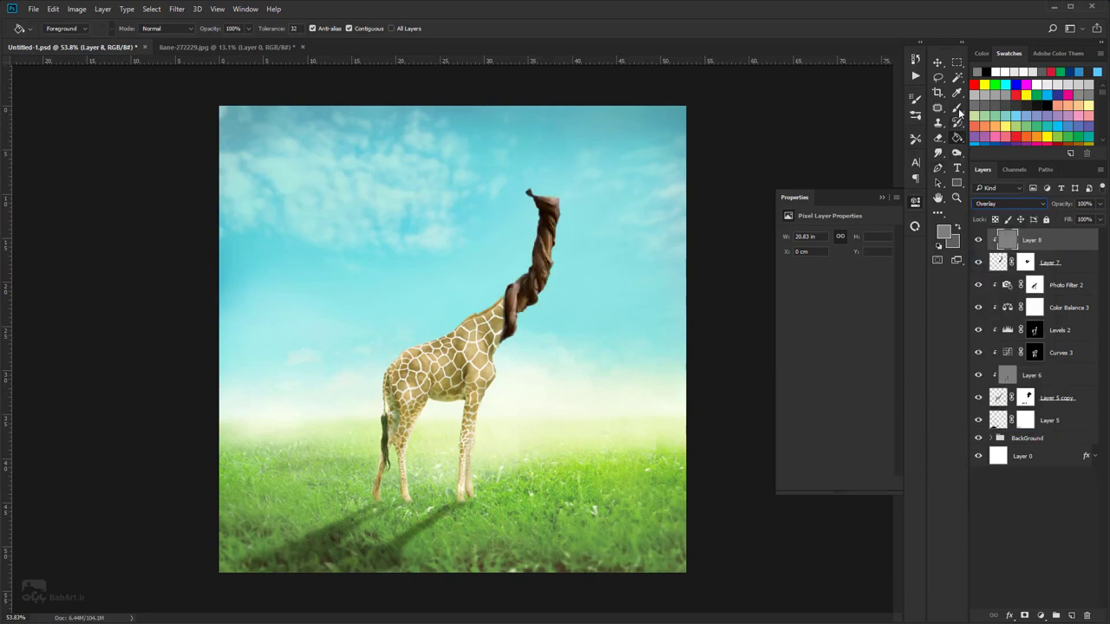
# - Dodge the trunk's upper right edge and middle folds on the gray layer, using Midtones at 33% exposure
pyautogui.click(957, 155)
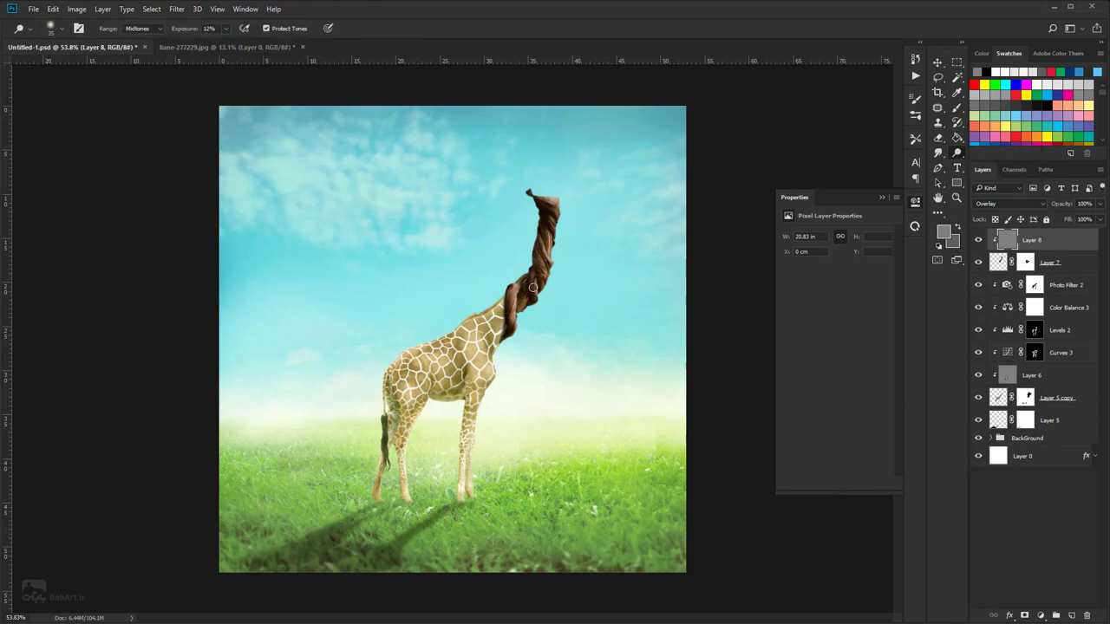
pyautogui.scroll(5, 568, 196)
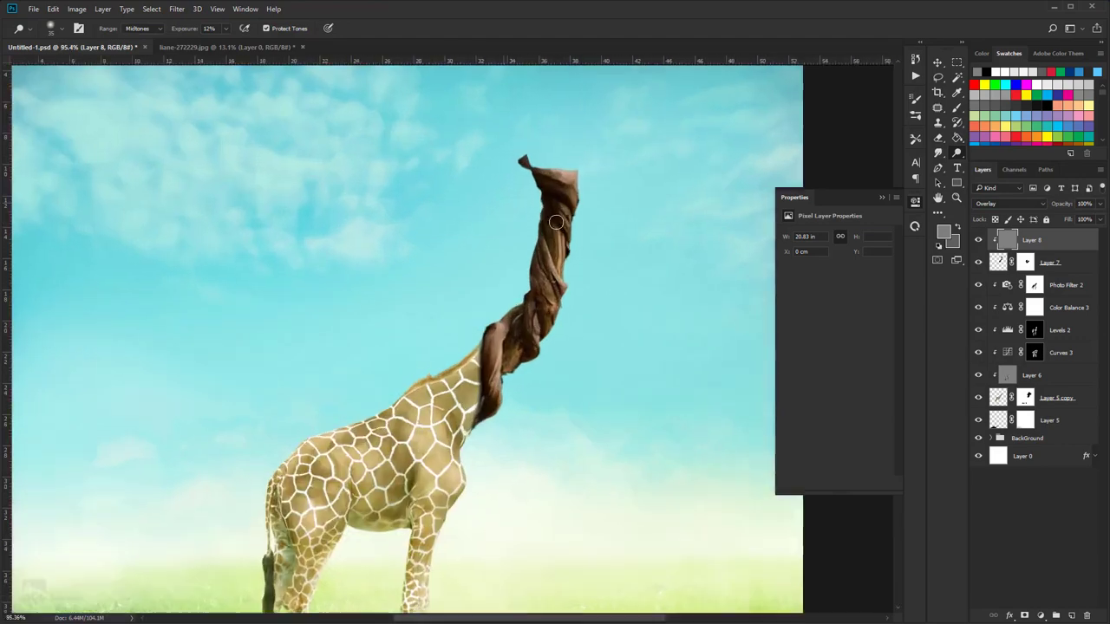
pyautogui.moveTo(564, 216); pyautogui.dragTo(598, 356)
pyautogui.scroll(2, 597, 351)
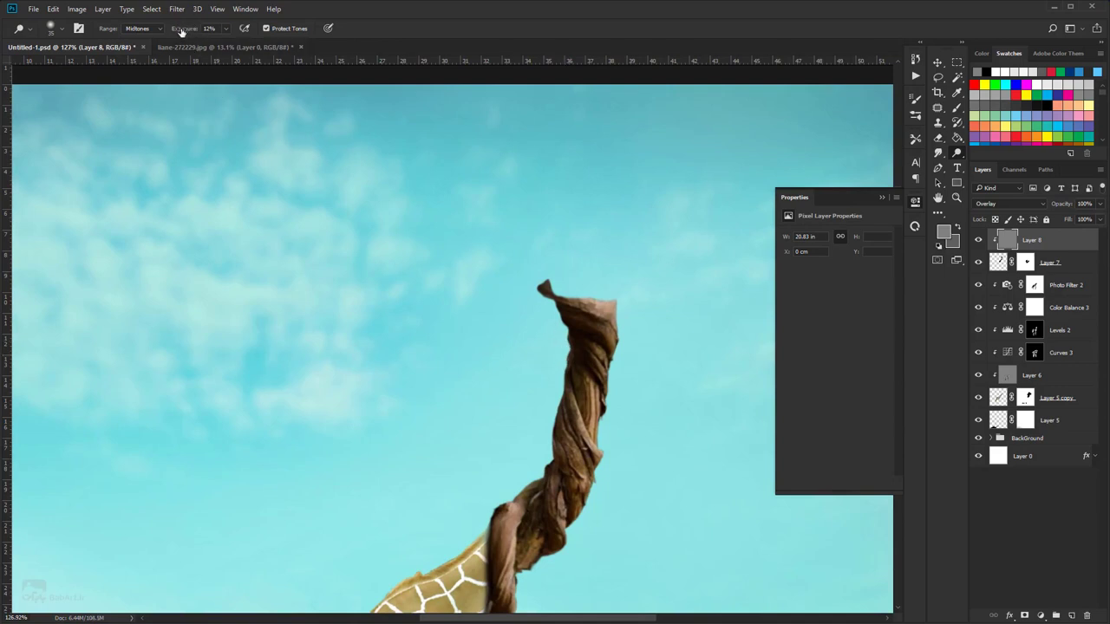
pyautogui.moveTo(184, 32); pyautogui.dragTo(194, 33)
pyautogui.moveTo(608, 309)
pyautogui.mouseDown()
pyautogui.moveTo(619, 347)
pyautogui.moveTo(613, 333)
pyautogui.mouseUp()
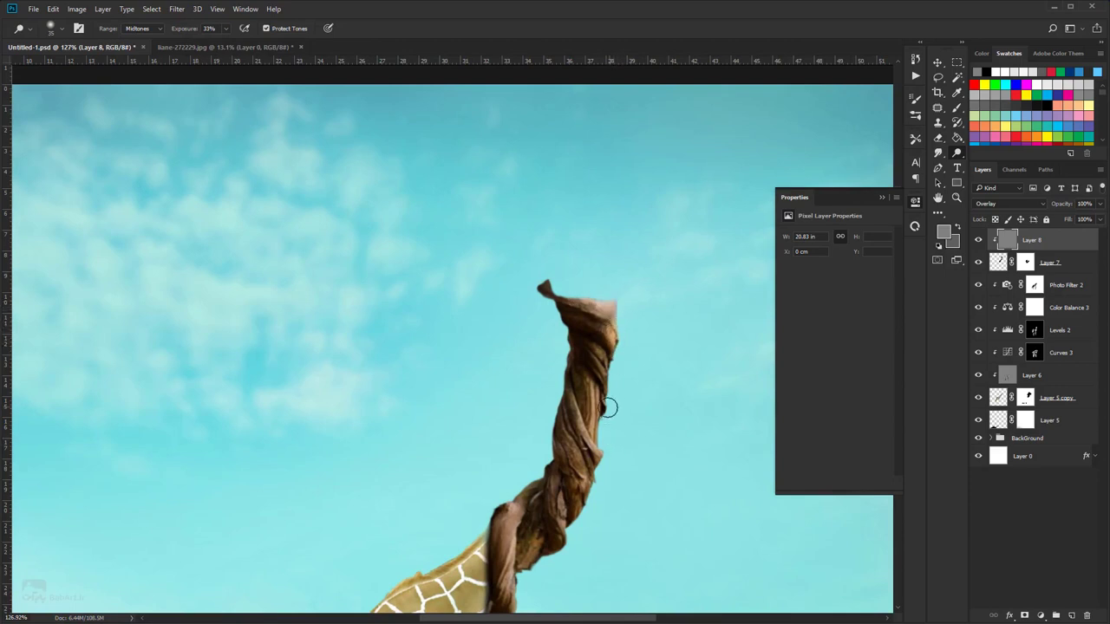
pyautogui.moveTo(604, 401)
pyautogui.mouseDown()
pyautogui.moveTo(598, 434)
pyautogui.moveTo(594, 400)
pyautogui.mouseUp()
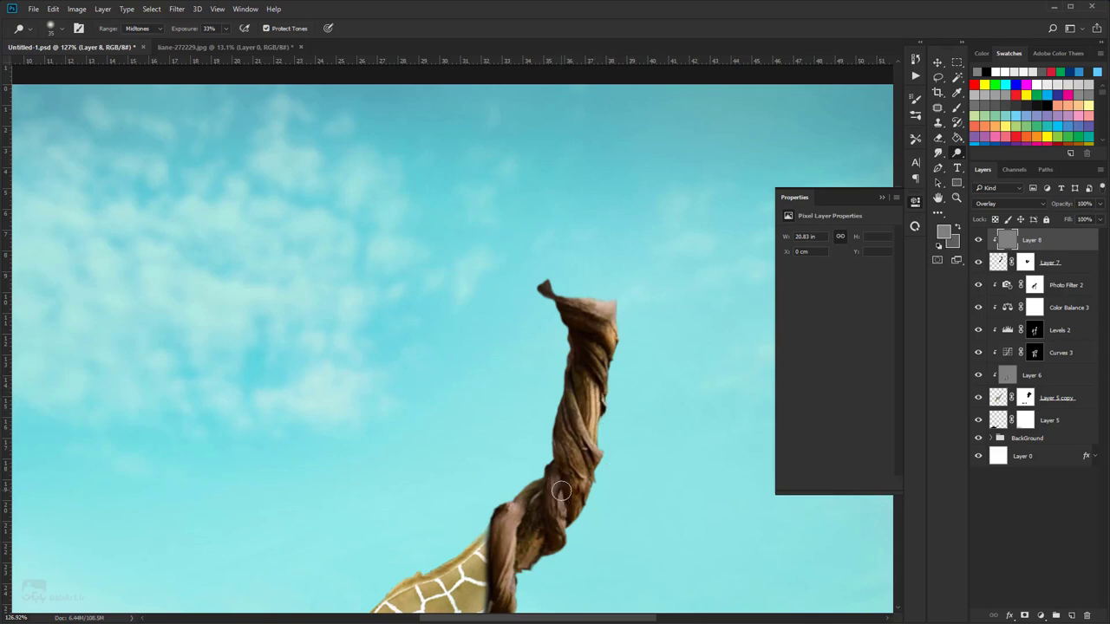
pyautogui.moveTo(579, 490); pyautogui.dragTo(590, 461)
pyautogui.moveTo(567, 418); pyautogui.dragTo(577, 448)
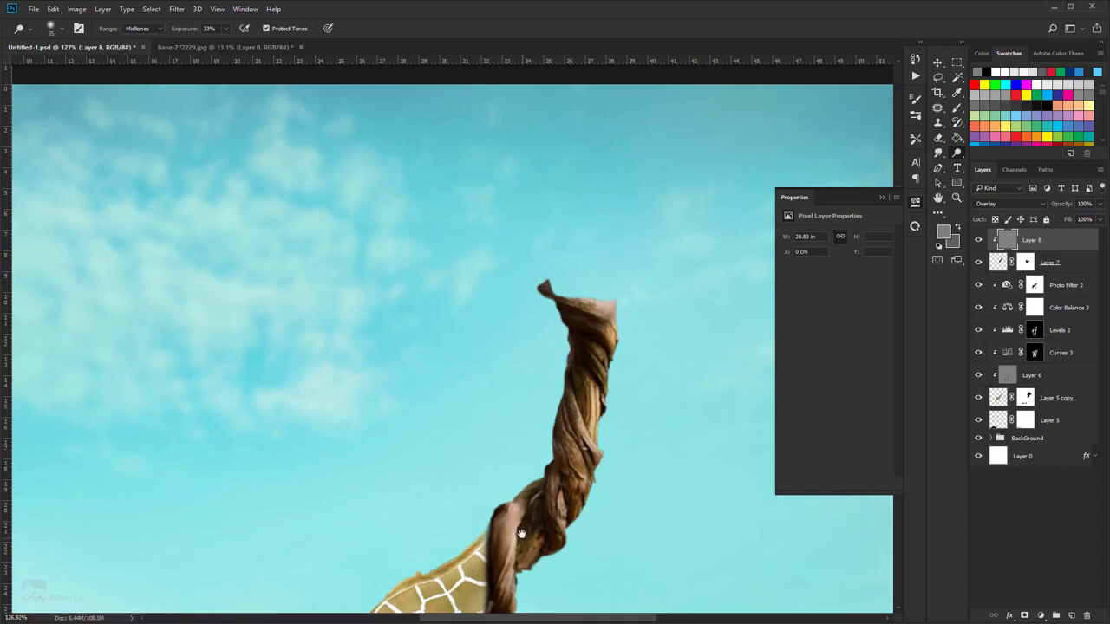
# - Dodge highlights onto the trunk's lower coil and up along its central twists
pyautogui.moveTo(522, 530); pyautogui.dragTo(512, 404)
pyautogui.moveTo(522, 434)
pyautogui.mouseDown()
pyautogui.moveTo(527, 424)
pyautogui.moveTo(522, 441)
pyautogui.mouseUp()
pyautogui.moveTo(560, 372)
pyautogui.mouseDown()
pyautogui.moveTo(556, 386)
pyautogui.moveTo(564, 370)
pyautogui.moveTo(549, 320)
pyautogui.moveTo(565, 230)
pyautogui.mouseUp()
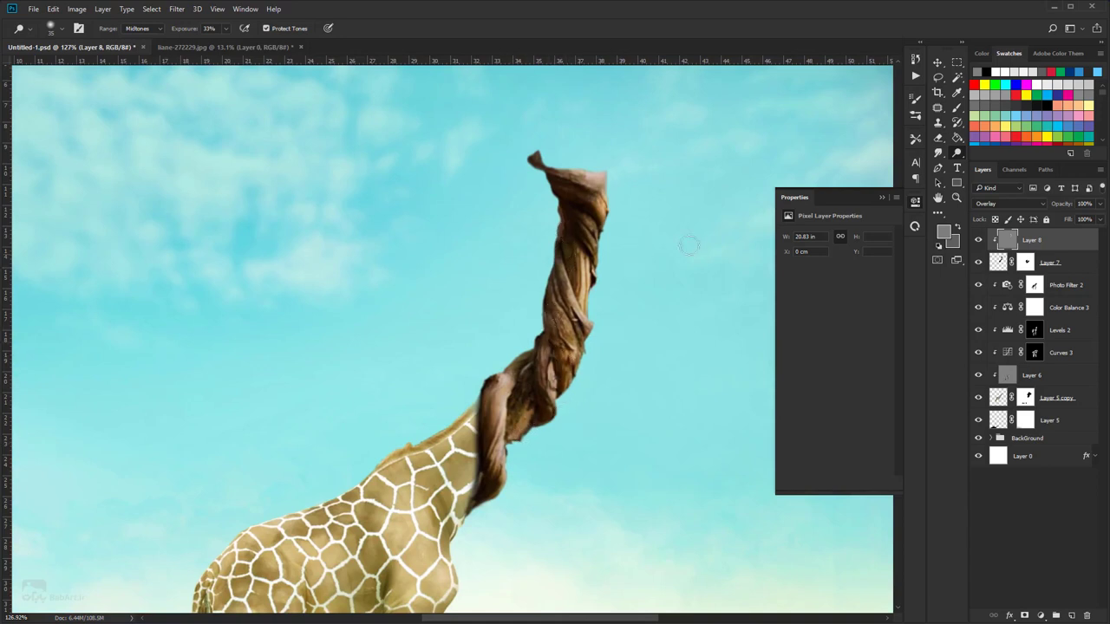
# - Burn shadows into the trunk's middle folds, lower coils and upper right edge with a 15 px brush at 50% exposure
pyautogui.rightClick(957, 156)
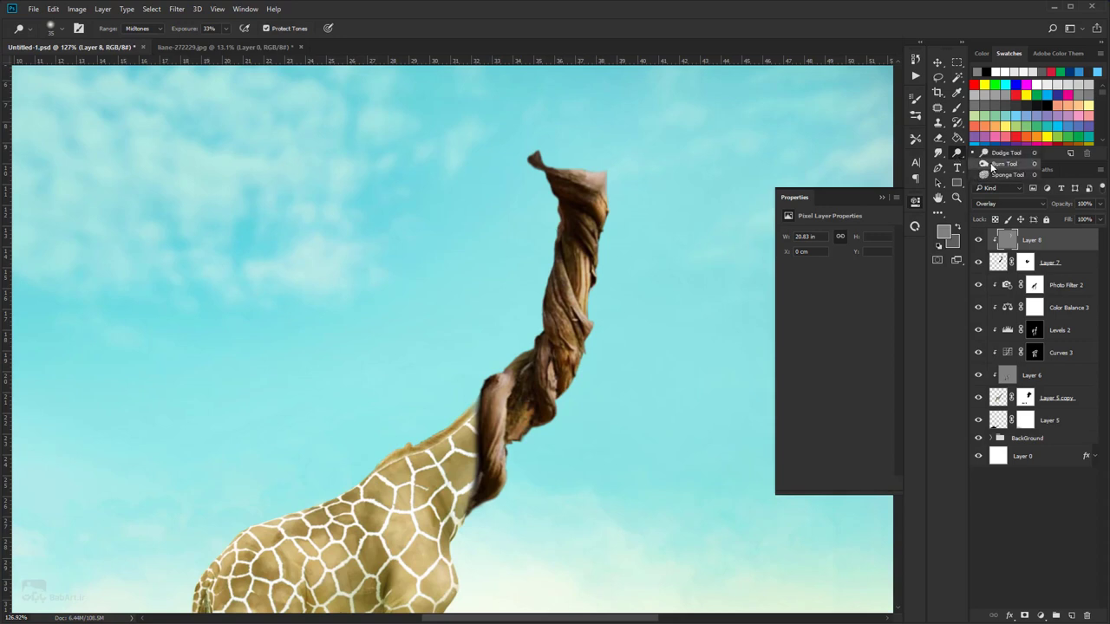
pyautogui.click(1001, 173)
pyautogui.click(179, 34)
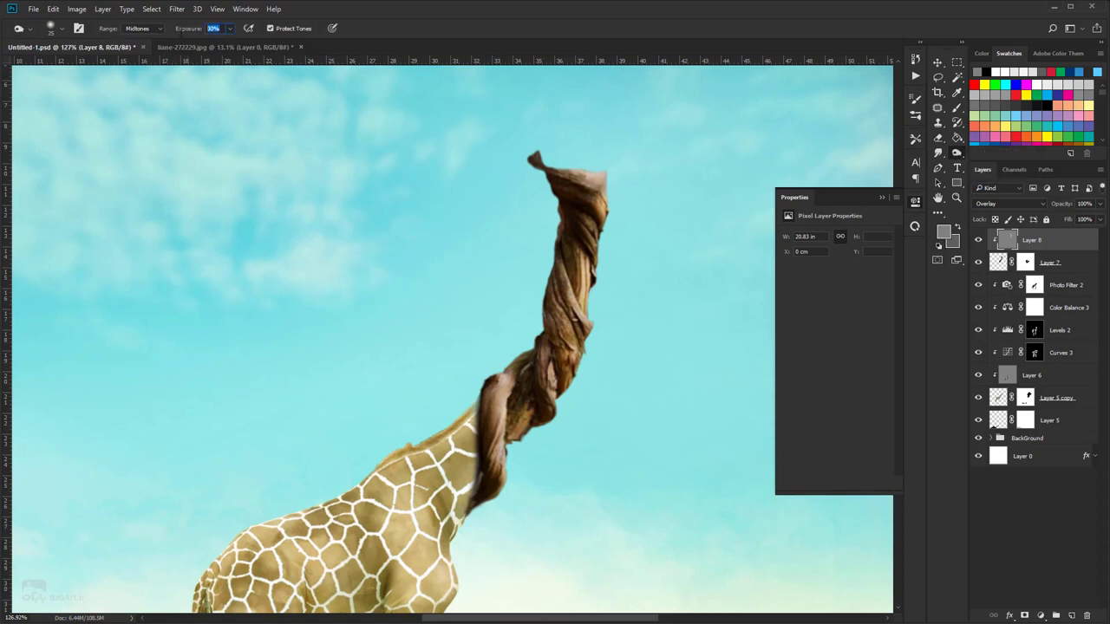
pyautogui.write('50')
pyautogui.press('Return')
pyautogui.press('[')
pyautogui.press('[')
pyautogui.moveTo(564, 298); pyautogui.dragTo(583, 333)
pyautogui.moveTo(547, 375)
pyautogui.mouseDown()
pyautogui.moveTo(549, 384)
pyautogui.moveTo(487, 395)
pyautogui.moveTo(496, 449)
pyautogui.moveTo(476, 497)
pyautogui.moveTo(520, 437)
pyautogui.moveTo(511, 433)
pyautogui.moveTo(528, 427)
pyautogui.moveTo(528, 370)
pyautogui.mouseUp()
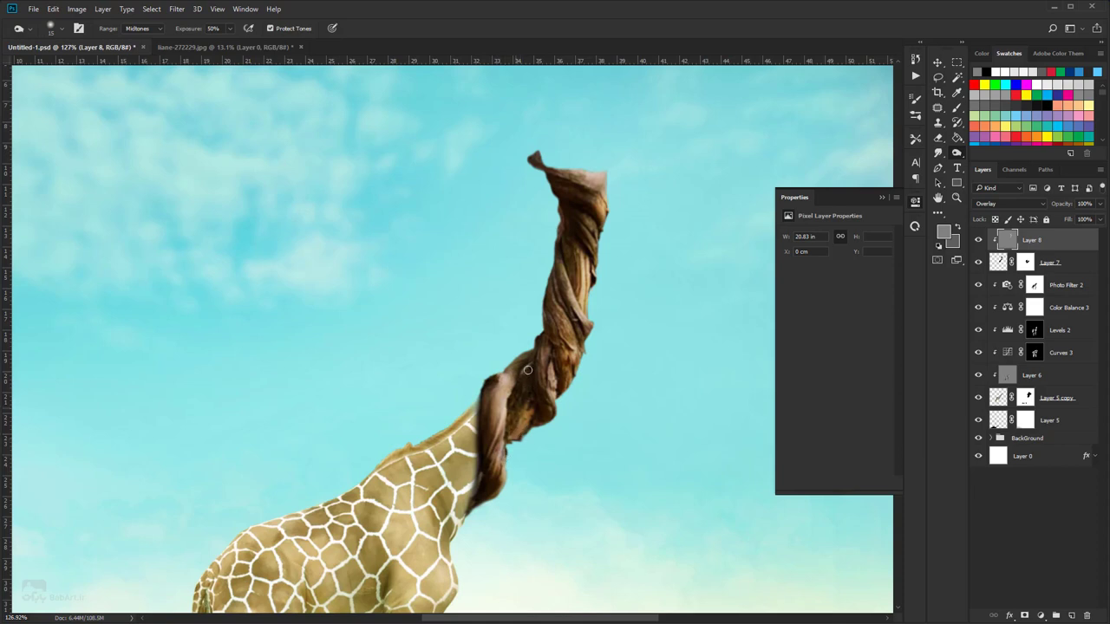
pyautogui.moveTo(607, 191)
pyautogui.mouseDown()
pyautogui.moveTo(591, 182)
pyautogui.moveTo(609, 208)
pyautogui.mouseUp()
# - Check the dodge-and-burn shading by switching the gray layer's blend mode to Normal, and return it to Overlay
pyautogui.click(1010, 204)
pyautogui.click(1012, 215)
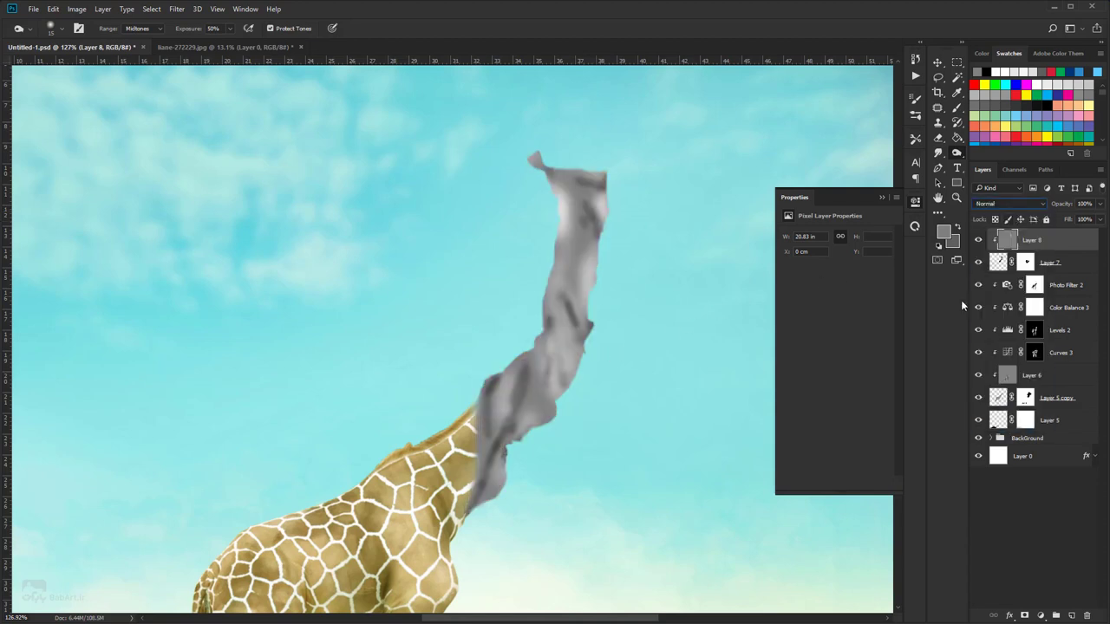
pyautogui.click(1006, 203)
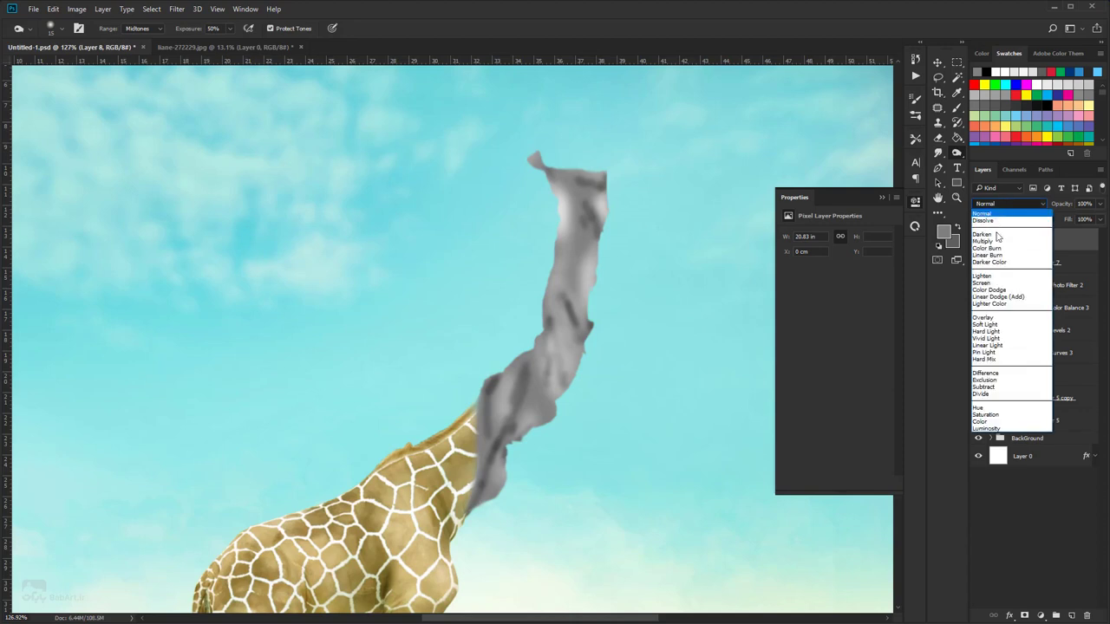
pyautogui.click(996, 320)
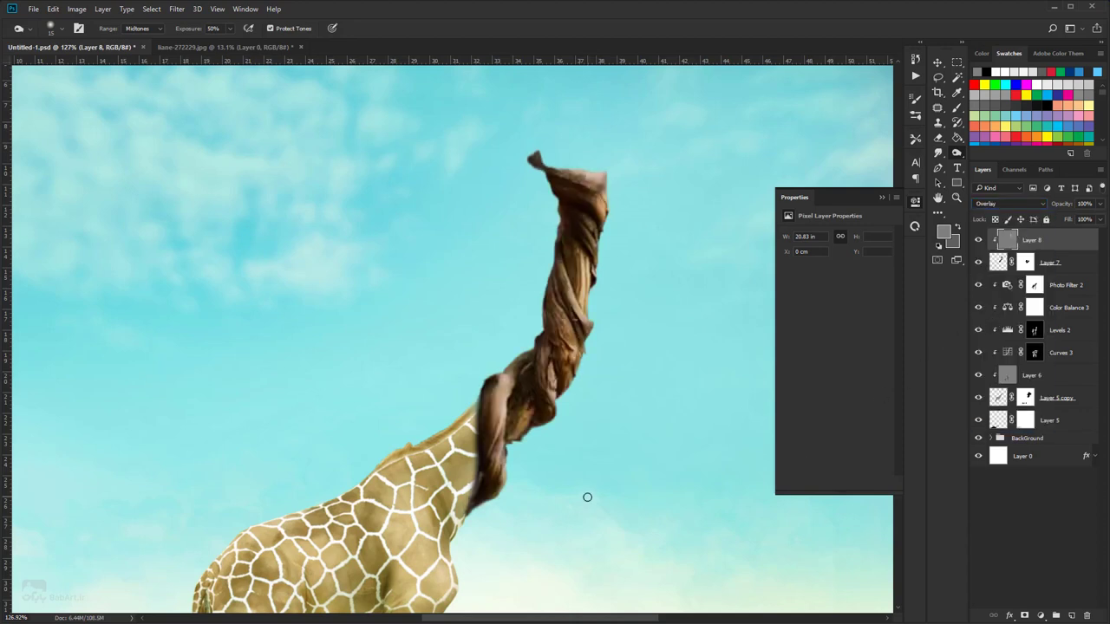
# - Add a Hue/Saturation adjustment clipped to the trunk with Saturation at -52, and compare the trunk with and without it
pyautogui.click(1040, 615)
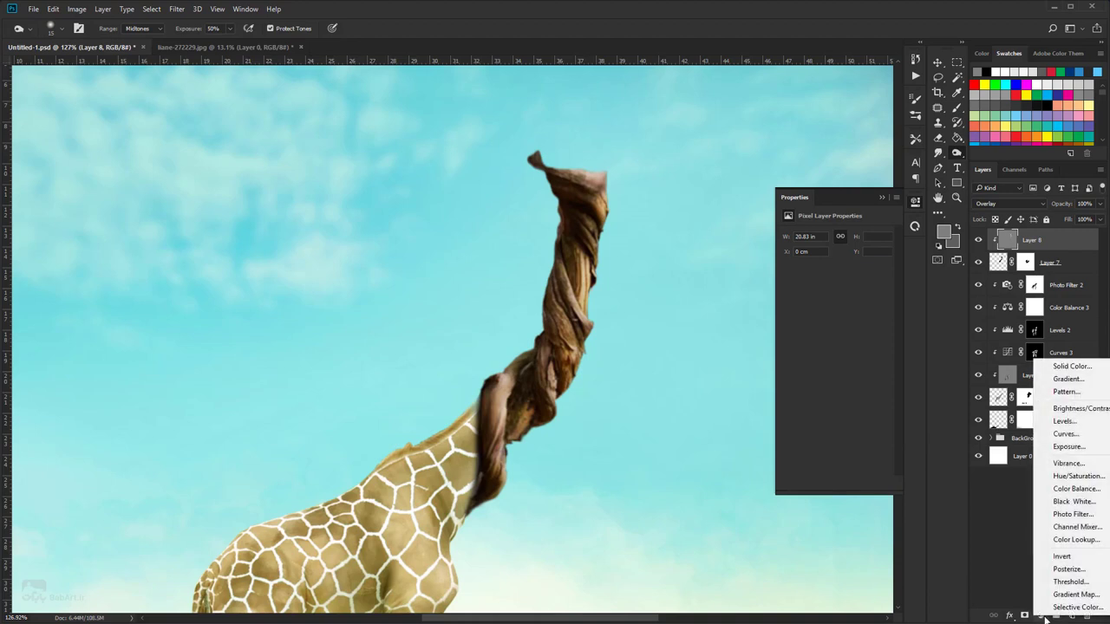
pyautogui.click(1077, 476)
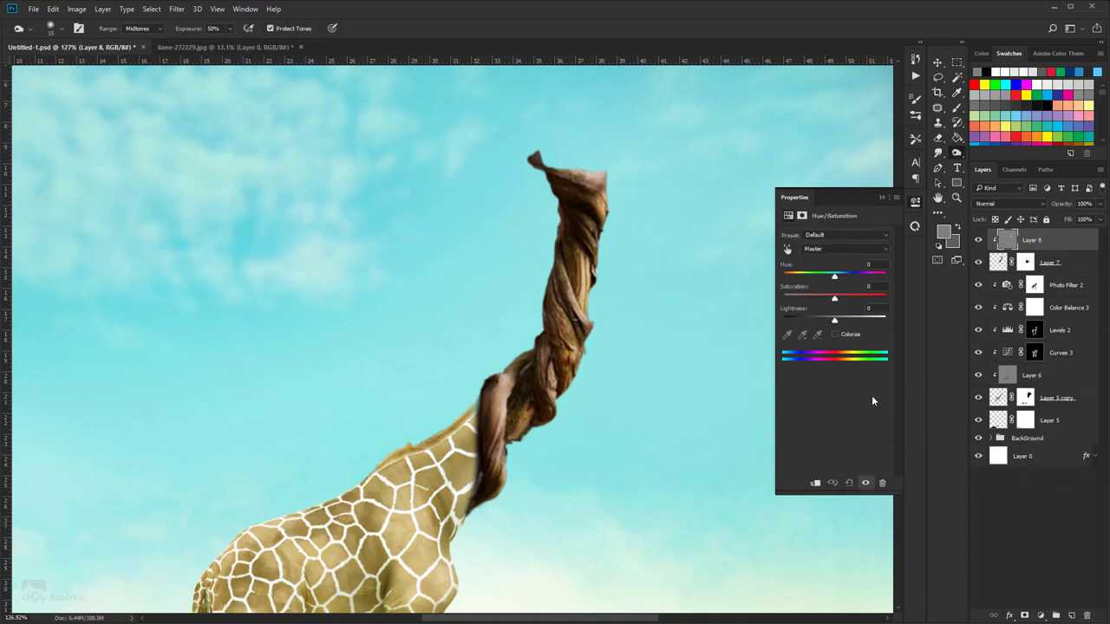
pyautogui.click(816, 483)
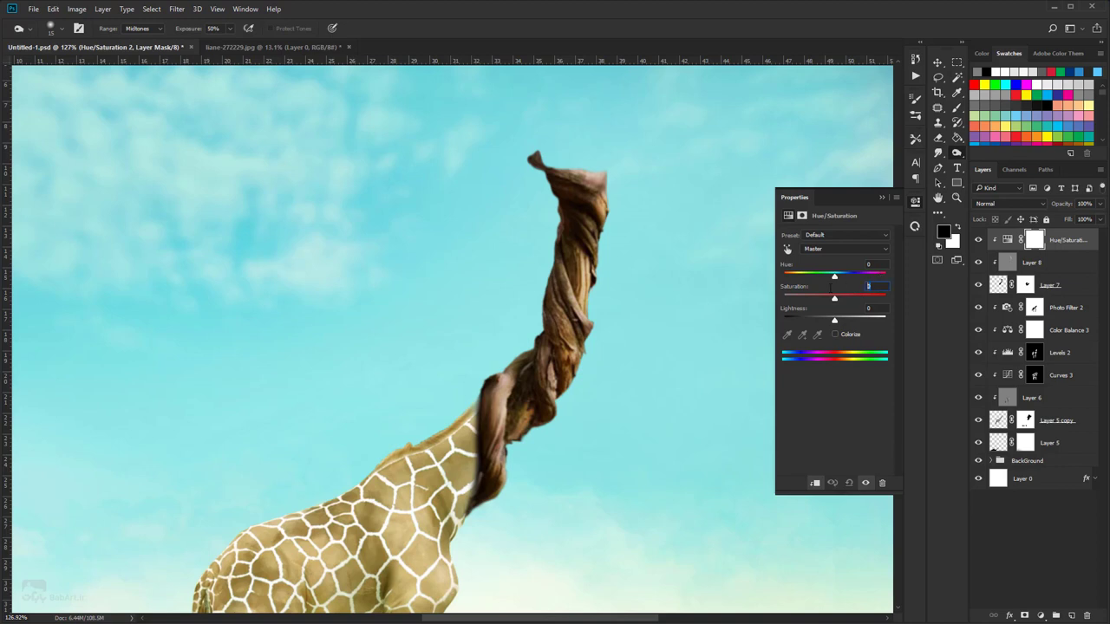
pyautogui.write('-52')
pyautogui.click(979, 241)
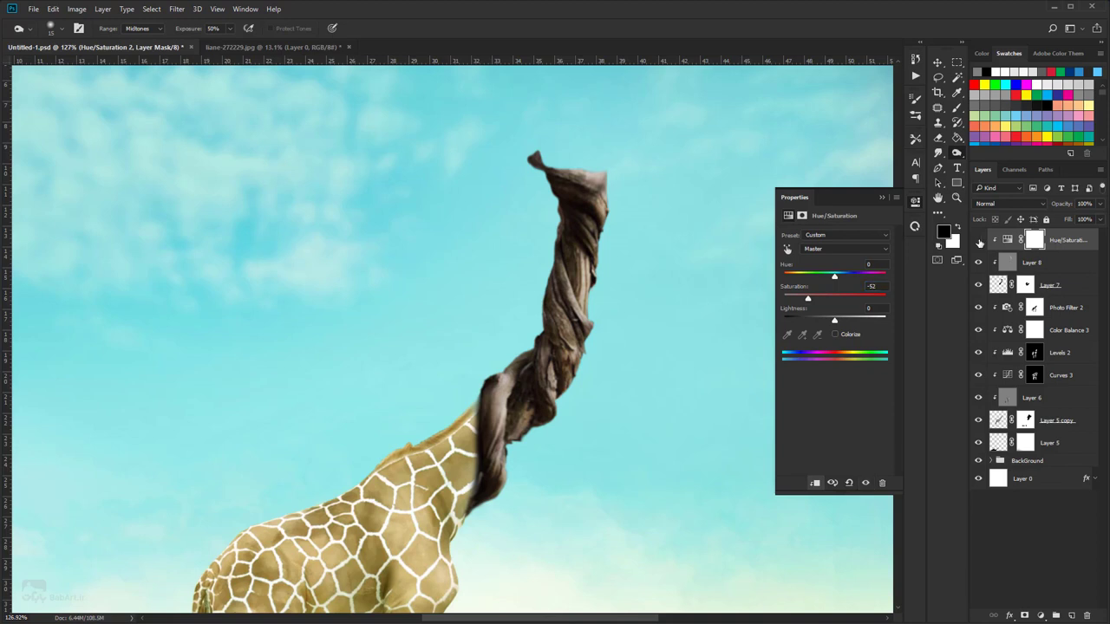
pyautogui.click(979, 241)
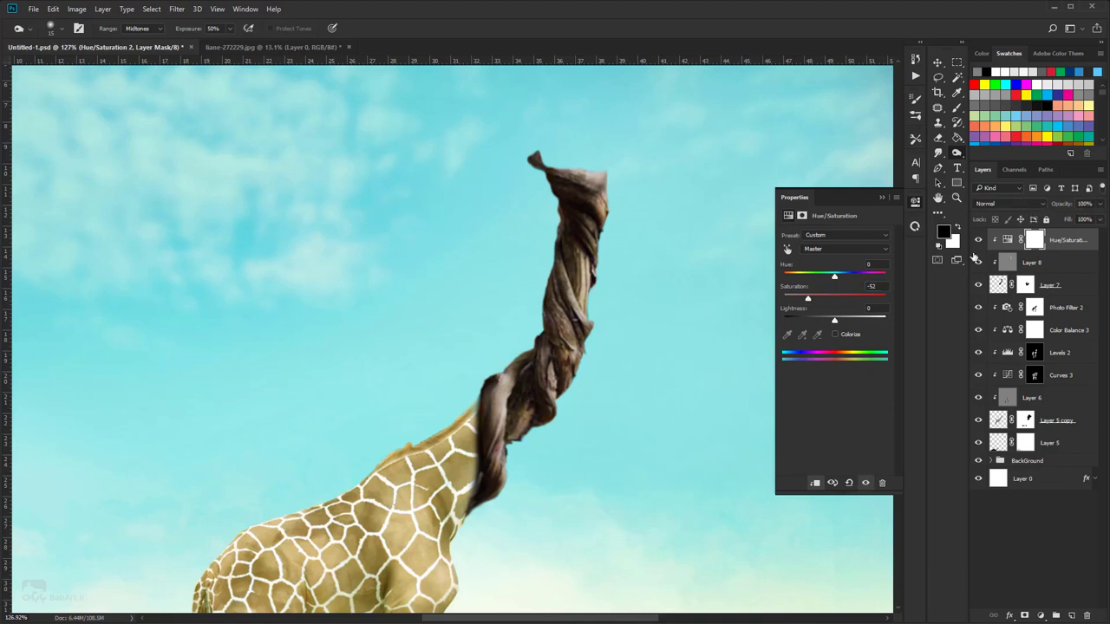
pyautogui.click(882, 197)
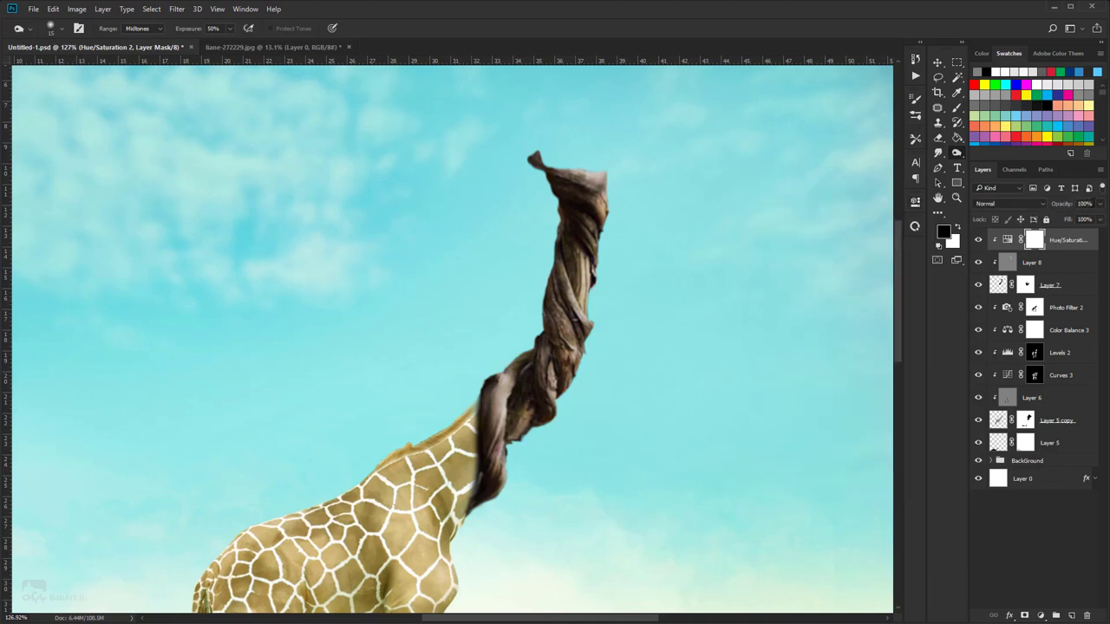
# - Try 40% and 50% opacity on the Hue/Saturation layer, and restore it to 100%
pyautogui.click(1084, 204)
pyautogui.write('40')
pyautogui.click(980, 241)
pyautogui.click(980, 241)
pyautogui.click(1069, 203)
pyautogui.write('50')
pyautogui.press('Return')
pyautogui.click(1086, 204)
pyautogui.press('Return')
# - Paint black on the Hue/Saturation mask with a 30% opacity brush to recover some trunk color, and compare the result
pyautogui.click(957, 110)
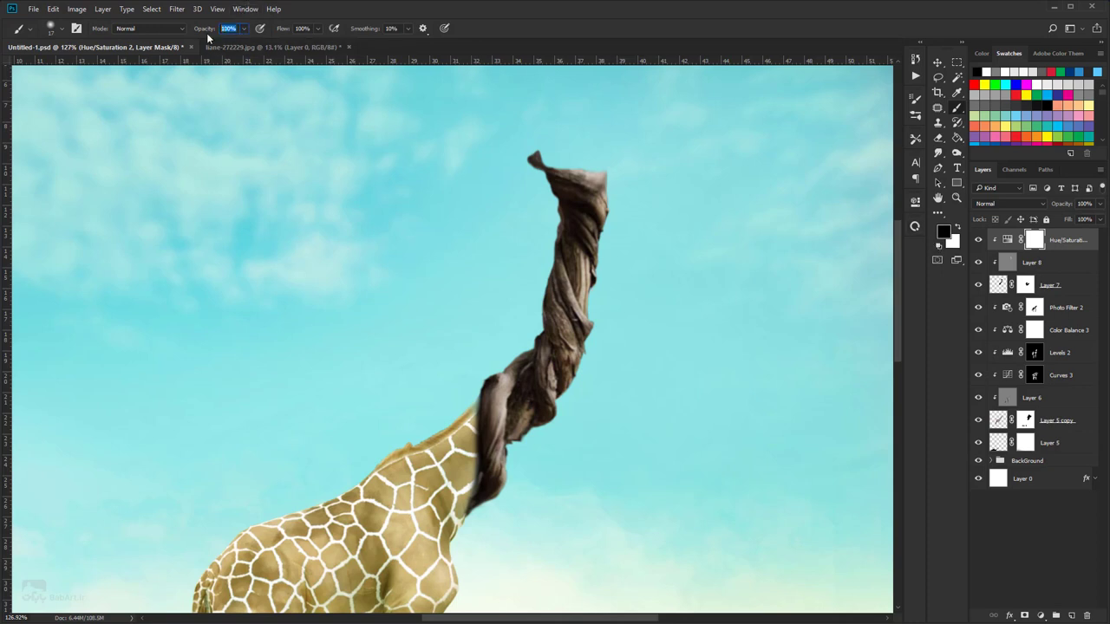
pyautogui.write('30')
pyautogui.press('Return')
pyautogui.keyDown('alt'); pyautogui.scroll(-2, 578, 329); pyautogui.keyUp('alt')
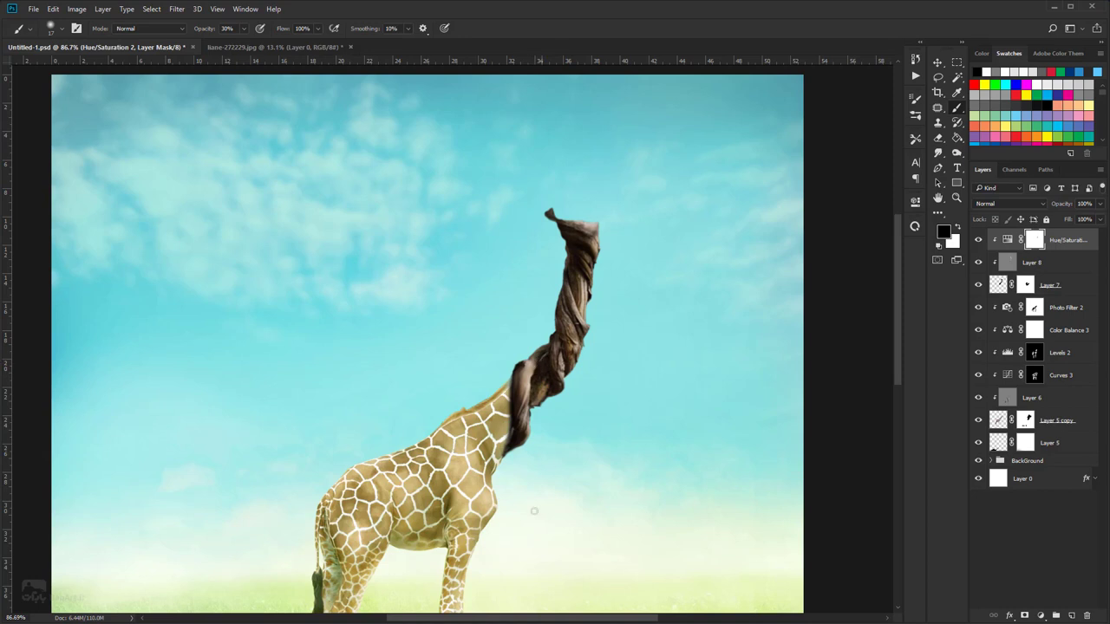
pyautogui.click(978, 240)
pyautogui.click(977, 241)
# - Add a Curves adjustment clipped to the trunk and brighten its midtones with a point at input 109, output 207
pyautogui.click(1040, 614)
pyautogui.click(1067, 434)
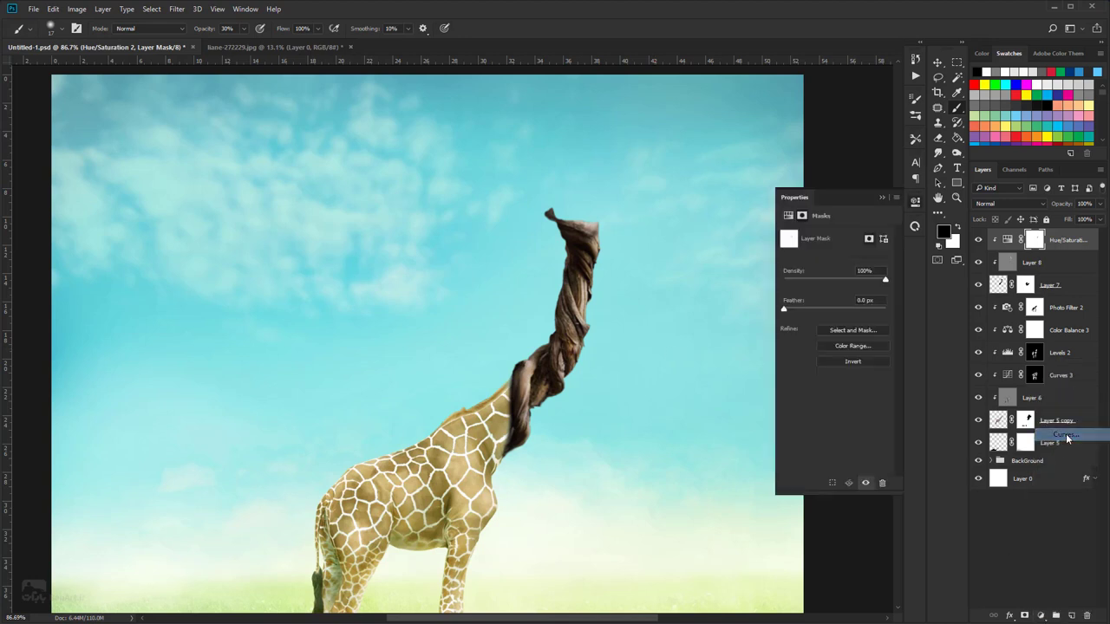
pyautogui.click(815, 483)
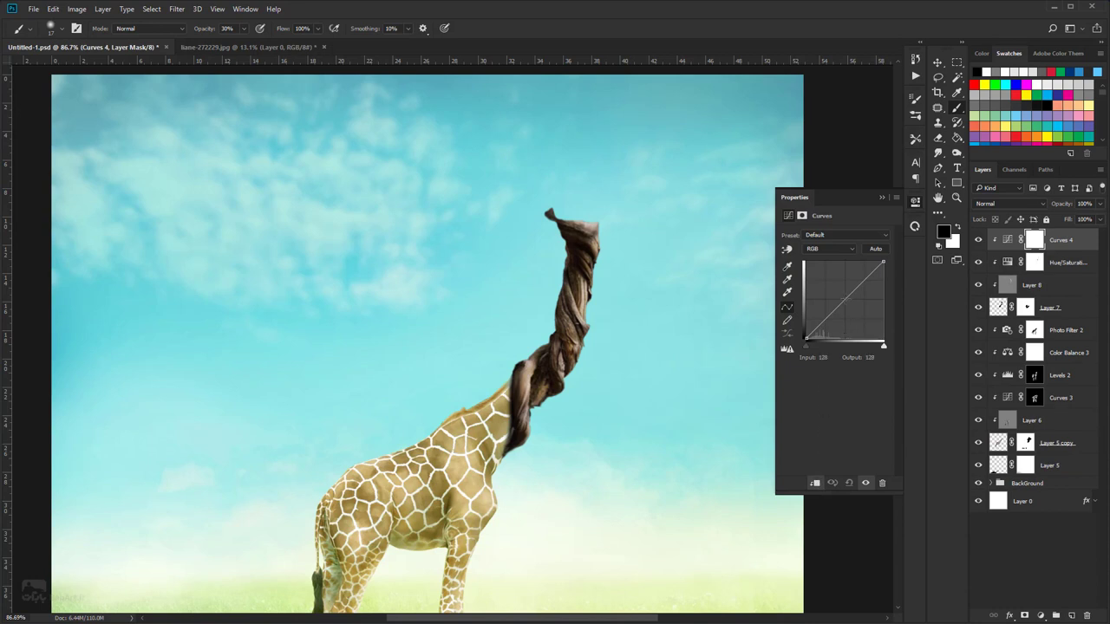
pyautogui.moveTo(846, 301); pyautogui.dragTo(838, 276)
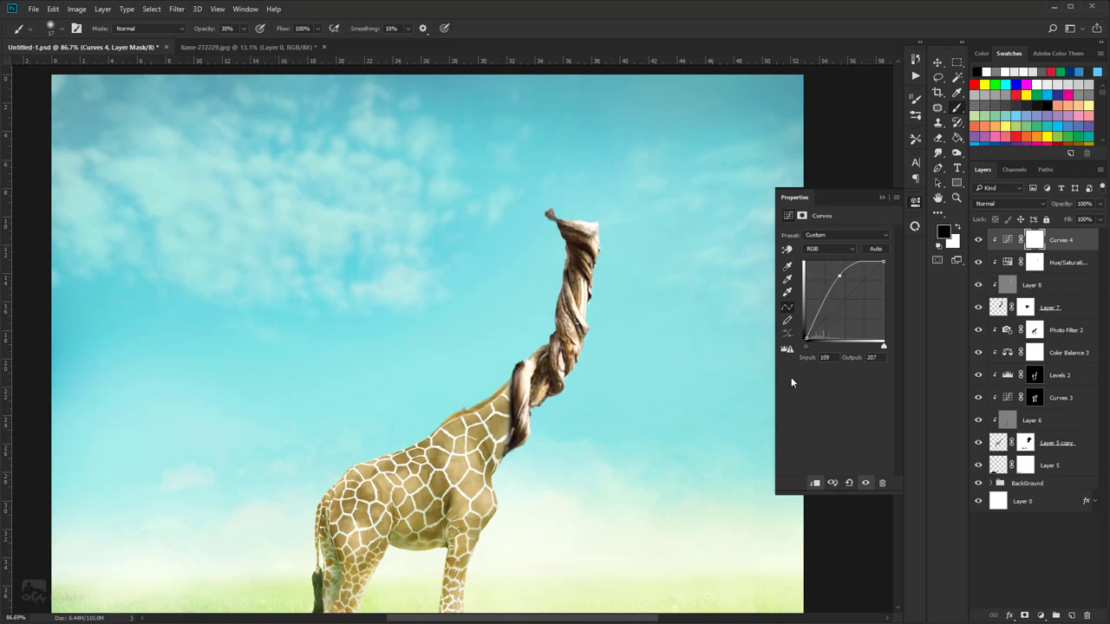
pyautogui.click(883, 198)
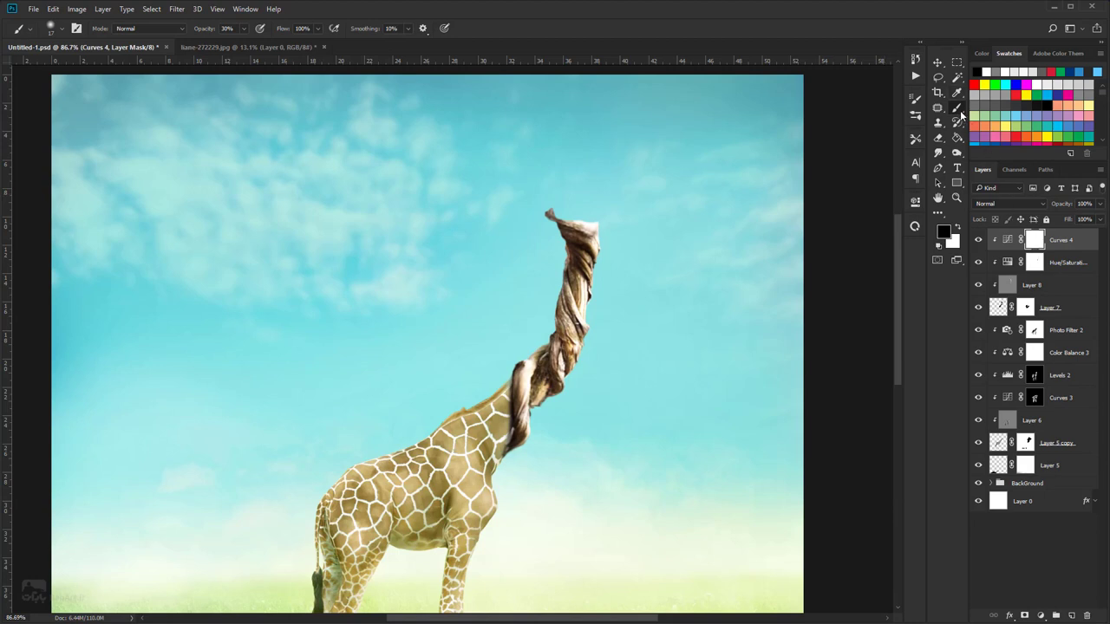
# - Paint black at 30% opacity on the Curves mask over the trunk's top and middle twists to reduce the brightening
pyautogui.scroll(1, 570, 277)
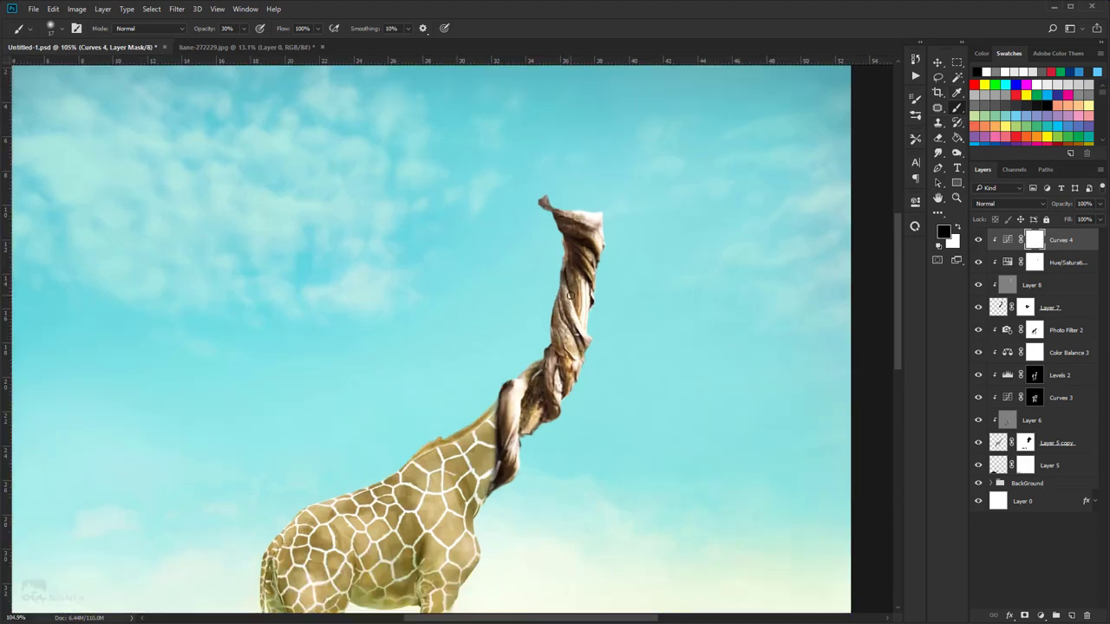
pyautogui.scroll(2, 570, 295)
pyautogui.scroll(2, 581, 320)
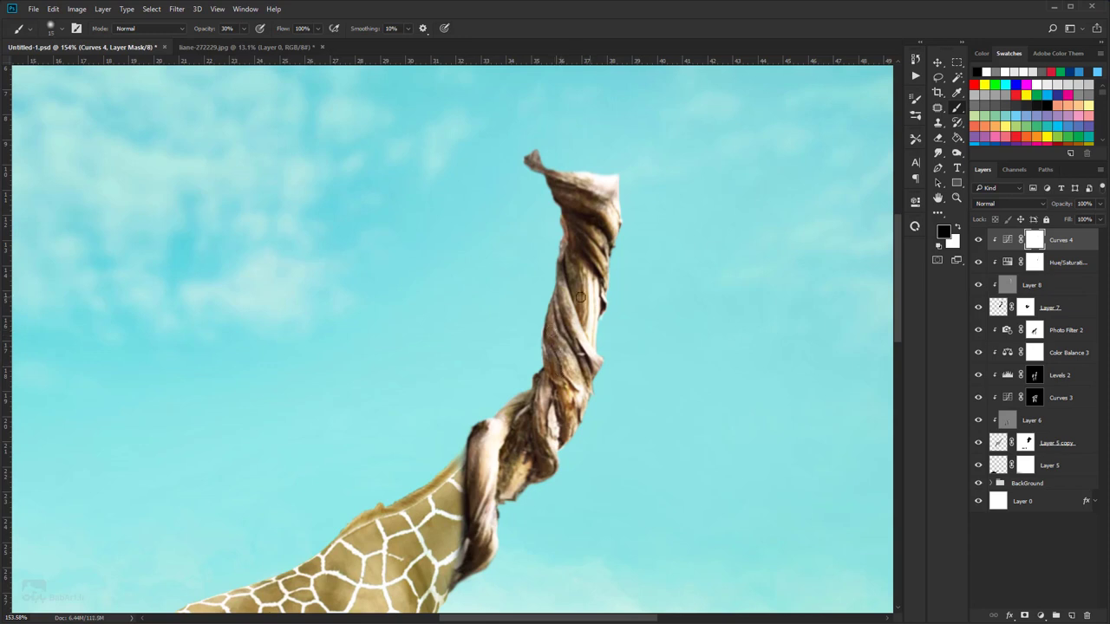
pyautogui.moveTo(596, 209)
pyautogui.mouseDown()
pyautogui.moveTo(568, 182)
pyautogui.moveTo(586, 188)
pyautogui.moveTo(585, 214)
pyautogui.mouseUp()
pyautogui.moveTo(586, 276)
pyautogui.mouseDown()
pyautogui.moveTo(593, 341)
pyautogui.moveTo(560, 330)
pyautogui.mouseUp()
# - Mask the Curves brightening on the trunk's central folds and lower coils with resized soft brushes, and compare the result
pyautogui.press('[')
pyautogui.press('[')
pyautogui.press('[')
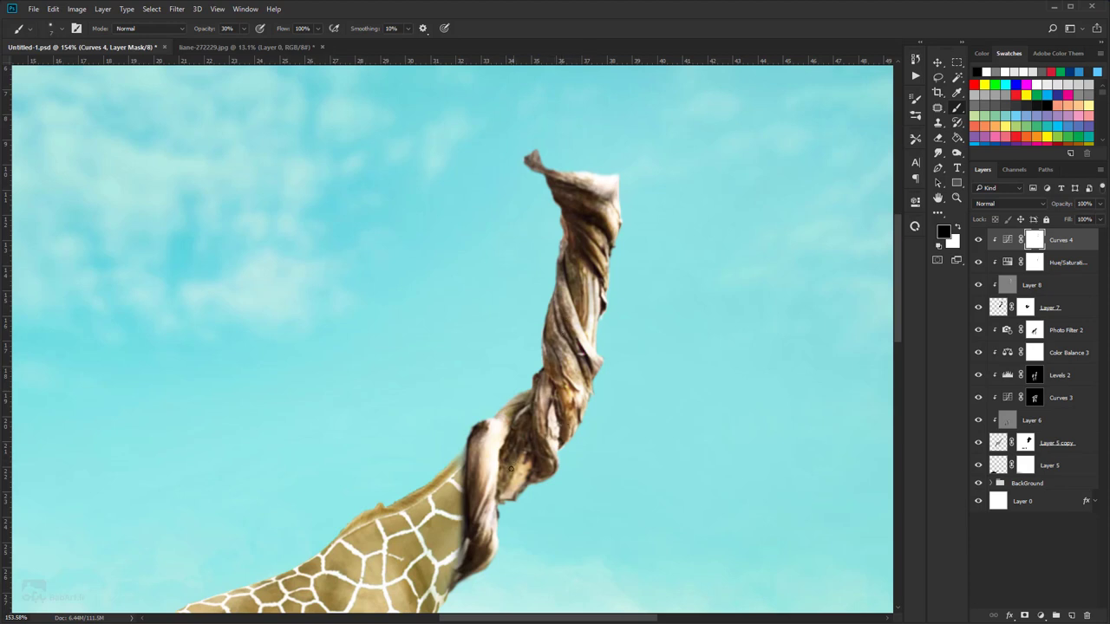
pyautogui.press(']')
pyautogui.moveTo(519, 472)
pyautogui.mouseDown()
pyautogui.moveTo(559, 408)
pyautogui.moveTo(565, 418)
pyautogui.moveTo(552, 347)
pyautogui.moveTo(541, 349)
pyautogui.mouseUp()
pyautogui.scroll(-5, 541, 351)
pyautogui.scroll(-3, 540, 352)
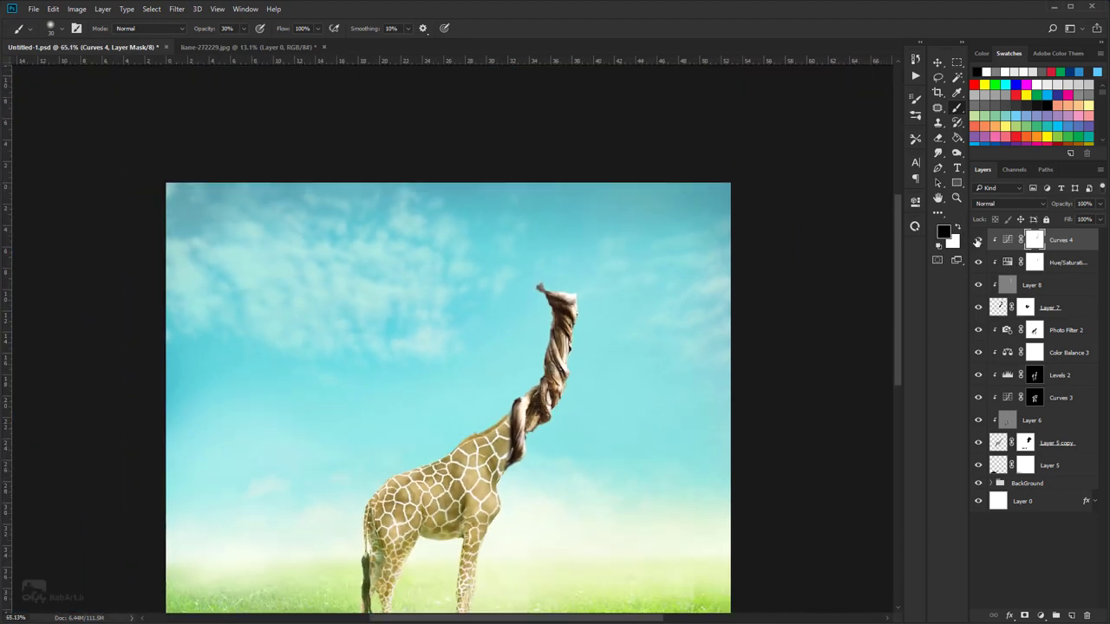
pyautogui.click(978, 240)
pyautogui.click(978, 240)
pyautogui.scroll(-1, 550, 410)
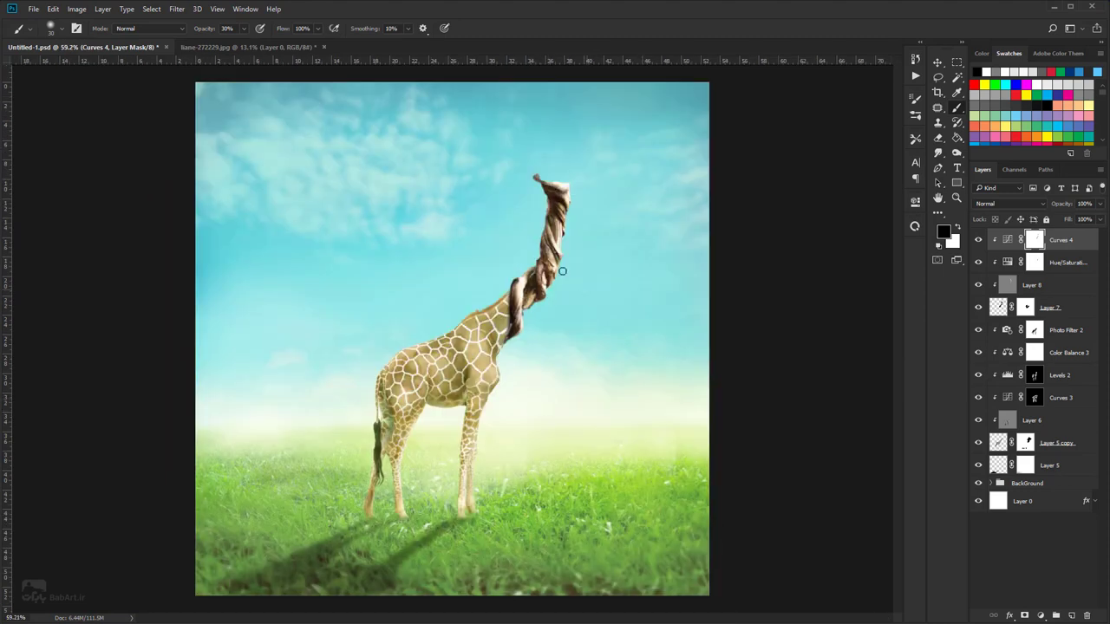
# - Inspect the brightening Curves layer's mask on its own and soften it with a Gaussian Blur of 1.7 pixels
pyautogui.scroll(1, 562, 272)
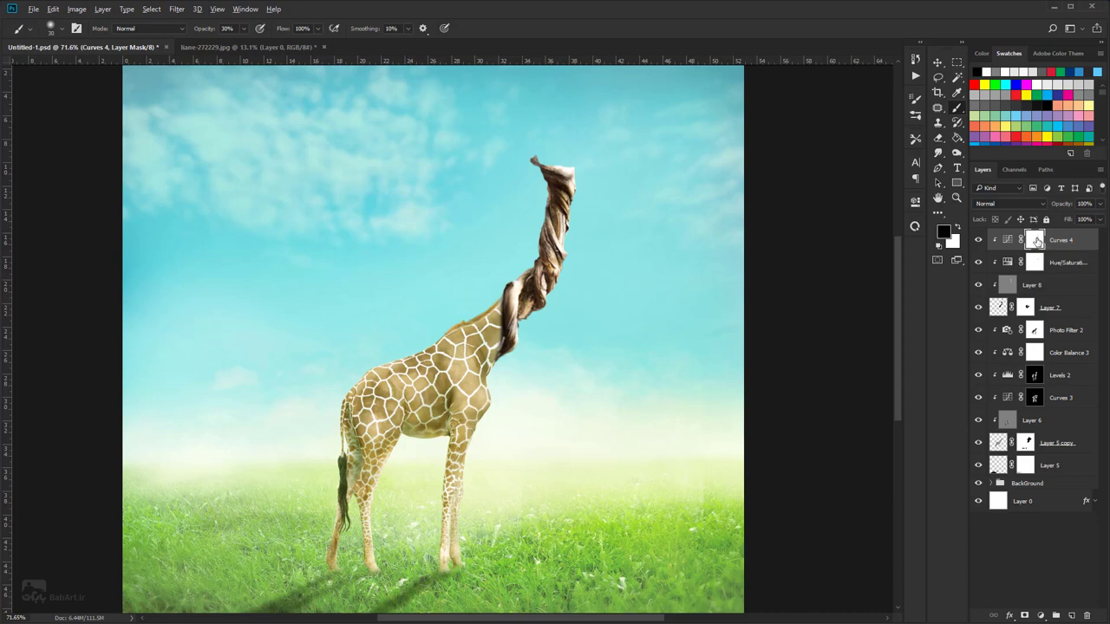
pyautogui.keyDown('alt'); pyautogui.click(1036, 241); pyautogui.keyUp('alt')
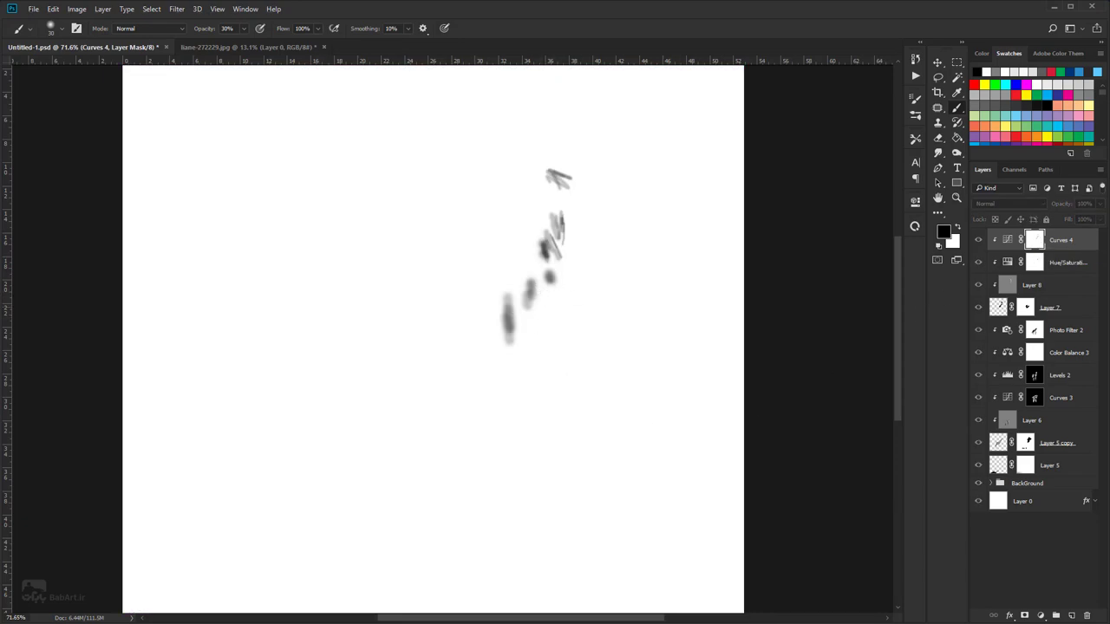
pyautogui.click(1006, 239)
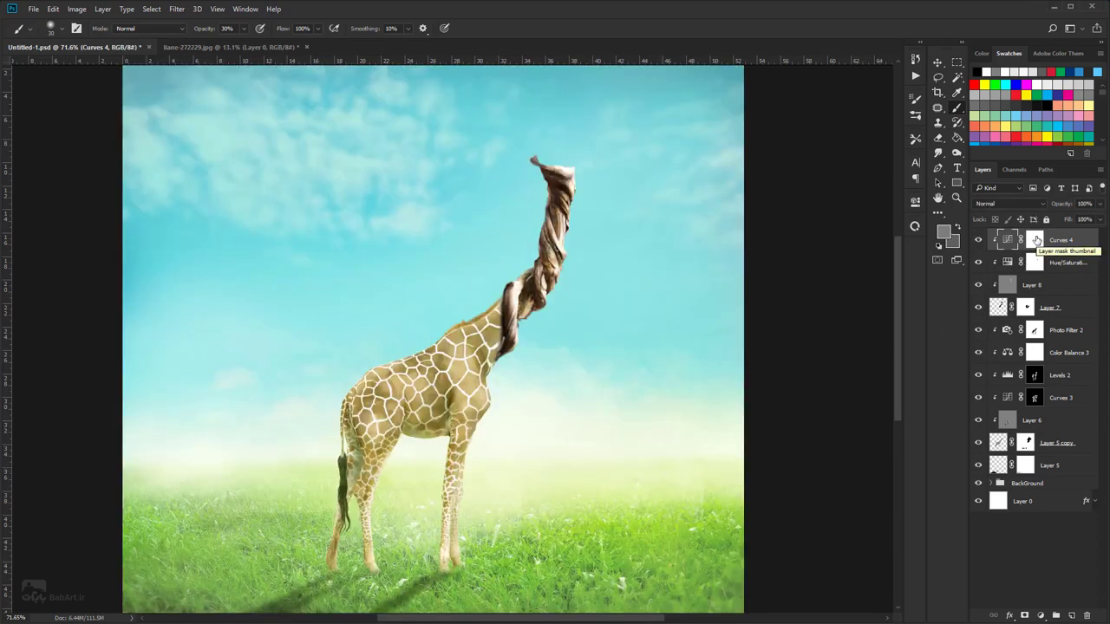
pyautogui.click(1035, 244)
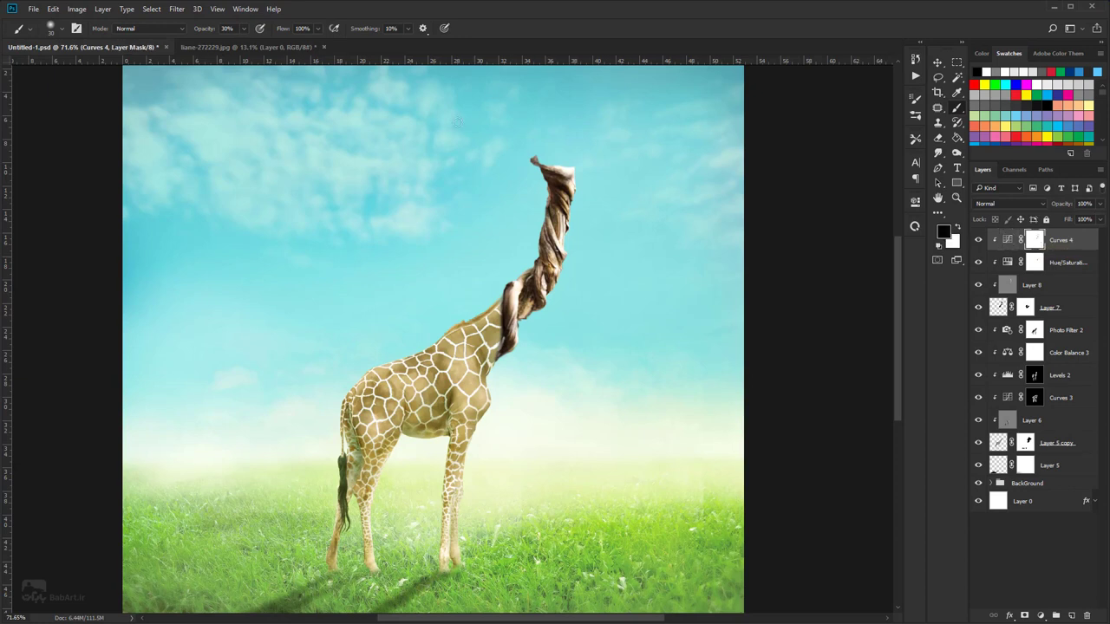
pyautogui.click(178, 10)
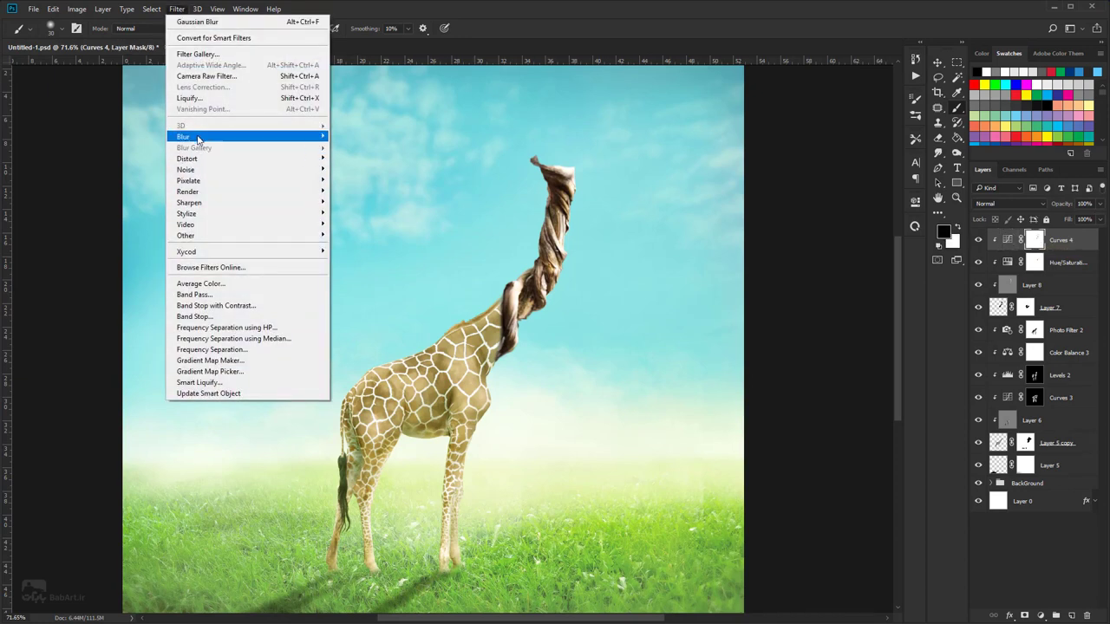
pyautogui.moveTo(198, 139)
pyautogui.click(144, 179)
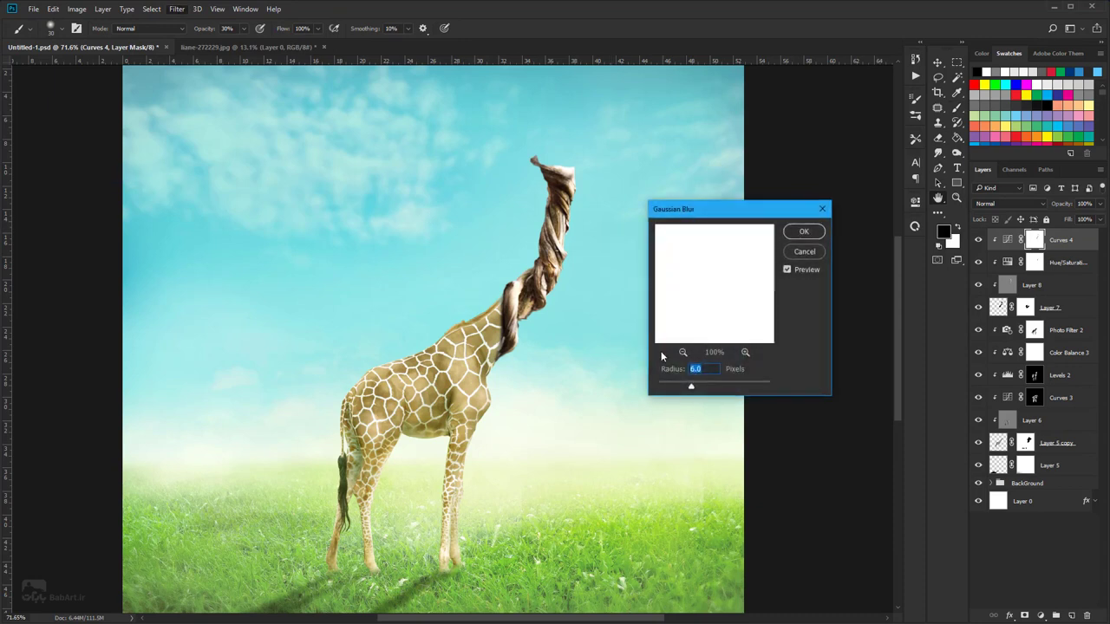
pyautogui.moveTo(690, 389); pyautogui.dragTo(673, 390)
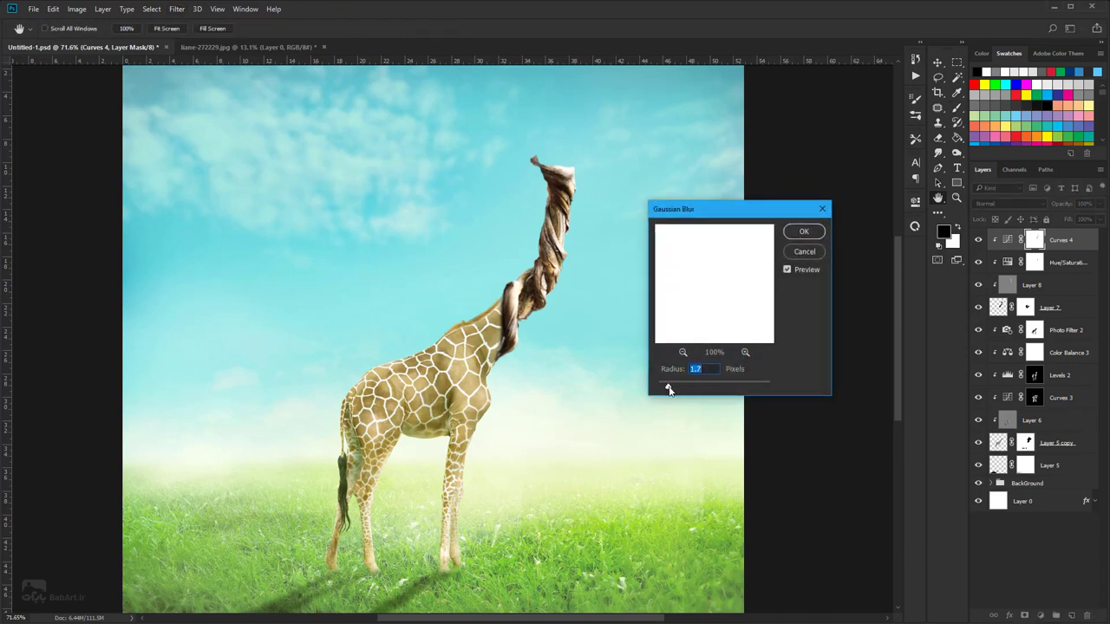
pyautogui.click(804, 231)
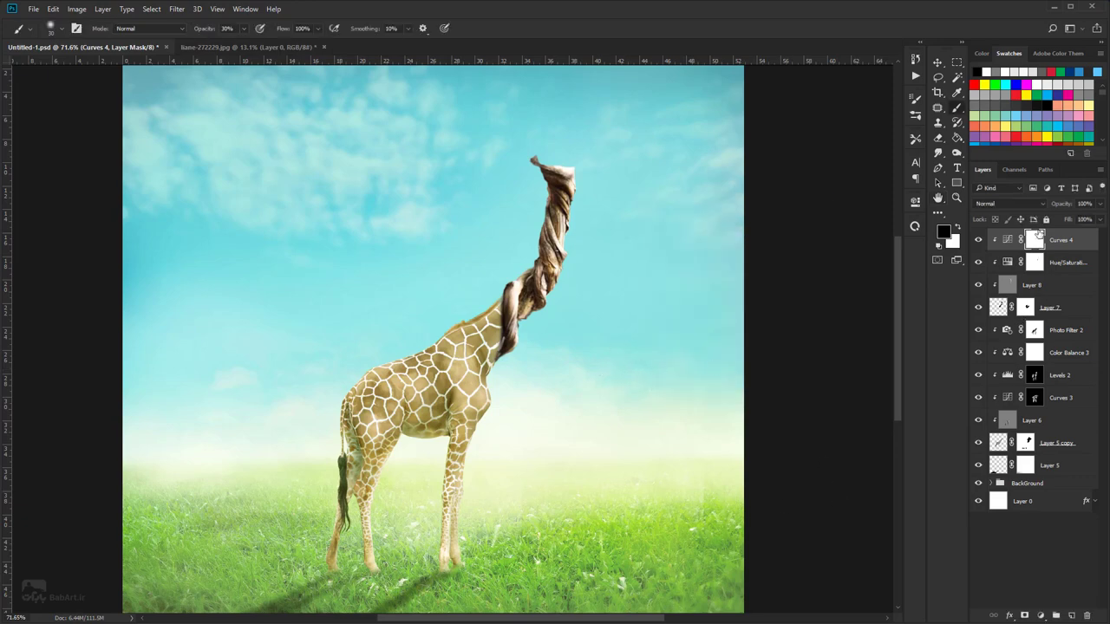
# - Reapply the last Gaussian Blur to the Curves mask while viewing it, return to the composite and save the document
pyautogui.keyDown('alt'); pyautogui.click(1035, 238); pyautogui.keyUp('alt')
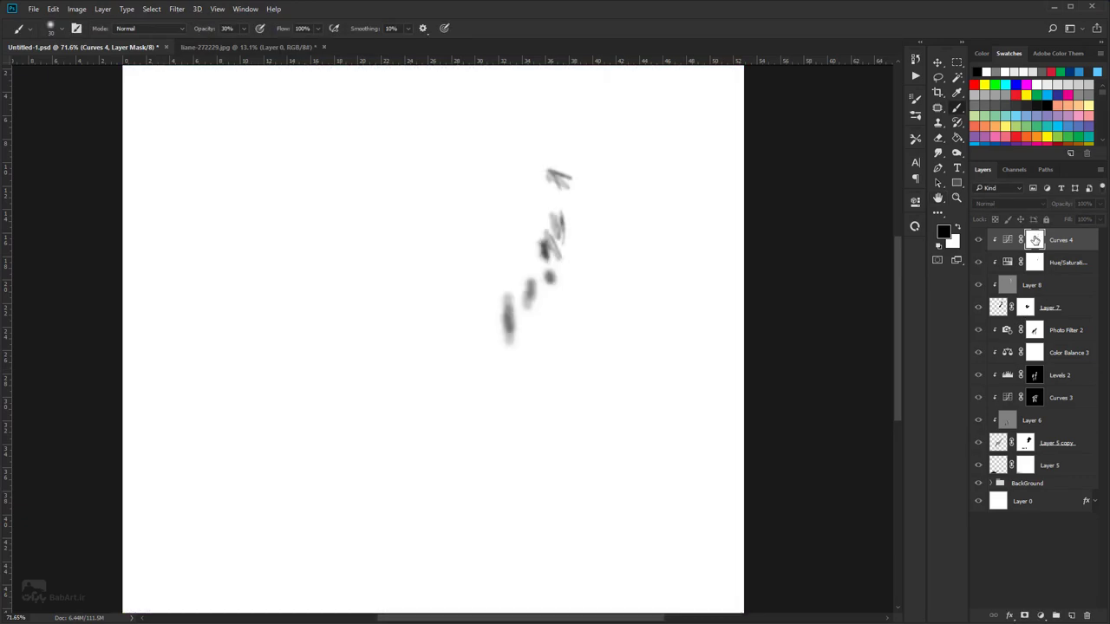
pyautogui.click(176, 9)
pyautogui.click(182, 19)
pyautogui.click(1007, 240)
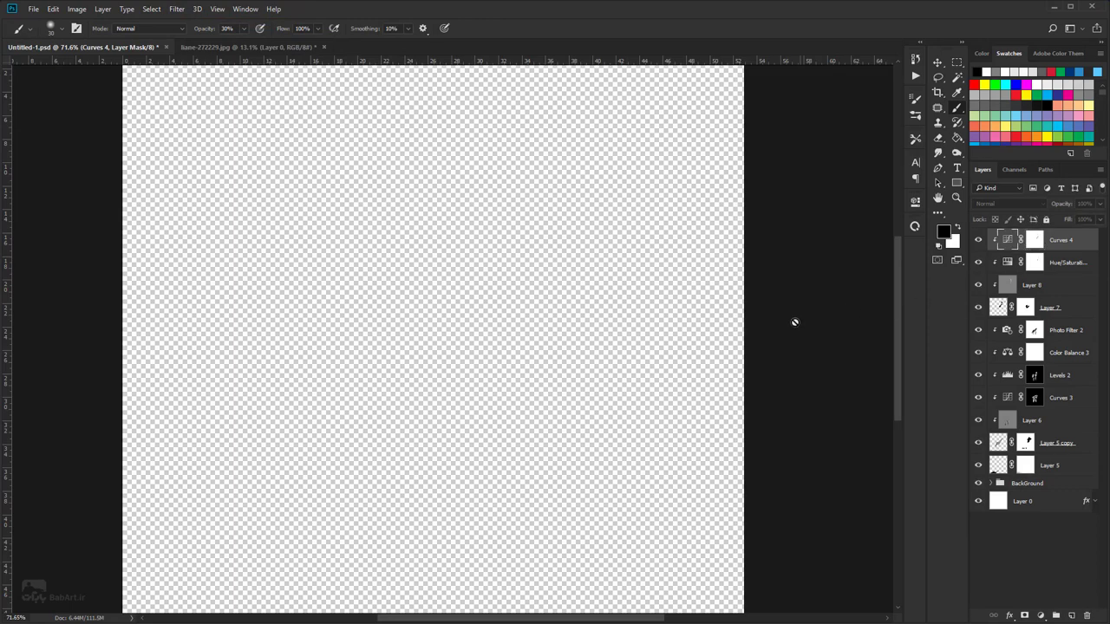
pyautogui.hotkey('ctrl', 's')
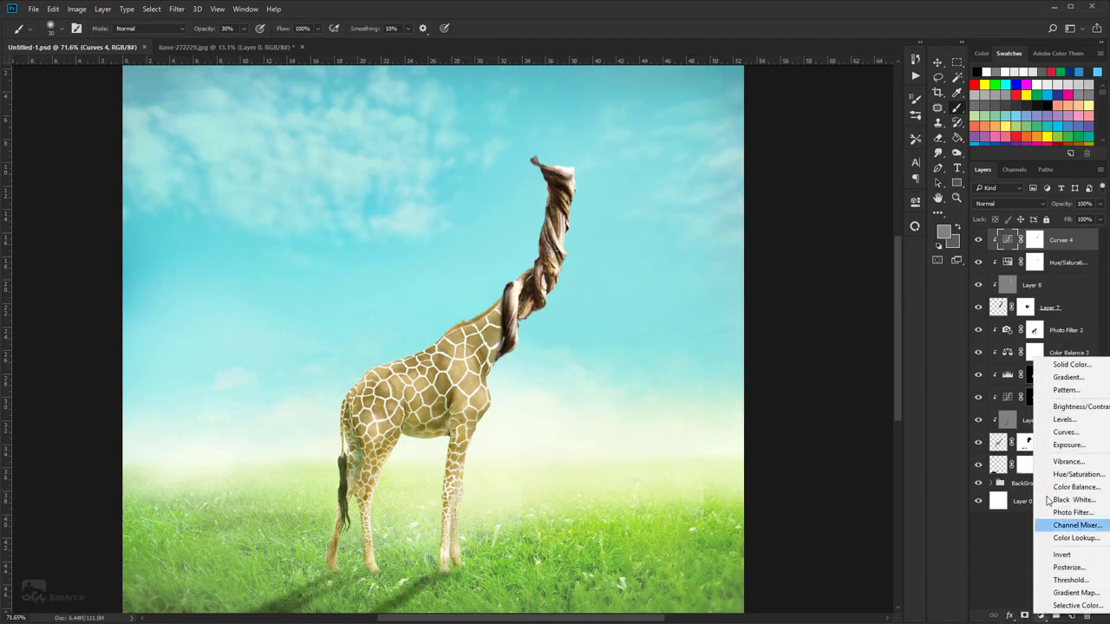
# - Add another Curves adjustment clipped to the trunk, lift its black point to output 42, and compare the effect
pyautogui.click(1054, 431)
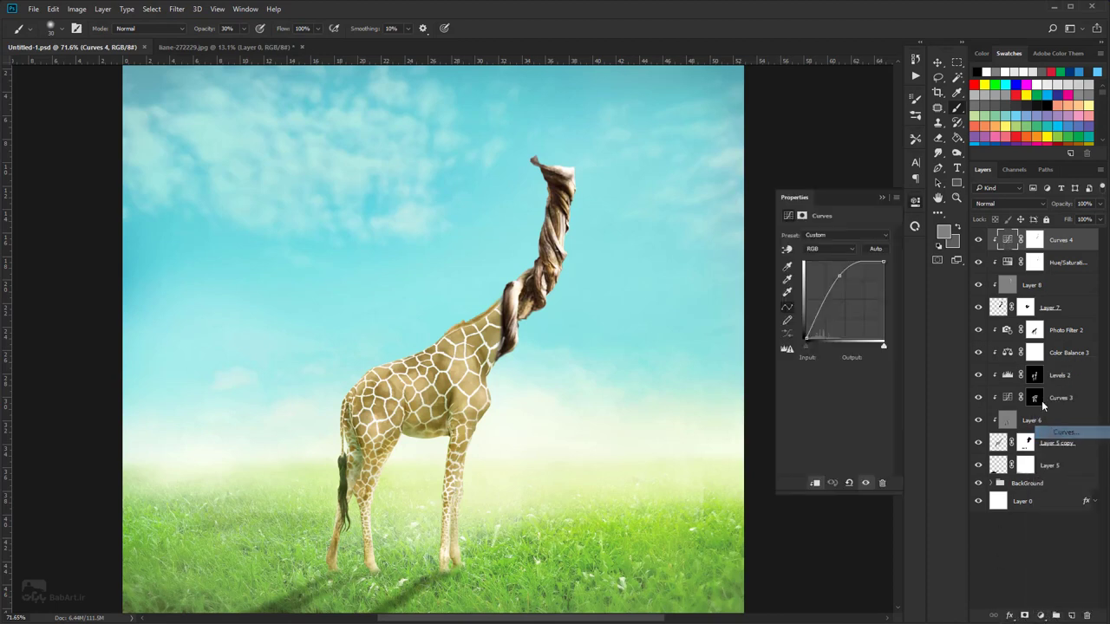
pyautogui.click(815, 483)
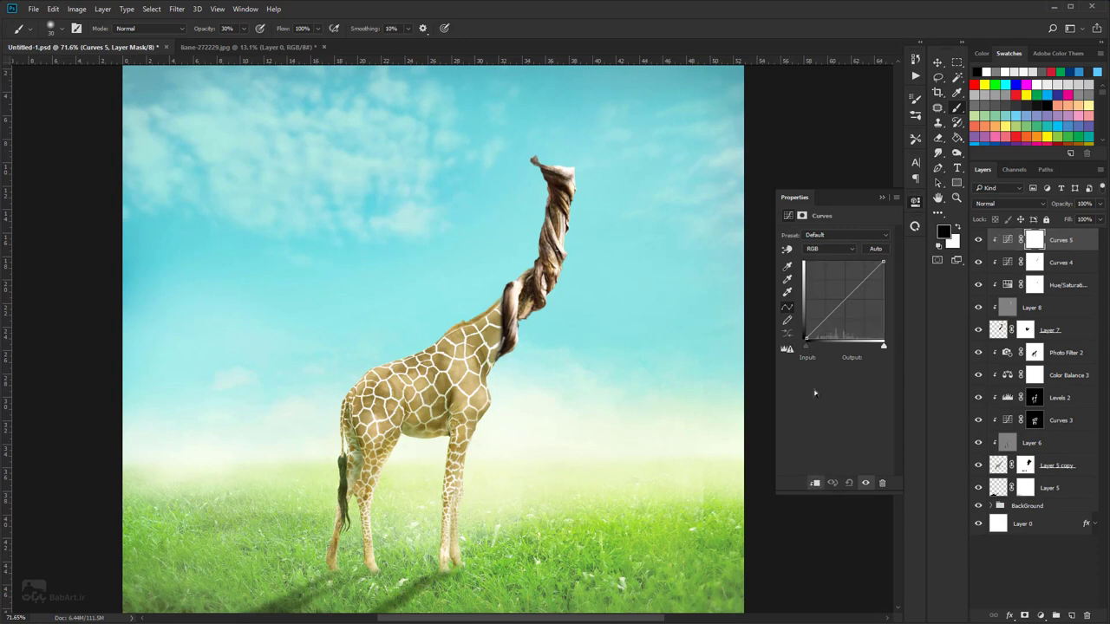
pyautogui.moveTo(807, 341)
pyautogui.mouseDown()
pyautogui.moveTo(807, 308)
pyautogui.moveTo(807, 326)
pyautogui.mouseUp()
pyautogui.click(978, 240)
pyautogui.click(978, 241)
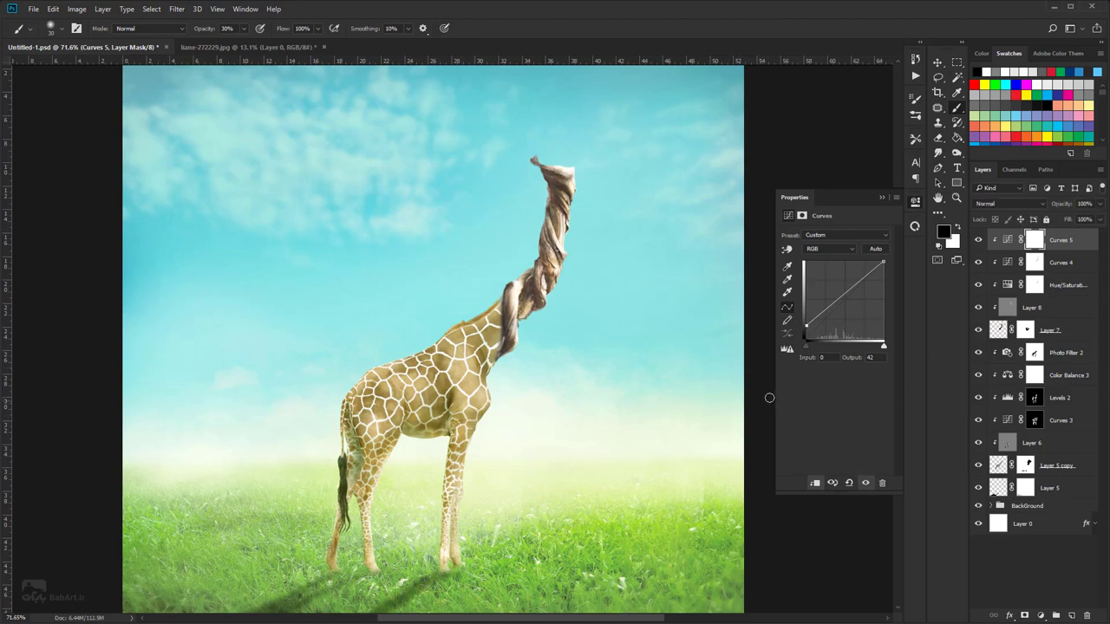
pyautogui.click(915, 201)
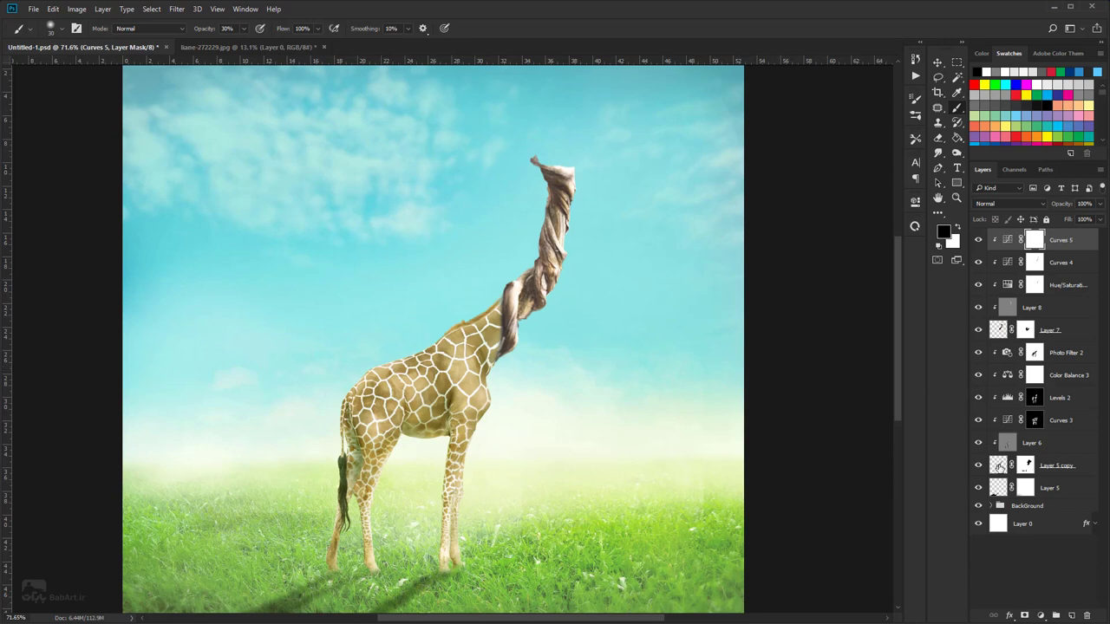
# - Duplicate the headless giraffe layer, Layer 5 copy, together with all its clipped layers from Layer 6 up to Photo Filter 2
pyautogui.click(997, 467)
pyautogui.keyDown('ctrl'); pyautogui.click(1058, 445); pyautogui.keyUp('ctrl')
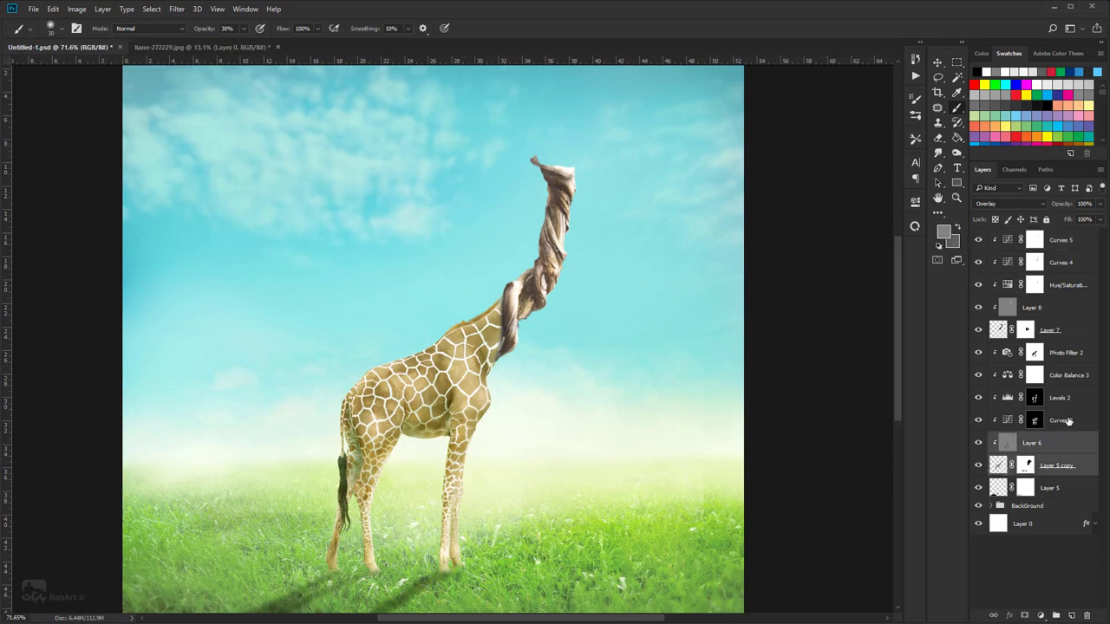
pyautogui.keyDown('ctrl'); pyautogui.click(1067, 421); pyautogui.keyUp('ctrl')
pyautogui.keyDown('ctrl'); pyautogui.click(1070, 401); pyautogui.keyUp('ctrl')
pyautogui.keyDown('shift'); pyautogui.click(1068, 361); pyautogui.keyUp('shift')
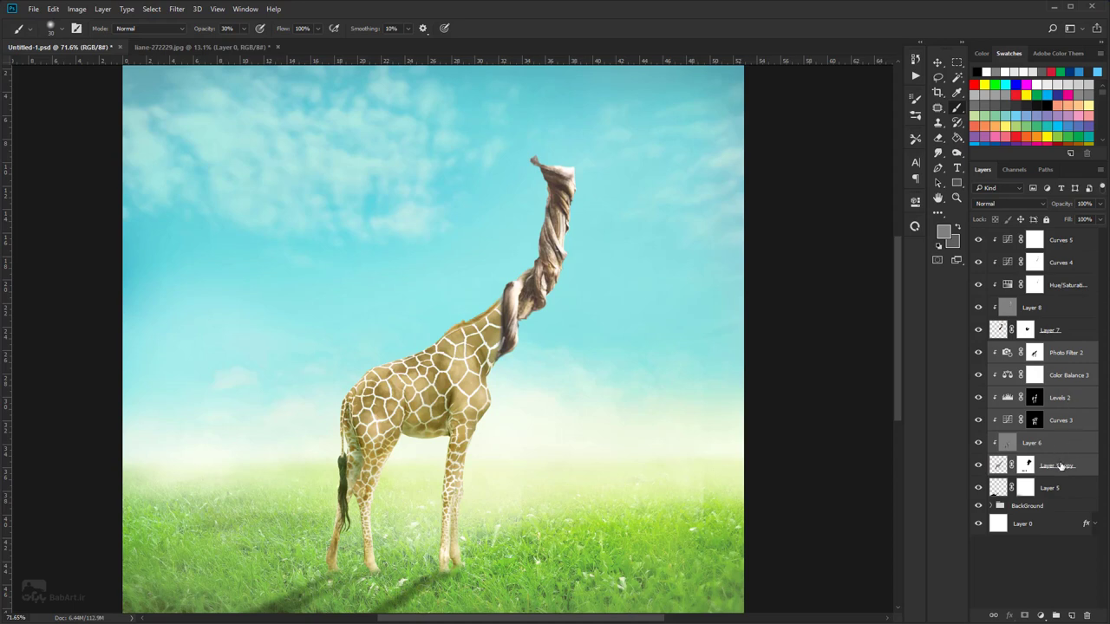
pyautogui.moveTo(1061, 466); pyautogui.dragTo(1073, 615)
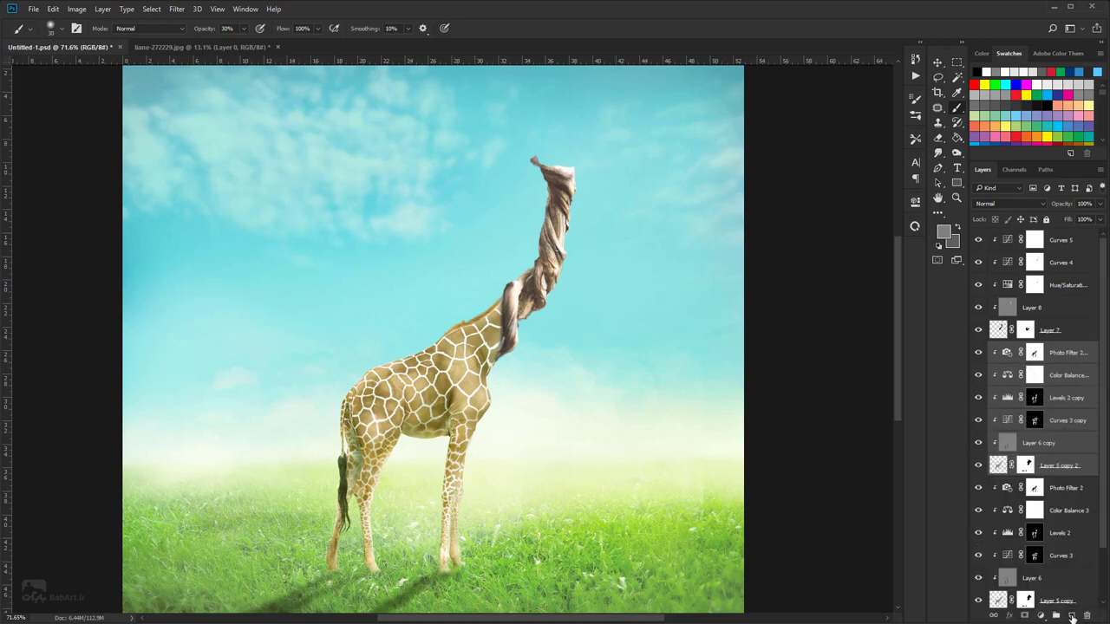
# - Delete the original clipped set above Layer 5 copy: Photo Filter 2, Color Balance 3, Levels 2, Curves 3 and Layer 6
pyautogui.scroll(-3, 1044, 429)
pyautogui.click(1067, 426)
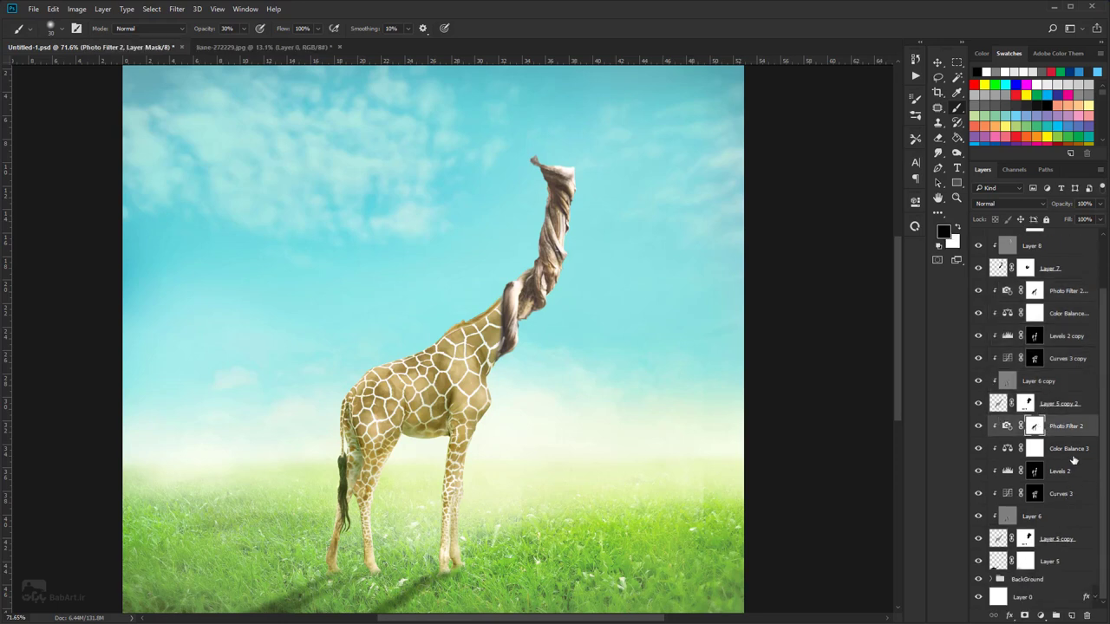
pyautogui.keyDown('ctrl'); pyautogui.click(1075, 454); pyautogui.keyUp('ctrl')
pyautogui.keyDown('ctrl'); pyautogui.click(1075, 476); pyautogui.keyUp('ctrl')
pyautogui.keyDown('ctrl'); pyautogui.click(1077, 496); pyautogui.keyUp('ctrl')
pyautogui.keyDown('ctrl'); pyautogui.click(1075, 517); pyautogui.keyUp('ctrl')
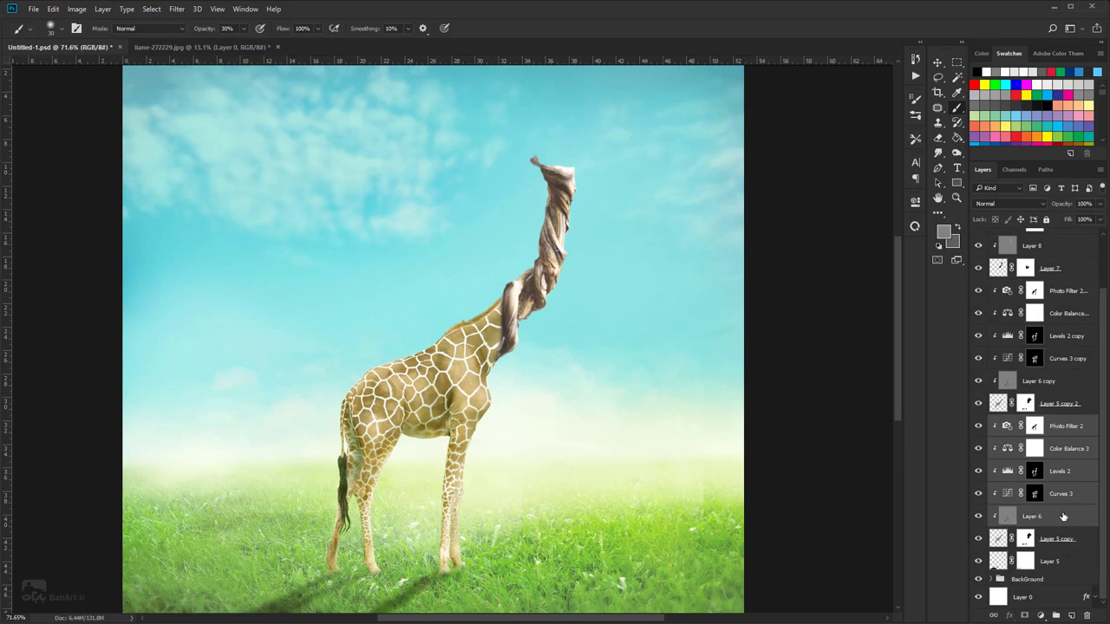
pyautogui.moveTo(1068, 517); pyautogui.dragTo(1087, 614)
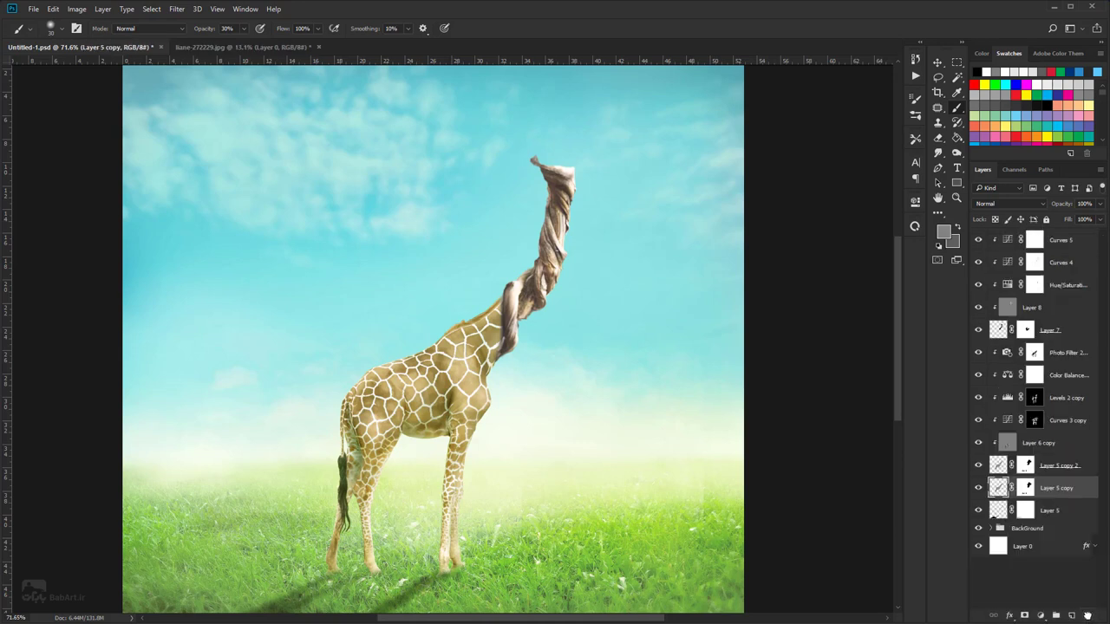
# - Toggle the visibility of Layer 5 copy to check it, and delete its layer mask to restore the complete giraffe
pyautogui.click(979, 488)
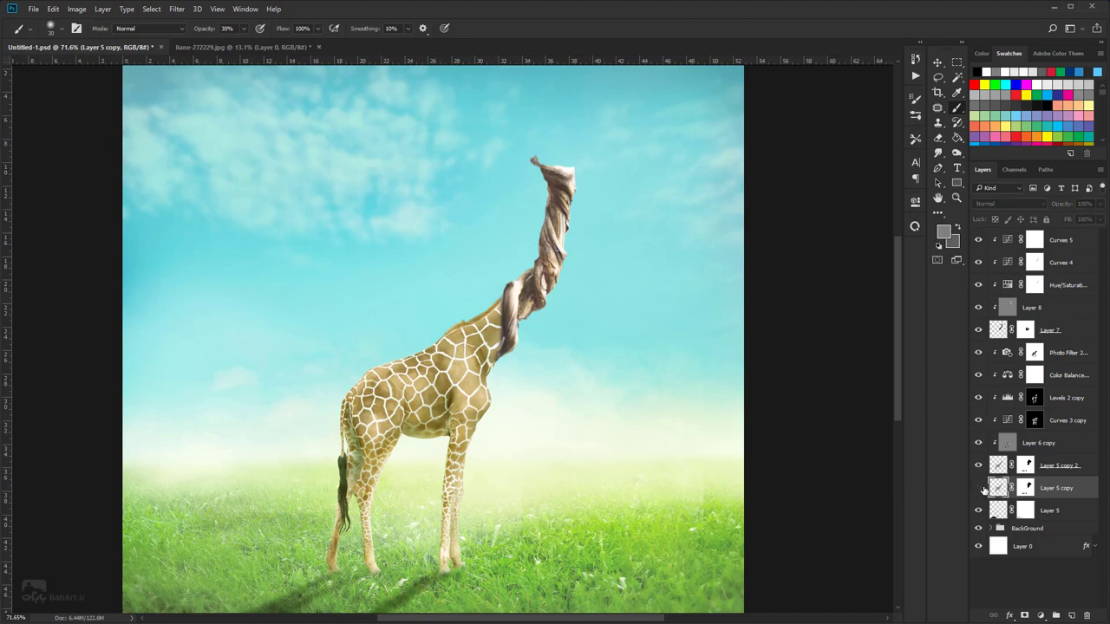
pyautogui.click(979, 488)
pyautogui.click(1025, 488)
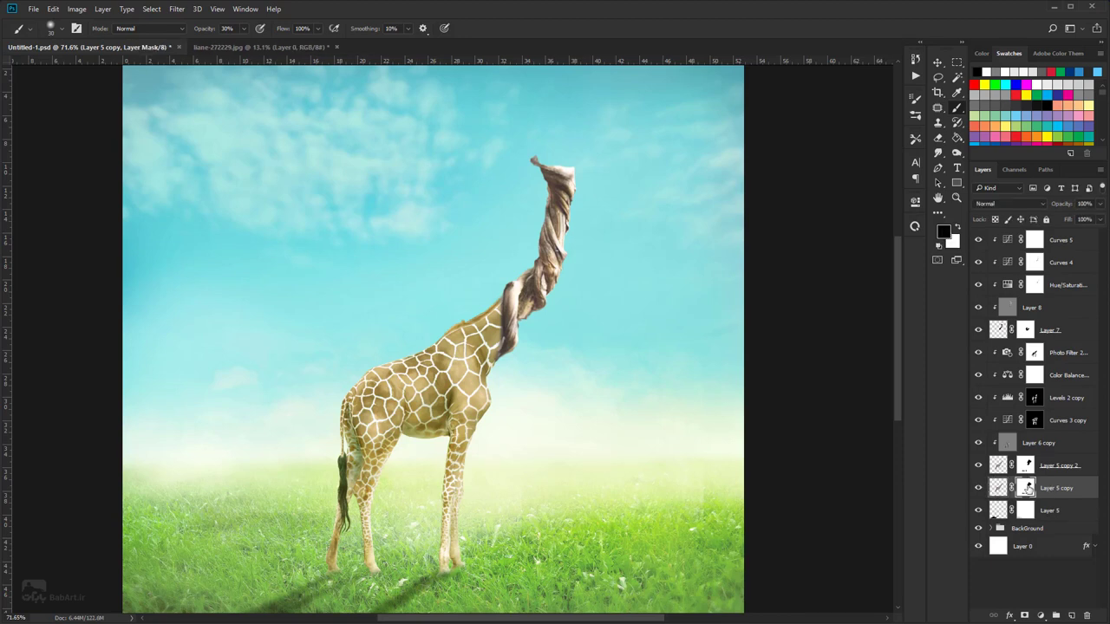
pyautogui.rightClick(1028, 490)
pyautogui.click(1075, 510)
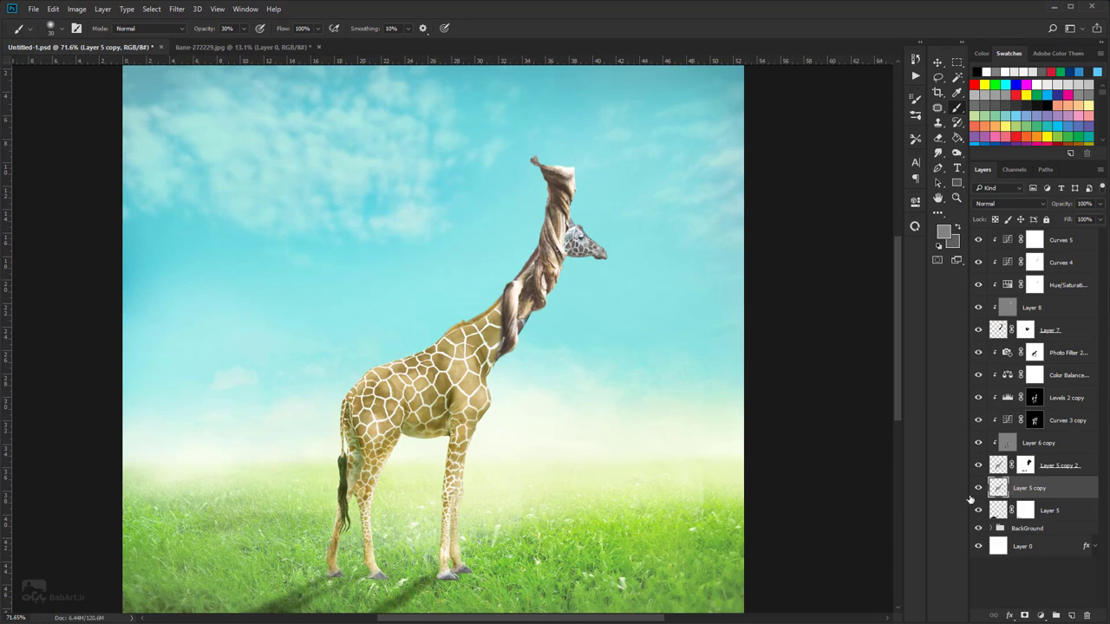
# - Move the unmasked giraffe up and to the left so its head and neck stand clear of the twisted trunk
pyautogui.click(940, 64)
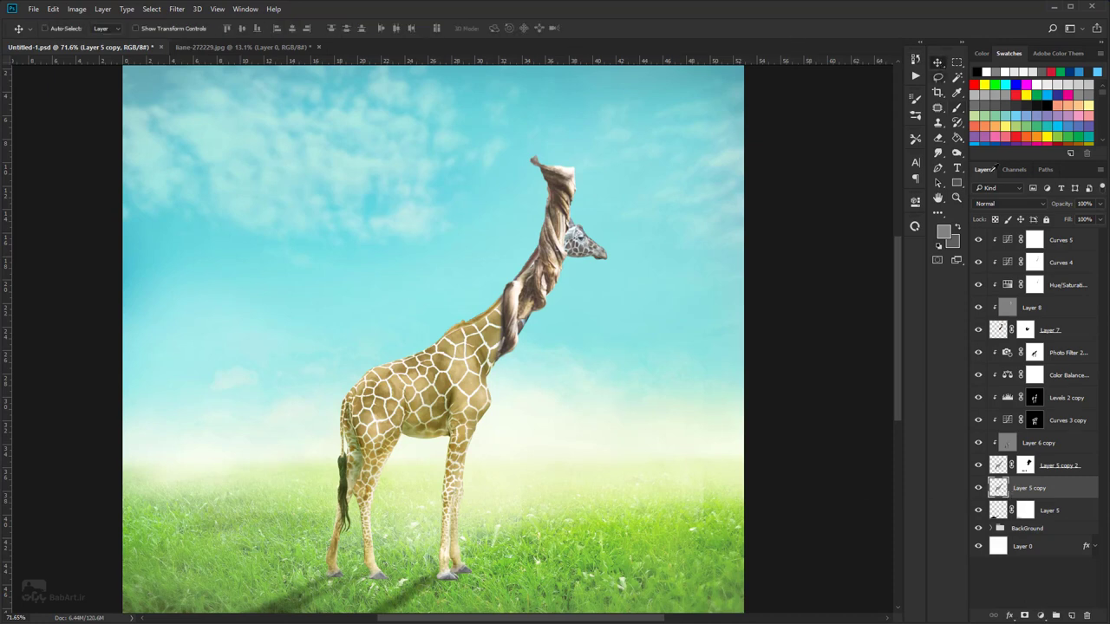
pyautogui.moveTo(582, 260); pyautogui.dragTo(480, 165)
pyautogui.scroll(-4, 485, 273)
pyautogui.scroll(-1, 475, 283)
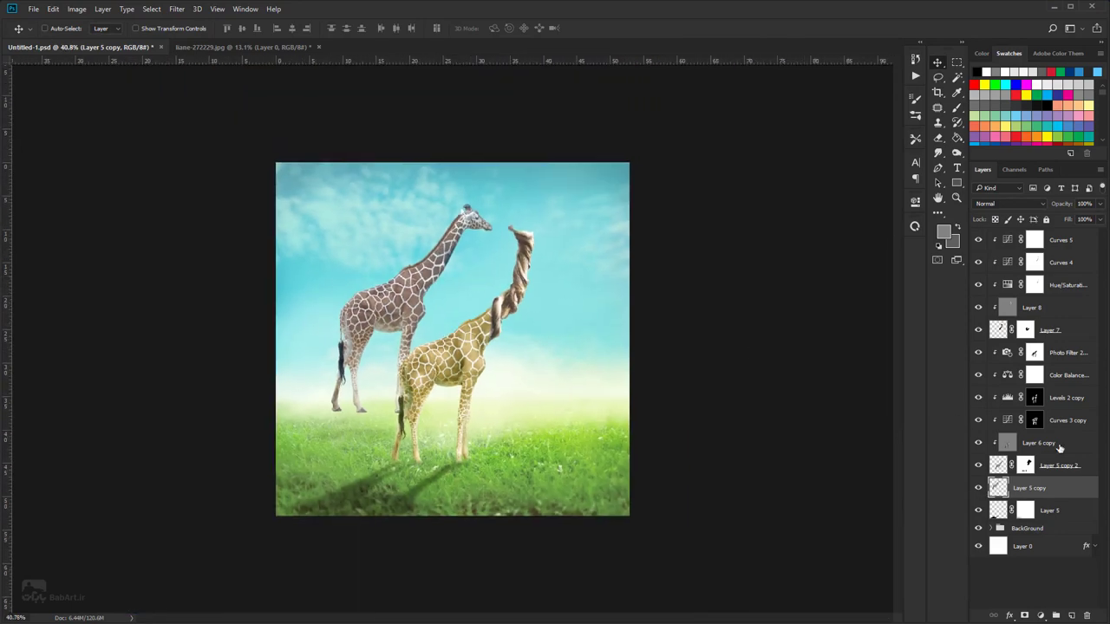
# - Duplicate the complete giraffe layer, keeping the original hidden, and place the duplicate at the top of the layer stack
pyautogui.moveTo(1018, 498); pyautogui.dragTo(1071, 614)
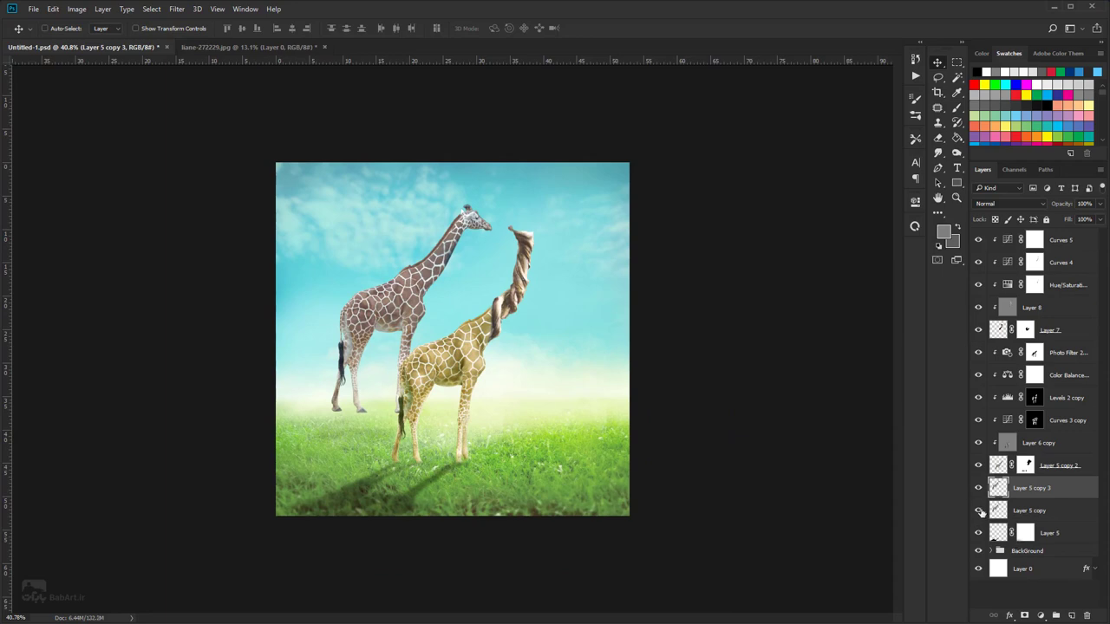
pyautogui.click(980, 488)
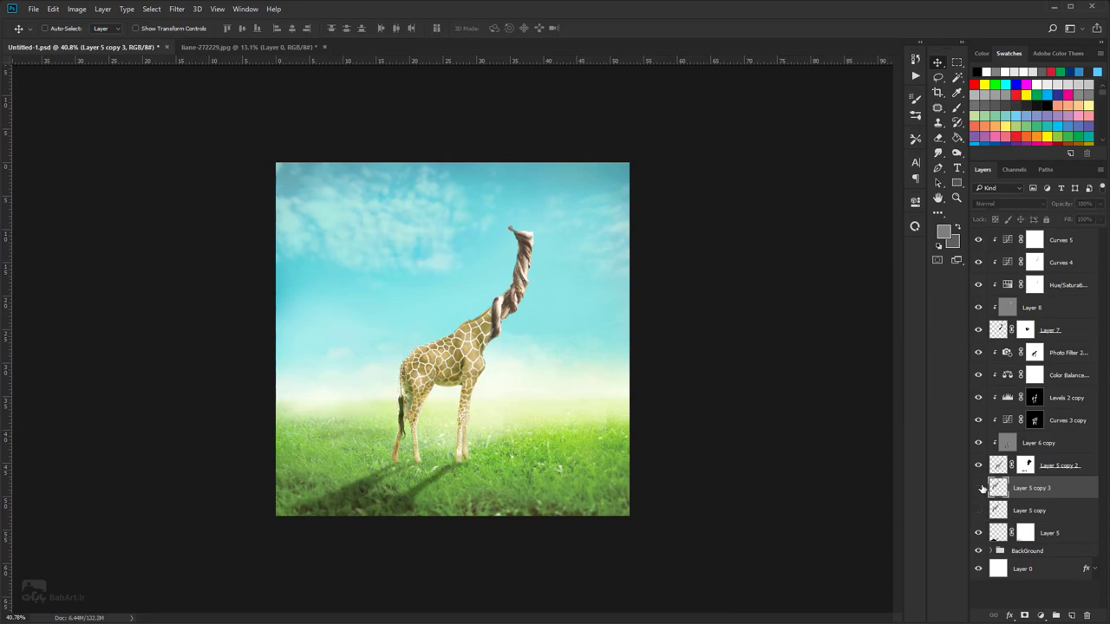
pyautogui.click(979, 488)
pyautogui.moveTo(1030, 490); pyautogui.dragTo(1044, 231)
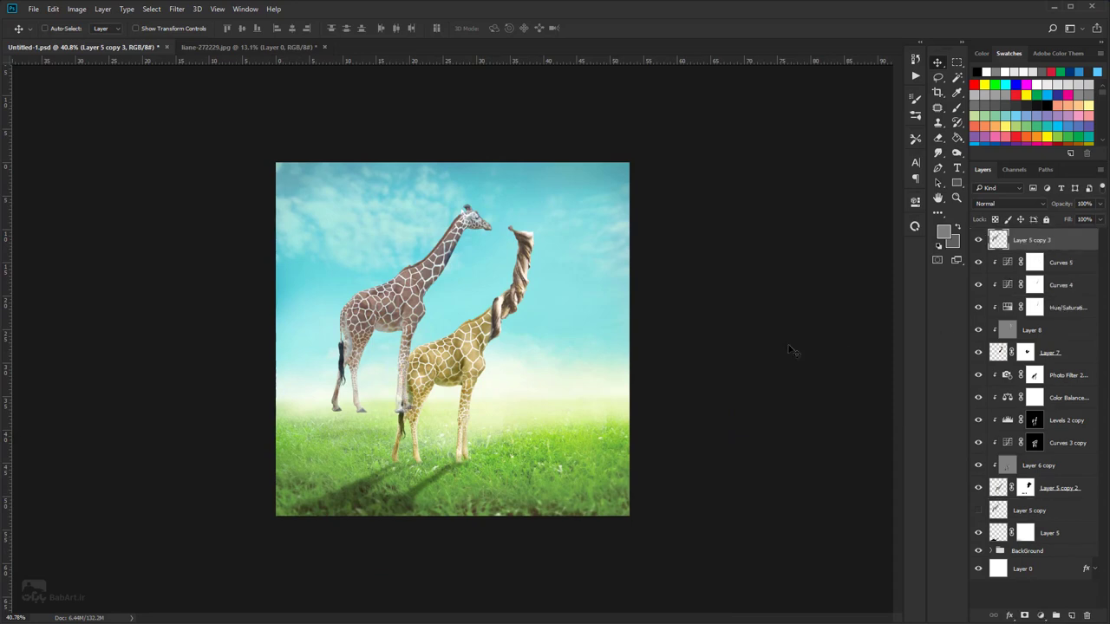
# - Free-transform the duplicate giraffe, scaling it to about 161% and rotating it about -18° with its head near the trunk's upper end
pyautogui.scroll(4, 416, 306)
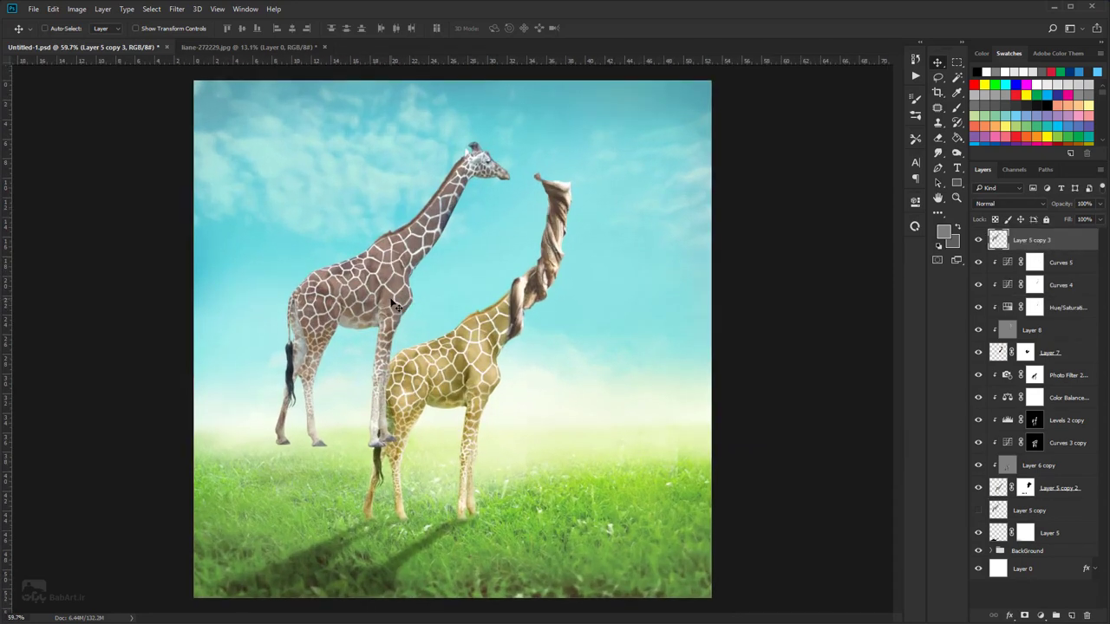
pyautogui.click(53, 9)
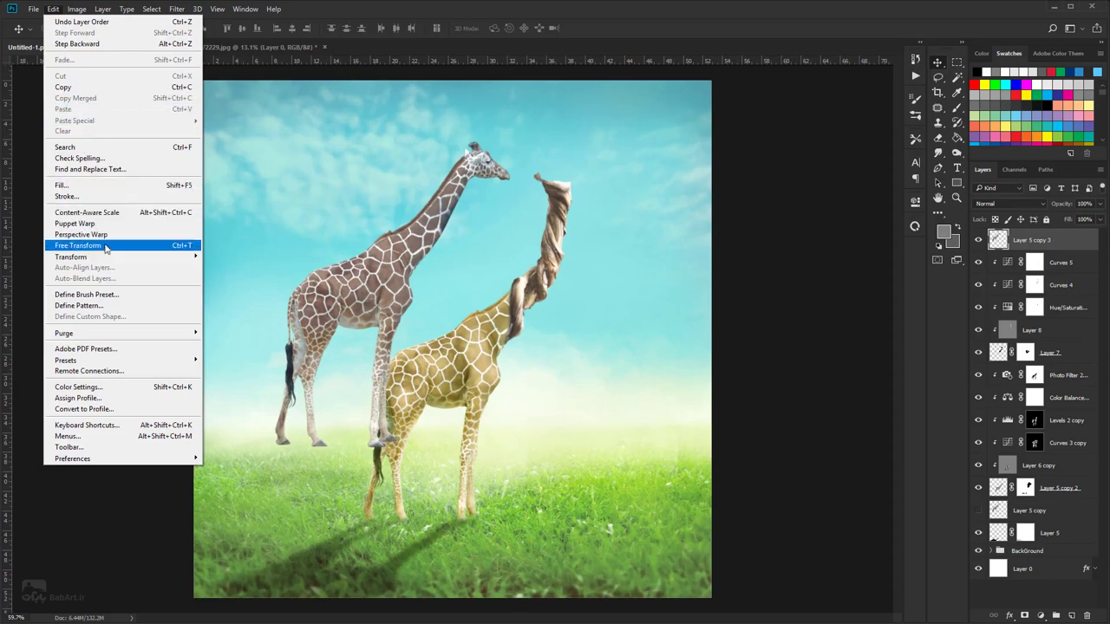
pyautogui.click(105, 247)
pyautogui.scroll(-4, 262, 96)
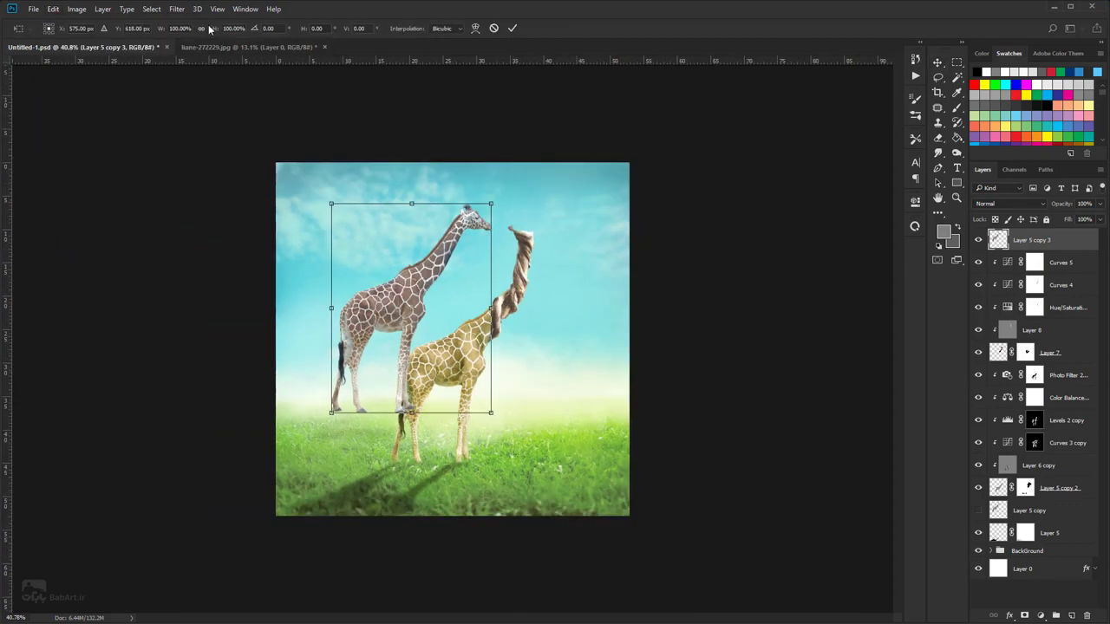
pyautogui.moveTo(491, 414); pyautogui.dragTo(617, 520)
pyautogui.moveTo(645, 462); pyautogui.dragTo(641, 404)
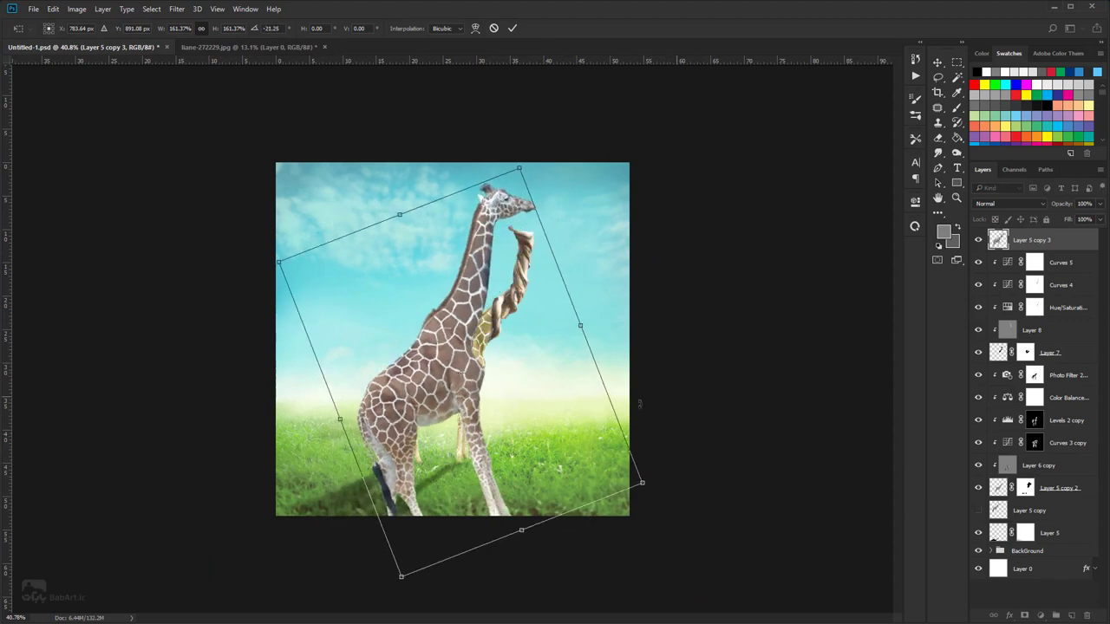
pyautogui.moveTo(548, 401); pyautogui.dragTo(491, 384)
pyautogui.moveTo(639, 205); pyautogui.dragTo(668, 194)
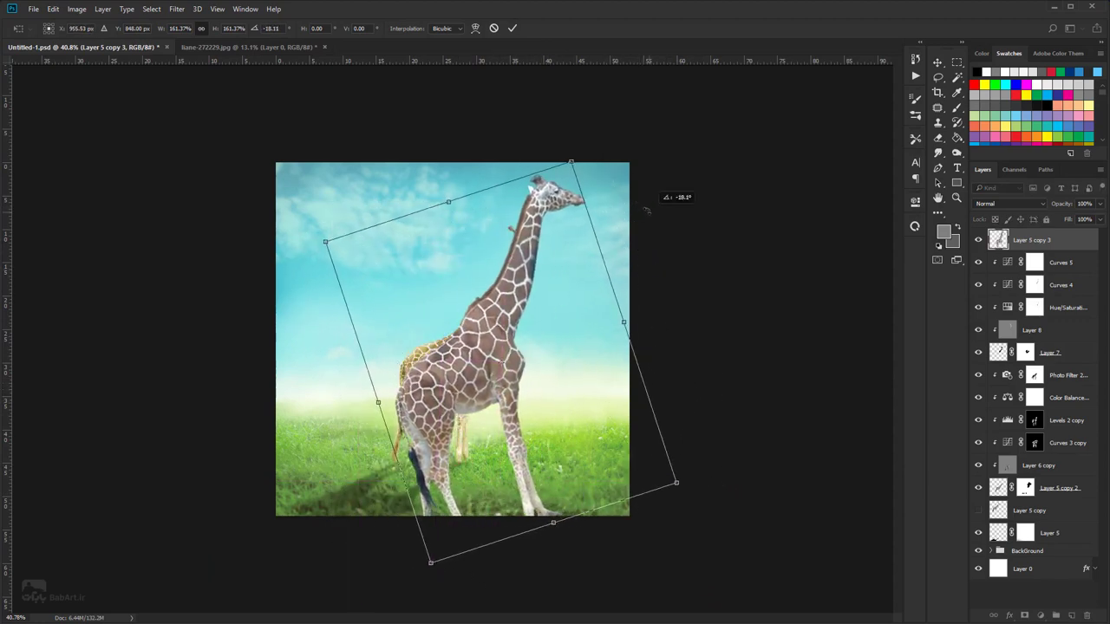
# - Scale the giraffe copy to 131.75% and position its neck over the twisted vine neck
pyautogui.moveTo(571, 162); pyautogui.dragTo(560, 191)
pyautogui.moveTo(513, 360); pyautogui.dragTo(511, 338)
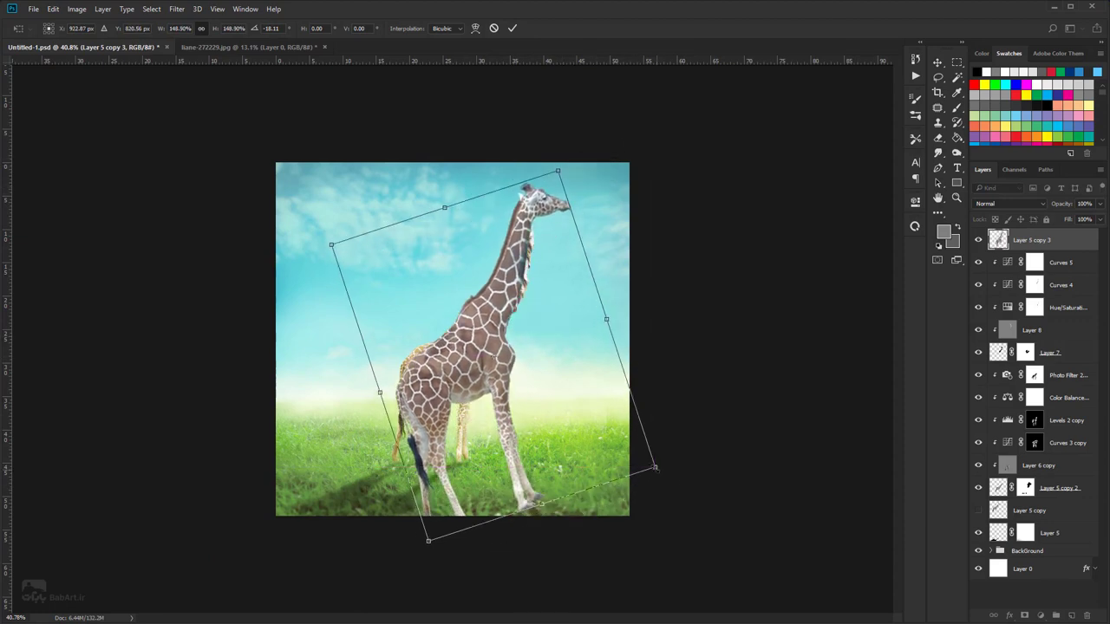
pyautogui.moveTo(655, 468); pyautogui.dragTo(626, 442)
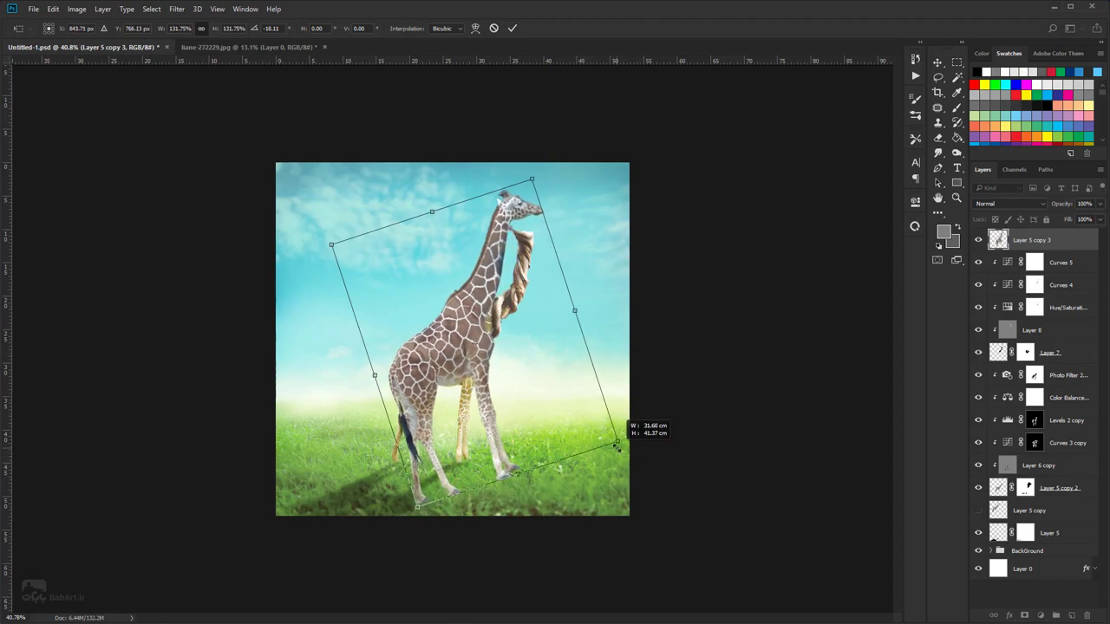
pyautogui.moveTo(492, 394)
pyautogui.mouseDown()
pyautogui.moveTo(530, 394)
pyautogui.moveTo(558, 414)
pyautogui.moveTo(513, 401)
pyautogui.mouseUp()
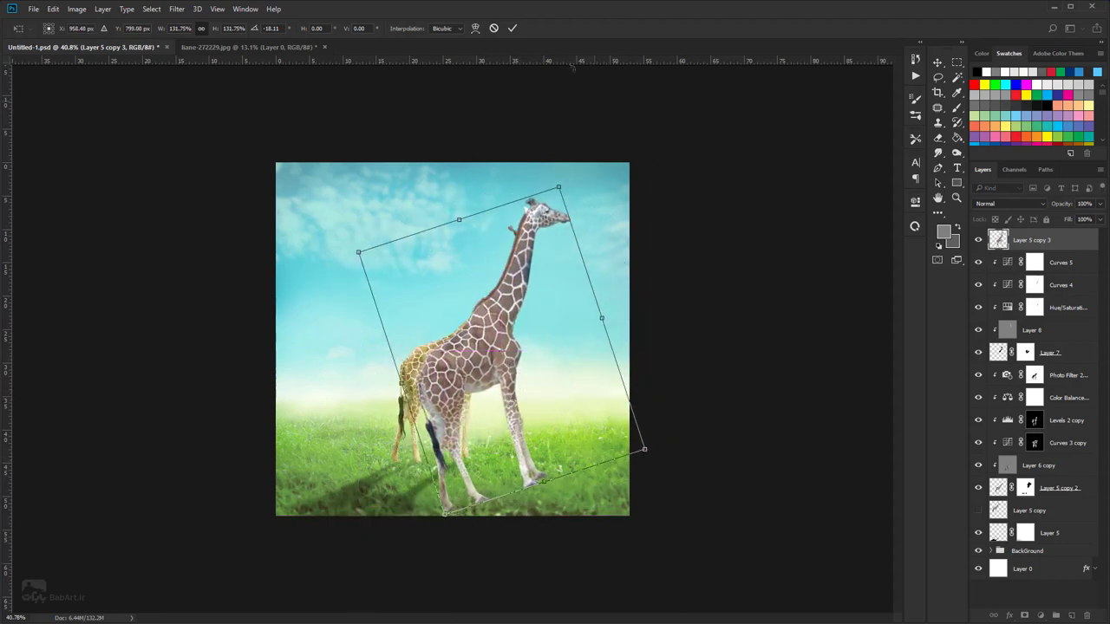
pyautogui.click(512, 29)
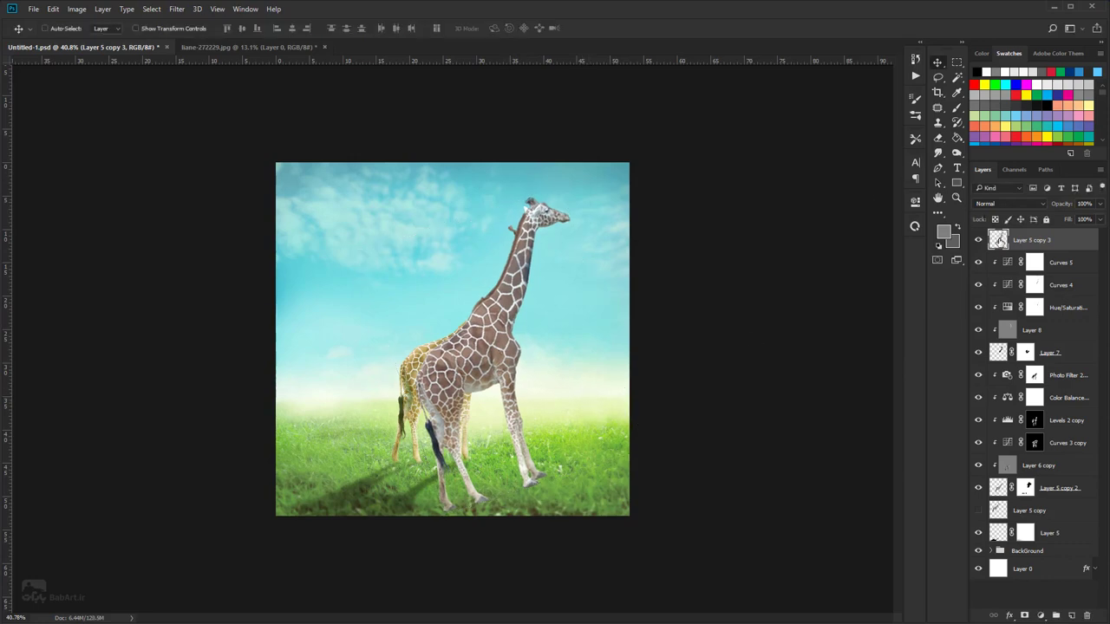
# - Clip Layer 5 copy 3 to the vine neck with a clipping mask
pyautogui.rightClick(1016, 237)
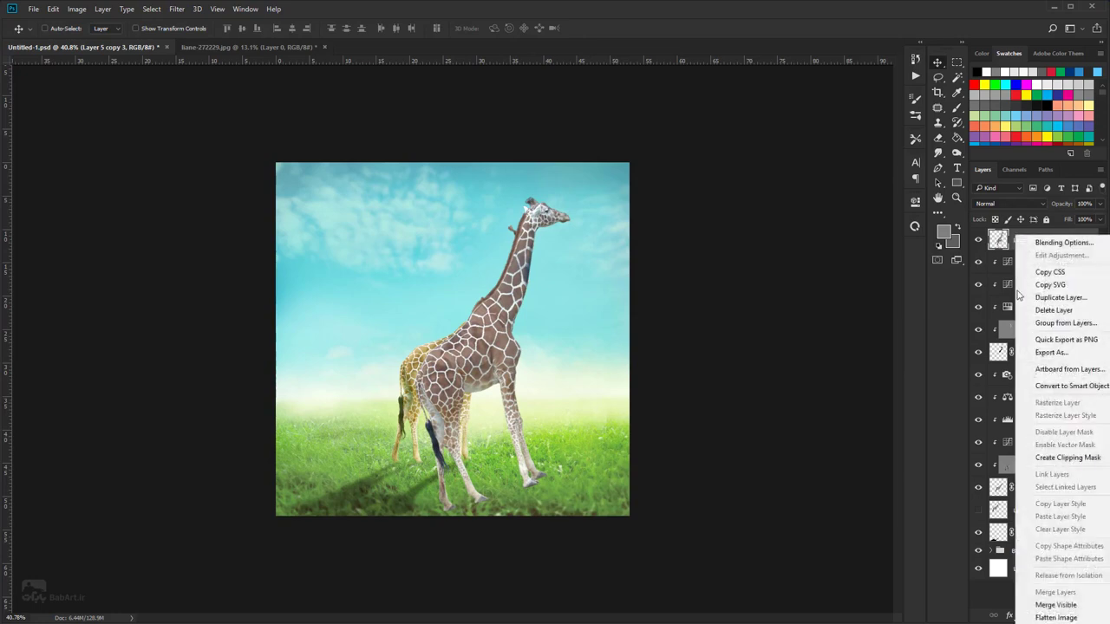
pyautogui.click(1028, 458)
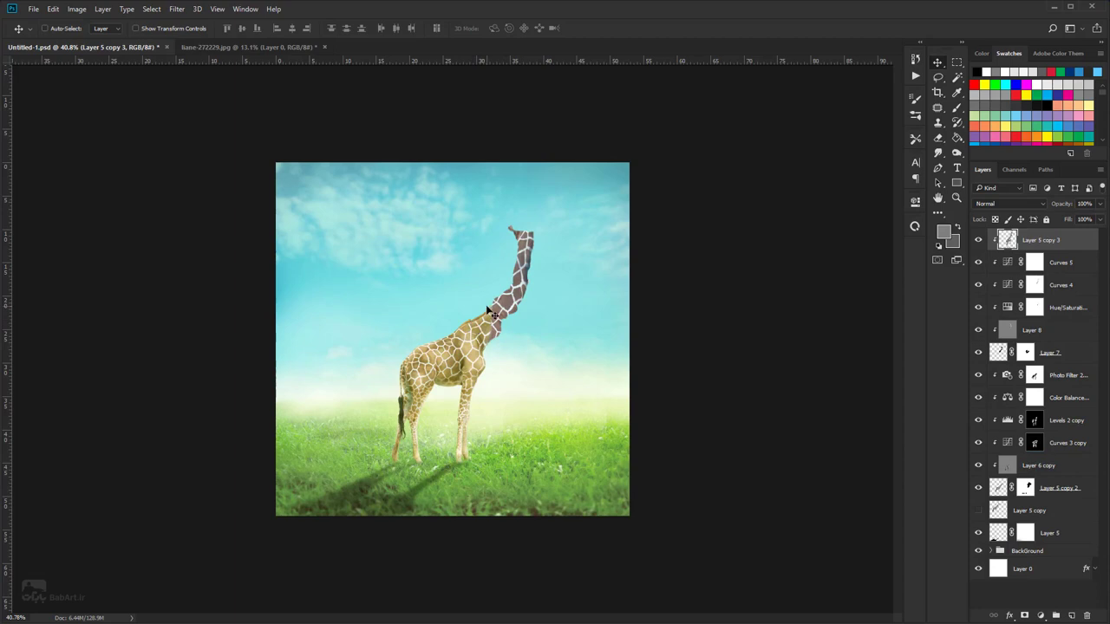
pyautogui.scroll(6, 489, 308)
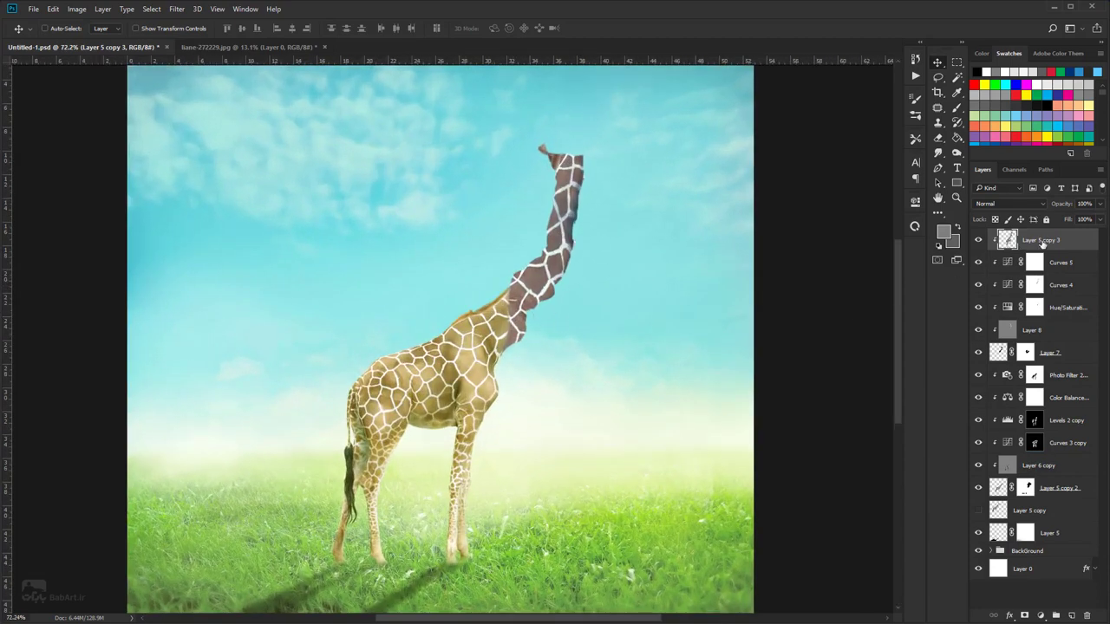
# - Duplicate Layer 5 copy 3 as a hidden layer and add a white layer mask to the duplicate
pyautogui.moveTo(1040, 241); pyautogui.dragTo(1071, 615)
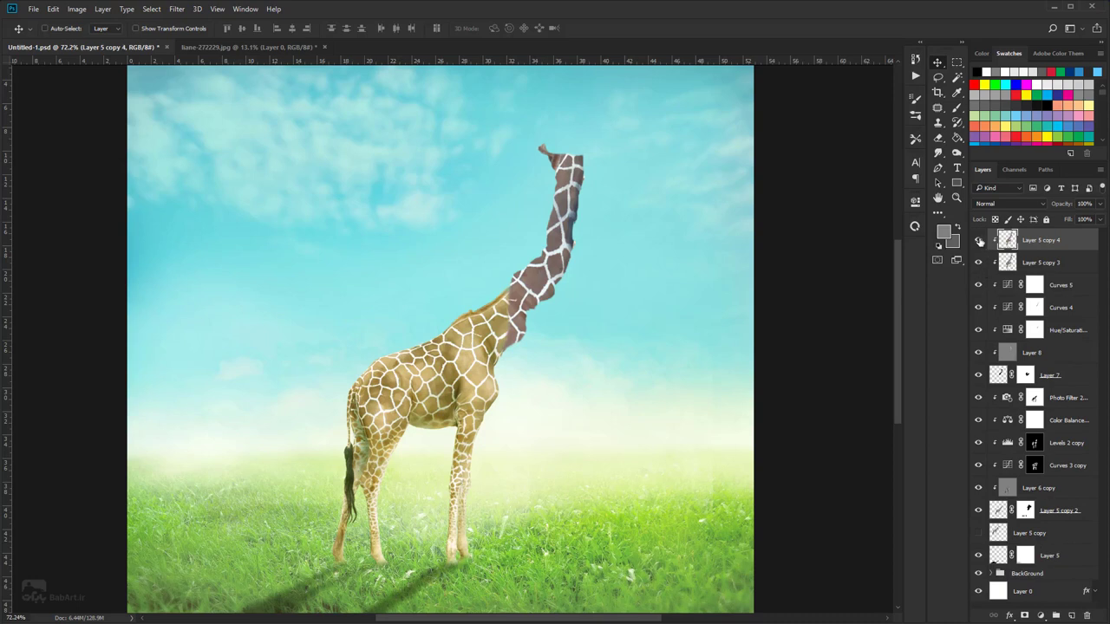
pyautogui.click(979, 241)
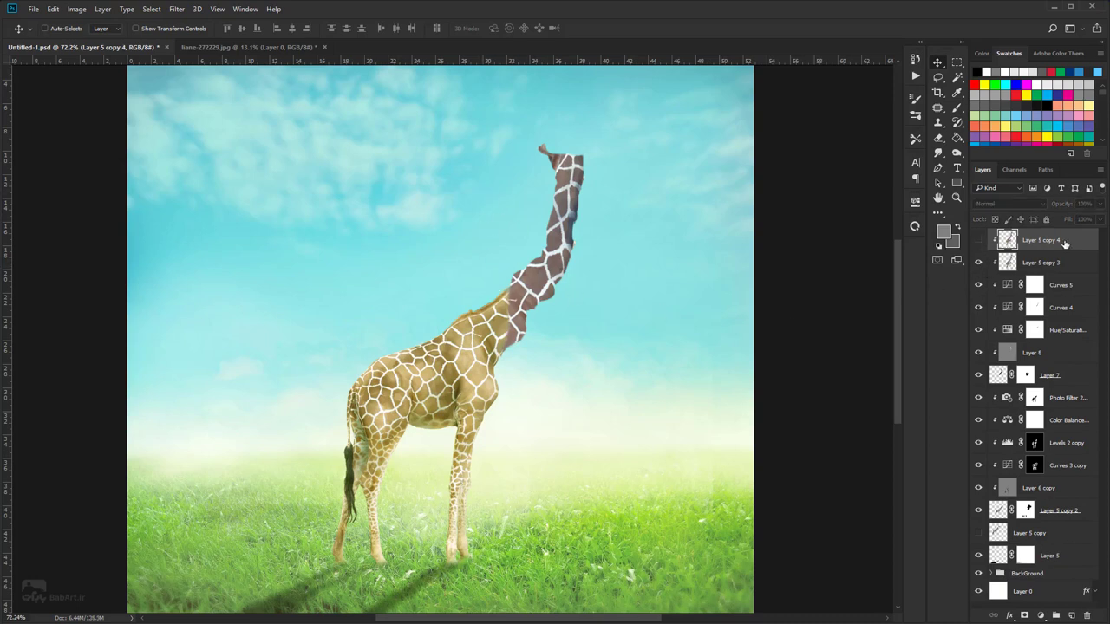
pyautogui.click(1025, 615)
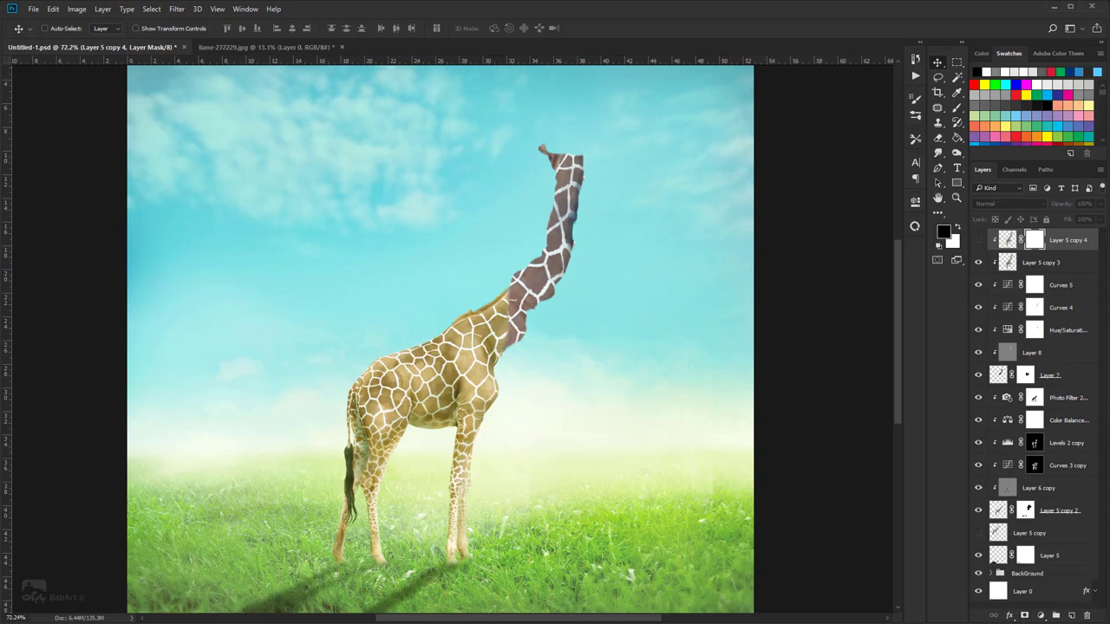
# - Add a white layer mask to Layer 5 copy 3 and set the layer's blend mode to Overlay
pyautogui.click(1022, 267)
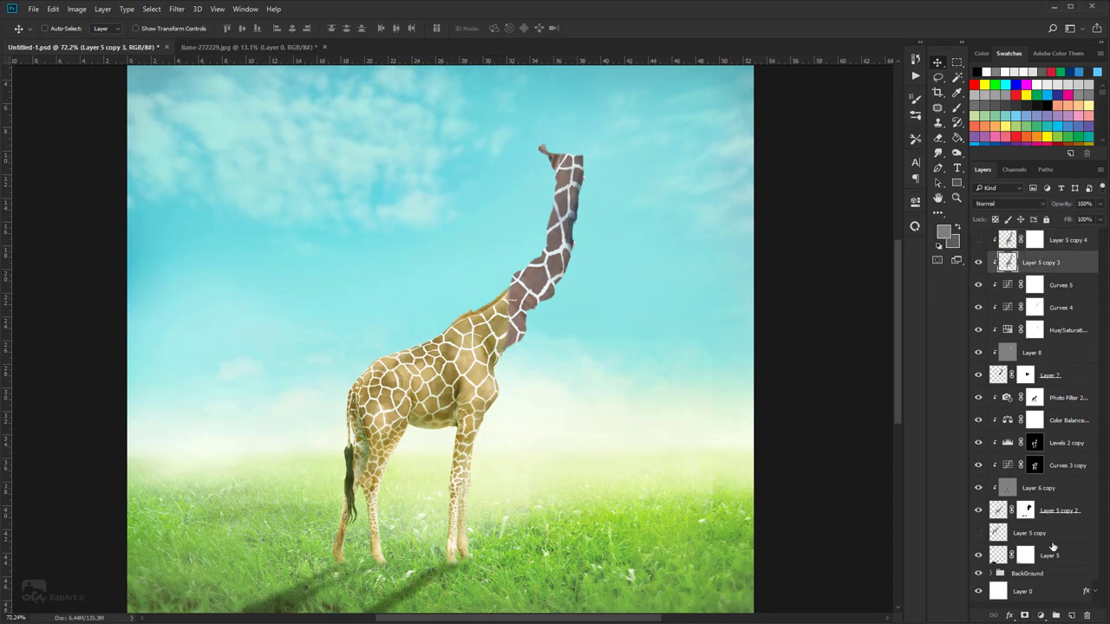
pyautogui.click(1025, 615)
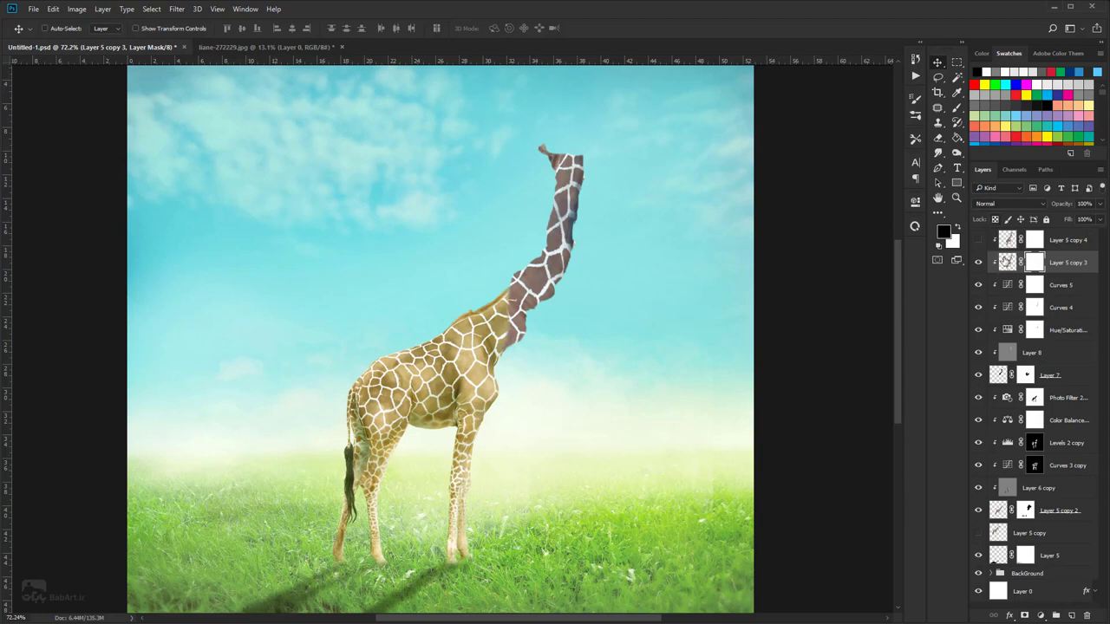
pyautogui.click(1006, 261)
pyautogui.click(1005, 205)
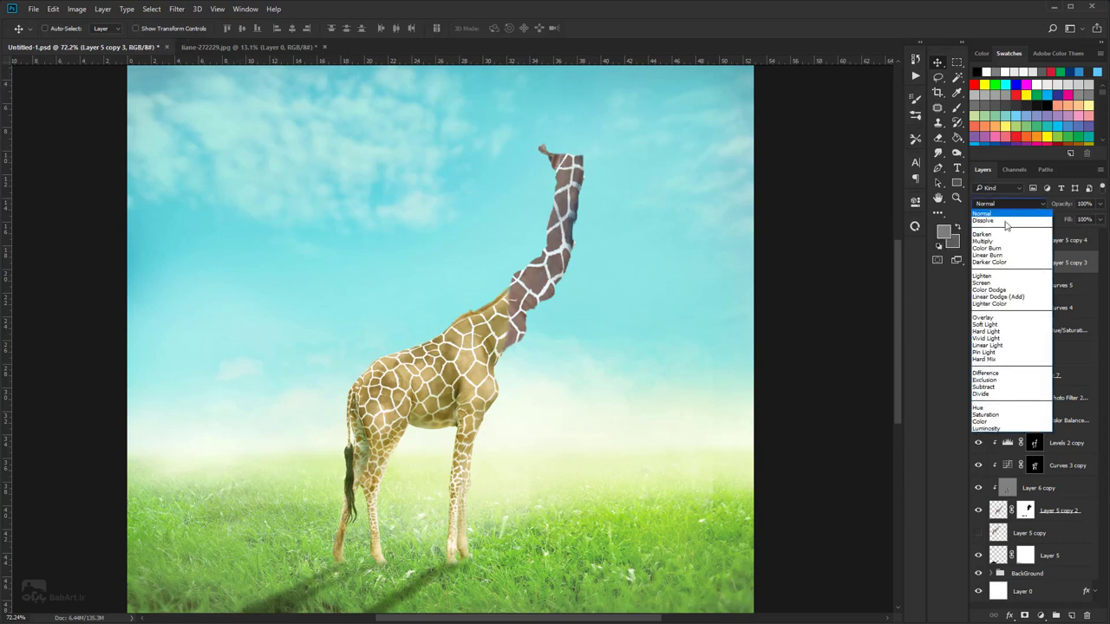
pyautogui.click(997, 322)
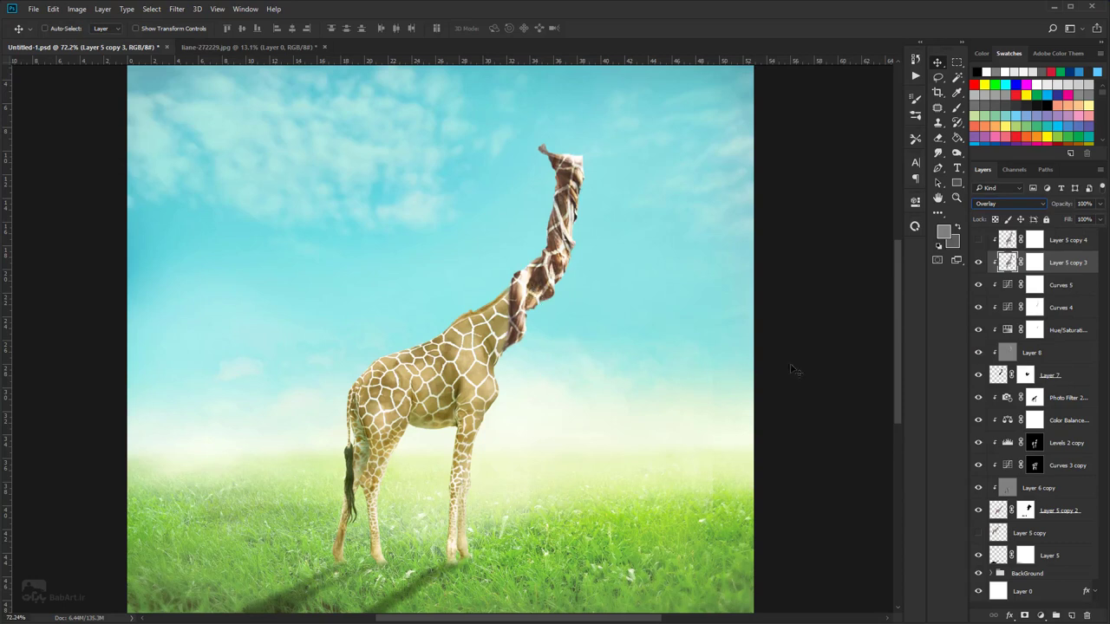
# - Paint black on the Layer 5 copy 3 mask with a soft 199 px brush at 30% opacity to fade the pattern along the upper neck
pyautogui.click(1035, 262)
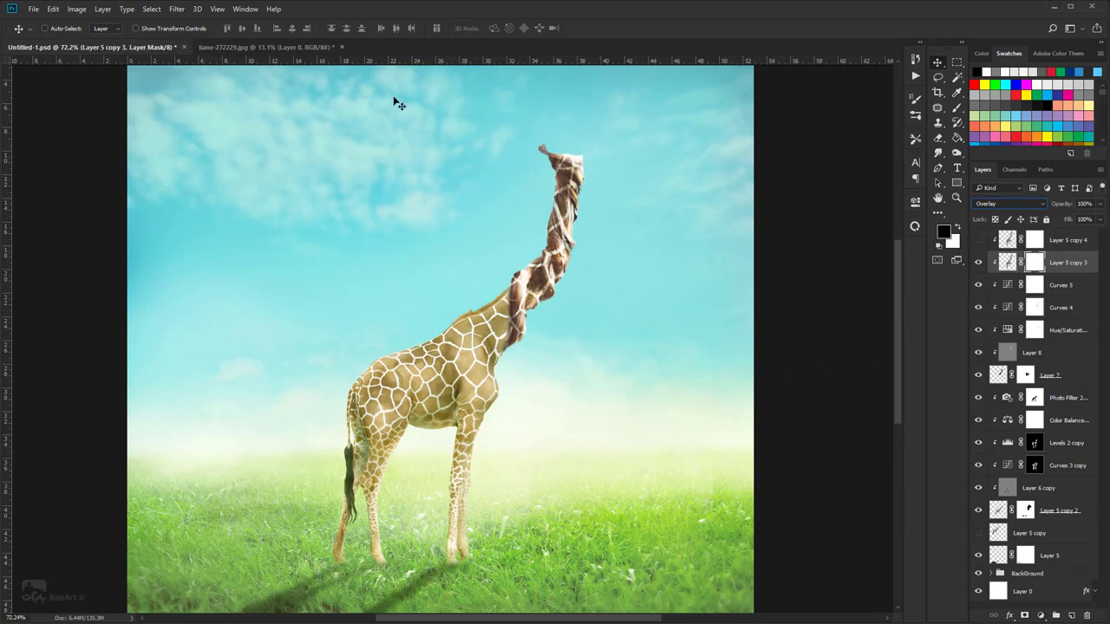
pyautogui.press('b')
pyautogui.rightClick(571, 188)
pyautogui.click(693, 220)
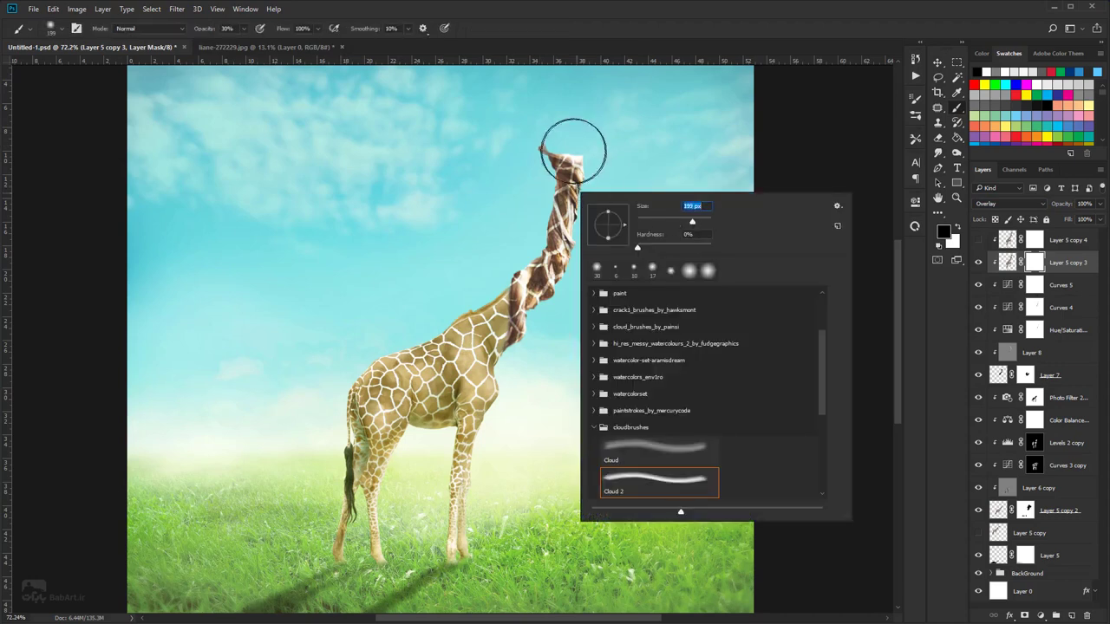
pyautogui.press('Return')
pyautogui.moveTo(565, 161); pyautogui.dragTo(567, 214)
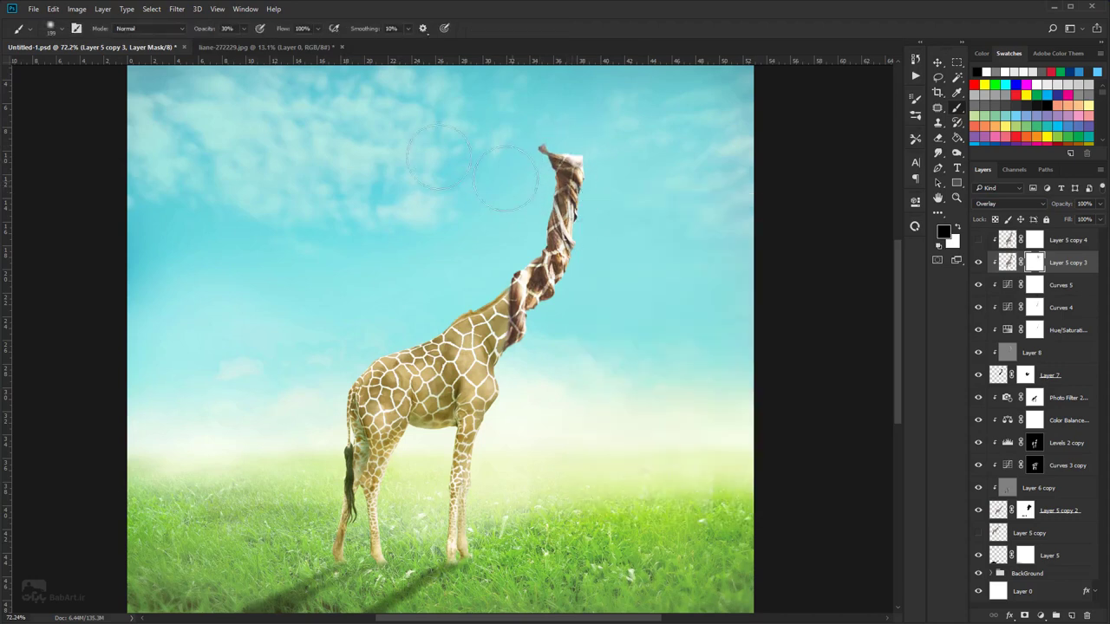
pyautogui.click(229, 29)
pyautogui.moveTo(570, 186)
pyautogui.mouseDown()
pyautogui.moveTo(585, 239)
pyautogui.moveTo(572, 292)
pyautogui.moveTo(585, 191)
pyautogui.moveTo(557, 216)
pyautogui.moveTo(565, 148)
pyautogui.moveTo(585, 290)
pyautogui.mouseUp()
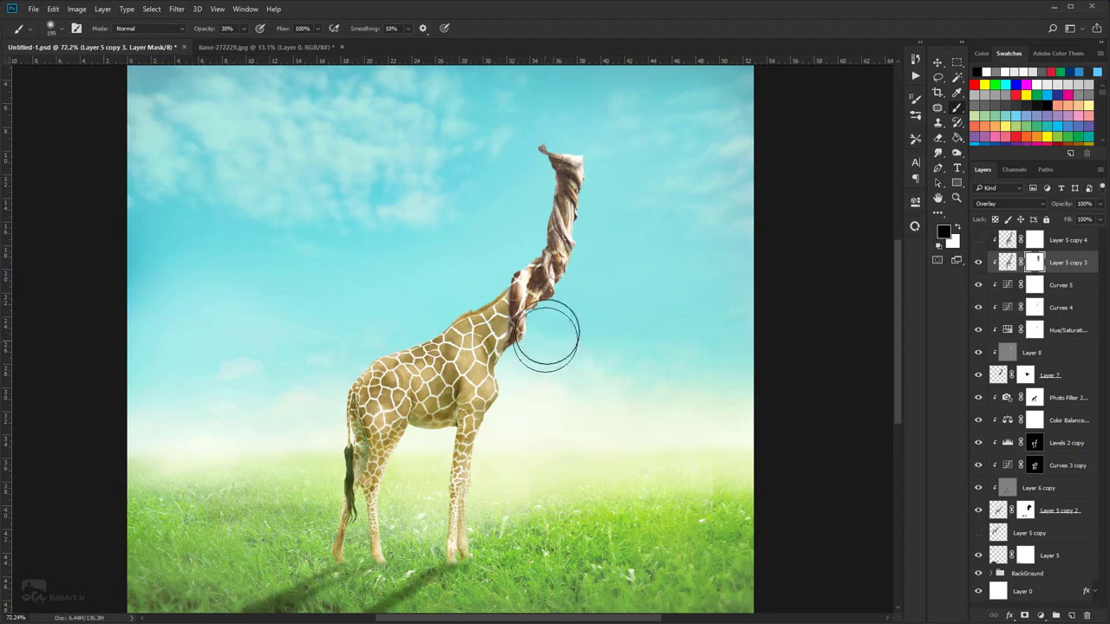
# - Mask away the vine's overlapping edge on Layer 7 with a small black brush at 100% opacity where it meets the giraffe's neck
pyautogui.scroll(-3, 546, 329)
pyautogui.scroll(-1, 548, 331)
pyautogui.scroll(3, 480, 322)
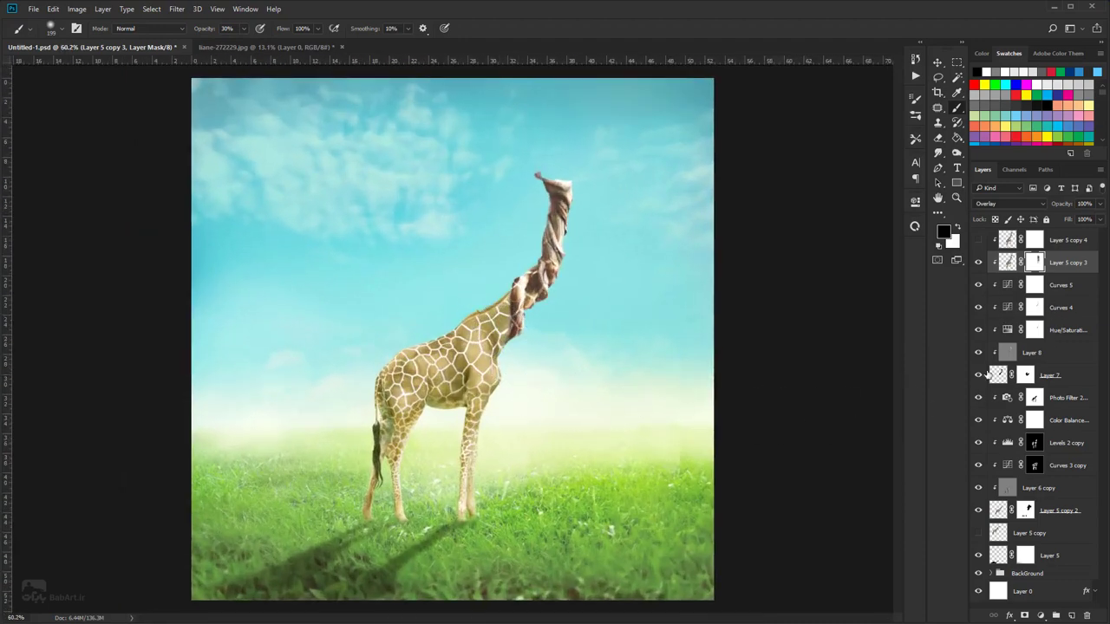
pyautogui.click(978, 376)
pyautogui.click(978, 375)
pyautogui.click(1027, 375)
pyautogui.scroll(3, 513, 248)
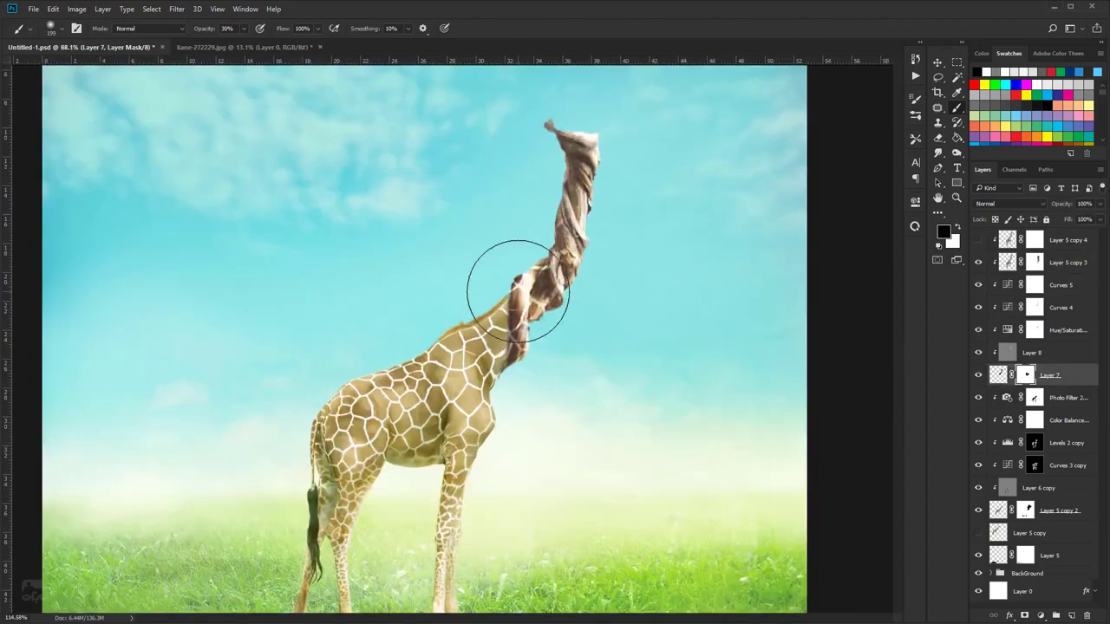
pyautogui.scroll(2, 504, 308)
pyautogui.rightClick(516, 287)
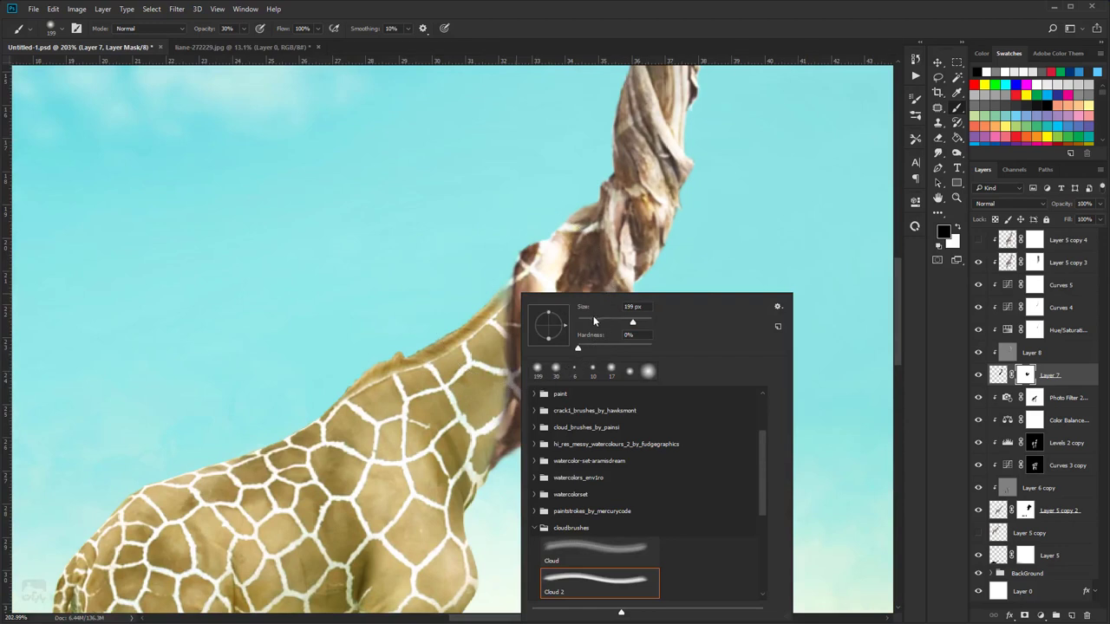
pyautogui.moveTo(593, 322); pyautogui.dragTo(589, 323)
pyautogui.click(751, 215)
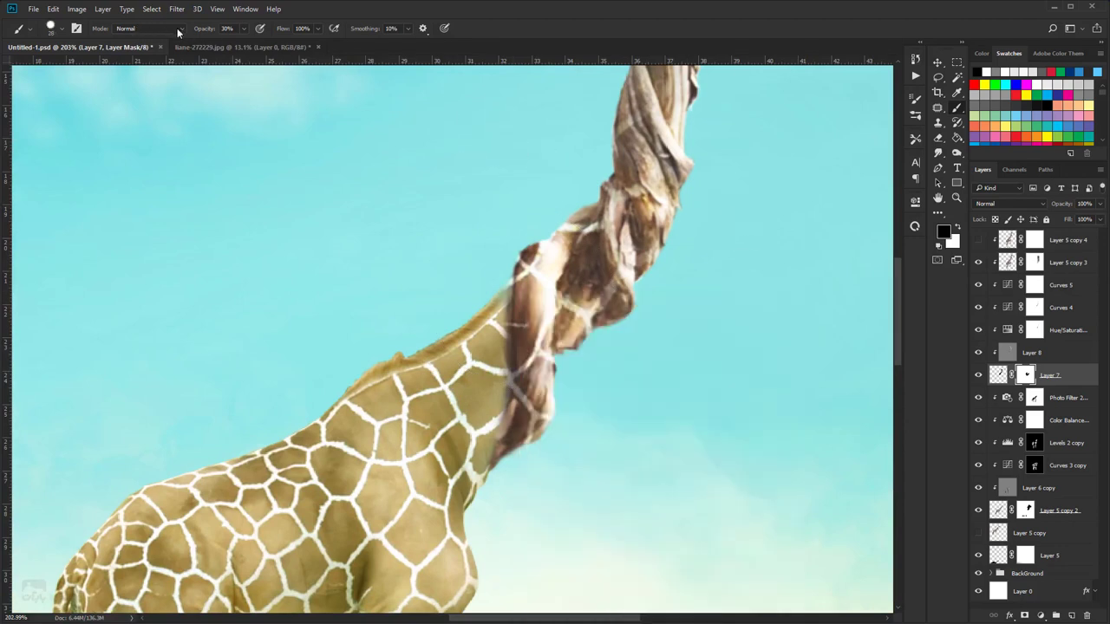
pyautogui.moveTo(204, 32); pyautogui.dragTo(501, 45)
pyautogui.moveTo(495, 307)
pyautogui.mouseDown()
pyautogui.moveTo(497, 396)
pyautogui.moveTo(486, 420)
pyautogui.mouseUp()
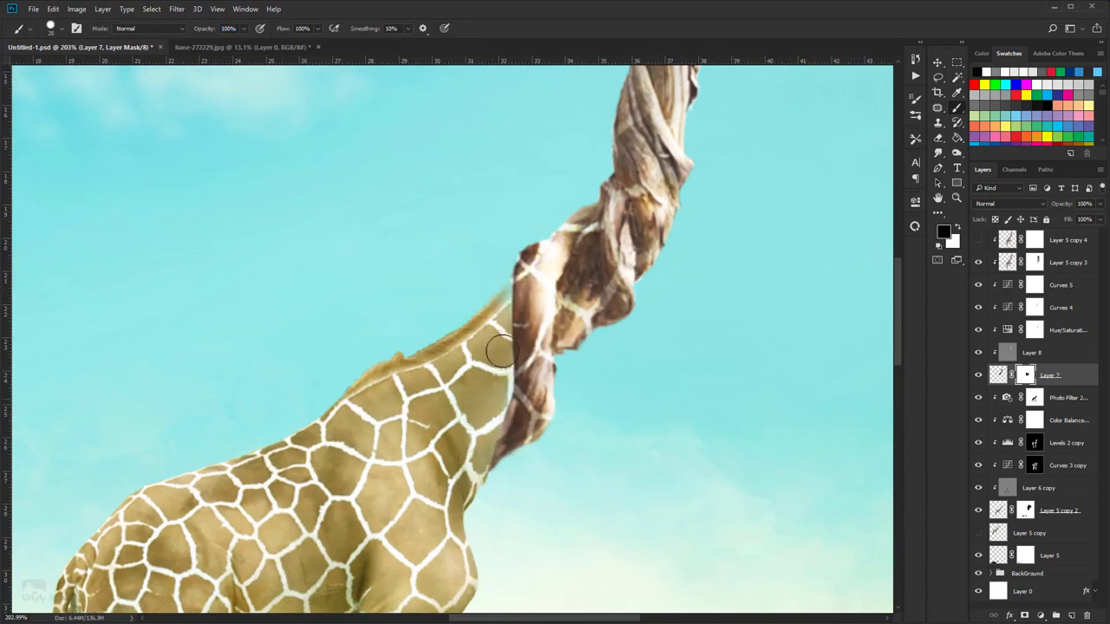
# - Select Layer 7 and Layer 5 copy 3 together and shift them slightly down and left onto the giraffe's neck
pyautogui.scroll(-1, 509, 298)
pyautogui.scroll(-3, 510, 297)
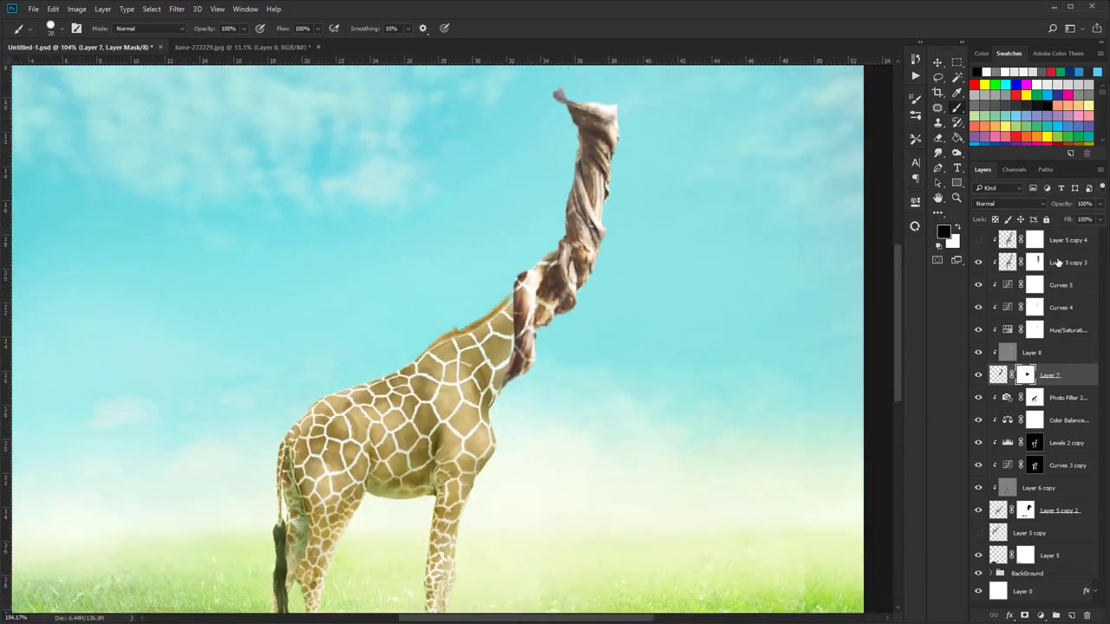
pyautogui.keyDown('ctrl'); pyautogui.click(1057, 262); pyautogui.keyUp('ctrl')
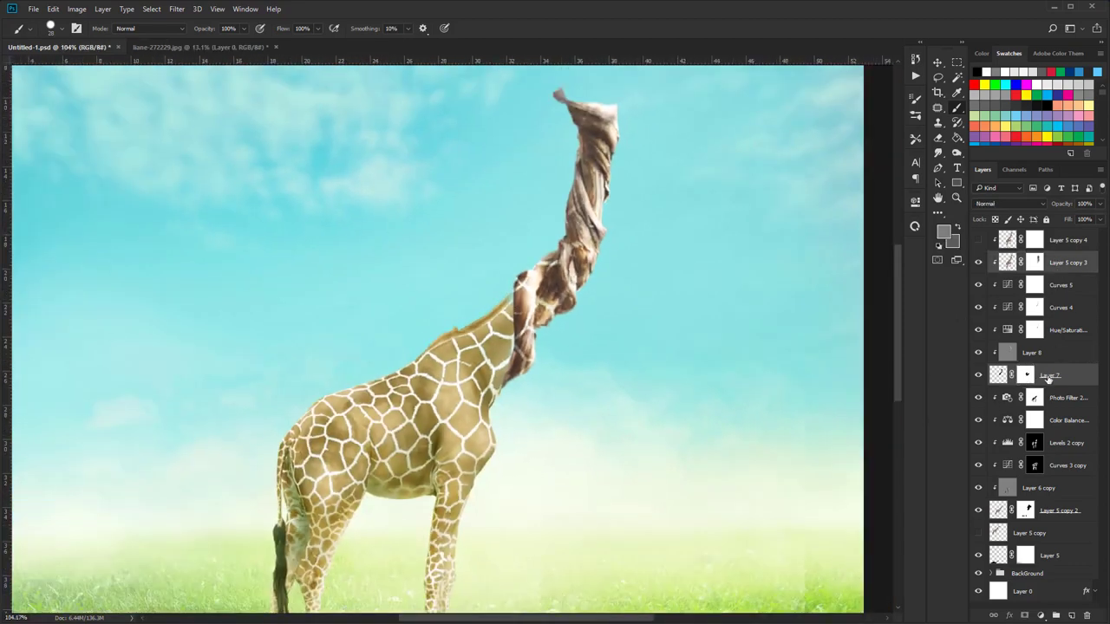
pyautogui.keyDown('ctrl'); pyautogui.click(1053, 264); pyautogui.keyUp('ctrl')
pyautogui.keyDown('ctrl'); pyautogui.click(1055, 264); pyautogui.keyUp('ctrl')
pyautogui.click(940, 63)
pyautogui.moveTo(537, 303); pyautogui.dragTo(531, 308)
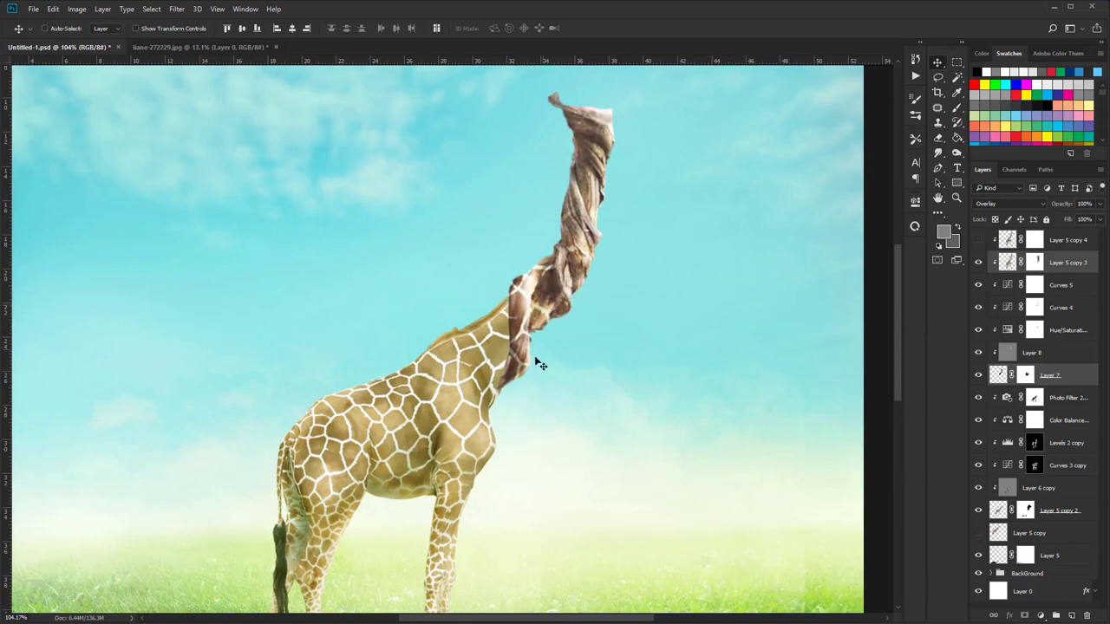
# - Free-transform Layer 5 copy 3, rotating it 4.43° and shifting it right to realign the pattern on the lower vine neck
pyautogui.click(1008, 263)
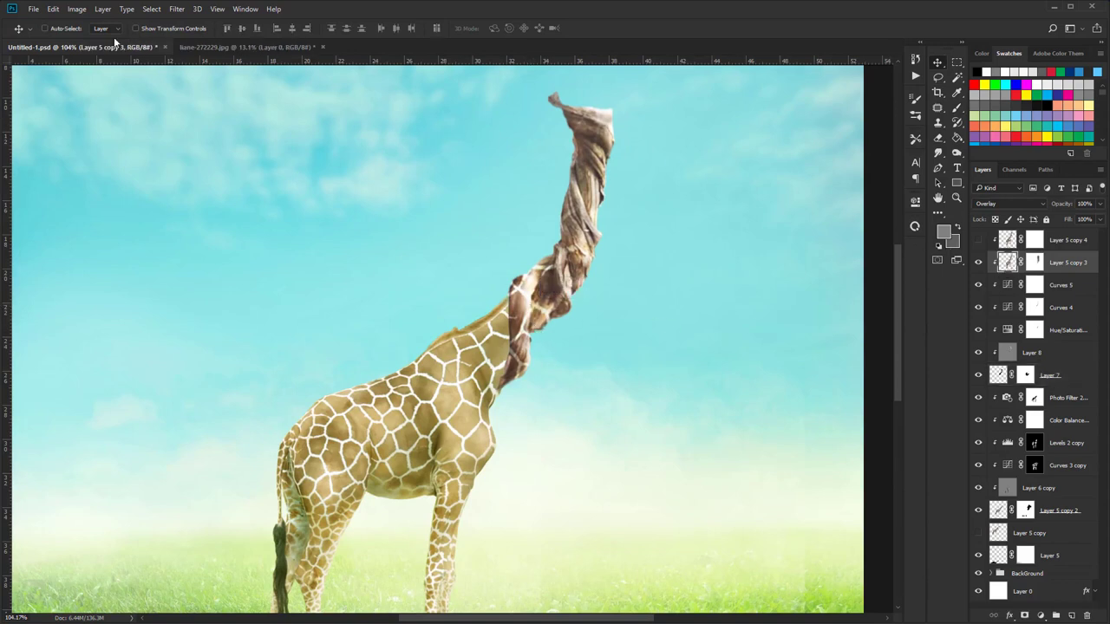
pyautogui.click(53, 10)
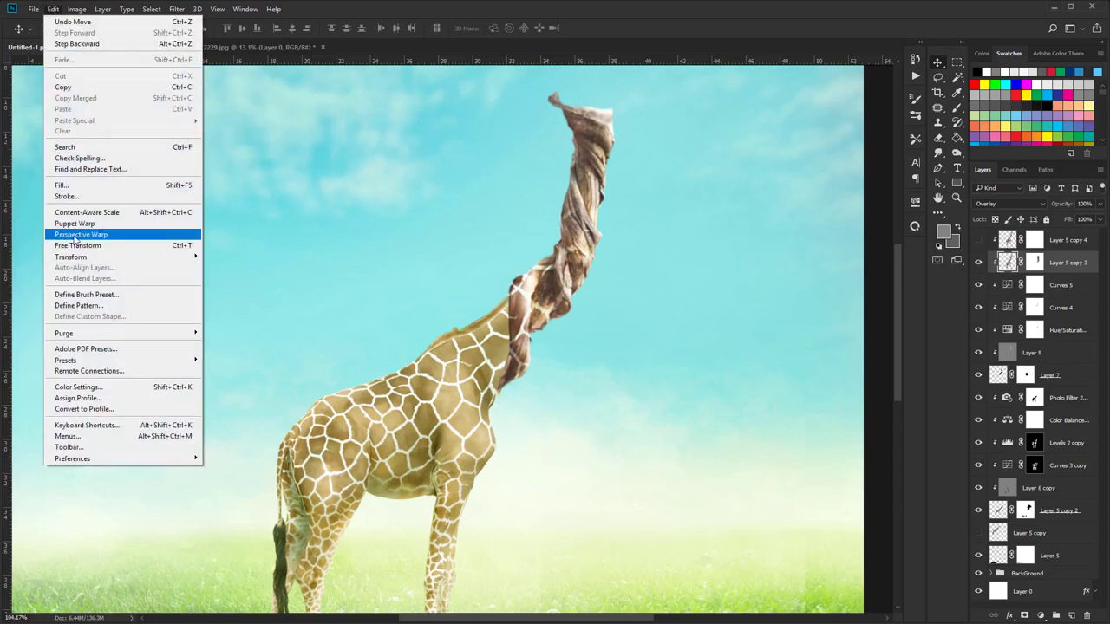
pyautogui.click(77, 246)
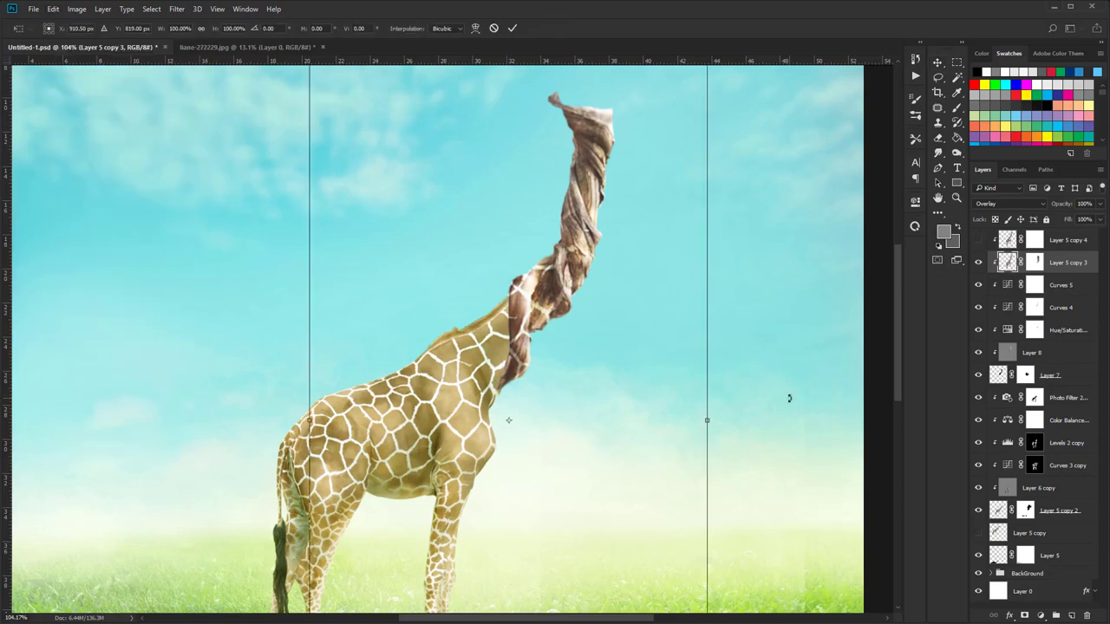
pyautogui.moveTo(789, 398); pyautogui.dragTo(801, 431)
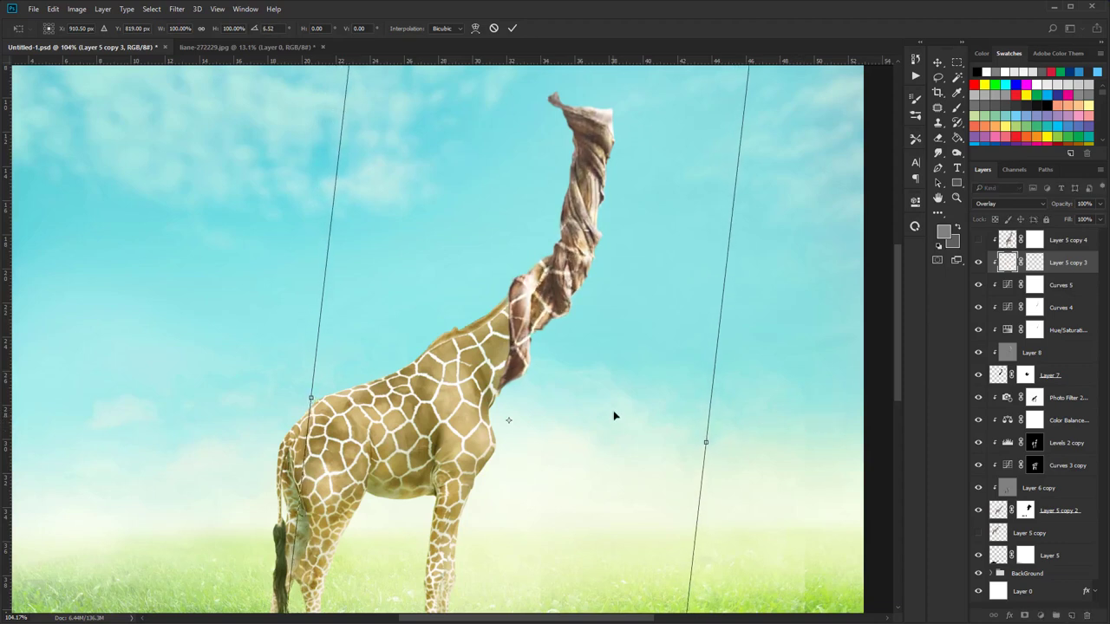
pyautogui.moveTo(613, 422); pyautogui.dragTo(614, 411)
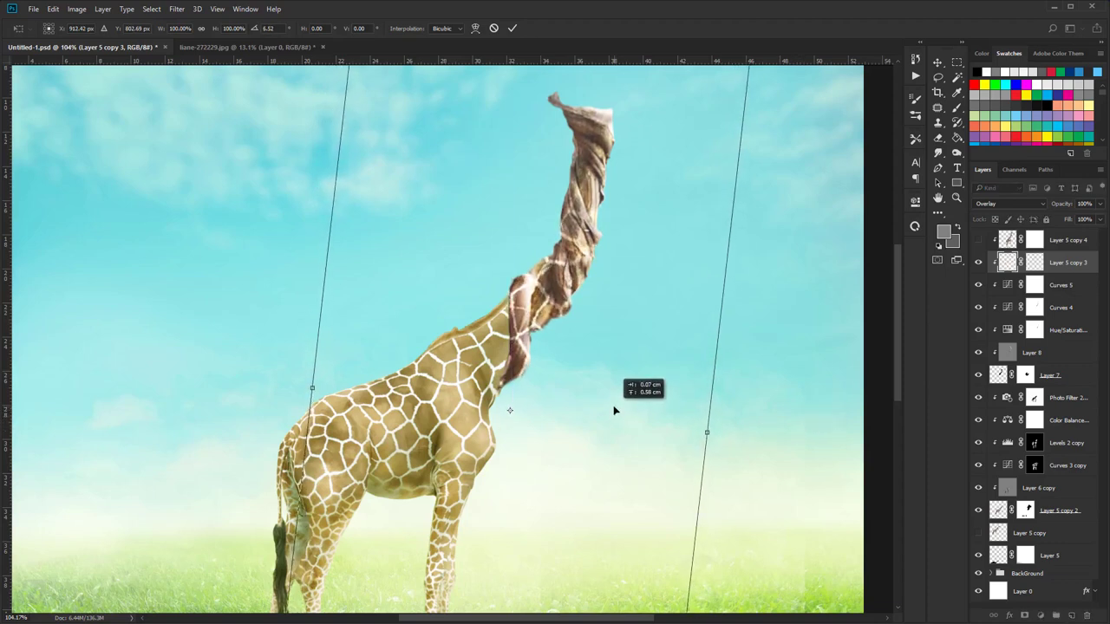
pyautogui.moveTo(733, 408); pyautogui.dragTo(735, 430)
pyautogui.moveTo(571, 405); pyautogui.dragTo(622, 398)
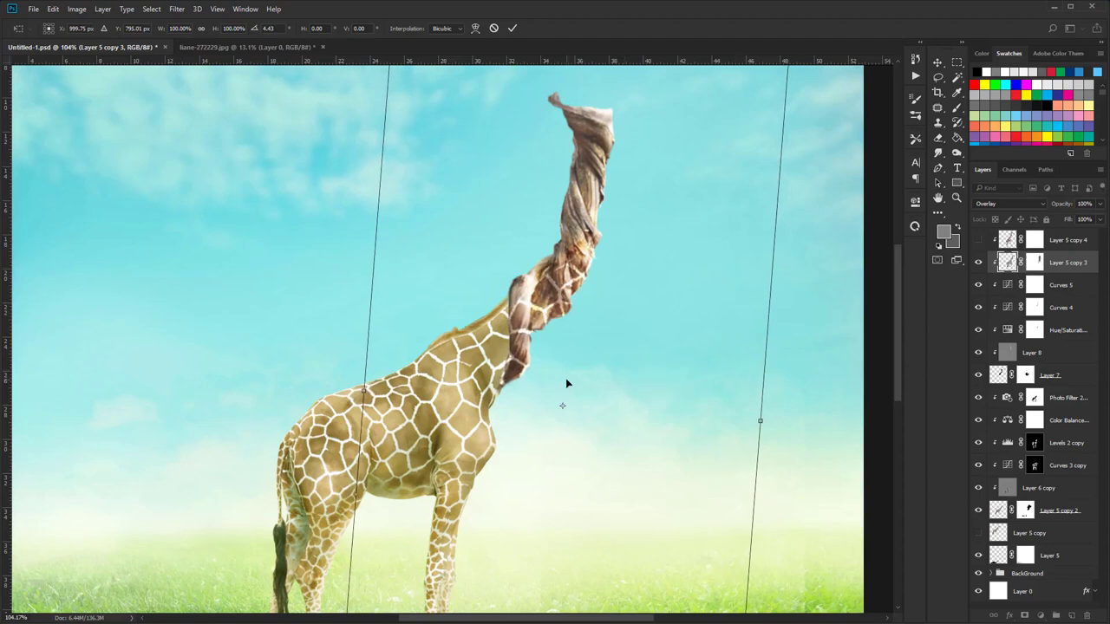
pyautogui.scroll(-5, 565, 378)
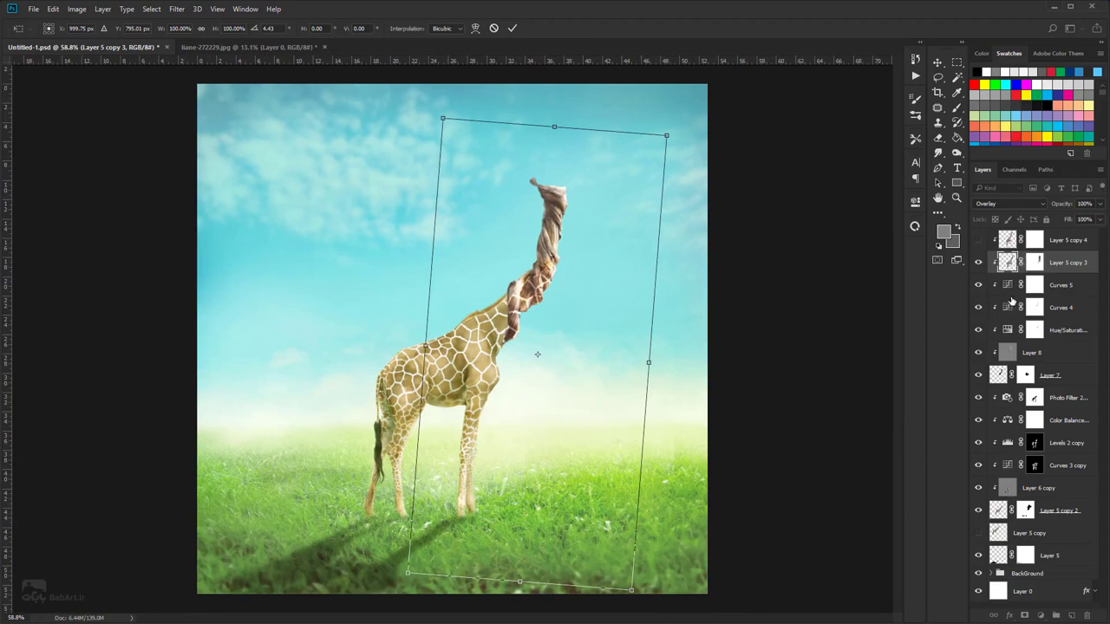
pyautogui.press('Return')
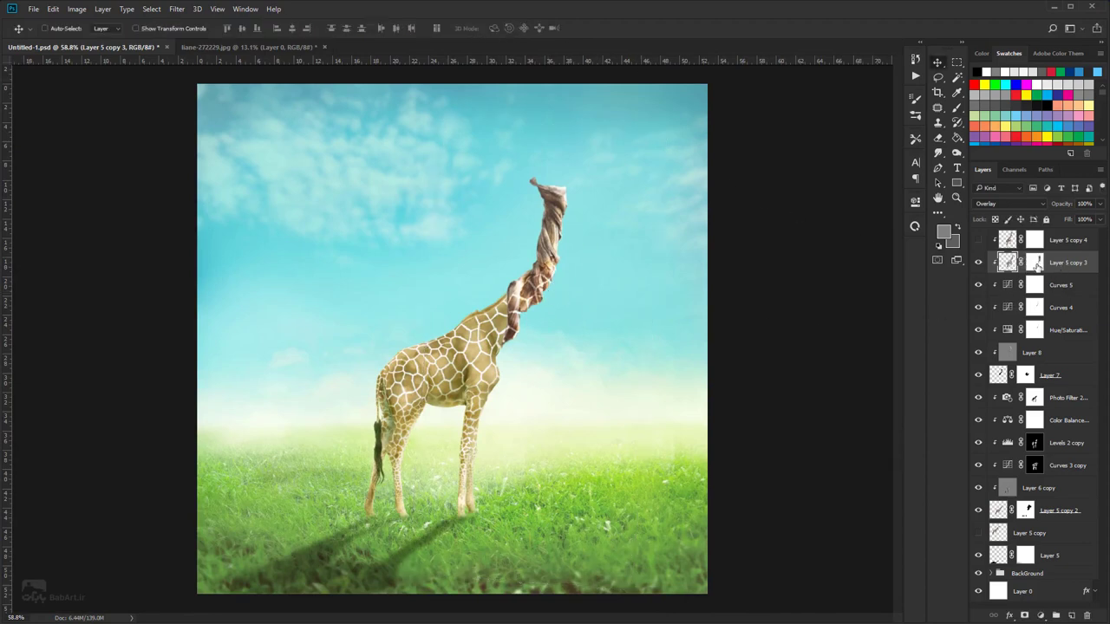
# - Paint black on the Layer 5 copy 3 mask with a small brush at 100% opacity to hide the pattern on the lower vine neck
pyautogui.click(1034, 263)
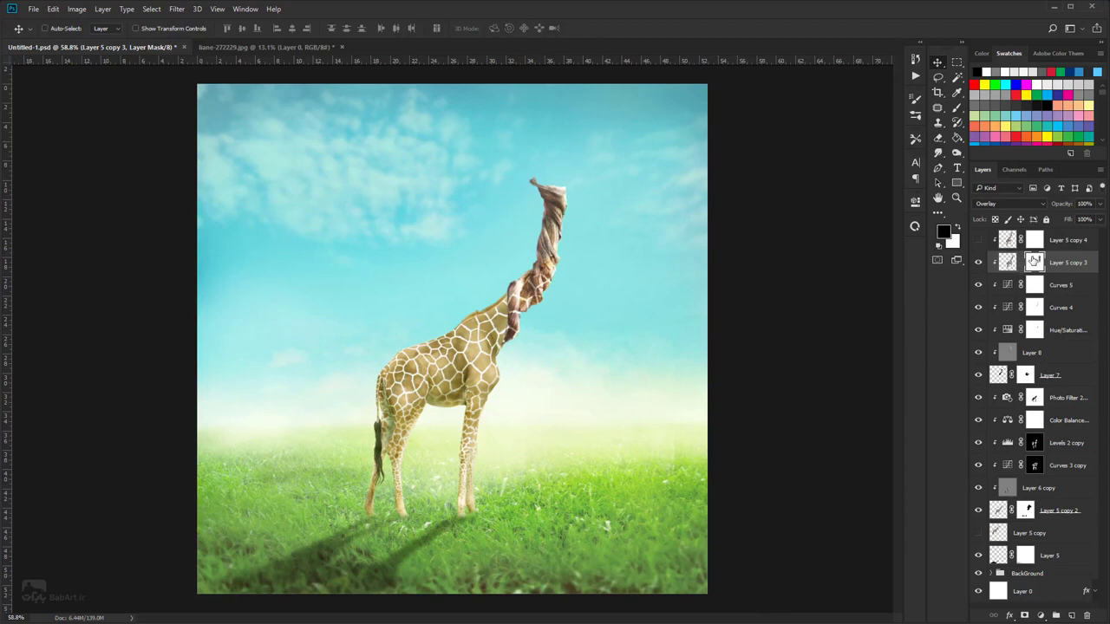
pyautogui.scroll(1, 659, 195)
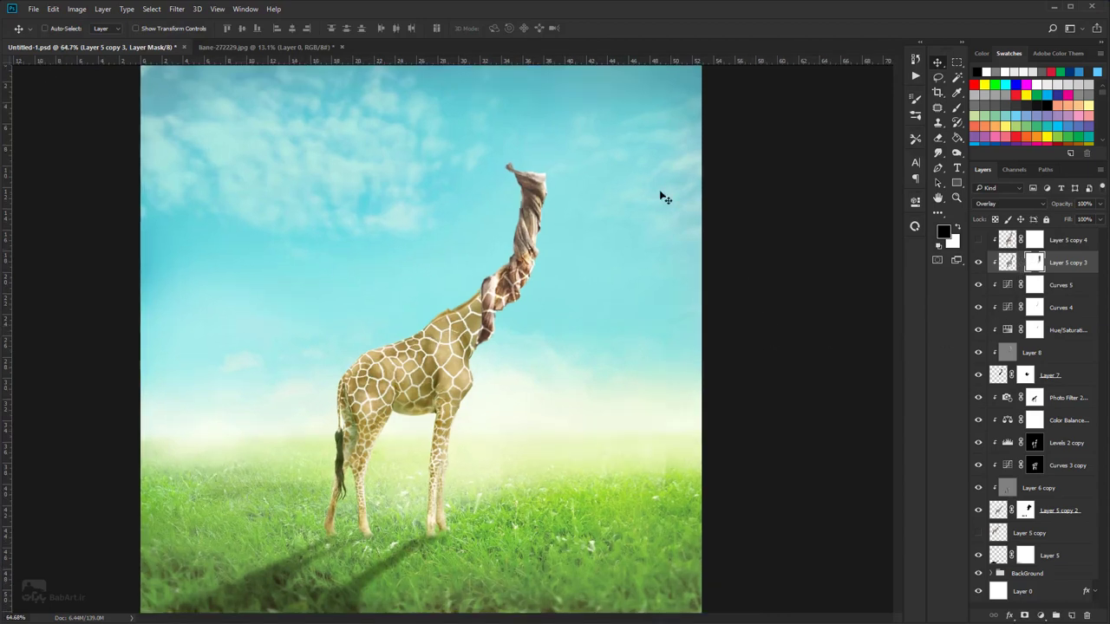
pyautogui.click(957, 137)
pyautogui.click(957, 228)
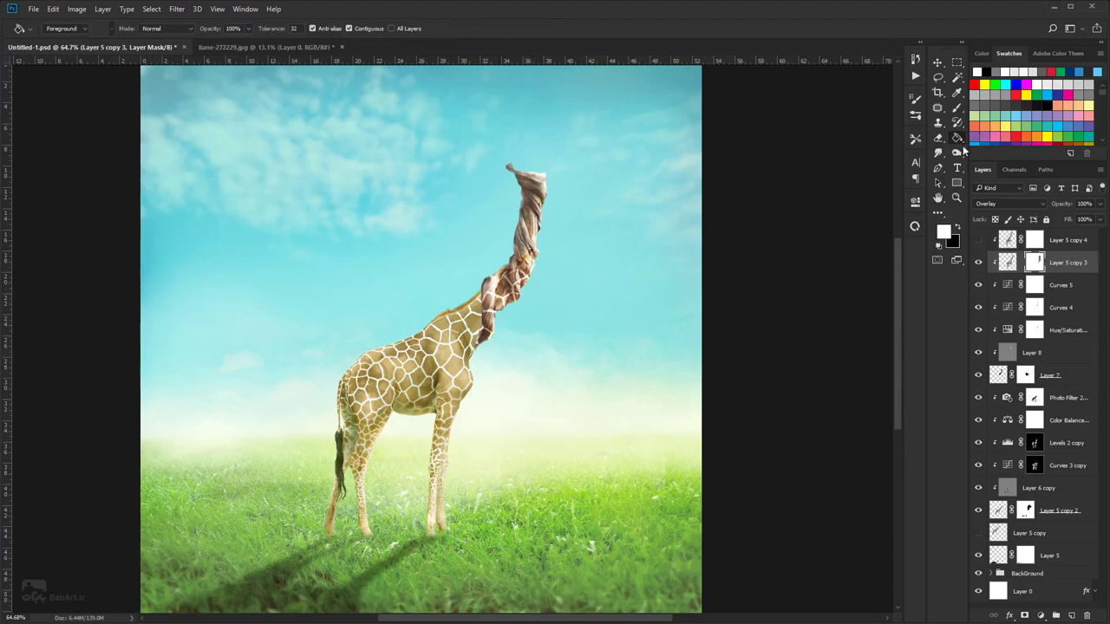
pyautogui.click(957, 111)
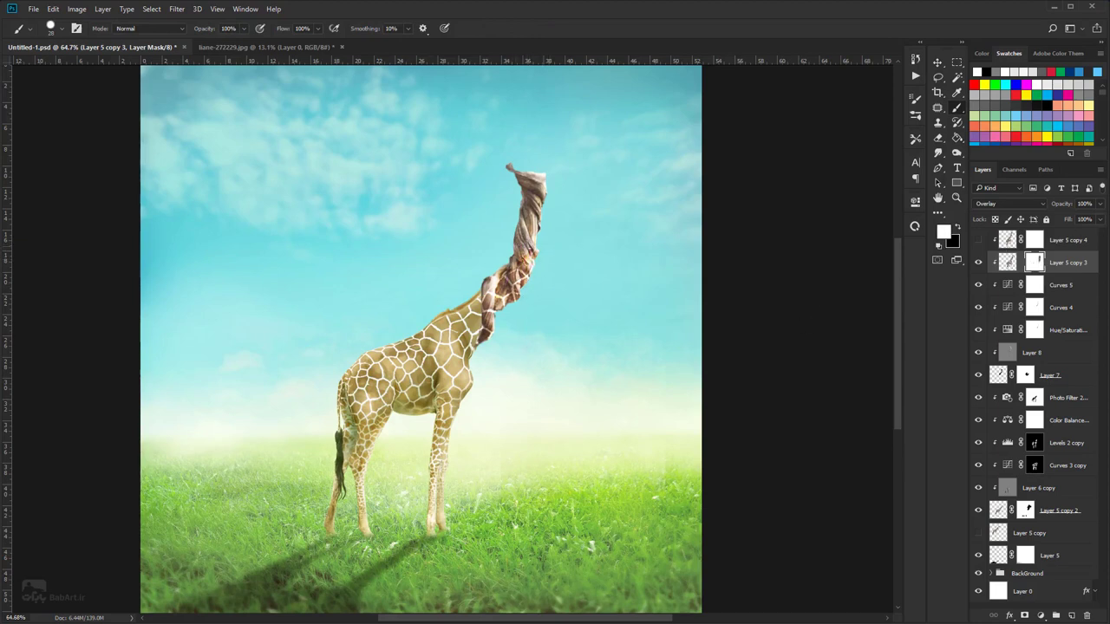
pyautogui.click(958, 226)
pyautogui.moveTo(523, 250)
pyautogui.mouseDown()
pyautogui.moveTo(516, 284)
pyautogui.moveTo(488, 303)
pyautogui.moveTo(485, 349)
pyautogui.mouseUp()
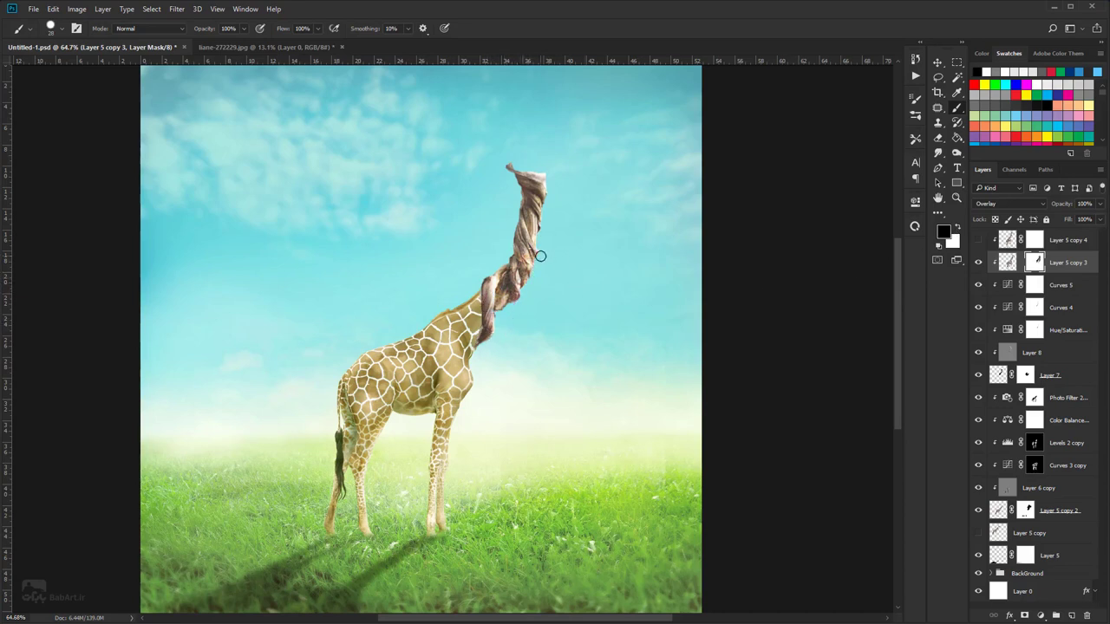
# - Paint white on the Layer 5 copy 3 mask with a soft 174 px brush at 37% opacity to partly restore the pattern at the neck joint
pyautogui.press('x')
pyautogui.moveTo(202, 29); pyautogui.dragTo(171, 38)
pyautogui.rightClick(498, 203)
pyautogui.moveTo(567, 258)
pyautogui.mouseDown()
pyautogui.moveTo(485, 264)
pyautogui.moveTo(487, 317)
pyautogui.mouseUp()
pyautogui.press('Return')
pyautogui.rightClick(494, 324)
pyautogui.click(605, 348)
pyautogui.press('Return')
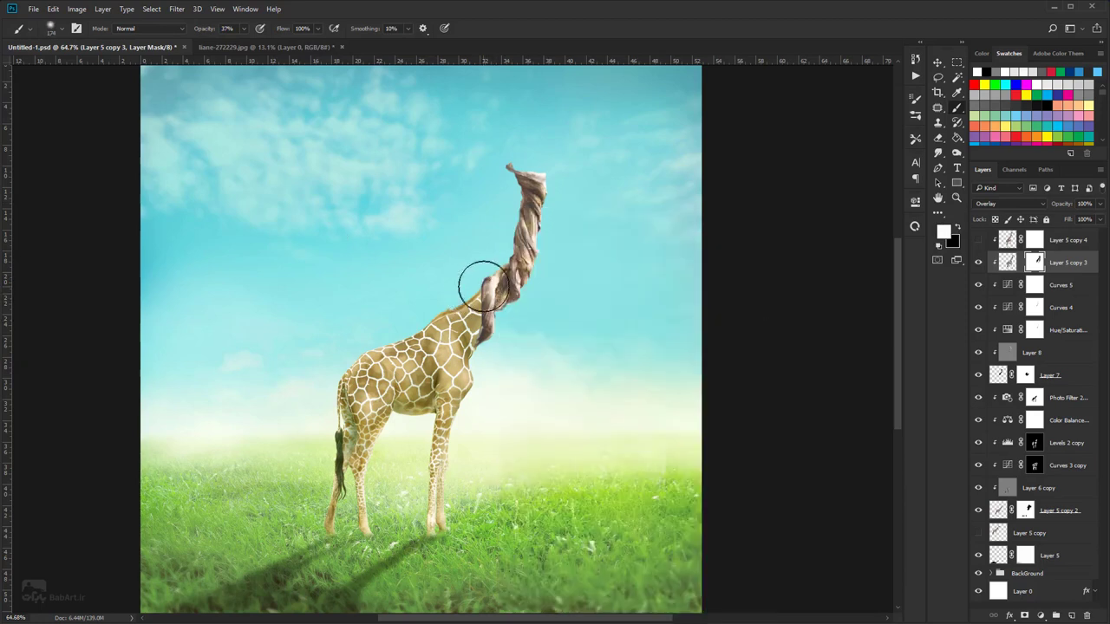
pyautogui.moveTo(482, 285); pyautogui.dragTo(481, 312)
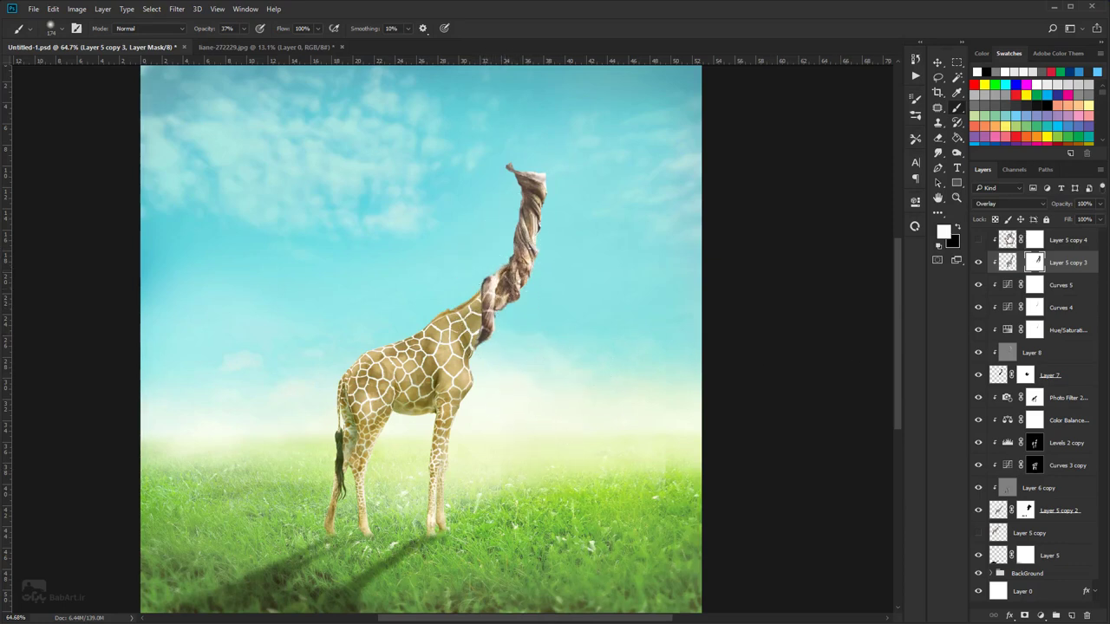
# - Show Layer 5 copy 4 and set its blend mode to Soft Light
pyautogui.click(1007, 240)
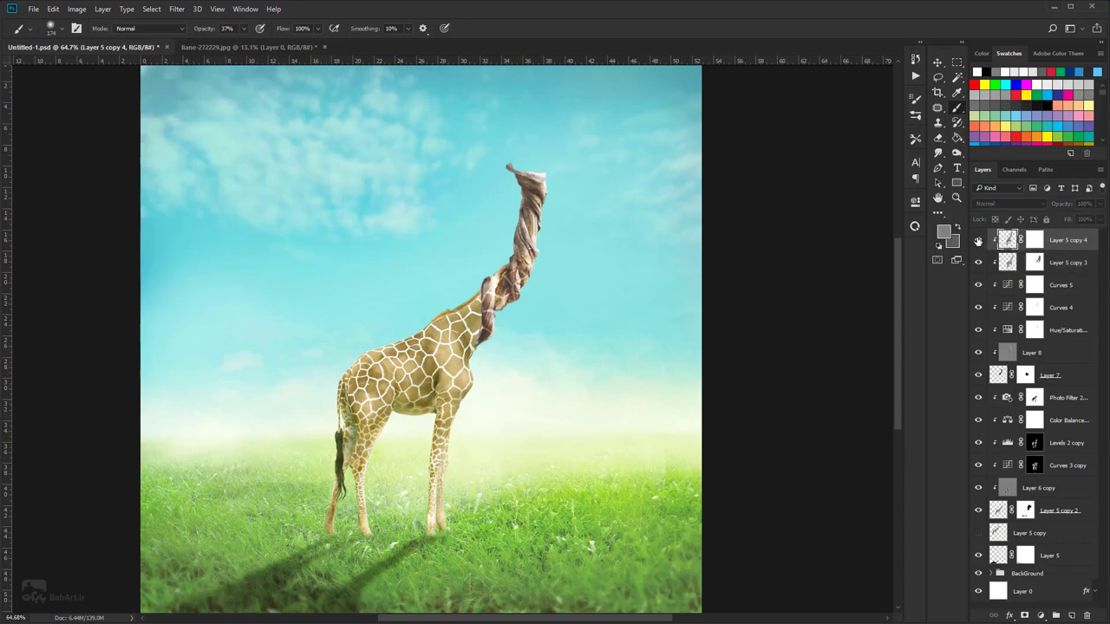
pyautogui.click(978, 240)
pyautogui.click(1010, 203)
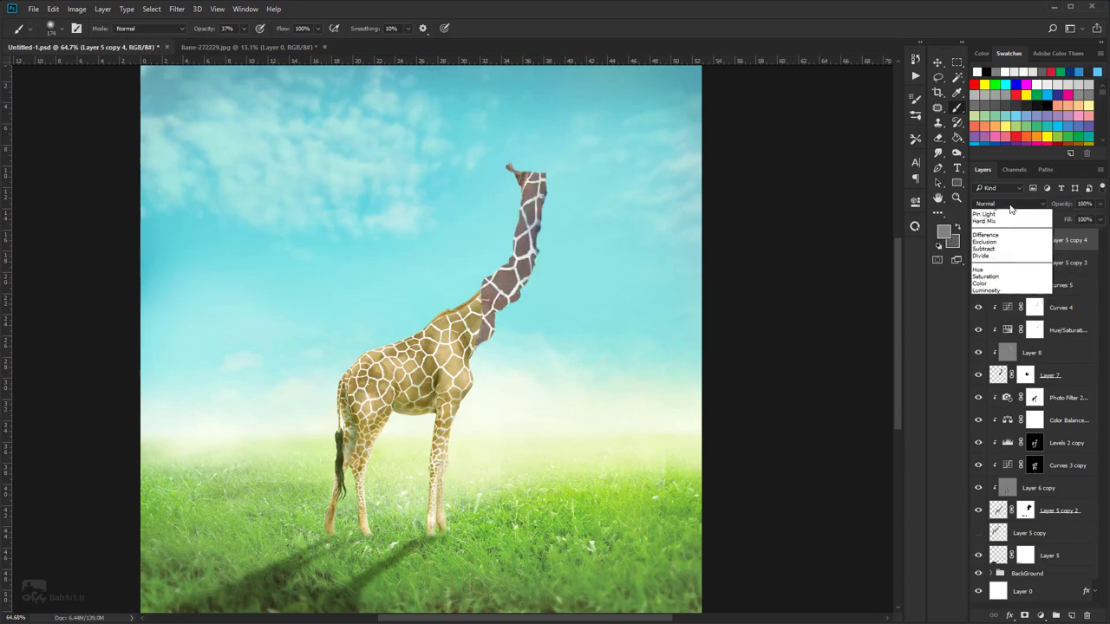
pyautogui.click(986, 324)
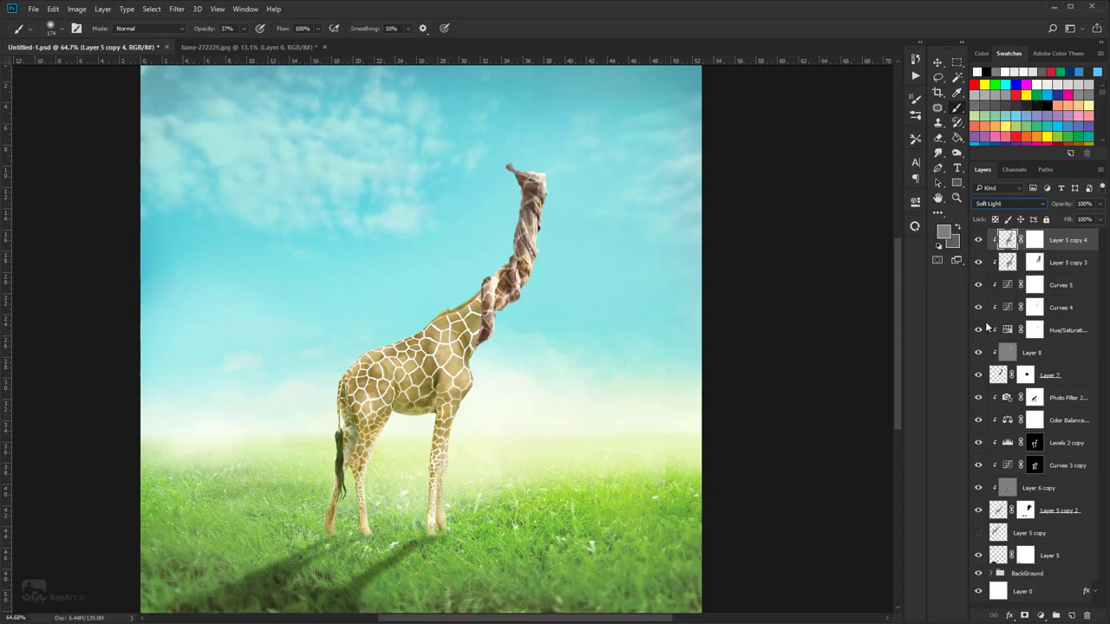
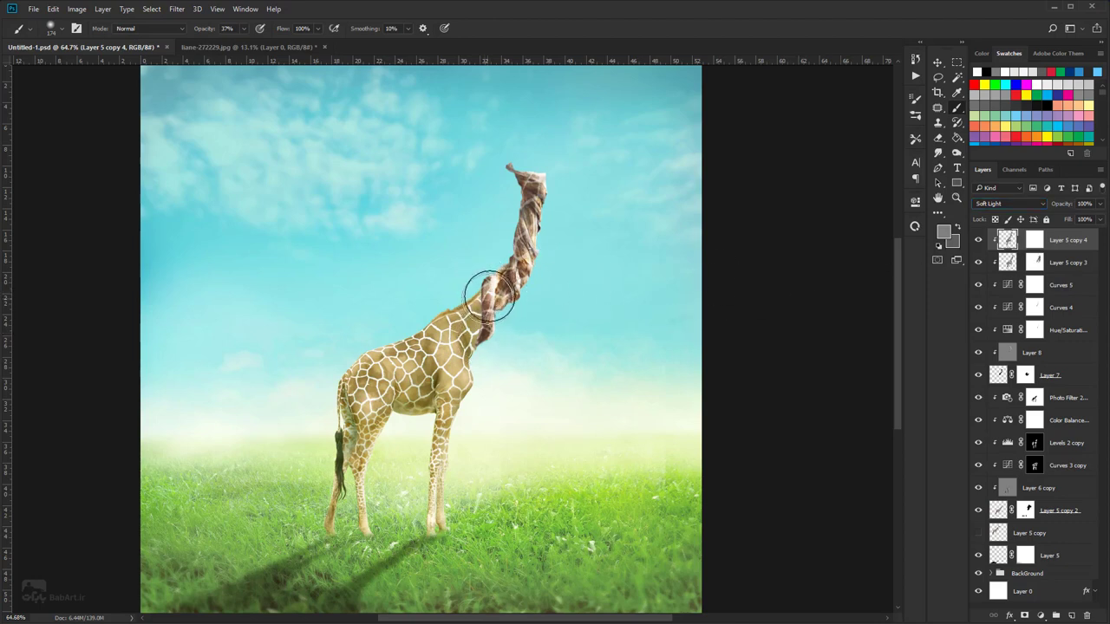
# - Paint black on the Layer 5 copy 4 mask at 37% opacity to fade its pattern around the lower vine neck
pyautogui.press('d')
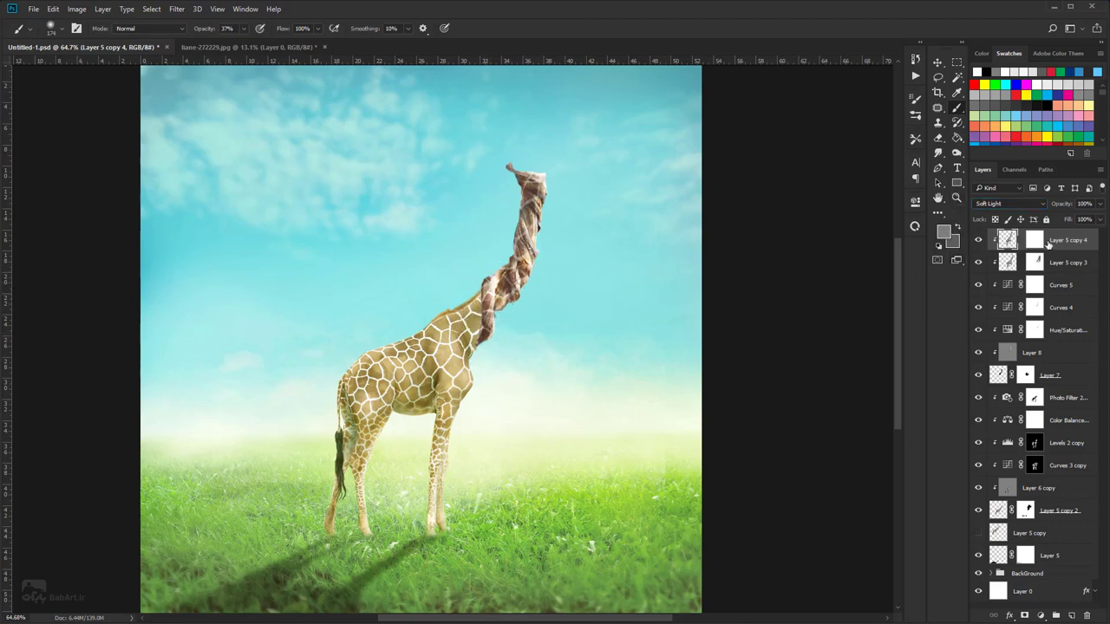
pyautogui.click(1033, 240)
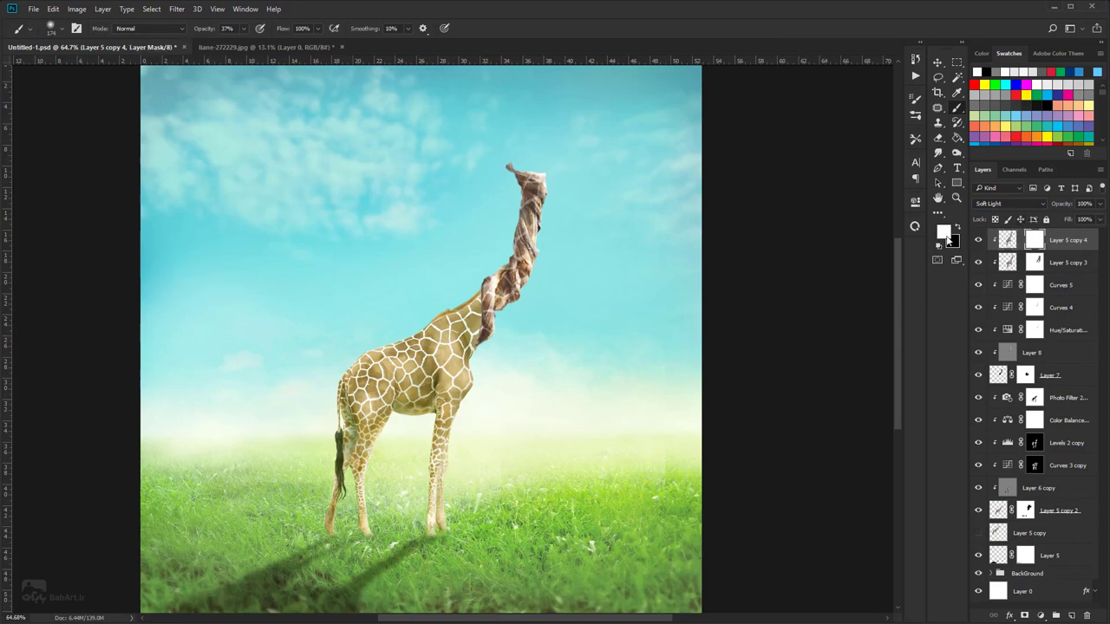
pyautogui.press('x')
pyautogui.moveTo(481, 294)
pyautogui.mouseDown()
pyautogui.moveTo(531, 294)
pyautogui.moveTo(495, 340)
pyautogui.moveTo(489, 271)
pyautogui.moveTo(521, 238)
pyautogui.moveTo(536, 197)
pyautogui.moveTo(528, 241)
pyautogui.moveTo(531, 173)
pyautogui.moveTo(506, 265)
pyautogui.mouseUp()
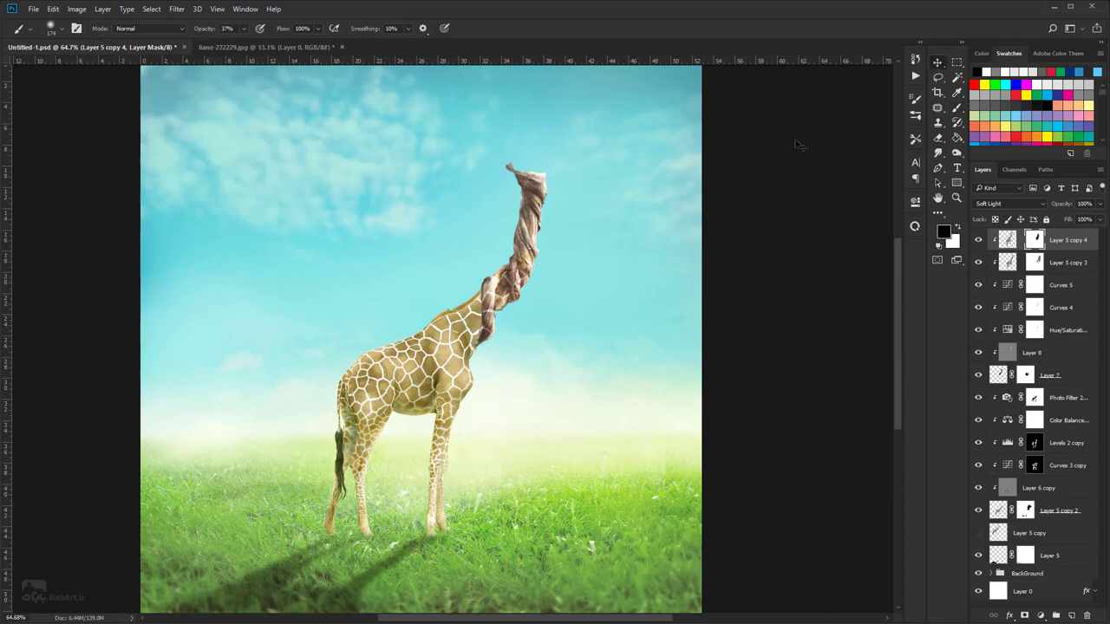
# - Move the Layer 5 copy 4 pattern upward along the vine neck
pyautogui.press('v')
pyautogui.click(1005, 240)
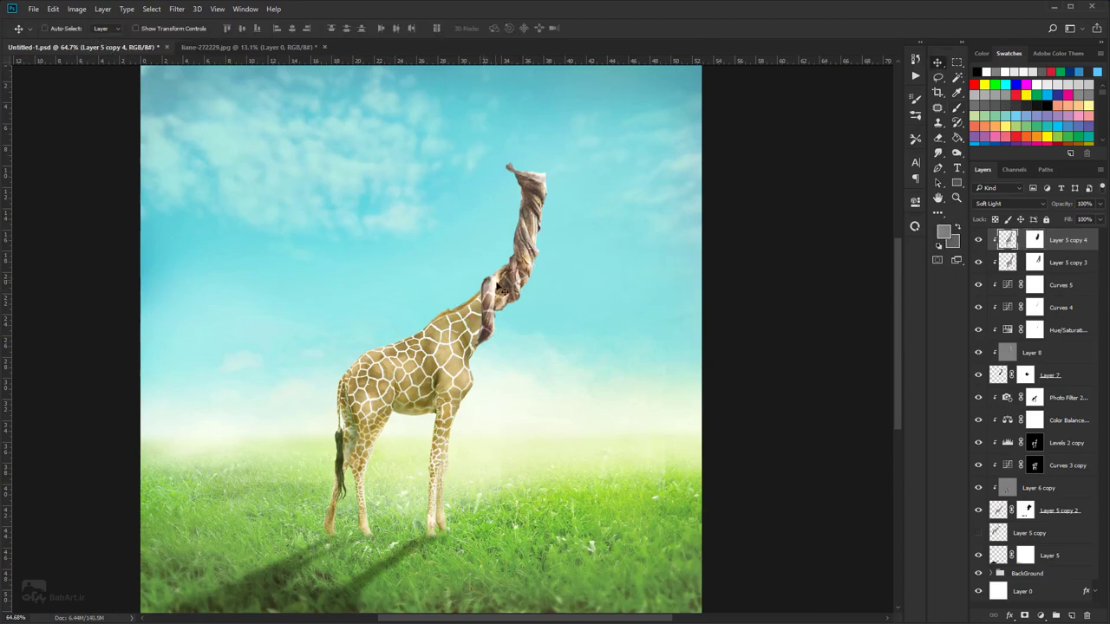
pyautogui.moveTo(501, 288); pyautogui.dragTo(502, 250)
# - Paint white on the Layer 5 copy 4 mask at 37% opacity to bring the pattern back on the lower vine neck
pyautogui.click(1034, 241)
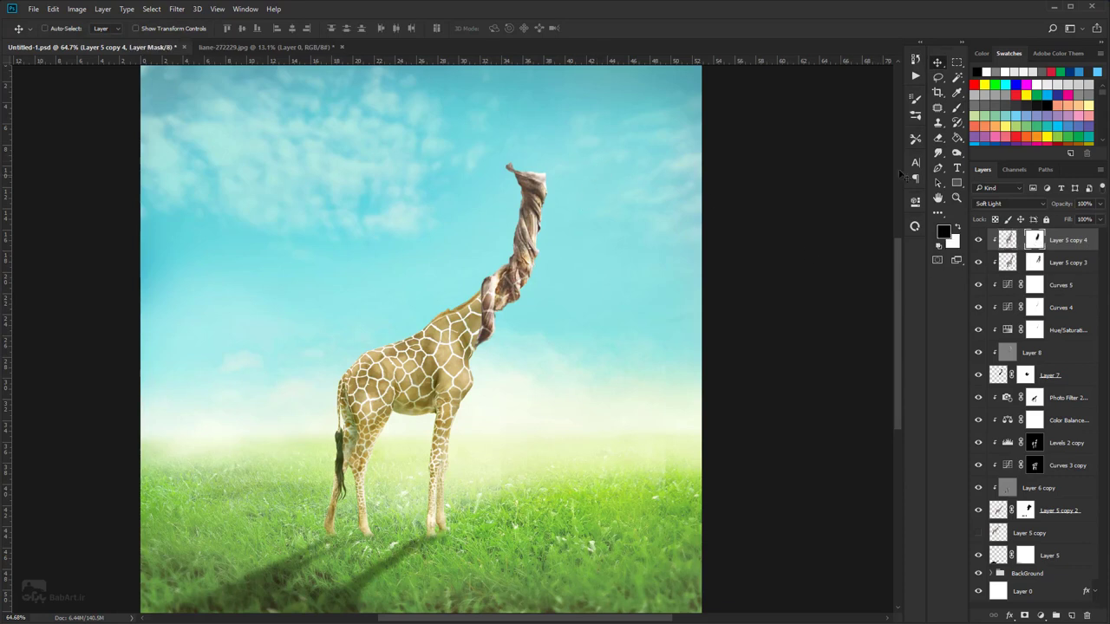
pyautogui.press('b')
pyautogui.click(962, 223)
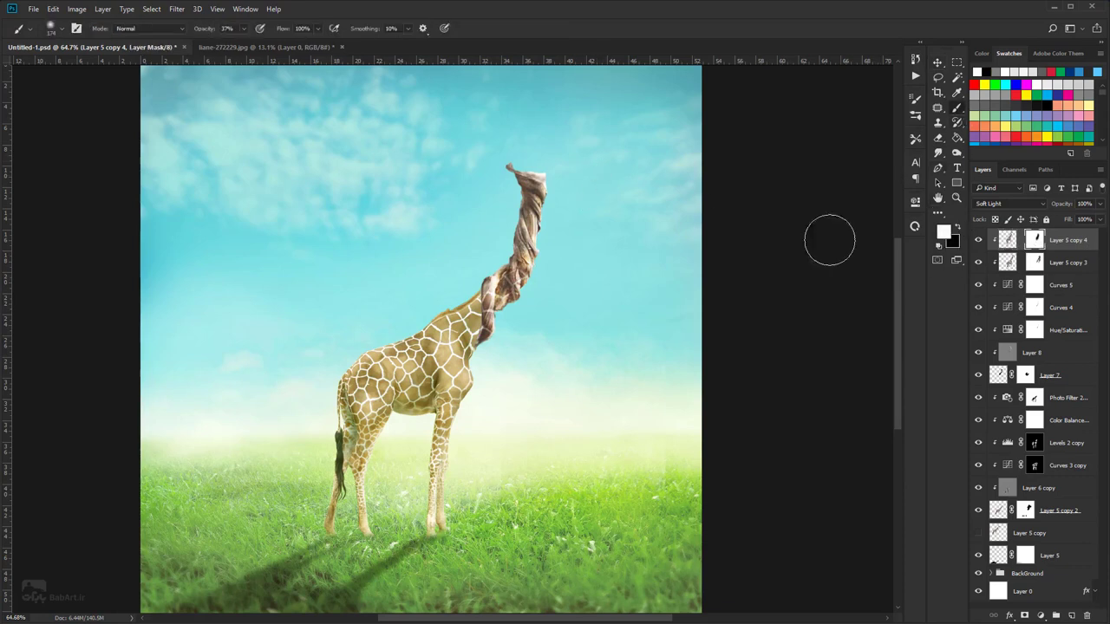
pyautogui.moveTo(501, 276)
pyautogui.mouseDown()
pyautogui.moveTo(522, 237)
pyautogui.moveTo(525, 254)
pyautogui.moveTo(478, 287)
pyautogui.moveTo(482, 310)
pyautogui.moveTo(479, 294)
pyautogui.moveTo(487, 309)
pyautogui.moveTo(500, 289)
pyautogui.moveTo(475, 310)
pyautogui.mouseUp()
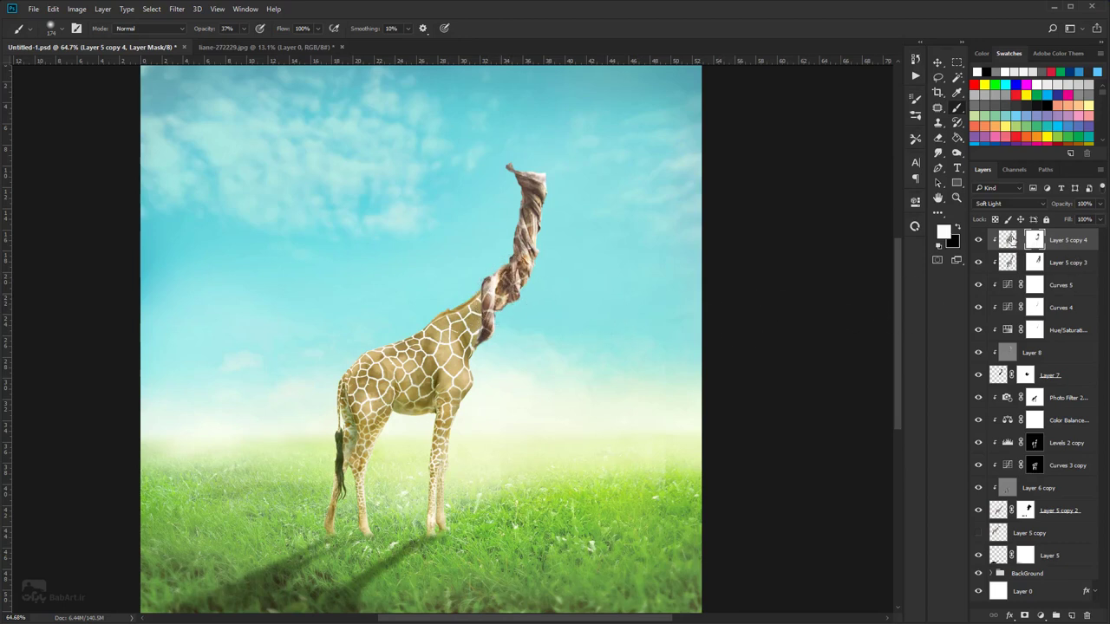
# - Reposition the Layer 5 copy 4 pattern slightly higher on the twisted neck, moving the image content rather than painting its mask
pyautogui.click(1008, 239)
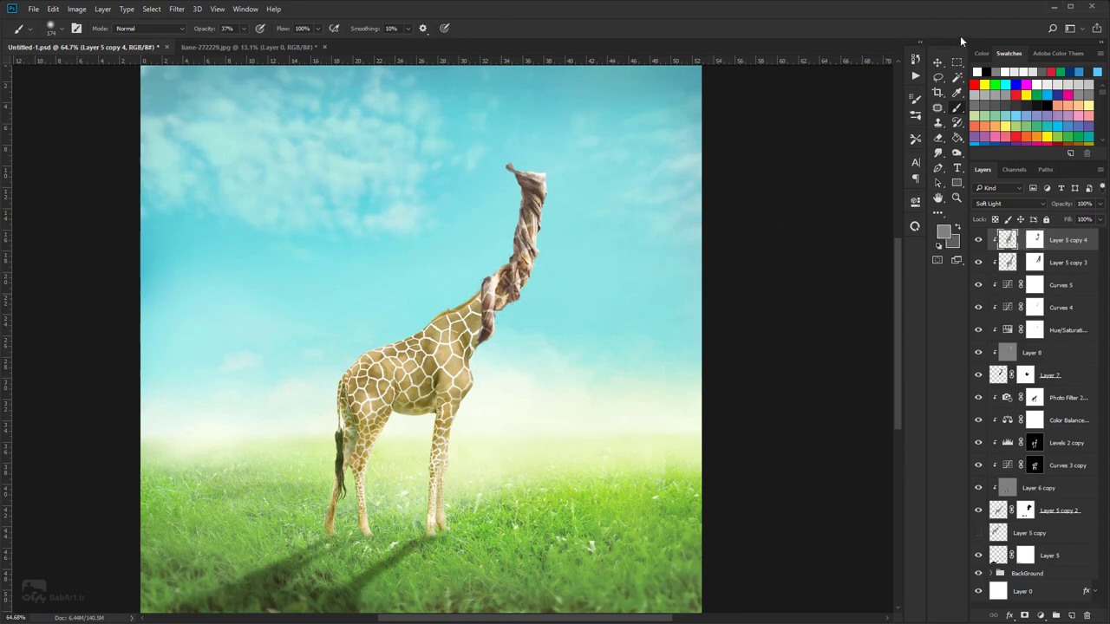
pyautogui.click(936, 62)
pyautogui.moveTo(513, 290); pyautogui.dragTo(513, 260)
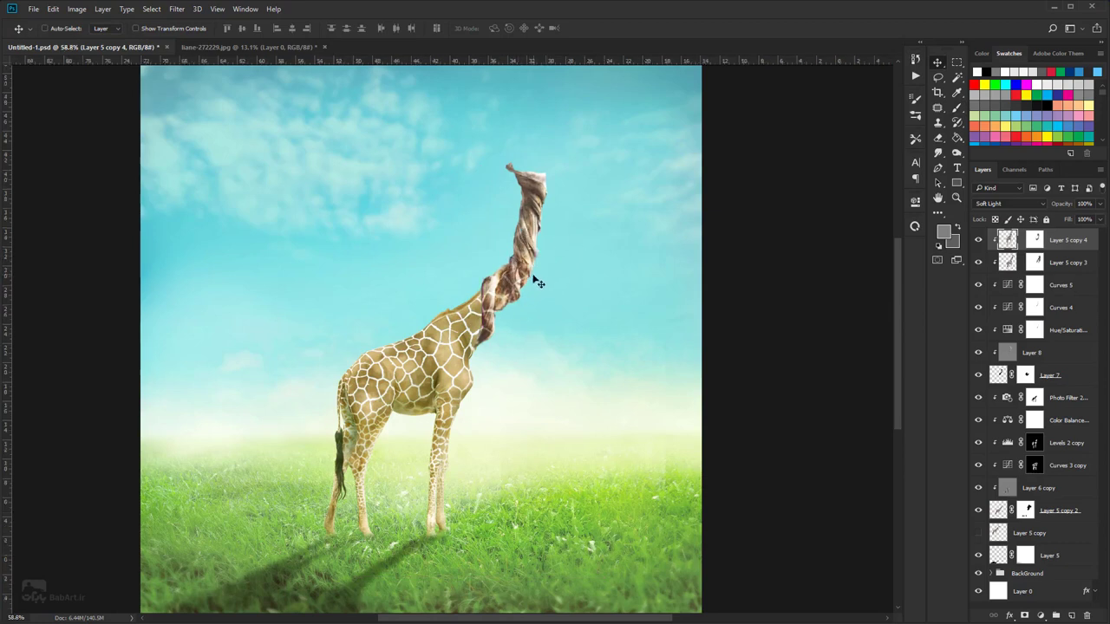
pyautogui.scroll(-2, 536, 295)
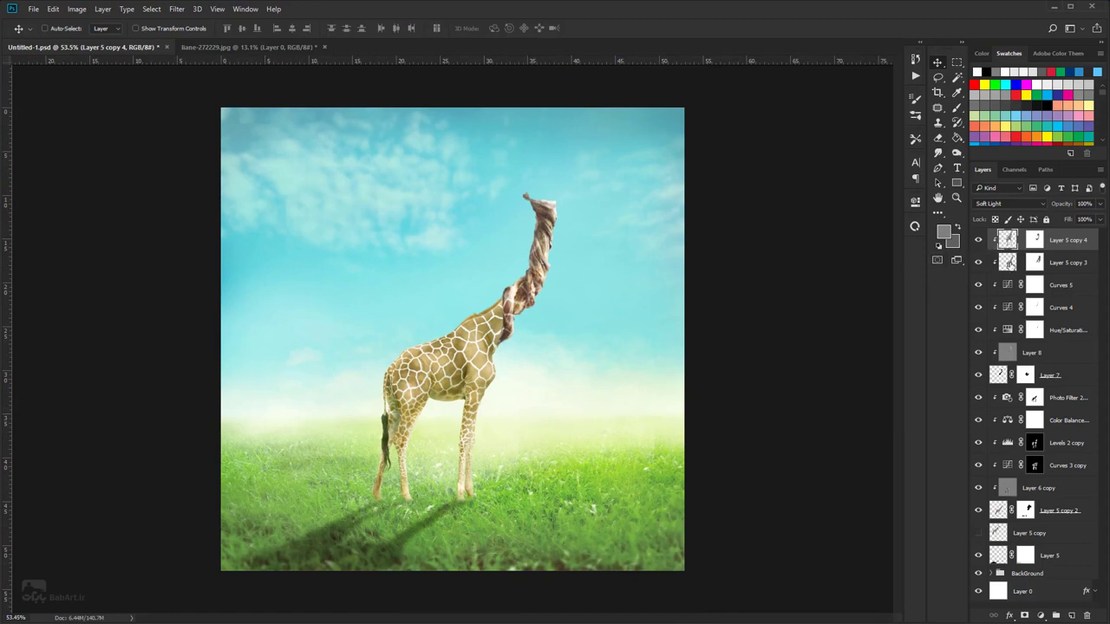
# - Merge Layer 5 copy 3 and Layer 5 copy 4 into one layer and set its blend mode to Overlay
pyautogui.click(1009, 262)
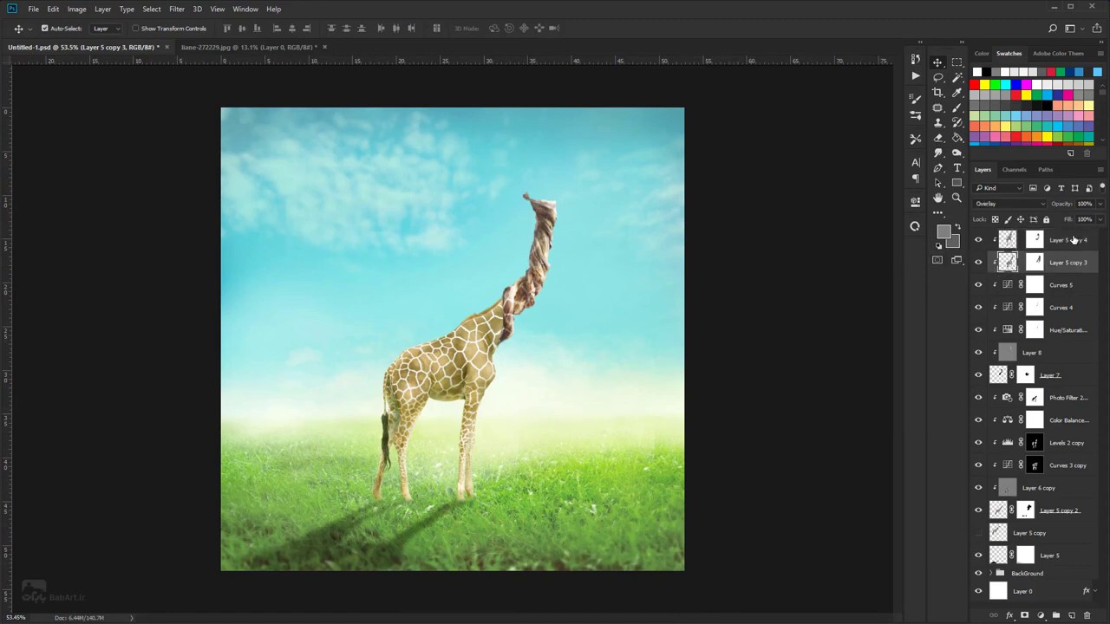
pyautogui.keyDown('shift'); pyautogui.click(1073, 239); pyautogui.keyUp('shift')
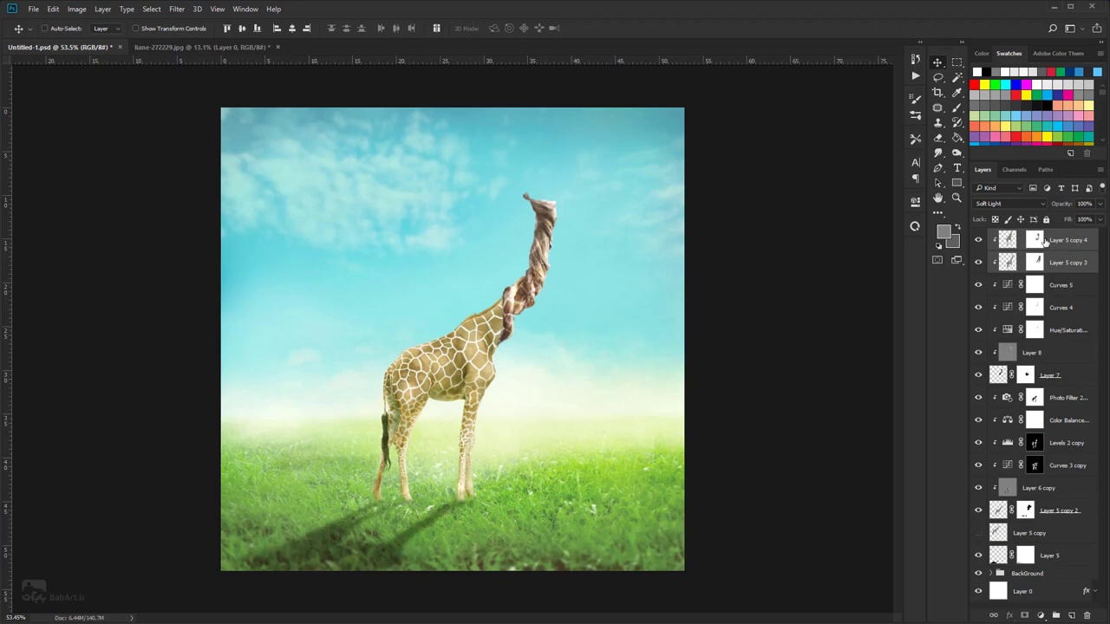
pyautogui.click(108, 10)
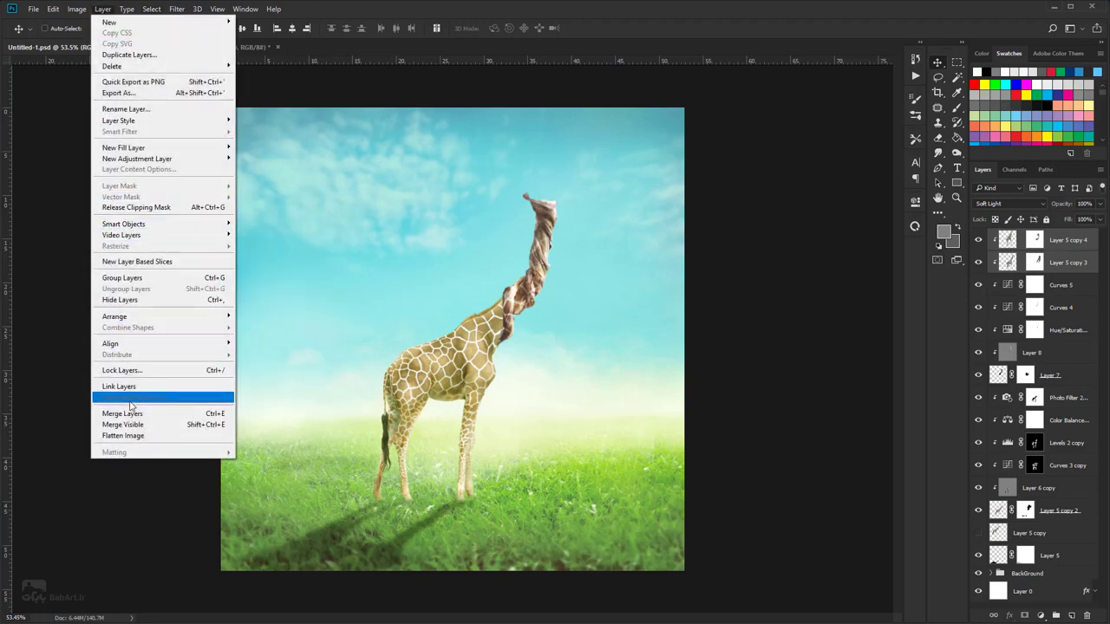
pyautogui.click(123, 414)
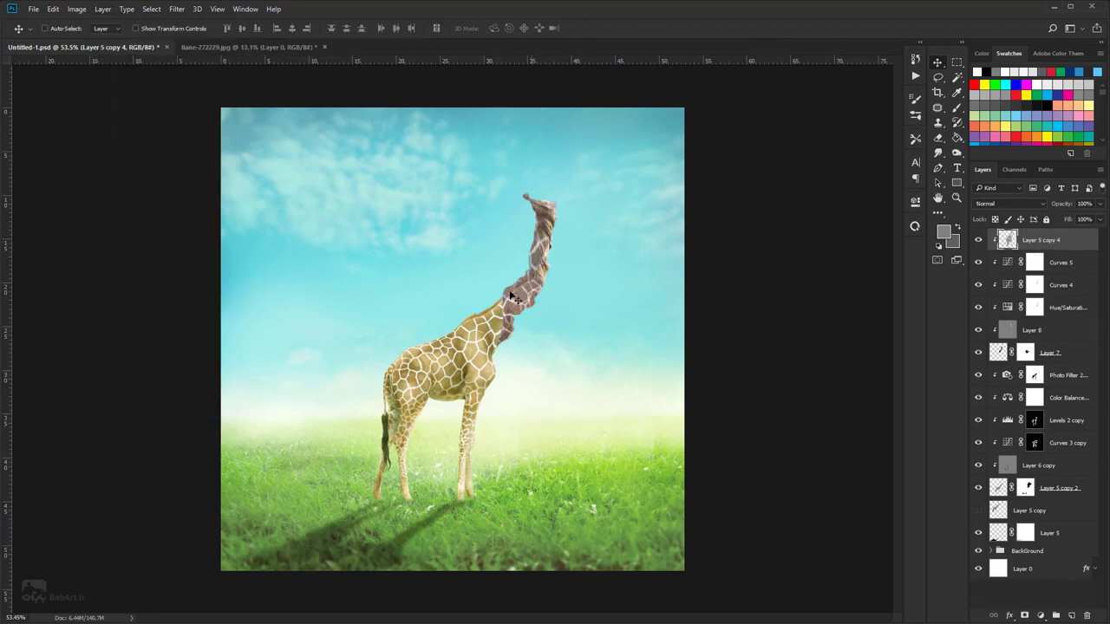
pyautogui.click(1040, 203)
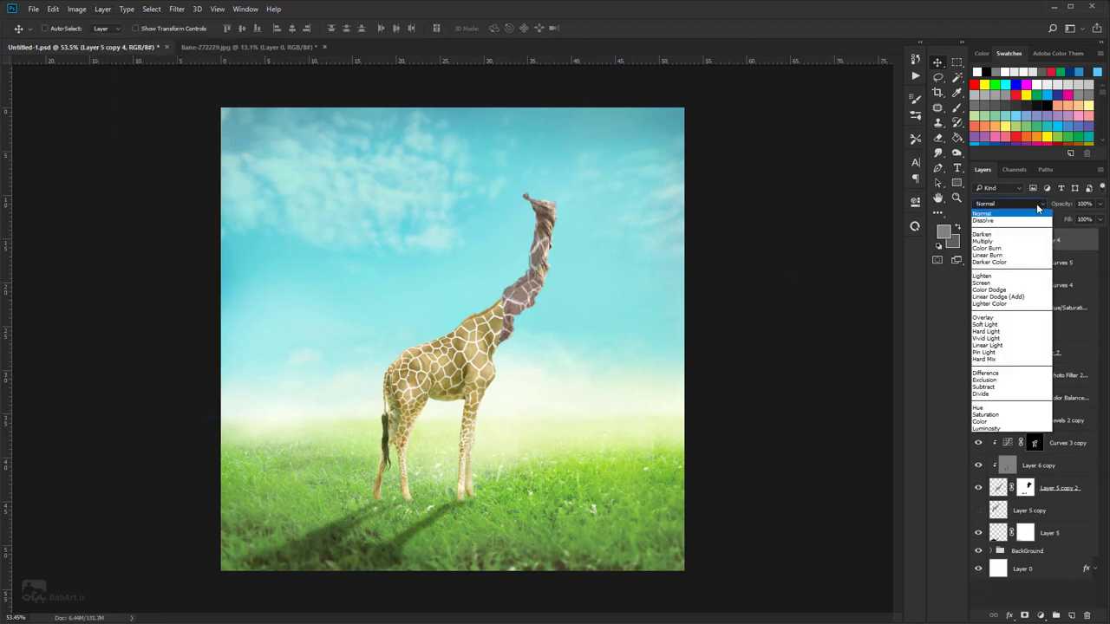
pyautogui.click(996, 321)
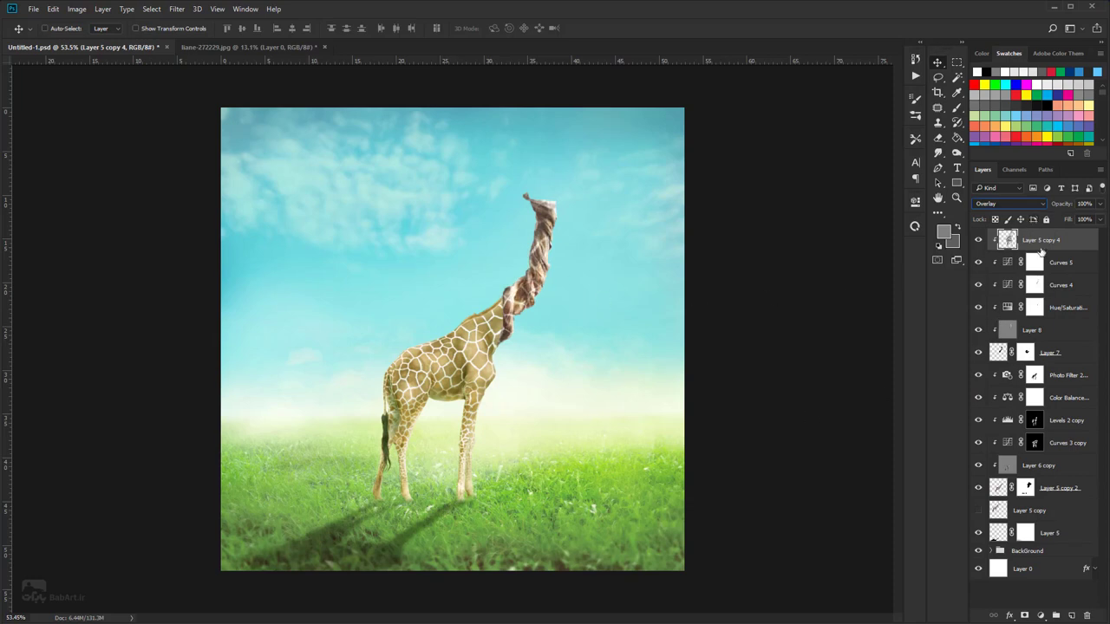
# - Desaturate the merged pattern layer with a Hue/Saturation adjustment, setting Saturation to -100
pyautogui.click(77, 8)
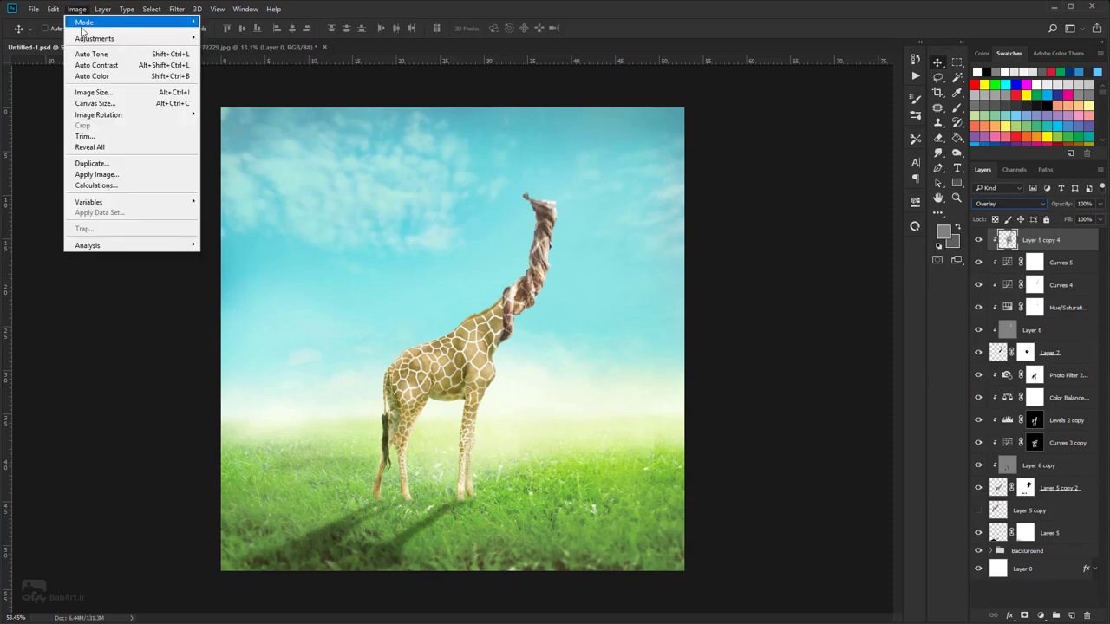
pyautogui.moveTo(156, 38)
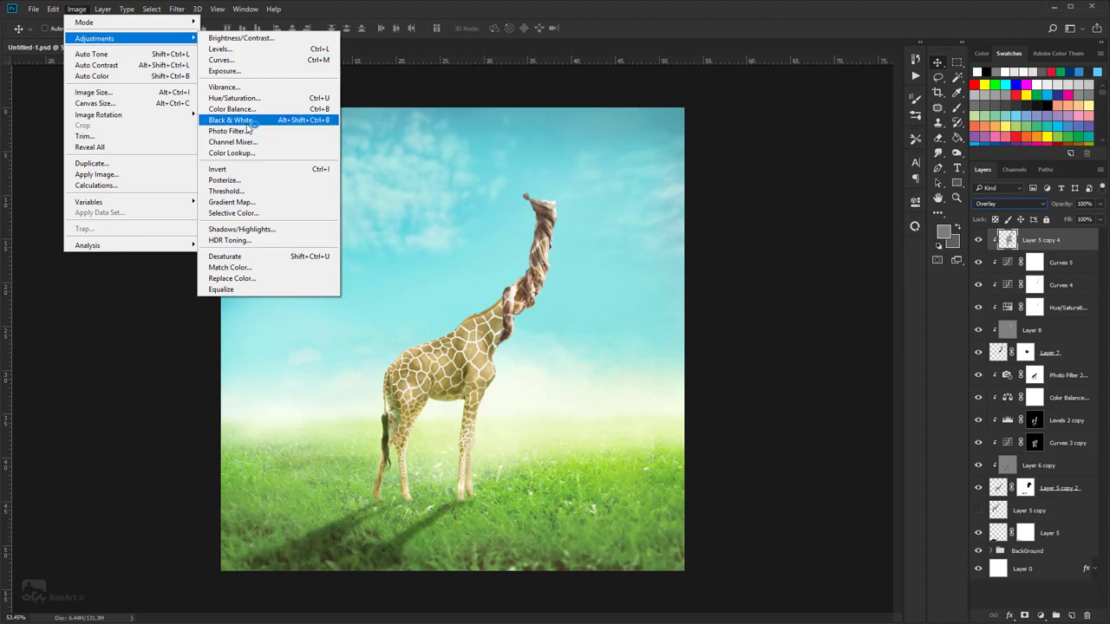
pyautogui.click(251, 98)
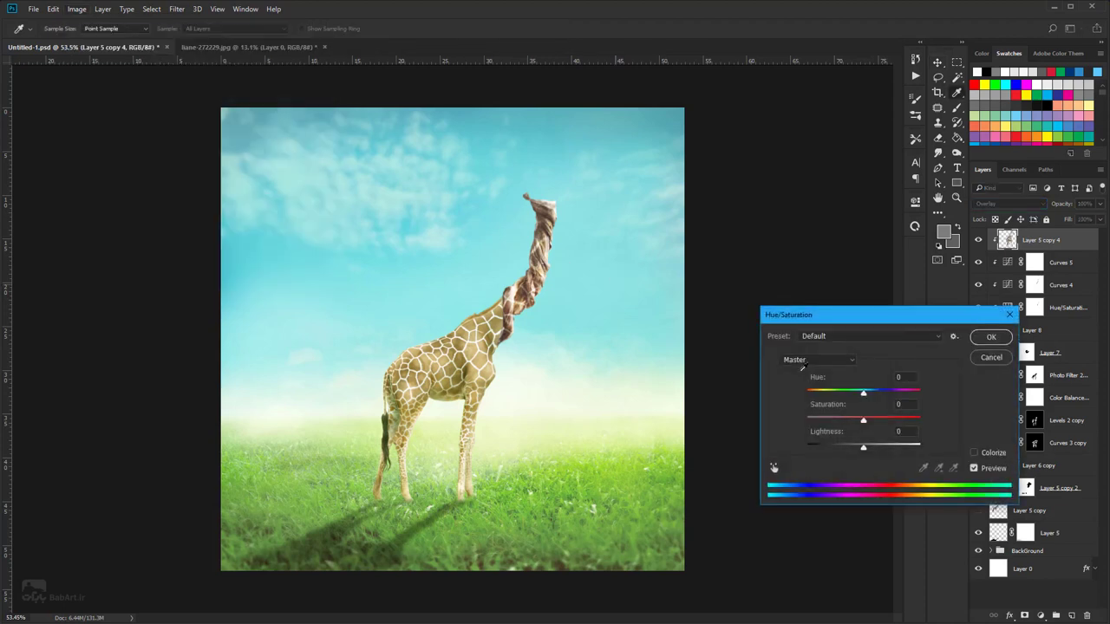
pyautogui.moveTo(891, 316); pyautogui.dragTo(840, 74)
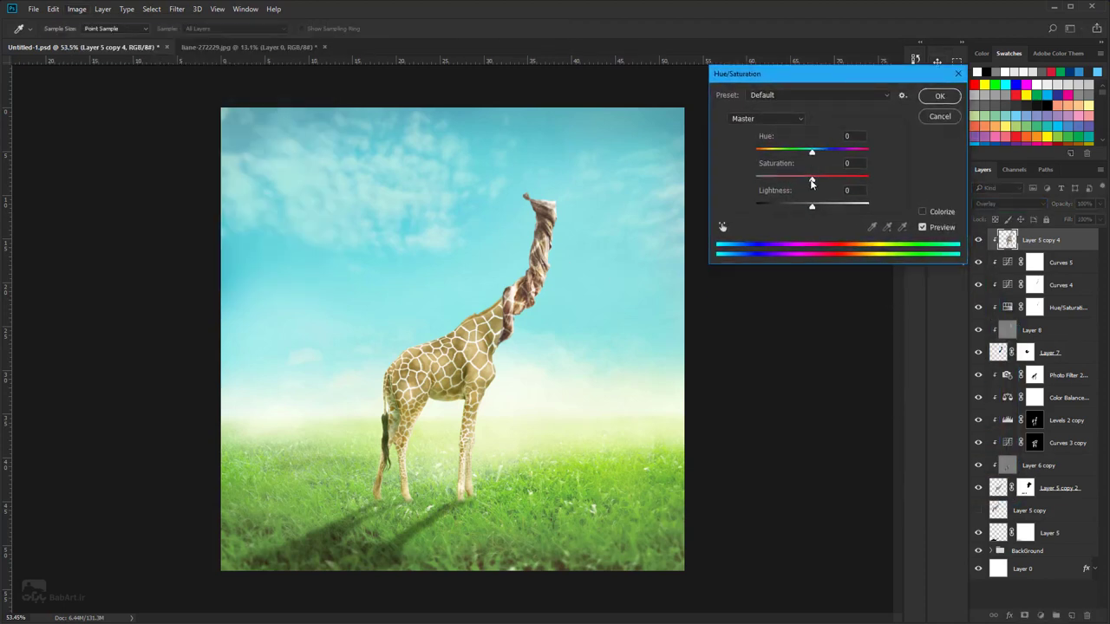
pyautogui.moveTo(811, 182); pyautogui.dragTo(721, 182)
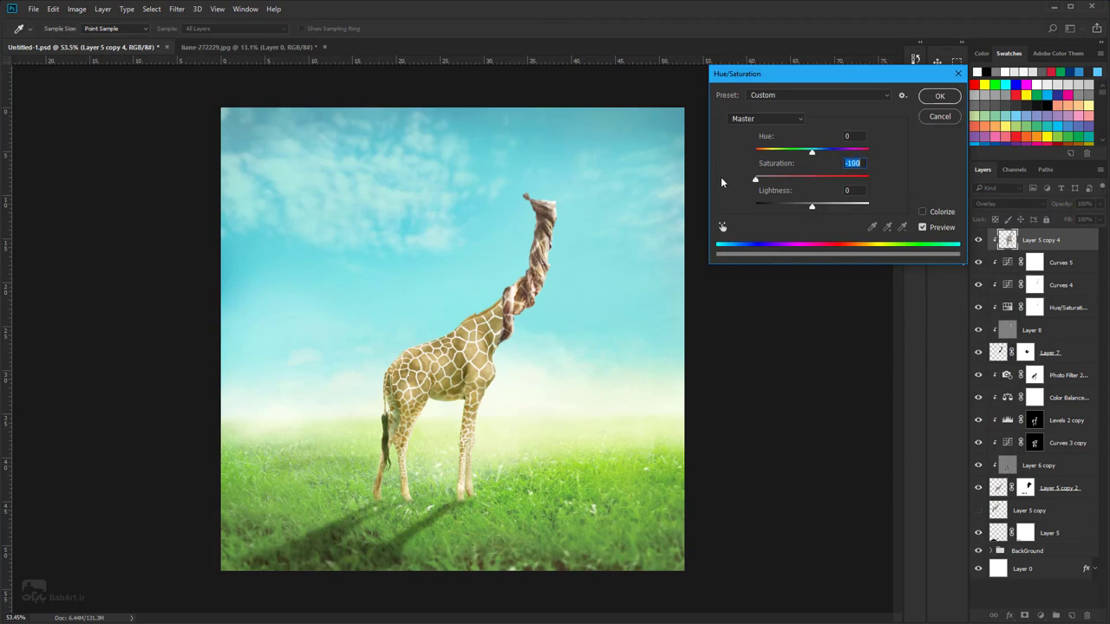
pyautogui.click(854, 137)
pyautogui.click(938, 97)
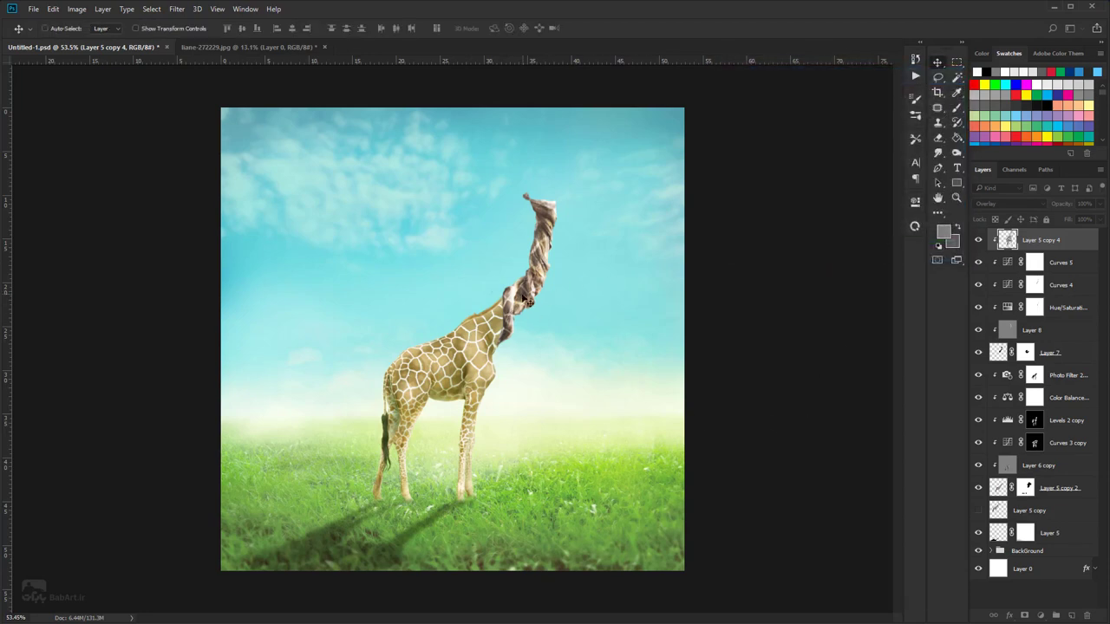
pyautogui.scroll(-3, 523, 297)
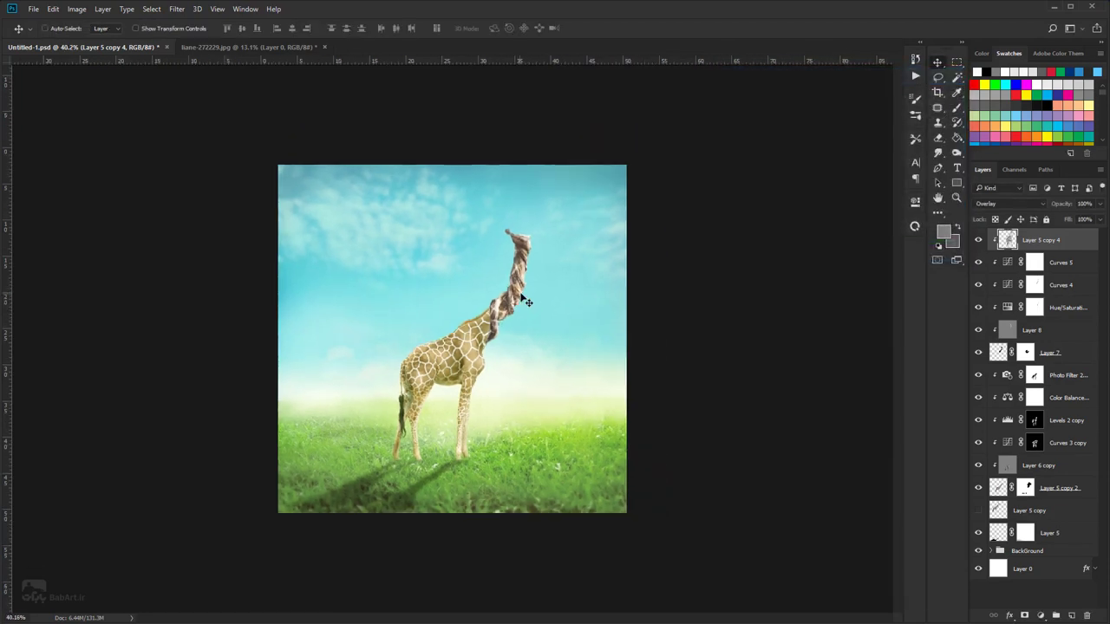
pyautogui.scroll(-2, 508, 280)
pyautogui.scroll(8, 491, 319)
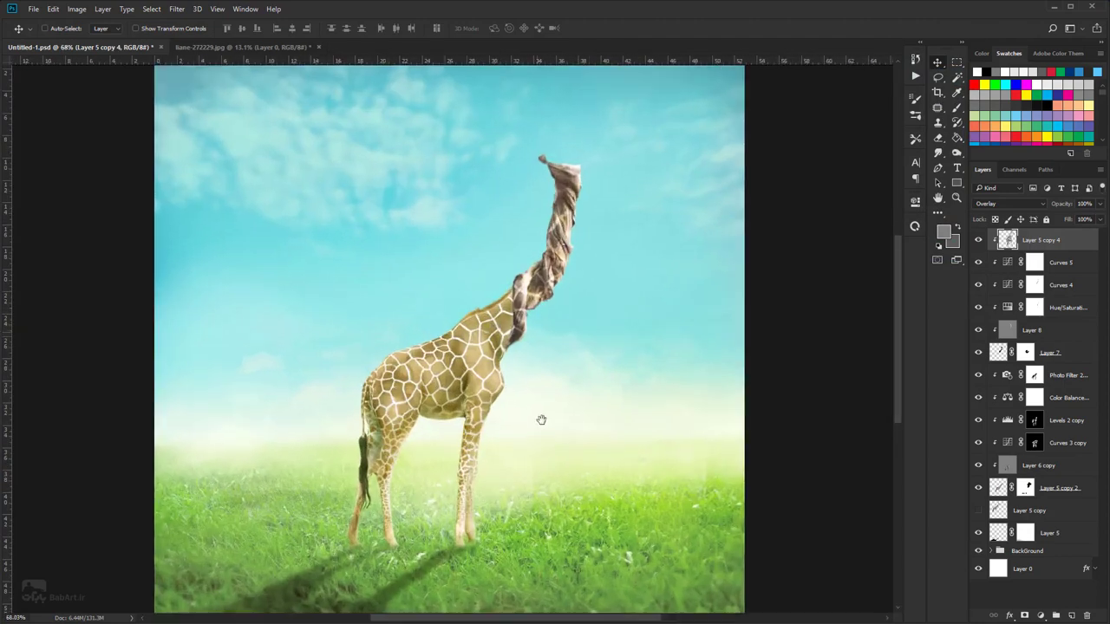
# - Refine the Layer 7 mask where the lower vine meets the giraffe's body, painting with a 25 px brush at 37% opacity
pyautogui.moveTo(543, 421); pyautogui.dragTo(547, 559)
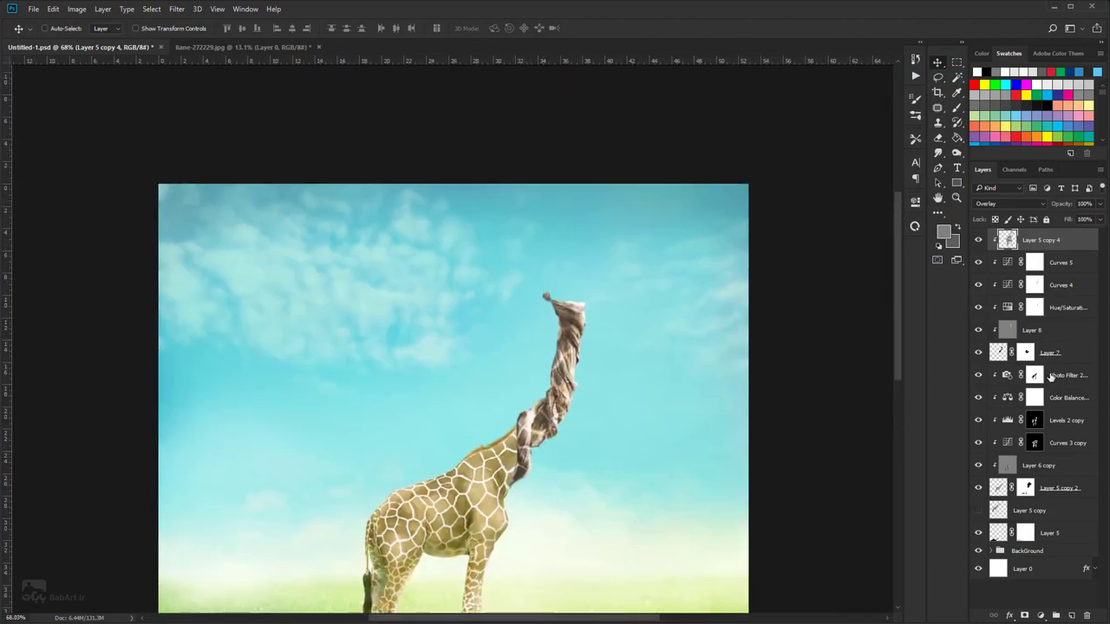
pyautogui.click(1000, 353)
pyautogui.click(1025, 353)
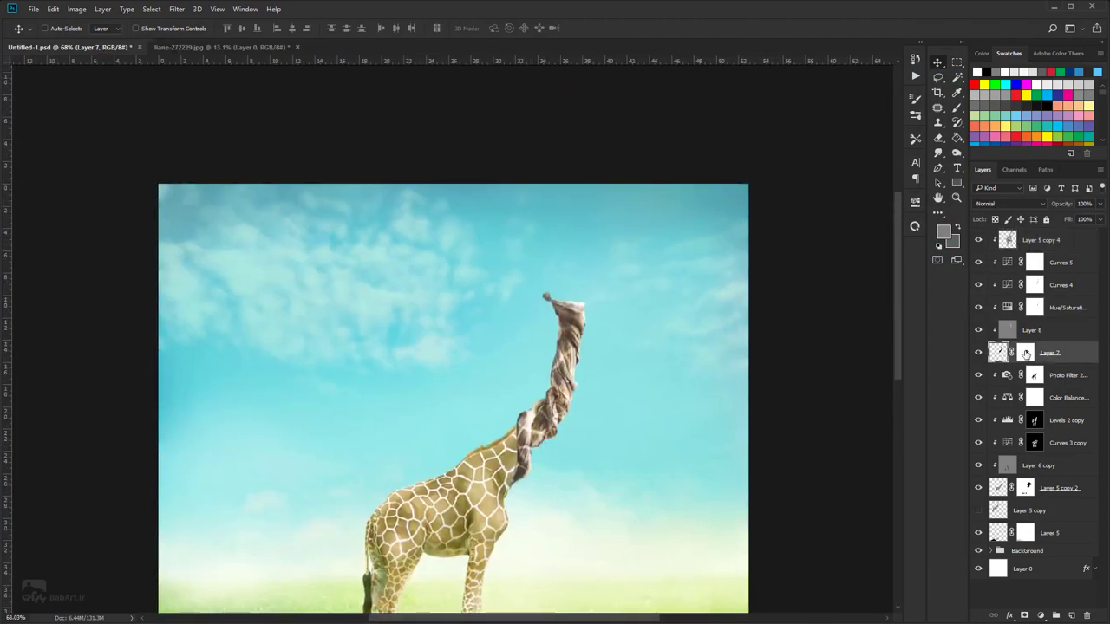
pyautogui.click(958, 107)
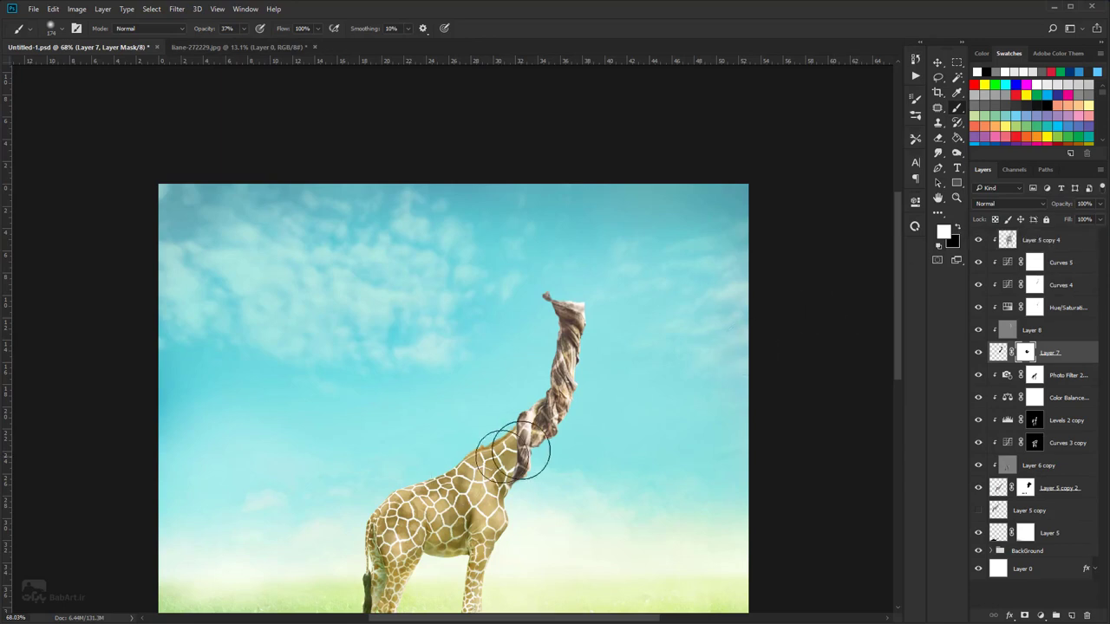
pyautogui.scroll(2, 521, 449)
pyautogui.scroll(3, 522, 450)
pyautogui.press('[')
pyautogui.press('[')
pyautogui.press('[')
pyautogui.press('[')
pyautogui.press('[')
pyautogui.press('[')
pyautogui.press('[')
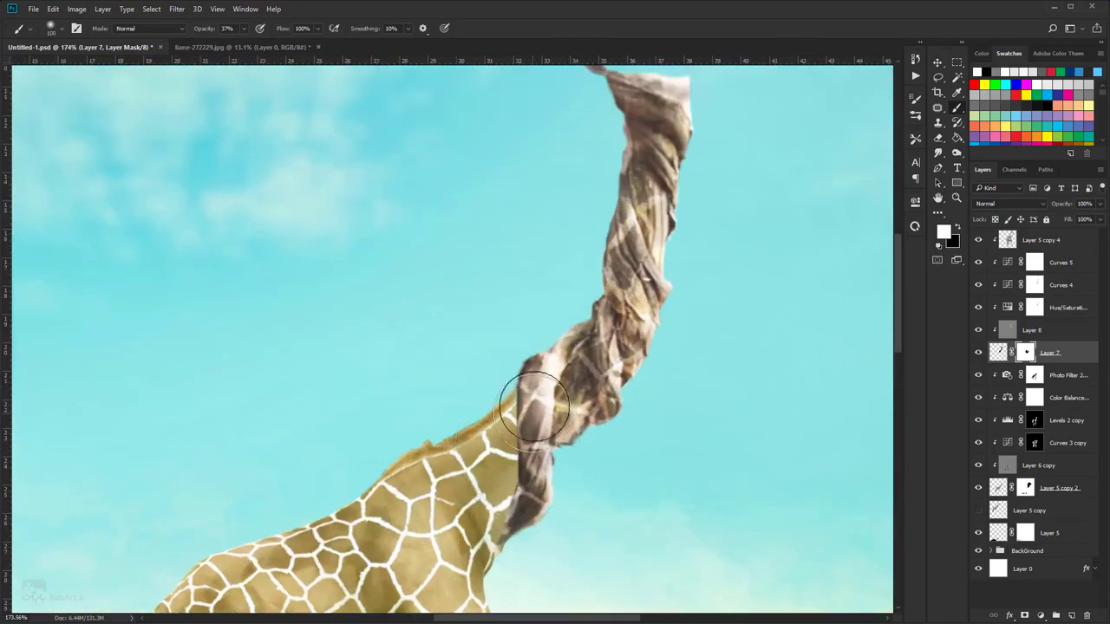
pyautogui.press('[')
pyautogui.press('[')
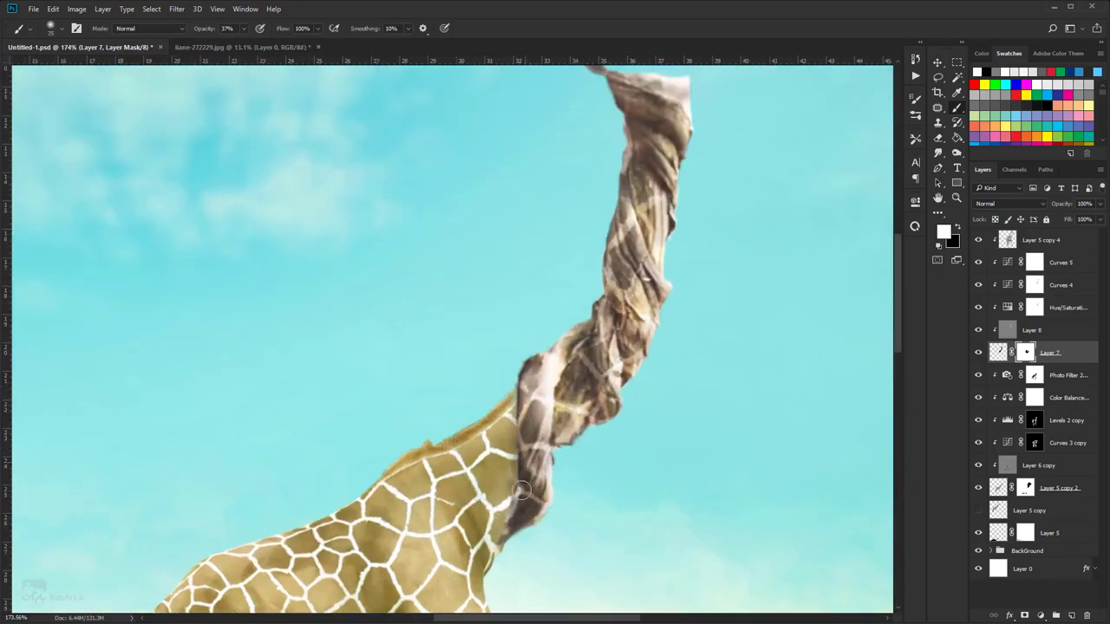
pyautogui.moveTo(520, 468)
pyautogui.mouseDown()
pyautogui.moveTo(512, 522)
pyautogui.moveTo(489, 564)
pyautogui.mouseUp()
pyautogui.click(957, 231)
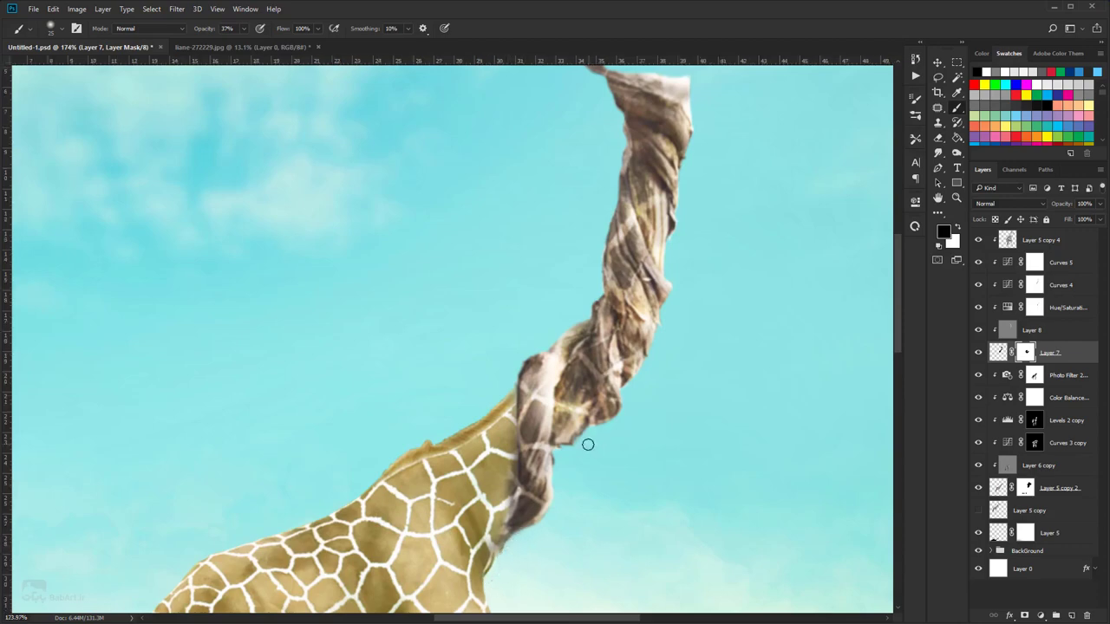
# - Open the settings of the Hue/Saturation adjustment clipped above Layer 8 to review the neck's saturation
pyautogui.scroll(-4, 580, 447)
pyautogui.scroll(-3, 562, 454)
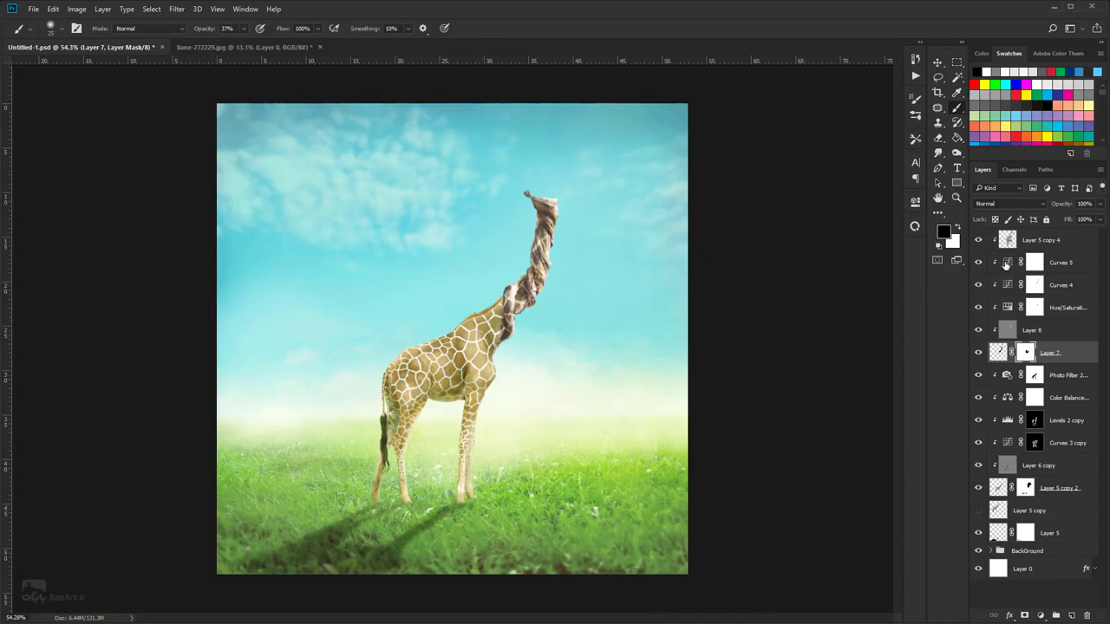
pyautogui.click(1006, 264)
pyautogui.click(1007, 308)
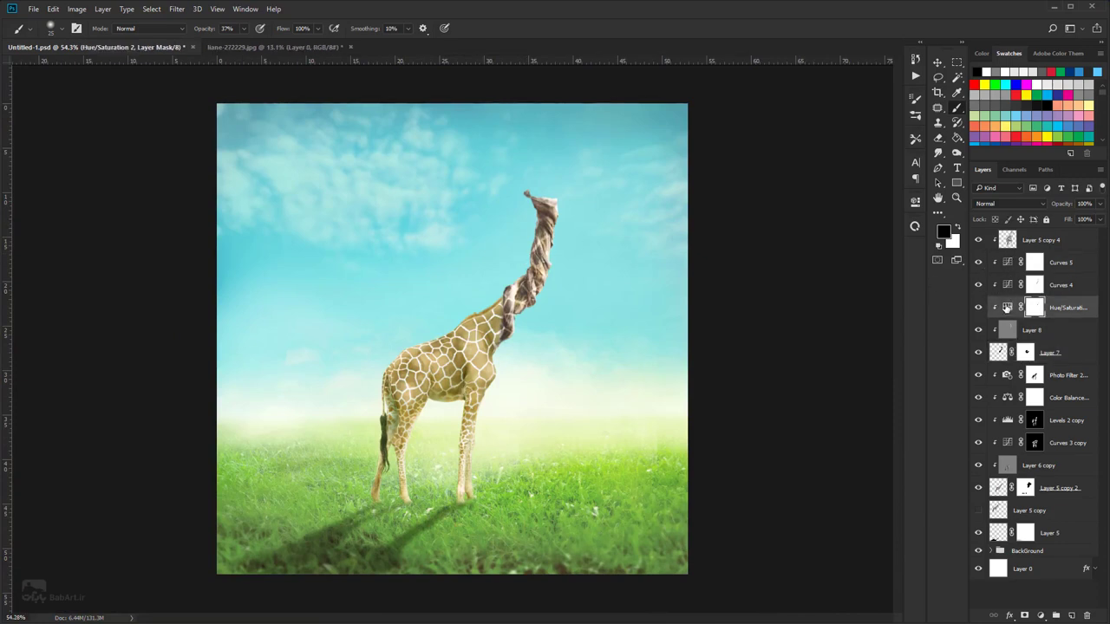
pyautogui.doubleClick(1006, 308)
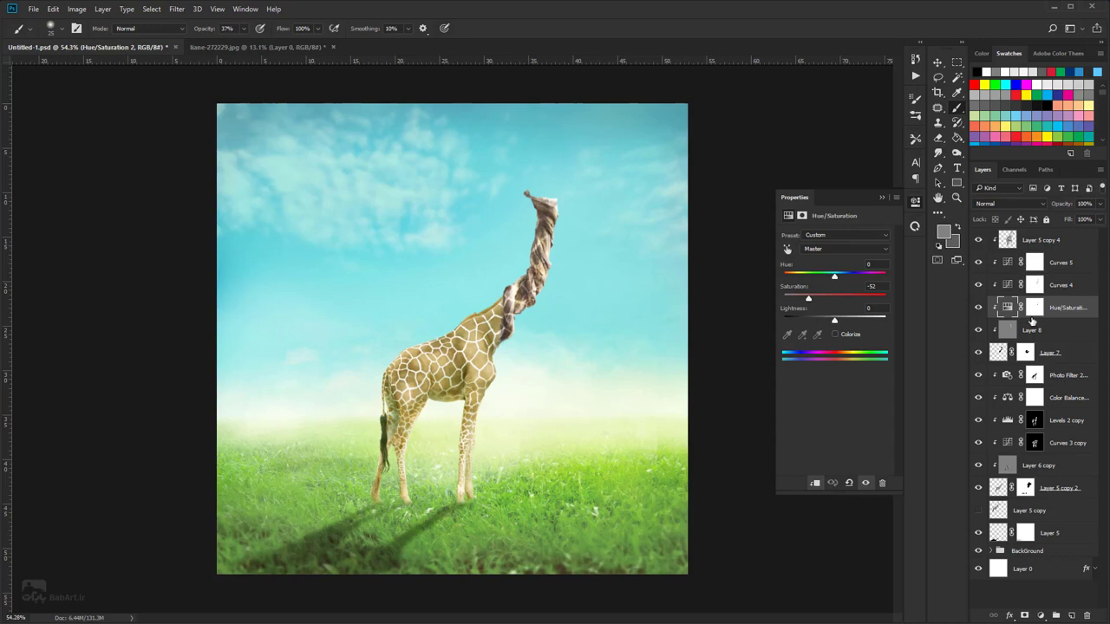
# - Add a Color Balance adjustment above Layer 5 copy 4, clip it to the neck, and shift its midtones toward yellow
pyautogui.click(1048, 239)
pyautogui.click(1041, 615)
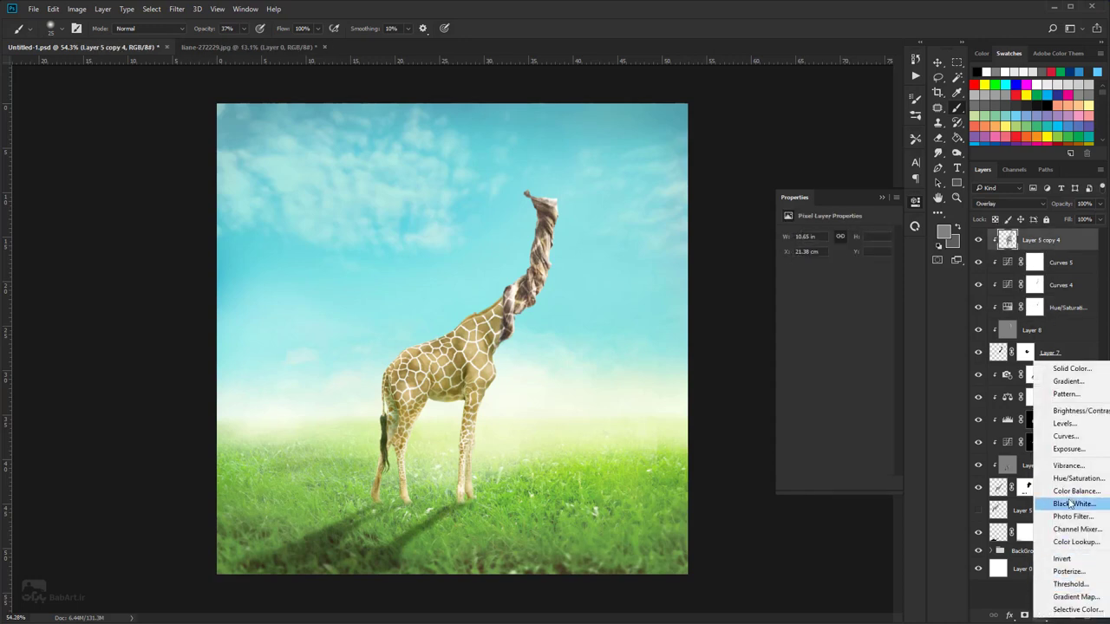
pyautogui.click(1062, 492)
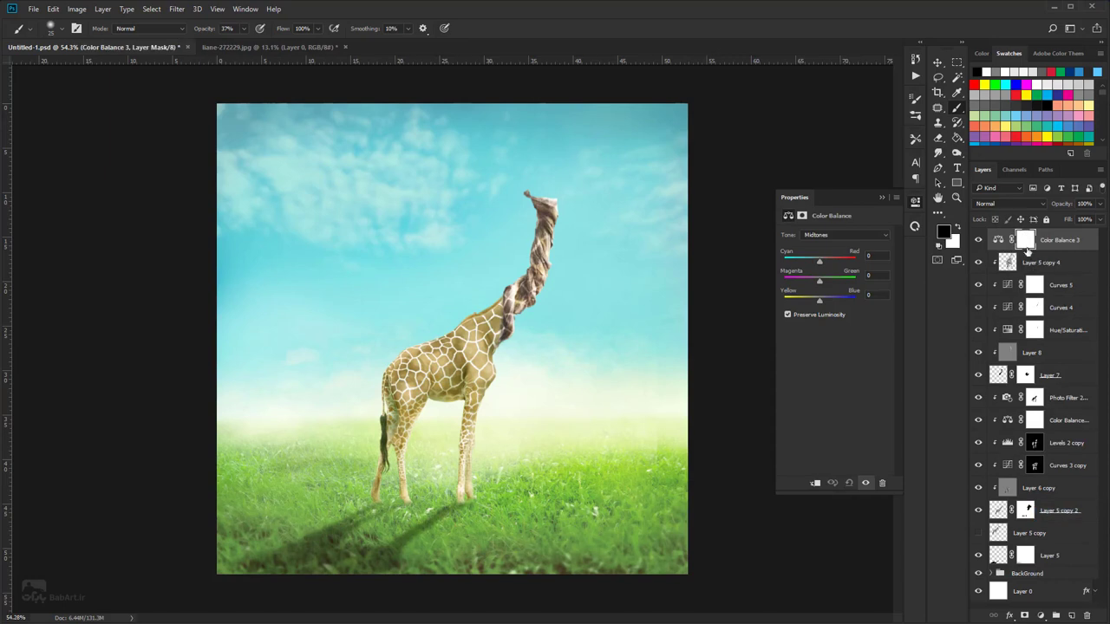
pyautogui.click(815, 483)
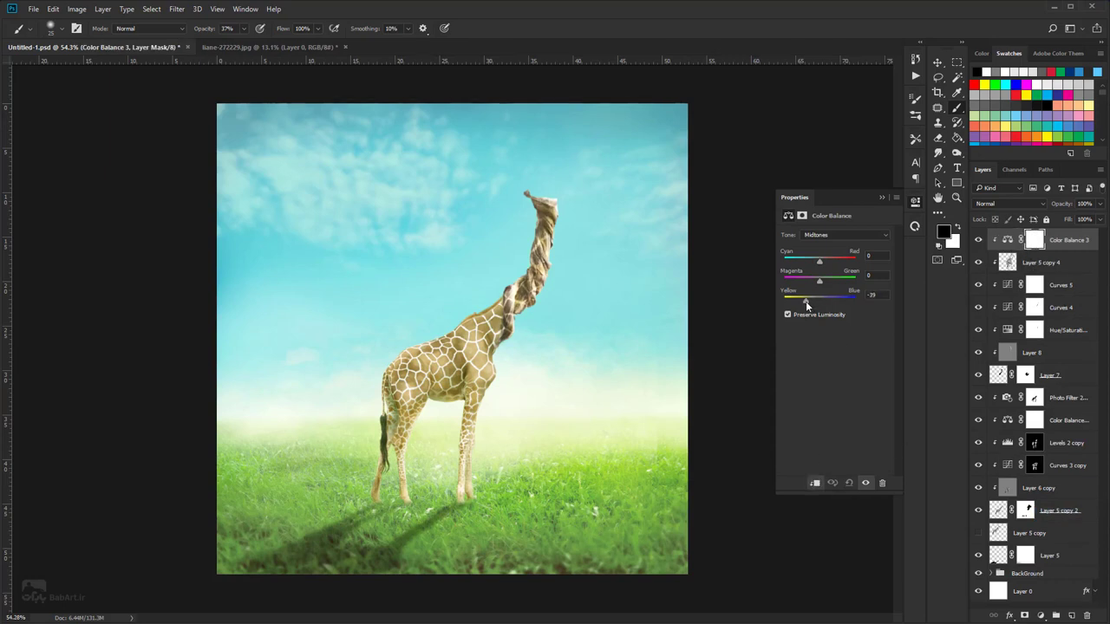
pyautogui.moveTo(806, 301); pyautogui.dragTo(810, 301)
pyautogui.moveTo(819, 260); pyautogui.dragTo(823, 287)
pyautogui.click(880, 198)
pyautogui.scroll(1, 531, 261)
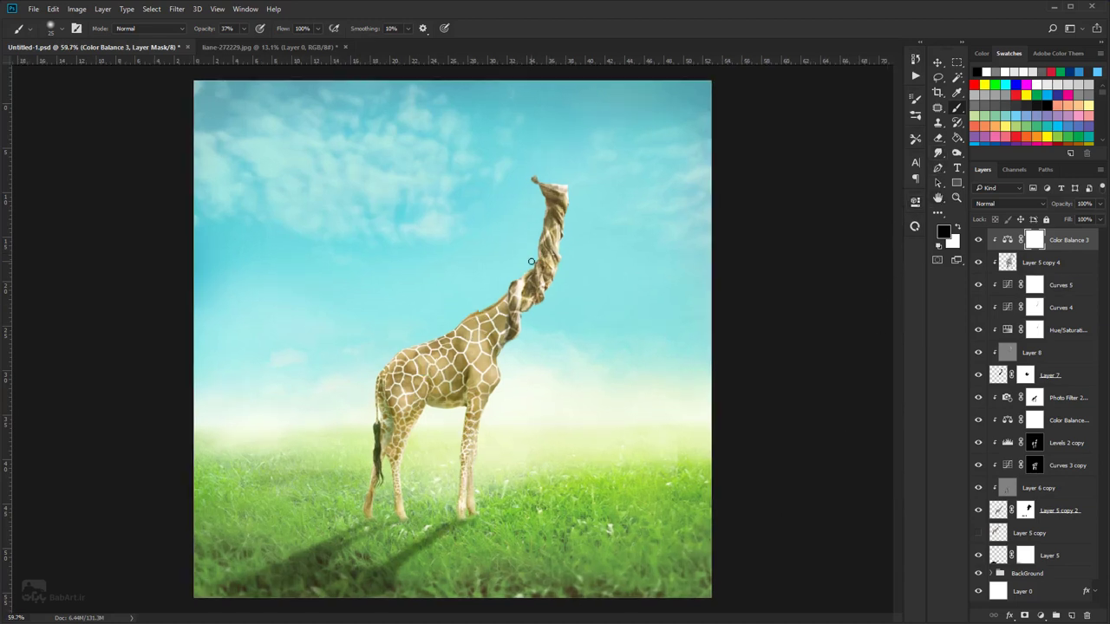
pyautogui.scroll(-2, 531, 262)
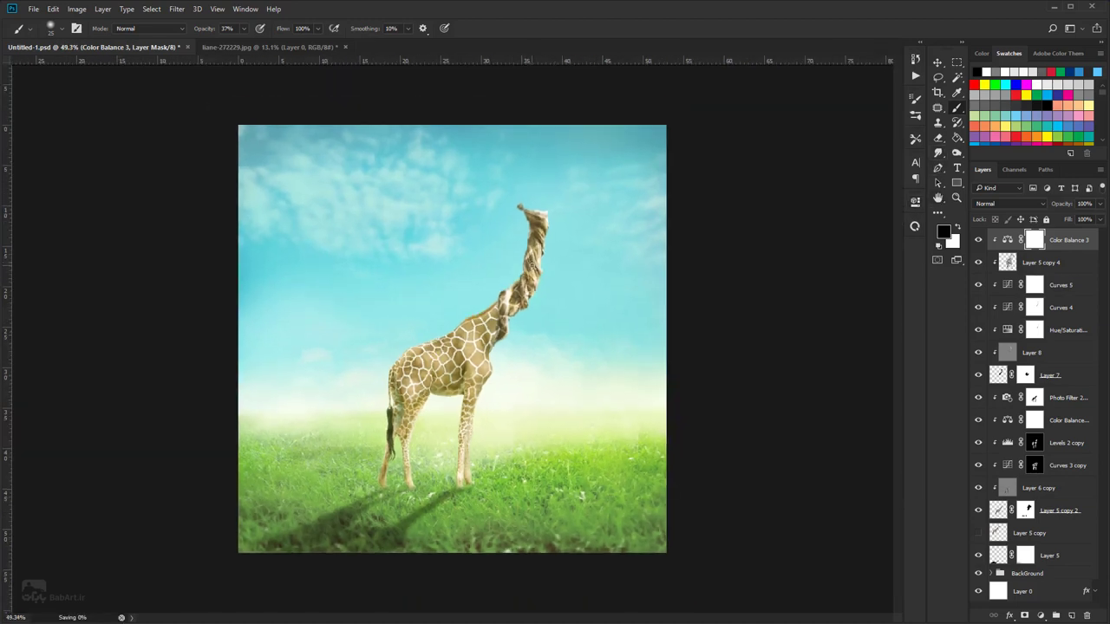
# - Switch to File Explorer and open beach-1794312_1920.jpg from New folder (3) as its own document in Photoshop
pyautogui.press('v')
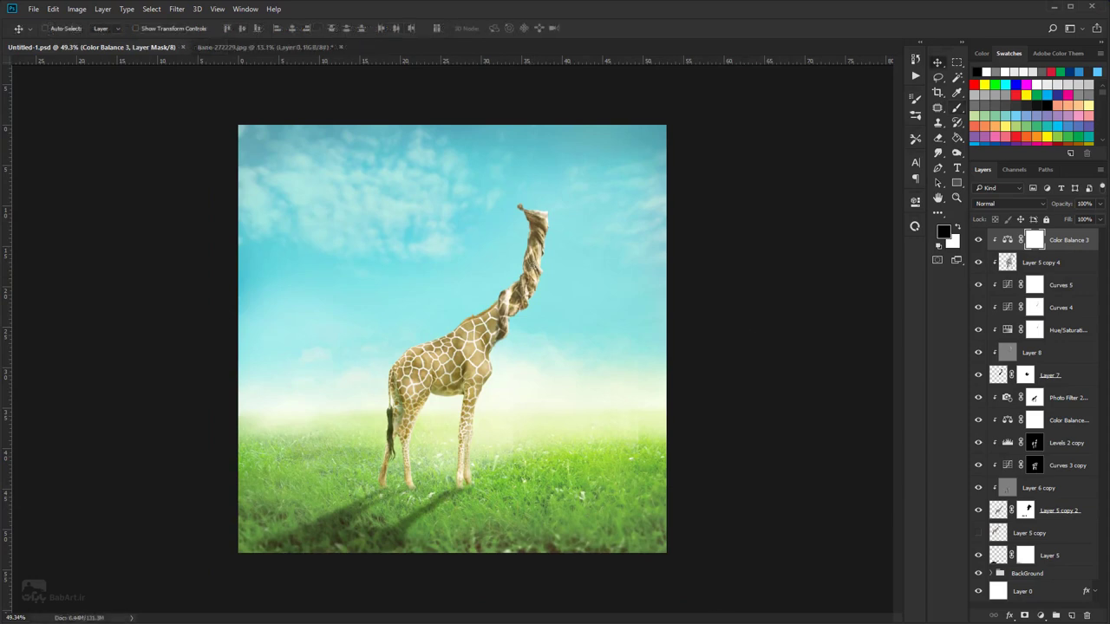
pyautogui.hotkey('alt', 'Tab')
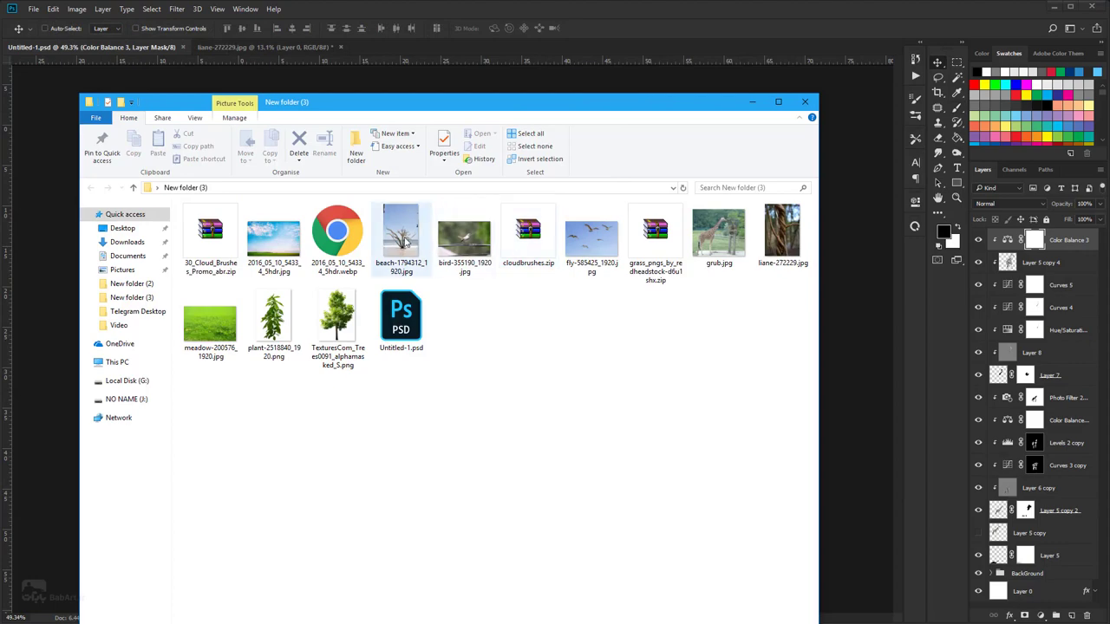
pyautogui.moveTo(401, 234); pyautogui.dragTo(721, 17)
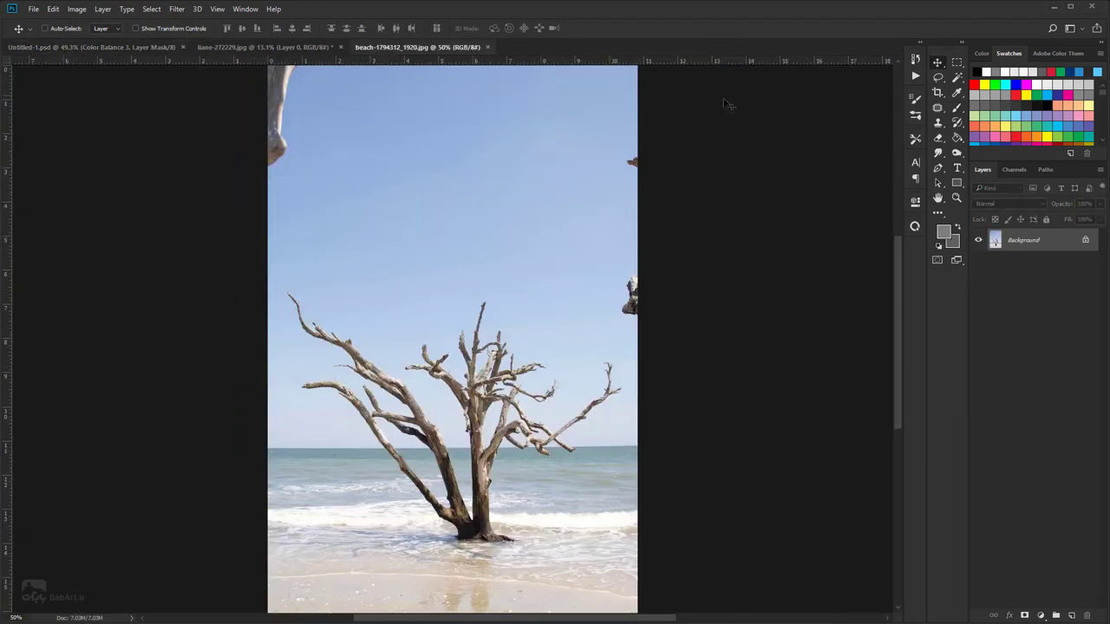
# - Close the liane-272229.jpg document without saving its changes
pyautogui.click(244, 46)
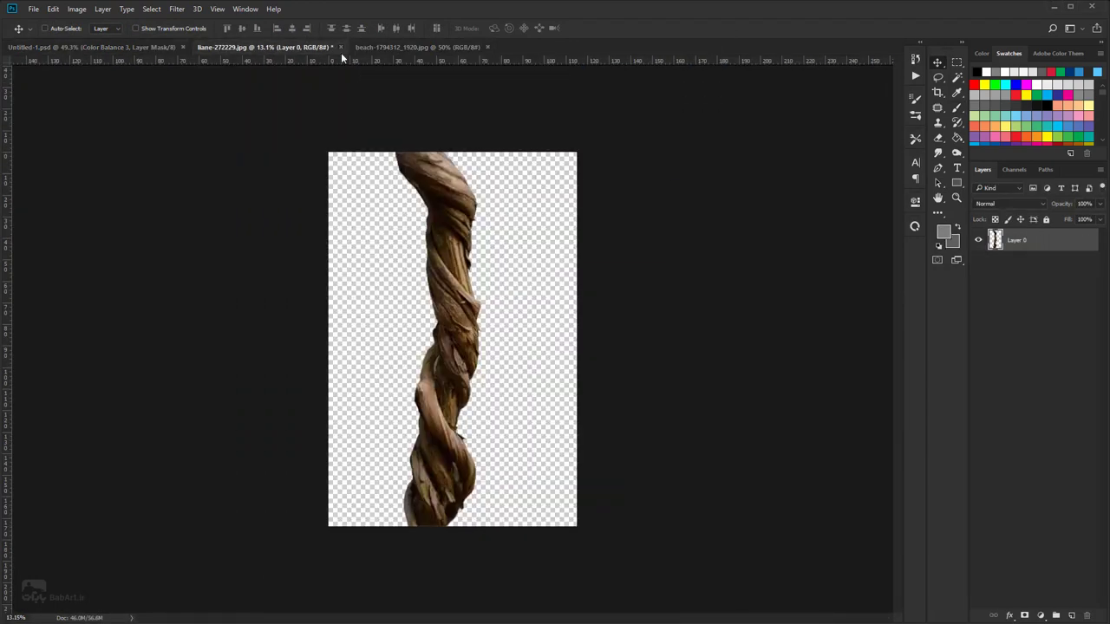
pyautogui.click(340, 47)
pyautogui.click(524, 243)
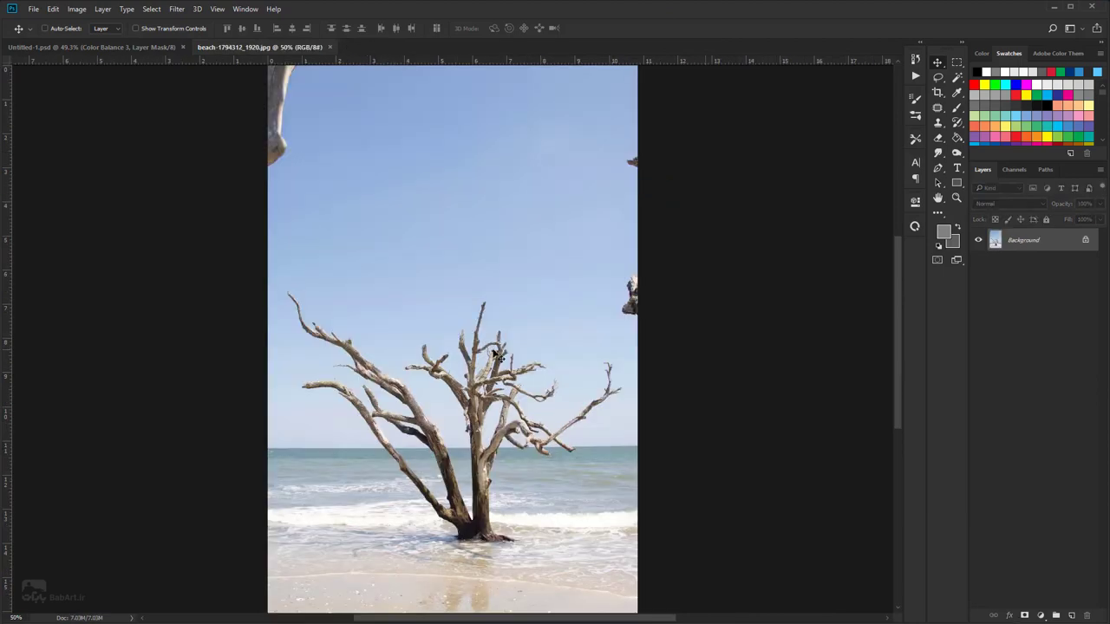
# - Lasso a loose selection around the large upper-left branch of the dead tree, ending it just below the horizon
pyautogui.scroll(6, 439, 405)
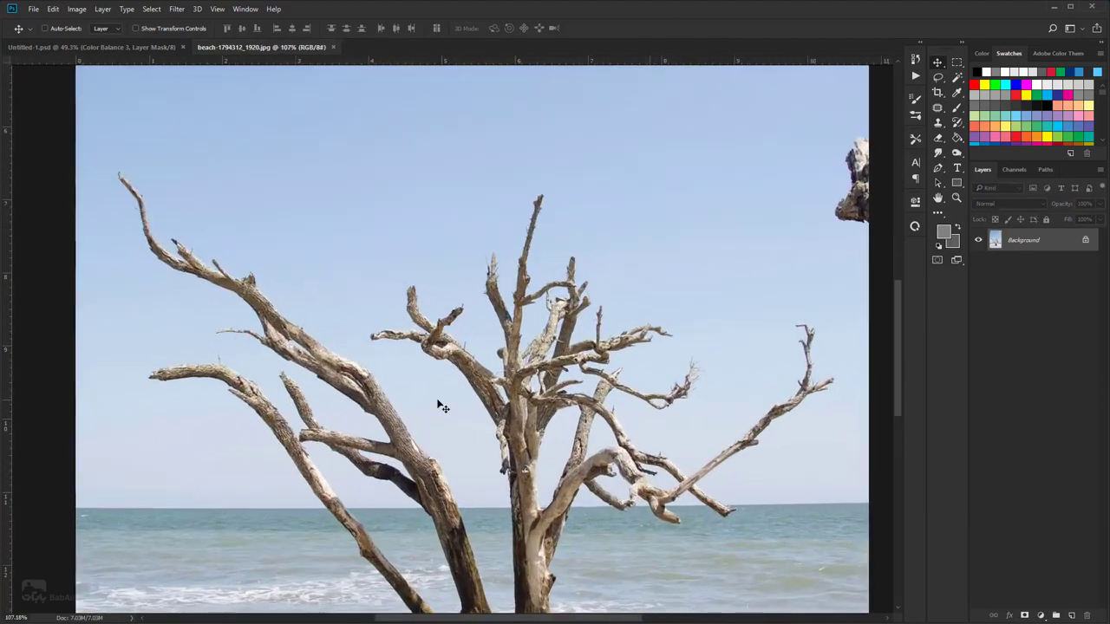
pyautogui.moveTo(382, 362); pyautogui.dragTo(514, 351)
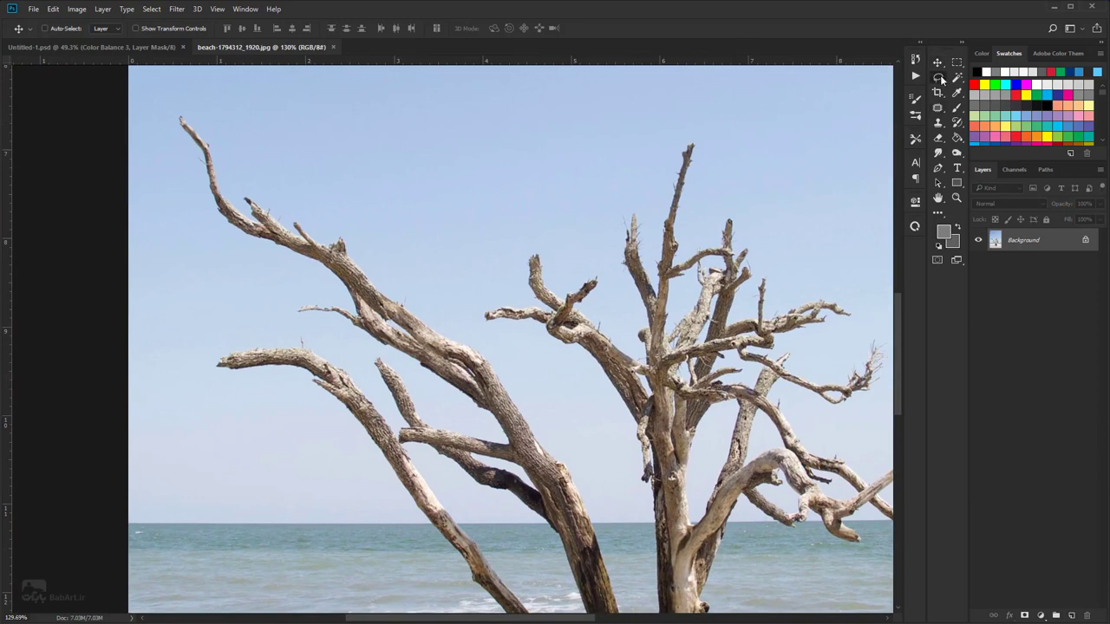
pyautogui.click(939, 76)
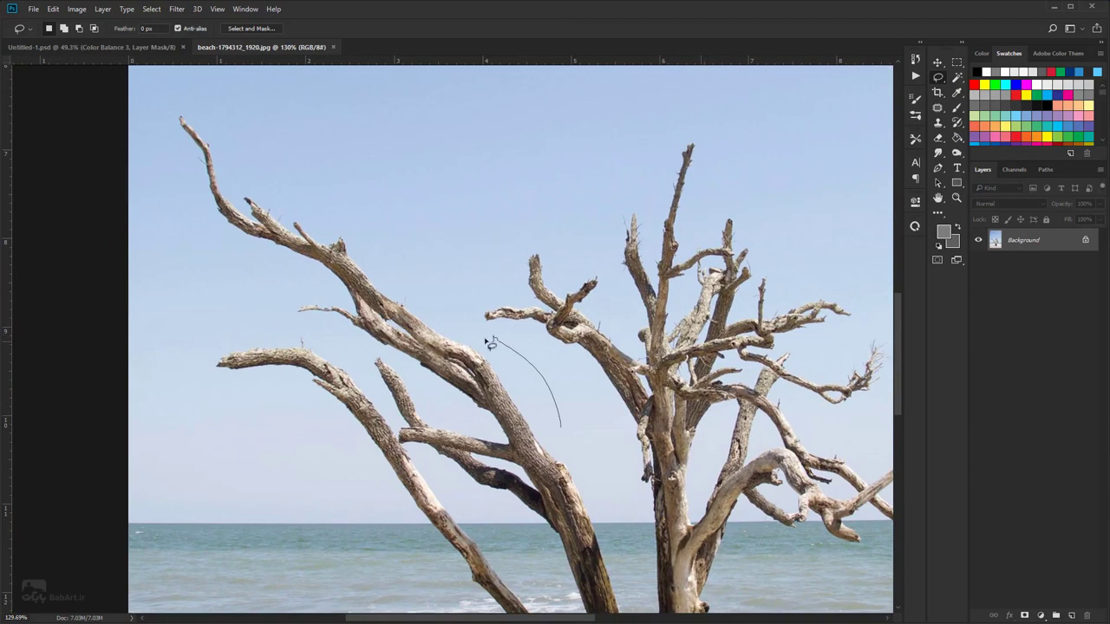
pyautogui.moveTo(397, 243)
pyautogui.mouseDown()
pyautogui.moveTo(283, 141)
pyautogui.moveTo(198, 89)
pyautogui.moveTo(162, 180)
pyautogui.mouseUp()
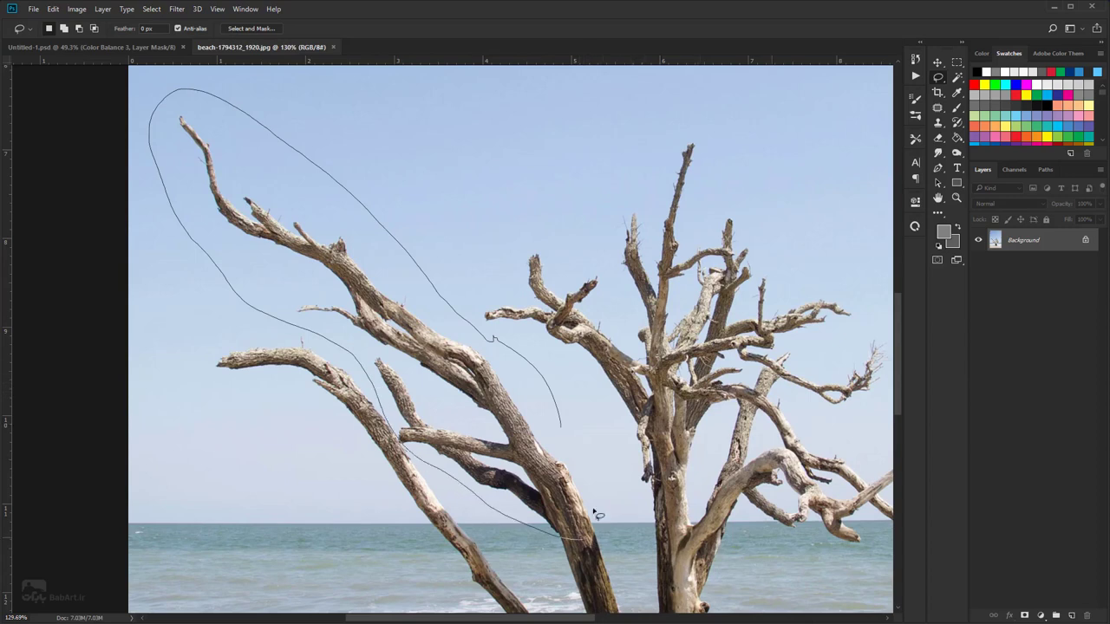
pyautogui.moveTo(568, 428); pyautogui.dragTo(566, 427)
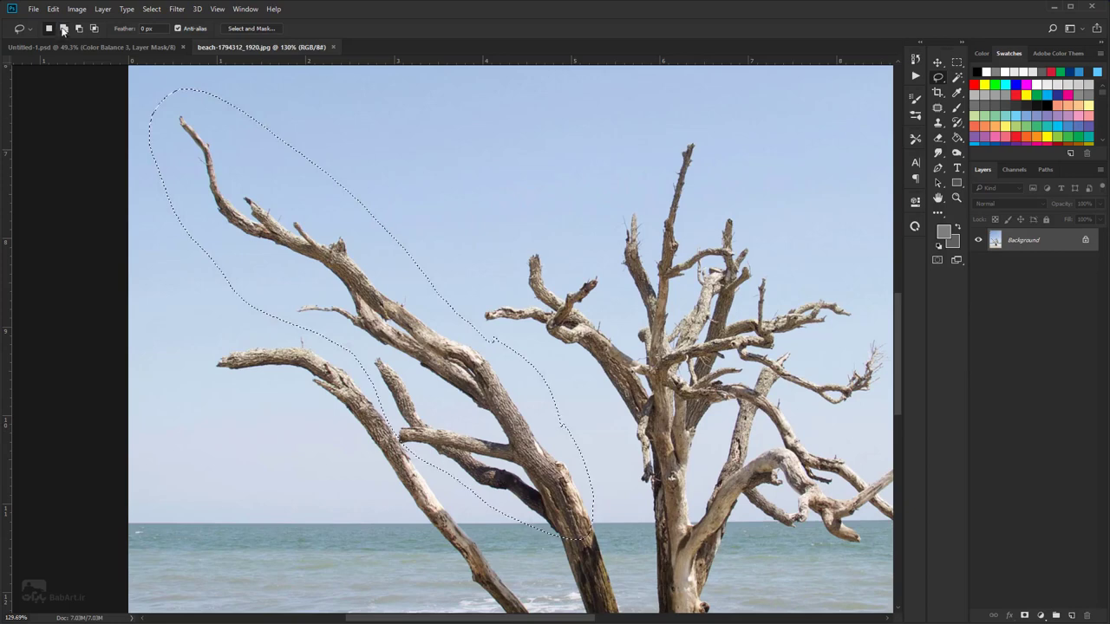
# - Add the thin outer branch tip on the tree's right side to the existing lasso selection
pyautogui.moveTo(783, 469)
pyautogui.mouseDown()
pyautogui.moveTo(589, 386)
pyautogui.moveTo(536, 424)
pyautogui.mouseUp()
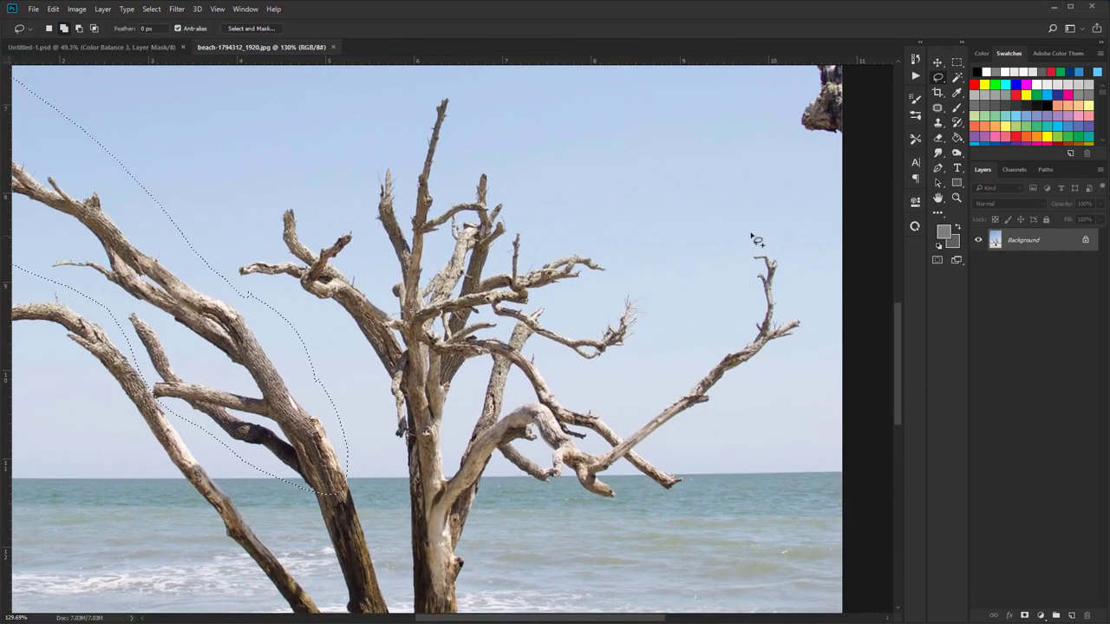
pyautogui.moveTo(751, 234); pyautogui.dragTo(637, 396)
pyautogui.moveTo(689, 468)
pyautogui.mouseDown()
pyautogui.moveTo(725, 471)
pyautogui.moveTo(788, 411)
pyautogui.moveTo(811, 354)
pyautogui.moveTo(795, 236)
pyautogui.moveTo(759, 234)
pyautogui.mouseUp()
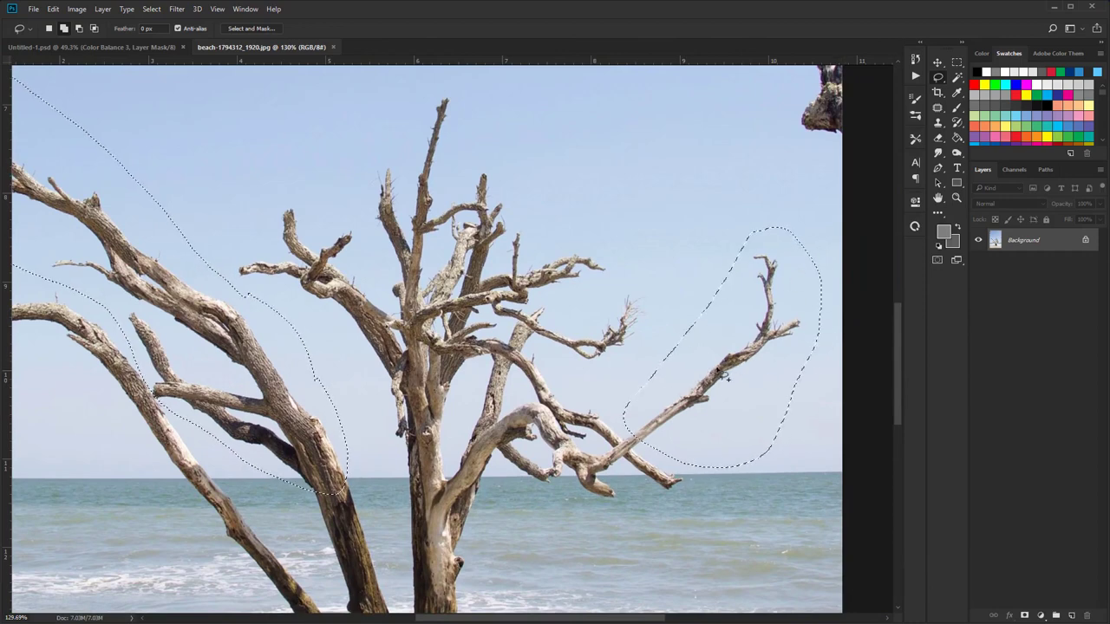
# - Copy the two selected branches onto a new layer and hide the Background layer
pyautogui.rightClick(718, 365)
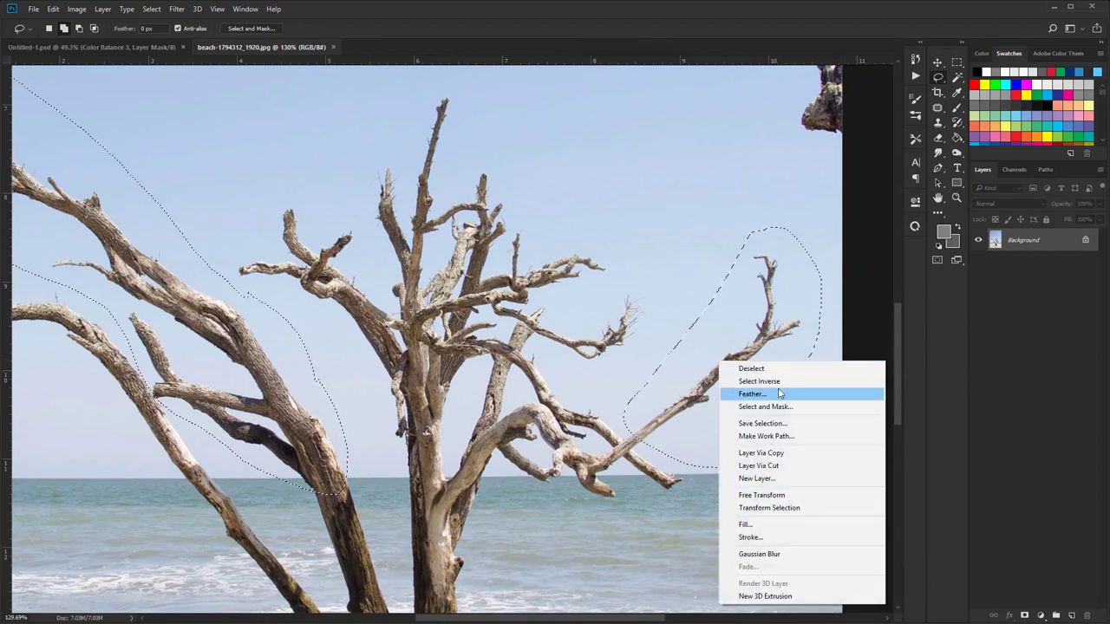
pyautogui.click(777, 456)
pyautogui.click(979, 264)
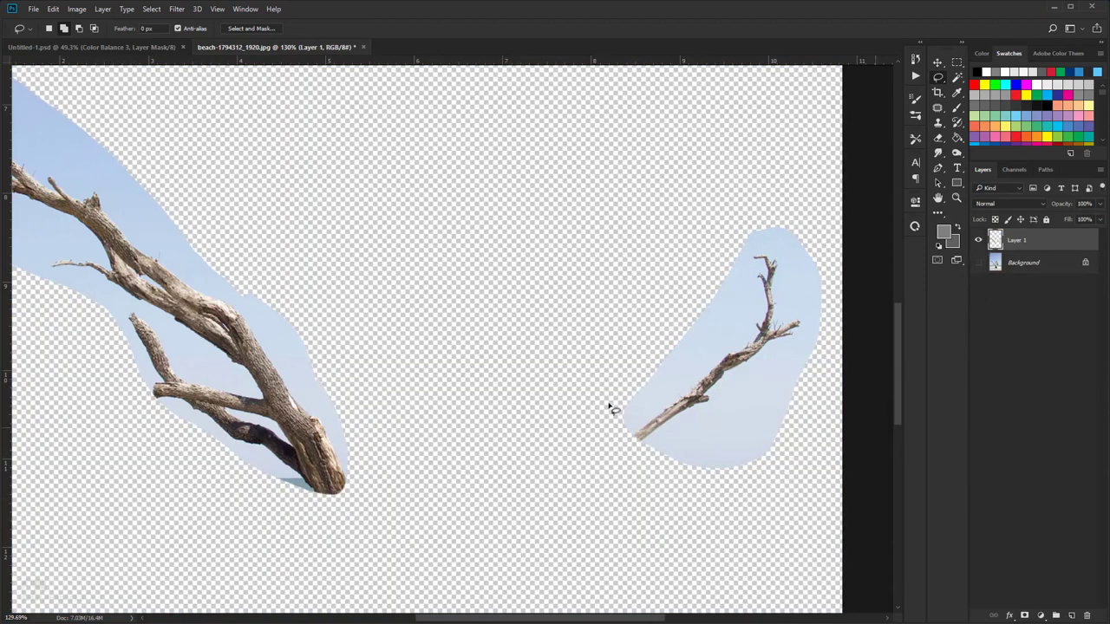
# - Select the sky around the small right branch with the Magic Wand at tolerance 32 and clear it from Layer 1
pyautogui.scroll(-3, 613, 408)
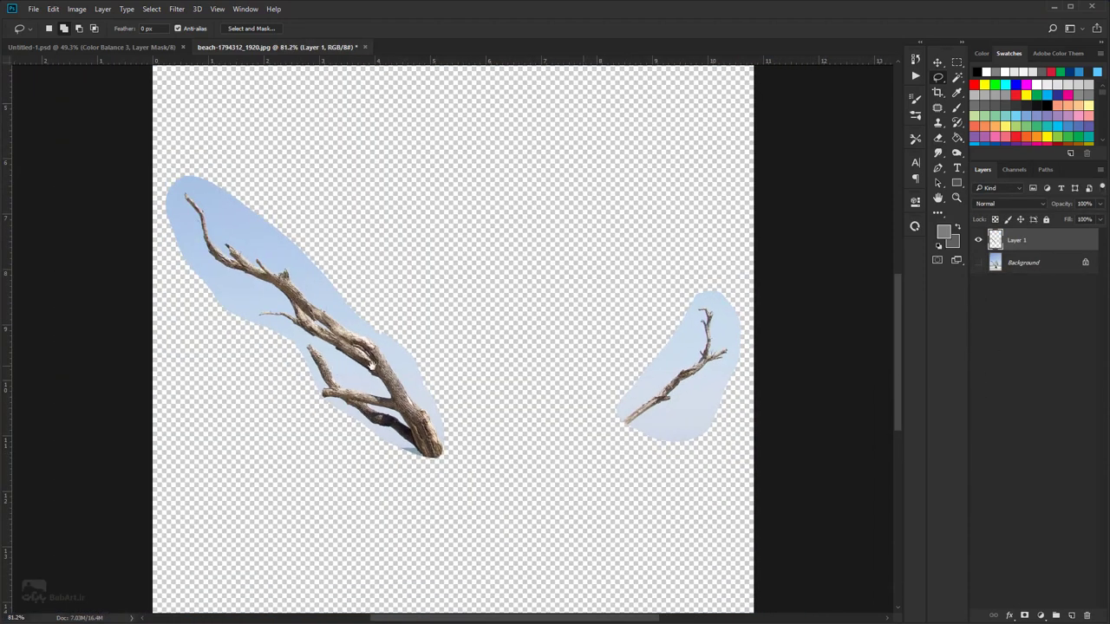
pyautogui.moveTo(371, 366); pyautogui.dragTo(444, 368)
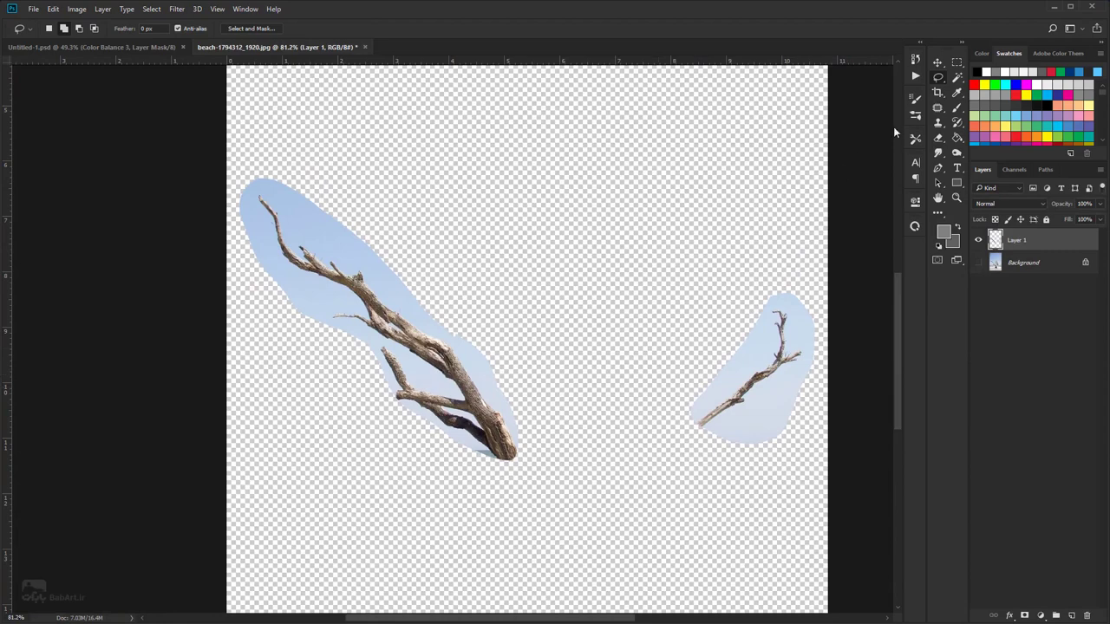
pyautogui.click(956, 78)
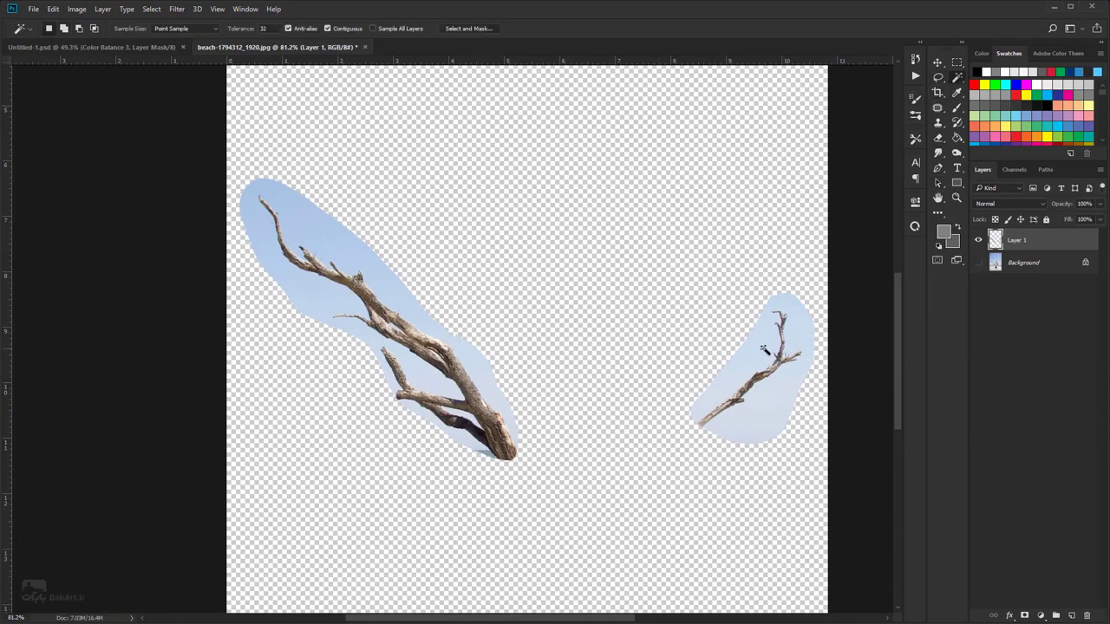
pyautogui.click(764, 351)
pyautogui.click(53, 8)
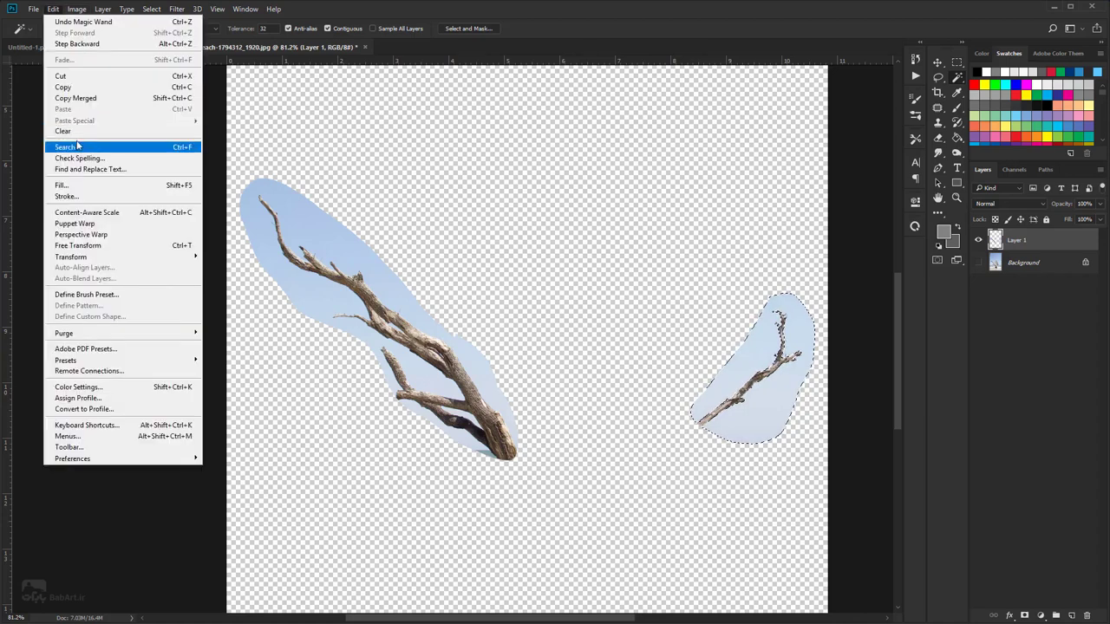
pyautogui.click(79, 130)
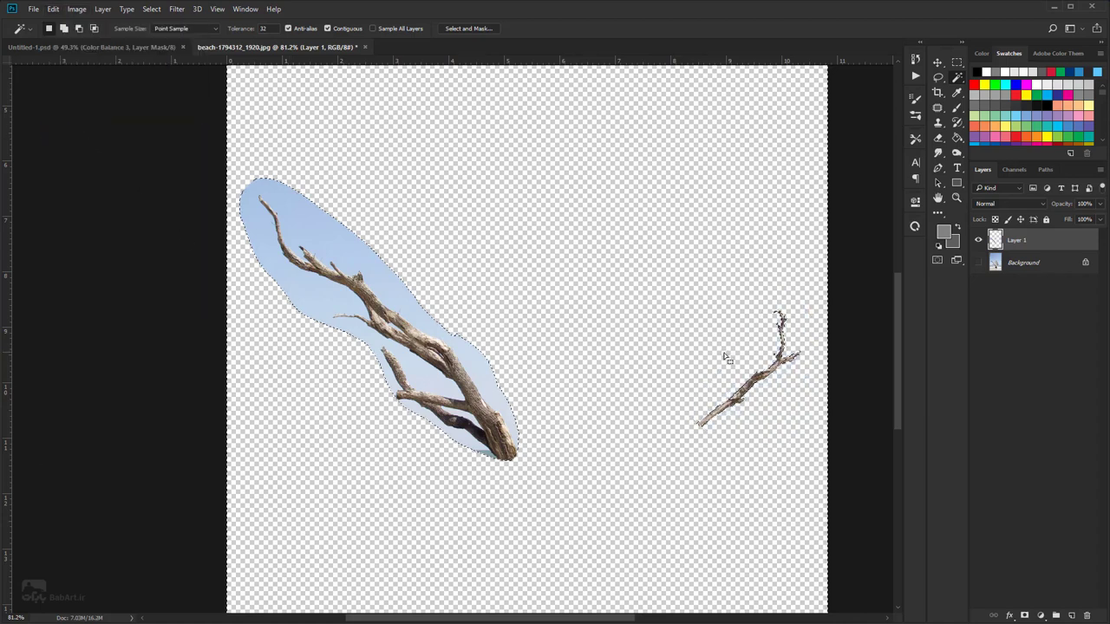
# - Select the main sky area around the large branch with the Magic Wand at tolerance 32 and clear it from Layer 1
pyautogui.click(555, 265)
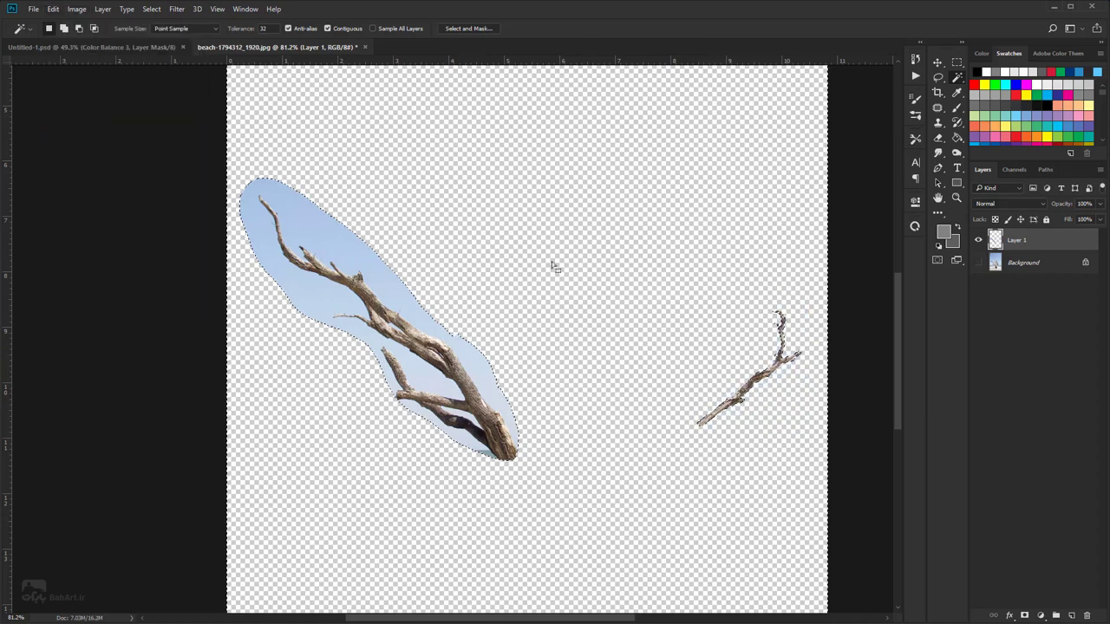
pyautogui.click(302, 234)
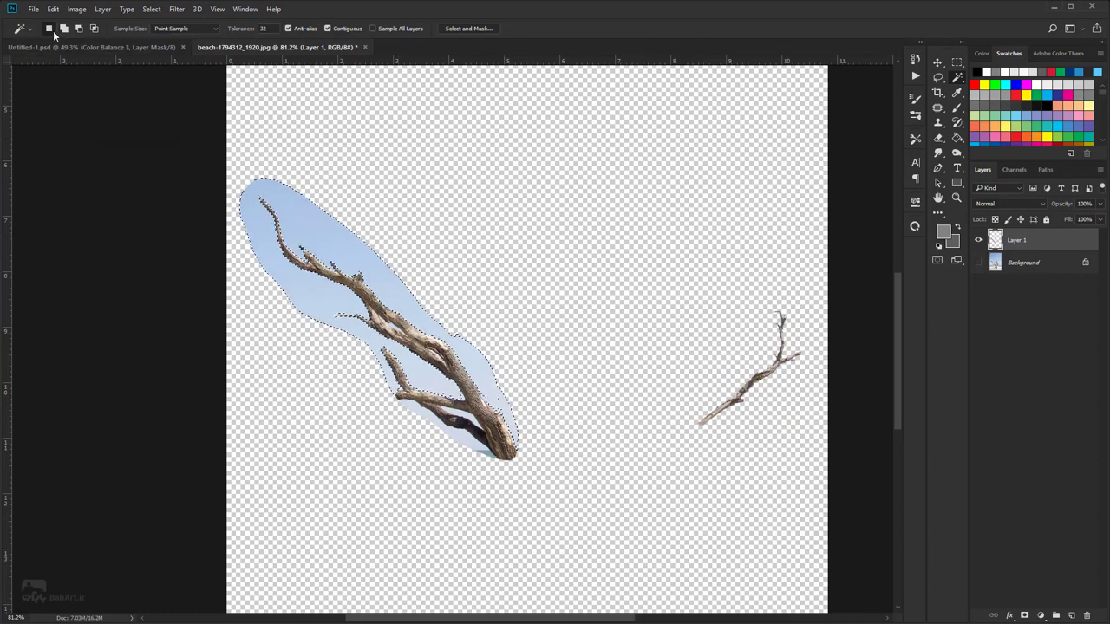
pyautogui.hotkey('ctrl', 'd')
pyautogui.click(316, 236)
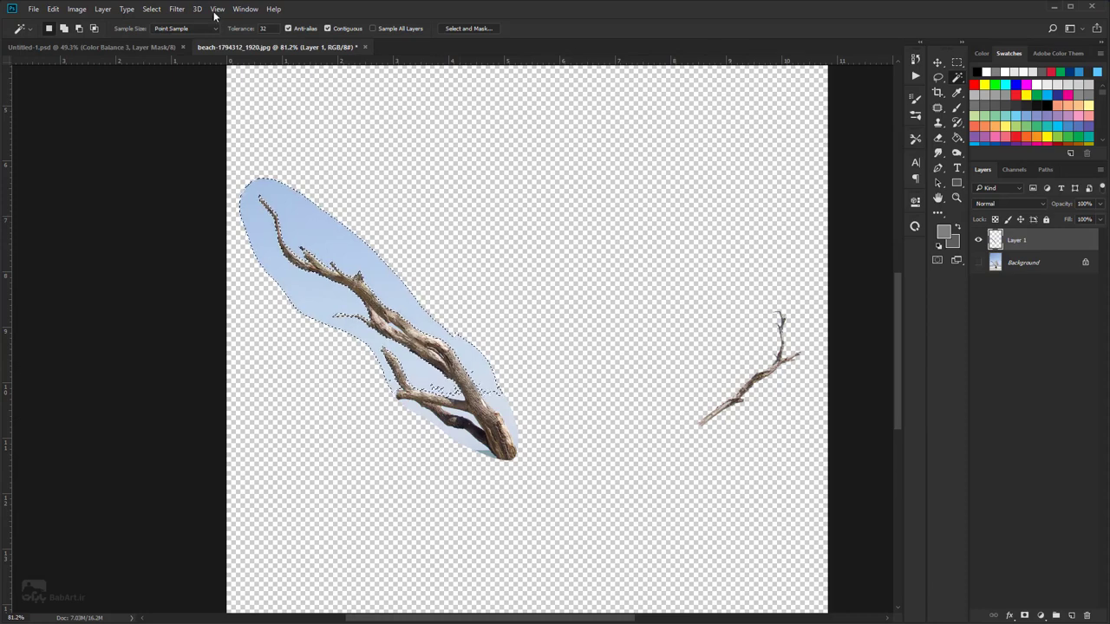
pyautogui.click(53, 8)
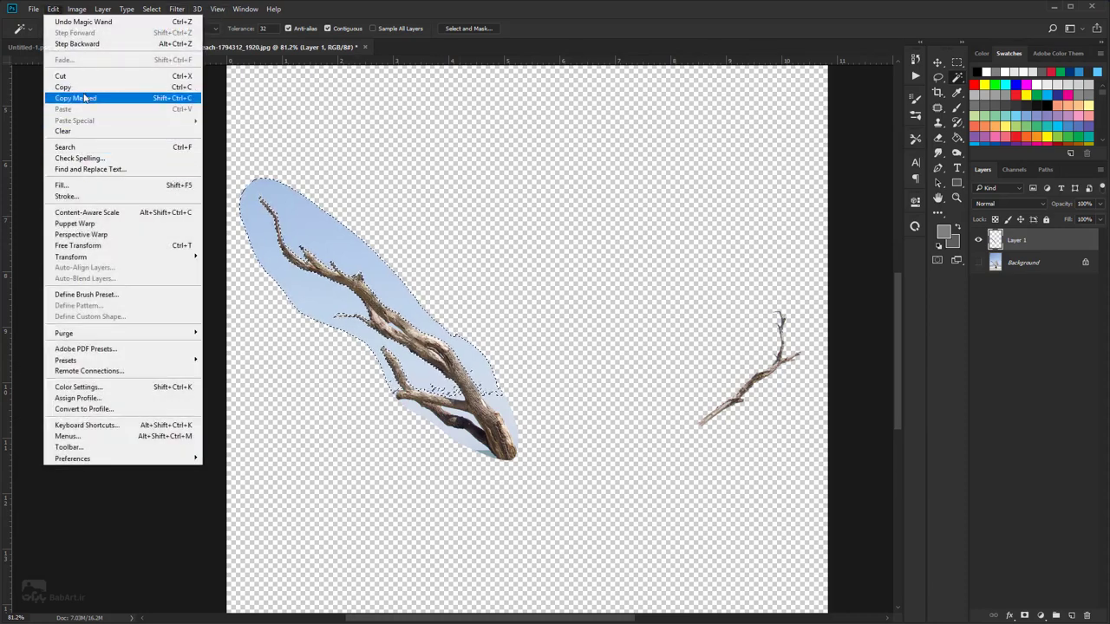
pyautogui.click(79, 130)
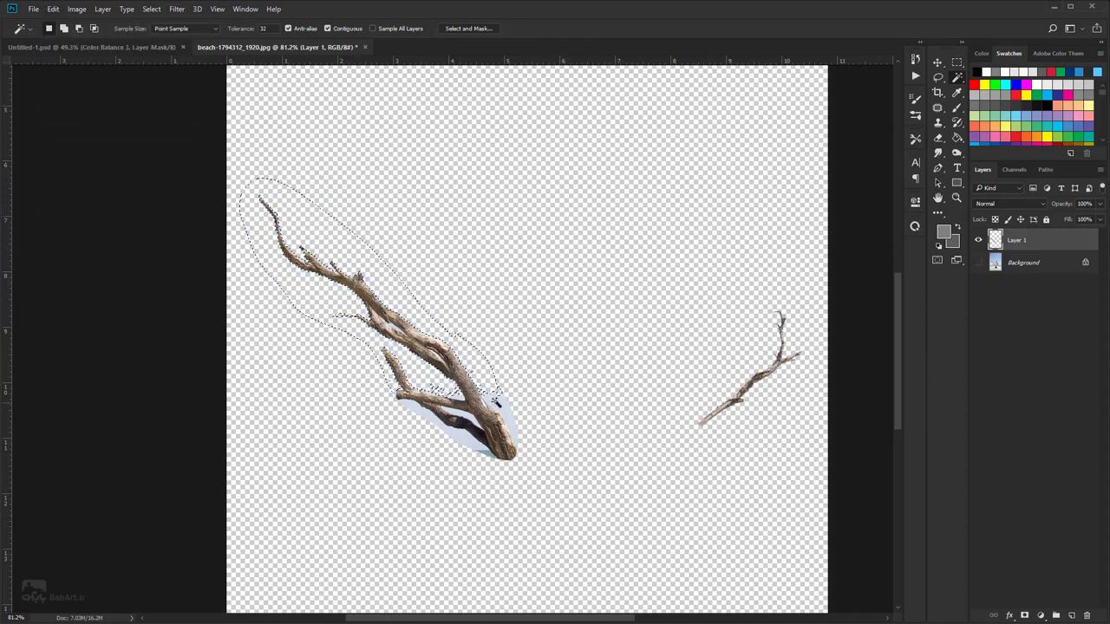
# - Select the remaining sky patches around the large branch's base and between its limbs together, and clear them
pyautogui.click(499, 411)
pyautogui.keyDown('shift'); pyautogui.click(487, 399); pyautogui.keyUp('shift')
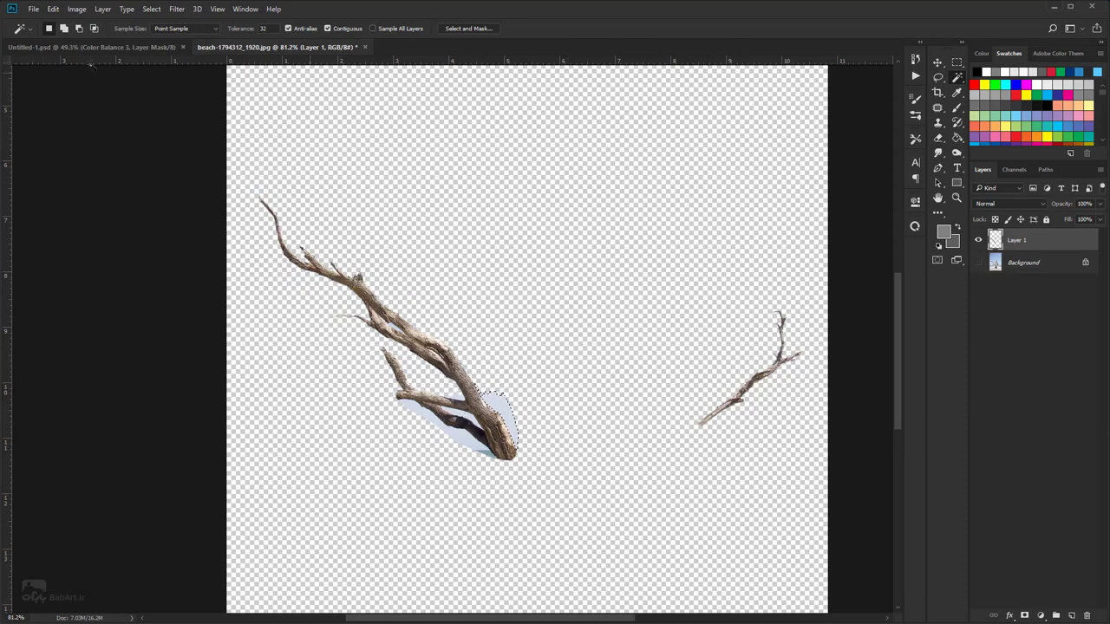
pyautogui.scroll(5, 395, 331)
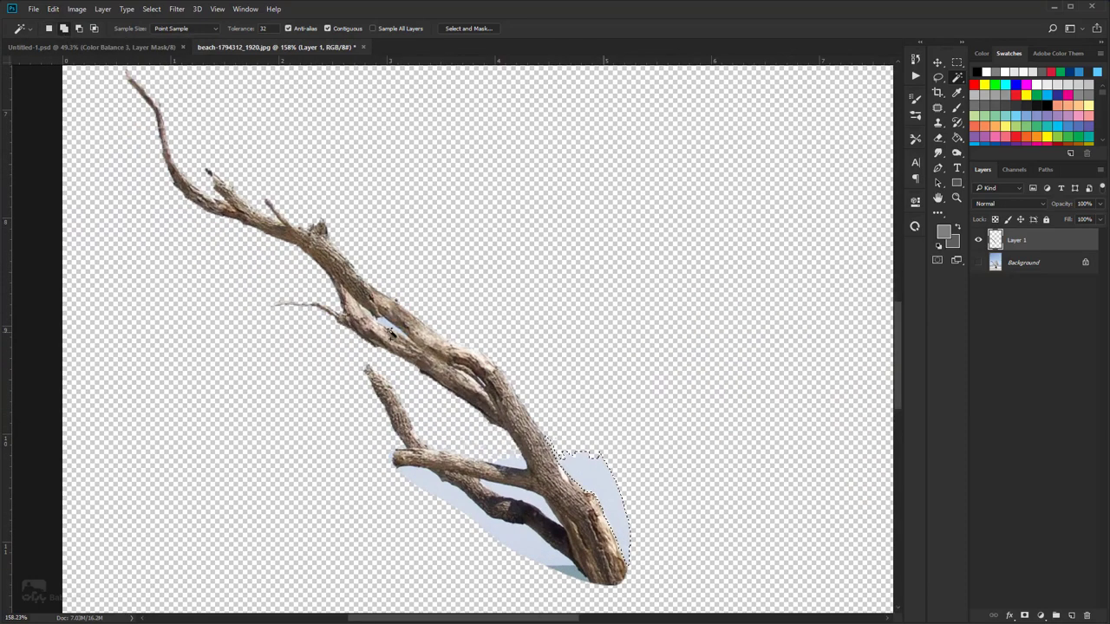
pyautogui.keyDown('shift'); pyautogui.click(390, 330); pyautogui.keyUp('shift')
pyautogui.keyDown('shift'); pyautogui.click(513, 488); pyautogui.keyUp('shift')
pyautogui.keyDown('shift'); pyautogui.click(447, 492); pyautogui.keyUp('shift')
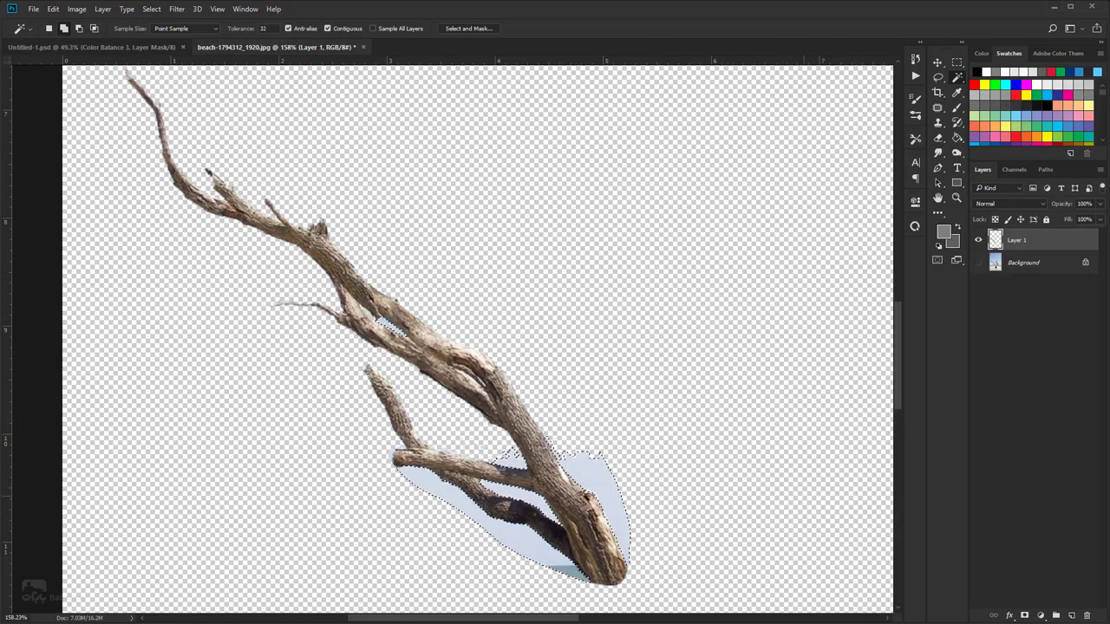
pyautogui.click(398, 461)
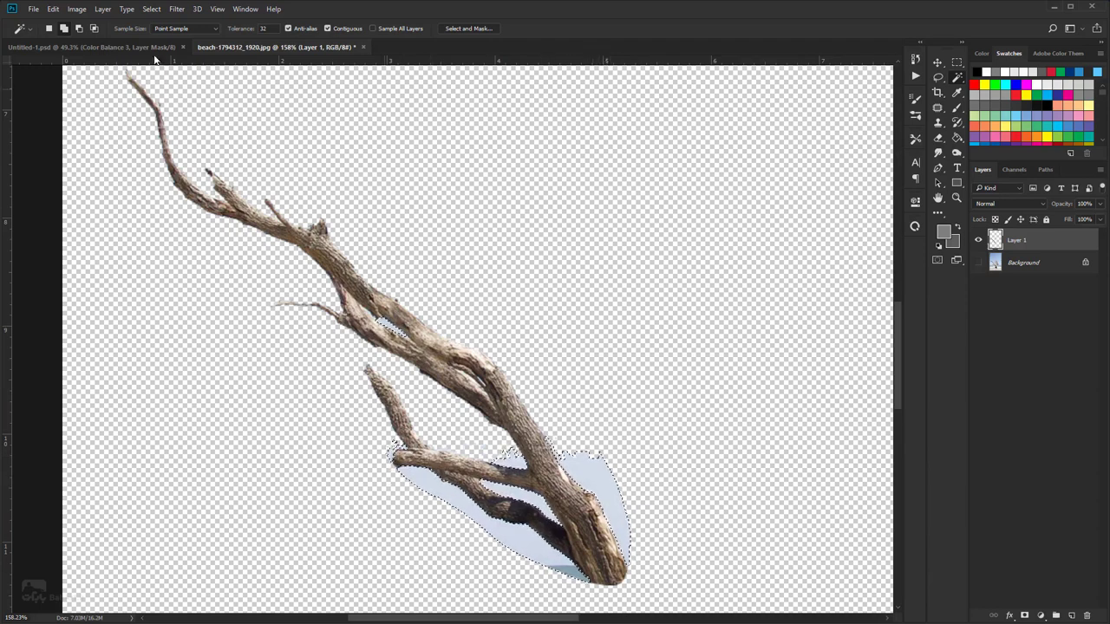
pyautogui.click(53, 9)
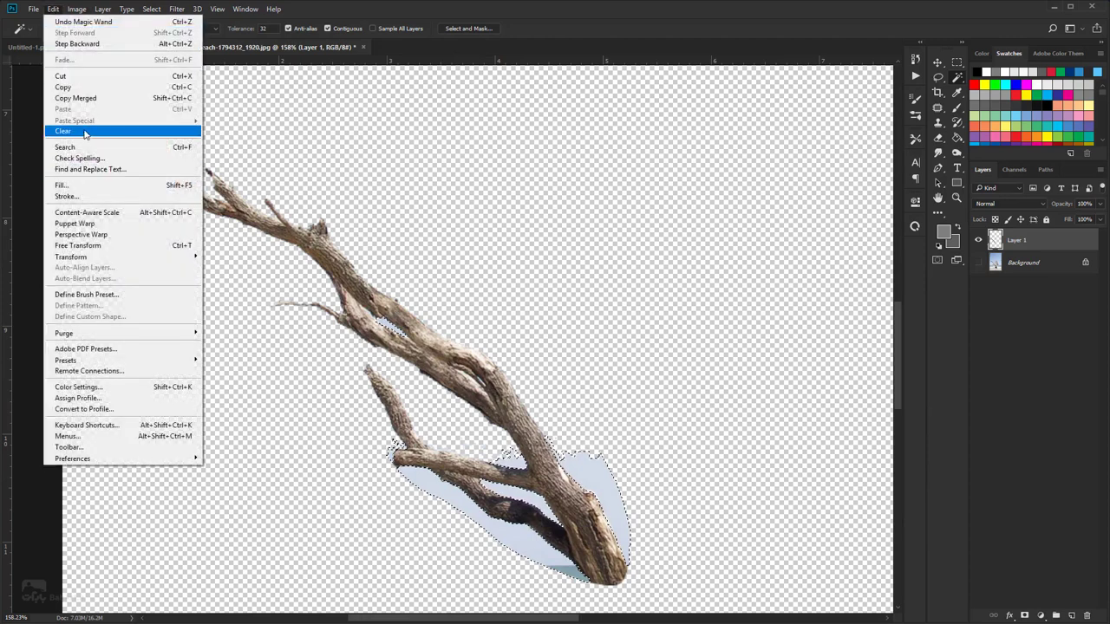
pyautogui.click(84, 132)
pyautogui.hotkey('ctrl', '0')
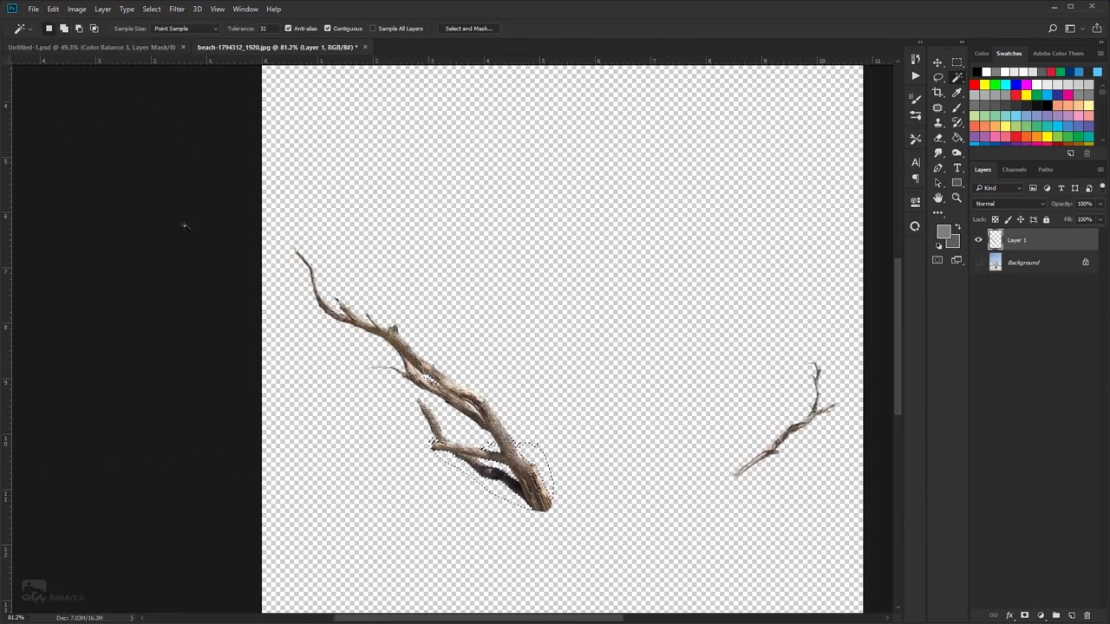
# - Select the transparent area surrounding both branches, clear the leftover edge pixels within it, and deselect
pyautogui.click(671, 263)
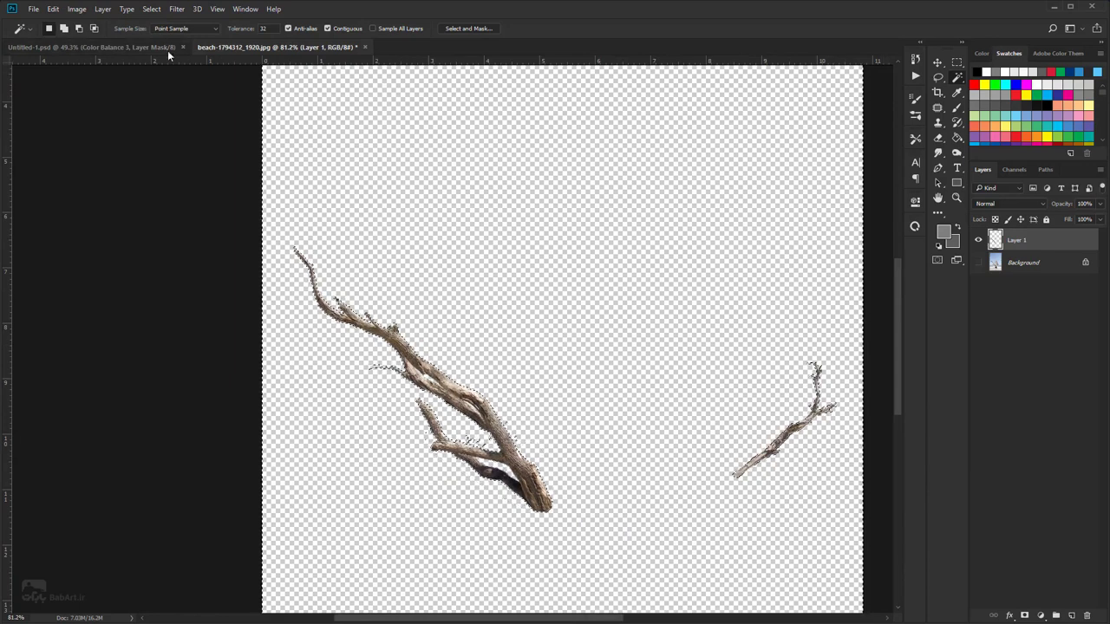
pyautogui.click(53, 9)
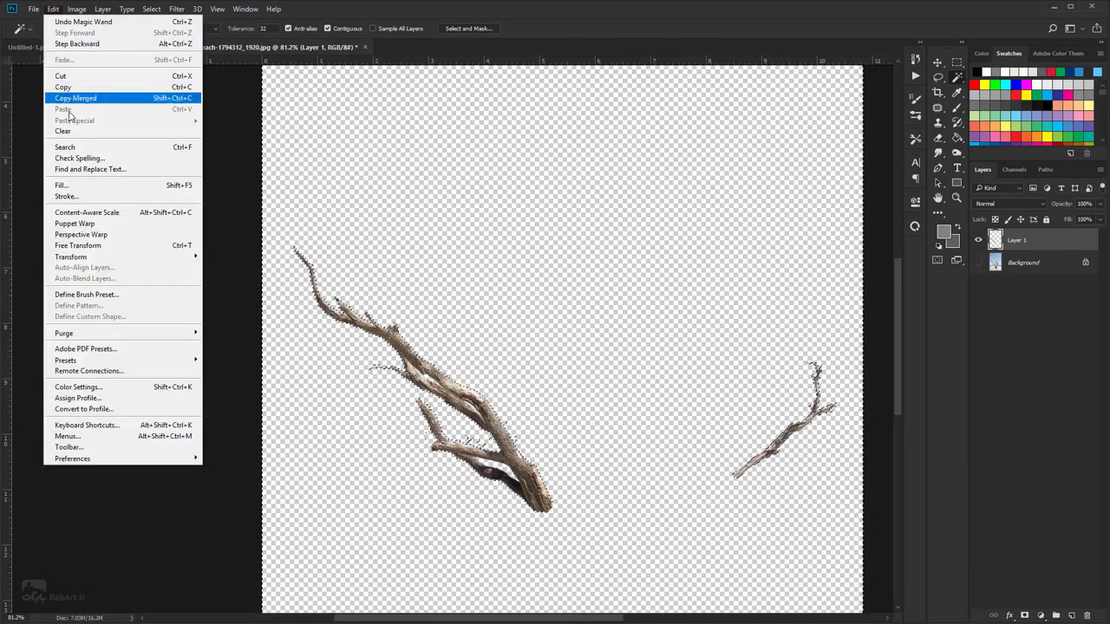
pyautogui.click(72, 133)
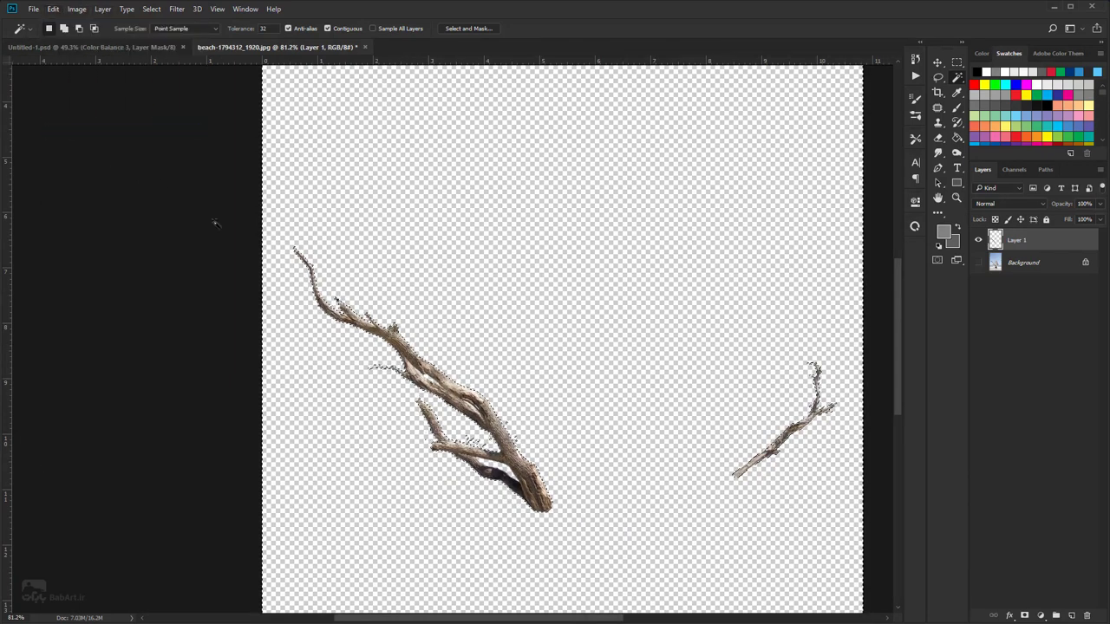
pyautogui.click(152, 9)
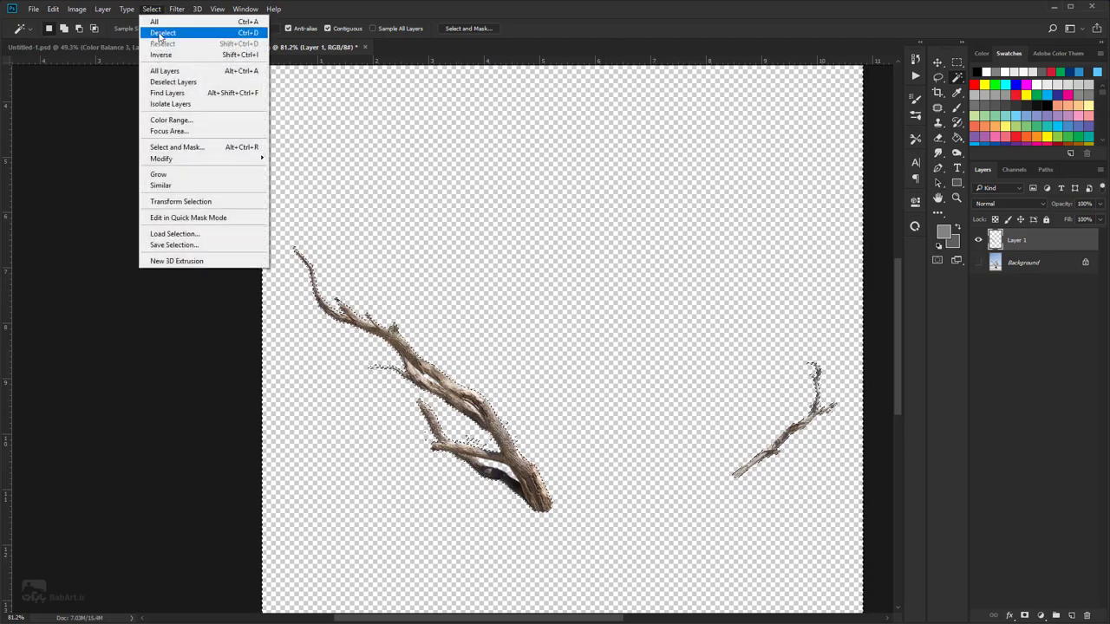
pyautogui.click(162, 33)
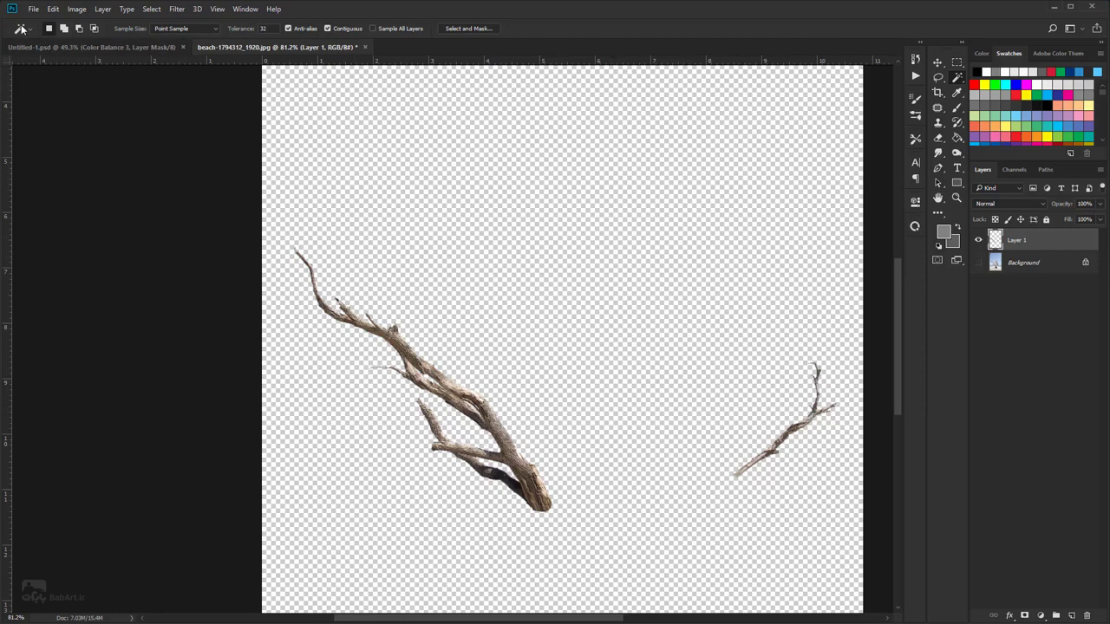
# - Transfer the cut-out branches into Untitled-1.psd and position them with the large branch's base over the giraffe's body
pyautogui.click(936, 64)
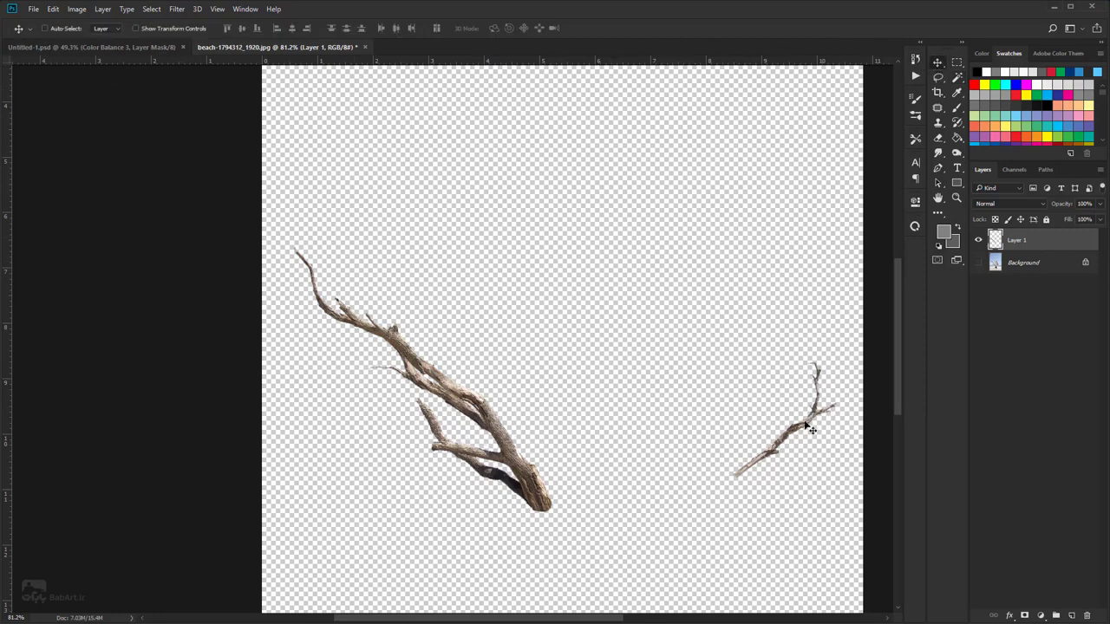
pyautogui.moveTo(806, 427); pyautogui.dragTo(578, 398)
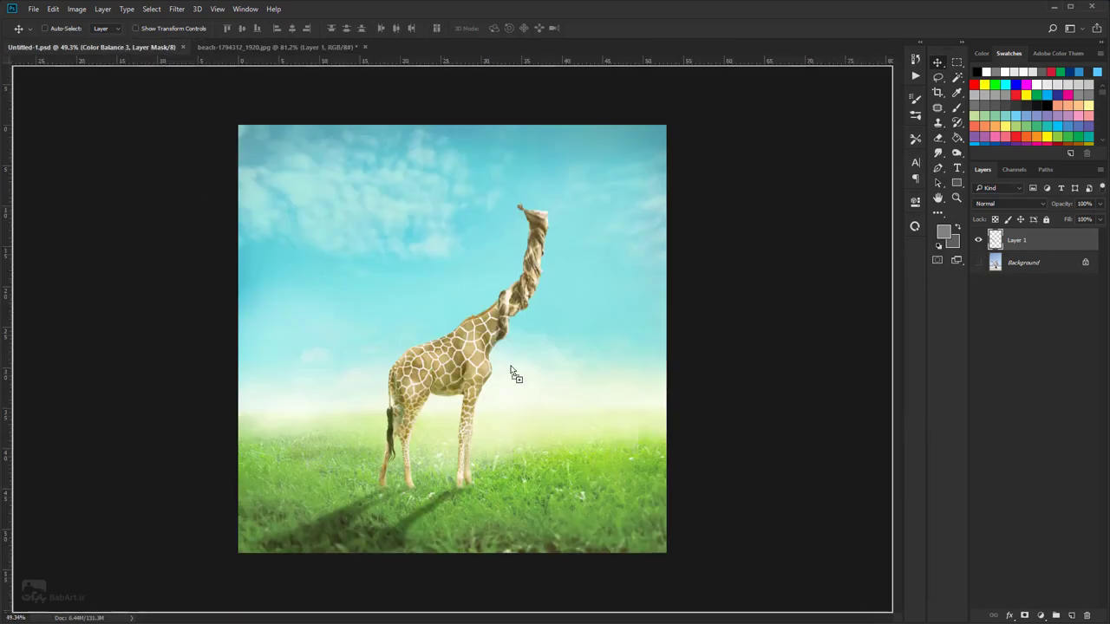
pyautogui.moveTo(510, 367); pyautogui.dragTo(511, 368)
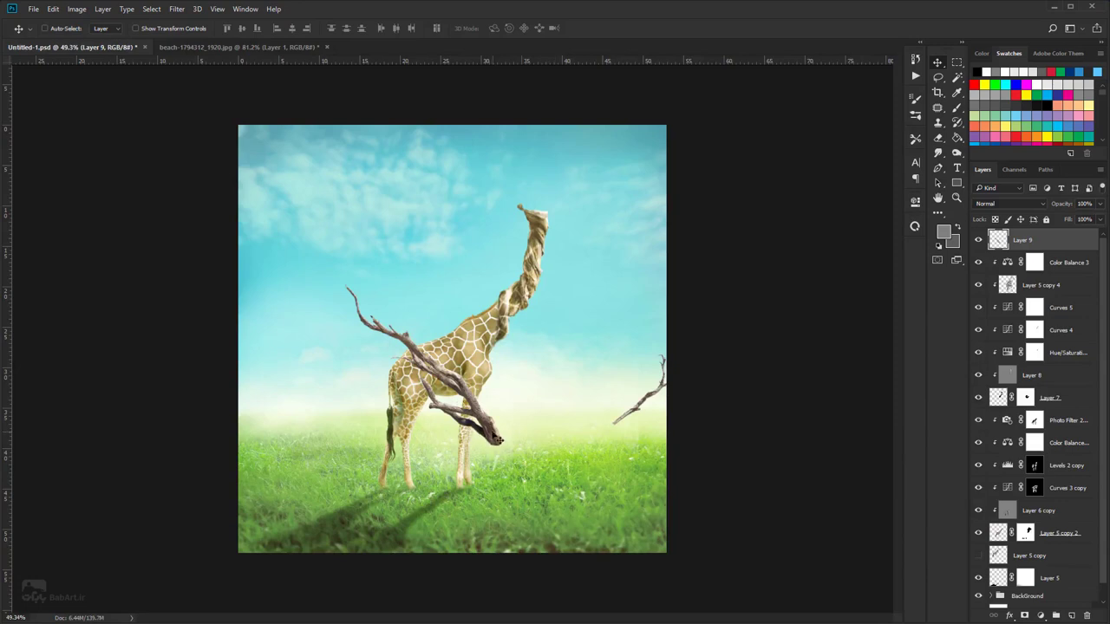
pyautogui.moveTo(497, 439); pyautogui.dragTo(451, 382)
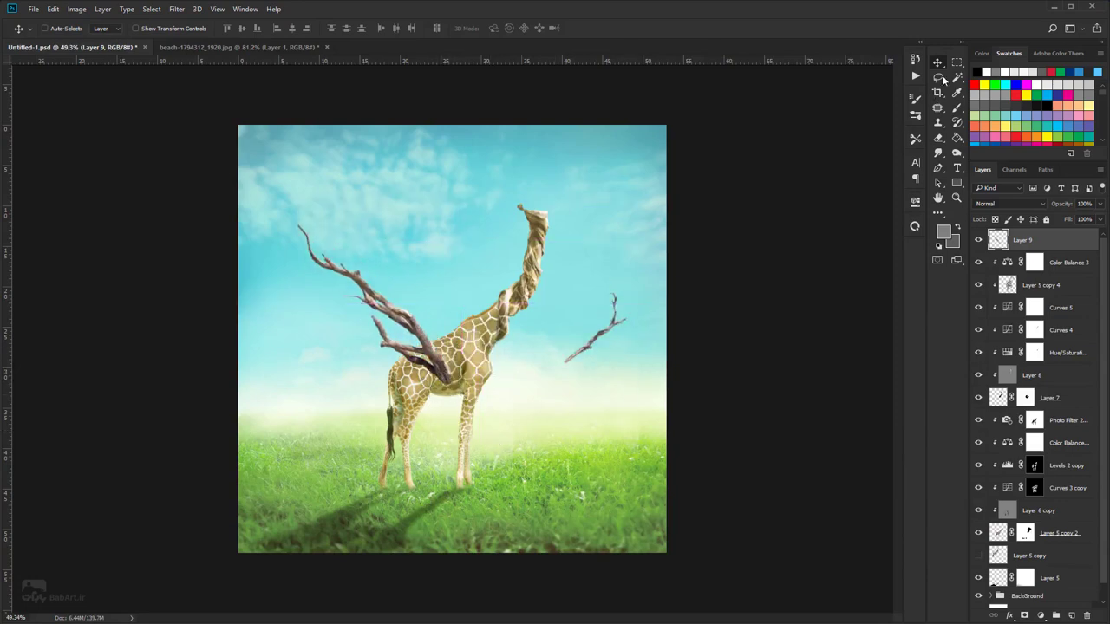
# - Lasso the large branch to cut it onto its own layer, and move its base to the lower end of the giraffe's neck
pyautogui.click(939, 76)
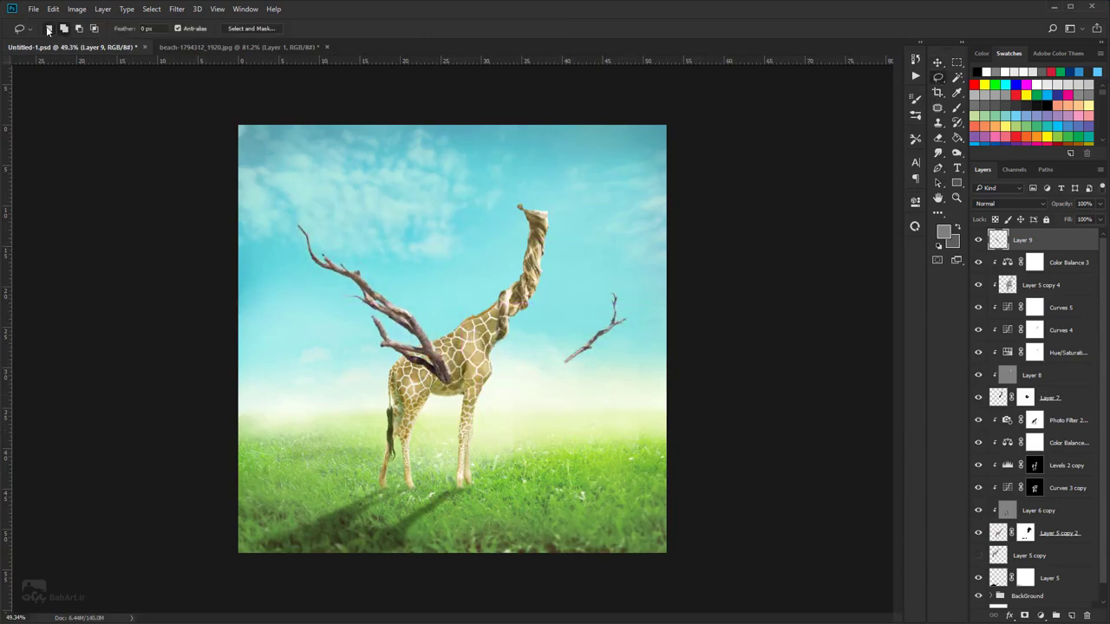
pyautogui.moveTo(323, 208)
pyautogui.mouseDown()
pyautogui.moveTo(292, 202)
pyautogui.moveTo(304, 359)
pyautogui.moveTo(469, 375)
pyautogui.moveTo(386, 242)
pyautogui.moveTo(321, 208)
pyautogui.mouseUp()
pyautogui.rightClick(413, 327)
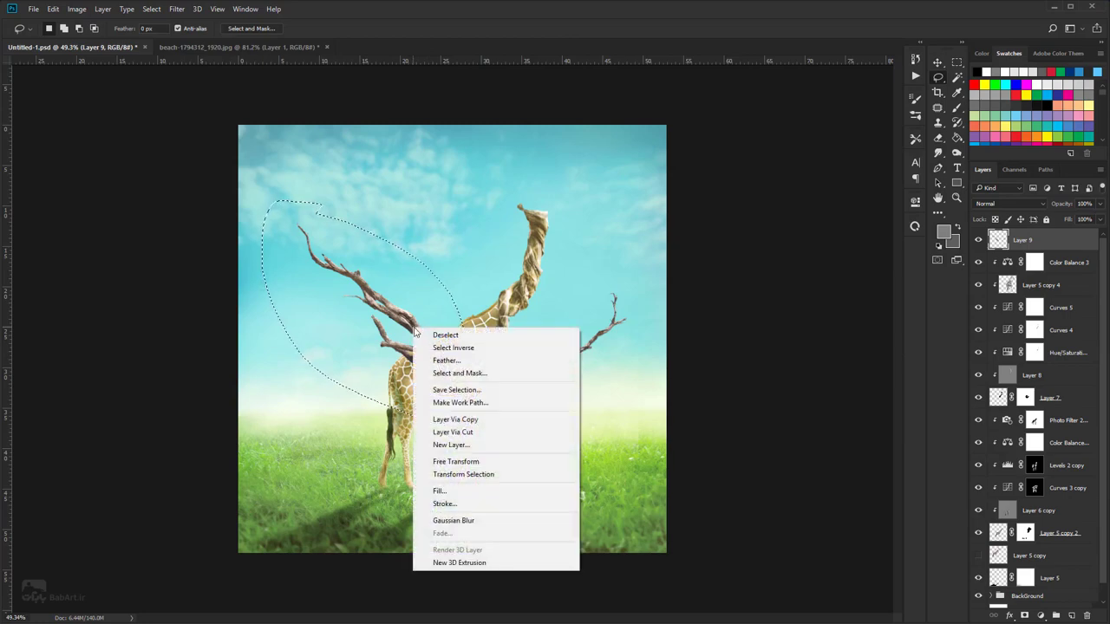
pyautogui.click(475, 432)
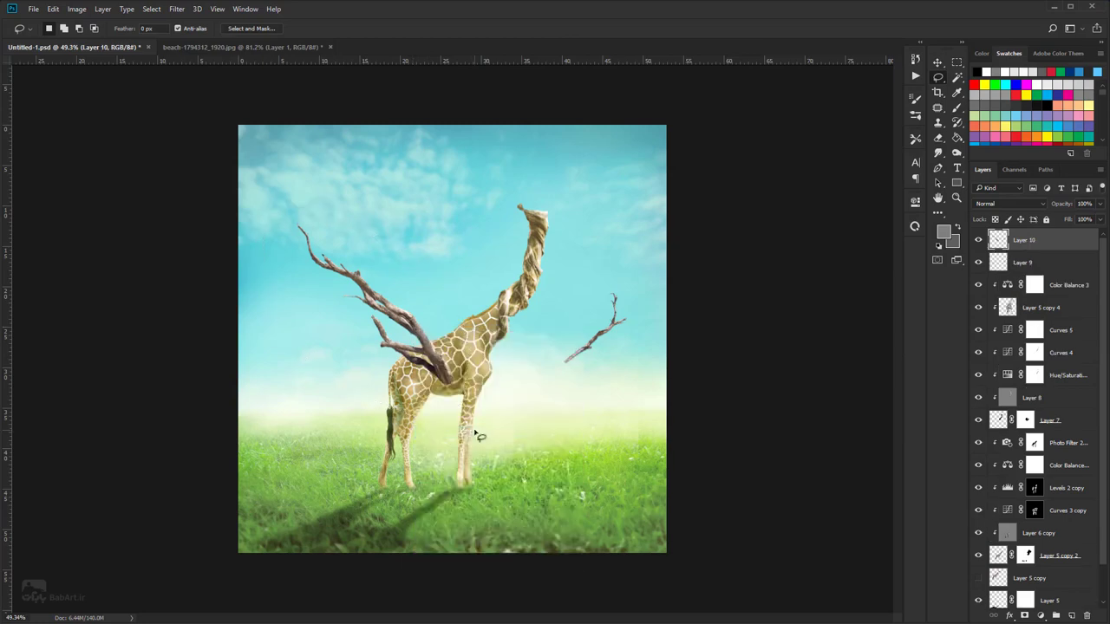
pyautogui.click(938, 63)
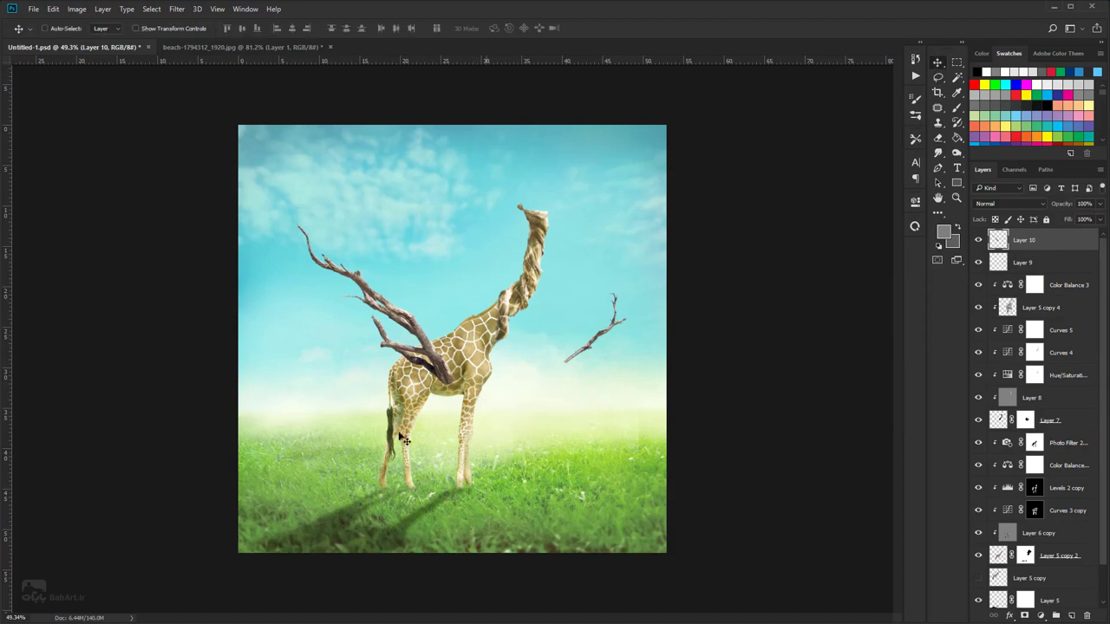
pyautogui.moveTo(484, 327); pyautogui.dragTo(539, 258)
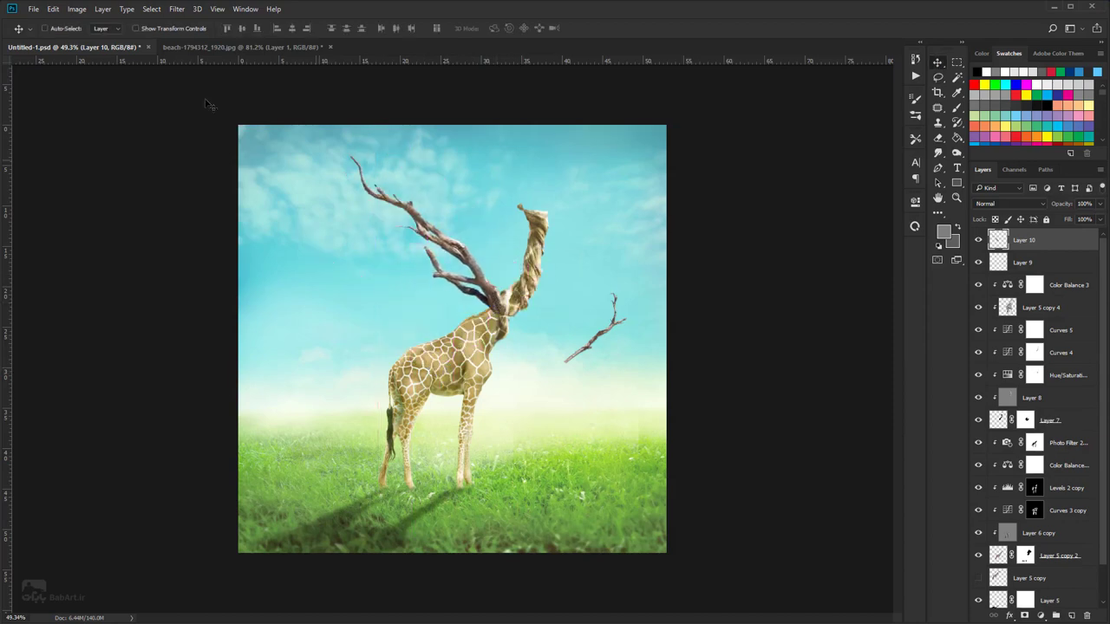
# - Flip the large branch horizontally and vertically with Free Transform
pyautogui.click(53, 9)
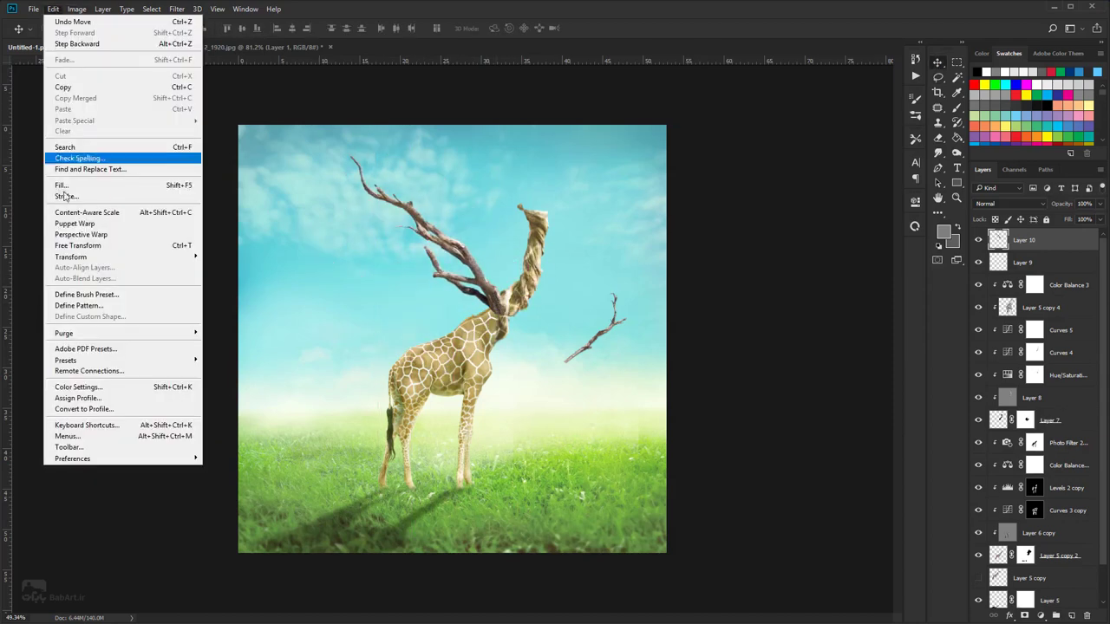
pyautogui.click(73, 246)
pyautogui.scroll(1, 464, 253)
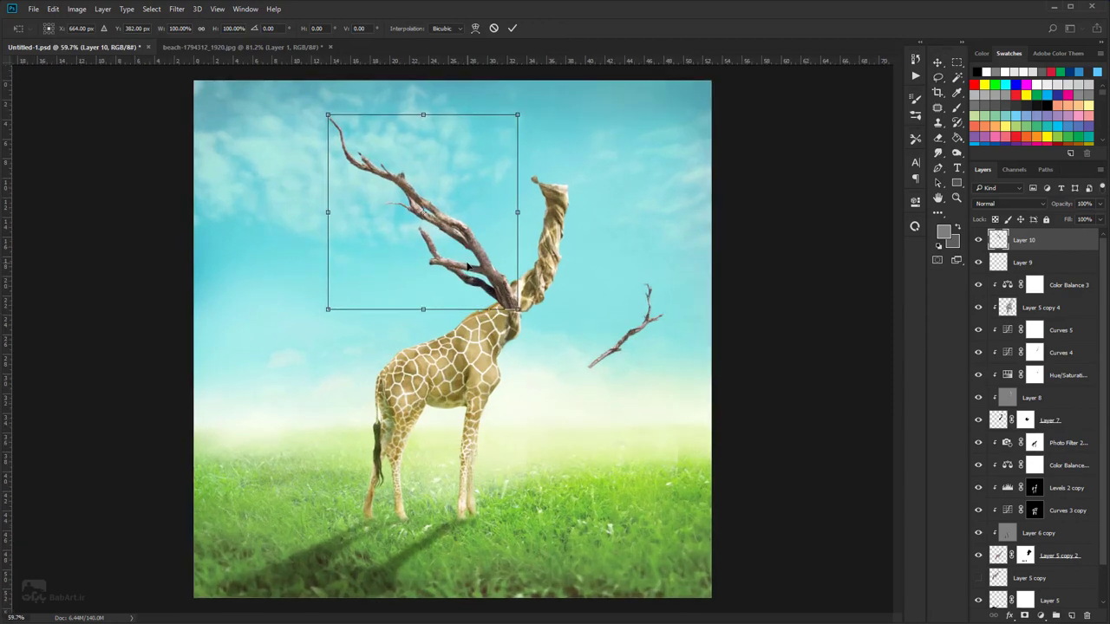
pyautogui.scroll(1, 470, 249)
pyautogui.rightClick(469, 247)
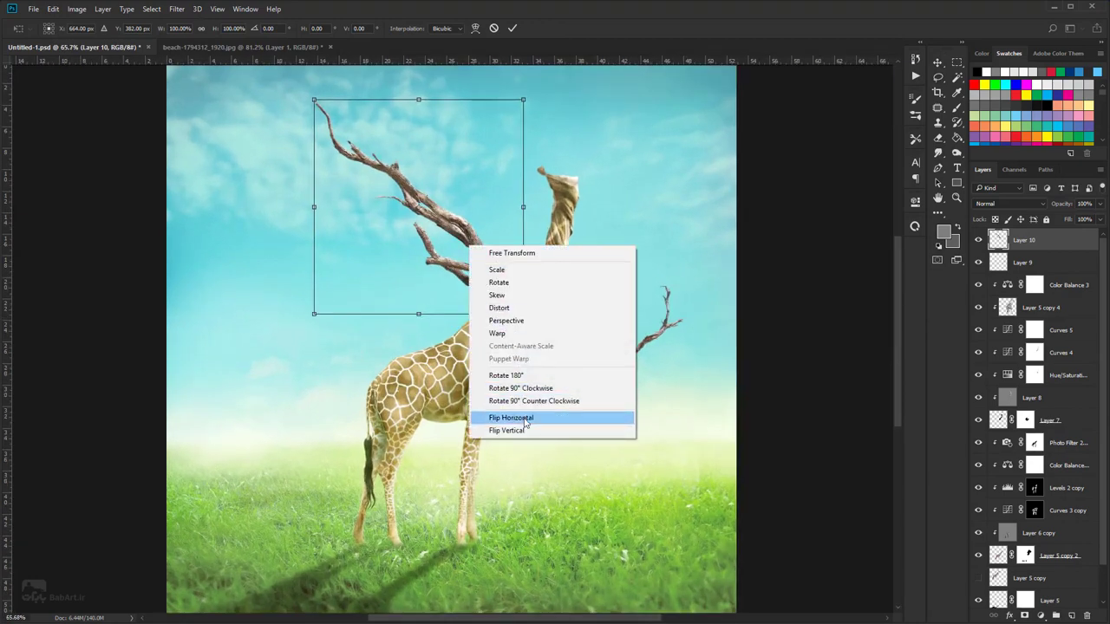
pyautogui.click(525, 419)
pyautogui.rightClick(455, 244)
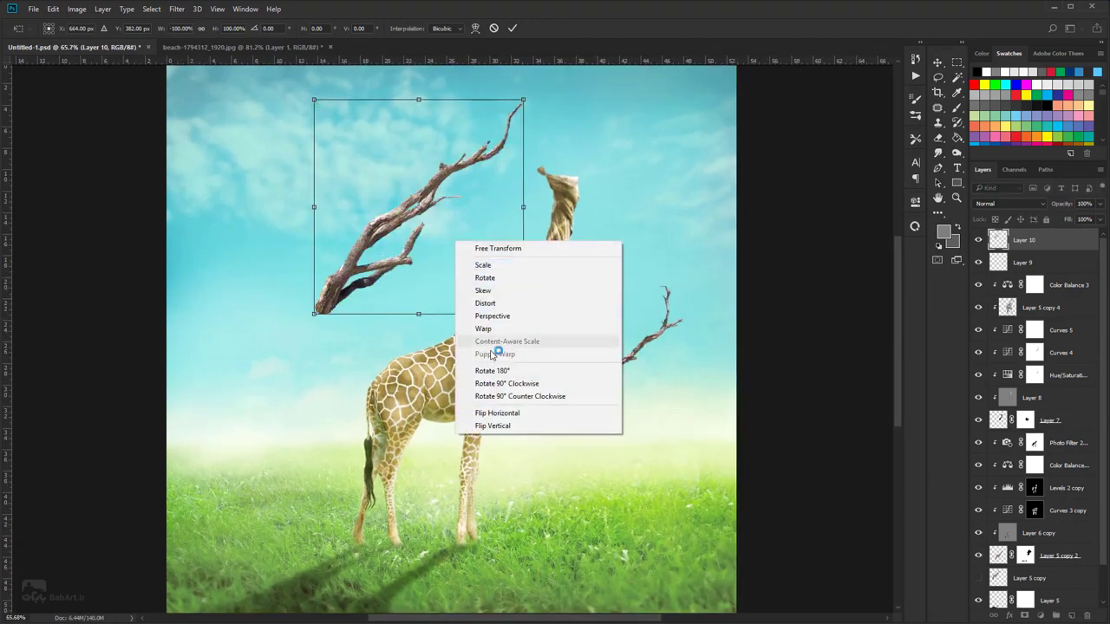
pyautogui.click(505, 427)
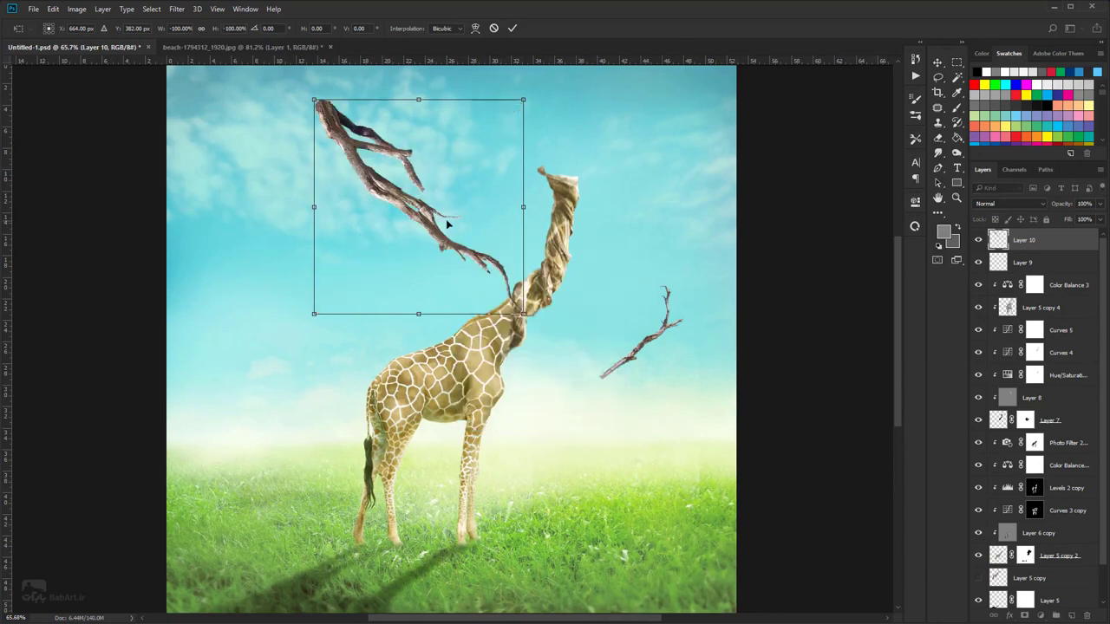
# - Rotate the flipped large branch about 89° so that its thin tip points up and away from its base
pyautogui.rightClick(447, 224)
pyautogui.click(379, 214)
pyautogui.moveTo(300, 333); pyautogui.dragTo(547, 328)
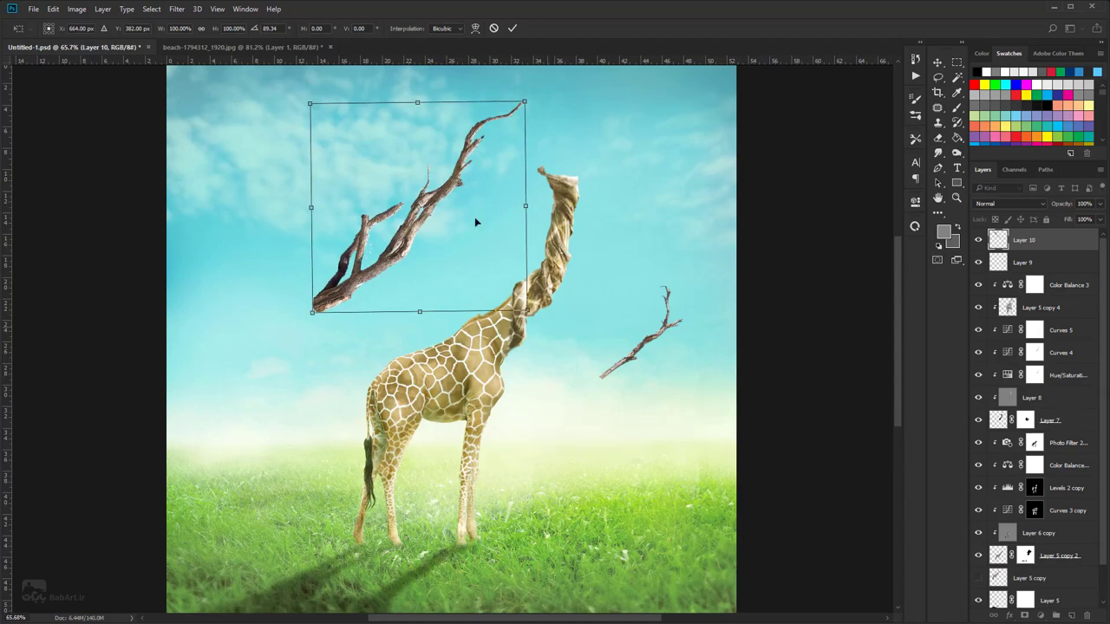
# - Move the large branch closer to the giraffe's neck and scale it proportionally to about 56%
pyautogui.scroll(2, 449, 198)
pyautogui.moveTo(448, 216); pyautogui.dragTo(464, 281)
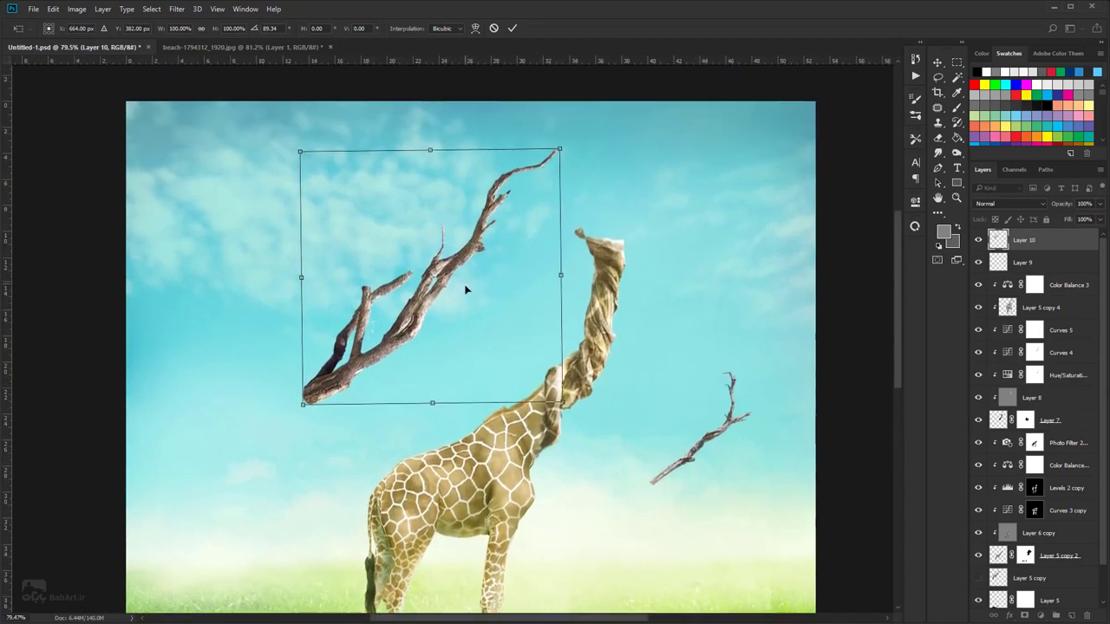
pyautogui.scroll(-3, 463, 286)
pyautogui.moveTo(388, 275); pyautogui.dragTo(469, 257)
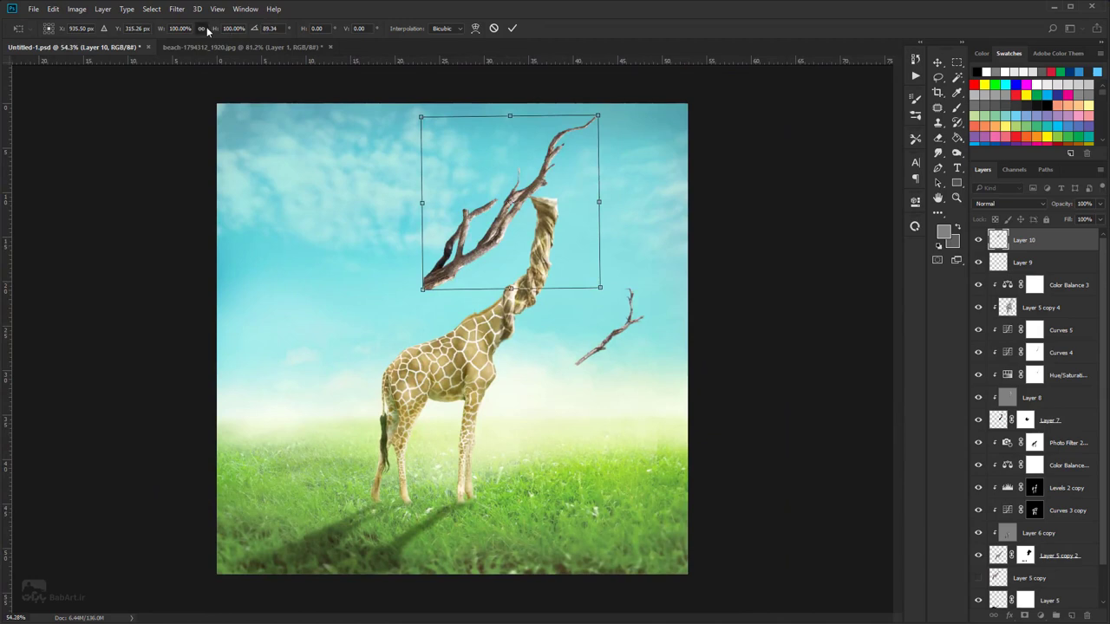
pyautogui.moveTo(596, 284); pyautogui.dragTo(525, 198)
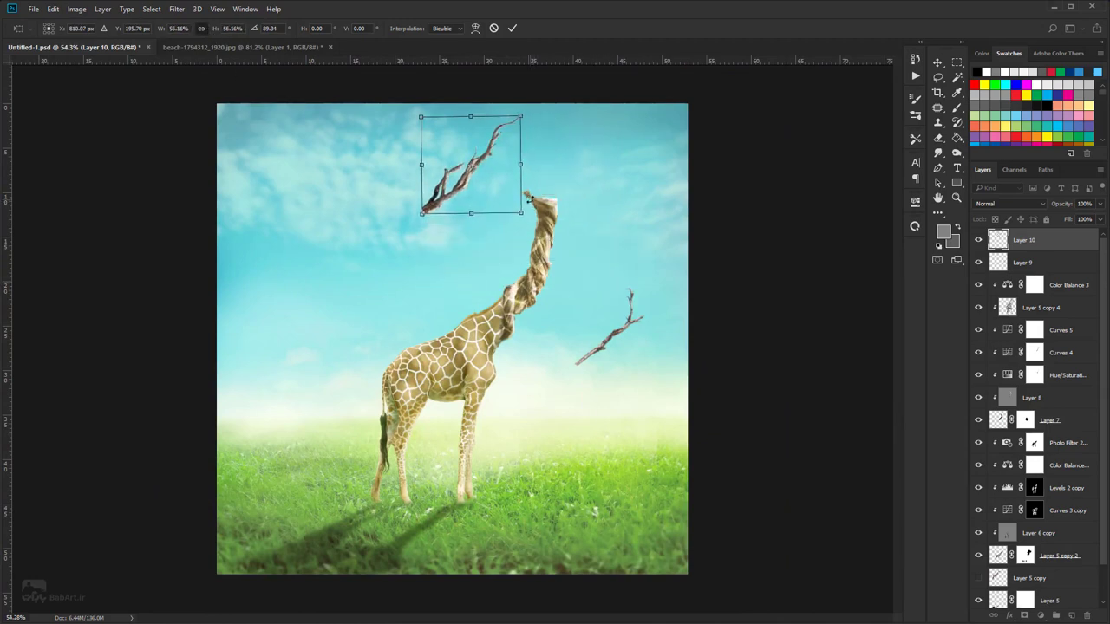
# - Place the large branch's base on the right side of the neck's top, scale it to about 54%, and apply the transform
pyautogui.scroll(6, 461, 193)
pyautogui.moveTo(466, 228); pyautogui.dragTo(345, 407)
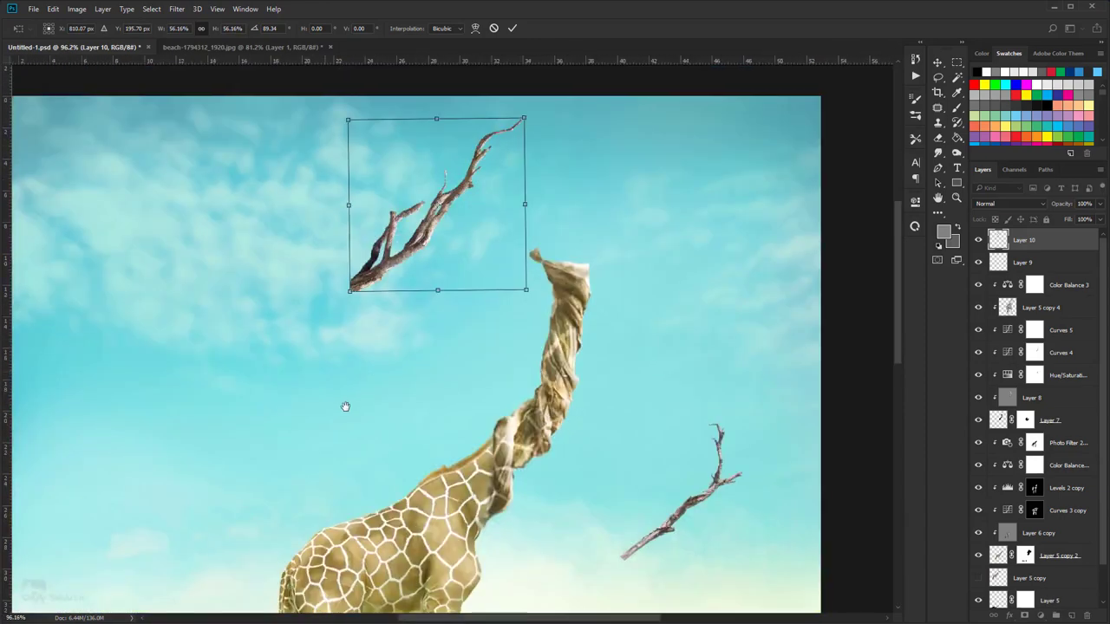
pyautogui.scroll(2, 310, 347)
pyautogui.moveTo(310, 346); pyautogui.dragTo(600, 345)
pyautogui.scroll(-2, 632, 367)
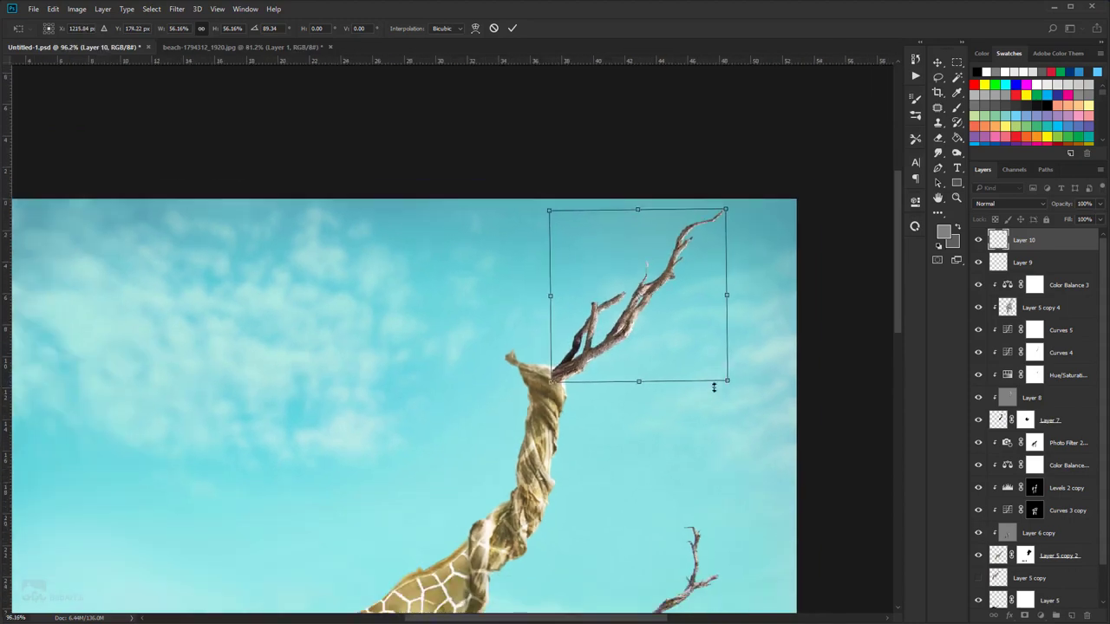
pyautogui.moveTo(728, 381)
pyautogui.mouseDown()
pyautogui.moveTo(711, 362)
pyautogui.moveTo(720, 373)
pyautogui.mouseUp()
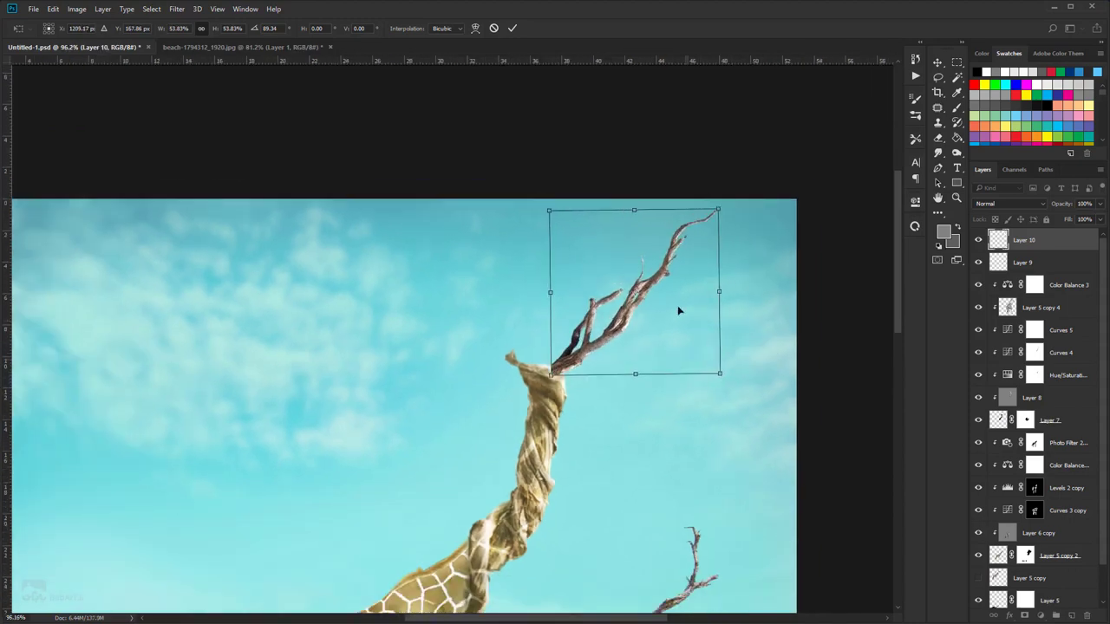
pyautogui.moveTo(678, 305); pyautogui.dragTo(677, 320)
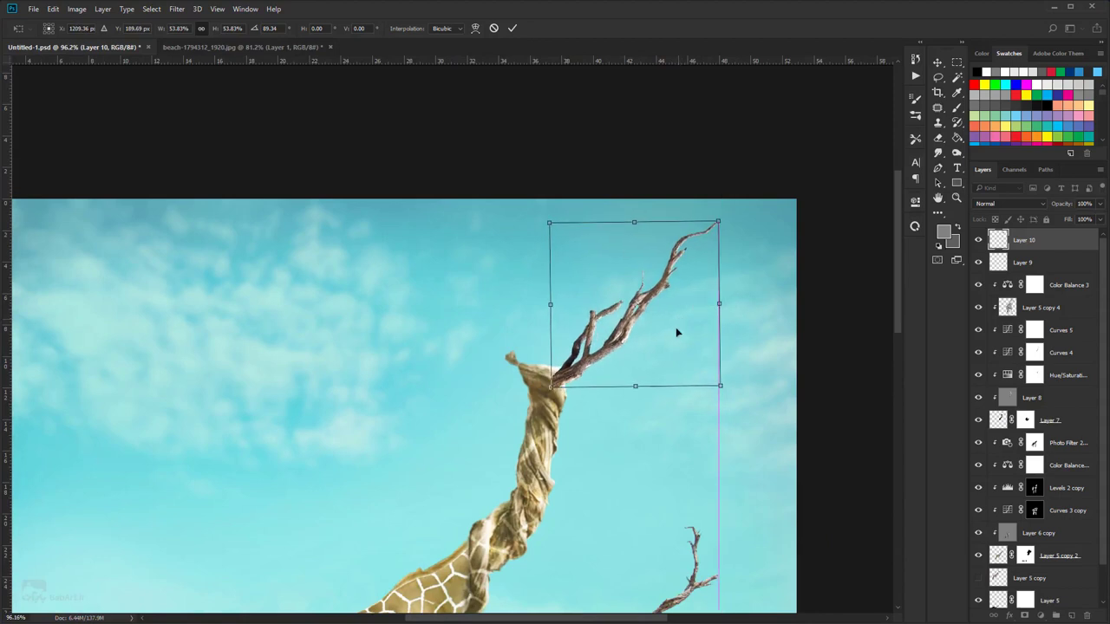
pyautogui.click(510, 30)
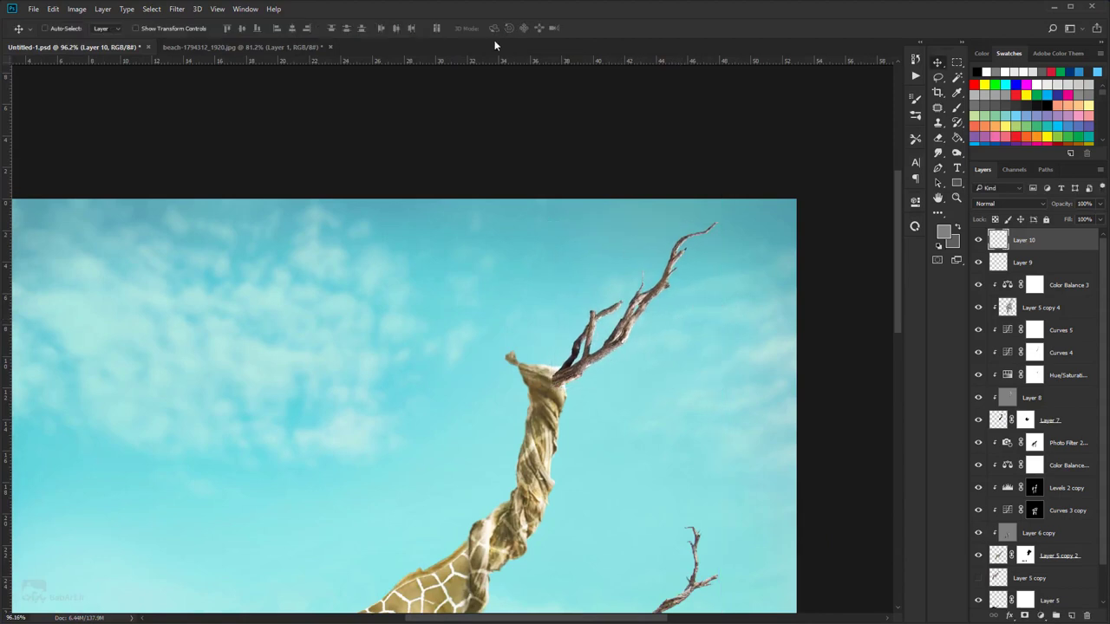
# - Start Puppet Warp on the large branch, pin its base and tip, and bow the lower stem slightly to the right
pyautogui.click(53, 8)
pyautogui.click(87, 228)
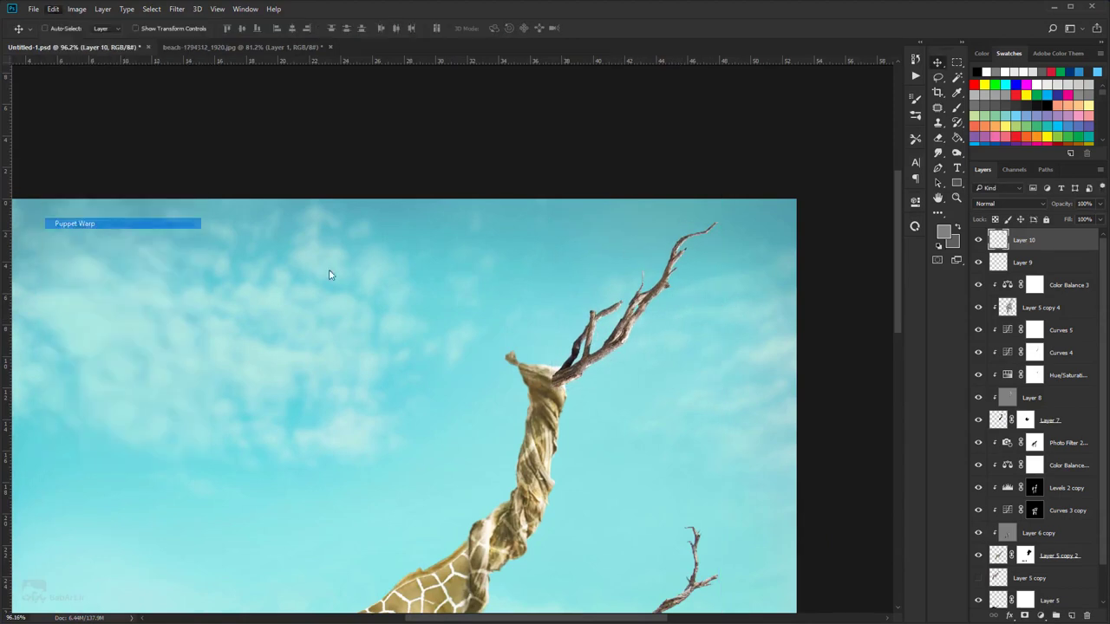
pyautogui.scroll(4, 642, 303)
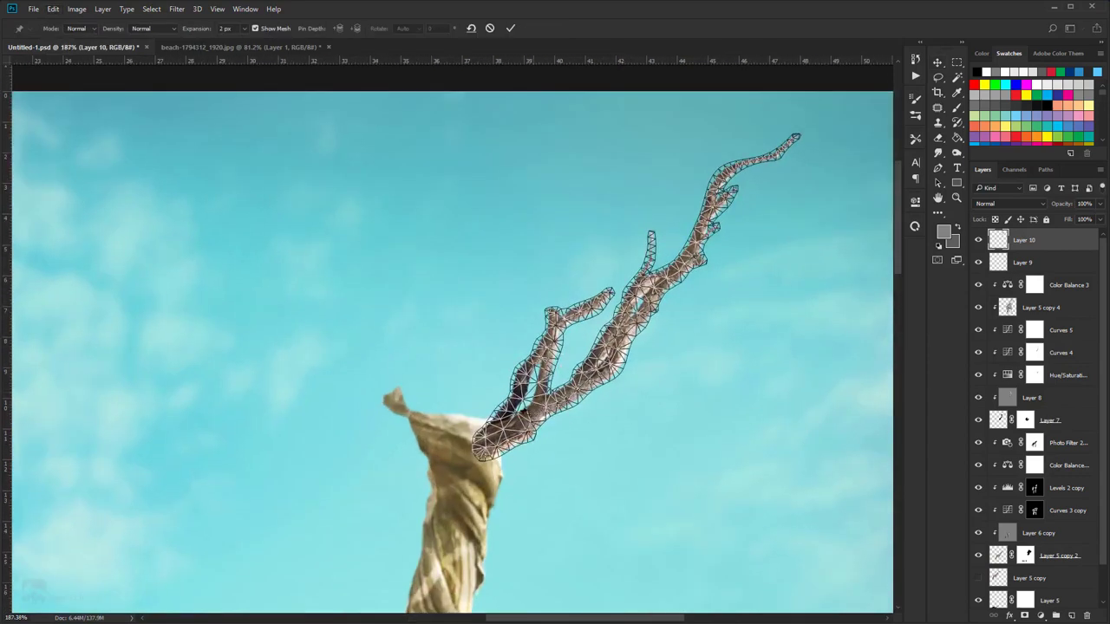
pyautogui.click(491, 441)
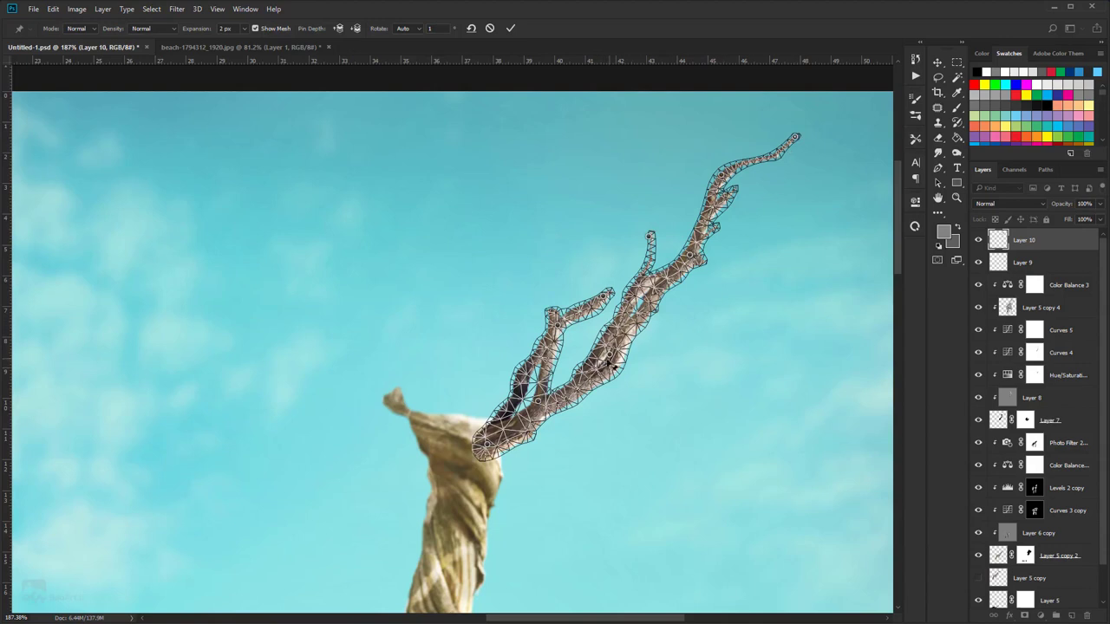
pyautogui.moveTo(613, 362); pyautogui.dragTo(629, 363)
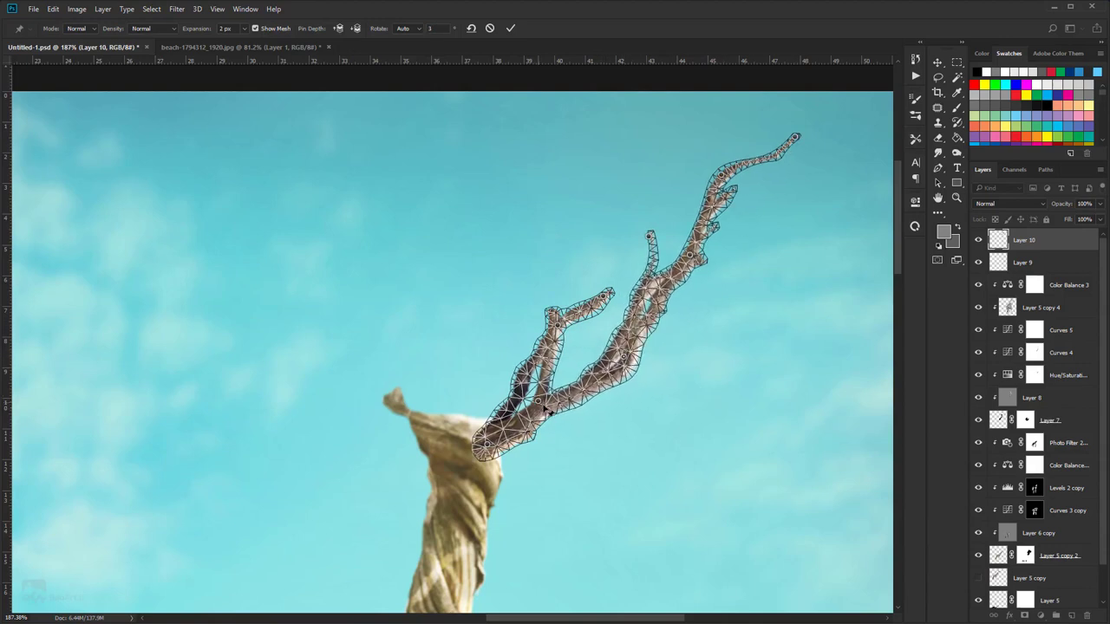
# - Shift the large branch's side twigs slightly right with Puppet Warp pins and apply the warp
pyautogui.click(546, 412)
pyautogui.moveTo(565, 333); pyautogui.dragTo(613, 304)
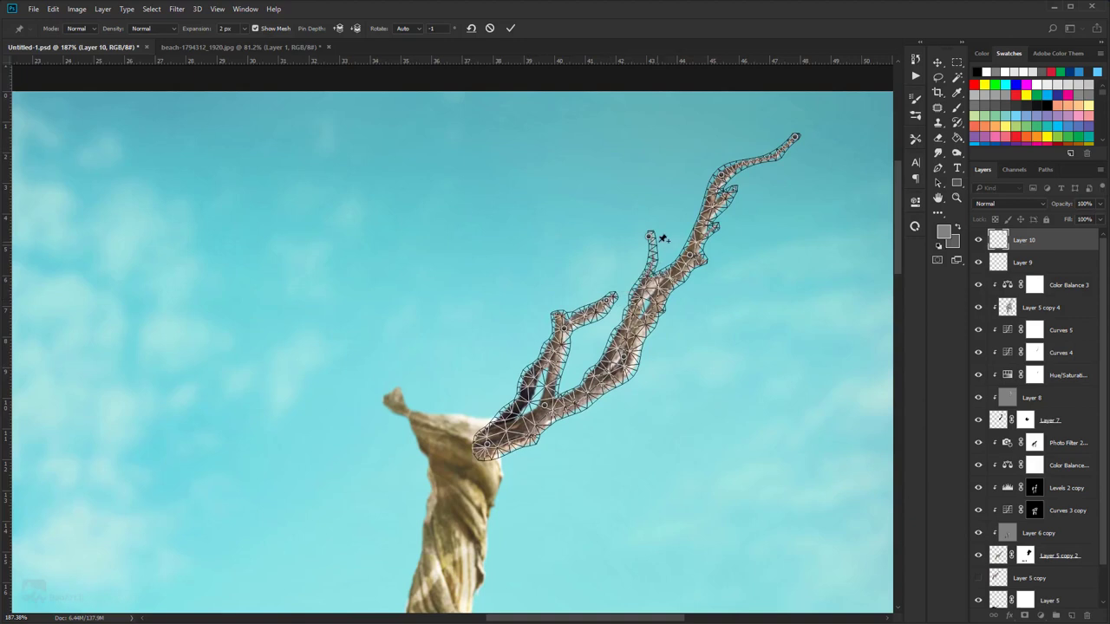
pyautogui.moveTo(653, 243); pyautogui.dragTo(659, 248)
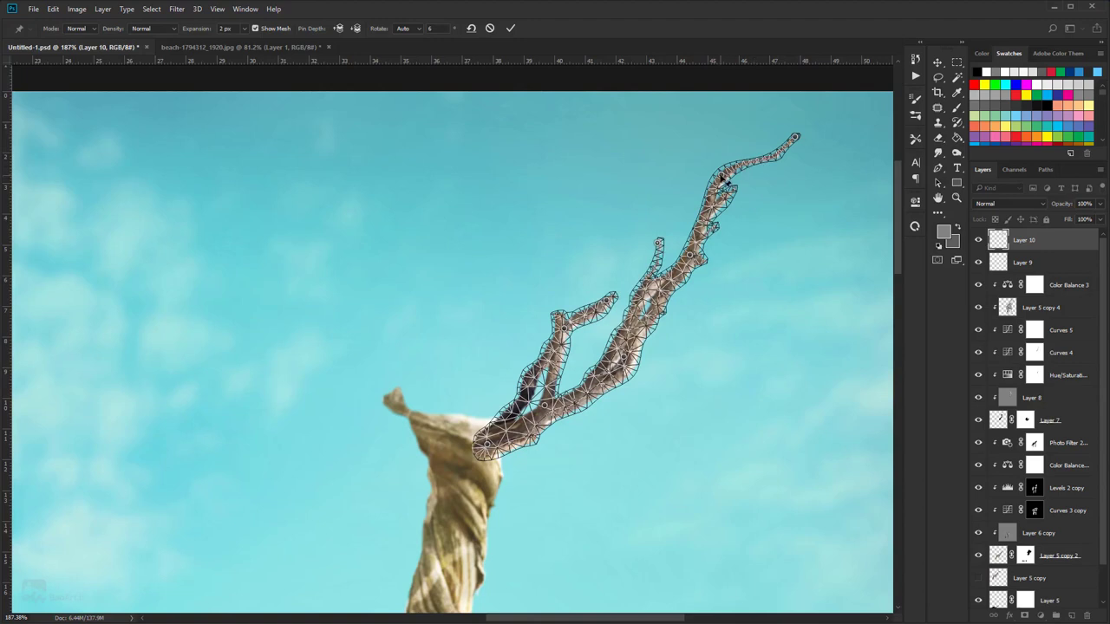
pyautogui.moveTo(729, 201); pyautogui.dragTo(732, 201)
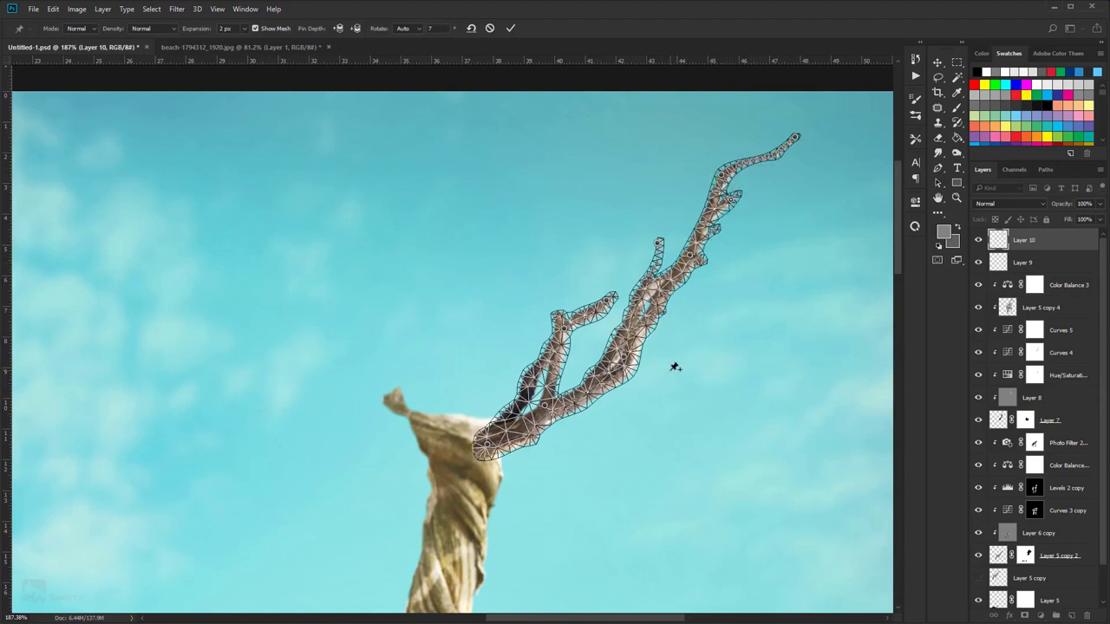
pyautogui.click(510, 28)
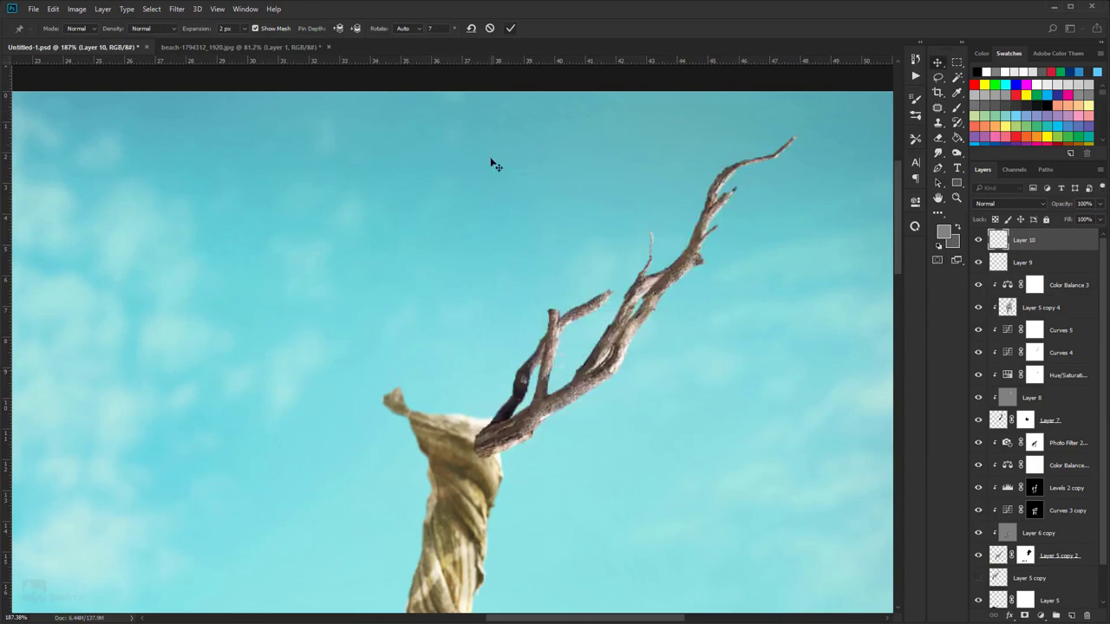
# - Flip the small branch on Layer 9 horizontally with Free Transform
pyautogui.scroll(-3, 495, 345)
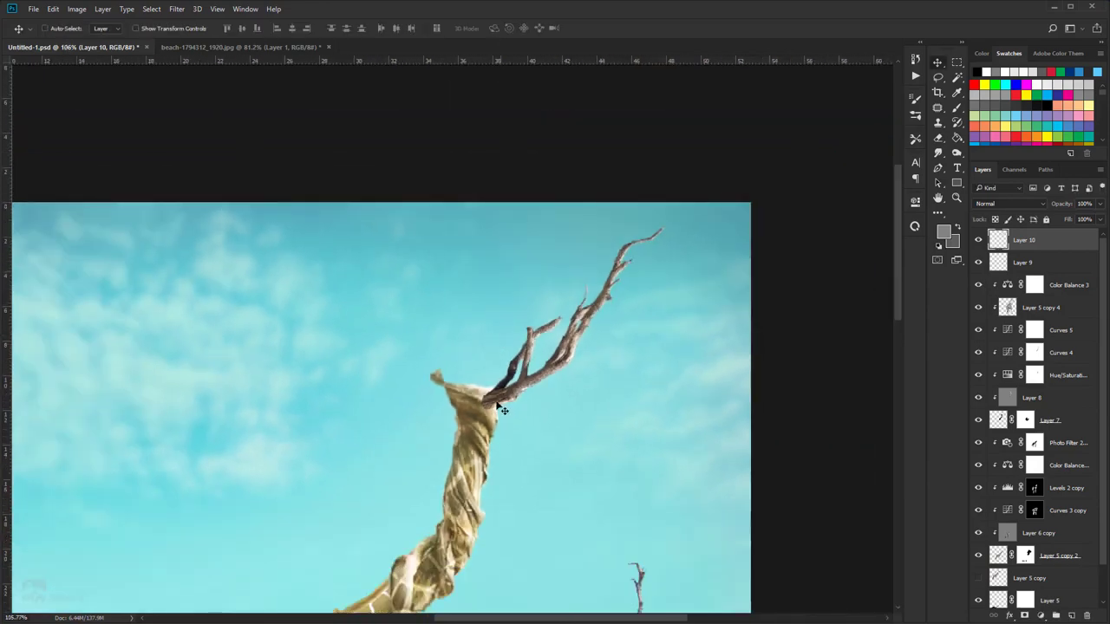
pyautogui.scroll(-3, 500, 408)
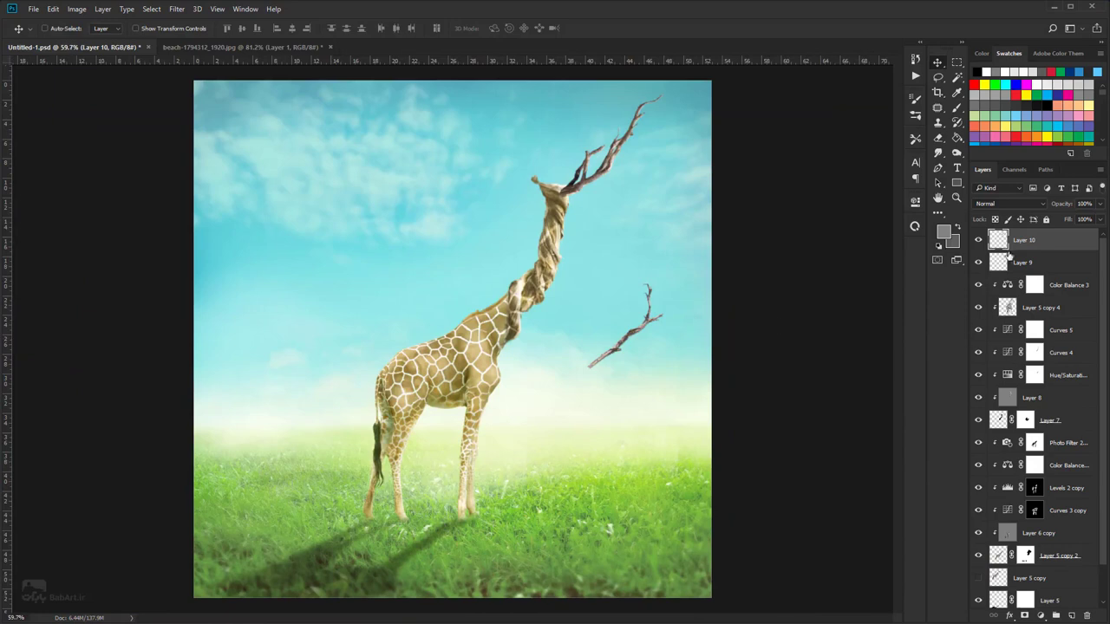
pyautogui.click(1020, 263)
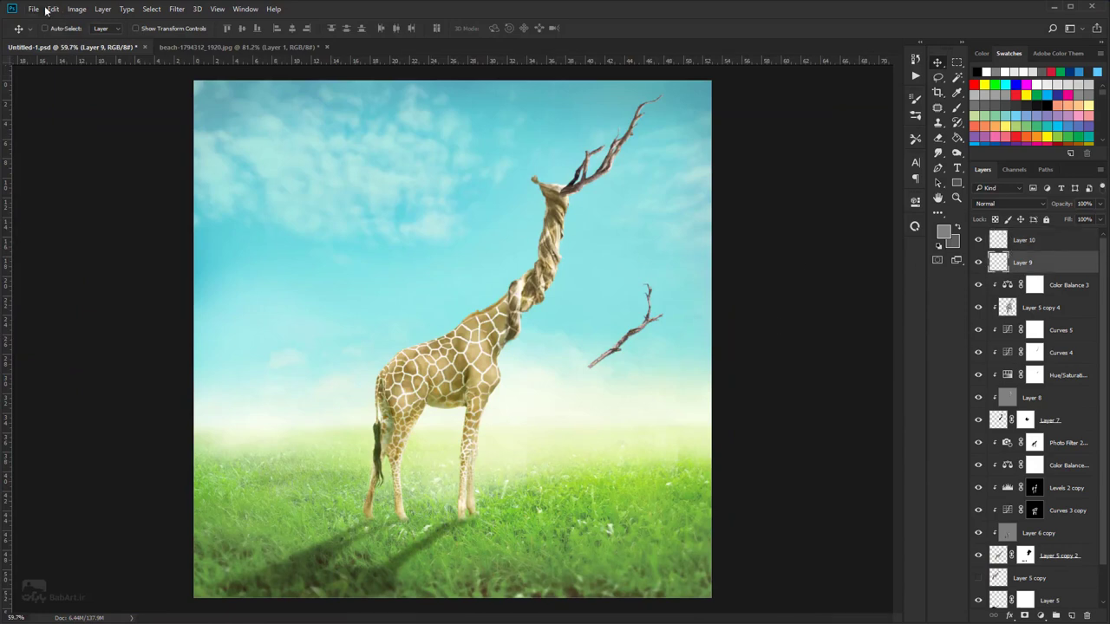
pyautogui.click(52, 8)
pyautogui.click(86, 246)
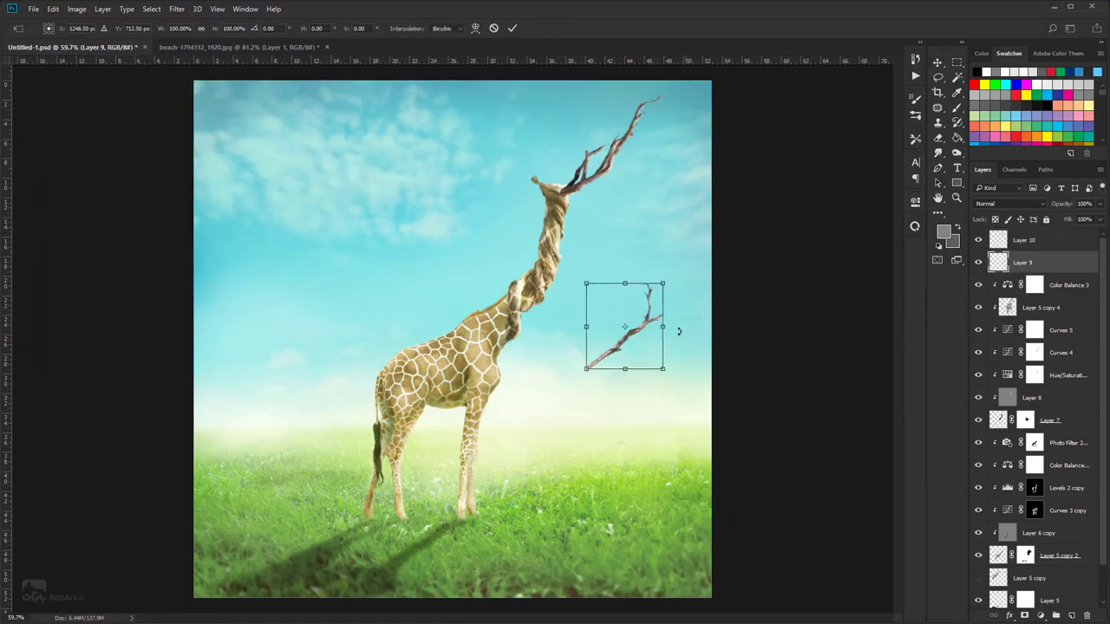
pyautogui.scroll(3, 637, 342)
pyautogui.rightClick(635, 356)
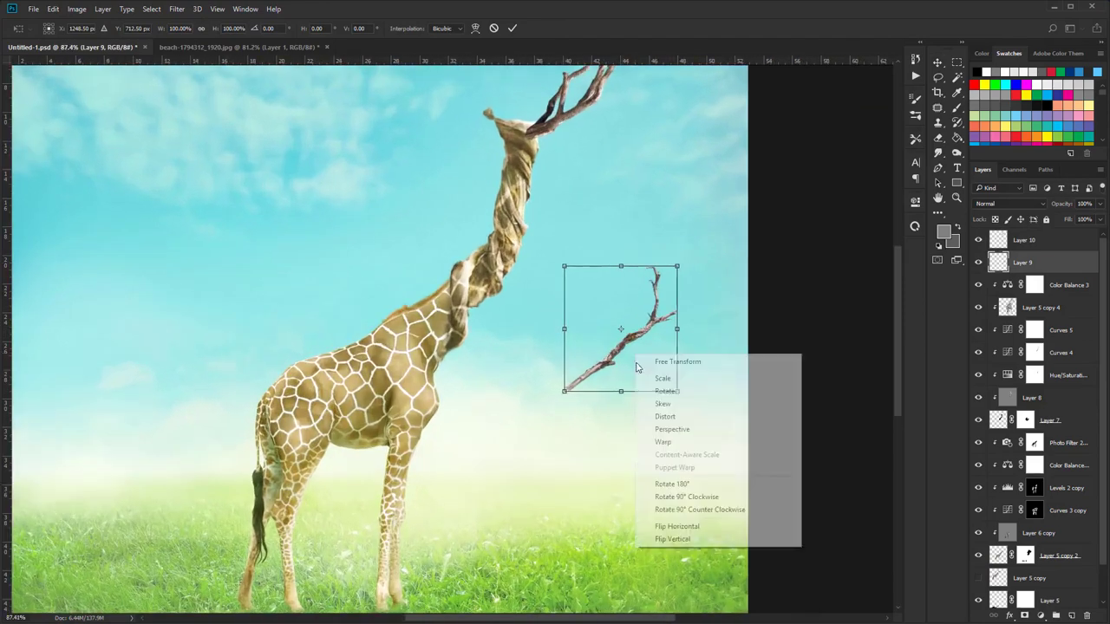
pyautogui.click(713, 526)
# - Rotate the small branch about 18° counterclockwise and attach its base to the left side of the neck's top
pyautogui.moveTo(604, 262); pyautogui.dragTo(534, 155)
pyautogui.moveTo(560, 226); pyautogui.dragTo(612, 449)
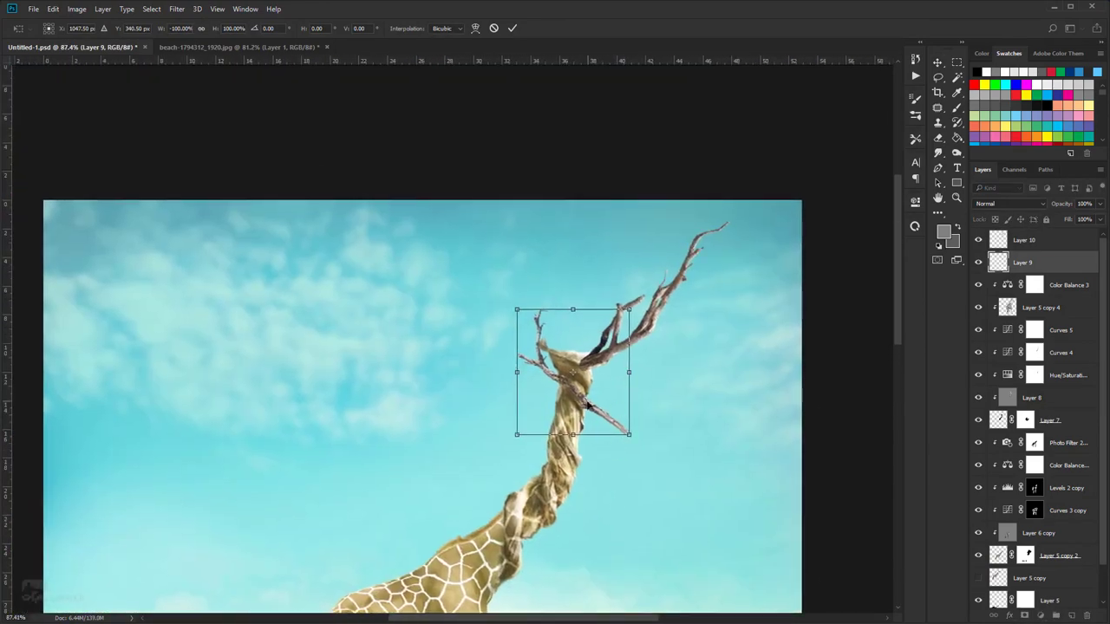
pyautogui.moveTo(586, 405); pyautogui.dragTo(530, 327)
pyautogui.moveTo(602, 366); pyautogui.dragTo(544, 341)
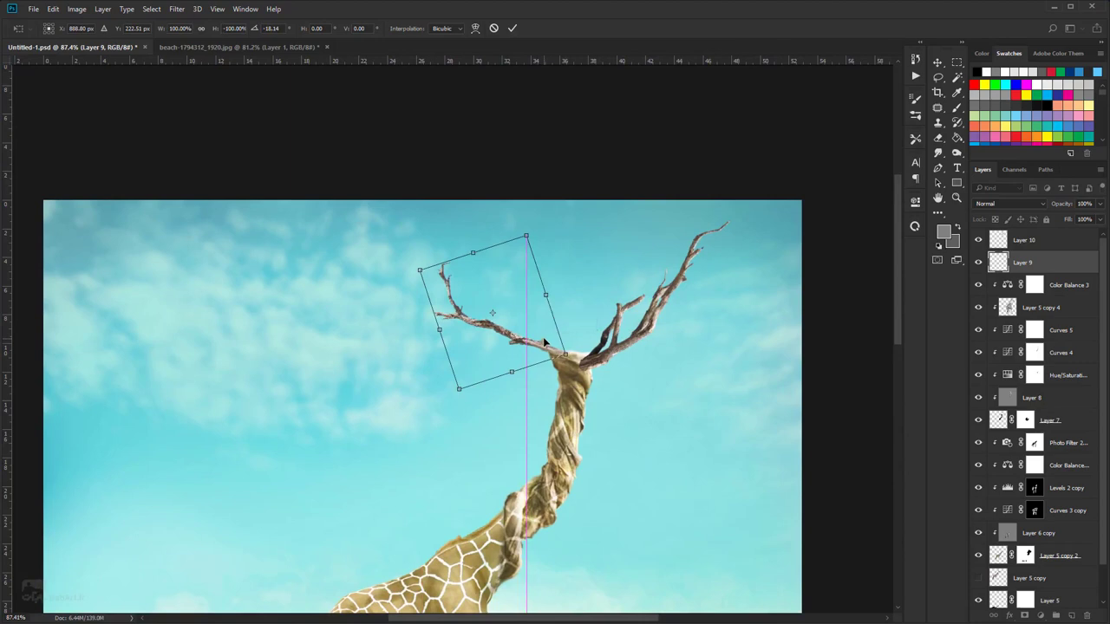
pyautogui.click(511, 28)
# - Start Puppet Warp on the small branch and bend its upper tip and lower side twig upward
pyautogui.click(52, 11)
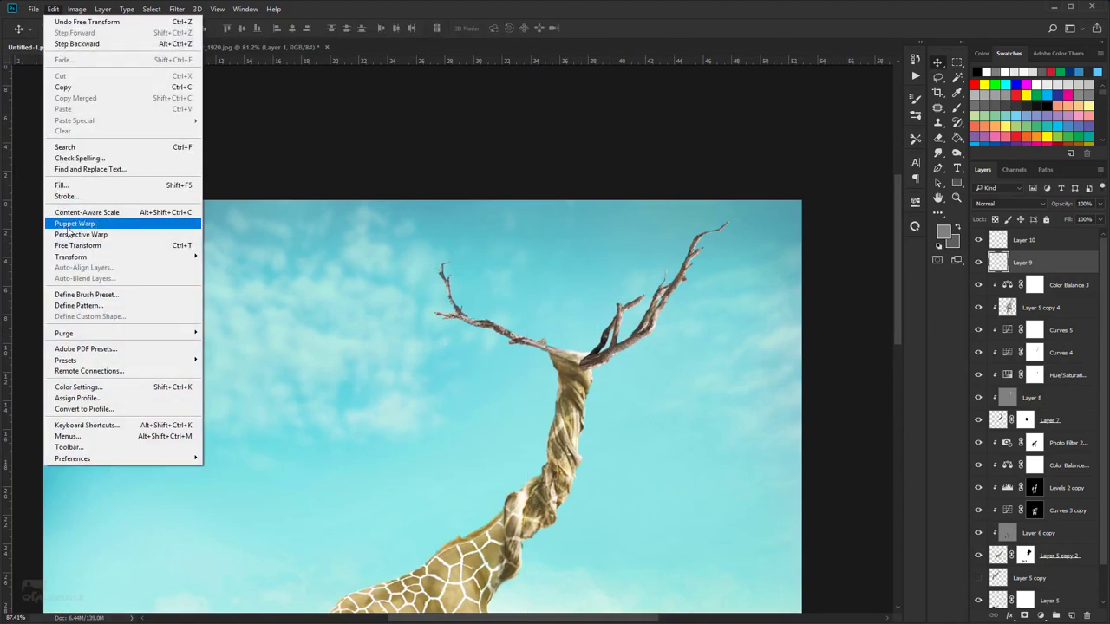
pyautogui.click(69, 225)
pyautogui.scroll(4, 444, 298)
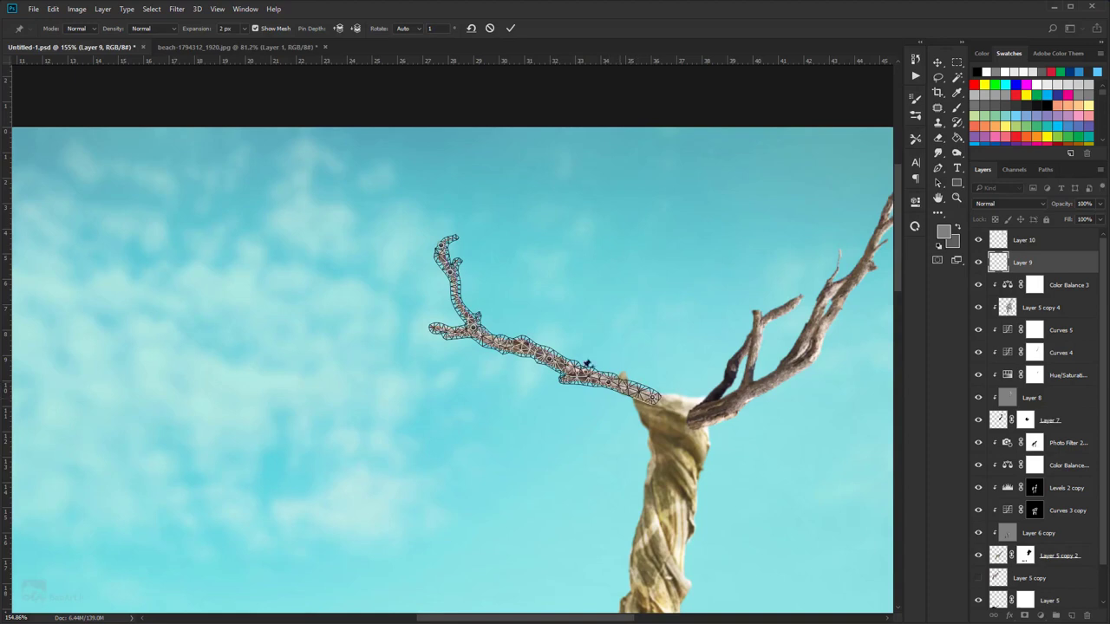
pyautogui.moveTo(446, 241); pyautogui.dragTo(448, 233)
pyautogui.click(443, 330)
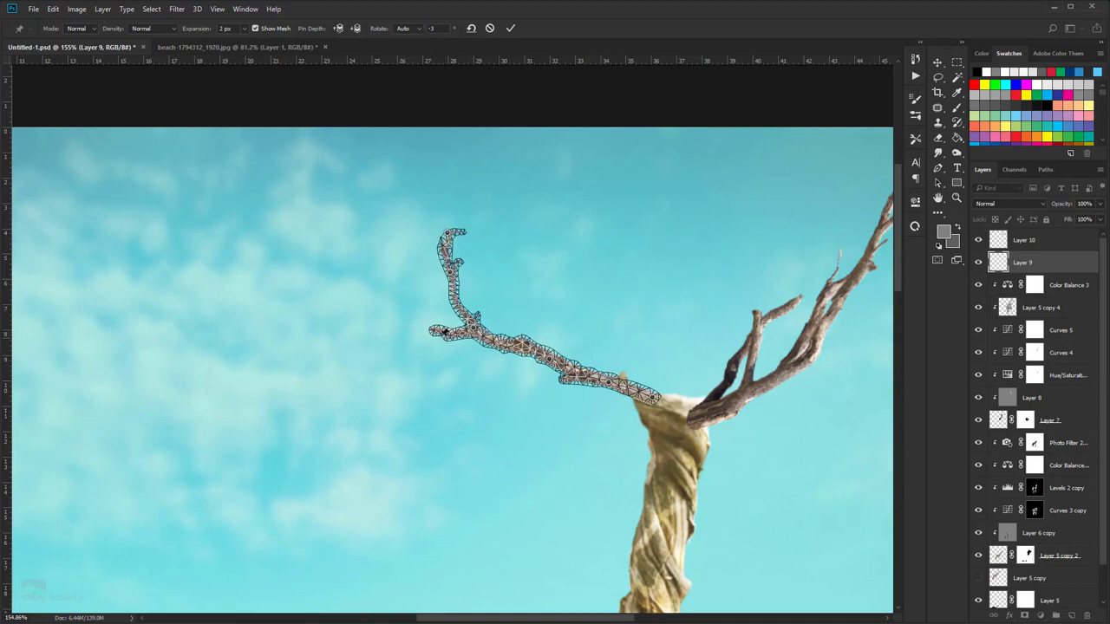
pyautogui.moveTo(445, 334); pyautogui.dragTo(474, 329)
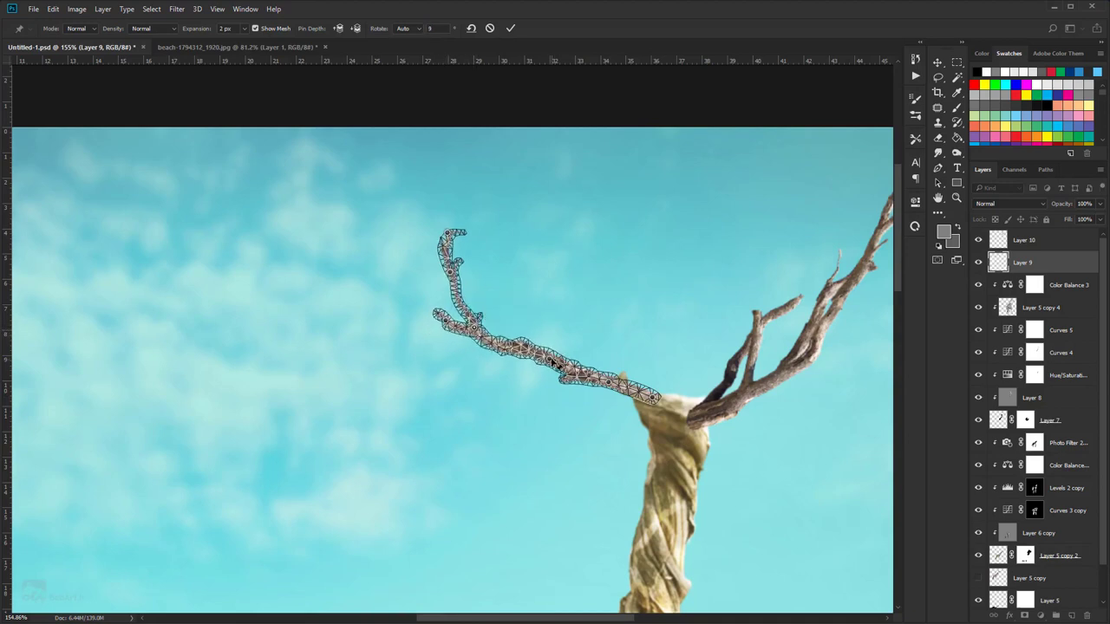
# - Bend the middle of the small branch upward into a stronger curve and apply the warp
pyautogui.moveTo(553, 358); pyautogui.dragTo(571, 373)
pyautogui.click(573, 371)
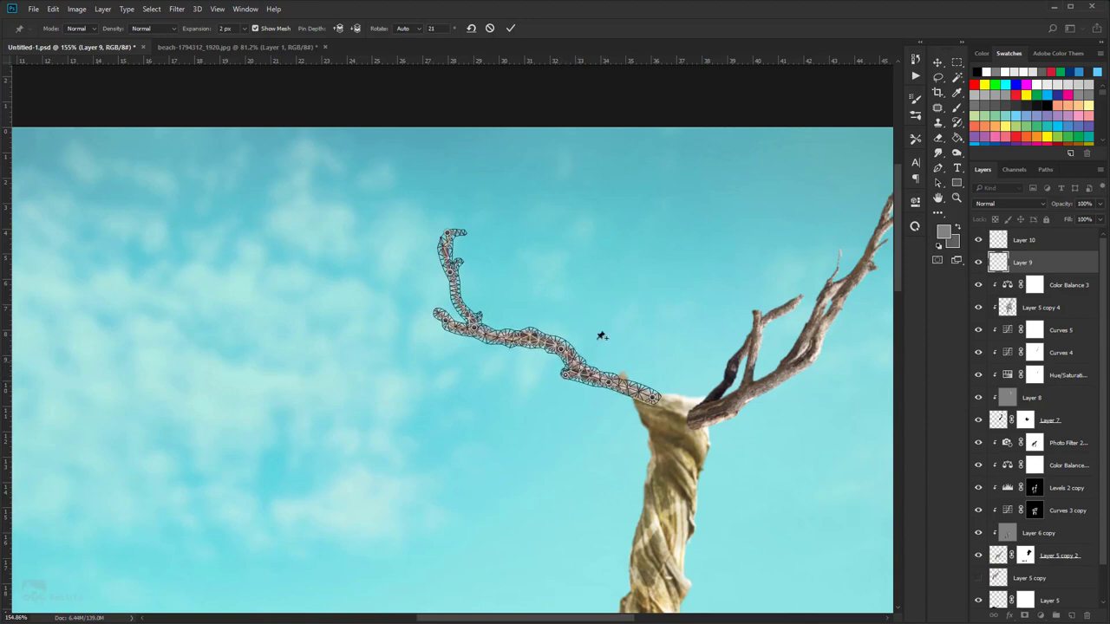
pyautogui.click(510, 29)
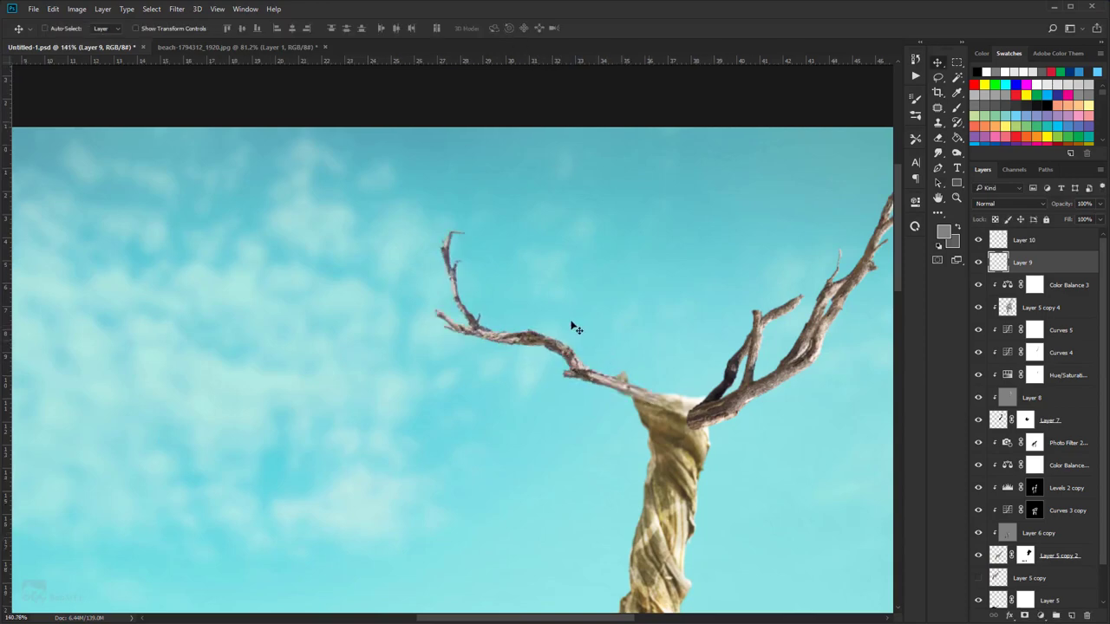
# - Merge Layer 9 and Layer 10 into one layer and toggle the merged layer's visibility off and on
pyautogui.scroll(-3, 574, 317)
pyautogui.scroll(-2, 568, 309)
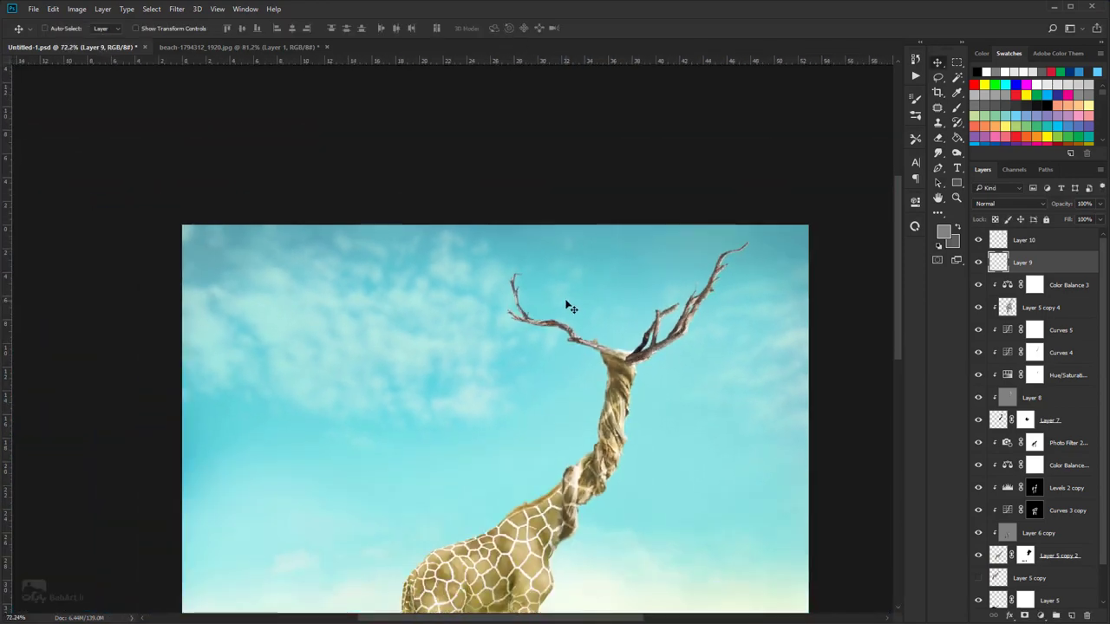
pyautogui.scroll(3, 571, 307)
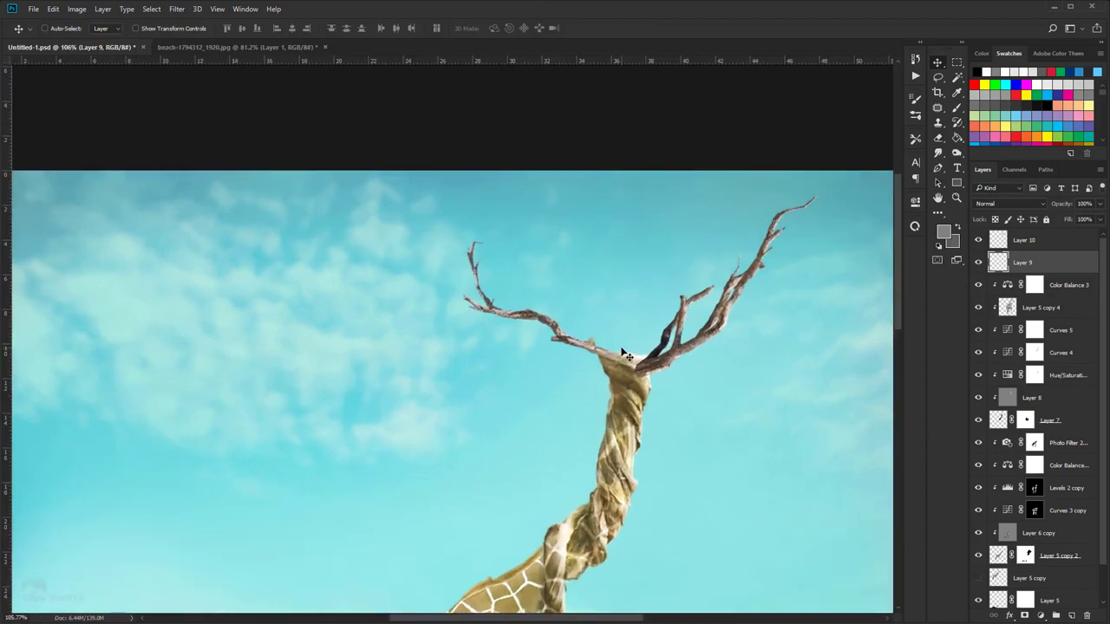
pyautogui.press('ctrl')
pyautogui.keyDown('ctrl'); pyautogui.click(1044, 243); pyautogui.keyUp('ctrl')
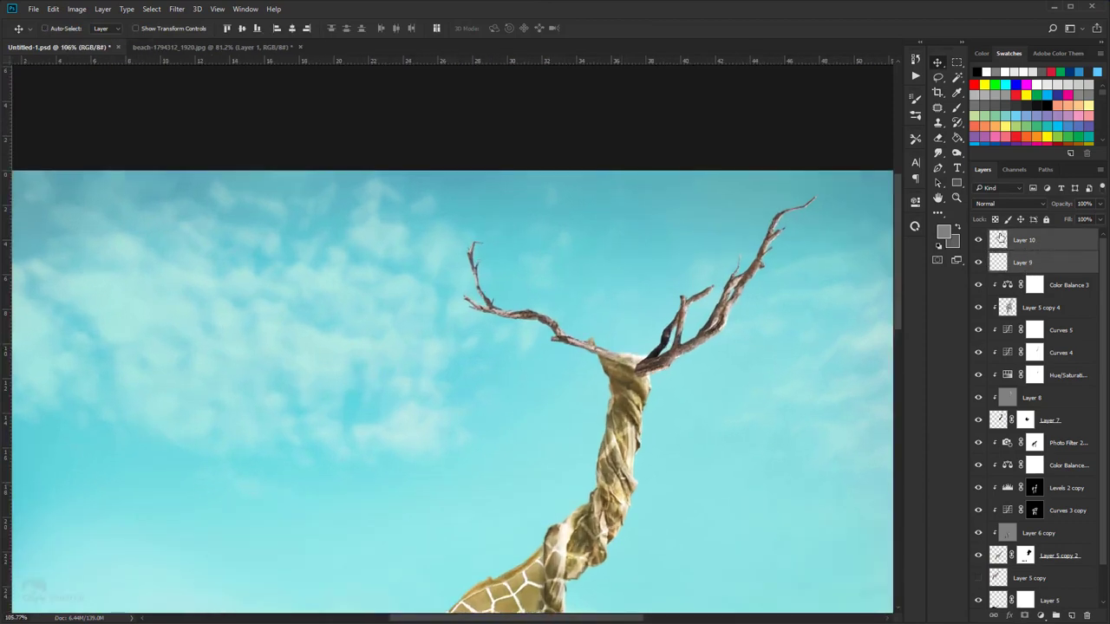
pyautogui.rightClick(1016, 239)
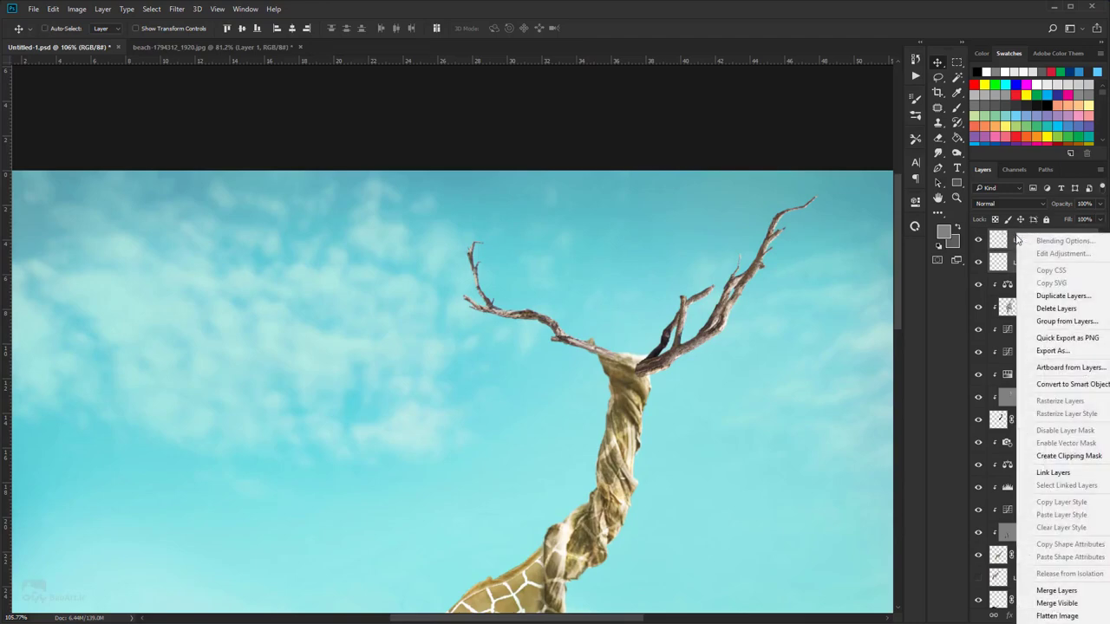
pyautogui.click(103, 8)
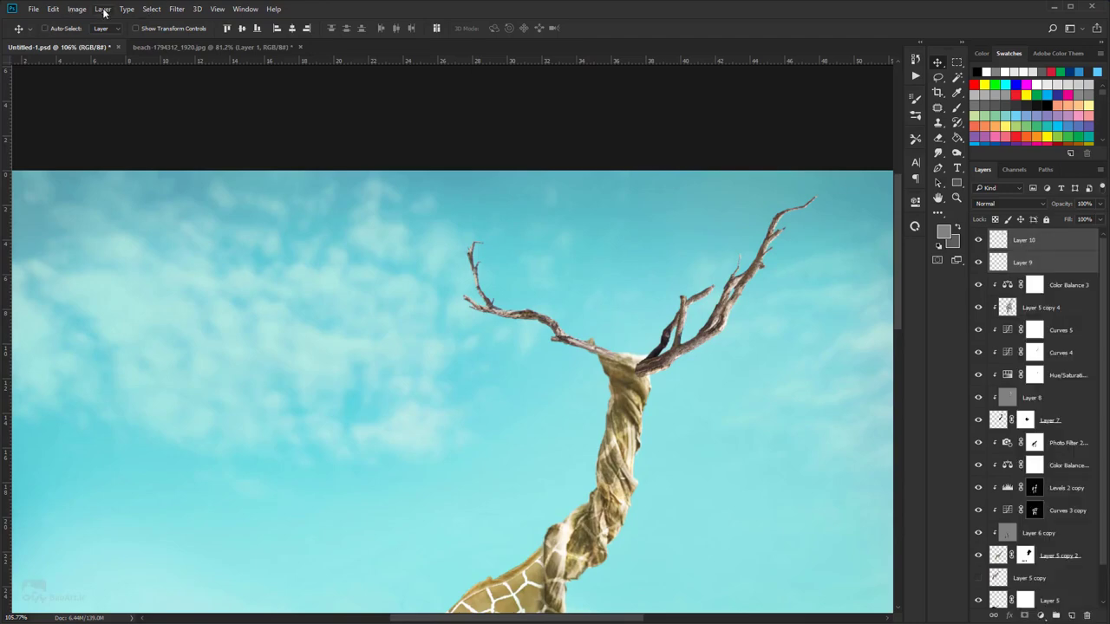
pyautogui.click(103, 8)
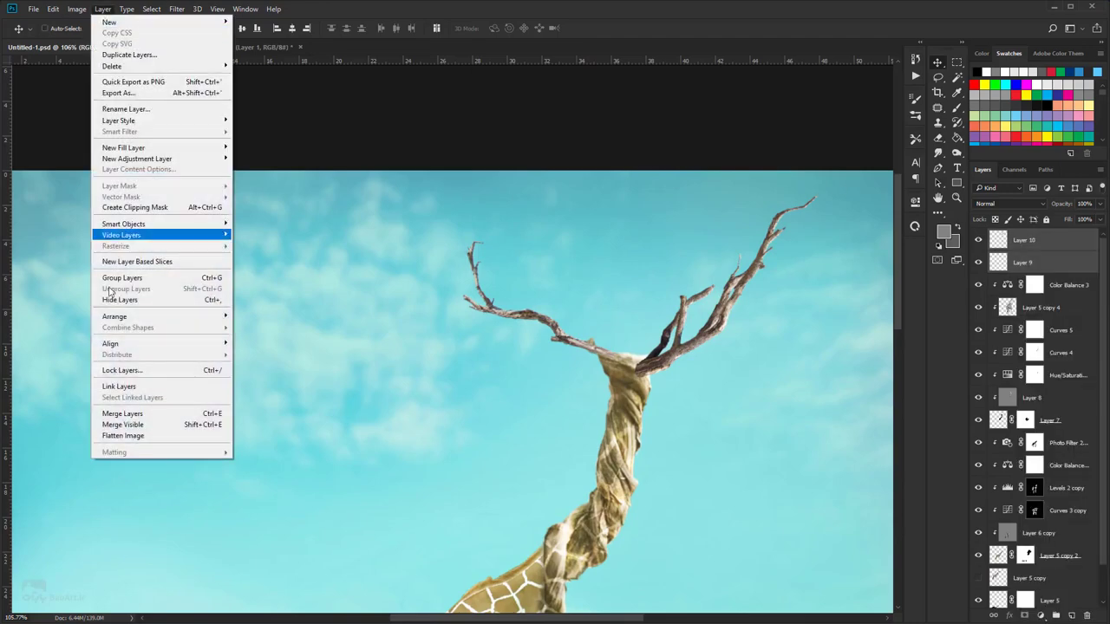
pyautogui.click(213, 418)
pyautogui.click(979, 240)
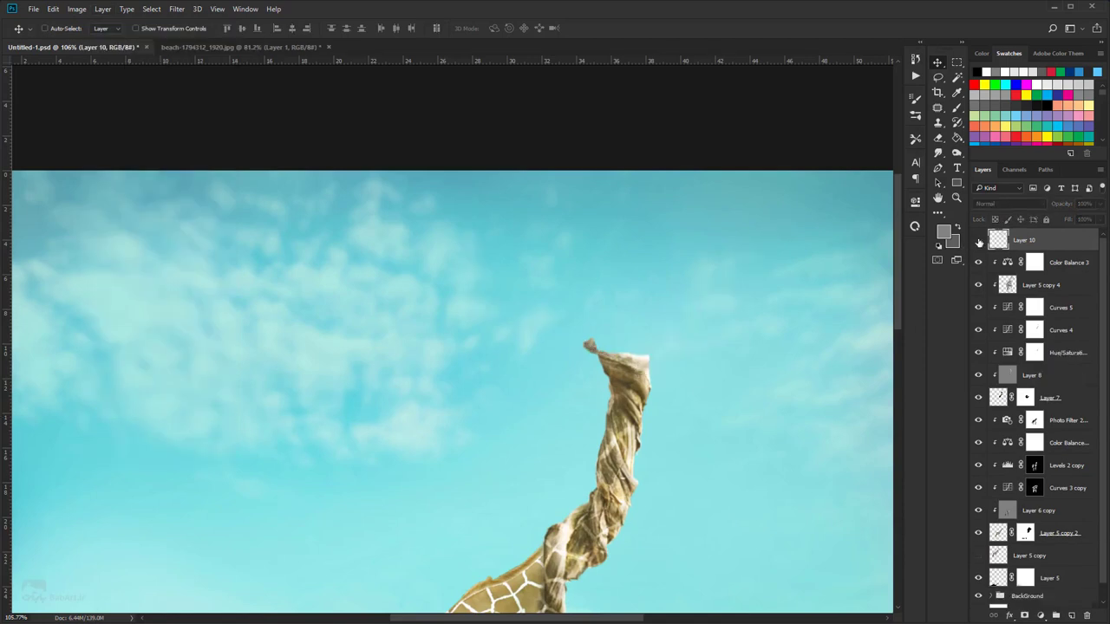
pyautogui.click(979, 240)
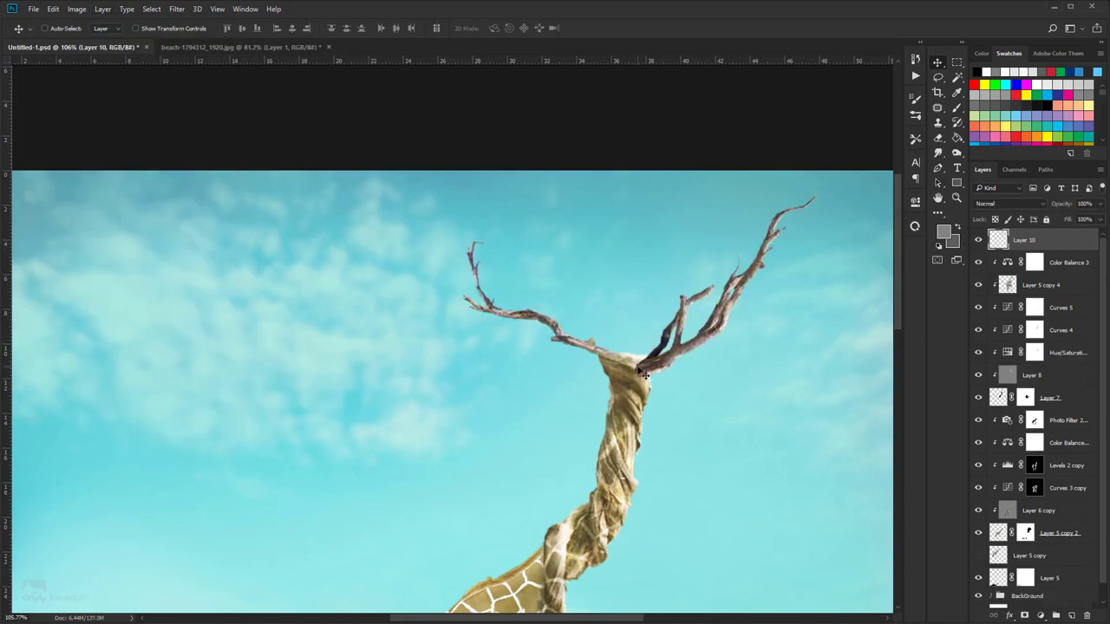
# - Add a layer mask to Layer 10 and fade the large branch's base into the neck with a soft black brush at 37% opacity
pyautogui.scroll(3, 641, 371)
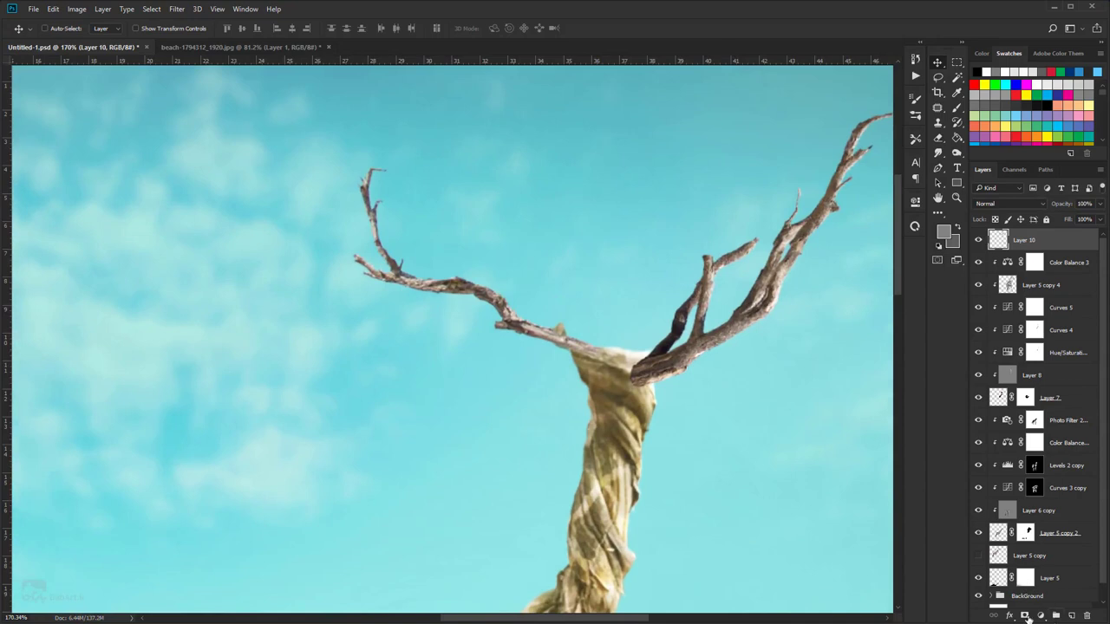
pyautogui.click(1025, 615)
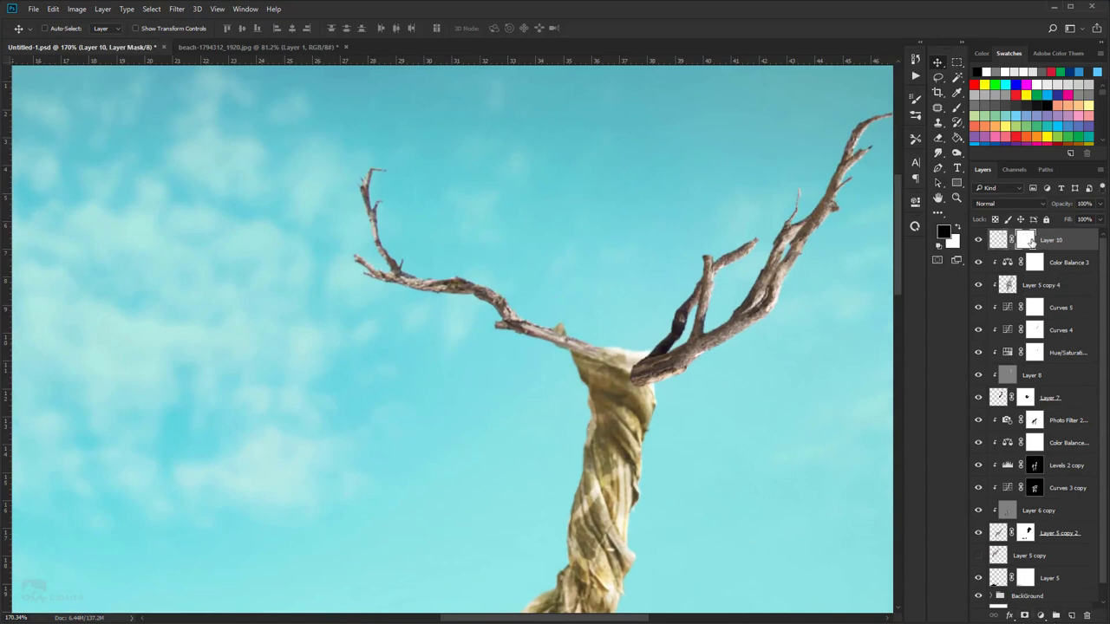
pyautogui.click(956, 108)
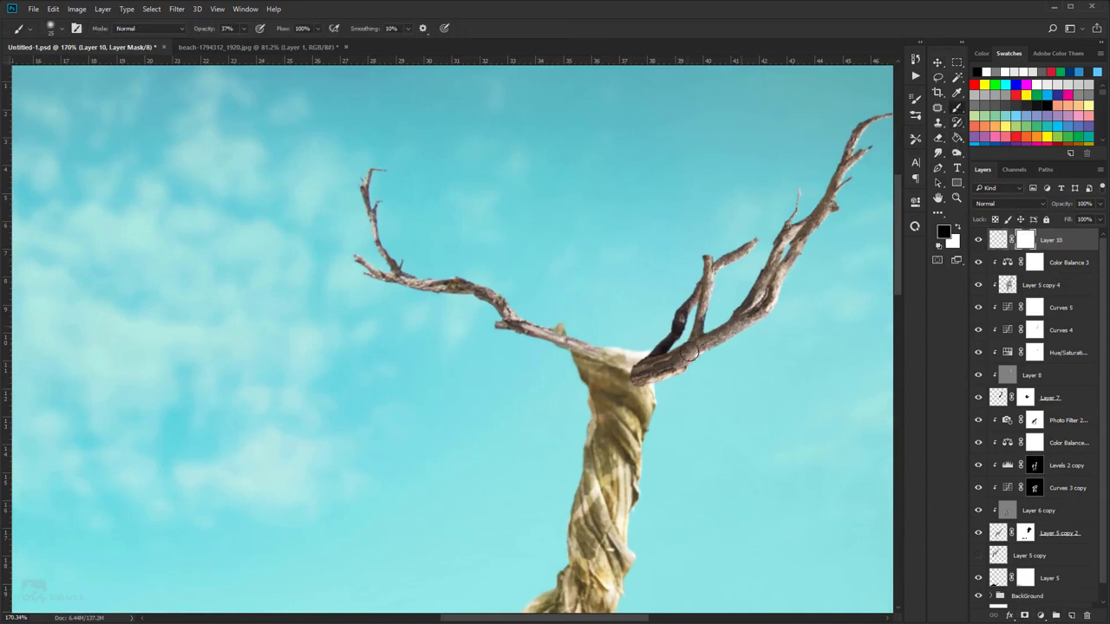
pyautogui.scroll(3, 628, 376)
pyautogui.moveTo(628, 376)
pyautogui.mouseDown()
pyautogui.moveTo(627, 403)
pyautogui.moveTo(638, 401)
pyautogui.mouseUp()
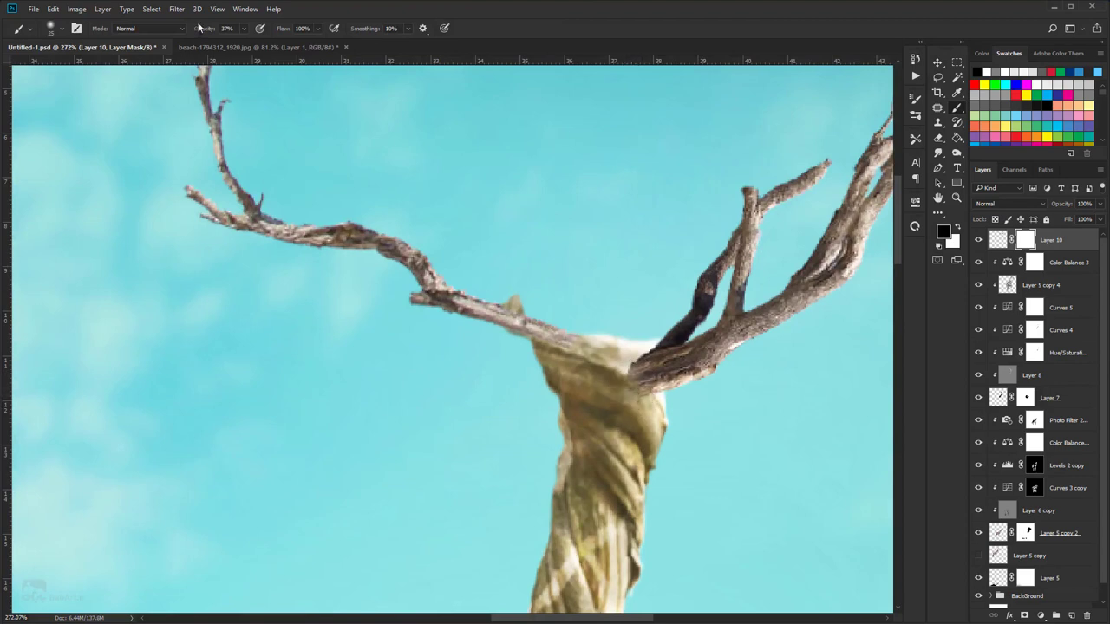
pyautogui.click(227, 29)
pyautogui.moveTo(631, 392)
pyautogui.mouseDown()
pyautogui.moveTo(636, 345)
pyautogui.moveTo(624, 368)
pyautogui.moveTo(651, 373)
pyautogui.moveTo(637, 381)
pyautogui.moveTo(644, 396)
pyautogui.moveTo(640, 372)
pyautogui.moveTo(629, 390)
pyautogui.moveTo(641, 406)
pyautogui.moveTo(669, 368)
pyautogui.moveTo(683, 396)
pyautogui.mouseUp()
pyautogui.click(957, 228)
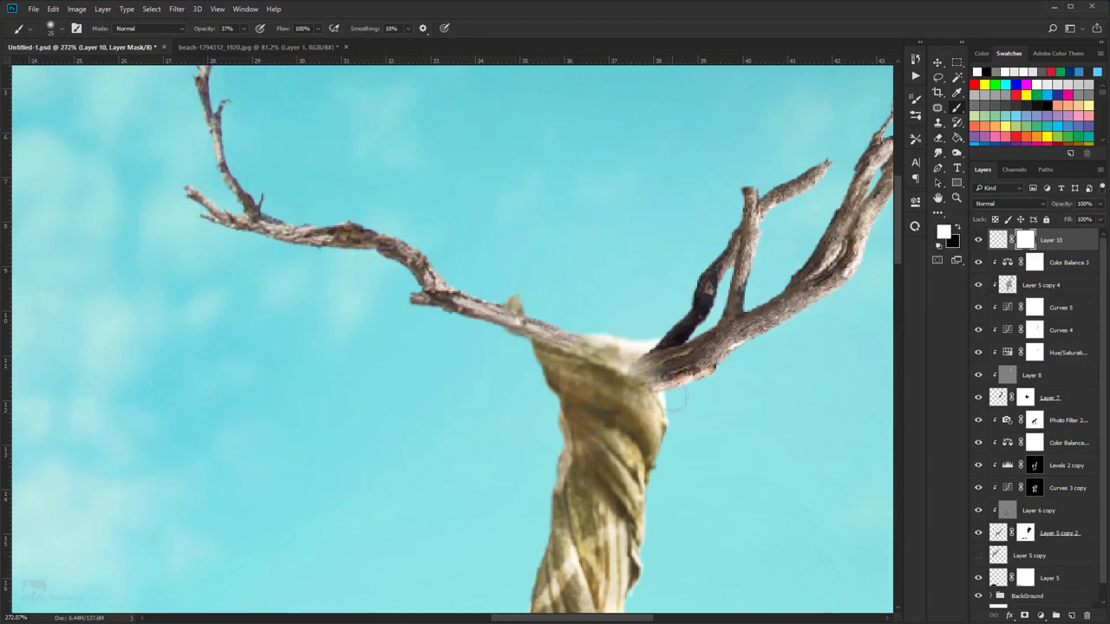
# - Apply the layer mask permanently to Layer 10
pyautogui.scroll(-6, 682, 395)
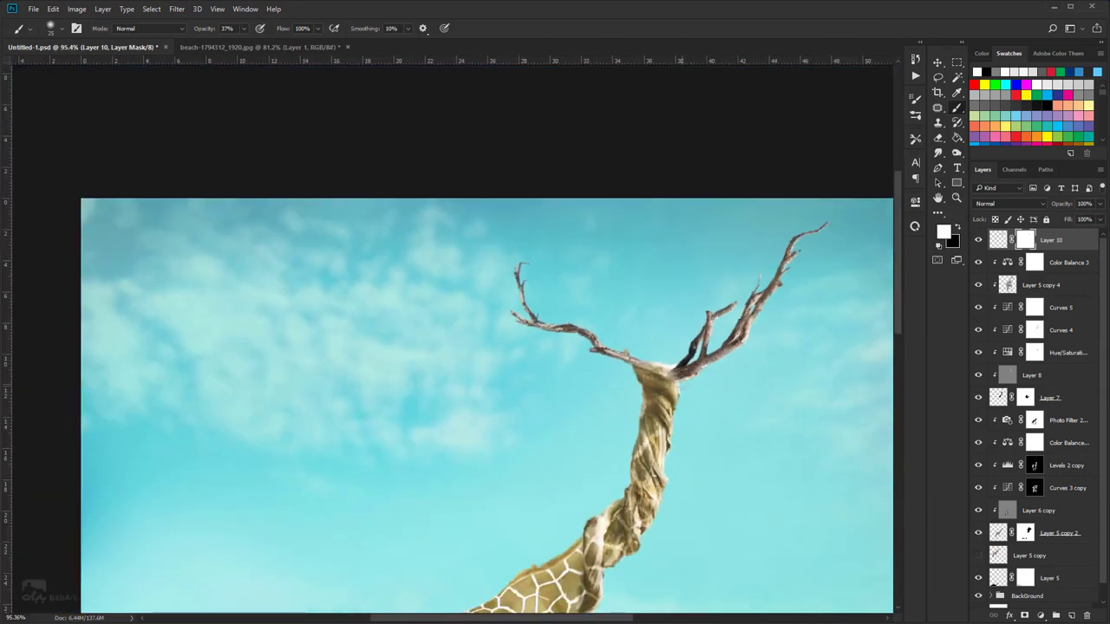
pyautogui.rightClick(1030, 242)
pyautogui.click(1050, 278)
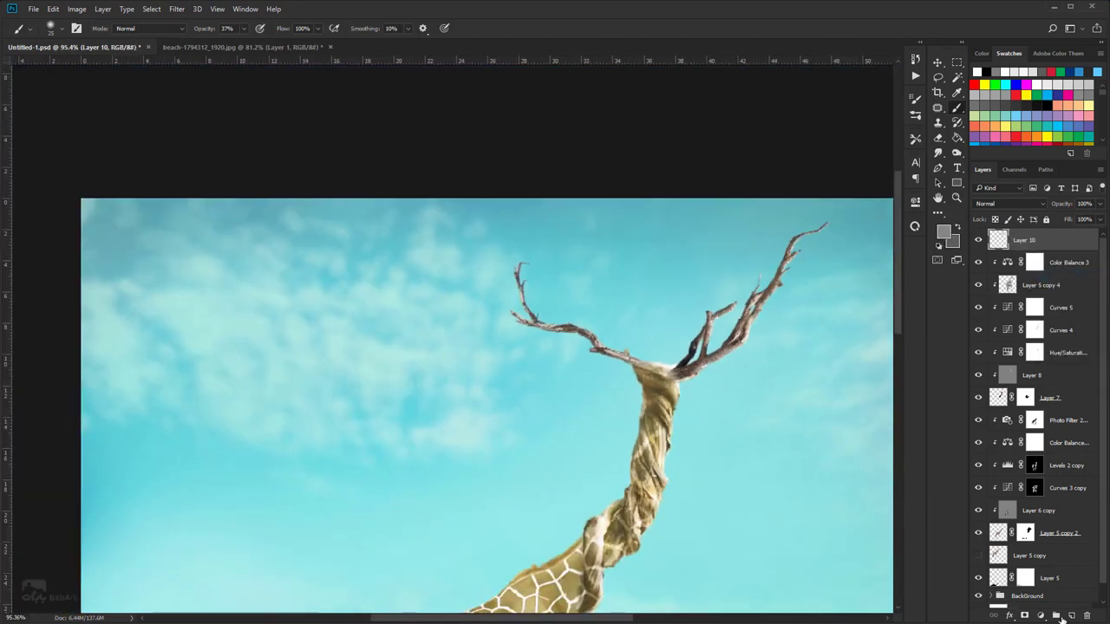
# - Create a new layer above Layer 10, fill it with gray 808080 and set its blend mode to Overlay
pyautogui.click(1069, 615)
pyautogui.click(943, 232)
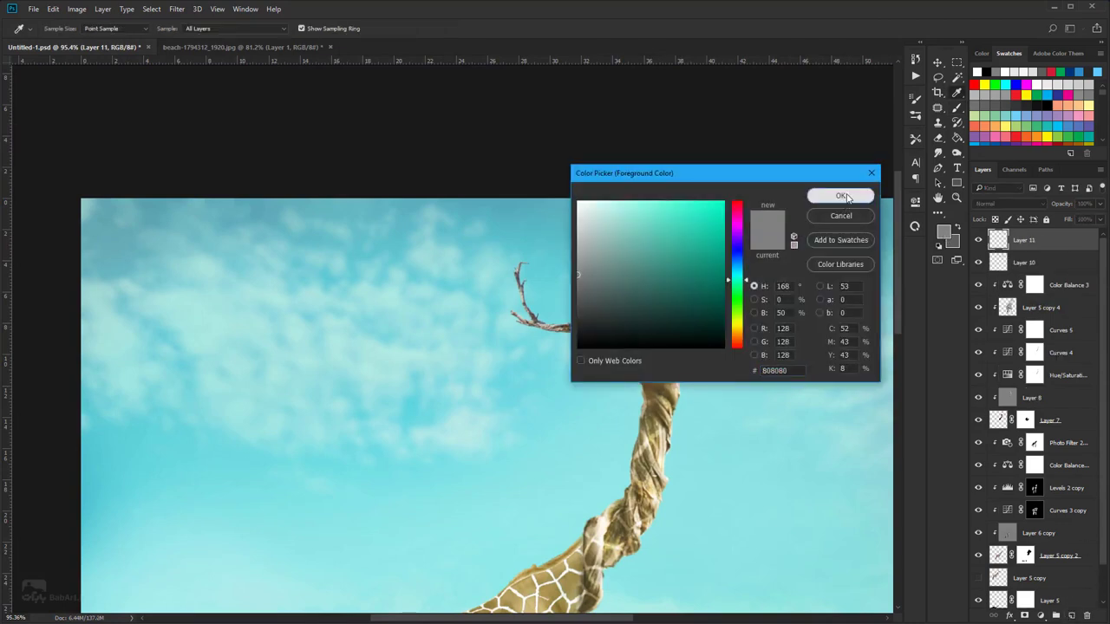
pyautogui.press('Return')
pyautogui.click(957, 138)
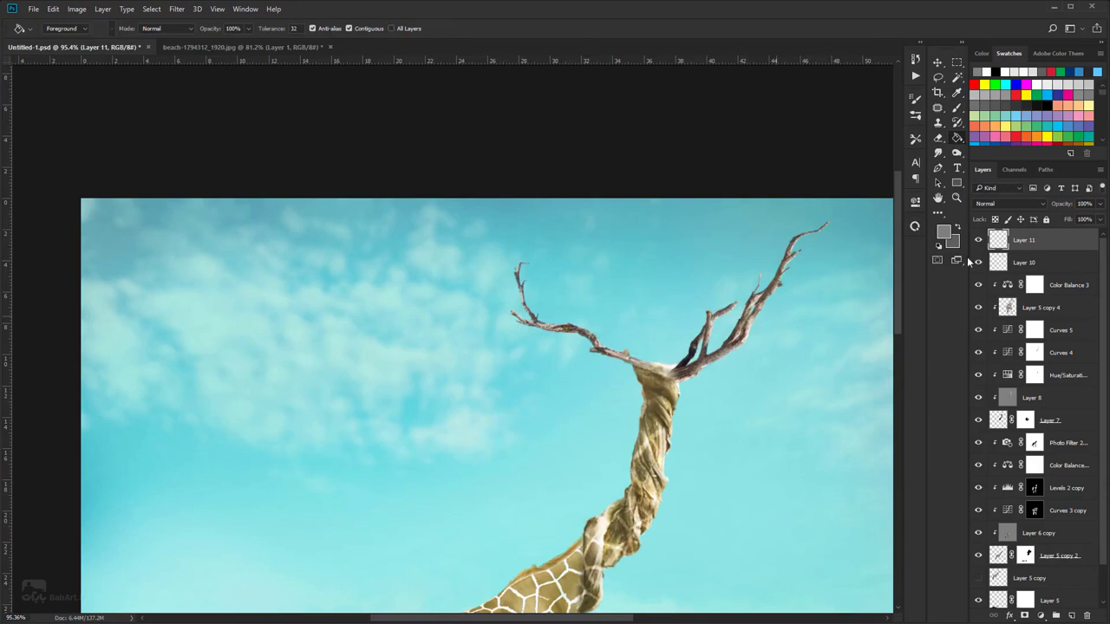
pyautogui.hotkey('alt', 'BackSpace')
pyautogui.click(1010, 203)
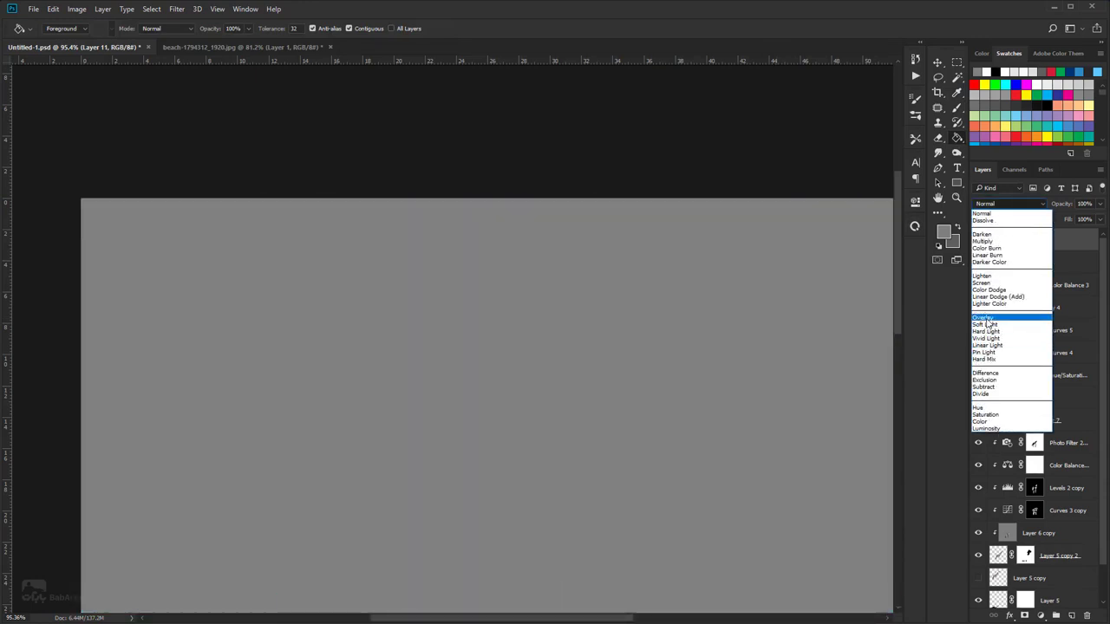
pyautogui.click(986, 321)
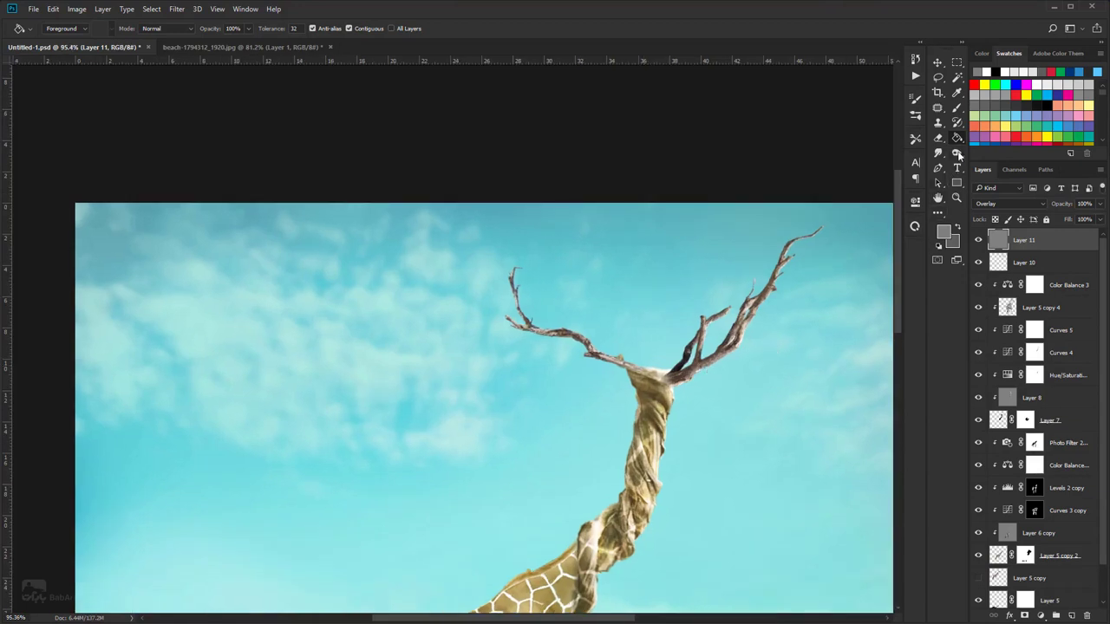
# - Lighten the branches on the gray Overlay layer with the Dodge tool, using Midtones and 33% exposure
pyautogui.click(957, 152)
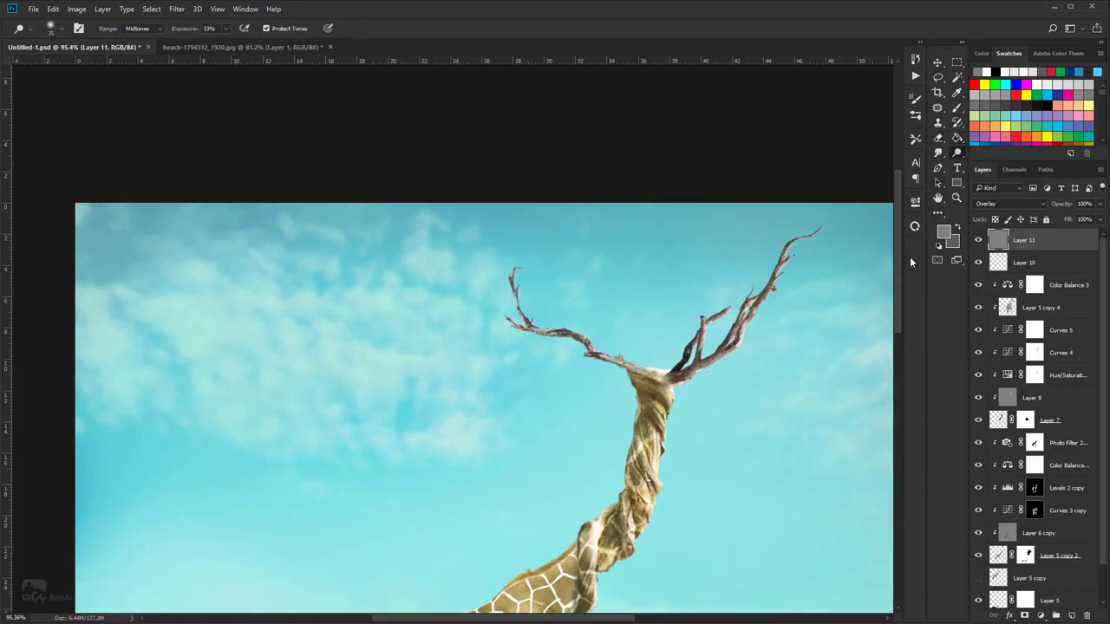
pyautogui.scroll(4, 693, 406)
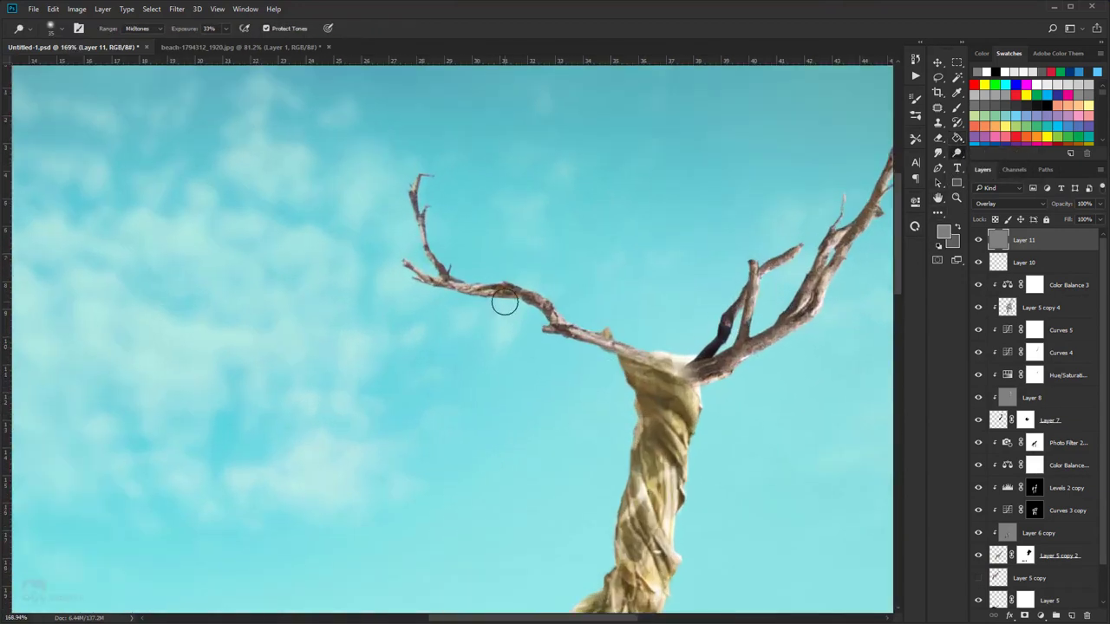
pyautogui.moveTo(508, 299); pyautogui.dragTo(505, 313)
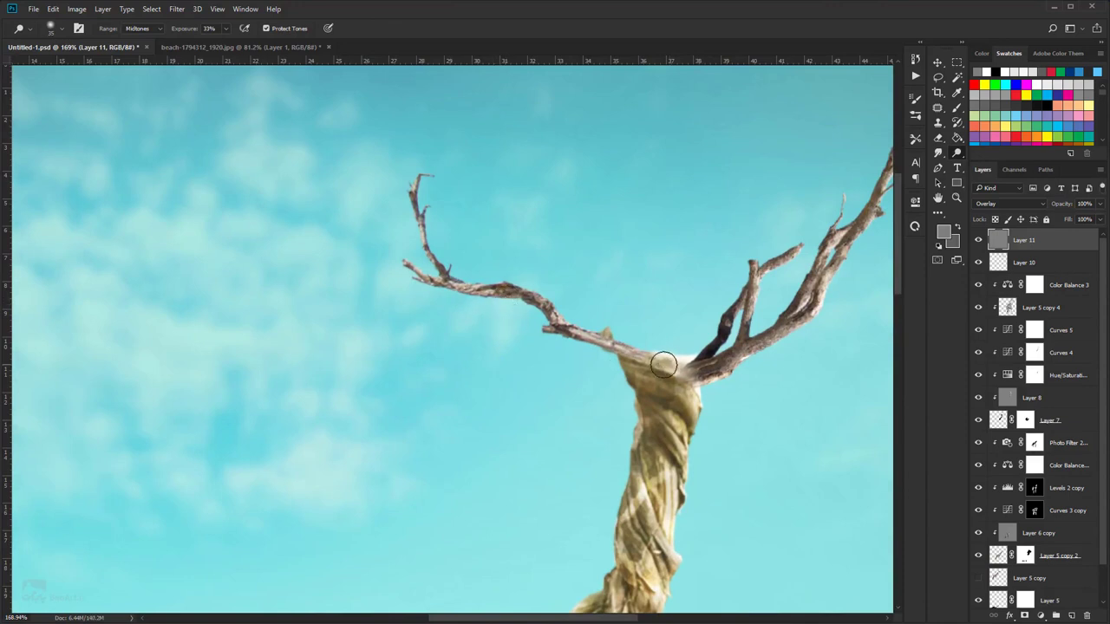
pyautogui.moveTo(645, 341)
pyautogui.mouseDown()
pyautogui.moveTo(706, 333)
pyautogui.moveTo(691, 353)
pyautogui.moveTo(705, 353)
pyautogui.moveTo(722, 327)
pyautogui.moveTo(700, 348)
pyautogui.moveTo(745, 375)
pyautogui.moveTo(773, 355)
pyautogui.moveTo(737, 361)
pyautogui.moveTo(735, 334)
pyautogui.moveTo(768, 297)
pyautogui.mouseUp()
pyautogui.moveTo(471, 292)
pyautogui.mouseDown()
pyautogui.moveTo(429, 293)
pyautogui.moveTo(410, 265)
pyautogui.mouseUp()
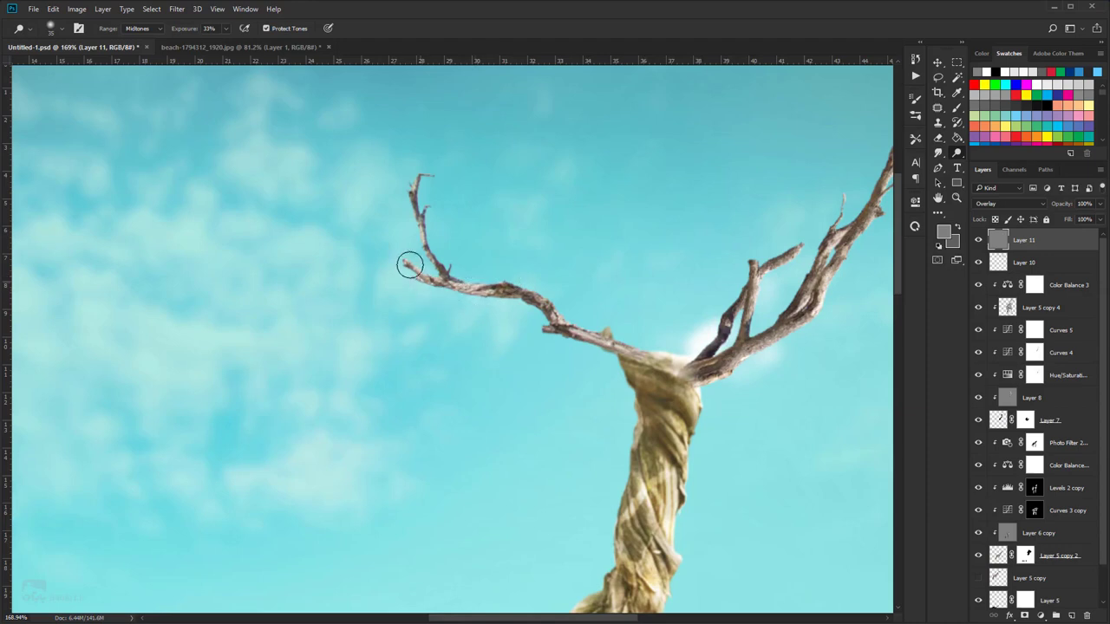
pyautogui.moveTo(432, 180); pyautogui.dragTo(417, 178)
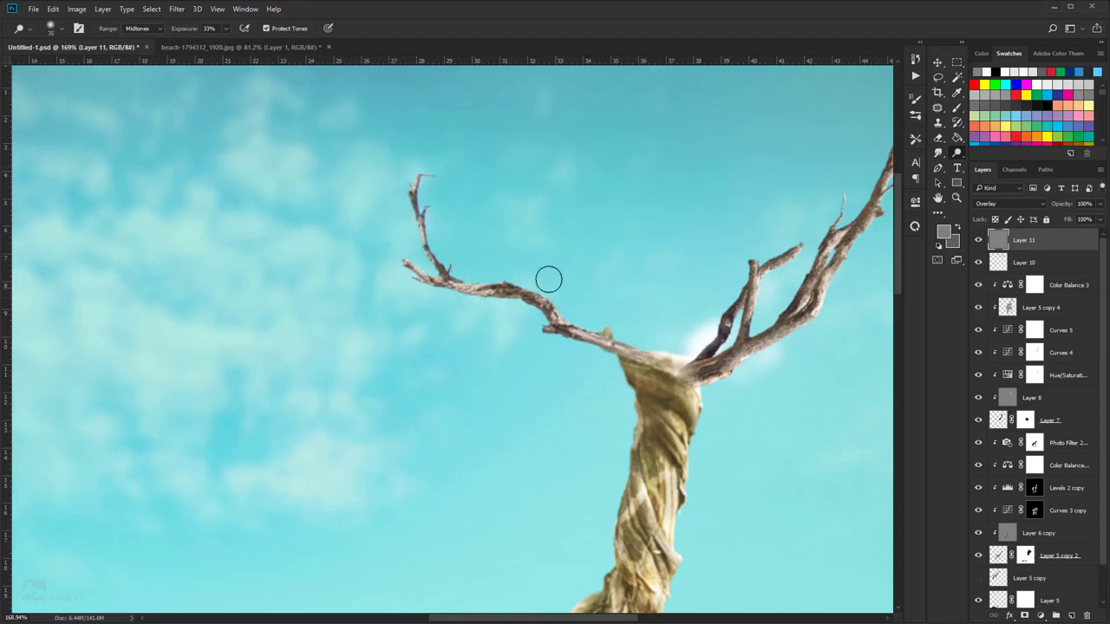
pyautogui.click(1020, 264)
pyautogui.rightClick(1020, 266)
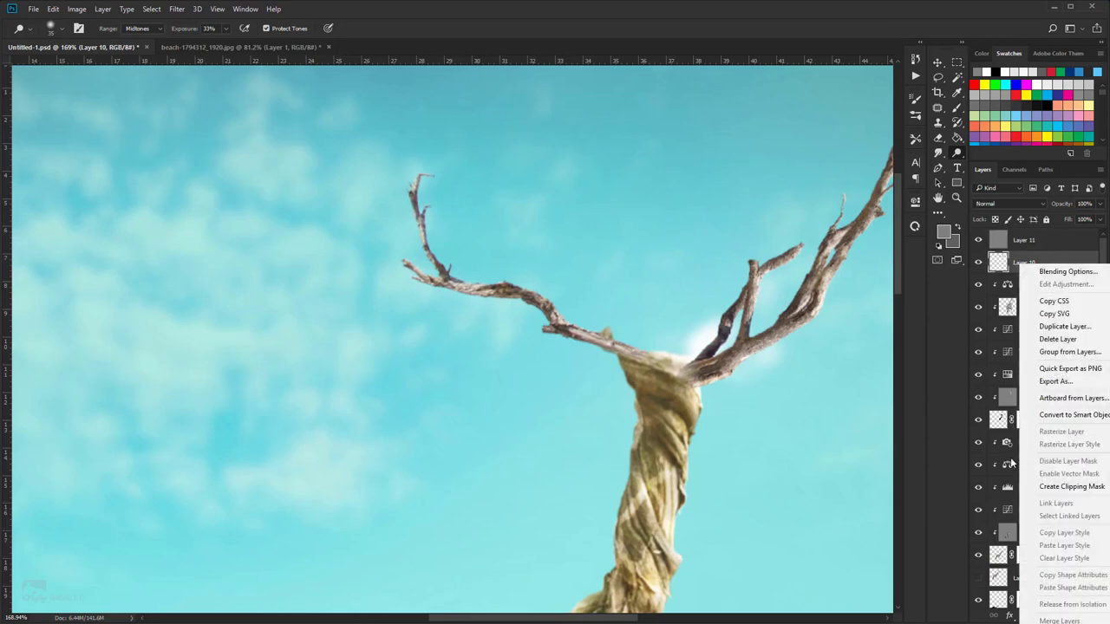
pyautogui.click(1044, 487)
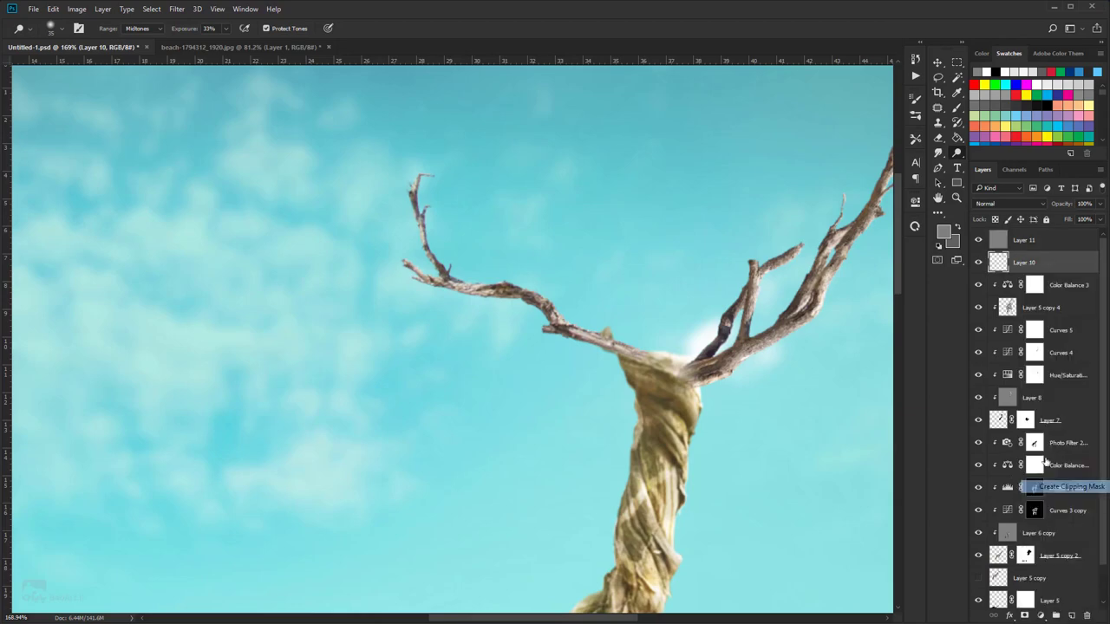
pyautogui.click(1024, 240)
pyautogui.rightClick(1024, 240)
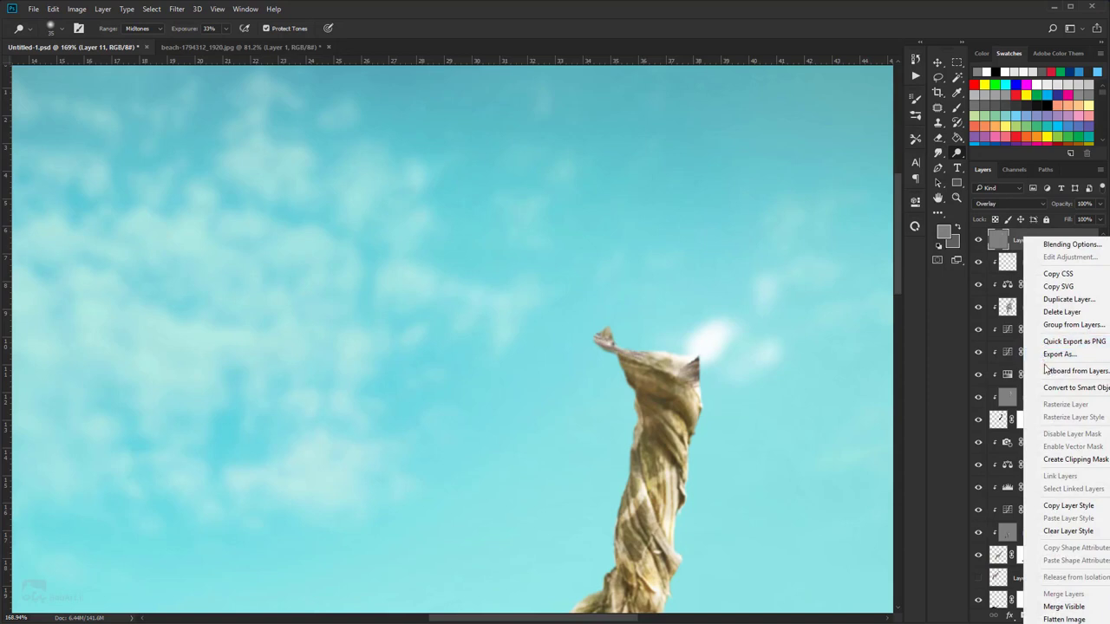
pyautogui.click(1014, 234)
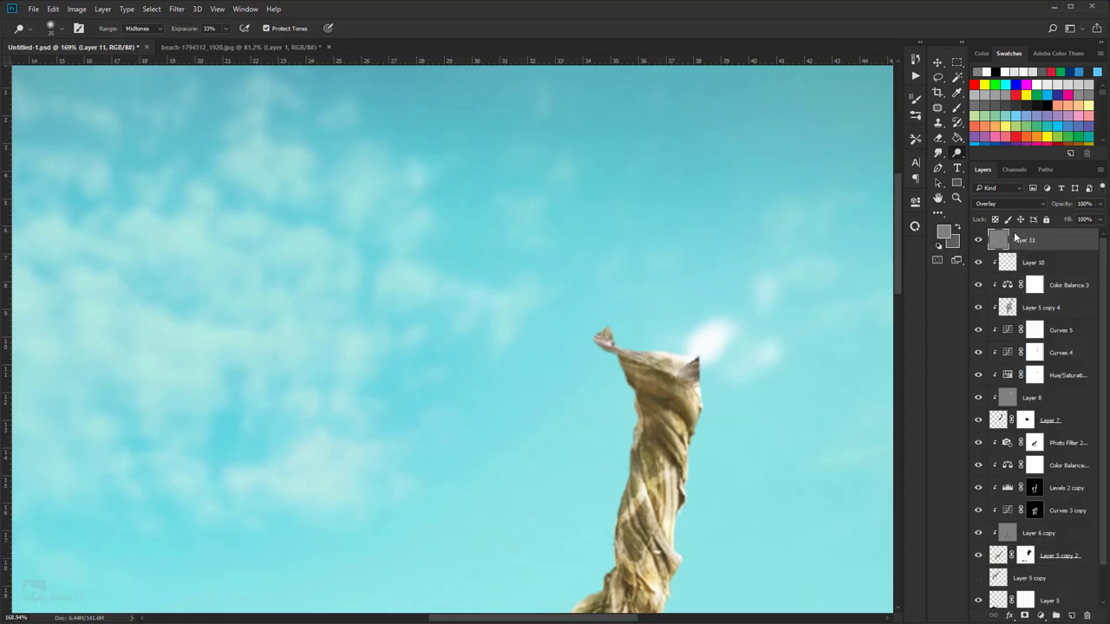
pyautogui.click(1028, 271)
pyautogui.hotkey('ctrl', 'alt', 'g')
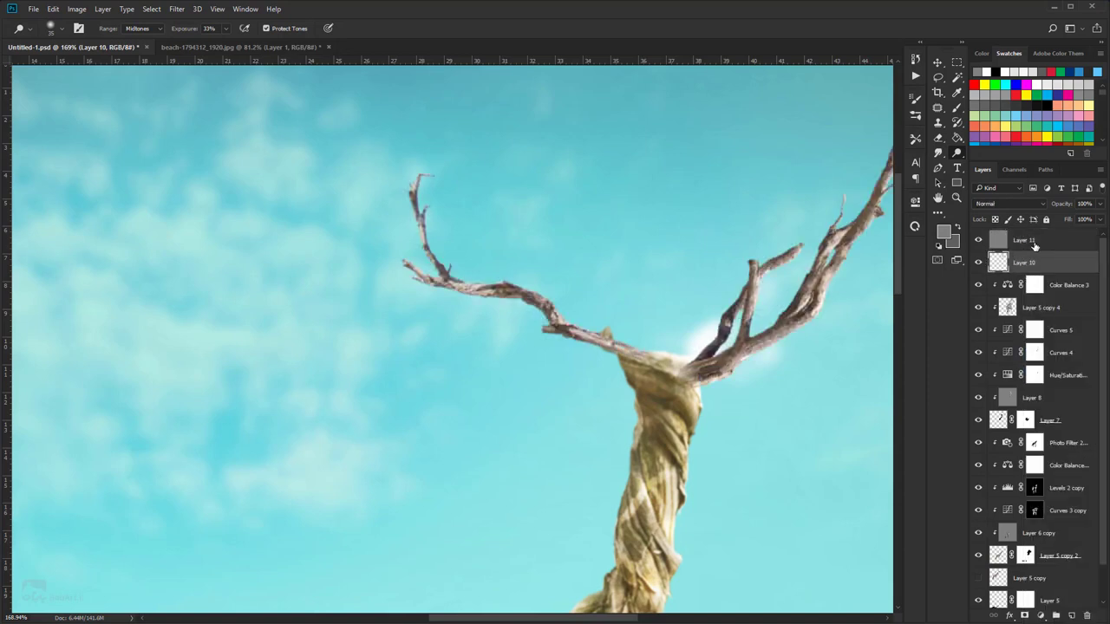
# - Clip the gray Overlay layer, Layer 11, to the branches on Layer 10
pyautogui.click(1032, 243)
pyautogui.rightClick(1021, 238)
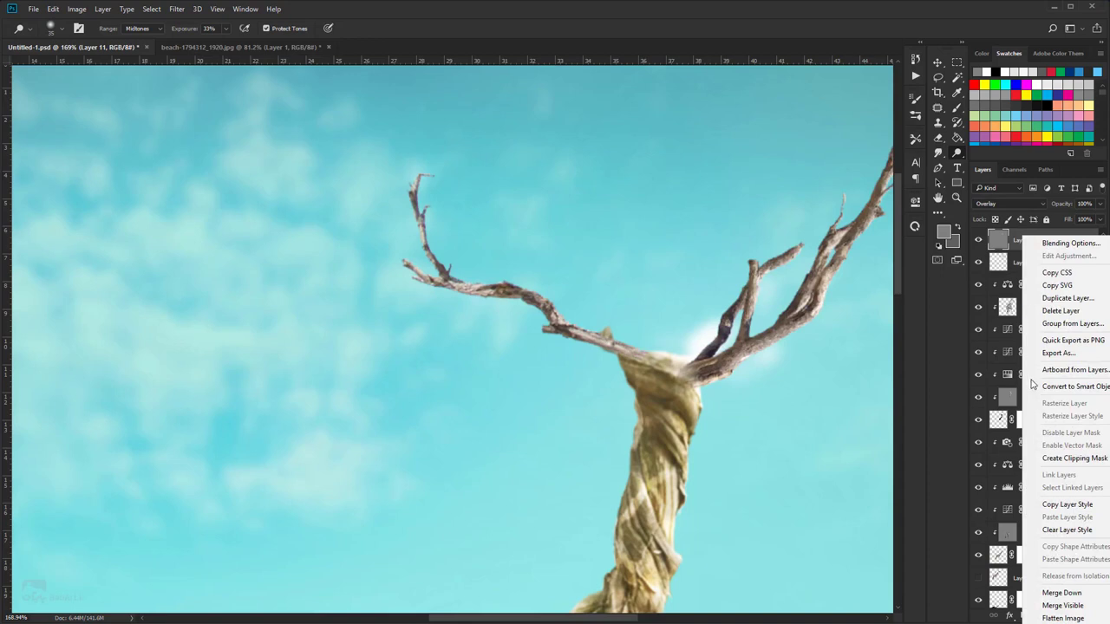
pyautogui.click(1046, 459)
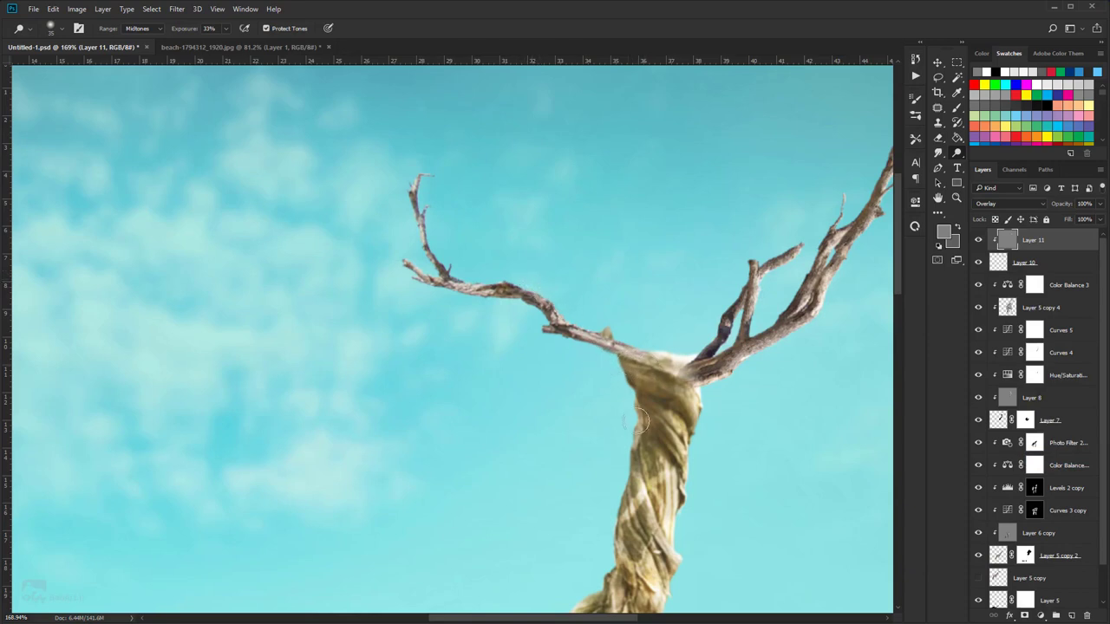
# - Darken the undersides and bases of both branches on Layer 11 with the Burn tool, using Midtones and 50% exposure
pyautogui.rightClick(959, 152)
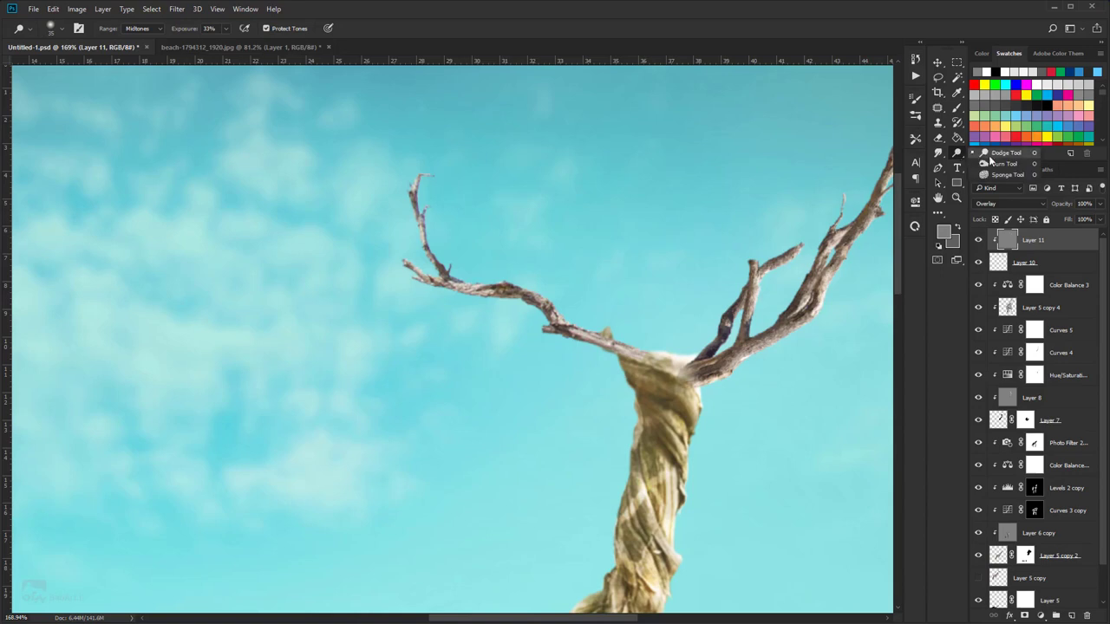
pyautogui.click(990, 163)
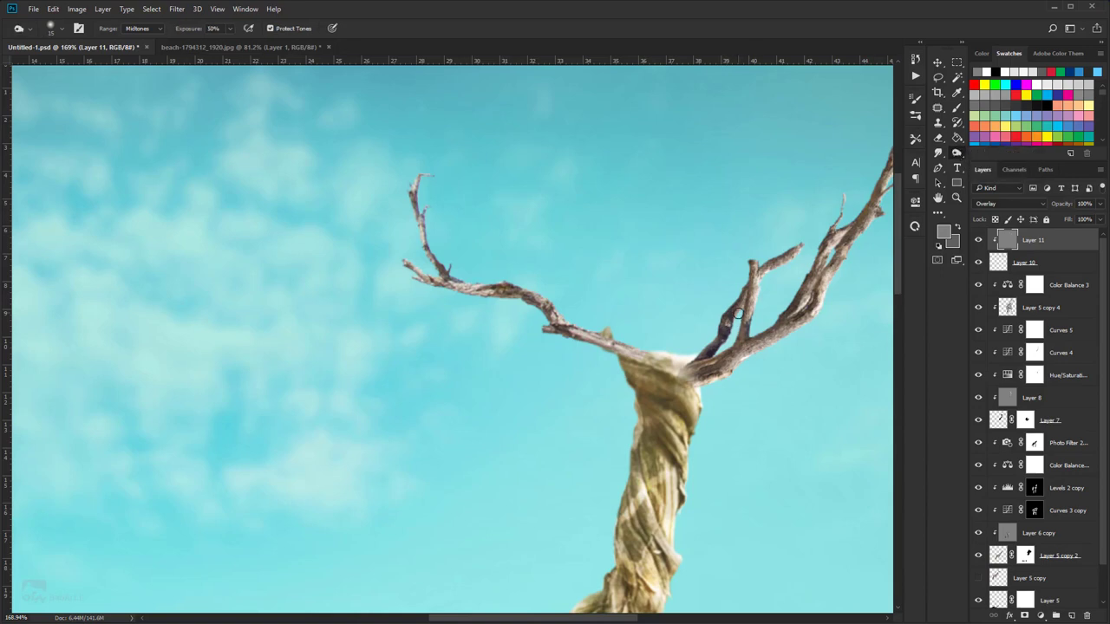
pyautogui.moveTo(737, 314)
pyautogui.mouseDown()
pyautogui.moveTo(758, 256)
pyautogui.moveTo(747, 270)
pyautogui.moveTo(795, 243)
pyautogui.moveTo(765, 262)
pyautogui.moveTo(797, 261)
pyautogui.mouseUp()
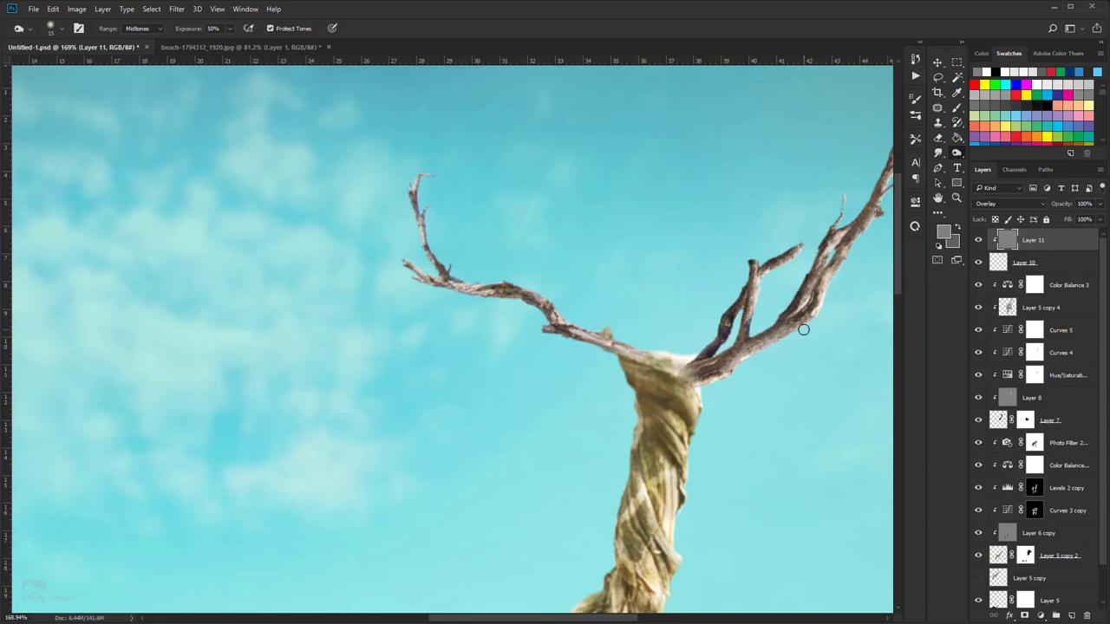
pyautogui.moveTo(750, 340); pyautogui.dragTo(695, 380)
pyautogui.moveTo(626, 347); pyautogui.dragTo(565, 339)
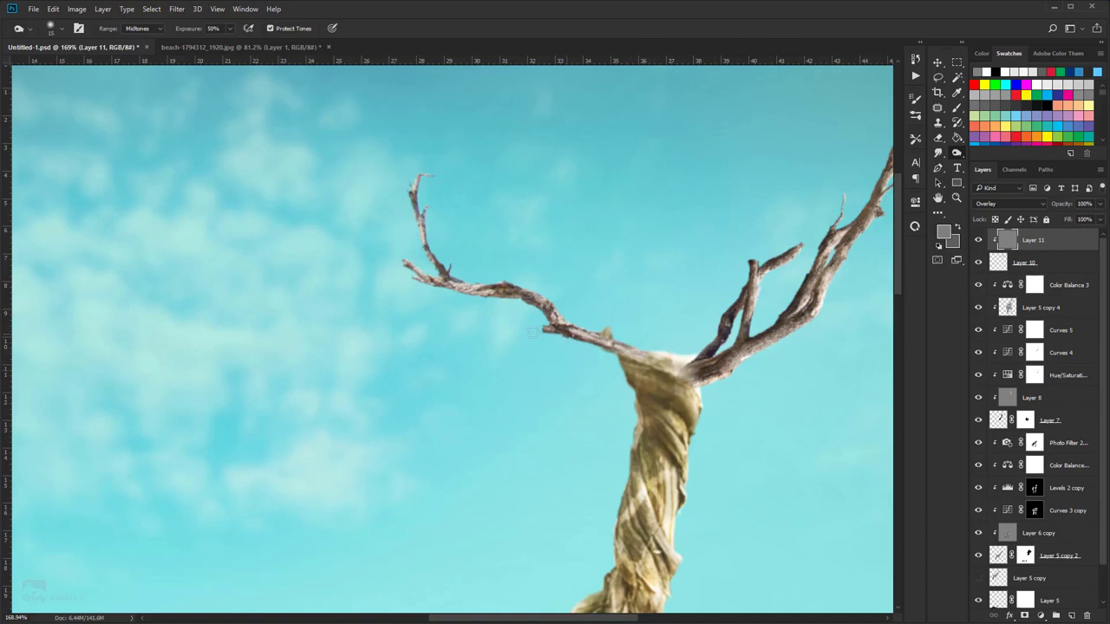
# - Darken the left branch along its length up to its upper tip on Layer 11 with the Burn tool
pyautogui.moveTo(548, 297)
pyautogui.mouseDown()
pyautogui.moveTo(498, 284)
pyautogui.moveTo(512, 273)
pyautogui.moveTo(508, 298)
pyautogui.moveTo(442, 292)
pyautogui.moveTo(501, 298)
pyautogui.moveTo(414, 276)
pyautogui.moveTo(447, 287)
pyautogui.moveTo(411, 199)
pyautogui.mouseUp()
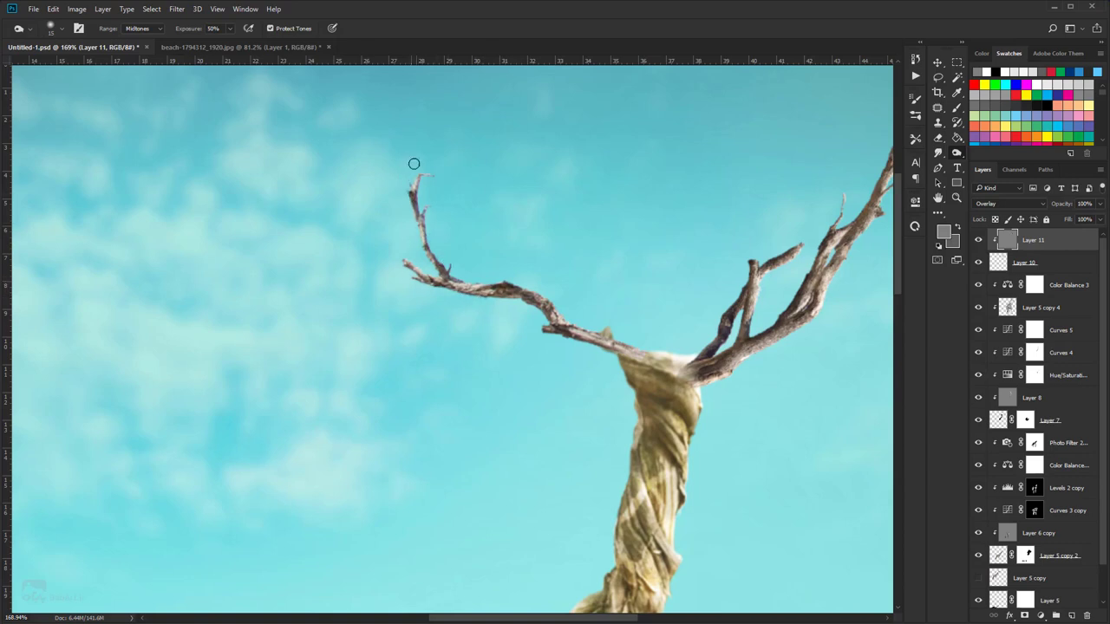
pyautogui.scroll(-4, 560, 265)
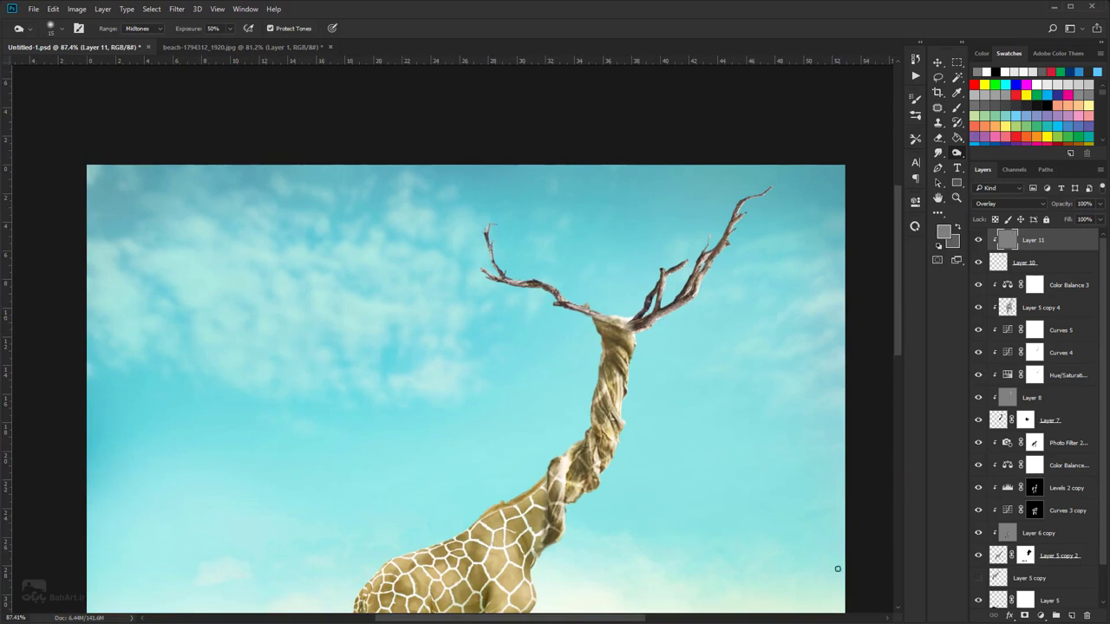
# - Add a Hue/Saturation adjustment clipped to the branches, raising the saturation and shifting the hue slightly toward yellow
pyautogui.click(1043, 616)
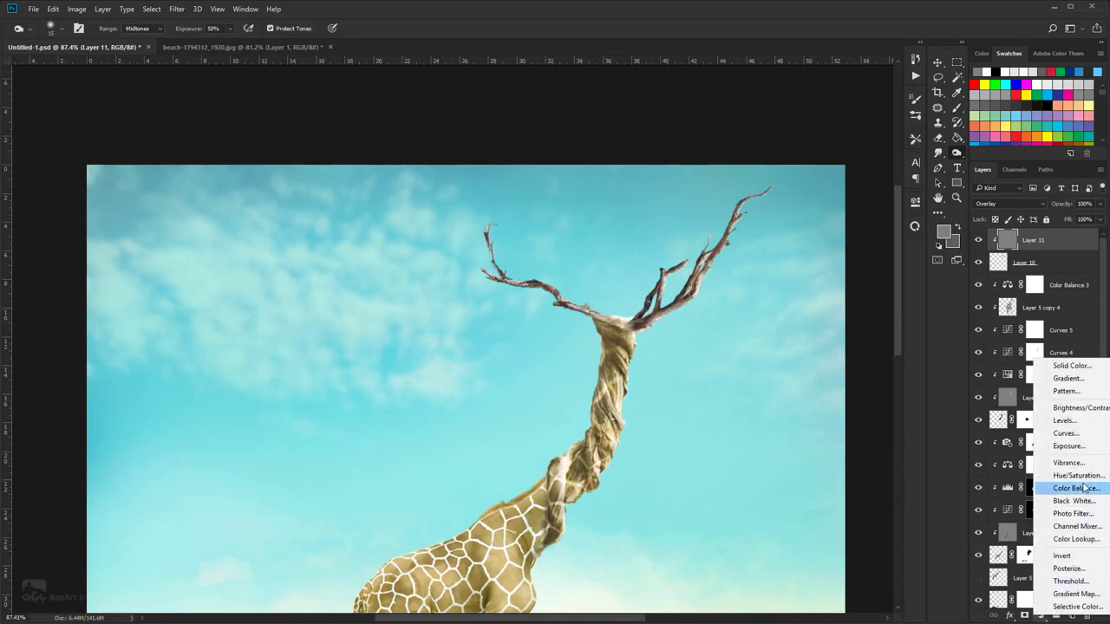
pyautogui.click(1065, 476)
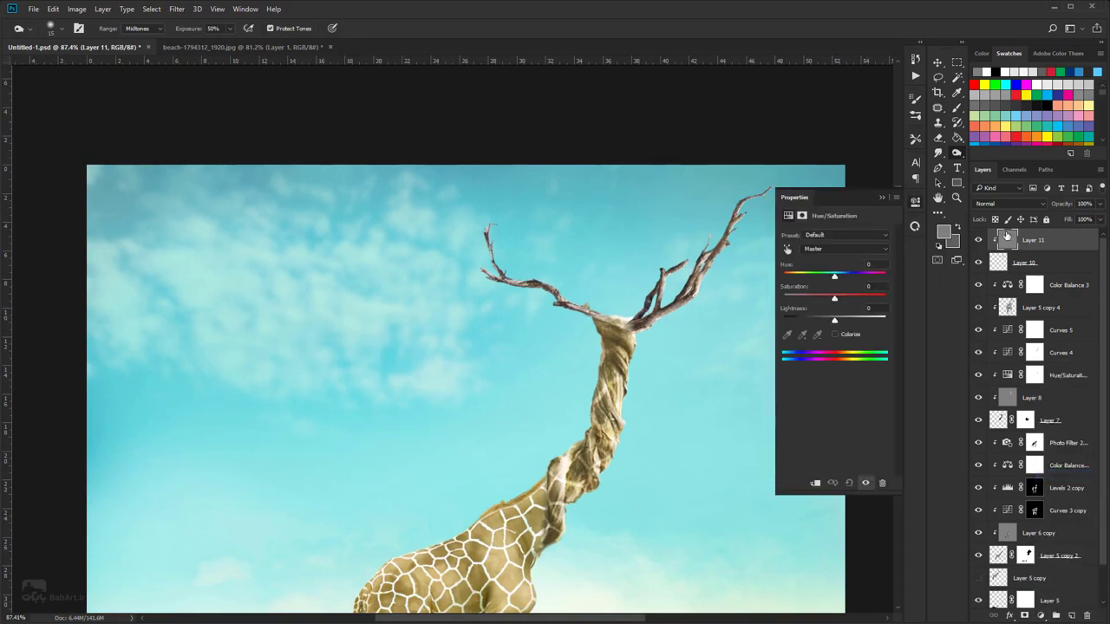
pyautogui.click(815, 484)
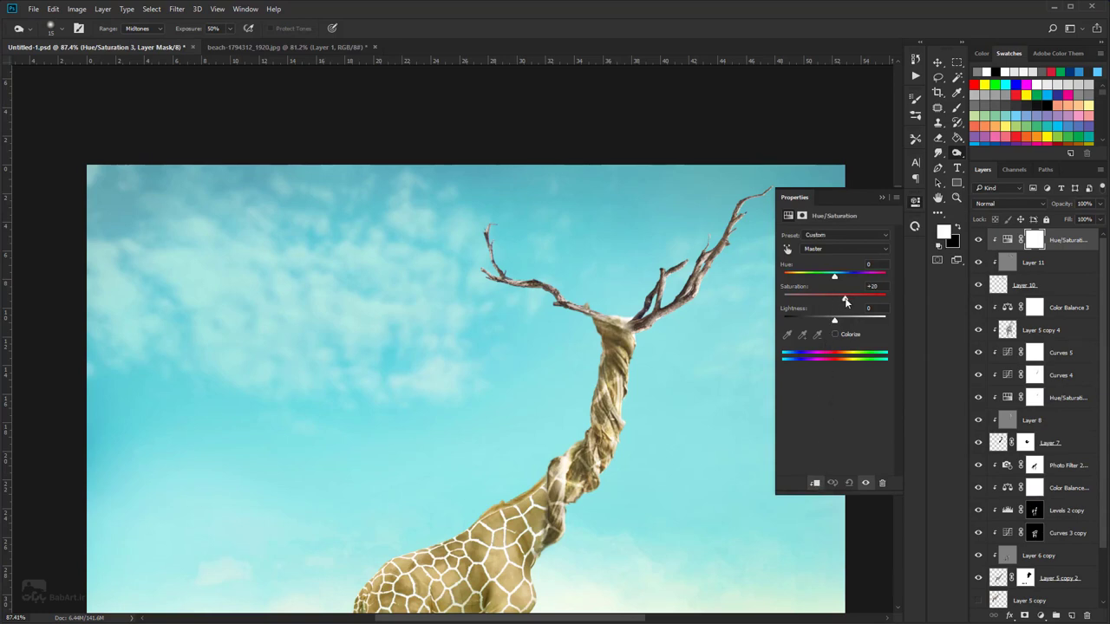
pyautogui.moveTo(842, 299)
pyautogui.mouseDown()
pyautogui.moveTo(853, 300)
pyautogui.moveTo(842, 300)
pyautogui.mouseUp()
pyautogui.moveTo(834, 276); pyautogui.dragTo(839, 280)
pyautogui.click(883, 198)
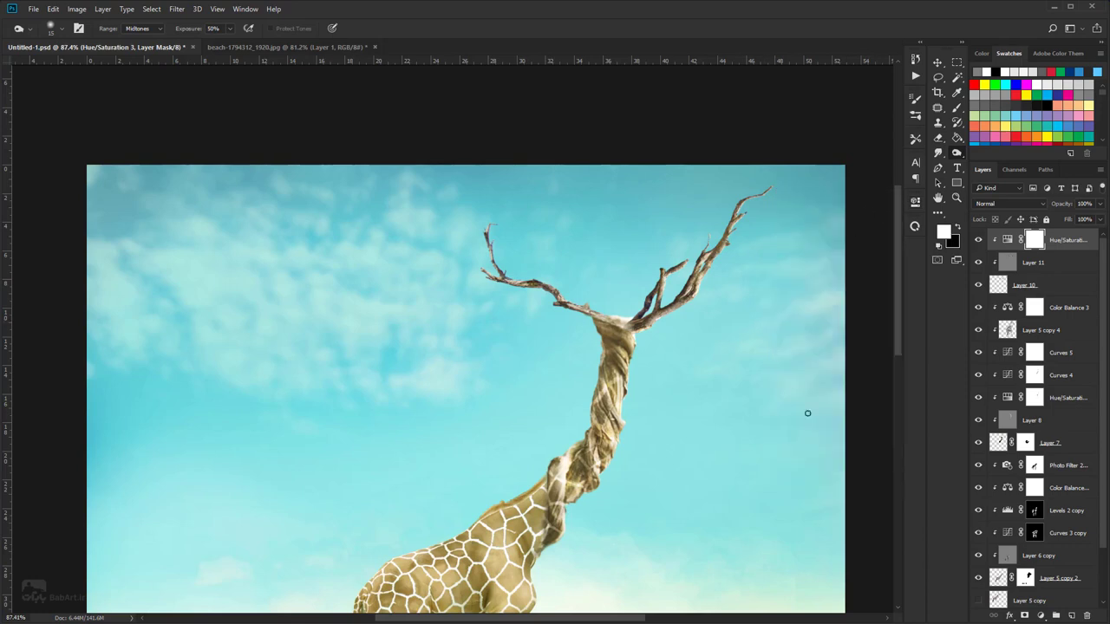
# - Add a Curves adjustment clipped to the branches and brighten them with a curve point at input 144, output 204
pyautogui.click(1043, 617)
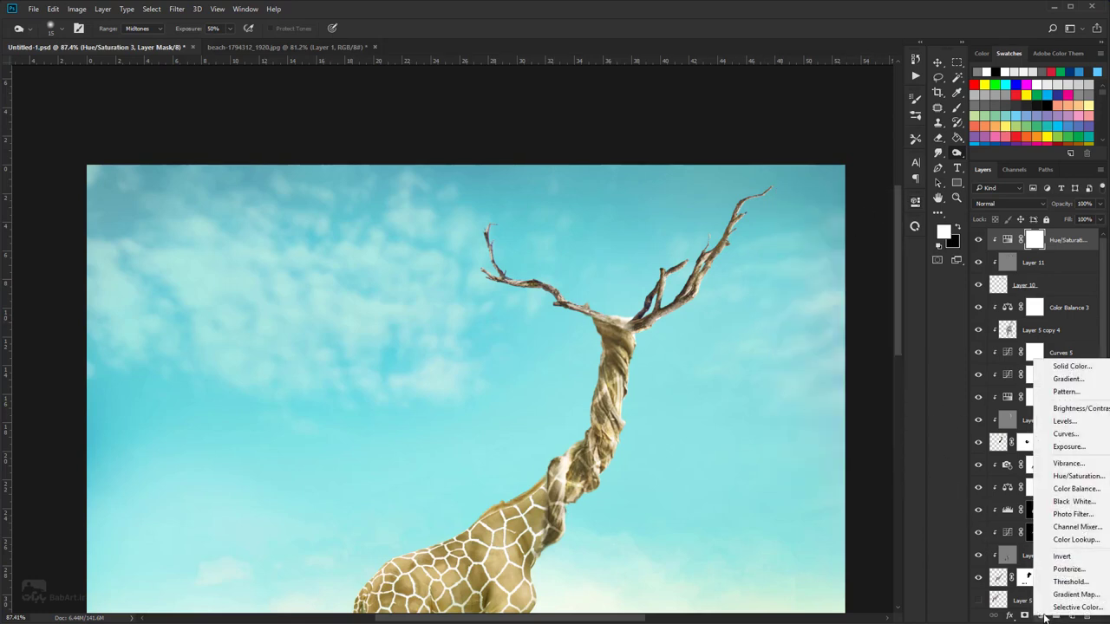
pyautogui.click(1058, 431)
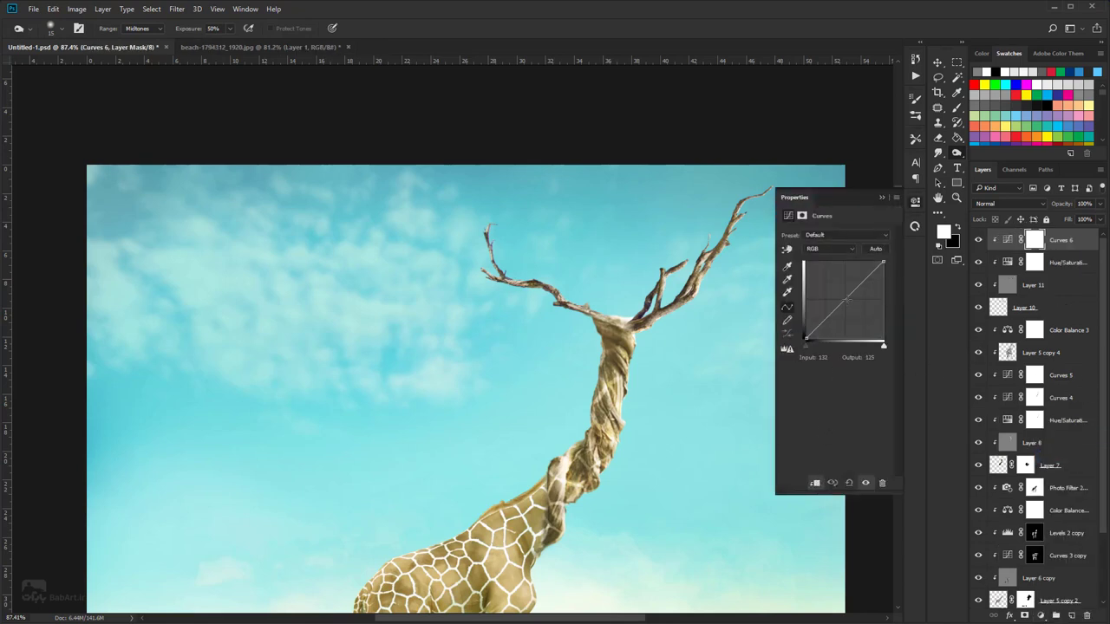
pyautogui.moveTo(846, 300); pyautogui.dragTo(850, 276)
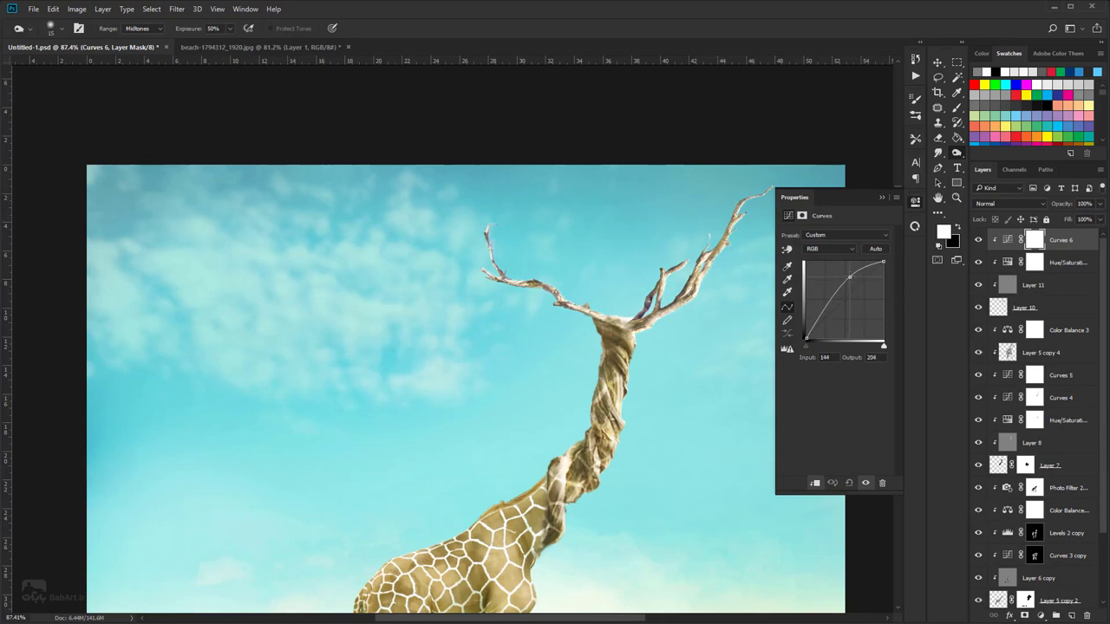
pyautogui.click(882, 196)
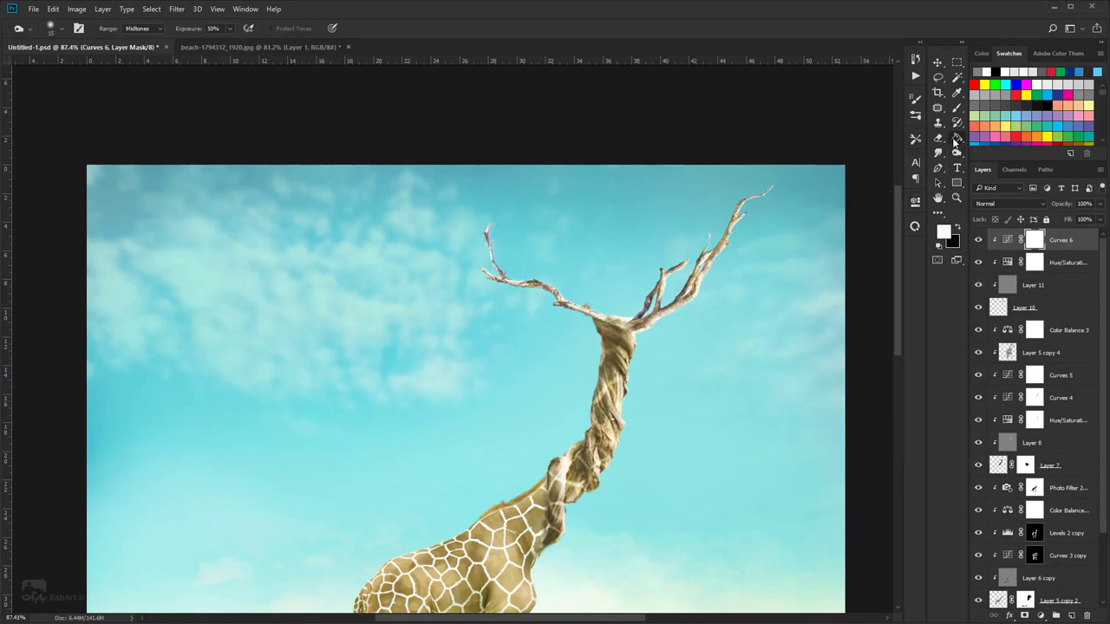
# - Fill the Curves 6 mask with black and paint white over the branches at 37% brush opacity to brighten only selected parts
pyautogui.press('g')
pyautogui.click(754, 318)
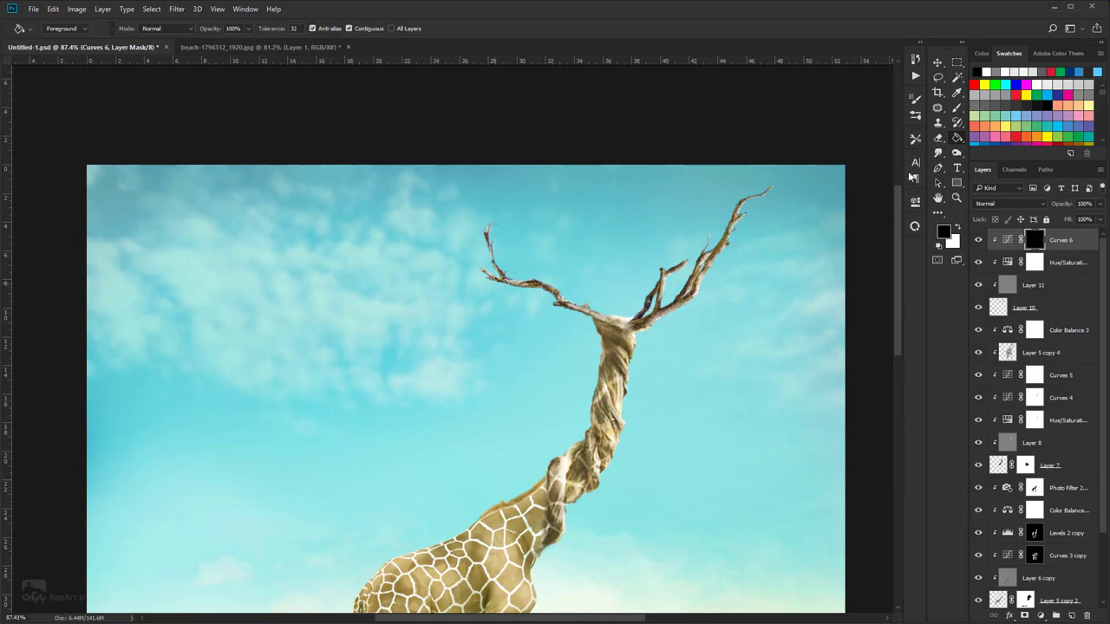
pyautogui.click(956, 109)
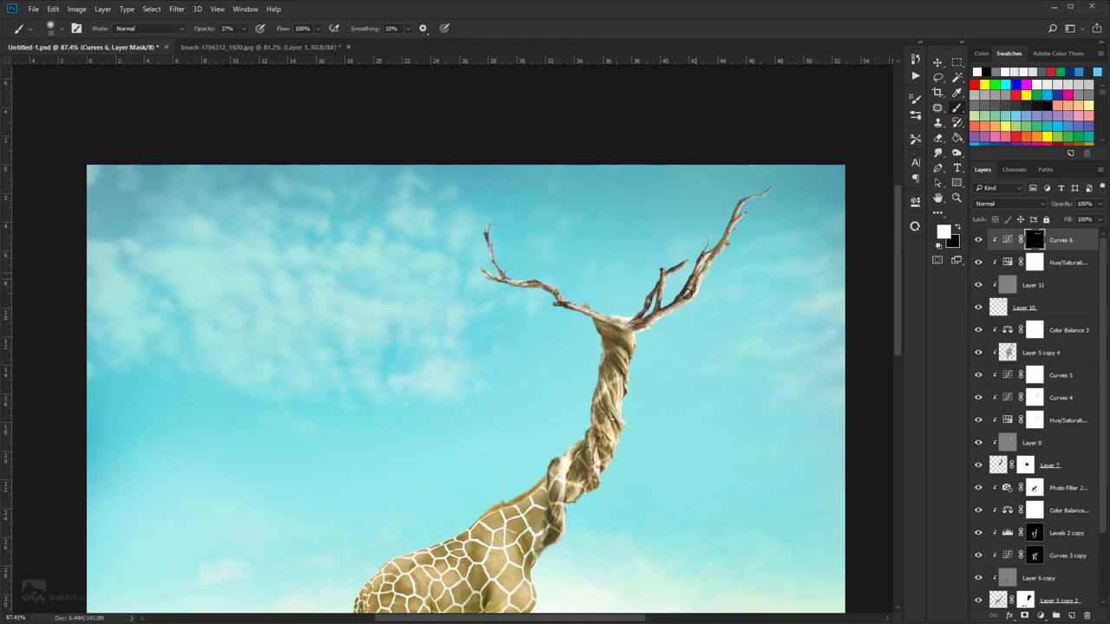
pyautogui.scroll(-1, 720, 329)
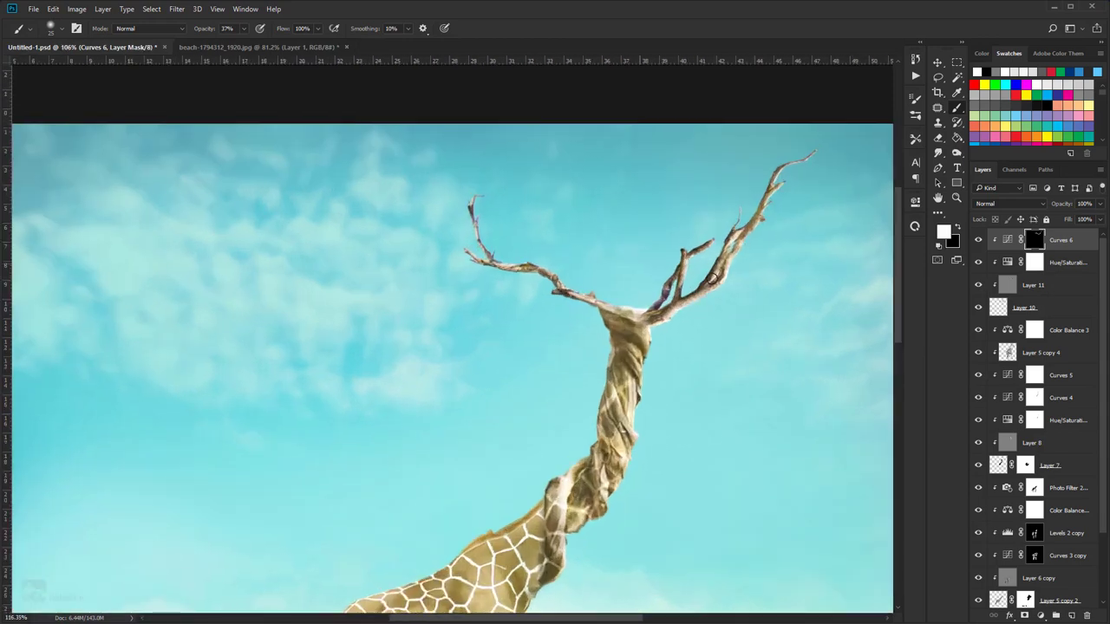
pyautogui.scroll(3, 607, 381)
pyautogui.moveTo(698, 365); pyautogui.dragTo(637, 470)
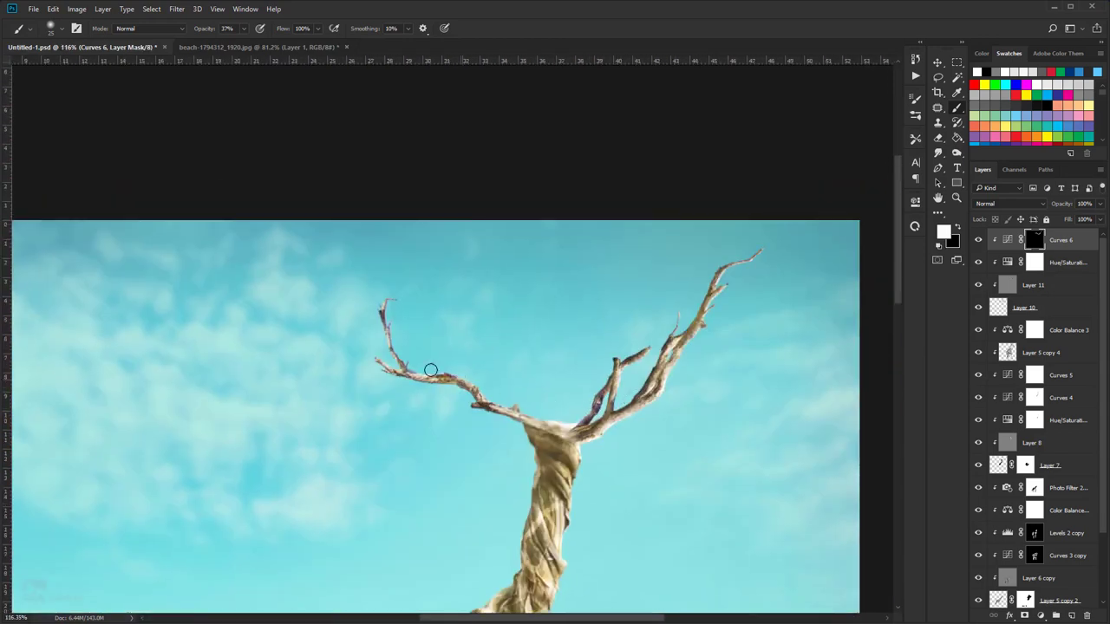
pyautogui.scroll(-3, 571, 330)
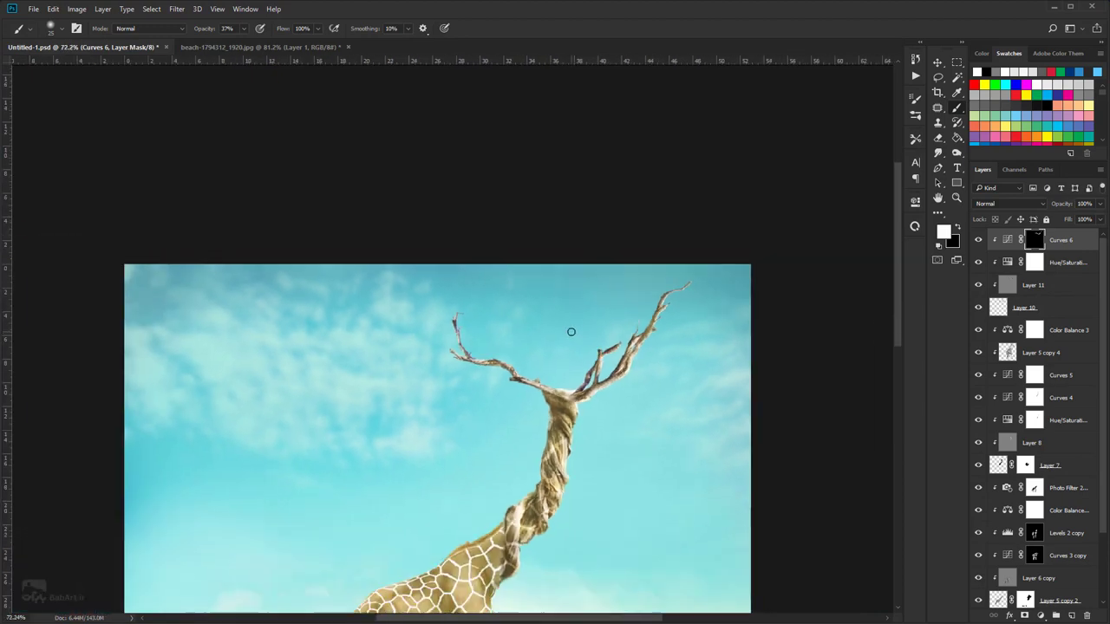
# - Add a clipped Hue/Saturation adjustment above Curves 6 and fine-tune the branches' saturation, hue and lightness
pyautogui.click(1042, 616)
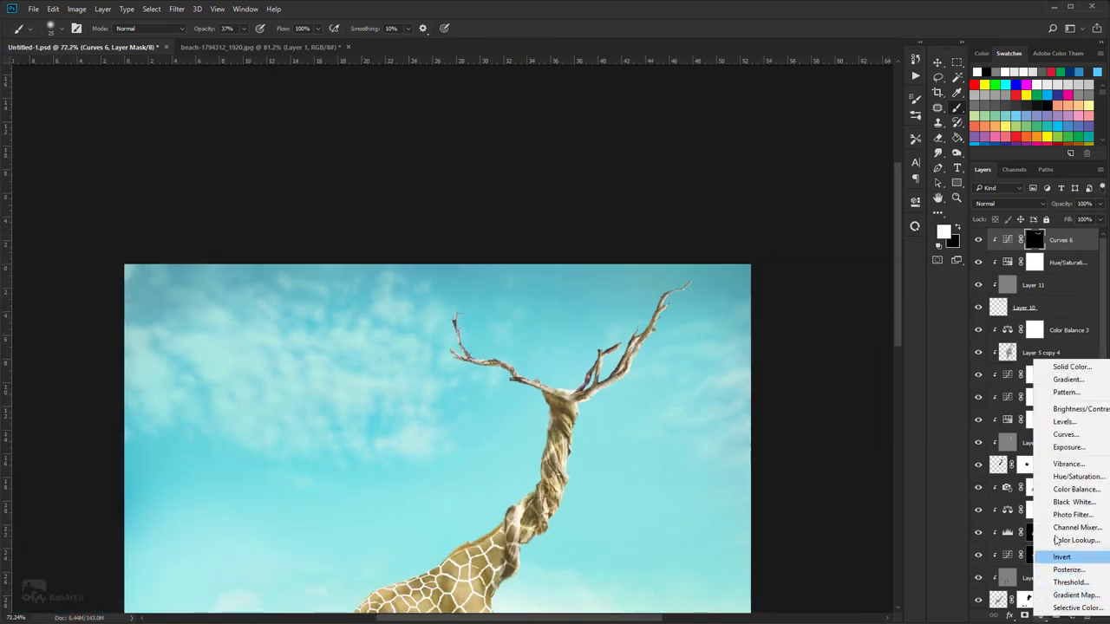
pyautogui.click(1063, 477)
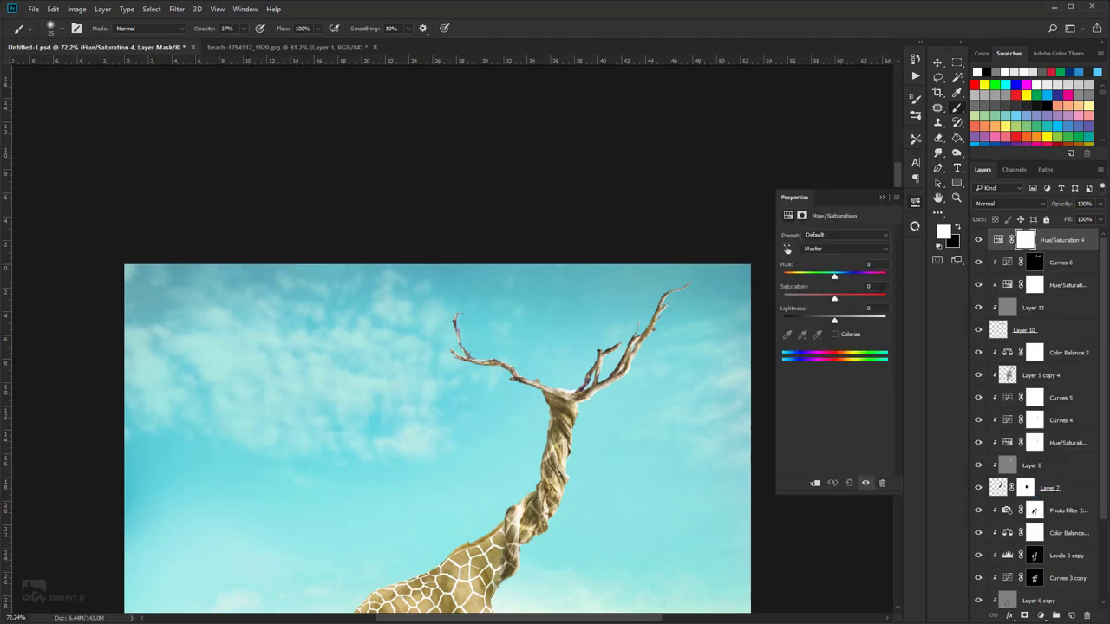
pyautogui.click(815, 483)
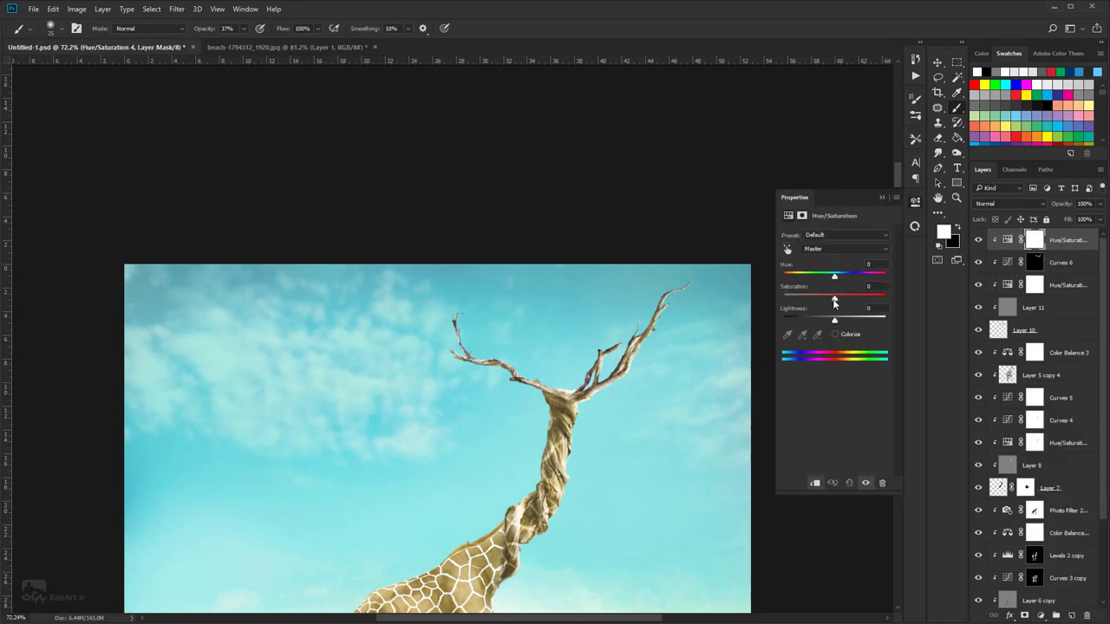
pyautogui.moveTo(828, 299); pyautogui.dragTo(831, 321)
pyautogui.moveTo(842, 281); pyautogui.dragTo(837, 280)
pyautogui.moveTo(833, 323); pyautogui.dragTo(831, 324)
pyautogui.click(881, 198)
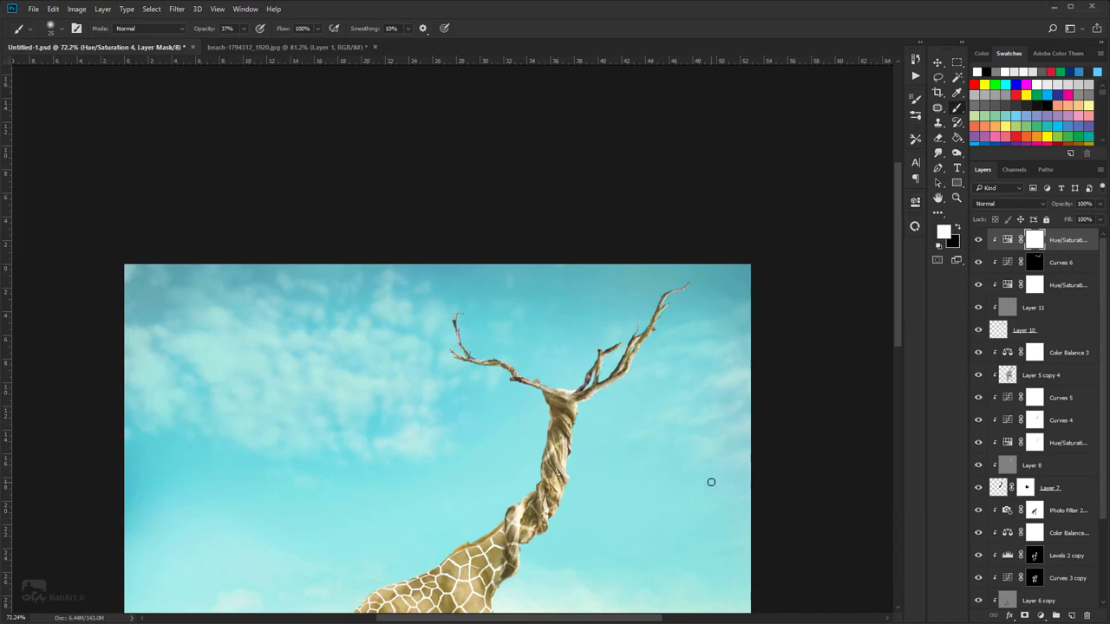
# - Save Untitled-1.psd and close beach-1794312_1920.jpg without saving its changes
pyautogui.hotkey('ctrl', 's')
pyautogui.click(937, 63)
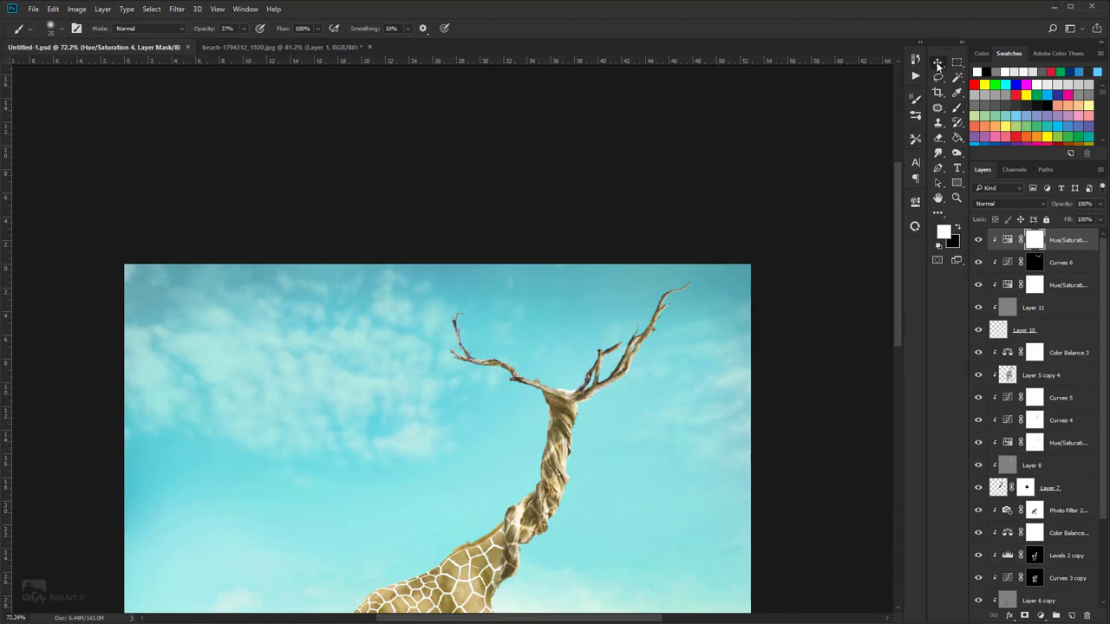
pyautogui.click(364, 45)
pyautogui.click(371, 46)
pyautogui.click(571, 241)
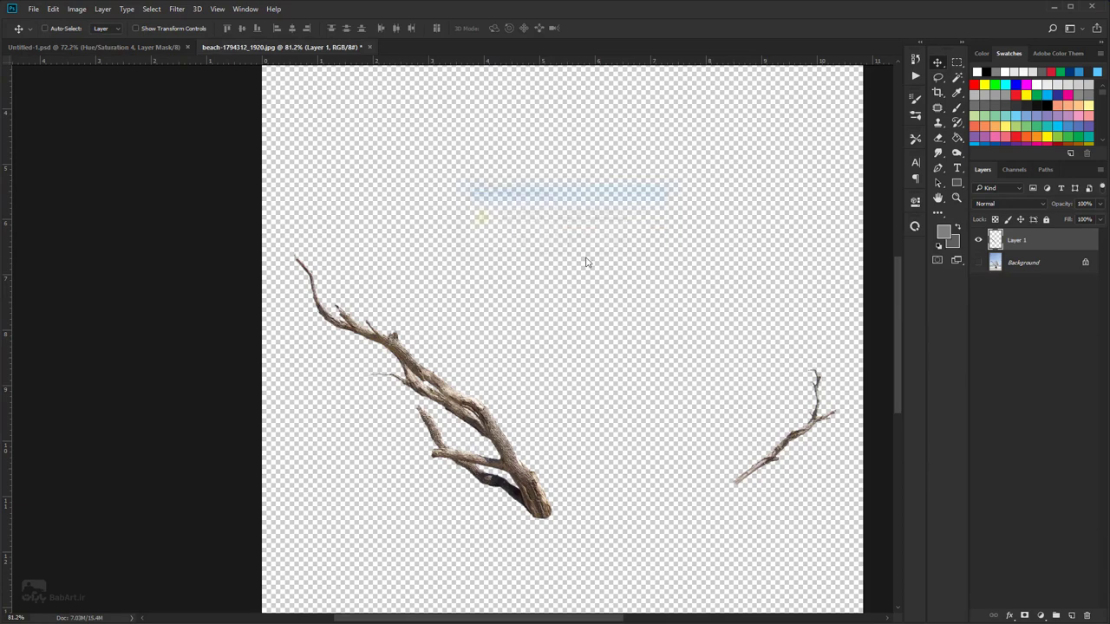
# - Open bird-355190_1920.jpg from New folder (3) as a separate document
pyautogui.hotkey('alt', 'Tab')
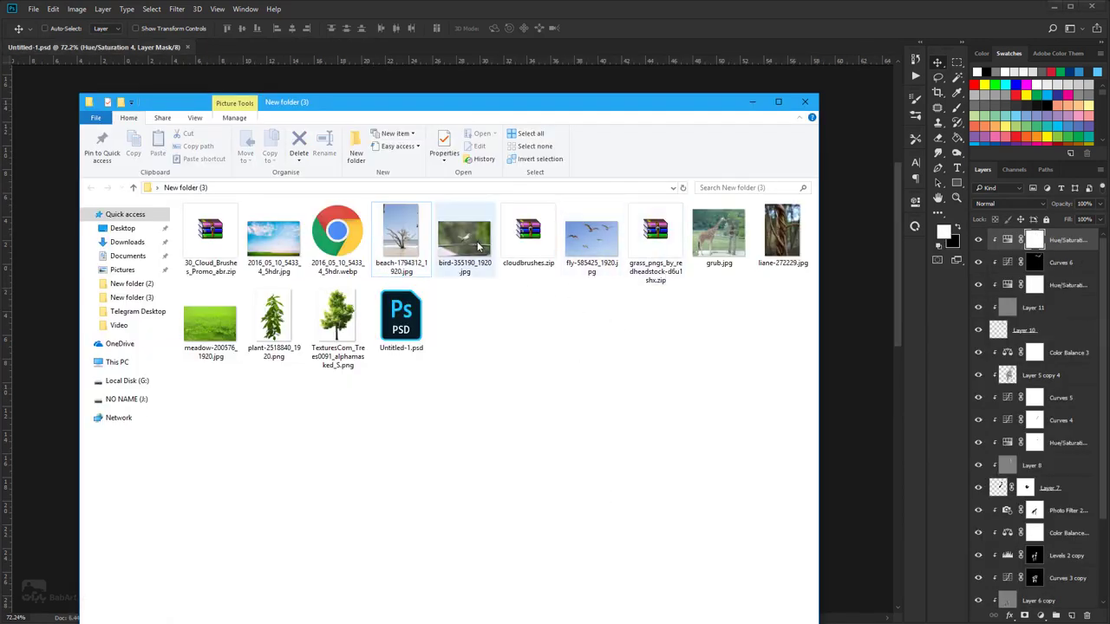
pyautogui.moveTo(477, 245); pyautogui.dragTo(662, 14)
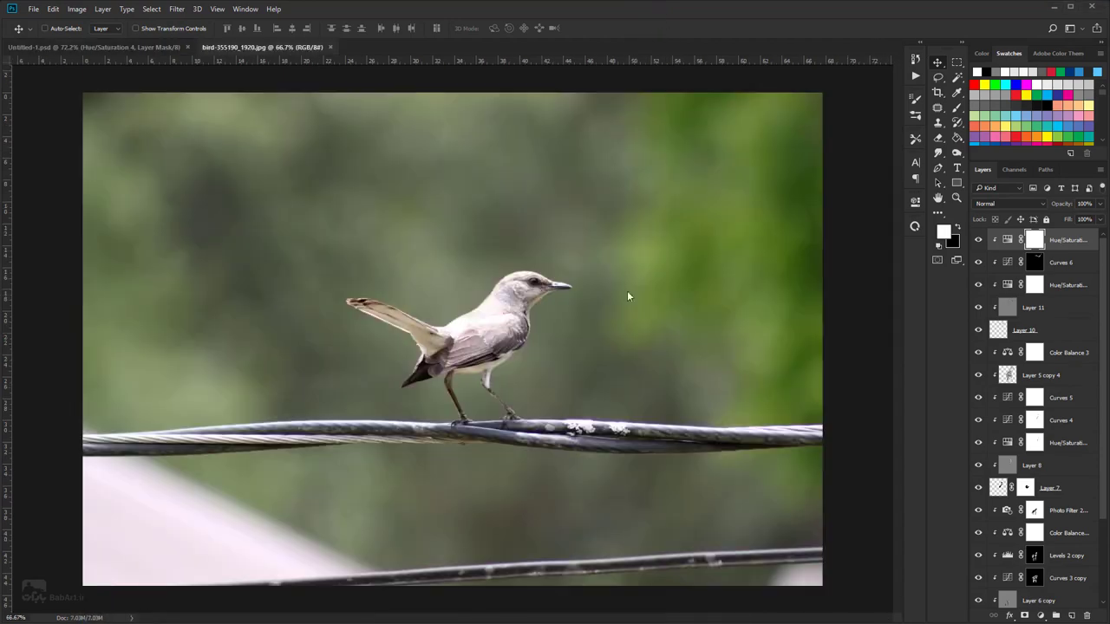
pyautogui.scroll(2, 479, 331)
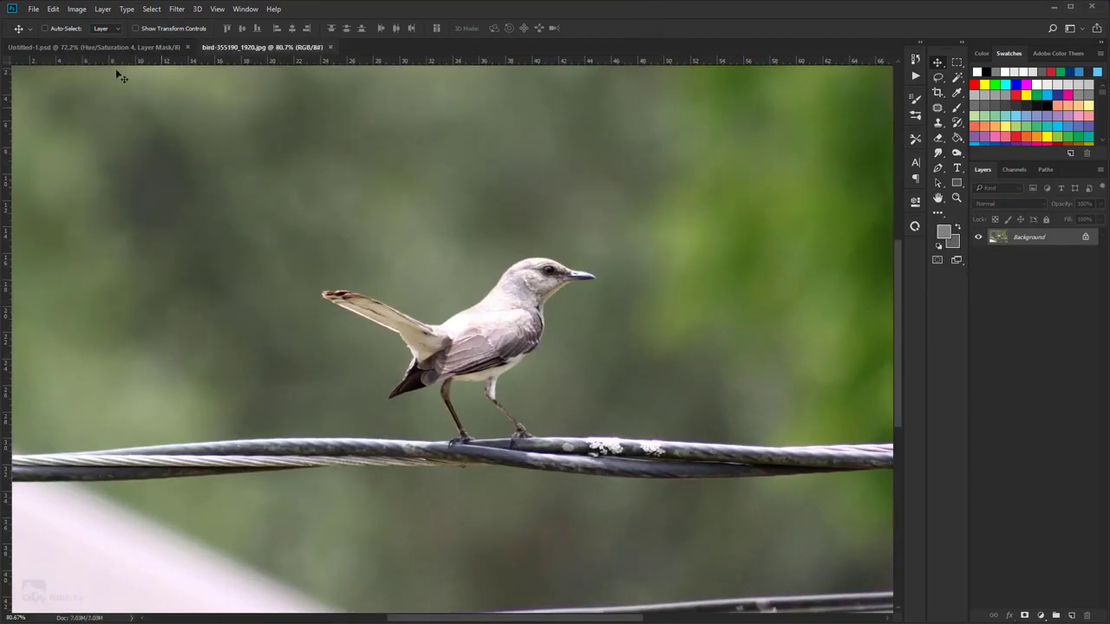
# - Crop the bird photo closely around the bird, keeping its beak, tail and feet inside the frame
pyautogui.click(938, 92)
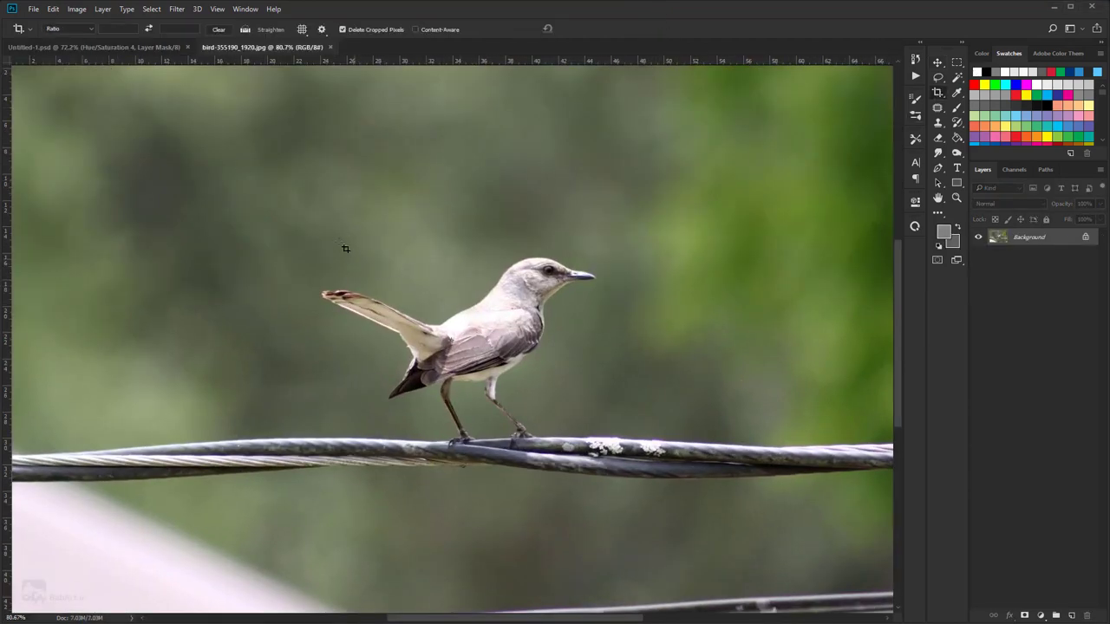
pyautogui.moveTo(315, 214); pyautogui.dragTo(598, 456)
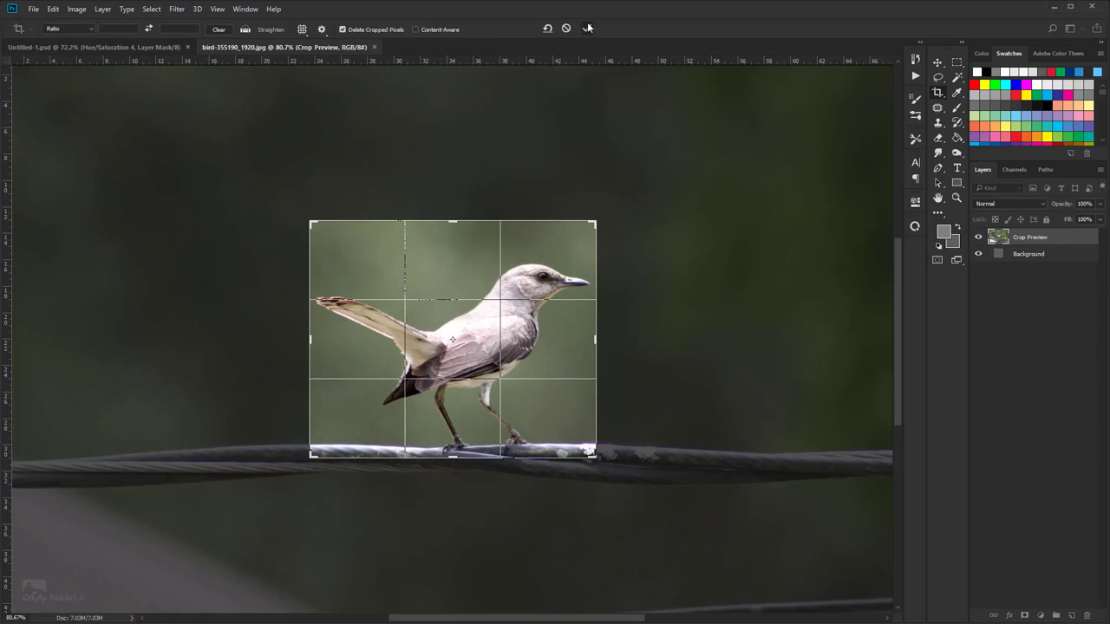
pyautogui.click(587, 29)
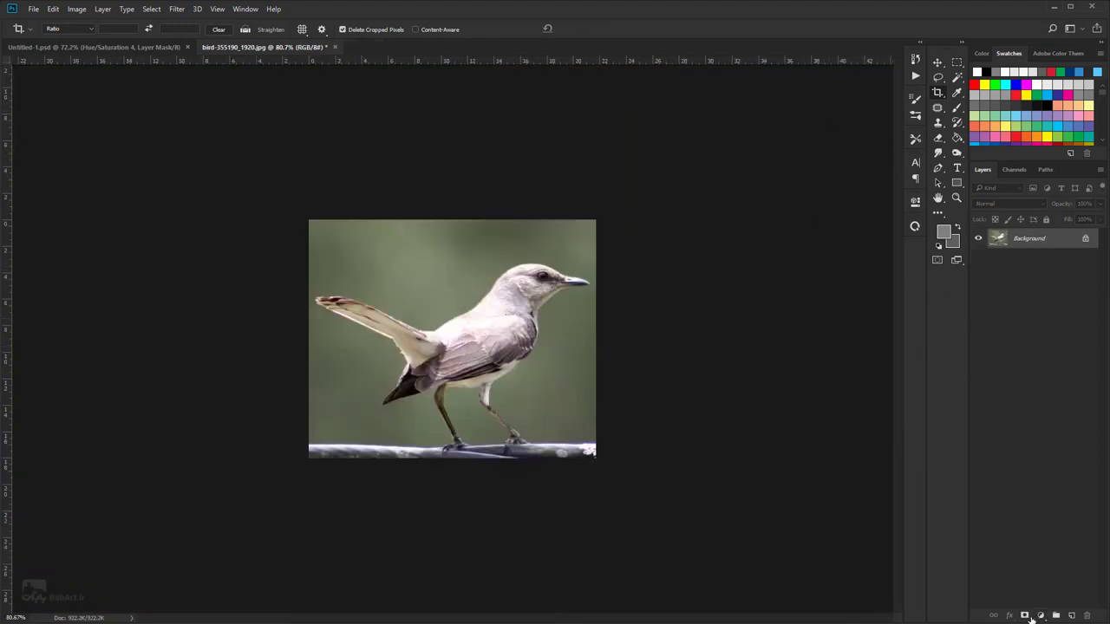
# - Add a layer mask to the bird layer and reset the Brush tool, using a larger, harder tip with black as foreground
pyautogui.click(1025, 615)
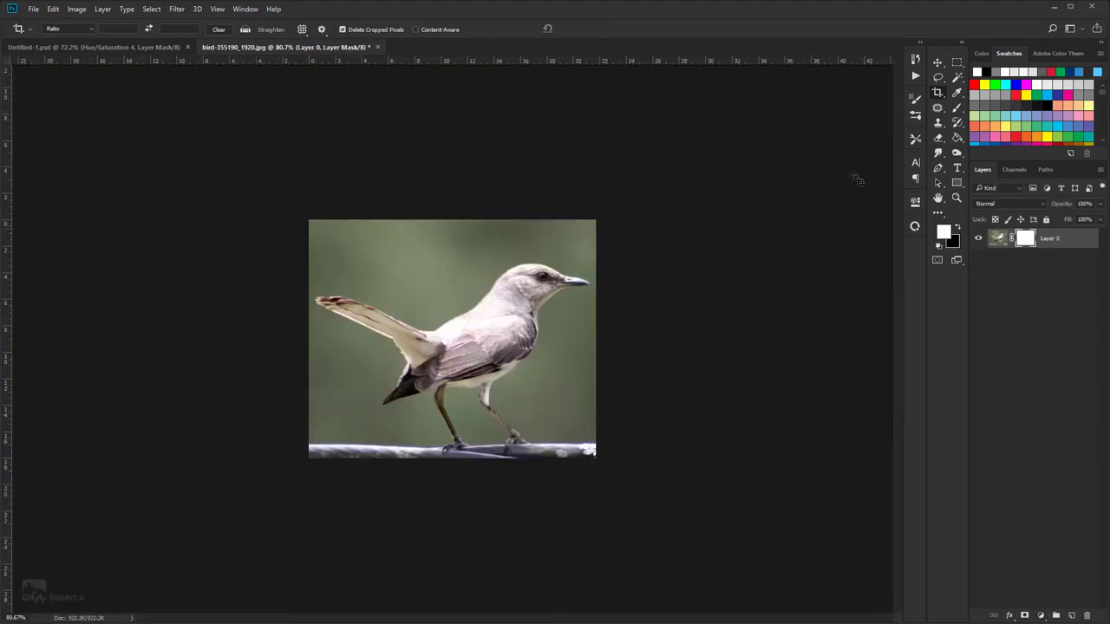
pyautogui.click(957, 107)
pyautogui.rightClick(26, 31)
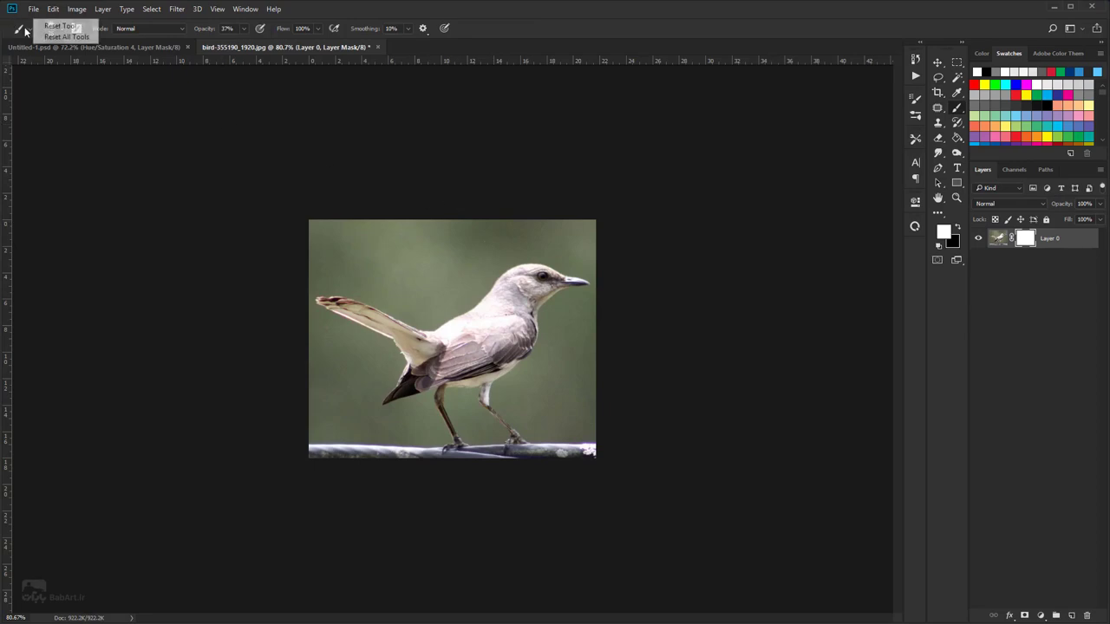
pyautogui.click(62, 26)
pyautogui.rightClick(508, 272)
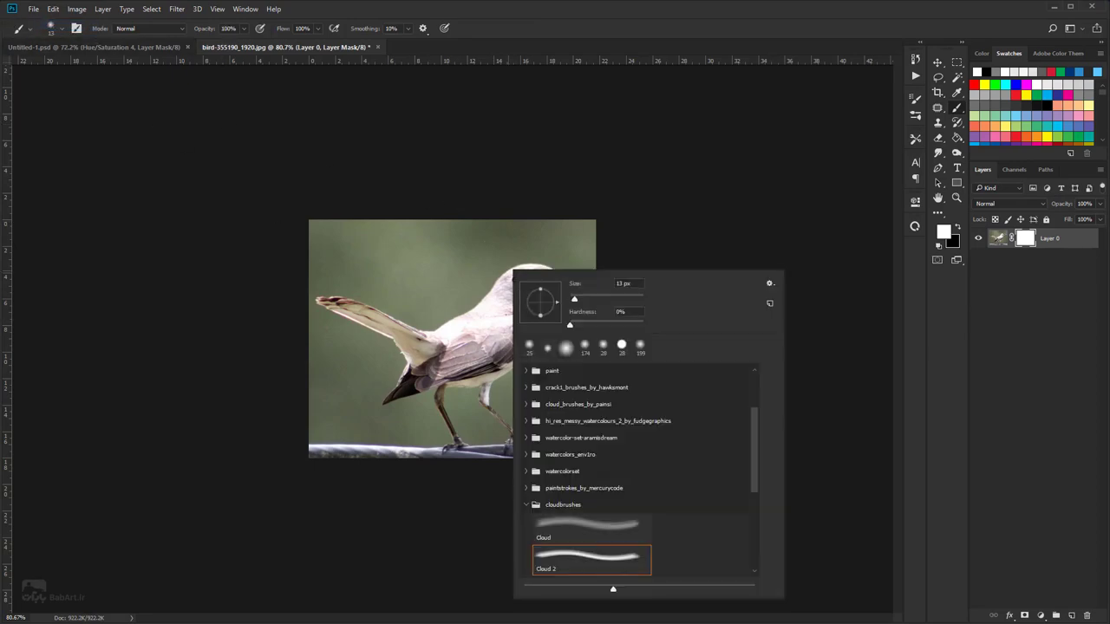
pyautogui.click(595, 298)
pyautogui.click(633, 324)
pyautogui.press('Return')
pyautogui.scroll(1, 595, 246)
pyautogui.press('x')
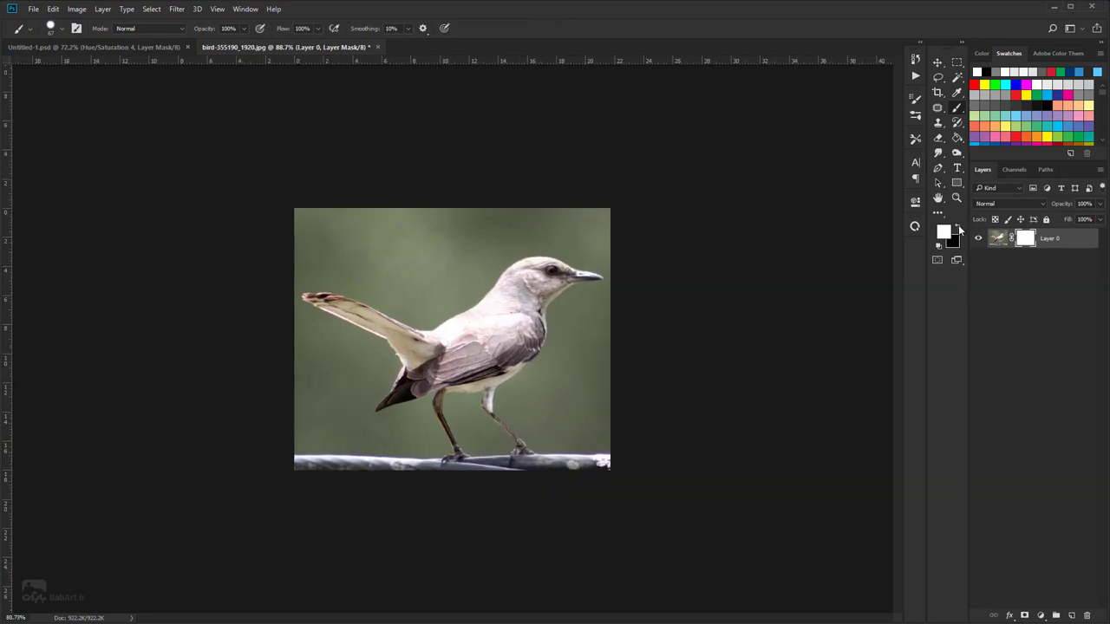
# - Paint black on the mask with the large brush to start hiding the background around the bird
pyautogui.moveTo(587, 231)
pyautogui.mouseDown()
pyautogui.moveTo(645, 217)
pyautogui.moveTo(575, 208)
pyautogui.moveTo(424, 303)
pyautogui.moveTo(300, 265)
pyautogui.moveTo(420, 281)
pyautogui.moveTo(471, 227)
pyautogui.moveTo(444, 221)
pyautogui.mouseUp()
pyautogui.moveTo(258, 215)
pyautogui.mouseDown()
pyautogui.moveTo(381, 242)
pyautogui.moveTo(534, 231)
pyautogui.moveTo(602, 256)
pyautogui.moveTo(602, 299)
pyautogui.moveTo(522, 404)
pyautogui.moveTo(512, 466)
pyautogui.moveTo(376, 454)
pyautogui.moveTo(339, 355)
pyautogui.moveTo(319, 409)
pyautogui.mouseUp()
pyautogui.moveTo(505, 314)
pyautogui.mouseDown()
pyautogui.moveTo(603, 316)
pyautogui.moveTo(406, 427)
pyautogui.mouseUp()
# - Mask out the green background closely along the bird's outline with a smaller black brush
pyautogui.press('[')
pyautogui.press('[')
pyautogui.press('[')
pyautogui.press('[')
pyautogui.press('[')
pyautogui.press('[')
pyautogui.press('[')
pyautogui.press('[')
pyautogui.press('[')
pyautogui.press('[')
pyautogui.press('[')
pyautogui.moveTo(640, 317)
pyautogui.mouseDown()
pyautogui.moveTo(545, 328)
pyautogui.moveTo(451, 547)
pyautogui.moveTo(650, 293)
pyautogui.moveTo(627, 272)
pyautogui.moveTo(404, 196)
pyautogui.moveTo(441, 202)
pyautogui.mouseUp()
pyautogui.moveTo(382, 208); pyautogui.dragTo(718, 174)
pyautogui.moveTo(612, 231)
pyautogui.mouseDown()
pyautogui.moveTo(575, 302)
pyautogui.moveTo(497, 377)
pyautogui.moveTo(393, 418)
pyautogui.moveTo(139, 339)
pyautogui.moveTo(200, 352)
pyautogui.mouseUp()
pyautogui.moveTo(200, 352); pyautogui.dragTo(701, 327)
pyautogui.moveTo(700, 328)
pyautogui.mouseDown()
pyautogui.moveTo(458, 287)
pyautogui.moveTo(432, 294)
pyautogui.moveTo(491, 351)
pyautogui.moveTo(728, 476)
pyautogui.moveTo(747, 508)
pyautogui.moveTo(751, 489)
pyautogui.moveTo(771, 532)
pyautogui.moveTo(724, 465)
pyautogui.mouseUp()
pyautogui.moveTo(765, 518)
pyautogui.mouseDown()
pyautogui.moveTo(841, 309)
pyautogui.moveTo(810, 407)
pyautogui.moveTo(812, 495)
pyautogui.moveTo(406, 348)
pyautogui.mouseUp()
pyautogui.moveTo(407, 347)
pyautogui.mouseDown()
pyautogui.moveTo(549, 301)
pyautogui.moveTo(570, 392)
pyautogui.moveTo(531, 341)
pyautogui.mouseUp()
# - Trace tightly along the bird's belly and both legs on the mask with a finer black brush
pyautogui.scroll(4, 551, 276)
pyautogui.press('[')
pyautogui.press('[')
pyautogui.press('[')
pyautogui.press('[')
pyautogui.moveTo(564, 305); pyautogui.dragTo(524, 302)
pyautogui.moveTo(633, 298)
pyautogui.mouseDown()
pyautogui.moveTo(621, 400)
pyautogui.moveTo(692, 542)
pyautogui.moveTo(595, 433)
pyautogui.moveTo(613, 565)
pyautogui.moveTo(830, 409)
pyautogui.moveTo(559, 240)
pyautogui.mouseUp()
pyautogui.moveTo(559, 240)
pyautogui.mouseDown()
pyautogui.moveTo(681, 424)
pyautogui.moveTo(806, 448)
pyautogui.moveTo(601, 203)
pyautogui.moveTo(607, 96)
pyautogui.moveTo(854, 438)
pyautogui.mouseUp()
pyautogui.moveTo(822, 130); pyautogui.dragTo(683, 436)
pyautogui.moveTo(736, 119)
pyautogui.mouseDown()
pyautogui.moveTo(714, 203)
pyautogui.moveTo(568, 389)
pyautogui.mouseUp()
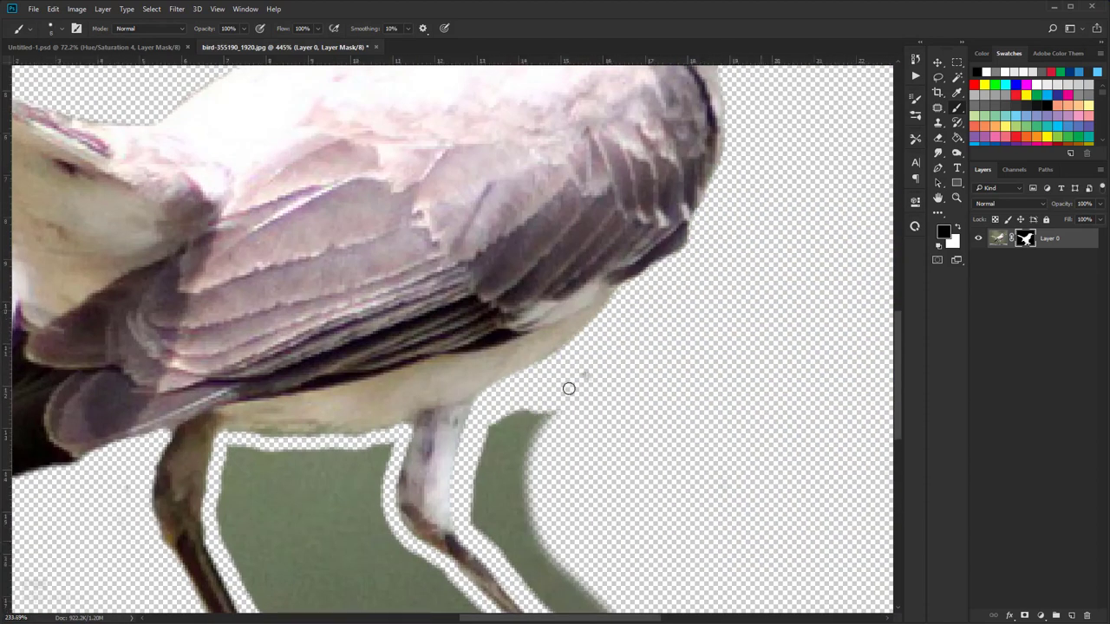
pyautogui.moveTo(373, 455); pyautogui.dragTo(568, 224)
# - Mask out the remaining green background between the bird's legs and around its feet with a larger black brush
pyautogui.scroll(1, 568, 223)
pyautogui.press(']')
pyautogui.press(']')
pyautogui.press(']')
pyautogui.press(']')
pyautogui.press(']')
pyautogui.press(']')
pyautogui.moveTo(575, 229)
pyautogui.mouseDown()
pyautogui.moveTo(694, 427)
pyautogui.moveTo(508, 527)
pyautogui.moveTo(405, 232)
pyautogui.moveTo(528, 228)
pyautogui.moveTo(738, 515)
pyautogui.moveTo(545, 321)
pyautogui.moveTo(512, 316)
pyautogui.mouseUp()
pyautogui.moveTo(506, 356); pyautogui.dragTo(650, 272)
pyautogui.moveTo(516, 401)
pyautogui.mouseDown()
pyautogui.moveTo(483, 560)
pyautogui.moveTo(659, 519)
pyautogui.mouseUp()
pyautogui.moveTo(521, 456); pyautogui.dragTo(532, 521)
# - Mask out the leftover wire under the front foot and the green strip beside the front leg
pyautogui.scroll(-3, 533, 522)
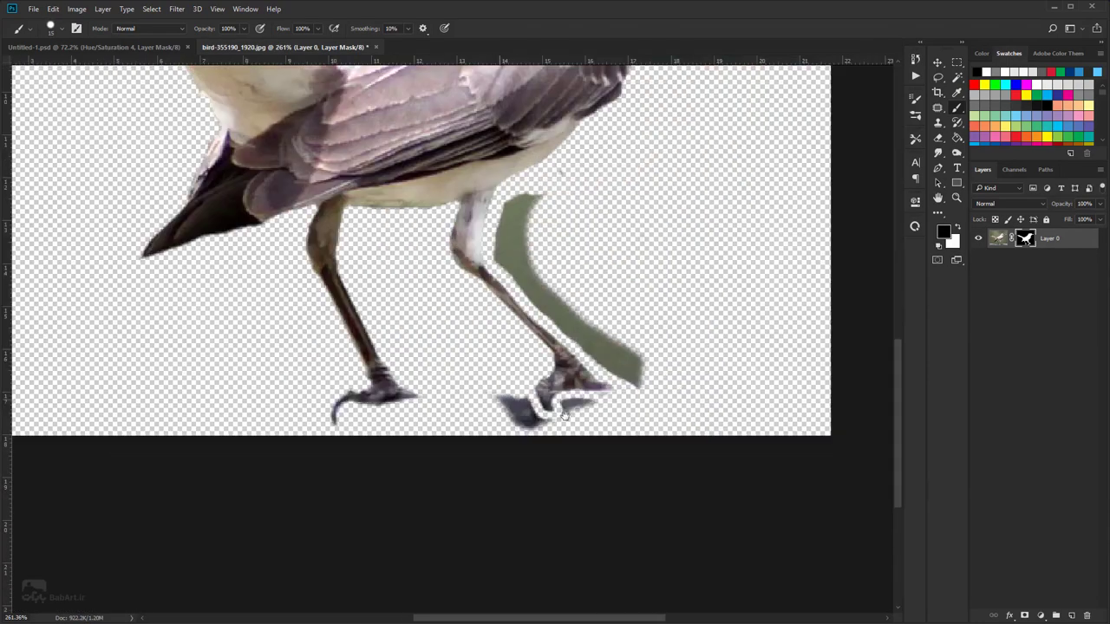
pyautogui.moveTo(586, 414); pyautogui.dragTo(507, 410)
pyautogui.moveTo(633, 375)
pyautogui.mouseDown()
pyautogui.moveTo(523, 235)
pyautogui.moveTo(520, 254)
pyautogui.mouseUp()
pyautogui.moveTo(748, 231); pyautogui.dragTo(779, 578)
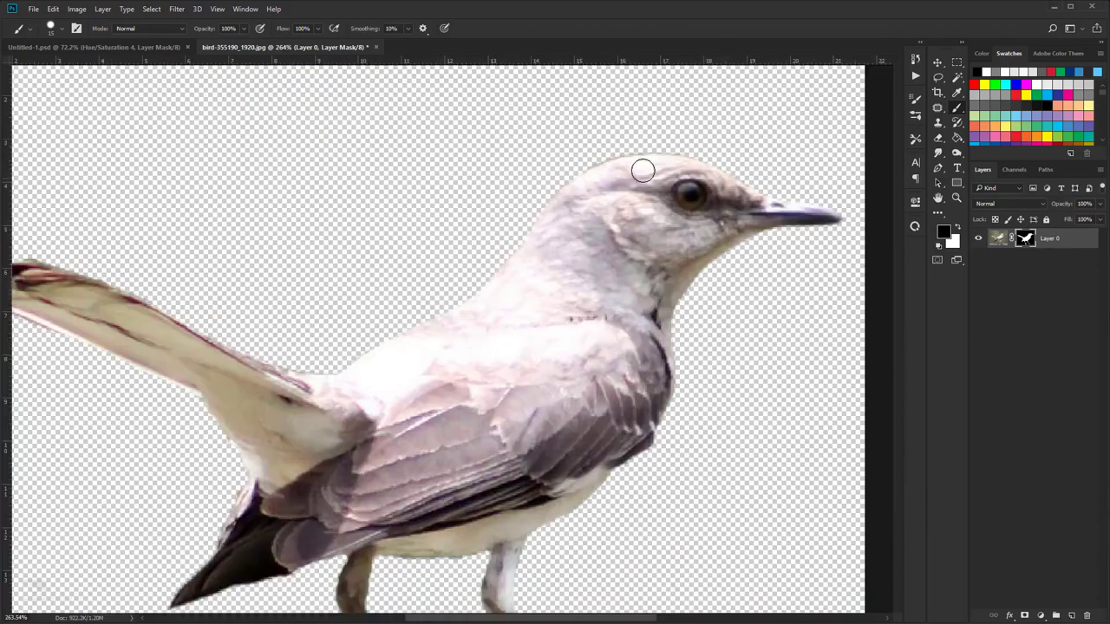
pyautogui.scroll(2, 667, 110)
pyautogui.scroll(-5, 660, 170)
pyautogui.scroll(3, 565, 307)
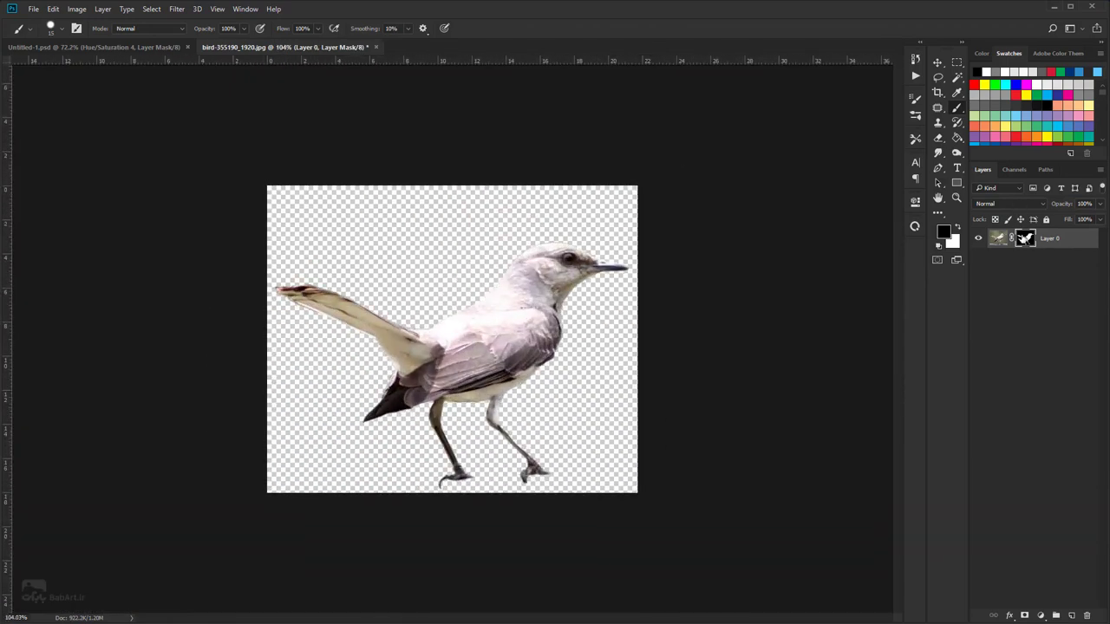
# - Apply the bird's layer mask permanently and move the cut-out bird into the Untitled-1.psd giraffe composite
pyautogui.rightClick(1025, 238)
pyautogui.click(1056, 274)
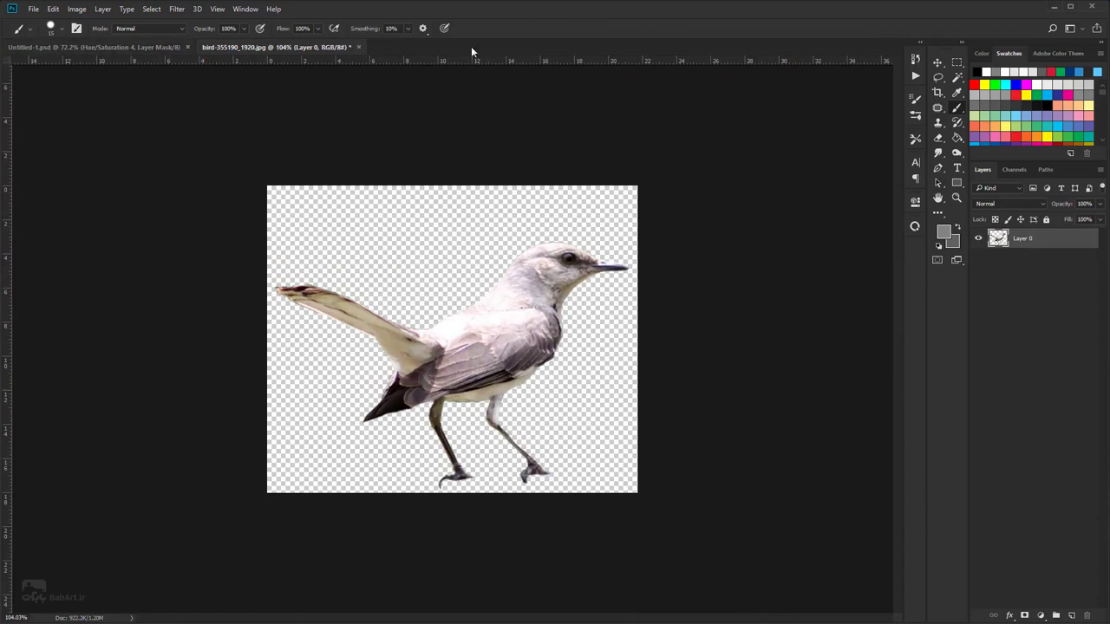
pyautogui.click(938, 65)
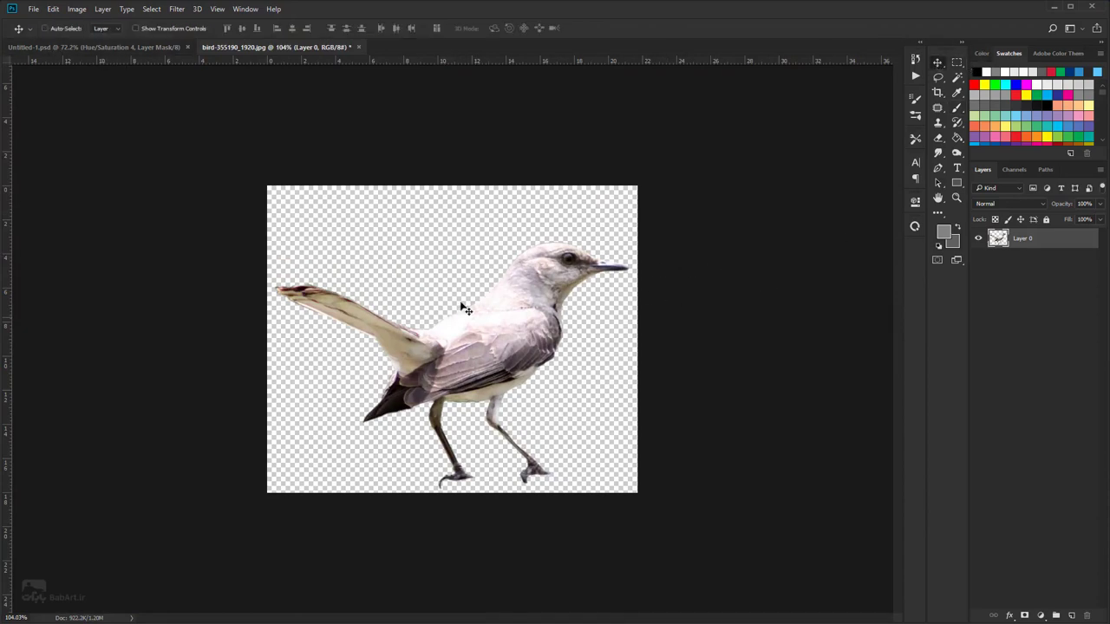
pyautogui.moveTo(464, 308); pyautogui.dragTo(574, 395)
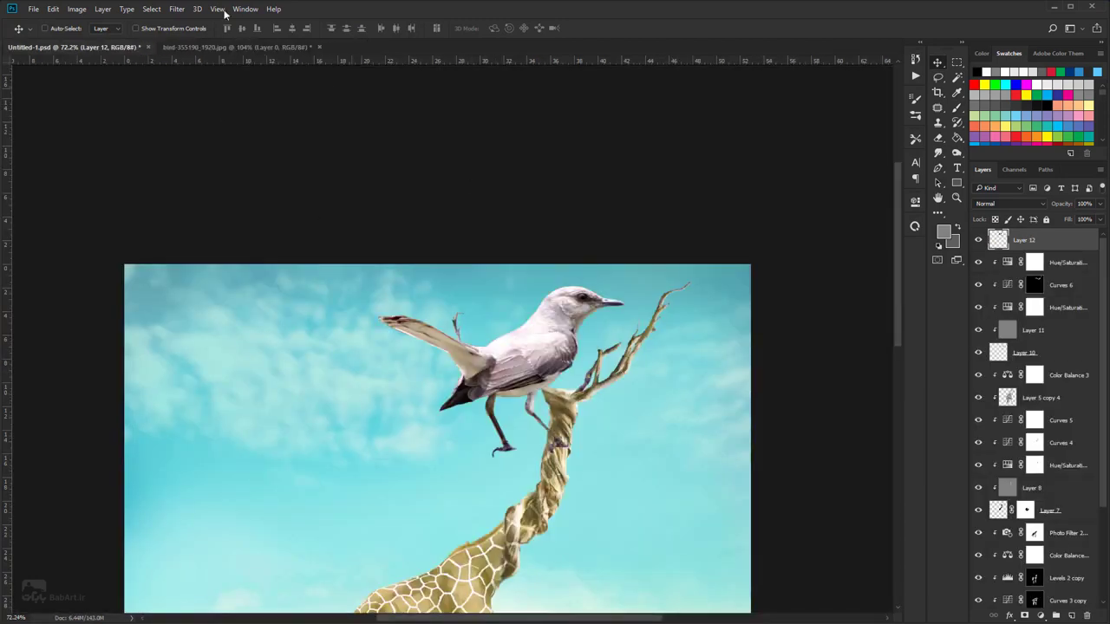
# - Free-transform the bird proportionally down to about 16% and position it above the trunk between the branches
pyautogui.click(53, 10)
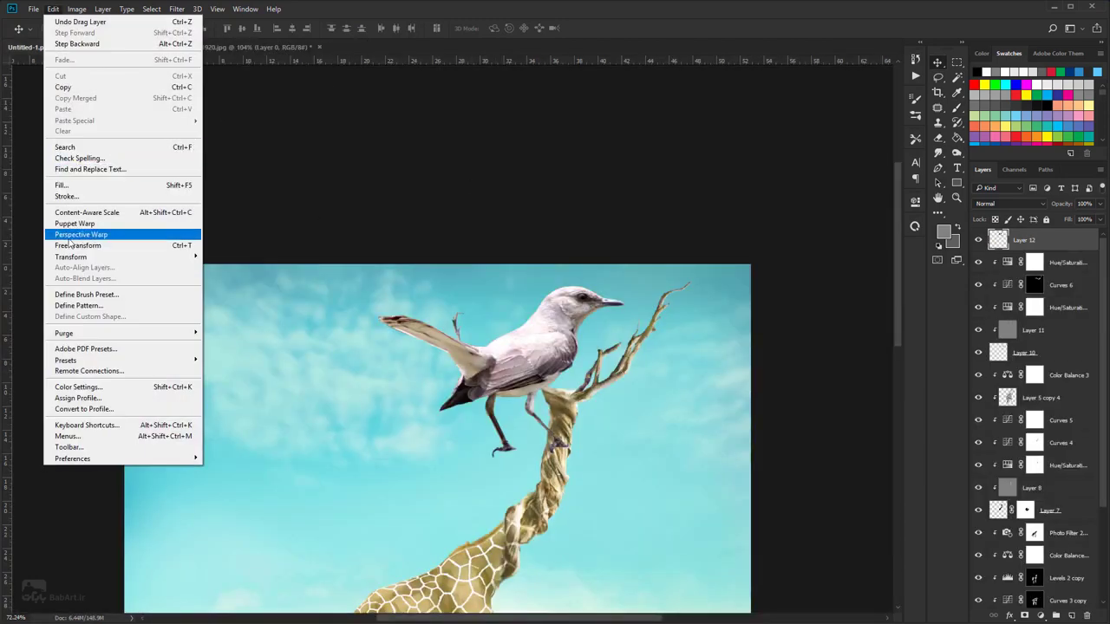
pyautogui.click(77, 244)
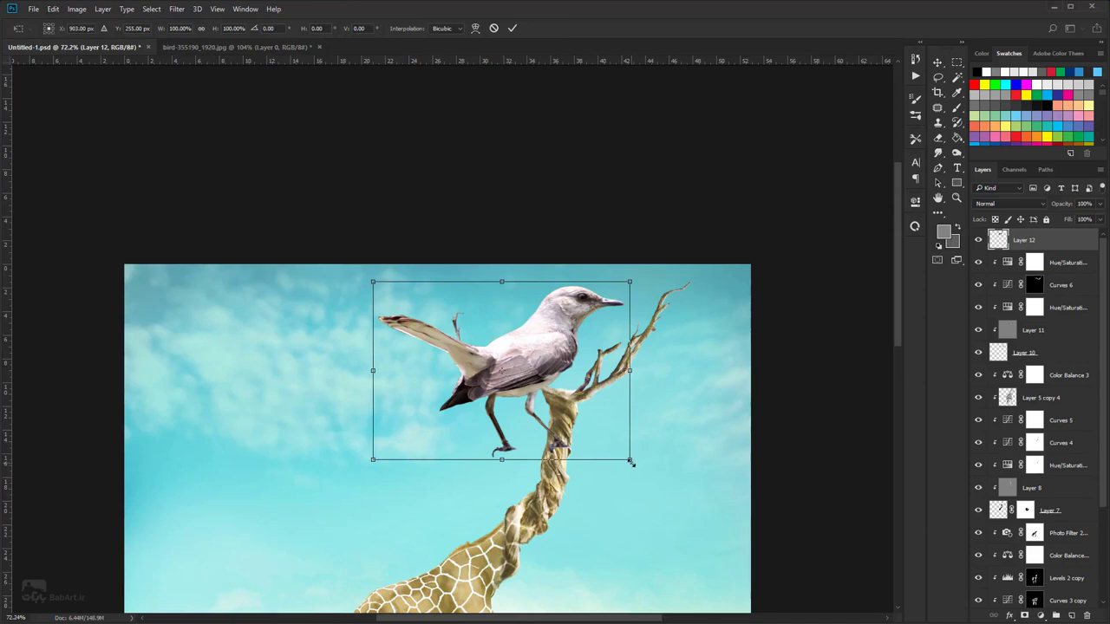
pyautogui.click(202, 29)
pyautogui.moveTo(608, 449); pyautogui.dragTo(448, 332)
pyautogui.scroll(5, 422, 303)
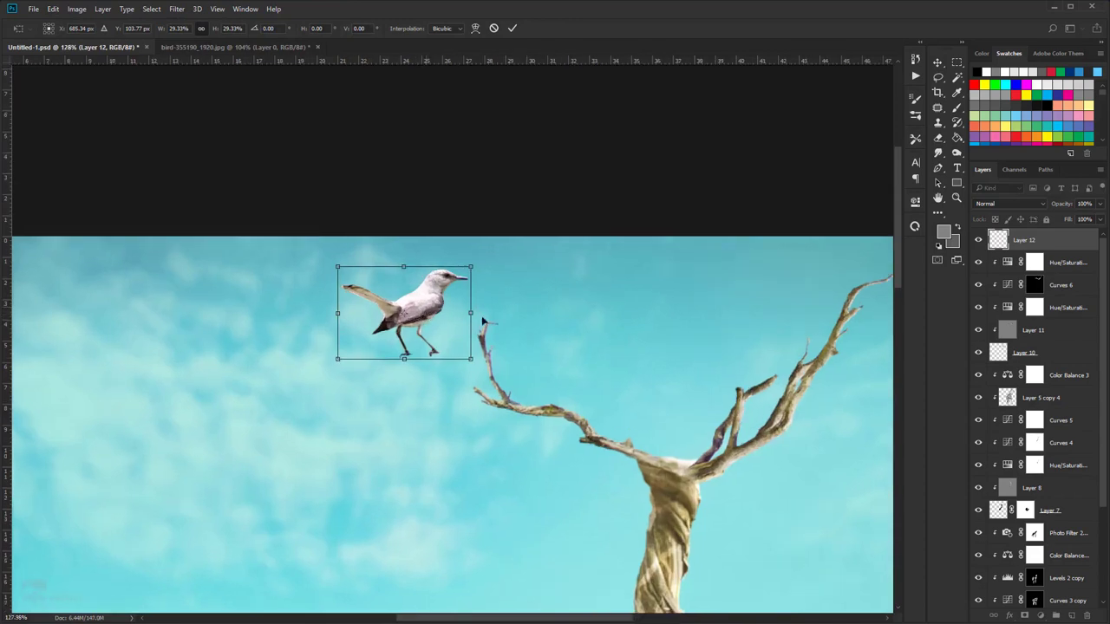
pyautogui.moveTo(428, 294); pyautogui.dragTo(676, 380)
pyautogui.moveTo(719, 436); pyautogui.dragTo(664, 413)
pyautogui.scroll(3, 642, 395)
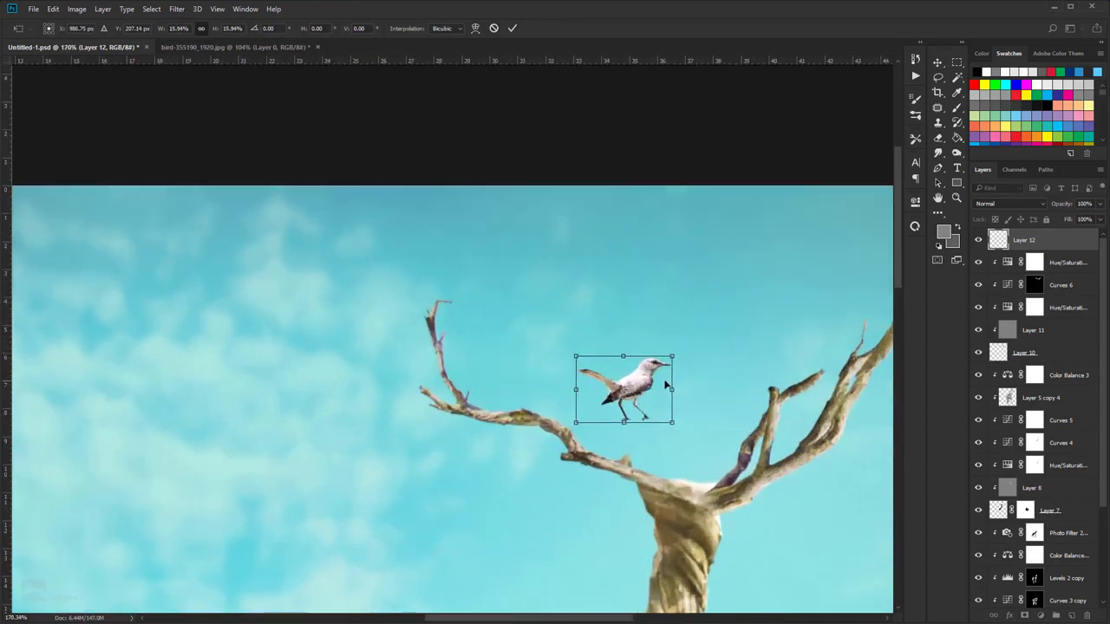
# - Flip the bird horizontally, stand it on top of the twisted trunk between the branches, and apply the transform
pyautogui.rightClick(649, 411)
pyautogui.click(716, 560)
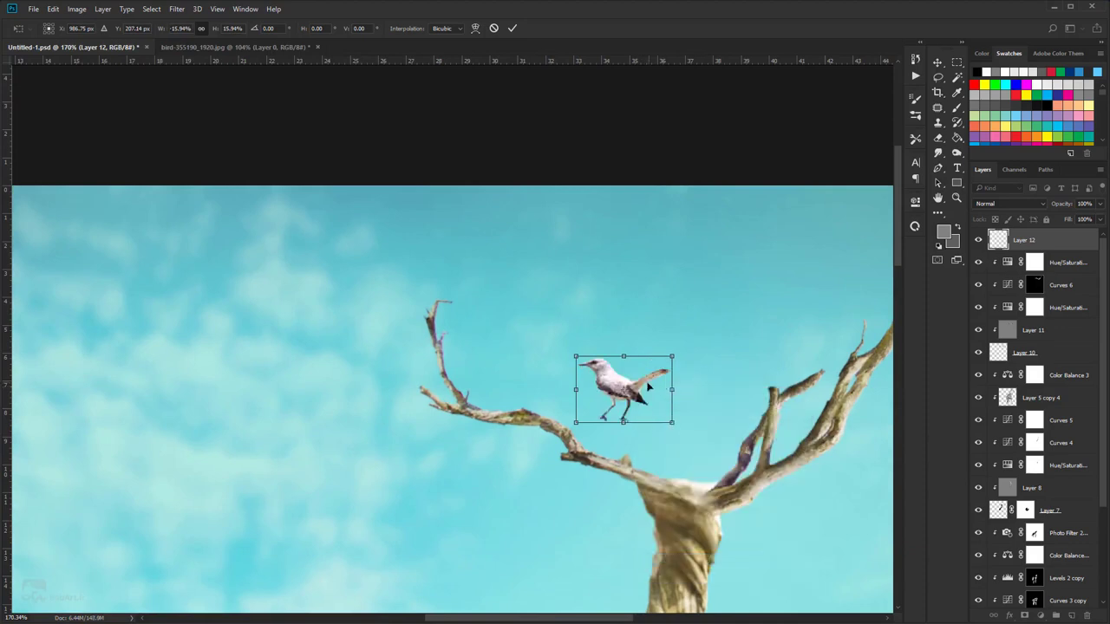
pyautogui.moveTo(623, 389); pyautogui.dragTo(689, 463)
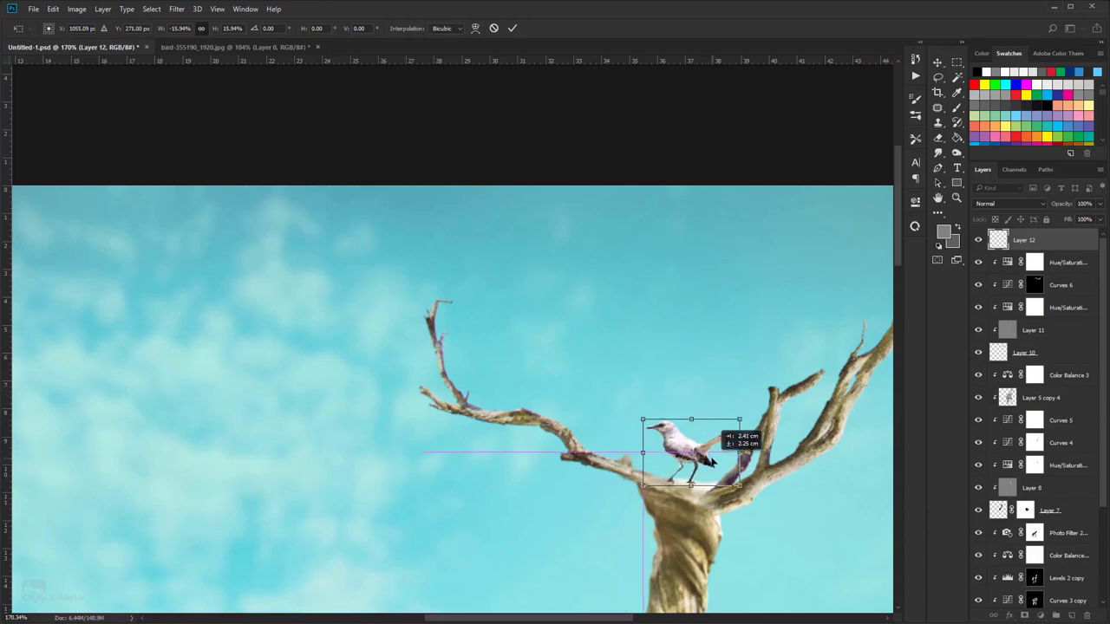
pyautogui.scroll(-6, 709, 462)
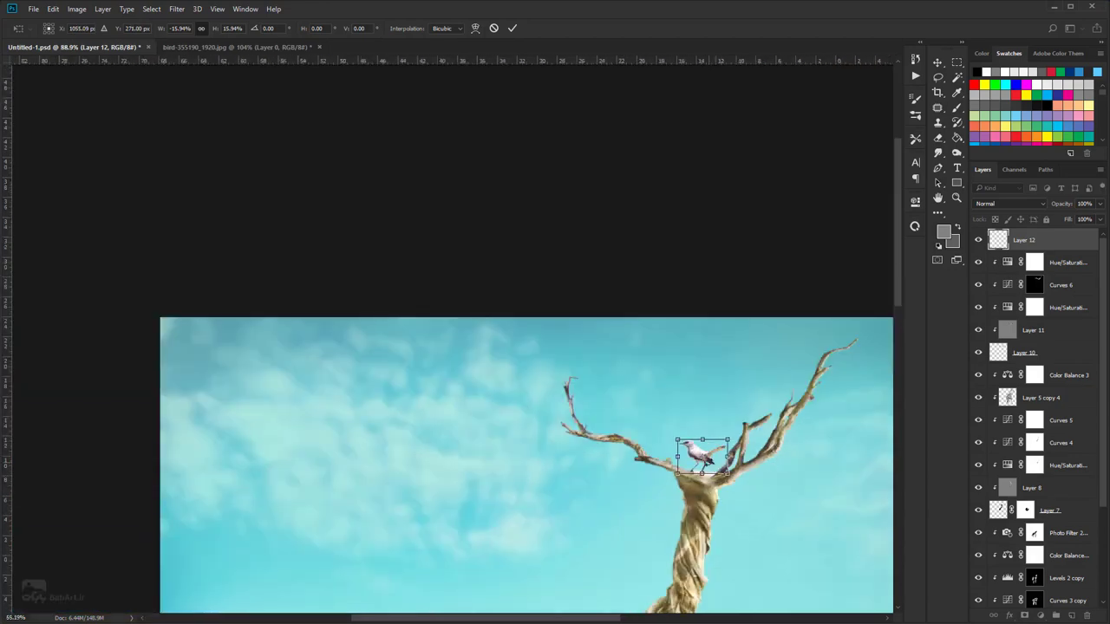
pyautogui.scroll(-5, 708, 464)
pyautogui.scroll(2, 540, 167)
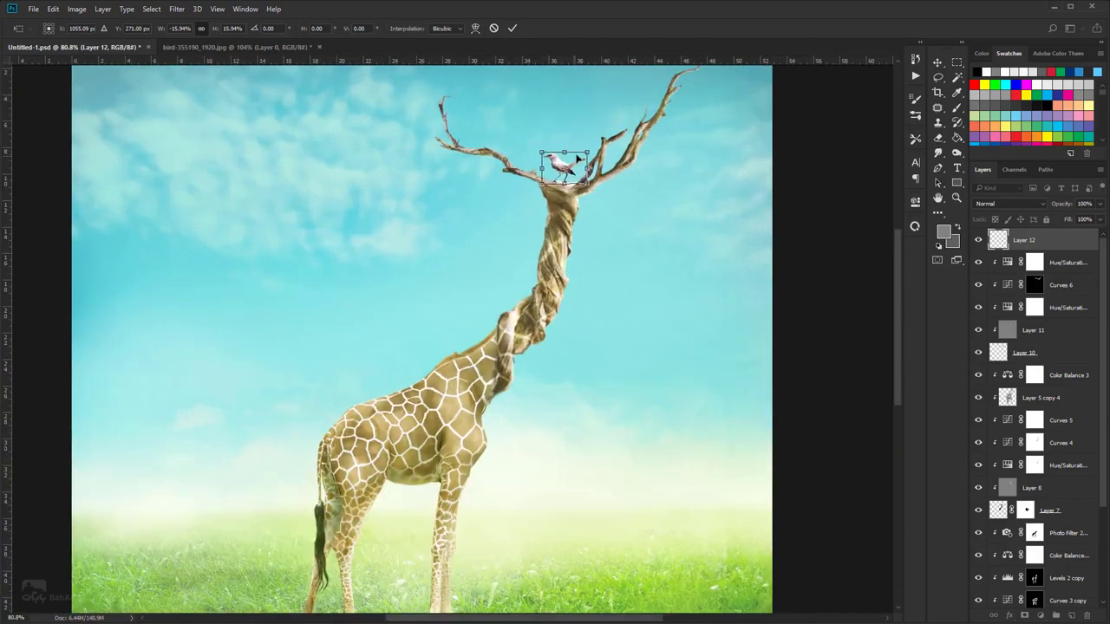
pyautogui.click(511, 28)
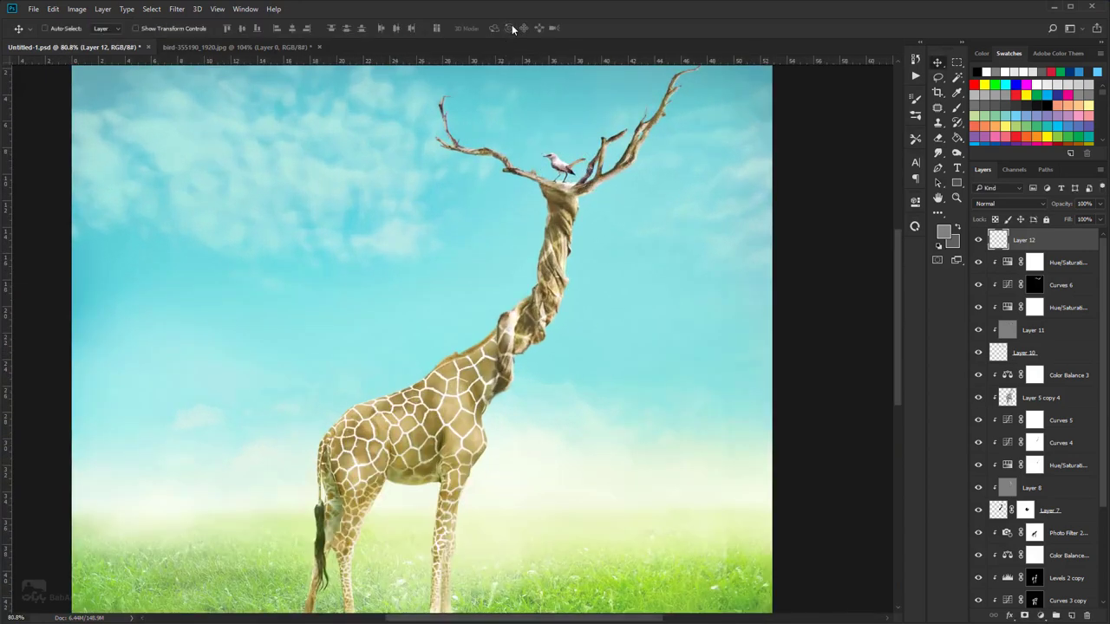
# - Create a new empty layer directly beneath the bird layer for its shadow
pyautogui.scroll(6, 555, 148)
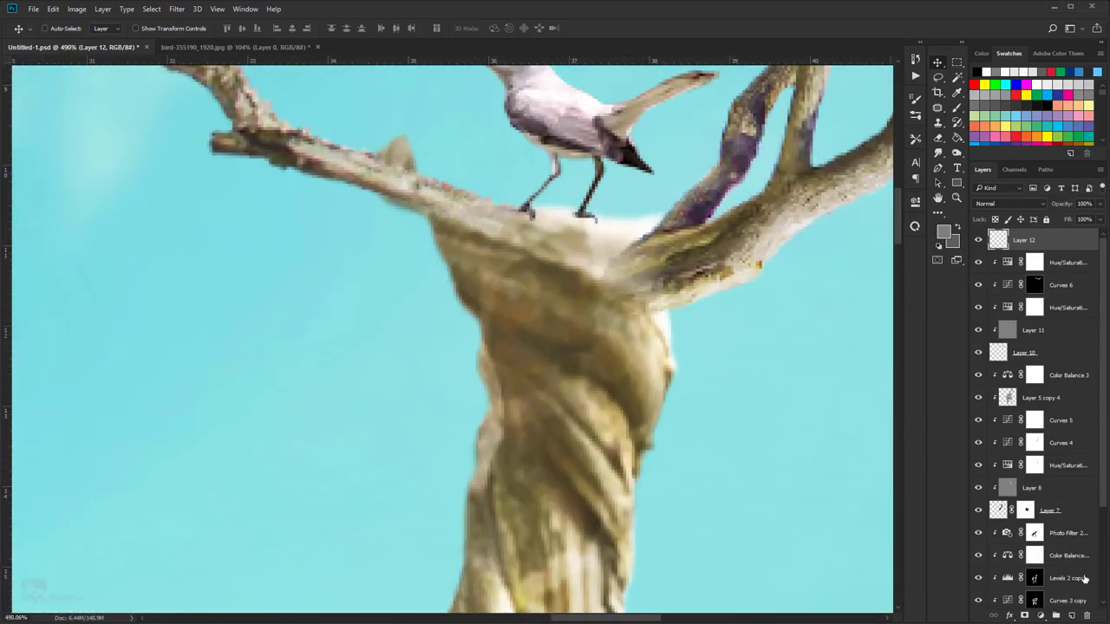
pyautogui.keyDown('ctrl'); pyautogui.click(1073, 616); pyautogui.keyUp('ctrl')
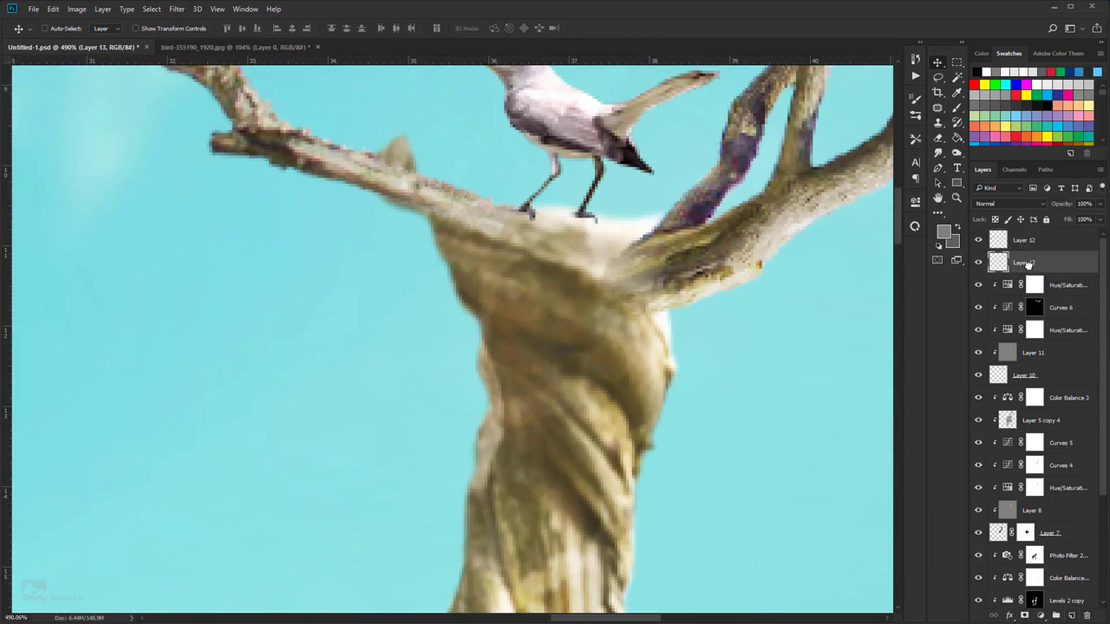
pyautogui.click(979, 240)
pyautogui.click(979, 239)
# - Reset the Brush tool, lower its opacity to 50% and choose a near-black foreground color
pyautogui.press('b')
pyautogui.rightClick(23, 27)
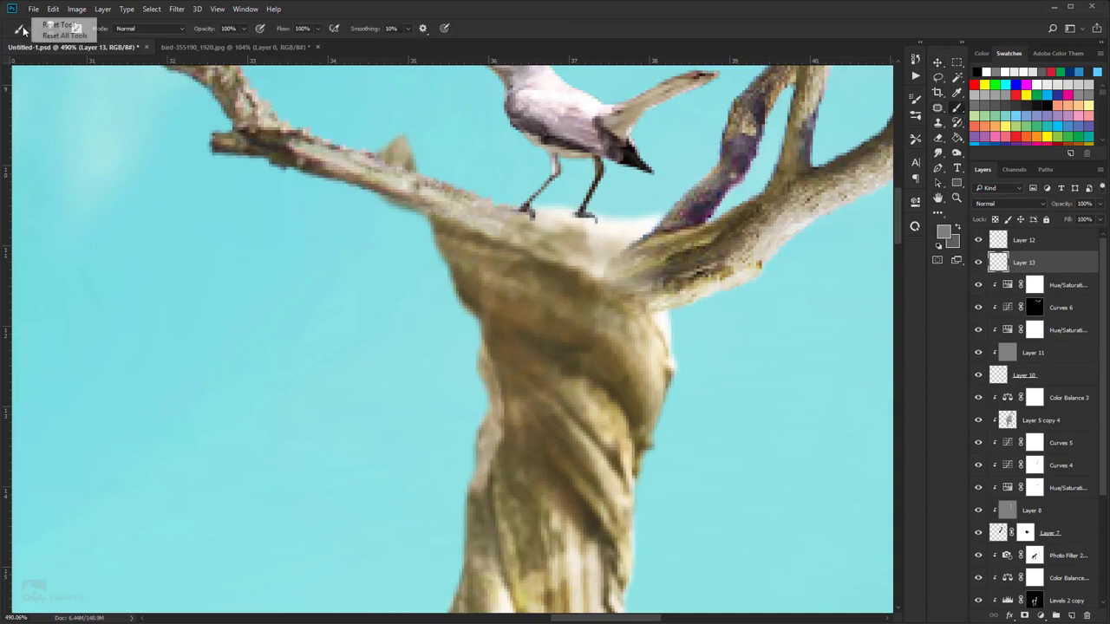
pyautogui.click(49, 24)
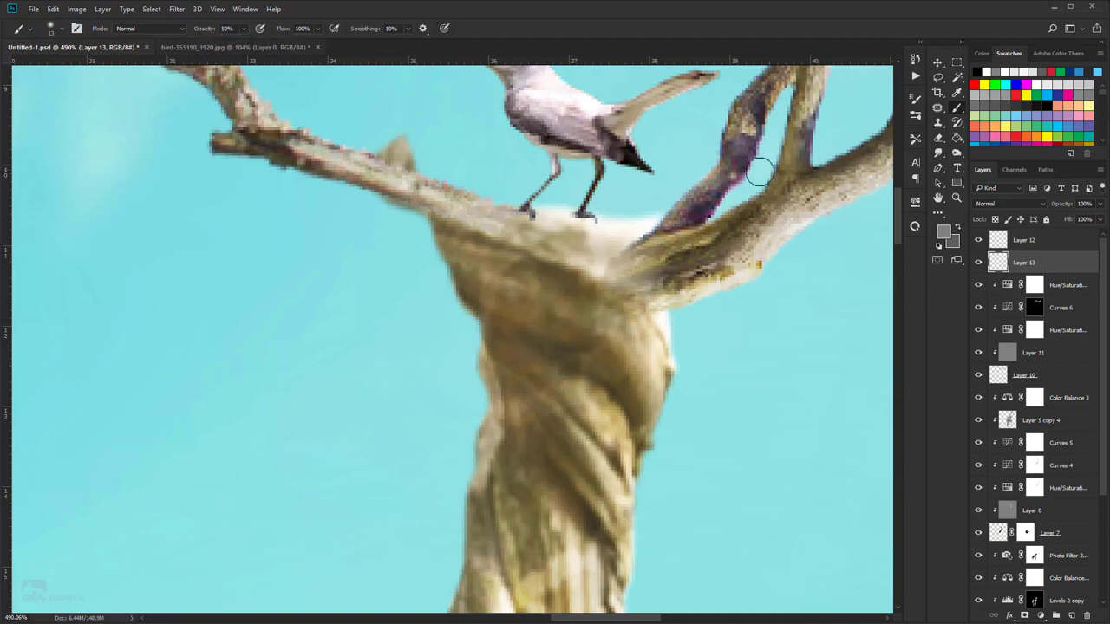
pyautogui.click(948, 233)
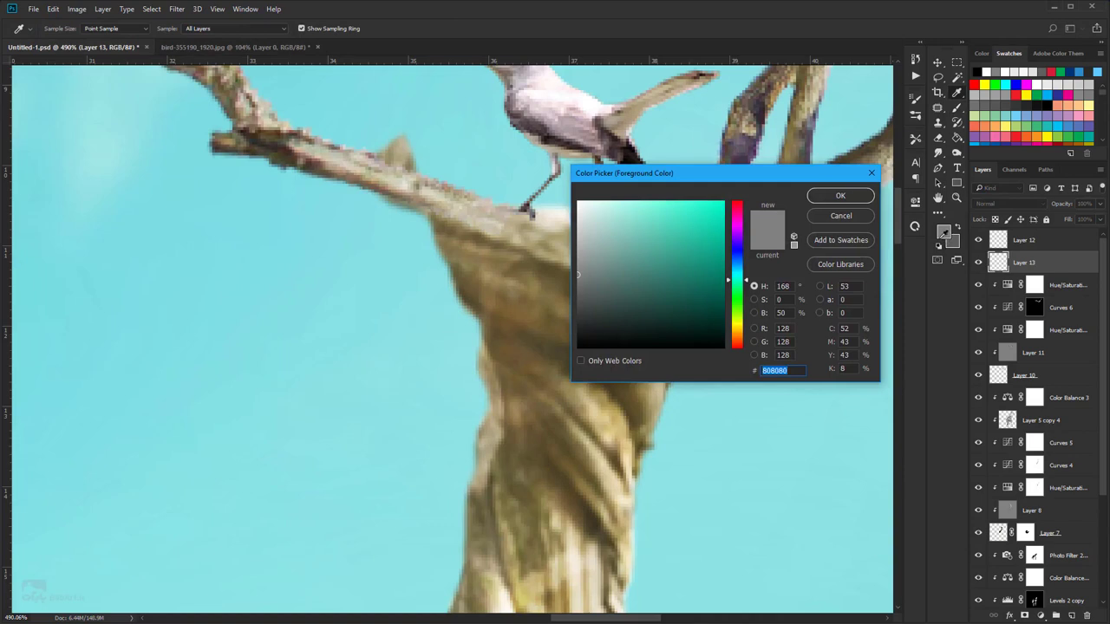
pyautogui.write('070101')
pyautogui.click(840, 195)
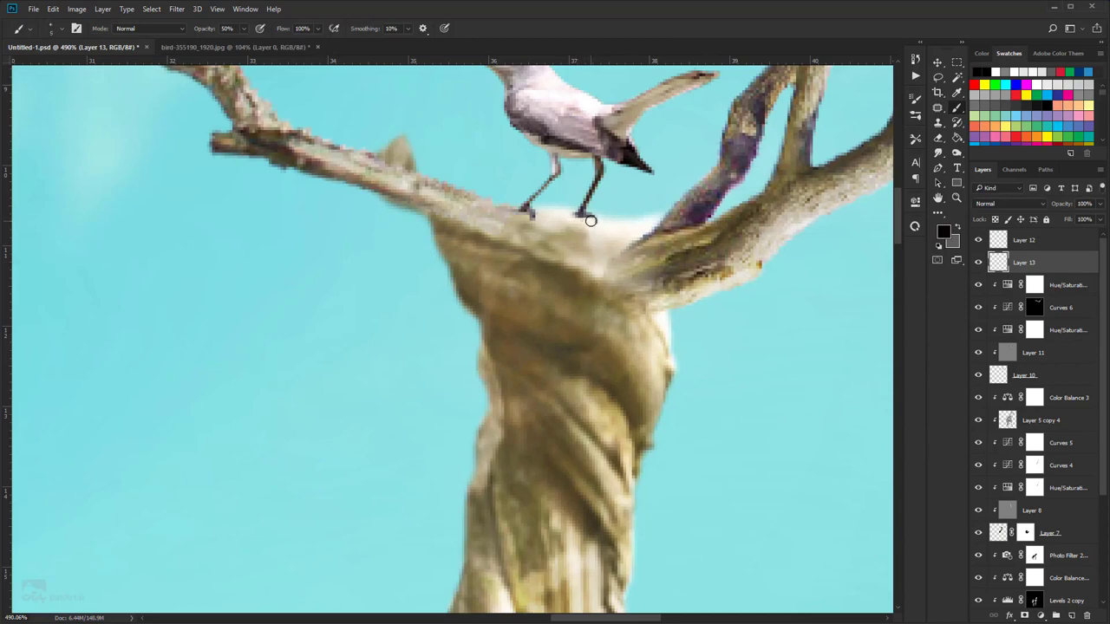
# - Paint two dark diagonal leg shadows with a 5 px brush, running from the bird's feet down across the trunk top
pyautogui.moveTo(589, 221)
pyautogui.mouseDown()
pyautogui.moveTo(546, 236)
pyautogui.moveTo(581, 221)
pyautogui.mouseUp()
pyautogui.moveTo(524, 215); pyautogui.dragTo(472, 233)
pyautogui.moveTo(582, 218); pyautogui.dragTo(481, 262)
pyautogui.moveTo(521, 214); pyautogui.dragTo(406, 261)
pyautogui.moveTo(536, 248); pyautogui.dragTo(438, 282)
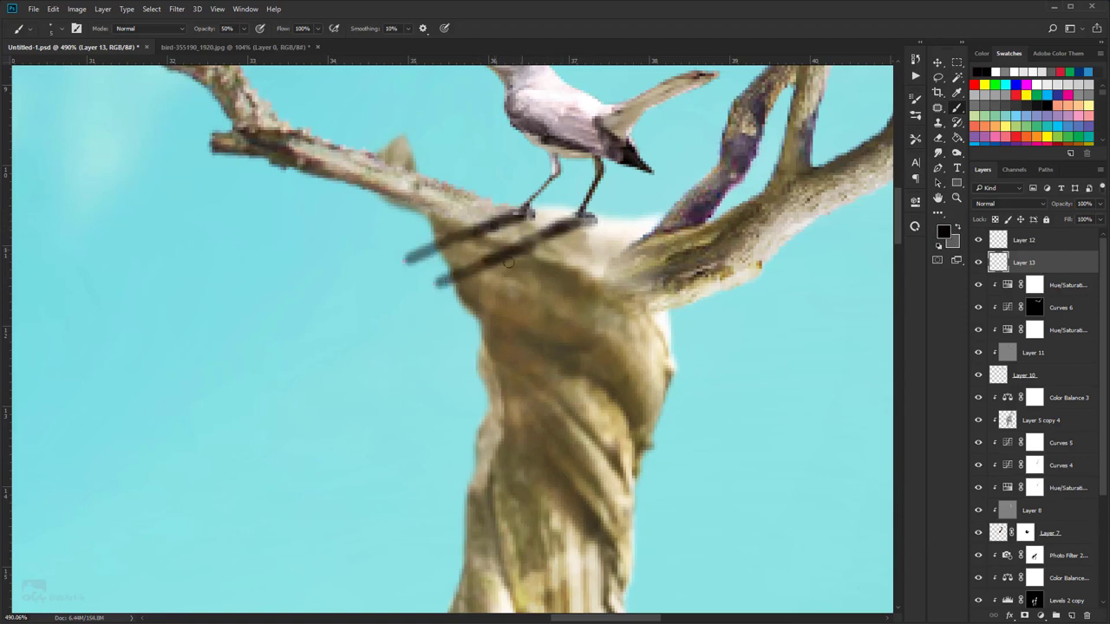
pyautogui.moveTo(571, 227); pyautogui.dragTo(466, 272)
pyautogui.moveTo(518, 214); pyautogui.dragTo(404, 259)
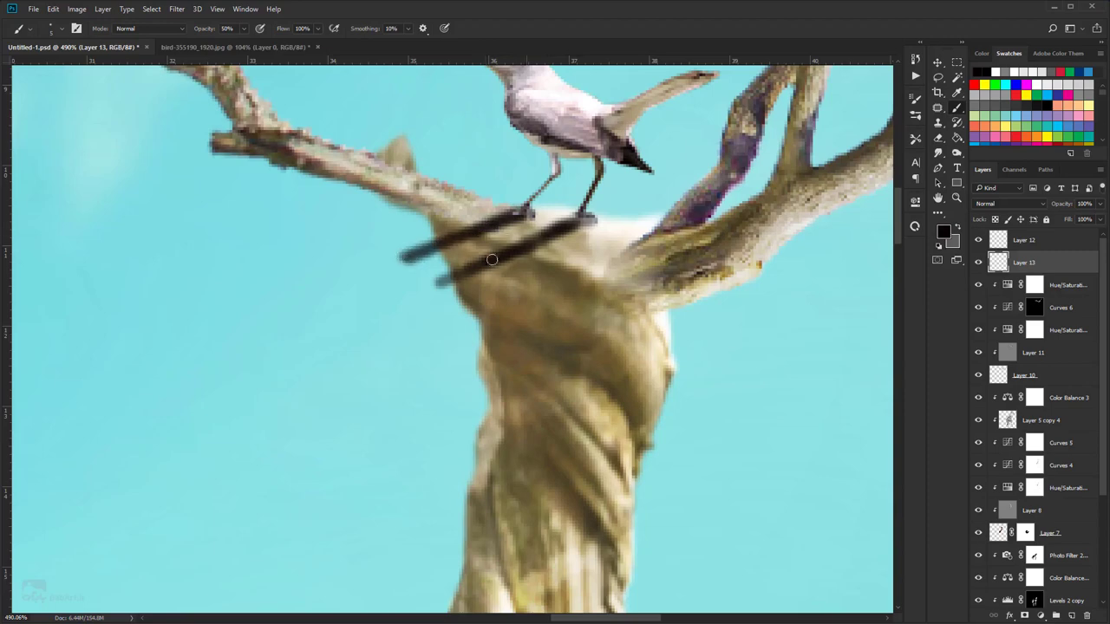
pyautogui.scroll(-2, 520, 246)
pyautogui.scroll(-6, 520, 246)
pyautogui.scroll(7, 506, 221)
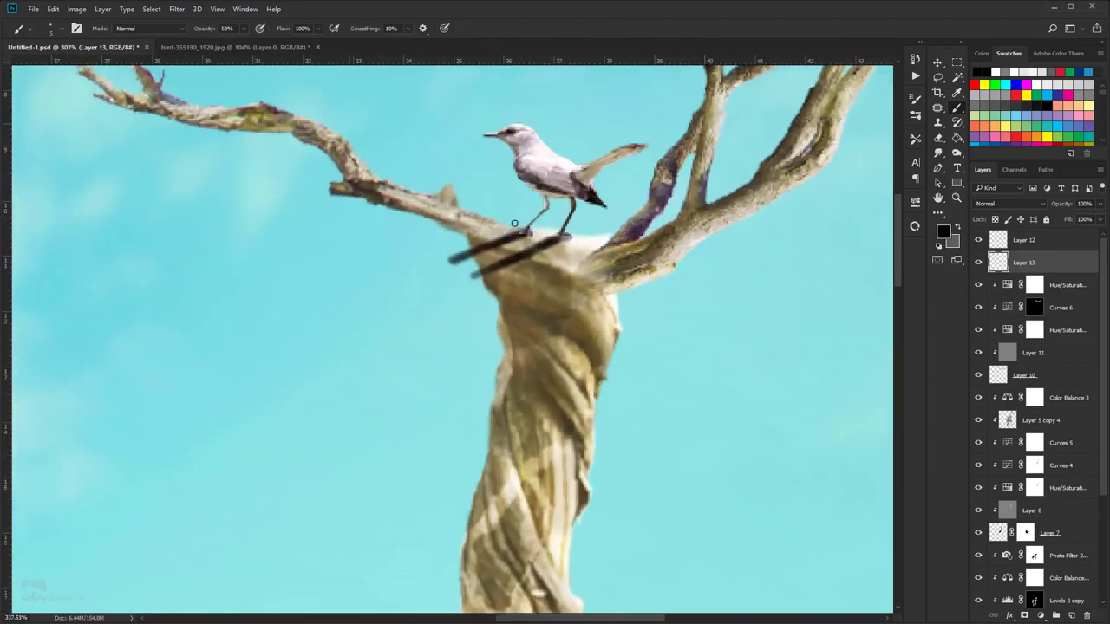
# - Erase along the edges of both painted leg shadows in straight strokes to make them thin and tapered
pyautogui.click(937, 138)
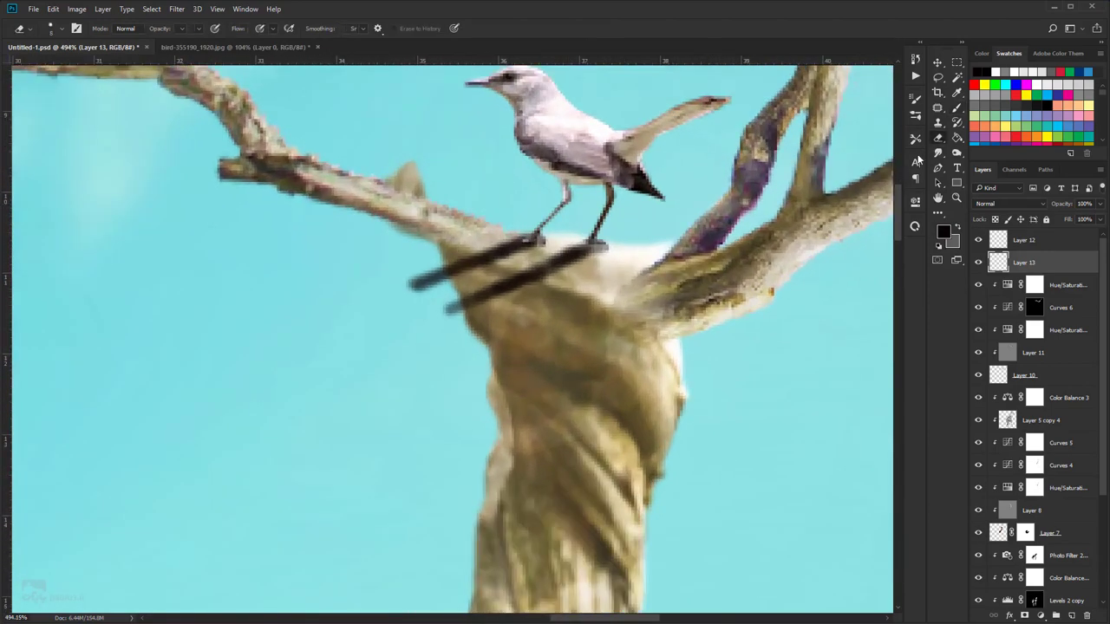
pyautogui.keyDown('shift'); pyautogui.click(419, 300); pyautogui.keyUp('shift')
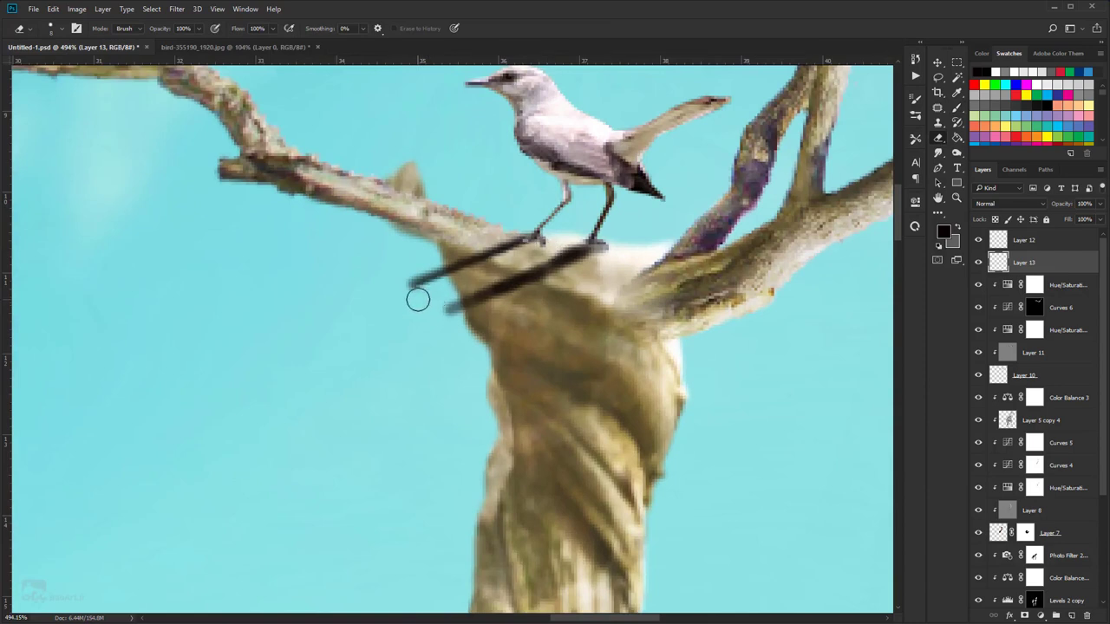
pyautogui.click(606, 252)
pyautogui.keyDown('shift'); pyautogui.click(453, 322); pyautogui.keyUp('shift')
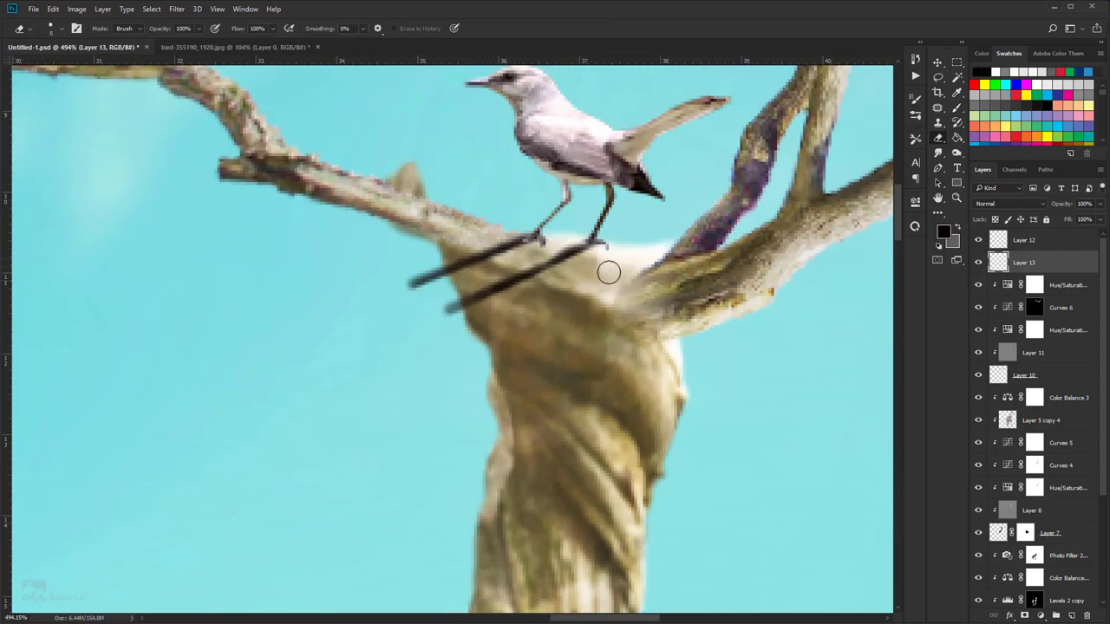
pyautogui.keyDown('shift'); pyautogui.click(435, 307); pyautogui.keyUp('shift')
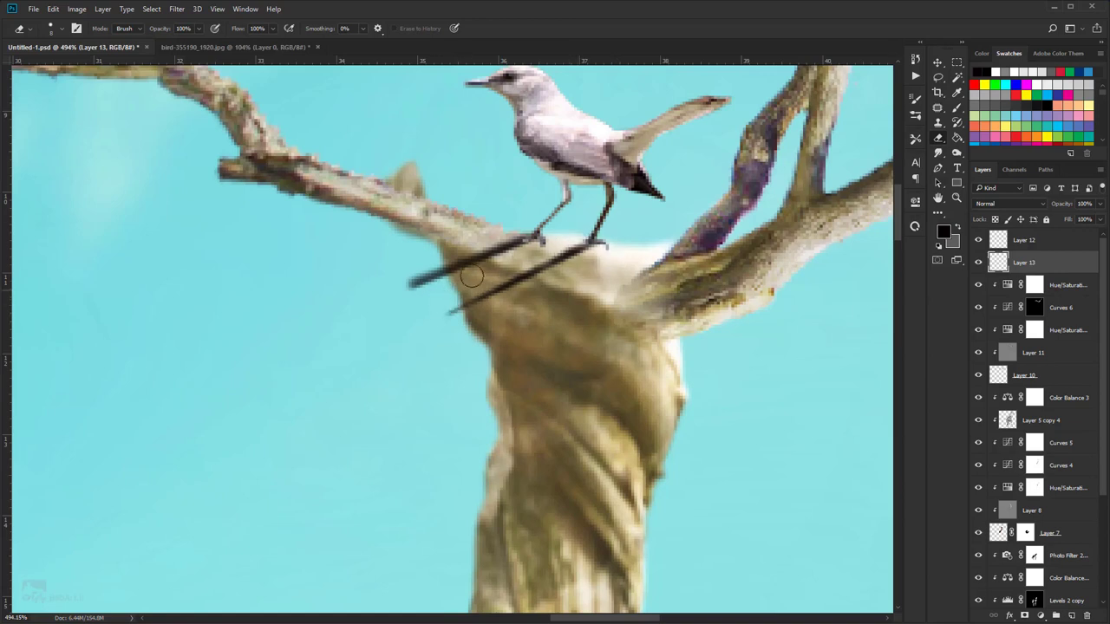
pyautogui.keyDown('shift'); pyautogui.click(398, 282); pyautogui.keyUp('shift')
pyautogui.scroll(-3, 535, 213)
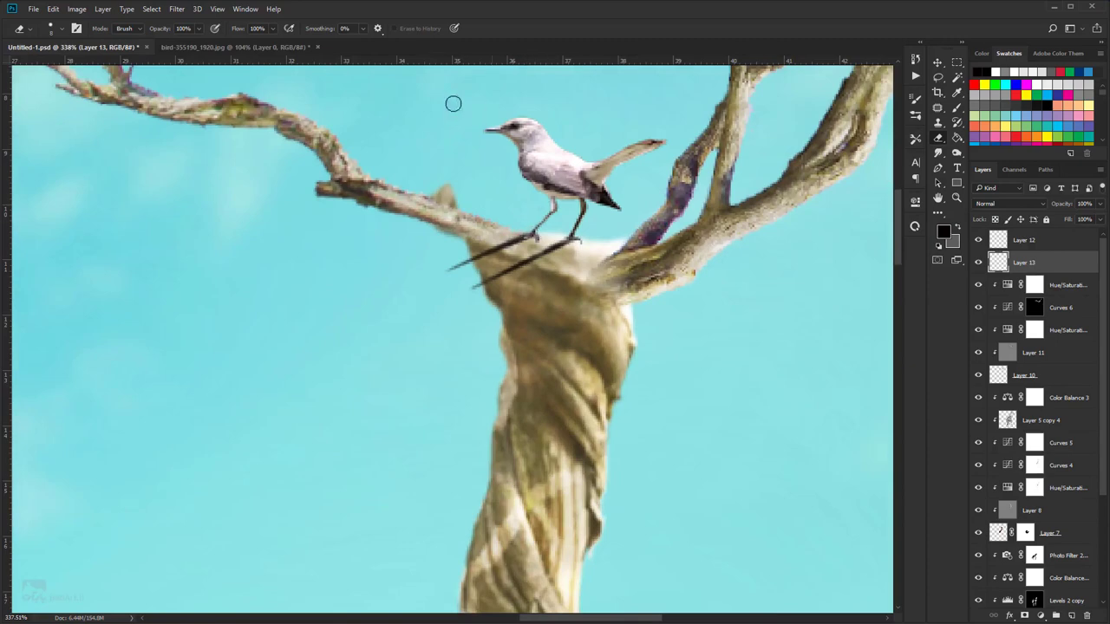
# - Soften the leg shadows with a slight Gaussian Blur and set the shadow layer's opacity to 75%
pyautogui.click(179, 10)
pyautogui.moveTo(187, 136)
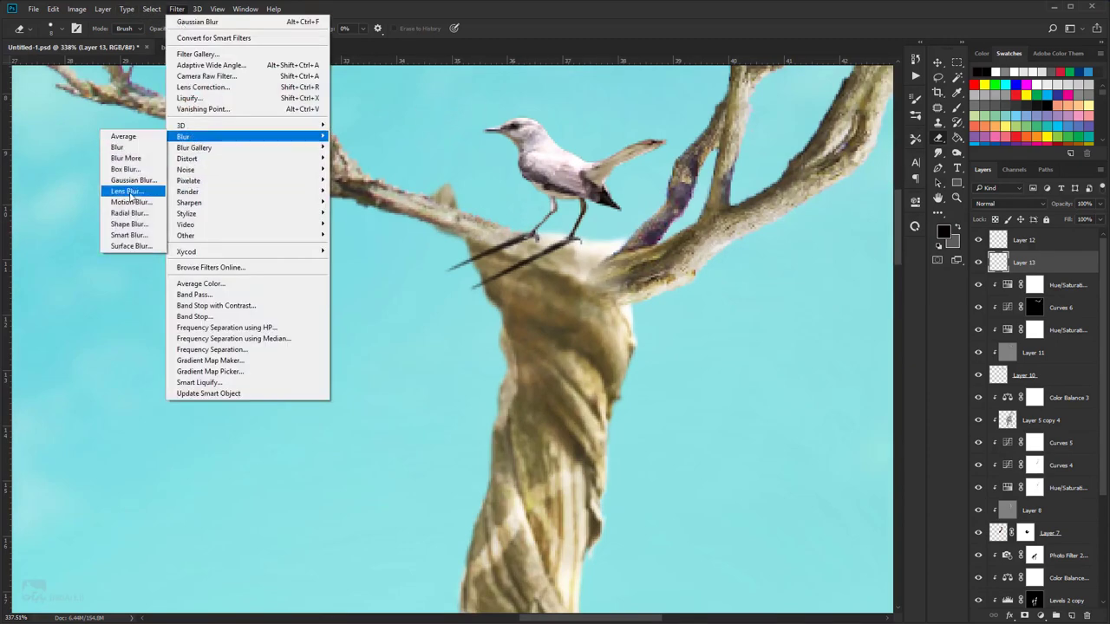
pyautogui.click(135, 181)
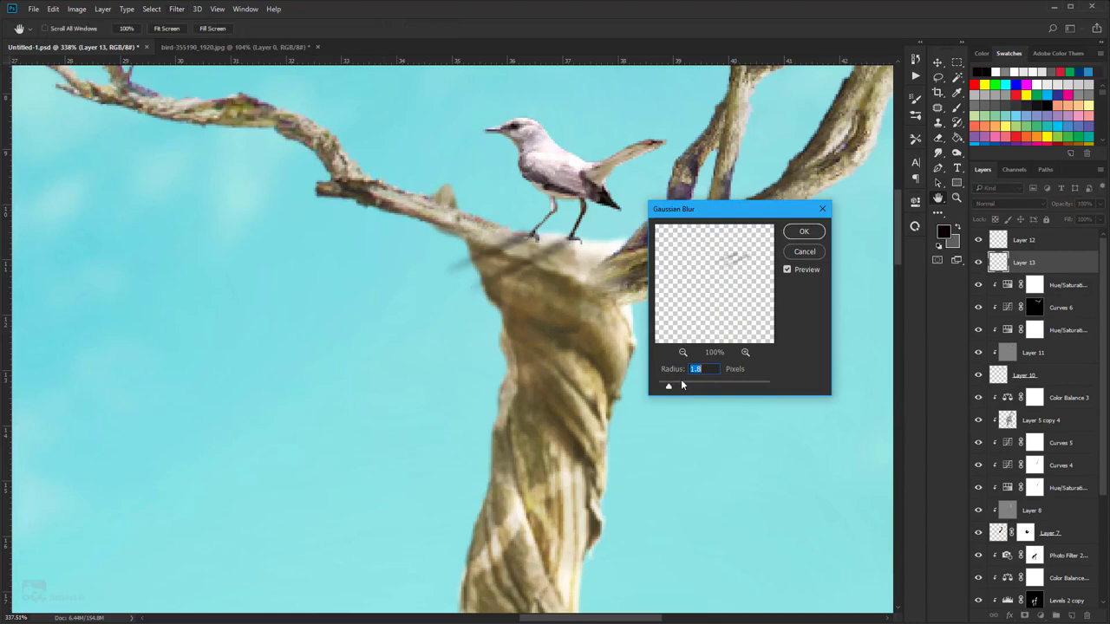
pyautogui.click(798, 234)
pyautogui.press('e')
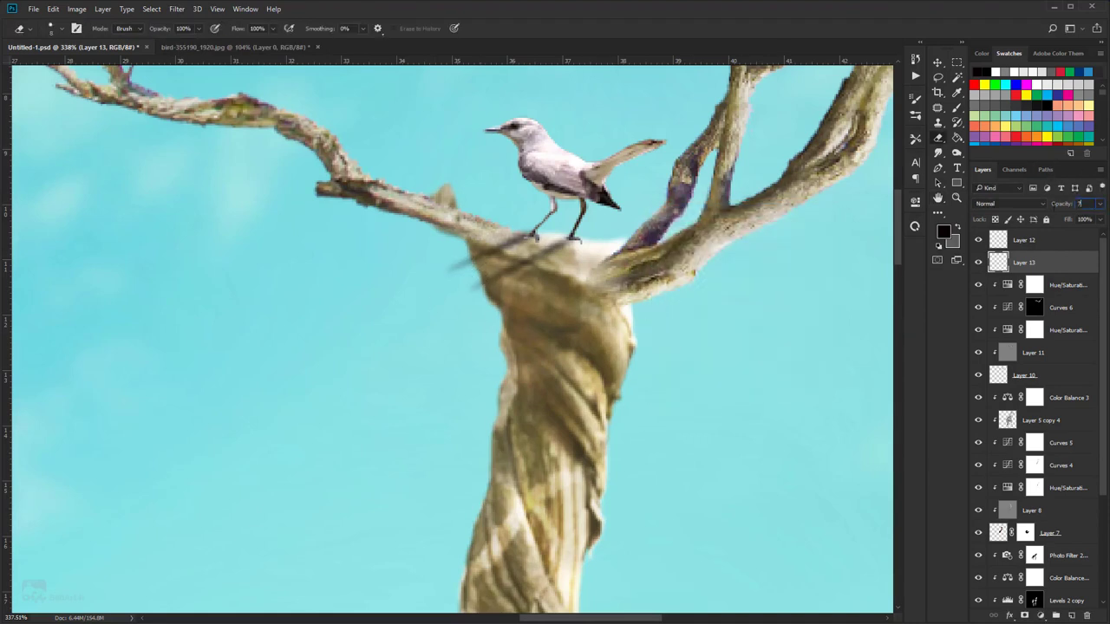
pyautogui.write('5')
pyautogui.click(581, 246)
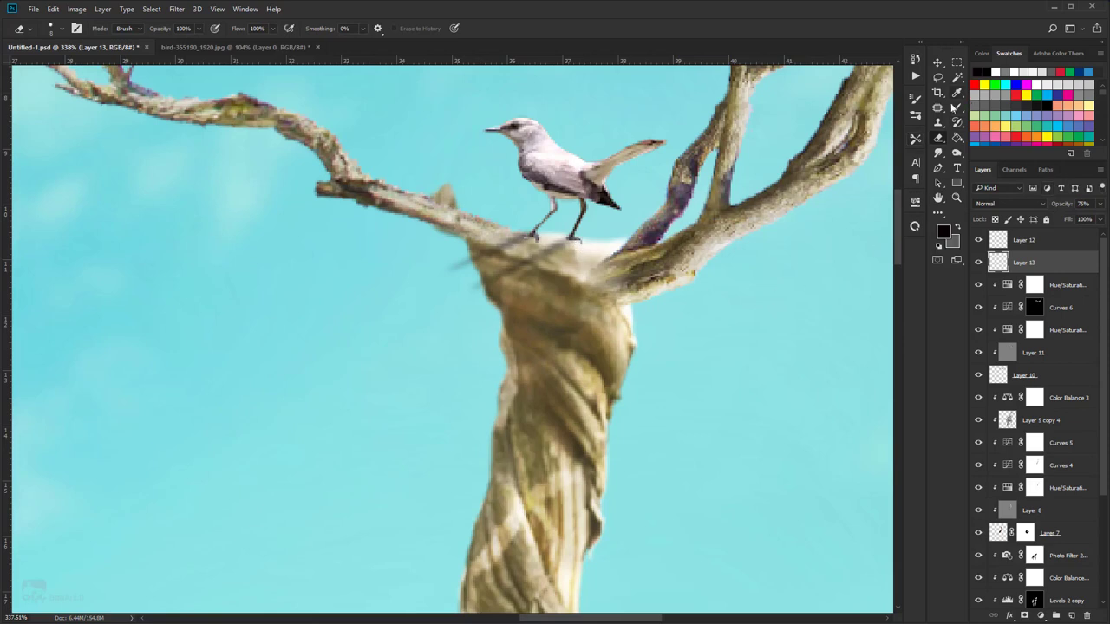
# - Erase the shadow ends extending past the trunk with a 0% hardness eraser, using 8 px and 143 px sizes
pyautogui.rightClick(461, 264)
pyautogui.moveTo(596, 320); pyautogui.dragTo(407, 325)
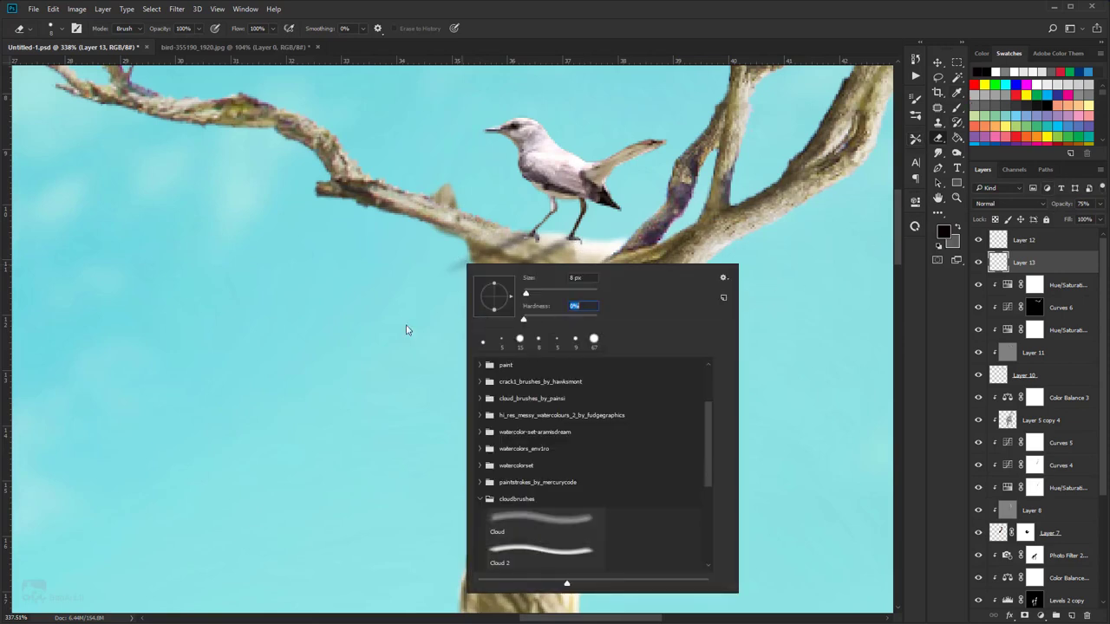
pyautogui.press('Return')
pyautogui.moveTo(466, 258); pyautogui.dragTo(453, 266)
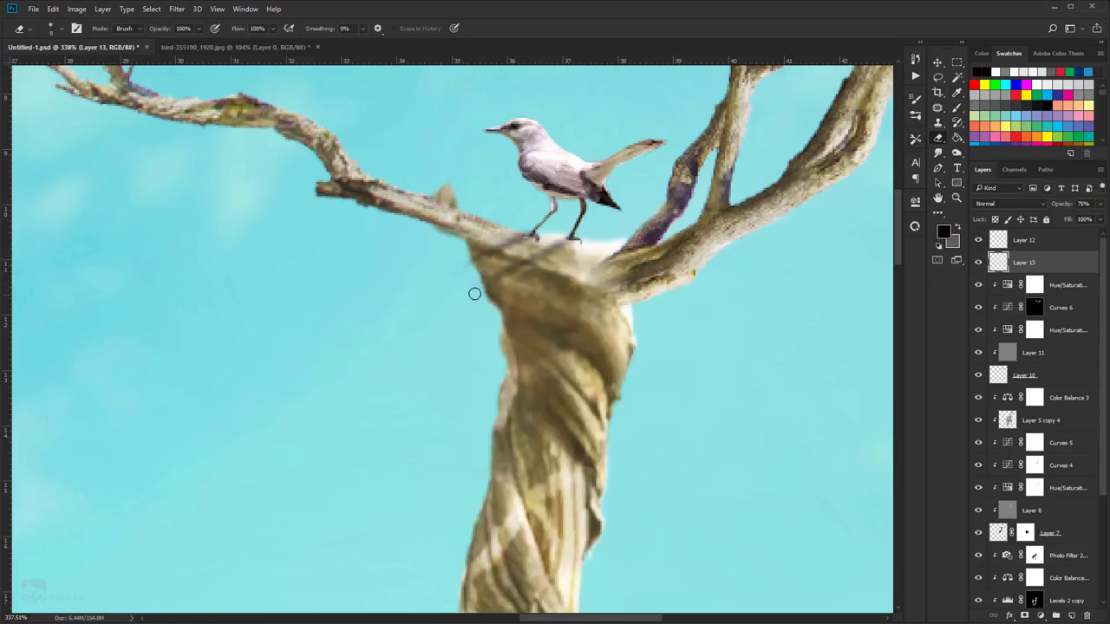
pyautogui.rightClick(477, 259)
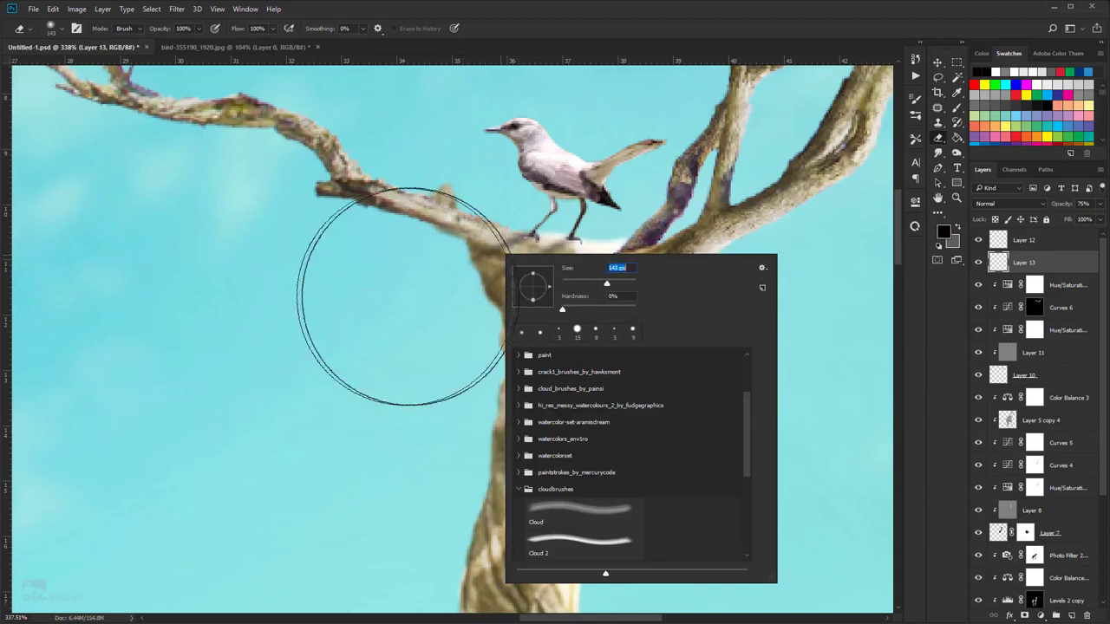
pyautogui.click(373, 303)
pyautogui.scroll(-10, 443, 373)
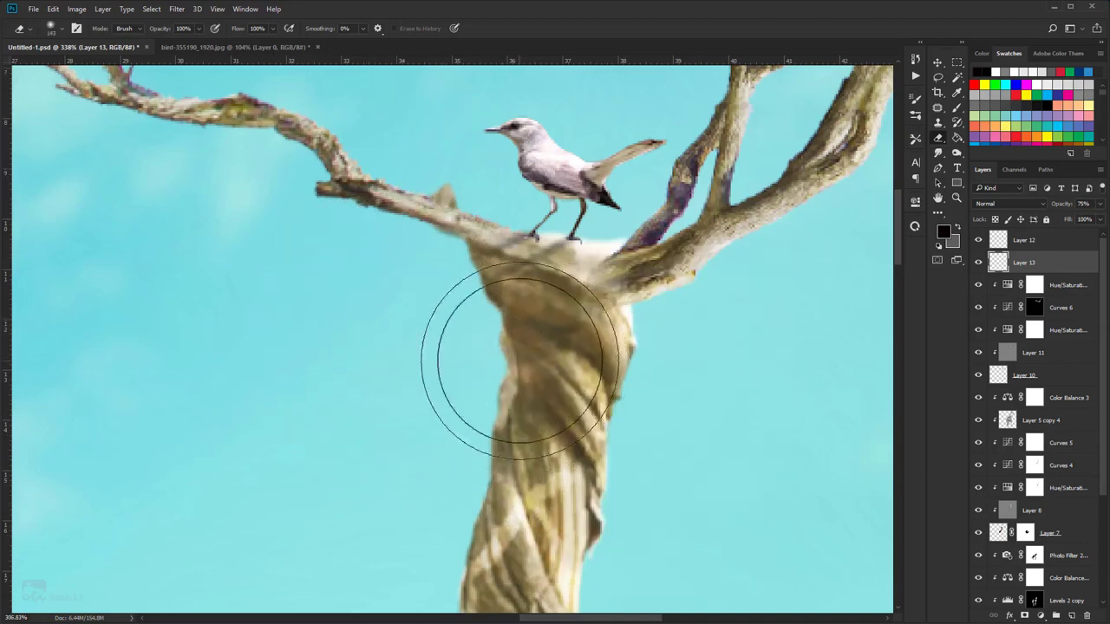
pyautogui.scroll(-2, 586, 336)
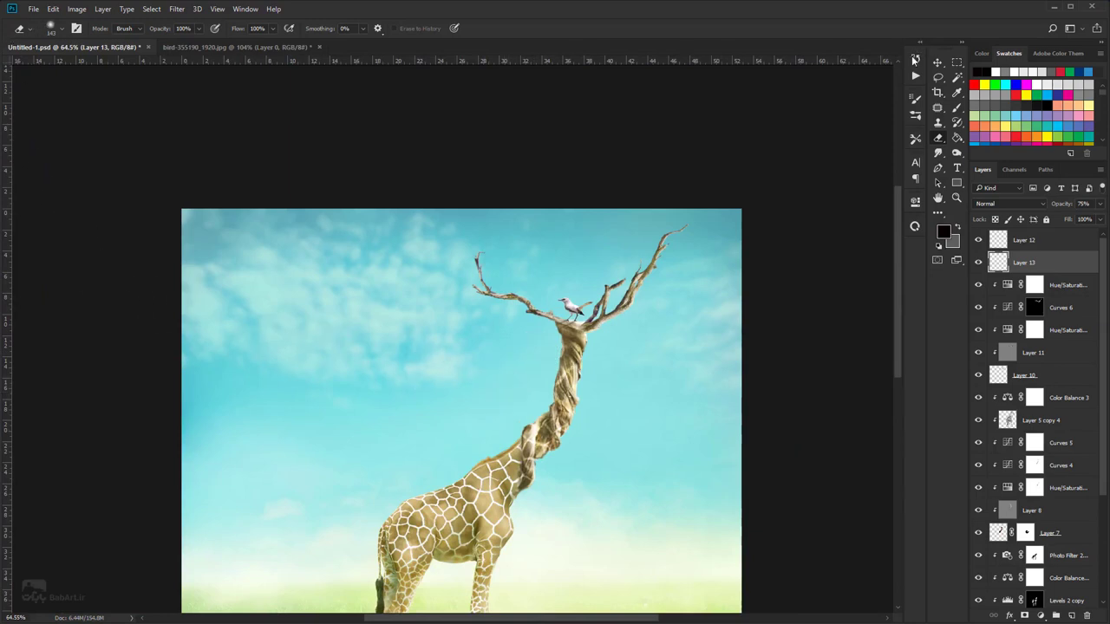
# - Save the document and add a topmost Color Balance adjustment clipped to the perched bird's layer, with midtones at red +34 and green +18
pyautogui.click(937, 61)
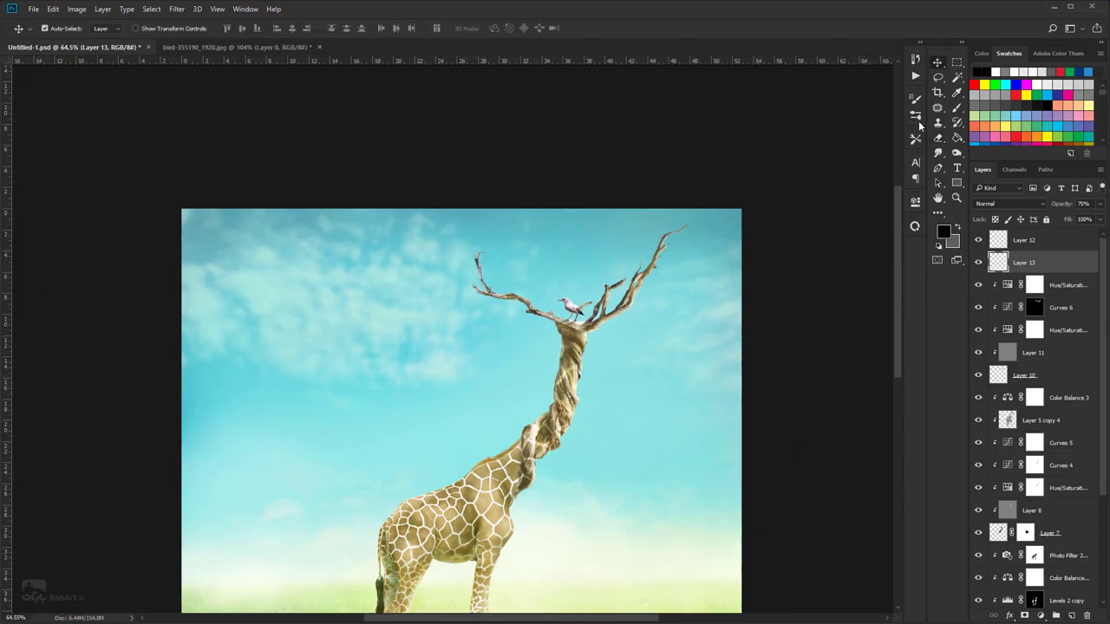
pyautogui.hotkey('ctrl', 's')
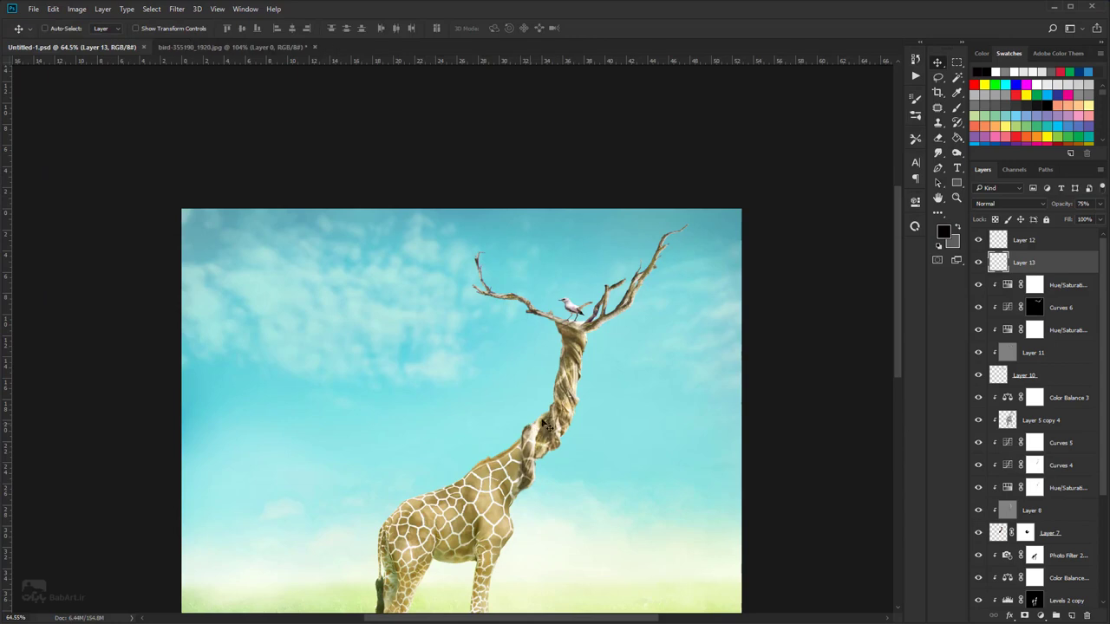
pyautogui.click(1042, 614)
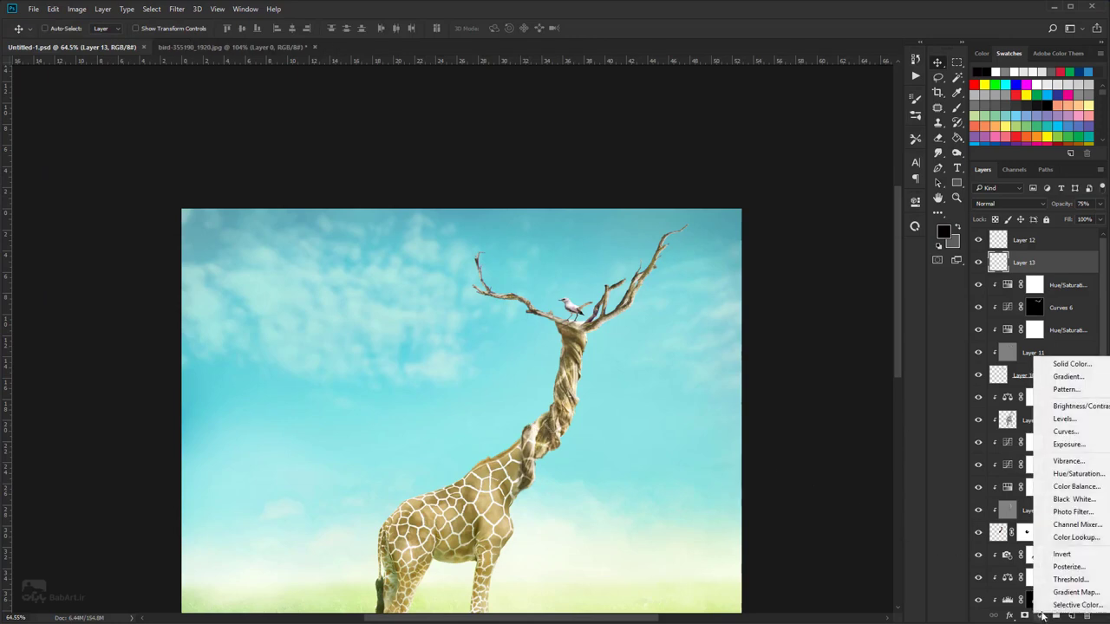
pyautogui.click(1075, 486)
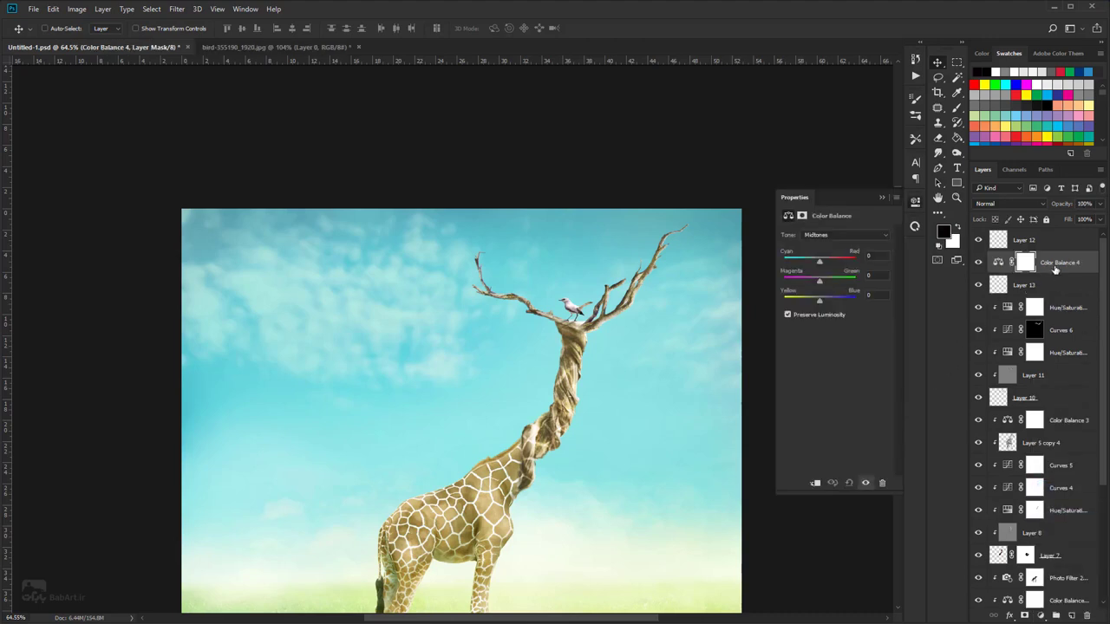
pyautogui.moveTo(1055, 270); pyautogui.dragTo(1021, 243)
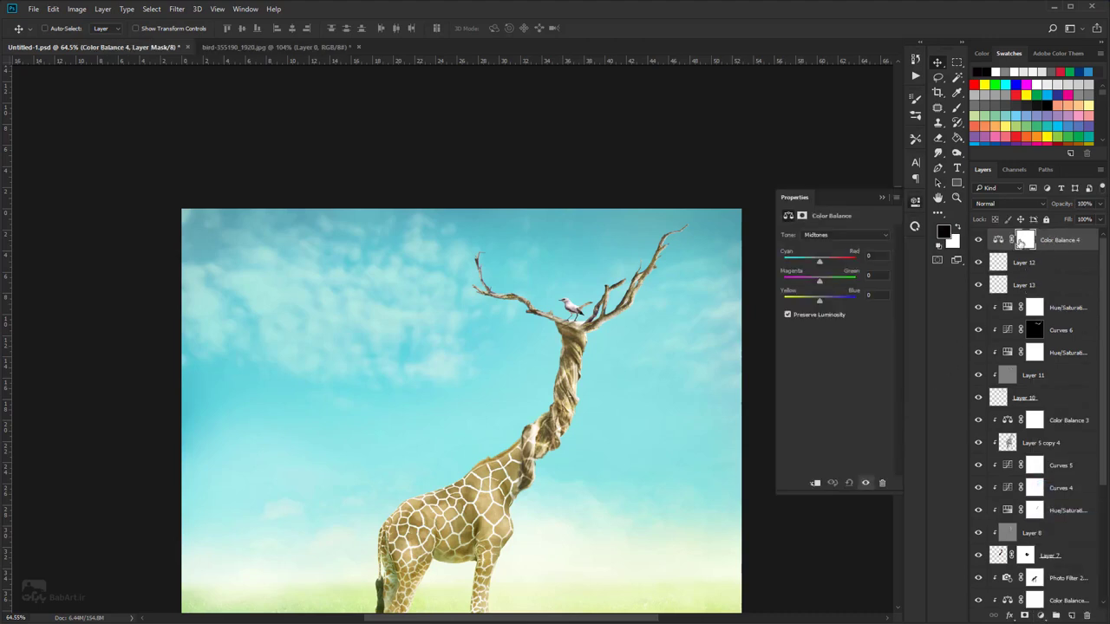
pyautogui.click(816, 483)
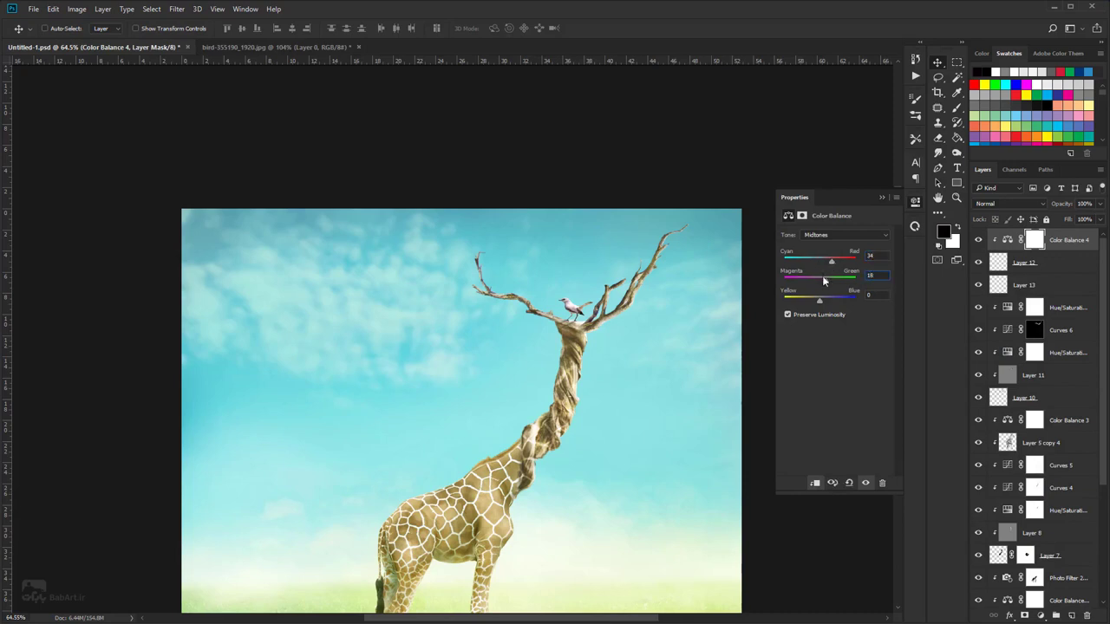
# - Set the Color Balance highlights to -9 on the yellow-blue scale and compare the perched bird with and without the adjustment
pyautogui.click(858, 234)
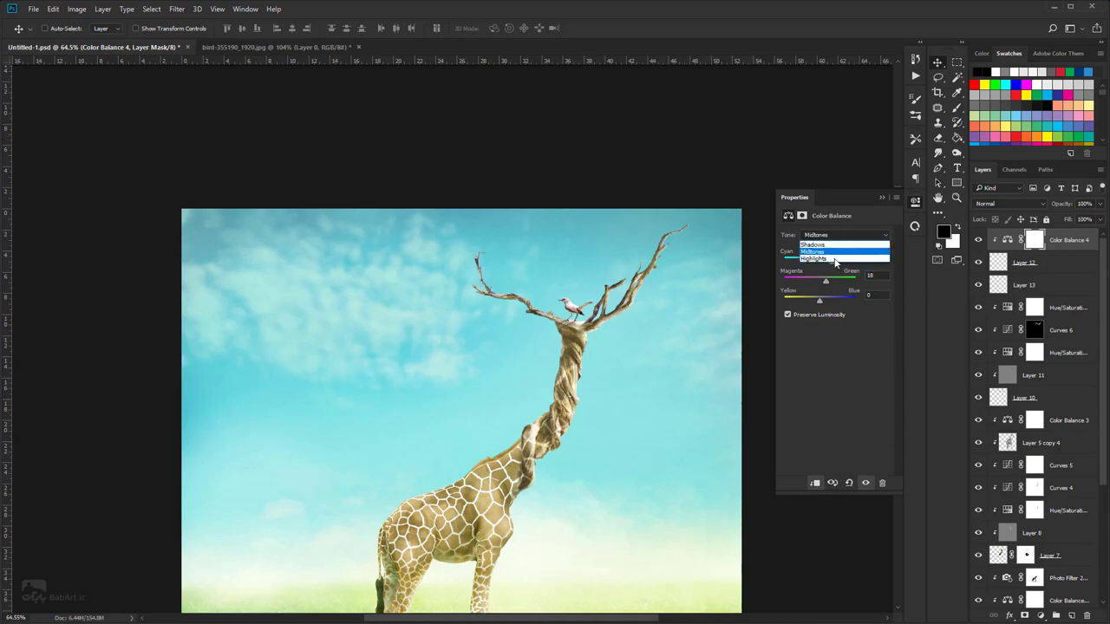
pyautogui.click(825, 258)
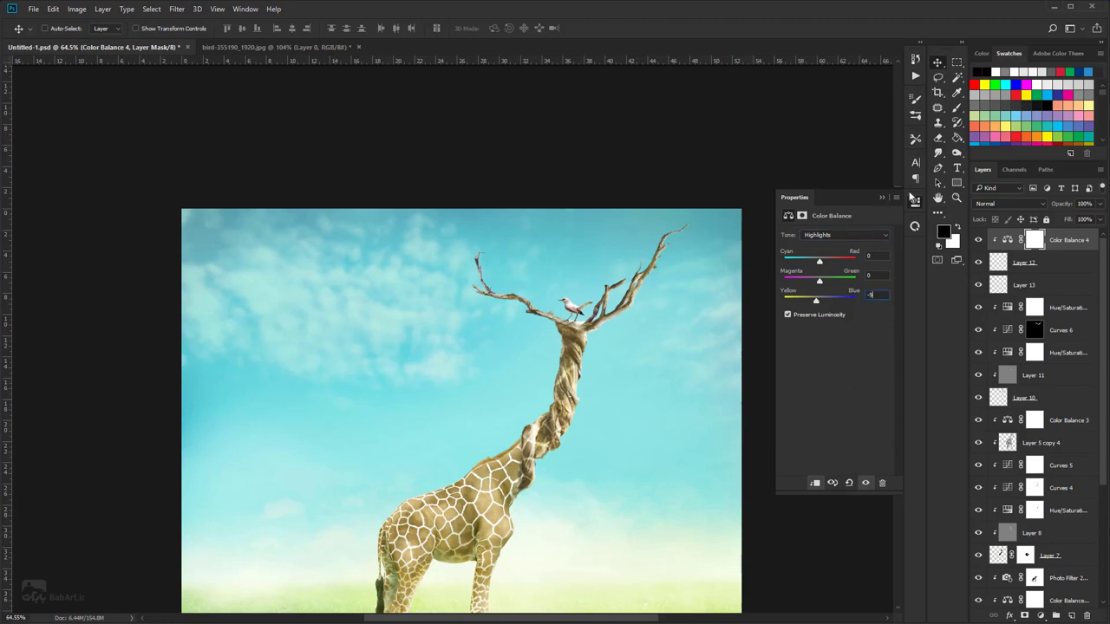
pyautogui.click(979, 240)
pyautogui.click(979, 240)
pyautogui.click(882, 198)
pyautogui.scroll(6, 572, 309)
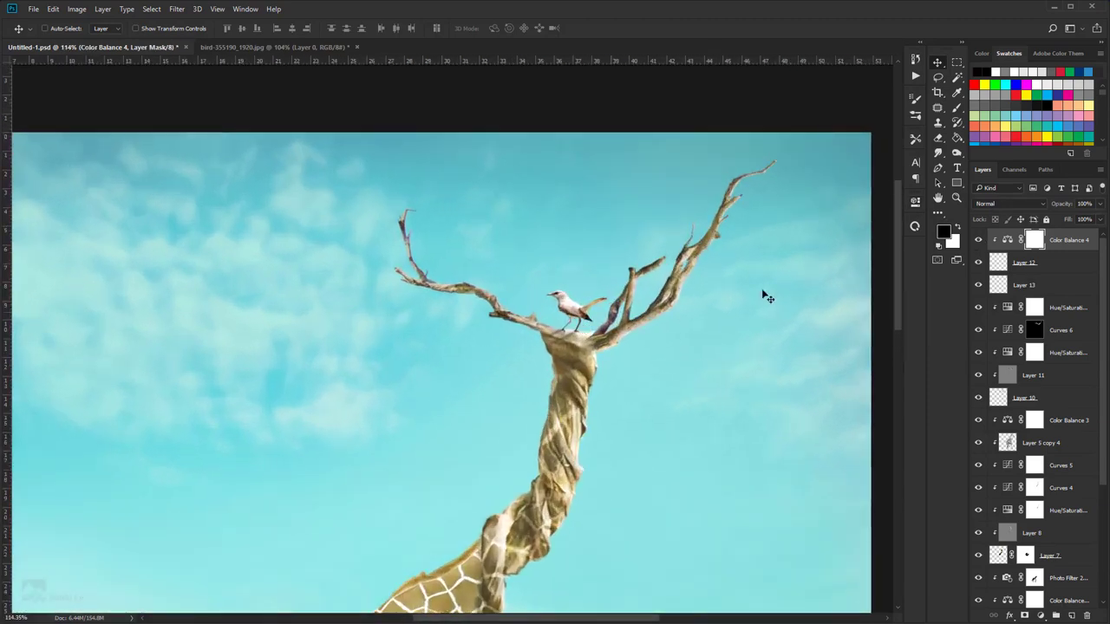
pyautogui.click(978, 241)
pyautogui.click(979, 240)
pyautogui.scroll(-3, 548, 337)
pyautogui.scroll(-1, 553, 343)
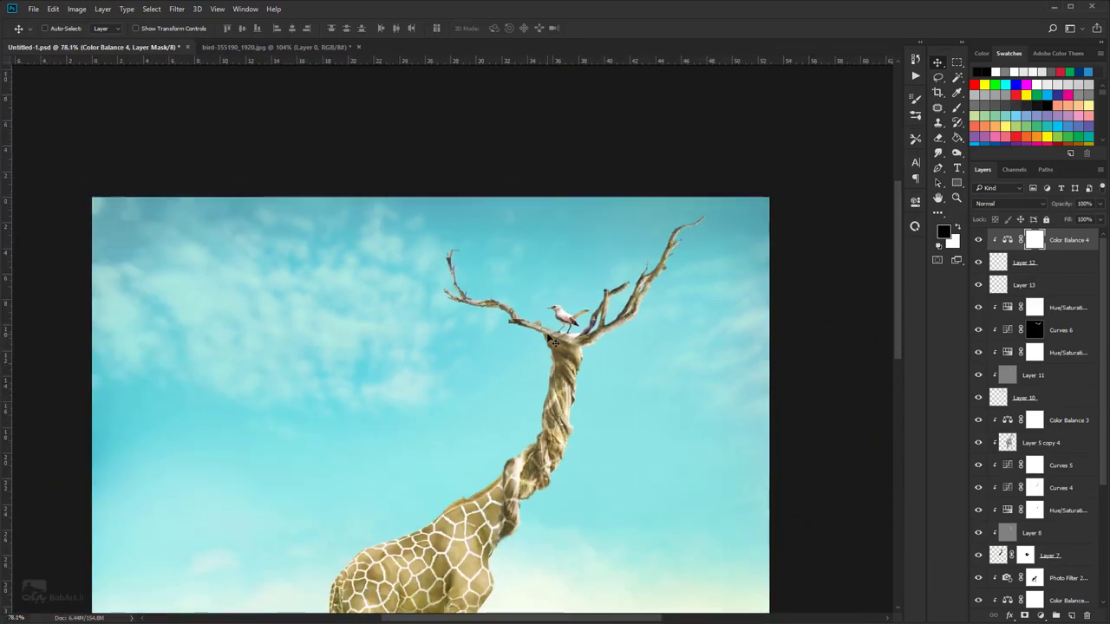
# - Open the flying gulls photo fly-585425_1920.jpg as a separate document
pyautogui.hotkey('alt', 'Tab')
pyautogui.moveTo(600, 251); pyautogui.dragTo(629, 23)
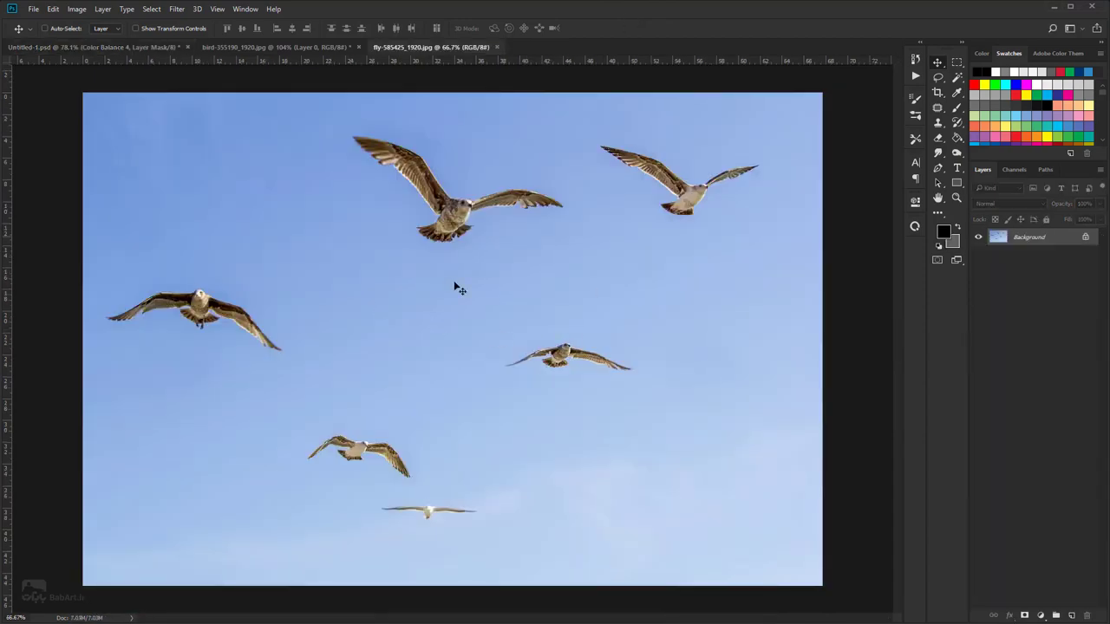
pyautogui.scroll(-1, 451, 288)
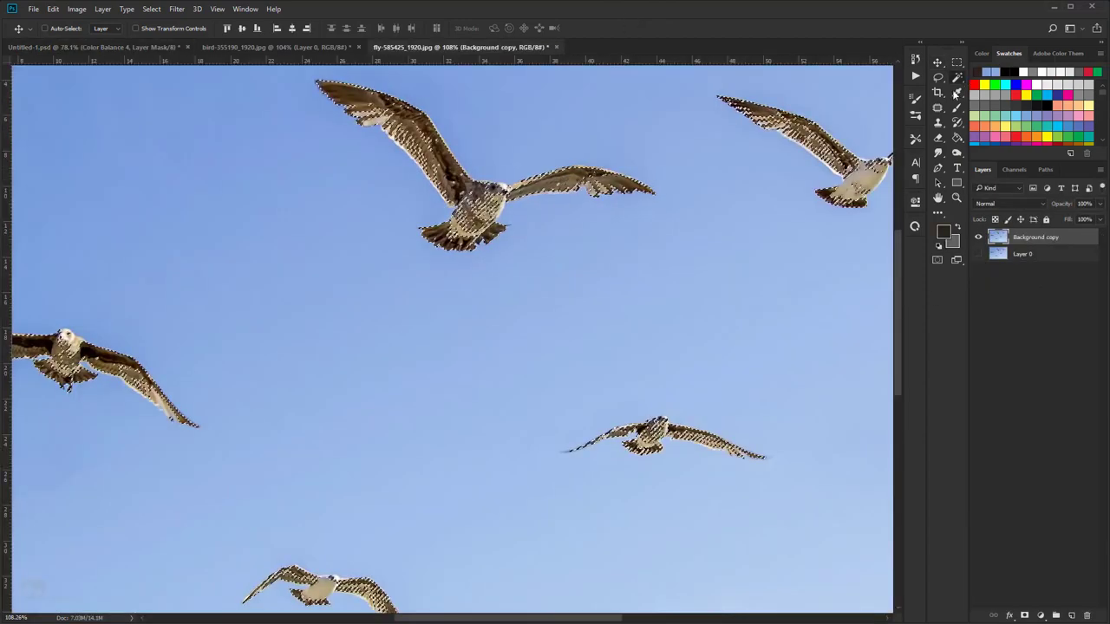
# - Select the whole sky on Background copy with the Magic Wand at tolerance 32, adding the pale lower area and the upper corner
pyautogui.press('w')
pyautogui.click(350, 290)
pyautogui.scroll(-4, 351, 289)
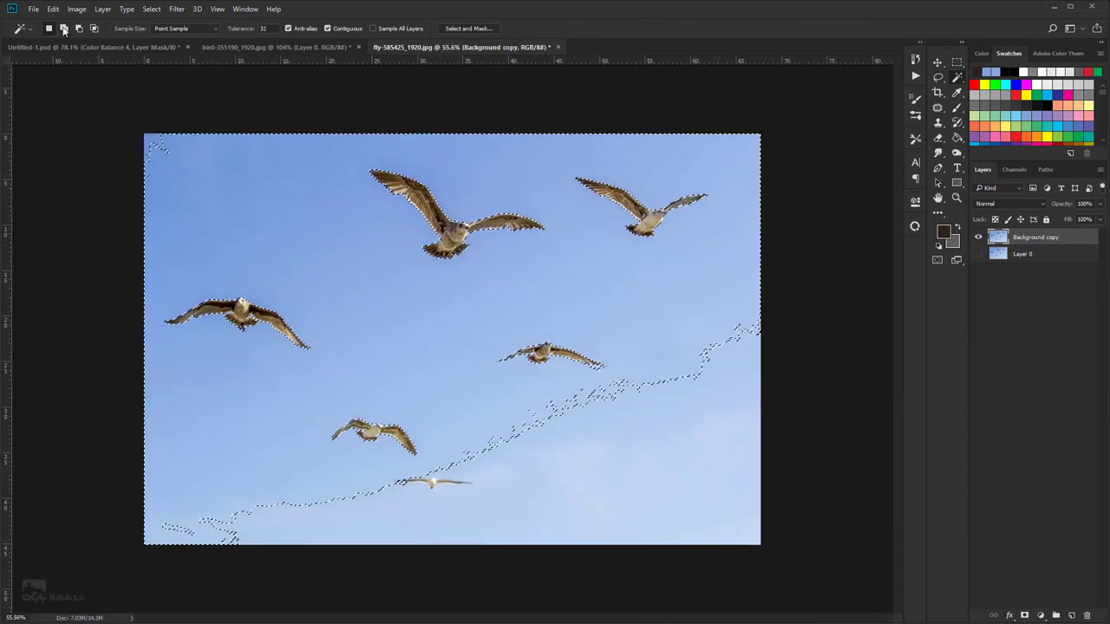
pyautogui.keyDown('shift'); pyautogui.click(598, 446); pyautogui.keyUp('shift')
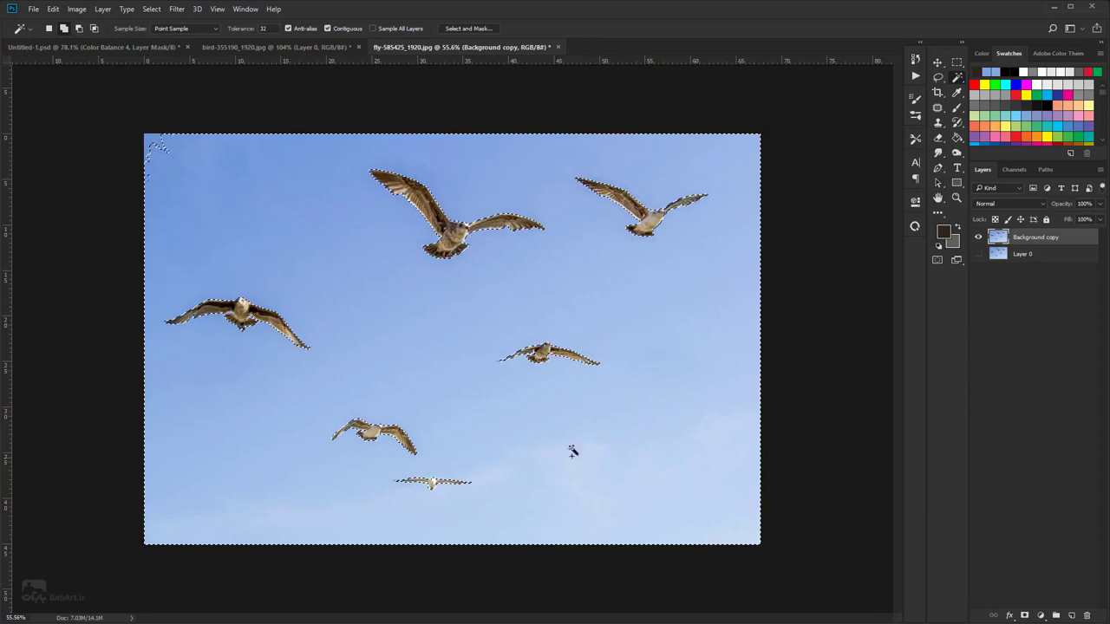
pyautogui.click(149, 144)
# - Invert the sky selection, copy the gulls to a new layer and hide Background copy
pyautogui.click(151, 9)
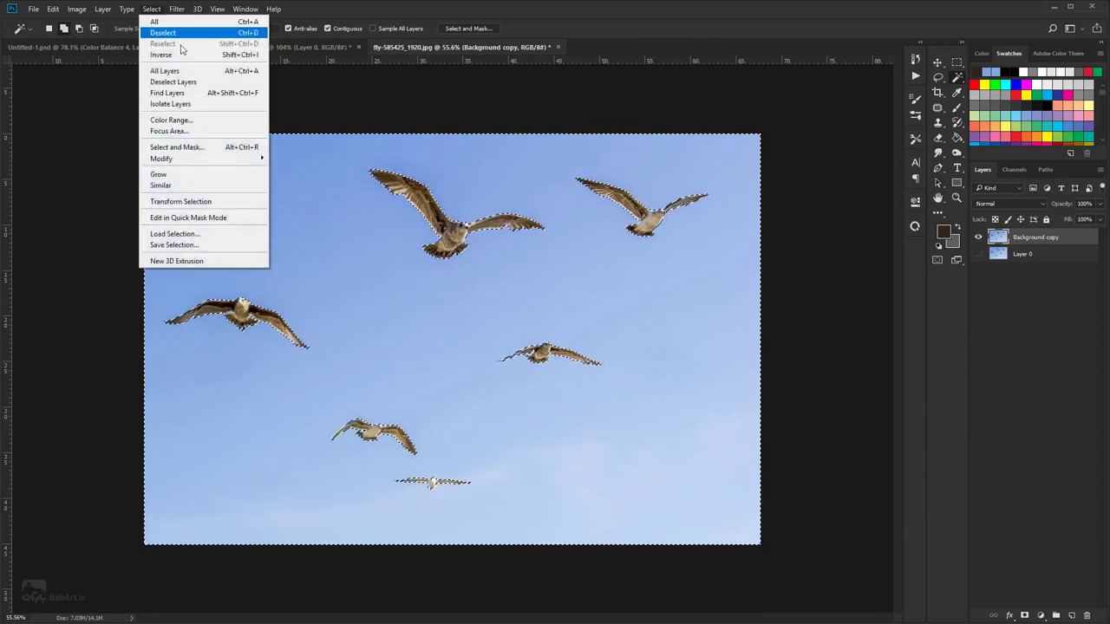
pyautogui.click(185, 54)
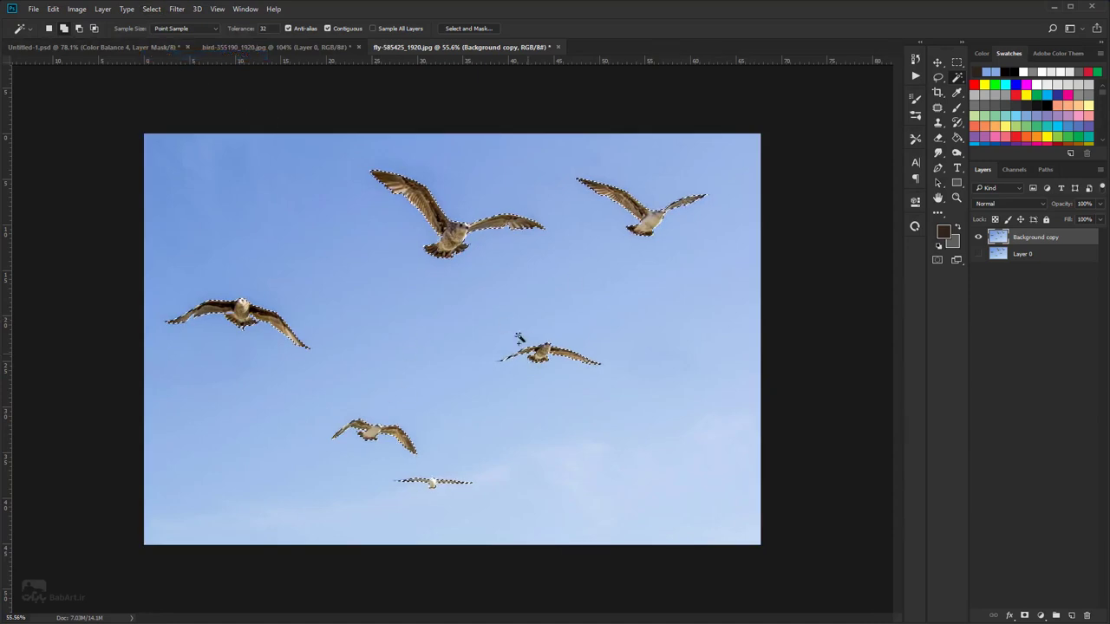
pyautogui.rightClick(452, 231)
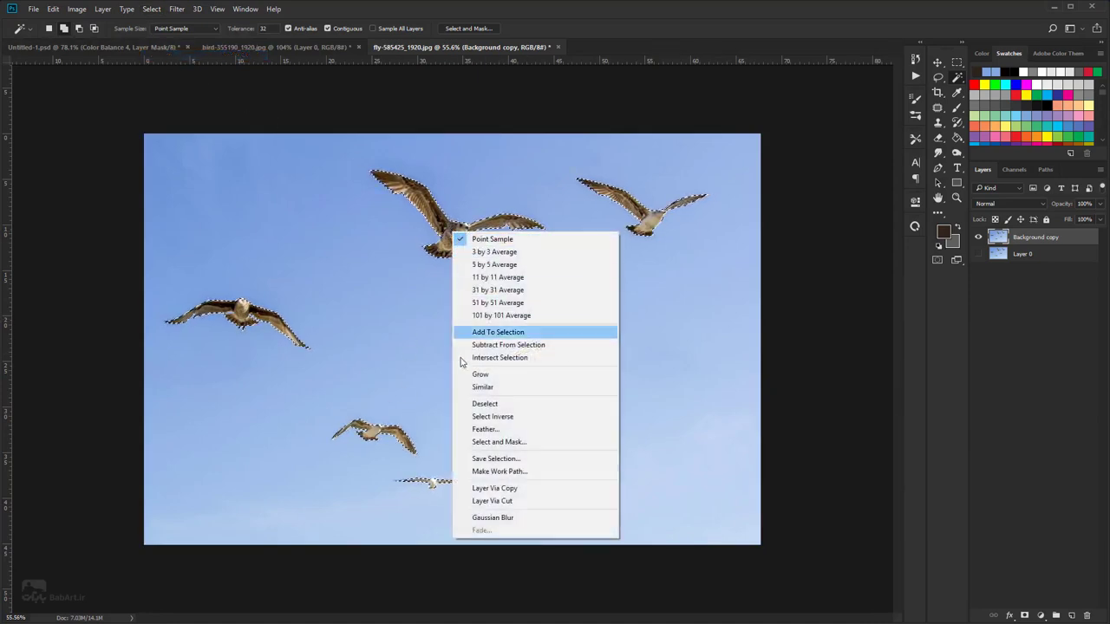
pyautogui.click(515, 490)
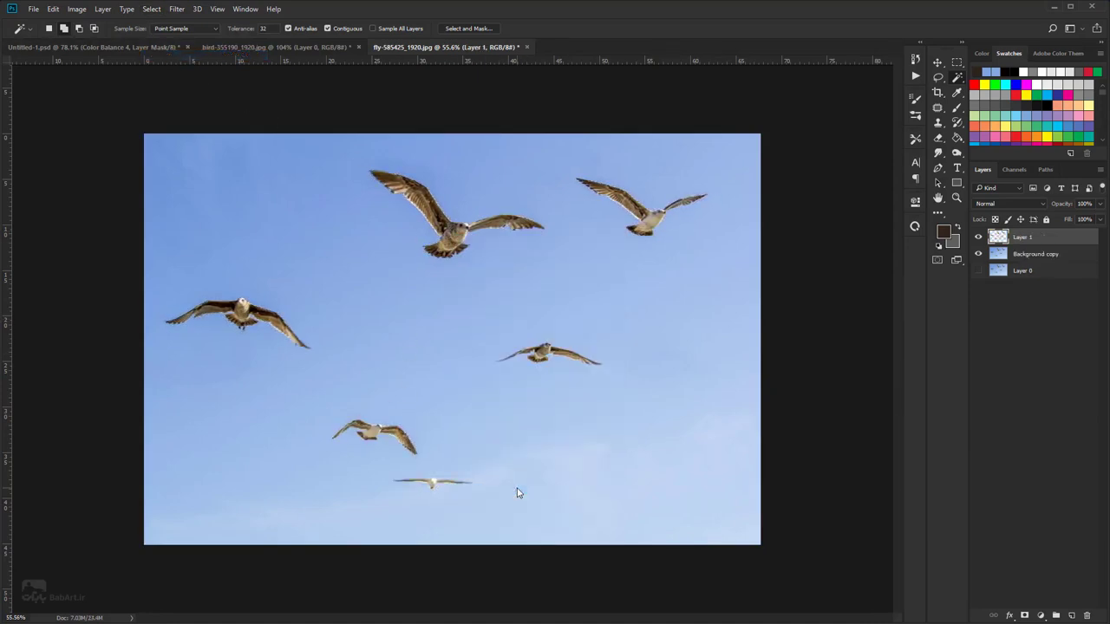
pyautogui.click(979, 254)
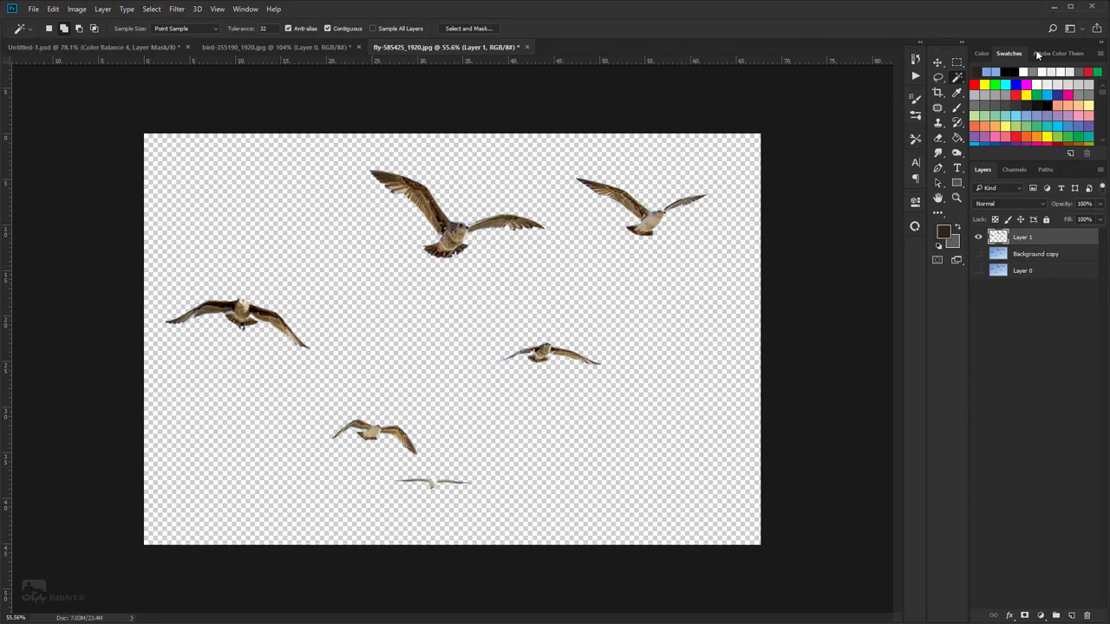
# - Move the cut-out gulls layer into the giraffe composite Untitled-1.psd
pyautogui.click(939, 62)
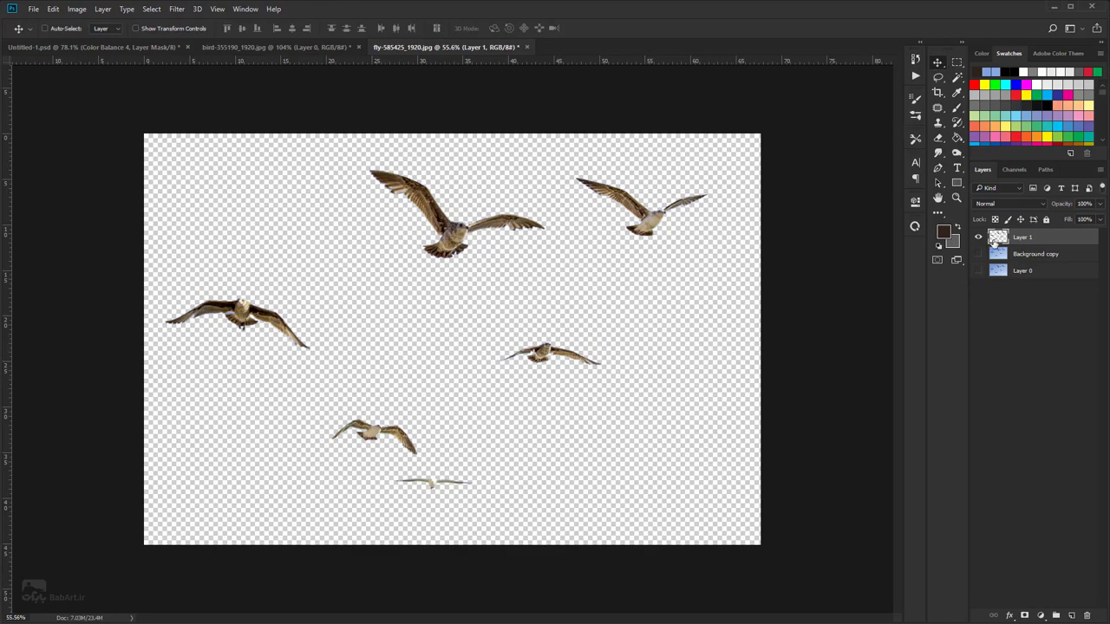
pyautogui.moveTo(466, 231); pyautogui.dragTo(604, 310)
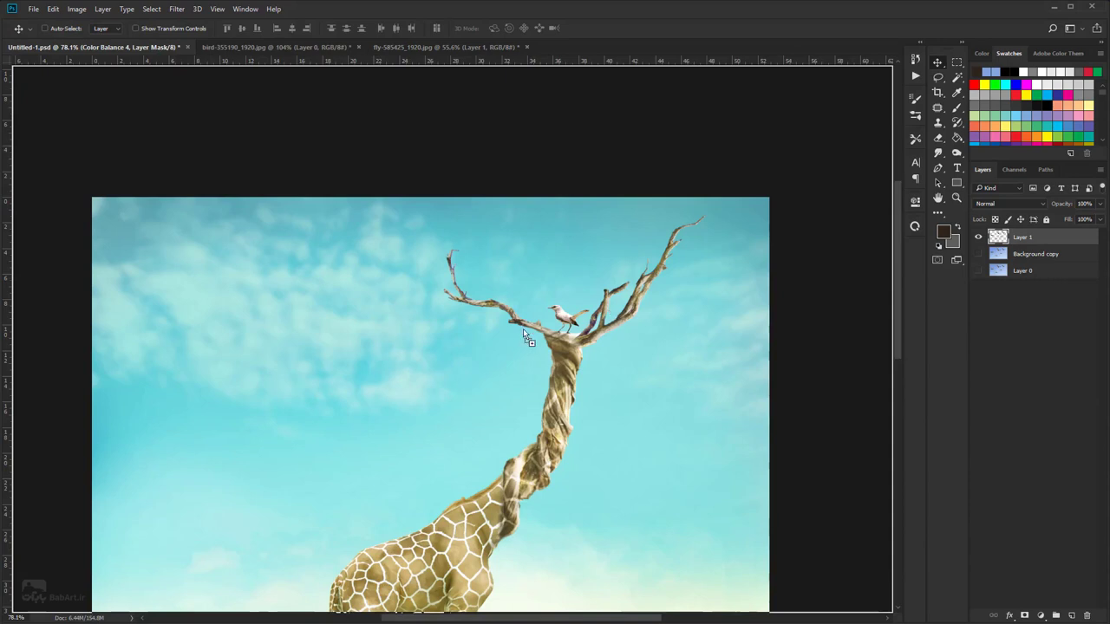
pyautogui.moveTo(523, 329); pyautogui.dragTo(523, 329)
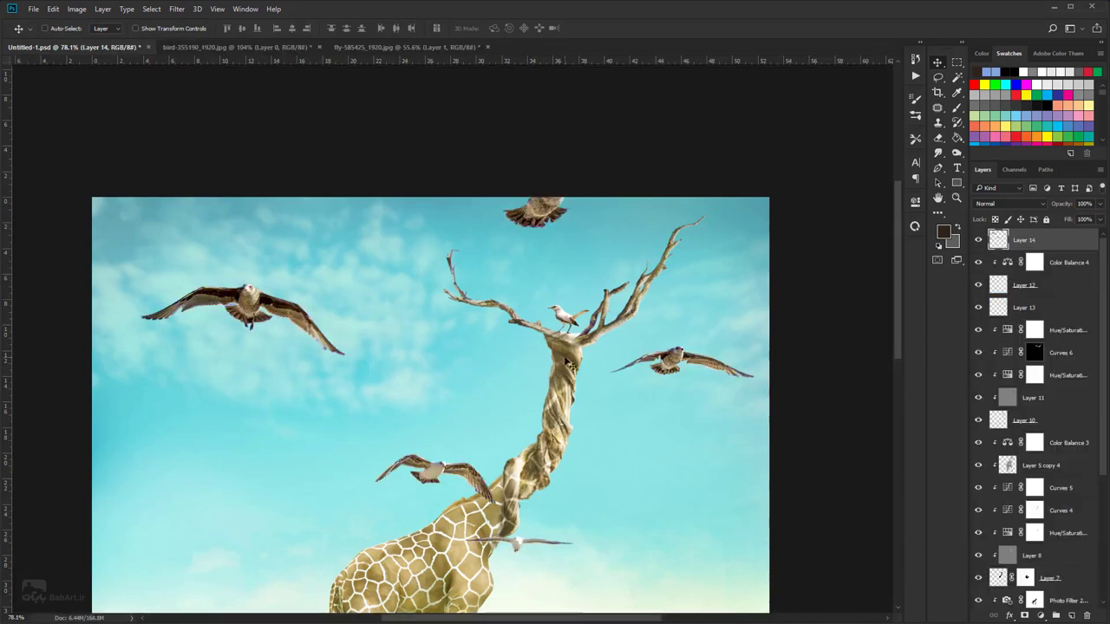
# - Free-transform the gulls layer, shrinking it to about 63% width and 55% height, and place it over the giraffe's neck and branches
pyautogui.click(53, 9)
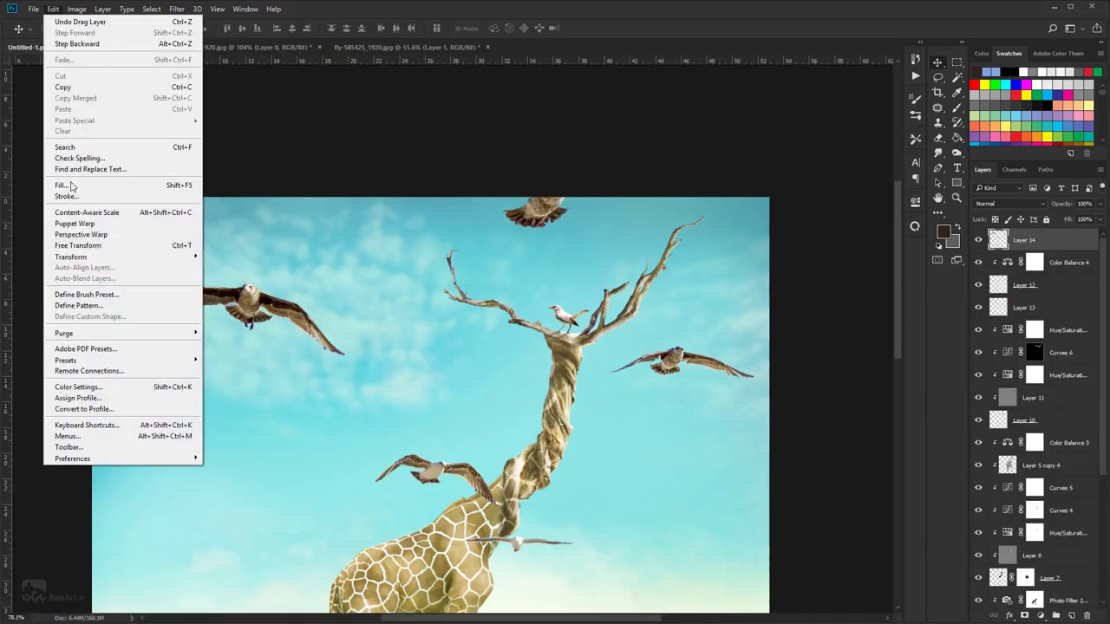
pyautogui.click(78, 246)
pyautogui.hotkey('ctrl', '0')
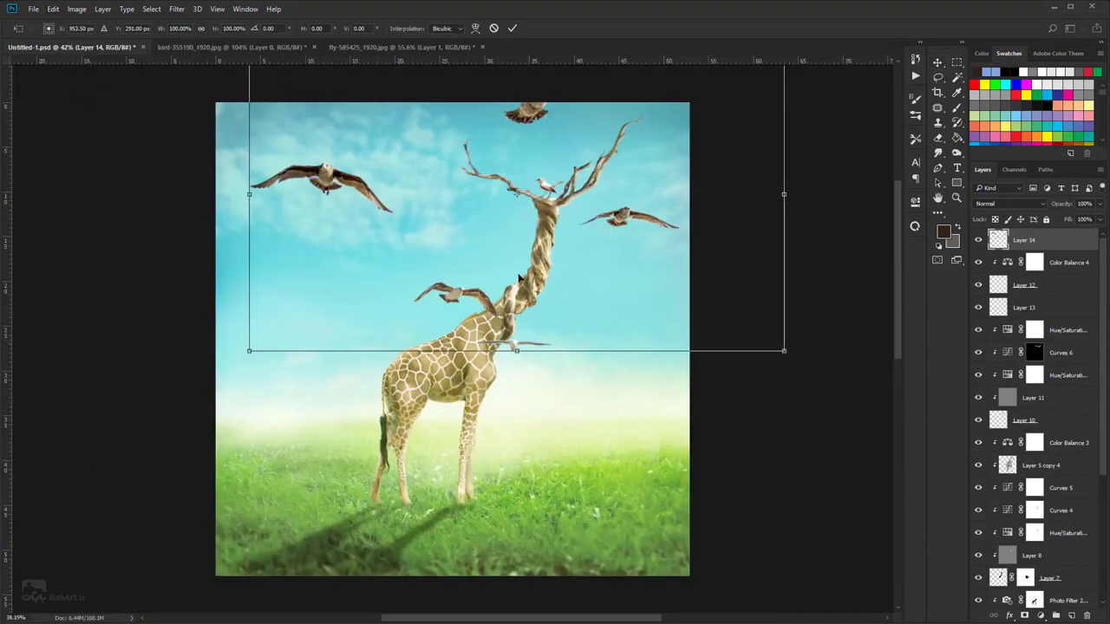
pyautogui.scroll(-2, 519, 278)
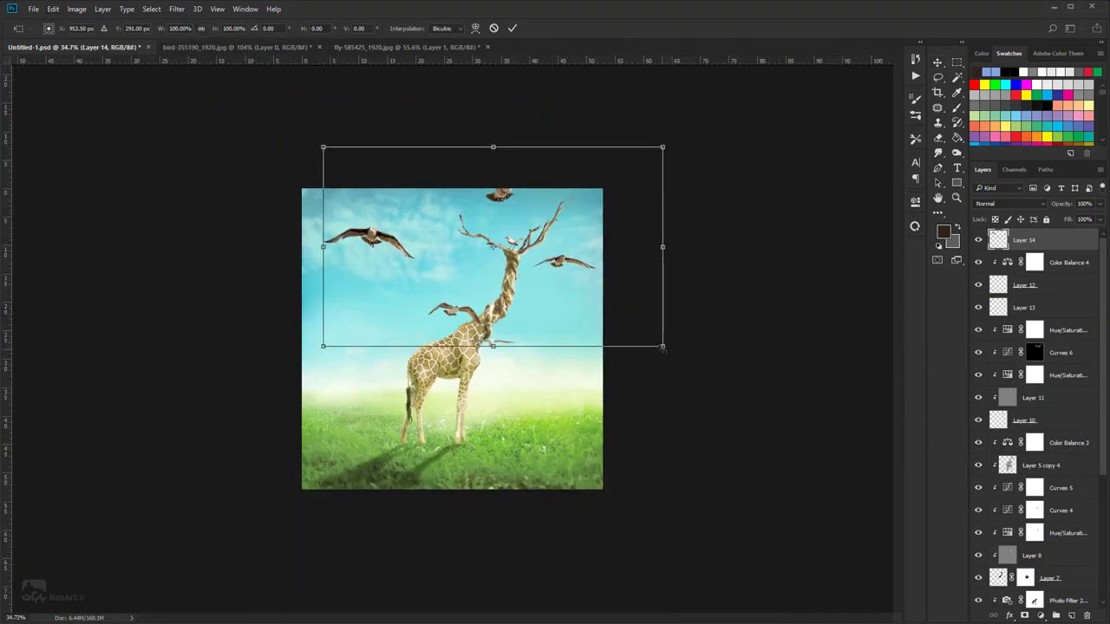
pyautogui.moveTo(662, 348); pyautogui.dragTo(535, 255)
pyautogui.moveTo(498, 214); pyautogui.dragTo(533, 294)
# - Flip the gulls horizontally and shift the flock toward the upper branches
pyautogui.rightClick(480, 298)
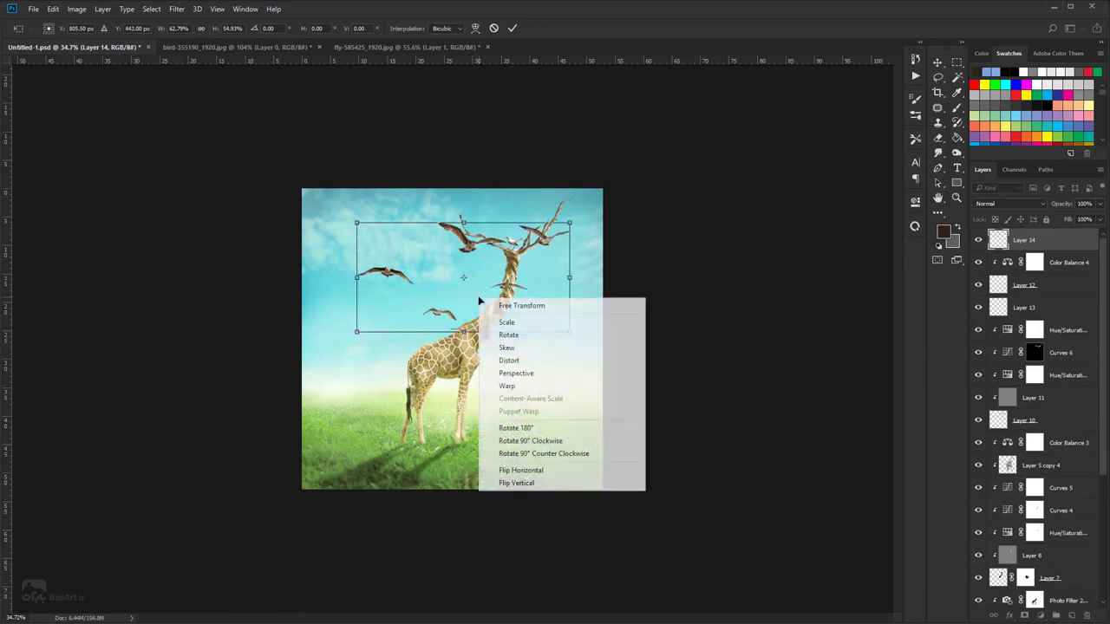
pyautogui.click(535, 472)
pyautogui.scroll(3, 479, 266)
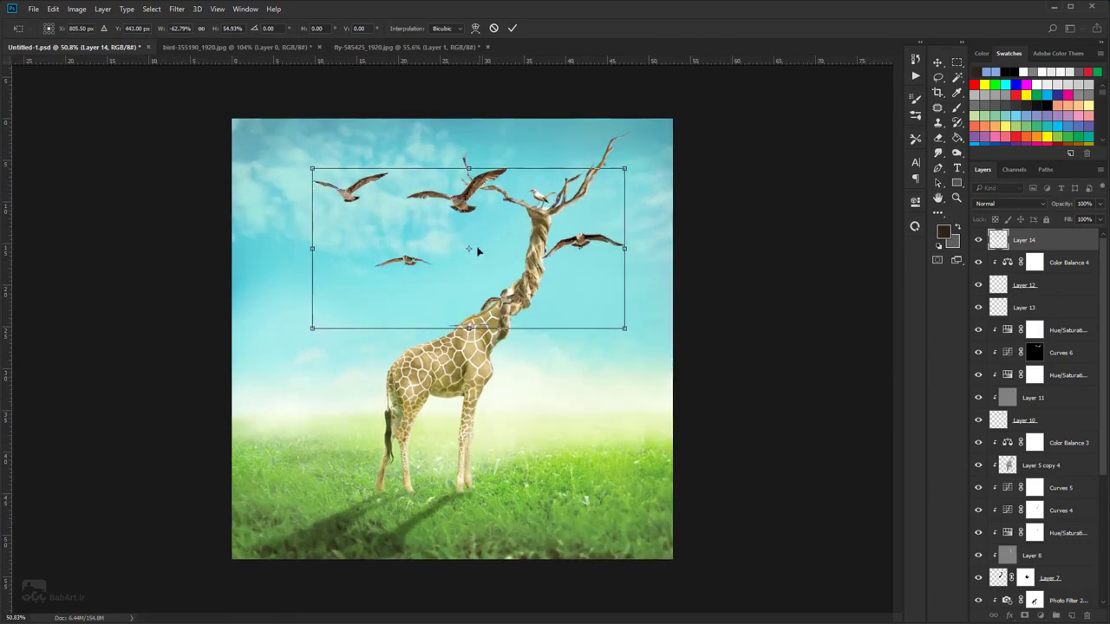
pyautogui.moveTo(509, 178); pyautogui.dragTo(566, 145)
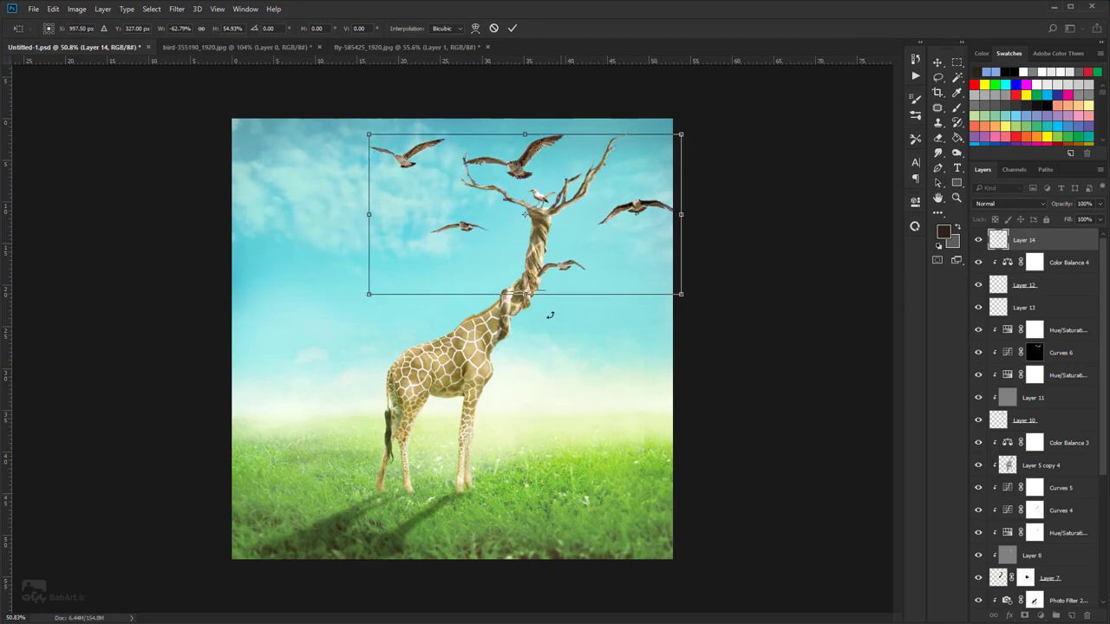
pyautogui.moveTo(635, 207); pyautogui.dragTo(617, 231)
# - Undo the uneven scaling, scale the flock to 40.58% with linked proportions, position it around the branches and apply the transform
pyautogui.moveTo(665, 318); pyautogui.dragTo(567, 260)
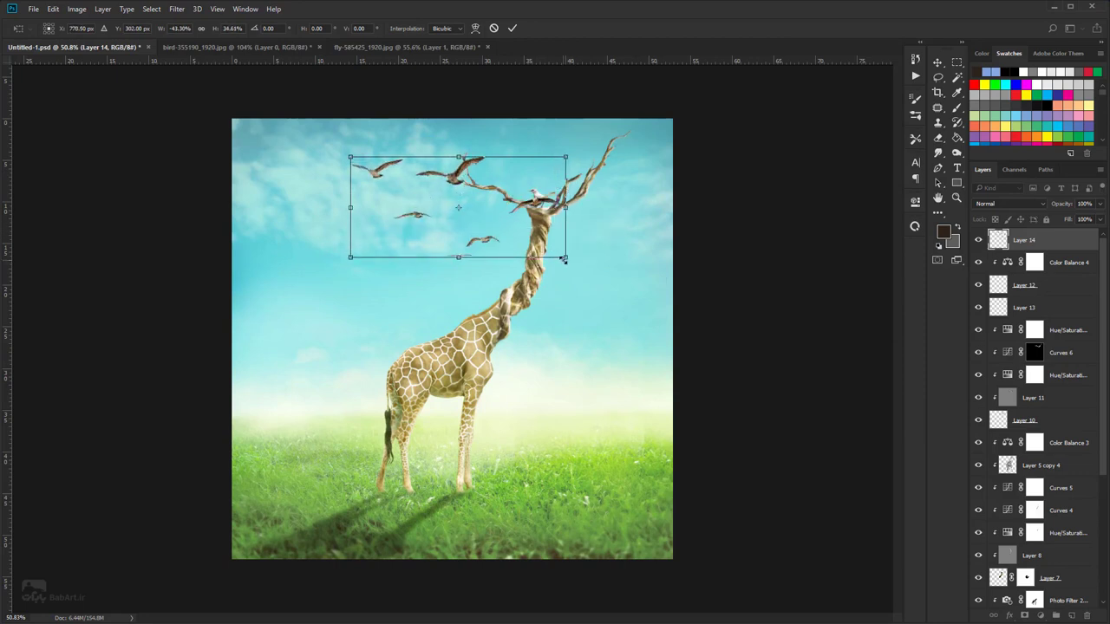
pyautogui.hotkey('ctrl', 'z')
pyautogui.click(202, 29)
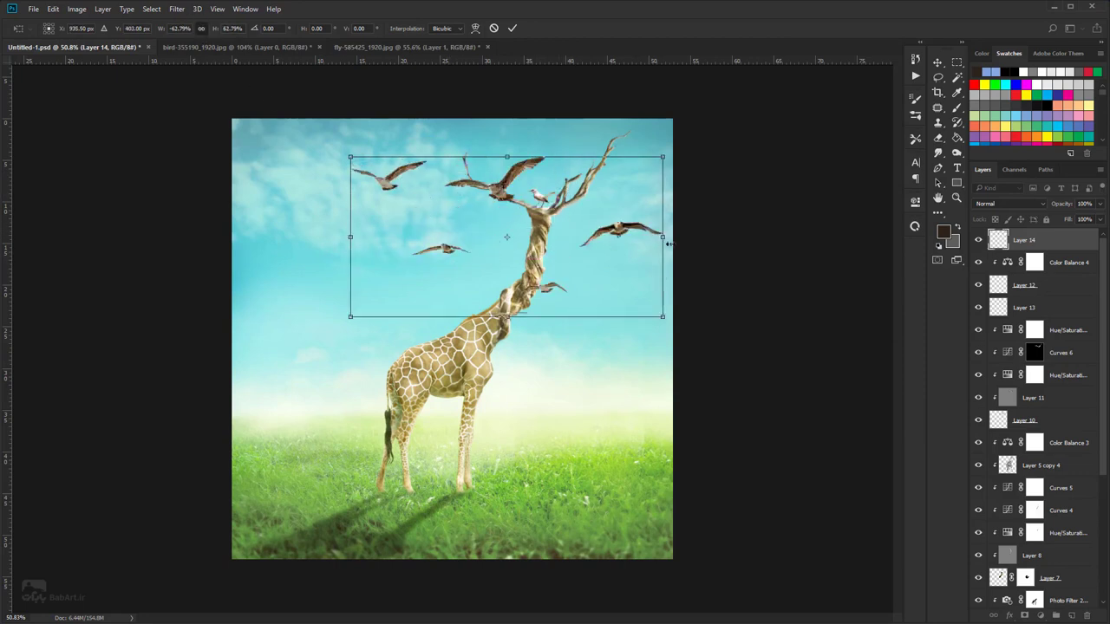
pyautogui.moveTo(662, 329); pyautogui.dragTo(553, 263)
pyautogui.moveTo(492, 214); pyautogui.dragTo(553, 225)
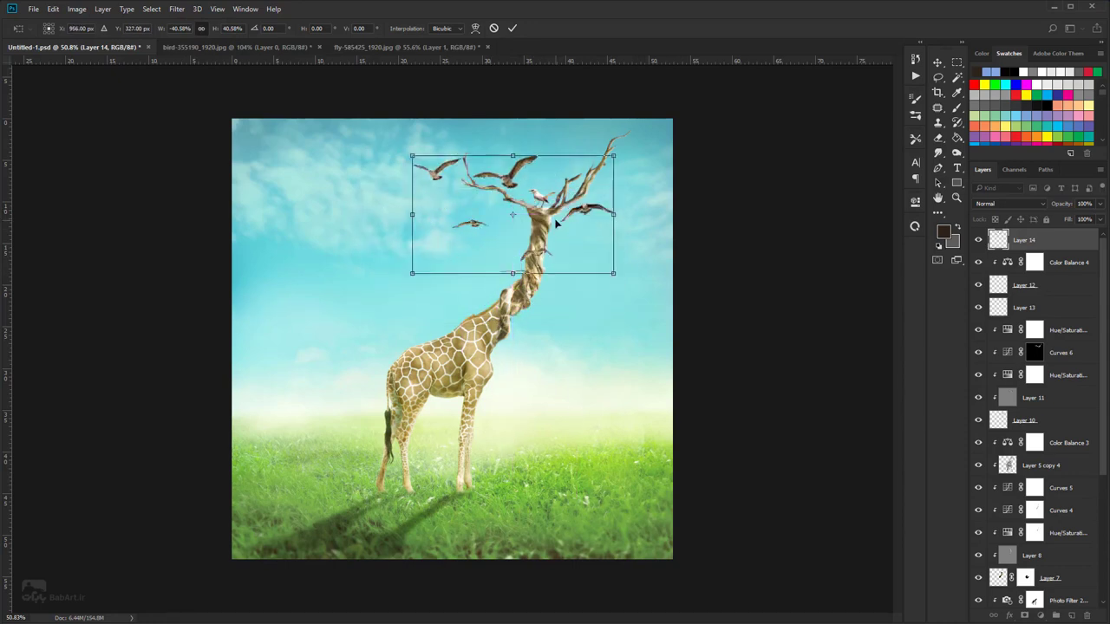
pyautogui.press('Return')
# - Move the gulls layer beneath the bird's shadow layer, Layer 13, and compare the composite with these layers hidden and shown
pyautogui.moveTo(1008, 247); pyautogui.dragTo(1062, 320)
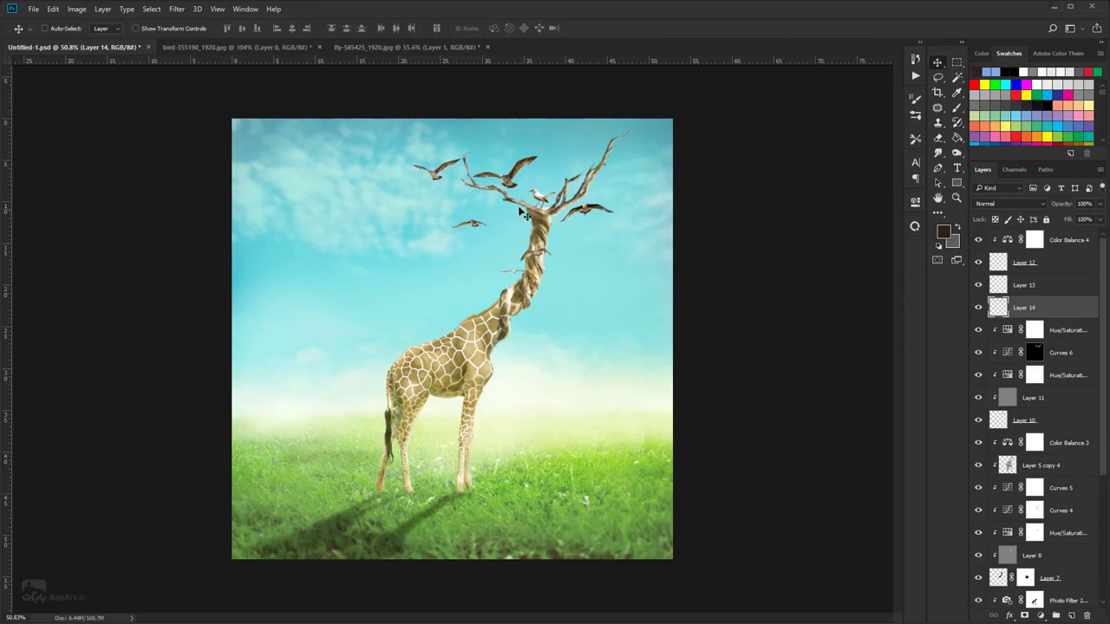
pyautogui.scroll(4, 525, 212)
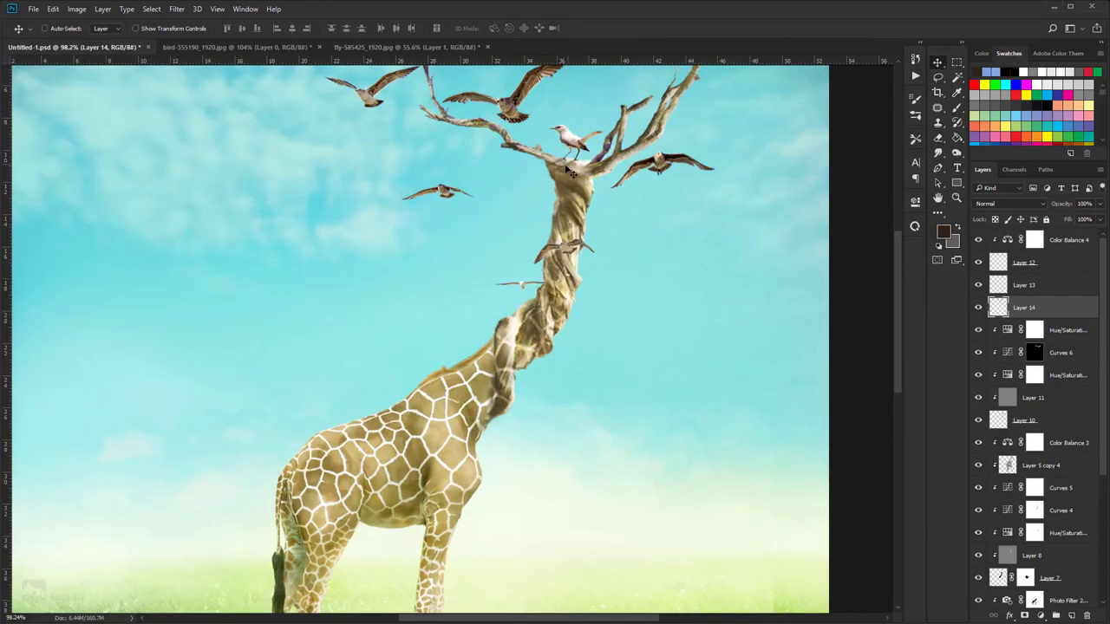
pyautogui.click(979, 308)
pyautogui.click(979, 308)
pyautogui.click(979, 286)
pyautogui.hotkey('ctrl', '0')
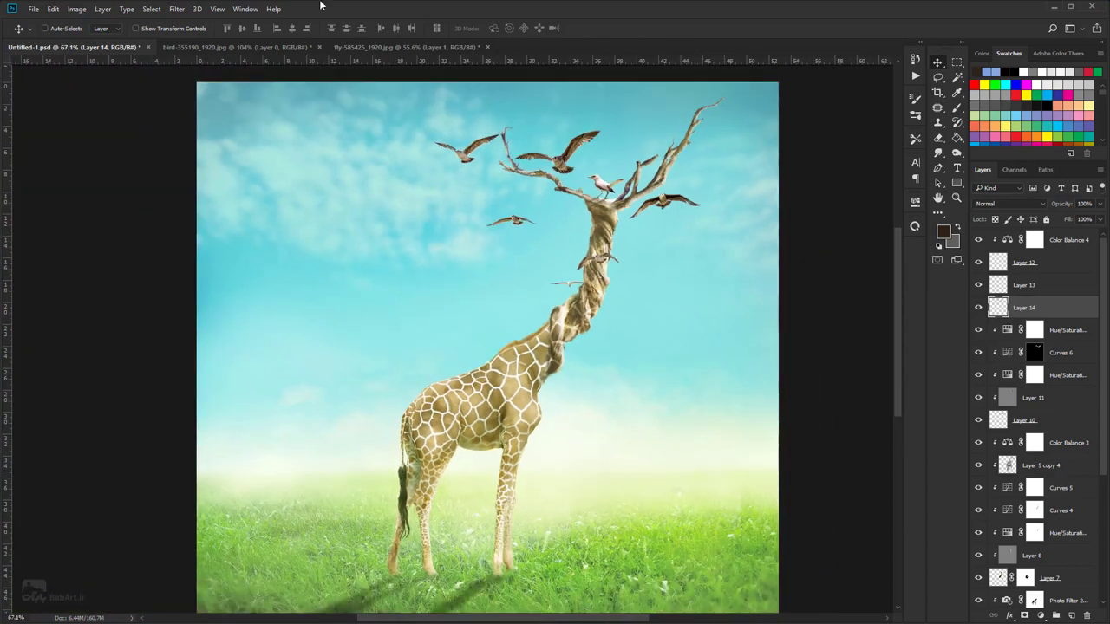
# - Apply a Gaussian Blur with a 3.3-pixel radius to the gulls layer and move the flock into the open sky left of the giraffe's neck
pyautogui.click(184, 15)
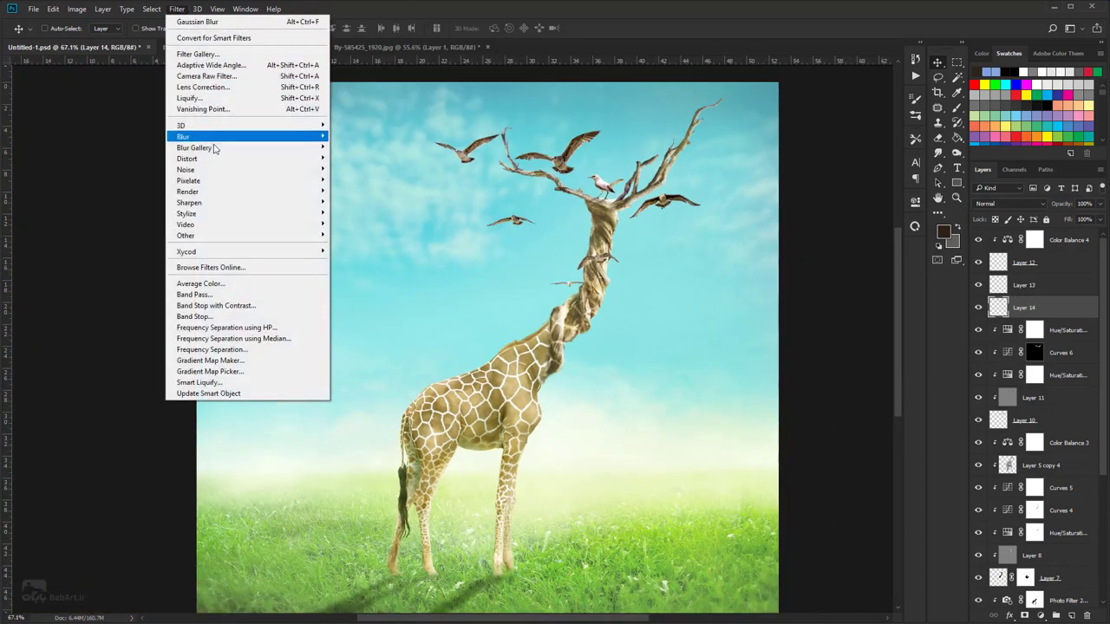
pyautogui.moveTo(213, 140)
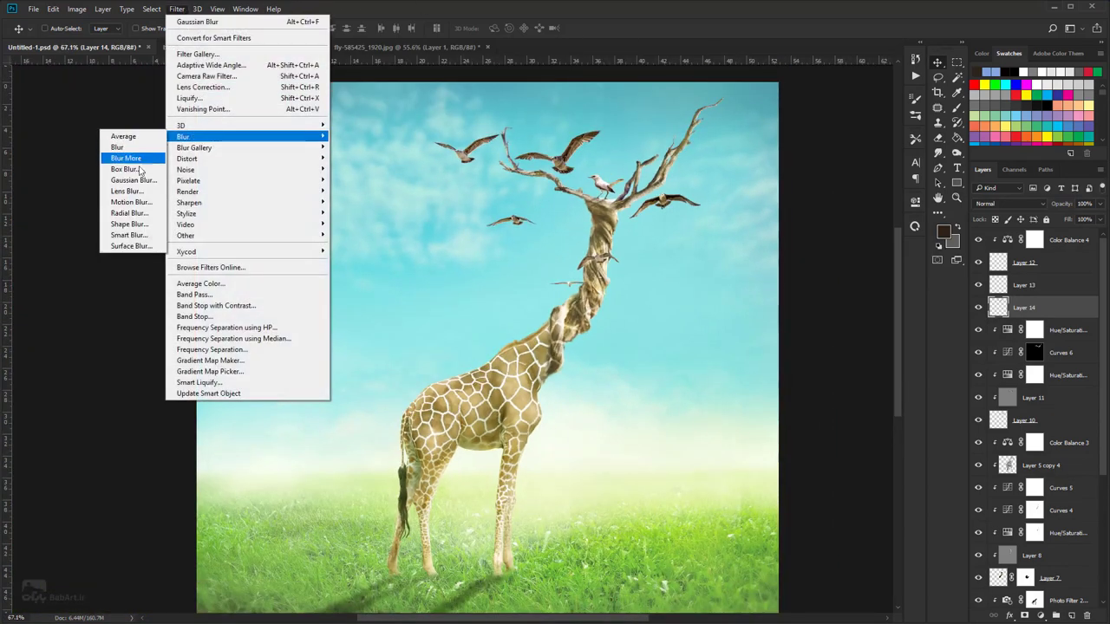
pyautogui.click(134, 180)
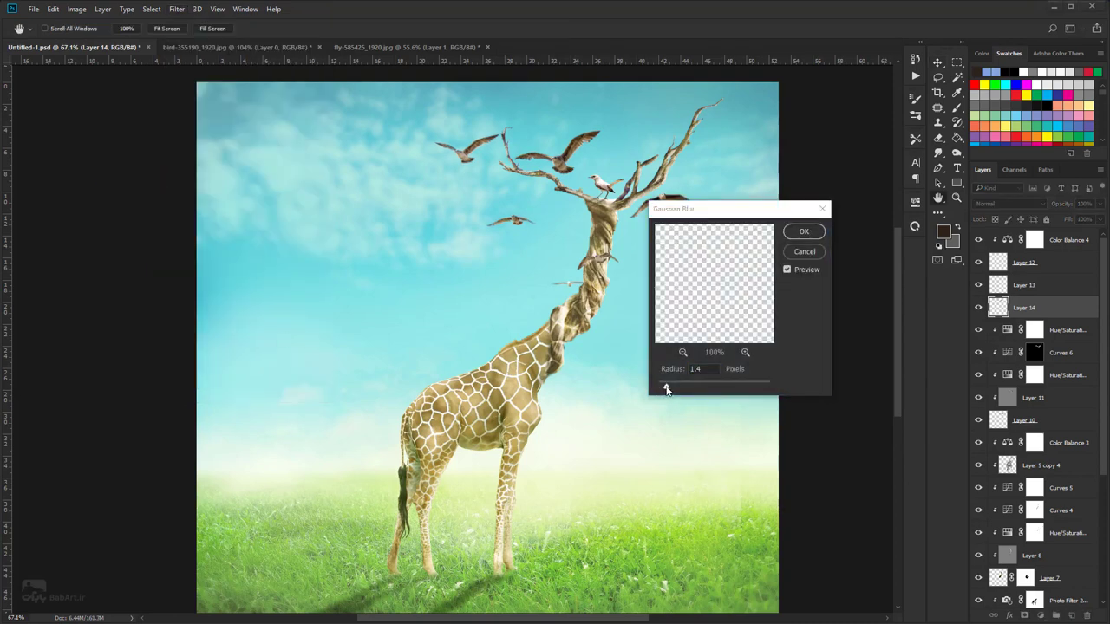
pyautogui.moveTo(666, 388); pyautogui.dragTo(679, 389)
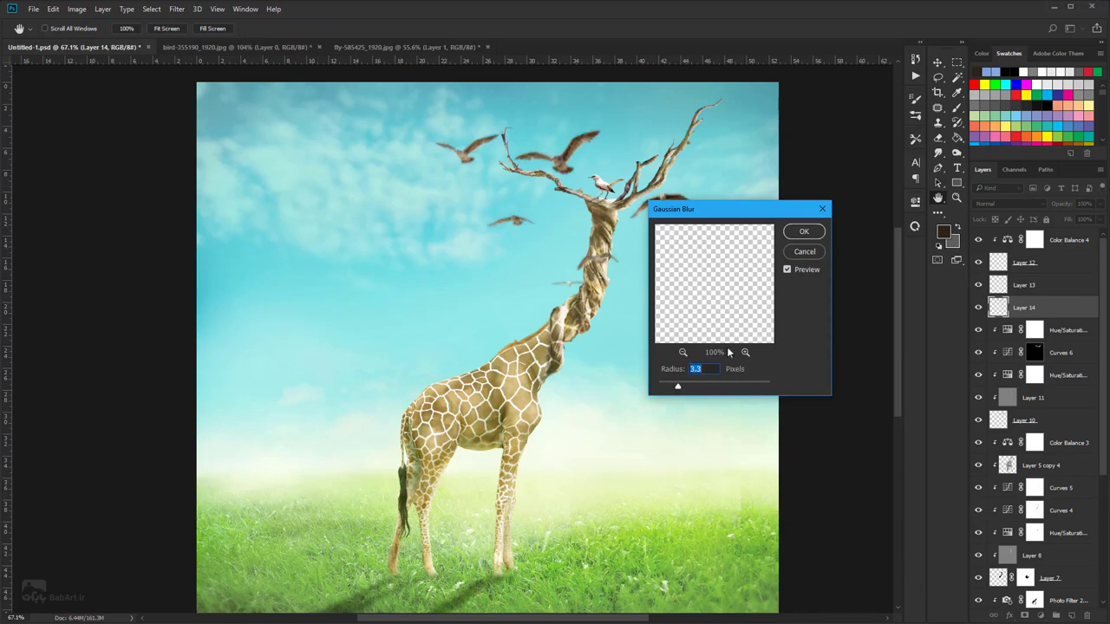
pyautogui.click(805, 232)
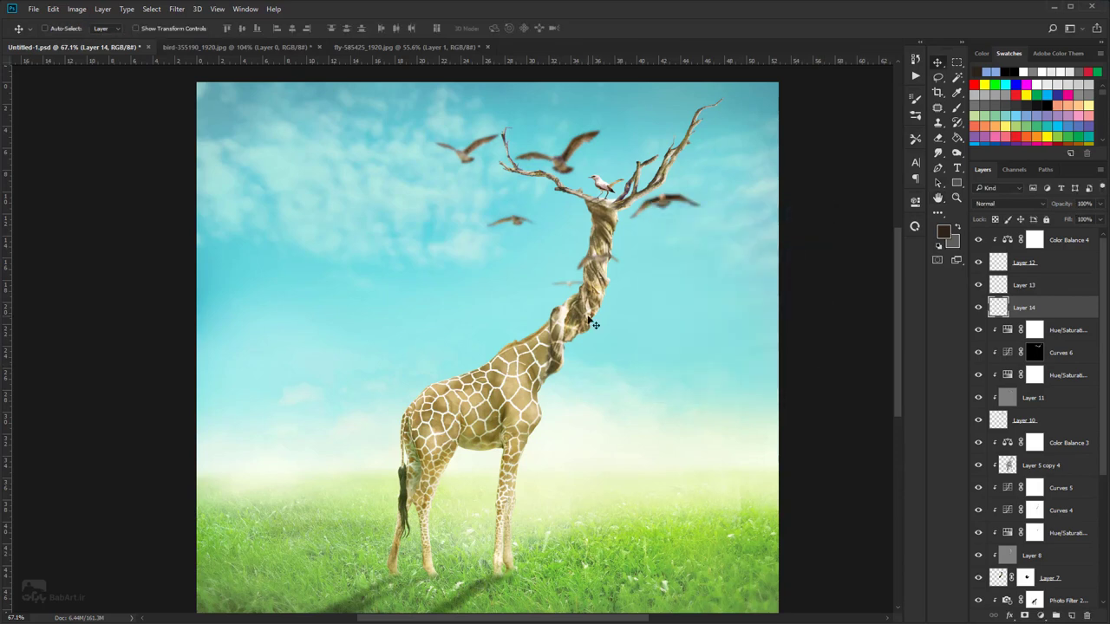
pyautogui.moveTo(598, 264); pyautogui.dragTo(450, 219)
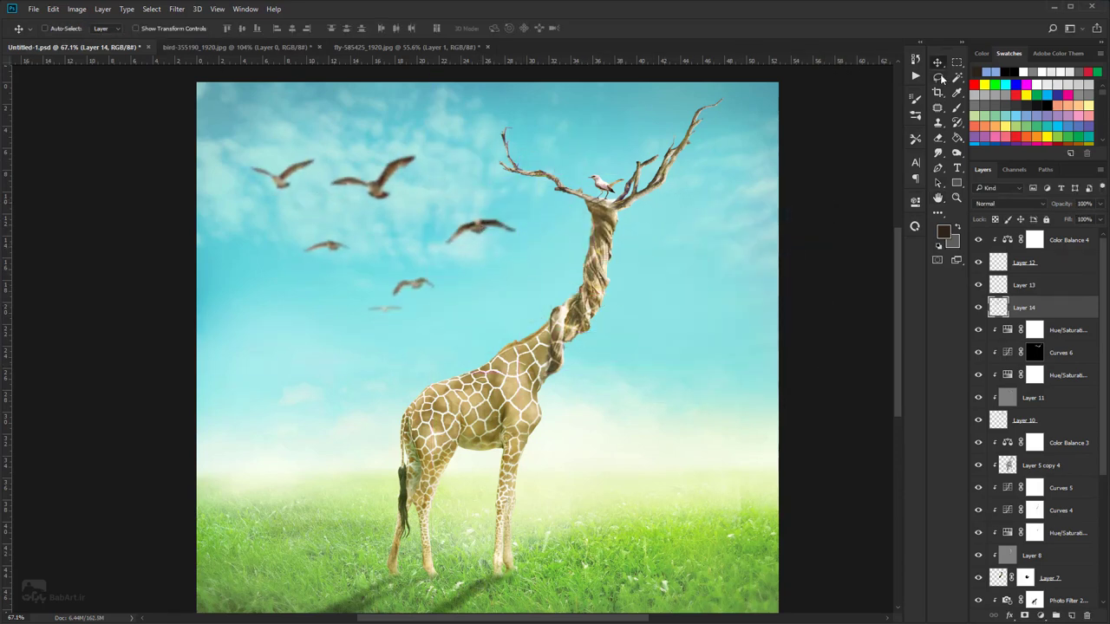
# - Lasso the largest gull in the flock and move it alone into the sky right of the giraffe's branches
pyautogui.click(939, 75)
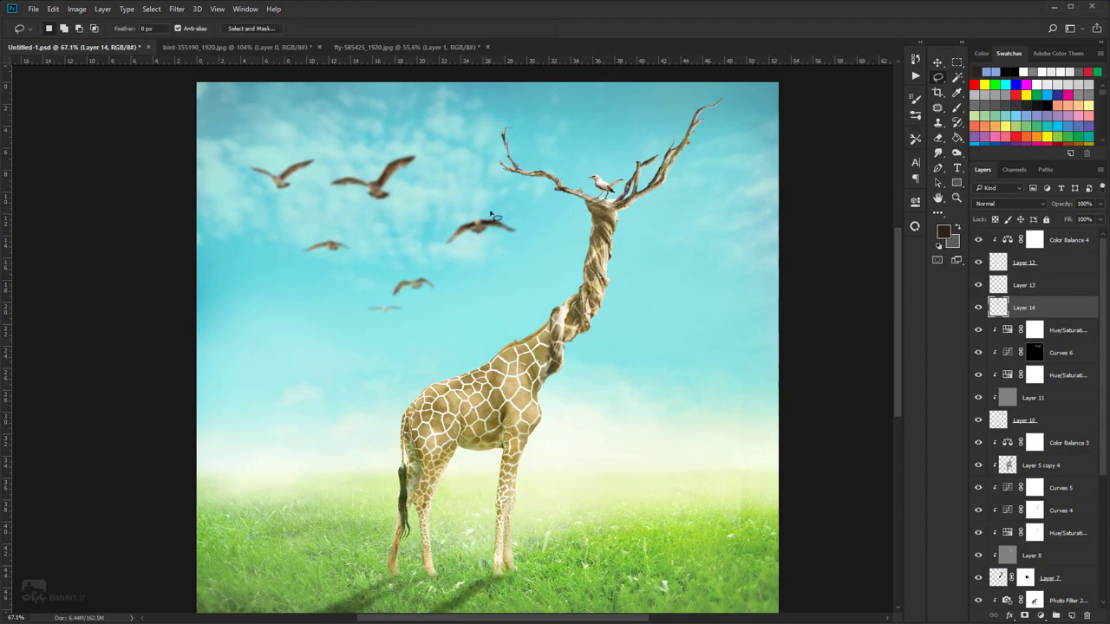
pyautogui.scroll(1, 485, 217)
pyautogui.moveTo(421, 133)
pyautogui.mouseDown()
pyautogui.moveTo(361, 217)
pyautogui.moveTo(311, 210)
pyautogui.moveTo(312, 171)
pyautogui.moveTo(360, 132)
pyautogui.moveTo(420, 135)
pyautogui.mouseUp()
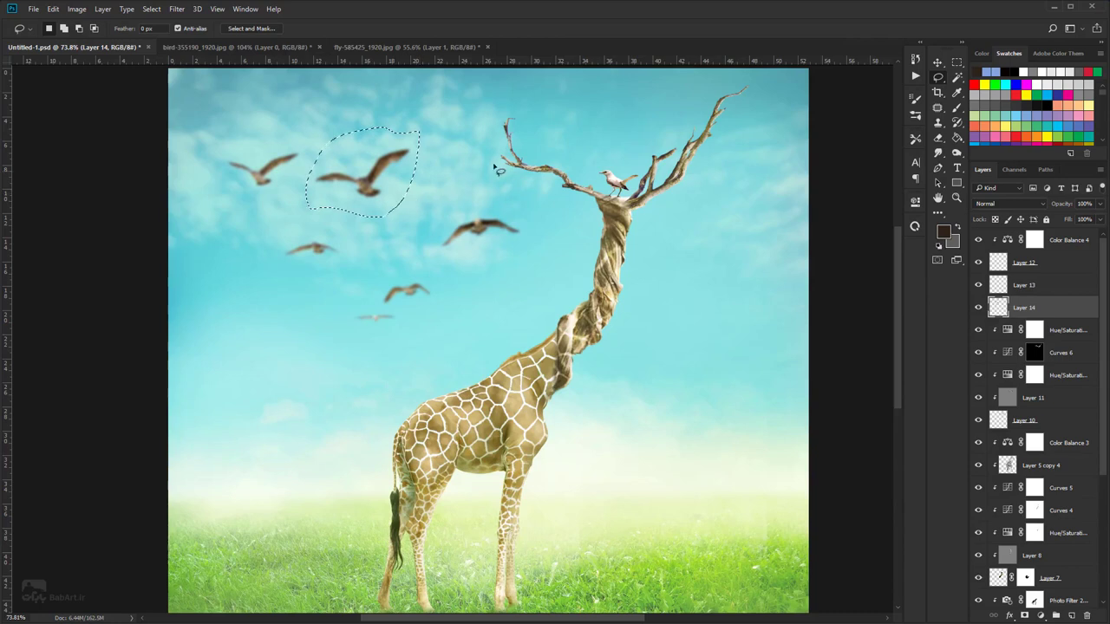
pyautogui.press('v')
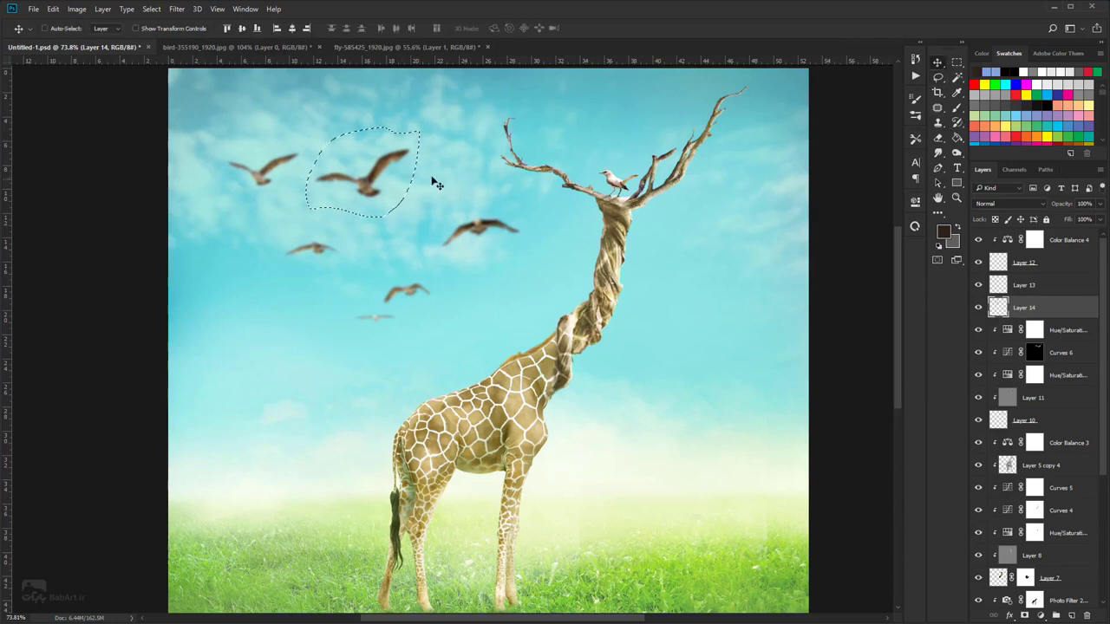
pyautogui.moveTo(364, 184); pyautogui.dragTo(737, 229)
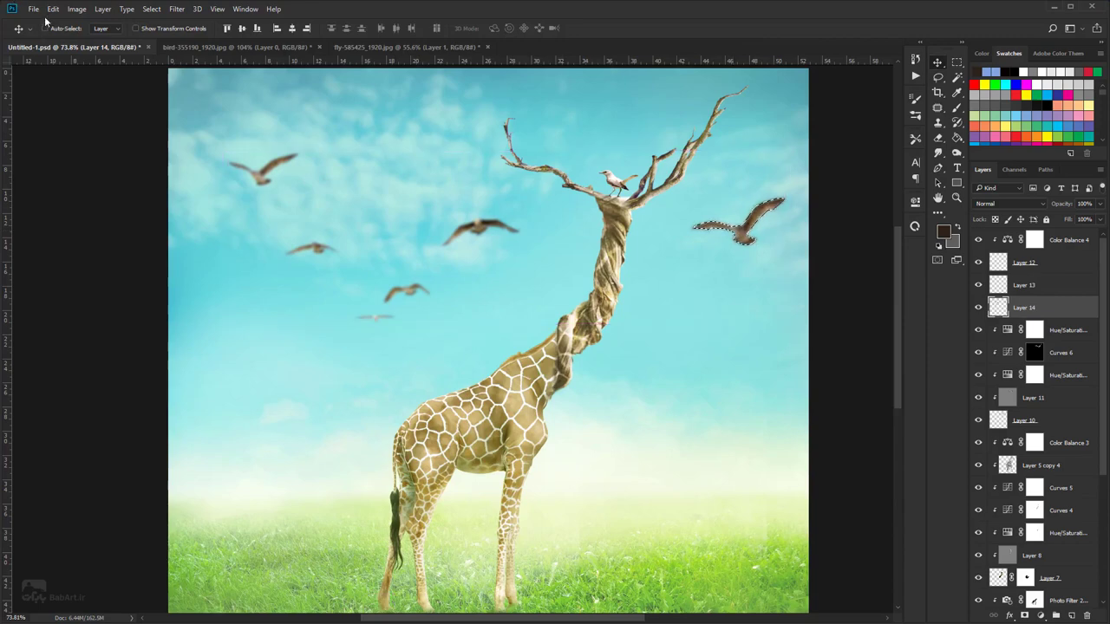
# - Scale the flying bird right of the branches to about 51% and shift it slightly to the left
pyautogui.click(53, 10)
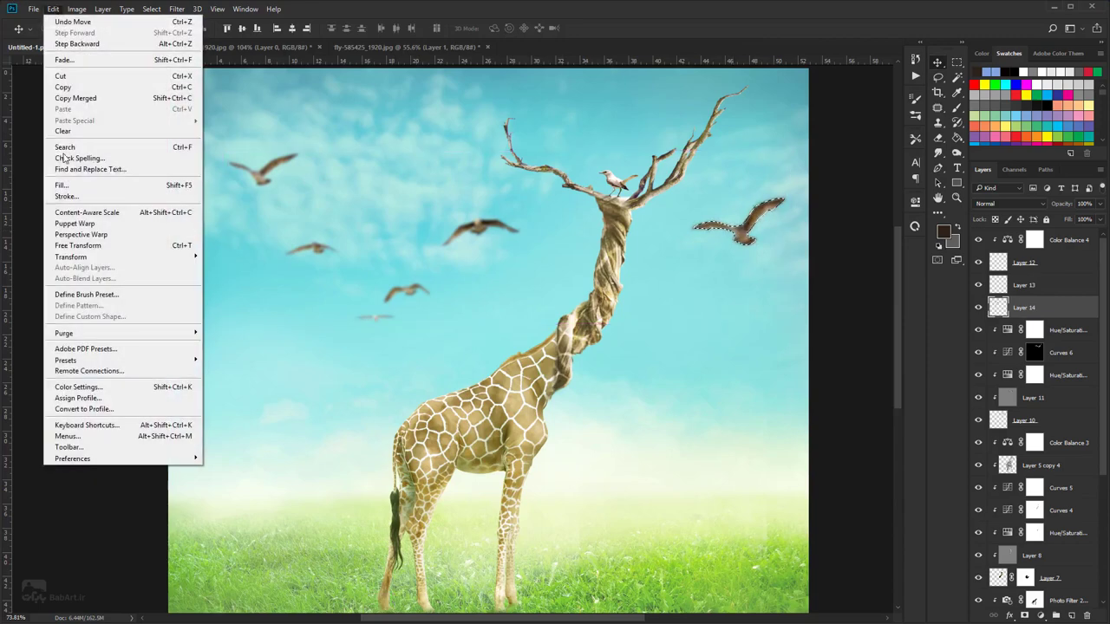
pyautogui.click(87, 247)
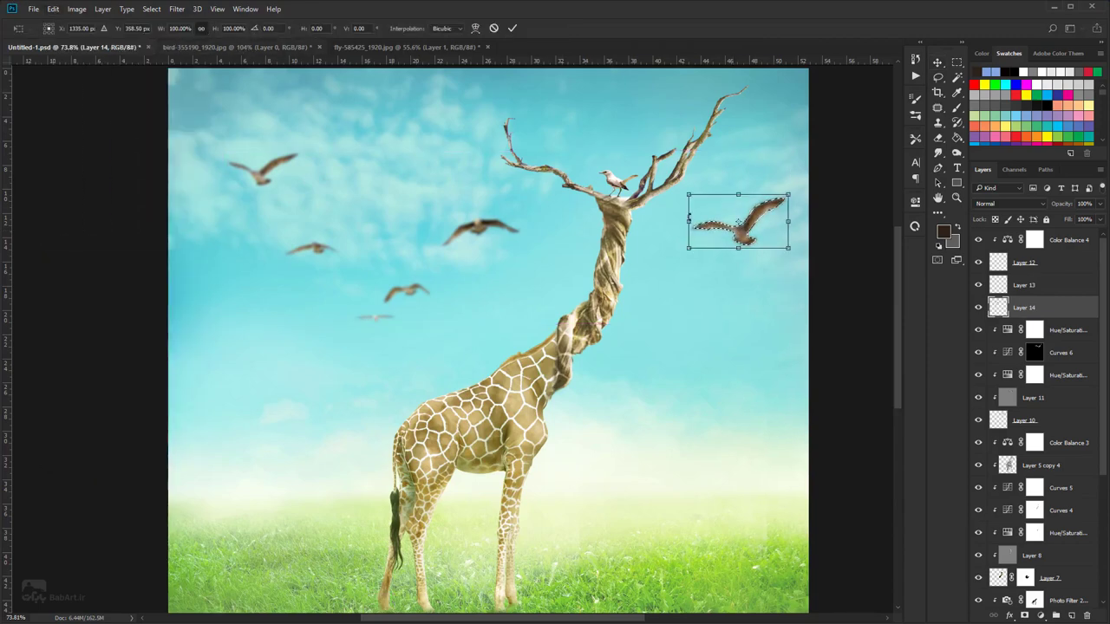
pyautogui.moveTo(786, 250); pyautogui.dragTo(764, 238)
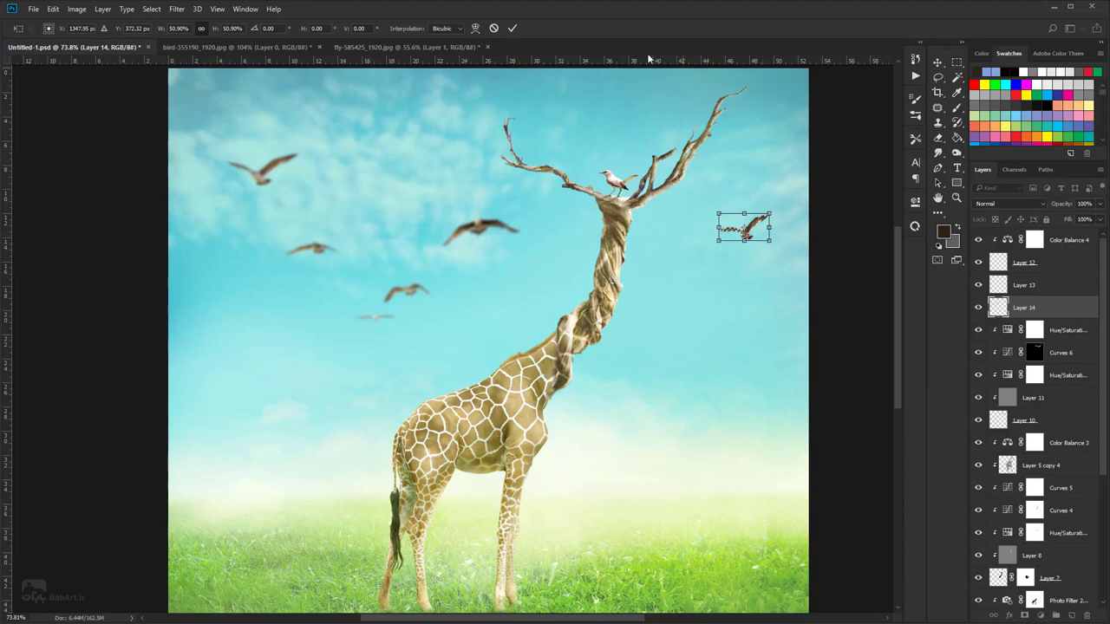
pyautogui.click(513, 27)
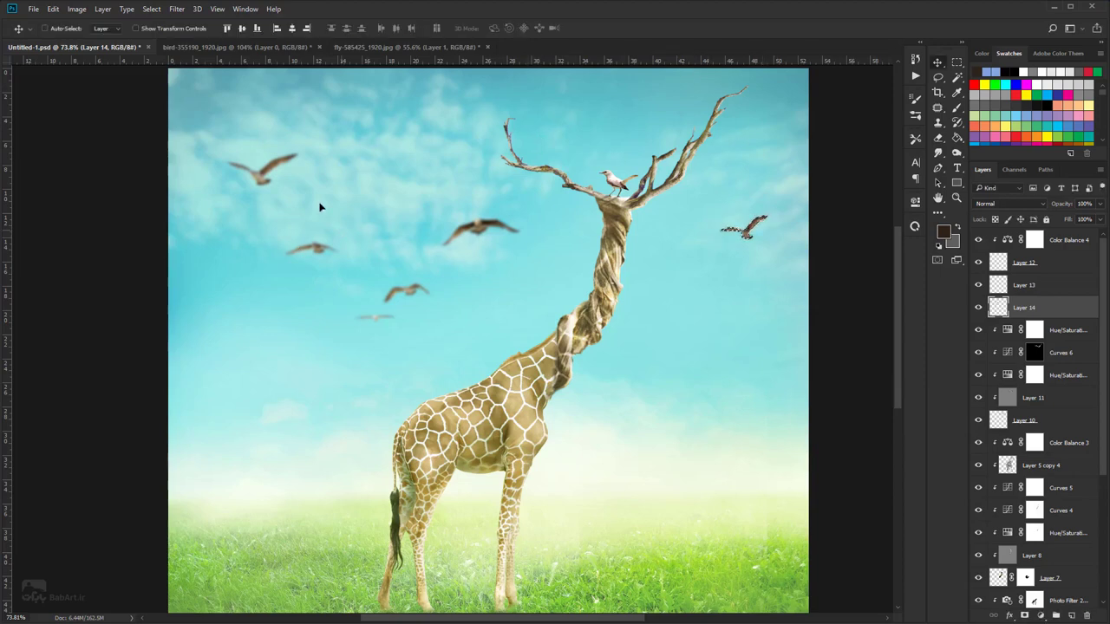
pyautogui.moveTo(316, 134)
pyautogui.mouseDown()
pyautogui.moveTo(200, 179)
pyautogui.moveTo(198, 153)
pyautogui.moveTo(335, 141)
pyautogui.moveTo(307, 130)
pyautogui.mouseUp()
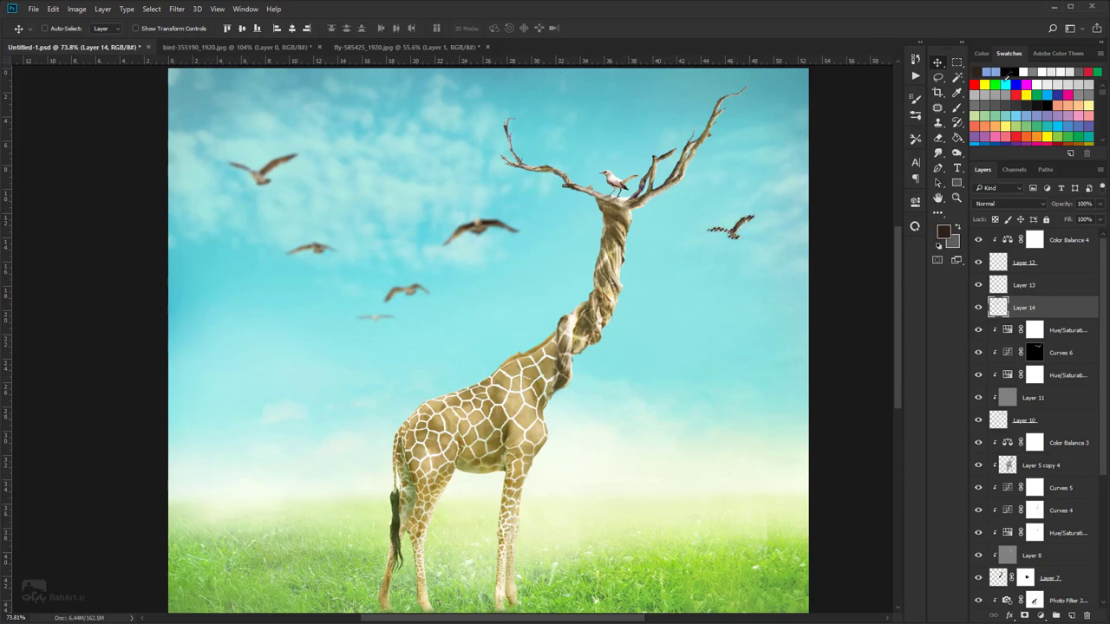
# - Lasso the upper-left flying bird, scale it to about 42% and place it in the sky right of the antler branches
pyautogui.press('l')
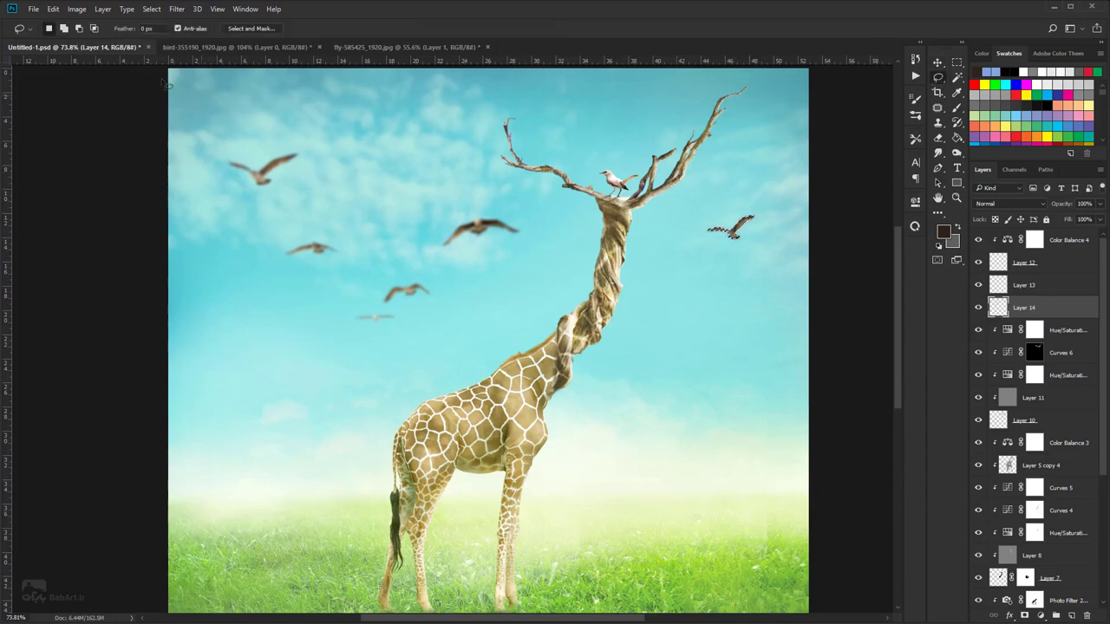
pyautogui.moveTo(315, 154)
pyautogui.mouseDown()
pyautogui.moveTo(235, 202)
pyautogui.moveTo(258, 130)
pyautogui.moveTo(313, 152)
pyautogui.mouseUp()
pyautogui.click(52, 9)
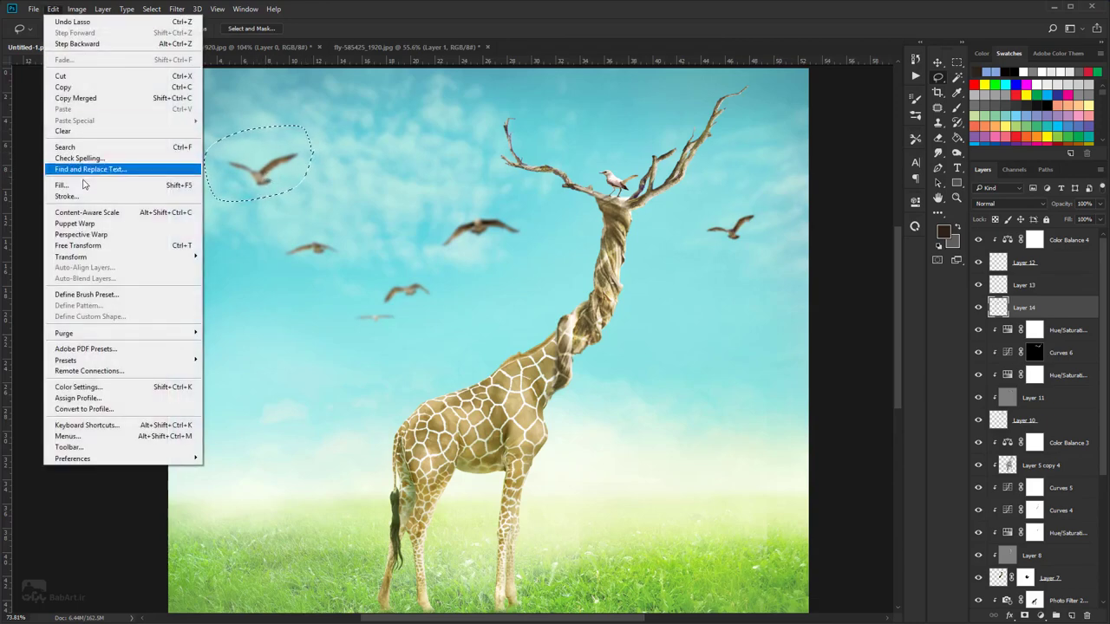
pyautogui.click(78, 245)
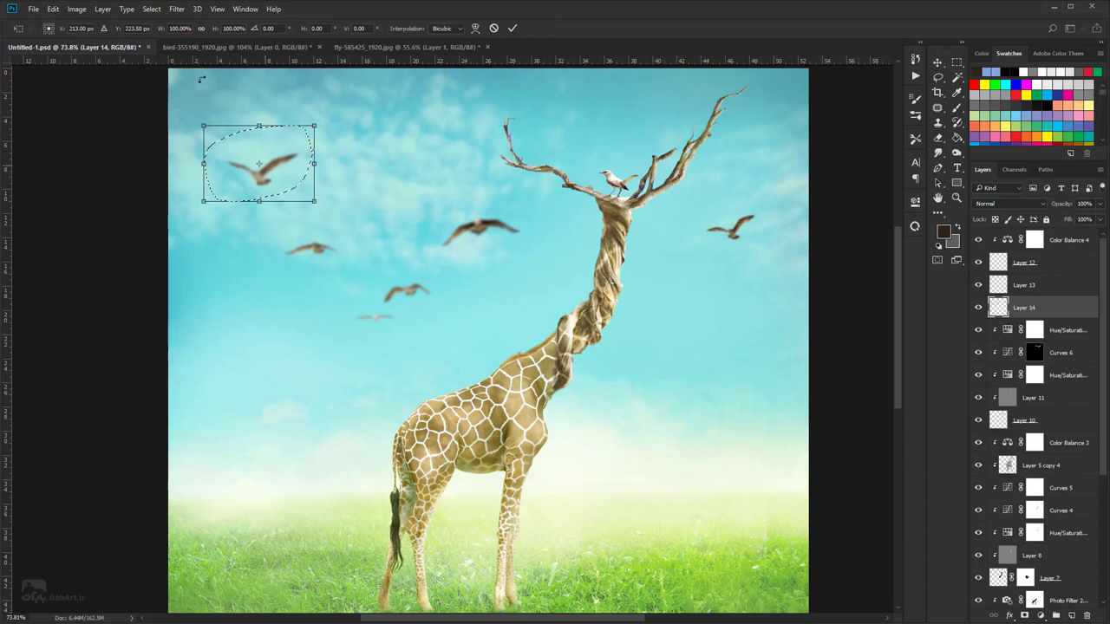
pyautogui.moveTo(280, 191)
pyautogui.mouseDown()
pyautogui.moveTo(684, 174)
pyautogui.moveTo(664, 152)
pyautogui.moveTo(642, 150)
pyautogui.moveTo(755, 152)
pyautogui.moveTo(784, 168)
pyautogui.moveTo(753, 139)
pyautogui.moveTo(787, 155)
pyautogui.mouseUp()
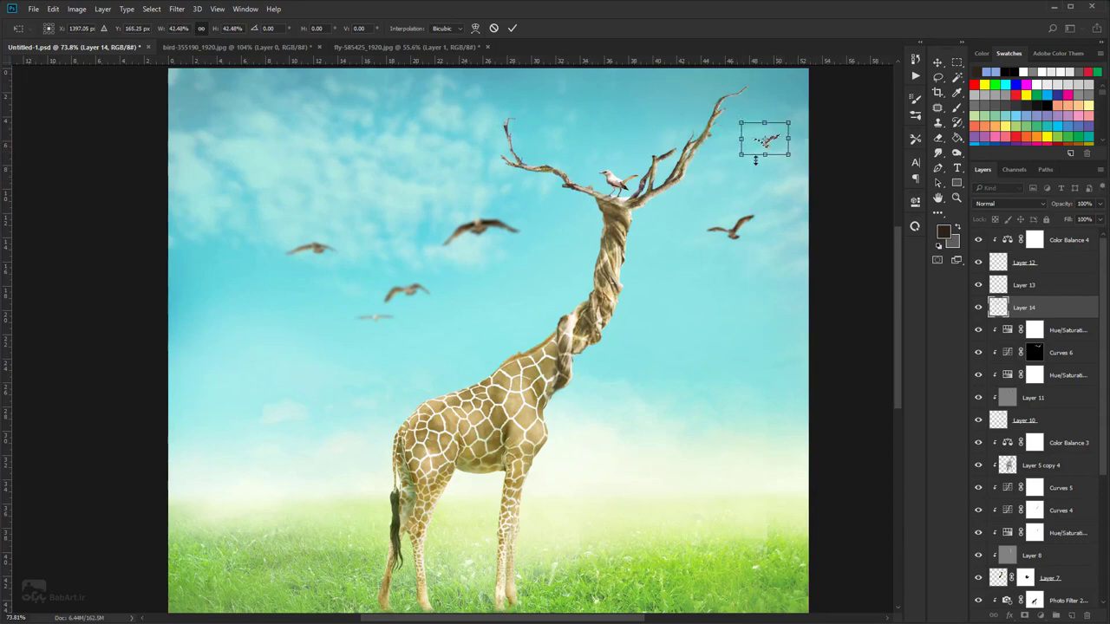
pyautogui.press('Return')
# - Lasso the large bird left of the giraffe's neck, scale it to about 30% and place it above the left antler branch
pyautogui.press('l')
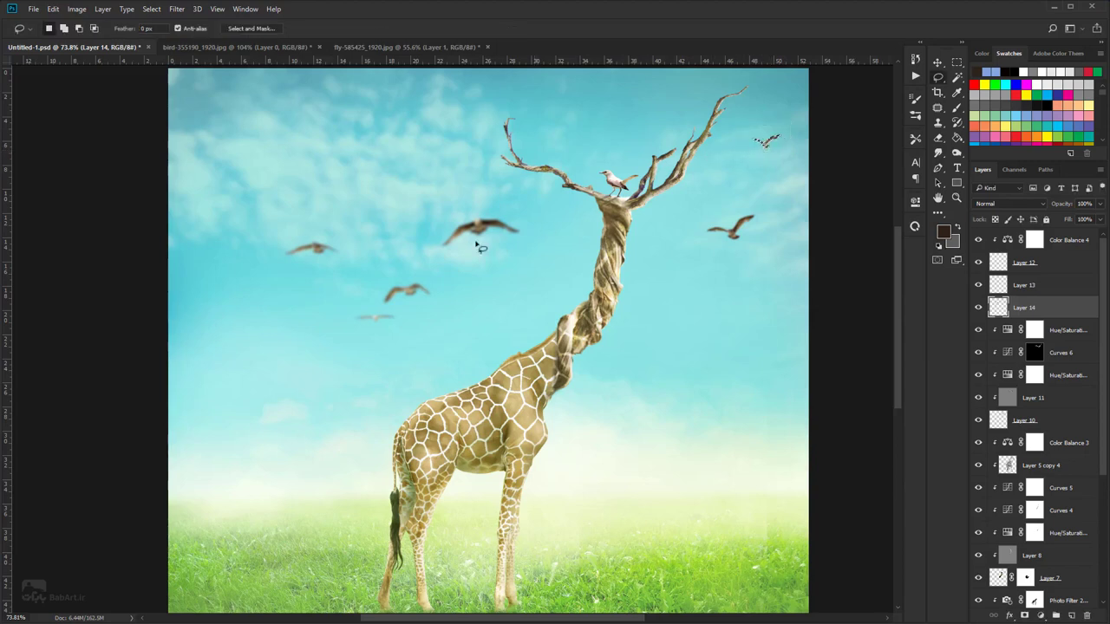
pyautogui.moveTo(540, 209)
pyautogui.mouseDown()
pyautogui.moveTo(545, 247)
pyautogui.moveTo(421, 262)
pyautogui.moveTo(460, 206)
pyautogui.moveTo(537, 209)
pyautogui.mouseUp()
pyautogui.click(52, 9)
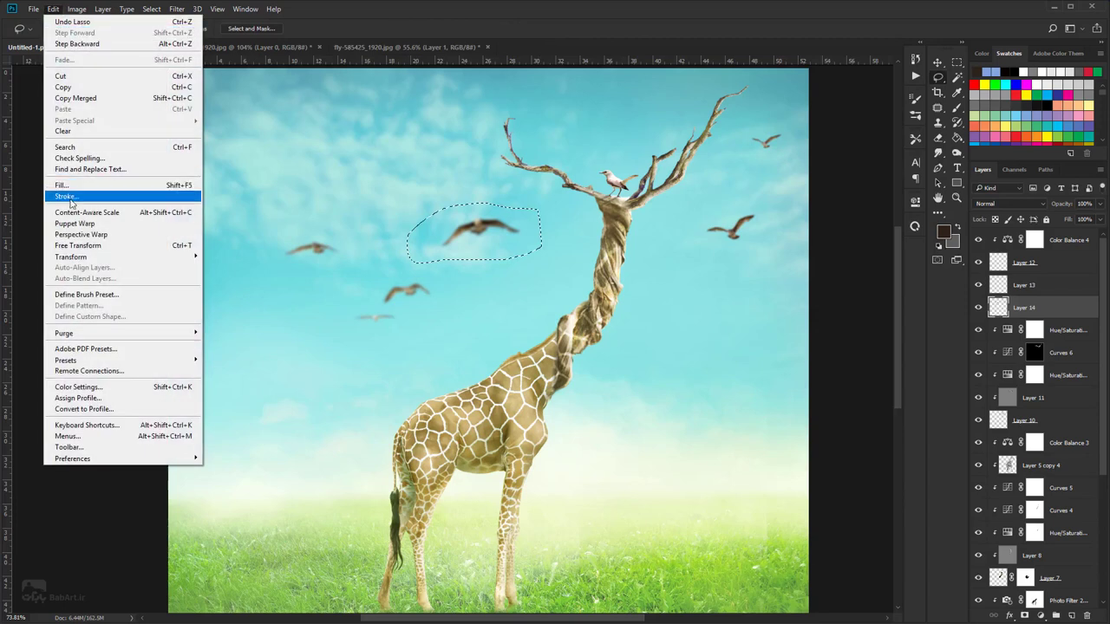
pyautogui.click(78, 246)
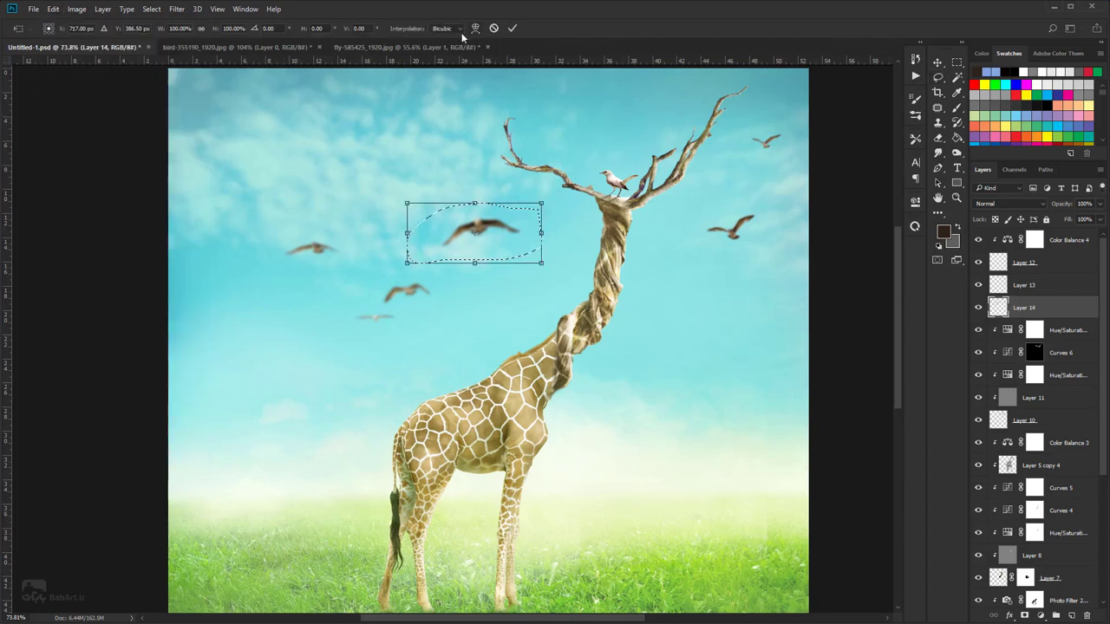
pyautogui.click(202, 29)
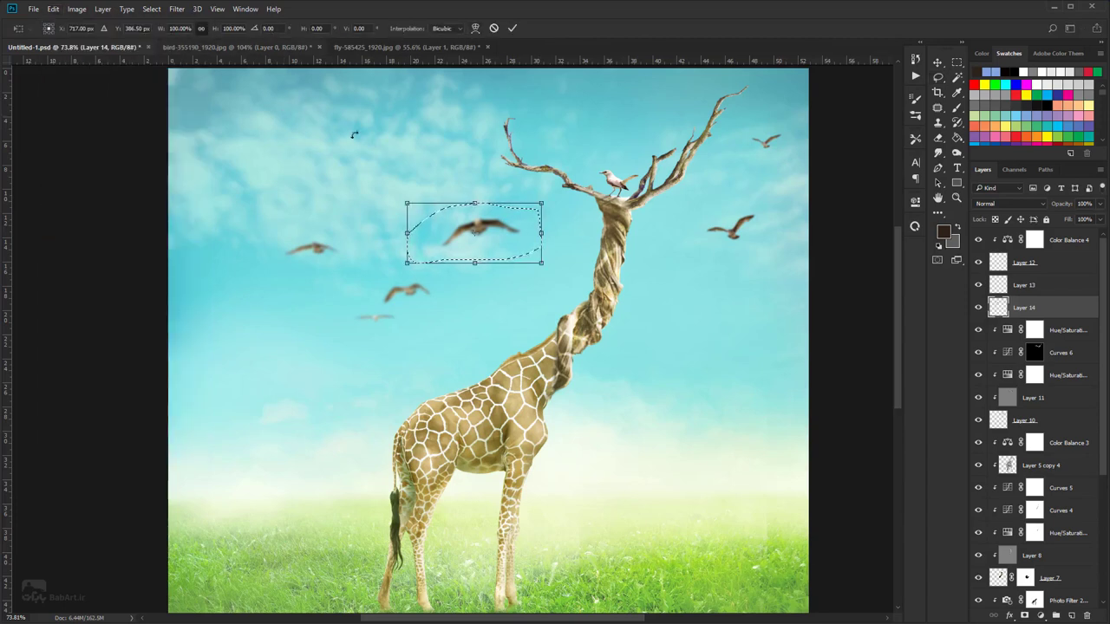
pyautogui.moveTo(541, 261); pyautogui.dragTo(574, 111)
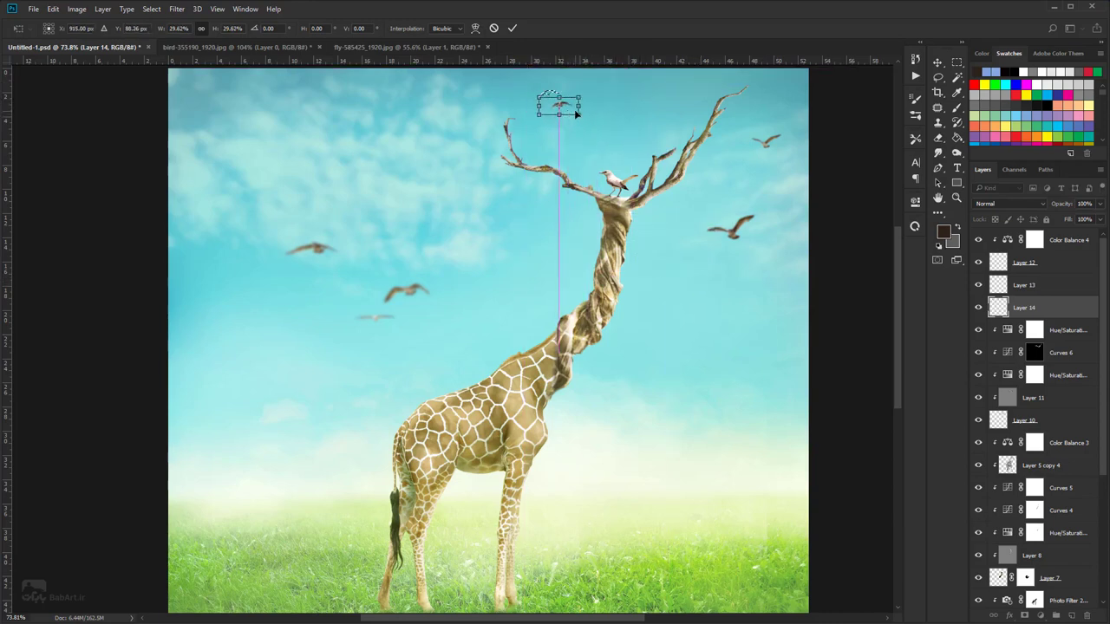
pyautogui.click(511, 28)
# - Lasso the bird above the faint pale one, shrink it and place it between the two antler branches
pyautogui.press('l')
pyautogui.moveTo(437, 261)
pyautogui.mouseDown()
pyautogui.moveTo(439, 309)
pyautogui.moveTo(369, 307)
pyautogui.moveTo(405, 263)
pyautogui.moveTo(439, 291)
pyautogui.mouseUp()
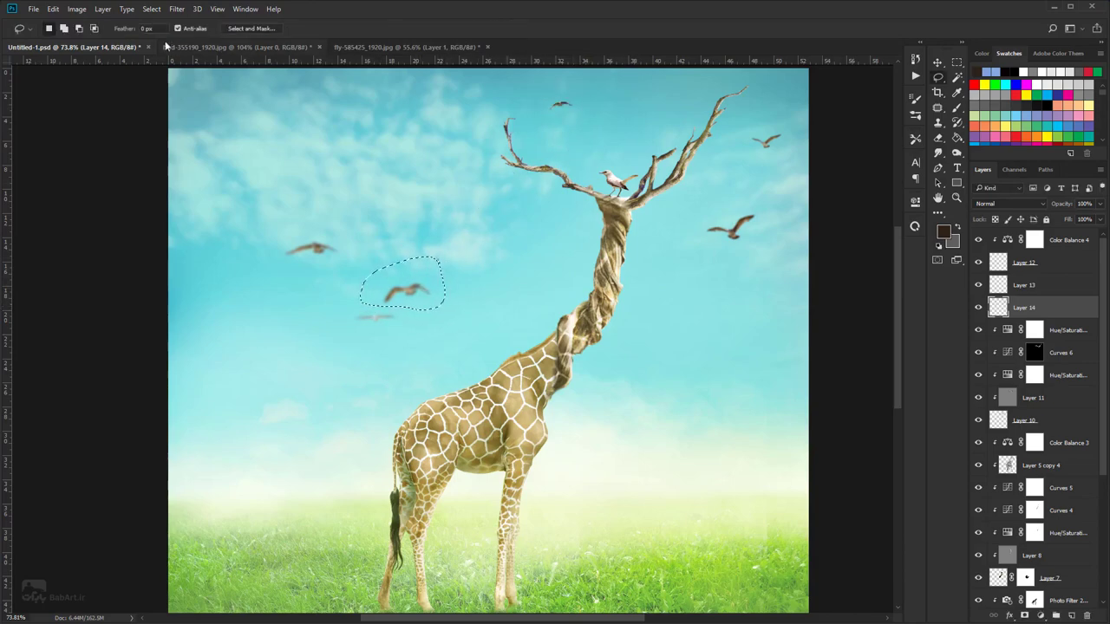
pyautogui.click(52, 9)
pyautogui.click(87, 246)
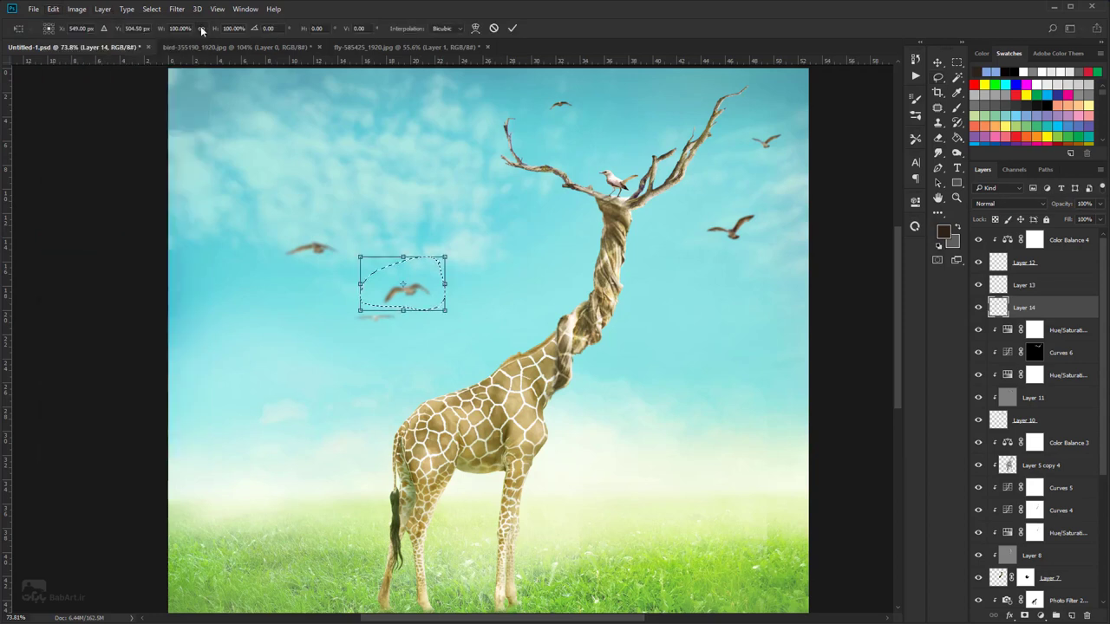
pyautogui.moveTo(447, 311); pyautogui.dragTo(634, 139)
pyautogui.click(512, 28)
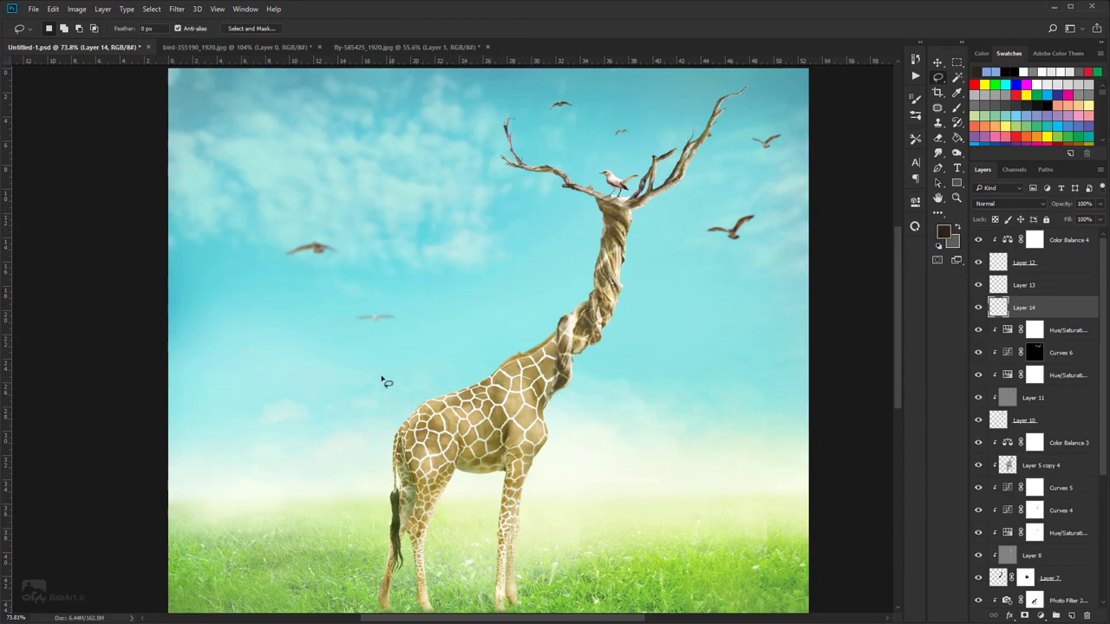
# - Lasso the faint pale bird, scale it to about 54%, rotate it -26° and place it left of the left antler branch
pyautogui.moveTo(410, 295)
pyautogui.mouseDown()
pyautogui.moveTo(342, 314)
pyautogui.moveTo(410, 296)
pyautogui.mouseUp()
pyautogui.click(53, 9)
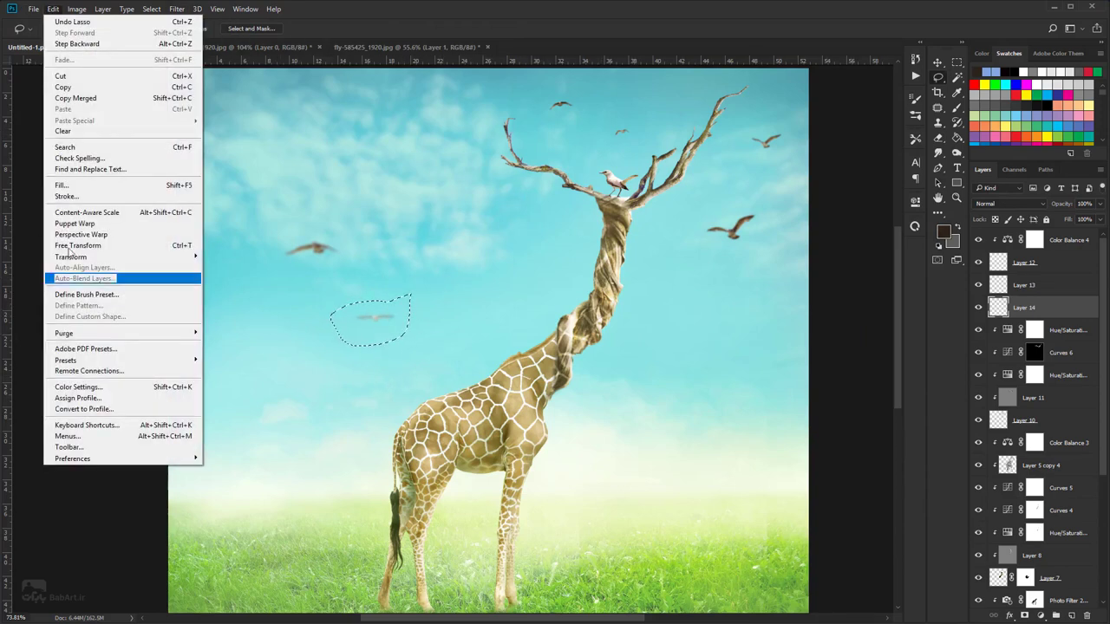
pyautogui.click(72, 247)
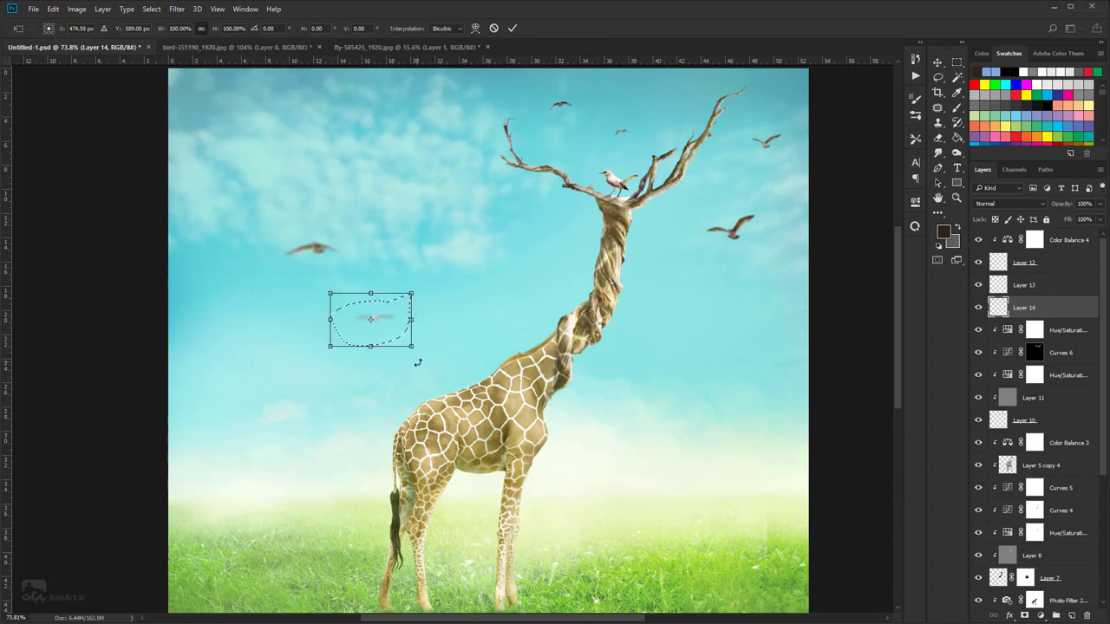
pyautogui.moveTo(411, 348); pyautogui.dragTo(510, 162)
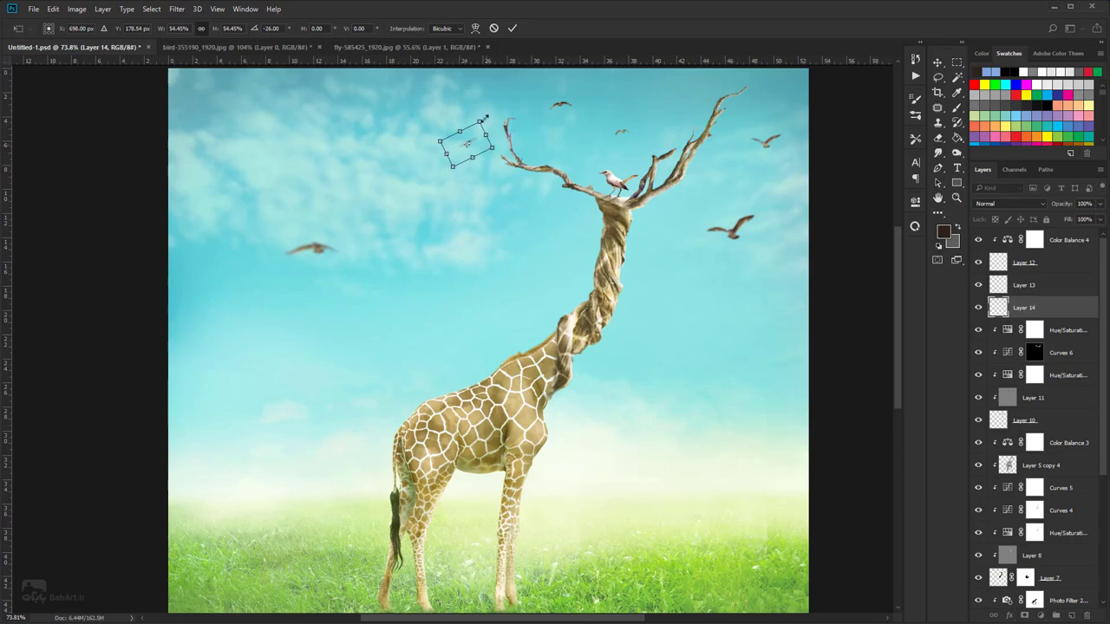
pyautogui.click(514, 29)
# - Lasso the last bird in the left sky, scale it to about 26%, rotate it about 18° and place it right of the neck
pyautogui.press('l')
pyautogui.moveTo(345, 231)
pyautogui.mouseDown()
pyautogui.moveTo(246, 251)
pyautogui.moveTo(345, 229)
pyautogui.mouseUp()
pyautogui.click(53, 9)
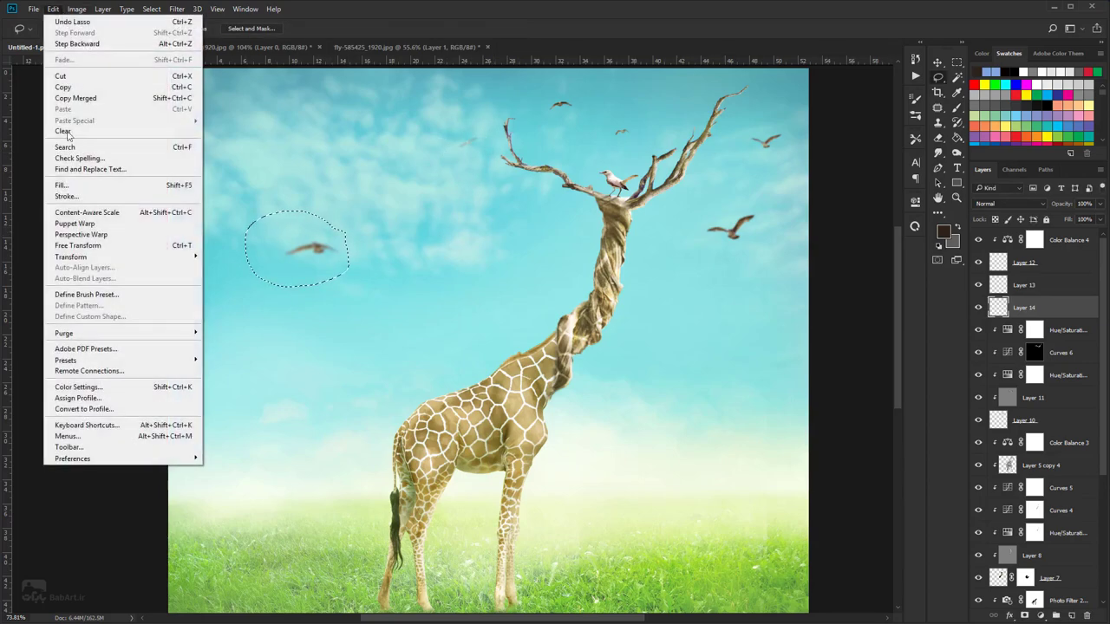
pyautogui.click(85, 245)
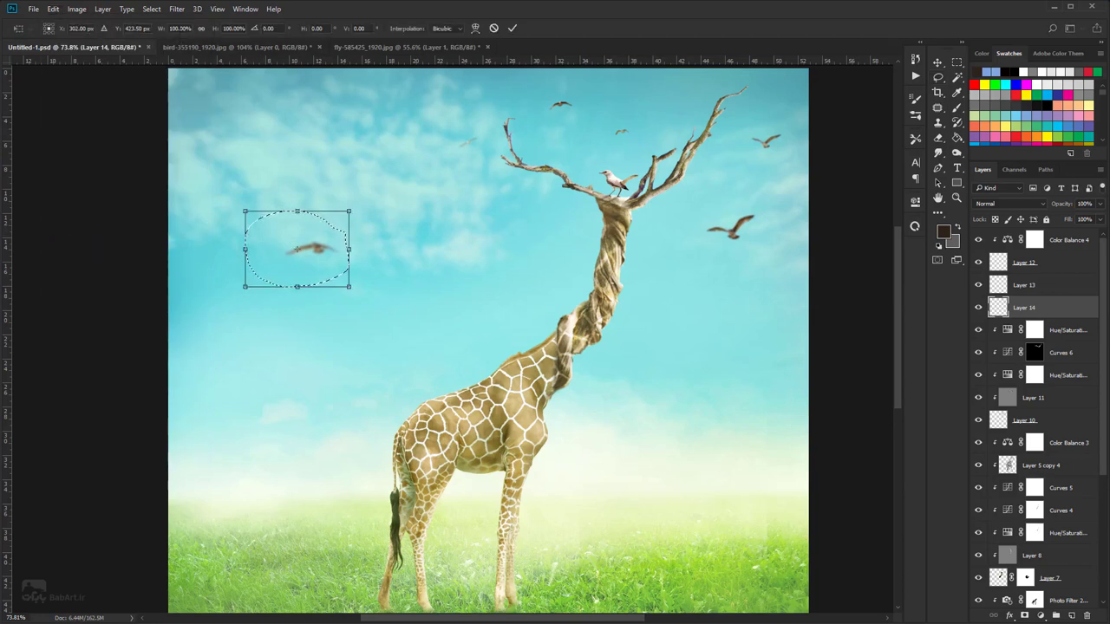
pyautogui.moveTo(350, 286)
pyautogui.mouseDown()
pyautogui.moveTo(300, 250)
pyautogui.moveTo(391, 248)
pyautogui.moveTo(675, 344)
pyautogui.moveTo(681, 287)
pyautogui.moveTo(726, 300)
pyautogui.moveTo(685, 295)
pyautogui.moveTo(668, 271)
pyautogui.mouseUp()
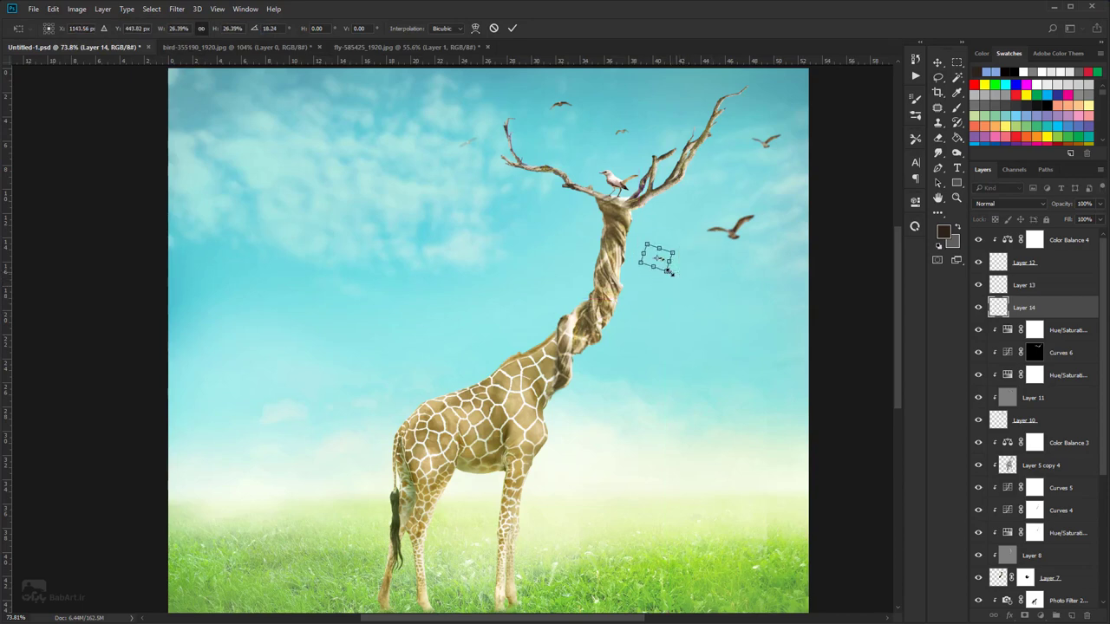
pyautogui.press('Return')
pyautogui.press('l')
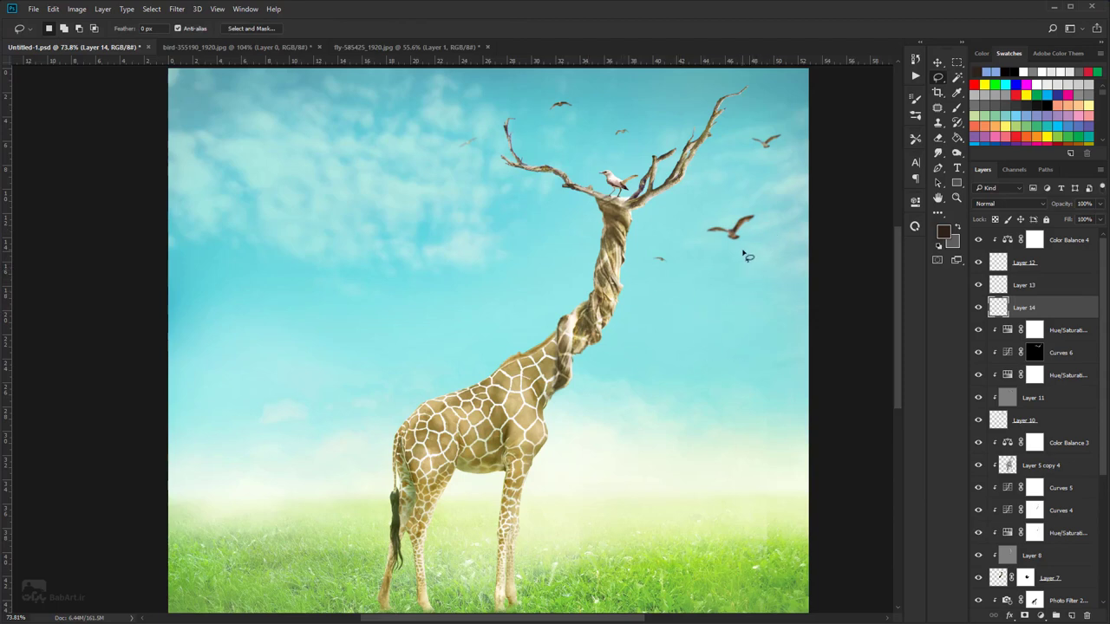
# - Apply a slight Gaussian Blur to the flying birds on Layer 14
pyautogui.click(180, 10)
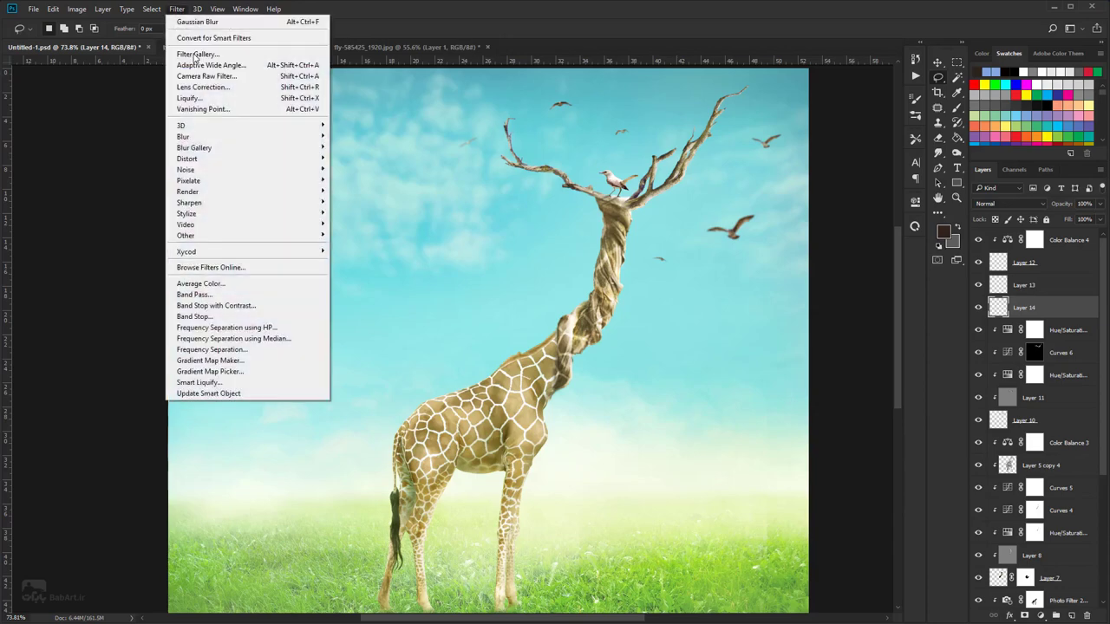
pyautogui.moveTo(208, 136)
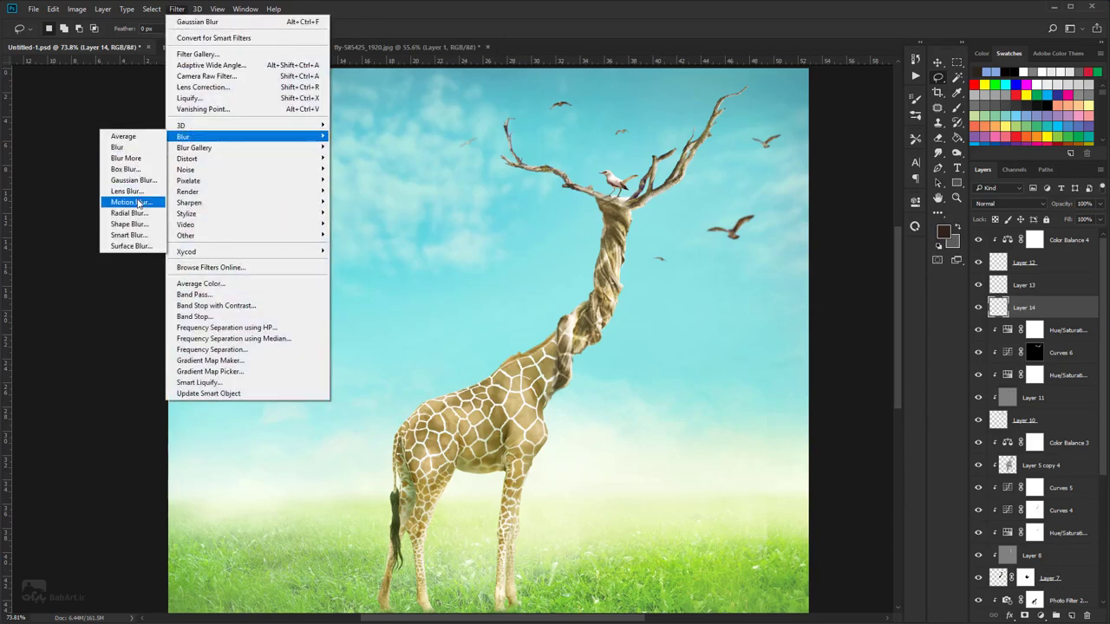
pyautogui.click(137, 180)
pyautogui.moveTo(739, 219); pyautogui.dragTo(928, 213)
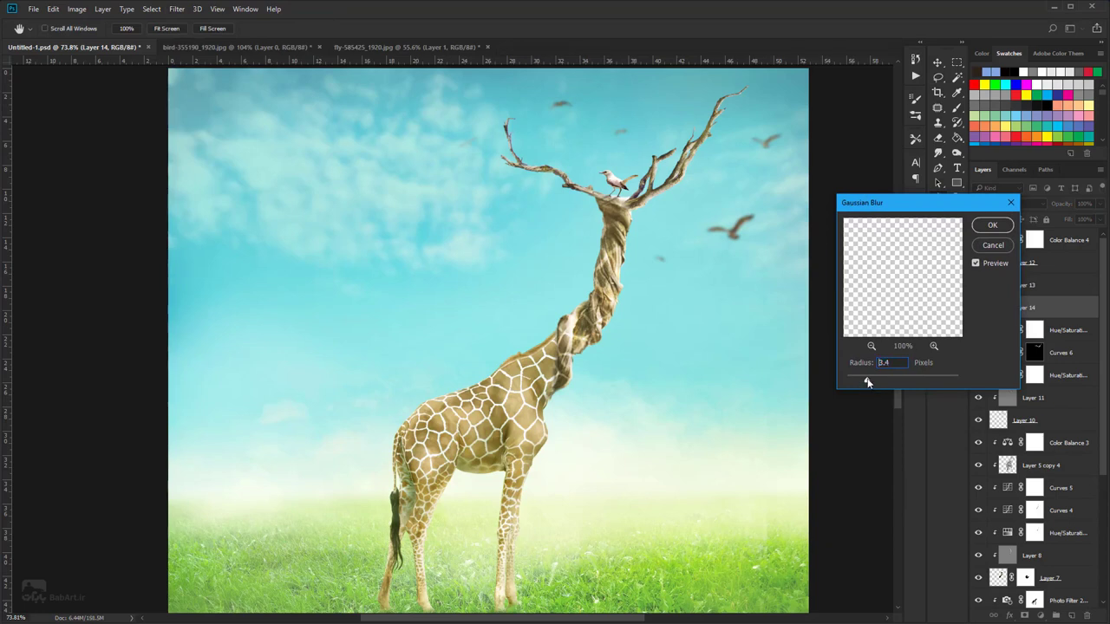
pyautogui.click(992, 227)
# - Try an opacity of 83% on the flying-birds layer and restore it to 100%
pyautogui.moveTo(1060, 207); pyautogui.dragTo(1052, 208)
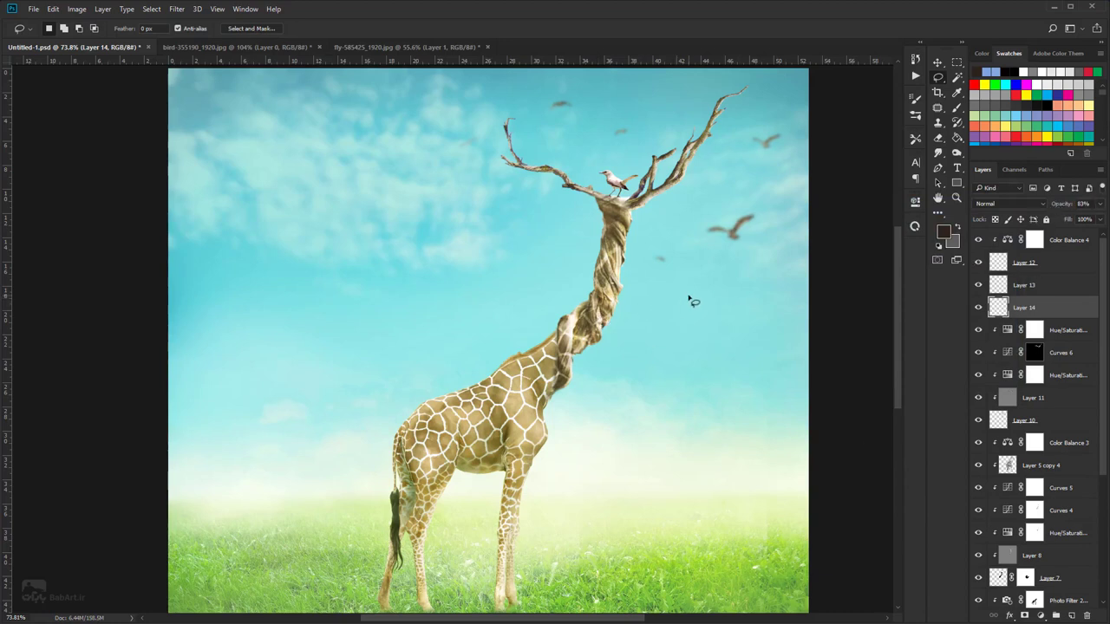
pyautogui.moveTo(1068, 208); pyautogui.dragTo(1090, 349)
# - Apply a Hue/Saturation adjustment to the flying birds on Layer 14 with saturation +24
pyautogui.click(76, 9)
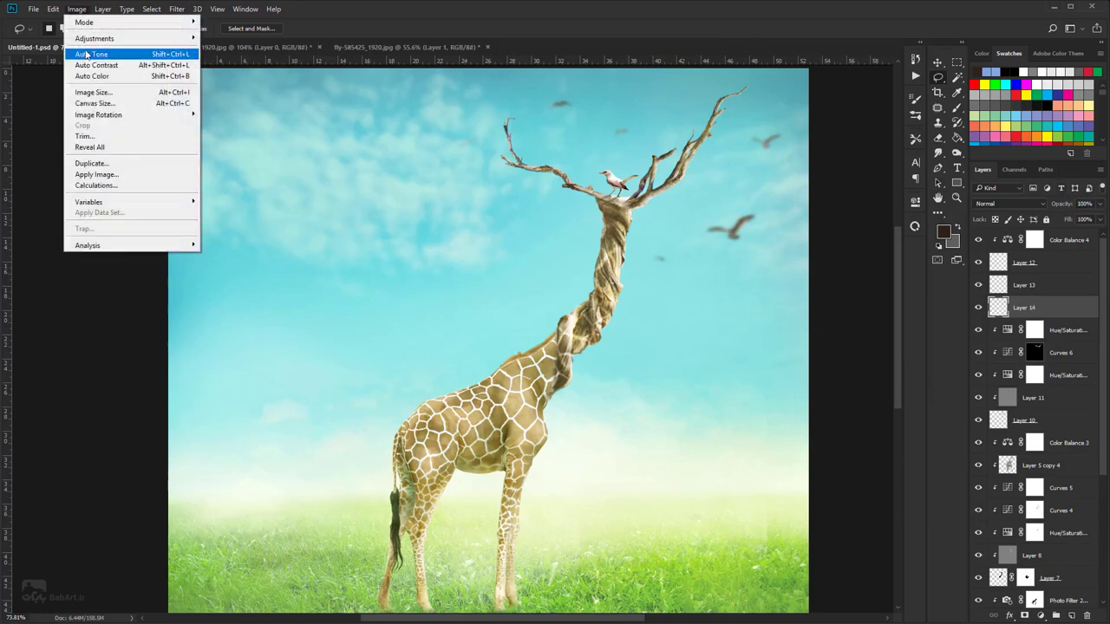
pyautogui.moveTo(94, 38)
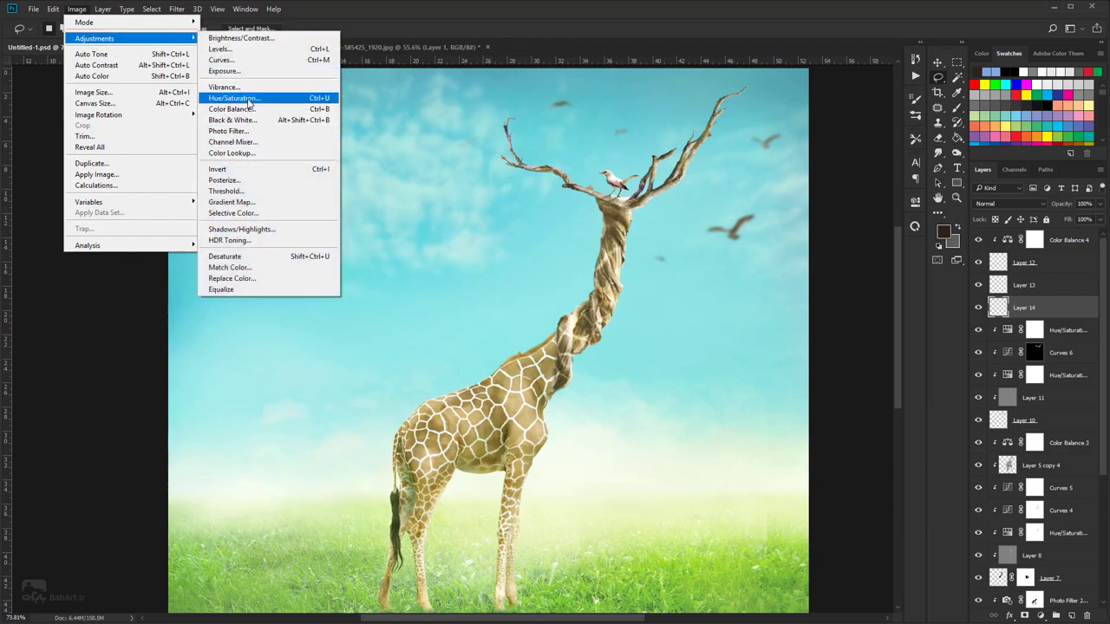
pyautogui.click(247, 103)
pyautogui.moveTo(812, 179); pyautogui.dragTo(839, 183)
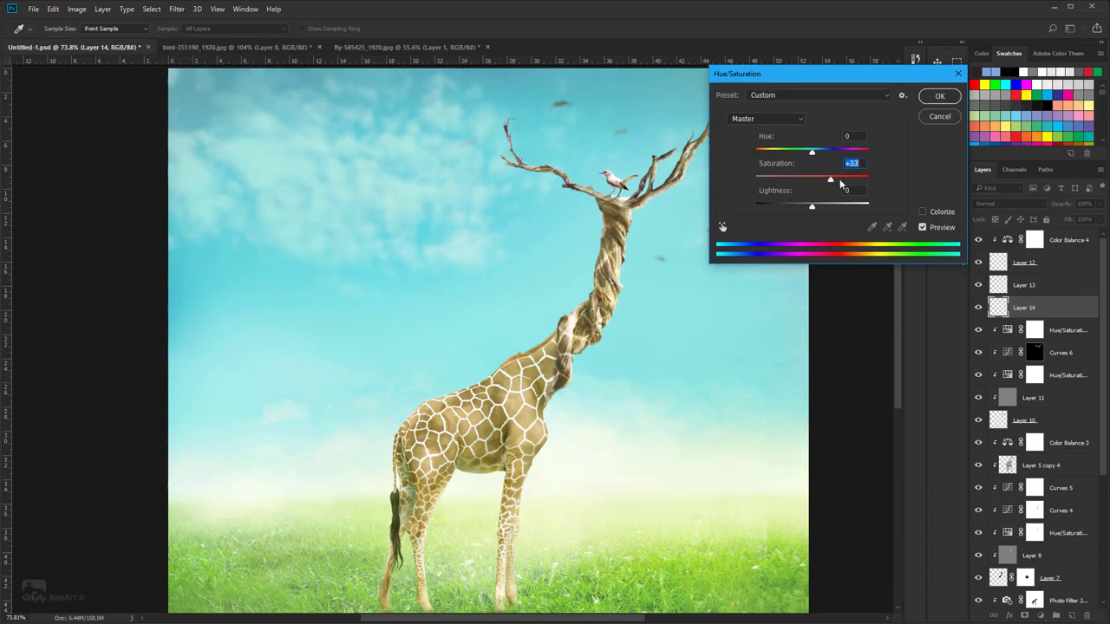
pyautogui.moveTo(859, 78); pyautogui.dragTo(788, 291)
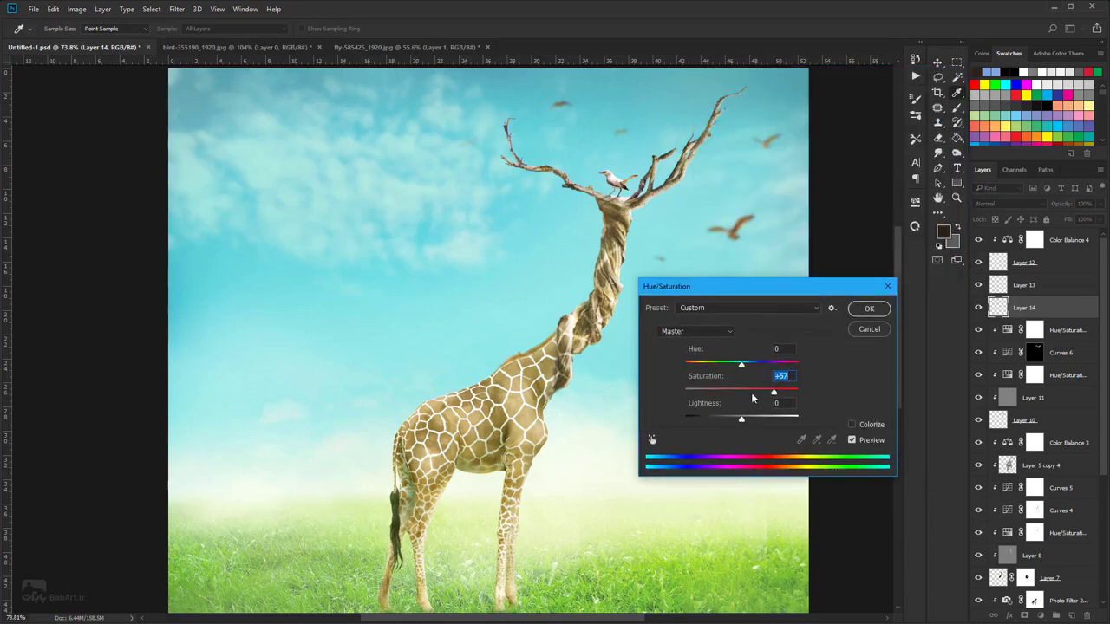
pyautogui.moveTo(774, 397); pyautogui.dragTo(750, 395)
pyautogui.click(852, 441)
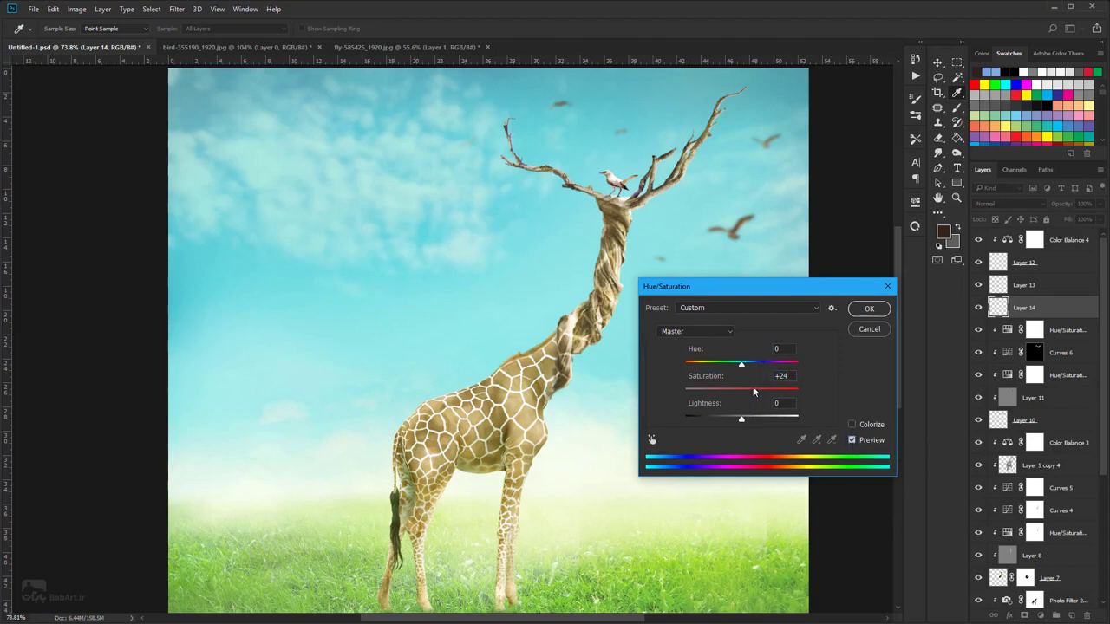
pyautogui.click(865, 311)
# - Apply a Curves adjustment to the flying birds on Layer 14, mapping midtone input 129 to output 206 and input 3 to output 42
pyautogui.press('l')
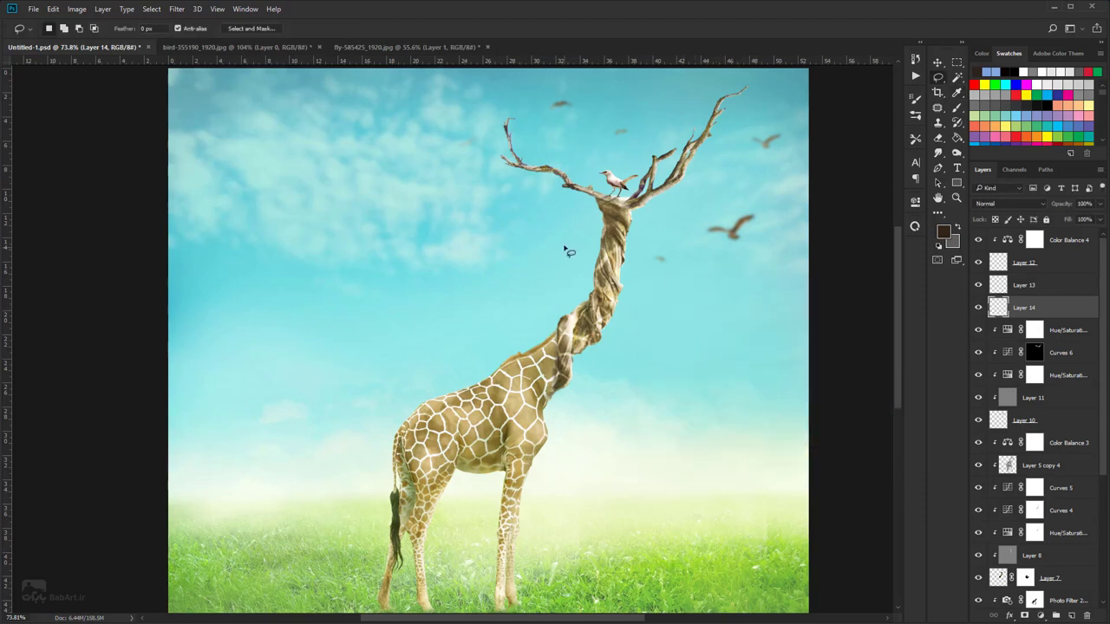
pyautogui.click(78, 9)
pyautogui.moveTo(95, 38)
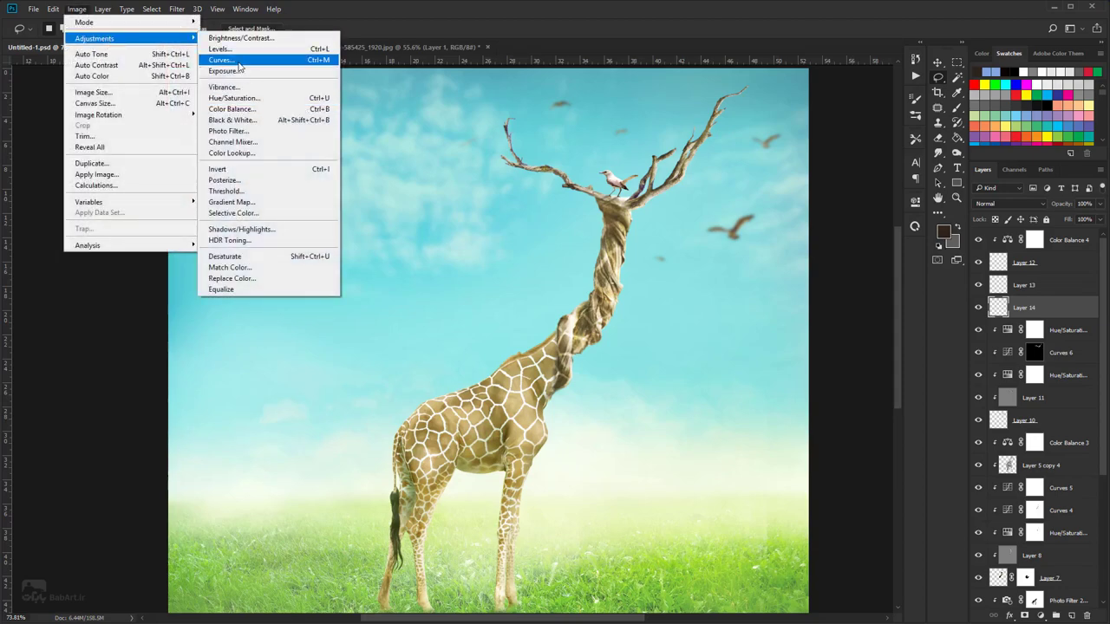
pyautogui.click(242, 63)
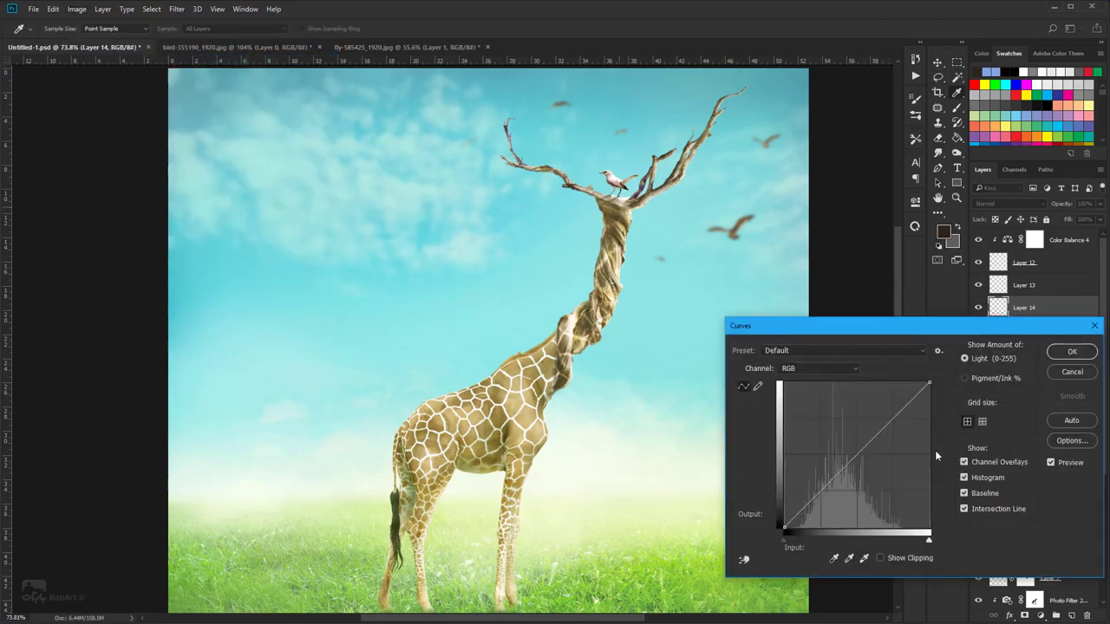
pyautogui.moveTo(870, 441); pyautogui.dragTo(858, 409)
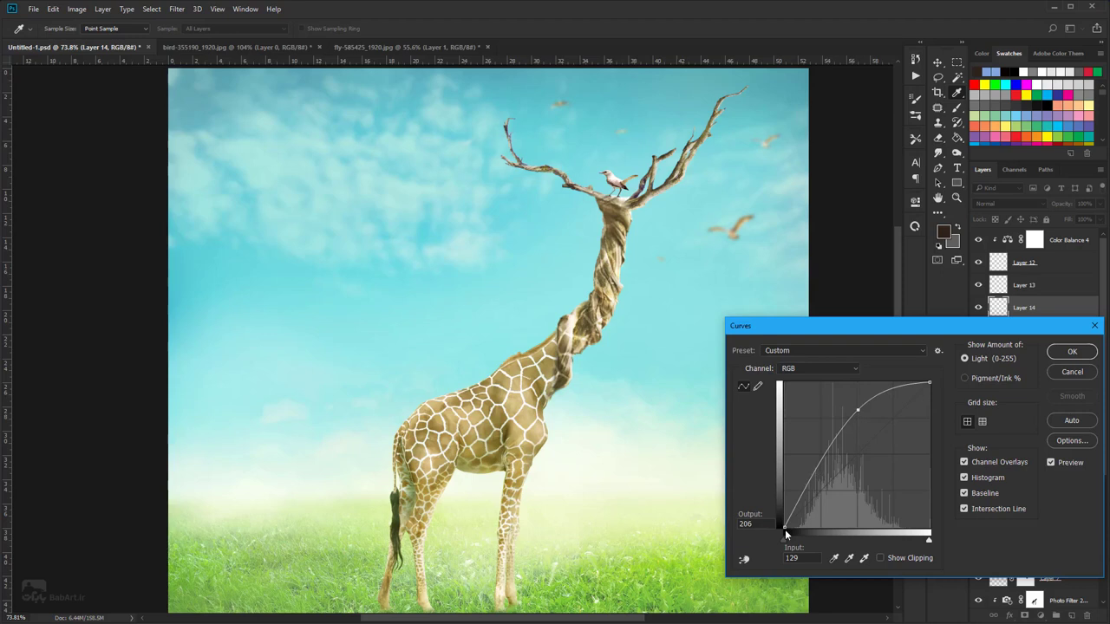
pyautogui.moveTo(785, 529); pyautogui.dragTo(785, 503)
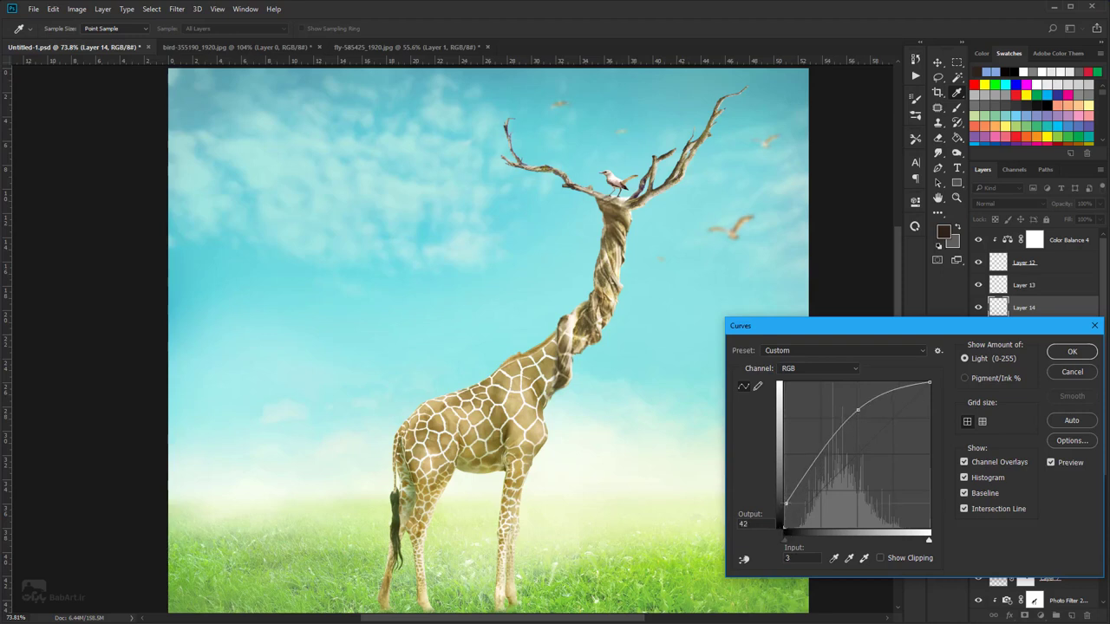
pyautogui.click(1061, 355)
pyautogui.press('l')
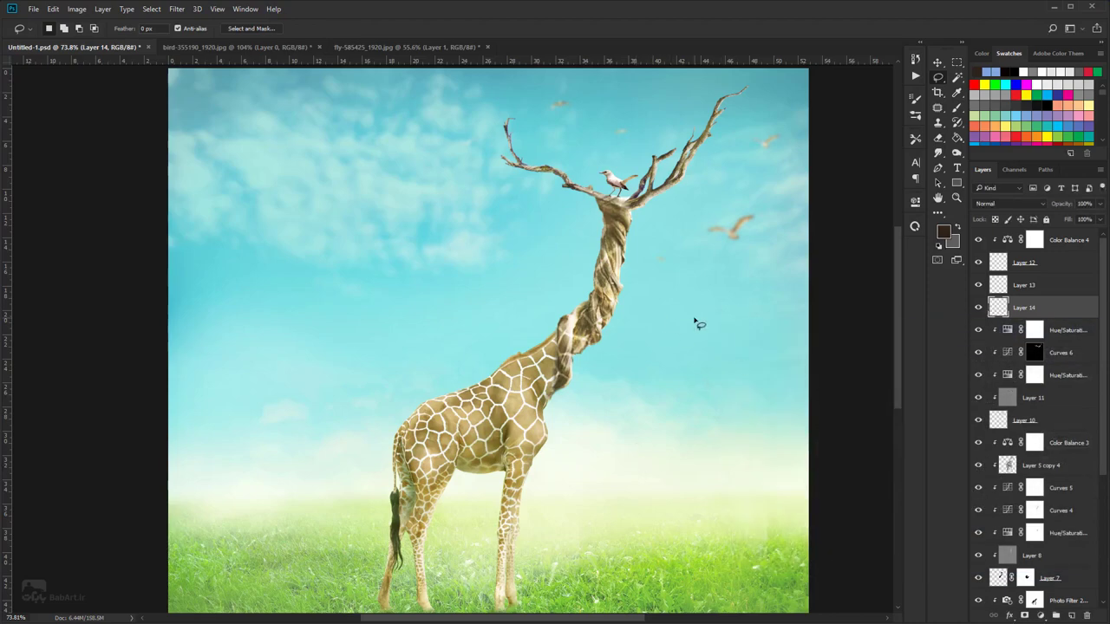
# - Switch to File Explorer and open plant-2518840_1920.png from New folder (3) as a separate Photoshop document
pyautogui.hotkey('alt', 'Tab')
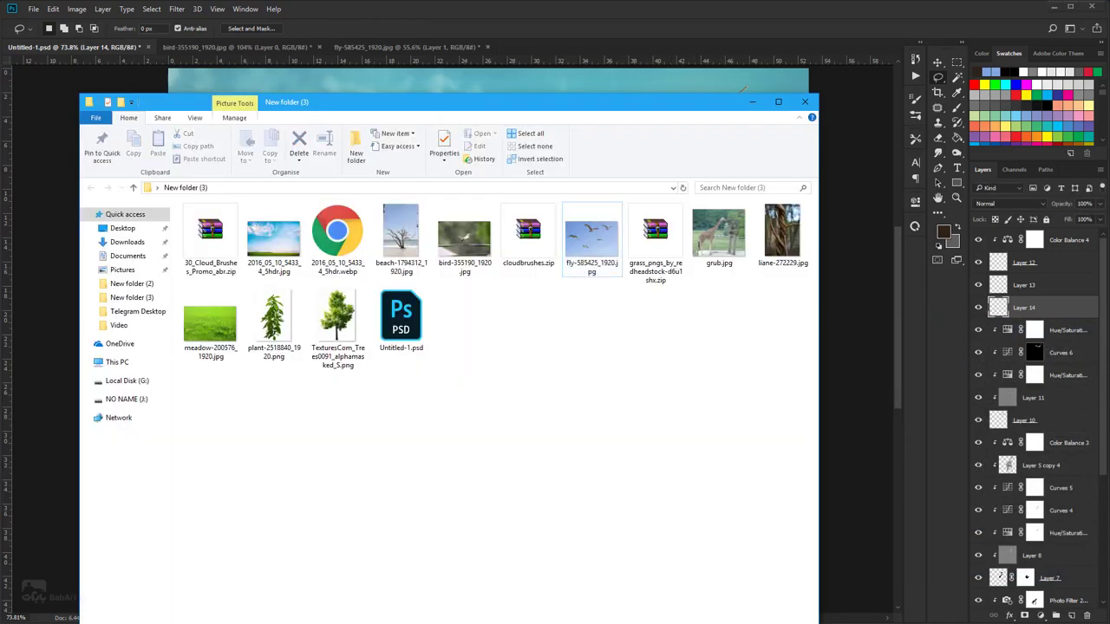
pyautogui.click(272, 323)
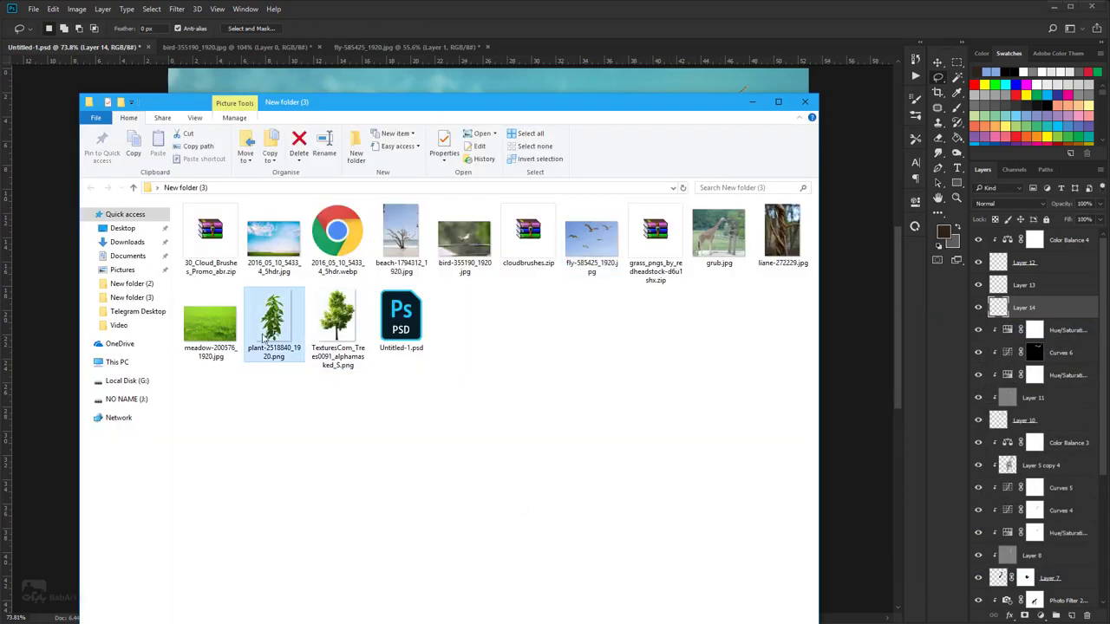
pyautogui.moveTo(273, 325); pyautogui.dragTo(720, 18)
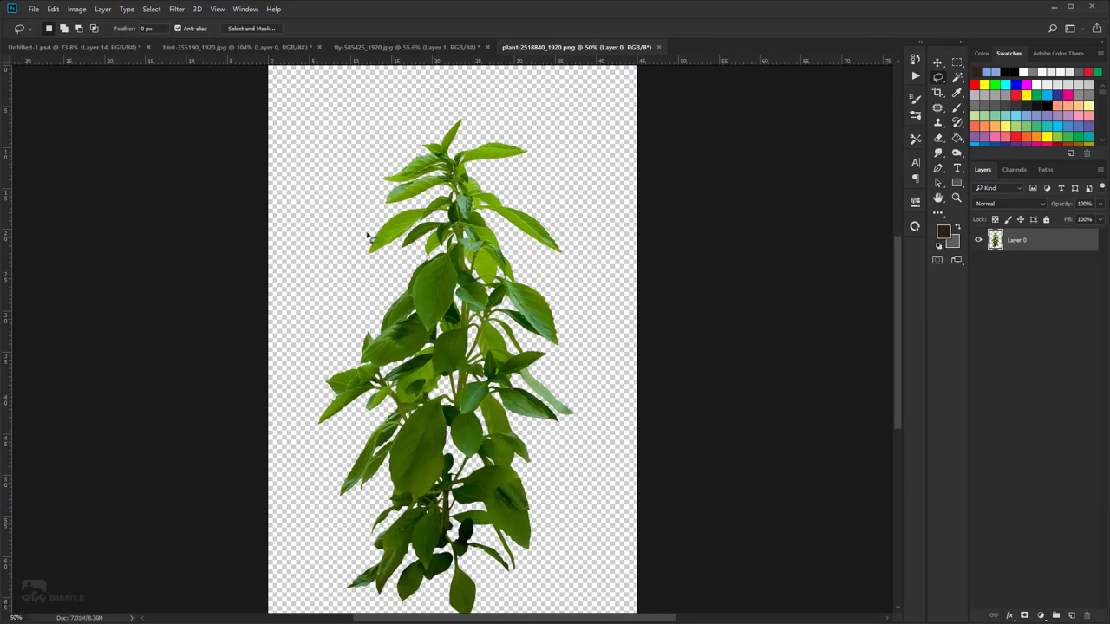
# - Lasso the large dark central leaf and add the long leaves on either side above it to the selection
pyautogui.scroll(2, 440, 271)
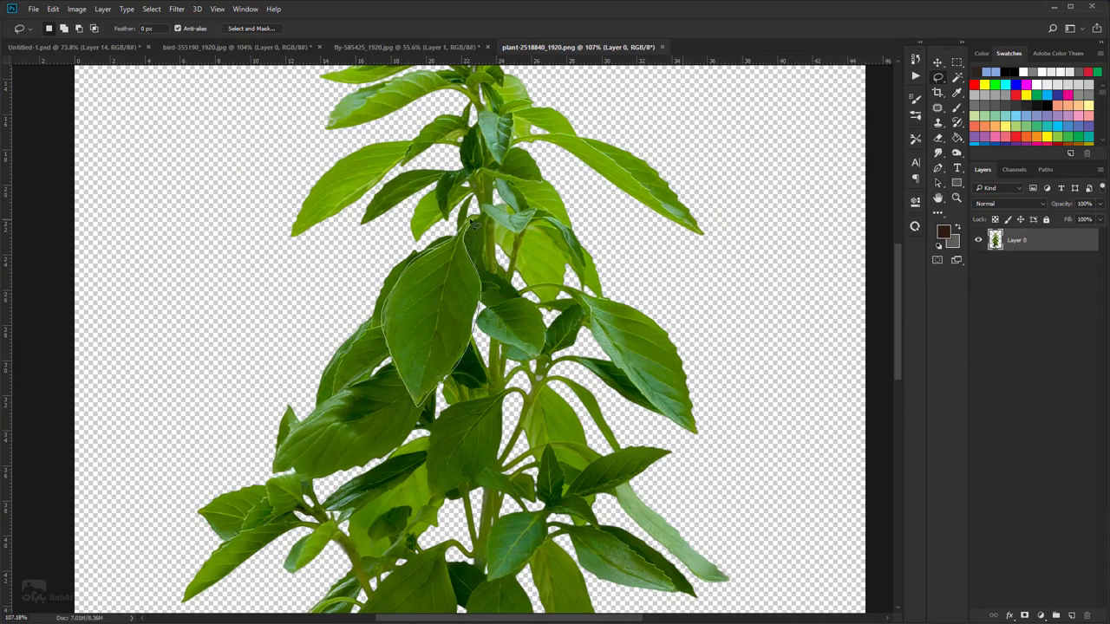
pyautogui.click(468, 223)
pyautogui.click(65, 29)
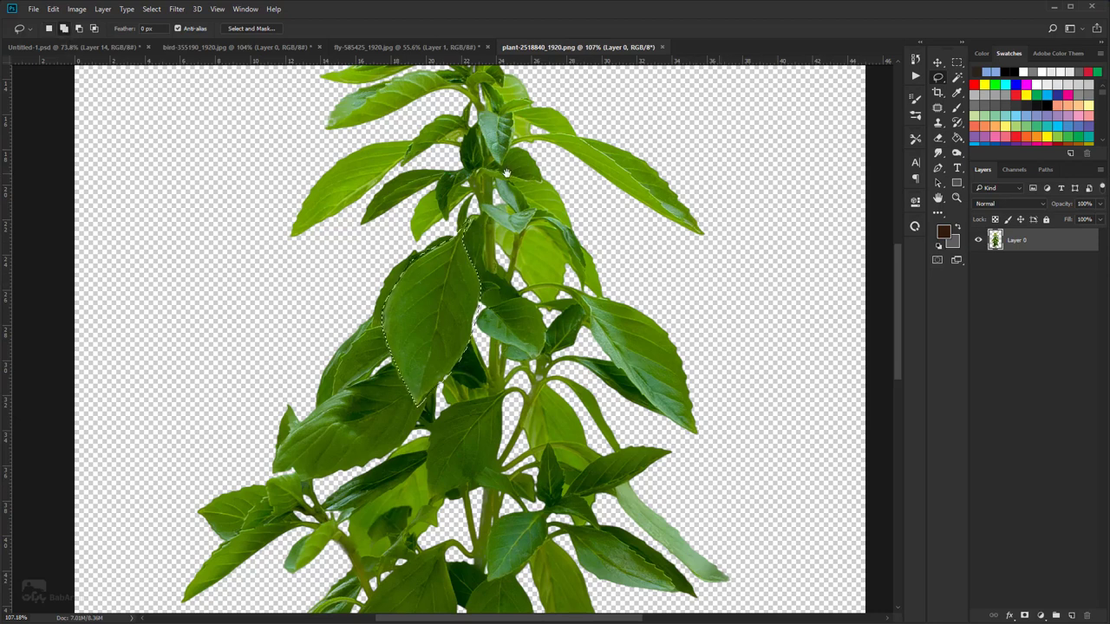
pyautogui.moveTo(507, 174); pyautogui.dragTo(509, 272)
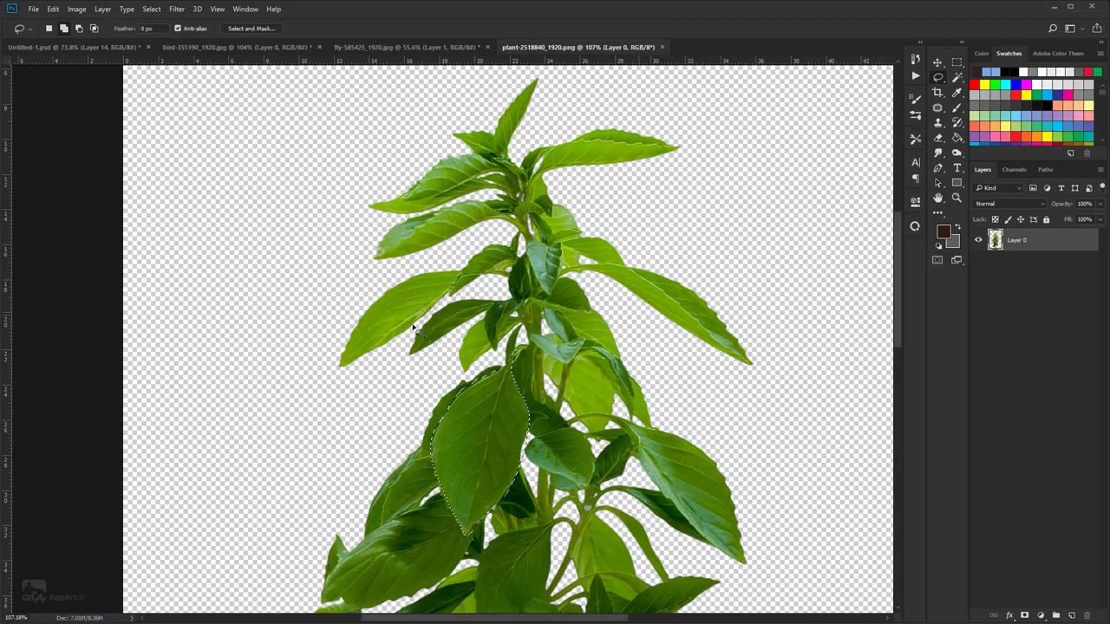
pyautogui.moveTo(328, 351)
pyautogui.mouseDown()
pyautogui.moveTo(363, 293)
pyautogui.moveTo(396, 275)
pyautogui.mouseUp()
pyautogui.moveTo(493, 280); pyautogui.dragTo(491, 280)
pyautogui.moveTo(627, 269)
pyautogui.mouseDown()
pyautogui.moveTo(783, 350)
pyautogui.moveTo(622, 320)
pyautogui.moveTo(592, 287)
pyautogui.moveTo(598, 280)
pyautogui.mouseUp()
pyautogui.moveTo(572, 354); pyautogui.dragTo(575, 356)
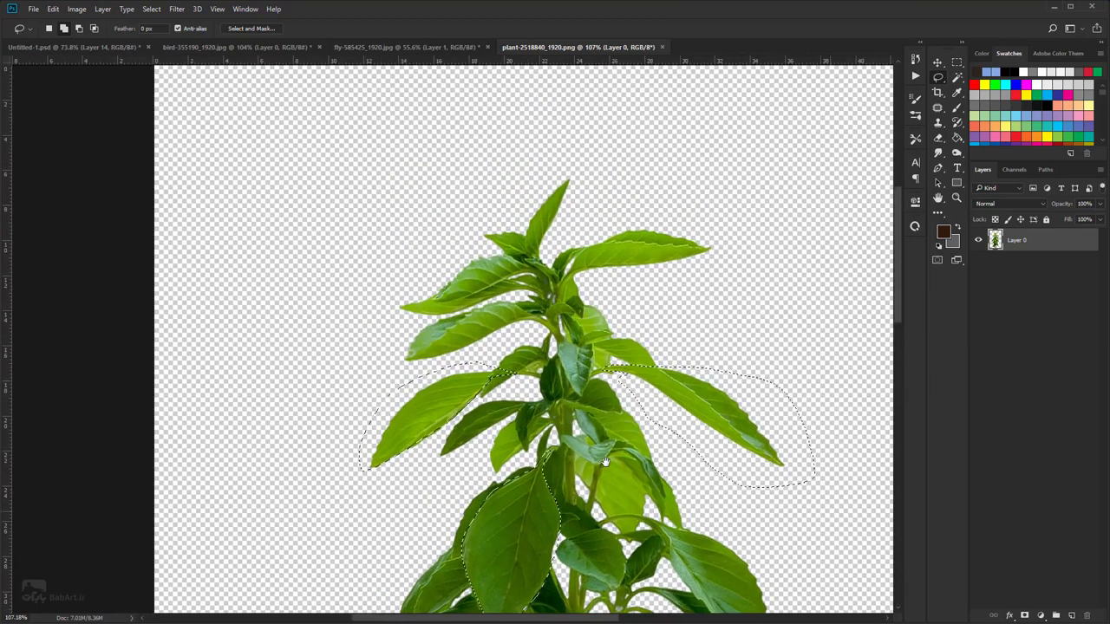
# - Add the plant's top shoot, the lower-left leaf and the broad middle-right leaf to the lasso selection
pyautogui.moveTo(576, 177); pyautogui.dragTo(549, 251)
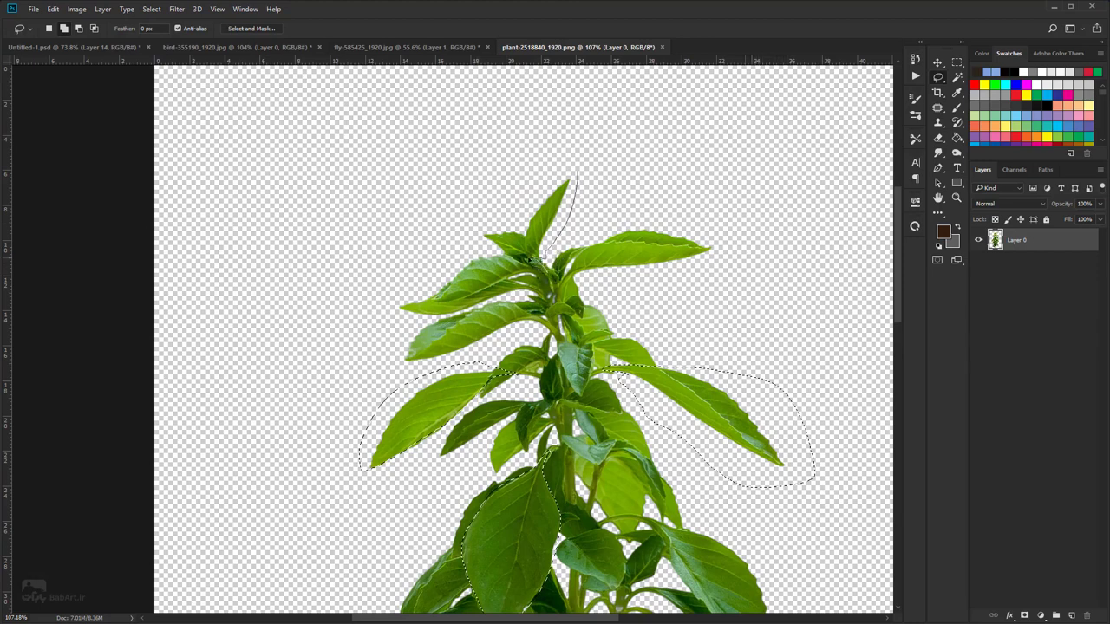
pyautogui.moveTo(483, 252)
pyautogui.mouseDown()
pyautogui.moveTo(457, 189)
pyautogui.moveTo(570, 148)
pyautogui.moveTo(575, 176)
pyautogui.mouseUp()
pyautogui.scroll(-2, 523, 276)
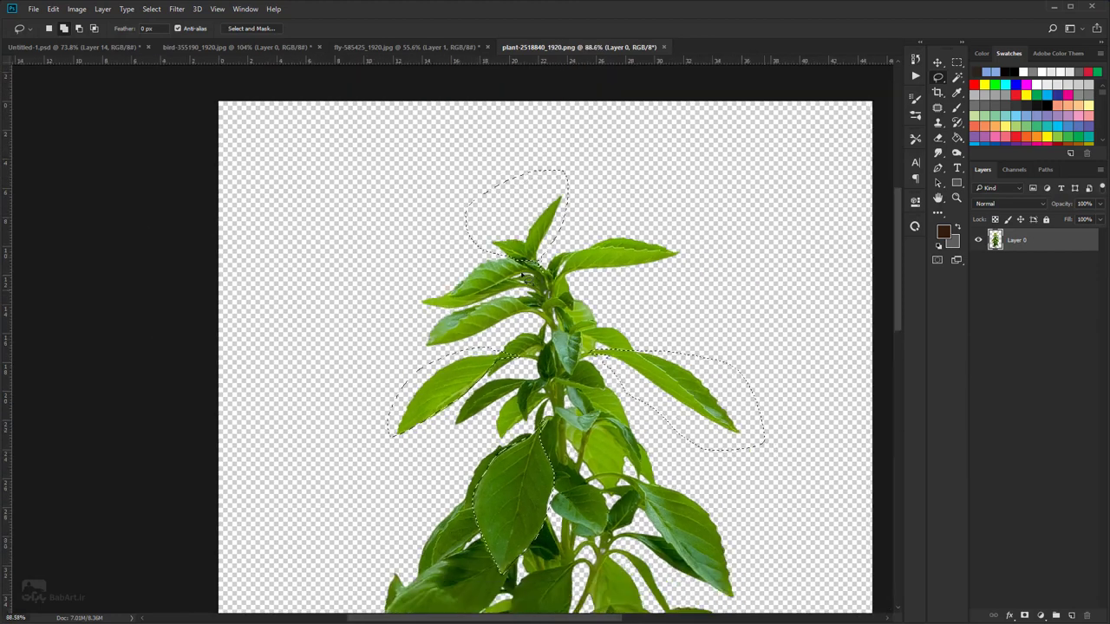
pyautogui.moveTo(473, 194); pyautogui.dragTo(446, 103)
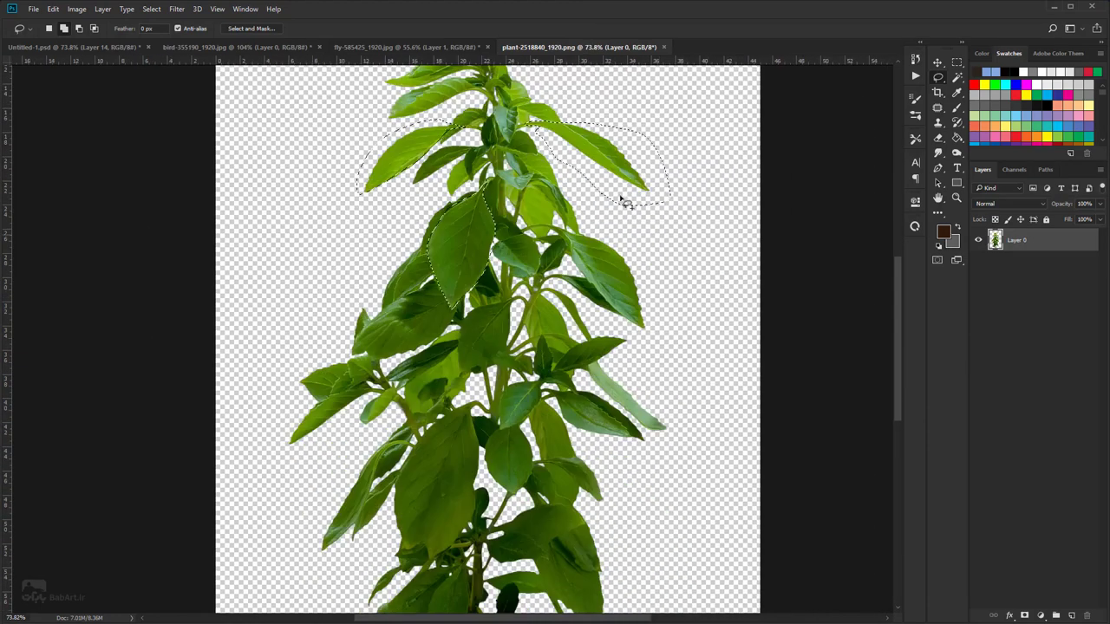
pyautogui.moveTo(624, 201); pyautogui.dragTo(531, 126)
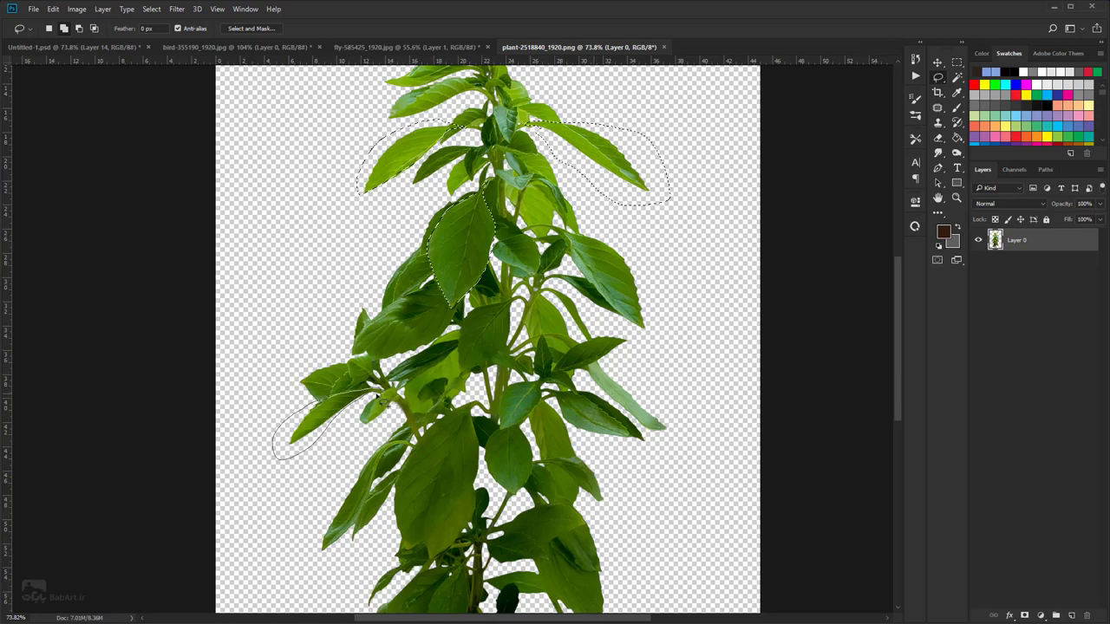
pyautogui.moveTo(371, 407); pyautogui.dragTo(378, 394)
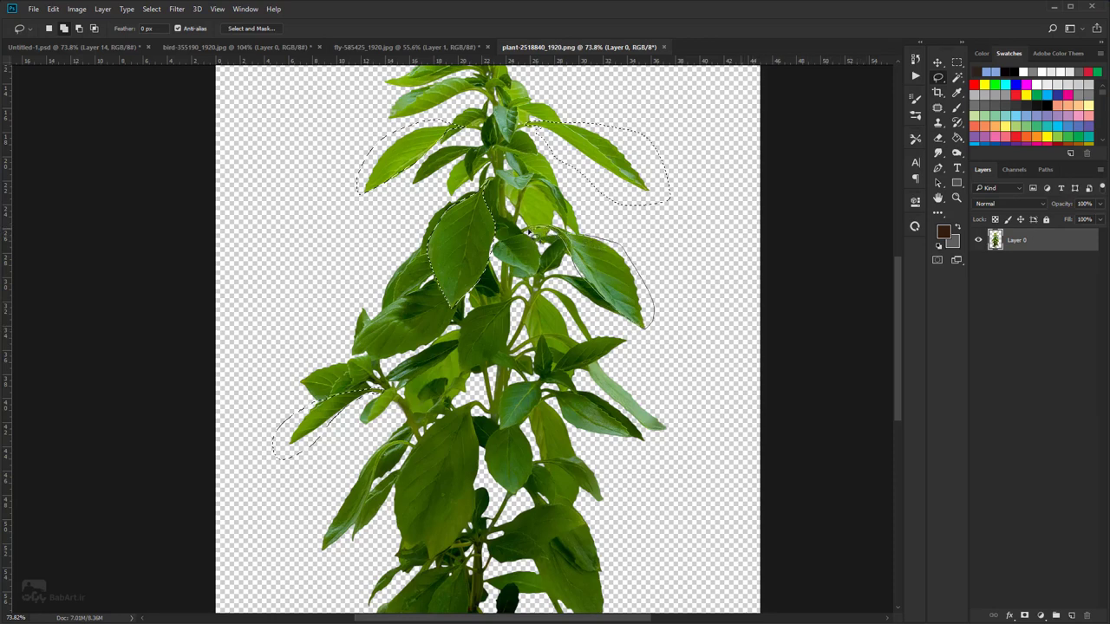
# - Copy the selected leaves to a new layer and hide the original plant on Layer 0
pyautogui.rightClick(596, 270)
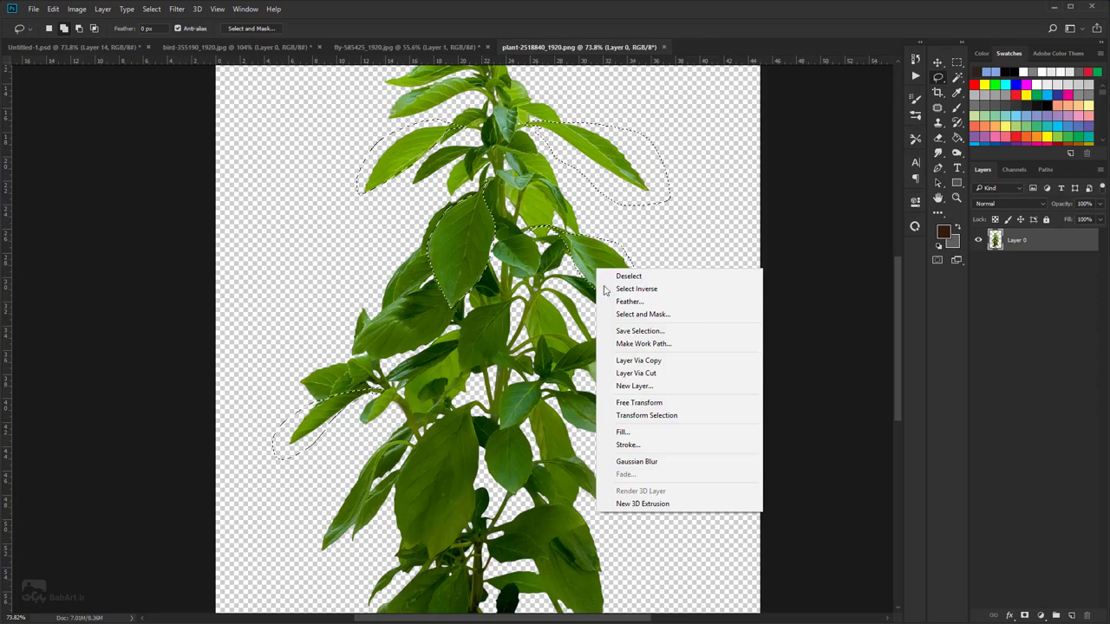
pyautogui.click(668, 360)
pyautogui.click(978, 262)
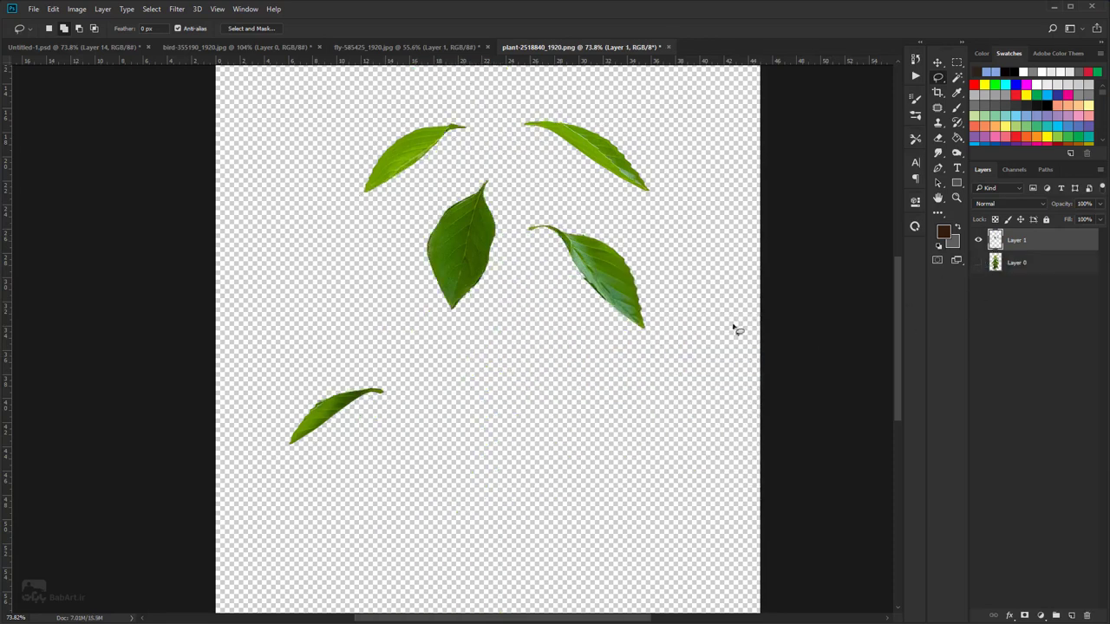
pyautogui.scroll(-5, 643, 329)
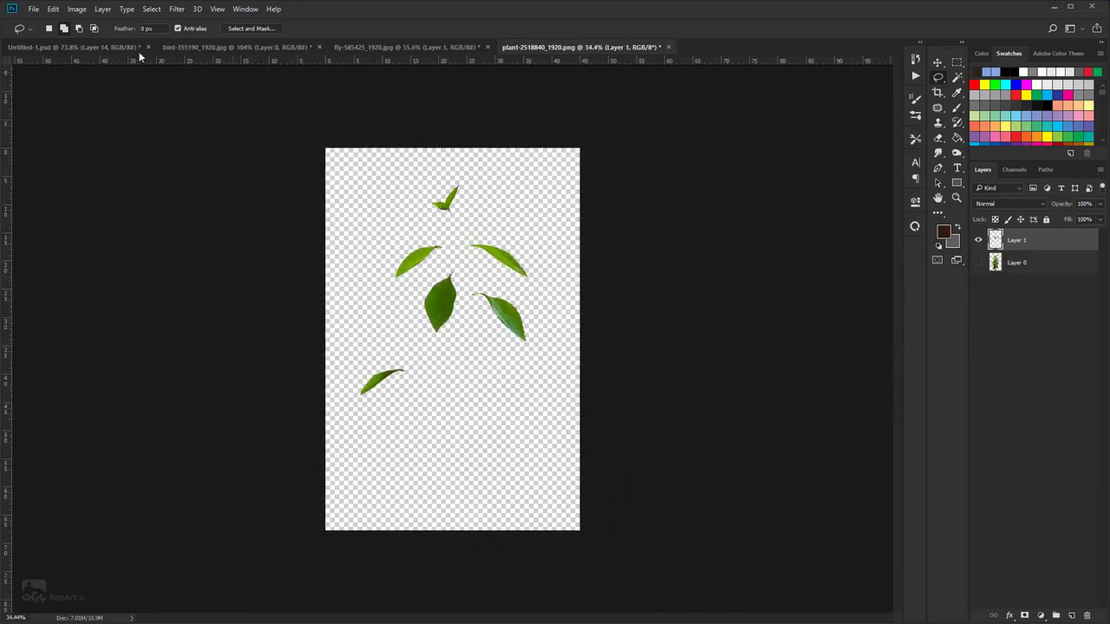
# - Move the cut-out leaves into Untitled-1.psd and place their layer above Color Balance 4 at the top of the stack
pyautogui.click(937, 63)
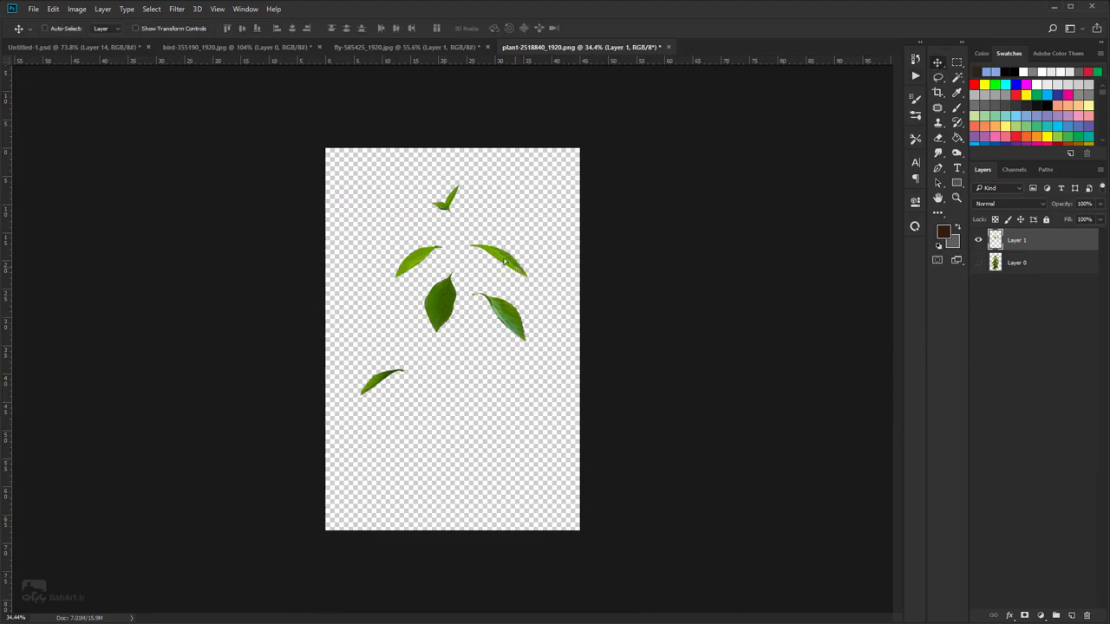
pyautogui.moveTo(525, 276); pyautogui.dragTo(574, 269)
pyautogui.scroll(-2, 574, 274)
pyautogui.scroll(-2, 576, 275)
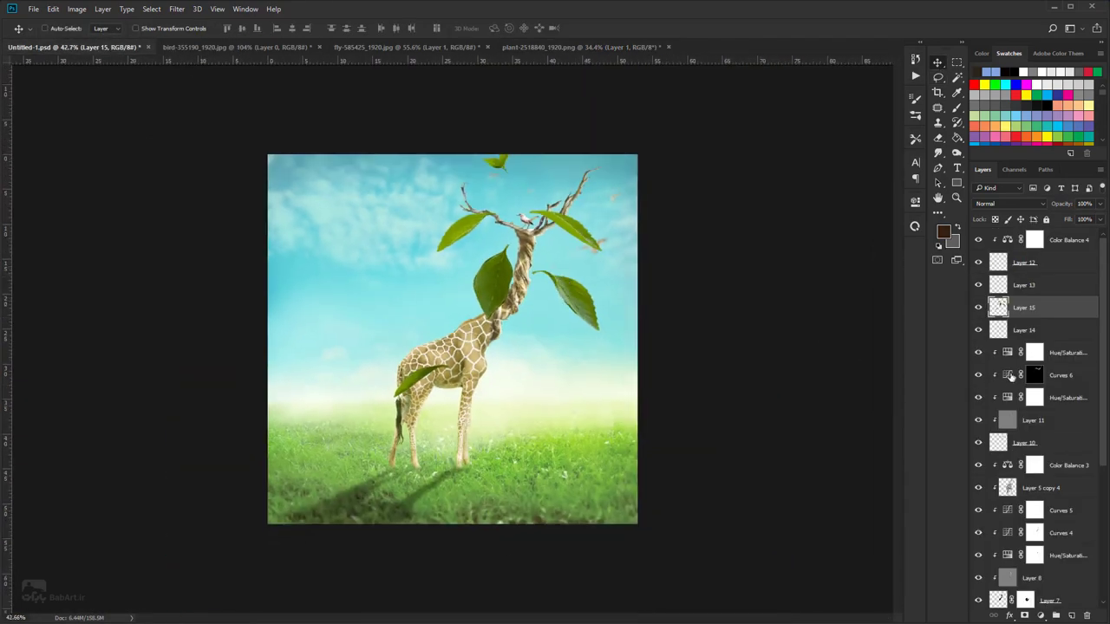
pyautogui.moveTo(1038, 309); pyautogui.dragTo(1032, 231)
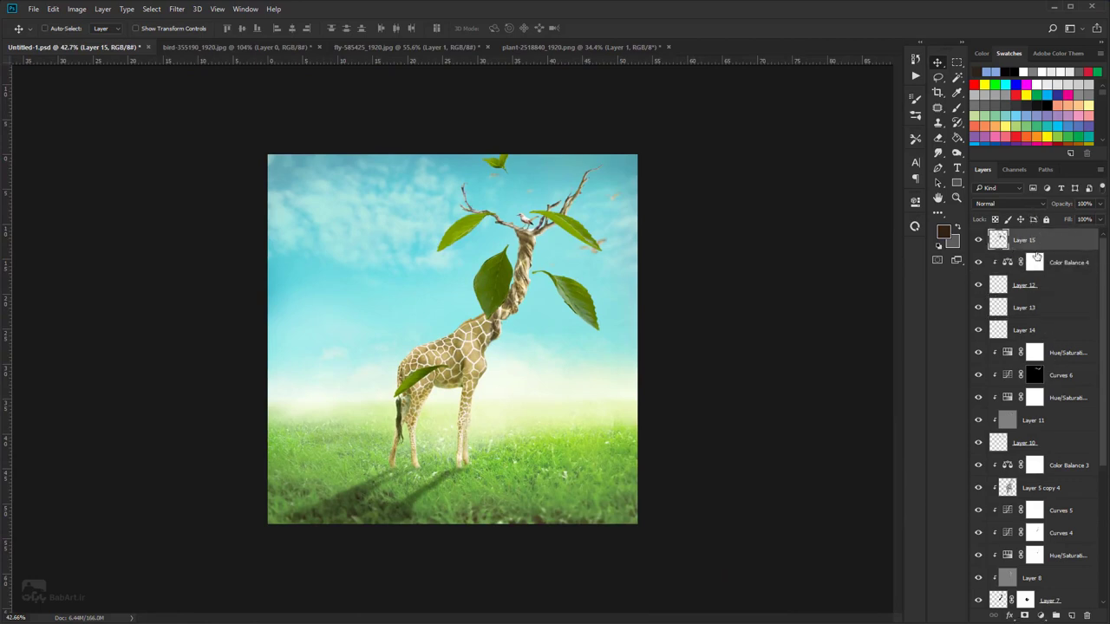
# - Toggle the visibility of Layer 12 and the leaves layer to compare the composite with and without them
pyautogui.click(979, 285)
pyautogui.click(979, 285)
pyautogui.click(979, 241)
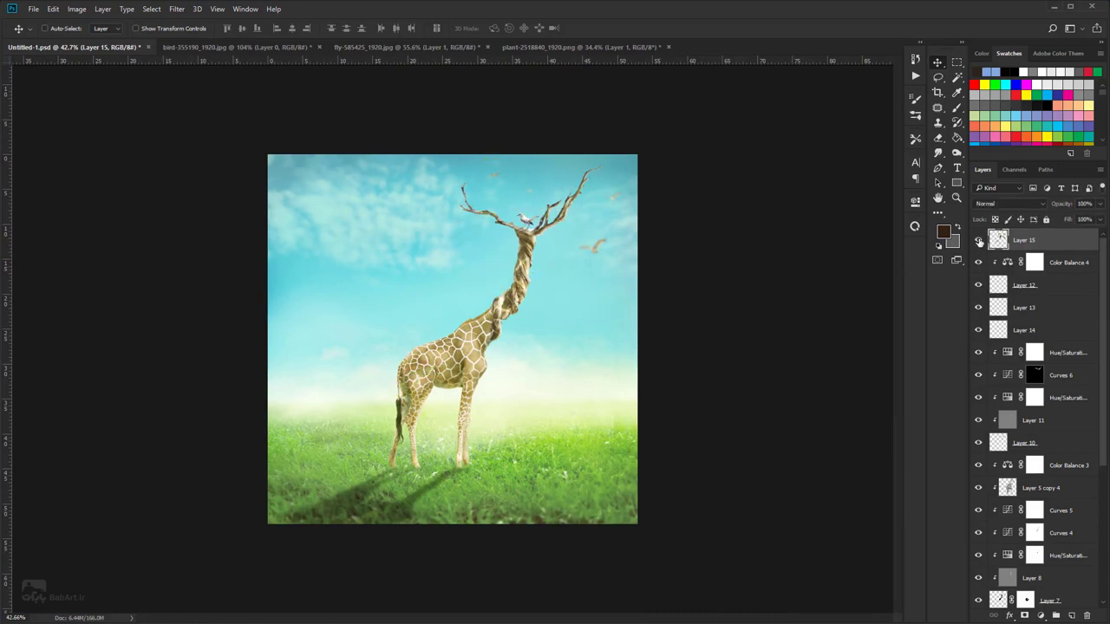
pyautogui.click(979, 241)
# - Move all the leaves on Layer 15 left and slightly down, clear of the branch antlers
pyautogui.scroll(2, 514, 274)
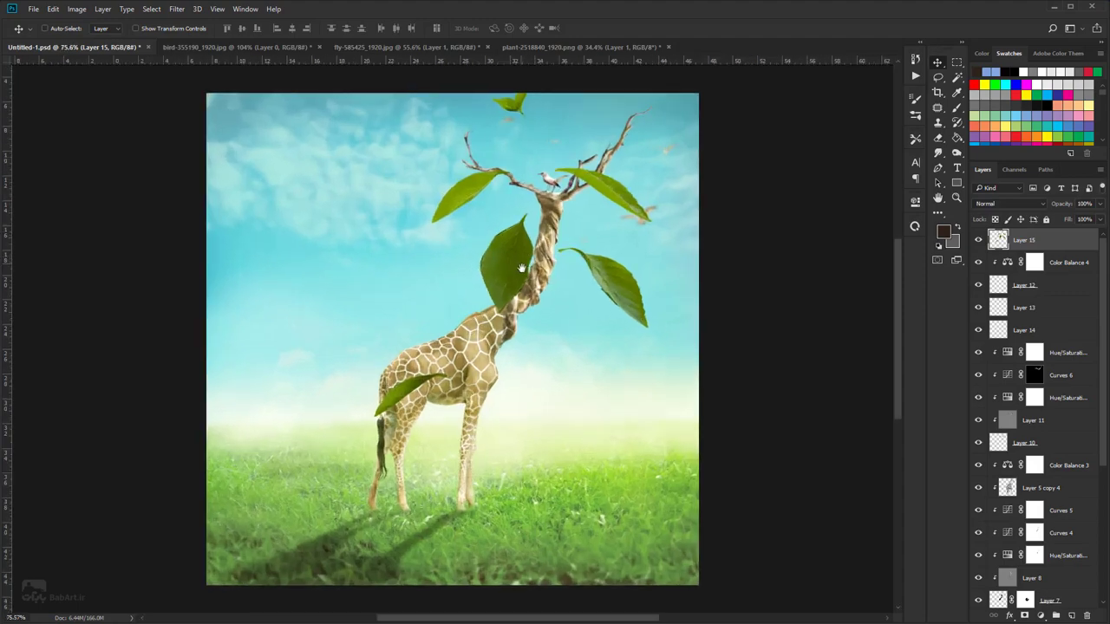
pyautogui.scroll(3, 508, 391)
pyautogui.scroll(-3, 513, 388)
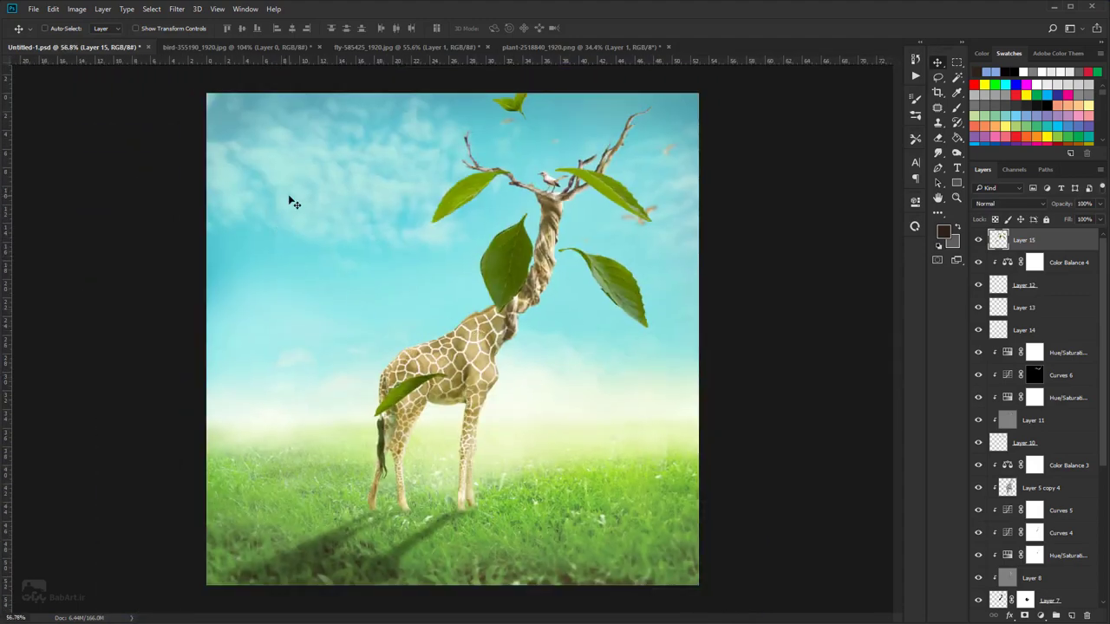
pyautogui.click(52, 9)
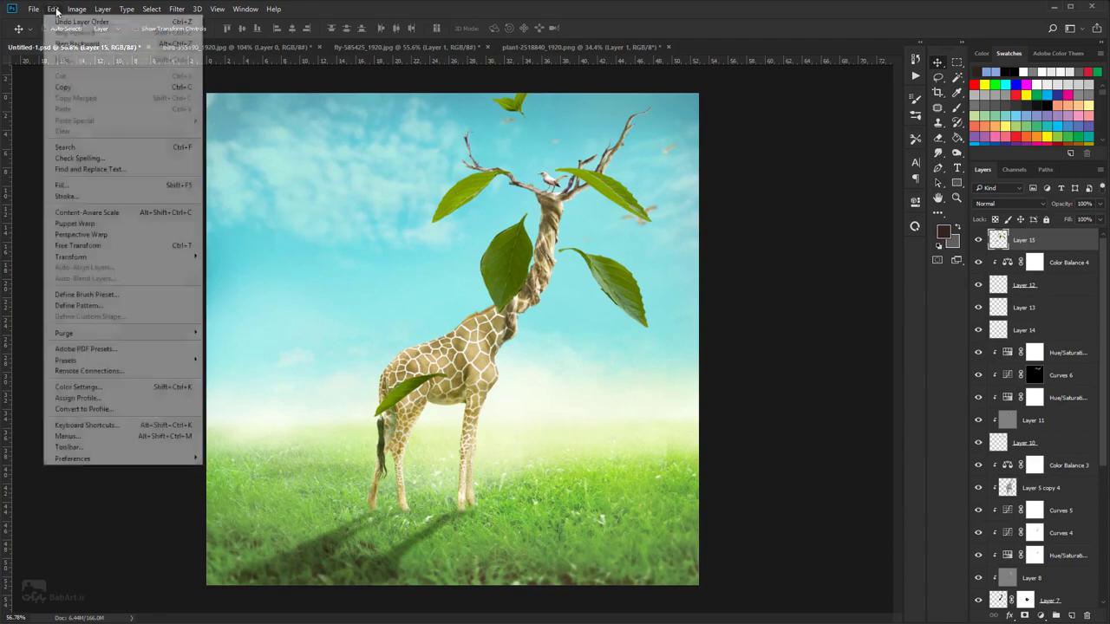
pyautogui.click(508, 267)
pyautogui.moveTo(511, 258); pyautogui.dragTo(355, 321)
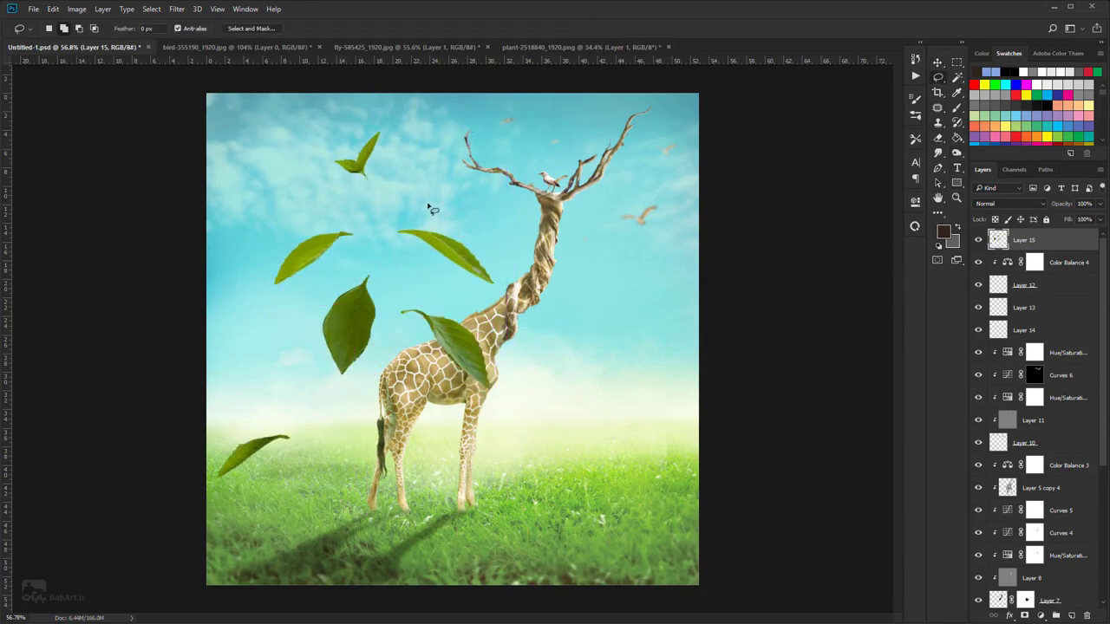
# - Lasso the long leaf beside the giraffe's neck and scale it to 53% with Free Transform
pyautogui.moveTo(391, 234)
pyautogui.mouseDown()
pyautogui.moveTo(443, 275)
pyautogui.moveTo(512, 275)
pyautogui.mouseUp()
pyautogui.moveTo(443, 236); pyautogui.dragTo(442, 237)
pyautogui.click(53, 9)
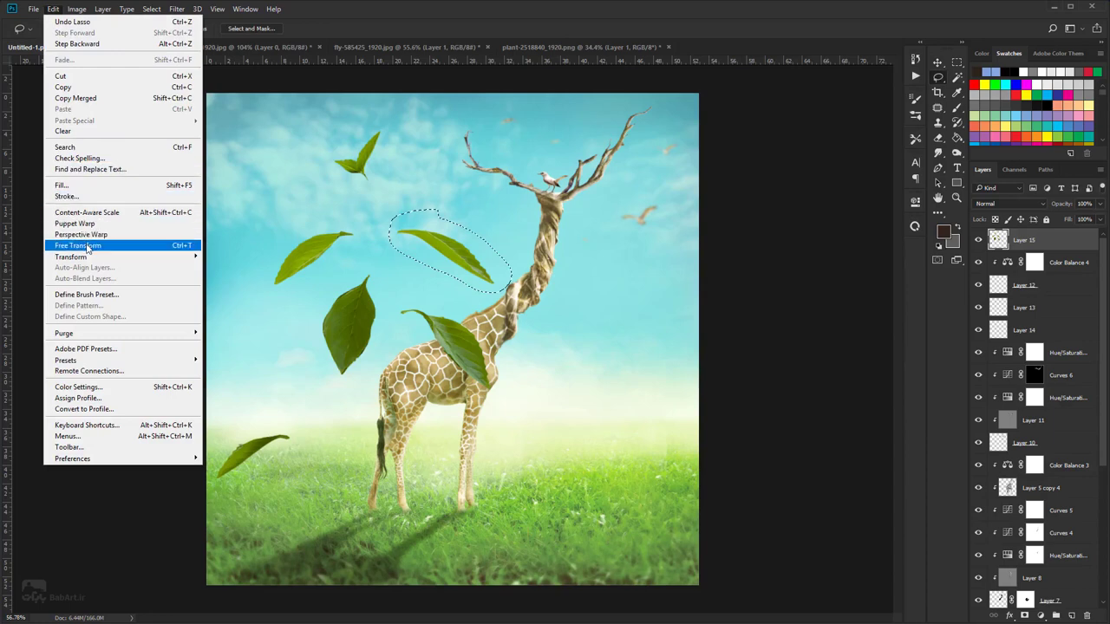
pyautogui.click(86, 246)
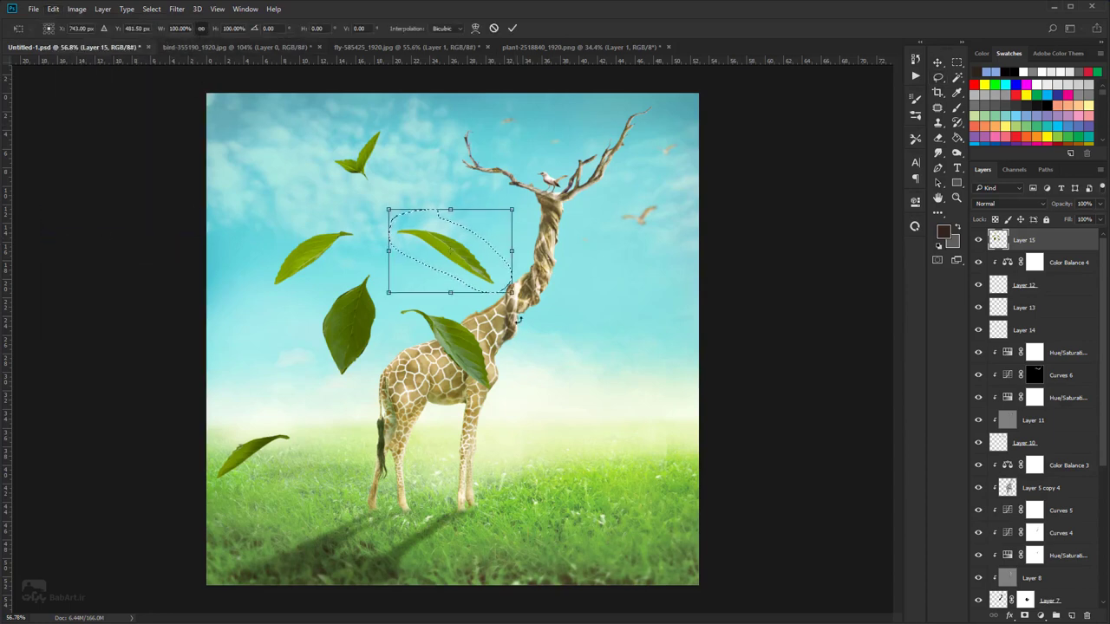
pyautogui.moveTo(512, 292); pyautogui.dragTo(455, 254)
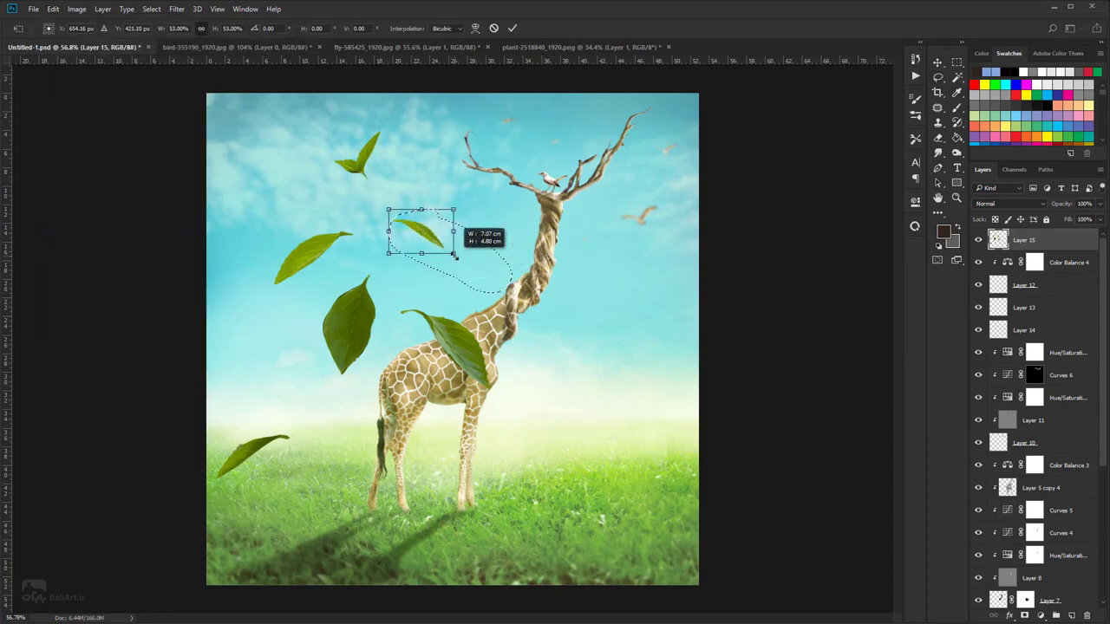
# - Flip the selected long leaf horizontally, move it beside the left antler and rotate it to about 21°
pyautogui.scroll(3, 442, 256)
pyautogui.rightClick(435, 231)
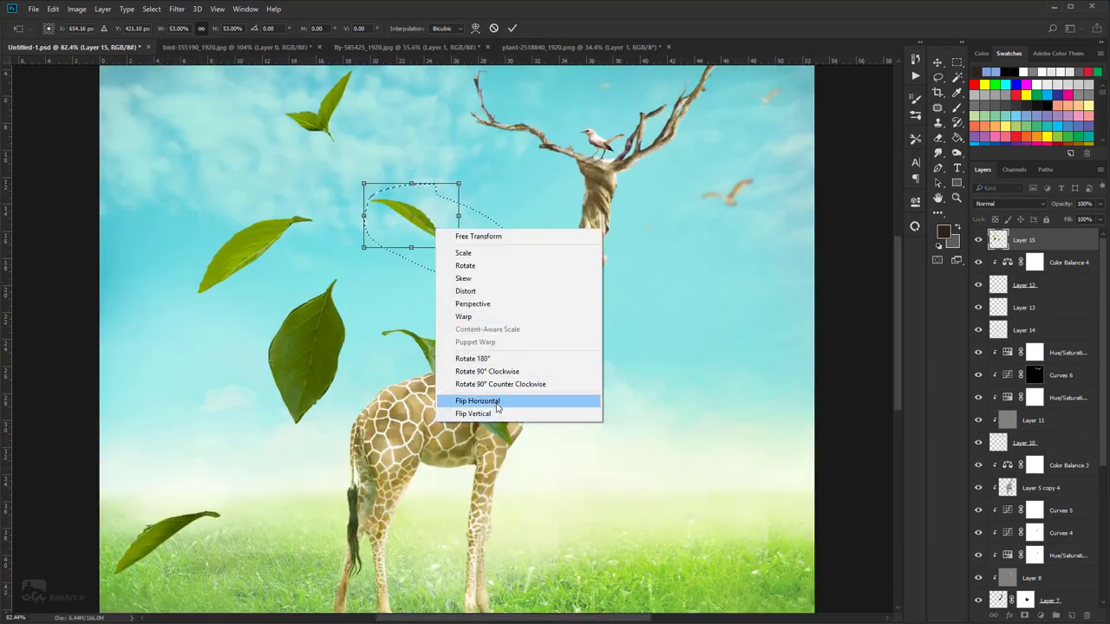
pyautogui.click(496, 404)
pyautogui.moveTo(410, 233); pyautogui.dragTo(439, 140)
pyautogui.moveTo(510, 179); pyautogui.dragTo(501, 213)
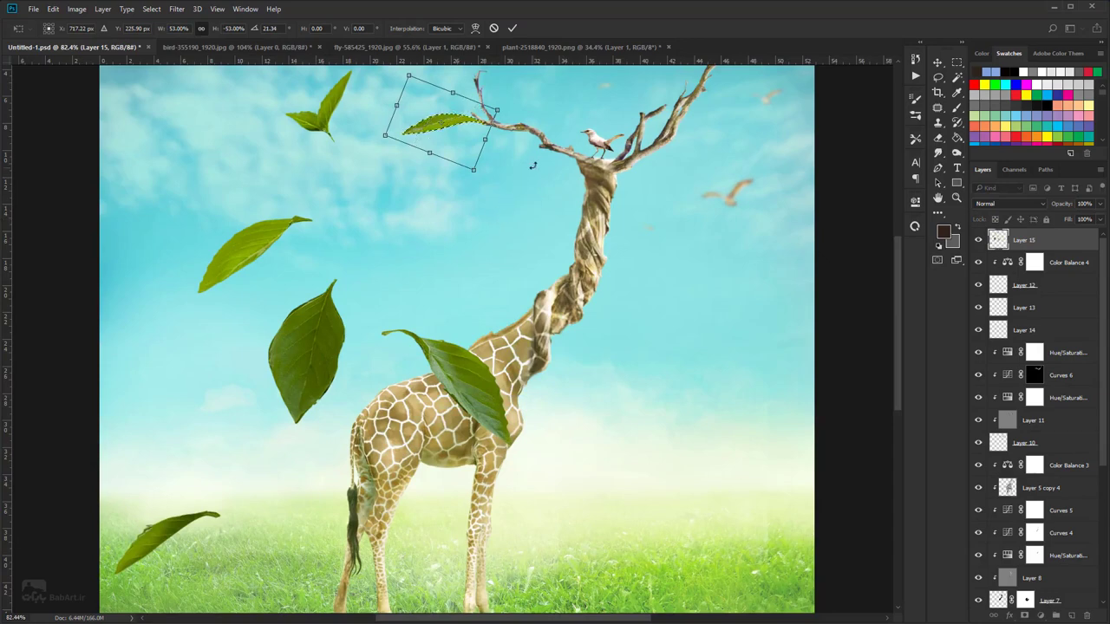
pyautogui.moveTo(532, 165); pyautogui.dragTo(620, 448)
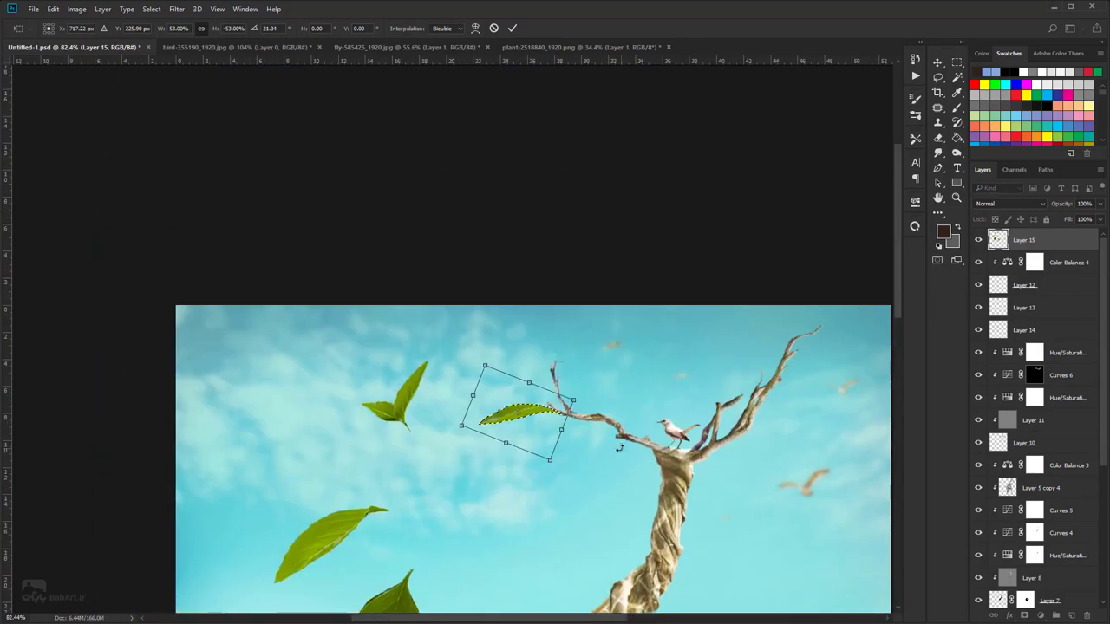
# - Scale the leaf to about 22%, rotate it to about 67°, attach it to the left antler's upper tip and deselect it
pyautogui.moveTo(573, 401); pyautogui.dragTo(590, 417)
pyautogui.scroll(2, 546, 373)
pyautogui.moveTo(536, 395); pyautogui.dragTo(547, 370)
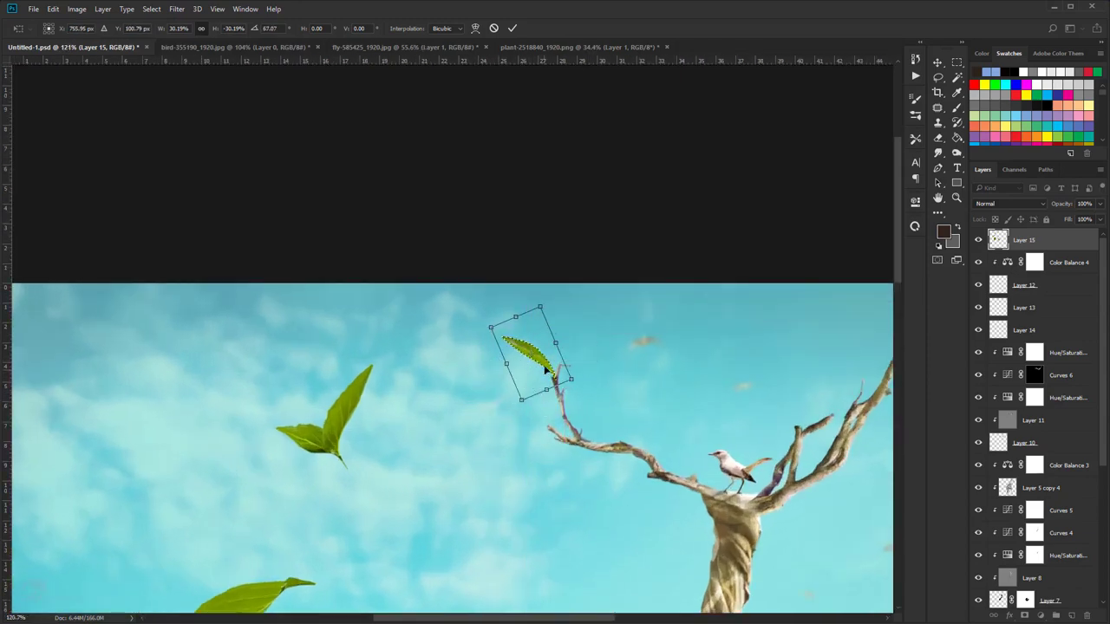
pyautogui.moveTo(541, 307); pyautogui.dragTo(544, 376)
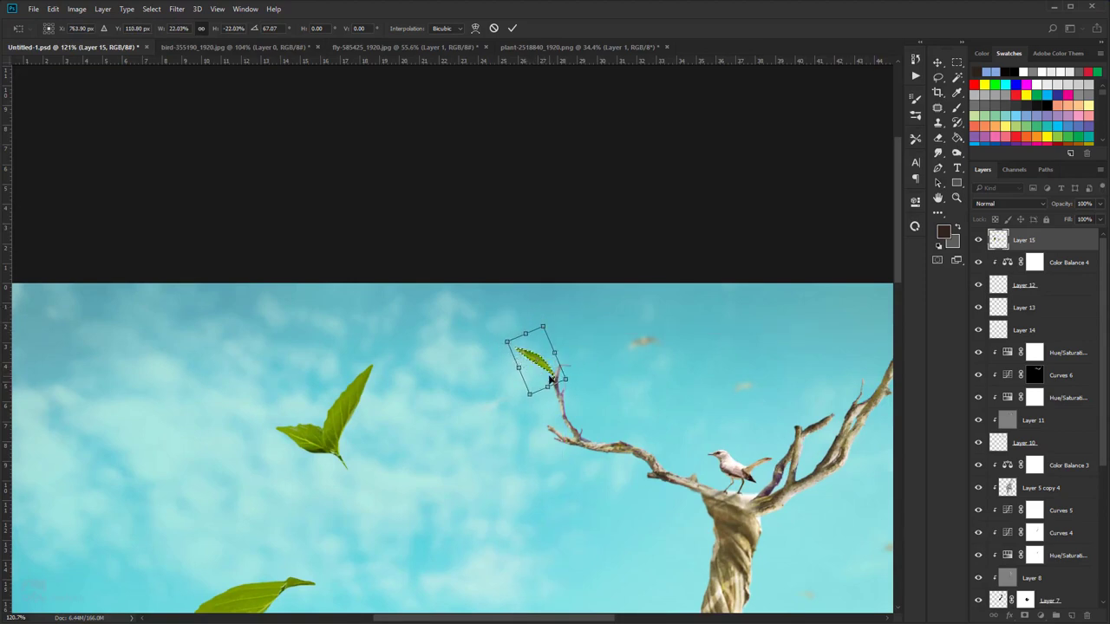
pyautogui.press('Return')
pyautogui.press('l')
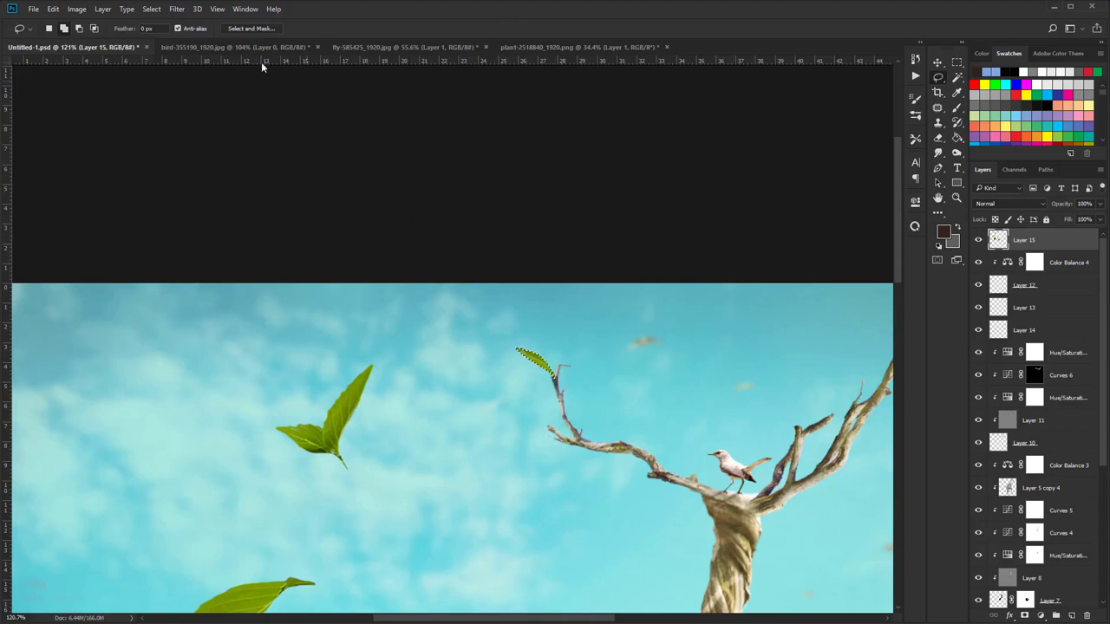
pyautogui.click(151, 9)
pyautogui.click(161, 33)
# - Lasso the broad dark green leaf and move it up close to the left antler
pyautogui.scroll(-2, 577, 409)
pyautogui.moveTo(582, 391); pyautogui.dragTo(544, 233)
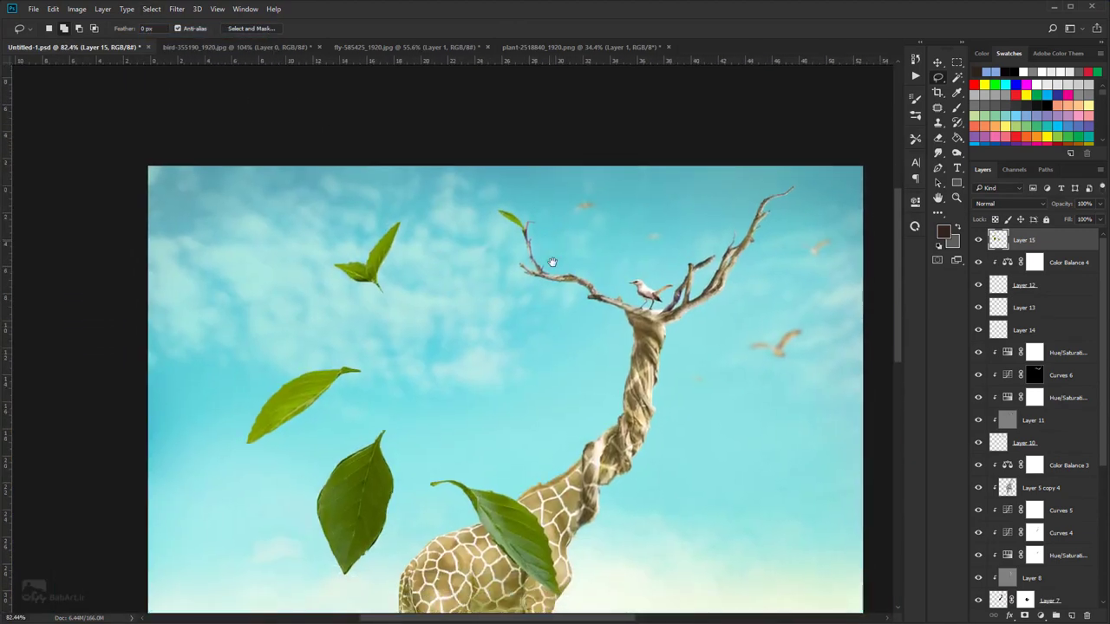
pyautogui.moveTo(397, 444)
pyautogui.mouseDown()
pyautogui.moveTo(376, 595)
pyautogui.moveTo(345, 424)
pyautogui.moveTo(396, 440)
pyautogui.mouseUp()
pyautogui.moveTo(364, 518); pyautogui.dragTo(461, 368)
# - Scale the broad leaf to about 21%, rotate it to about 50° and attach it to the left antler's lower twig
pyautogui.hotkey('ctrl', 't')
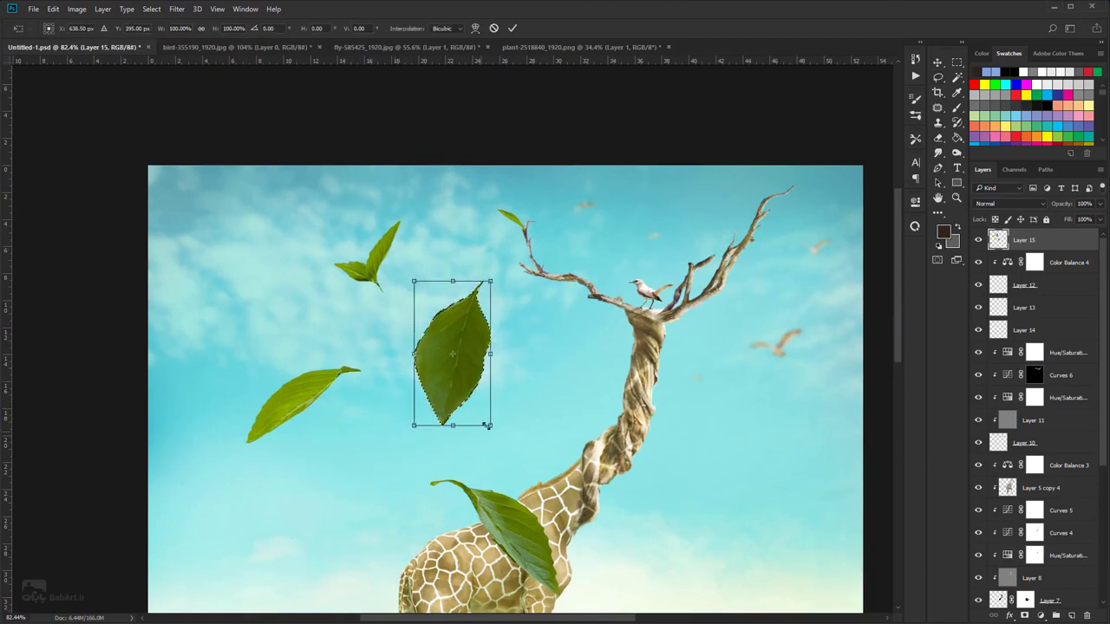
pyautogui.moveTo(490, 425); pyautogui.dragTo(507, 327)
pyautogui.moveTo(539, 276)
pyautogui.mouseDown()
pyautogui.moveTo(550, 304)
pyautogui.moveTo(514, 299)
pyautogui.moveTo(524, 257)
pyautogui.moveTo(564, 266)
pyautogui.moveTo(536, 262)
pyautogui.mouseUp()
pyautogui.scroll(3, 505, 295)
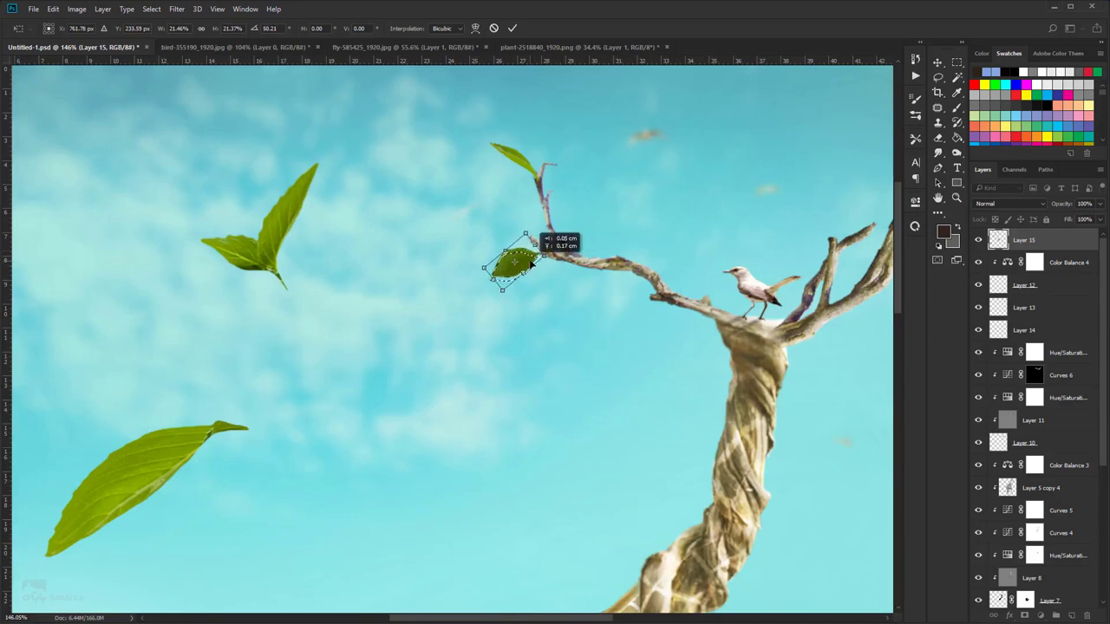
pyautogui.press('Return')
pyautogui.press('l')
# - Lasso the narrow leaf lying over the grass and move it up into the sky below the left antler
pyautogui.scroll(-2, 539, 321)
pyautogui.scroll(-2, 536, 349)
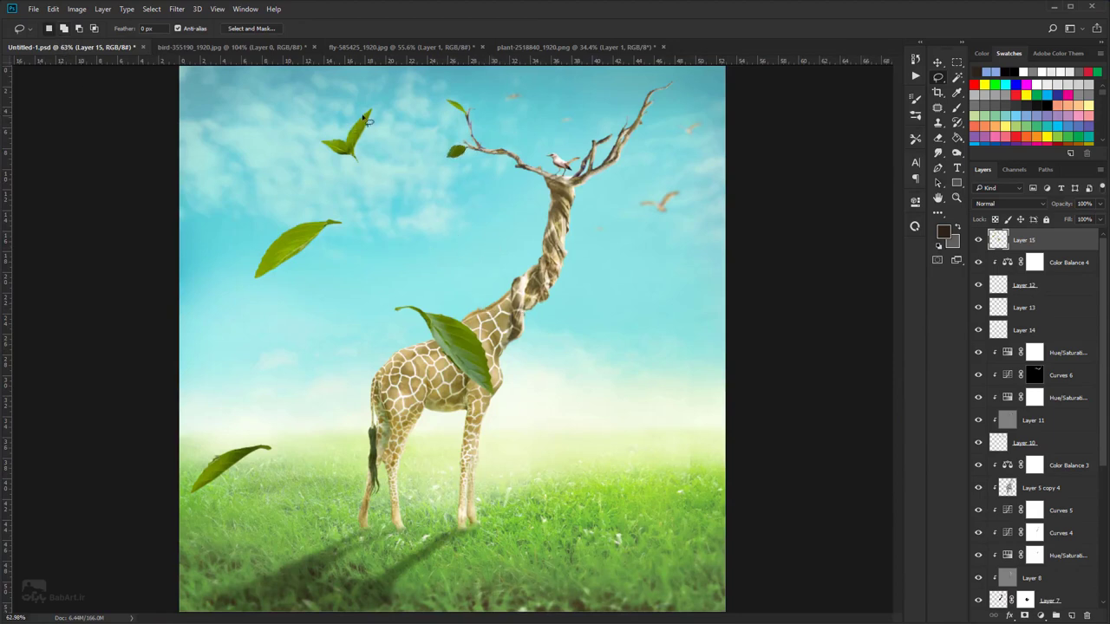
pyautogui.moveTo(283, 431)
pyautogui.mouseDown()
pyautogui.moveTo(184, 438)
pyautogui.moveTo(251, 418)
pyautogui.mouseUp()
pyautogui.moveTo(220, 465); pyautogui.dragTo(417, 221)
# - Scale the narrow leaf down with Free Transform and attach its stem to the underside of the left antler
pyautogui.hotkey('ctrl', 't')
pyautogui.scroll(4, 455, 183)
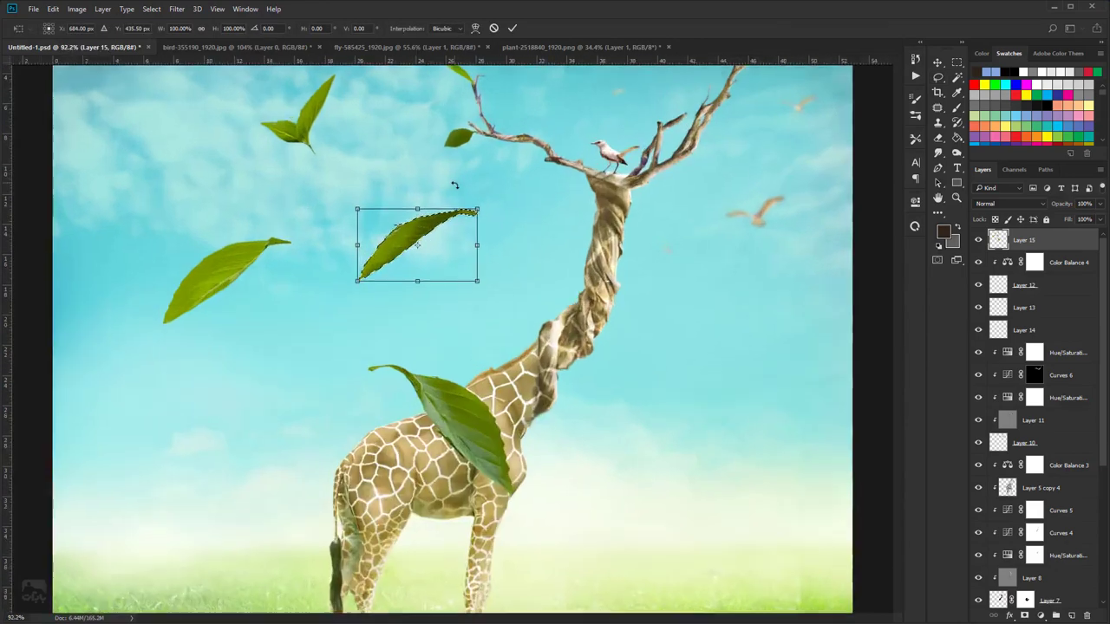
pyautogui.moveTo(485, 305); pyautogui.dragTo(612, 127)
pyautogui.scroll(4, 425, 250)
pyautogui.moveTo(612, 126); pyautogui.dragTo(639, 354)
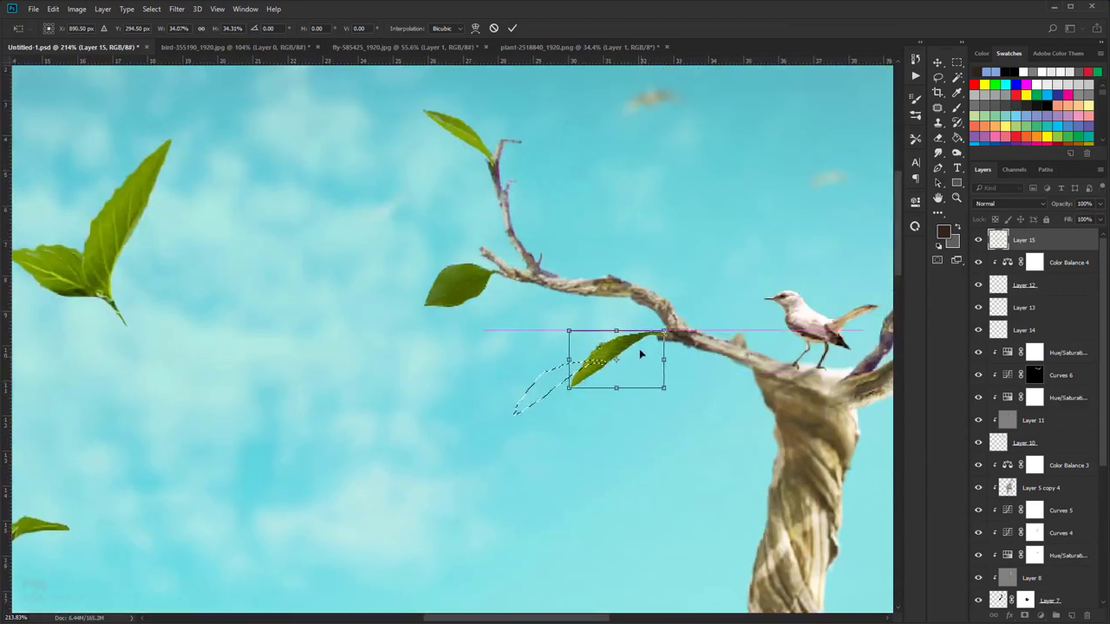
pyautogui.scroll(3, 639, 355)
pyautogui.moveTo(685, 427); pyautogui.dragTo(673, 416)
# - Place a copy of the narrow leaf above the left antler, flip it horizontally, scale it to about 58% and rotate it to about -88°
pyautogui.moveTo(648, 371); pyautogui.dragTo(639, 186)
pyautogui.press('Return')
pyautogui.scroll(-4, 666, 374)
pyautogui.hotkey('ctrl', 't')
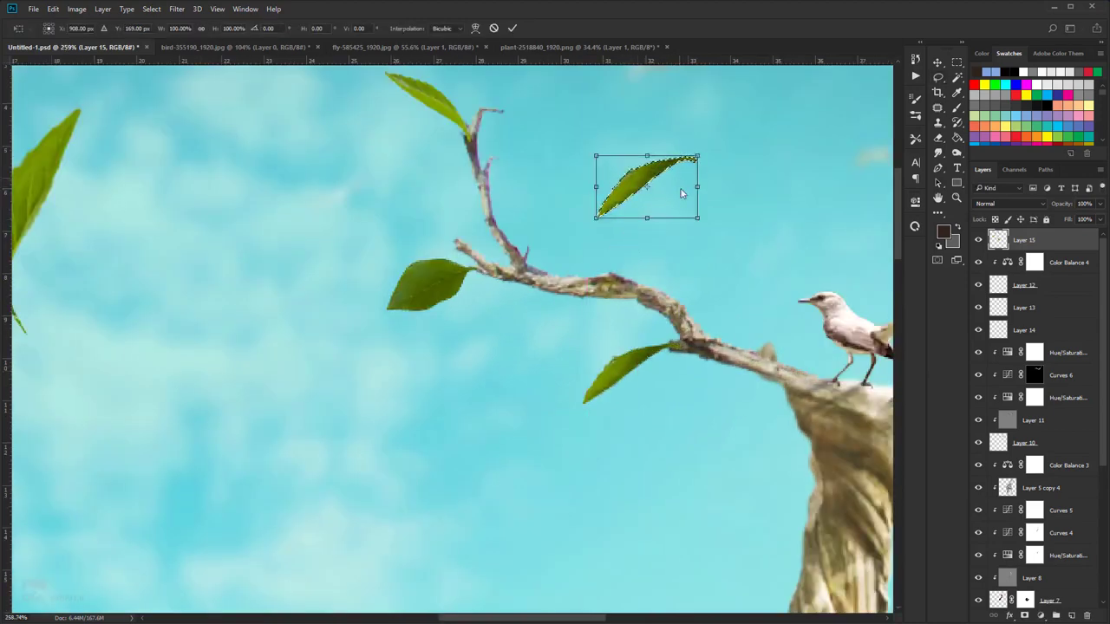
pyautogui.rightClick(681, 192)
pyautogui.click(737, 364)
pyautogui.moveTo(700, 193); pyautogui.dragTo(634, 263)
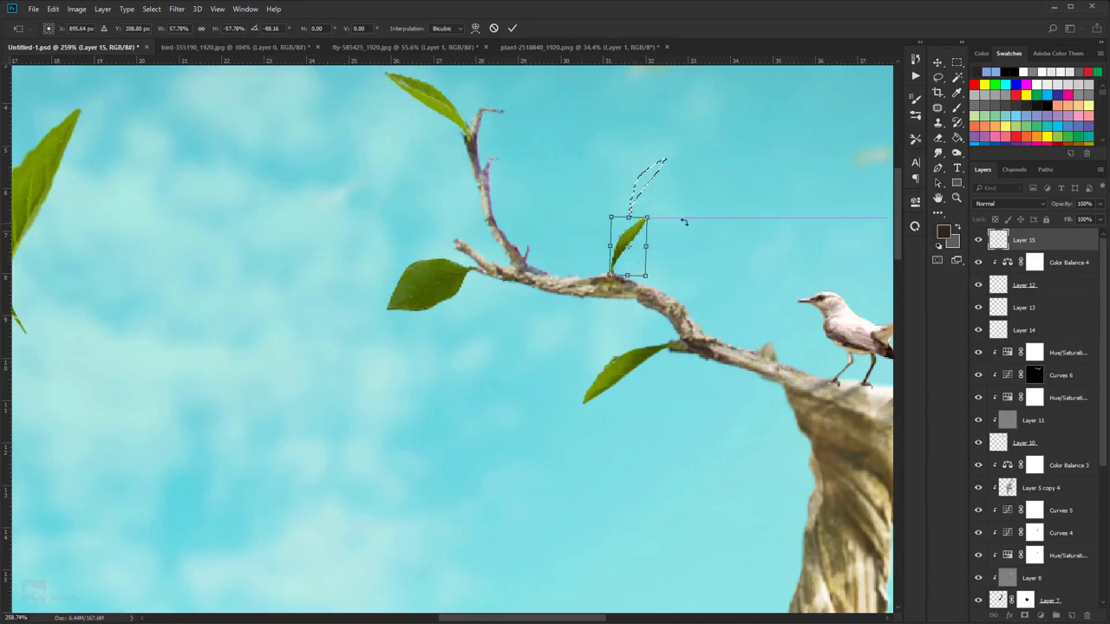
# - Rotate the leaf copy to about -131° and seat its base on the upper side of the left antler
pyautogui.moveTo(684, 222); pyautogui.dragTo(654, 179)
pyautogui.moveTo(639, 252)
pyautogui.mouseDown()
pyautogui.moveTo(612, 240)
pyautogui.moveTo(619, 251)
pyautogui.mouseUp()
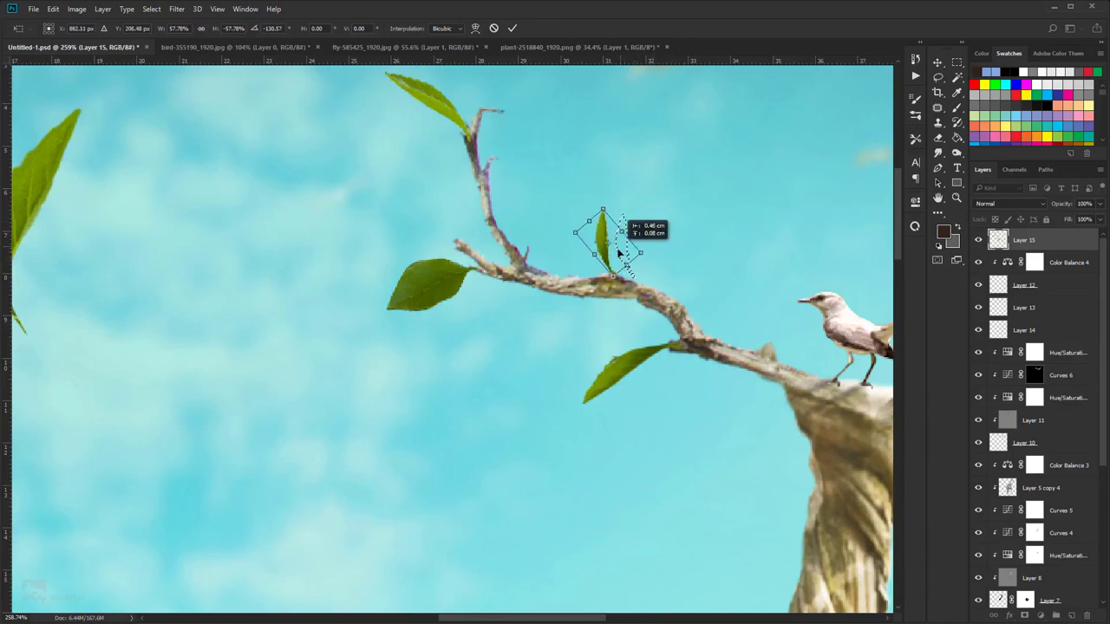
pyautogui.press('Return')
pyautogui.press('l')
# - Lasso the wide light green leaf, move it next to the giraffe's neck and flip it horizontally
pyautogui.scroll(-3, 621, 277)
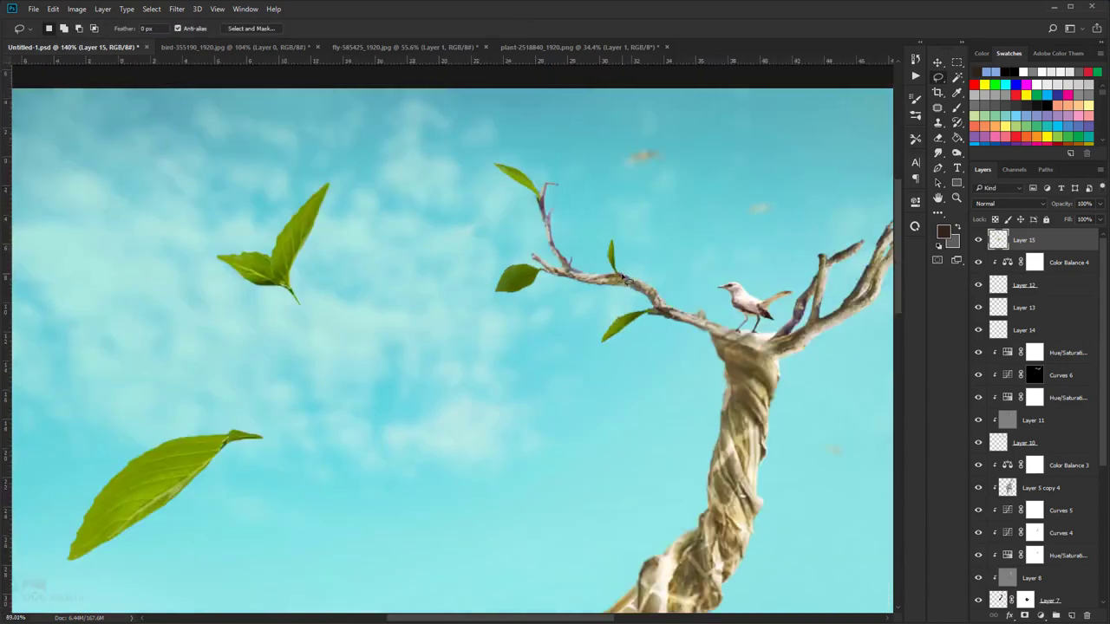
pyautogui.scroll(-3, 621, 278)
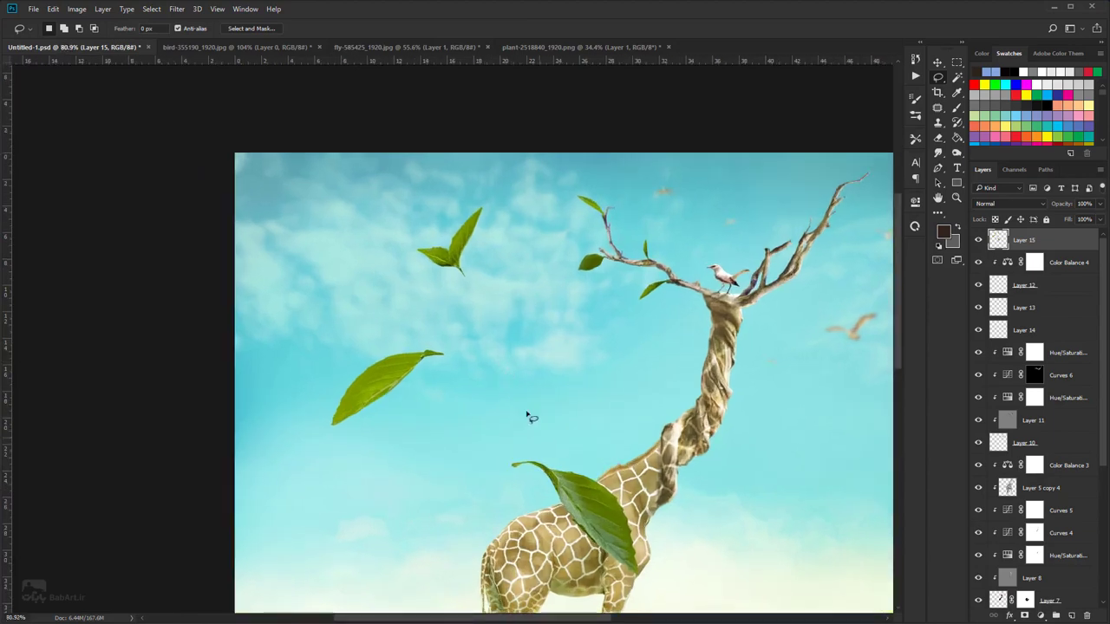
pyautogui.moveTo(389, 469)
pyautogui.mouseDown()
pyautogui.moveTo(379, 330)
pyautogui.moveTo(382, 466)
pyautogui.mouseUp()
pyautogui.moveTo(416, 376); pyautogui.dragTo(645, 365)
pyautogui.hotkey('ctrl', 't')
pyautogui.rightClick(656, 375)
pyautogui.click(711, 549)
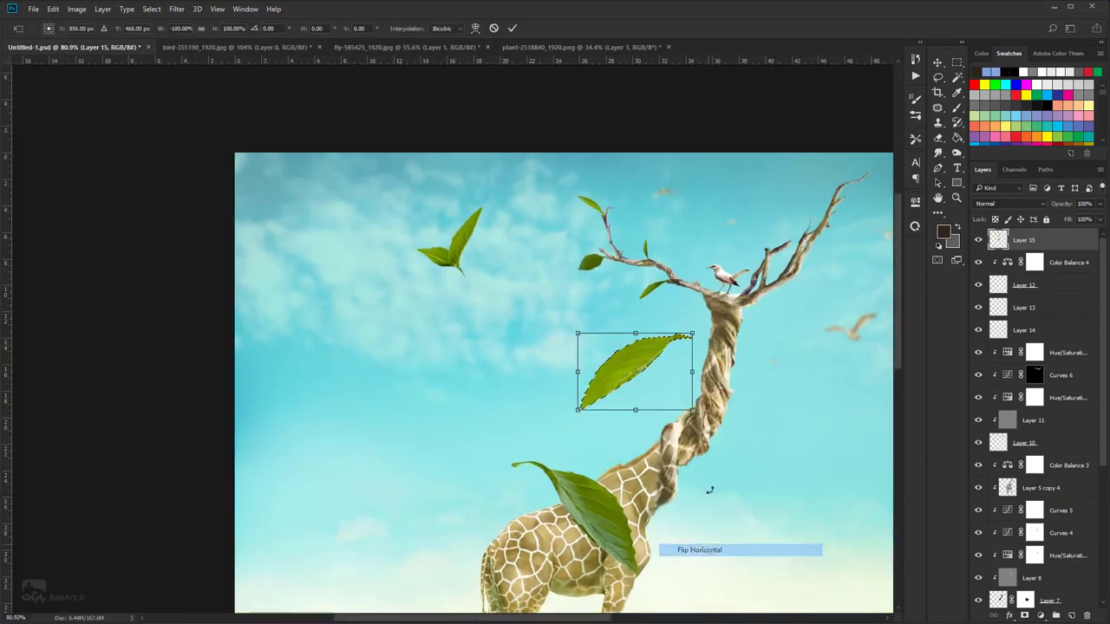
# - Scale the light green leaf down, rotate it and attach it to the outer side of the right antler, then deselect it
pyautogui.moveTo(690, 406); pyautogui.dragTo(787, 315)
pyautogui.scroll(5, 811, 263)
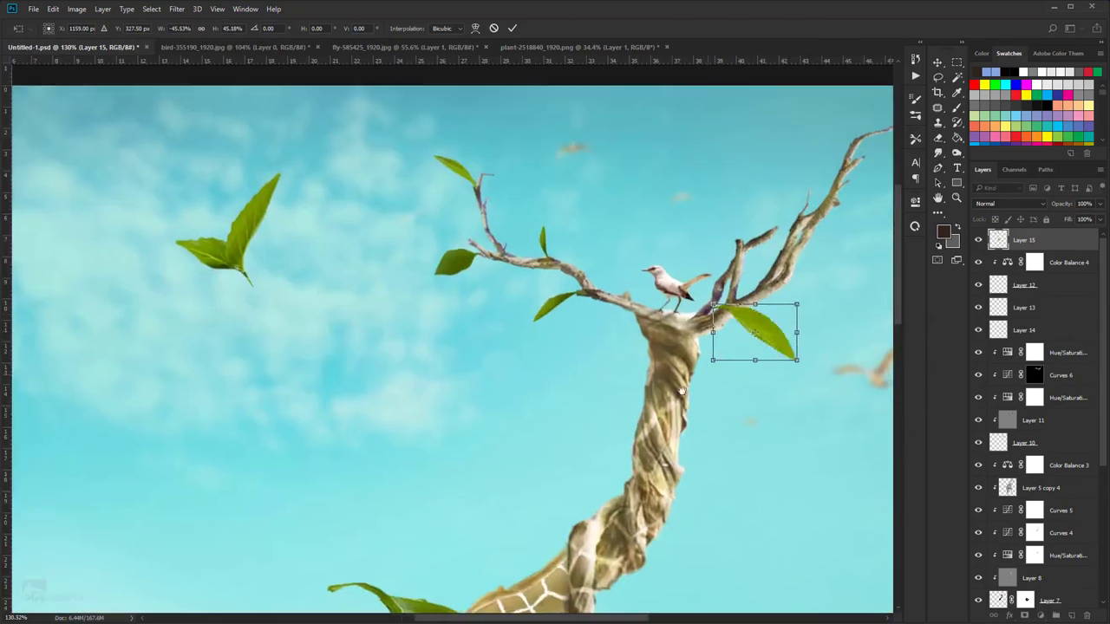
pyautogui.moveTo(812, 263); pyautogui.dragTo(719, 333)
pyautogui.moveTo(718, 431); pyautogui.dragTo(681, 294)
pyautogui.press('Return')
pyautogui.hotkey('ctrl', 'd')
# - Lasso the double-leaf sprig in the sky and move it slightly down toward the antlers
pyautogui.scroll(-5, 713, 382)
pyautogui.scroll(-2, 681, 294)
pyautogui.moveTo(679, 438); pyautogui.dragTo(679, 440)
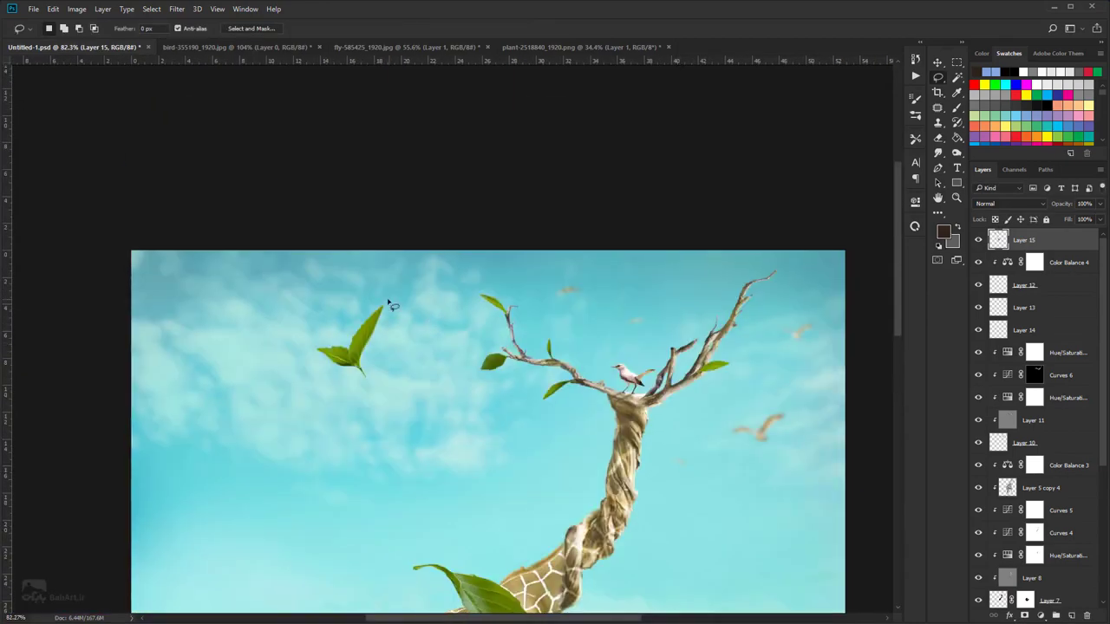
pyautogui.moveTo(396, 295)
pyautogui.mouseDown()
pyautogui.moveTo(310, 391)
pyautogui.moveTo(402, 289)
pyautogui.mouseUp()
pyautogui.moveTo(360, 344); pyautogui.dragTo(391, 389)
# - Flip the double-leaf sprig horizontally and vertically with Free Transform
pyautogui.hotkey('ctrl', 't')
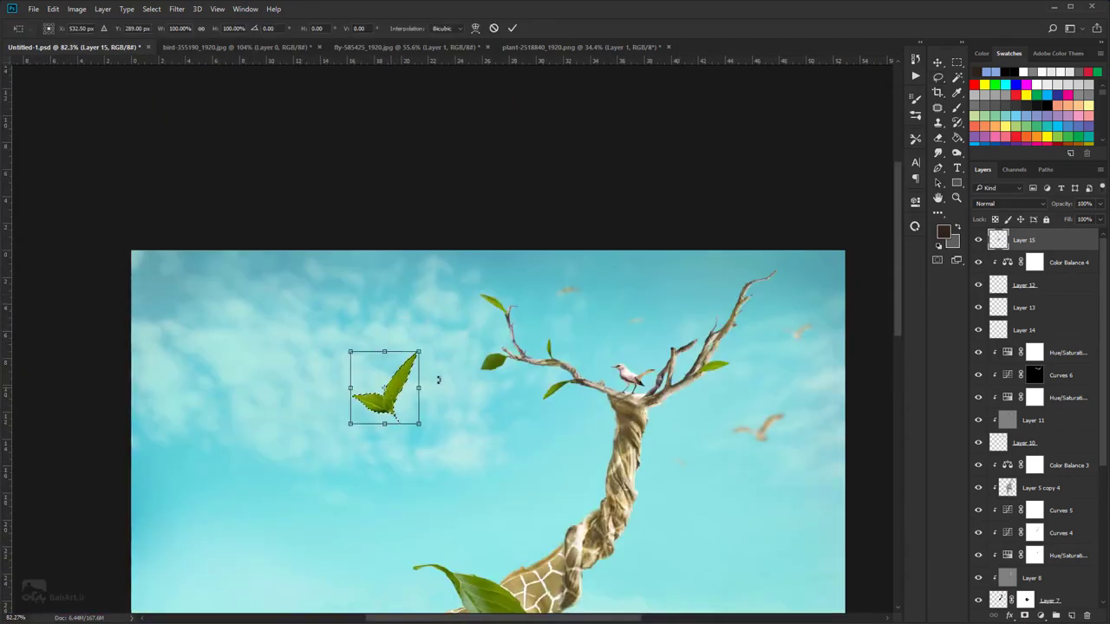
pyautogui.rightClick(406, 392)
pyautogui.click(459, 566)
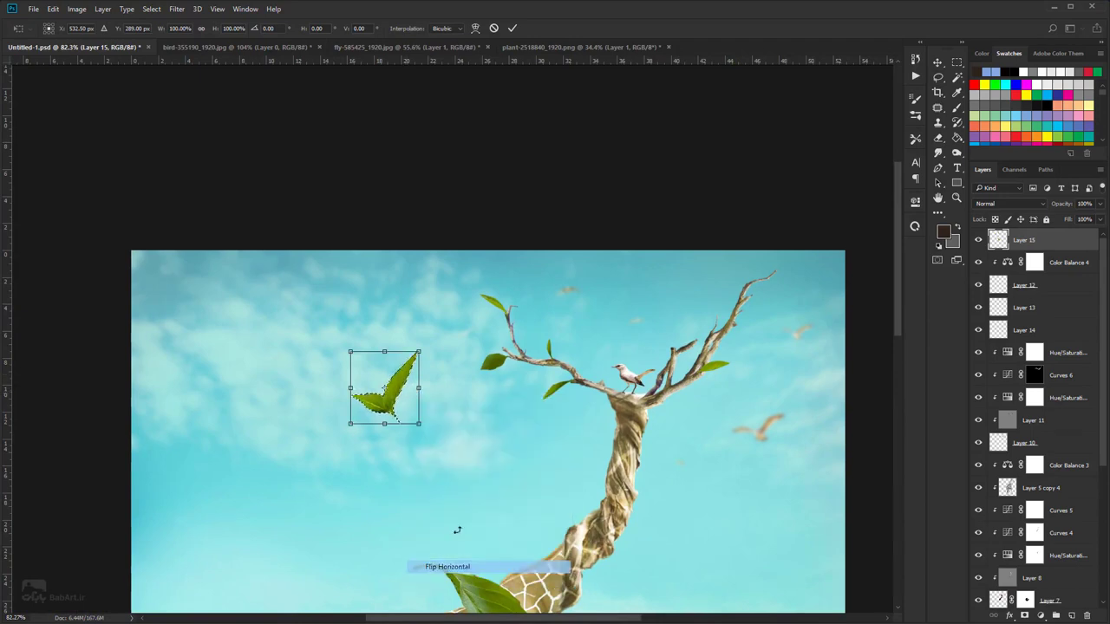
pyautogui.rightClick(399, 411)
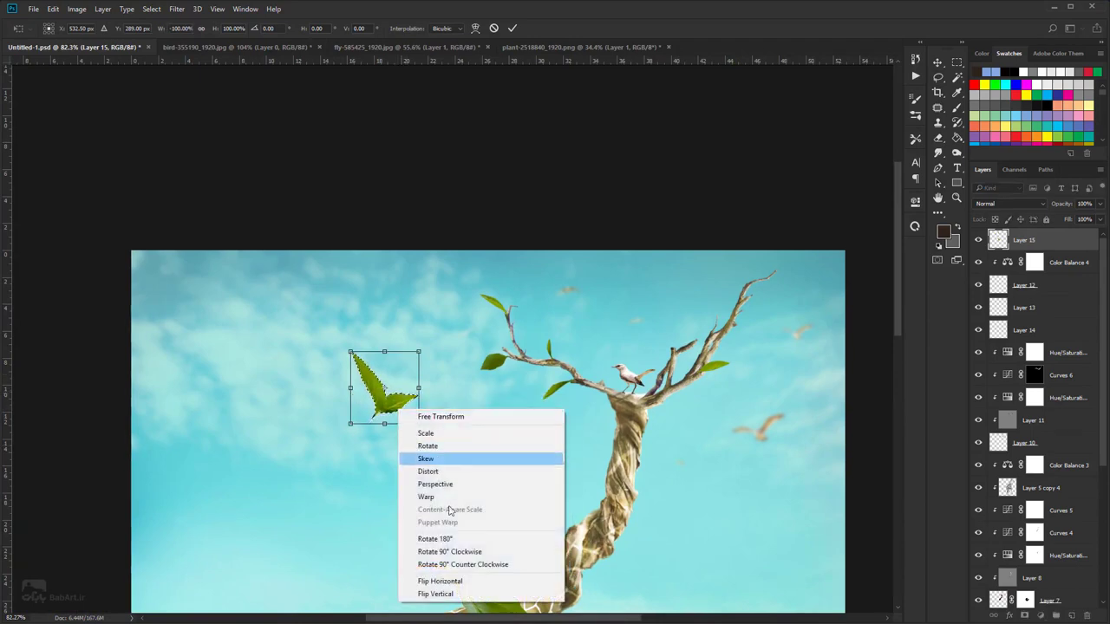
pyautogui.click(451, 591)
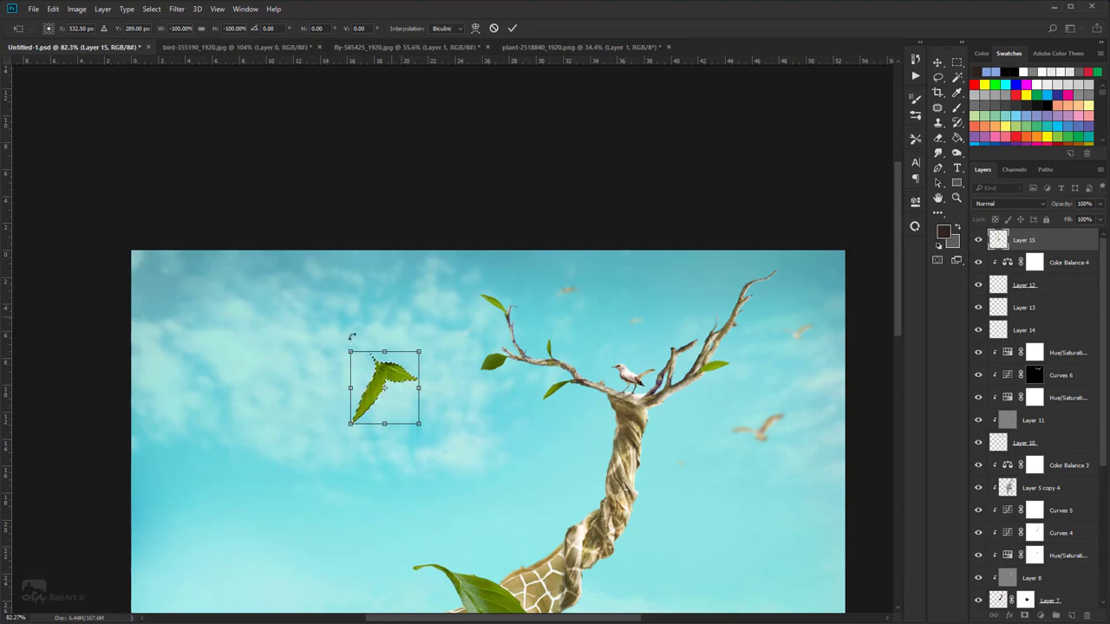
# - Rotate the double-leaf sprig, scale it down and attach it near the tip of the right antler
pyautogui.moveTo(390, 333); pyautogui.dragTo(309, 453)
pyautogui.moveTo(399, 399); pyautogui.dragTo(764, 285)
pyautogui.scroll(6, 748, 295)
pyautogui.moveTo(727, 345); pyautogui.dragTo(609, 493)
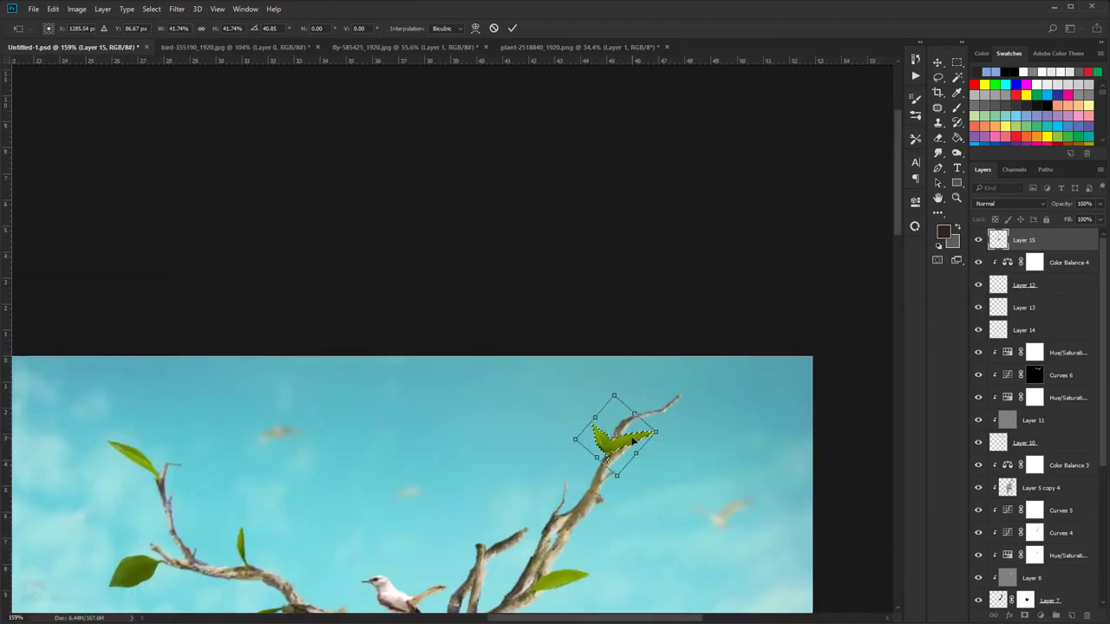
pyautogui.moveTo(633, 441); pyautogui.dragTo(659, 416)
pyautogui.press('Return')
pyautogui.press('l')
# - Lasso the large leaf covering the giraffe's body and move it up off the body
pyautogui.scroll(-4, 649, 466)
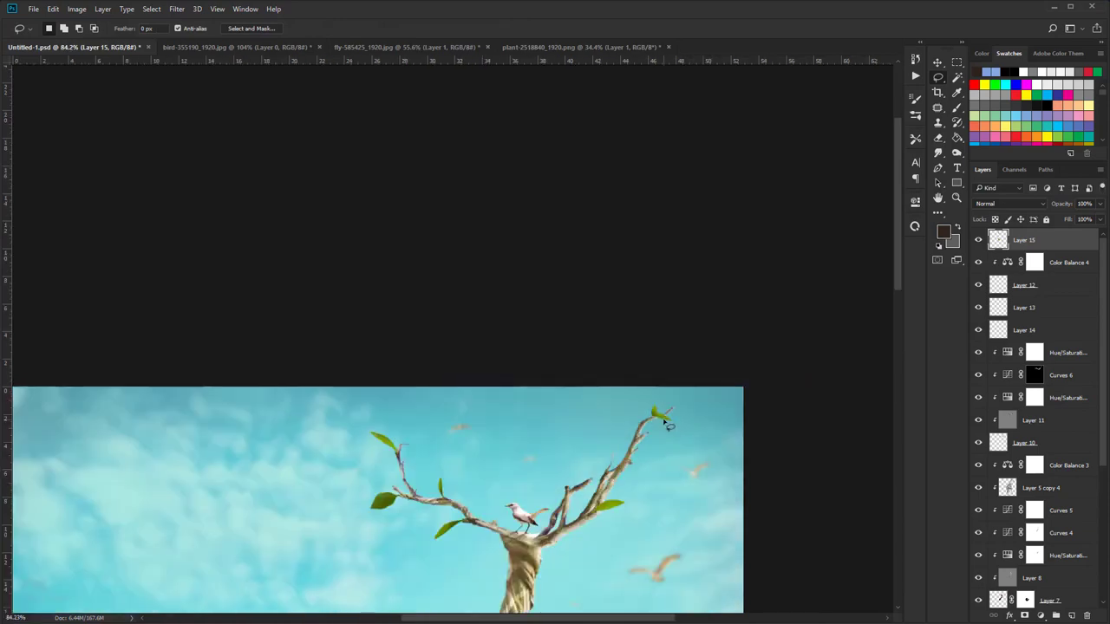
pyautogui.moveTo(649, 466); pyautogui.dragTo(654, 262)
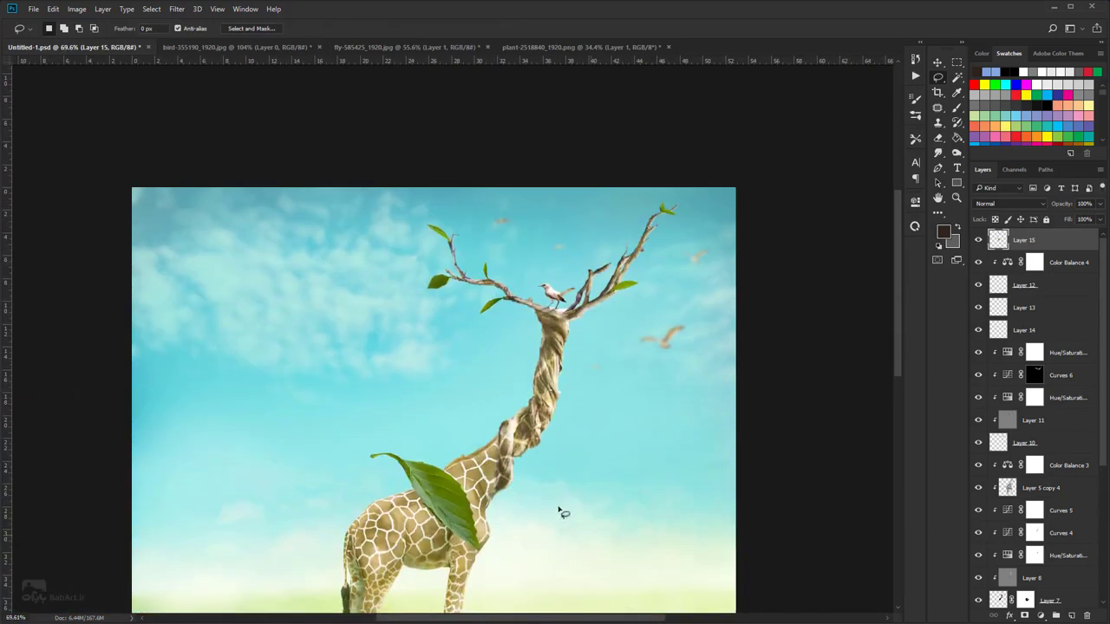
pyautogui.moveTo(503, 540)
pyautogui.mouseDown()
pyautogui.moveTo(368, 566)
pyautogui.moveTo(476, 458)
pyautogui.moveTo(501, 529)
pyautogui.mouseUp()
pyautogui.moveTo(454, 511); pyautogui.dragTo(443, 431)
# - Scale the large leaf to about 47%, flip it vertically and rotate it to about 68°
pyautogui.hotkey('ctrl', 't')
pyautogui.moveTo(530, 416); pyautogui.dragTo(491, 301)
pyautogui.moveTo(483, 405); pyautogui.dragTo(447, 398)
pyautogui.rightClick(425, 420)
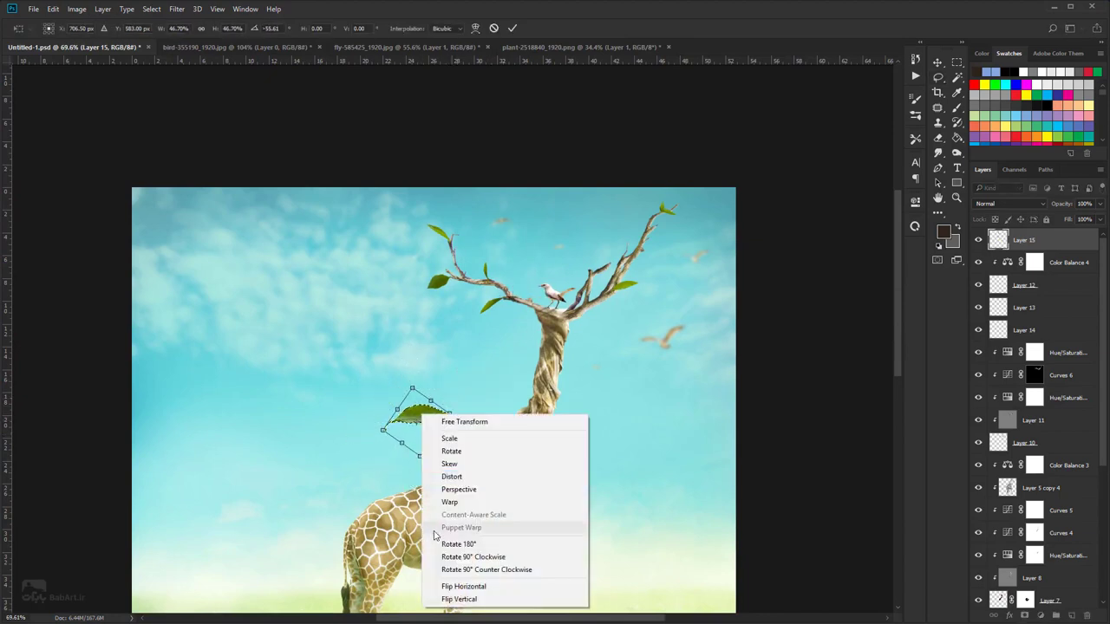
pyautogui.click(460, 600)
pyautogui.moveTo(461, 413); pyautogui.dragTo(345, 422)
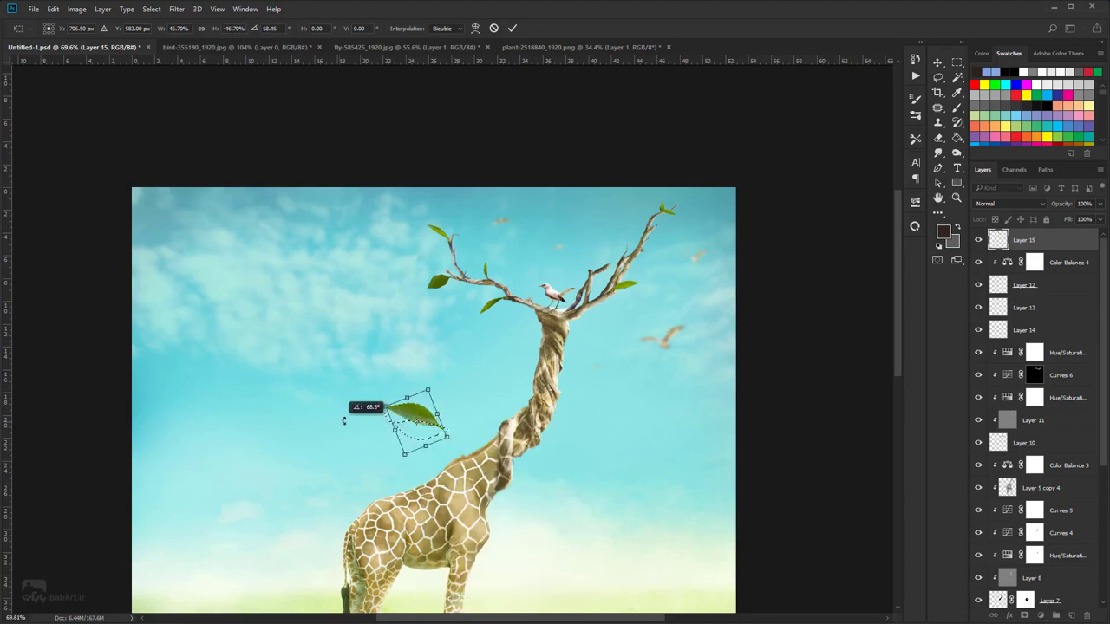
# - Move the leaf to the inner side of the right antler and return its transform reference point to the leaf's centre
pyautogui.moveTo(424, 396); pyautogui.dragTo(612, 215)
pyautogui.scroll(3, 612, 215)
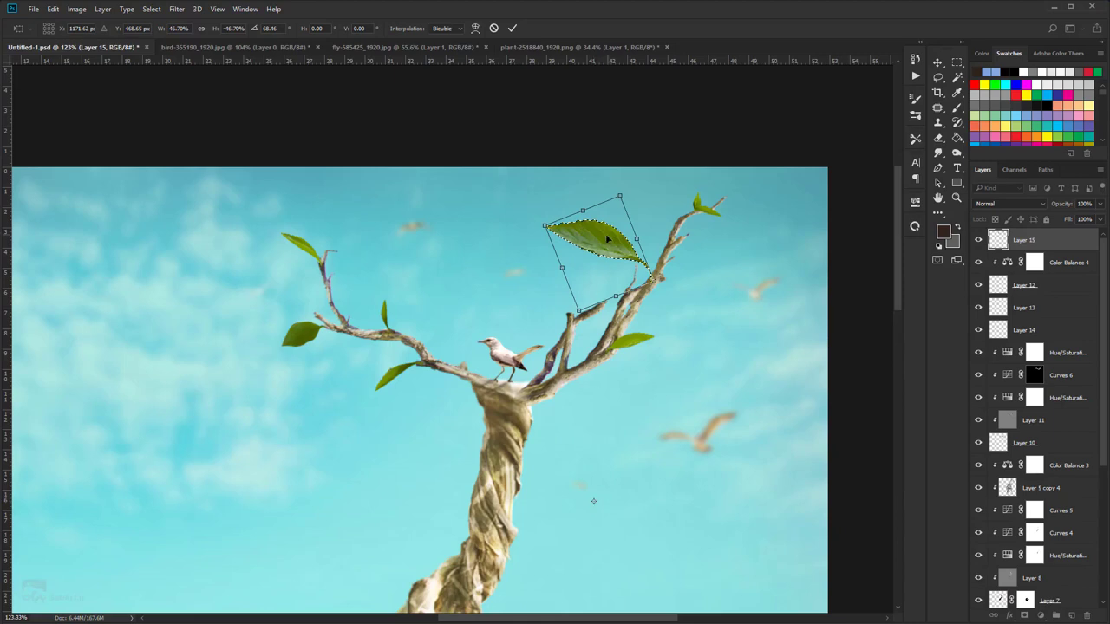
pyautogui.moveTo(593, 501); pyautogui.dragTo(599, 253)
pyautogui.moveTo(670, 335); pyautogui.dragTo(598, 254)
pyautogui.scroll(5, 641, 468)
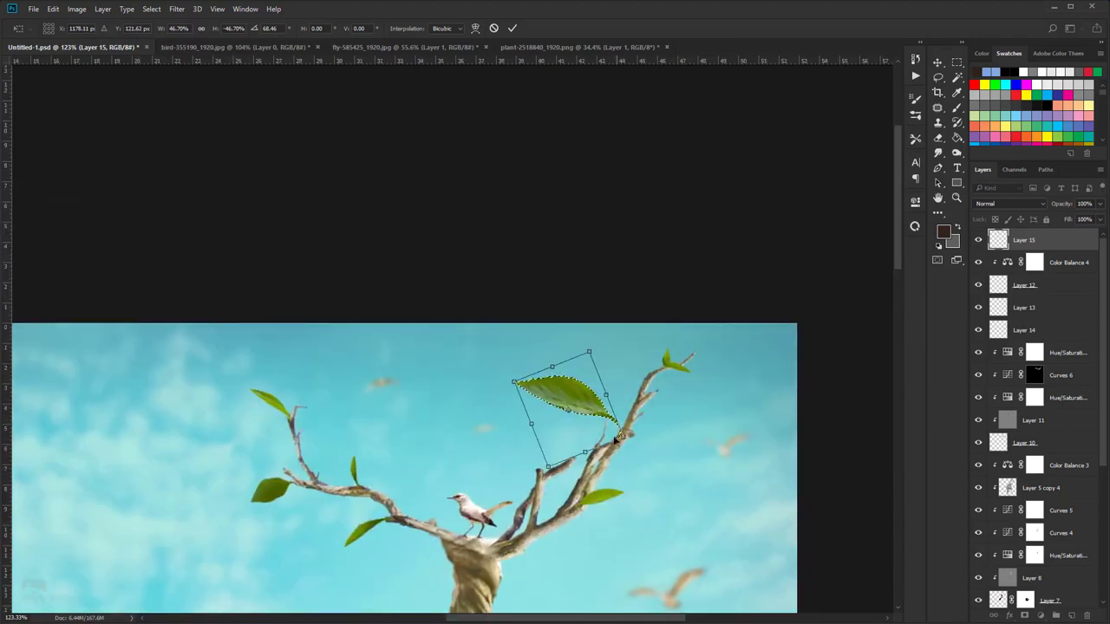
# - Shrink the leaf, attach it to the right antler's inner twig and add a smaller copy higher on the antler
pyautogui.moveTo(615, 441)
pyautogui.mouseDown()
pyautogui.moveTo(586, 410)
pyautogui.moveTo(607, 464)
pyautogui.moveTo(497, 530)
pyautogui.moveTo(654, 393)
pyautogui.moveTo(666, 416)
pyautogui.mouseUp()
pyautogui.scroll(7, 581, 405)
pyautogui.press('Return')
pyautogui.hotkey('ctrl', 't')
pyautogui.press('Return')
# - Save Untitled-1.psd and switch to the plant-2518840_1920.png document
pyautogui.keyDown('alt'); pyautogui.scroll(-5, 692, 458); pyautogui.keyUp('alt')
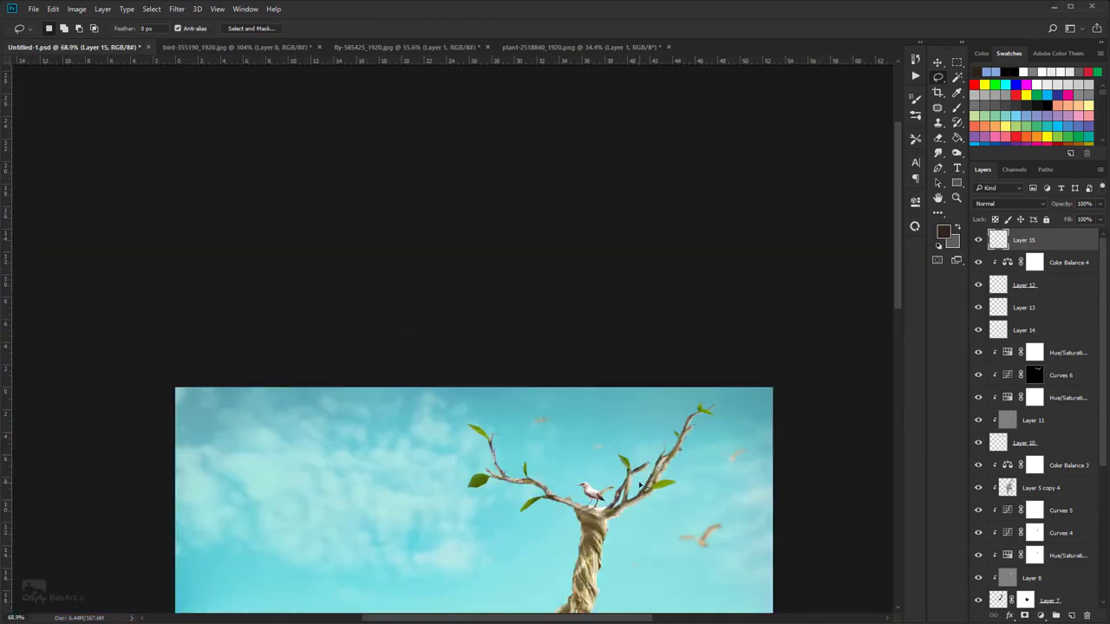
pyautogui.keyDown('alt'); pyautogui.scroll(-2, 645, 510); pyautogui.keyUp('alt')
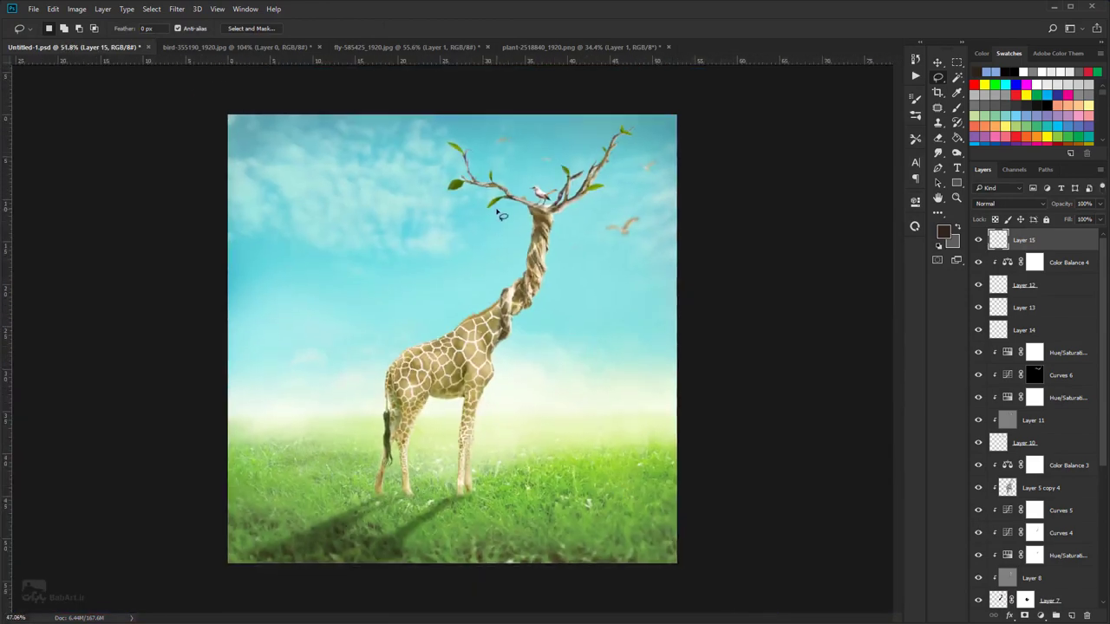
pyautogui.keyDown('alt'); pyautogui.scroll(-1, 501, 215); pyautogui.keyUp('alt')
pyautogui.keyDown('alt'); pyautogui.scroll(2, 503, 208); pyautogui.keyUp('alt')
pyautogui.hotkey('ctrl', 's')
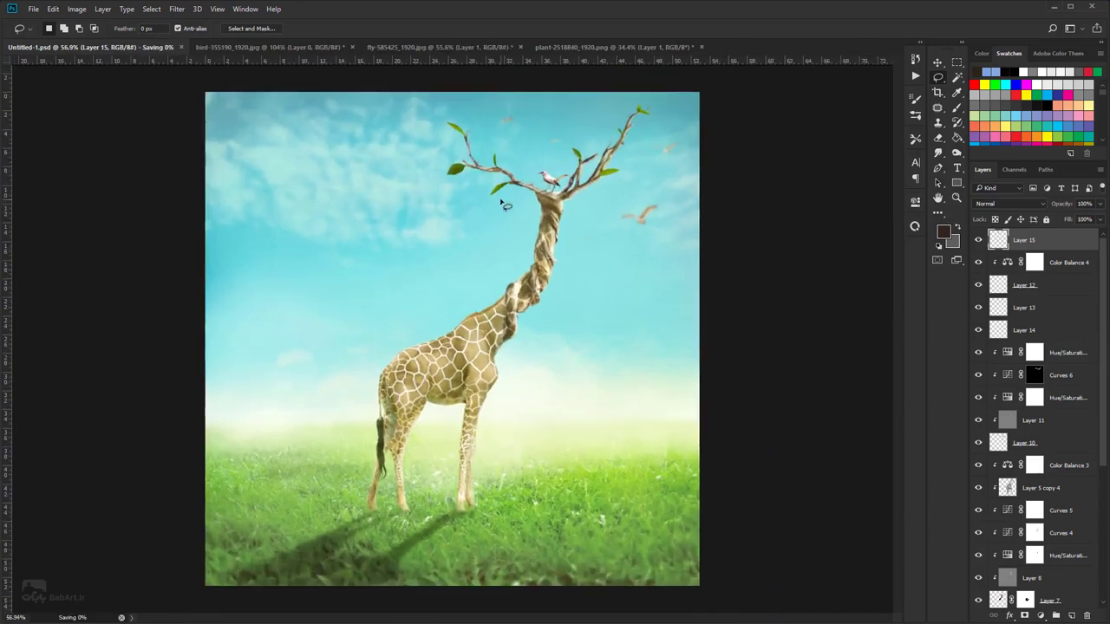
pyautogui.click(570, 48)
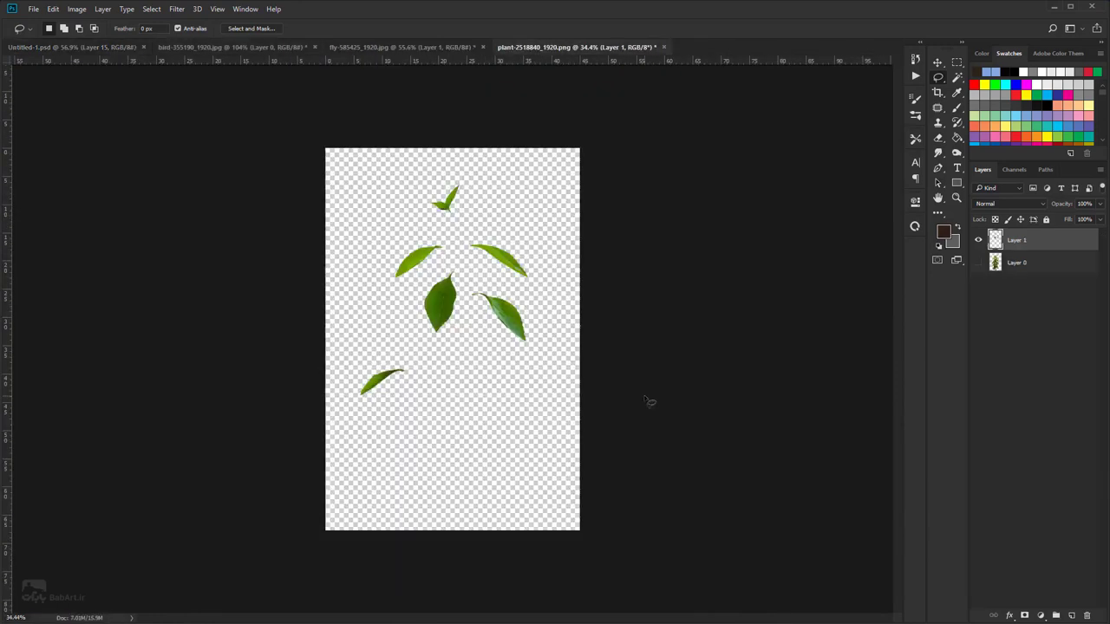
# - On the full plant layer, select five more separate leaves with the Lasso and put them on a new layer
pyautogui.click(978, 243)
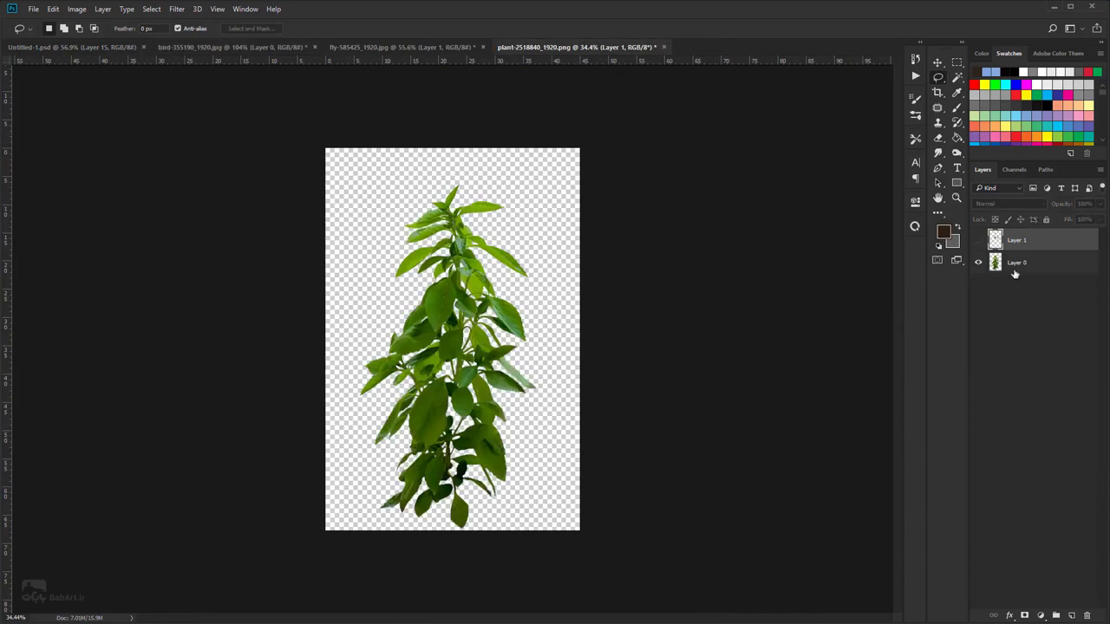
pyautogui.hotkey('alt', '[')
pyautogui.scroll(1, 466, 520)
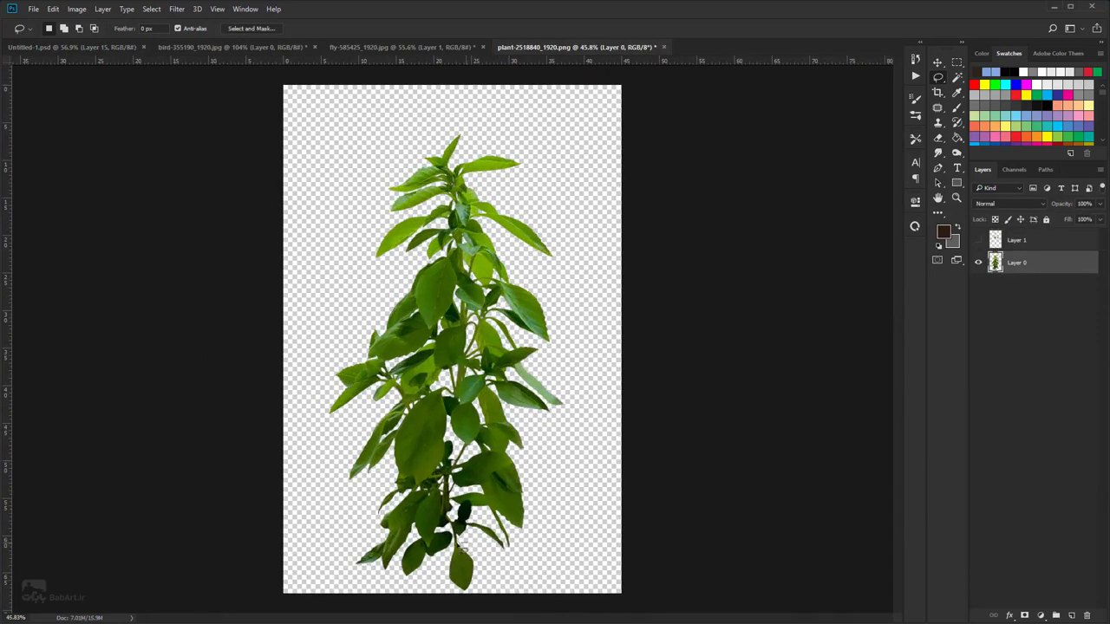
pyautogui.moveTo(462, 553); pyautogui.dragTo(413, 588)
pyautogui.click(65, 31)
pyautogui.moveTo(443, 391); pyautogui.dragTo(444, 390)
pyautogui.scroll(6, 441, 511)
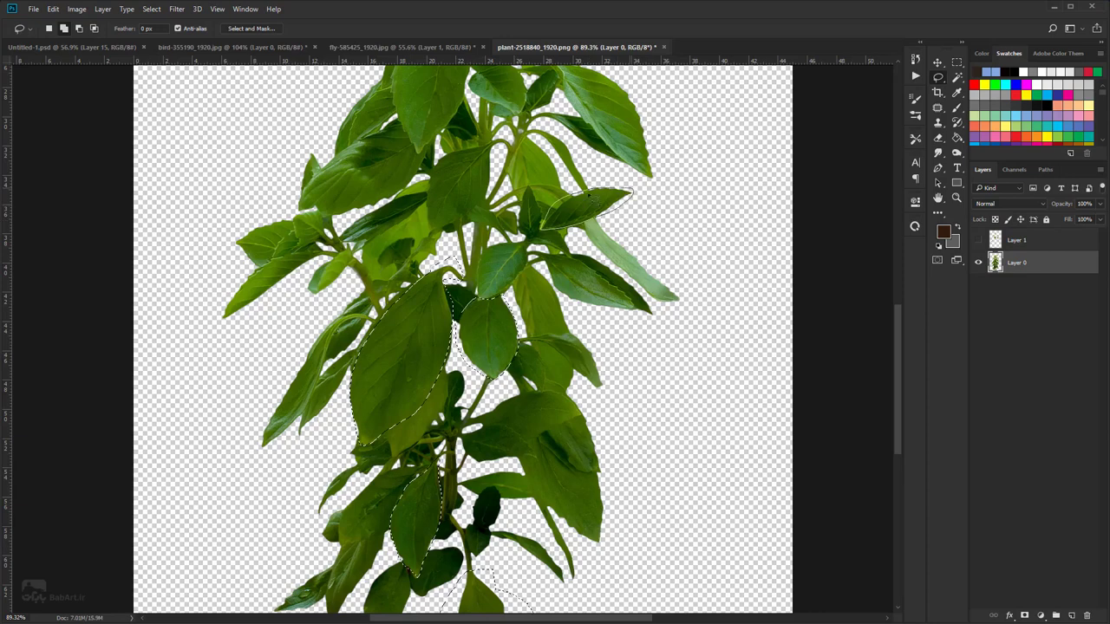
pyautogui.rightClick(578, 209)
pyautogui.click(648, 301)
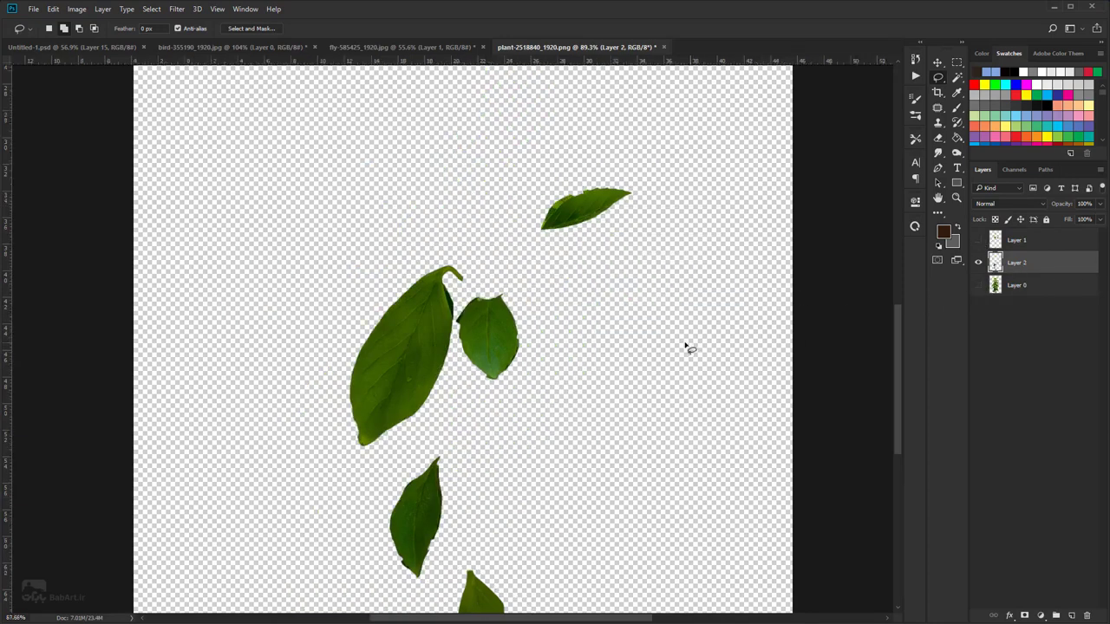
# - Show both cut-out leaf layers and bring them together into Untitled-1.psd, positioned over the giraffe
pyautogui.scroll(-5, 683, 343)
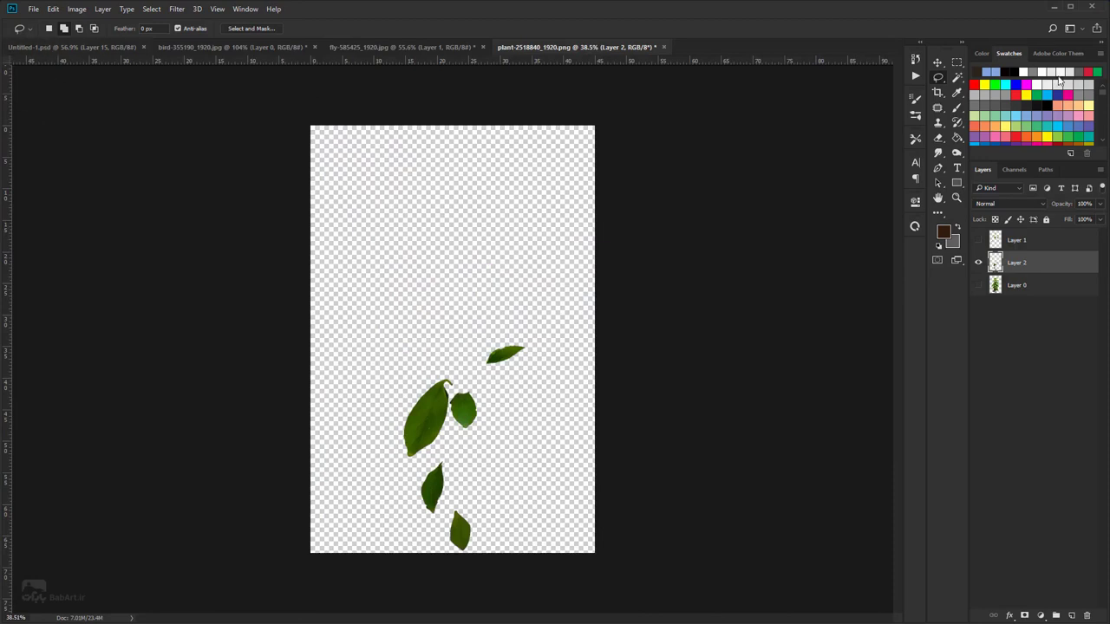
pyautogui.click(939, 63)
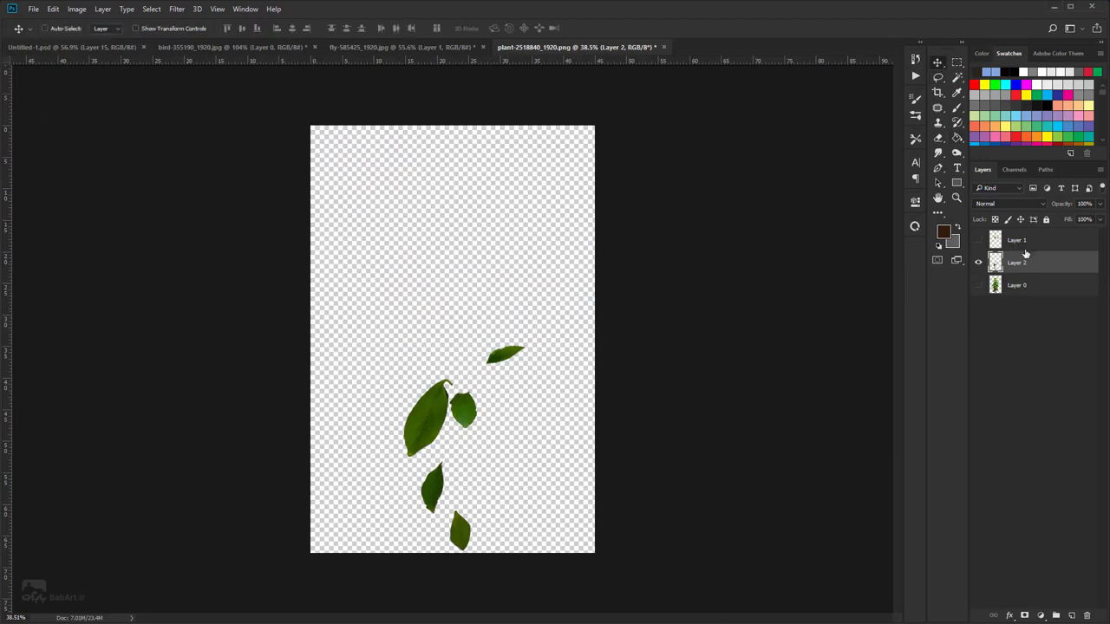
pyautogui.click(979, 240)
pyautogui.keyDown('shift'); pyautogui.click(1029, 243); pyautogui.keyUp('shift')
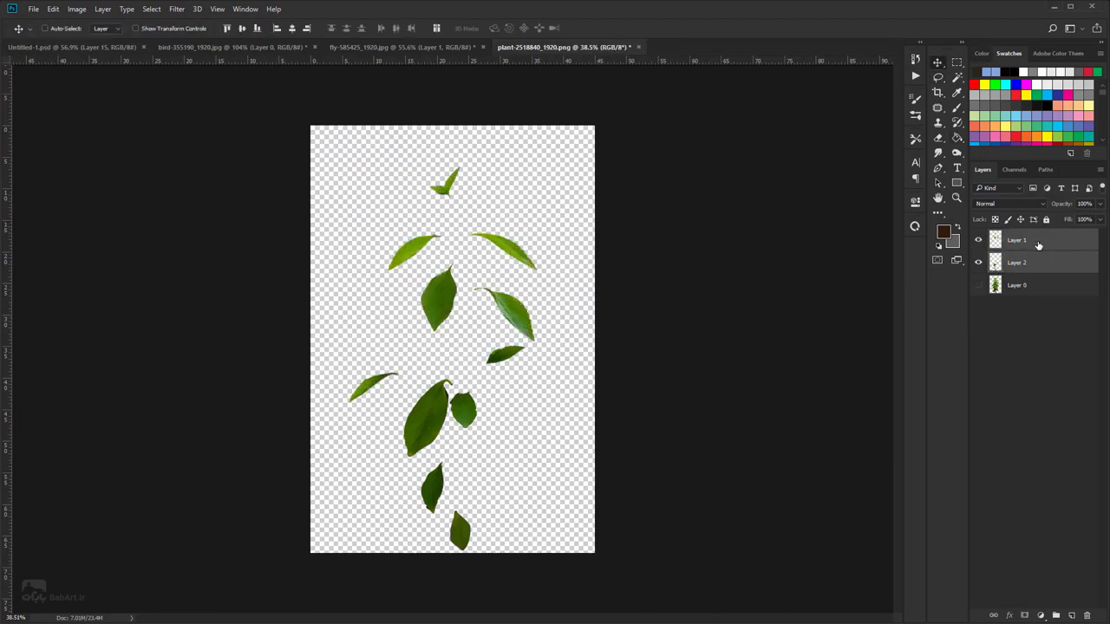
pyautogui.moveTo(1037, 246); pyautogui.dragTo(639, 318)
pyautogui.scroll(-2, 689, 381)
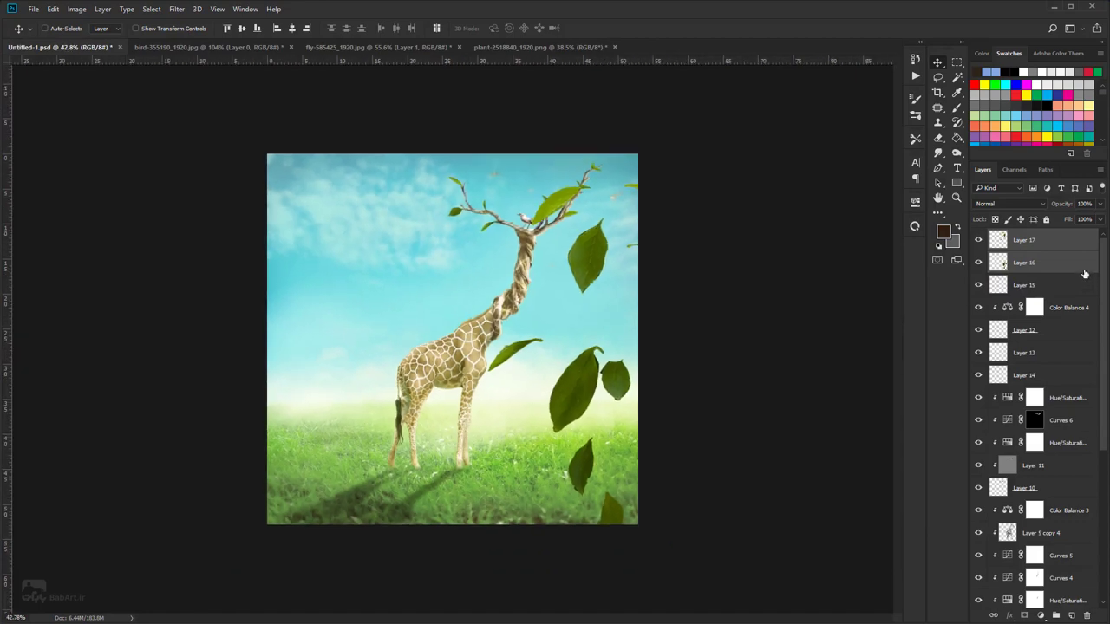
pyautogui.moveTo(620, 381); pyautogui.dragTo(488, 363)
# - Hide Layer 17 and scale both imported leaf layers down slightly with Free Transform
pyautogui.click(978, 240)
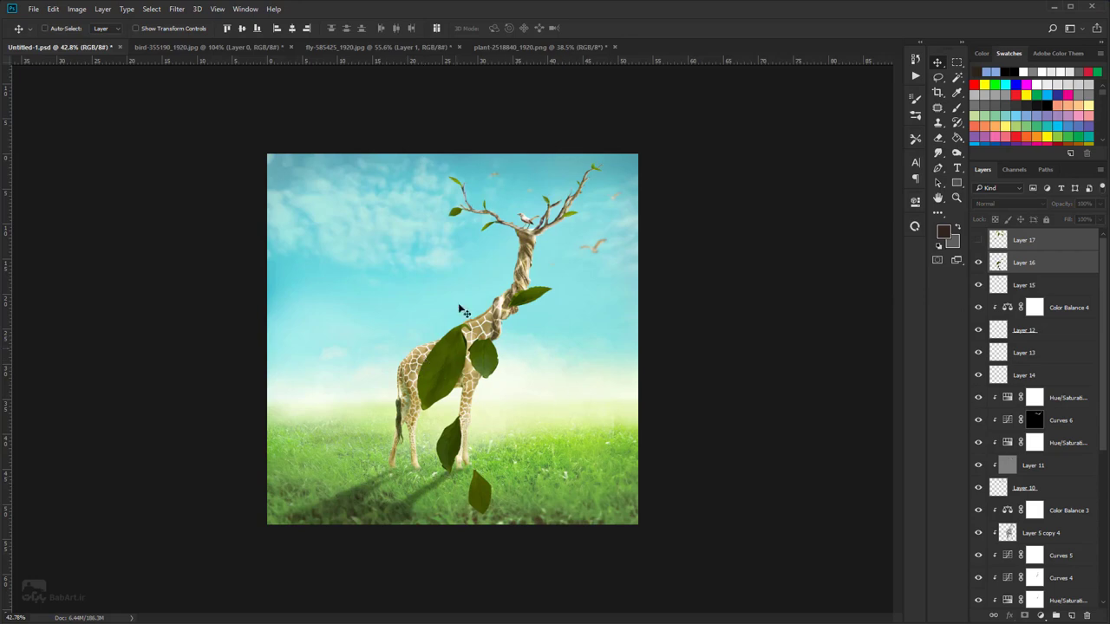
pyautogui.scroll(-1, 479, 296)
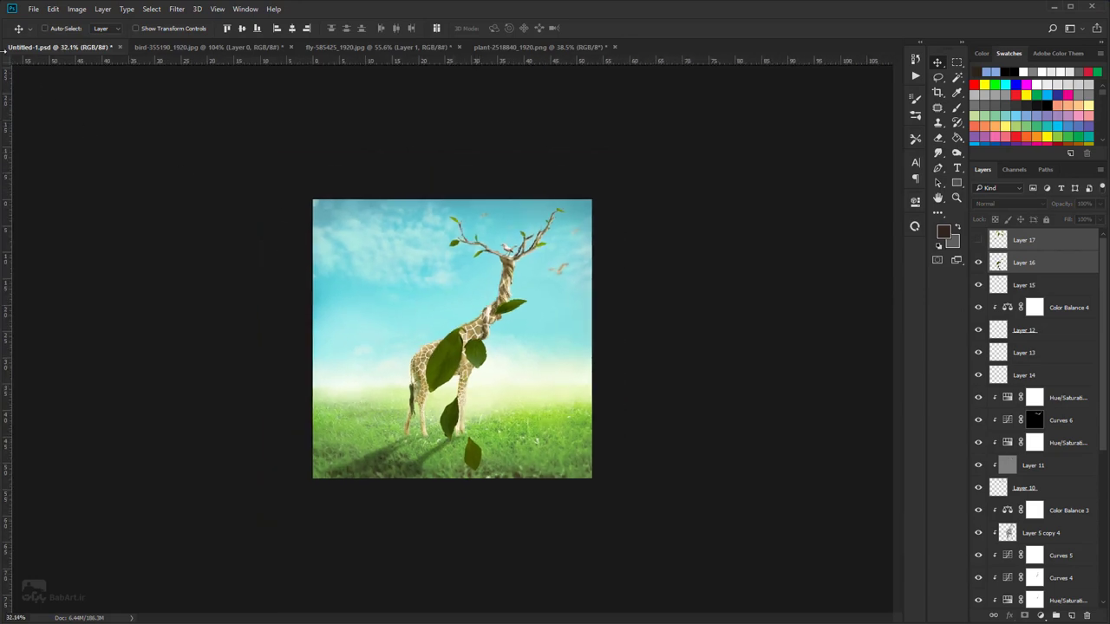
pyautogui.click(945, 77)
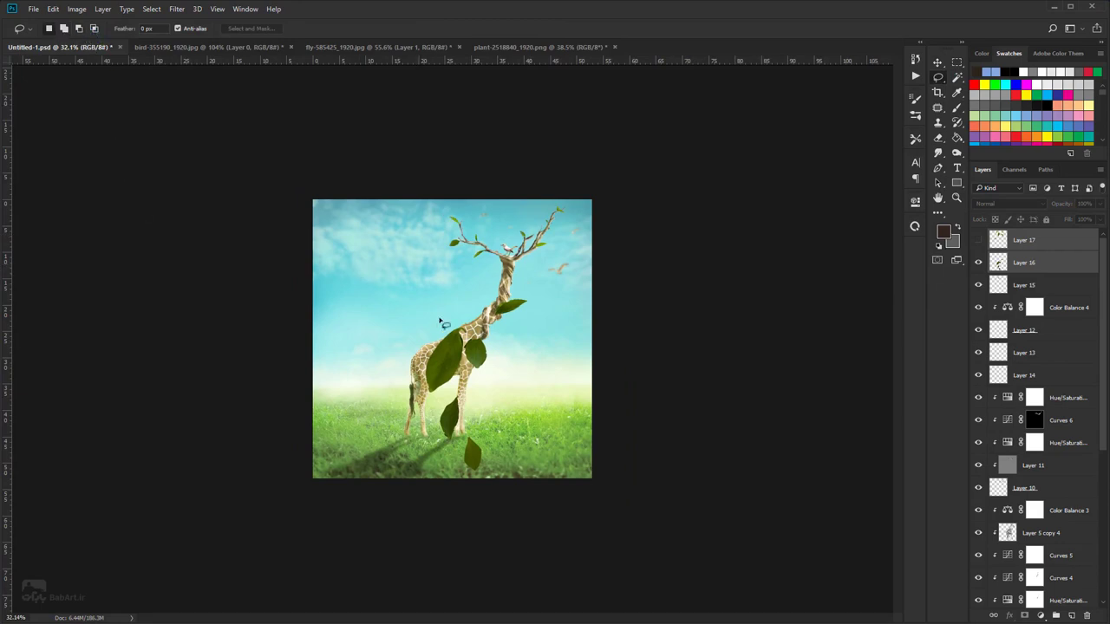
pyautogui.scroll(1, 441, 322)
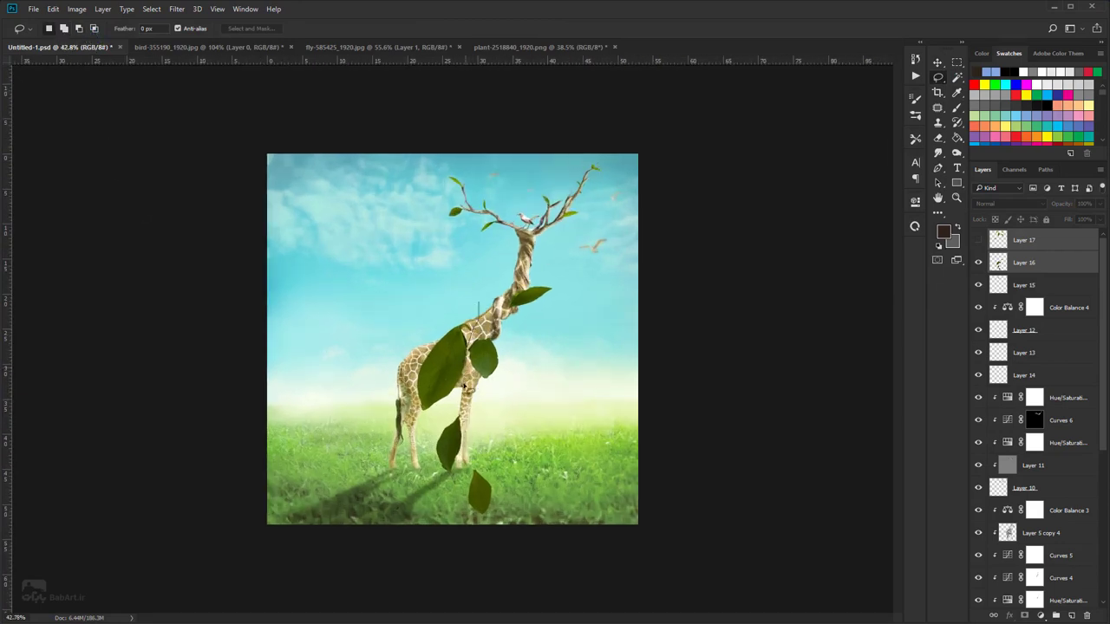
pyautogui.moveTo(465, 386)
pyautogui.mouseDown()
pyautogui.moveTo(379, 354)
pyautogui.moveTo(476, 276)
pyautogui.moveTo(477, 286)
pyautogui.mouseUp()
pyautogui.click(53, 9)
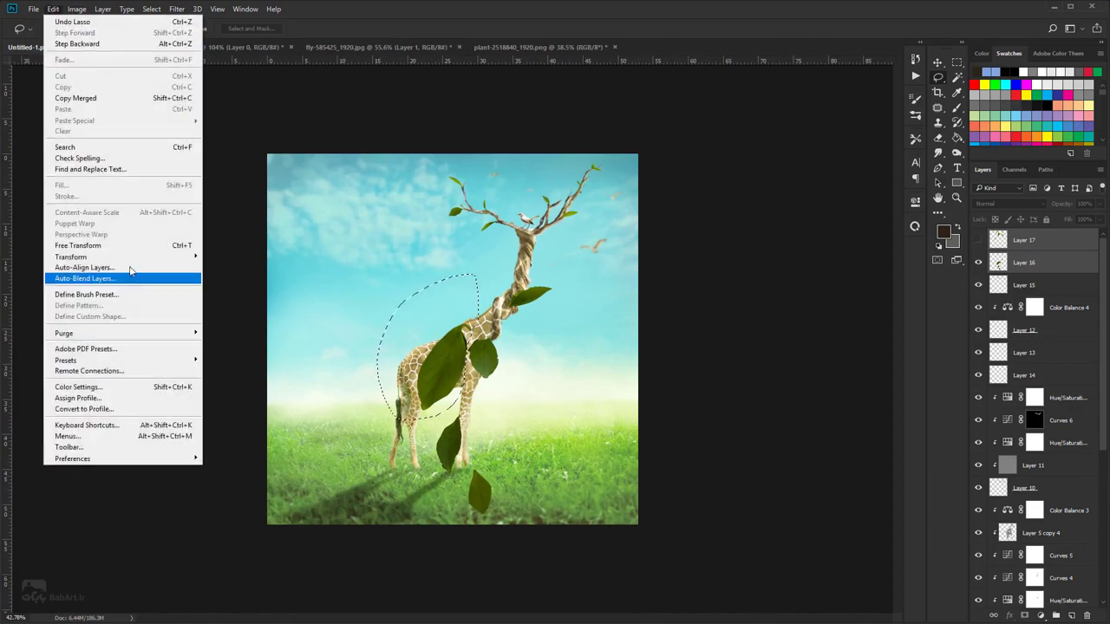
pyautogui.click(84, 246)
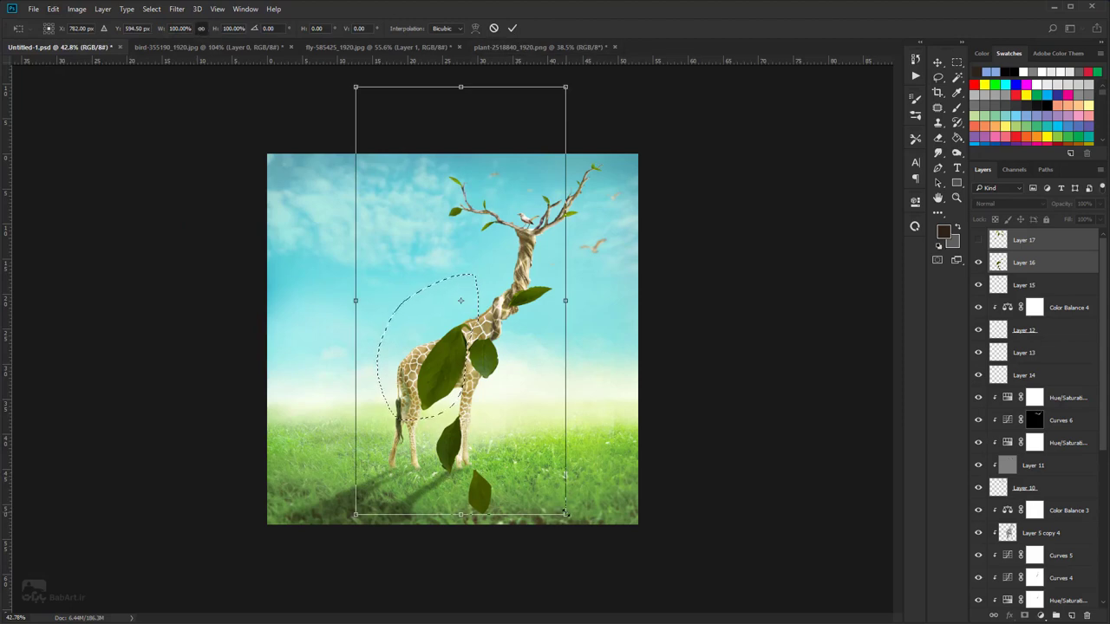
pyautogui.moveTo(565, 513)
pyautogui.mouseDown()
pyautogui.moveTo(446, 325)
pyautogui.moveTo(494, 398)
pyautogui.moveTo(534, 499)
pyautogui.mouseUp()
pyautogui.press('Return')
pyautogui.hotkey('ctrl', 'd')
pyautogui.press('l')
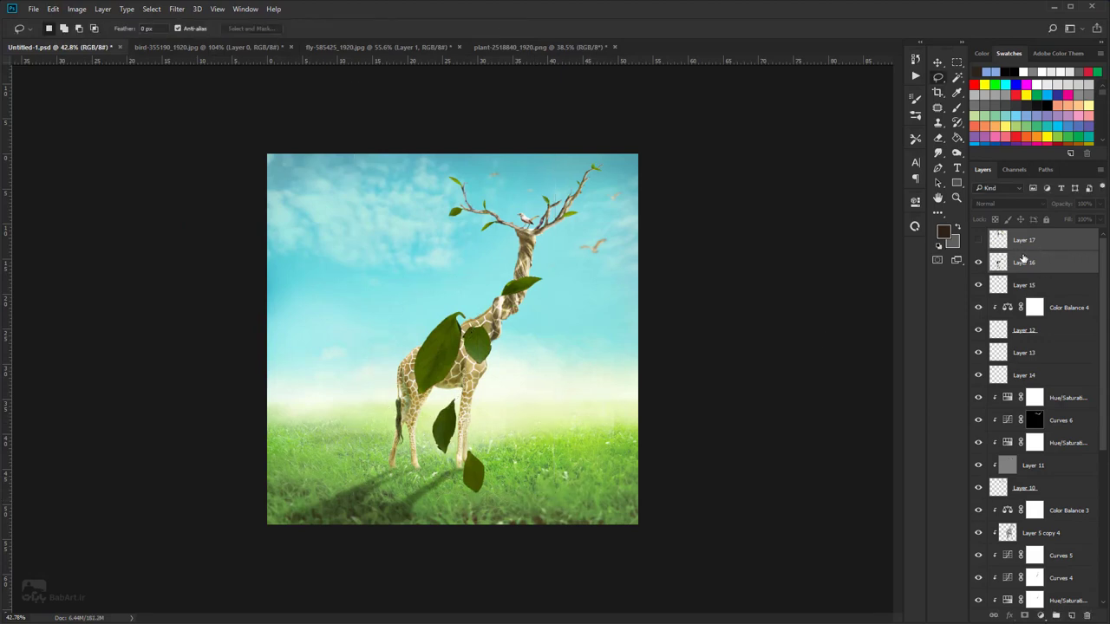
# - Scale the largest Layer 16 leaf to about 79%, rotate it clockwise and place it in the picture's upper-right corner
pyautogui.click(1023, 260)
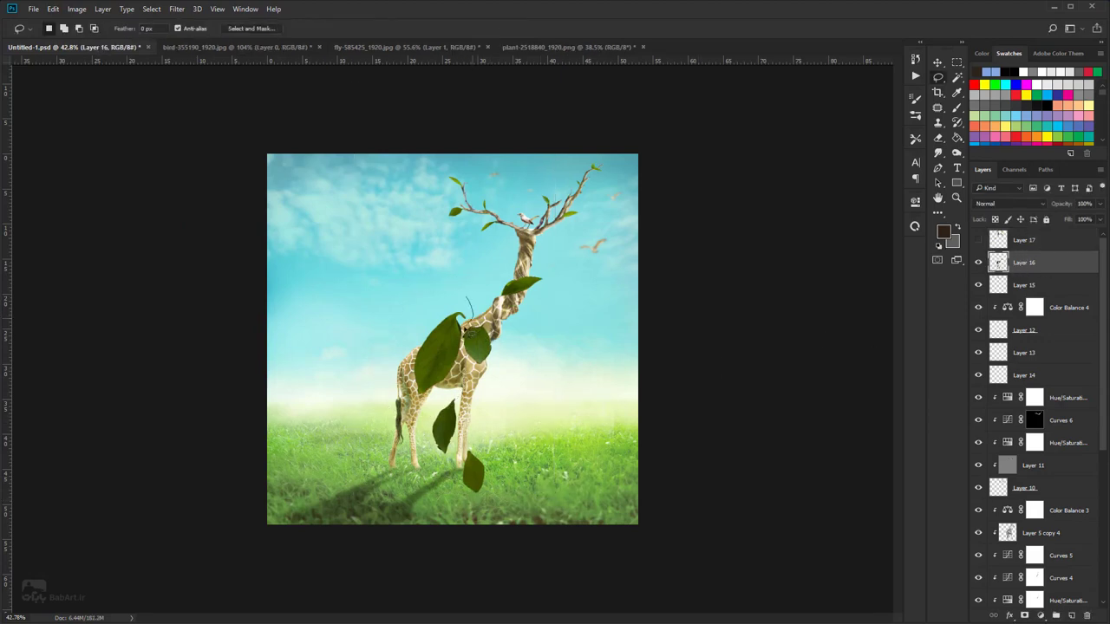
pyautogui.moveTo(443, 406)
pyautogui.mouseDown()
pyautogui.moveTo(395, 396)
pyautogui.moveTo(397, 334)
pyautogui.moveTo(466, 300)
pyautogui.moveTo(464, 397)
pyautogui.mouseUp()
pyautogui.hotkey('ctrl', 't')
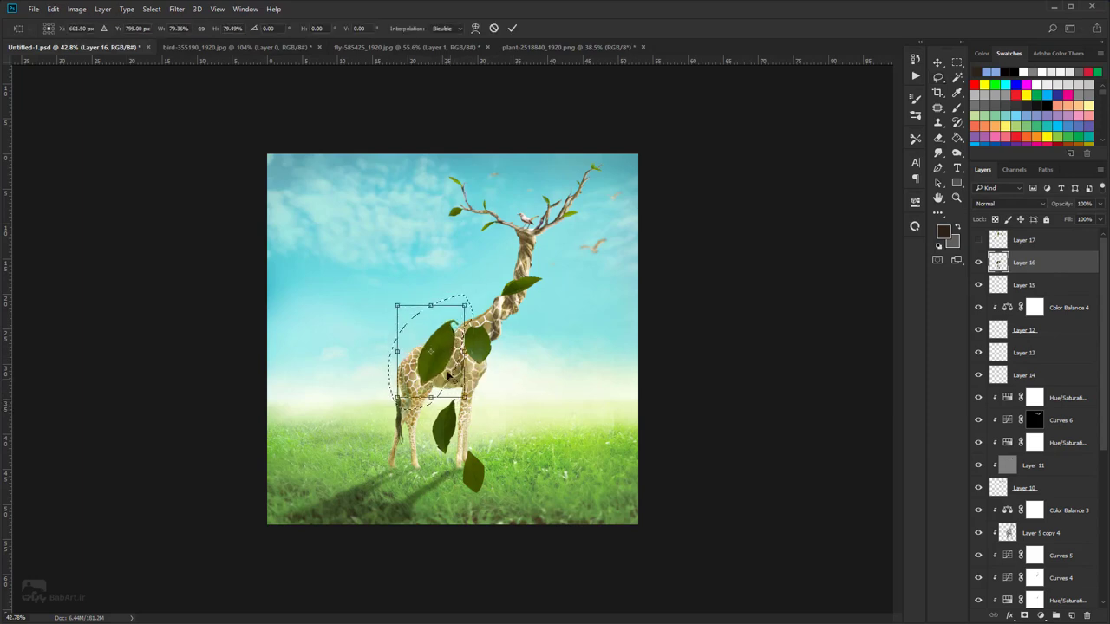
pyautogui.moveTo(437, 363); pyautogui.dragTo(704, 175)
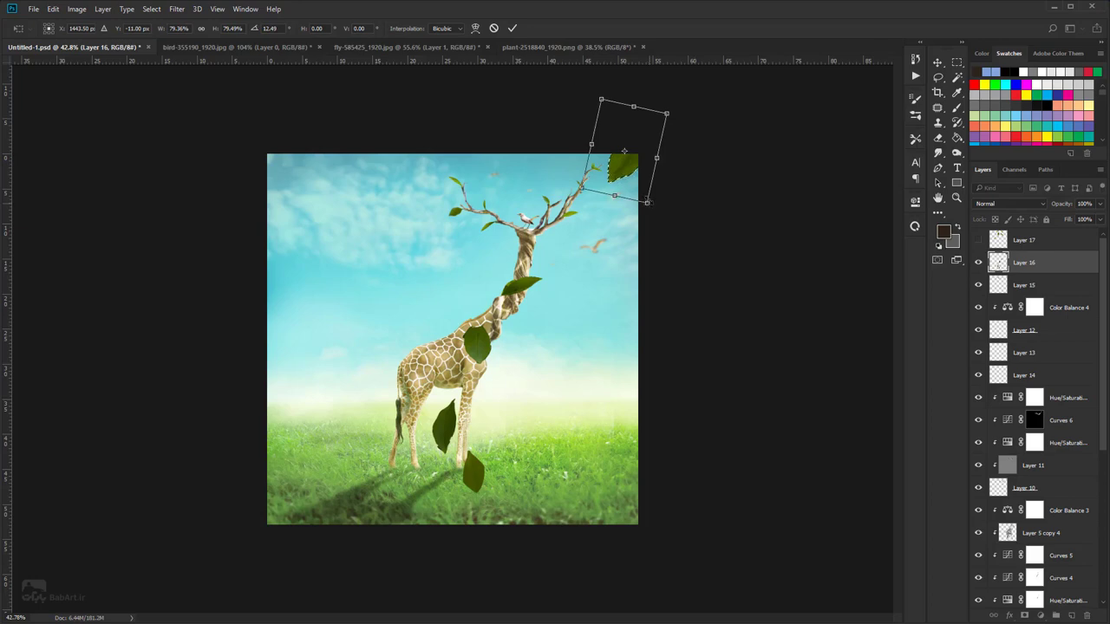
pyautogui.moveTo(647, 203); pyautogui.dragTo(642, 195)
pyautogui.press('l')
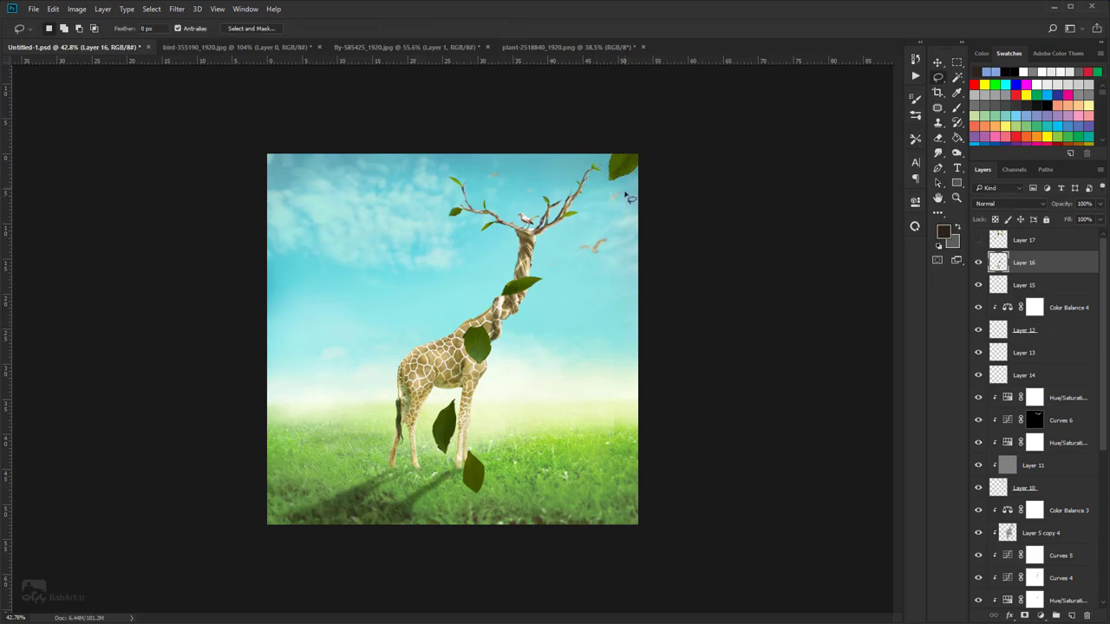
# - Shrink the oval leaf on the giraffe's chest and place it in the sky behind the giraffe's back
pyautogui.scroll(2, 501, 369)
pyautogui.moveTo(493, 386)
pyautogui.mouseDown()
pyautogui.moveTo(433, 343)
pyautogui.moveTo(514, 335)
pyautogui.moveTo(415, 390)
pyautogui.moveTo(364, 349)
pyautogui.mouseUp()
pyautogui.hotkey('ctrl', 't')
pyautogui.moveTo(384, 315); pyautogui.dragTo(395, 331)
pyautogui.press('Return')
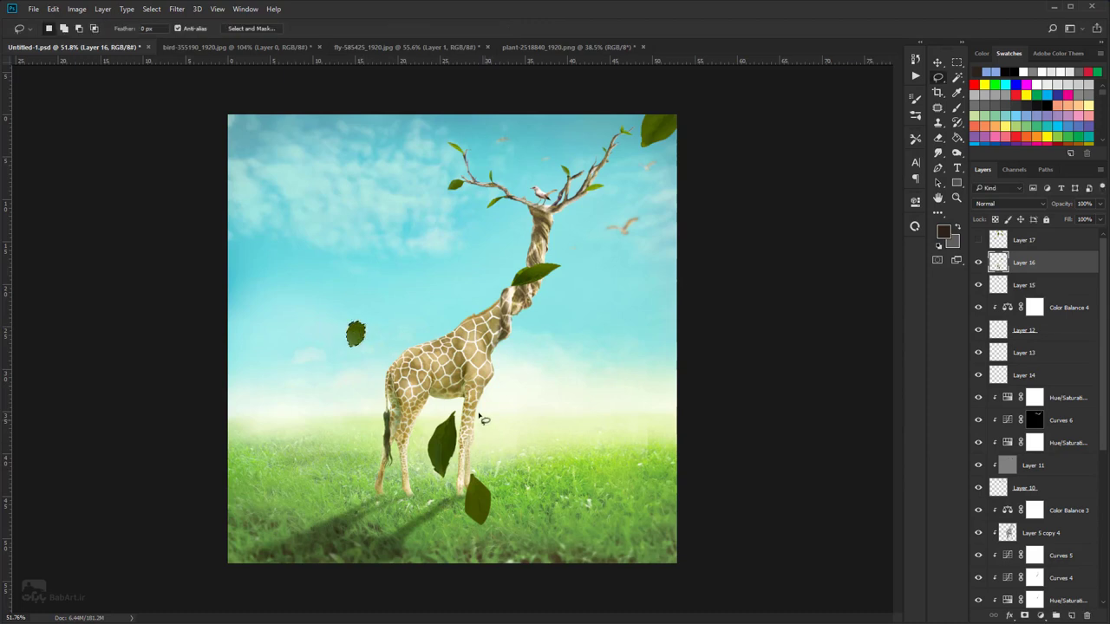
# - Scale the leaf between the giraffe's legs to about 66%, rotate it about -130° and place it over the grass behind the giraffe
pyautogui.moveTo(477, 413)
pyautogui.mouseDown()
pyautogui.moveTo(423, 485)
pyautogui.moveTo(430, 413)
pyautogui.moveTo(477, 400)
pyautogui.mouseUp()
pyautogui.moveTo(457, 482)
pyautogui.mouseDown()
pyautogui.moveTo(299, 476)
pyautogui.moveTo(294, 459)
pyautogui.mouseUp()
pyautogui.hotkey('ctrl', 't')
pyautogui.moveTo(307, 435); pyautogui.dragTo(213, 372)
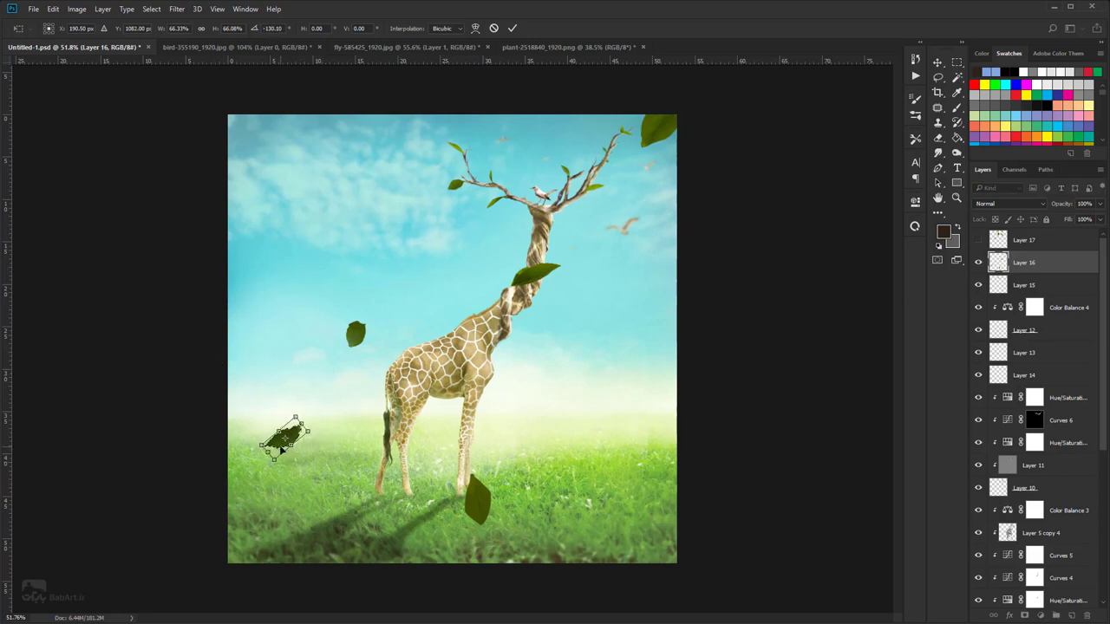
pyautogui.press('Return')
# - Shrink the lowest leaf and place it in front of the giraffe, with a smaller copy in the upper-left sky
pyautogui.moveTo(570, 496)
pyautogui.mouseDown()
pyautogui.moveTo(416, 529)
pyautogui.moveTo(534, 511)
pyautogui.moveTo(583, 385)
pyautogui.moveTo(636, 426)
pyautogui.moveTo(314, 176)
pyautogui.mouseUp()
pyautogui.hotkey('ctrl', 't')
pyautogui.press('Return')
pyautogui.hotkey('ctrl', 't')
pyautogui.press('Return')
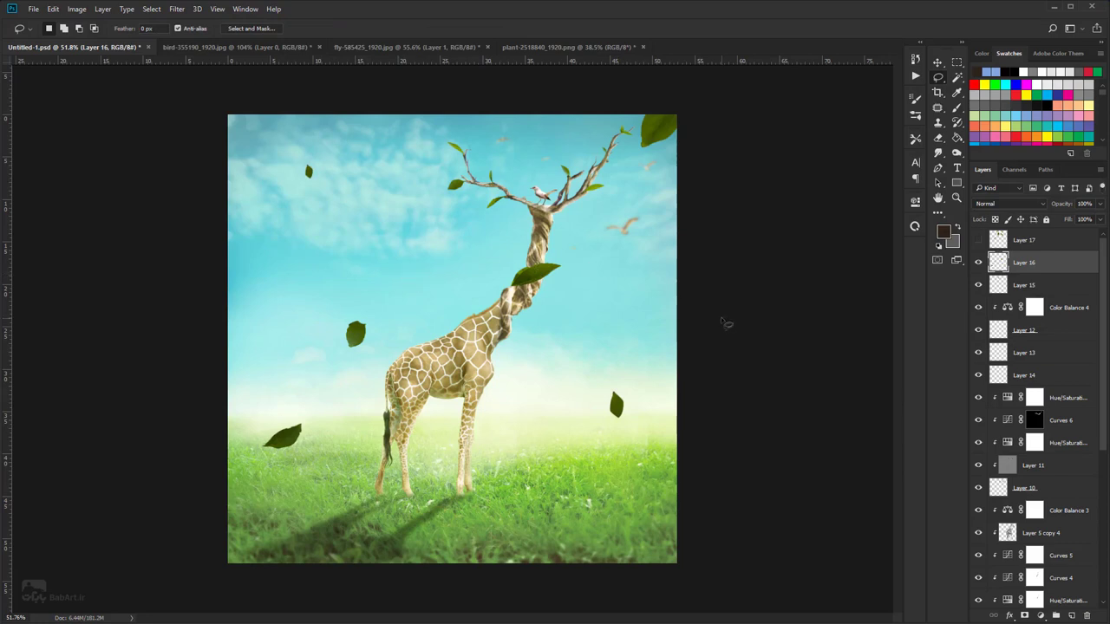
# - Scale the leaf on the giraffe's neck to about 33% and place it in the sky in front of the neck
pyautogui.moveTo(586, 281)
pyautogui.mouseDown()
pyautogui.moveTo(554, 258)
pyautogui.moveTo(538, 294)
pyautogui.moveTo(655, 315)
pyautogui.moveTo(640, 292)
pyautogui.mouseUp()
pyautogui.hotkey('ctrl', 't')
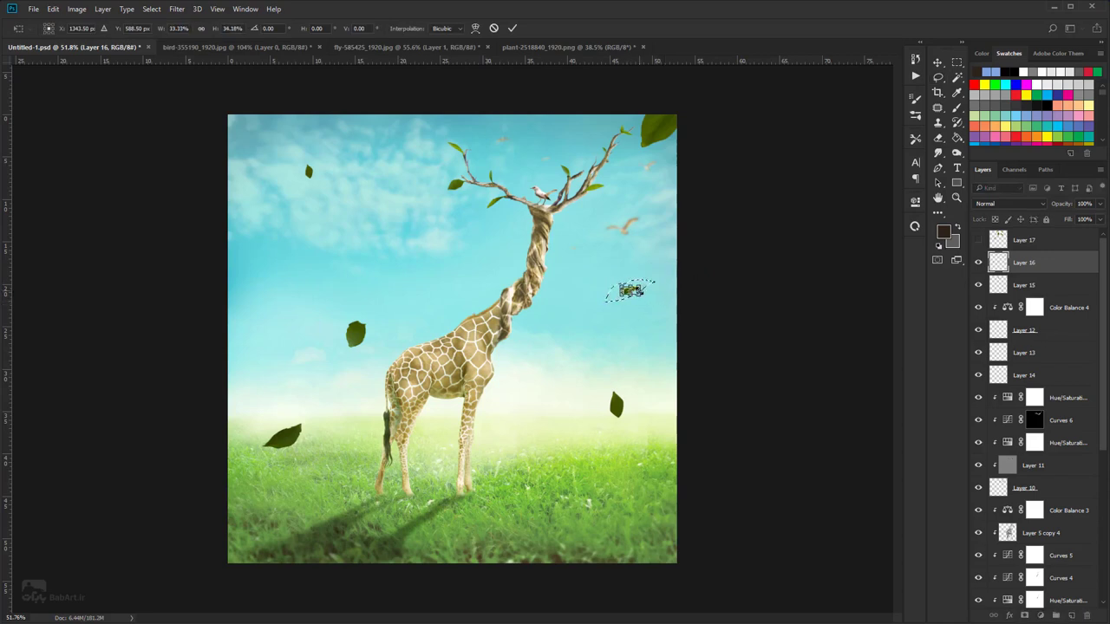
pyautogui.press('Return')
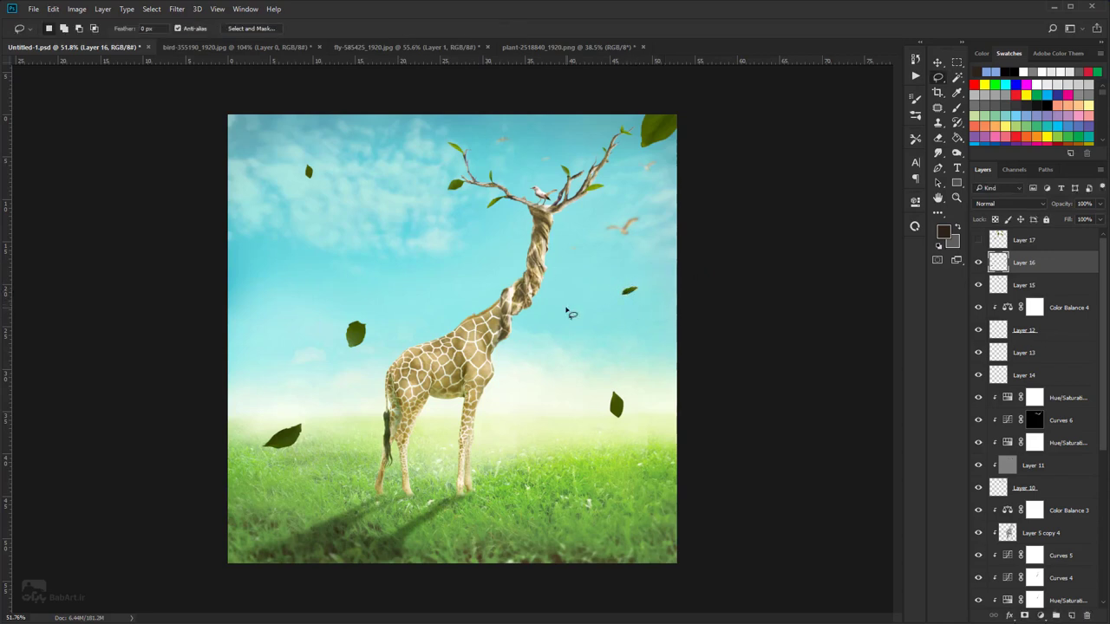
# - With Layer 16 hidden, shrink the Layer 17 leaf at the antlers' base, place it by the giraffe's chest and show Layer 16 again
pyautogui.click(1001, 242)
pyautogui.hotkey('ctrl', 'z')
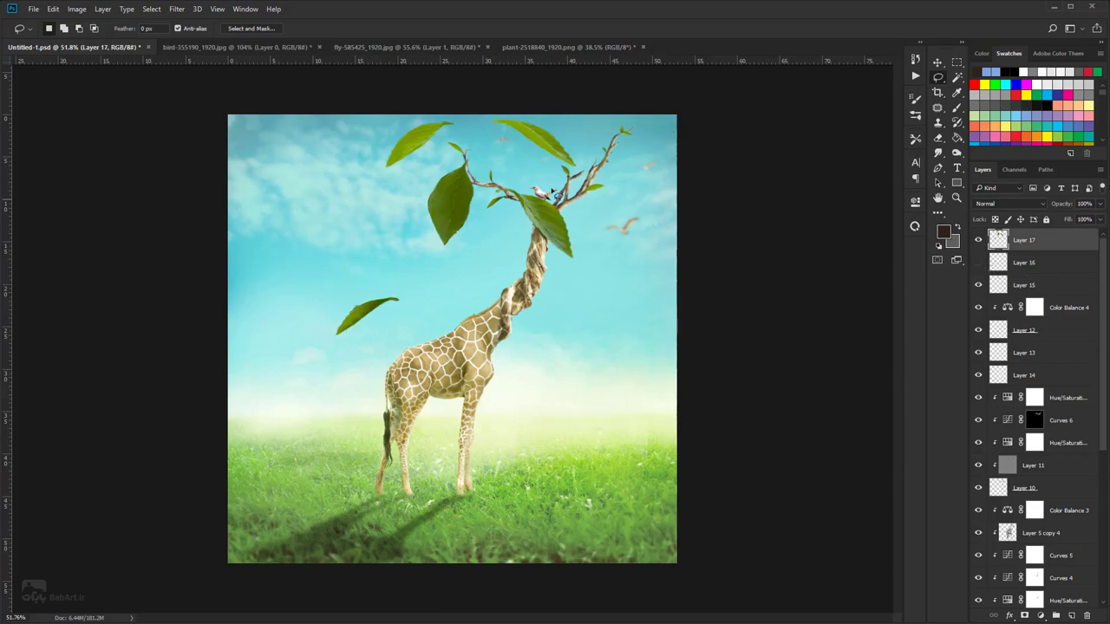
pyautogui.moveTo(494, 216)
pyautogui.mouseDown()
pyautogui.moveTo(595, 227)
pyautogui.moveTo(559, 180)
pyautogui.mouseUp()
pyautogui.moveTo(542, 227)
pyautogui.mouseDown()
pyautogui.moveTo(496, 382)
pyautogui.moveTo(506, 385)
pyautogui.mouseUp()
pyautogui.hotkey('ctrl', 't')
pyautogui.press('Return')
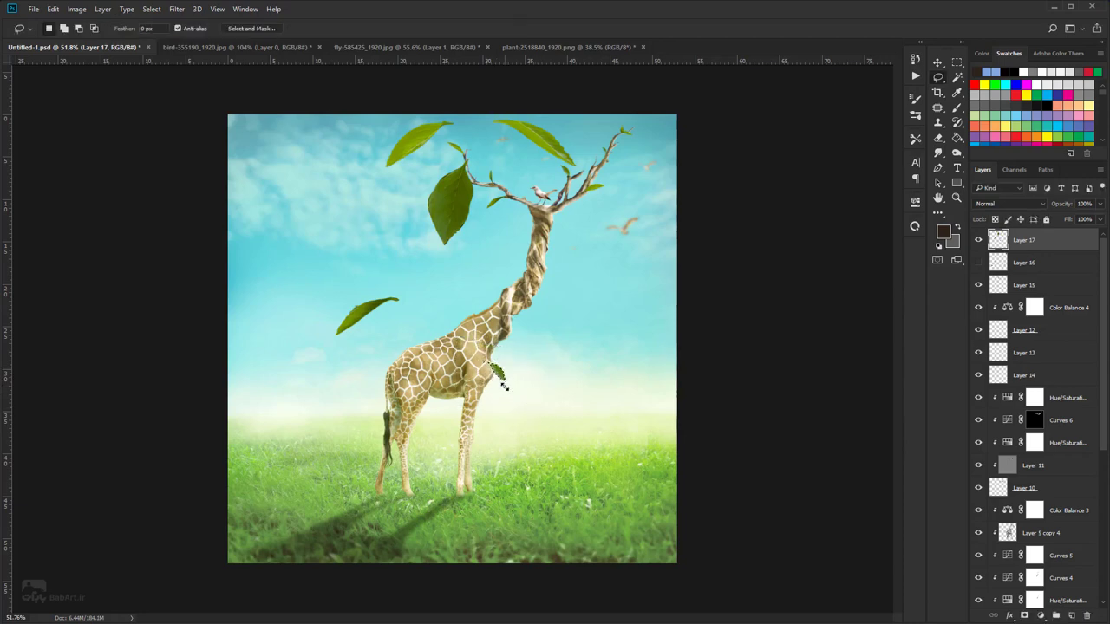
pyautogui.click(1004, 267)
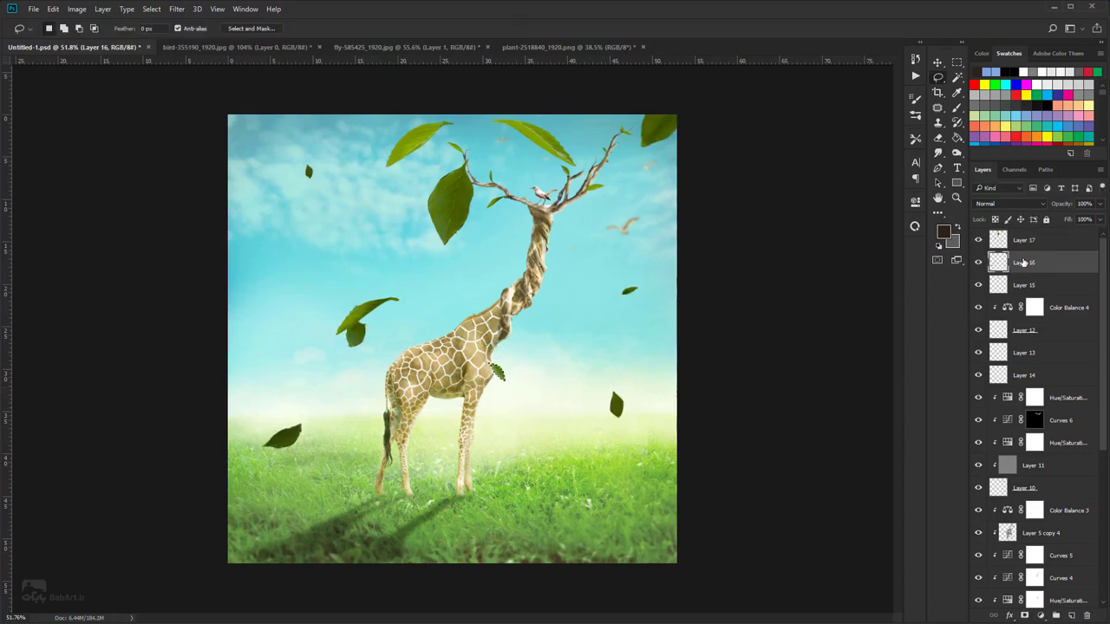
# - Try to apply a Gaussian Blur to the Layer 16 leaves
pyautogui.click(149, 11)
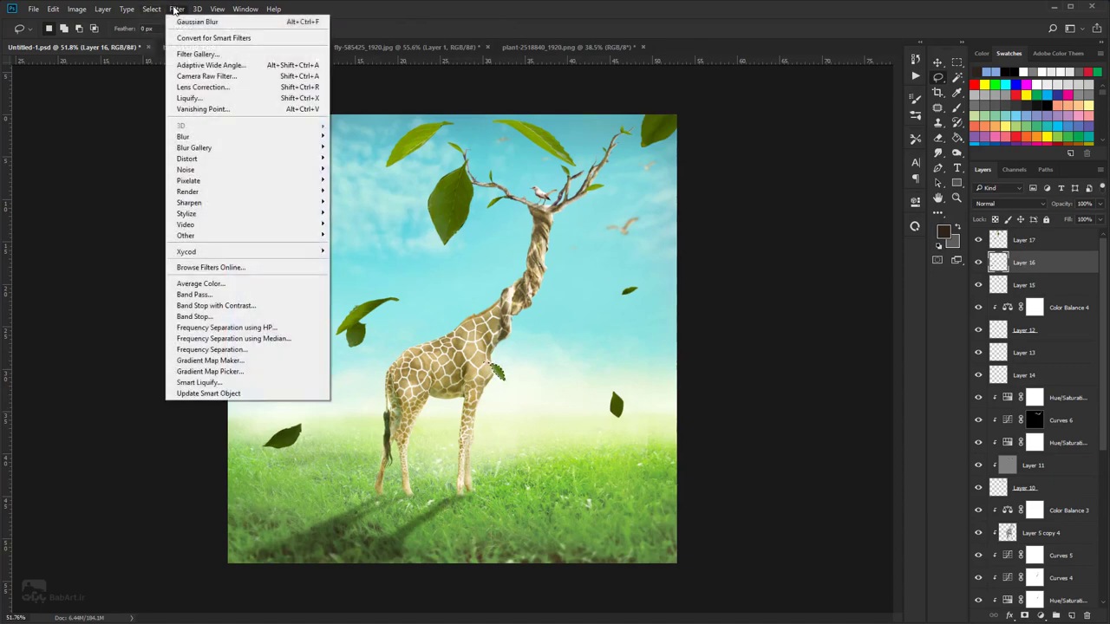
pyautogui.moveTo(186, 137)
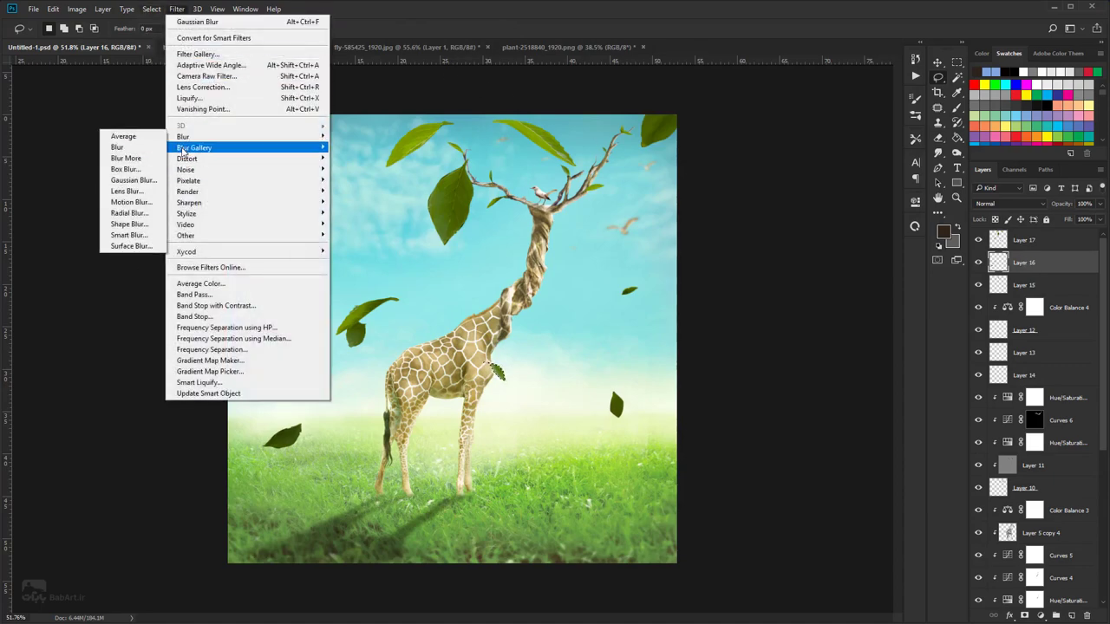
pyautogui.click(137, 184)
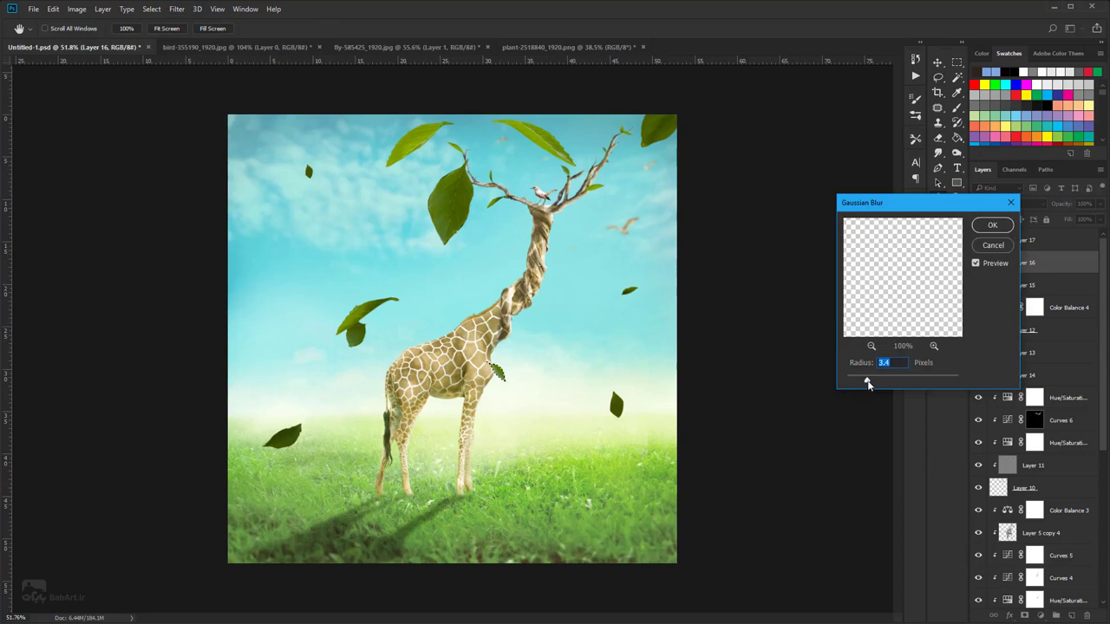
pyautogui.moveTo(867, 383); pyautogui.dragTo(879, 384)
pyautogui.moveTo(894, 384); pyautogui.dragTo(884, 382)
pyautogui.press('Return')
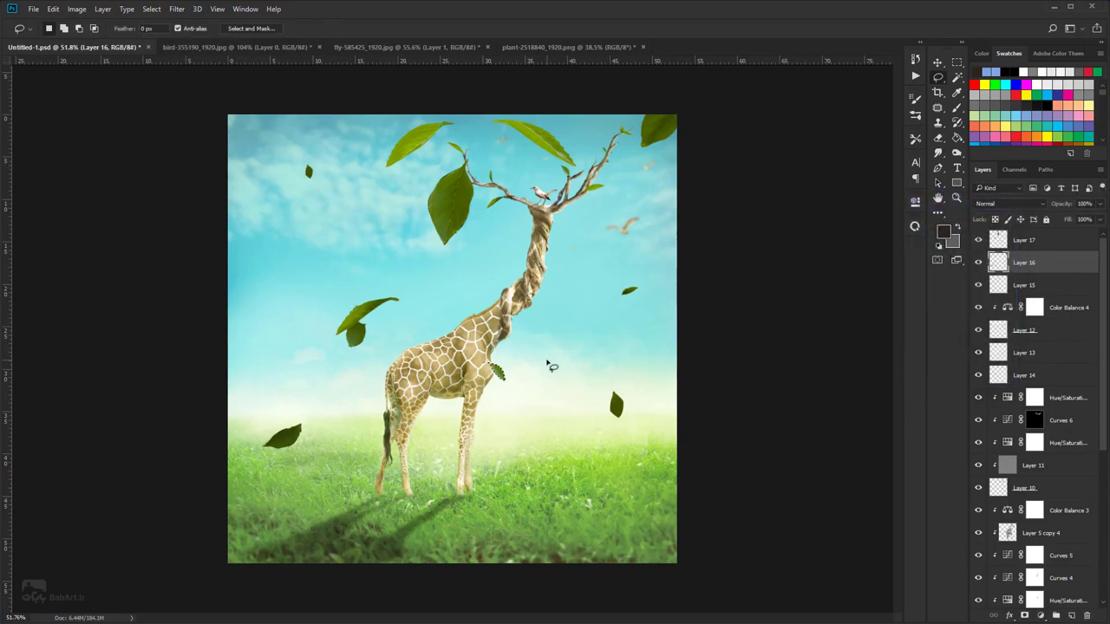
# - Hide Layer 17, clear the selection and apply a 9.0-pixel Gaussian Blur to the Layer 16 leaves
pyautogui.click(978, 240)
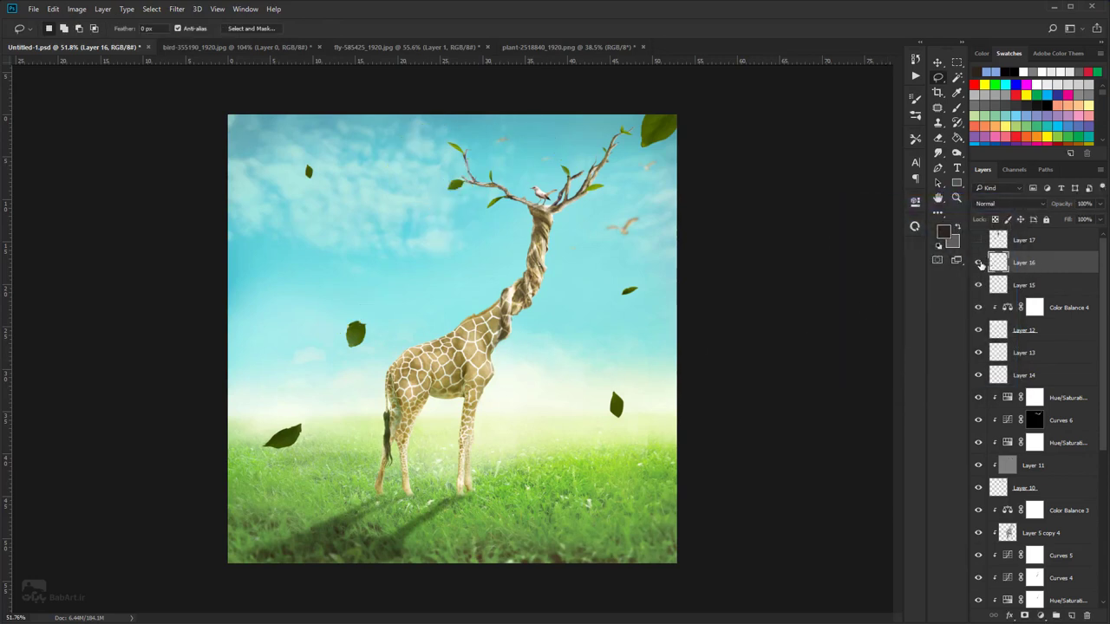
pyautogui.click(978, 263)
pyautogui.click(978, 263)
pyautogui.click(173, 8)
pyautogui.moveTo(205, 138)
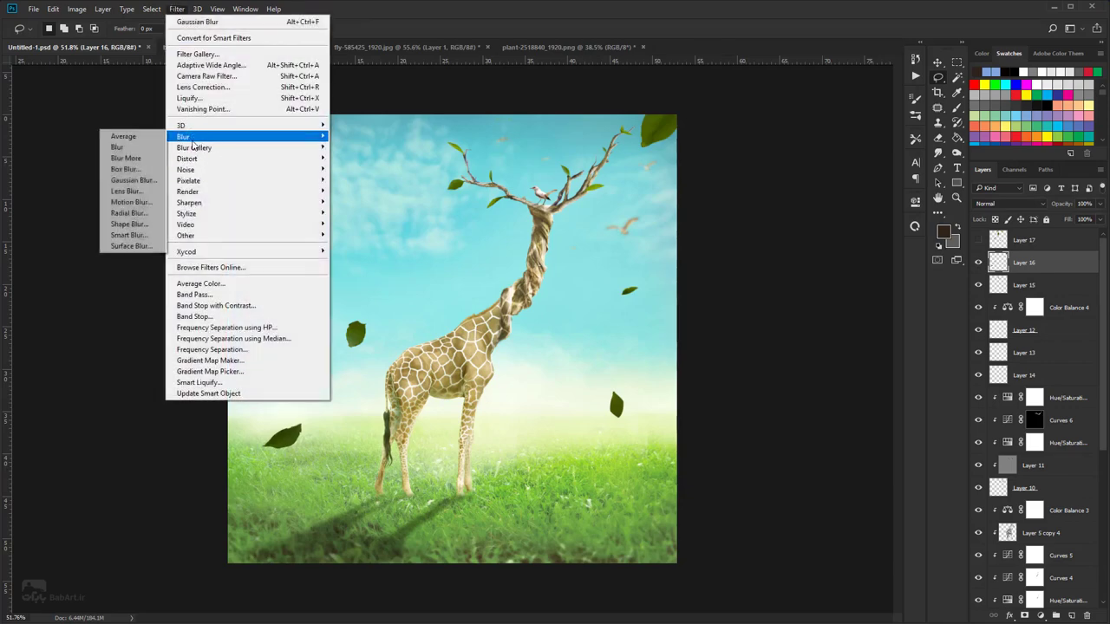
pyautogui.click(130, 180)
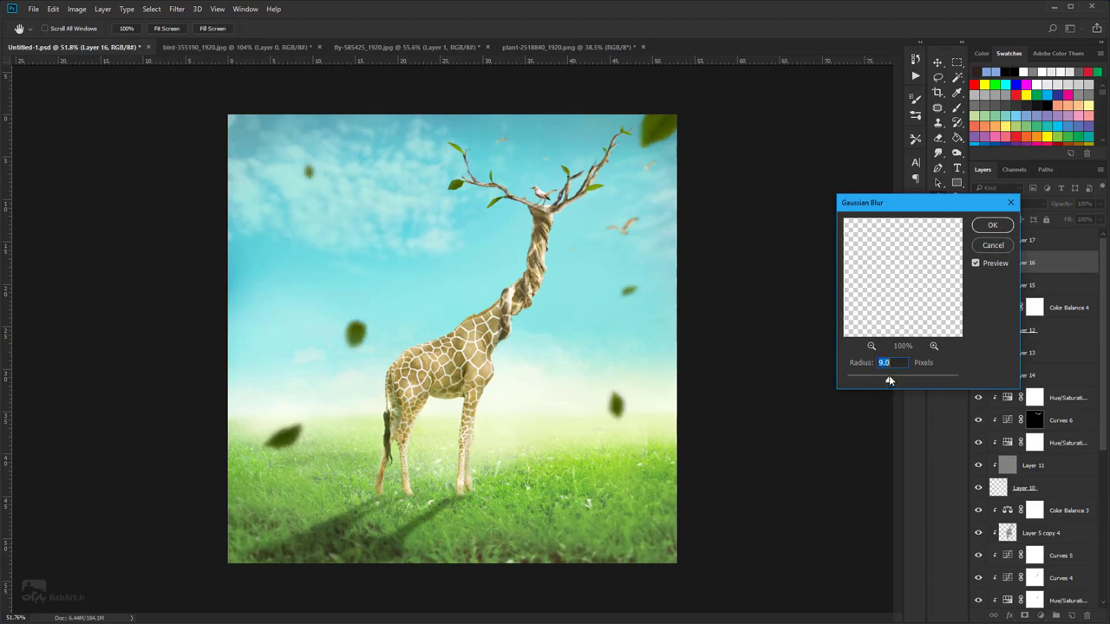
pyautogui.click(991, 225)
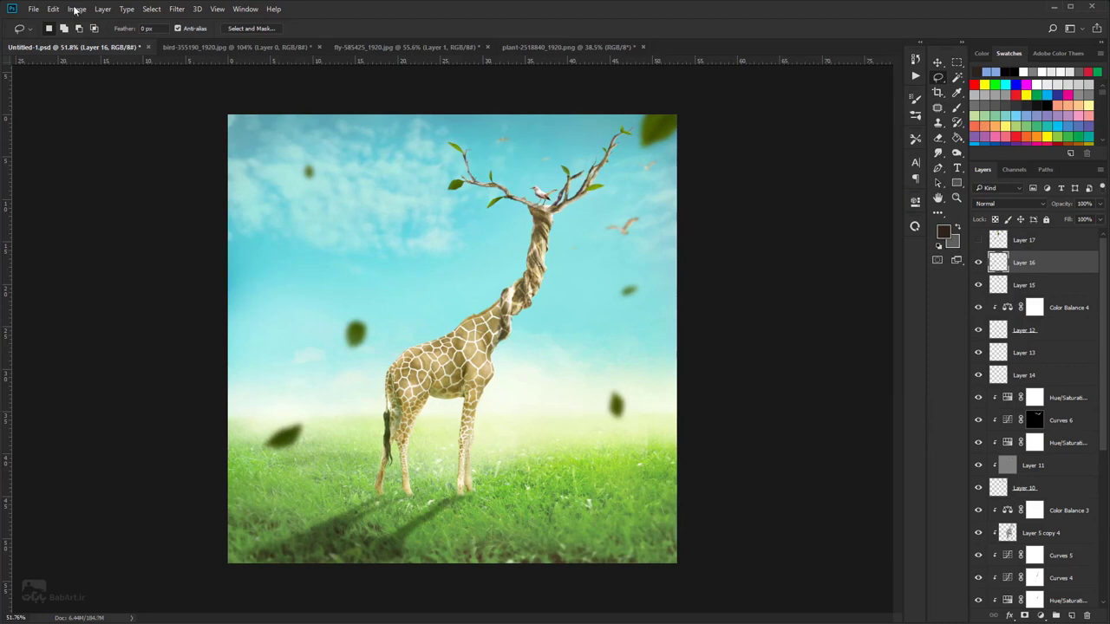
# - Brighten the Layer 16 leaves with a Curves adjustment, raising input 104 to output 142
pyautogui.click(76, 10)
pyautogui.moveTo(173, 38)
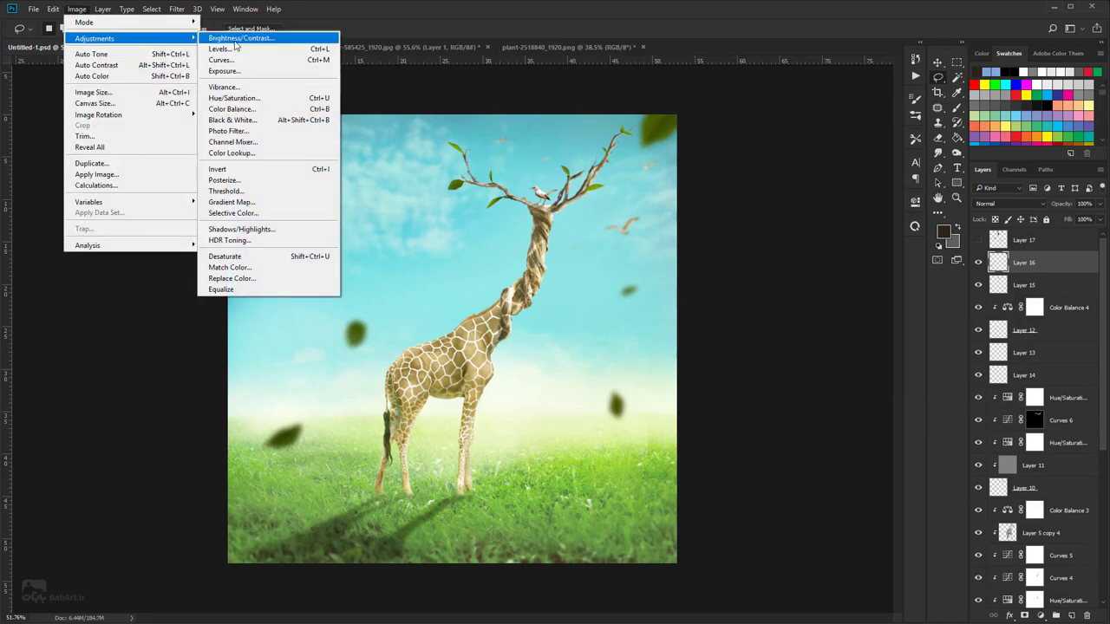
pyautogui.click(222, 59)
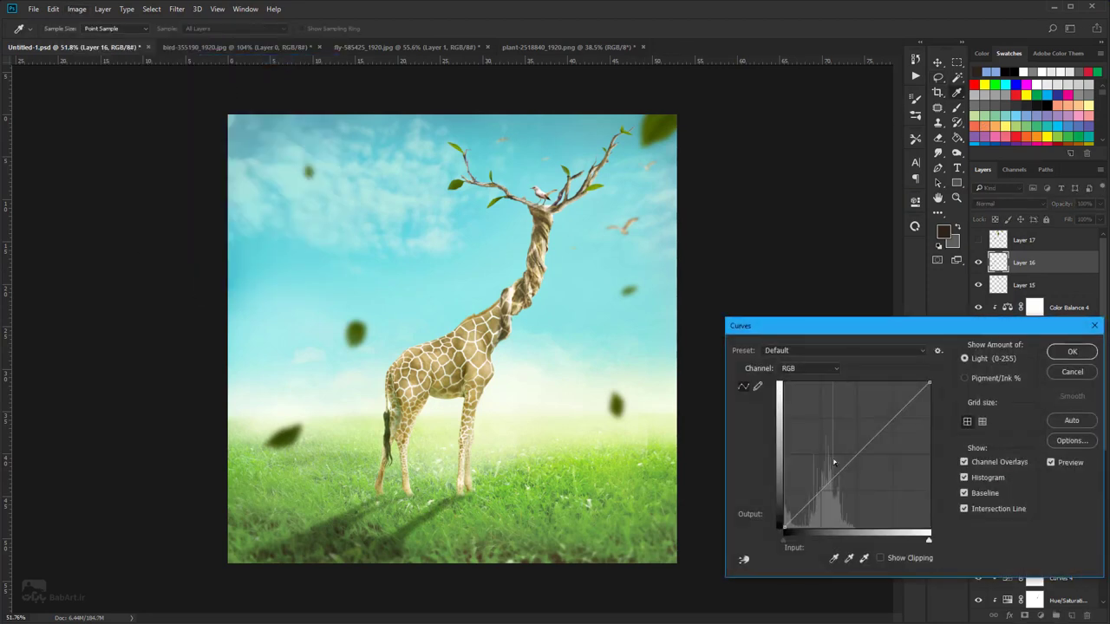
pyautogui.moveTo(834, 462); pyautogui.dragTo(843, 447)
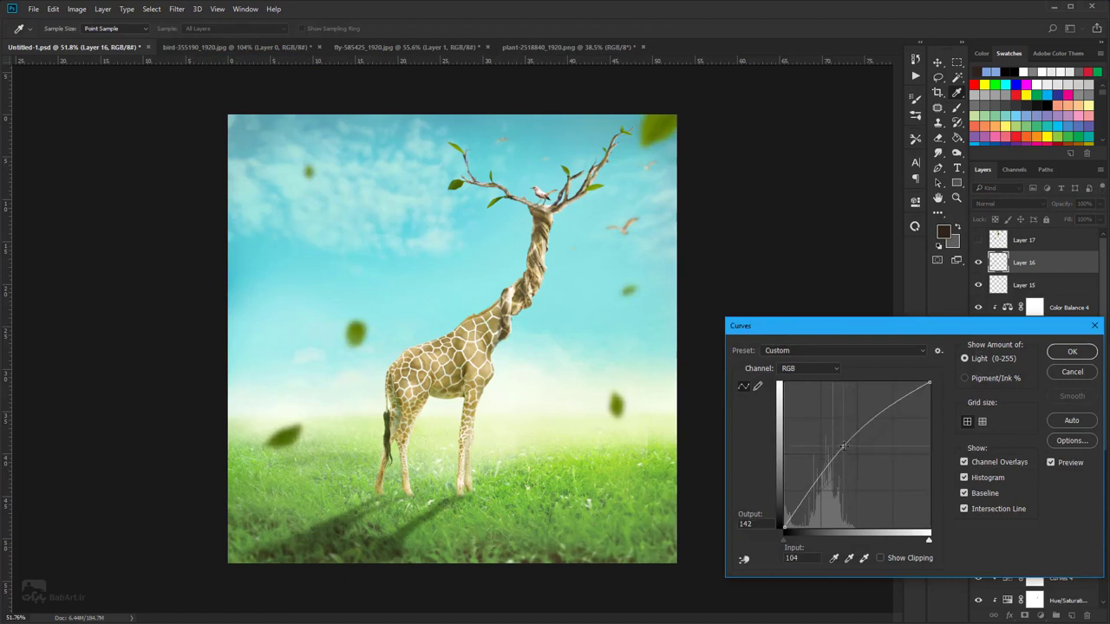
pyautogui.click(1073, 352)
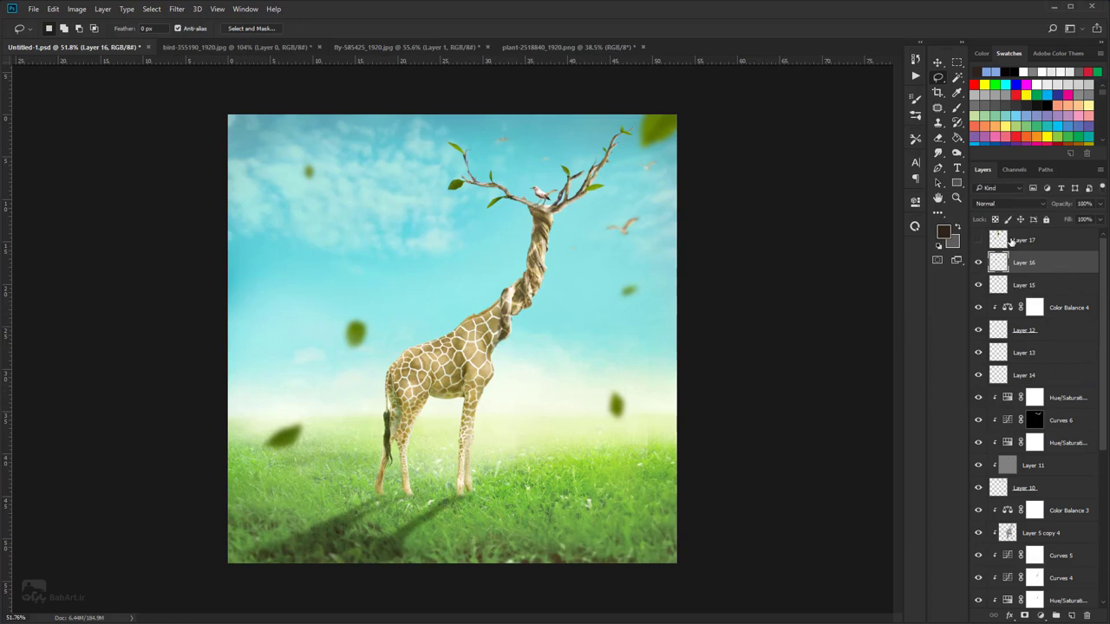
# - Show and select Layer 17, move its chest leaf in front of the giraffe and put a copy in the sky behind it
pyautogui.click(999, 239)
pyautogui.click(978, 239)
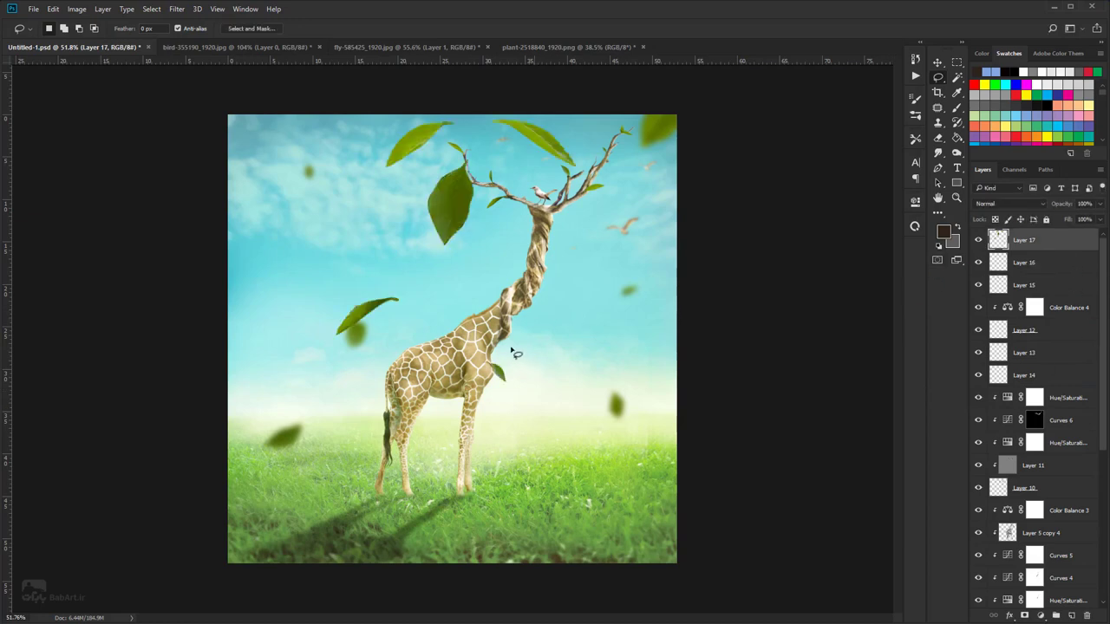
pyautogui.moveTo(511, 348)
pyautogui.mouseDown()
pyautogui.moveTo(463, 364)
pyautogui.moveTo(508, 347)
pyautogui.mouseUp()
pyautogui.moveTo(501, 390)
pyautogui.mouseDown()
pyautogui.moveTo(535, 423)
pyautogui.moveTo(531, 459)
pyautogui.moveTo(555, 375)
pyautogui.moveTo(549, 311)
pyautogui.moveTo(557, 324)
pyautogui.moveTo(366, 238)
pyautogui.moveTo(272, 252)
pyautogui.mouseUp()
pyautogui.hotkey('ctrl', 't')
pyautogui.press('Return')
# - Flip the small leaf in the sky behind the giraffe horizontally and shrink it to a tiny leaf
pyautogui.hotkey('ctrl', 't')
pyautogui.scroll(4, 276, 255)
pyautogui.rightClick(230, 243)
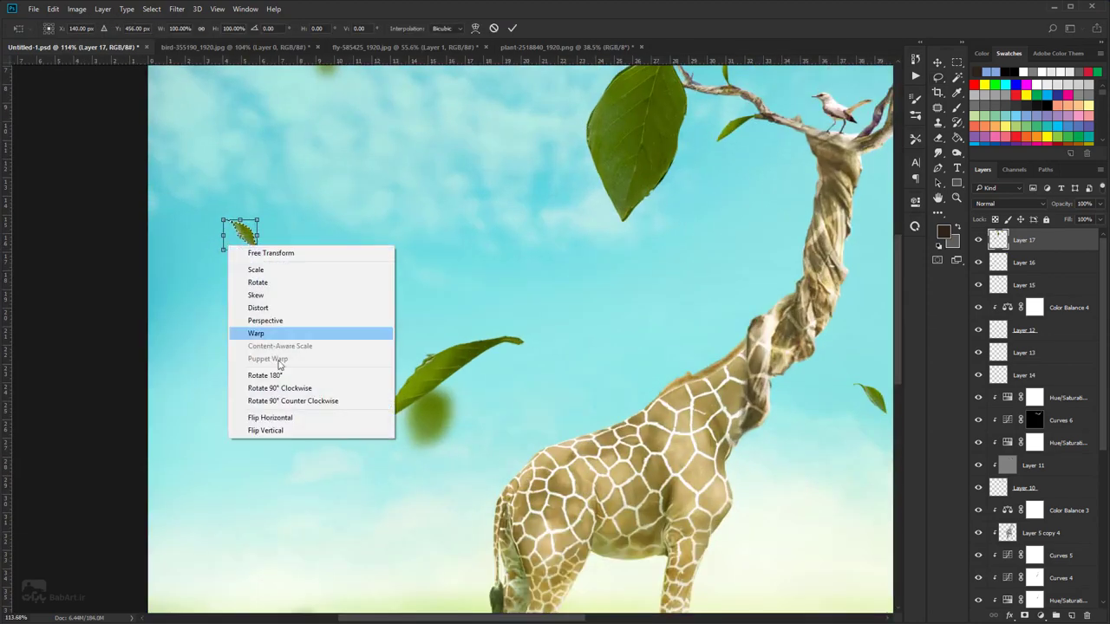
pyautogui.click(270, 418)
pyautogui.moveTo(257, 251); pyautogui.dragTo(248, 239)
pyautogui.press('Return')
pyautogui.press('l')
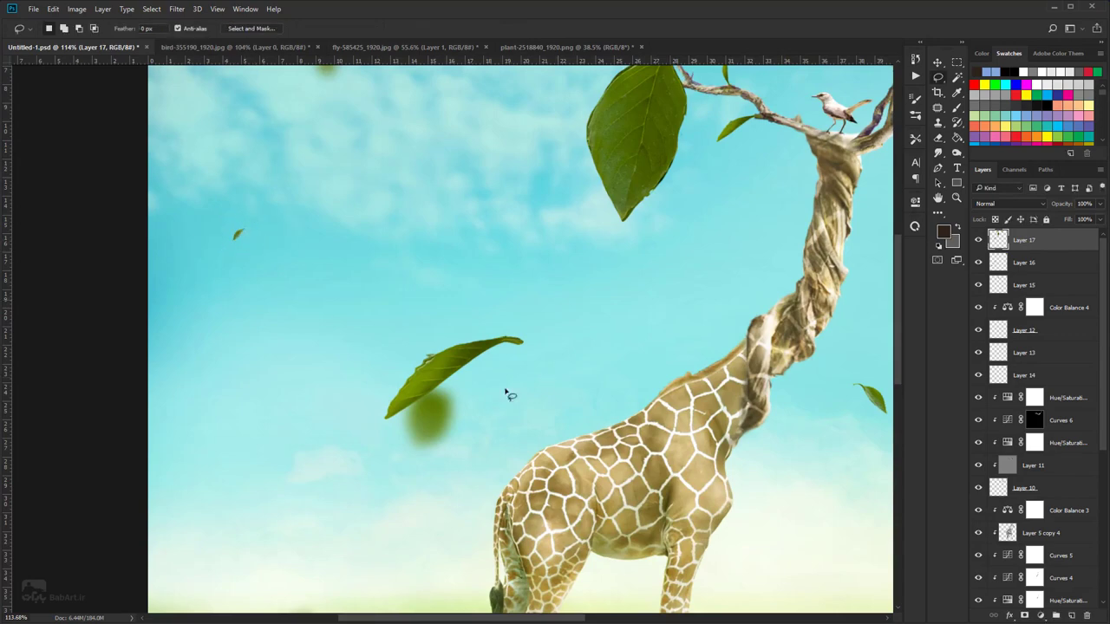
# - Scale the leaf behind the giraffe's back to about 34%, rotate it about -42° and place it higher in the sky near the clouds
pyautogui.moveTo(321, 376)
pyautogui.mouseDown()
pyautogui.moveTo(551, 317)
pyautogui.moveTo(557, 302)
pyautogui.mouseUp()
pyautogui.moveTo(453, 376); pyautogui.dragTo(422, 325)
pyautogui.hotkey('ctrl', 't')
pyautogui.scroll(-2, 446, 367)
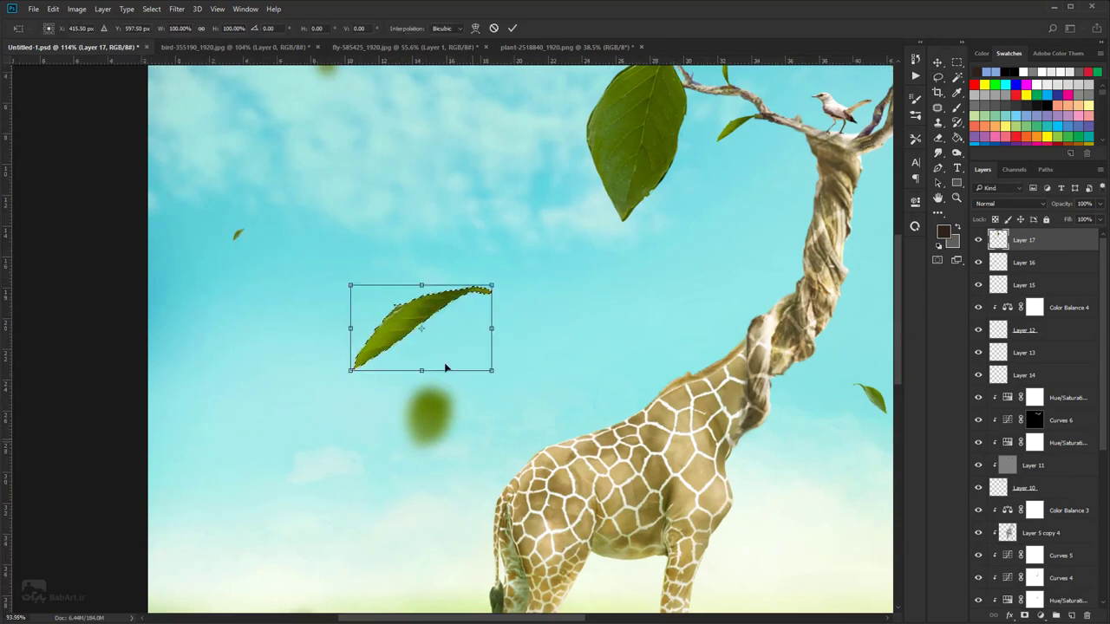
pyautogui.scroll(-3, 446, 368)
pyautogui.moveTo(473, 369); pyautogui.dragTo(451, 307)
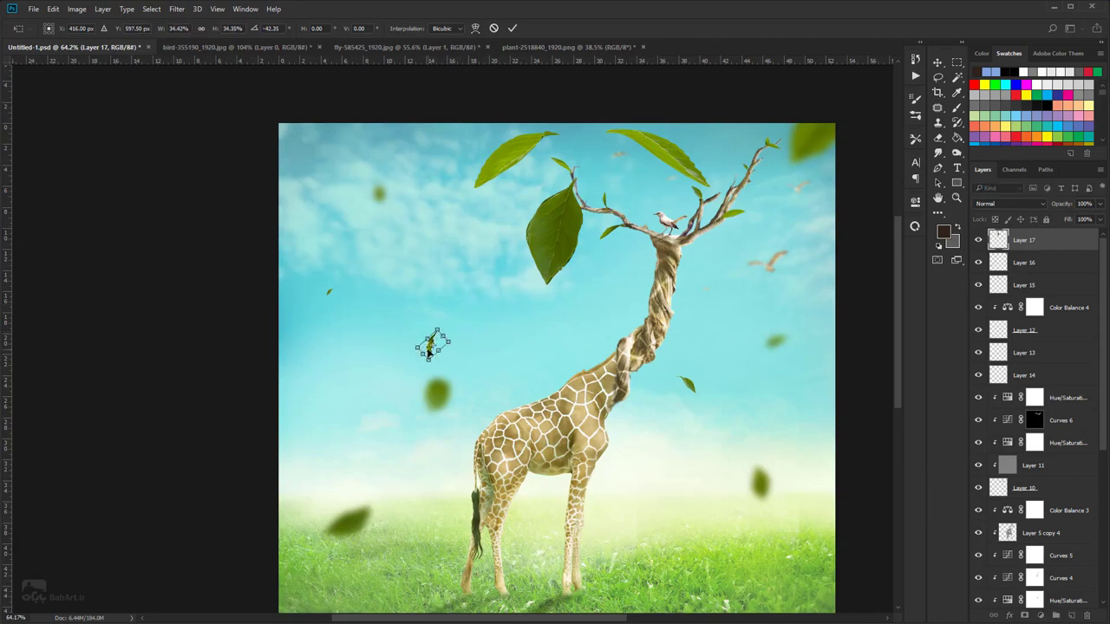
pyautogui.moveTo(428, 354); pyautogui.dragTo(437, 278)
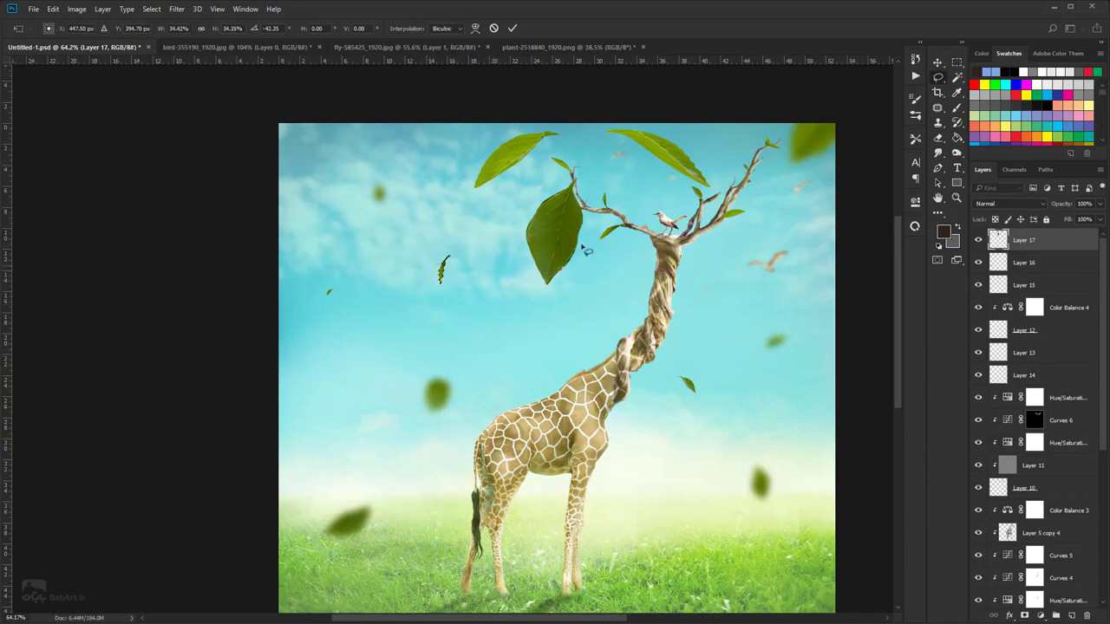
pyautogui.press('Return')
# - Move the large leaf beside the antlers to the sky's upper-left corner, flip it vertically and scale it to about 27%
pyautogui.moveTo(583, 183)
pyautogui.mouseDown()
pyautogui.moveTo(491, 260)
pyautogui.moveTo(579, 188)
pyautogui.mouseUp()
pyautogui.moveTo(550, 234)
pyautogui.mouseDown()
pyautogui.moveTo(321, 172)
pyautogui.moveTo(333, 176)
pyautogui.mouseUp()
pyautogui.hotkey('ctrl', 't')
pyautogui.rightClick(344, 193)
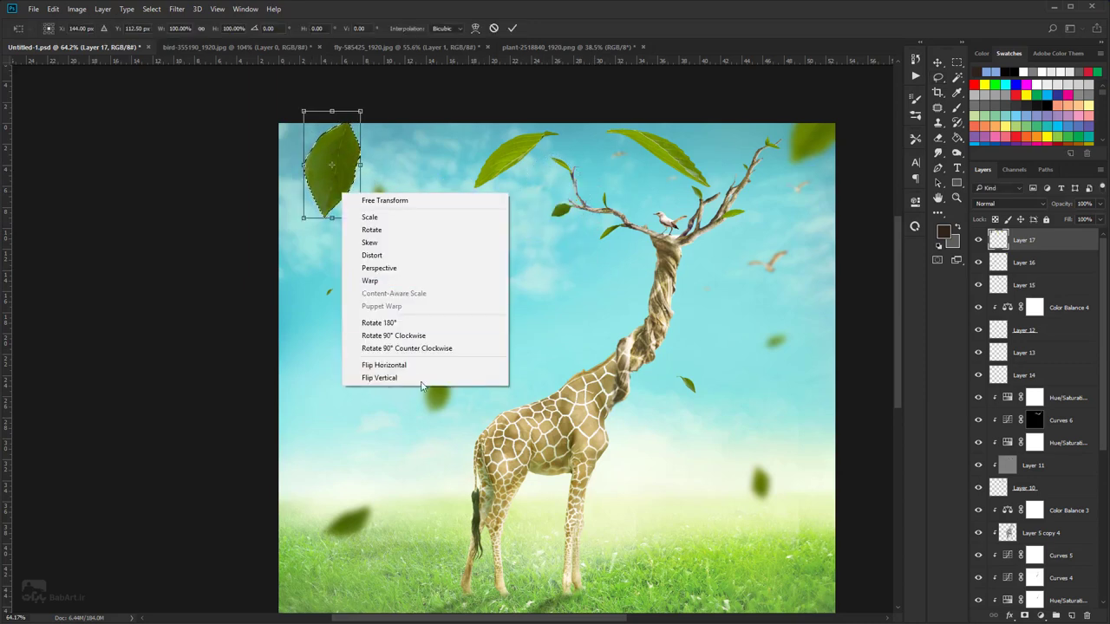
pyautogui.click(418, 379)
pyautogui.moveTo(361, 218); pyautogui.dragTo(341, 181)
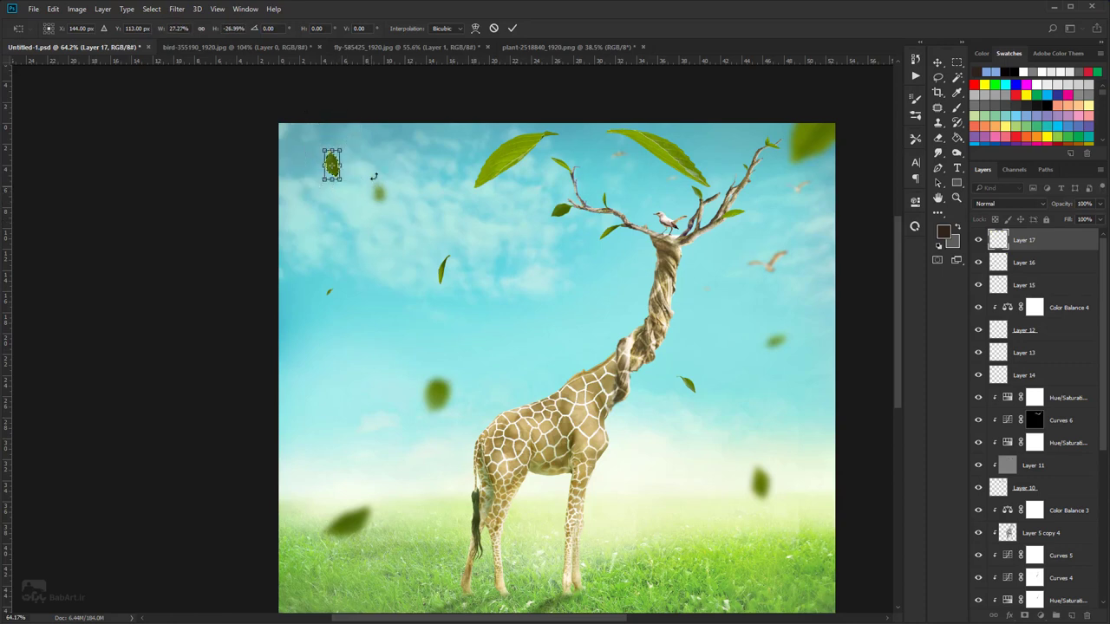
pyautogui.press('Return')
pyautogui.press('l')
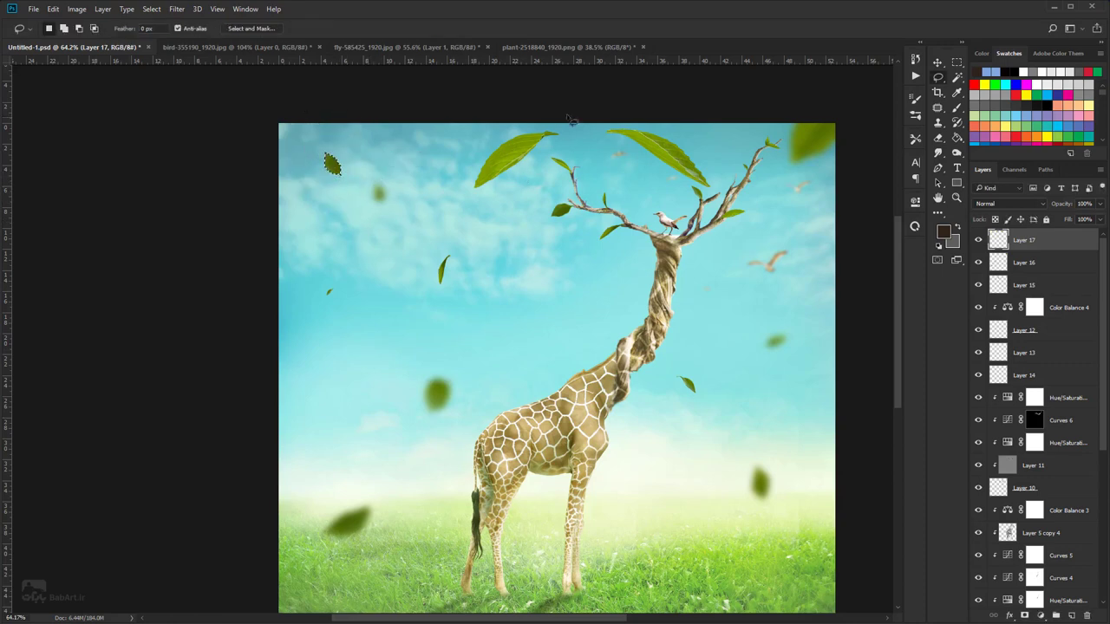
# - Move the remaining leaf from the sky left of the antlers onto the top of the giraffe's front leg and shrink it
pyautogui.moveTo(424, 156)
pyautogui.mouseDown()
pyautogui.moveTo(569, 115)
pyautogui.moveTo(433, 149)
pyautogui.mouseUp()
pyautogui.moveTo(502, 154)
pyautogui.mouseDown()
pyautogui.moveTo(515, 282)
pyautogui.moveTo(558, 345)
pyautogui.mouseUp()
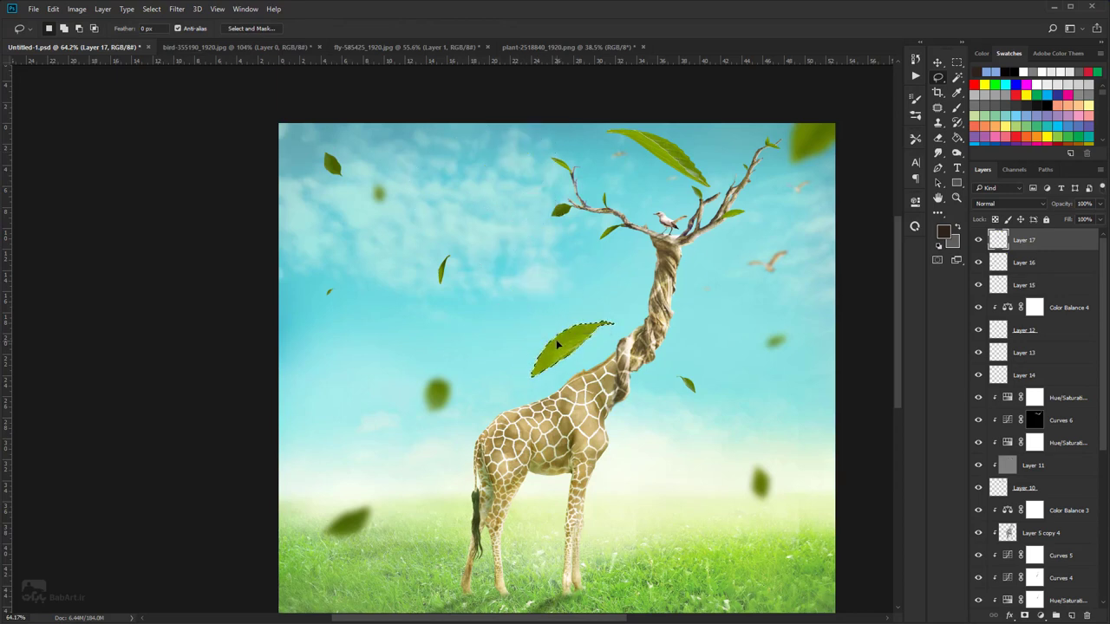
pyautogui.hotkey('ctrl', 't')
pyautogui.moveTo(618, 378)
pyautogui.mouseDown()
pyautogui.moveTo(591, 348)
pyautogui.moveTo(601, 458)
pyautogui.mouseUp()
pyautogui.press('Return')
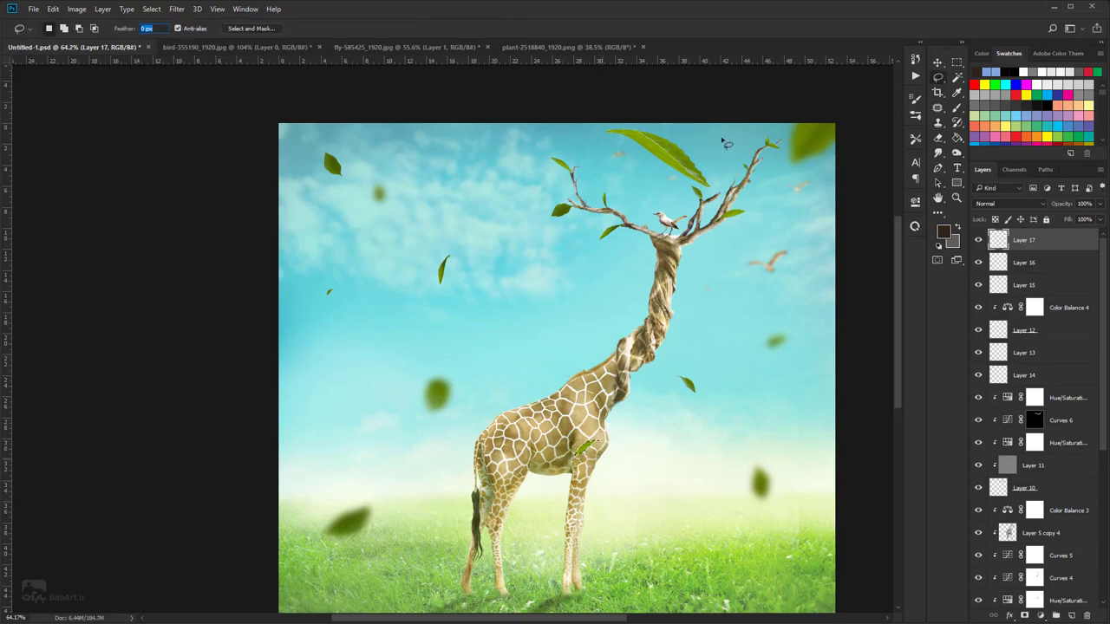
# - Move the leaf above the antlers to the giraffe's hind leg near the tail tip and scale it to about 31%
pyautogui.moveTo(672, 164); pyautogui.dragTo(488, 552)
pyautogui.hotkey('ctrl', 't')
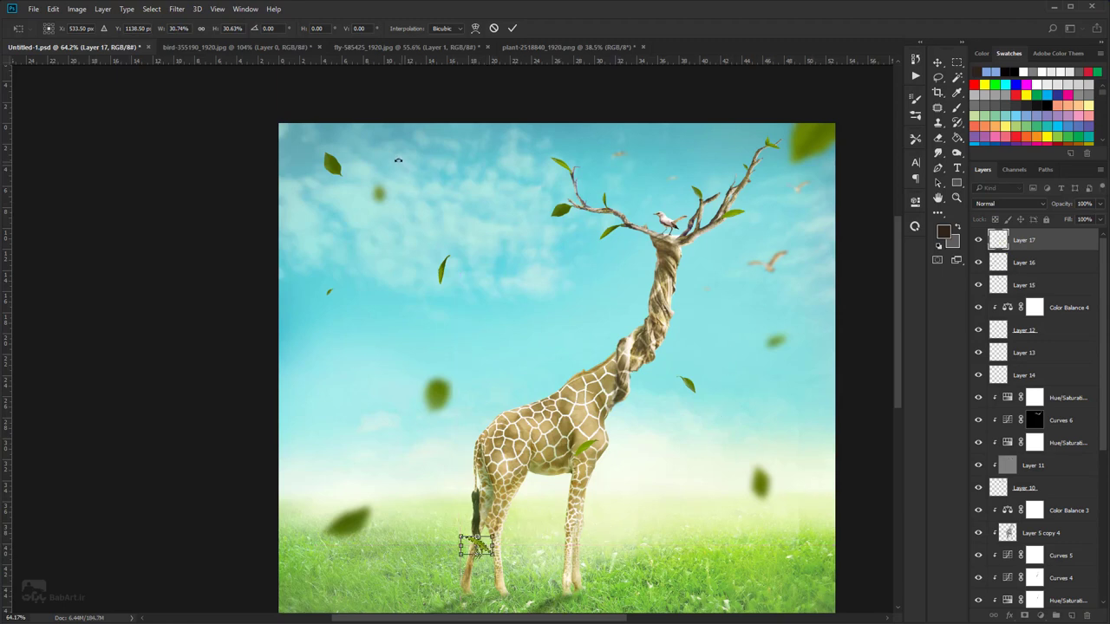
pyautogui.press('Return')
pyautogui.press('l')
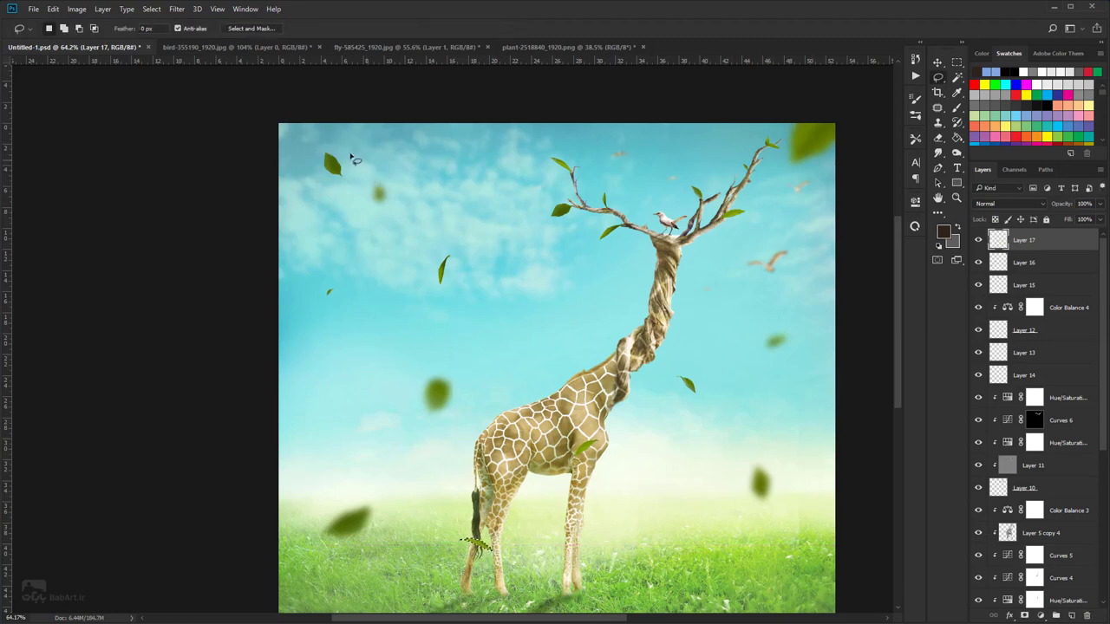
# - Move the leaf from the sky's upper-left corner to between the giraffe's front and hind legs and make it smaller
pyautogui.moveTo(309, 157)
pyautogui.mouseDown()
pyautogui.moveTo(356, 159)
pyautogui.moveTo(313, 170)
pyautogui.moveTo(522, 332)
pyautogui.moveTo(657, 478)
pyautogui.moveTo(681, 533)
pyautogui.mouseUp()
pyautogui.hotkey('ctrl', 't')
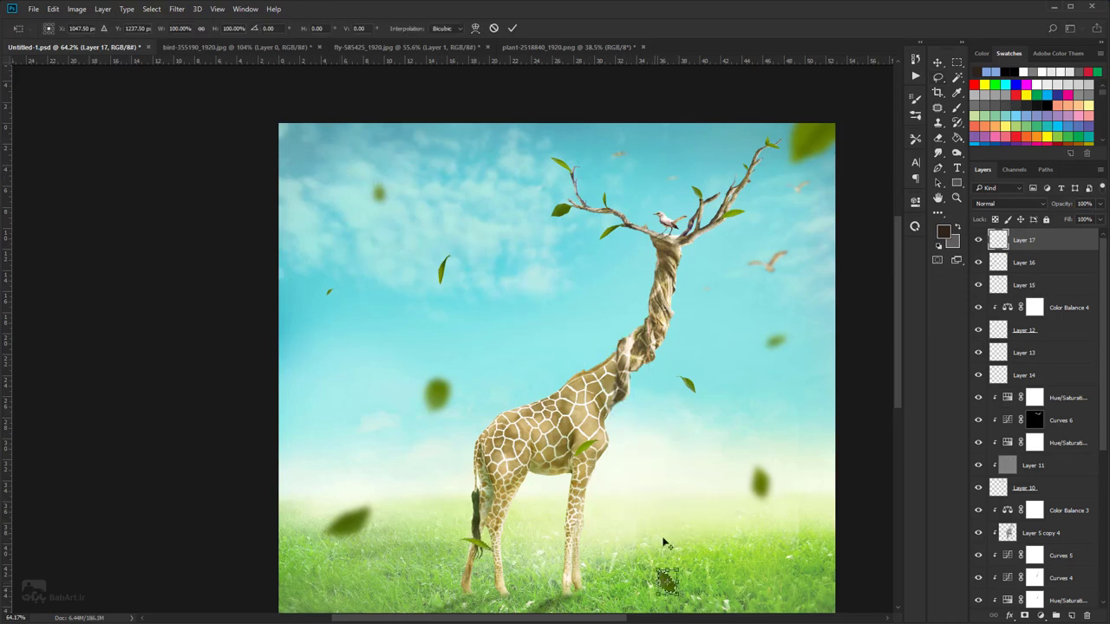
pyautogui.moveTo(677, 593)
pyautogui.mouseDown()
pyautogui.moveTo(532, 521)
pyautogui.moveTo(552, 532)
pyautogui.mouseUp()
pyautogui.press('Return')
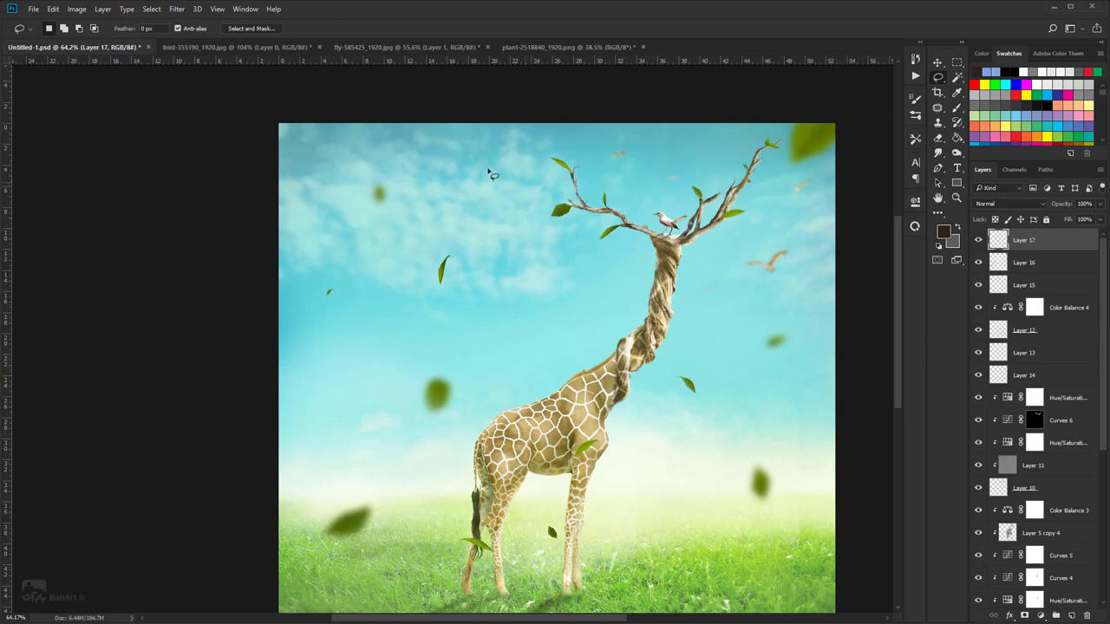
# - Apply a 4.2-pixel Gaussian Blur to the Layer 17 leaves
pyautogui.click(184, 10)
pyautogui.moveTo(217, 139)
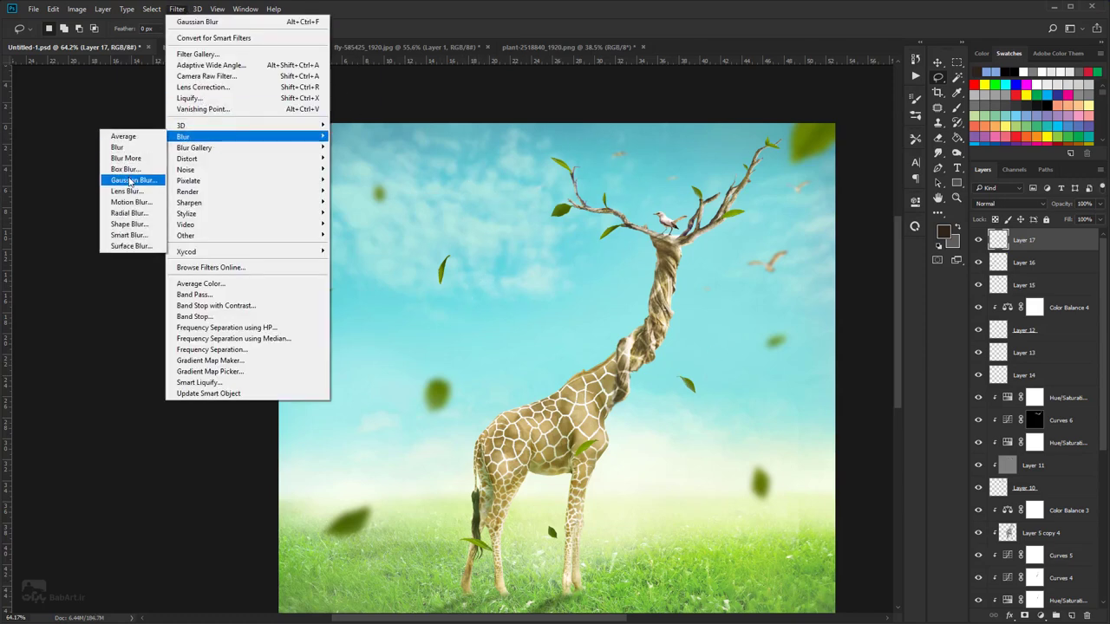
pyautogui.click(130, 180)
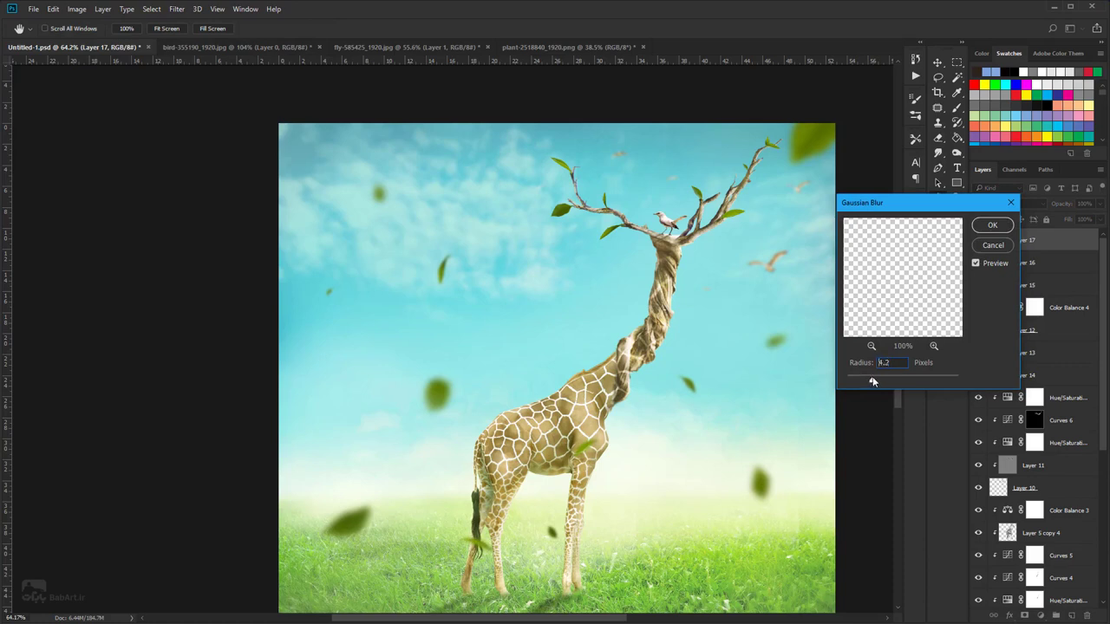
pyautogui.click(992, 225)
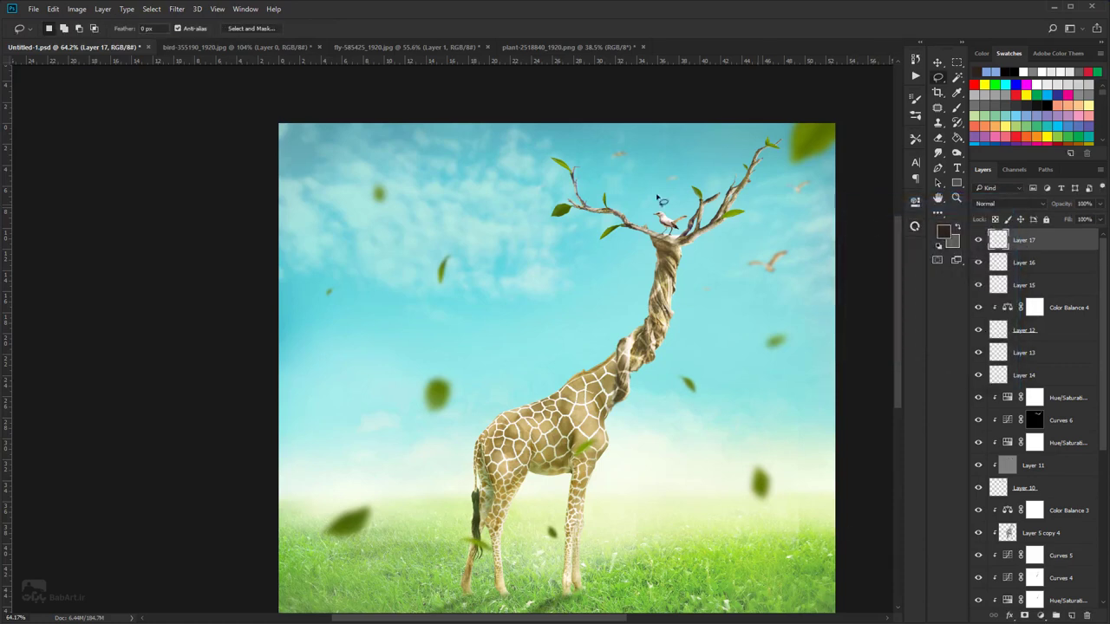
# - Brighten the midtones of the Layer 17 leaves with a Levels adjustment
pyautogui.click(77, 9)
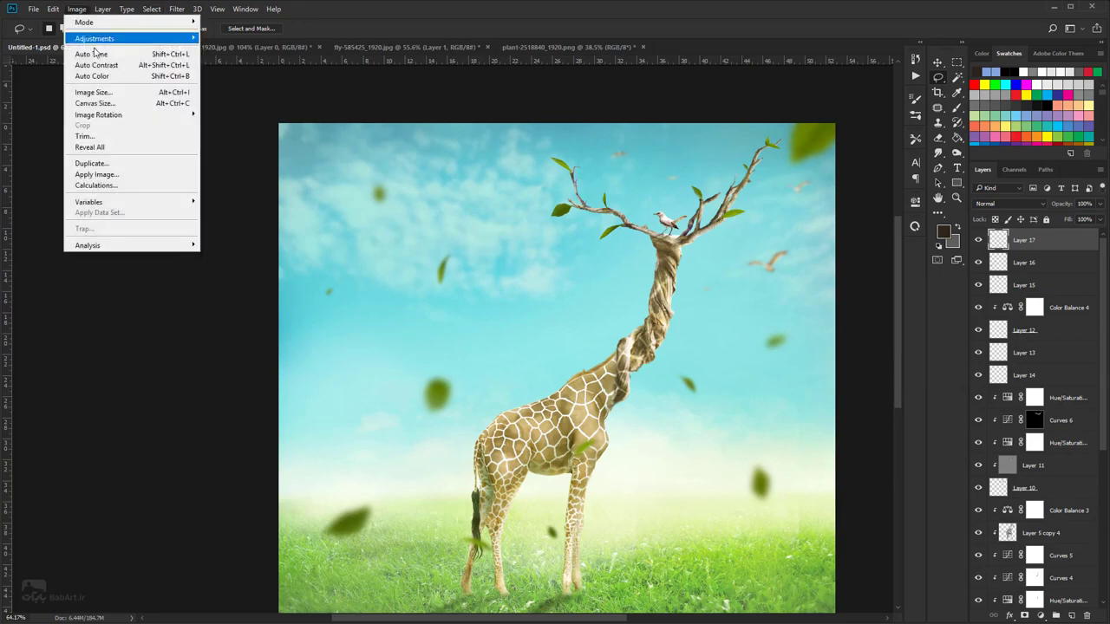
pyautogui.moveTo(130, 38)
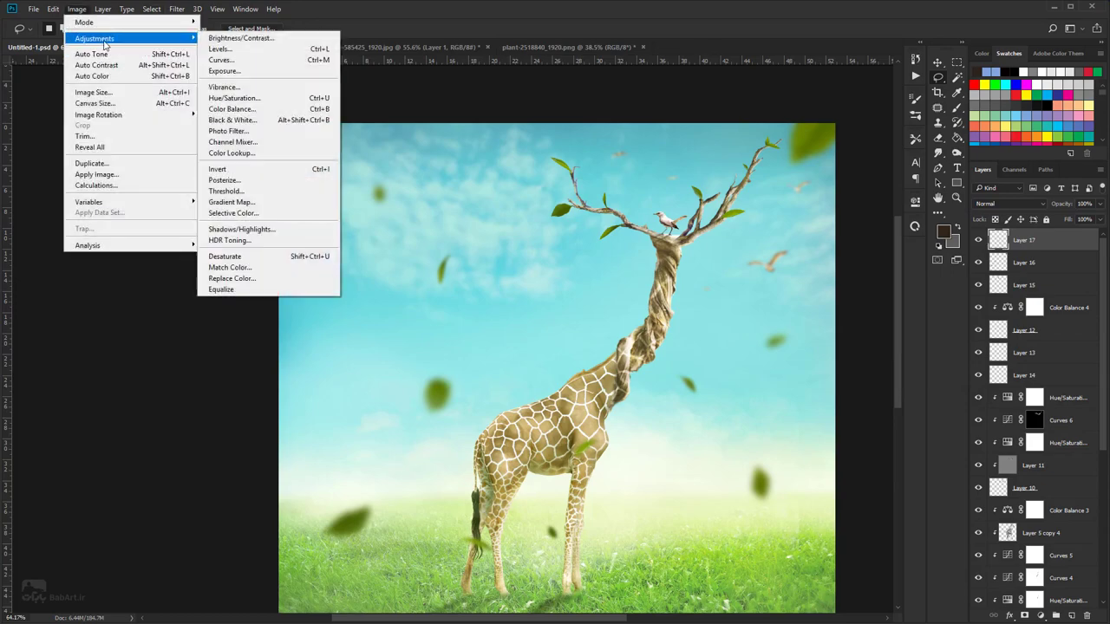
pyautogui.click(245, 49)
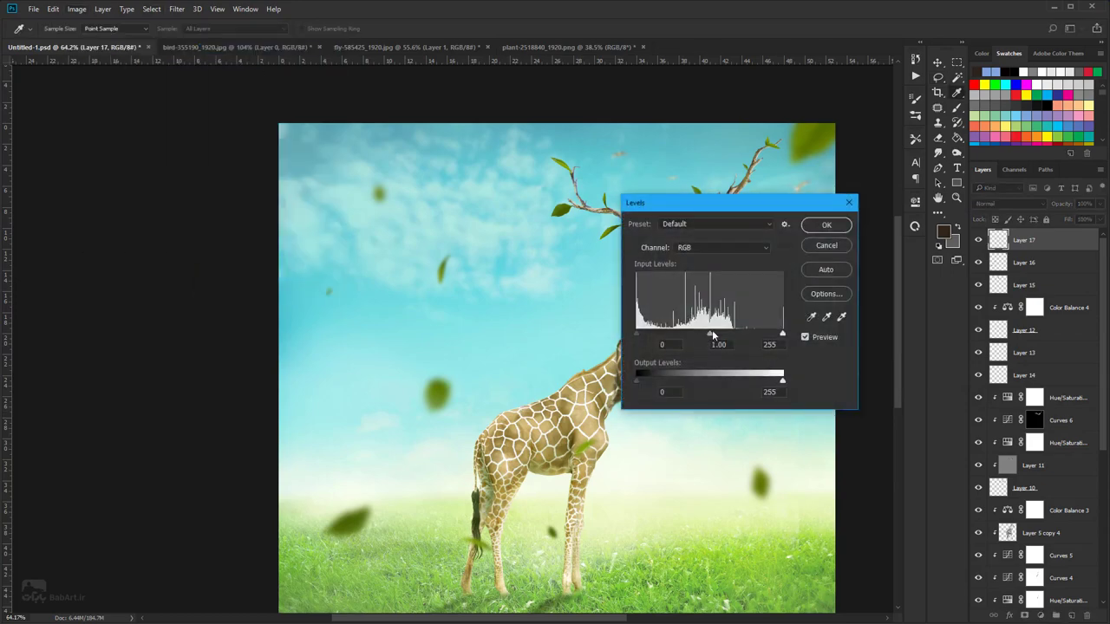
pyautogui.moveTo(726, 335); pyautogui.dragTo(696, 334)
pyautogui.click(826, 226)
pyautogui.scroll(-2, 583, 447)
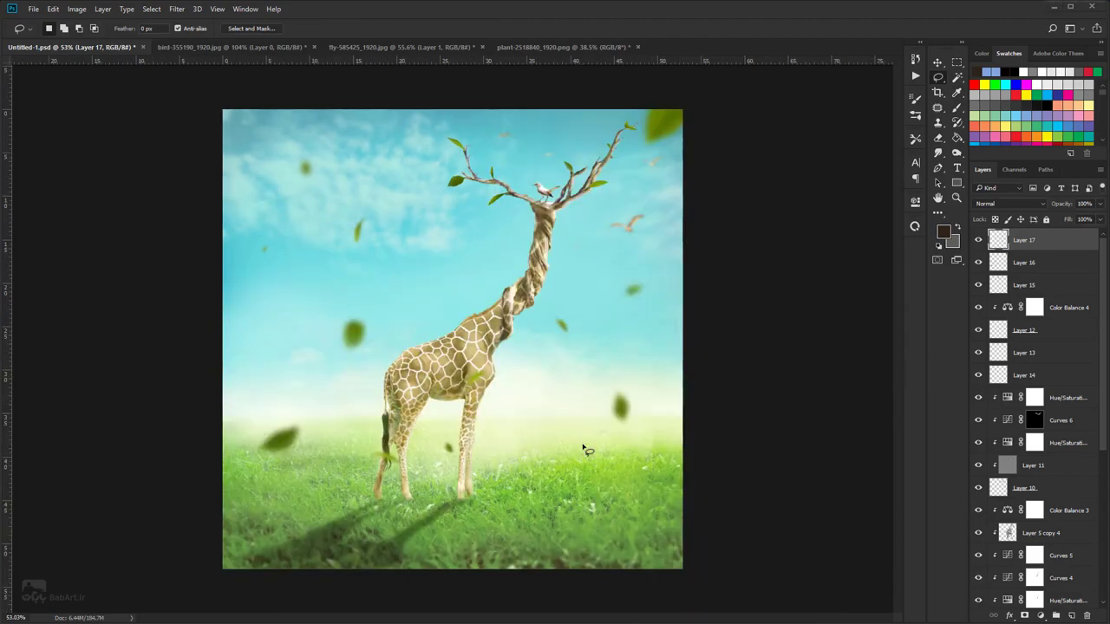
# - Close the bird-355190_1920.jpg, fly-585425_1920.jpg and plant-2518840_1920.png documents without saving changes
pyautogui.click(299, 47)
pyautogui.click(314, 47)
pyautogui.click(588, 241)
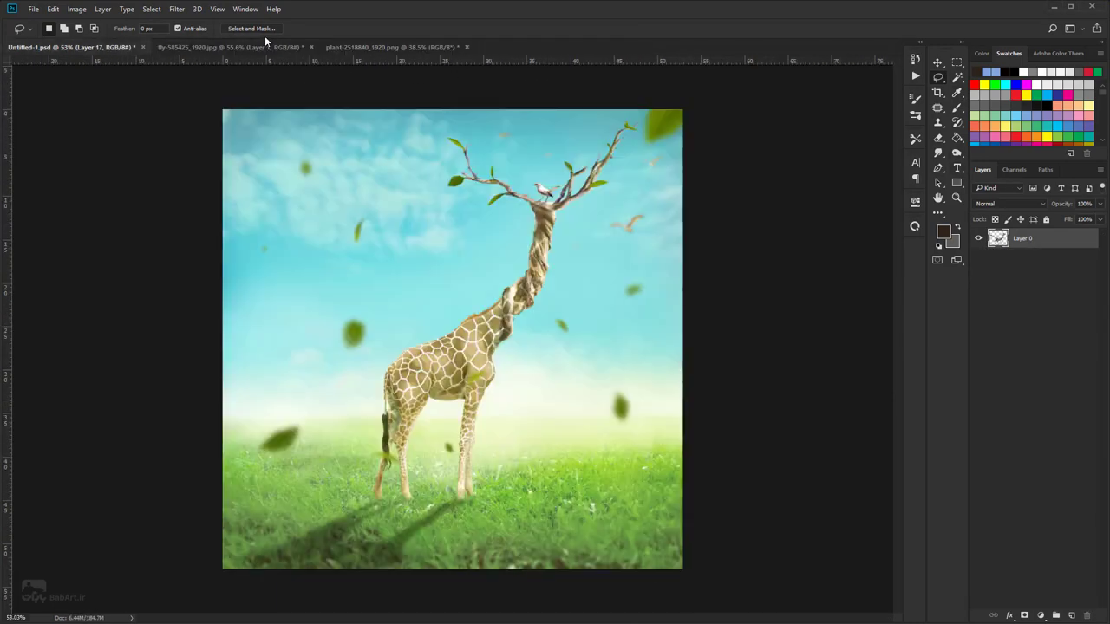
pyautogui.click(310, 47)
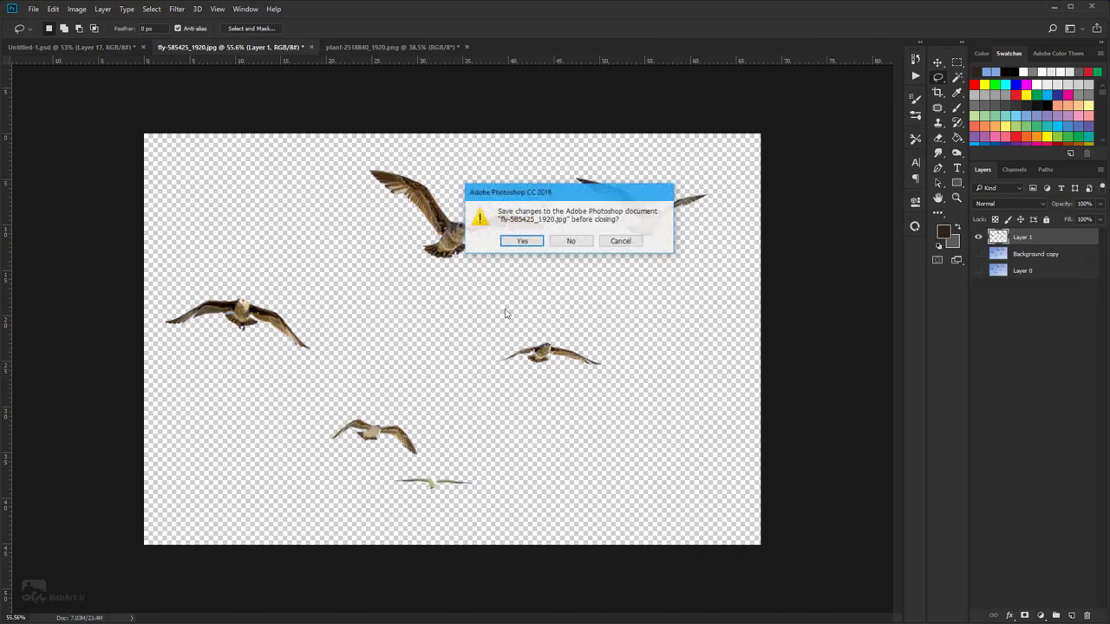
pyautogui.click(570, 241)
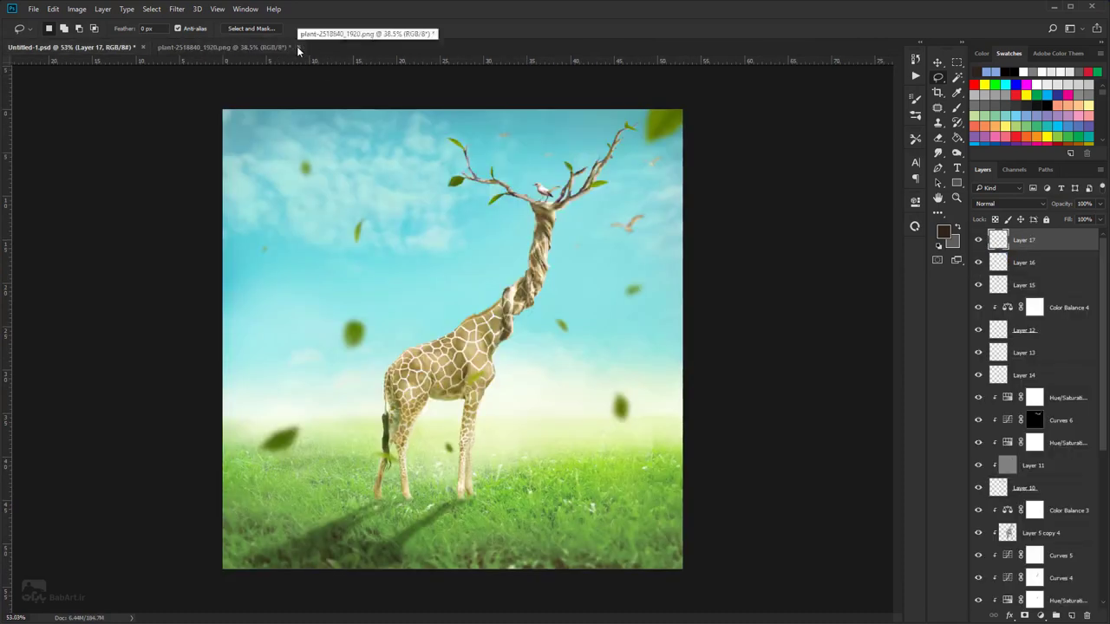
pyautogui.click(297, 47)
pyautogui.click(571, 241)
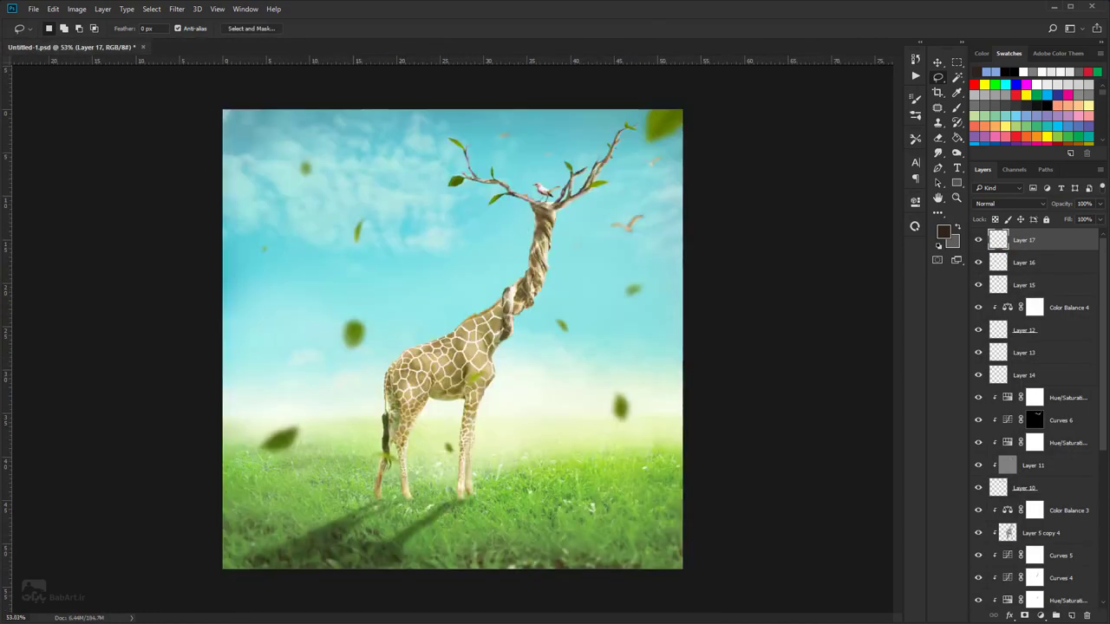
# - Open TexturesCom_Trees0091_alphamasked_S.png and bring its tree into the giraffe composite as a new layer over the giraffe's body
pyautogui.hotkey('alt', 'Tab')
pyautogui.moveTo(363, 302); pyautogui.dragTo(564, 28)
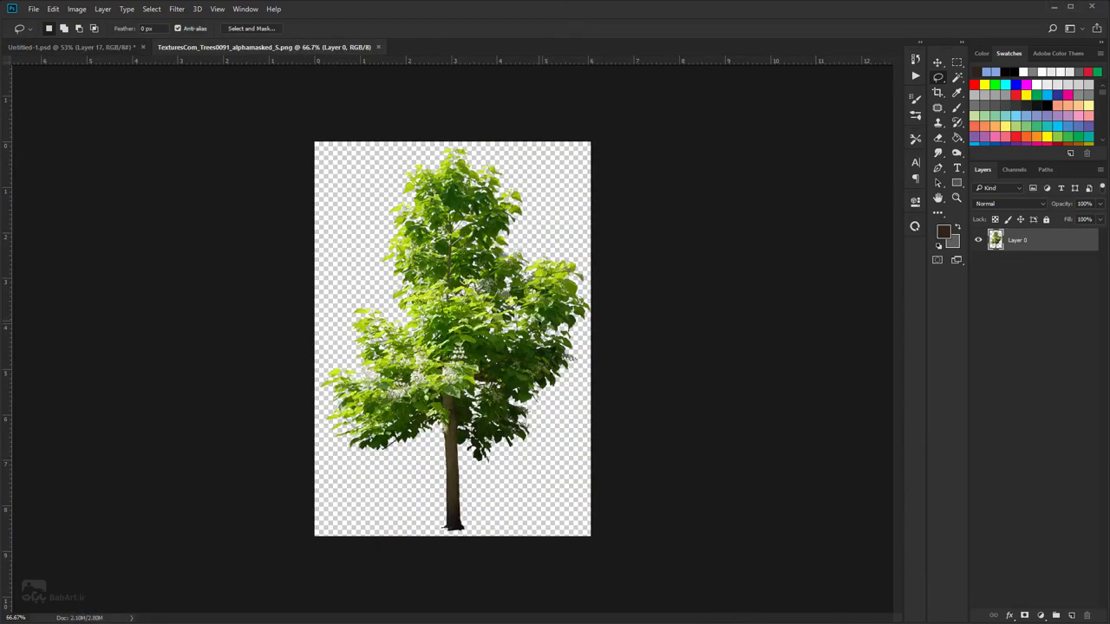
pyautogui.scroll(-2, 538, 318)
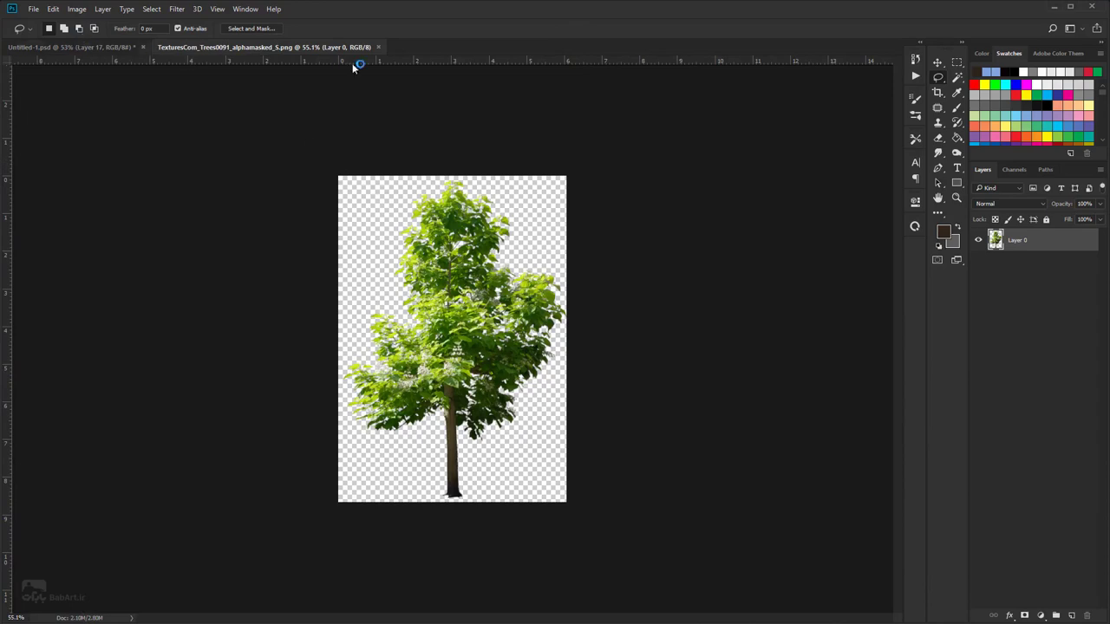
pyautogui.click(939, 63)
pyautogui.moveTo(451, 268); pyautogui.dragTo(389, 317)
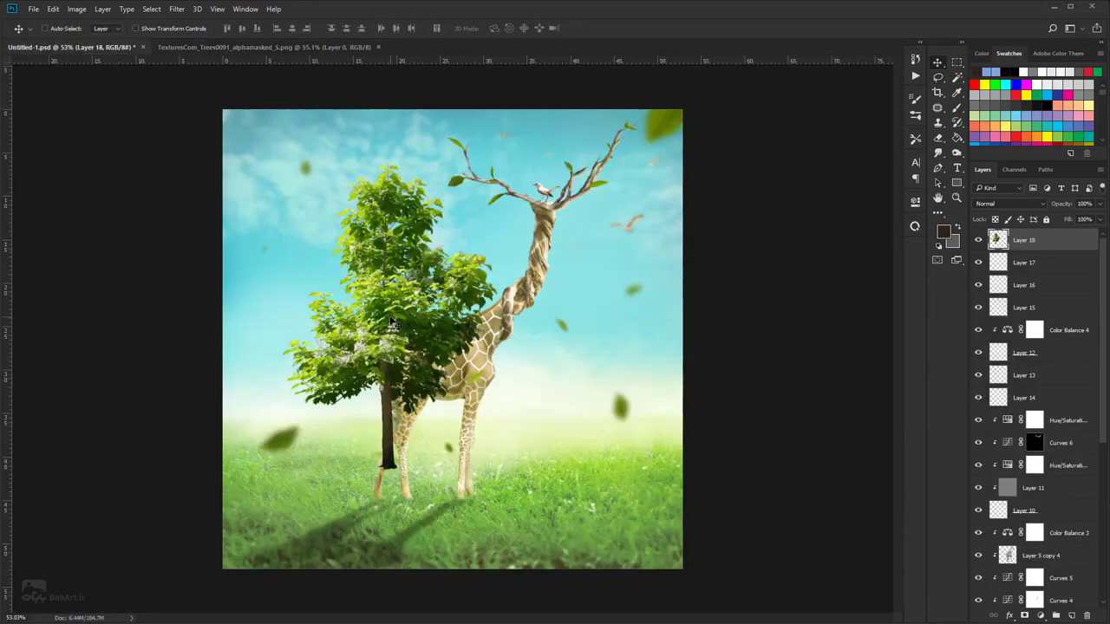
# - Rotate the Layer 18 tree with Free Transform and move it off the giraffe to the canvas's upper-left edge
pyautogui.hotkey('ctrl', '-')
pyautogui.click(54, 9)
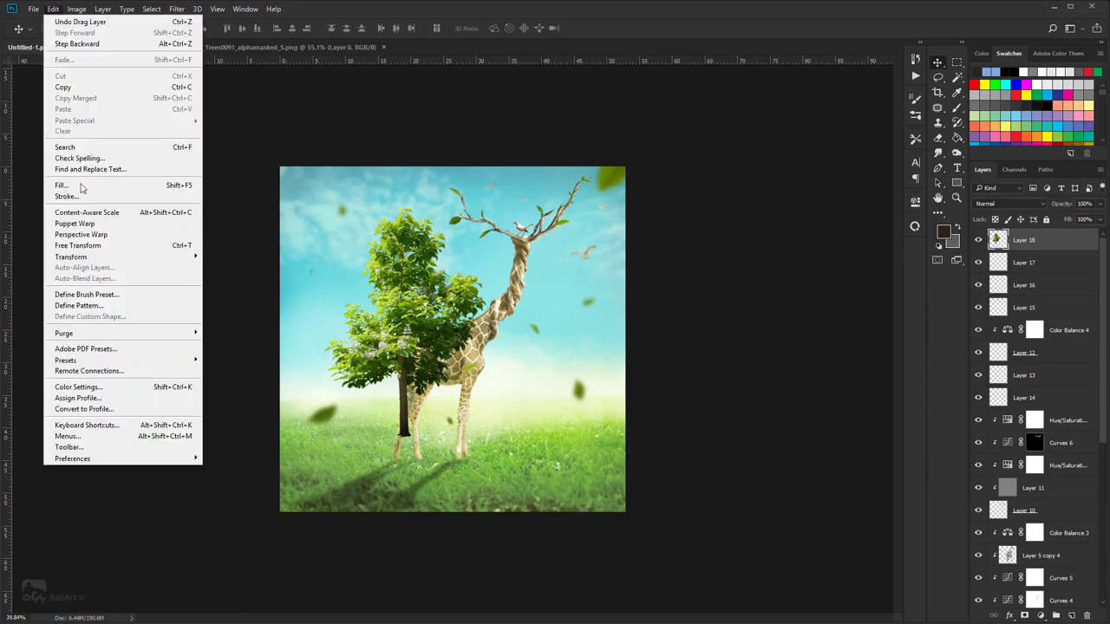
pyautogui.click(87, 247)
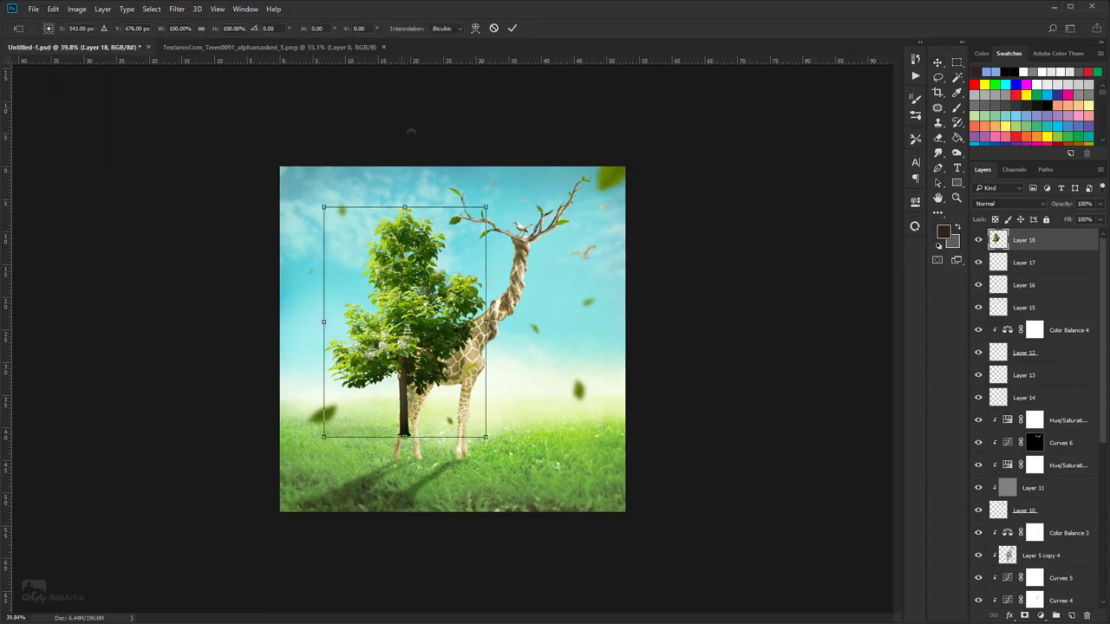
pyautogui.moveTo(562, 202); pyautogui.dragTo(587, 356)
pyautogui.moveTo(428, 345); pyautogui.dragTo(314, 287)
pyautogui.moveTo(421, 255); pyautogui.dragTo(371, 107)
# - Flip the tree vertically and shrink it to about 87% width and 90% height so its foliage hangs in from the upper-left canvas edge
pyautogui.rightClick(373, 292)
pyautogui.click(416, 473)
pyautogui.moveTo(336, 260); pyautogui.dragTo(336, 273)
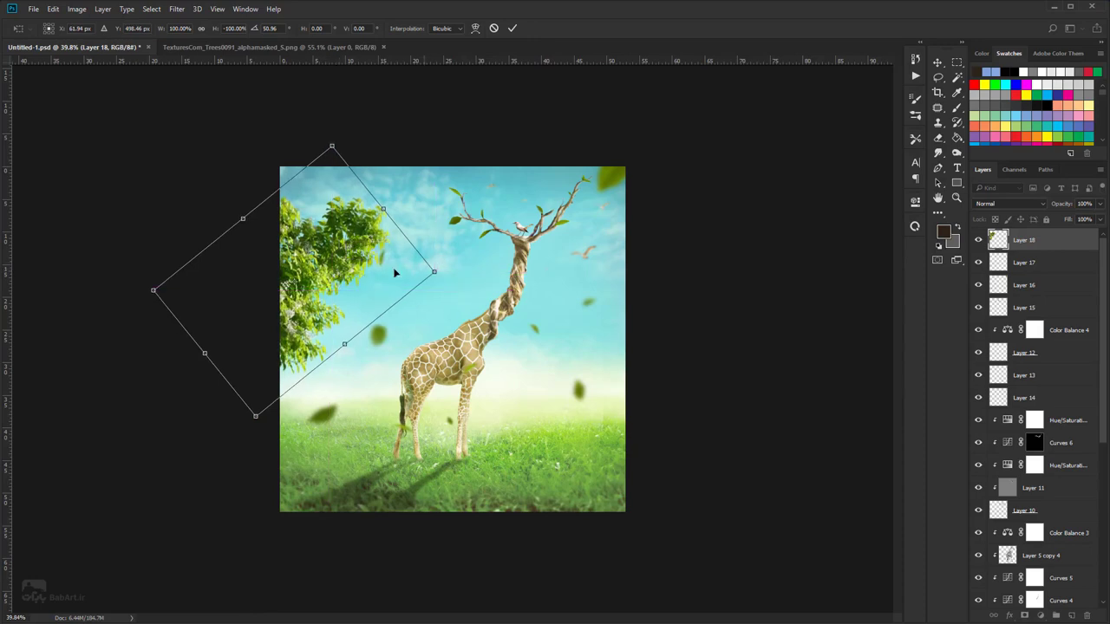
pyautogui.moveTo(428, 272); pyautogui.dragTo(370, 248)
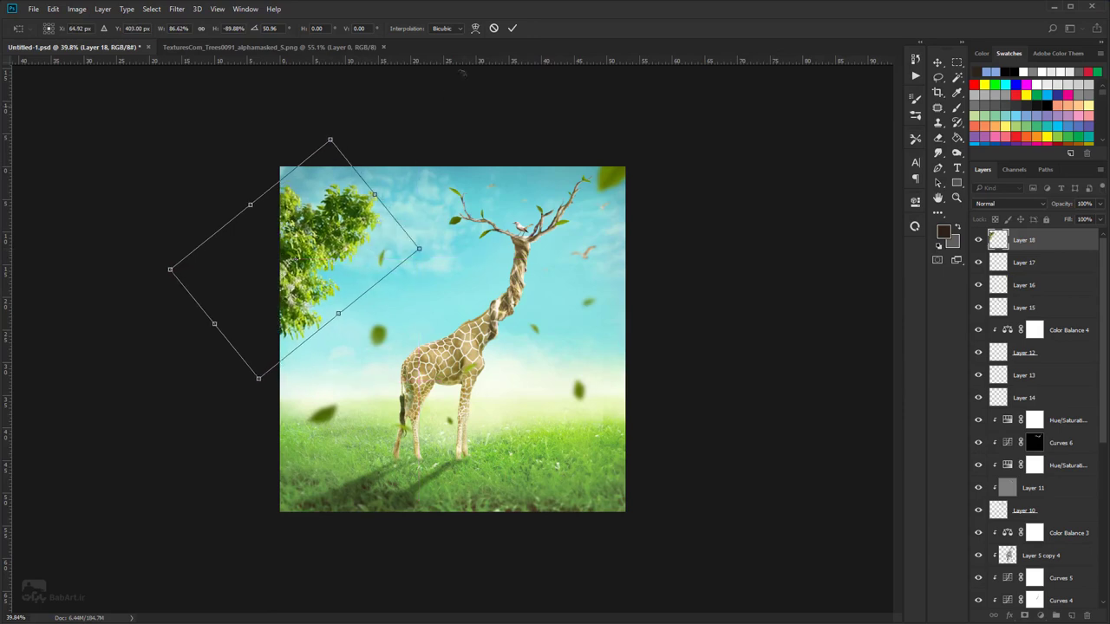
pyautogui.click(513, 29)
# - Soften the Layer 18 tree with a Gaussian Blur stronger than 4.4 pixels
pyautogui.click(177, 9)
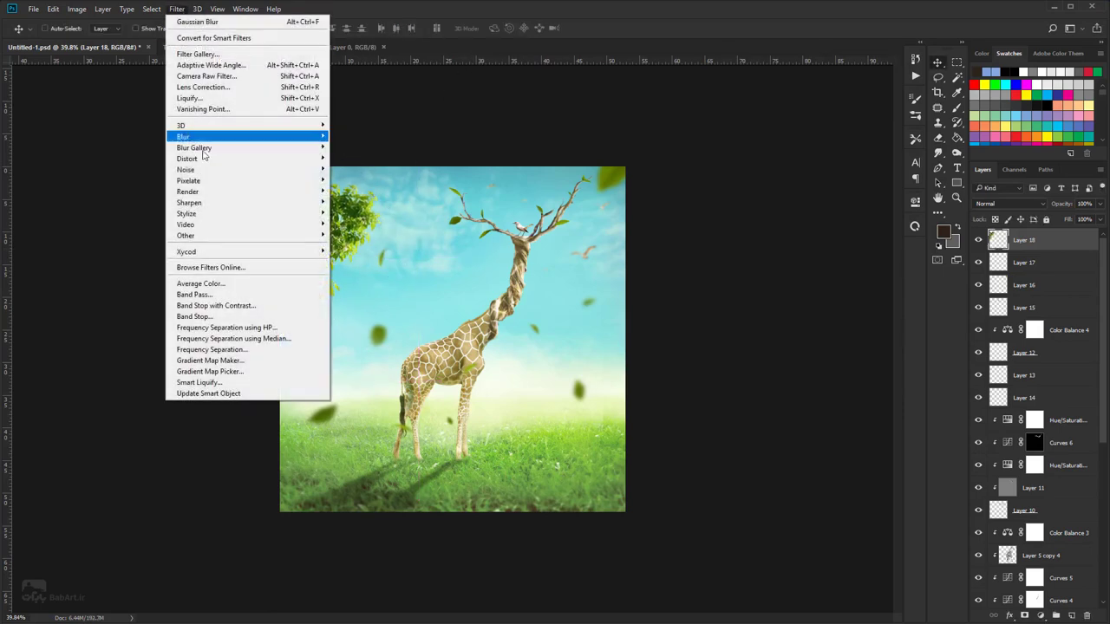
pyautogui.moveTo(208, 137)
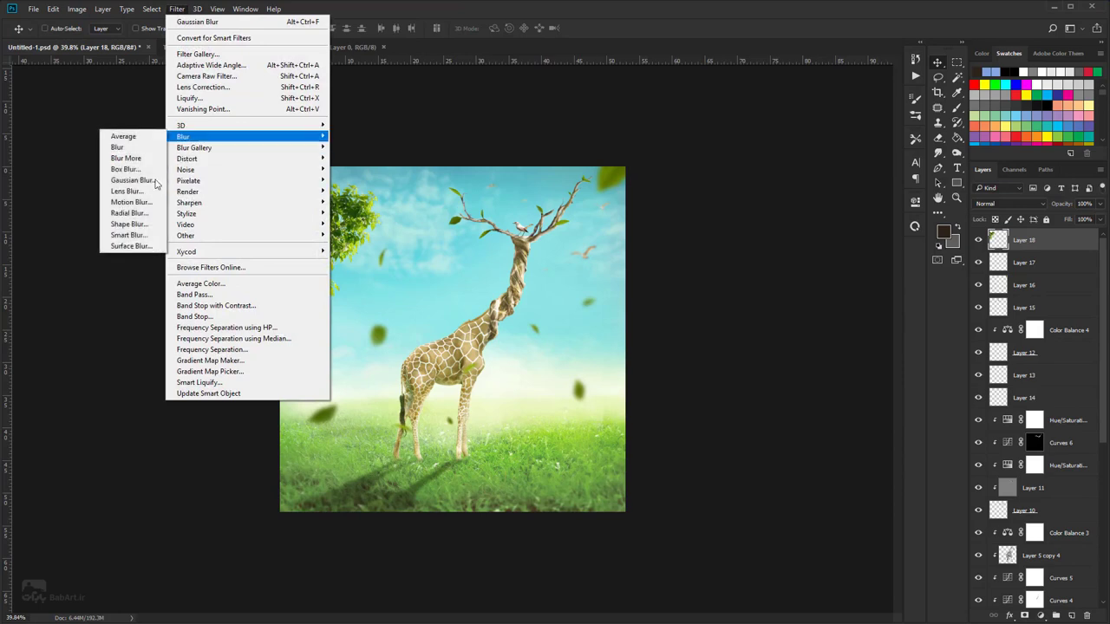
pyautogui.click(133, 179)
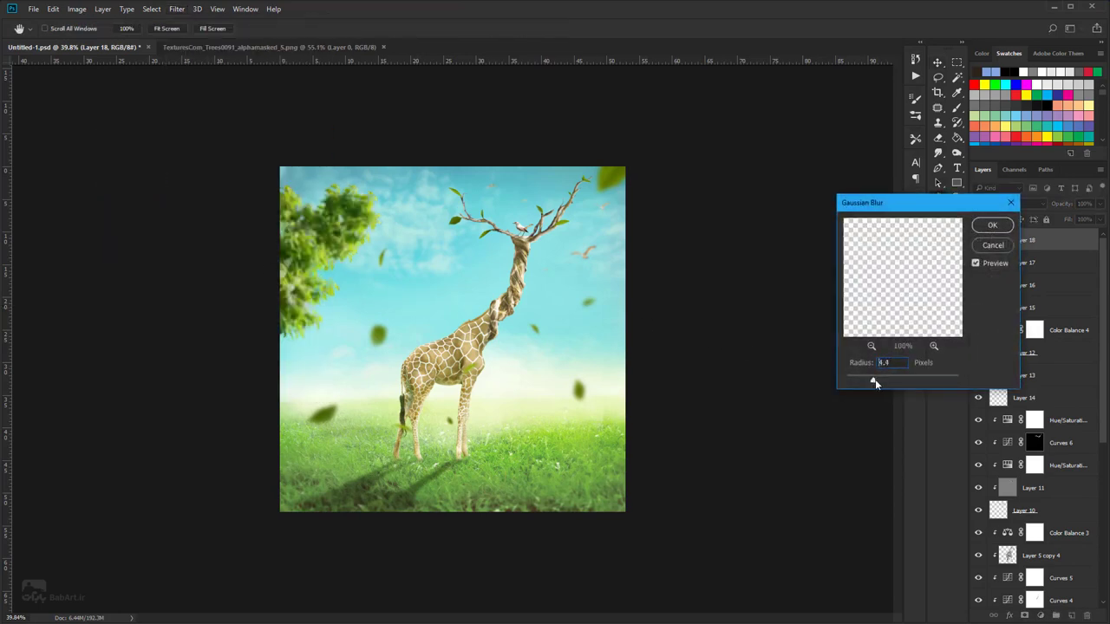
pyautogui.moveTo(875, 379); pyautogui.dragTo(885, 382)
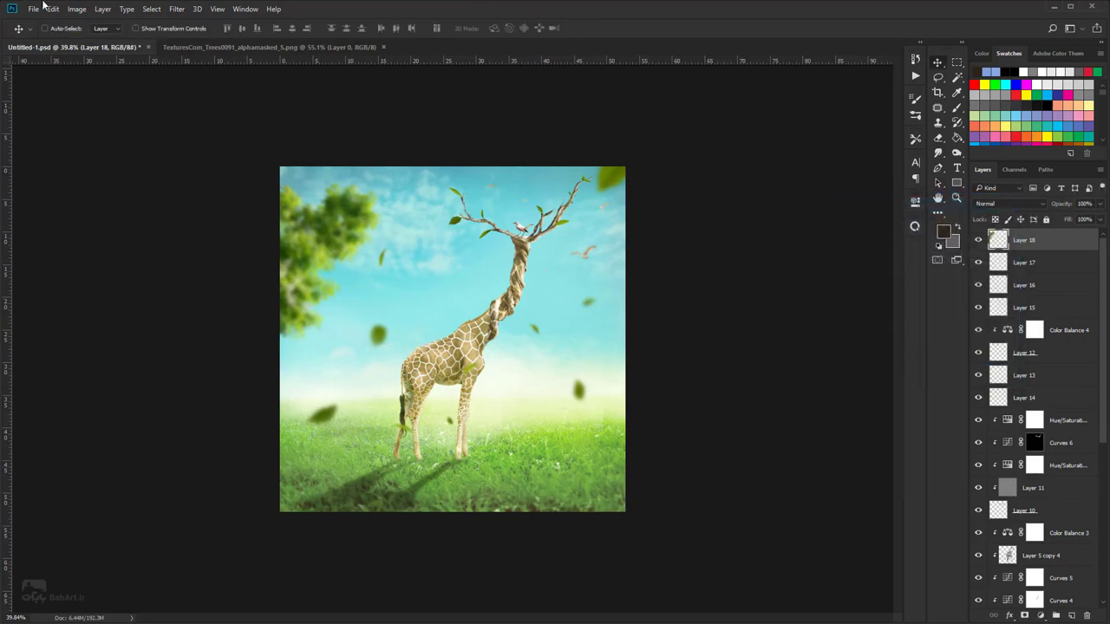
# - Lift the shadows of the Layer 18 tree with Curves by raising the black point to output 35
pyautogui.click(76, 9)
pyautogui.moveTo(104, 39)
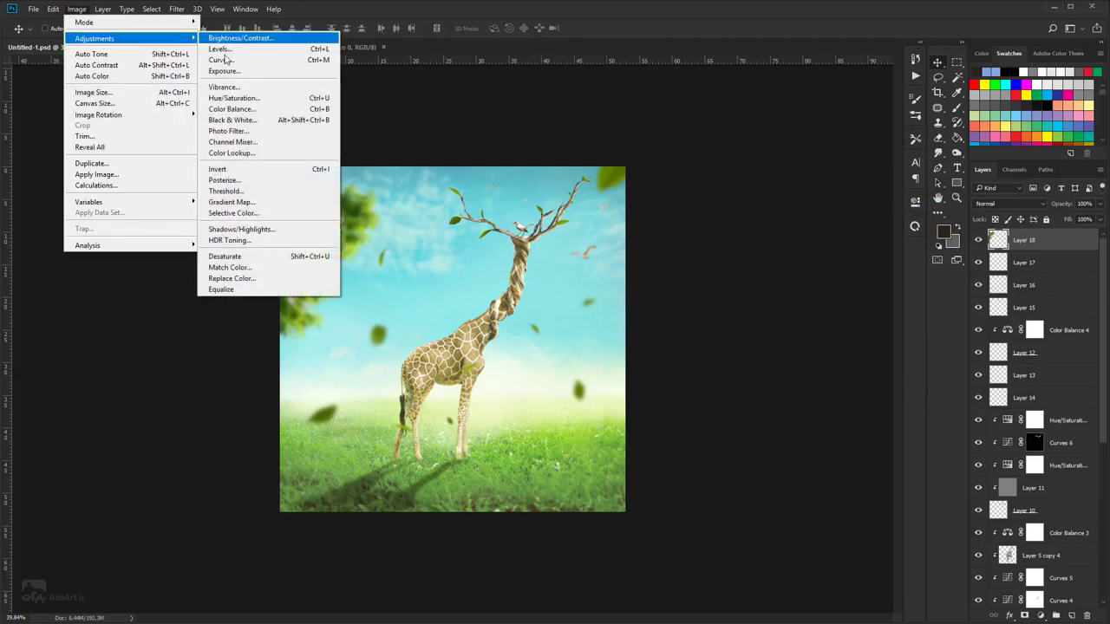
pyautogui.click(222, 60)
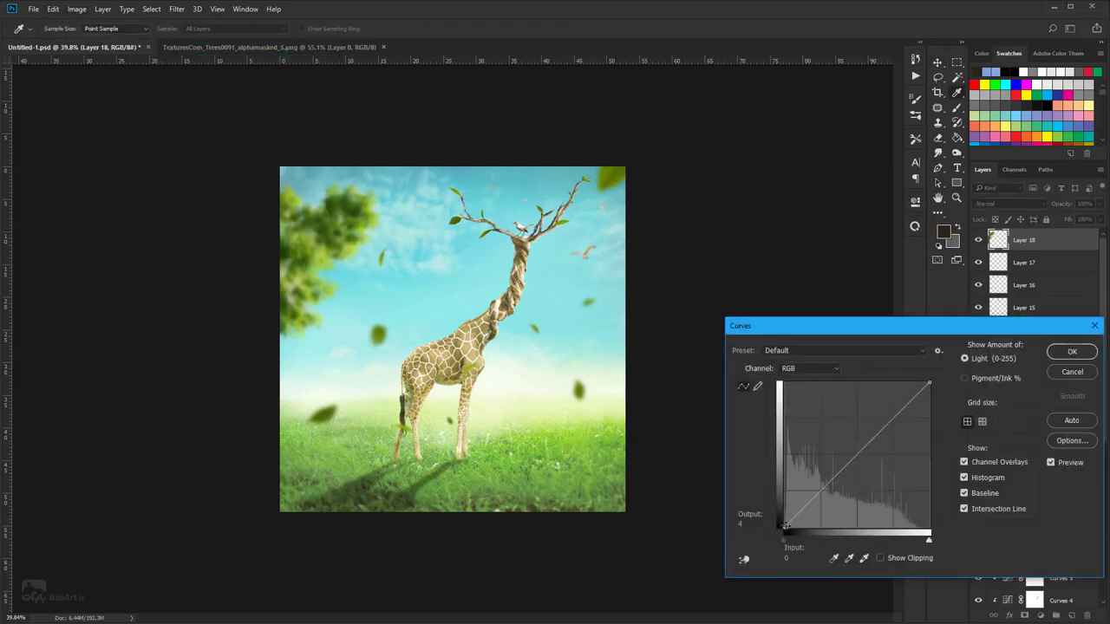
pyautogui.moveTo(784, 525); pyautogui.dragTo(782, 508)
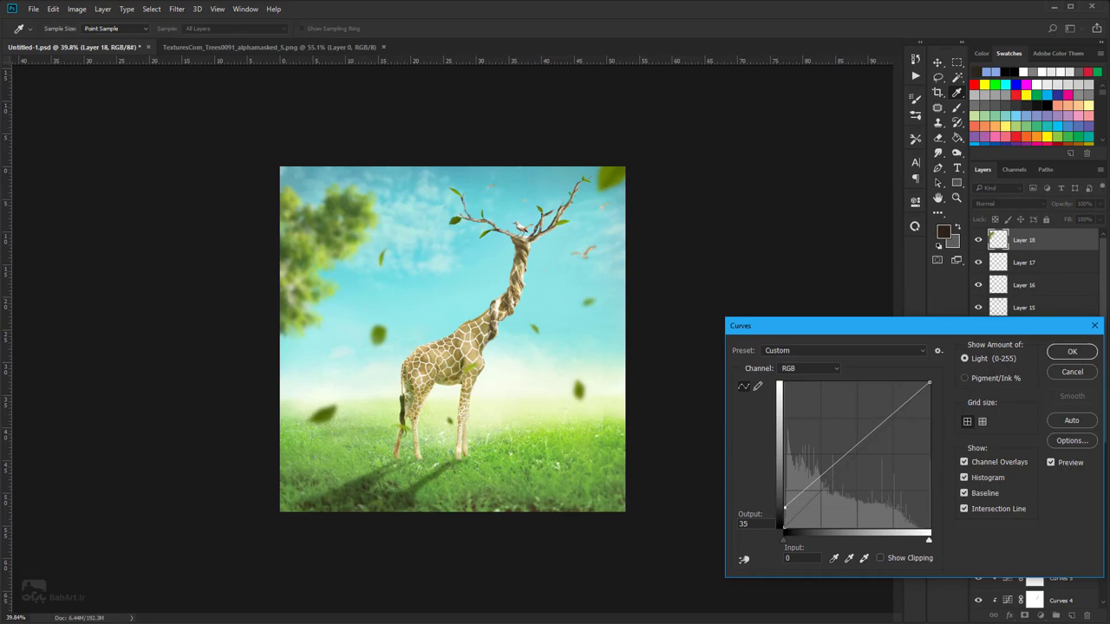
pyautogui.click(1071, 351)
# - Add a new empty layer above the Layer 18 tree and clip it to that layer
pyautogui.hotkey('ctrl', 'shift', 'alt', 'n')
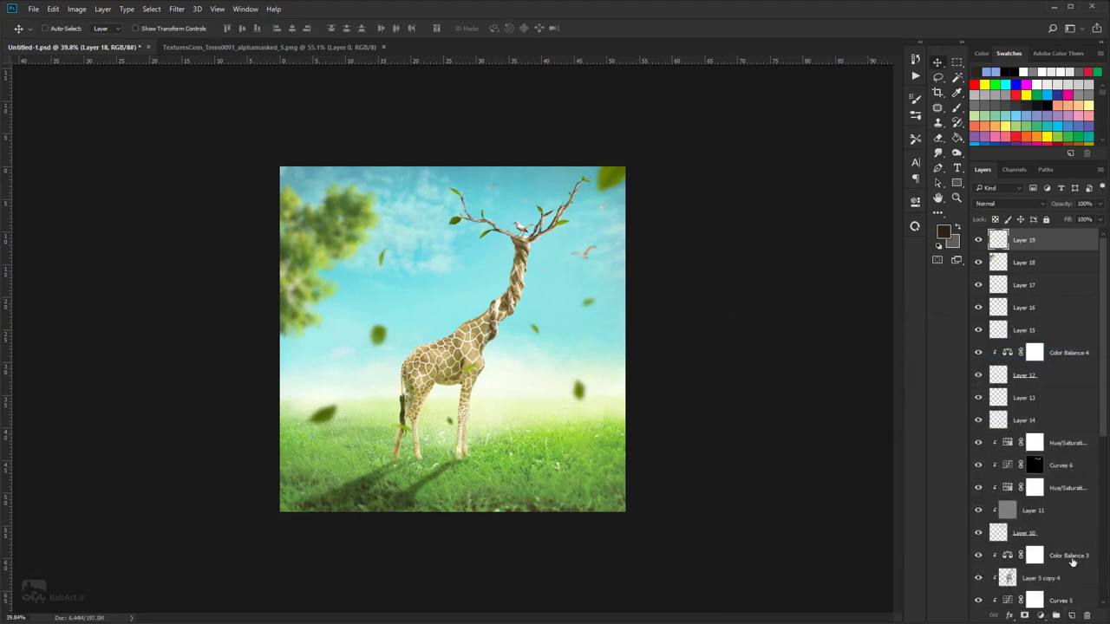
pyautogui.rightClick(1014, 236)
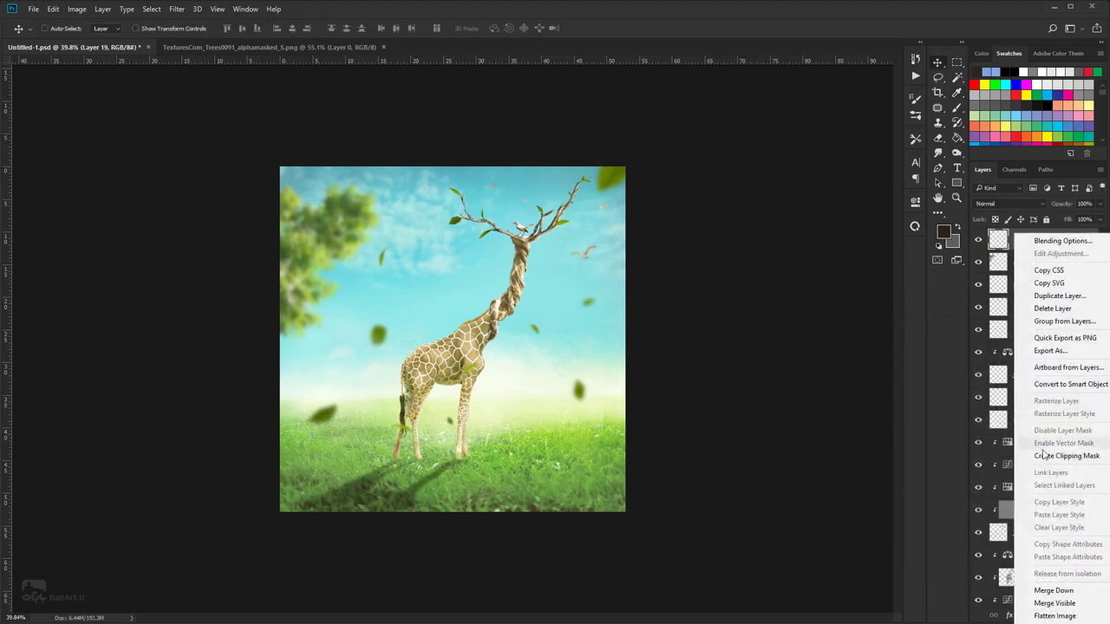
pyautogui.click(1043, 456)
# - Fill the clipped Layer 19 with grey 808080 and set its blend mode to Overlay
pyautogui.click(941, 235)
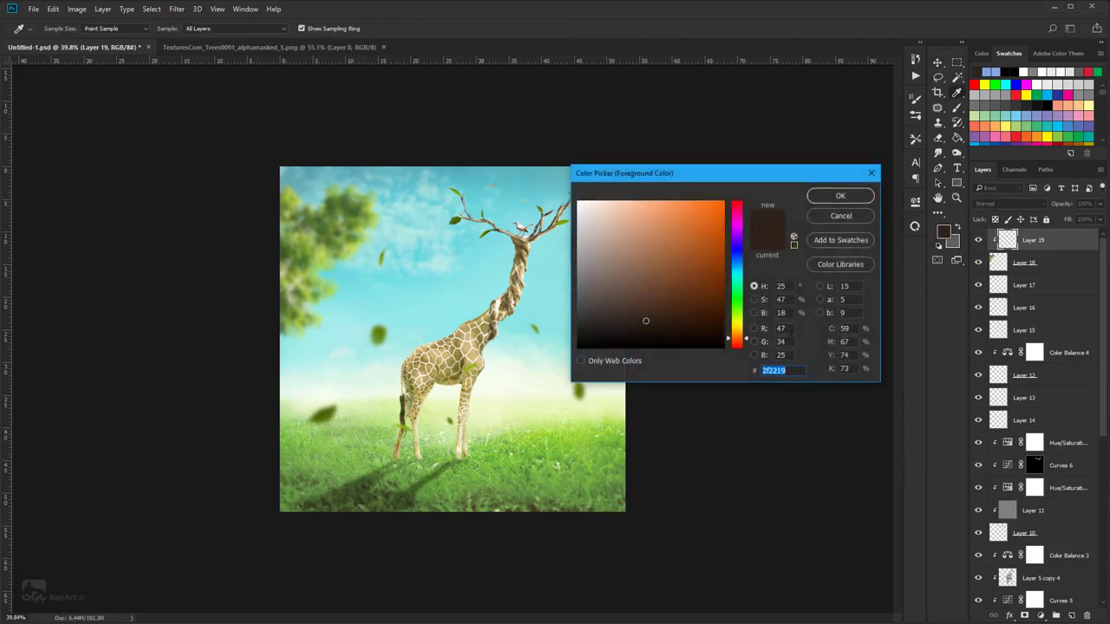
pyautogui.write('808080')
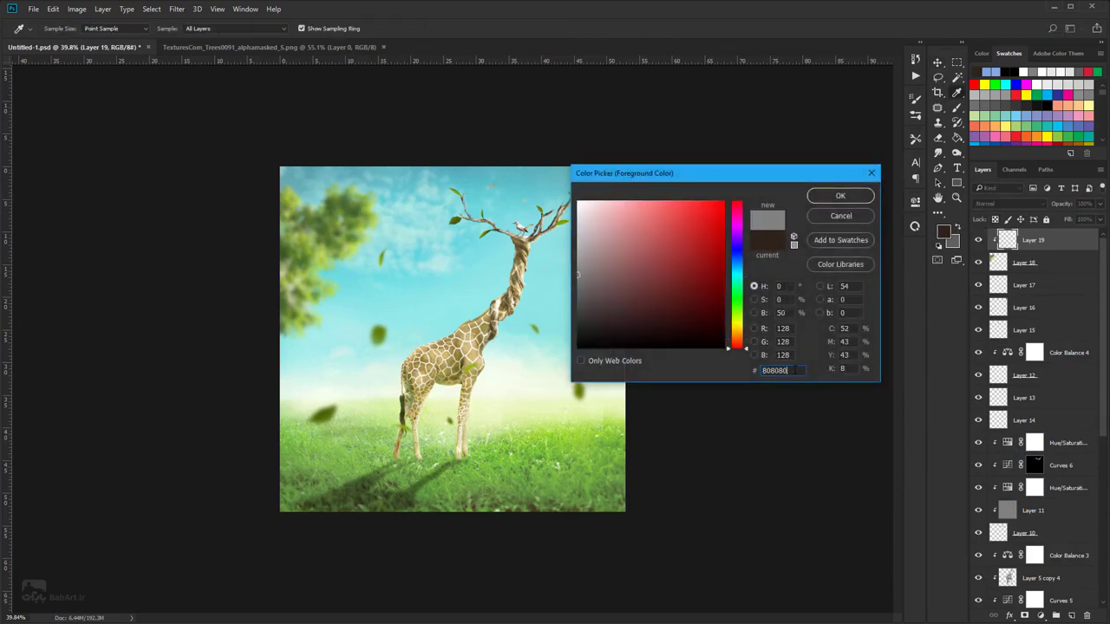
pyautogui.click(854, 193)
pyautogui.click(957, 137)
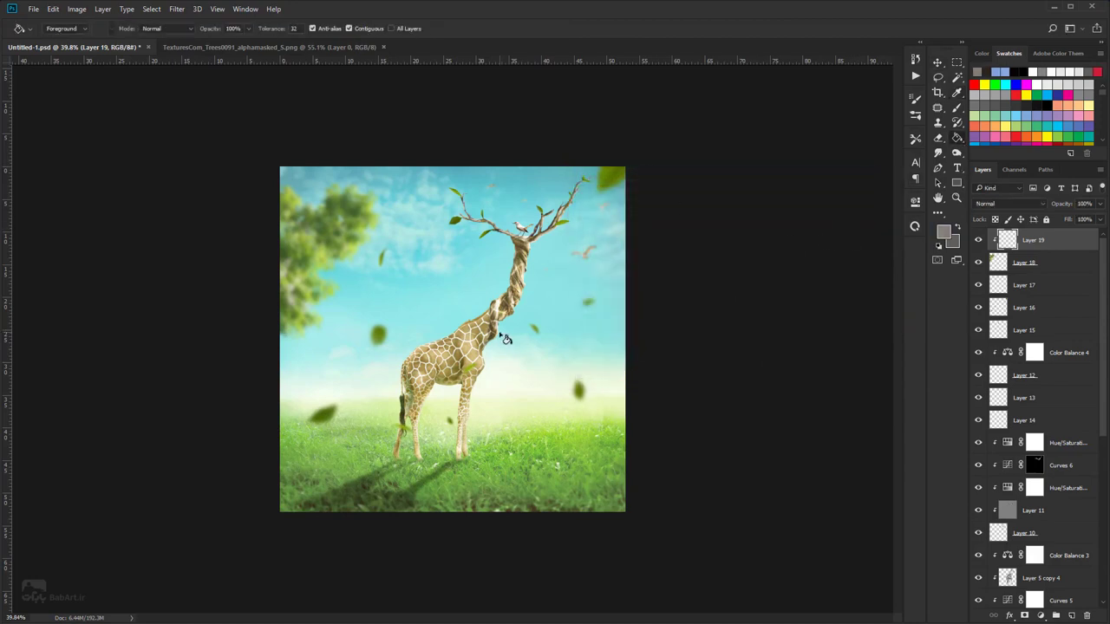
pyautogui.click(329, 252)
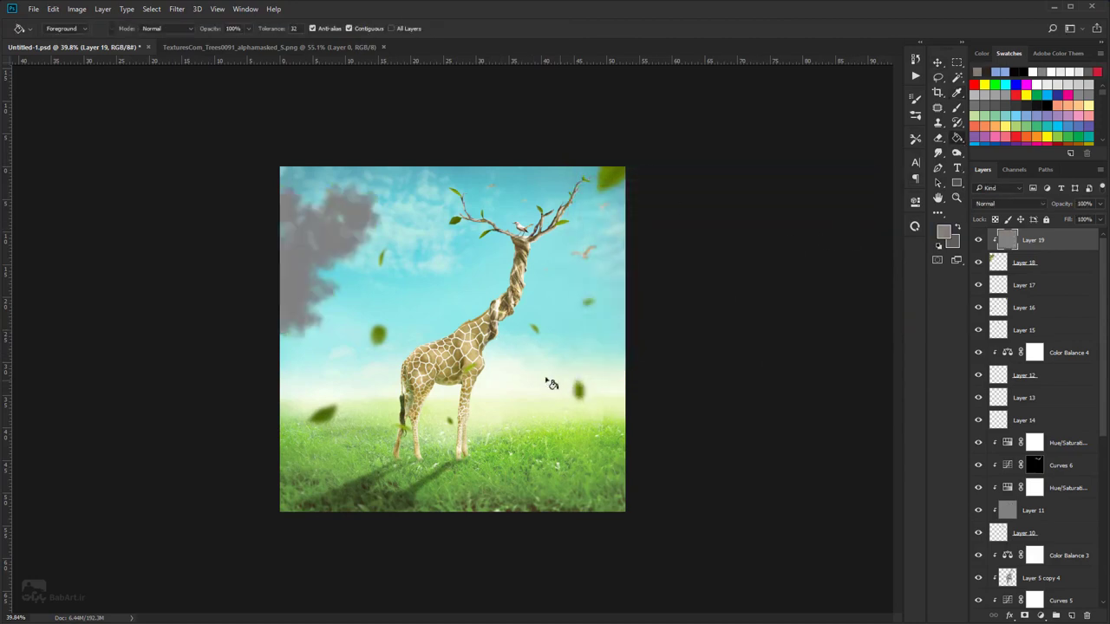
pyautogui.click(998, 204)
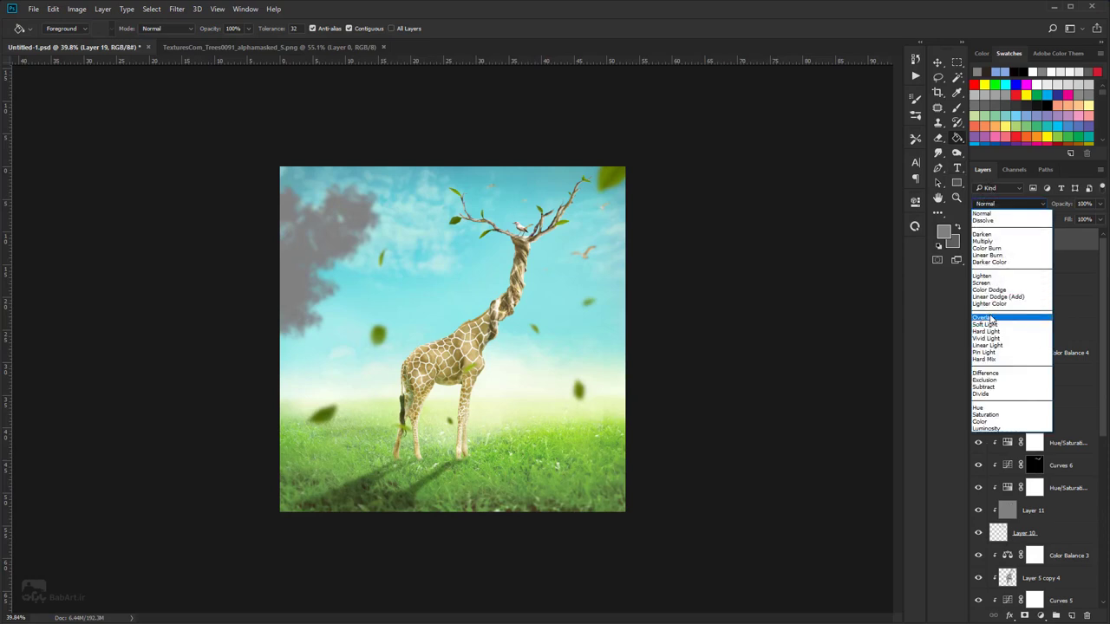
pyautogui.click(983, 317)
# - Brighten the tree's foliage on Layer 19 with the Dodge tool, using the Midtones range at 33% exposure
pyautogui.click(957, 153)
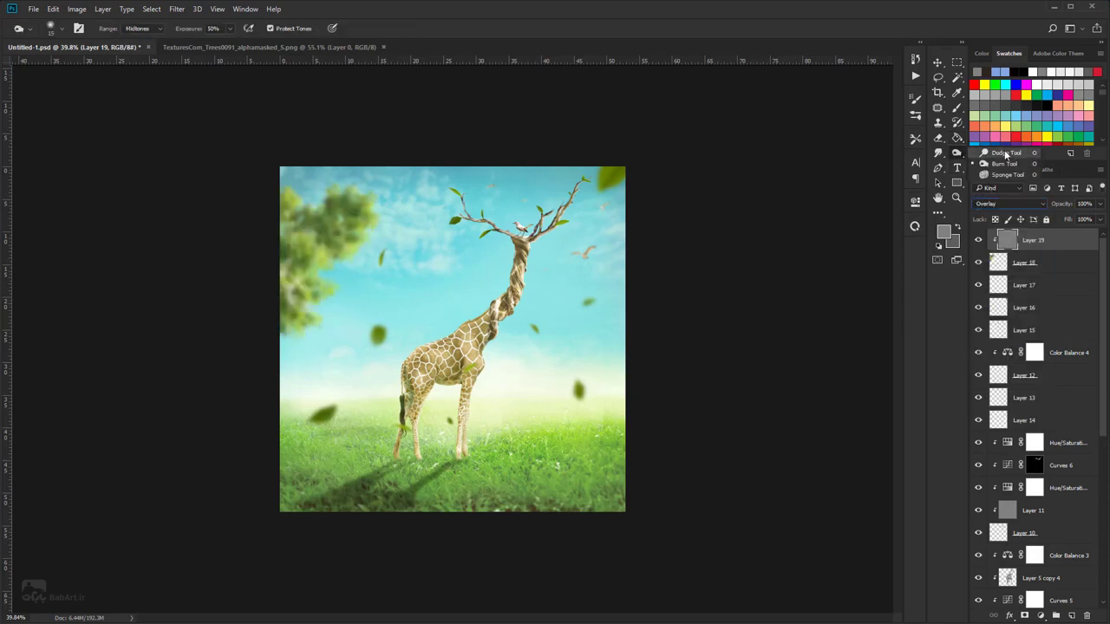
pyautogui.hotkey('ctrl', '+')
pyautogui.scroll(4, 325, 217)
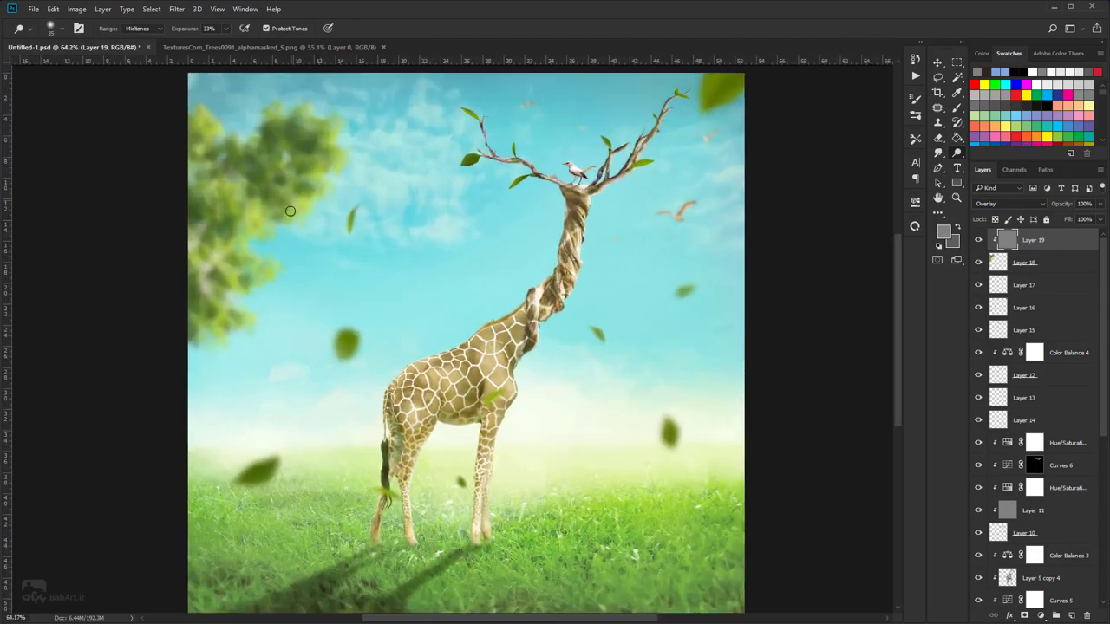
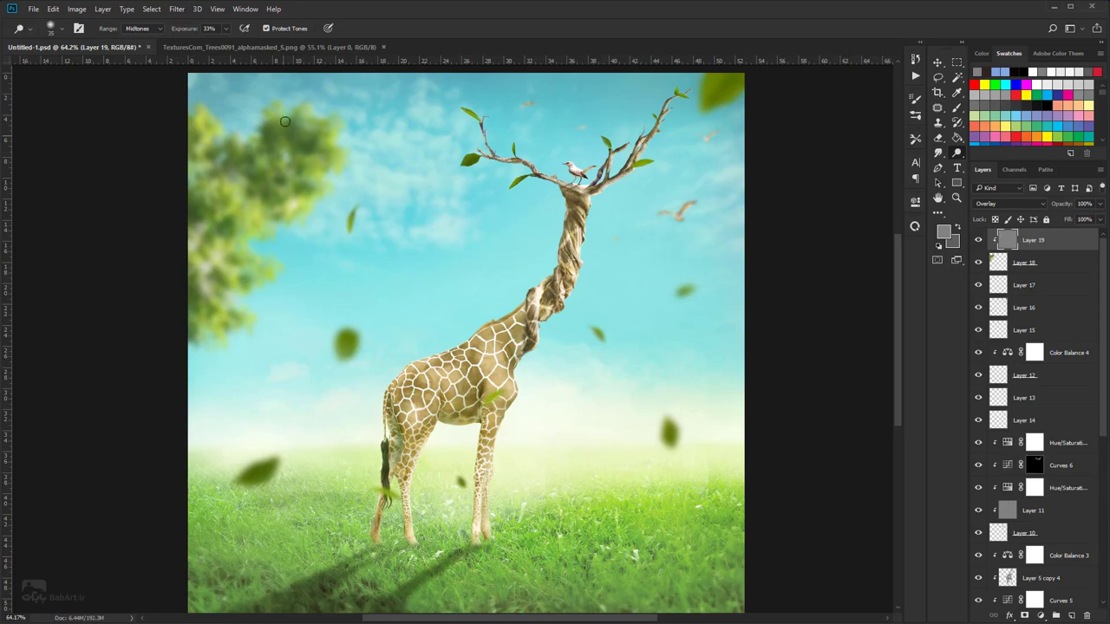
# - Darken the foliage's shaded areas on Layer 19 with a 73 px Burn tool at 10% Midtones exposure, and compare with the layer hidden
pyautogui.rightClick(959, 153)
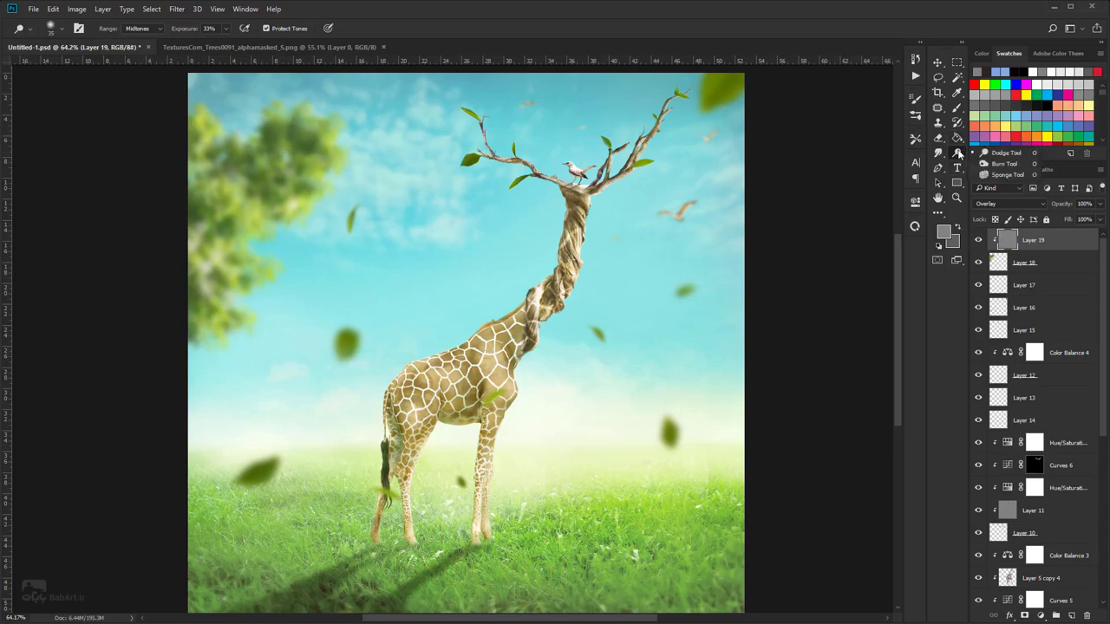
pyautogui.click(997, 165)
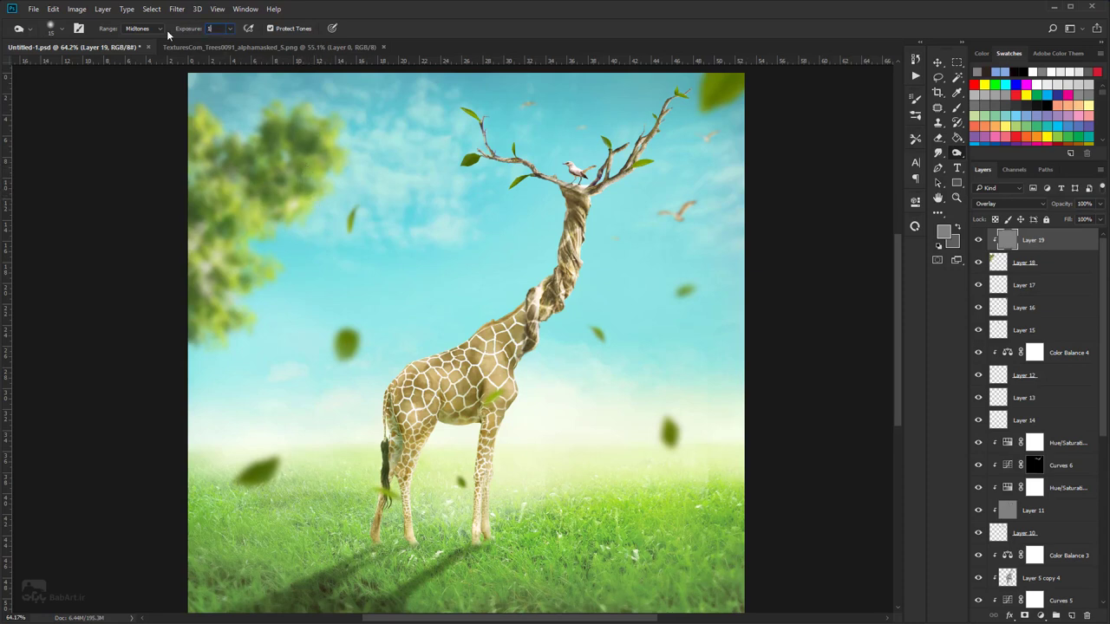
pyautogui.rightClick(354, 145)
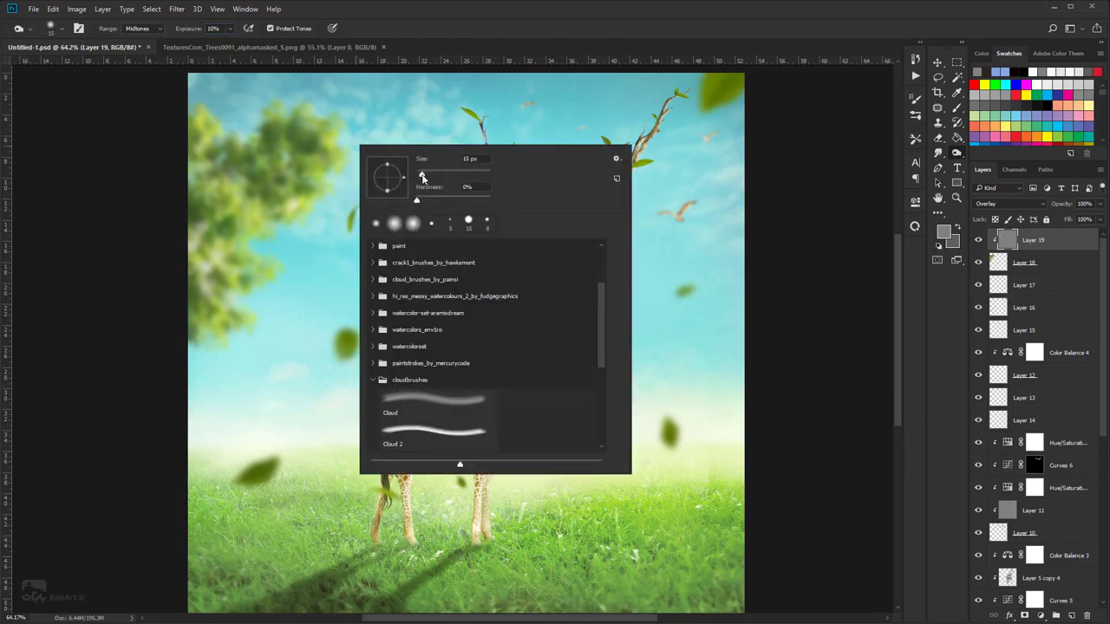
pyautogui.moveTo(422, 175); pyautogui.dragTo(441, 175)
pyautogui.moveTo(280, 150)
pyautogui.mouseDown()
pyautogui.moveTo(300, 148)
pyautogui.moveTo(283, 189)
pyautogui.mouseUp()
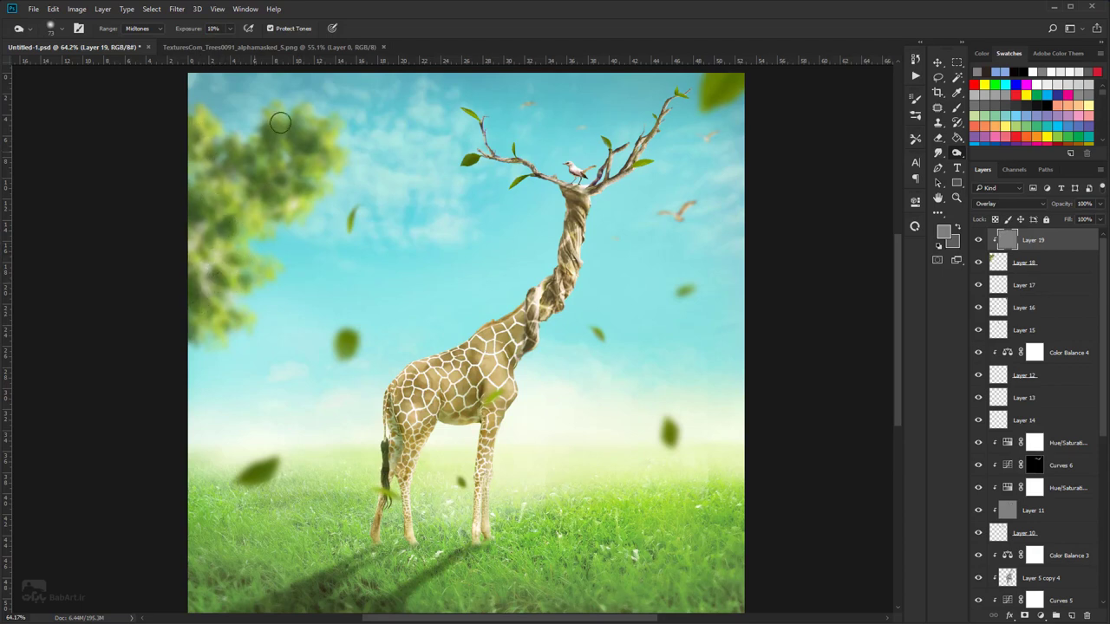
pyautogui.click(979, 241)
pyautogui.click(979, 241)
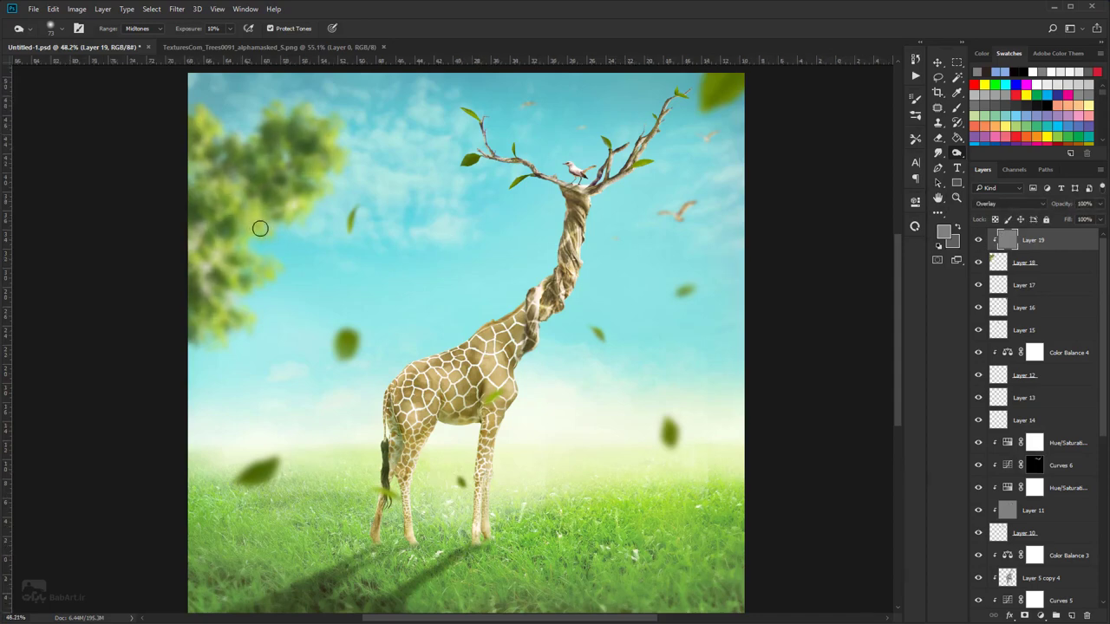
pyautogui.scroll(-5, 415, 276)
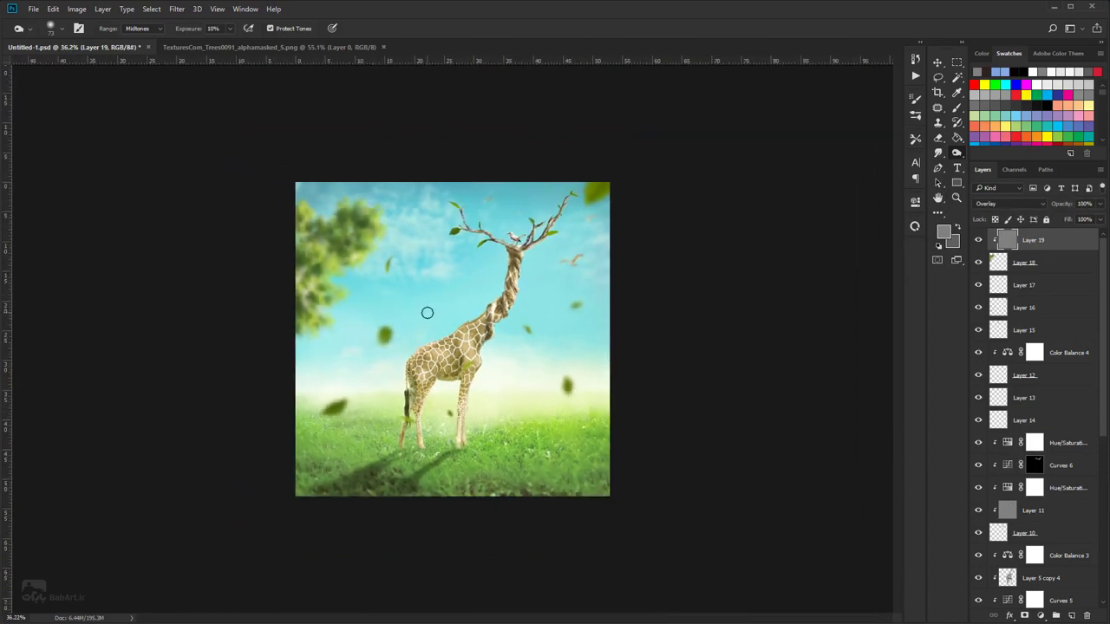
# - Switch to File Explorer, extract the grass-pngs folder from the grass_pngs_by_redheadstock archive into New folder (3) and open it
pyautogui.hotkey('alt', 'Tab')
pyautogui.click(210, 236)
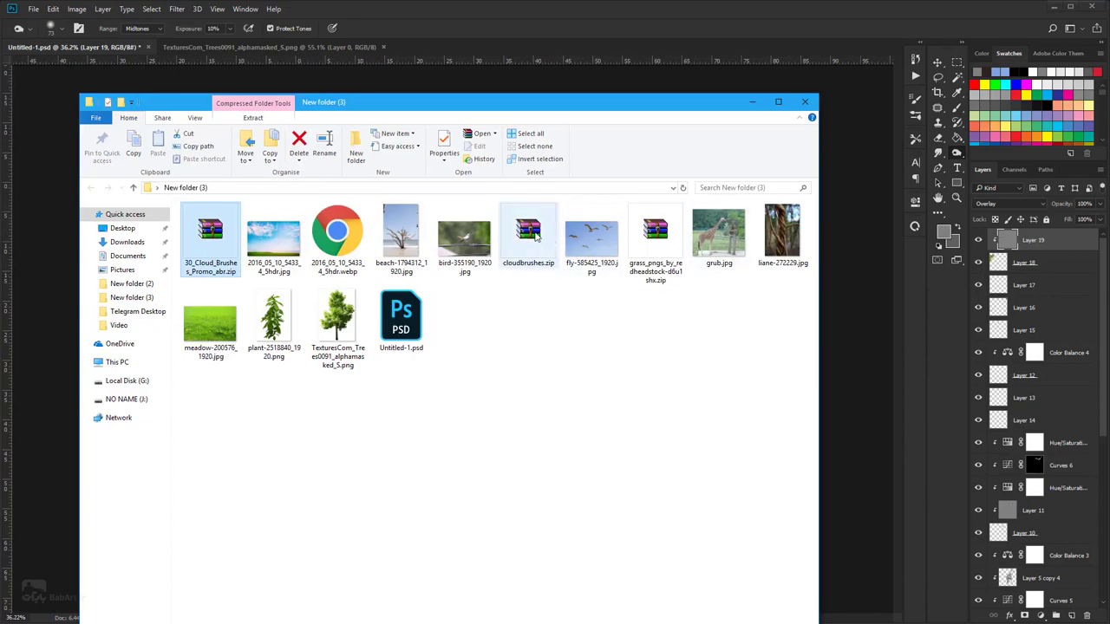
pyautogui.click(529, 234)
pyautogui.click(675, 236)
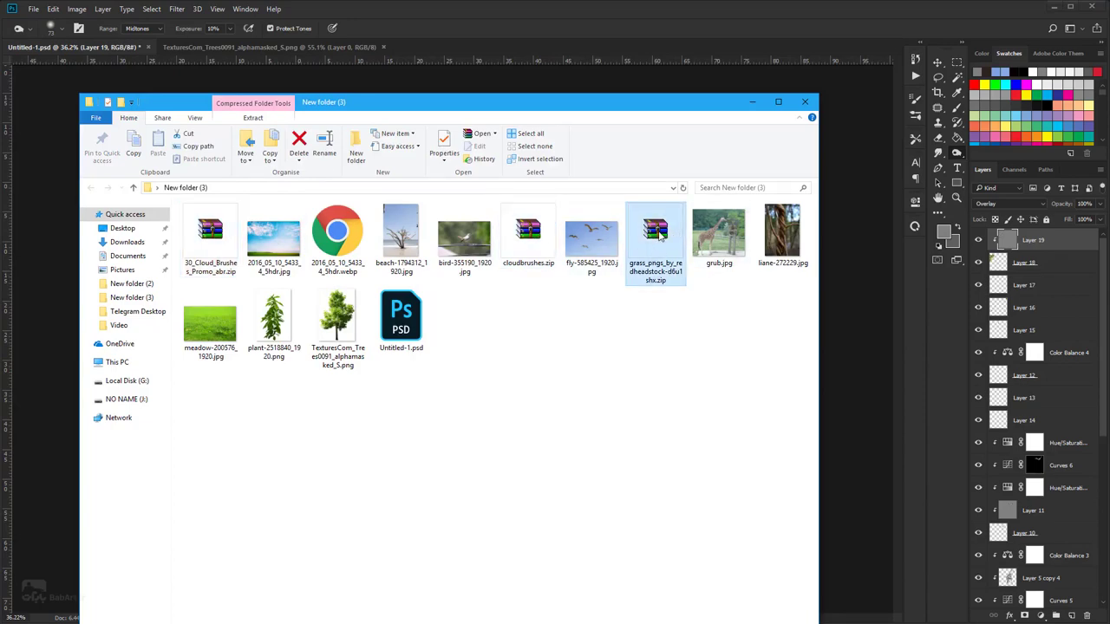
pyautogui.doubleClick(659, 234)
pyautogui.moveTo(380, 226); pyautogui.dragTo(326, 516)
pyautogui.doubleClick(491, 319)
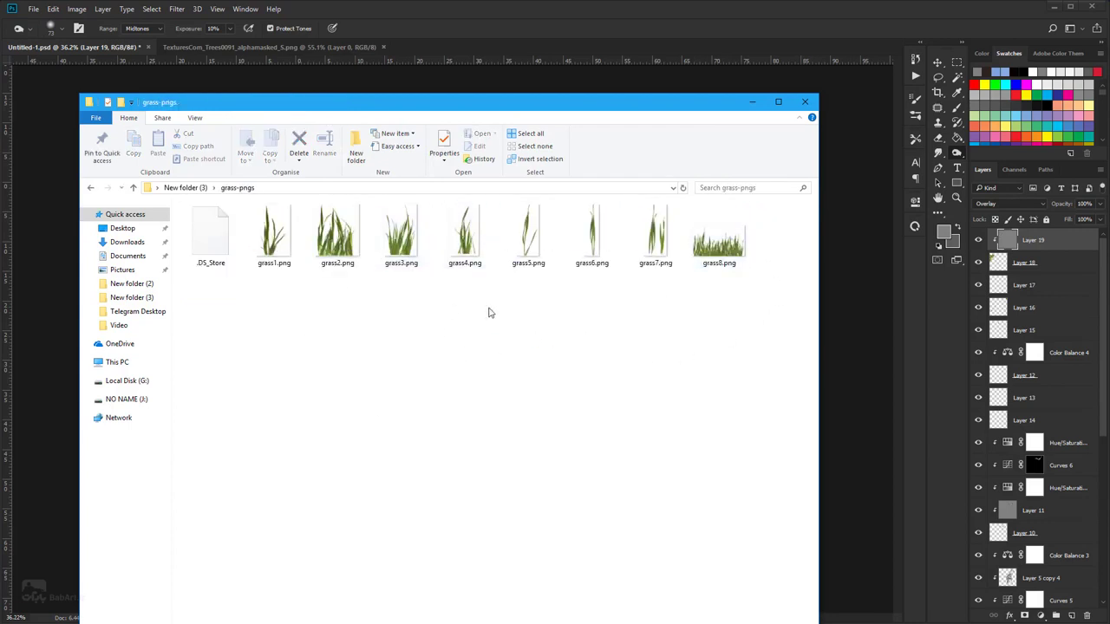
# - Place grass1, grass3, grass5, grass6 and grass7 from the grass-pngs folder into the giraffe composite at their original size
pyautogui.click(283, 240)
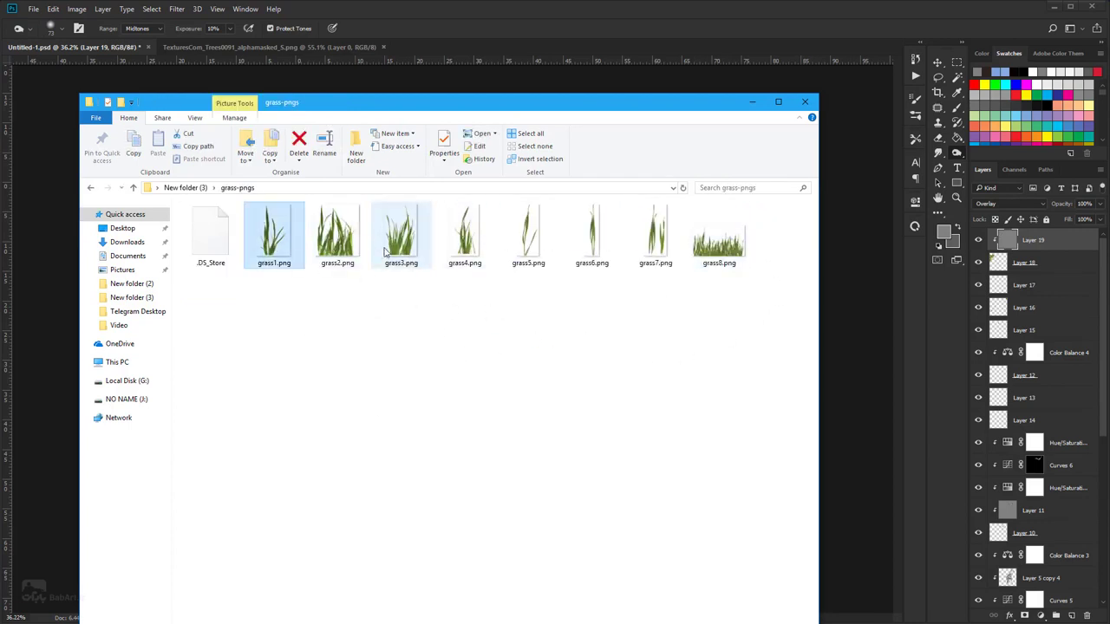
pyautogui.keyDown('ctrl'); pyautogui.click(397, 238); pyautogui.keyUp('ctrl')
pyautogui.keyDown('ctrl'); pyautogui.click(528, 236); pyautogui.keyUp('ctrl')
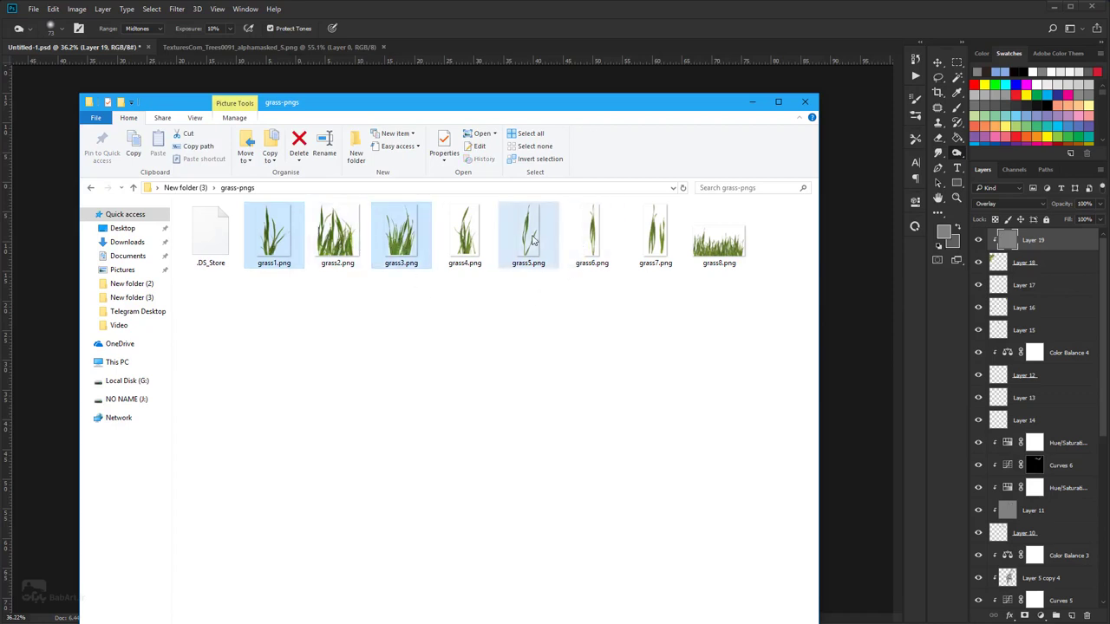
pyautogui.keyDown('ctrl'); pyautogui.click(592, 233); pyautogui.keyUp('ctrl')
pyautogui.keyDown('ctrl'); pyautogui.click(655, 235); pyautogui.keyUp('ctrl')
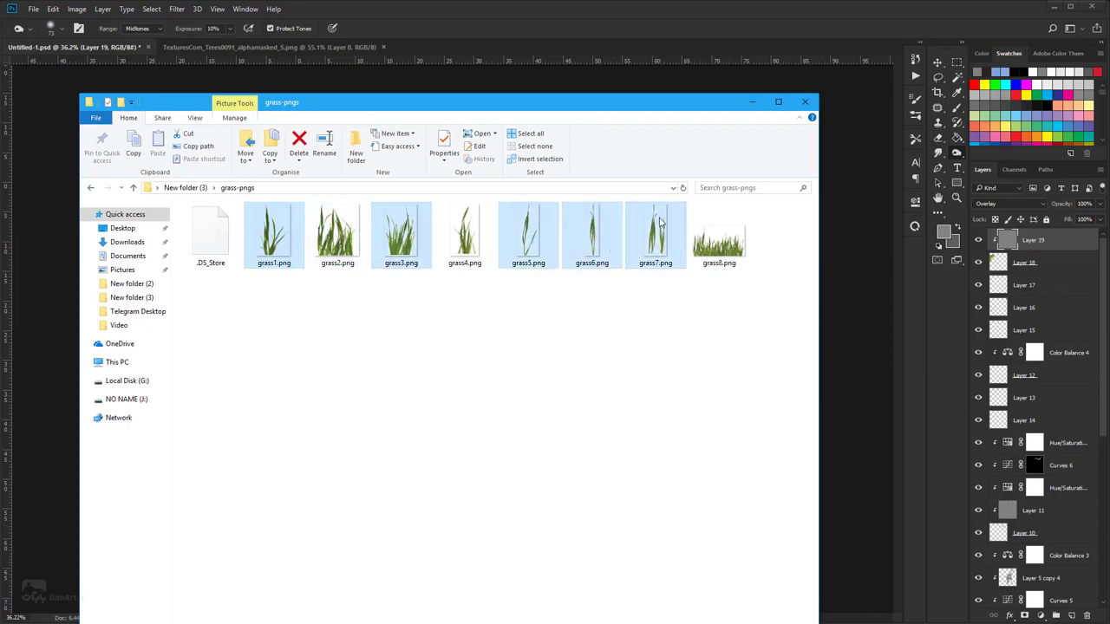
pyautogui.moveTo(626, 102); pyautogui.dragTo(1015, 106)
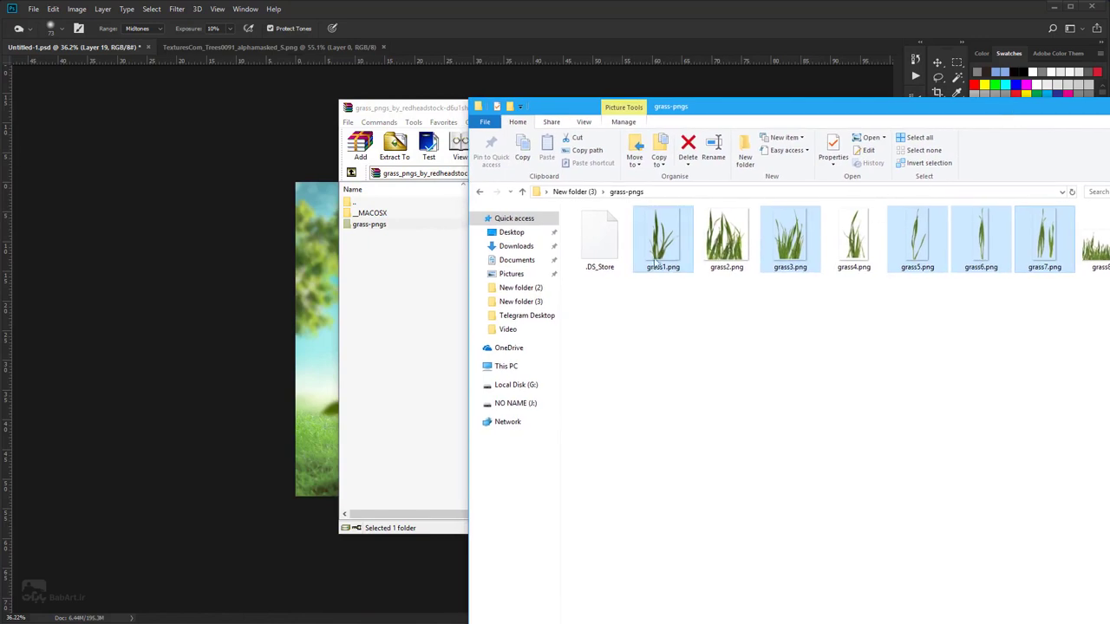
pyautogui.moveTo(668, 241); pyautogui.dragTo(321, 350)
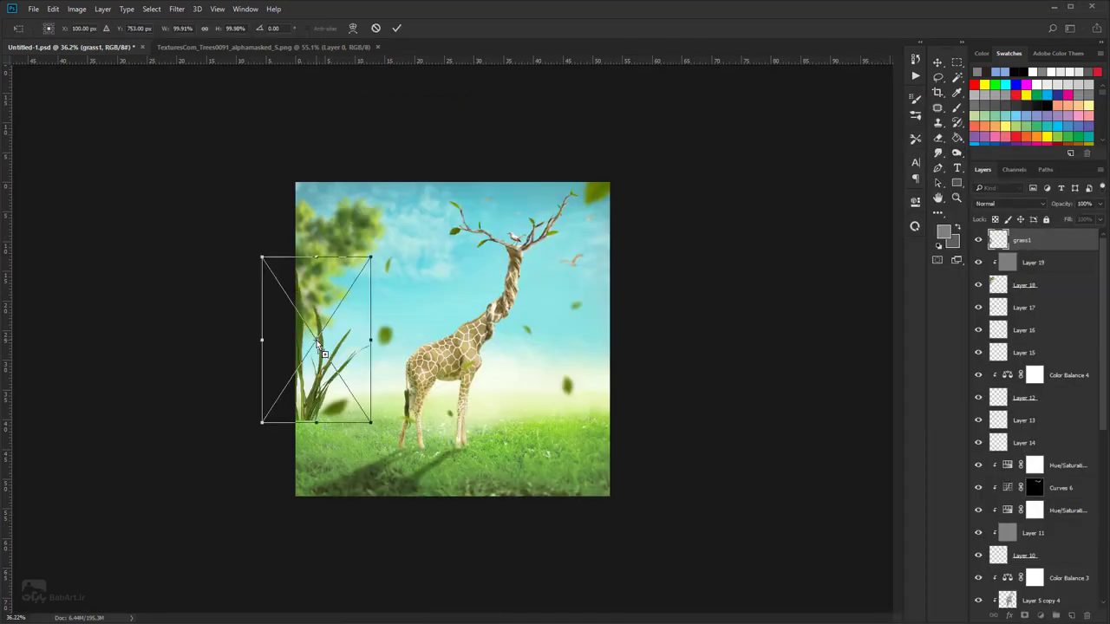
pyautogui.click(398, 29)
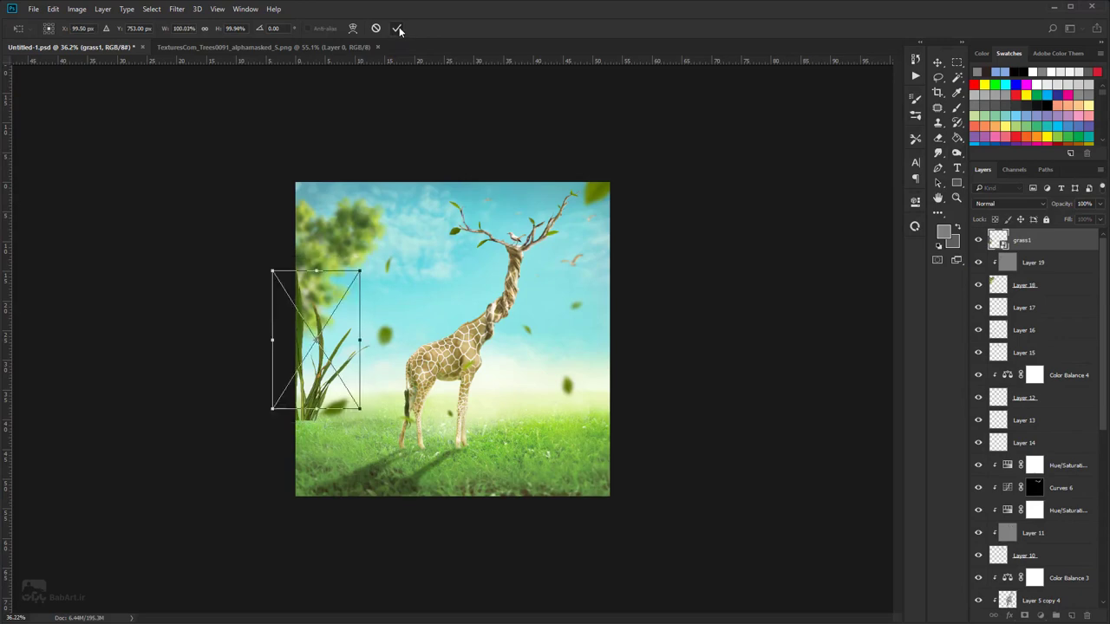
pyautogui.click(398, 29)
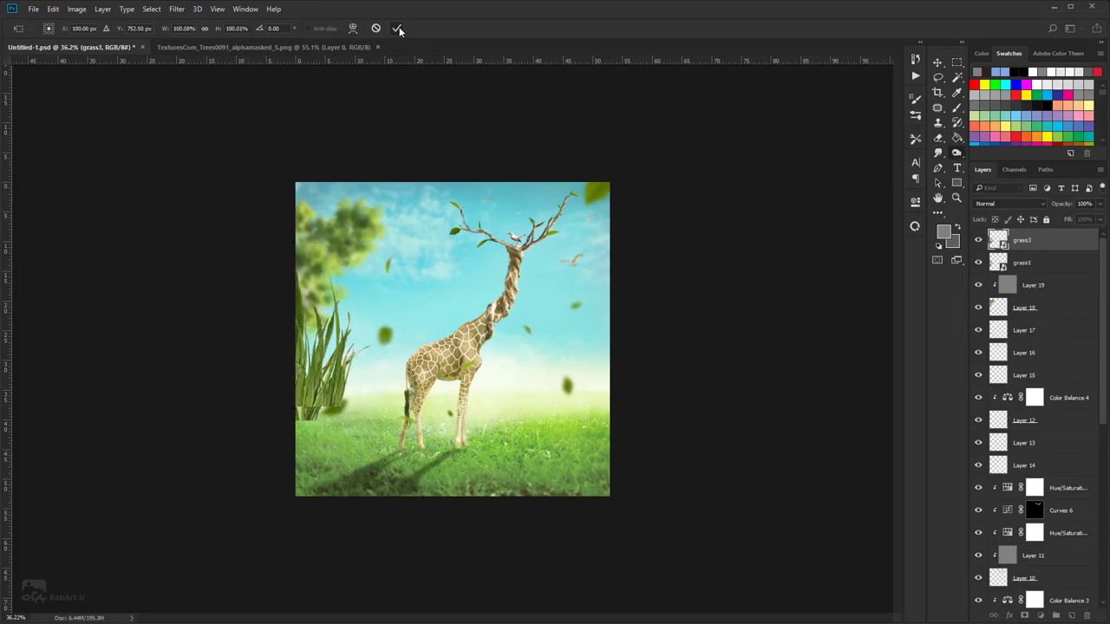
pyautogui.click(398, 29)
pyautogui.click(398, 29)
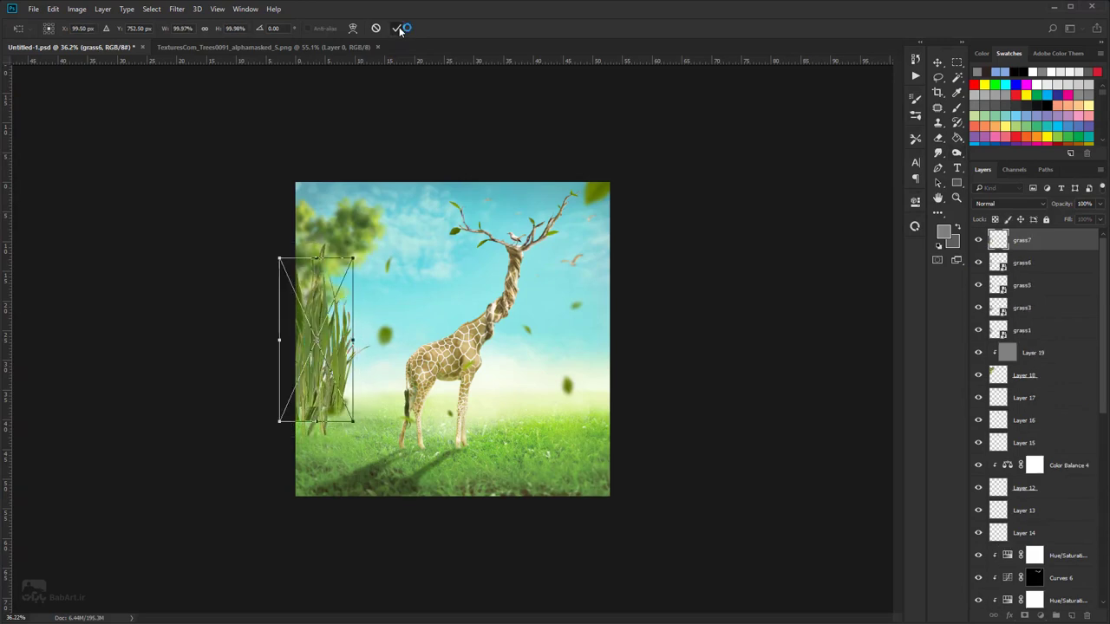
pyautogui.click(398, 28)
pyautogui.press('o')
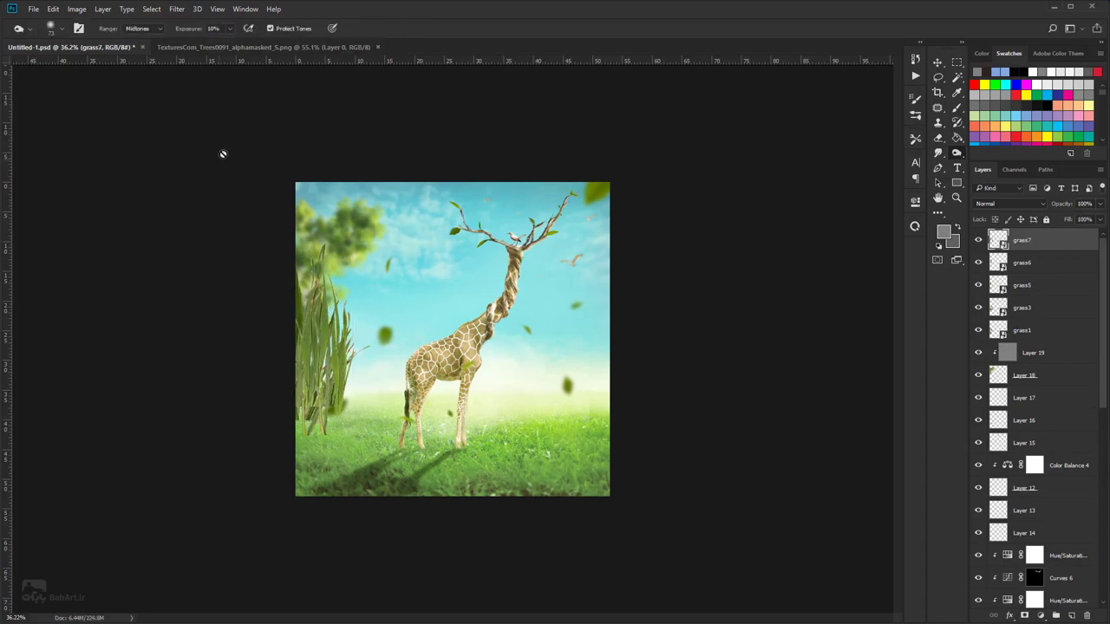
# - Move the grass7 blades to the lower-right corner of the image and rotate them about 5° counterclockwise
pyautogui.click(937, 62)
pyautogui.moveTo(327, 367); pyautogui.dragTo(552, 446)
pyautogui.hotkey('ctrl', 't')
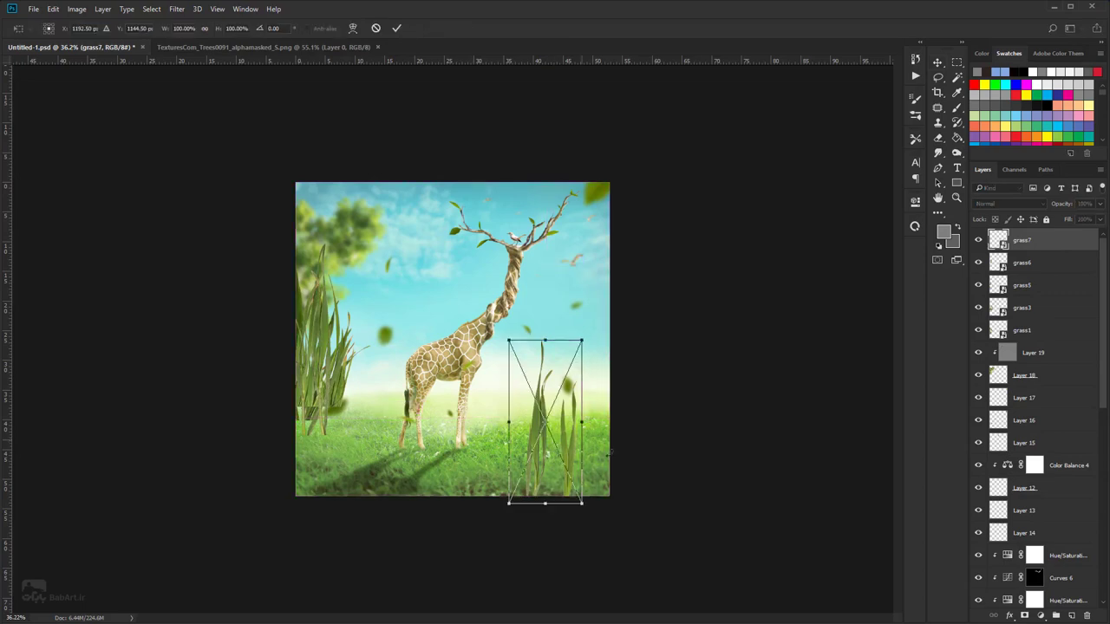
pyautogui.moveTo(646, 408); pyautogui.dragTo(639, 459)
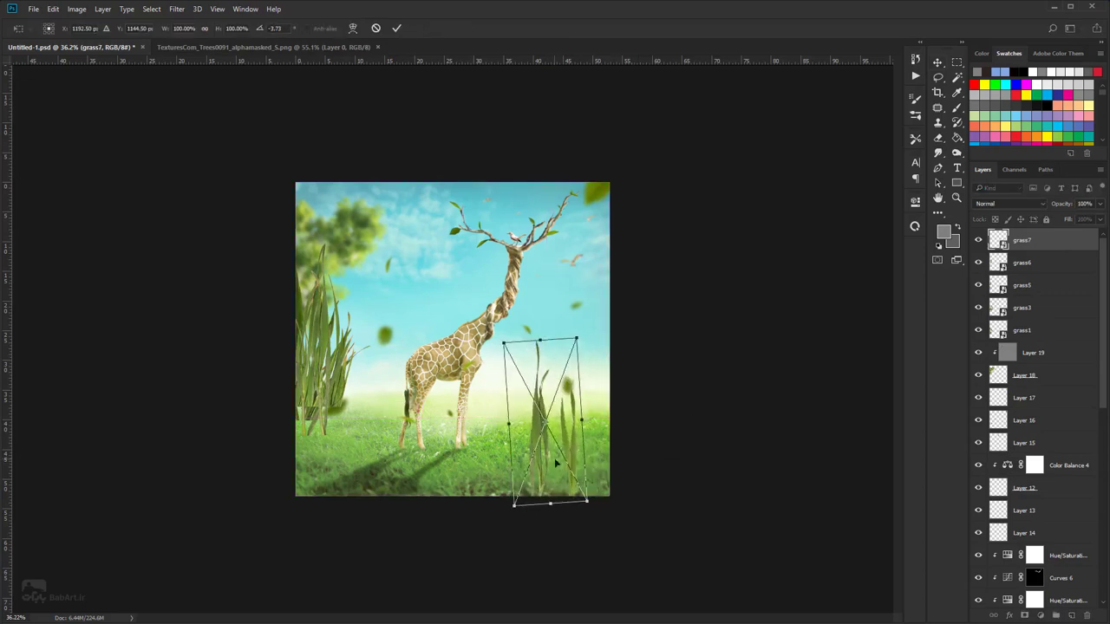
pyautogui.moveTo(558, 463); pyautogui.dragTo(594, 458)
pyautogui.moveTo(681, 490); pyautogui.dragTo(689, 495)
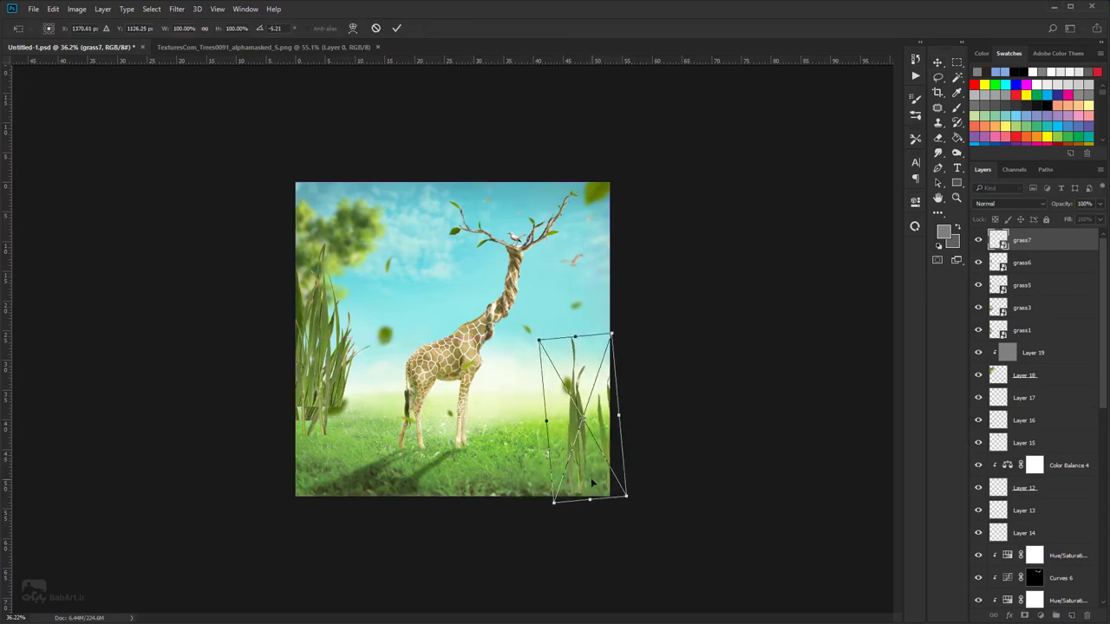
pyautogui.moveTo(587, 470); pyautogui.dragTo(607, 477)
pyautogui.press('Return')
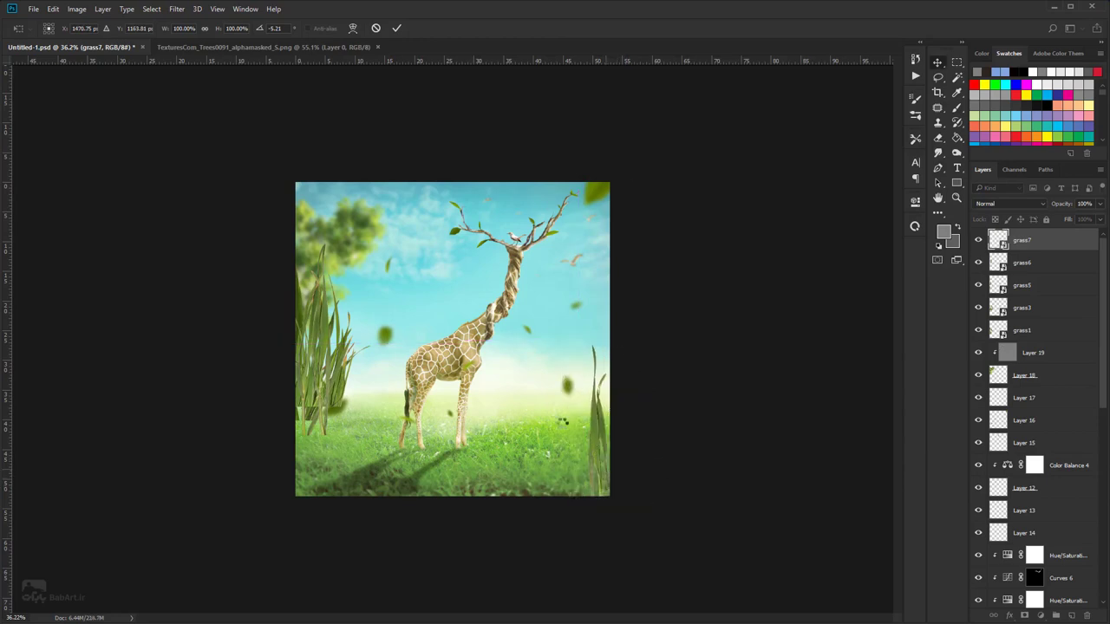
# - Move the grass6 blades to the image's lower left and rotate them clockwise so they lean toward the giraffe
pyautogui.click(1030, 265)
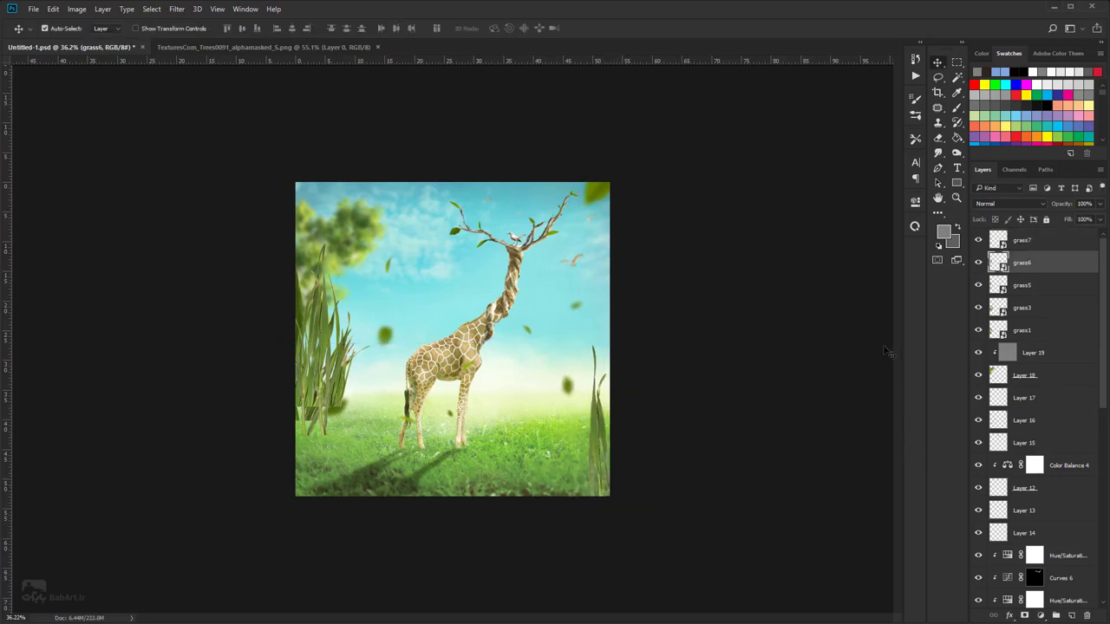
pyautogui.hotkey('ctrl', 't')
pyautogui.moveTo(323, 343); pyautogui.dragTo(560, 436)
pyautogui.moveTo(650, 456); pyautogui.dragTo(428, 503)
pyautogui.moveTo(500, 495); pyautogui.dragTo(455, 546)
pyautogui.moveTo(382, 486); pyautogui.dragTo(339, 480)
pyautogui.press('Return')
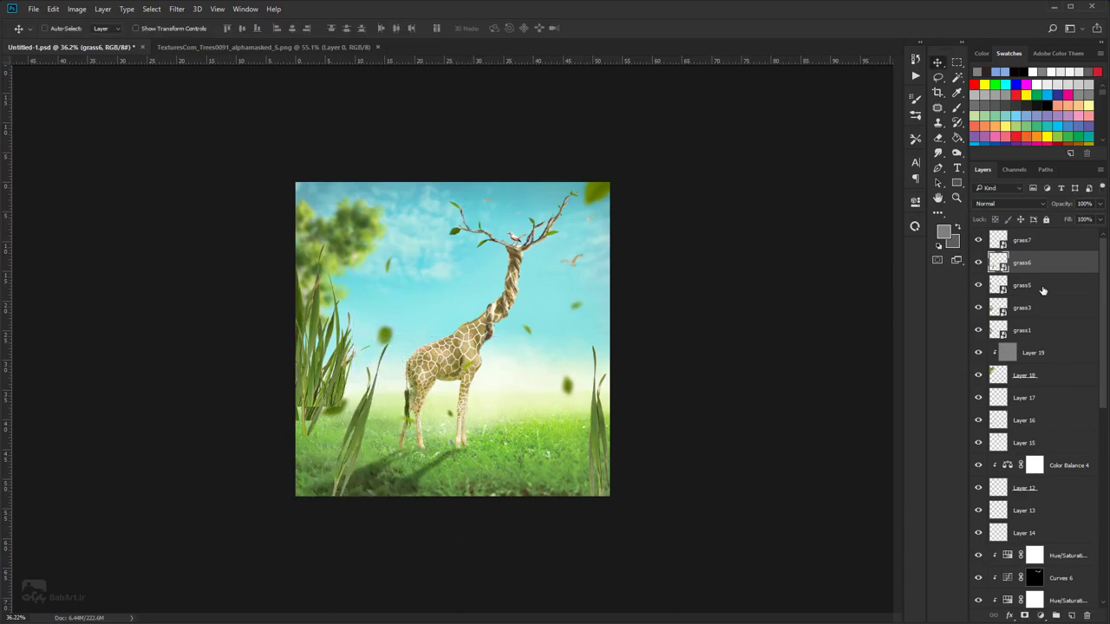
# - Move the grass5 blades to the image's lower right, beside grass7, and rotate them about 30° counterclockwise
pyautogui.hotkey('alt', '[')
pyautogui.moveTo(441, 330); pyautogui.dragTo(552, 435)
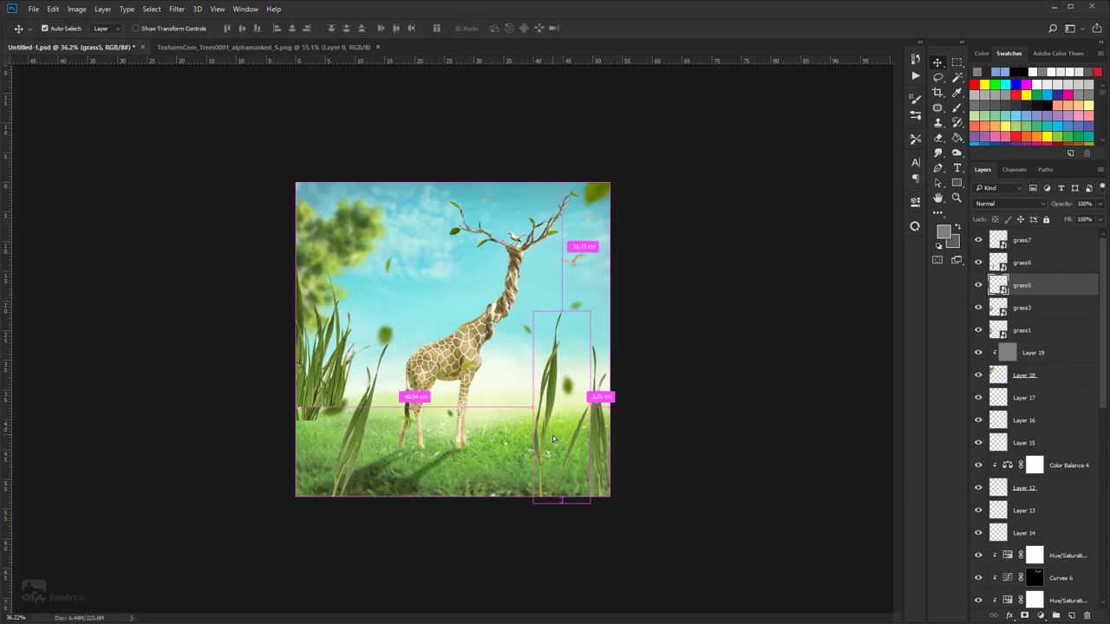
pyautogui.hotkey('ctrl', 't')
pyautogui.moveTo(636, 500); pyautogui.dragTo(668, 446)
pyautogui.moveTo(582, 501); pyautogui.dragTo(602, 553)
pyautogui.press('Return')
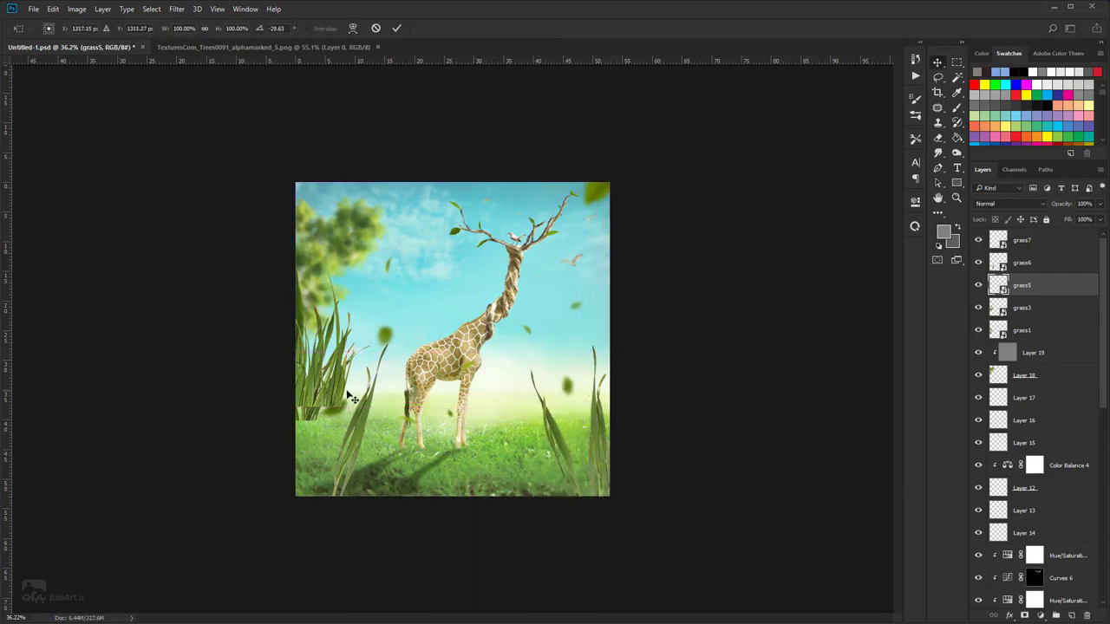
# - Move the grass3 clump into the lower-right corner of the image and tilt it counterclockwise among the other blades
pyautogui.keyDown('ctrl'); pyautogui.click(314, 400); pyautogui.keyUp('ctrl')
pyautogui.moveTo(314, 404); pyautogui.dragTo(528, 501)
pyautogui.hotkey('ctrl', 't')
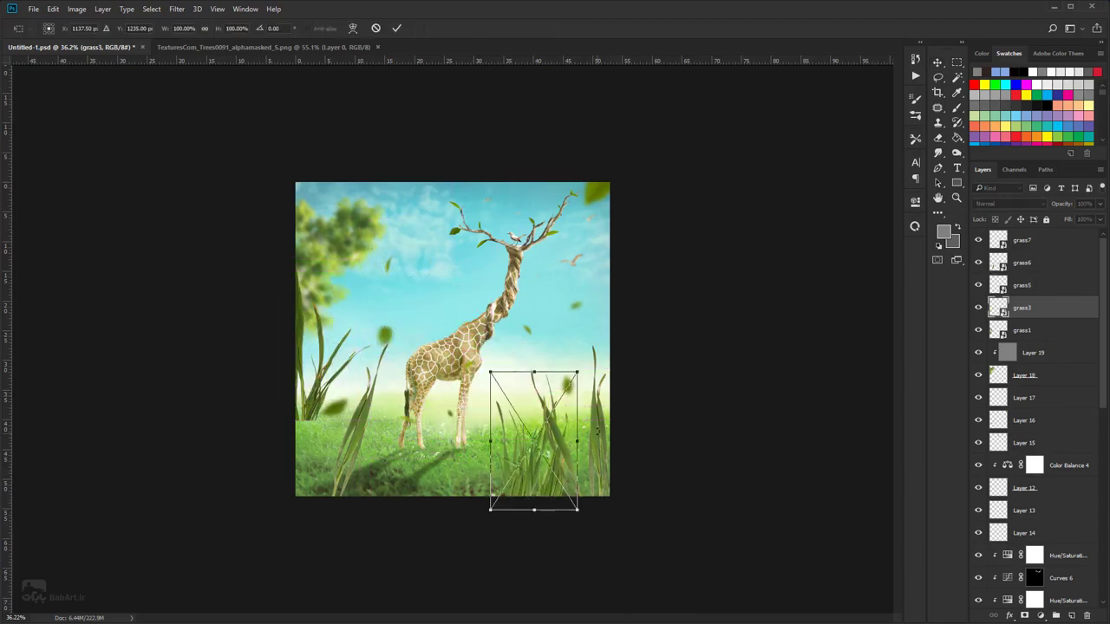
pyautogui.moveTo(596, 431); pyautogui.dragTo(637, 379)
pyautogui.moveTo(546, 468); pyautogui.dragTo(578, 472)
pyautogui.press('Return')
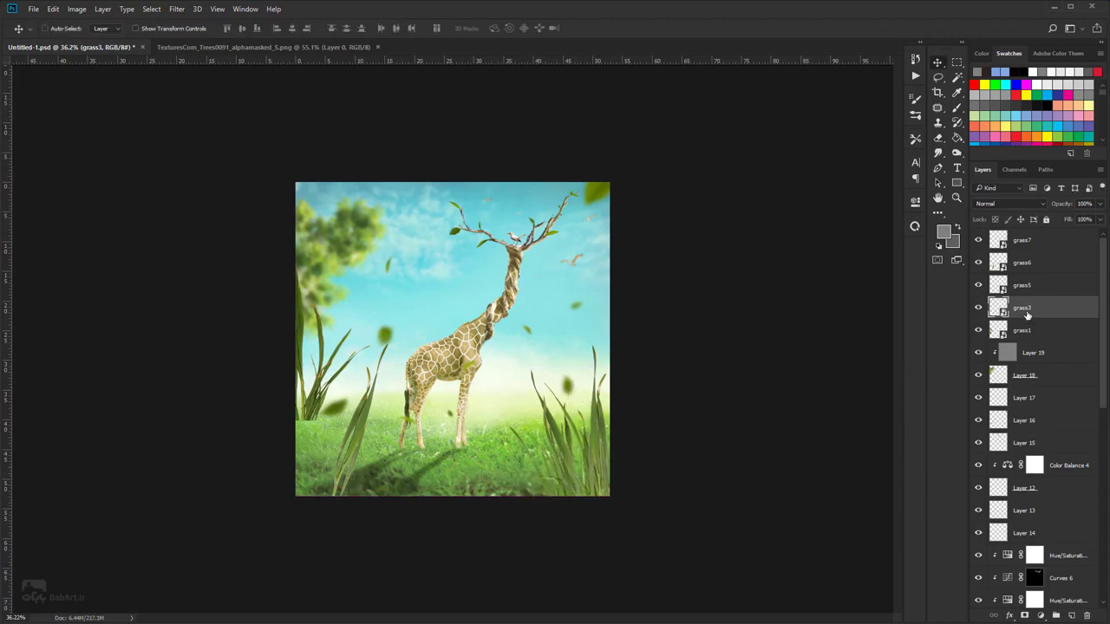
# - Duplicate grass3, move the copy to the image's lower left, flip it horizontally and enlarge it to about 119%
pyautogui.hotkey('ctrl', 'j')
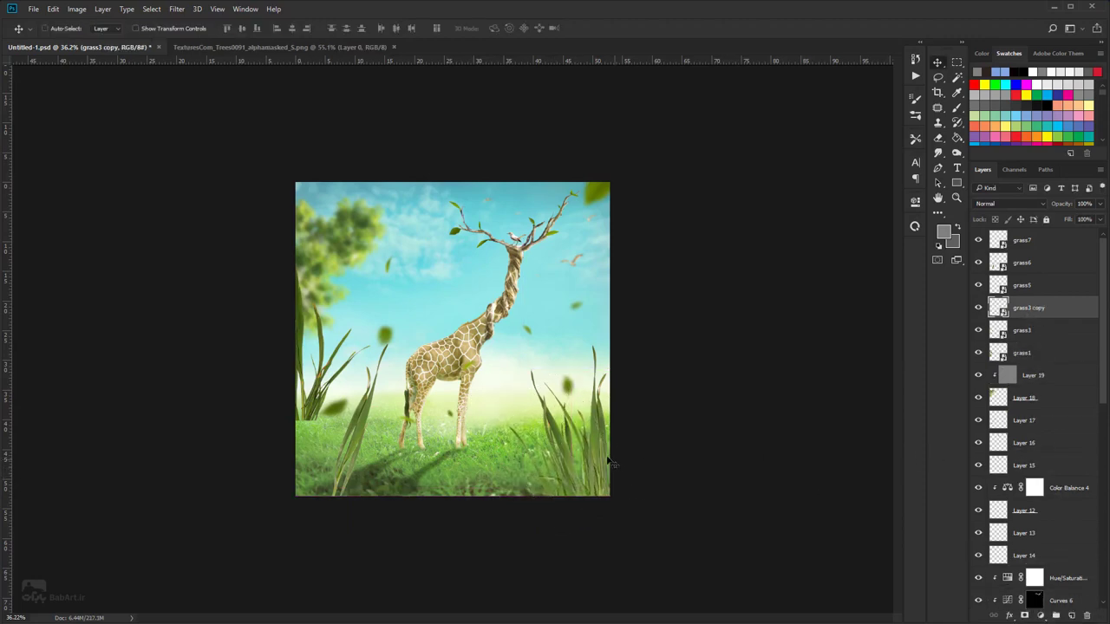
pyautogui.moveTo(612, 463); pyautogui.dragTo(357, 467)
pyautogui.hotkey('ctrl', 't')
pyautogui.rightClick(370, 442)
pyautogui.click(408, 597)
pyautogui.moveTo(403, 387); pyautogui.dragTo(436, 369)
pyautogui.moveTo(389, 447); pyautogui.dragTo(398, 465)
pyautogui.press('Return')
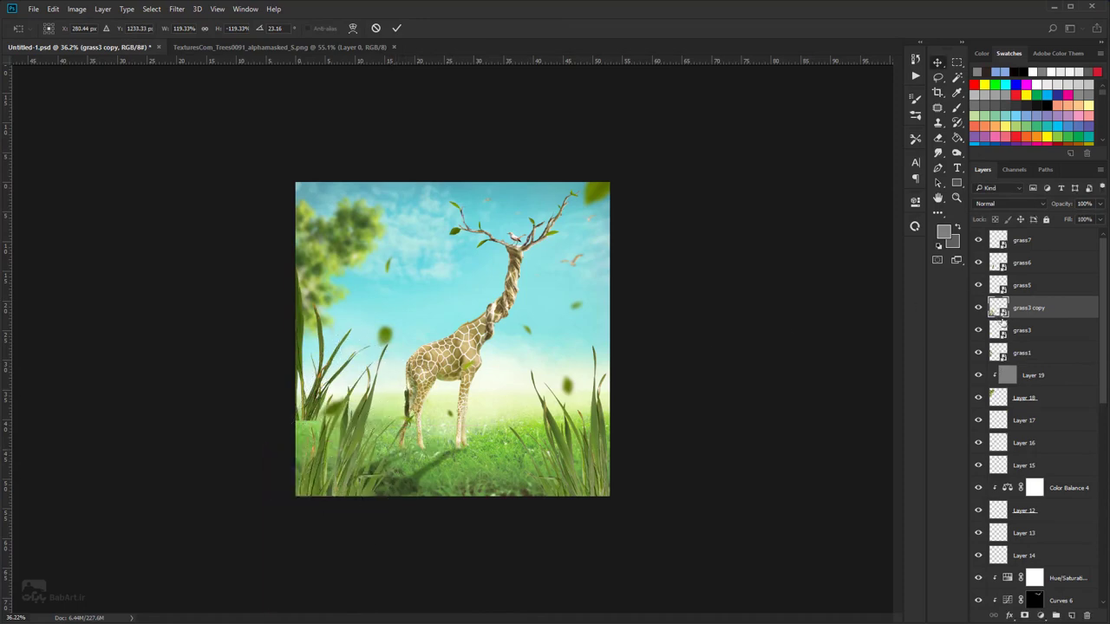
# - Move the grass1 clump down into the lower-left corner of the image, among the other grass
pyautogui.click(1026, 352)
pyautogui.moveTo(308, 449)
pyautogui.mouseDown()
pyautogui.moveTo(338, 423)
pyautogui.moveTo(327, 450)
pyautogui.mouseUp()
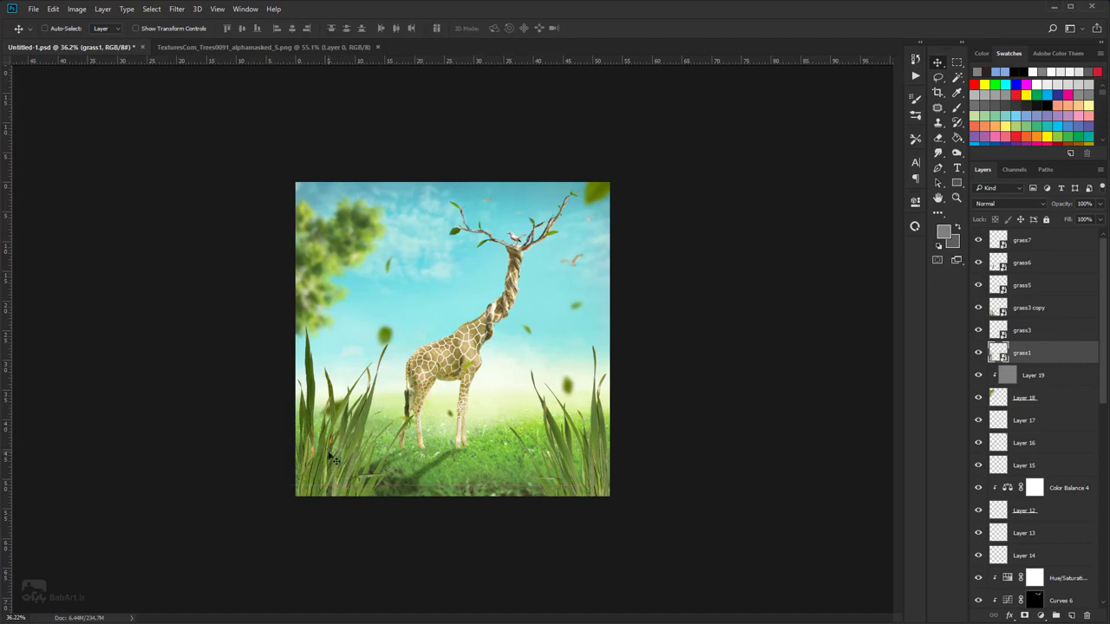
pyautogui.press('ctrl')
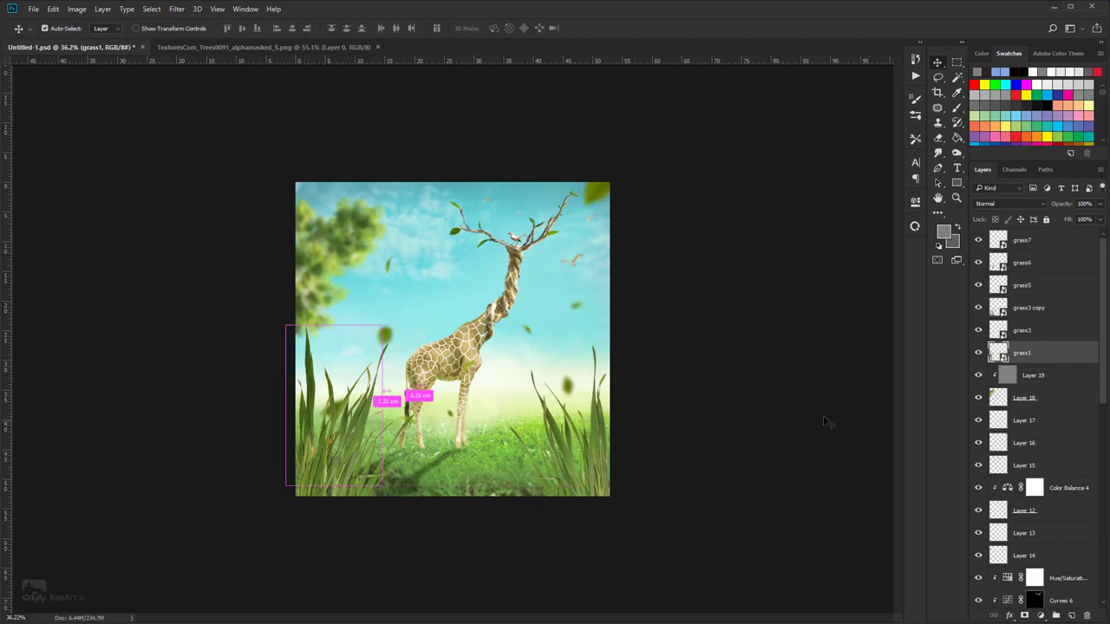
# - Duplicate grass1, flip the copy horizontally, enlarge it to about 115% wide and 125% high, and set it at the image's lower-right edge
pyautogui.hotkey('ctrl', 'j')
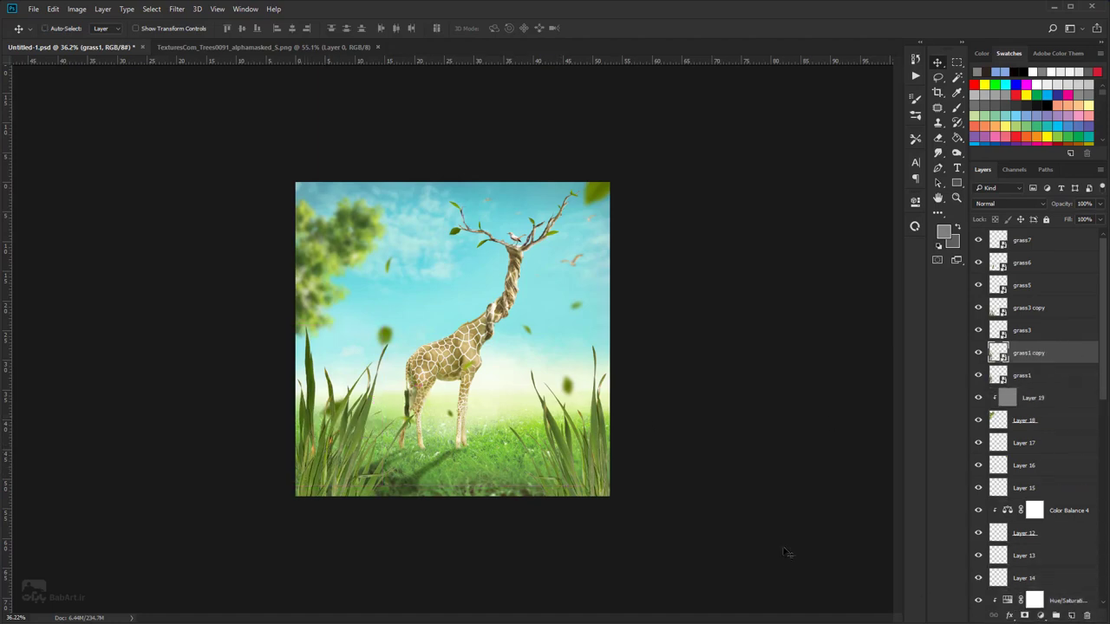
pyautogui.moveTo(308, 432); pyautogui.dragTo(545, 409)
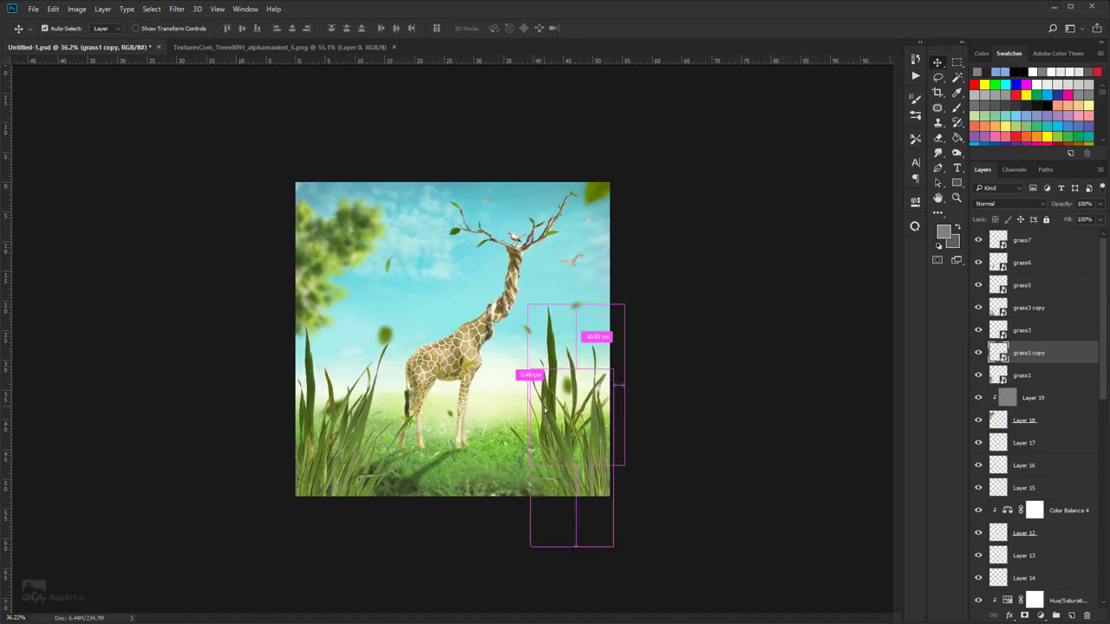
pyautogui.hotkey('ctrl', 't')
pyautogui.rightClick(597, 354)
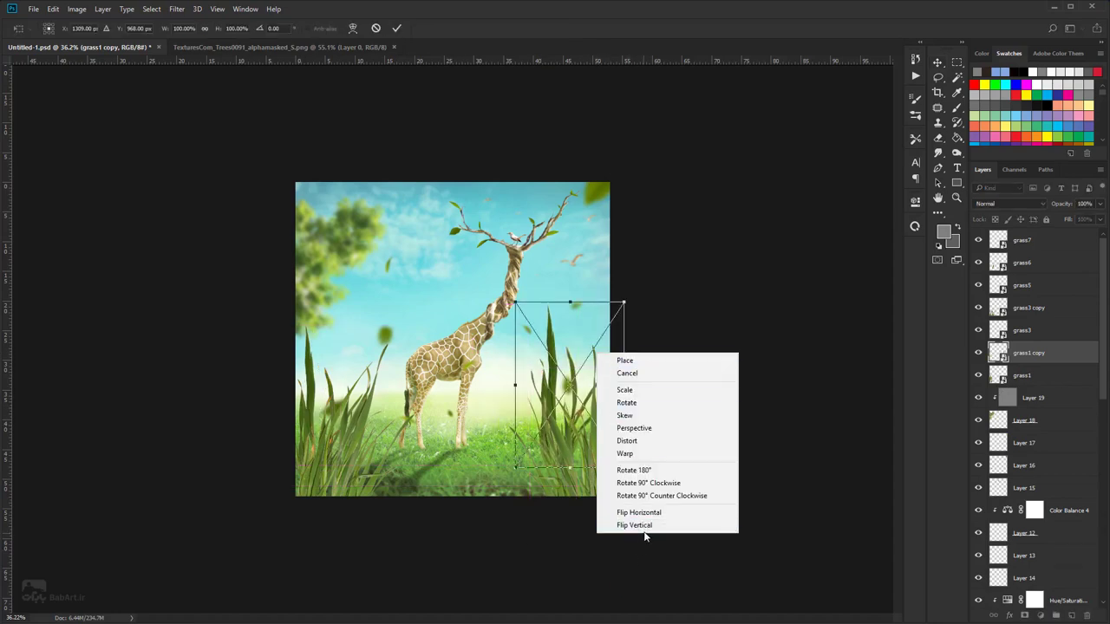
pyautogui.click(649, 512)
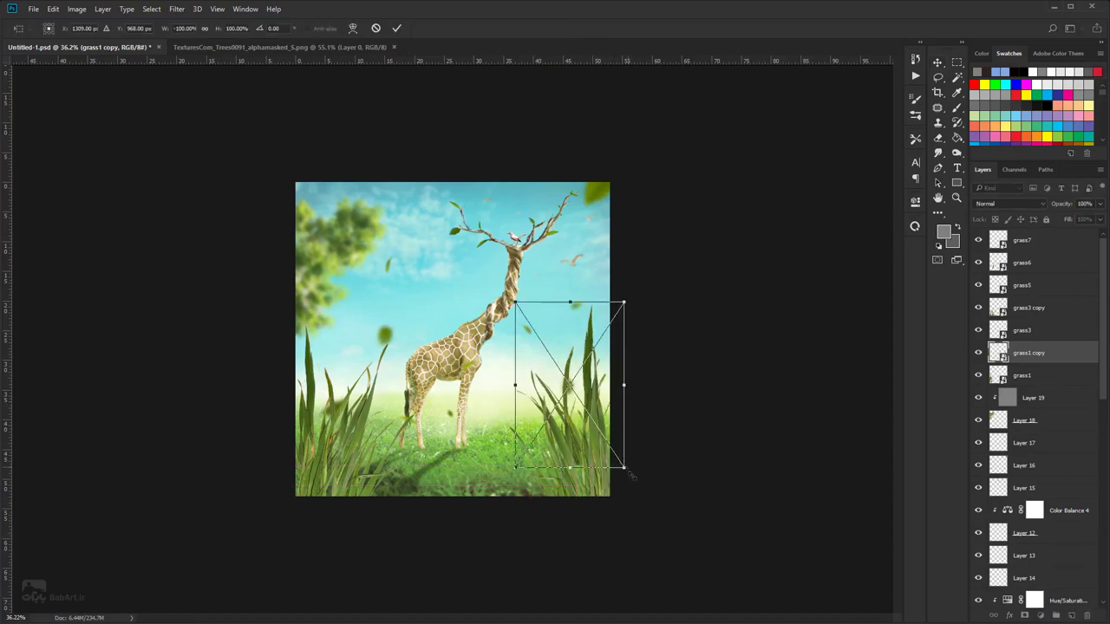
pyautogui.moveTo(623, 468); pyautogui.dragTo(640, 508)
pyautogui.moveTo(574, 459); pyautogui.dragTo(612, 416)
pyautogui.press('Return')
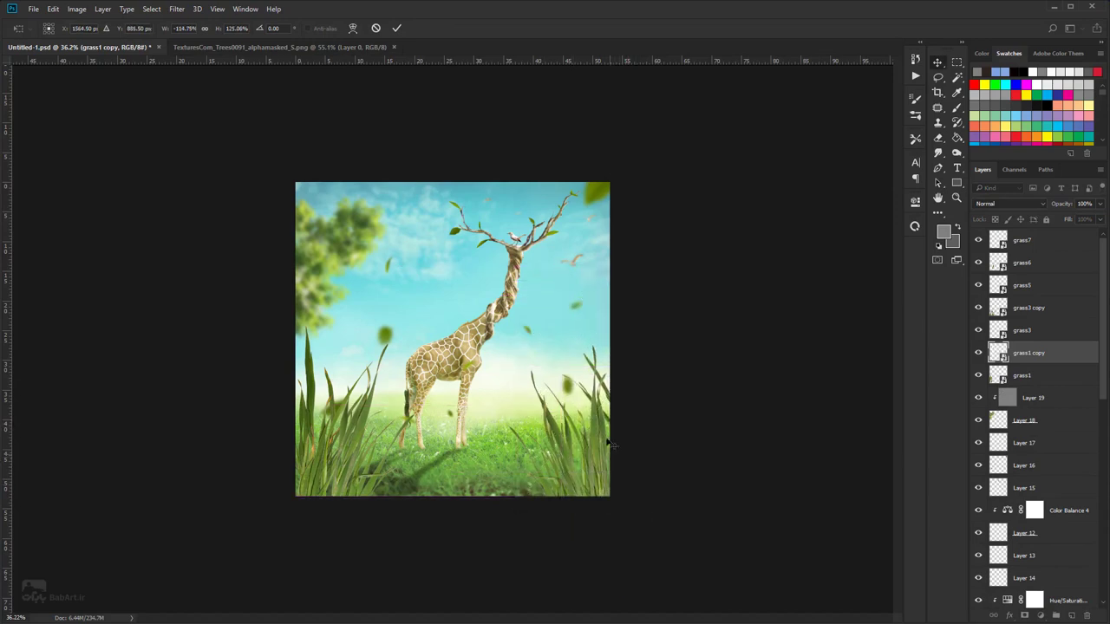
# - Merge all seven grass layers, from grass1 up to grass7, into a single layer
pyautogui.click(1036, 374)
pyautogui.keyDown('ctrl'); pyautogui.click(1043, 353); pyautogui.keyUp('ctrl')
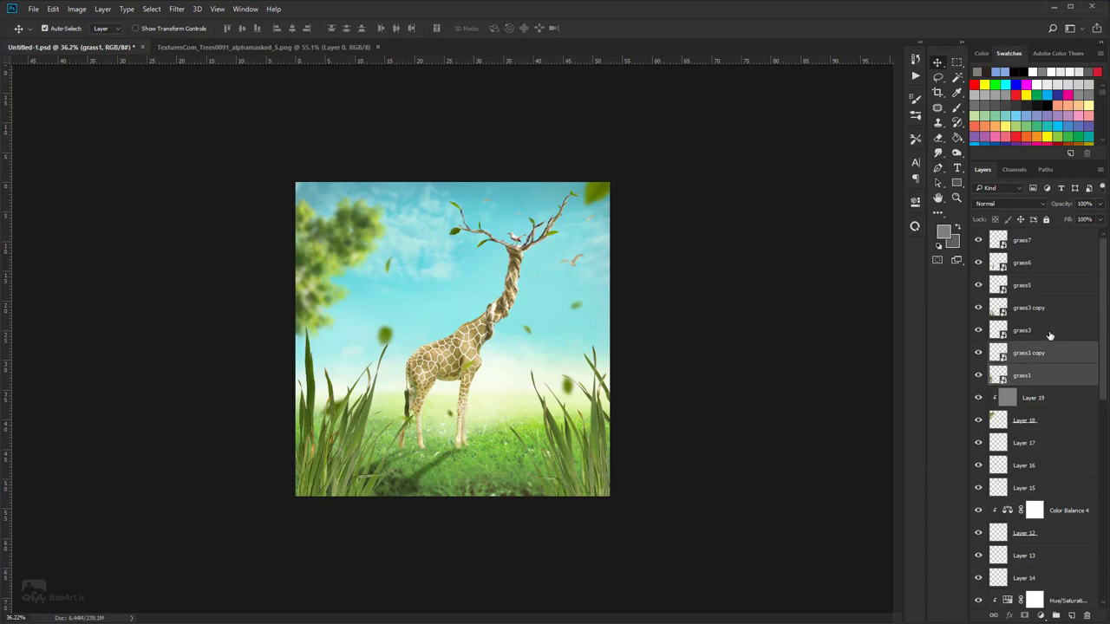
pyautogui.keyDown('ctrl'); pyautogui.click(1050, 331); pyautogui.keyUp('ctrl')
pyautogui.keyDown('ctrl'); pyautogui.click(1052, 309); pyautogui.keyUp('ctrl')
pyautogui.keyDown('shift'); pyautogui.click(1056, 262); pyautogui.keyUp('shift')
pyautogui.keyDown('shift'); pyautogui.click(1057, 241); pyautogui.keyUp('shift')
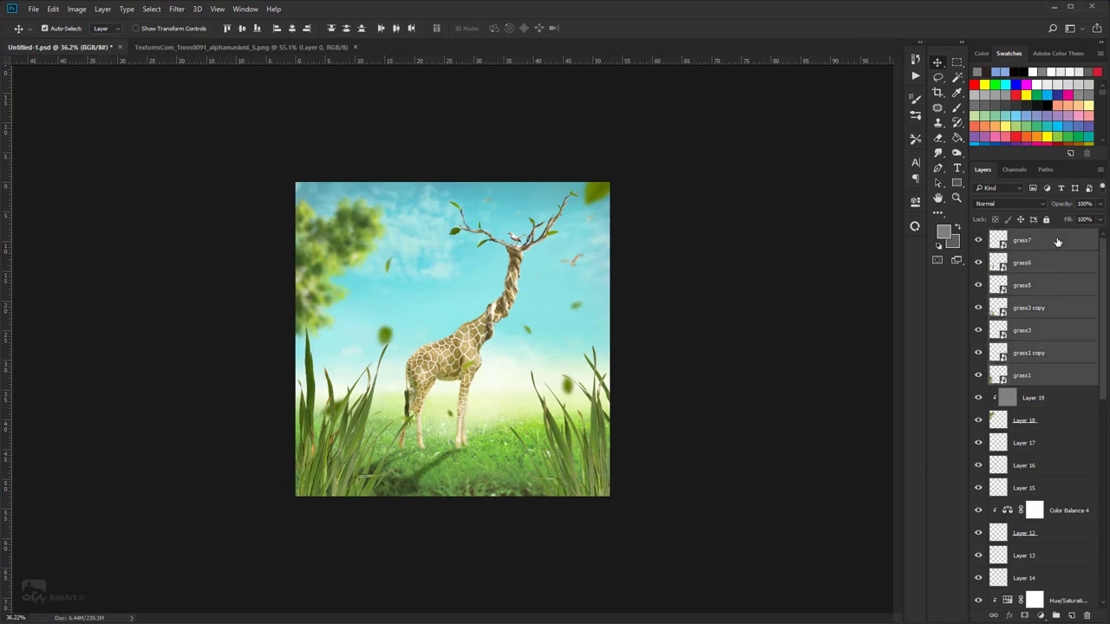
pyautogui.click(102, 9)
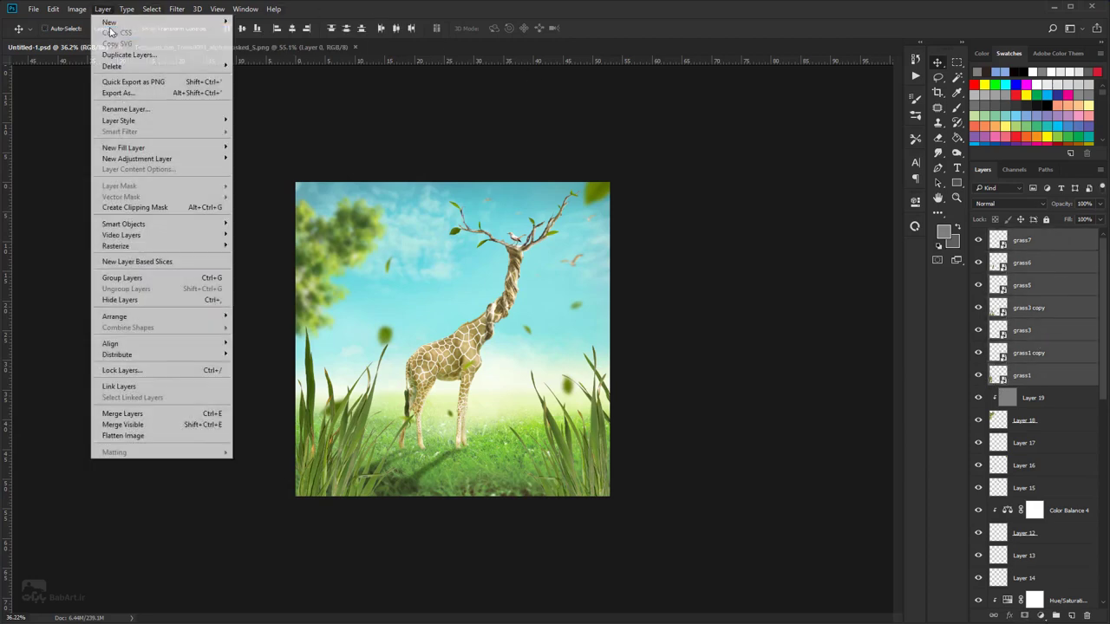
pyautogui.click(168, 415)
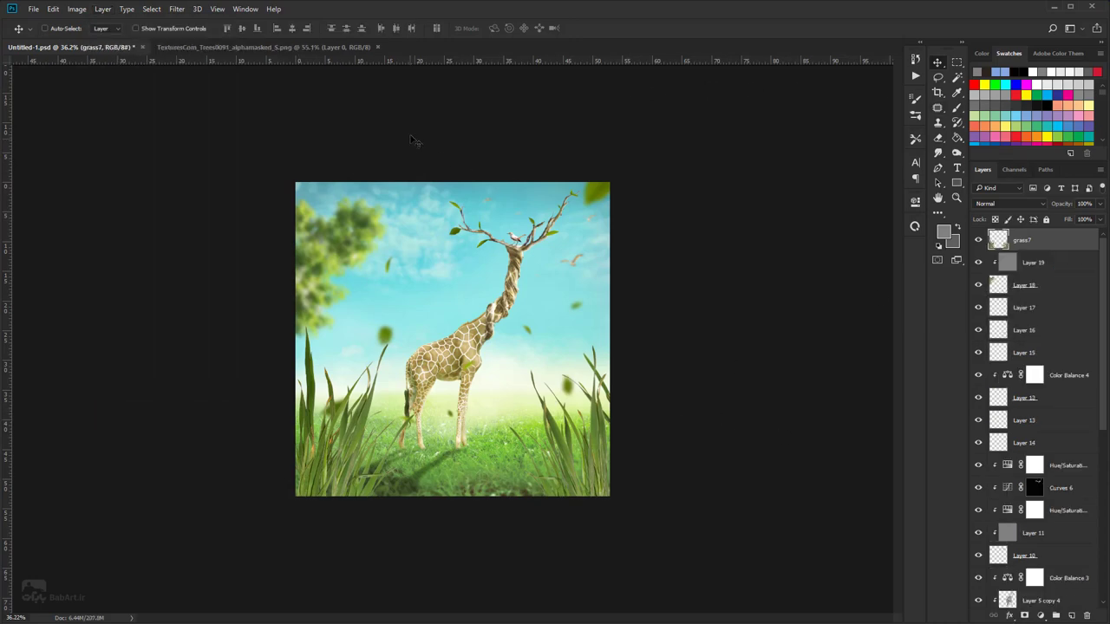
# - Soften the merged grass7 layer with a Gaussian Blur, using a radius slightly above 7 pixels
pyautogui.click(177, 9)
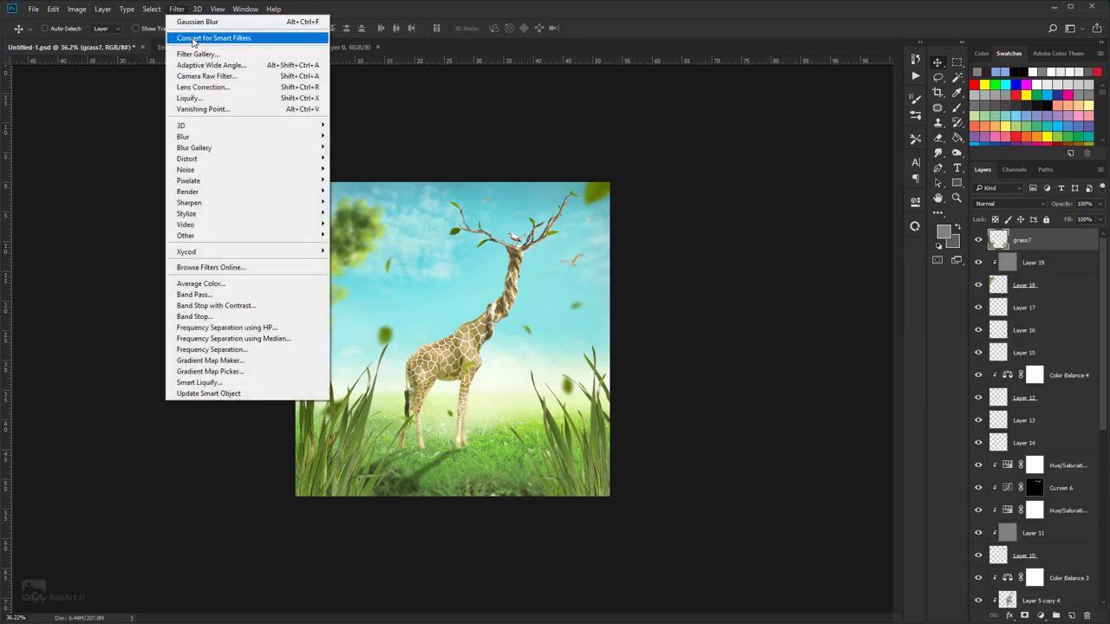
pyautogui.moveTo(207, 141)
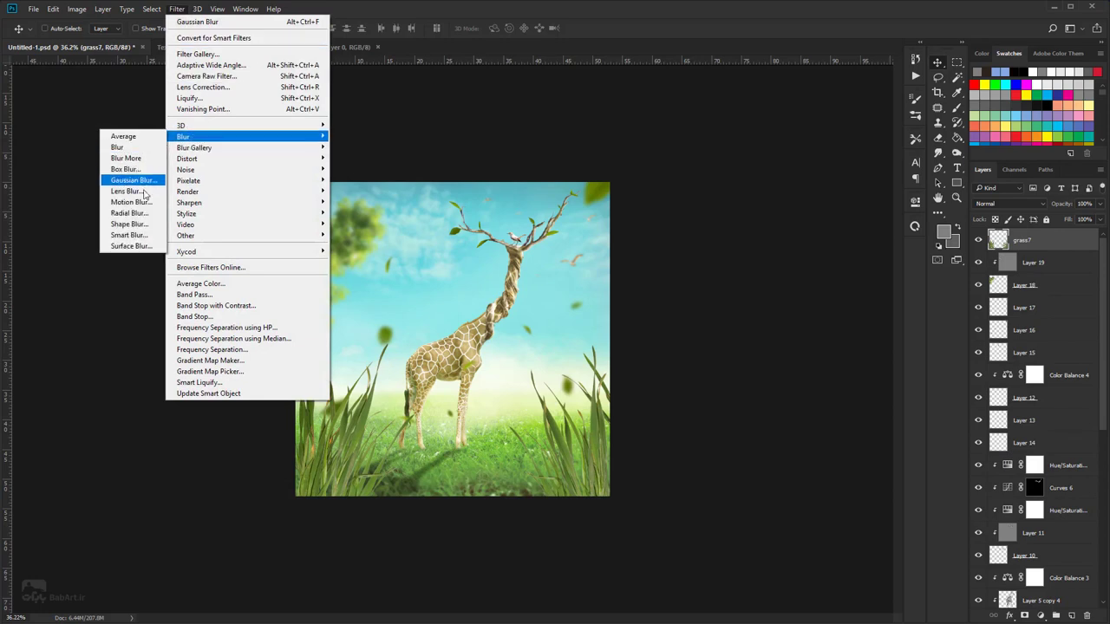
pyautogui.click(132, 179)
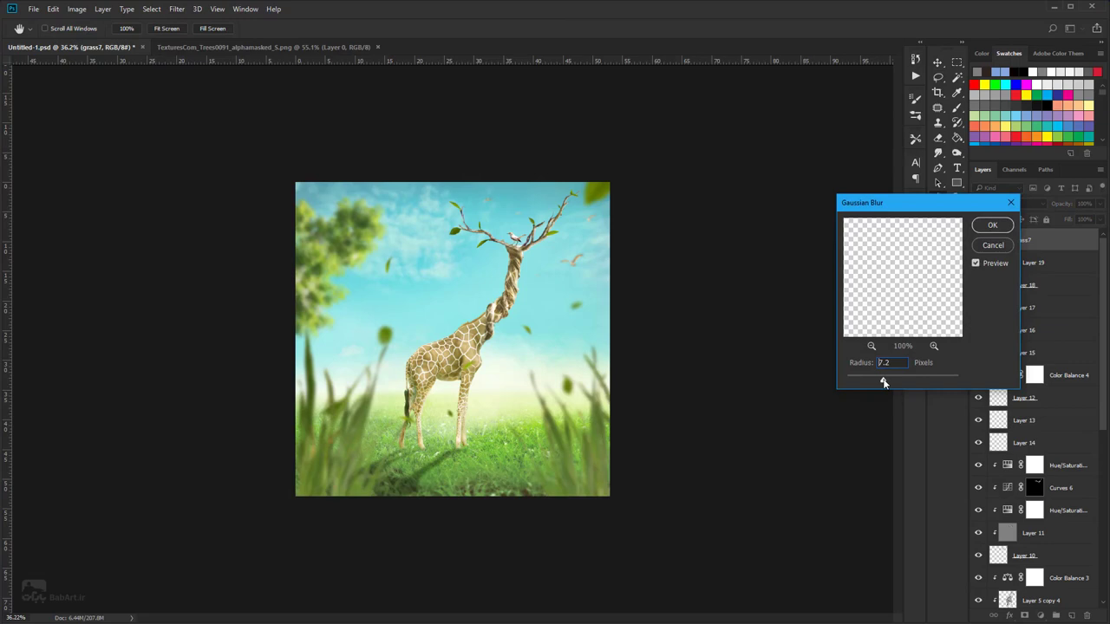
pyautogui.moveTo(883, 383)
pyautogui.mouseDown()
pyautogui.moveTo(897, 381)
pyautogui.moveTo(888, 380)
pyautogui.mouseUp()
pyautogui.click(993, 225)
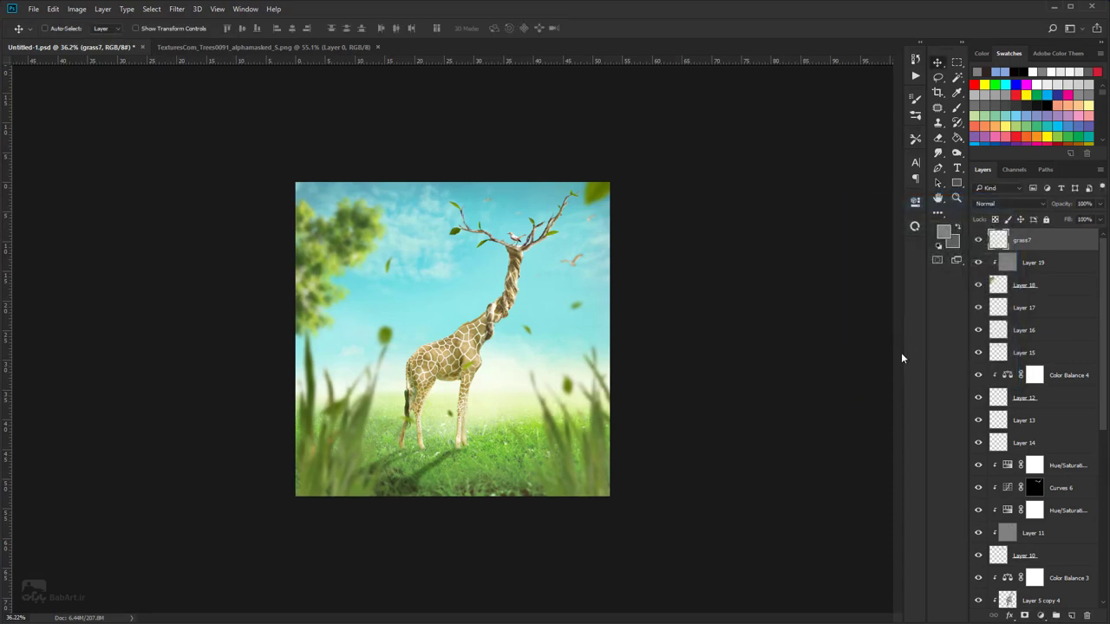
pyautogui.click(1040, 616)
pyautogui.click(1075, 473)
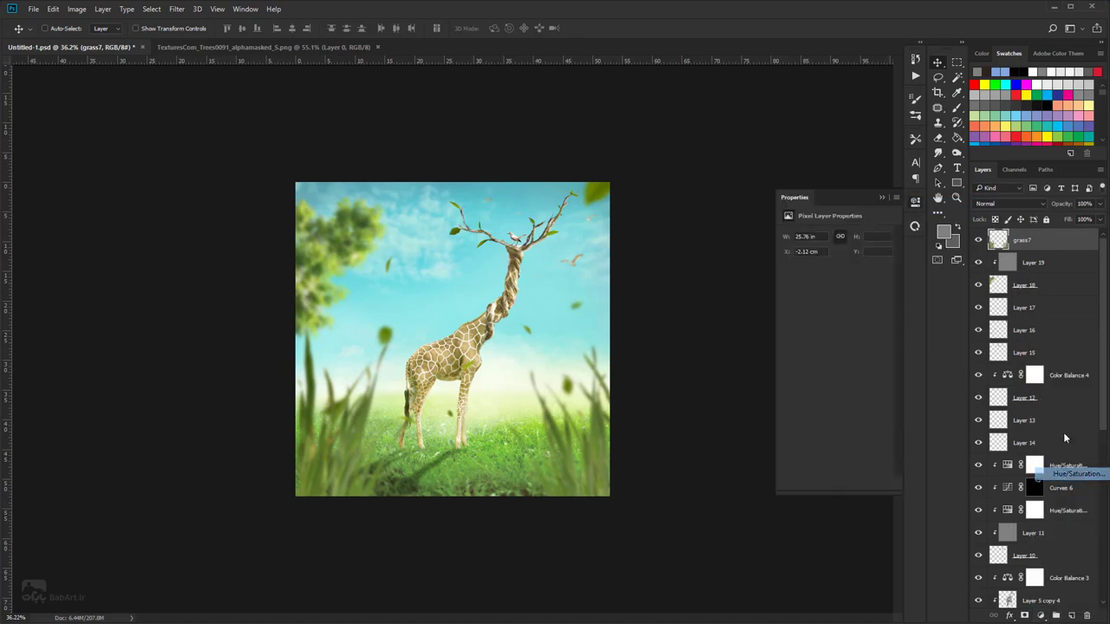
pyautogui.click(815, 483)
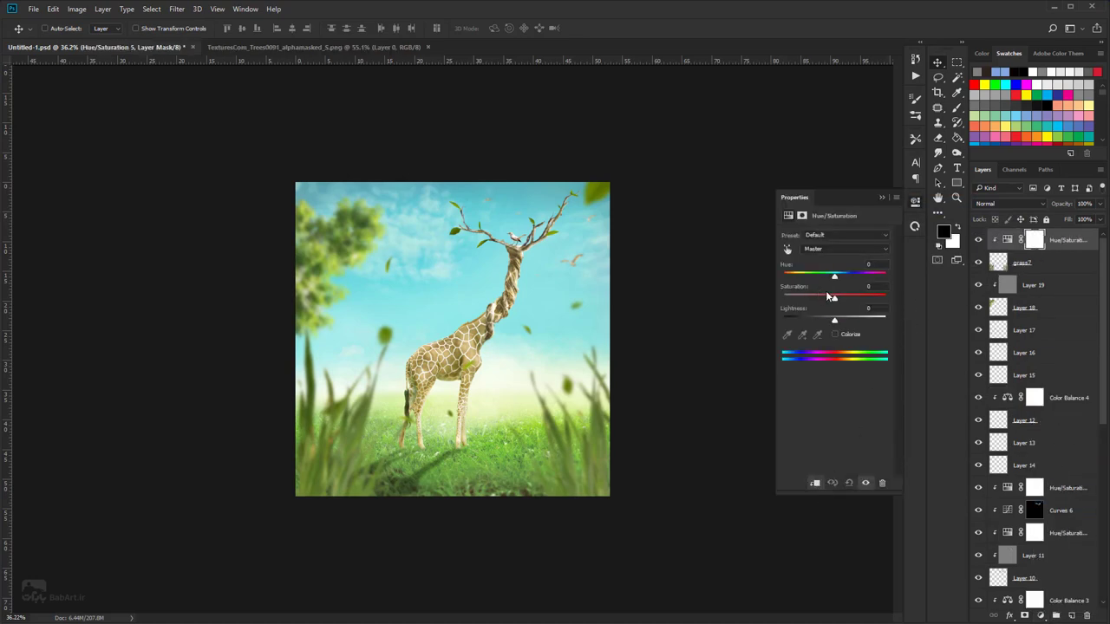
pyautogui.write('-19')
pyautogui.write('22')
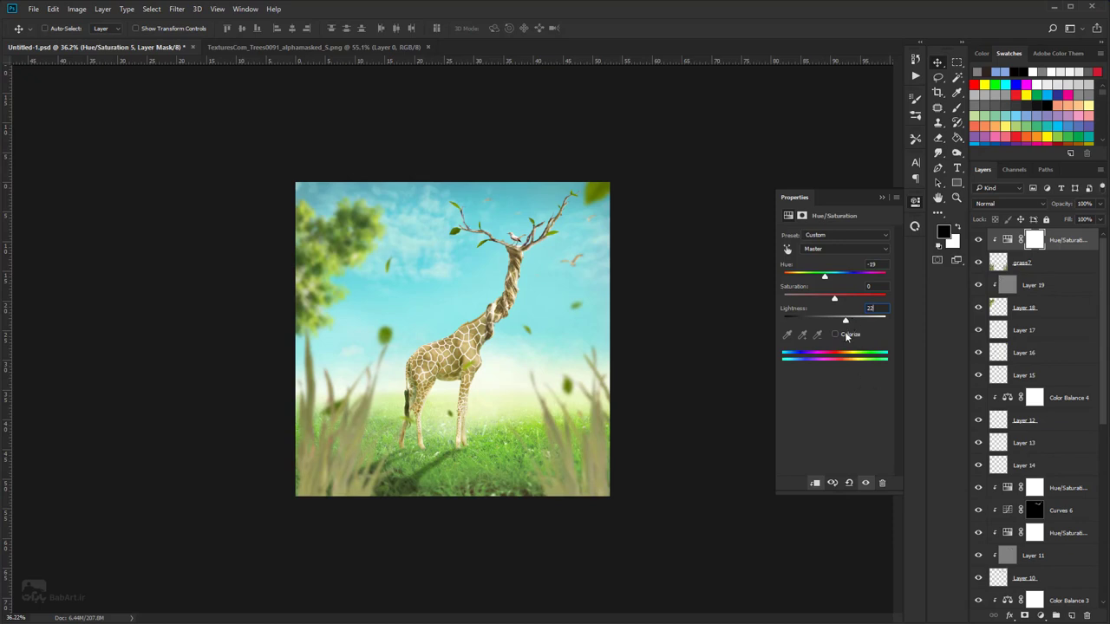
pyautogui.click(1049, 242)
pyautogui.press('Delete')
# - Add a Color Balance adjustment clipped to the grass7 layer, with midtones Cyan-Red at -19 and Yellow-Blue at 22
pyautogui.click(1054, 616)
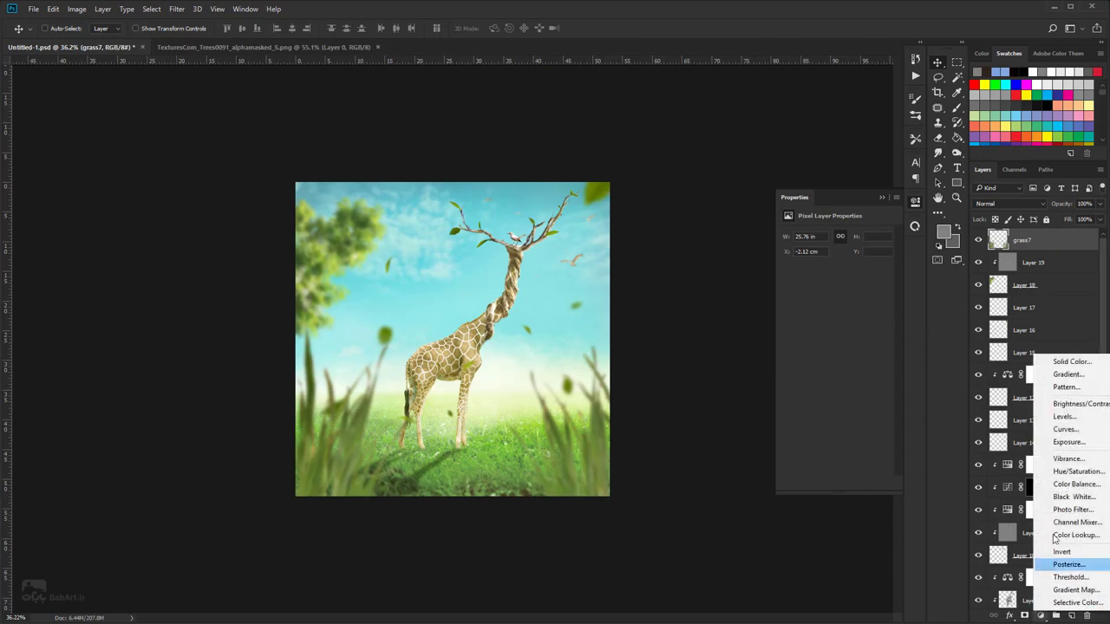
pyautogui.click(1076, 484)
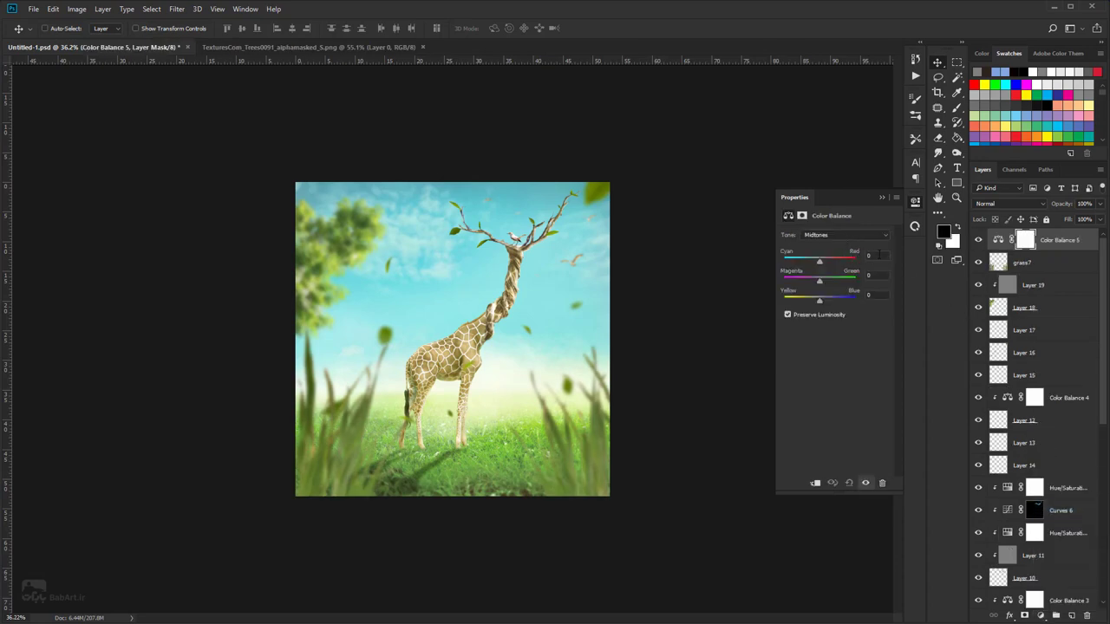
pyautogui.write('-19')
pyautogui.moveTo(875, 294); pyautogui.dragTo(842, 296)
pyautogui.click(815, 483)
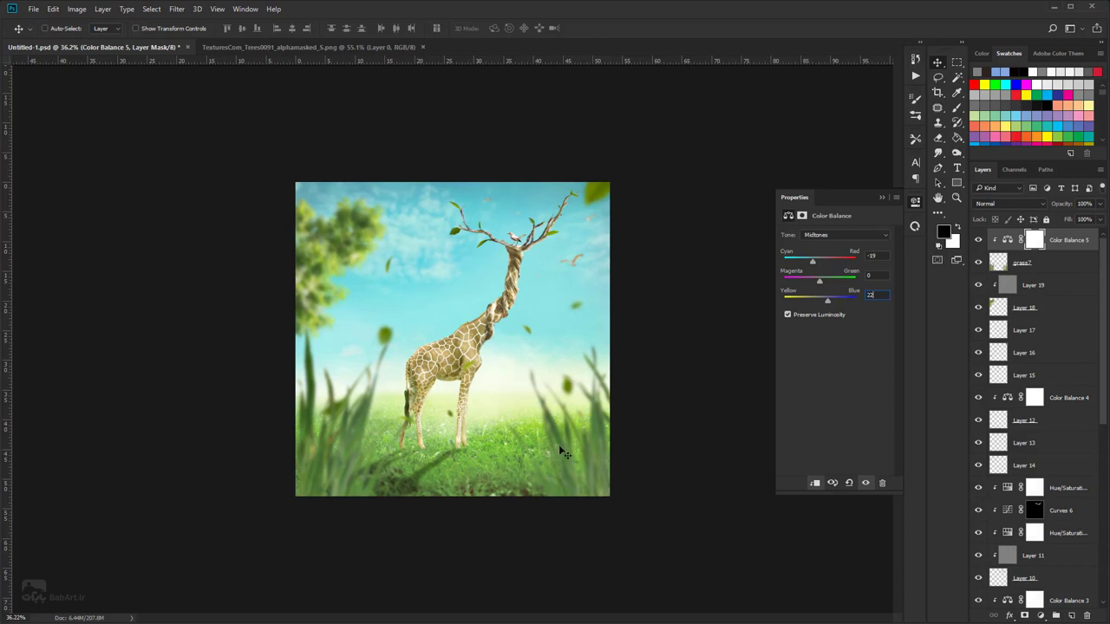
# - Brighten the grass with a clipped Curves adjustment raising input 124 to output 186, and set its opacity to 75%
pyautogui.click(1040, 614)
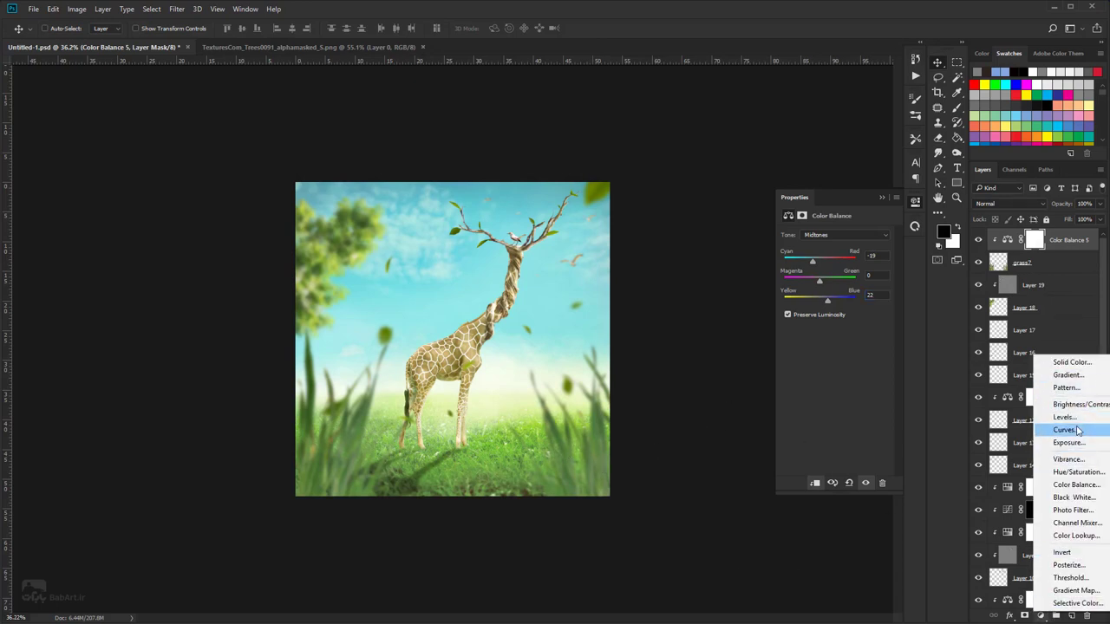
pyautogui.click(1078, 430)
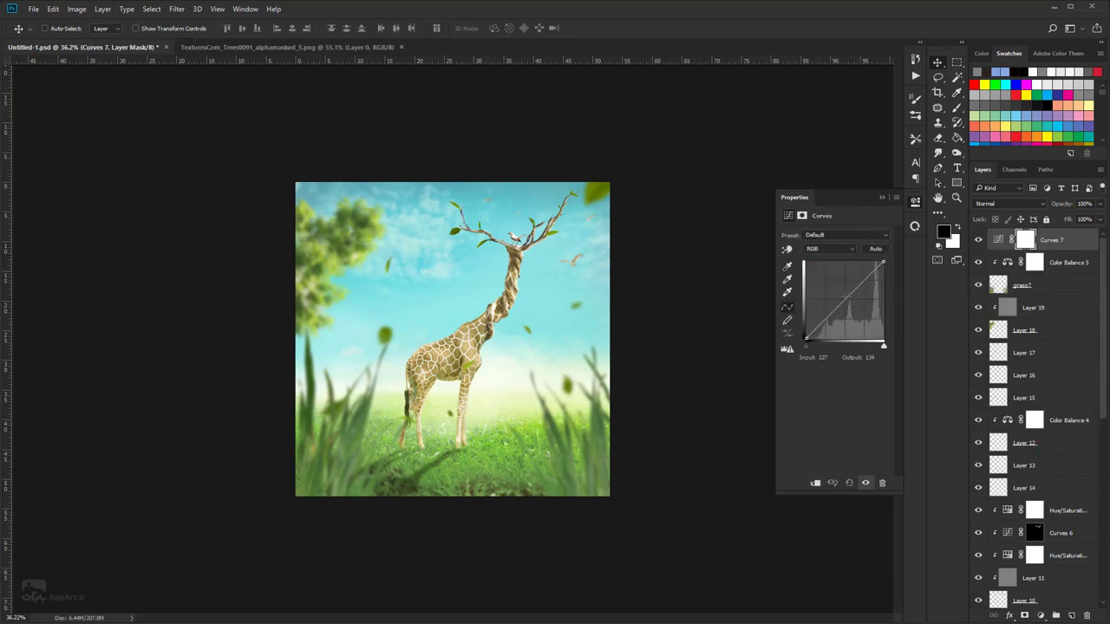
pyautogui.moveTo(844, 298); pyautogui.dragTo(841, 292)
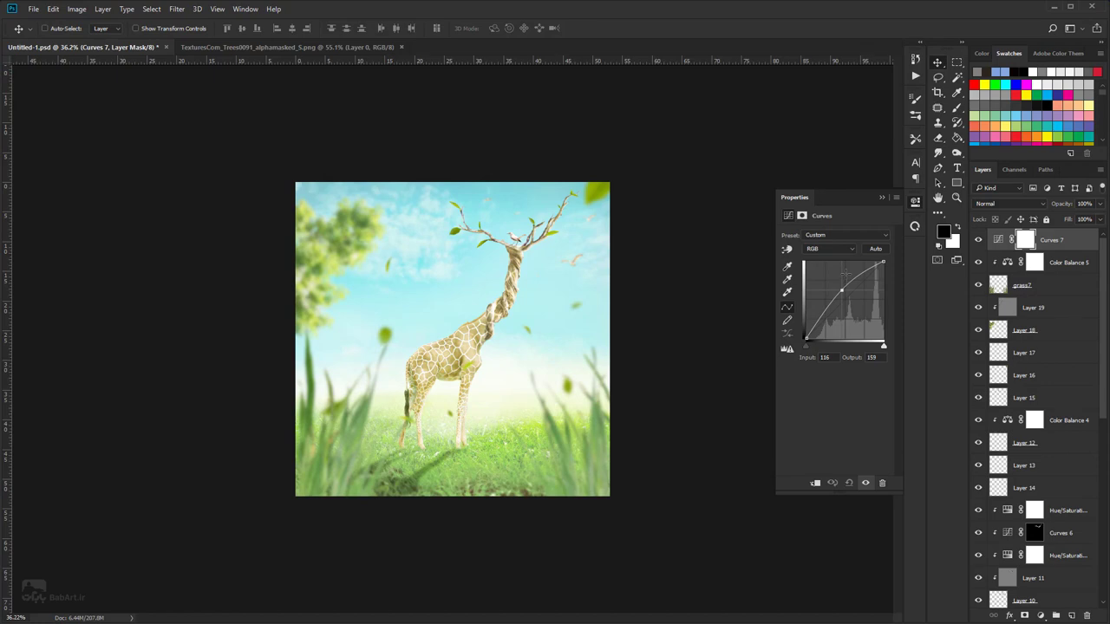
pyautogui.moveTo(841, 291); pyautogui.dragTo(843, 282)
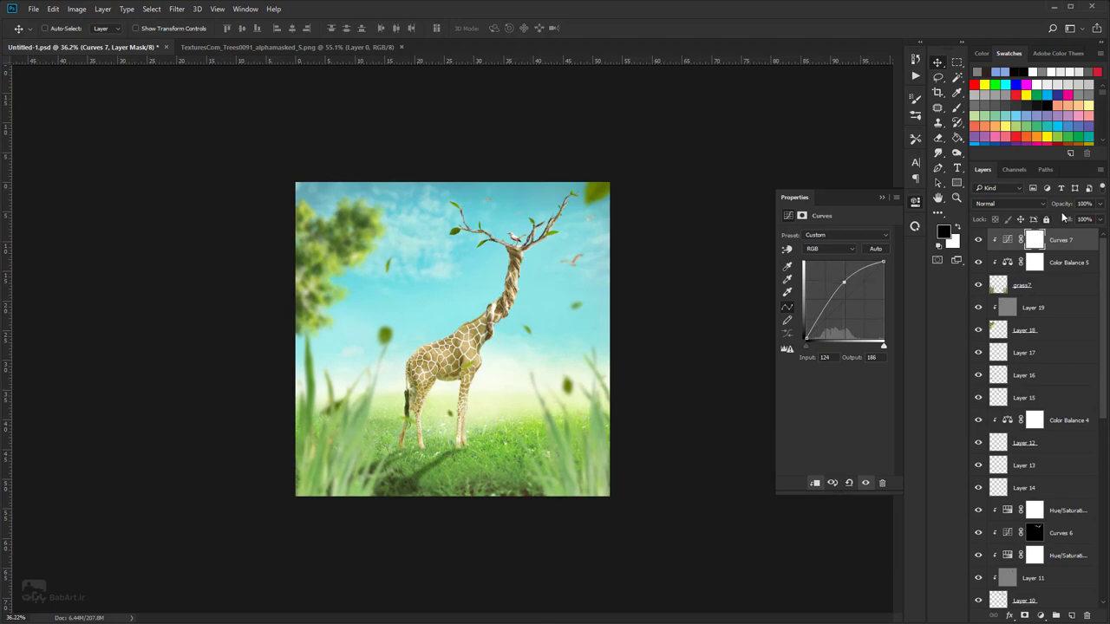
pyautogui.moveTo(1063, 204); pyautogui.dragTo(1050, 208)
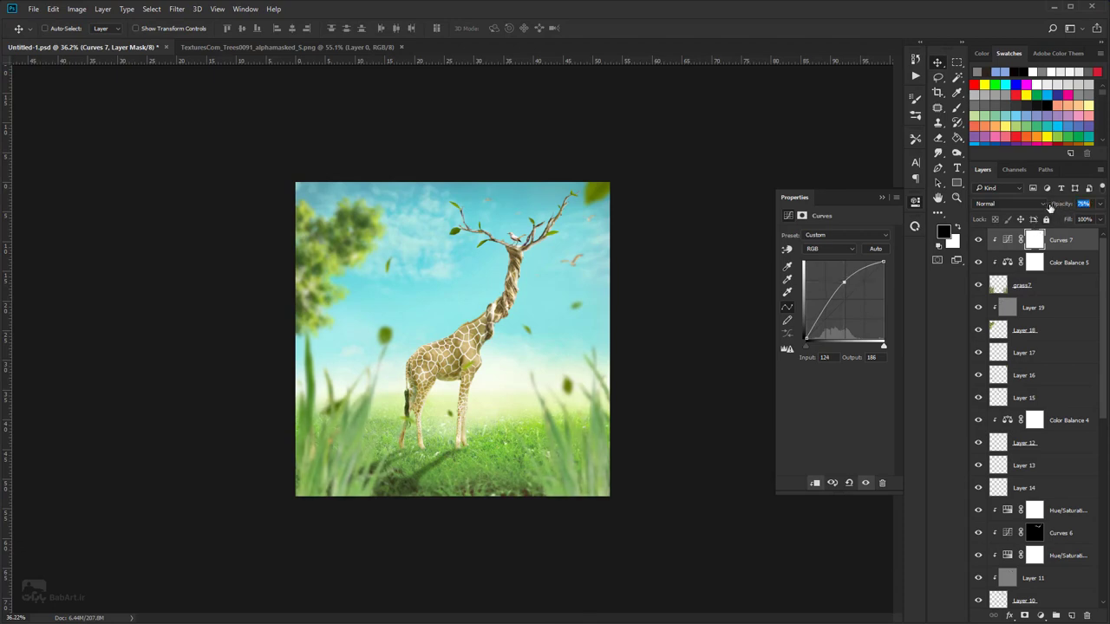
pyautogui.press('Return')
# - Add a Solid Color fill of #02081f above all layers, set it to Exclusion blending and compare the image with and without it
pyautogui.click(1040, 614)
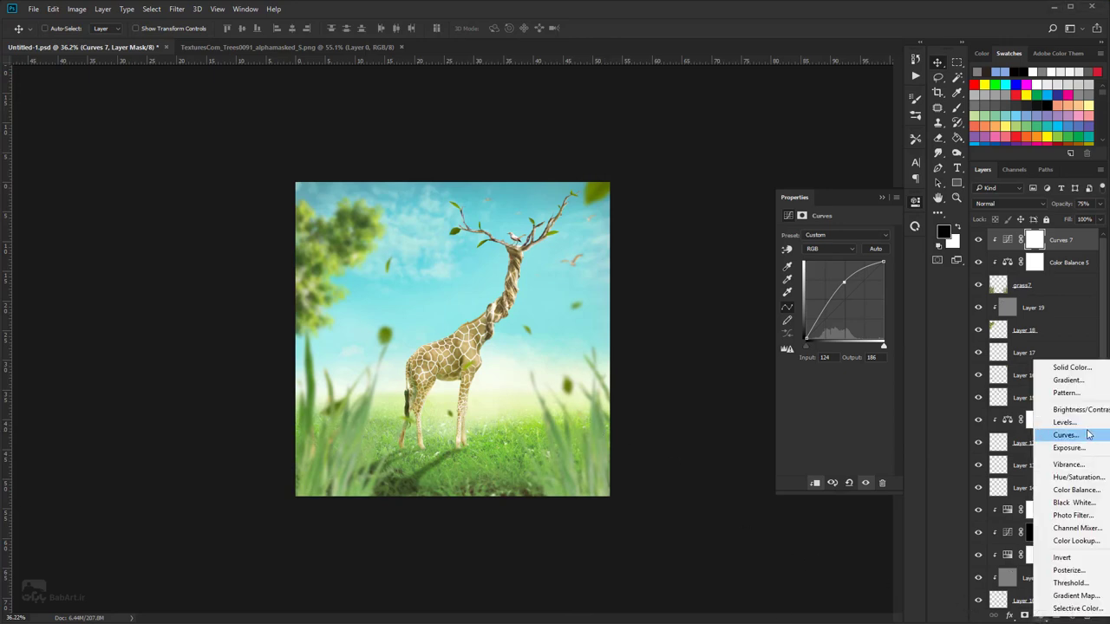
pyautogui.click(1069, 369)
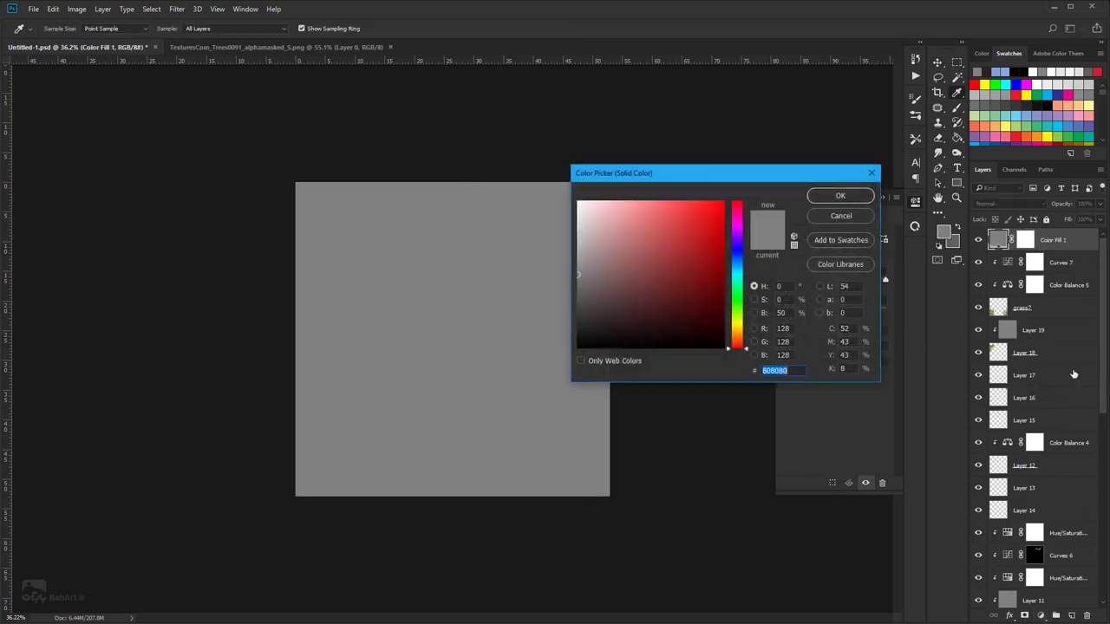
pyautogui.write('02081f')
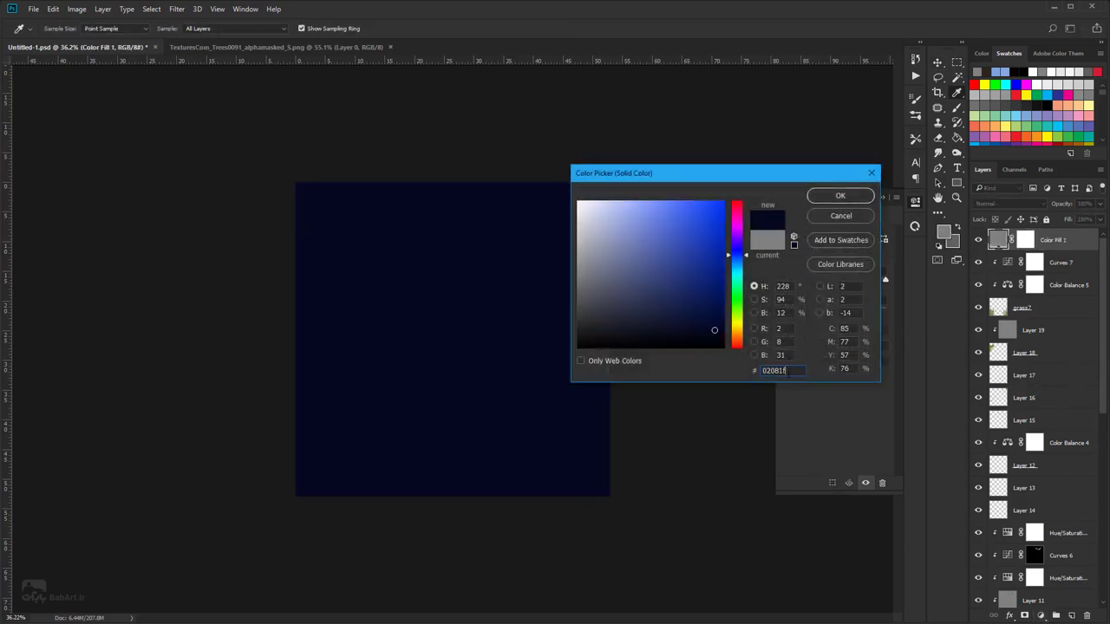
pyautogui.click(840, 195)
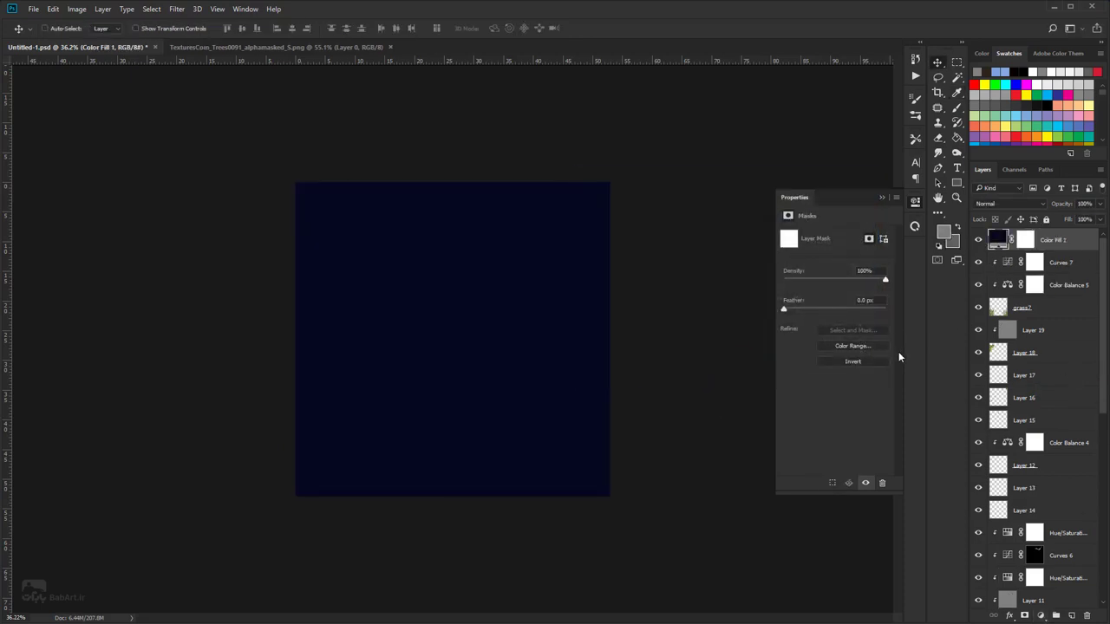
pyautogui.click(998, 206)
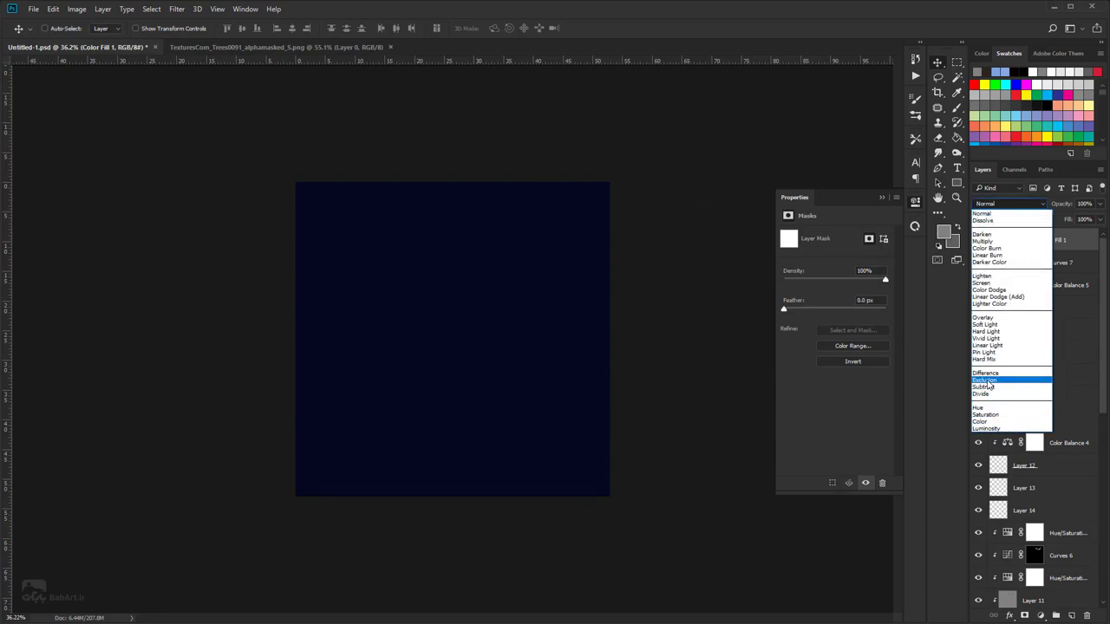
pyautogui.click(986, 380)
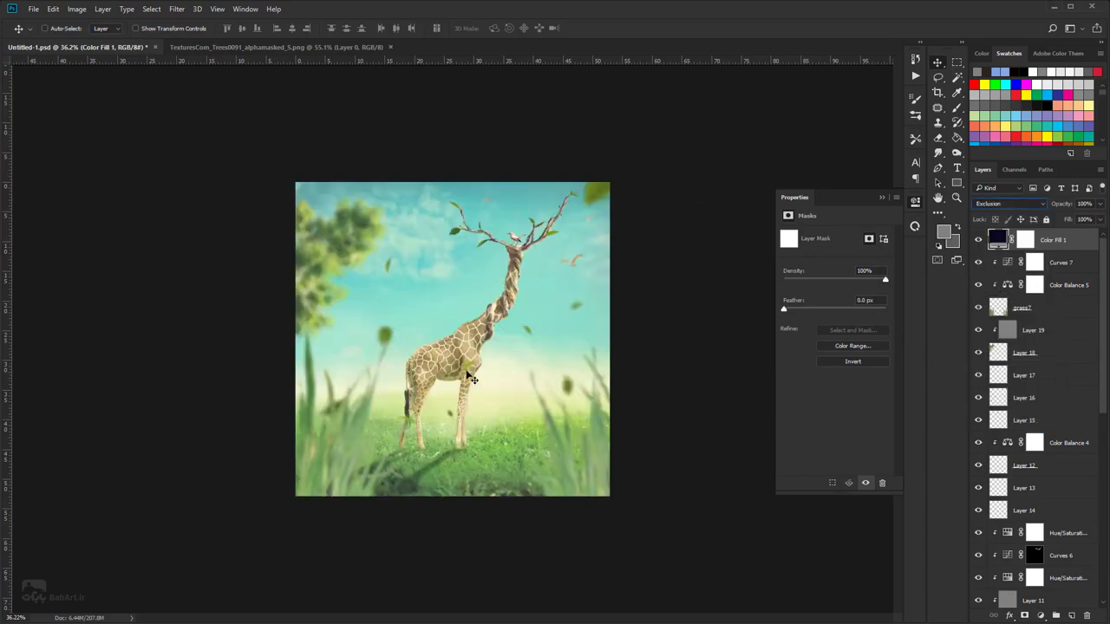
pyautogui.click(979, 240)
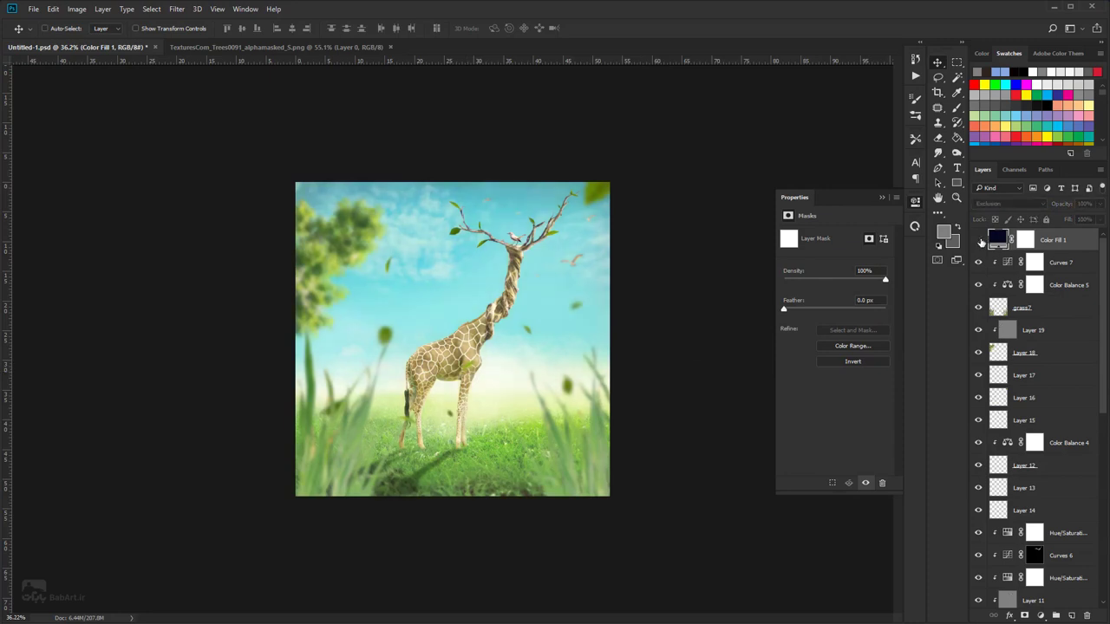
pyautogui.click(979, 241)
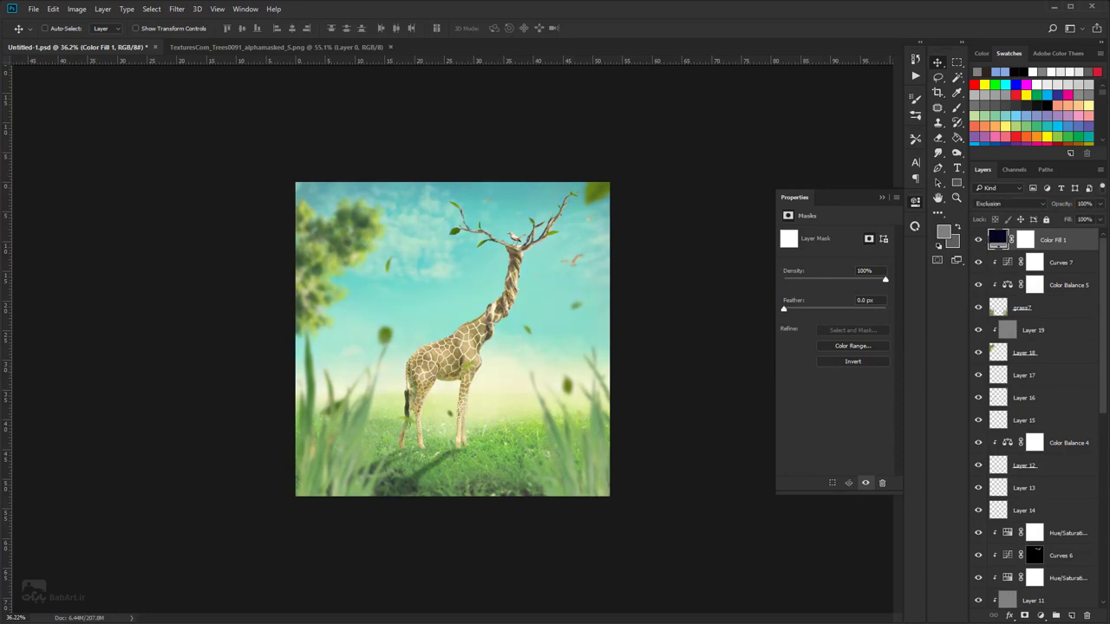
# - Add a Gradient Map adjustment above the colour fill and set its gradient's starting colour to #e10019
pyautogui.click(1040, 615)
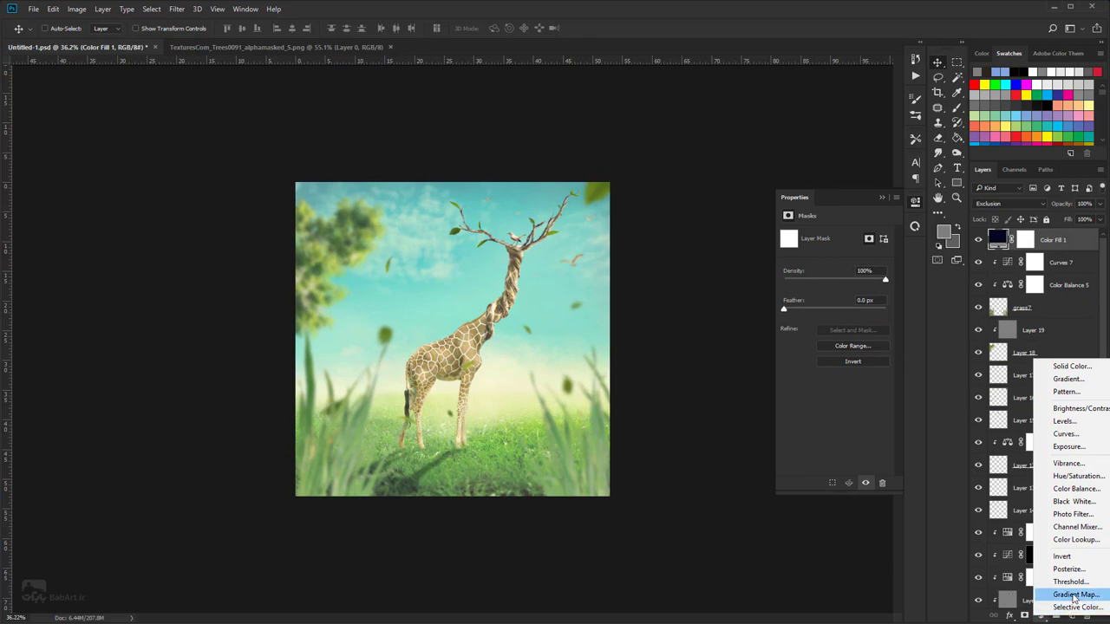
pyautogui.click(1065, 595)
pyautogui.click(803, 239)
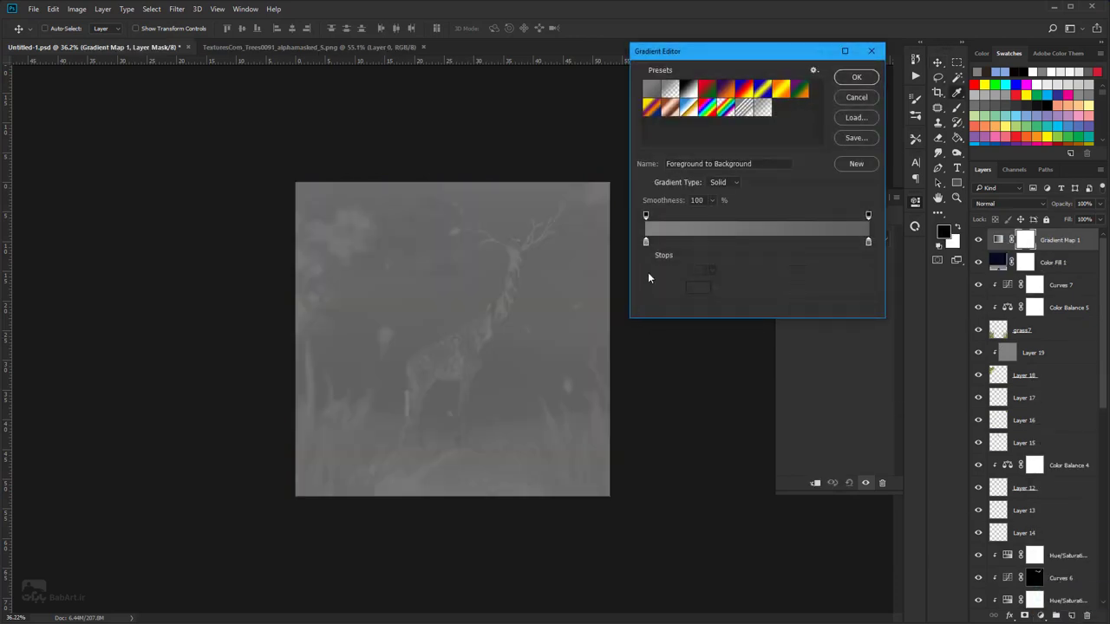
pyautogui.click(645, 241)
pyautogui.click(698, 287)
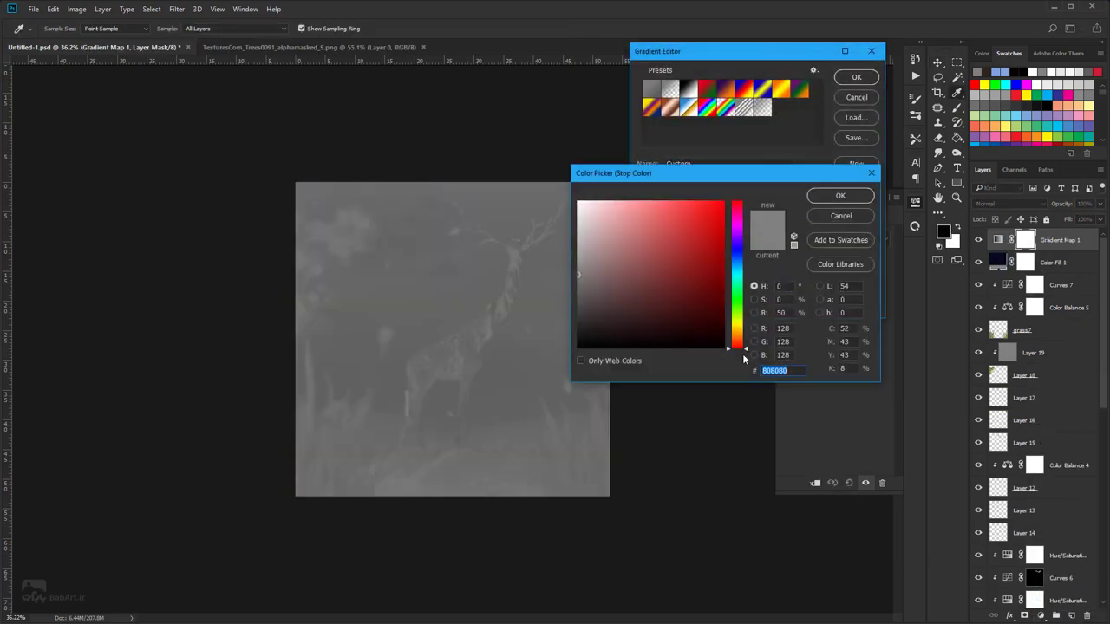
pyautogui.write('e10019')
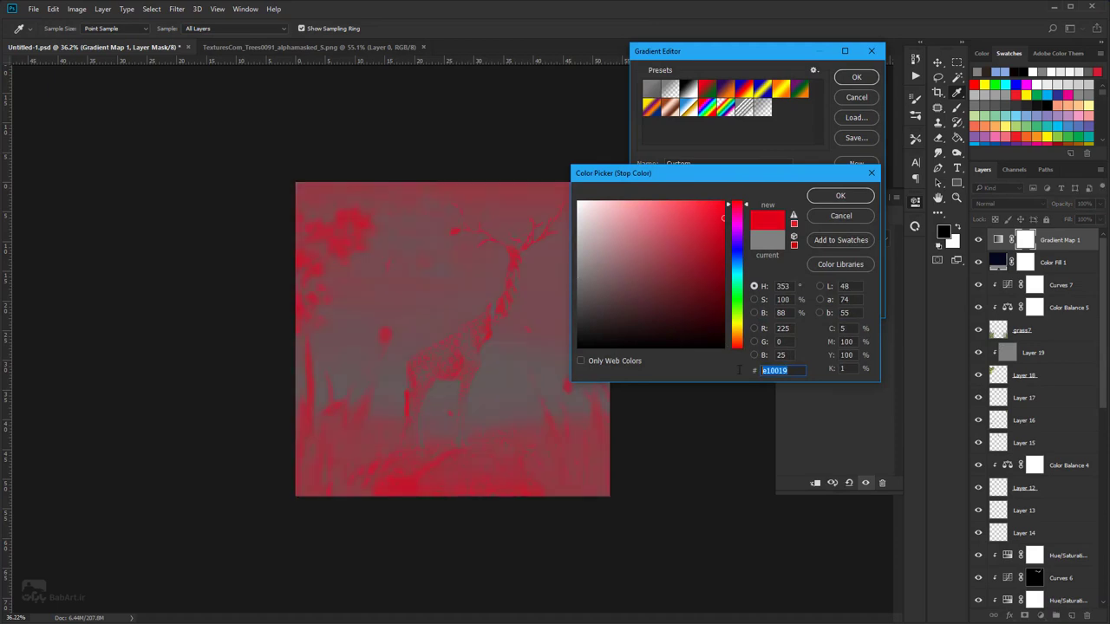
pyautogui.click(840, 195)
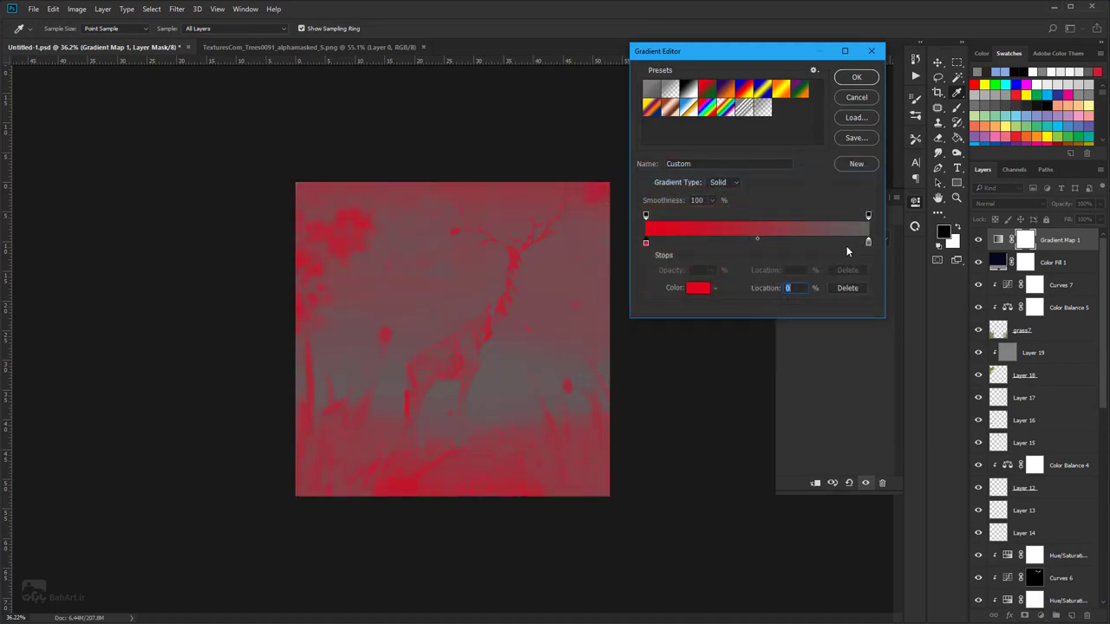
# - Set the Gradient Map's end colour to #00601b and accept the gradient
pyautogui.click(867, 242)
pyautogui.click(698, 288)
pyautogui.write('00601b')
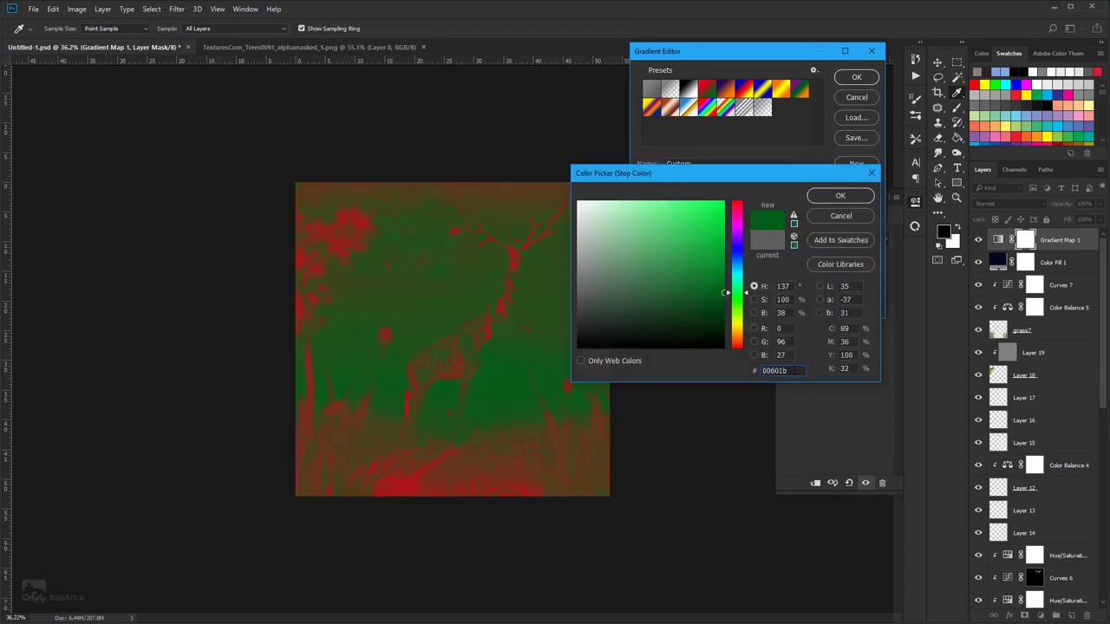
pyautogui.moveTo(794, 370); pyautogui.dragTo(748, 382)
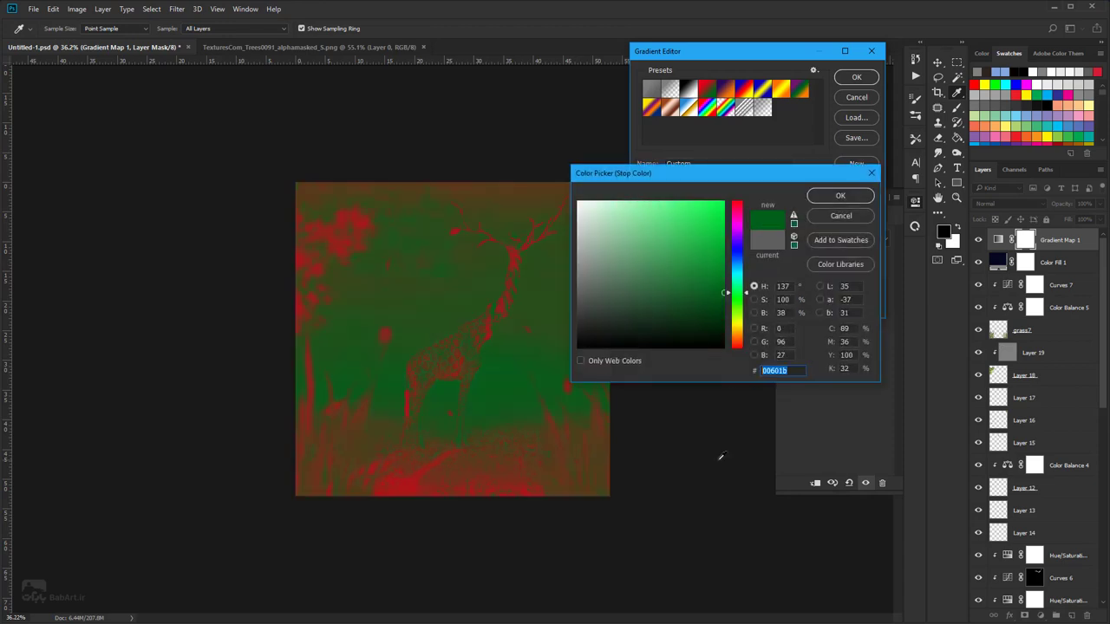
pyautogui.click(841, 196)
pyautogui.click(855, 78)
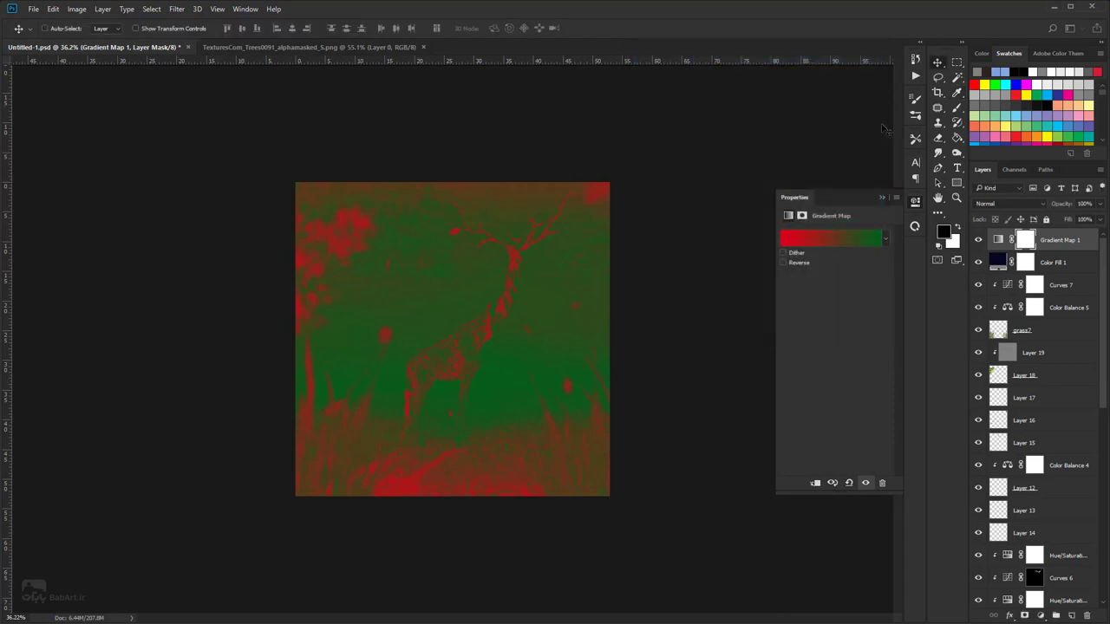
# - Blend the Gradient Map in Soft Light mode at 20% opacity
pyautogui.click(1004, 206)
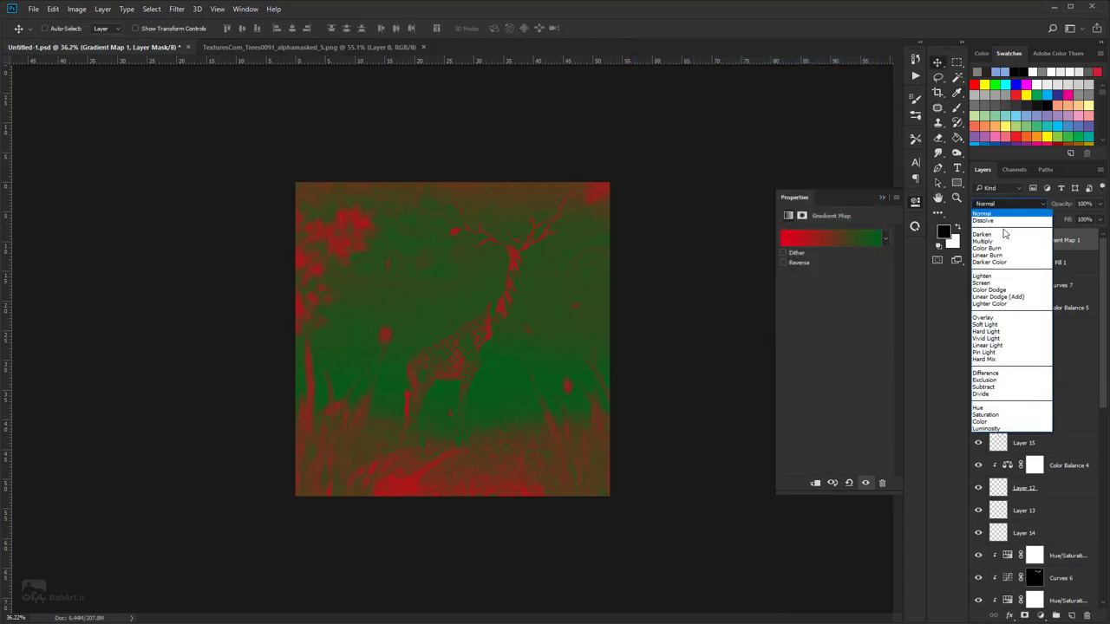
pyautogui.click(986, 324)
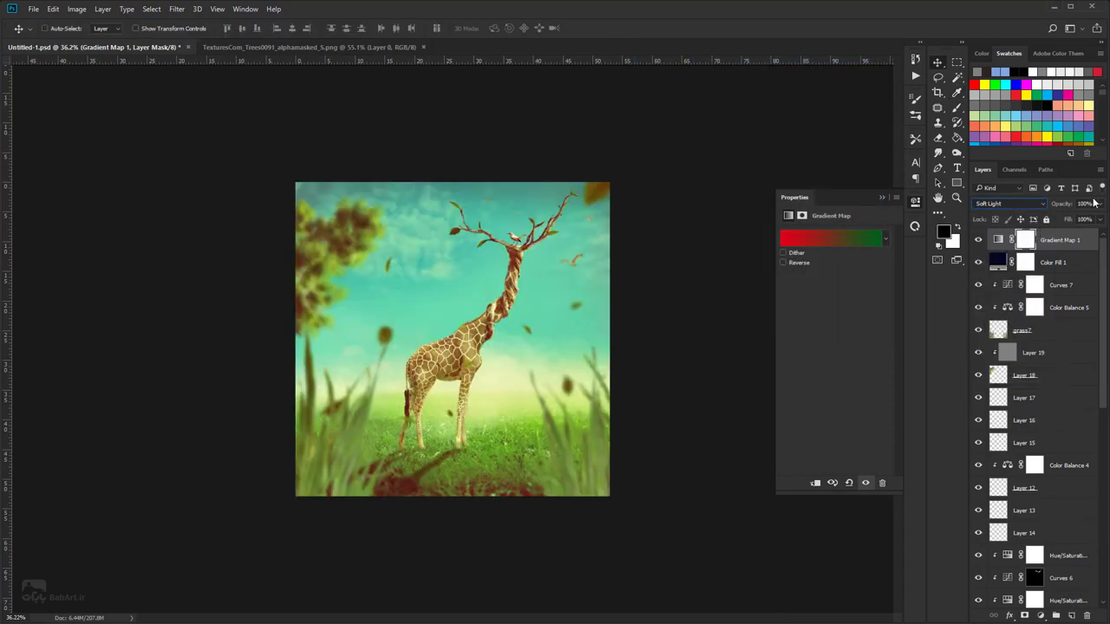
pyautogui.click(1080, 206)
pyautogui.write('20')
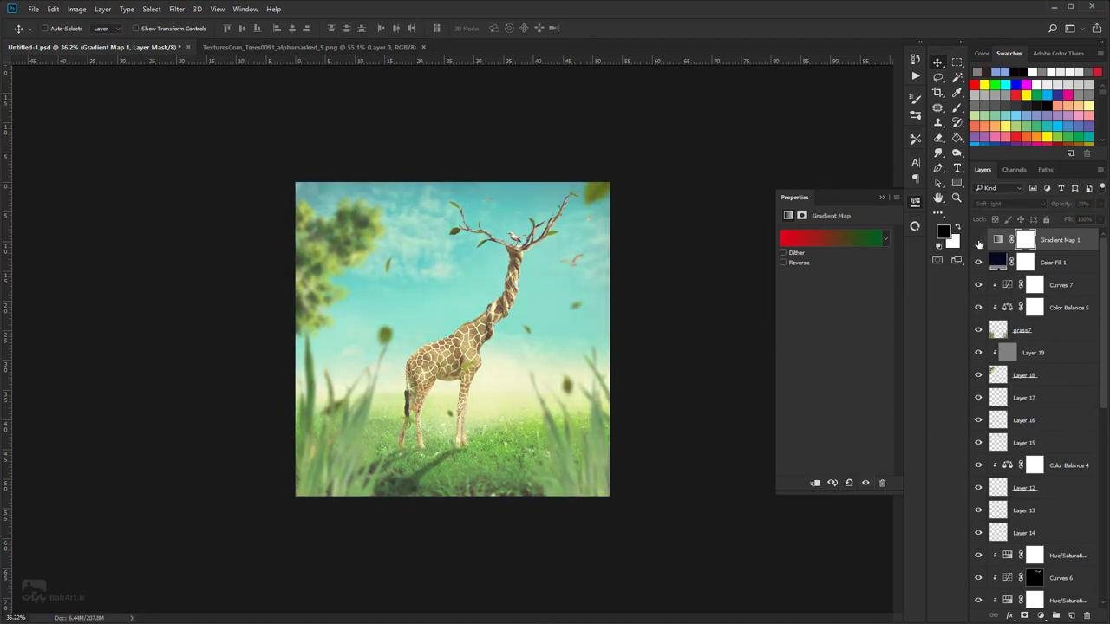
pyautogui.press('Return')
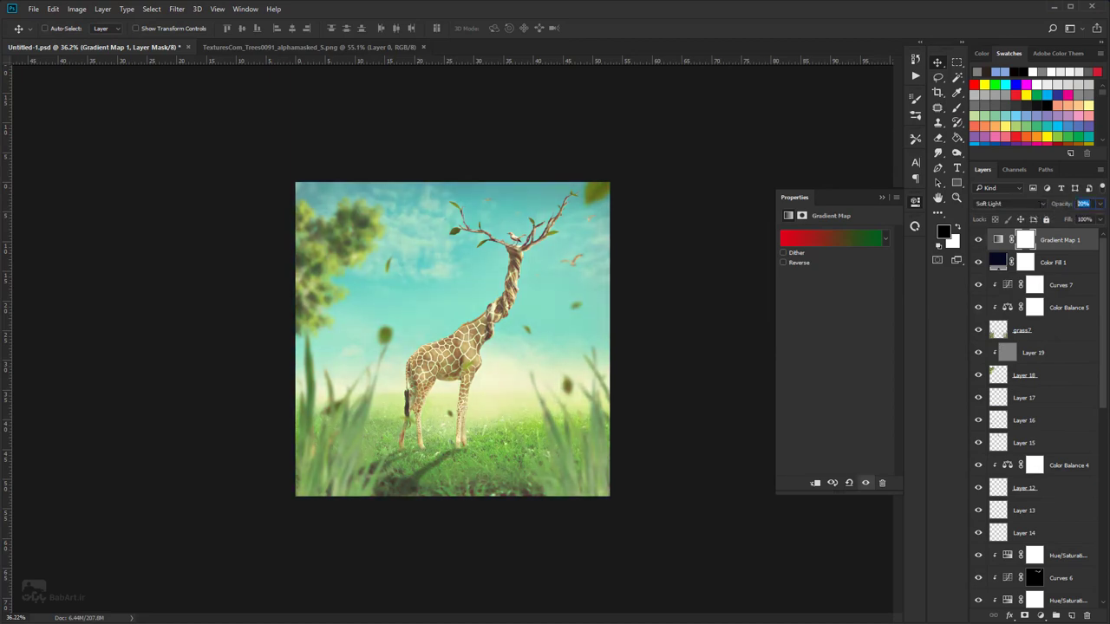
# - Set the Gradient Map's opacity to 30% and add a Color Balance adjustment above it
pyautogui.write('30')
pyautogui.press('Return')
pyautogui.click(1040, 615)
pyautogui.click(1073, 493)
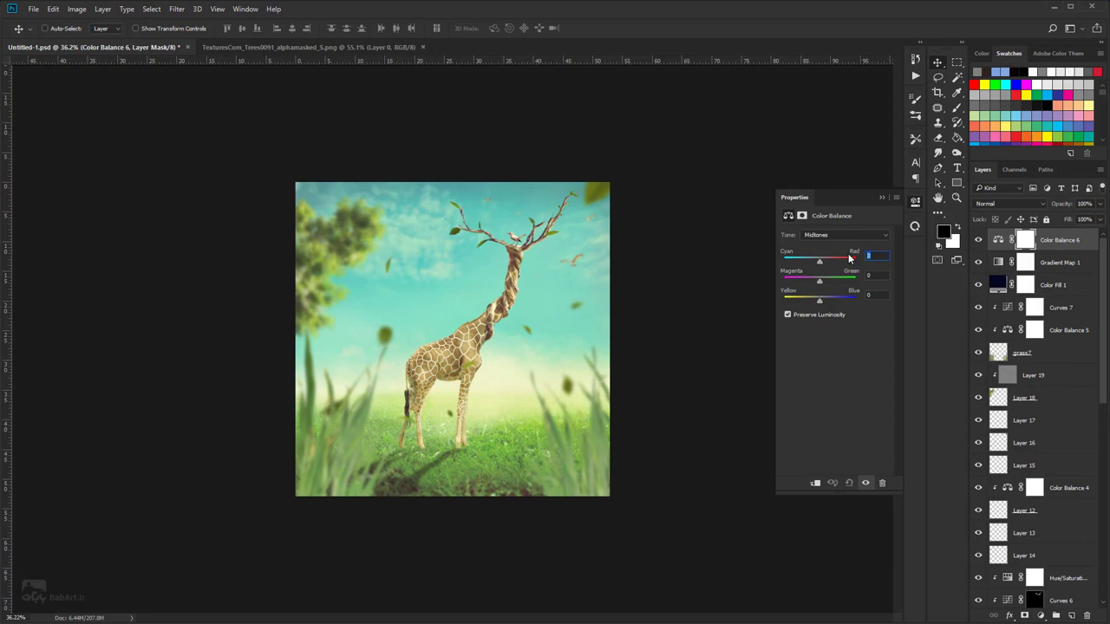
# - Set the Color Balance midtones to 19 cyan-red, -11 magenta-green and -25 yellow-blue
pyautogui.write('19')
pyautogui.write('-11')
pyautogui.press('Tab')
pyautogui.write('-25')
# - Set the Color Balance highlights to -16 cyan-red, -1 magenta-green and -7 yellow-blue
pyautogui.click(845, 235)
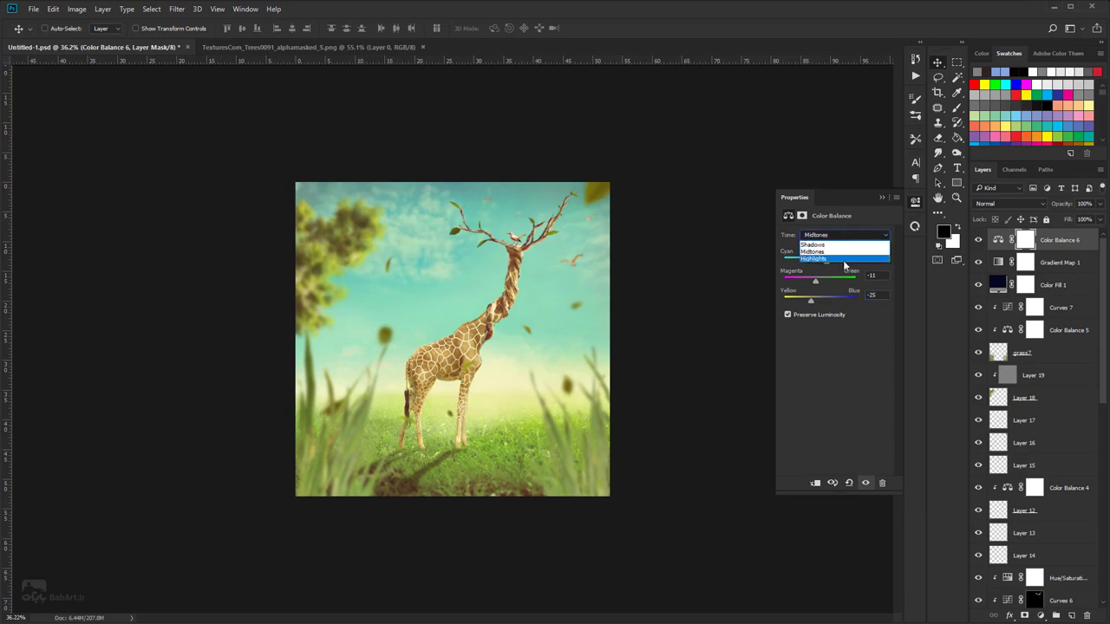
pyautogui.click(846, 259)
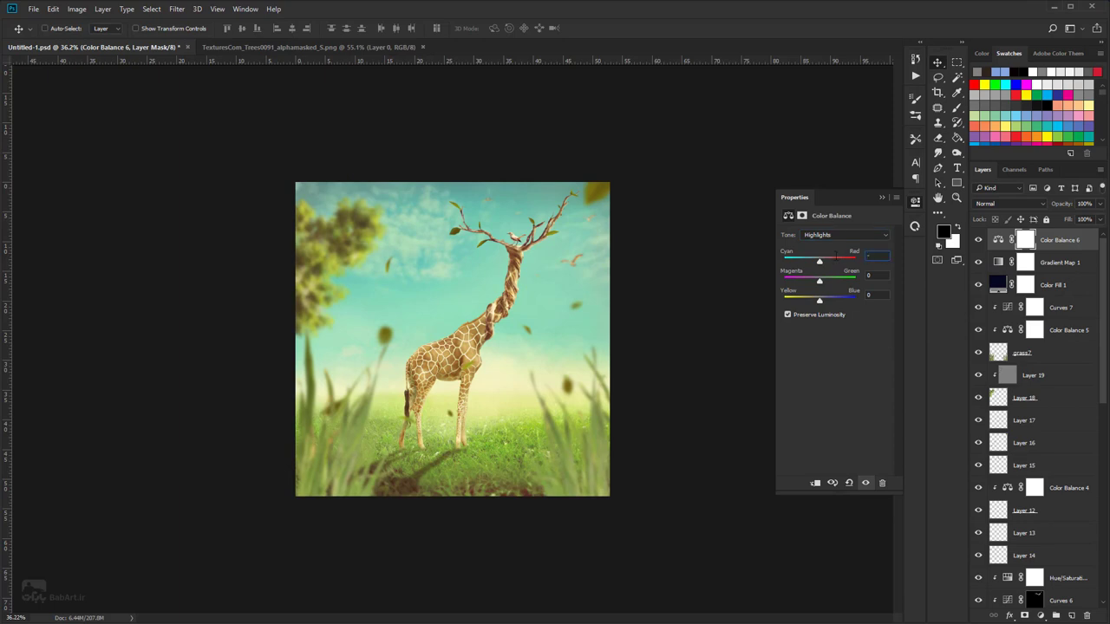
pyautogui.write('-16')
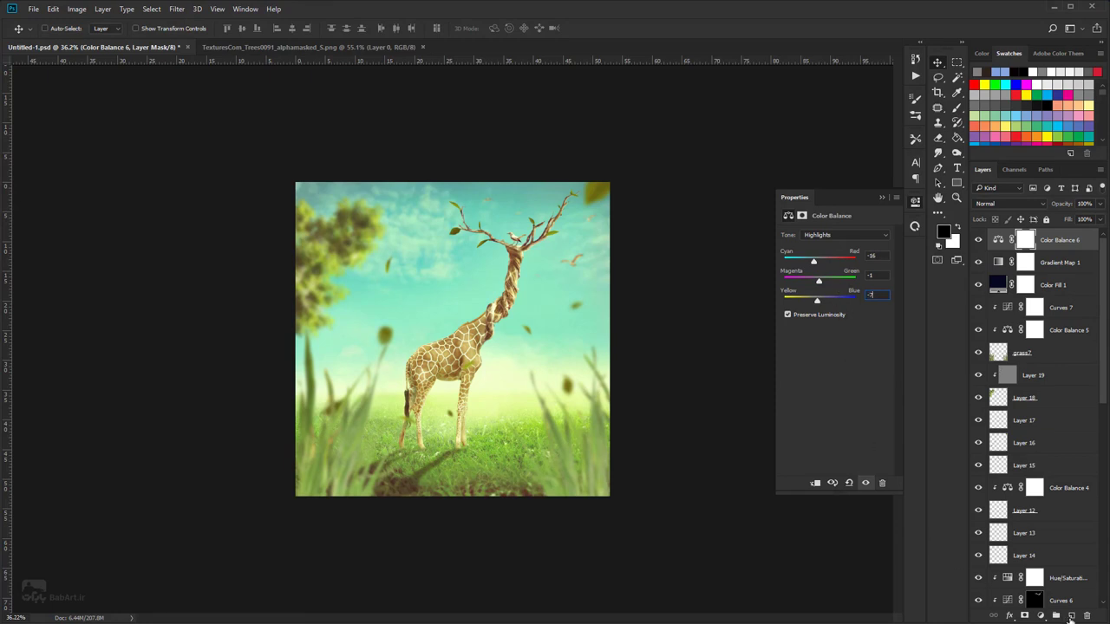
# - Add a second Gradient Map adjustment above the Color Balance using the Copper preset gradient
pyautogui.click(1040, 615)
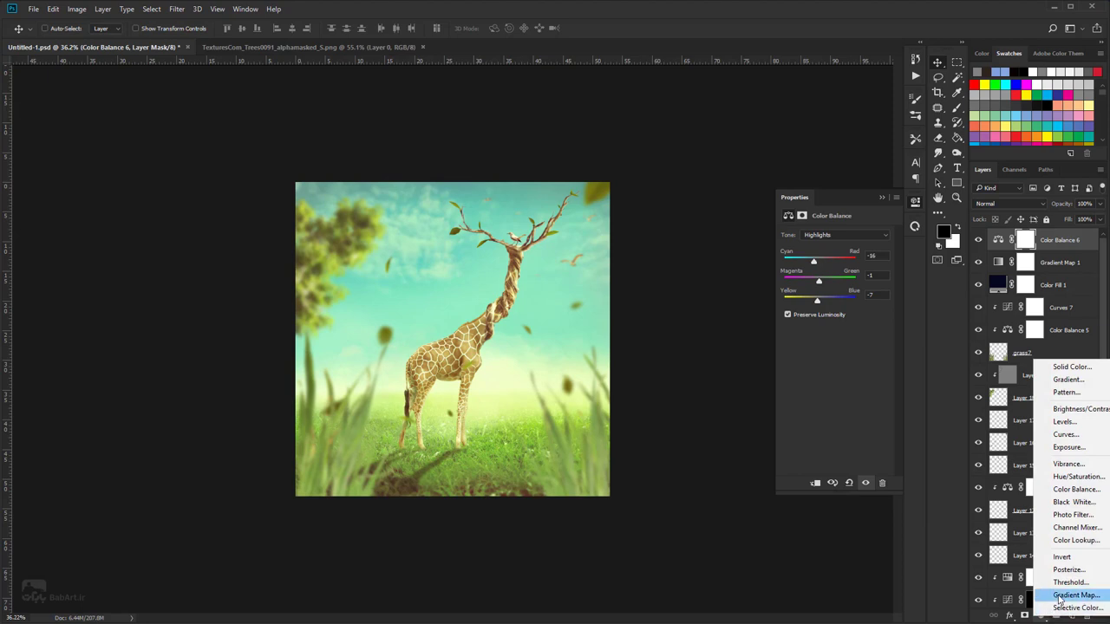
pyautogui.click(1058, 595)
pyautogui.click(829, 239)
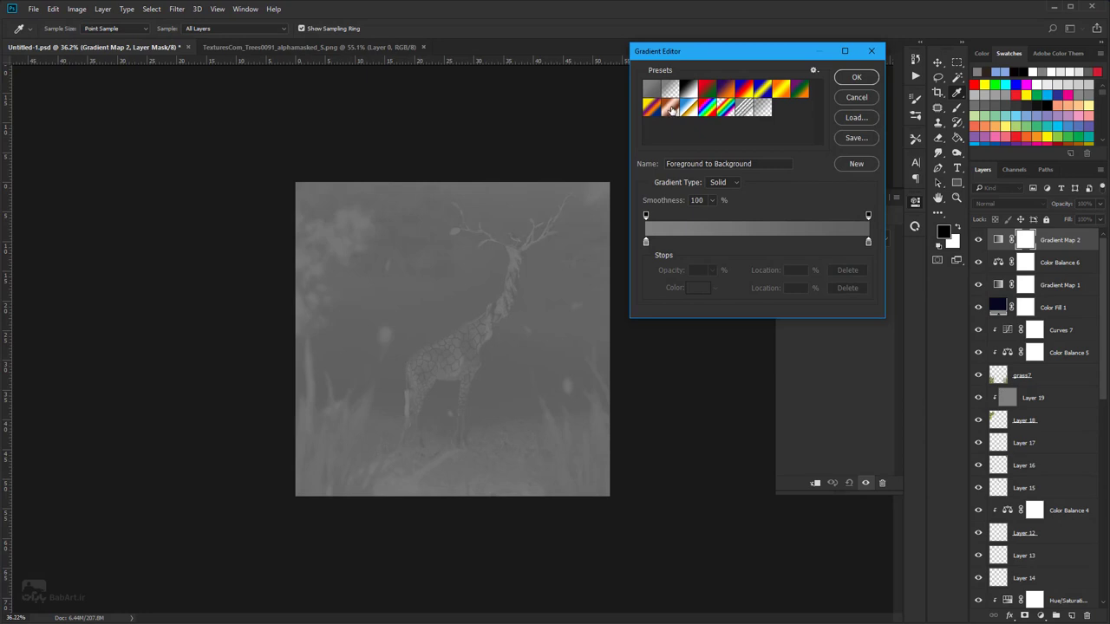
pyautogui.click(672, 110)
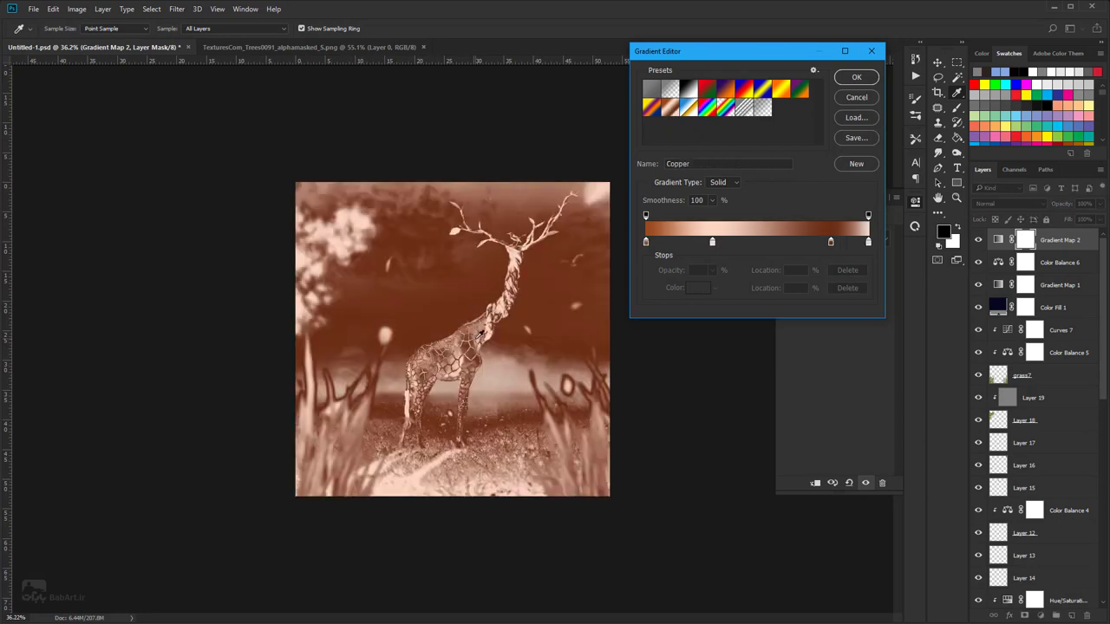
pyautogui.click(858, 78)
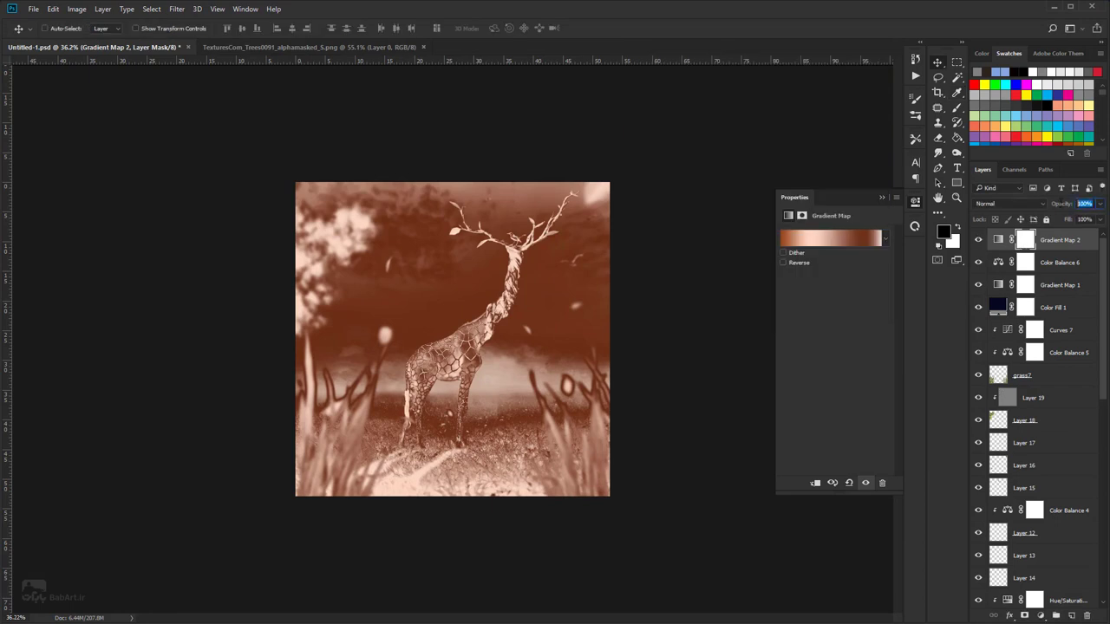
# - Blend the copper Gradient Map in Hard Light mode at 10% opacity and compare the image with and without it
pyautogui.write('10')
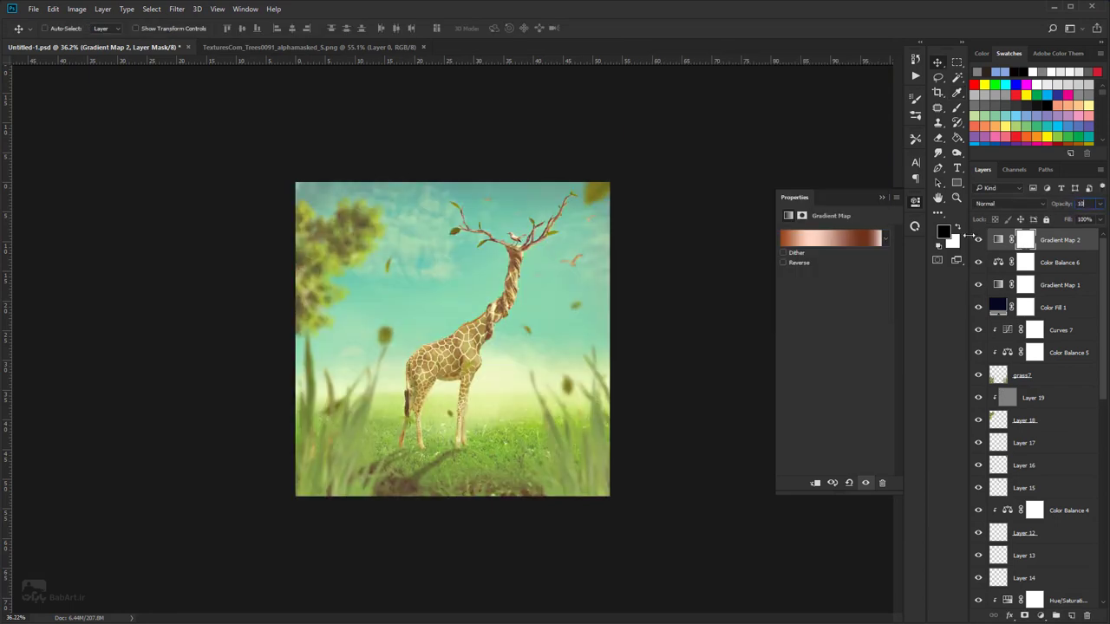
pyautogui.click(978, 240)
pyautogui.click(978, 240)
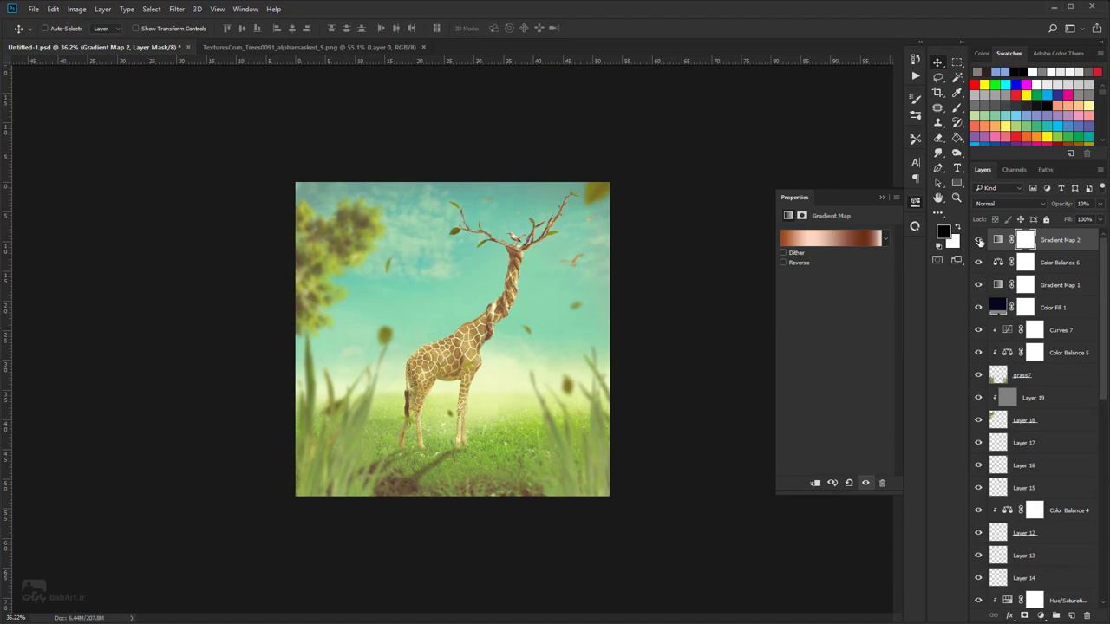
pyautogui.click(1012, 202)
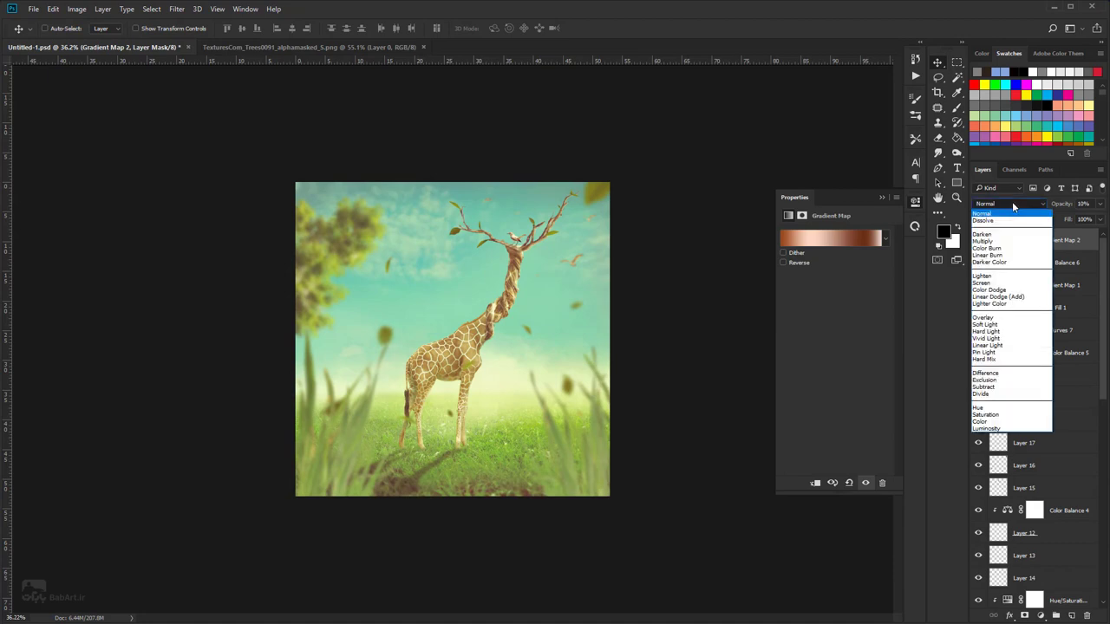
pyautogui.click(997, 332)
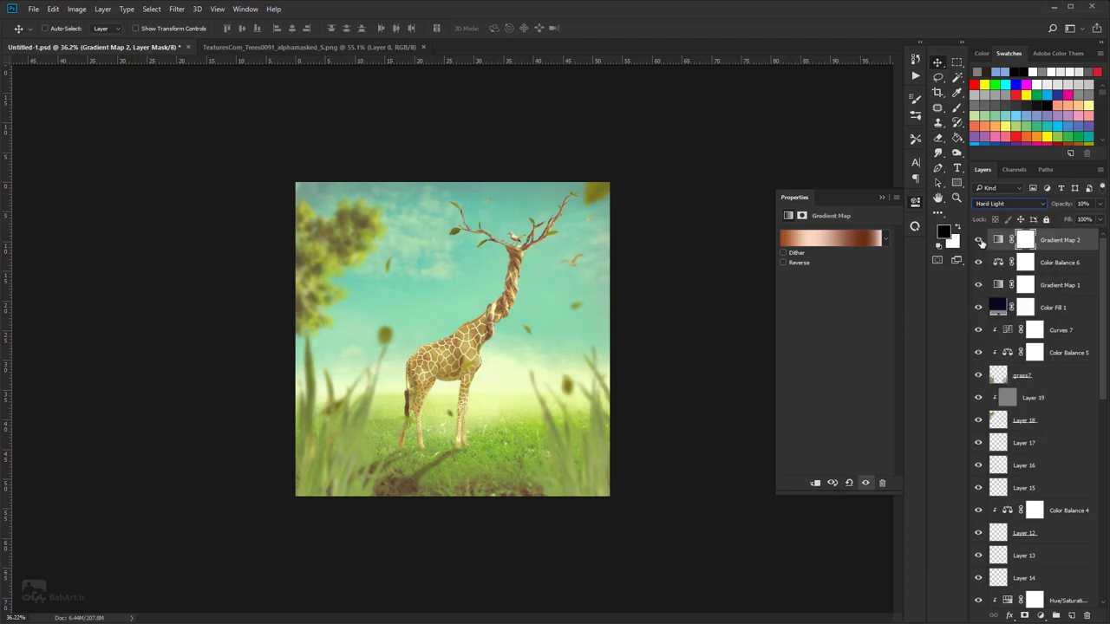
pyautogui.click(979, 240)
pyautogui.click(979, 240)
pyautogui.click(979, 240)
pyautogui.click(978, 240)
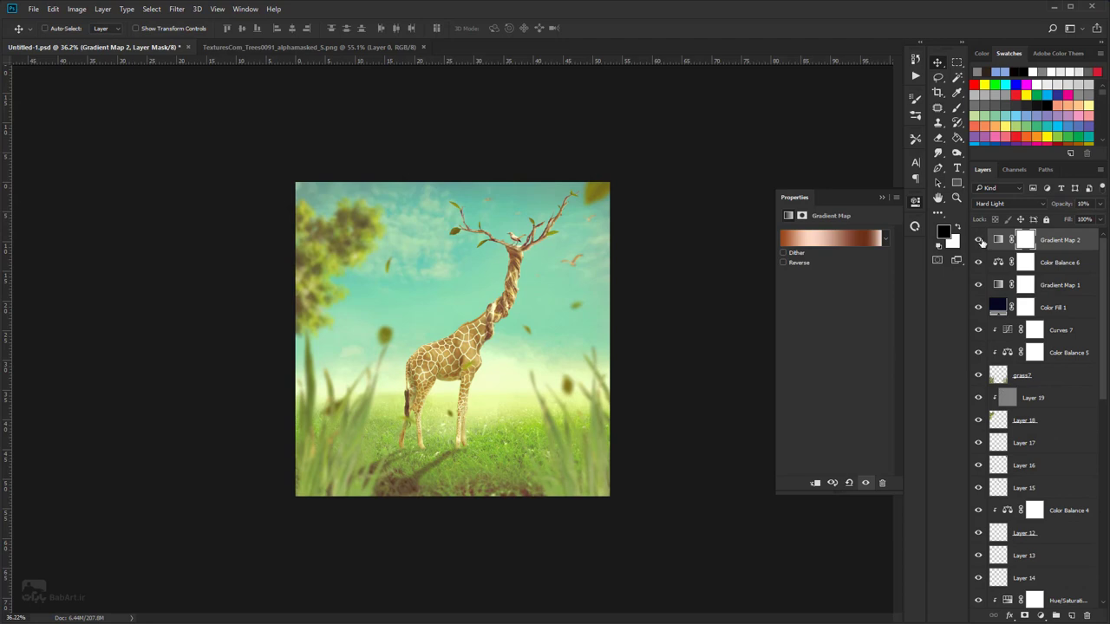
# - Add a Curves adjustment above all layers and lower the RGB curve's middle to about input 119, output 90
pyautogui.click(1041, 616)
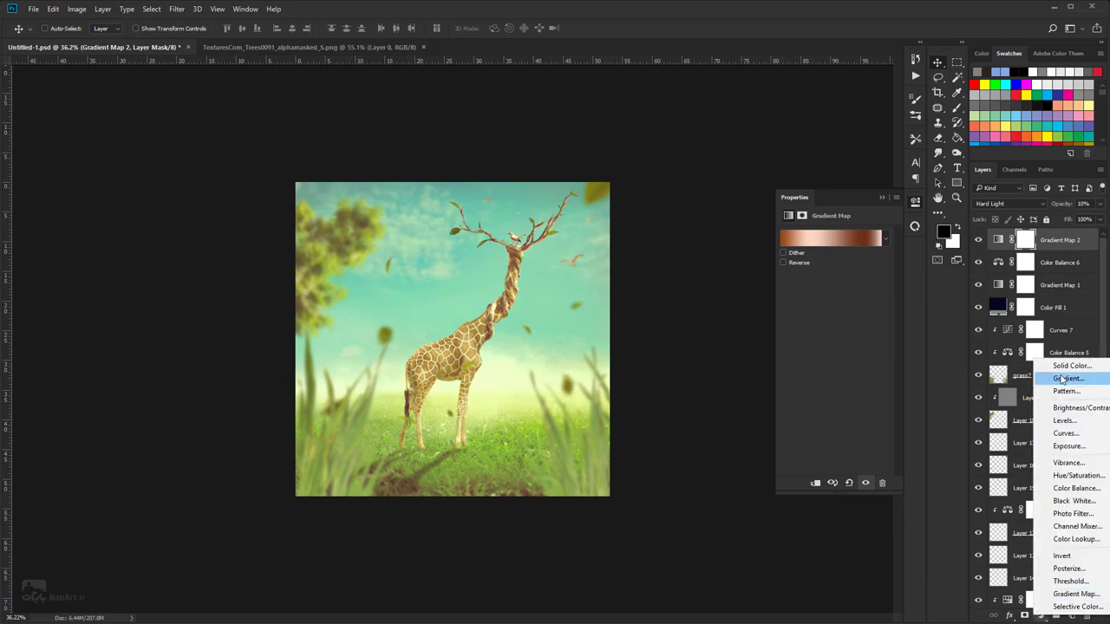
pyautogui.click(1064, 433)
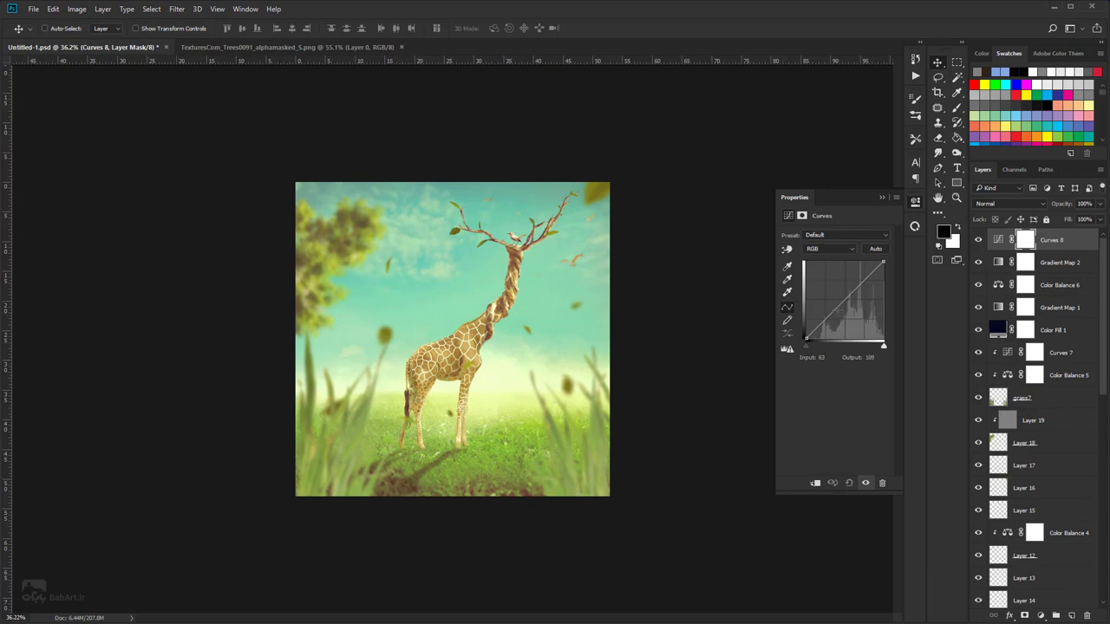
pyautogui.moveTo(839, 308); pyautogui.dragTo(842, 309)
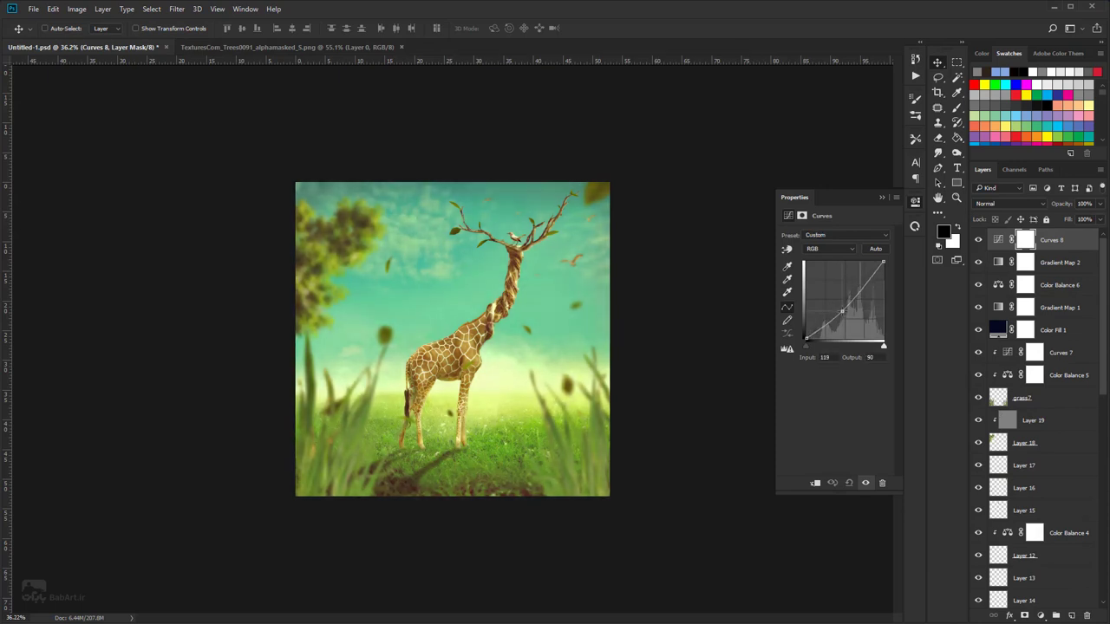
# - Paint black on the new Curves mask with a large soft brush at 50% opacity, clearing the darkening from the middle and right of the image
pyautogui.click(1028, 240)
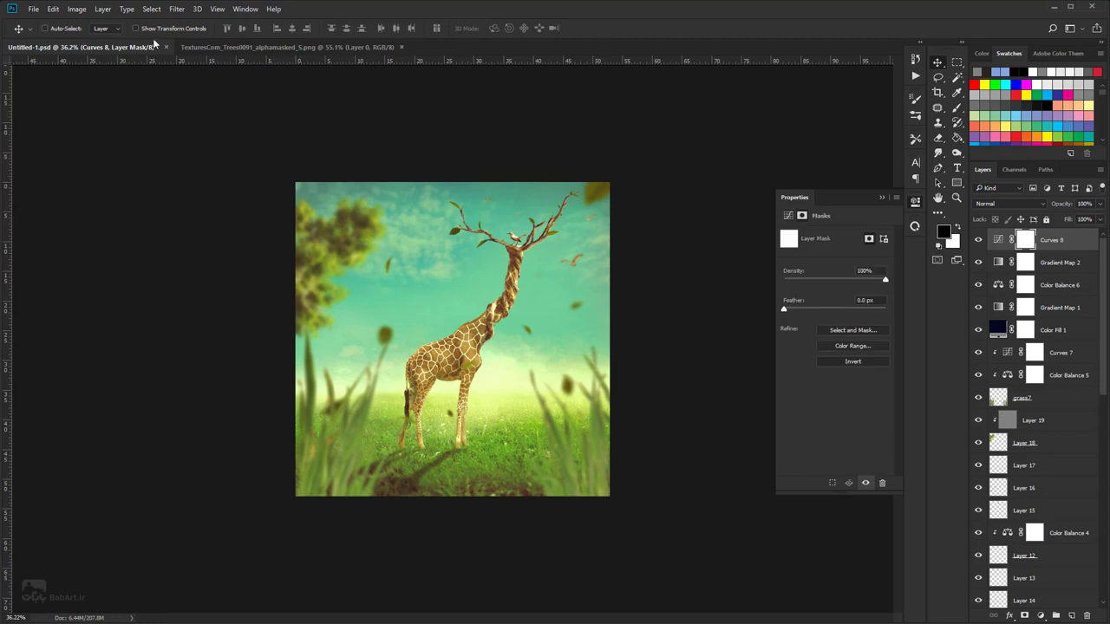
pyautogui.click(956, 107)
pyautogui.click(227, 29)
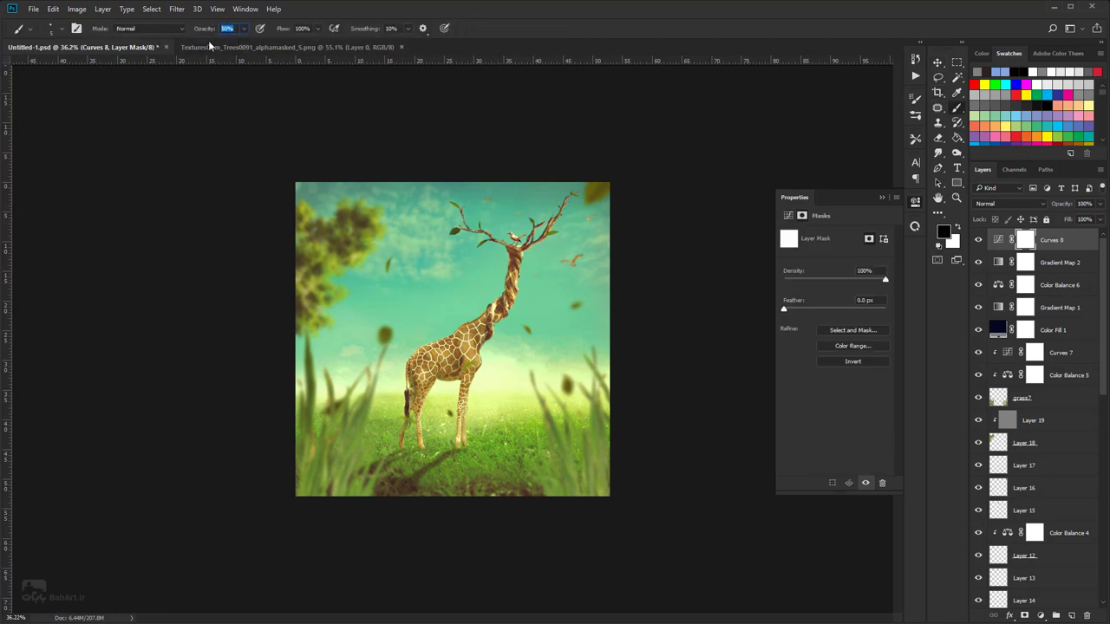
pyautogui.rightClick(501, 276)
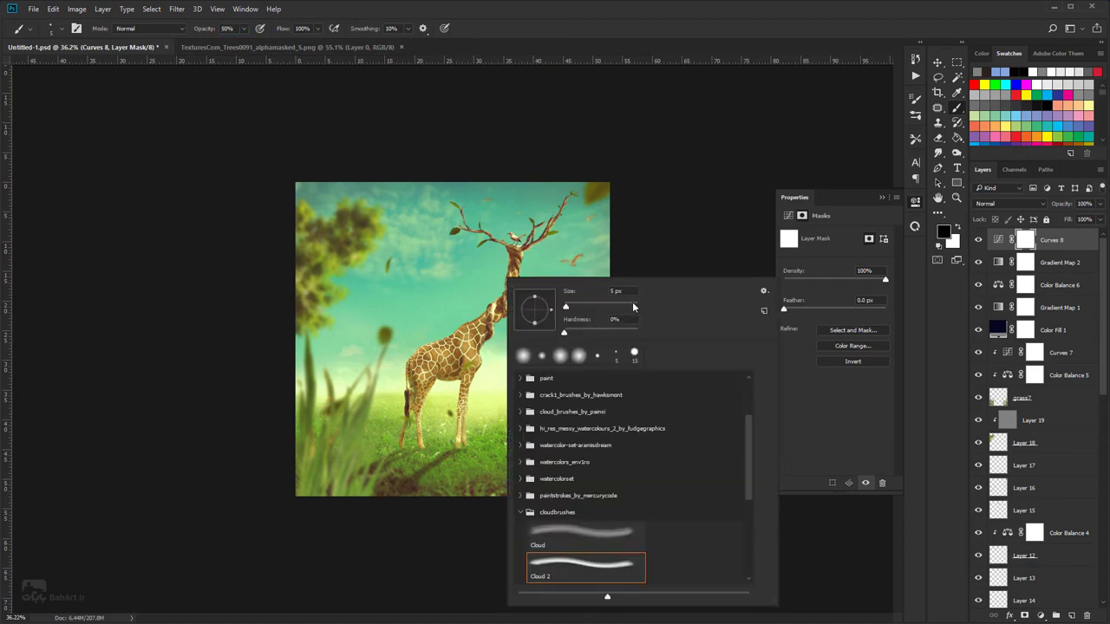
pyautogui.click(718, 163)
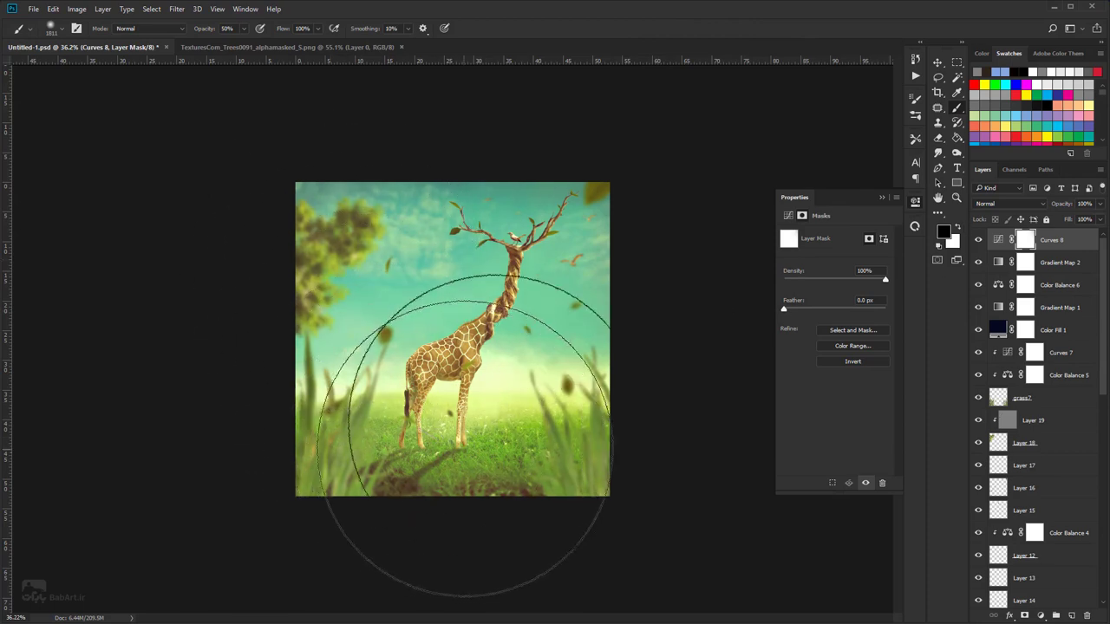
pyautogui.moveTo(598, 338)
pyautogui.mouseDown()
pyautogui.moveTo(587, 235)
pyautogui.moveTo(625, 347)
pyautogui.moveTo(601, 348)
pyautogui.mouseUp()
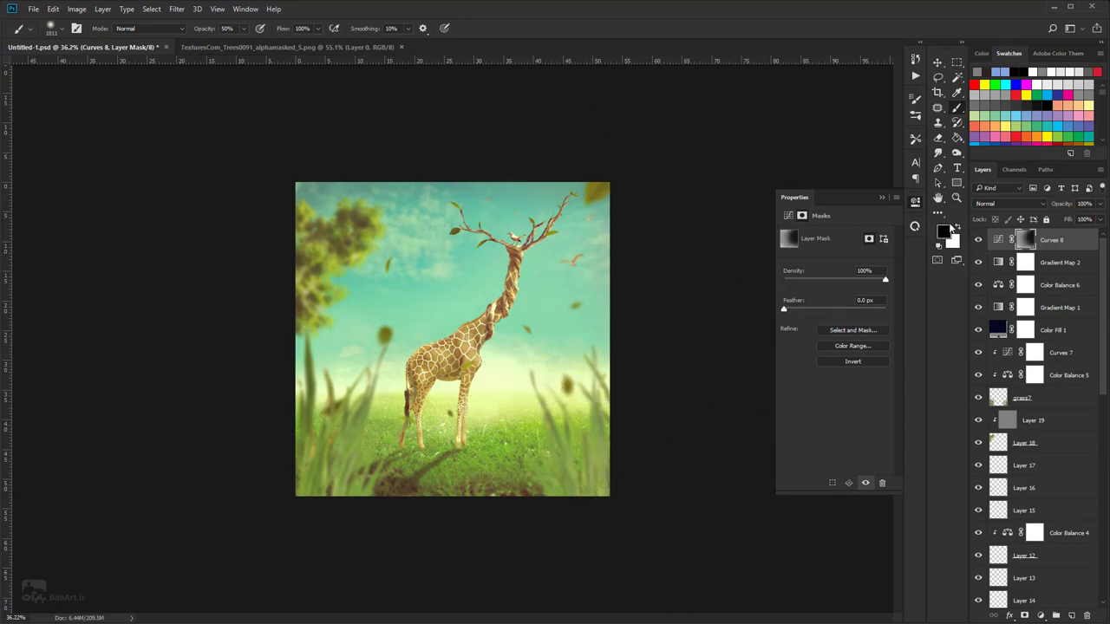
# - Paint white on the Curves mask around the image's left and bottom edges and compare the image with and without the adjustment
pyautogui.click(953, 228)
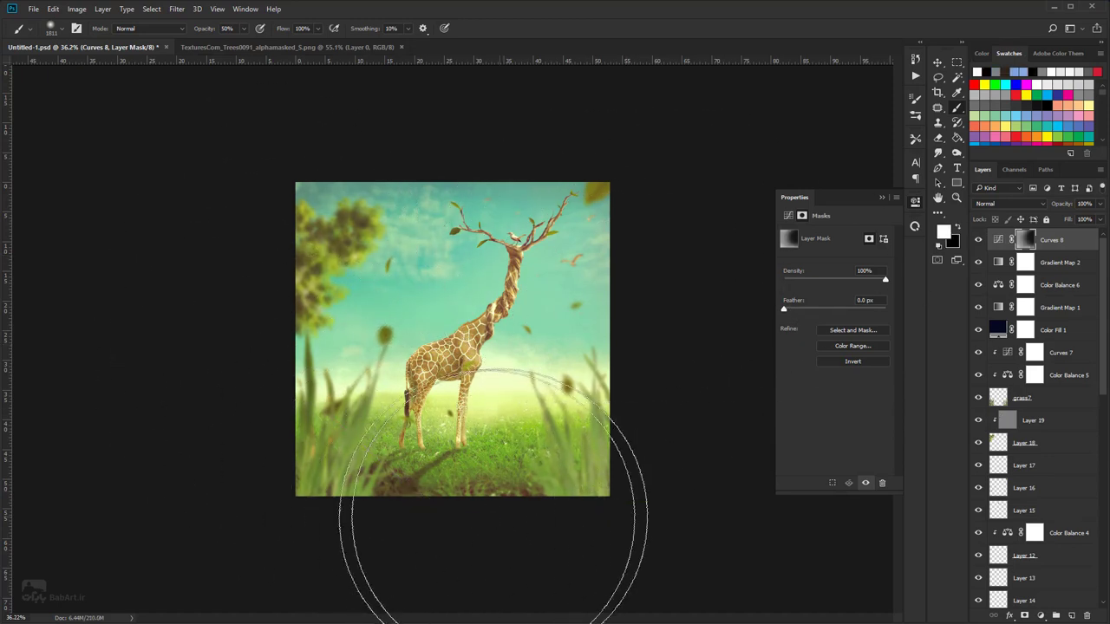
pyautogui.scroll(-3, 493, 520)
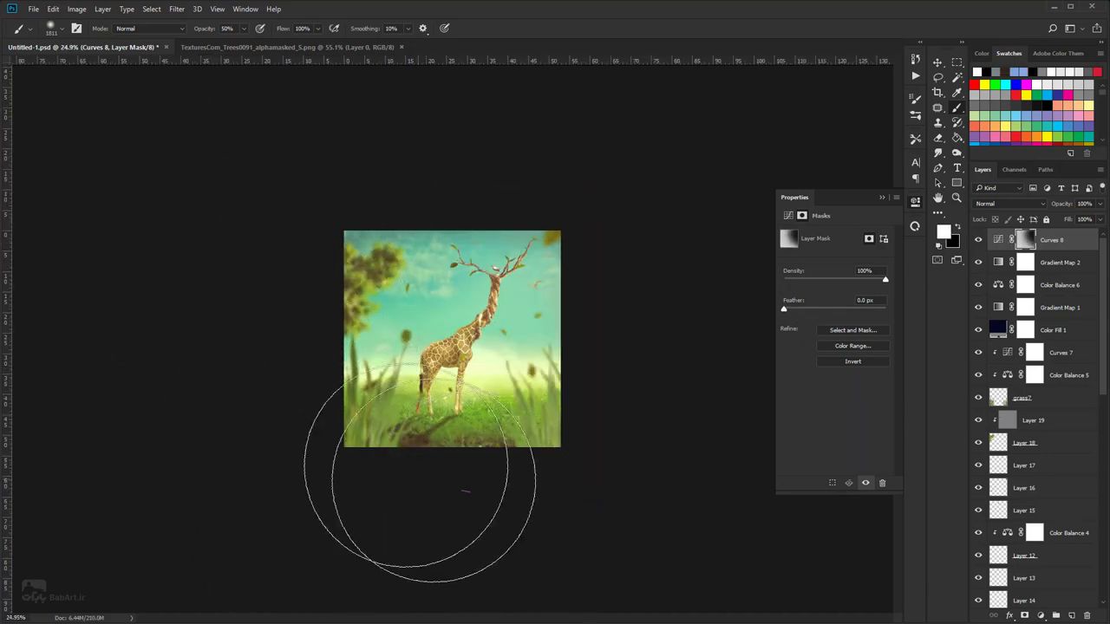
pyautogui.moveTo(433, 479); pyautogui.dragTo(347, 308)
pyautogui.moveTo(398, 442)
pyautogui.mouseDown()
pyautogui.moveTo(500, 493)
pyautogui.moveTo(520, 491)
pyautogui.mouseUp()
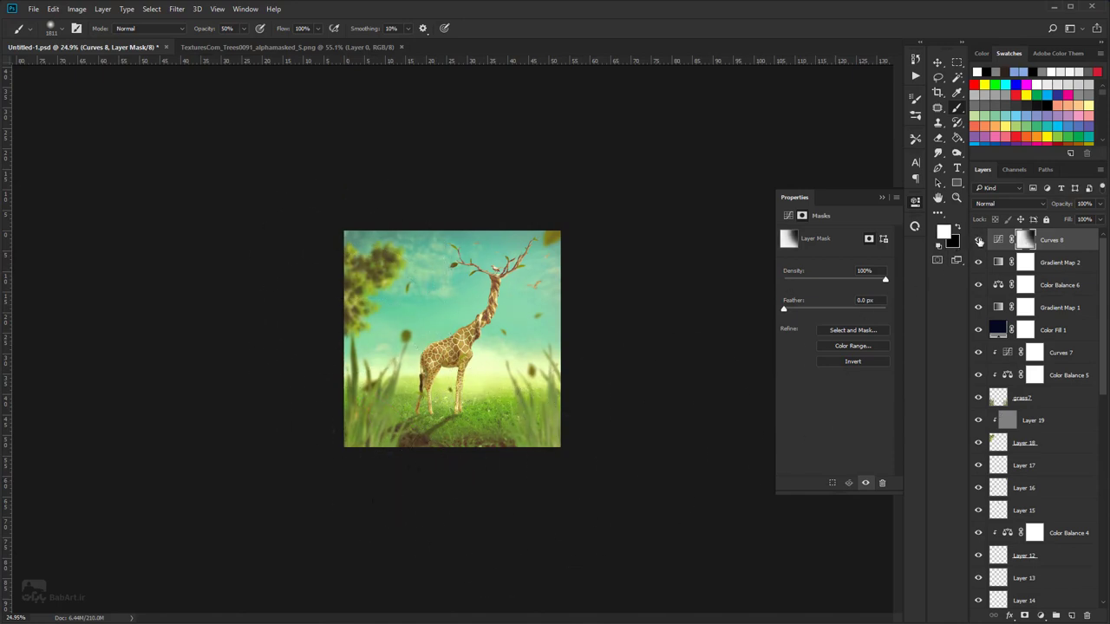
pyautogui.click(979, 241)
pyautogui.click(979, 241)
pyautogui.click(978, 241)
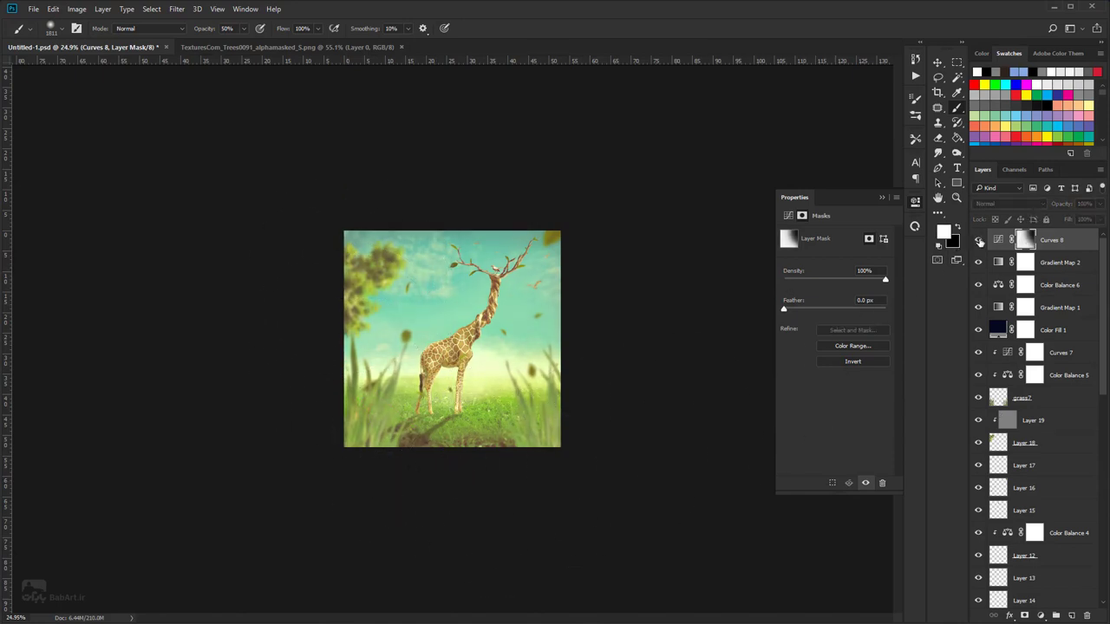
pyautogui.click(979, 241)
pyautogui.click(979, 241)
pyautogui.click(979, 241)
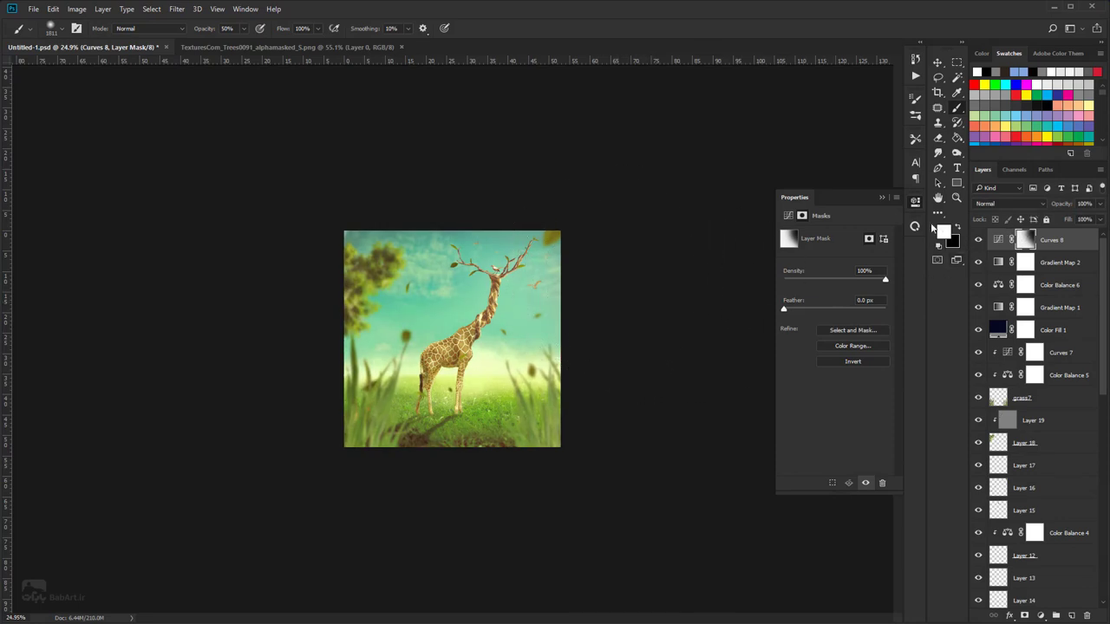
# - Paint black on the Curves mask over the image's upper-right area around the antler branches
pyautogui.click(957, 227)
pyautogui.click(530, 283)
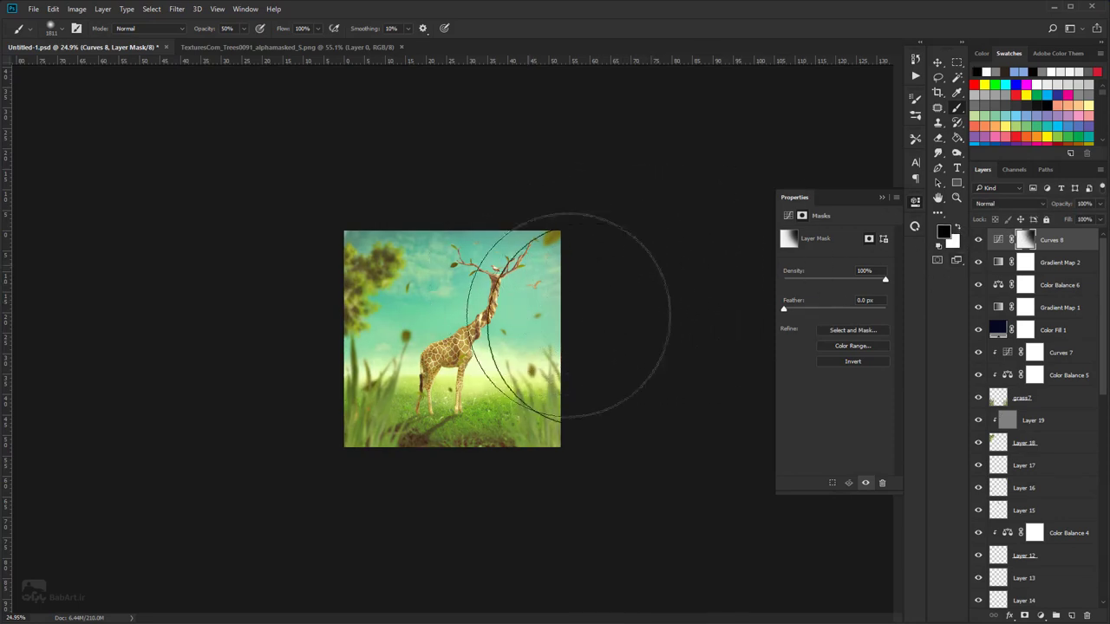
pyautogui.scroll(2, 501, 338)
pyautogui.scroll(5, 481, 334)
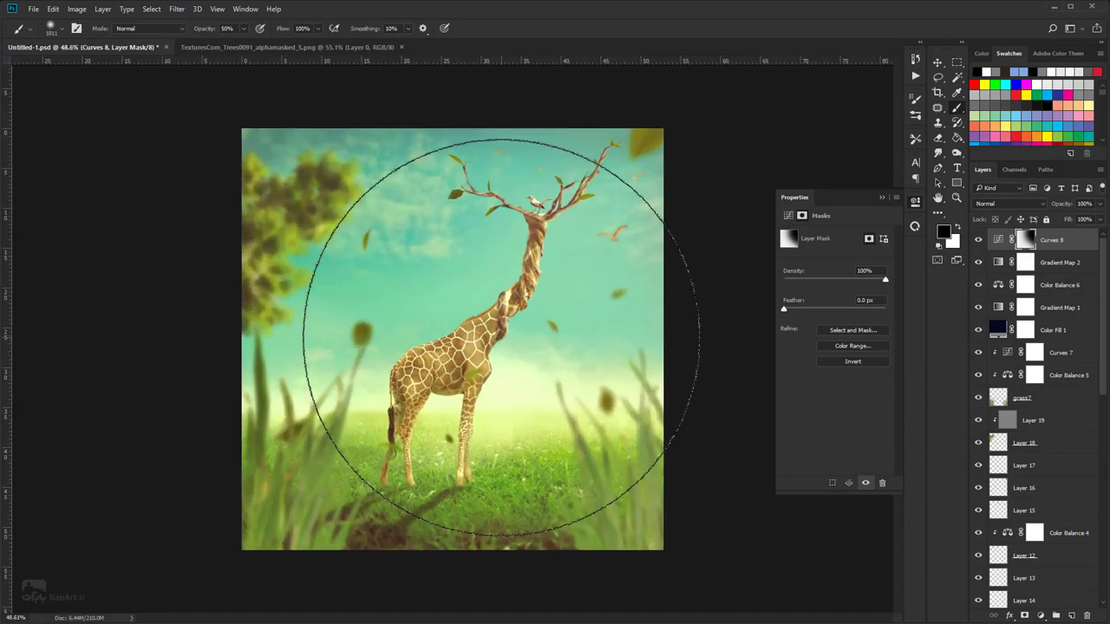
# - Add a Selective Color adjustment above all layers and set its Reds to cyan 25, magenta -16 and yellow -1
pyautogui.click(1043, 616)
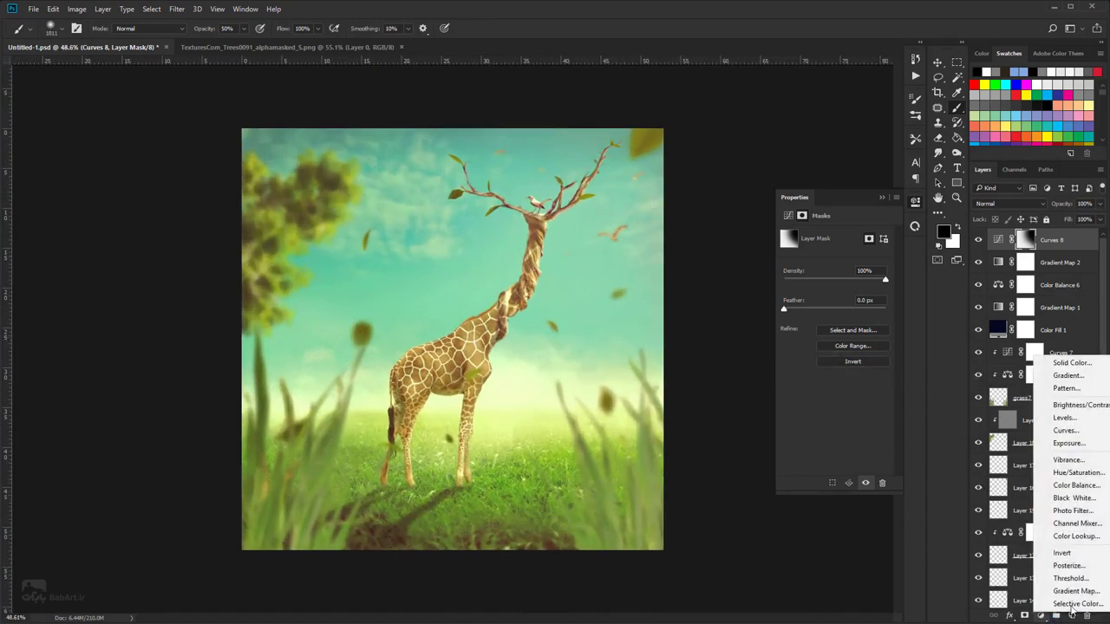
pyautogui.click(1062, 606)
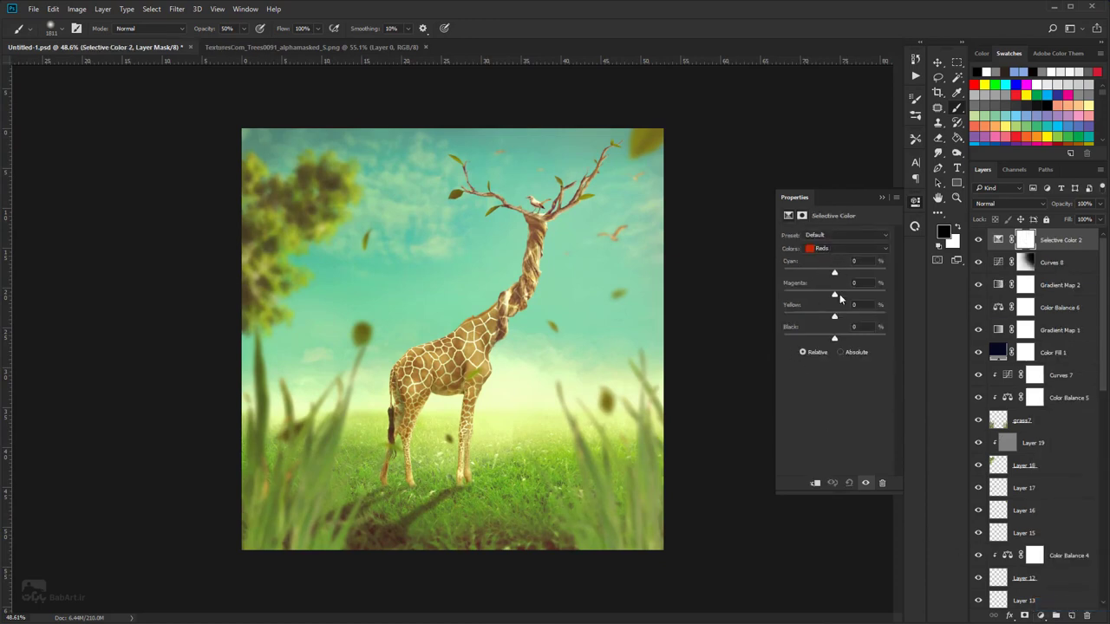
pyautogui.click(816, 261)
pyautogui.write('25')
pyautogui.click(784, 288)
pyautogui.write('-16-1')
pyautogui.click(863, 326)
# - Compare the image with and without the Selective Color adjustment
pyautogui.click(979, 240)
pyautogui.click(979, 240)
pyautogui.click(979, 240)
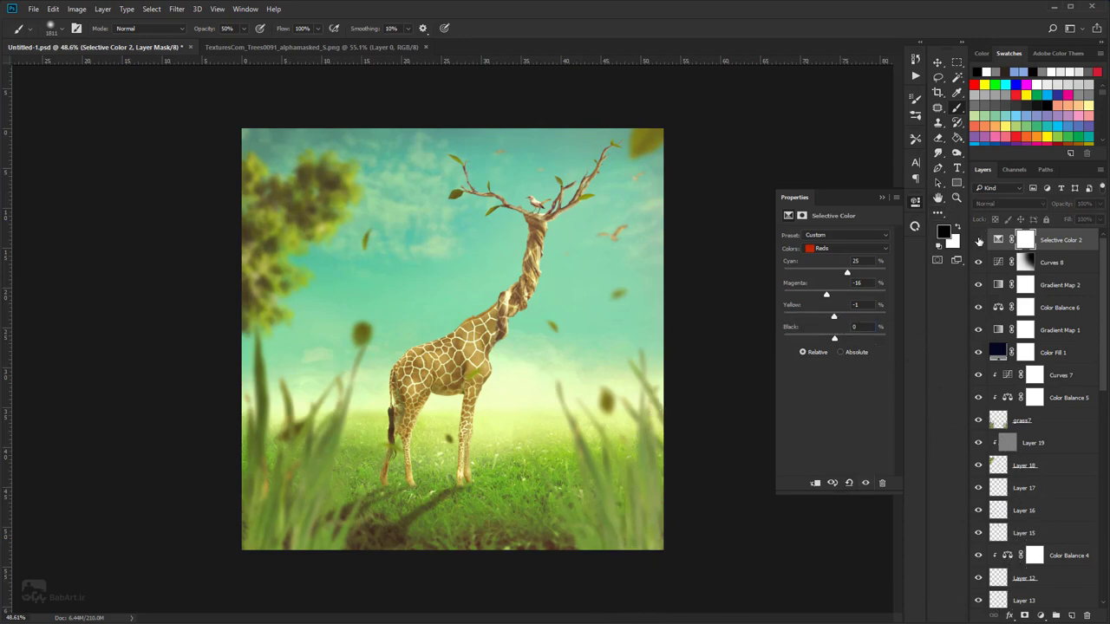
pyautogui.click(979, 240)
pyautogui.click(979, 240)
pyautogui.click(979, 240)
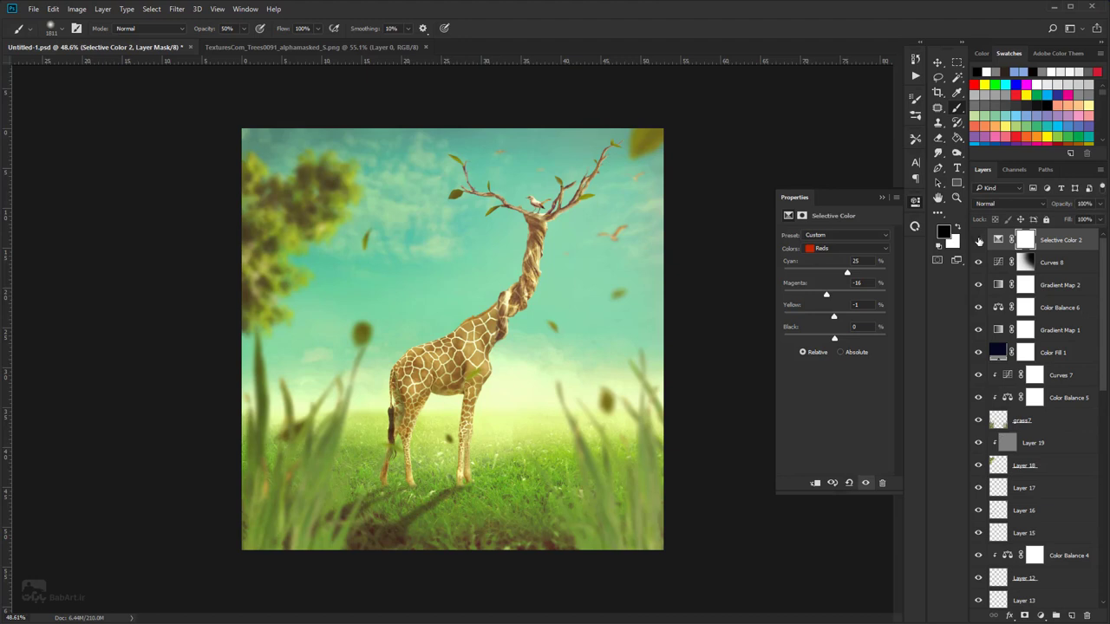
pyautogui.click(979, 241)
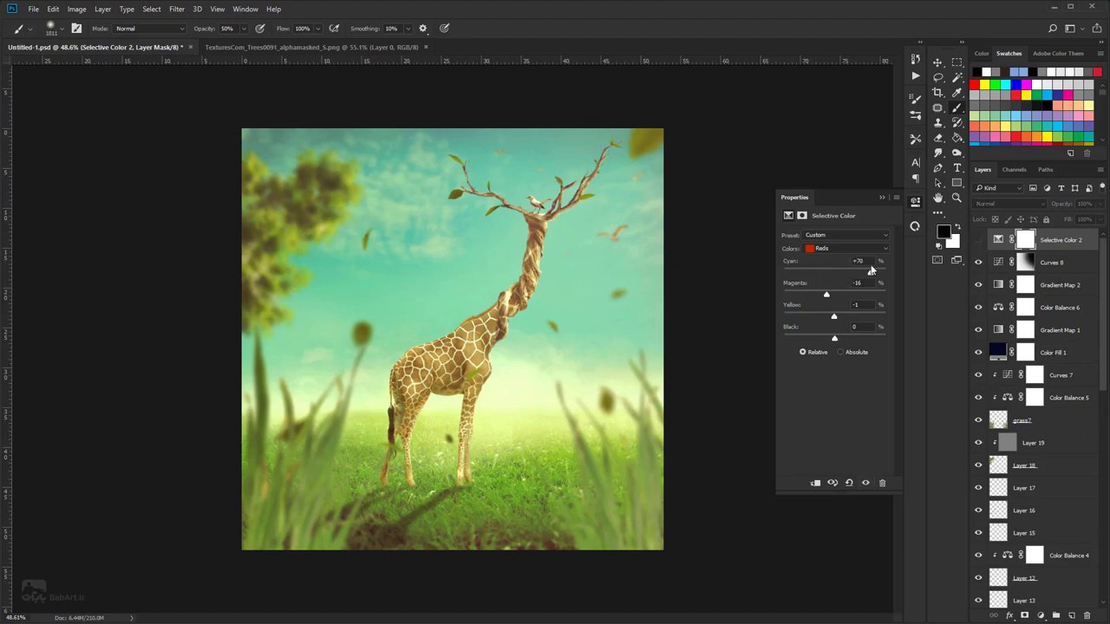
# - Readjust the cyan, magenta, yellow and black amounts of the Selective Color Reds
pyautogui.moveTo(871, 271); pyautogui.dragTo(838, 272)
pyautogui.click(809, 296)
pyautogui.moveTo(834, 318); pyautogui.dragTo(854, 341)
# - Set the Selective Color Neutrals to cyan -27 and black -25 and show the adjustment layer
pyautogui.click(838, 247)
pyautogui.click(838, 333)
pyautogui.moveTo(835, 272)
pyautogui.mouseDown()
pyautogui.moveTo(769, 279)
pyautogui.moveTo(856, 273)
pyautogui.moveTo(794, 277)
pyautogui.moveTo(820, 276)
pyautogui.mouseUp()
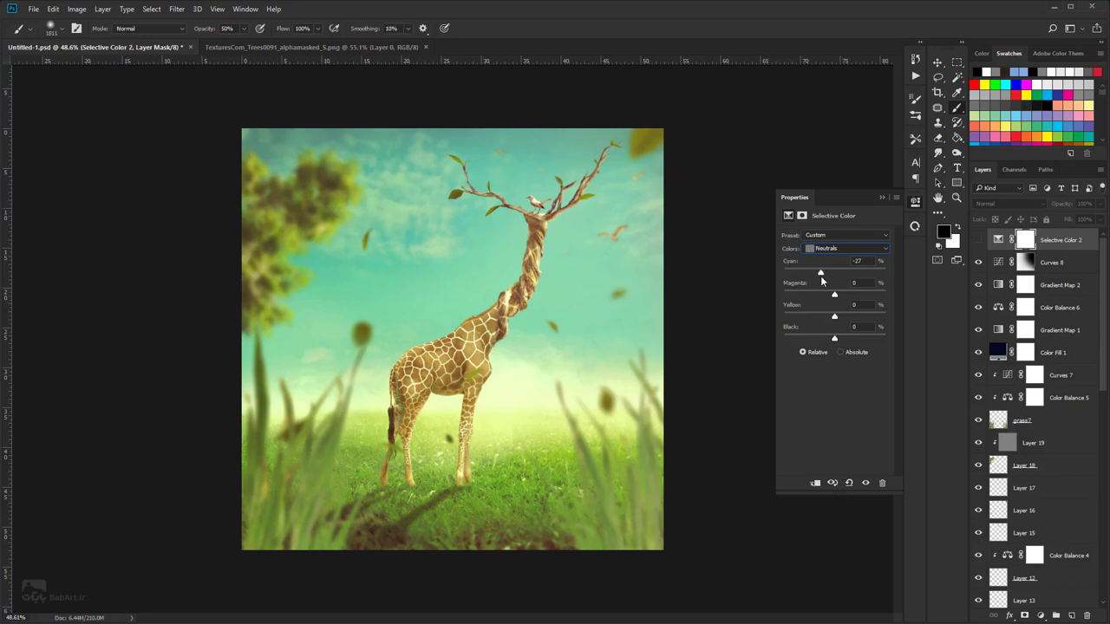
pyautogui.moveTo(799, 341); pyautogui.dragTo(822, 344)
pyautogui.click(978, 240)
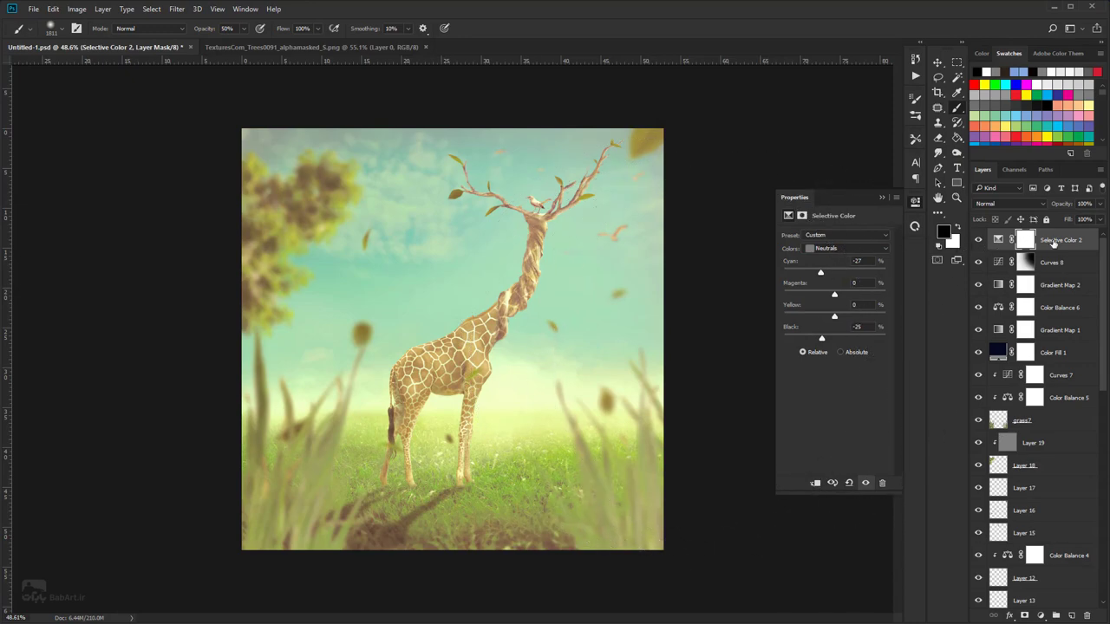
# - Delete the topmost Selective Color layer and add a fresh Selective Color adjustment in its place
pyautogui.press('Delete')
pyautogui.click(1041, 615)
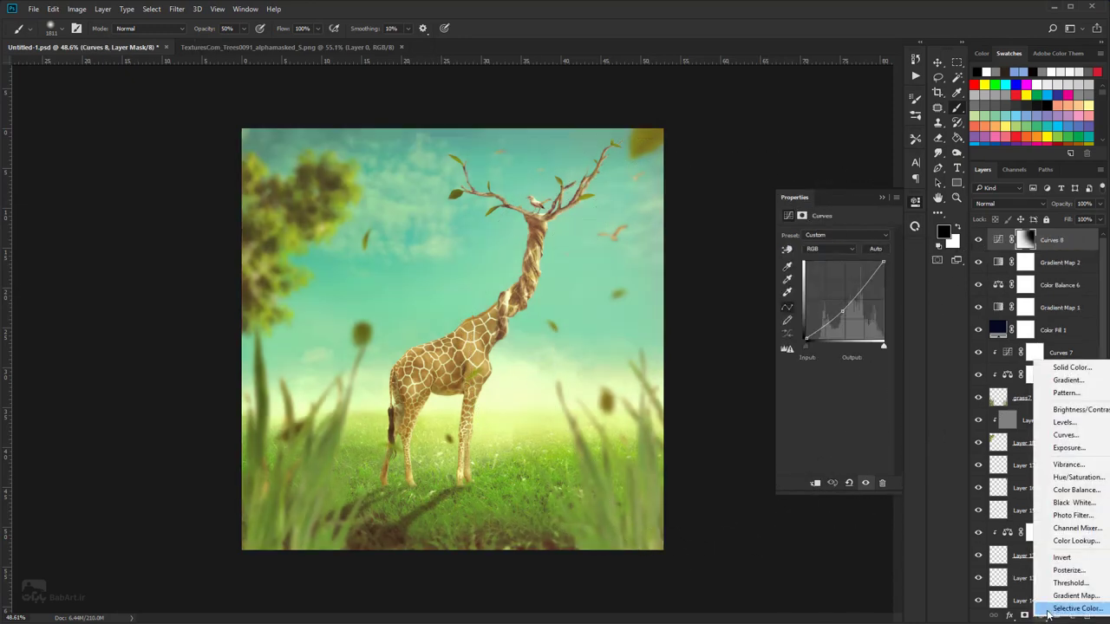
pyautogui.click(1052, 610)
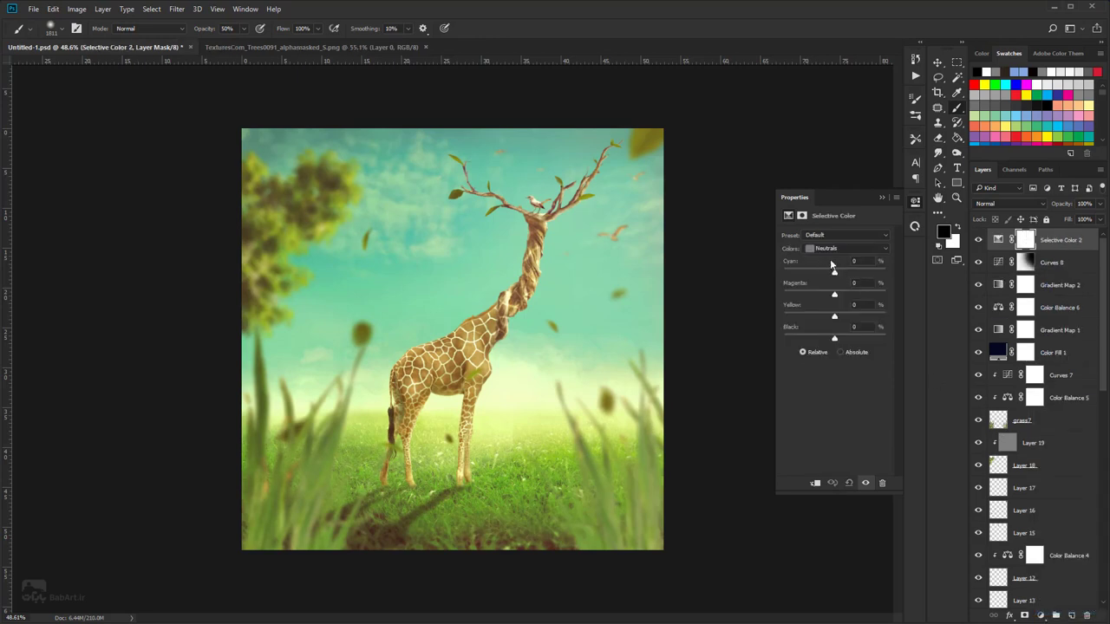
# - Adjust the cyan and yellow amounts of the Reds in the new Selective Color layer
pyautogui.click(833, 248)
pyautogui.click(823, 224)
pyautogui.moveTo(834, 270)
pyautogui.mouseDown()
pyautogui.moveTo(758, 277)
pyautogui.moveTo(839, 274)
pyautogui.mouseUp()
pyautogui.click(937, 63)
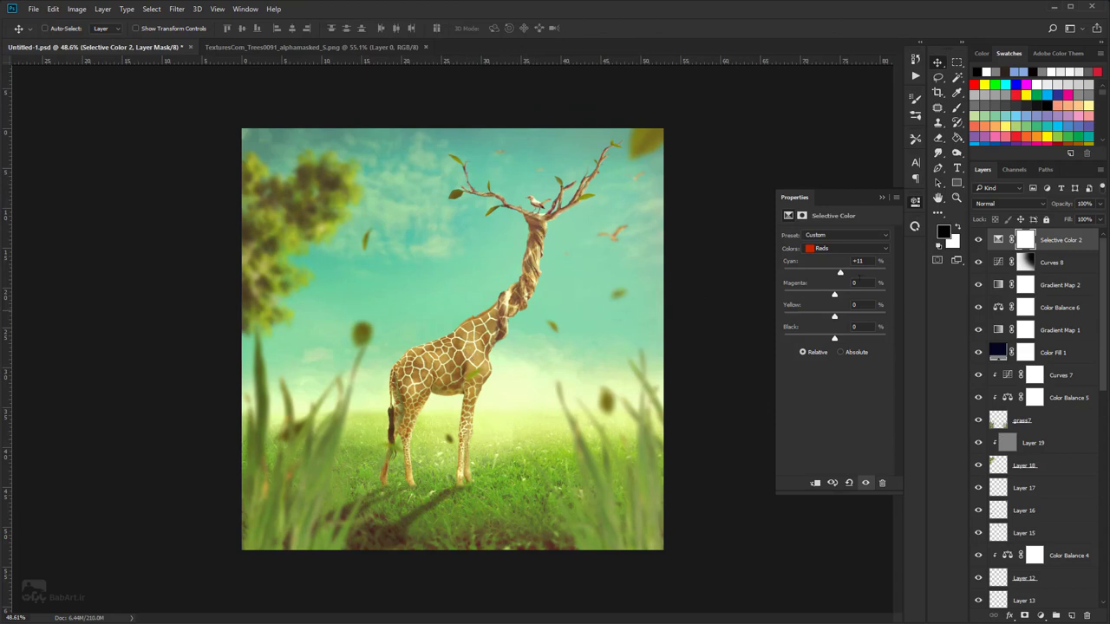
pyautogui.moveTo(840, 274)
pyautogui.mouseDown()
pyautogui.moveTo(899, 272)
pyautogui.moveTo(795, 279)
pyautogui.moveTo(837, 276)
pyautogui.moveTo(834, 294)
pyautogui.moveTo(822, 295)
pyautogui.moveTo(842, 294)
pyautogui.moveTo(824, 274)
pyautogui.mouseUp()
pyautogui.moveTo(837, 316)
pyautogui.mouseDown()
pyautogui.moveTo(807, 319)
pyautogui.moveTo(856, 318)
pyautogui.mouseUp()
pyautogui.moveTo(789, 319); pyautogui.dragTo(826, 319)
# - Set the Selective Color Neutrals to cyan -17, magenta +13, yellow +7 and black -10, and the Blacks to black +18
pyautogui.click(834, 248)
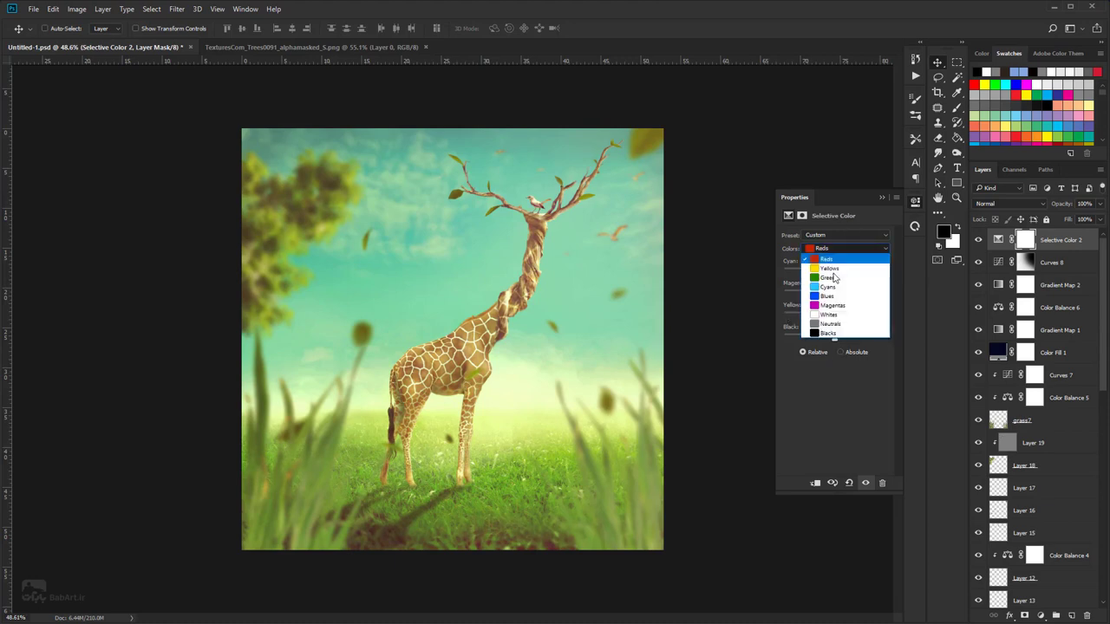
pyautogui.click(835, 312)
pyautogui.moveTo(835, 274); pyautogui.dragTo(831, 340)
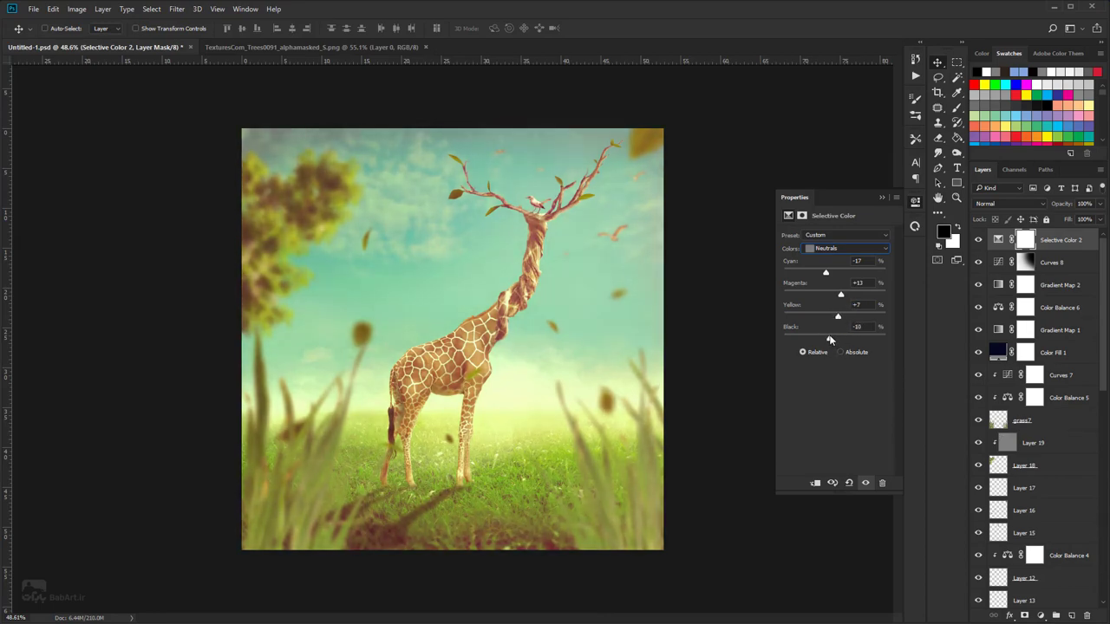
pyautogui.click(826, 250)
pyautogui.click(827, 335)
pyautogui.moveTo(834, 338); pyautogui.dragTo(842, 340)
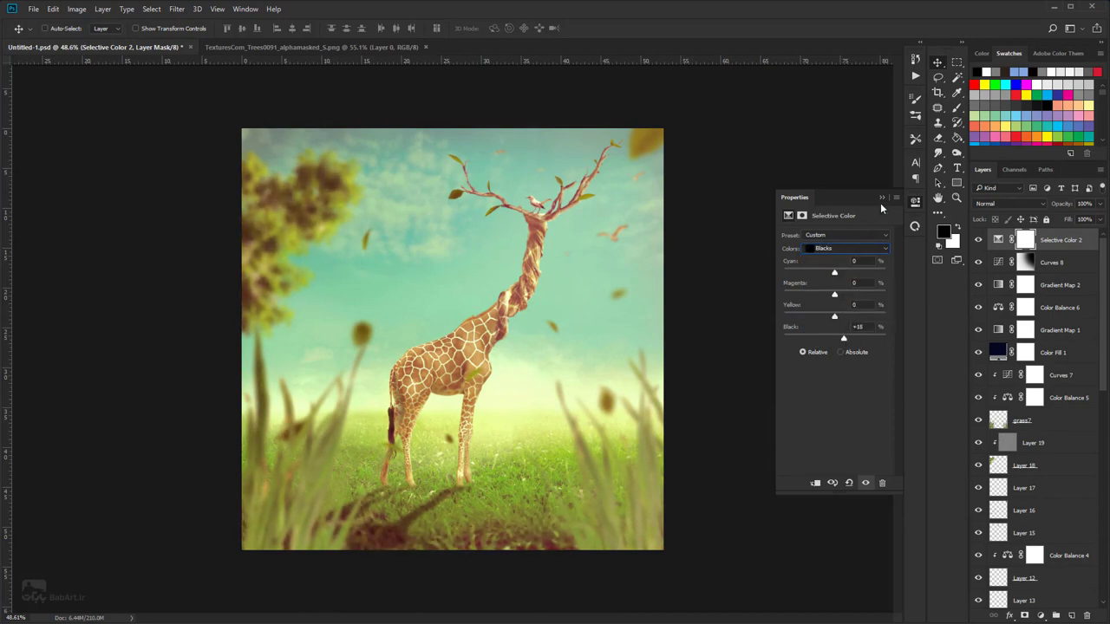
# - Compare the image with and without the Selective Color layer and set the layer's opacity to 75%
pyautogui.click(979, 241)
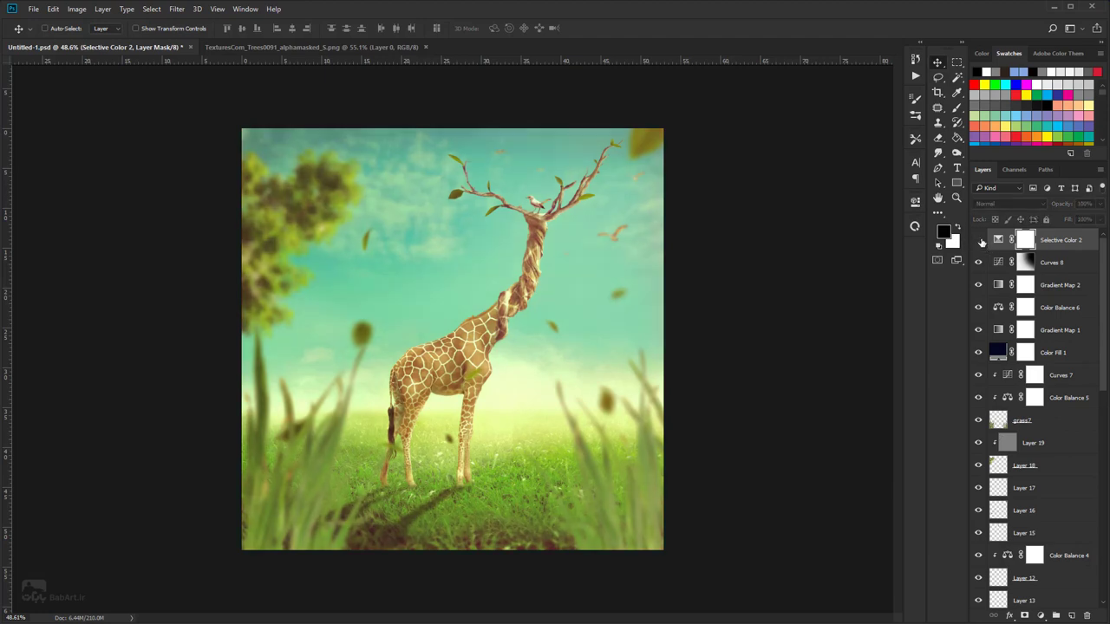
pyautogui.click(979, 240)
pyautogui.click(1083, 204)
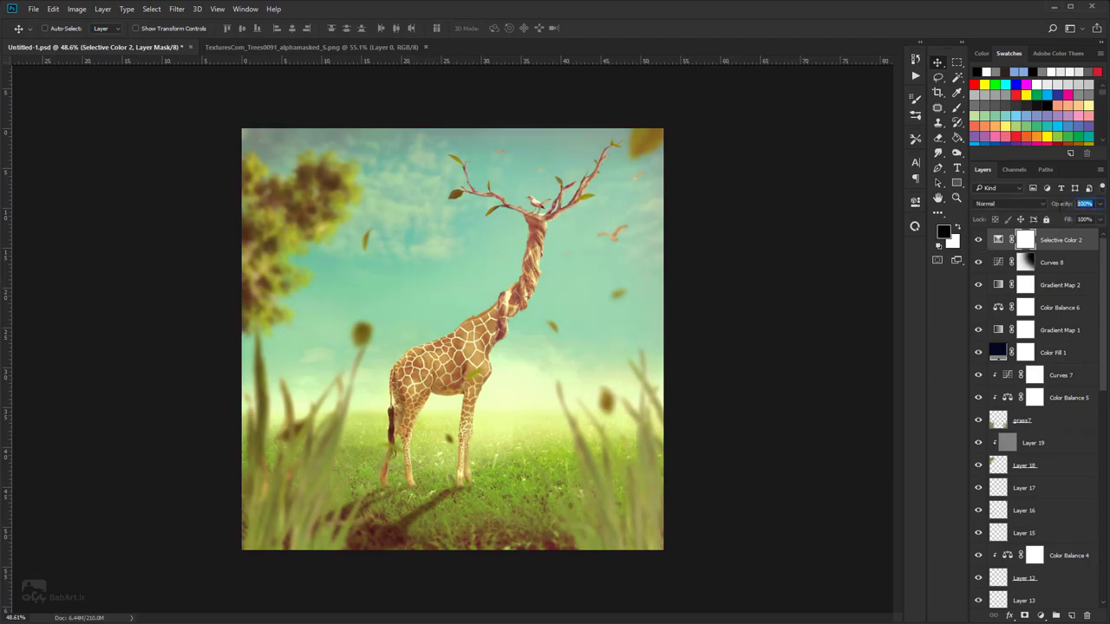
pyautogui.write('75')
pyautogui.press('Return')
# - Examine the graded giraffe composite as a whole and at 100% zoom
pyautogui.press('ctrl')
pyautogui.press('ctrl')
pyautogui.hotkey('ctrl', '0')
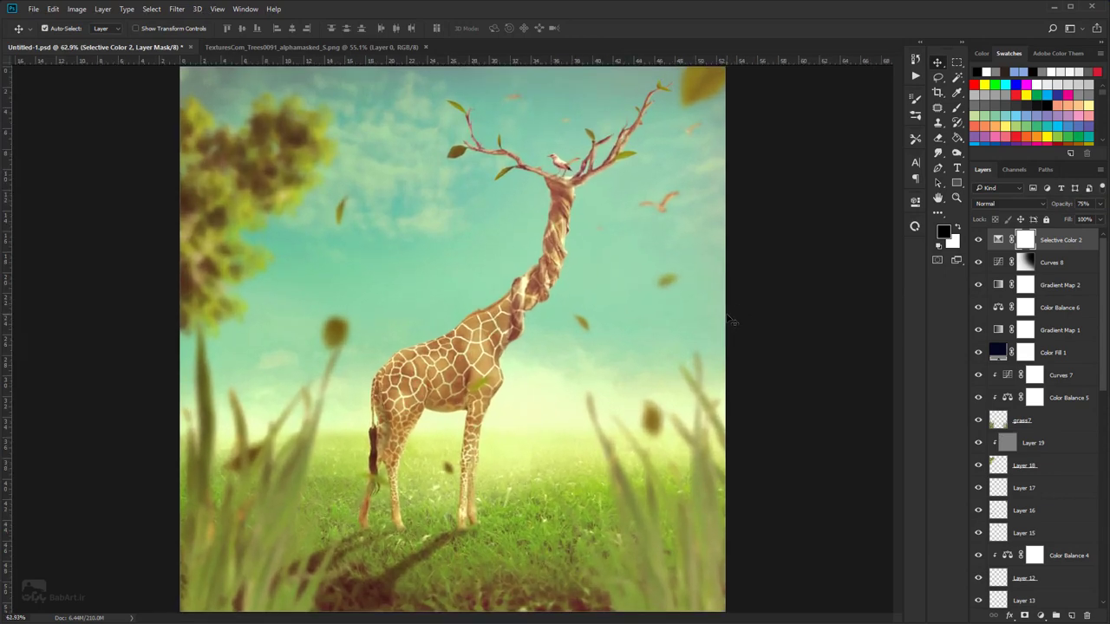
pyautogui.hotkey('ctrl', '+')
pyautogui.hotkey('ctrl', '+')
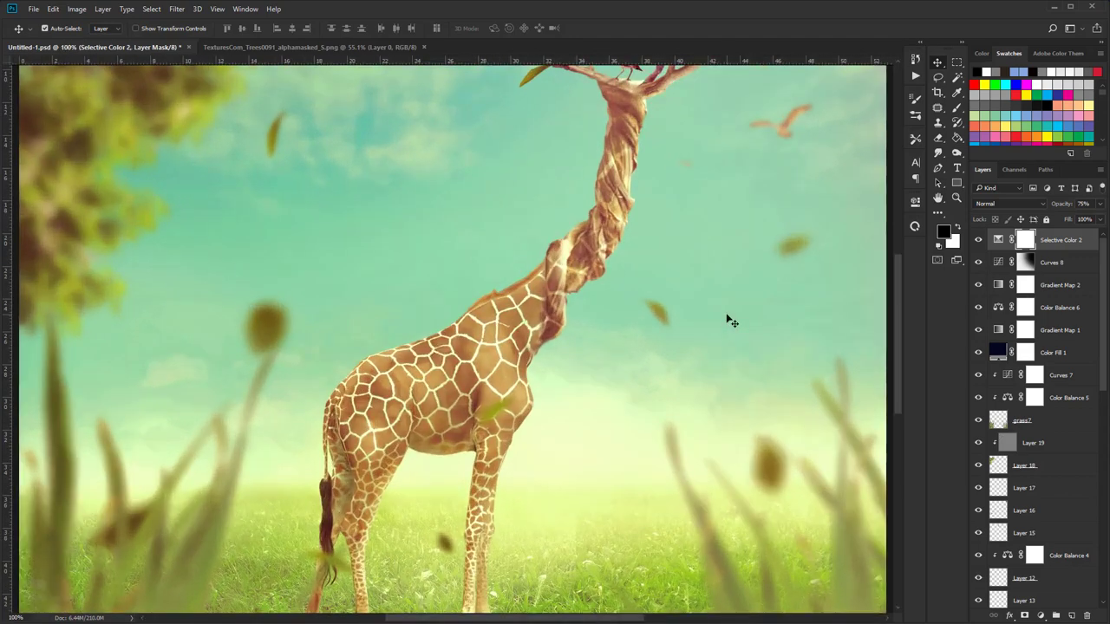
pyautogui.hotkey('ctrl', '0')
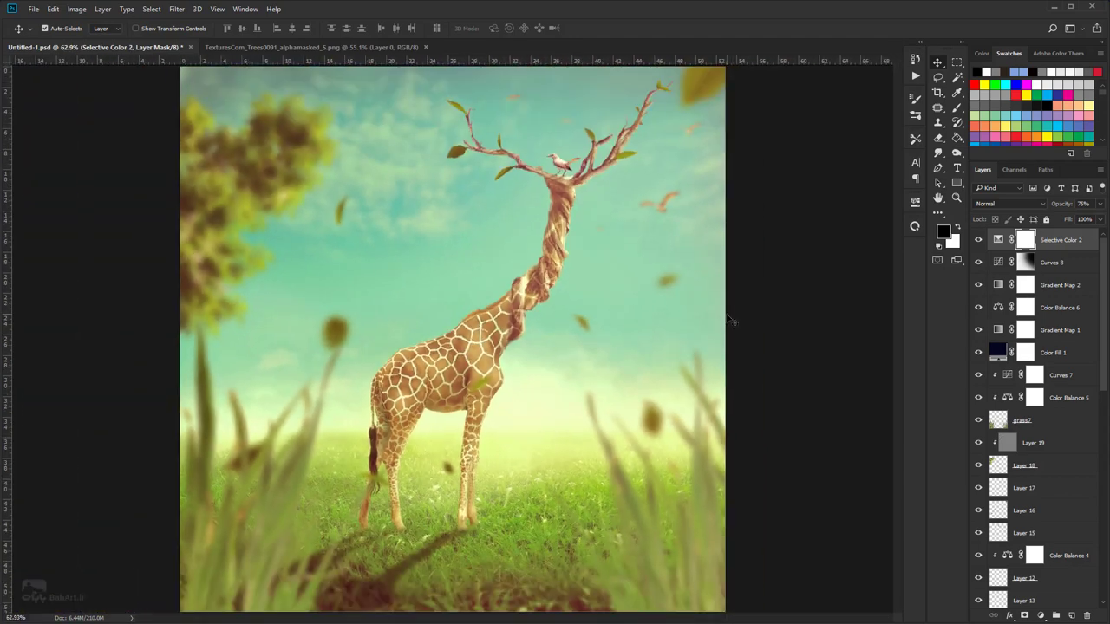